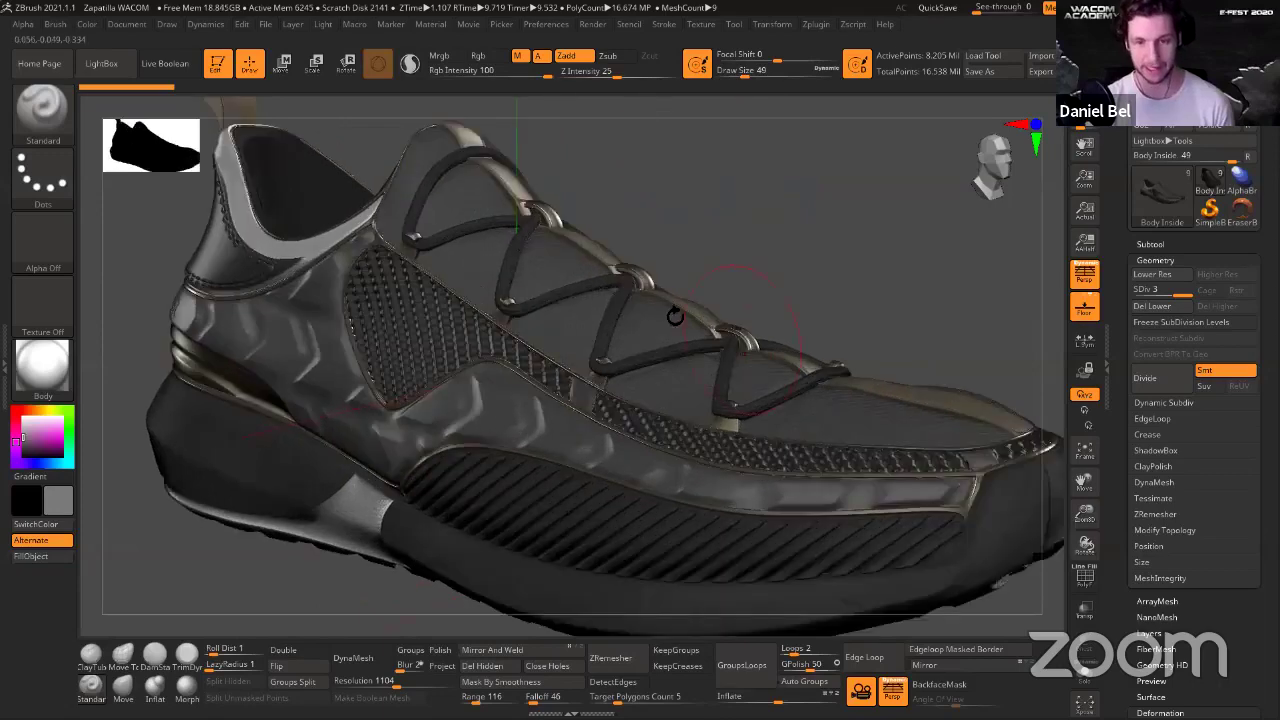
Inspect the finished sneaker model from the front, both sides and a raised three-quarter view.
{"action": "right_click_drag", "start_coordinate": [675, 207], "coordinate": [720, 256], "text": "ctrl"}
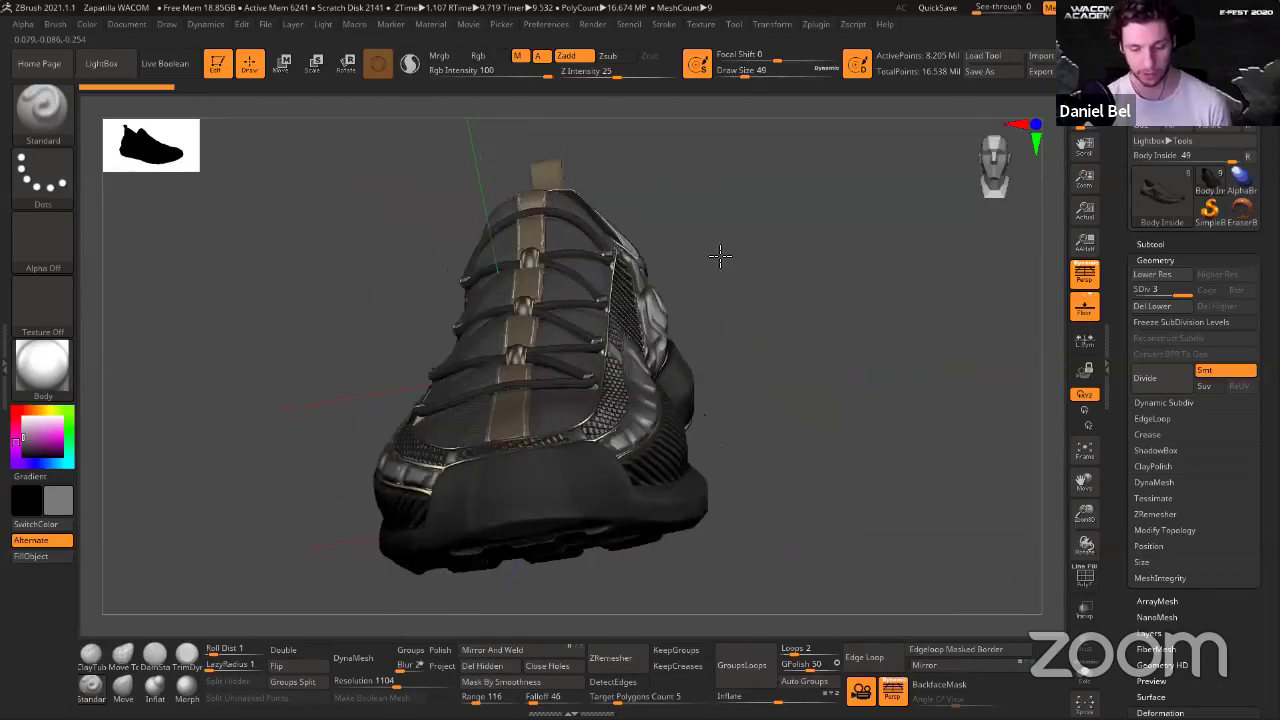
{"action": "right_click_drag", "start_coordinate": [860, 240], "coordinate": [513, 258]}
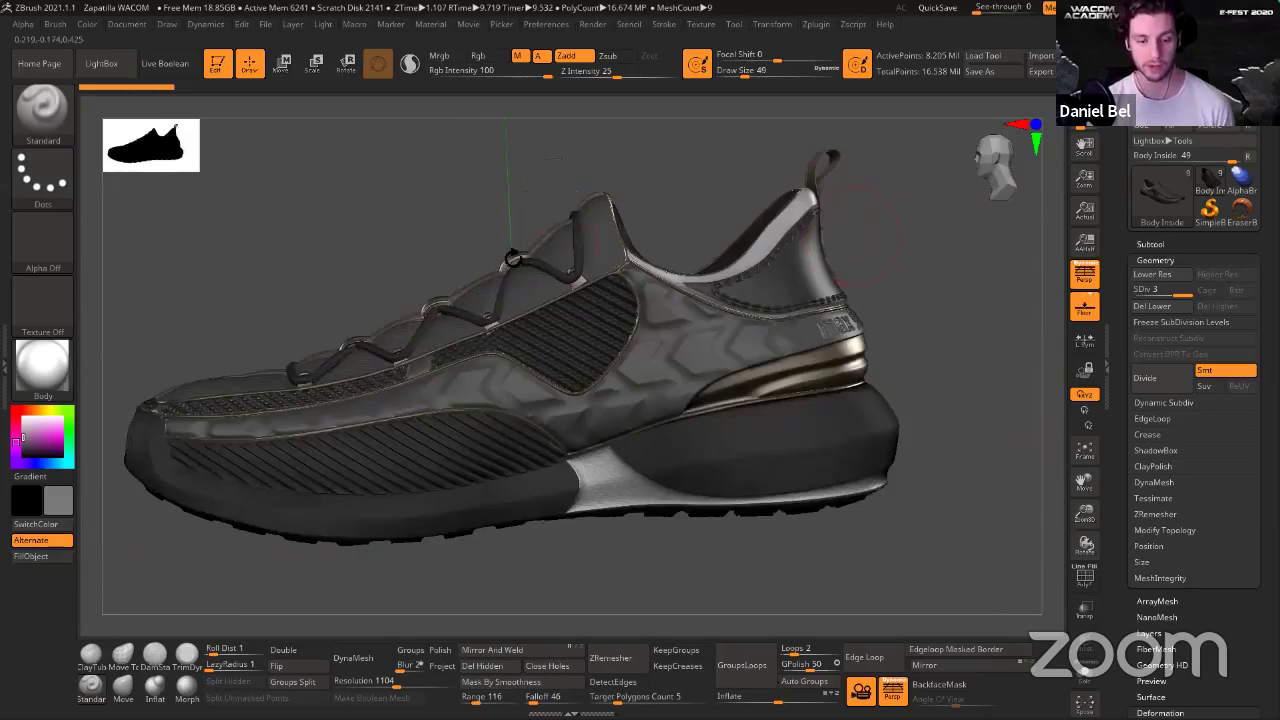
{"action": "key", "text": "f"}
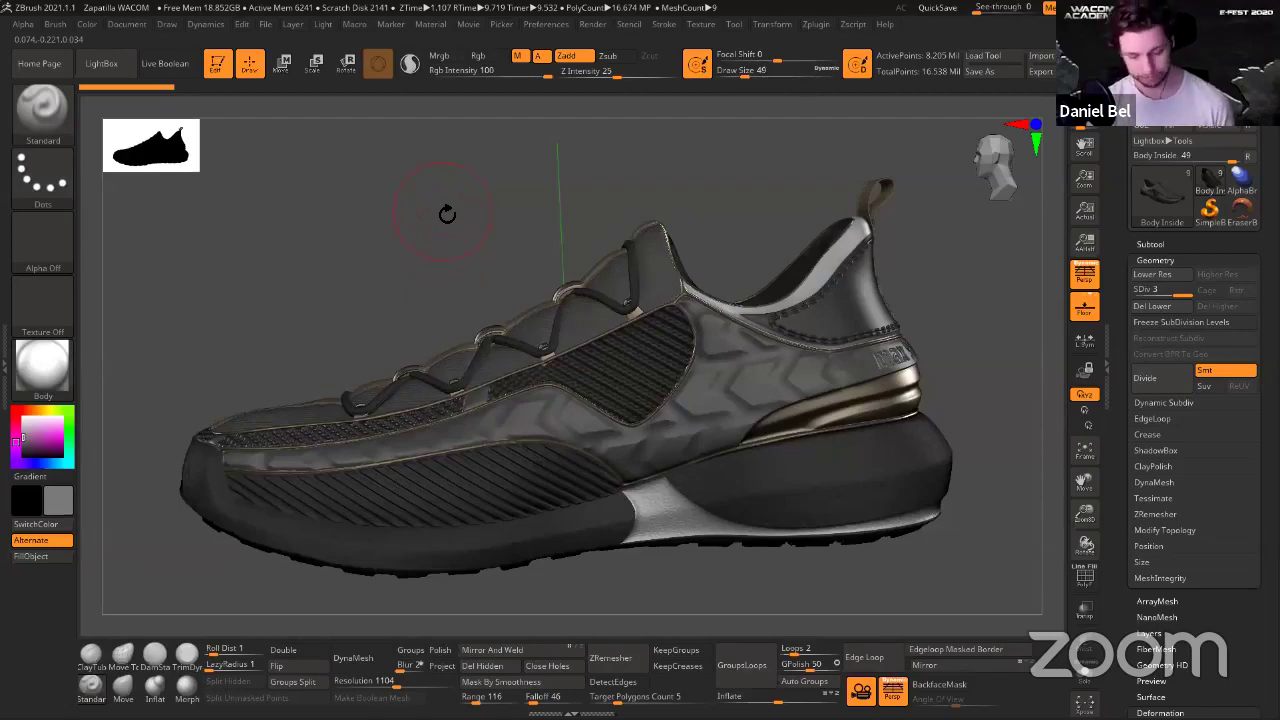
{"action": "left_click_drag", "start_coordinate": [529, 209], "coordinate": [736, 245]}
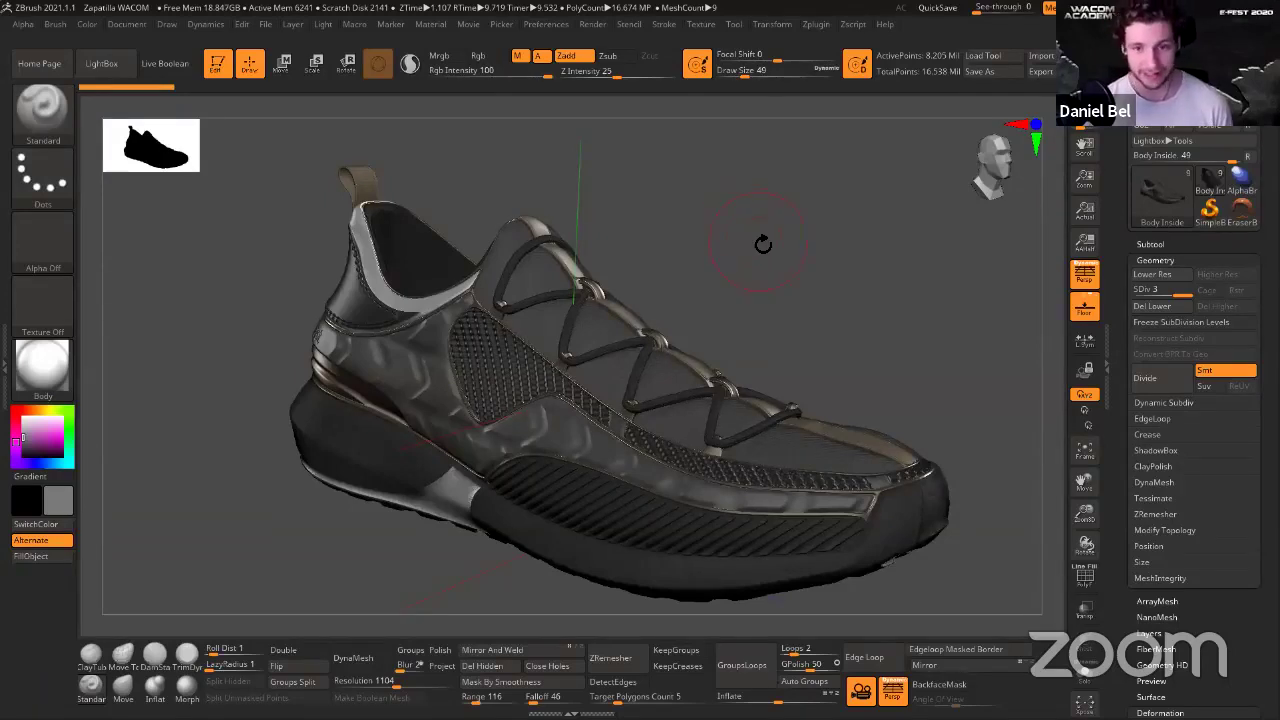
{"action": "left_click_drag", "start_coordinate": [750, 237], "coordinate": [757, 276]}
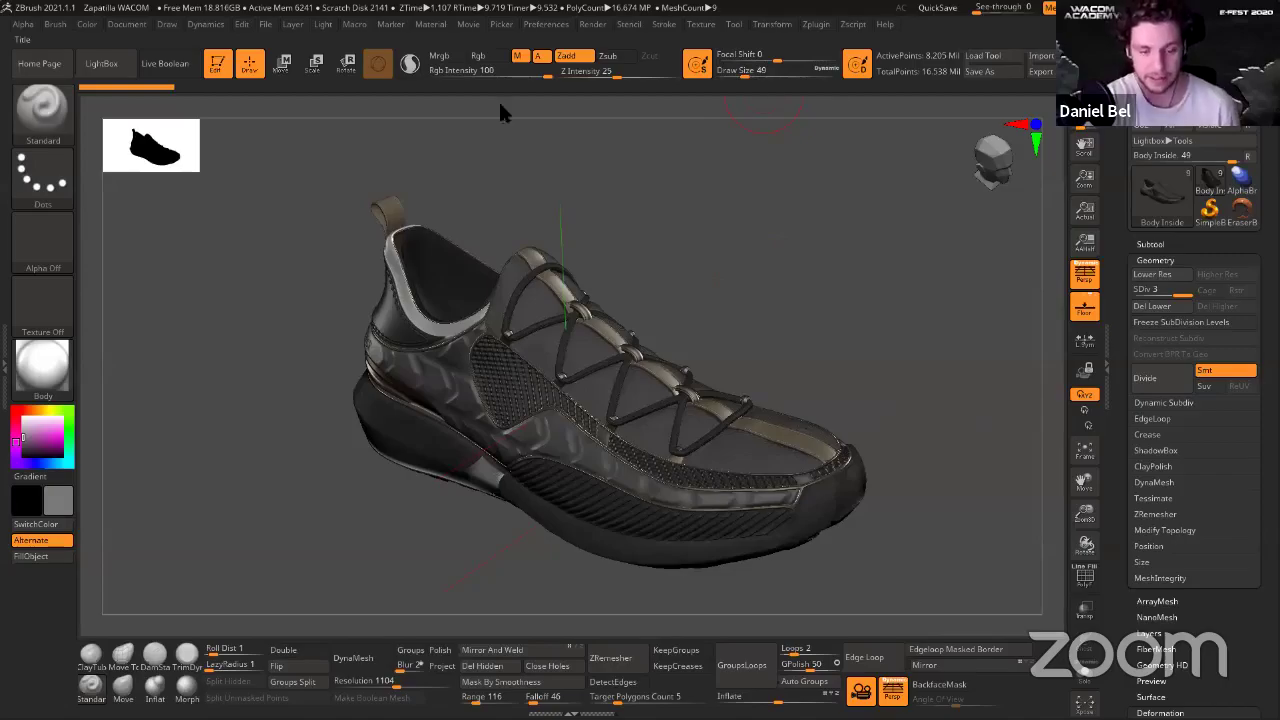
Switch to the ArtStation portfolio in the browser and open the Captain America 1/4 Scale artwork.
{"action": "key", "text": "alt+Tab"}
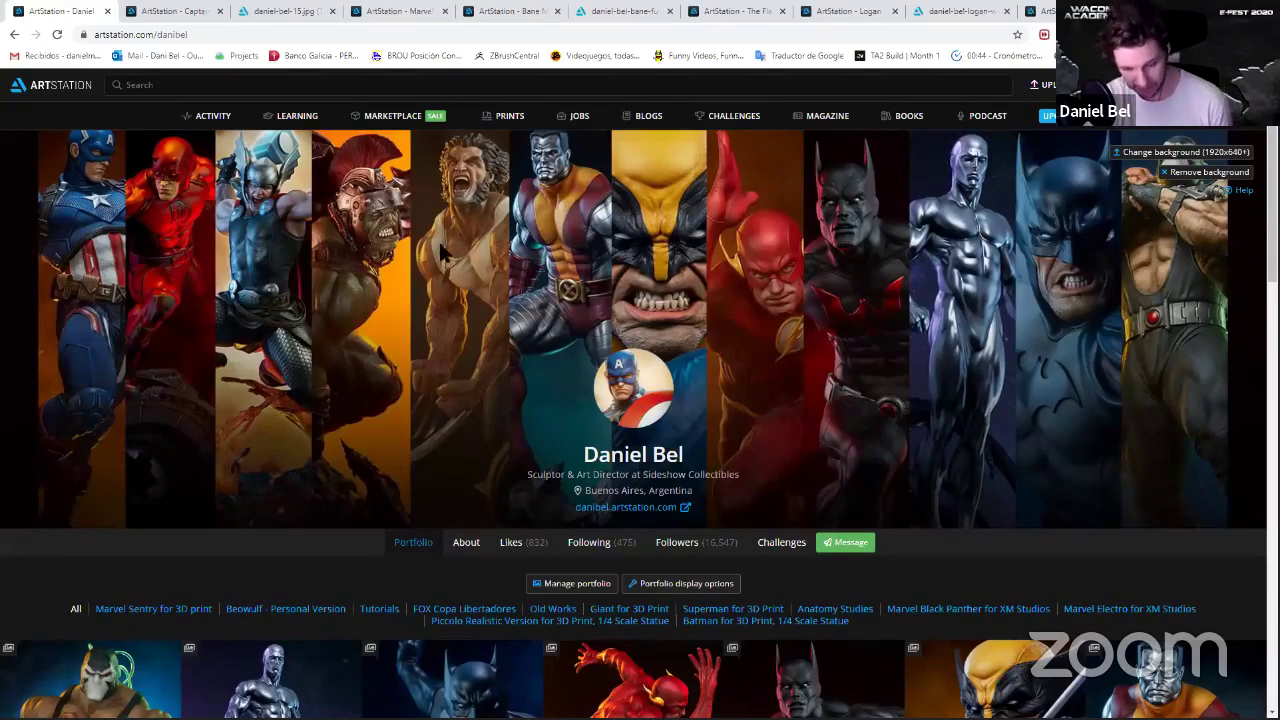
{"action": "scroll", "coordinate": [293, 318], "scroll_direction": "down", "scroll_amount": 2}
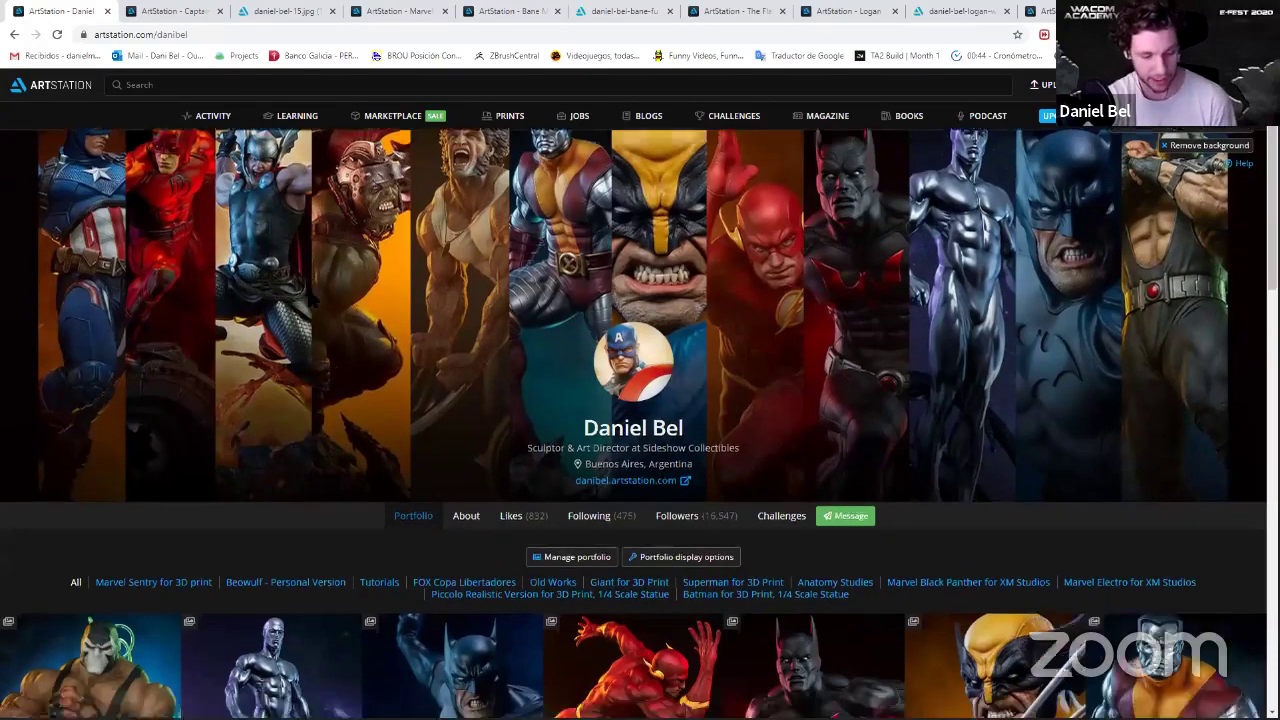
{"action": "scroll", "coordinate": [400, 270], "scroll_direction": "up", "scroll_amount": 2}
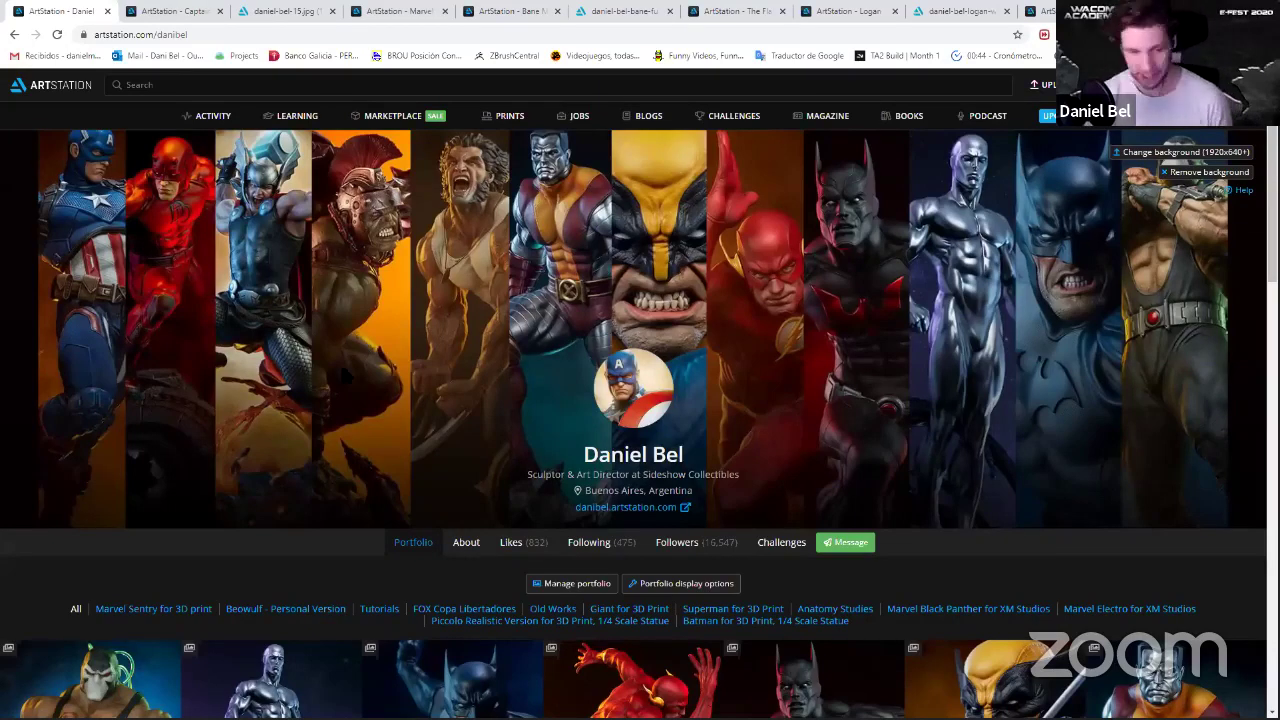
{"action": "left_click", "coordinate": [175, 11]}
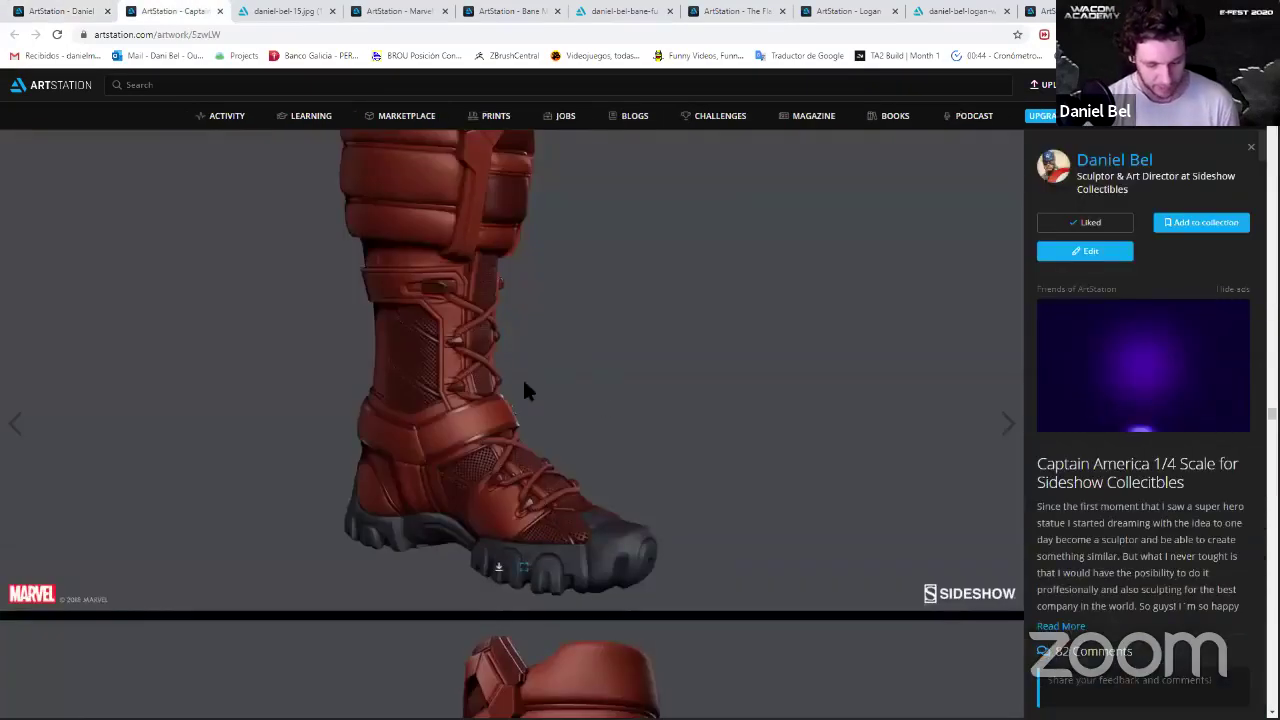
{"action": "left_click", "coordinate": [53, 10]}
{"action": "left_click", "coordinate": [159, 17]}
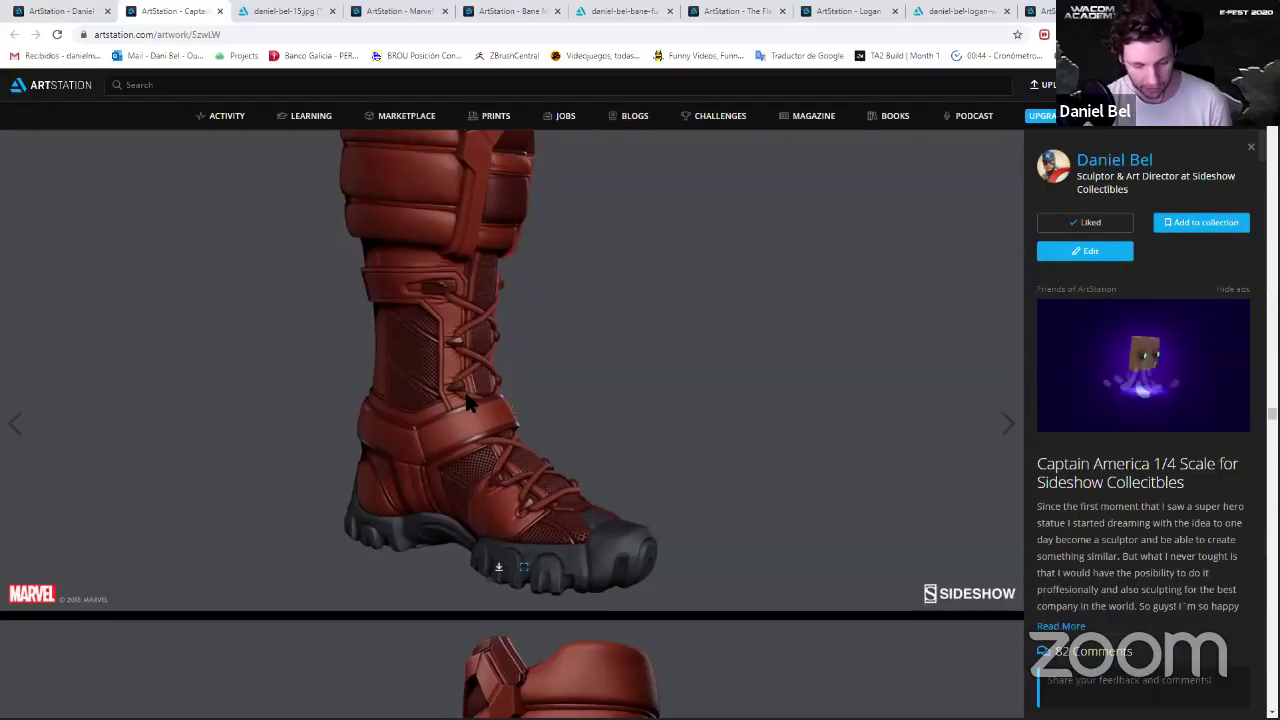
Examine the red boot render in the Captain America artwork, including its laces, straps and sole, and the arm sculpts above it.
{"action": "scroll", "coordinate": [533, 428], "scroll_direction": "up", "scroll_amount": 1}
{"action": "scroll", "coordinate": [517, 294], "scroll_direction": "down", "scroll_amount": 1}
{"action": "scroll", "coordinate": [600, 350], "scroll_direction": "up", "scroll_amount": 1}
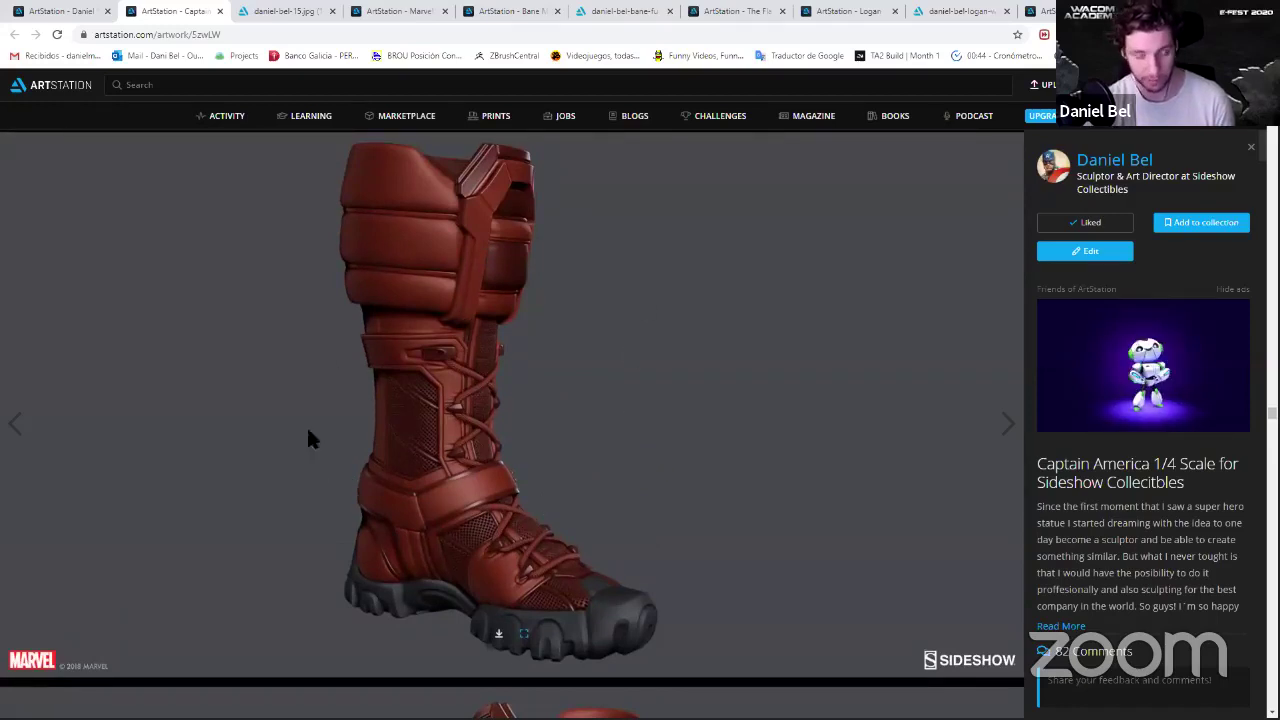
{"action": "scroll", "coordinate": [442, 384], "scroll_direction": "down", "scroll_amount": 2}
{"action": "scroll", "coordinate": [476, 410], "scroll_direction": "up", "scroll_amount": 2}
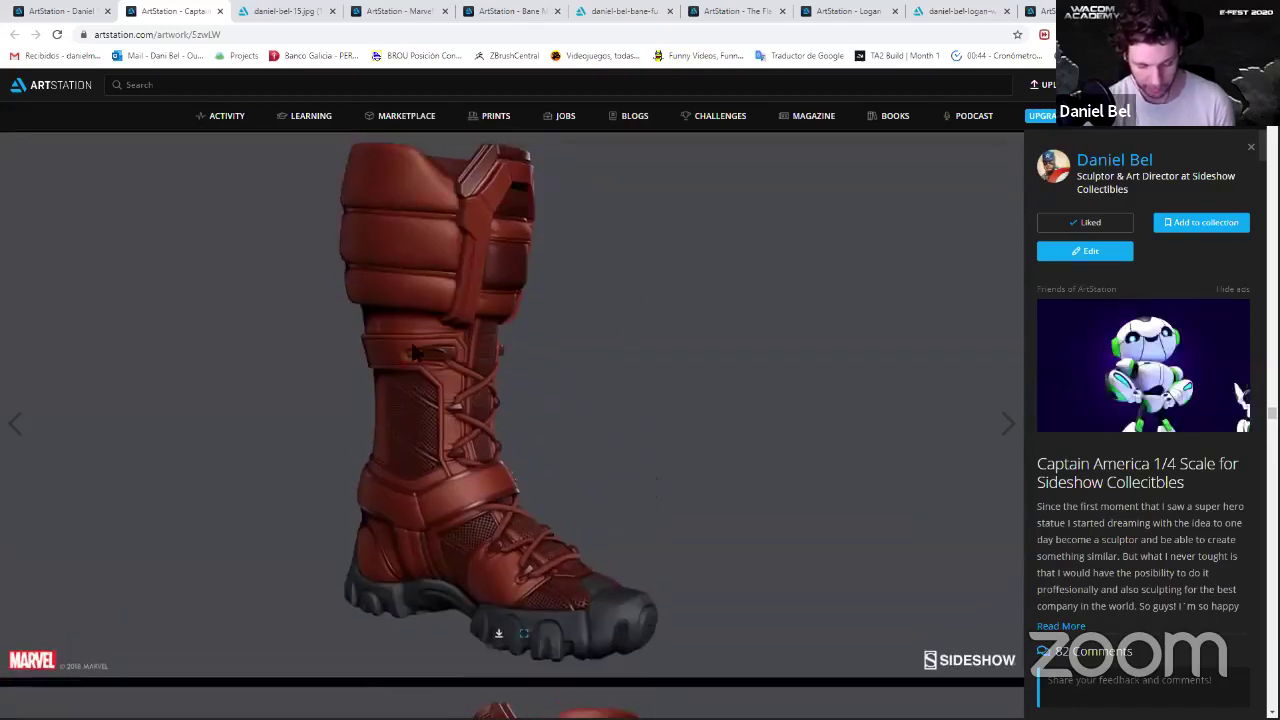
{"action": "scroll", "coordinate": [476, 481], "scroll_direction": "up", "scroll_amount": 5}
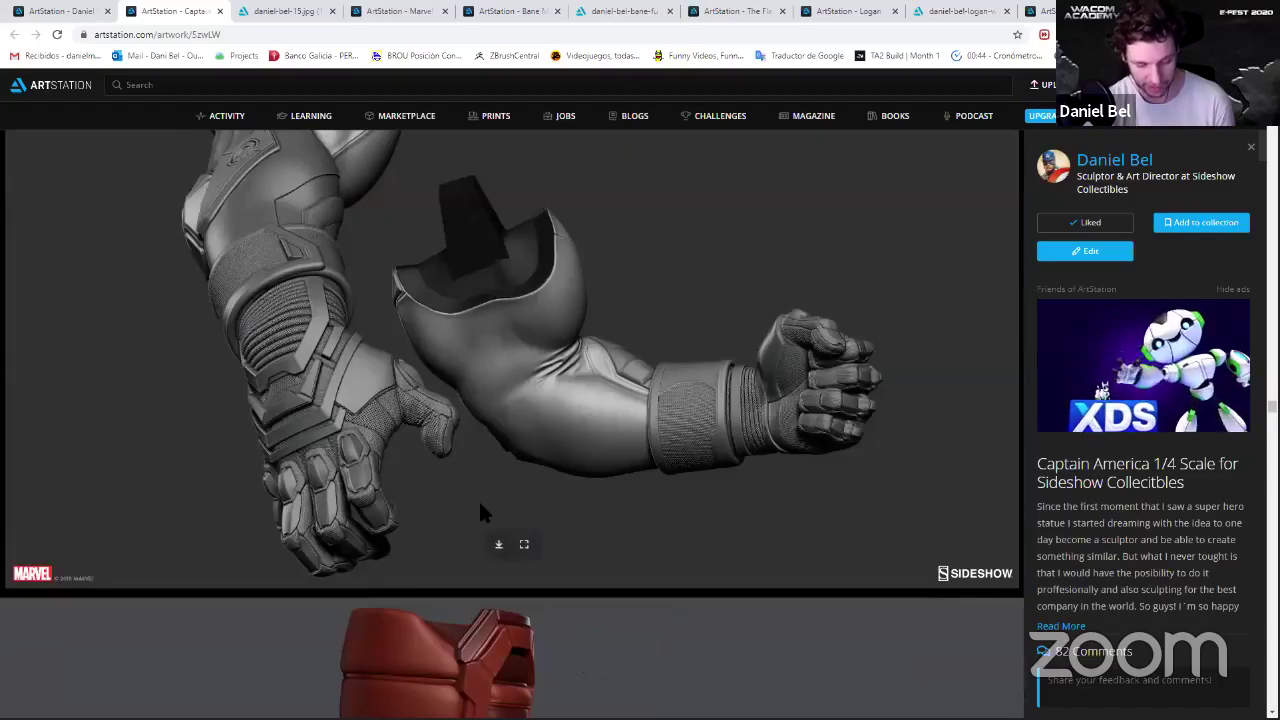
{"action": "scroll", "coordinate": [676, 400], "scroll_direction": "down", "scroll_amount": 3}
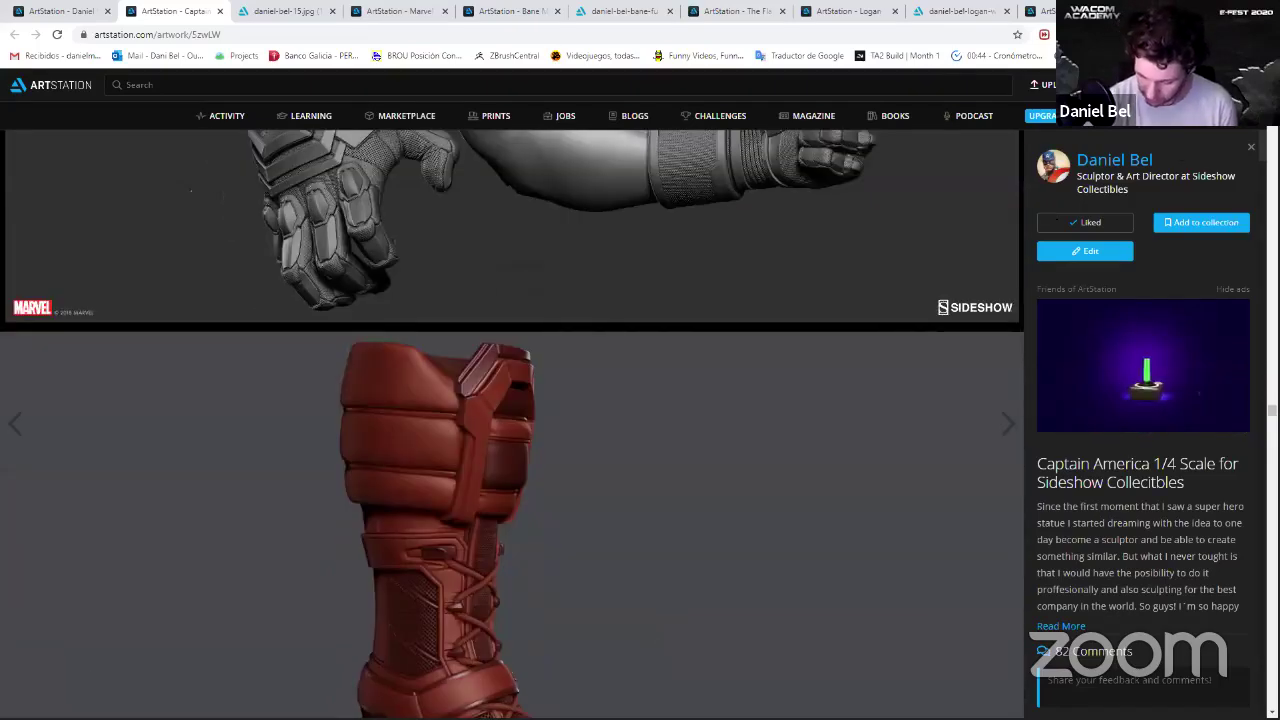
{"action": "scroll", "coordinate": [746, 447], "scroll_direction": "down", "scroll_amount": 3}
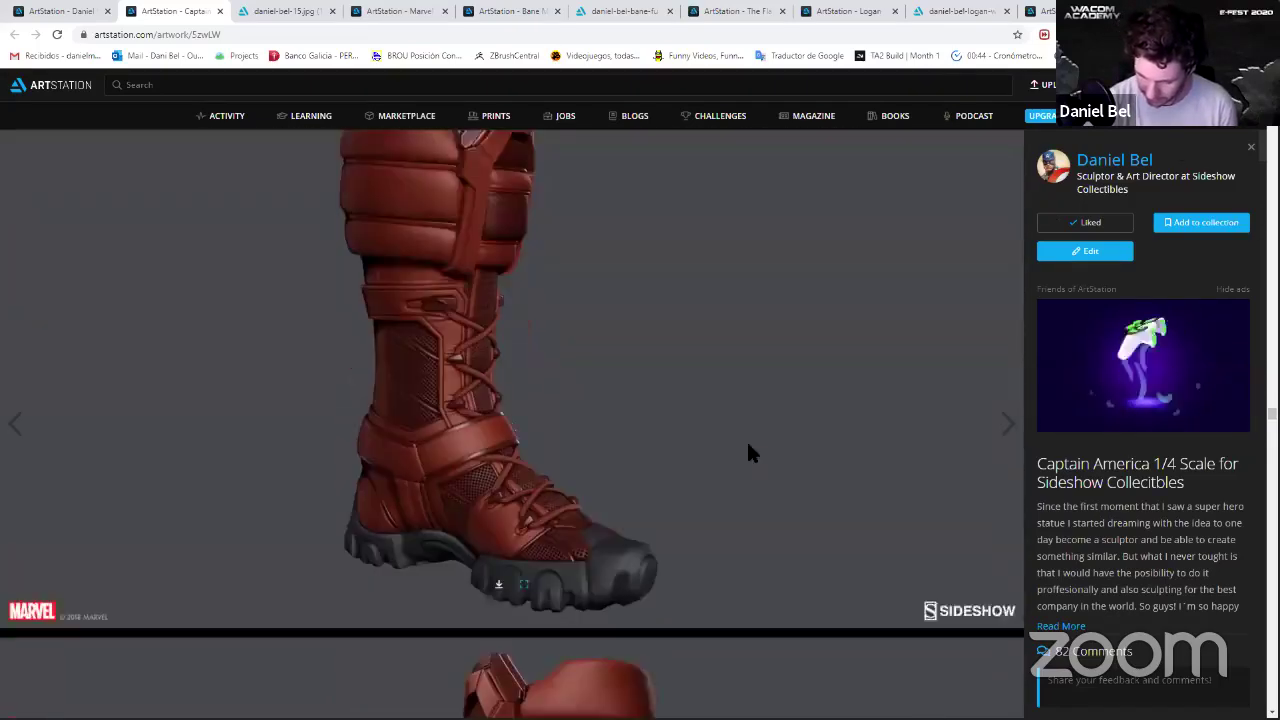
{"action": "scroll", "coordinate": [746, 439], "scroll_direction": "up", "scroll_amount": 1}
Review the remaining Captain America images, covering the masked head, red glove, torso, shield and full statue.
{"action": "scroll", "coordinate": [512, 424], "scroll_direction": "down", "scroll_amount": 6}
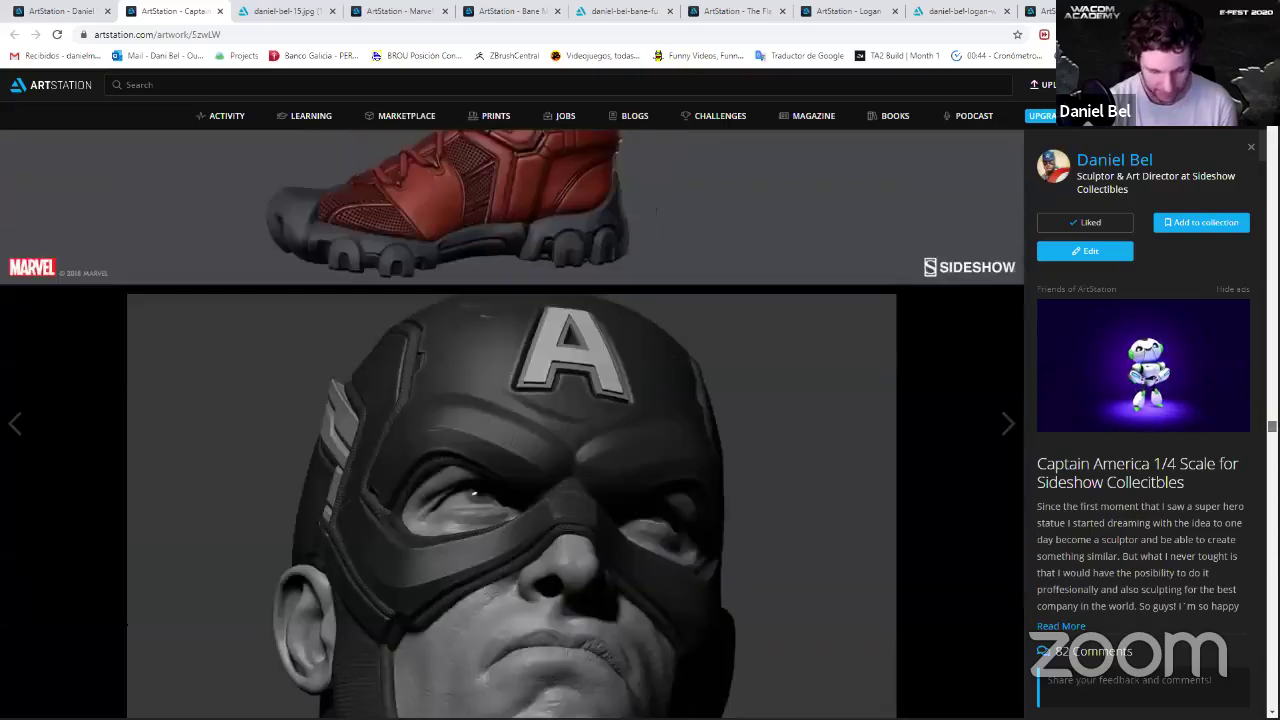
{"action": "scroll", "coordinate": [512, 424], "scroll_direction": "down", "scroll_amount": 20}
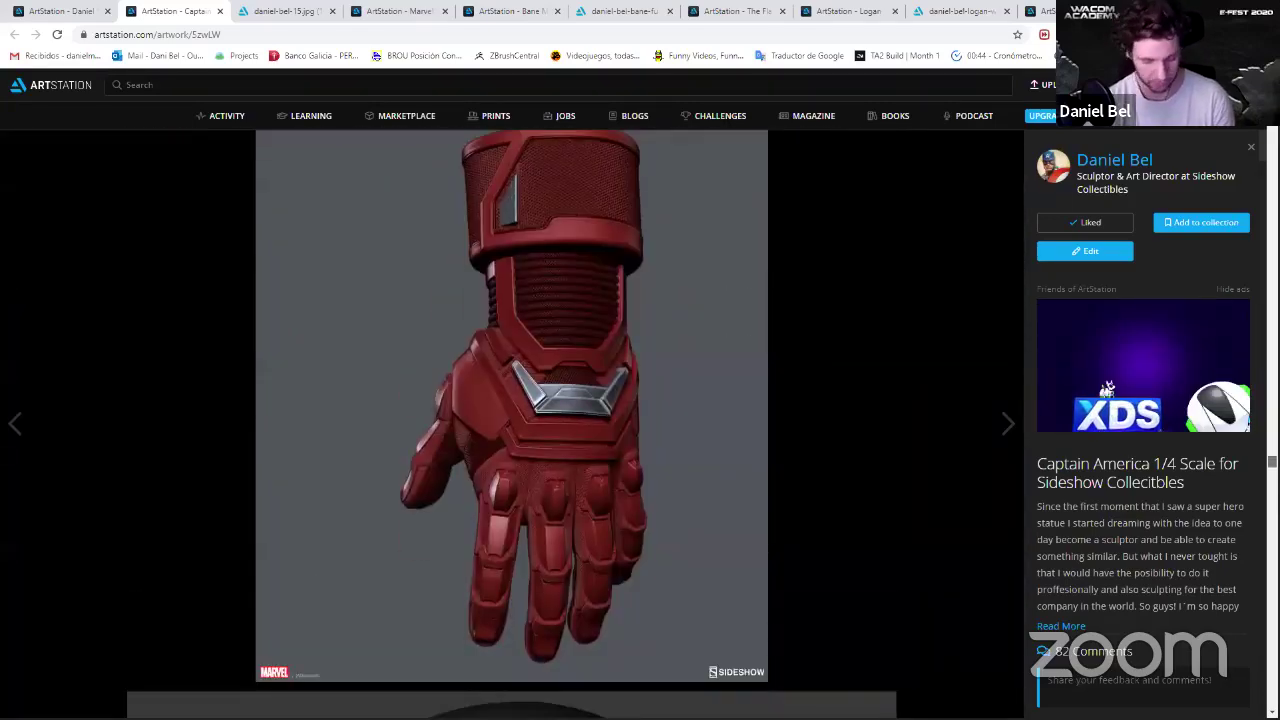
{"action": "scroll", "coordinate": [512, 424], "scroll_direction": "down", "scroll_amount": 3}
{"action": "scroll", "coordinate": [512, 424], "scroll_direction": "down", "scroll_amount": 3}
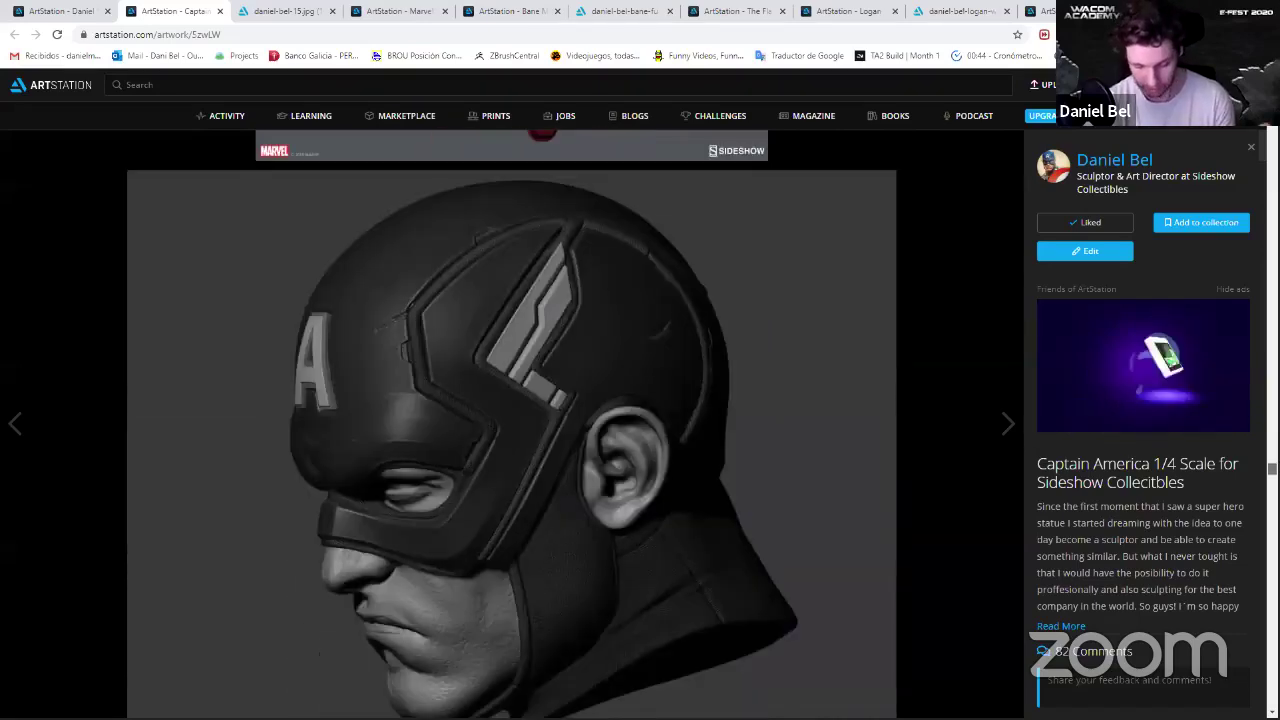
{"action": "scroll", "coordinate": [512, 424], "scroll_direction": "down", "scroll_amount": 4}
{"action": "scroll", "coordinate": [512, 424], "scroll_direction": "down", "scroll_amount": 2}
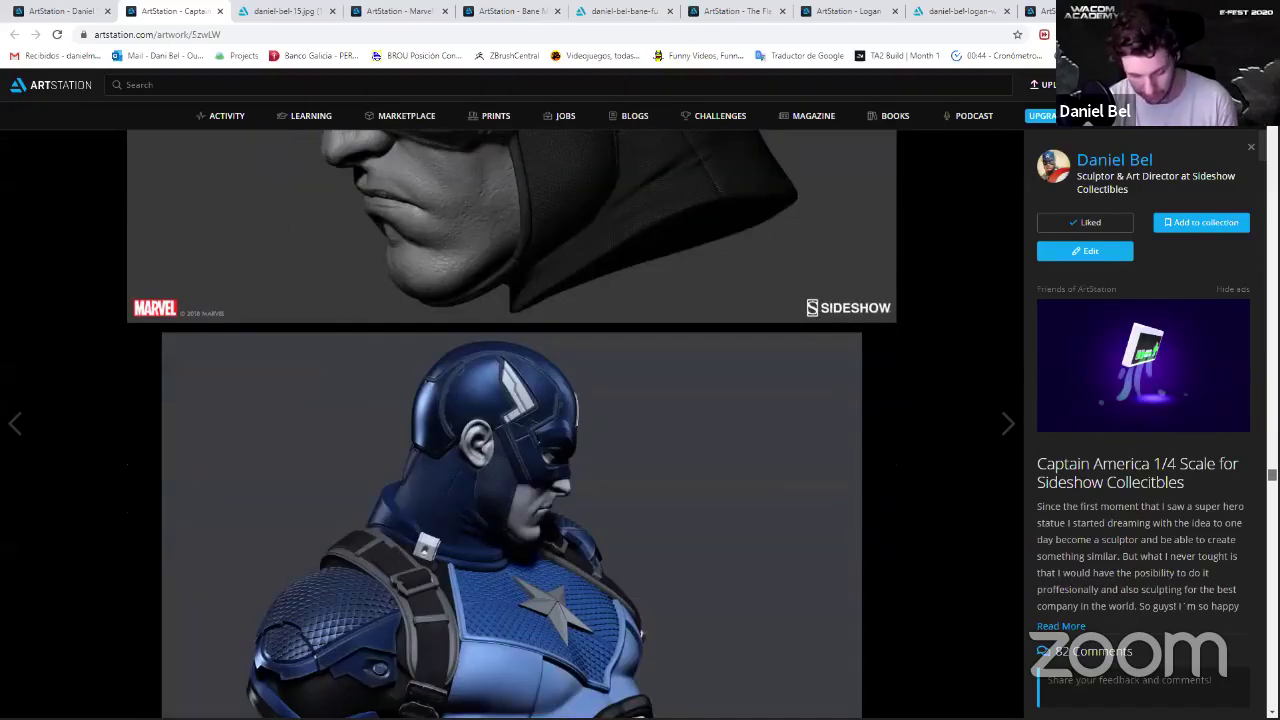
{"action": "scroll", "coordinate": [512, 424], "scroll_direction": "down", "scroll_amount": 3}
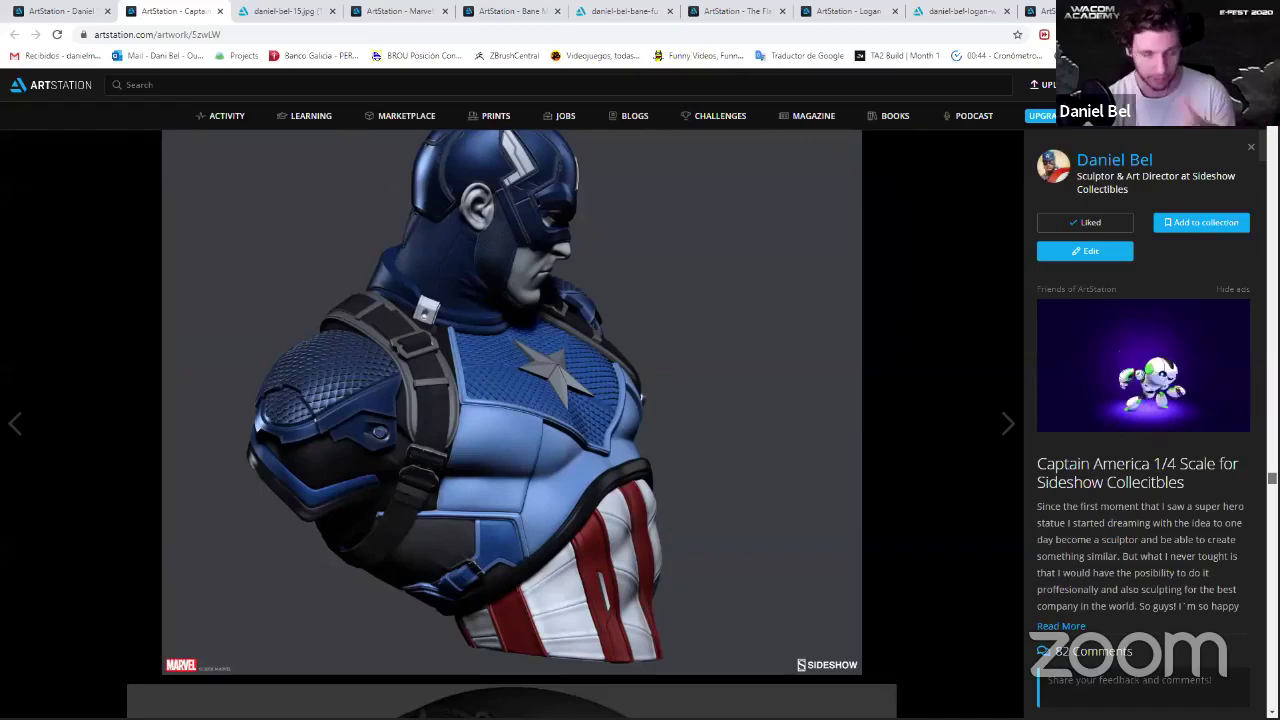
{"action": "scroll", "coordinate": [512, 424], "scroll_direction": "down", "scroll_amount": 6}
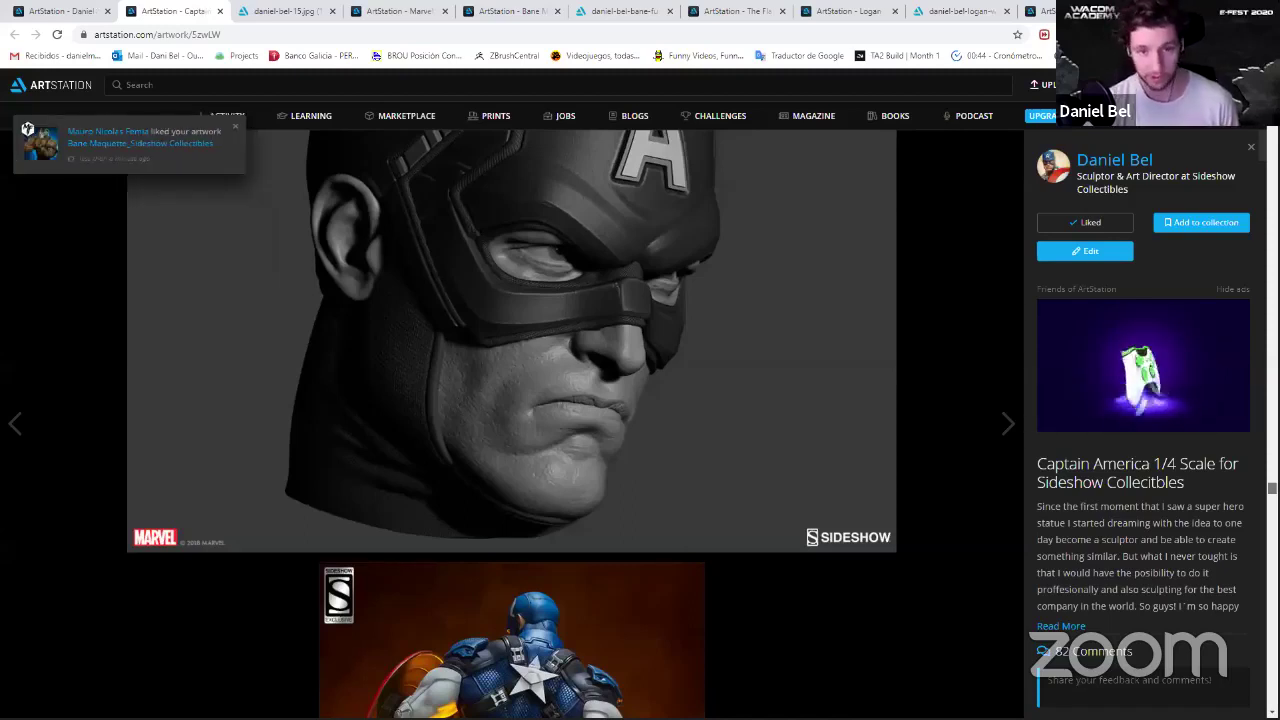
{"action": "scroll", "coordinate": [512, 424], "scroll_direction": "down", "scroll_amount": 1}
{"action": "scroll", "coordinate": [512, 424], "scroll_direction": "down", "scroll_amount": 10}
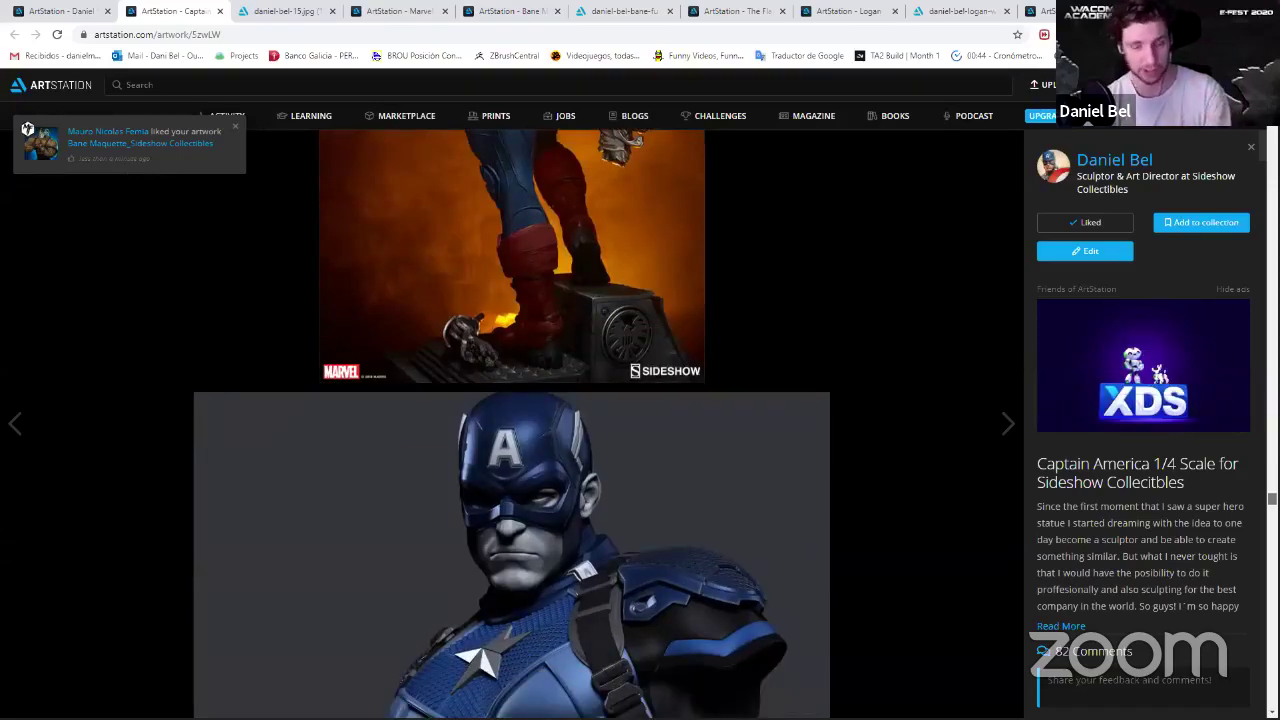
{"action": "scroll", "coordinate": [512, 424], "scroll_direction": "down", "scroll_amount": 10}
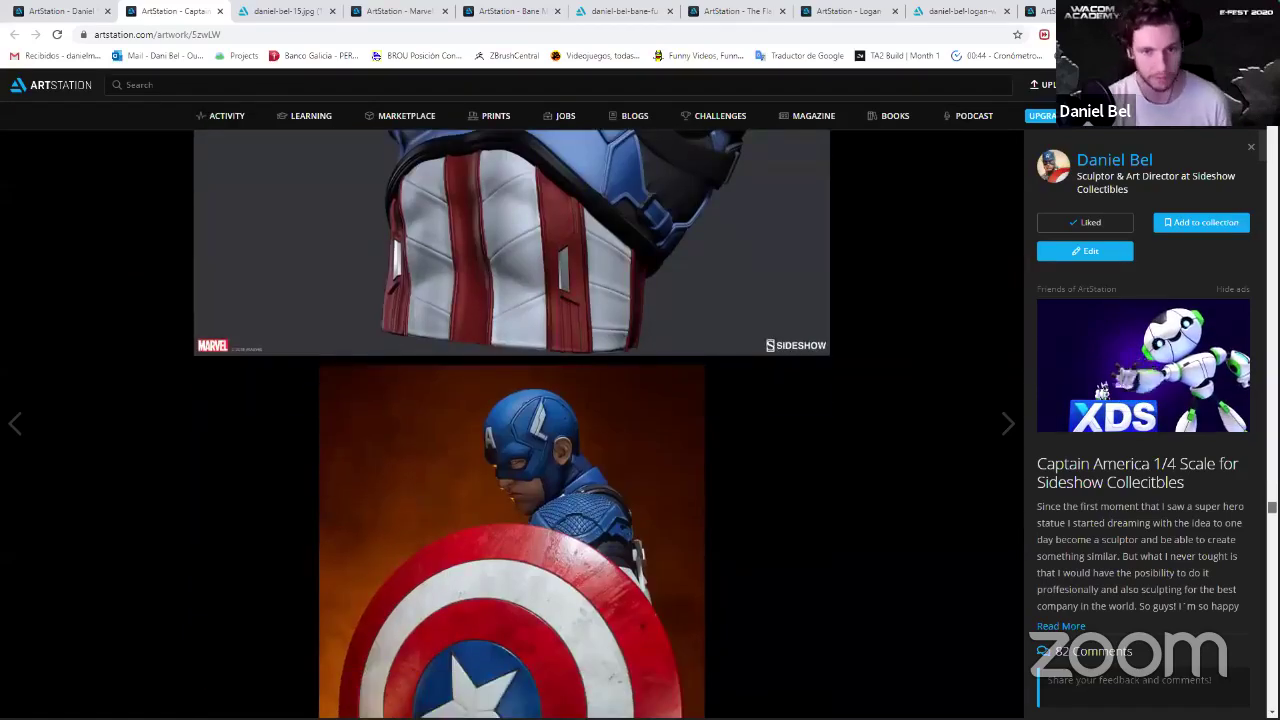
{"action": "scroll", "coordinate": [512, 424], "scroll_direction": "down", "scroll_amount": 5}
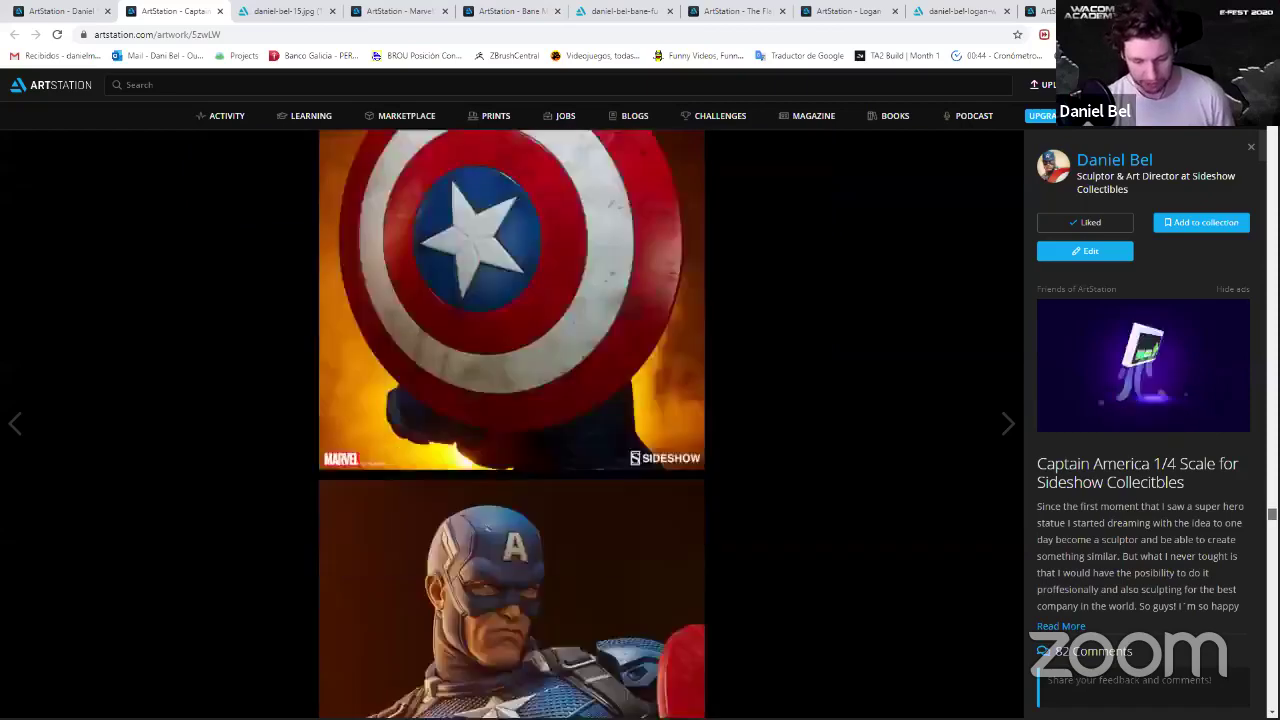
{"action": "scroll", "coordinate": [512, 424], "scroll_direction": "down", "scroll_amount": 5}
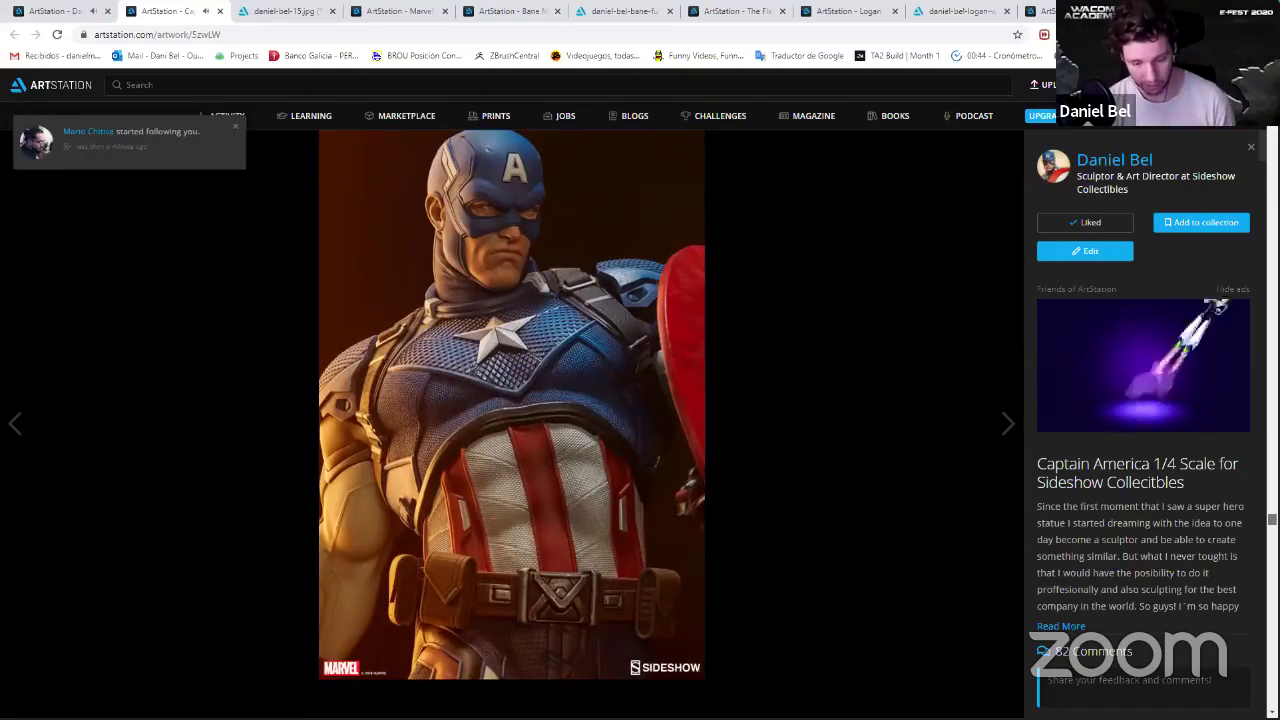
{"action": "scroll", "coordinate": [512, 424], "scroll_direction": "down", "scroll_amount": 5}
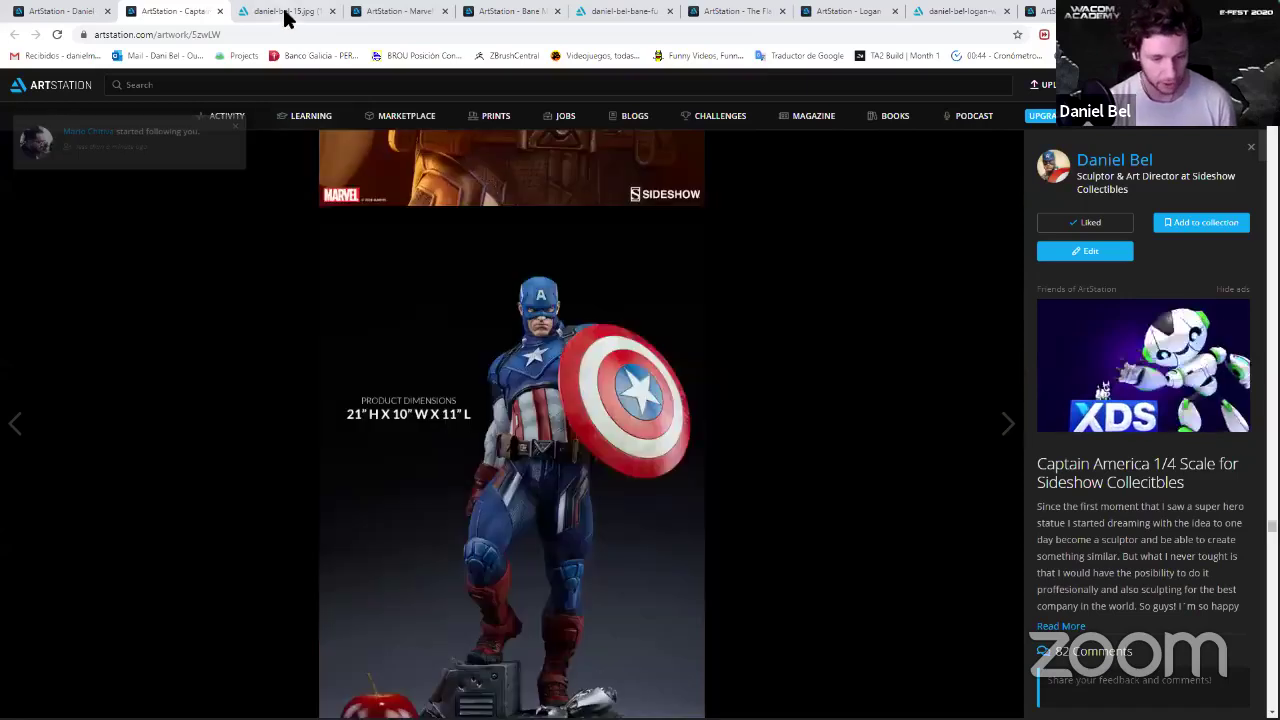
View the full-size Captain America boot image and the buckled red boot in the Marvel's Dare Devil artwork.
{"action": "left_click", "coordinate": [286, 12]}
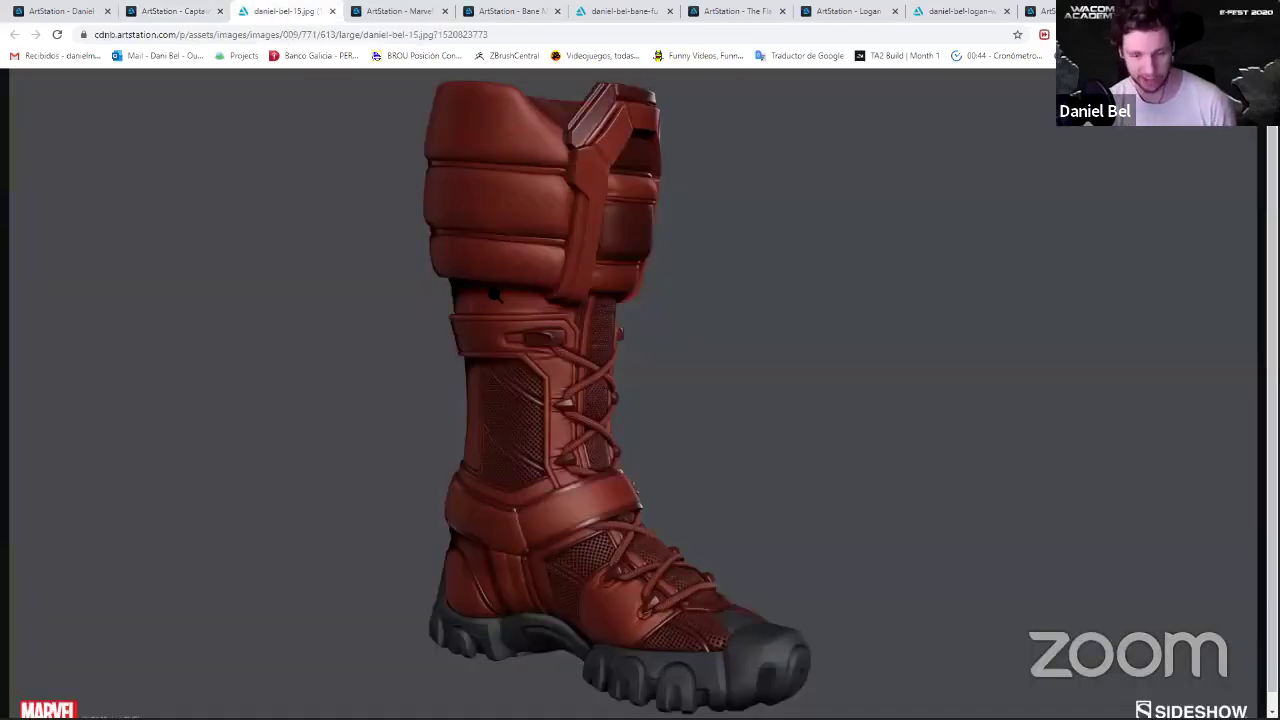
{"action": "scroll", "coordinate": [560, 310], "scroll_direction": "down", "scroll_amount": 1}
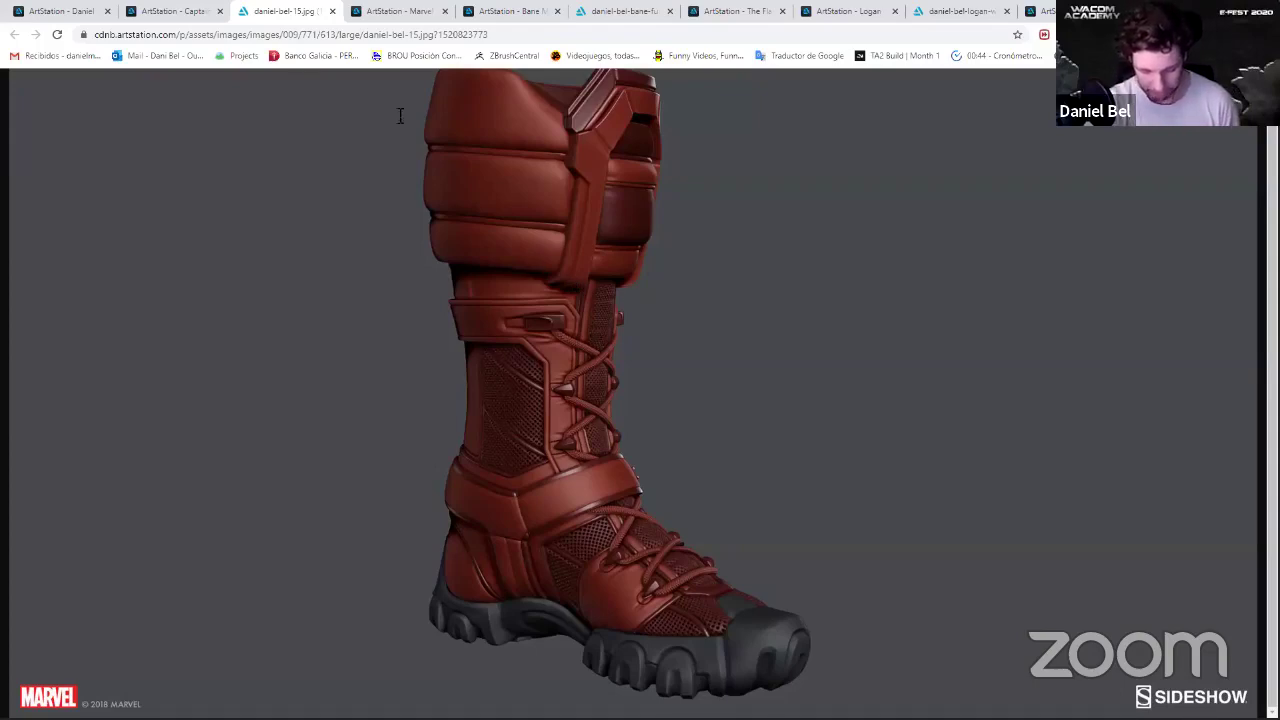
{"action": "left_click", "coordinate": [418, 16]}
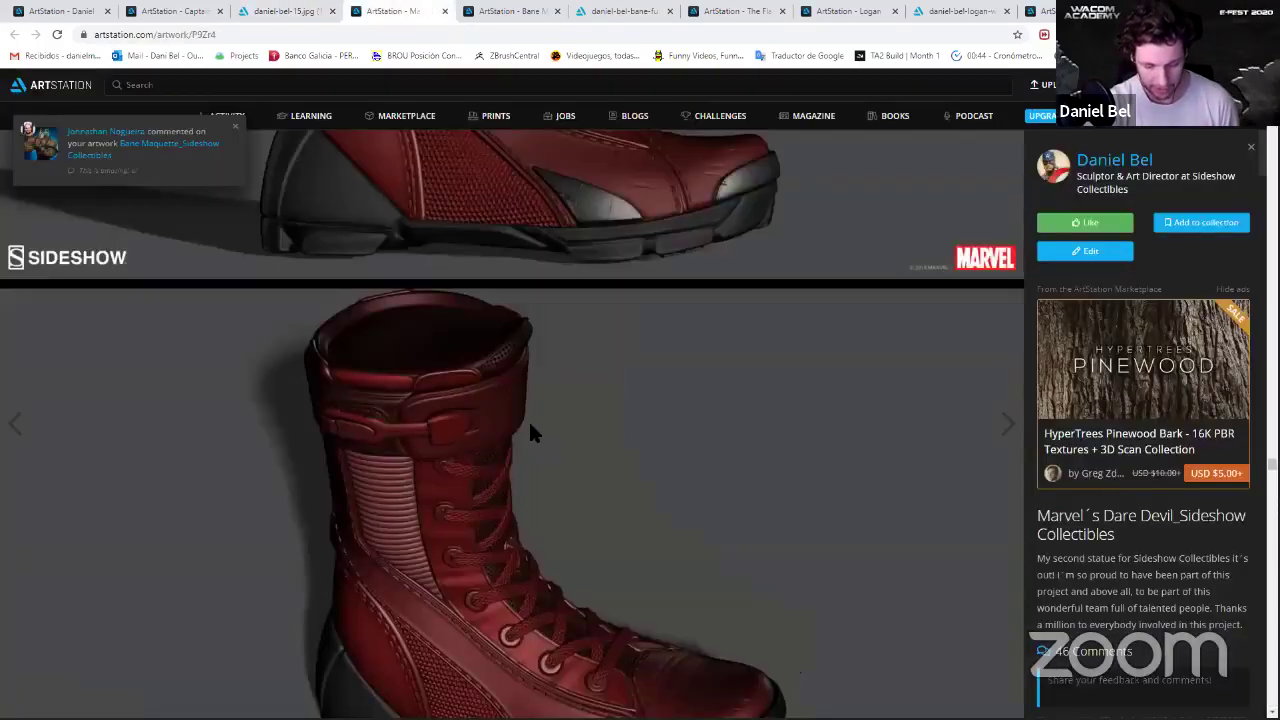
{"action": "scroll", "coordinate": [528, 419], "scroll_direction": "up", "scroll_amount": 4}
{"action": "scroll", "coordinate": [480, 300], "scroll_direction": "down", "scroll_amount": 2}
{"action": "scroll", "coordinate": [466, 250], "scroll_direction": "up", "scroll_amount": 2}
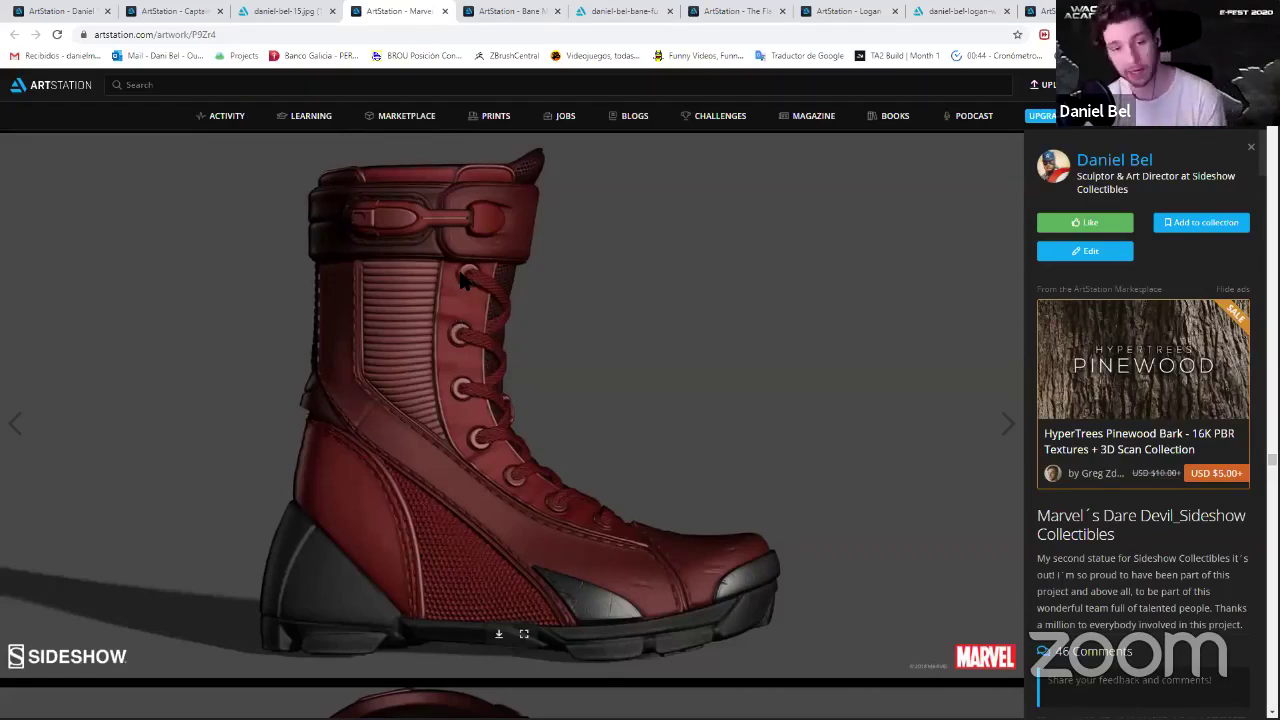
Compare the laced black boots in the Bane Maquette artwork with the full-size Captain America boot image.
{"action": "left_click", "coordinate": [505, 11]}
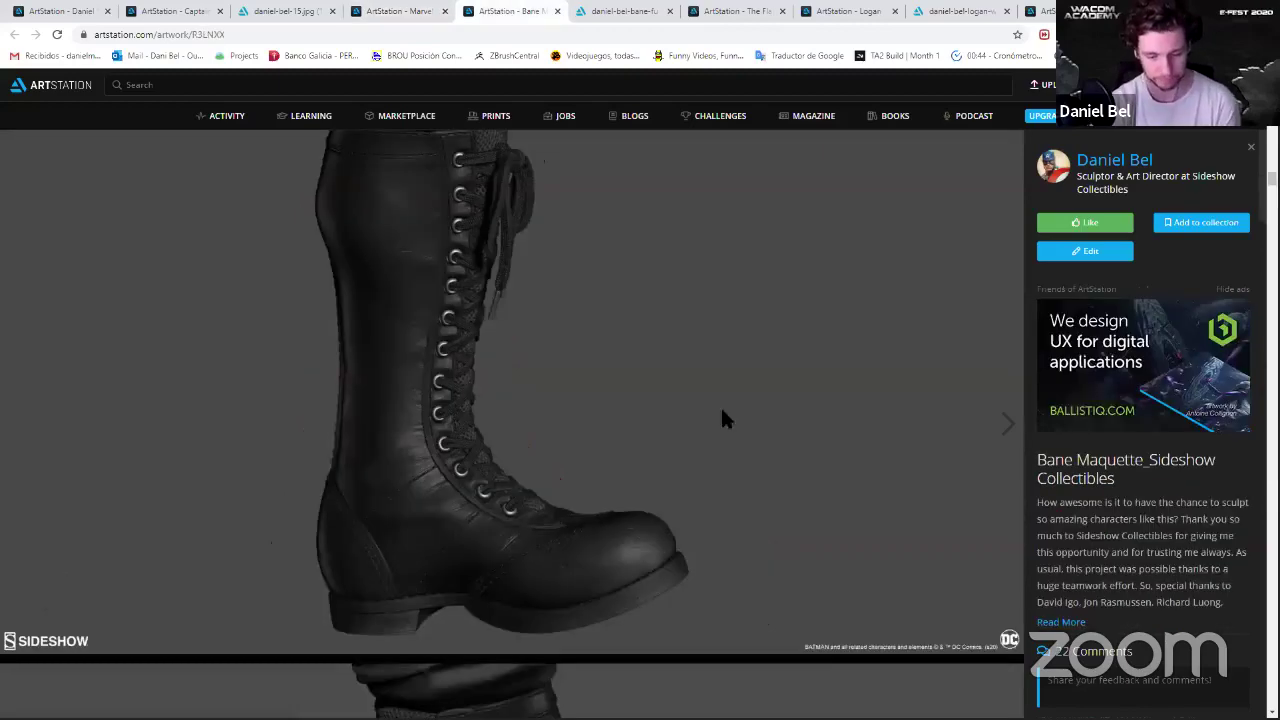
{"action": "left_click", "coordinate": [290, 13]}
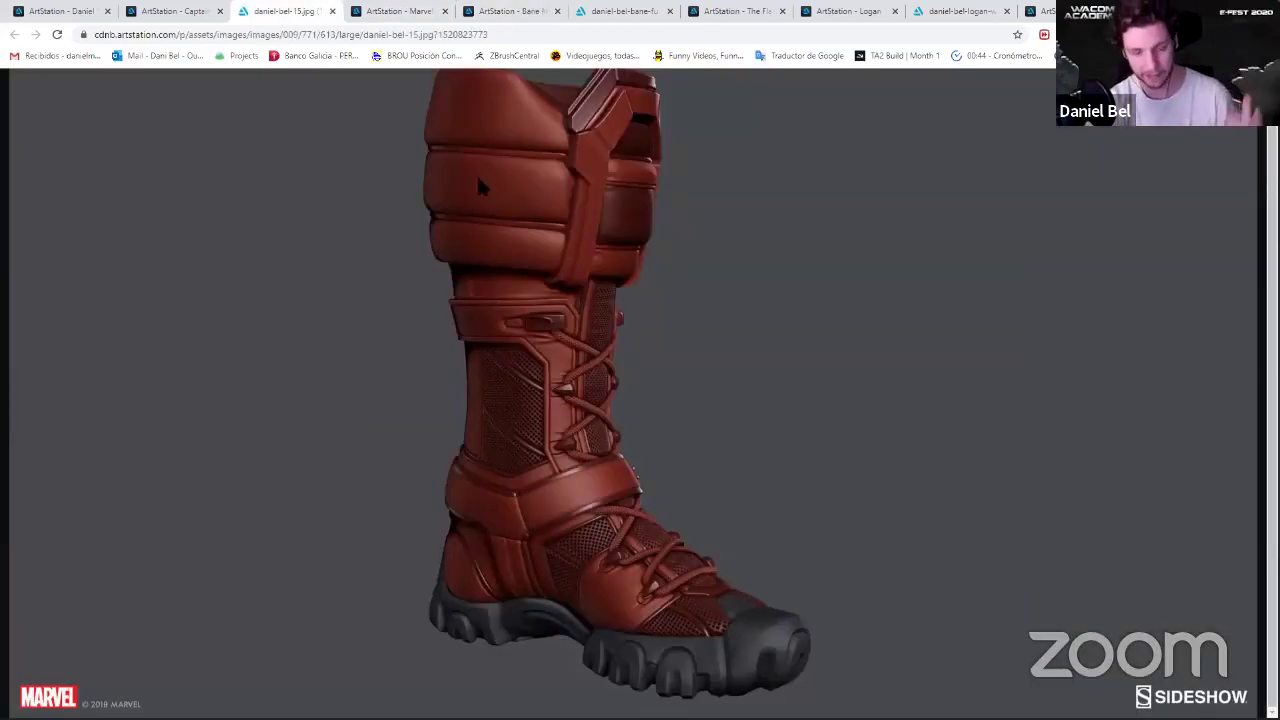
{"action": "left_click", "coordinate": [500, 14]}
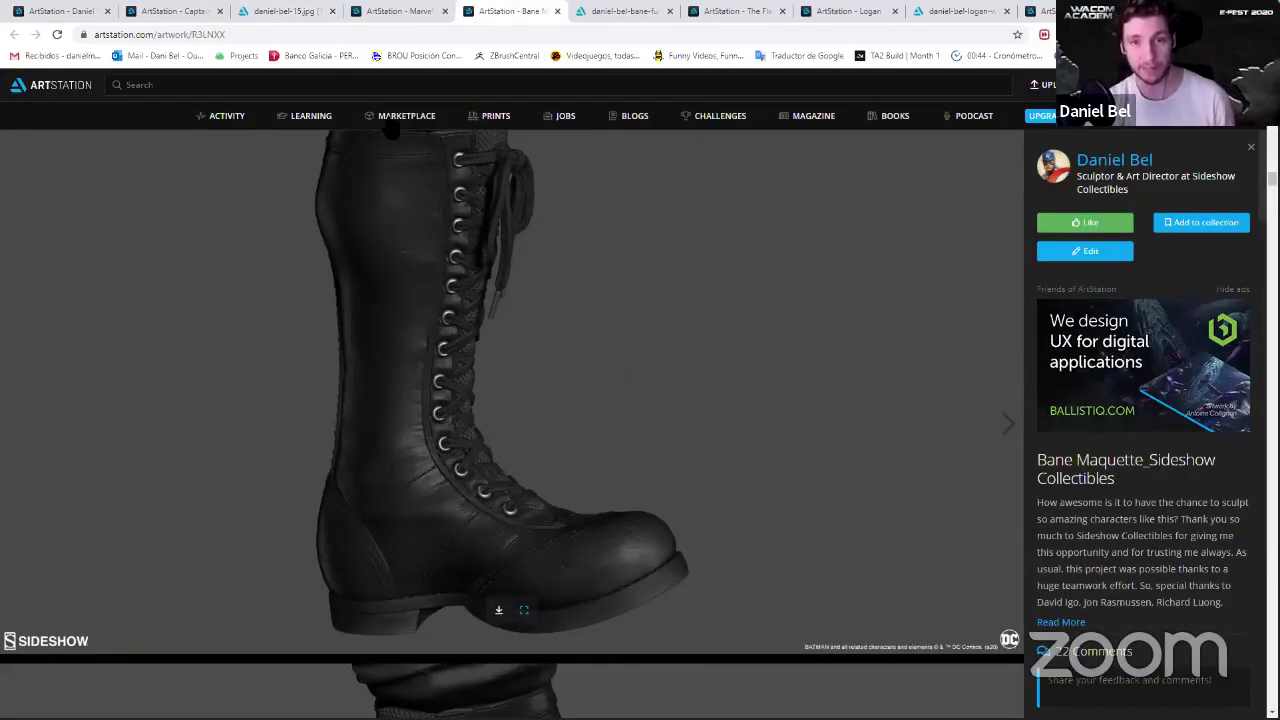
{"action": "scroll", "coordinate": [425, 340], "scroll_direction": "down", "scroll_amount": 5}
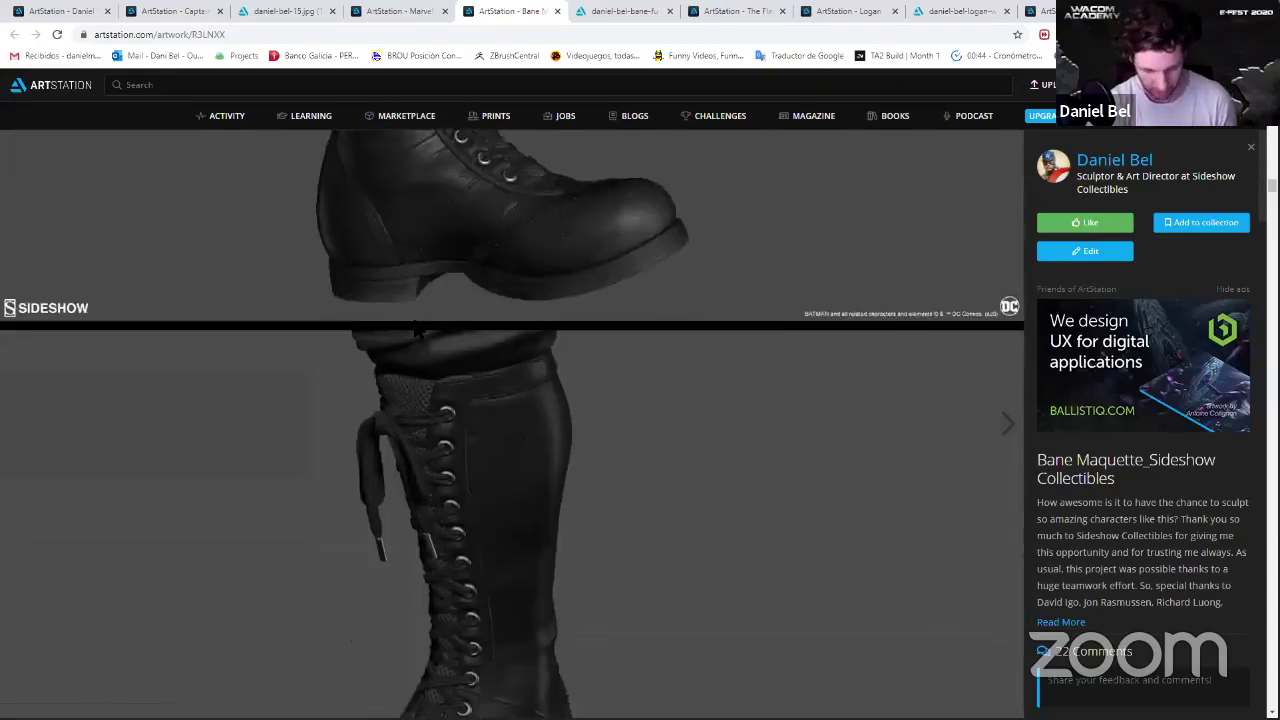
{"action": "scroll", "coordinate": [406, 301], "scroll_direction": "down", "scroll_amount": 5}
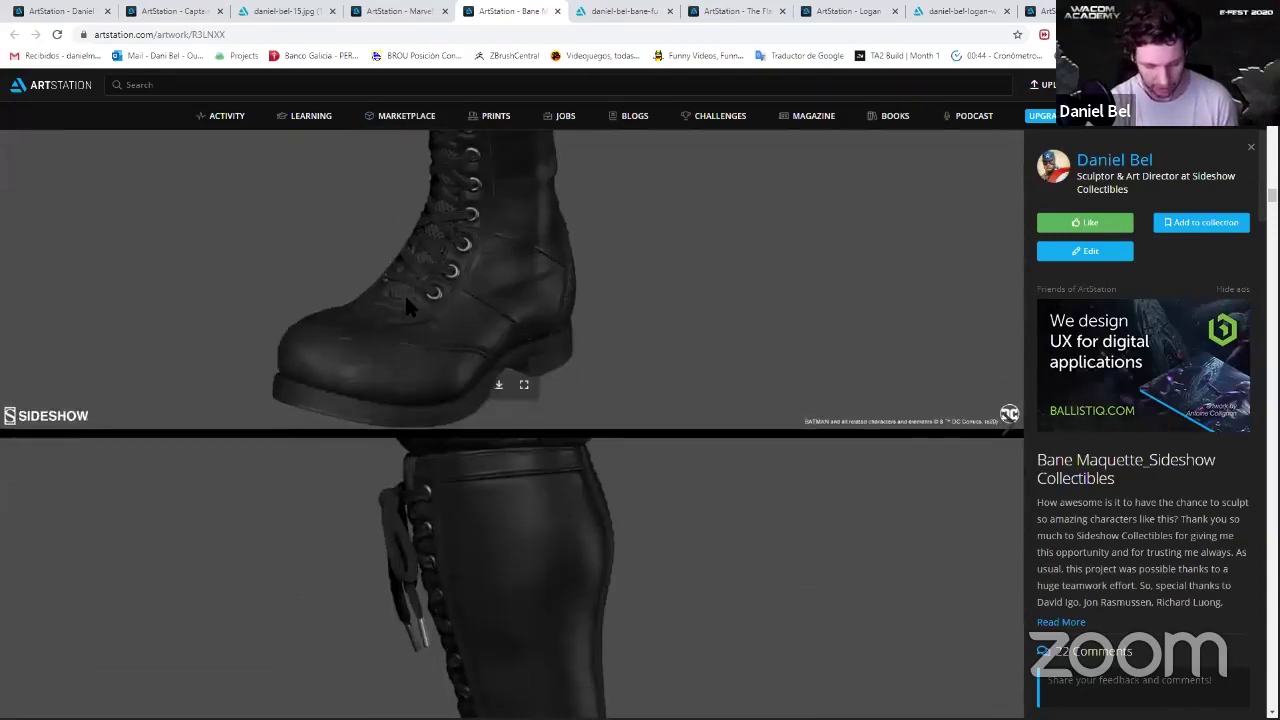
Examine the remaining black lace-up boot renders in the Bane Maquette artwork and view the full-size Bane boot image.
{"action": "scroll", "coordinate": [400, 315], "scroll_direction": "down", "scroll_amount": 5}
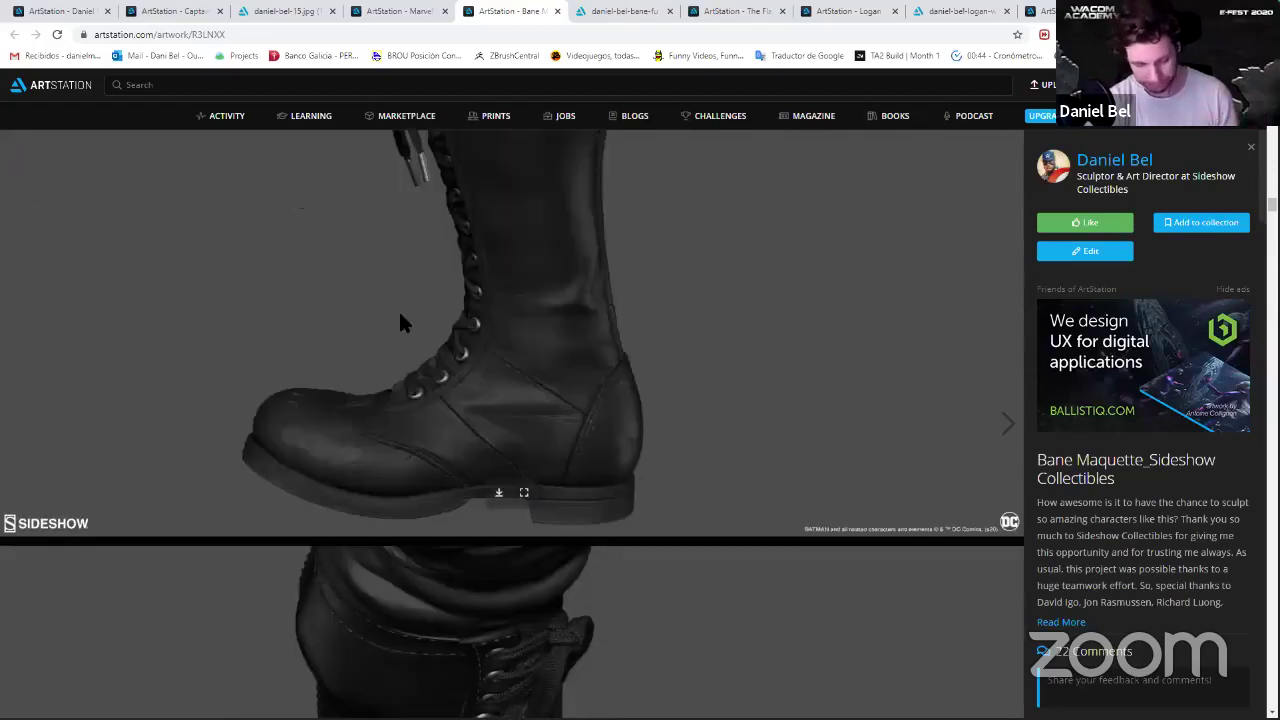
{"action": "scroll", "coordinate": [400, 320], "scroll_direction": "down", "scroll_amount": 6}
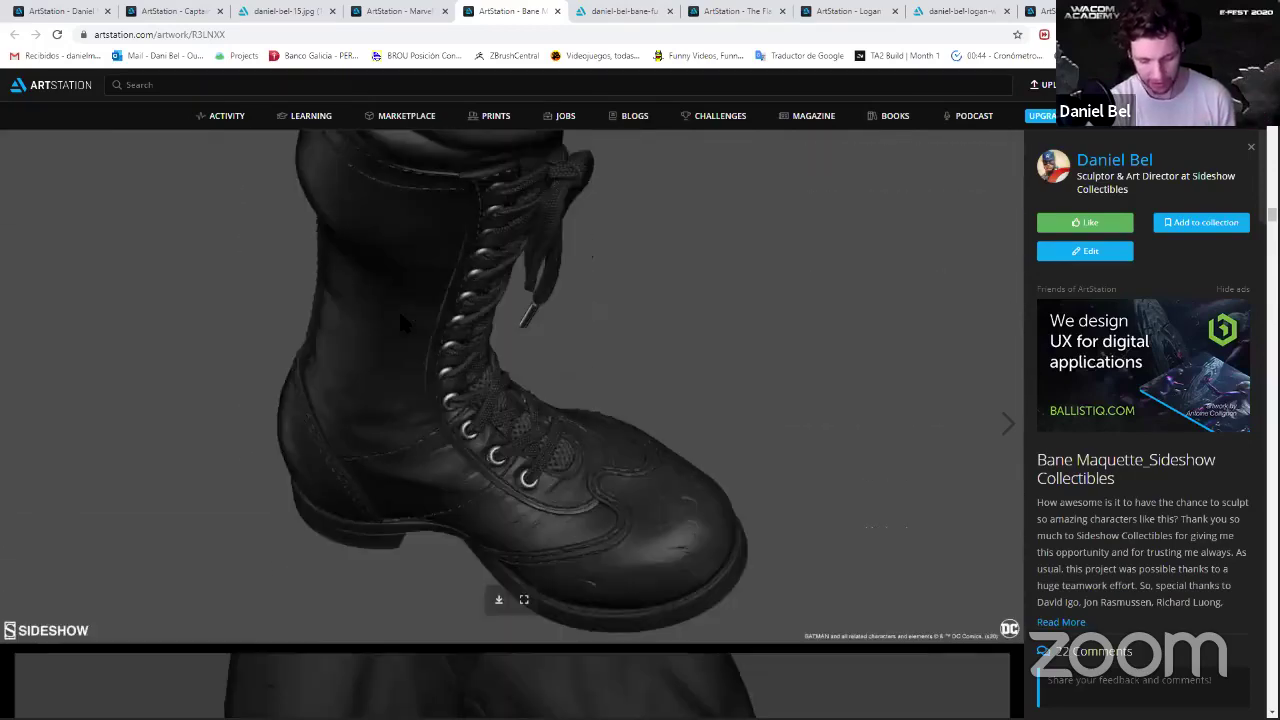
{"action": "scroll", "coordinate": [405, 318], "scroll_direction": "down", "scroll_amount": 5}
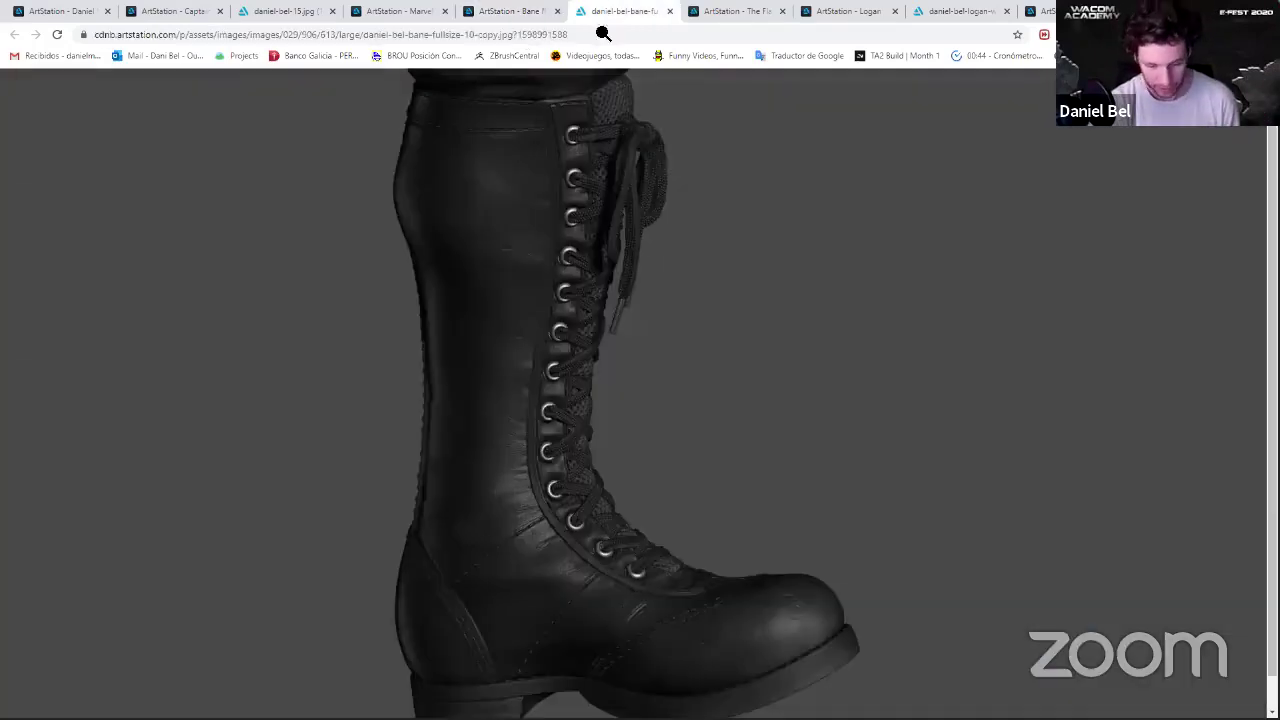
{"action": "left_click", "coordinate": [620, 11]}
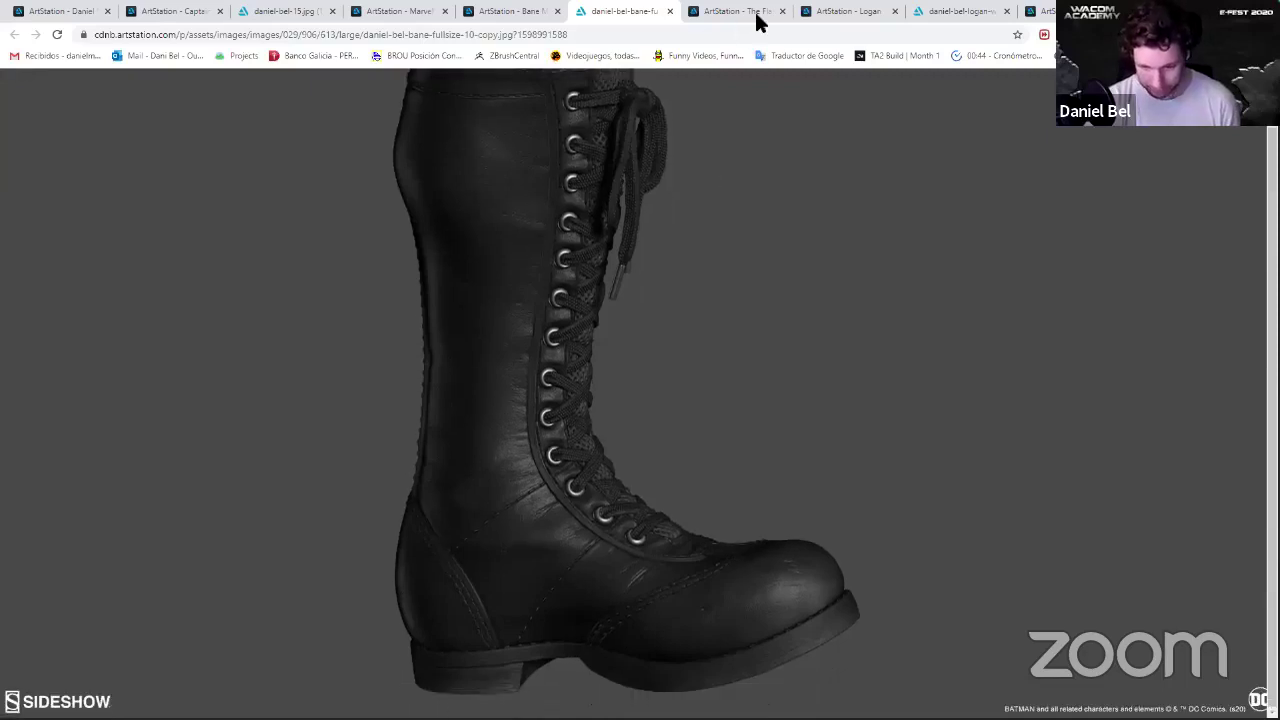
View the footwear in The Flash, Logan and Colossus artworks, including the full-size image of Logan's brown boots.
{"action": "left_click", "coordinate": [757, 18]}
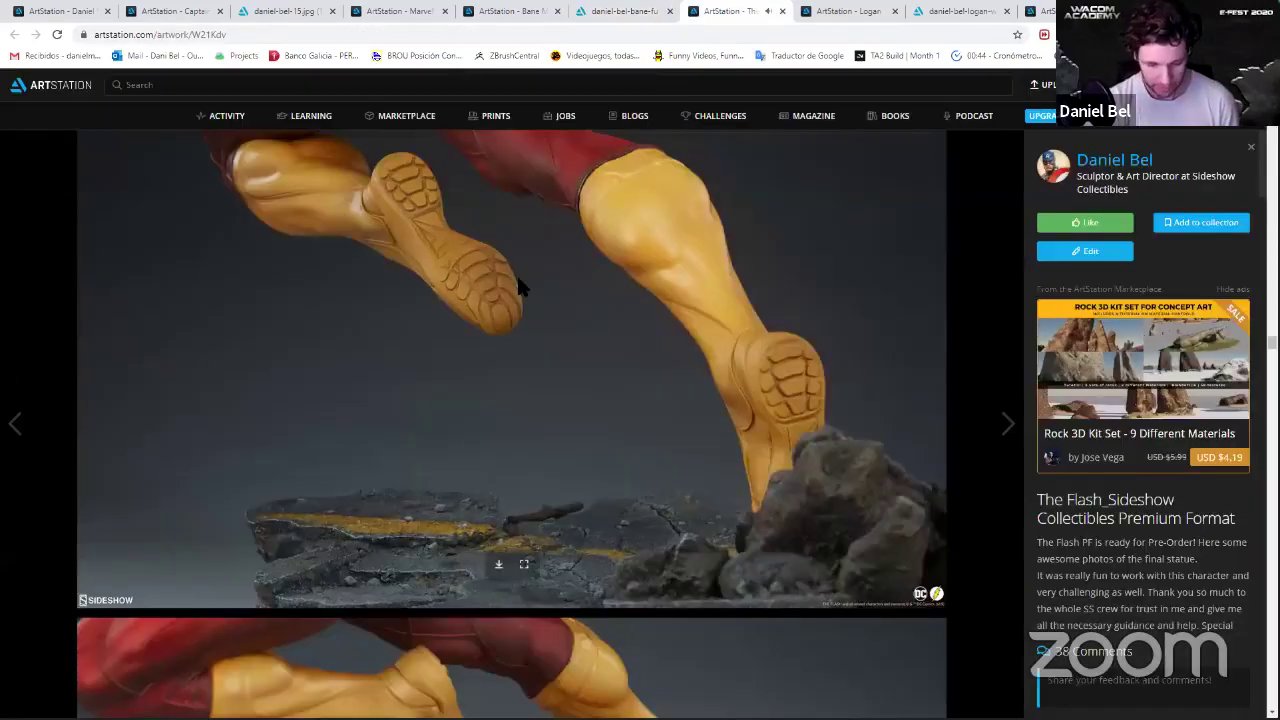
{"action": "left_click", "coordinate": [822, 16]}
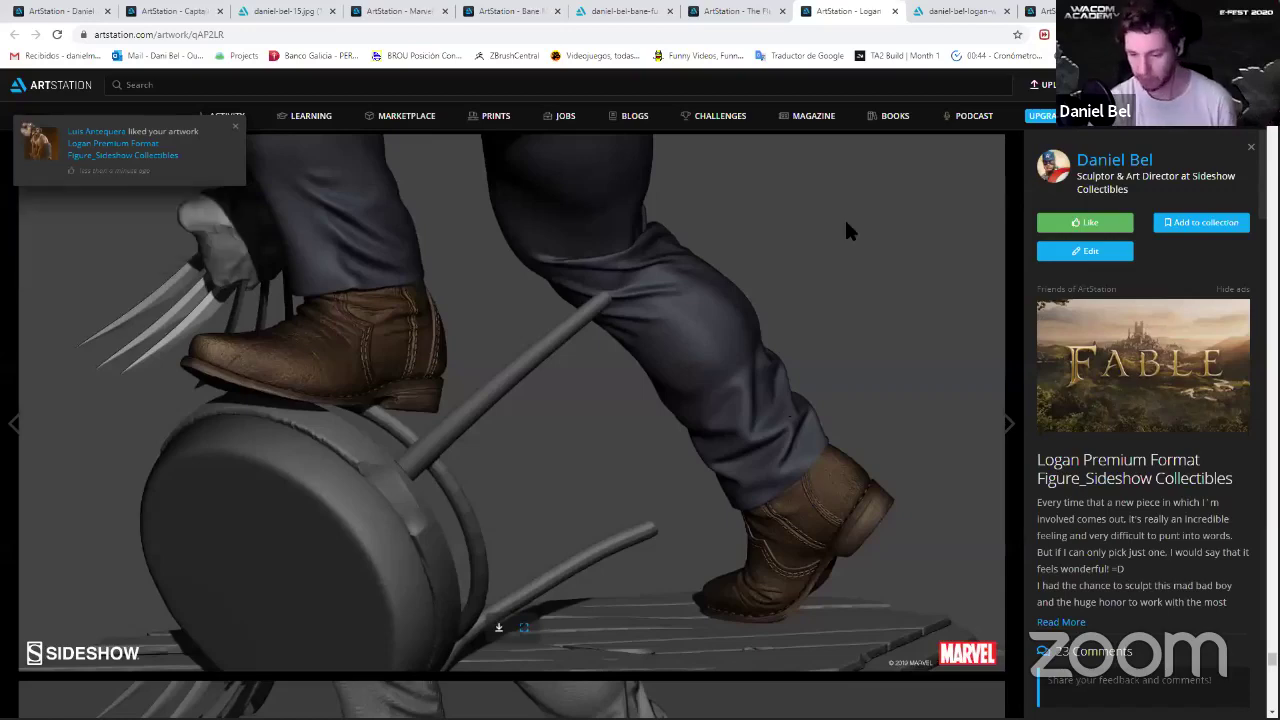
{"action": "key", "text": "ctrl+Tab"}
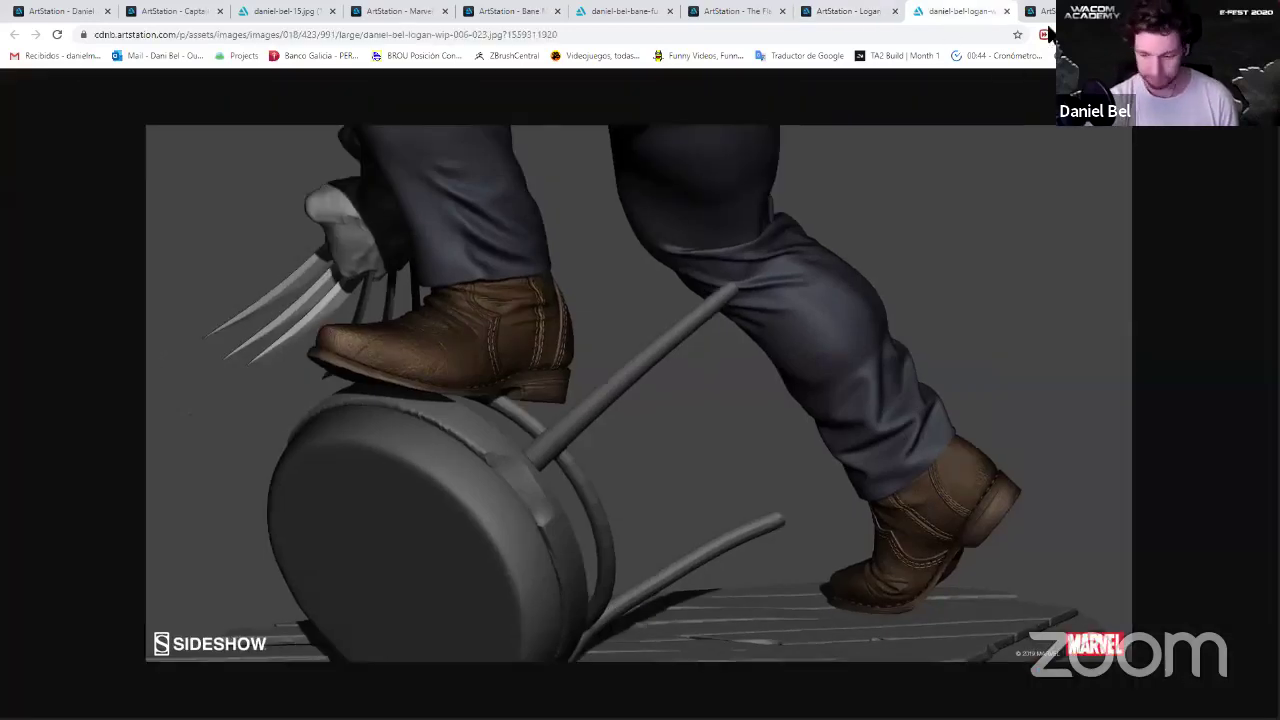
{"action": "left_click", "coordinate": [1042, 12]}
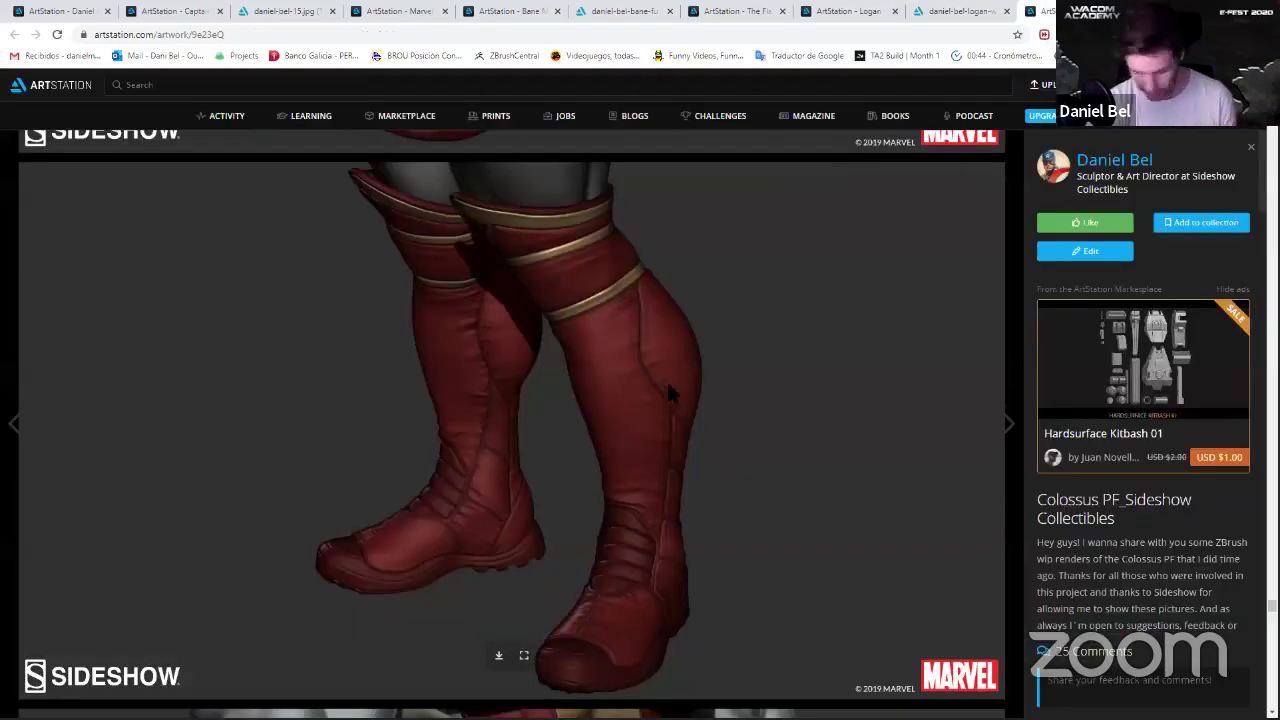
Return to the Captain America artwork and browse its shield, arm and torso images to find the photo of the statue's boots and base.
{"action": "left_click", "coordinate": [318, 20]}
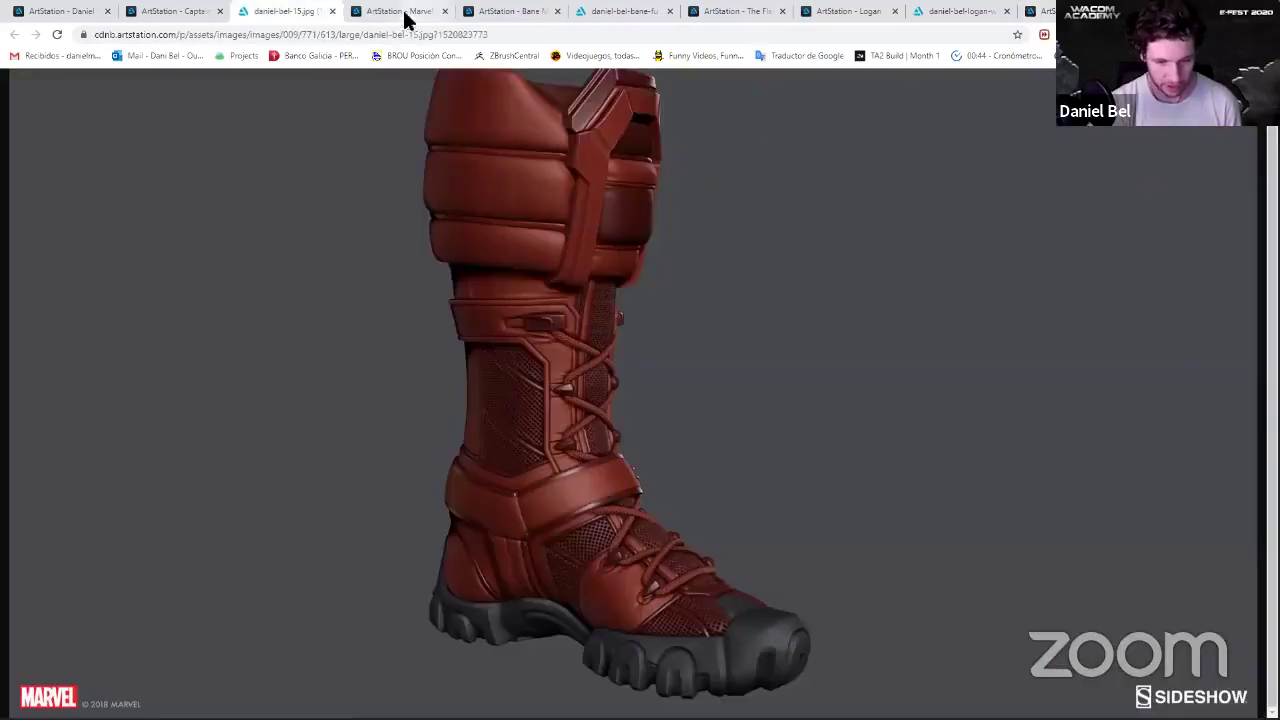
{"action": "left_click", "coordinate": [407, 20]}
{"action": "left_click", "coordinate": [178, 14]}
{"action": "scroll", "coordinate": [648, 281], "scroll_direction": "down", "scroll_amount": 3}
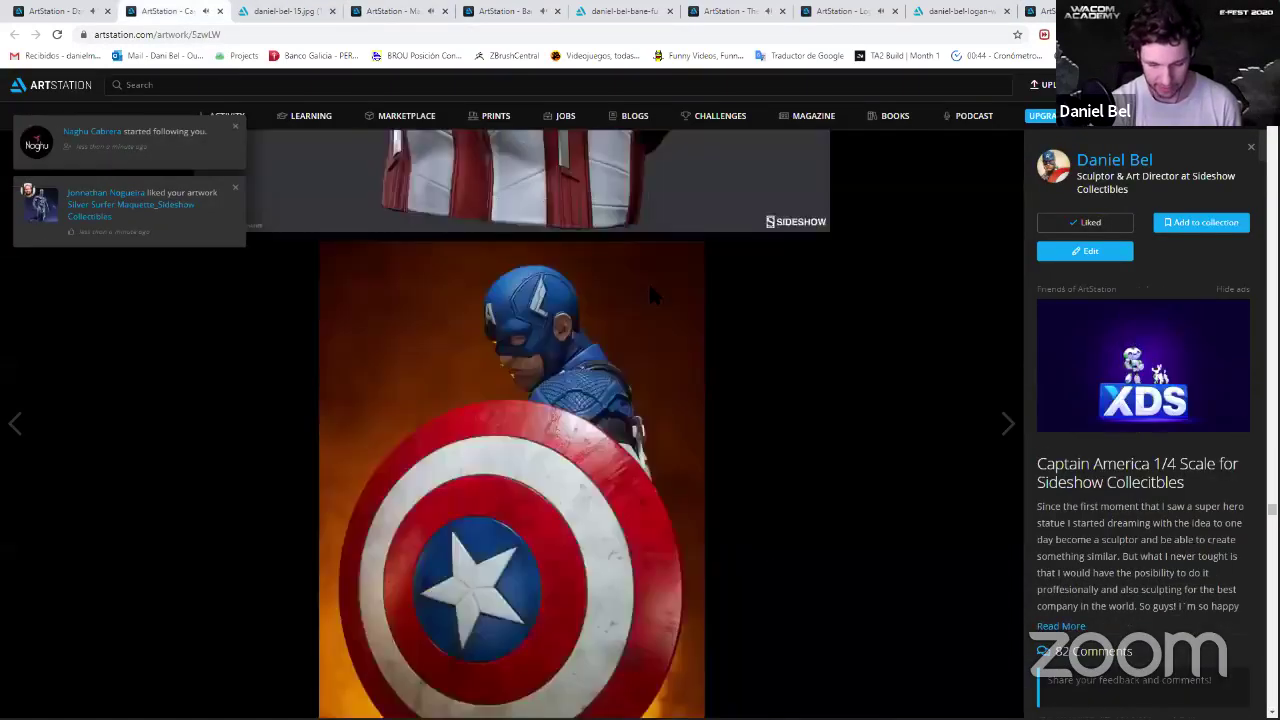
{"action": "scroll", "coordinate": [648, 281], "scroll_direction": "down", "scroll_amount": 15}
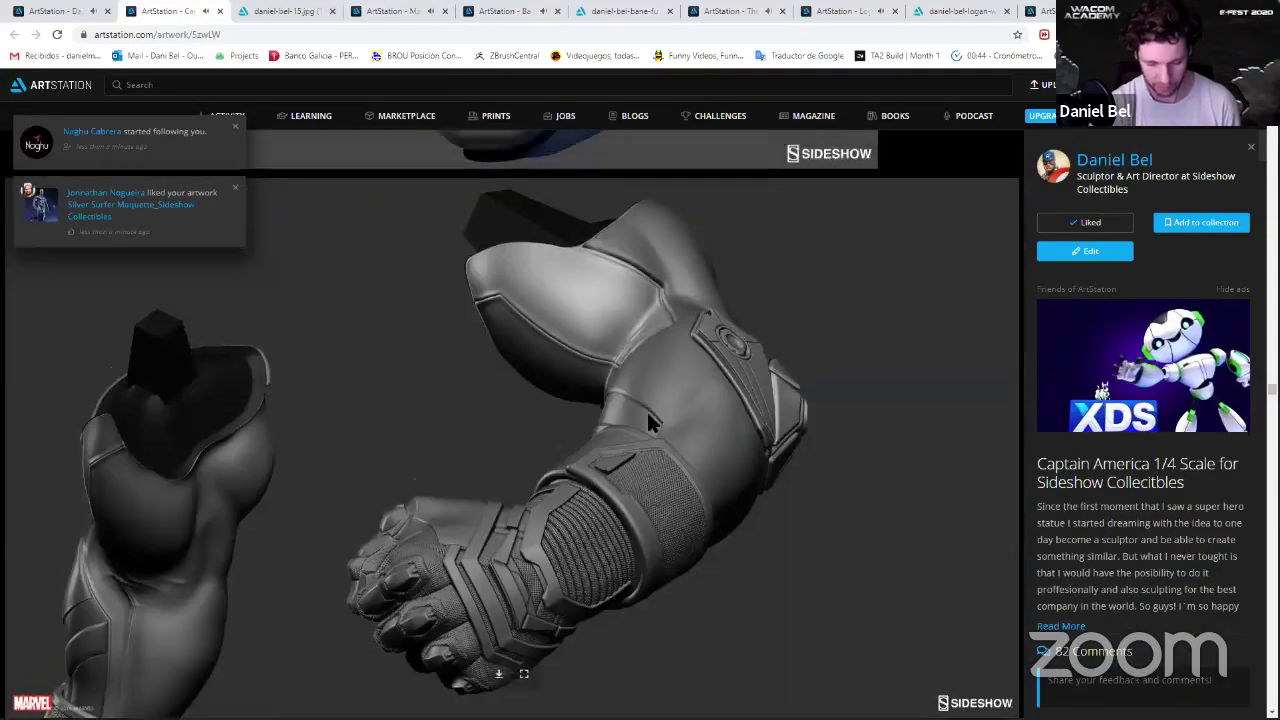
{"action": "scroll", "coordinate": [648, 416], "scroll_direction": "up", "scroll_amount": 5}
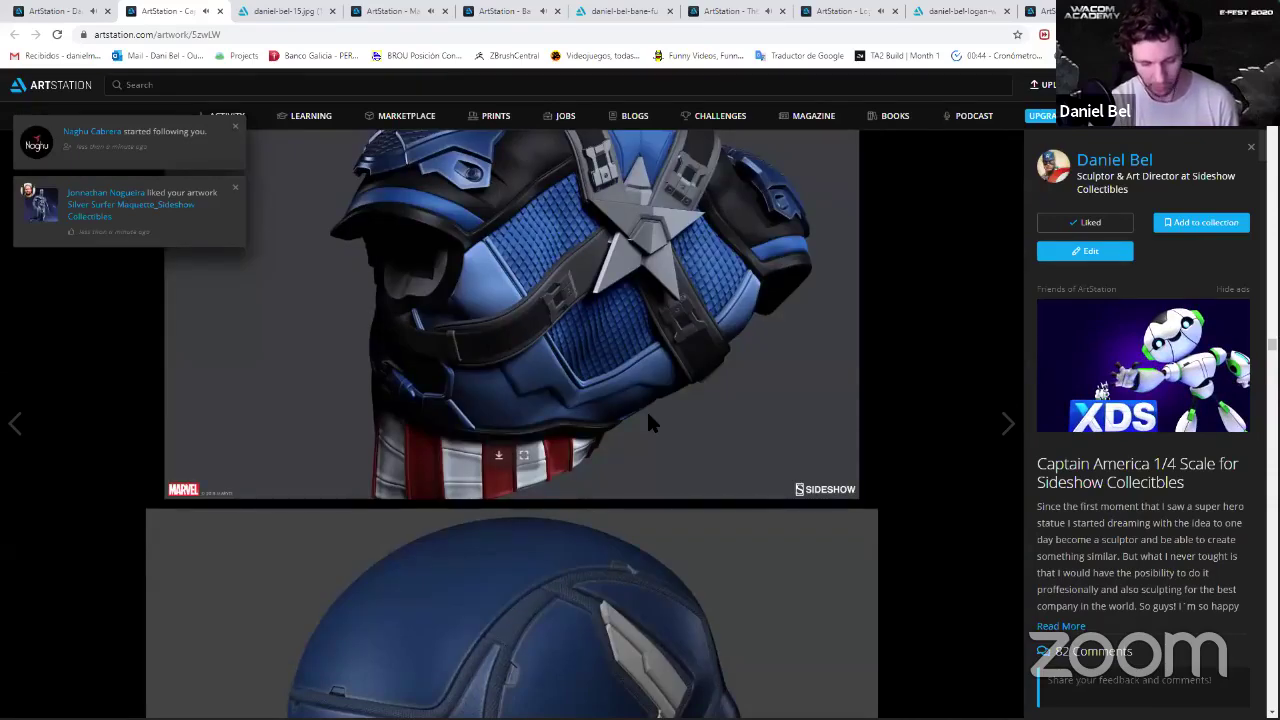
{"action": "scroll", "coordinate": [646, 422], "scroll_direction": "down", "scroll_amount": 5}
{"action": "scroll", "coordinate": [680, 568], "scroll_direction": "up", "scroll_amount": 10}
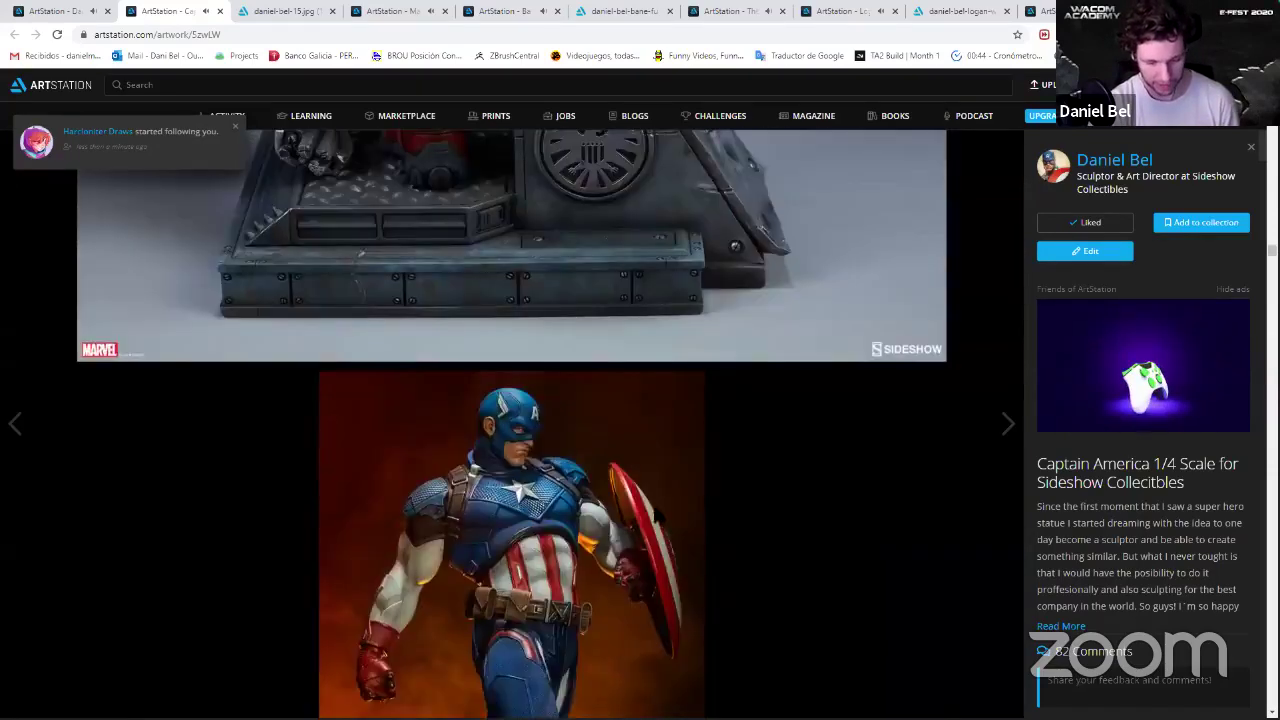
{"action": "scroll", "coordinate": [600, 608], "scroll_direction": "down", "scroll_amount": 4}
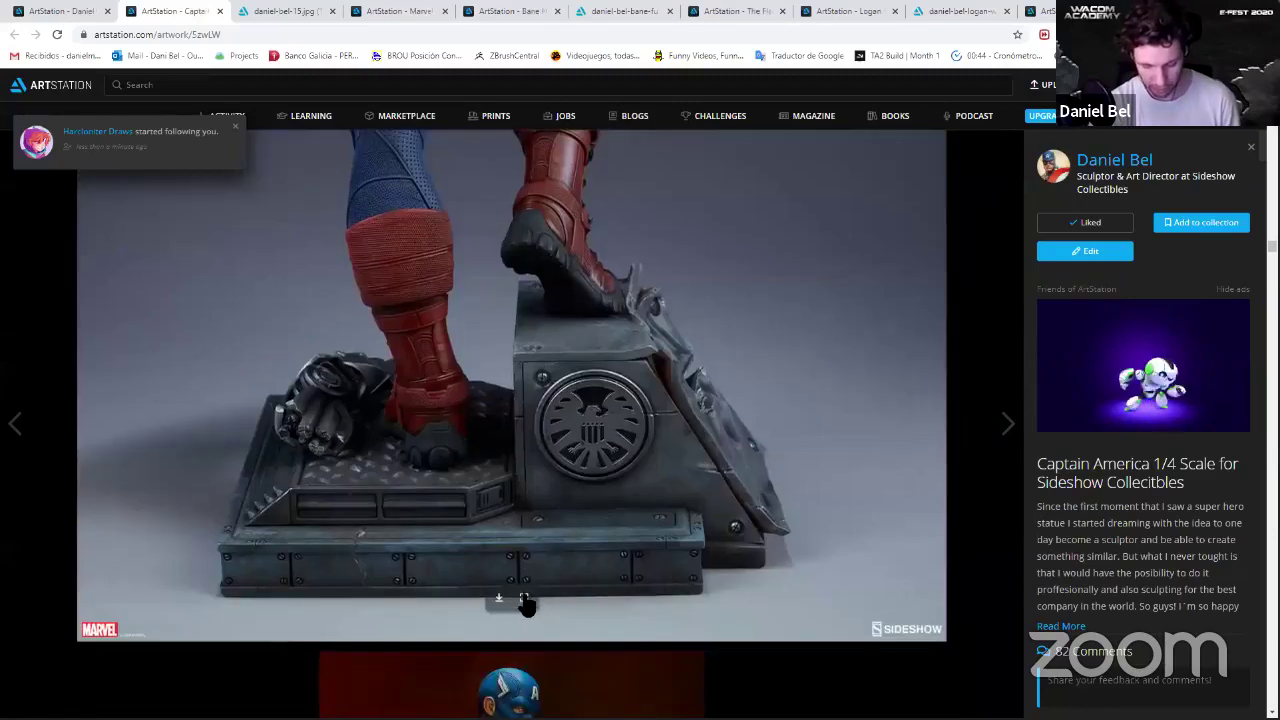
View the Captain America boots and base photo at full size, and examine the other base photos showing the red boots.
{"action": "left_click", "coordinate": [523, 600]}
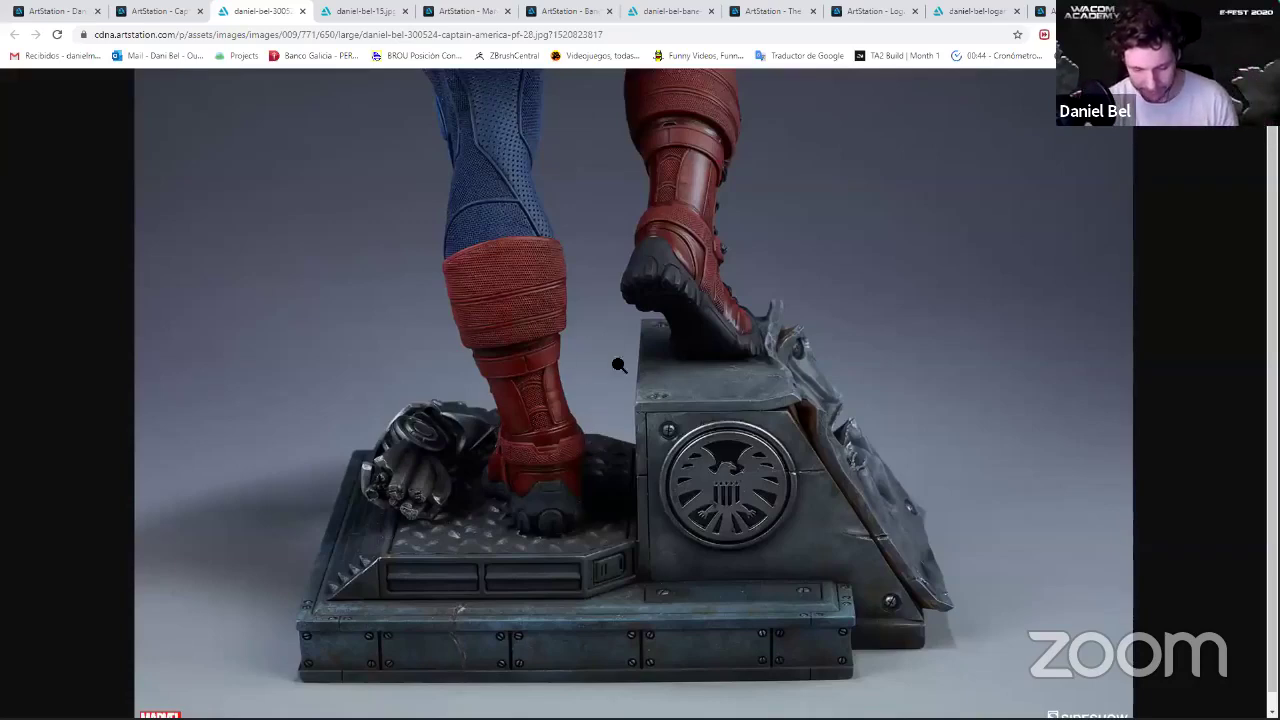
{"action": "scroll", "coordinate": [619, 365], "scroll_direction": "down", "scroll_amount": 1}
{"action": "left_click", "coordinate": [165, 12]}
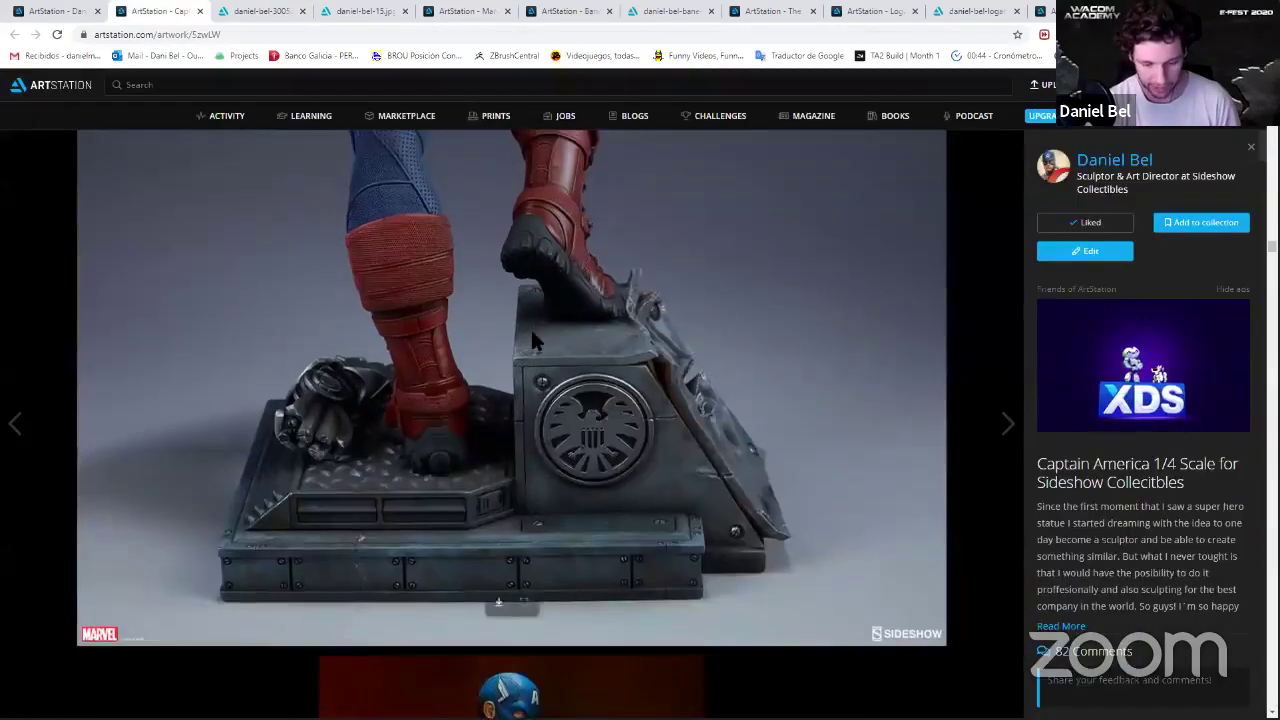
{"action": "scroll", "coordinate": [531, 336], "scroll_direction": "down", "scroll_amount": 5}
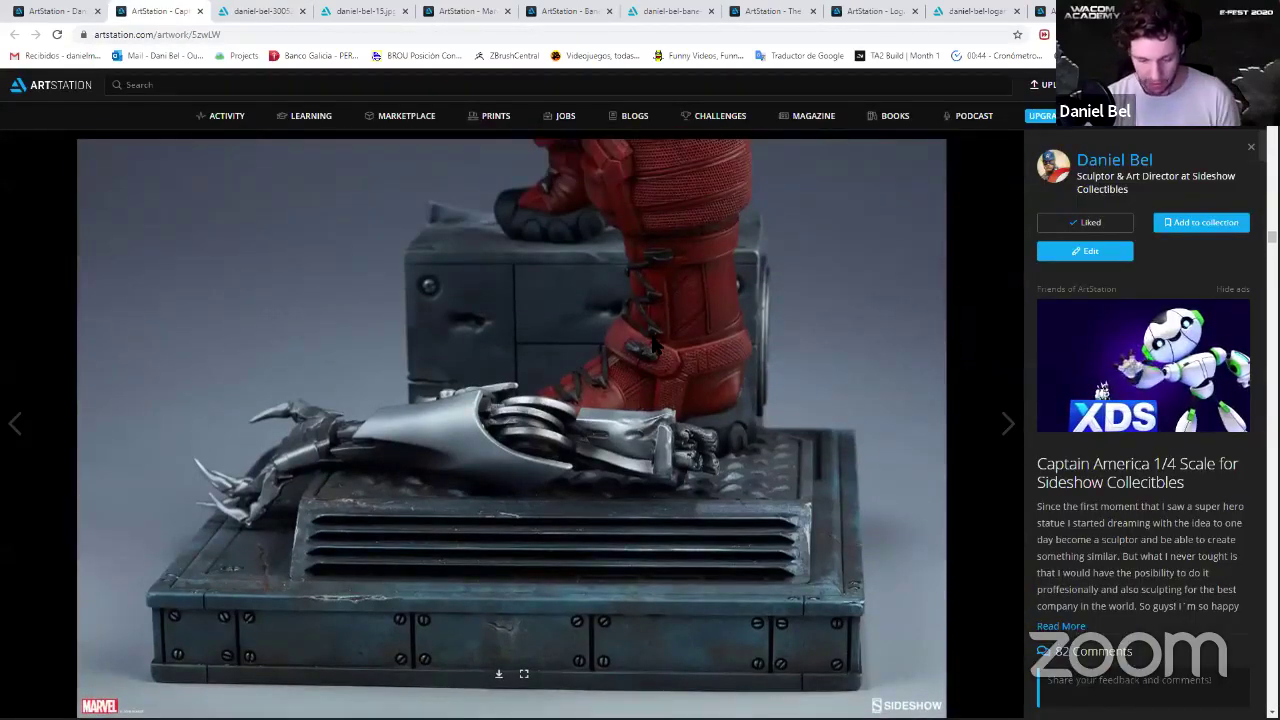
{"action": "scroll", "coordinate": [657, 355], "scroll_direction": "down", "scroll_amount": 5}
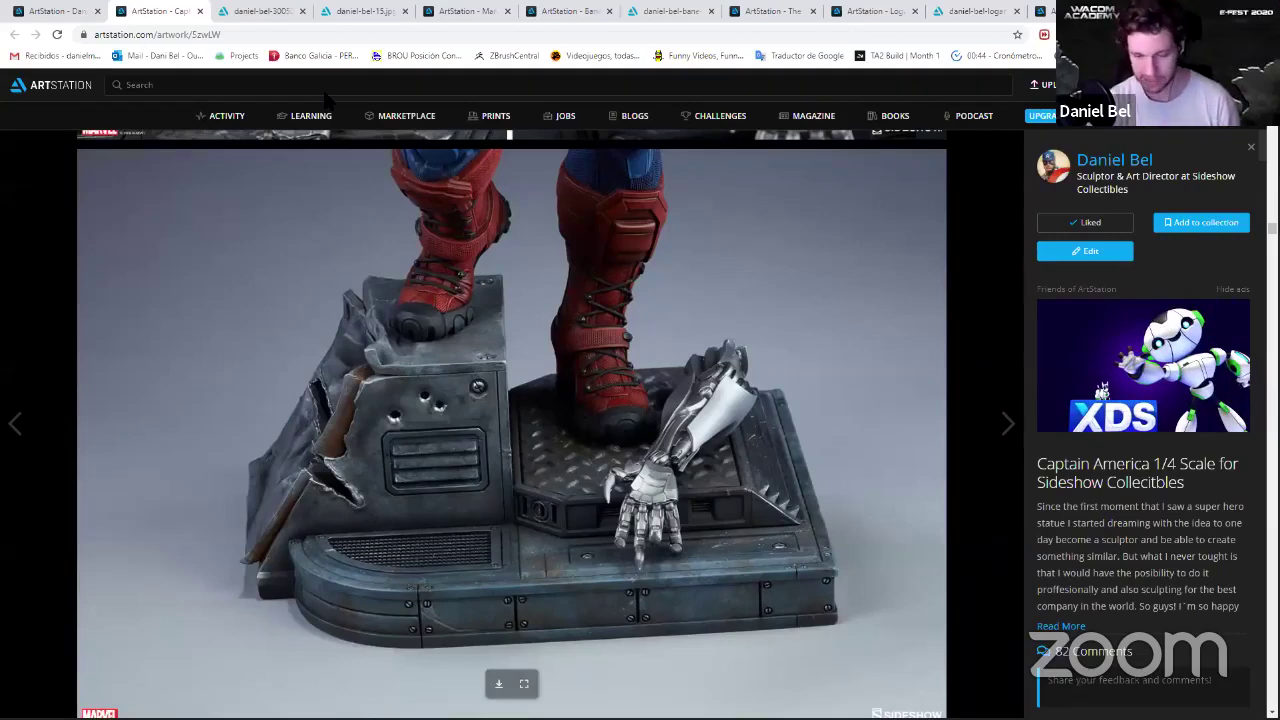
Switch to ZBrush and inspect the dark sneaker model from the side and at three-quarter angles.
{"action": "key", "text": "alt+Tab"}
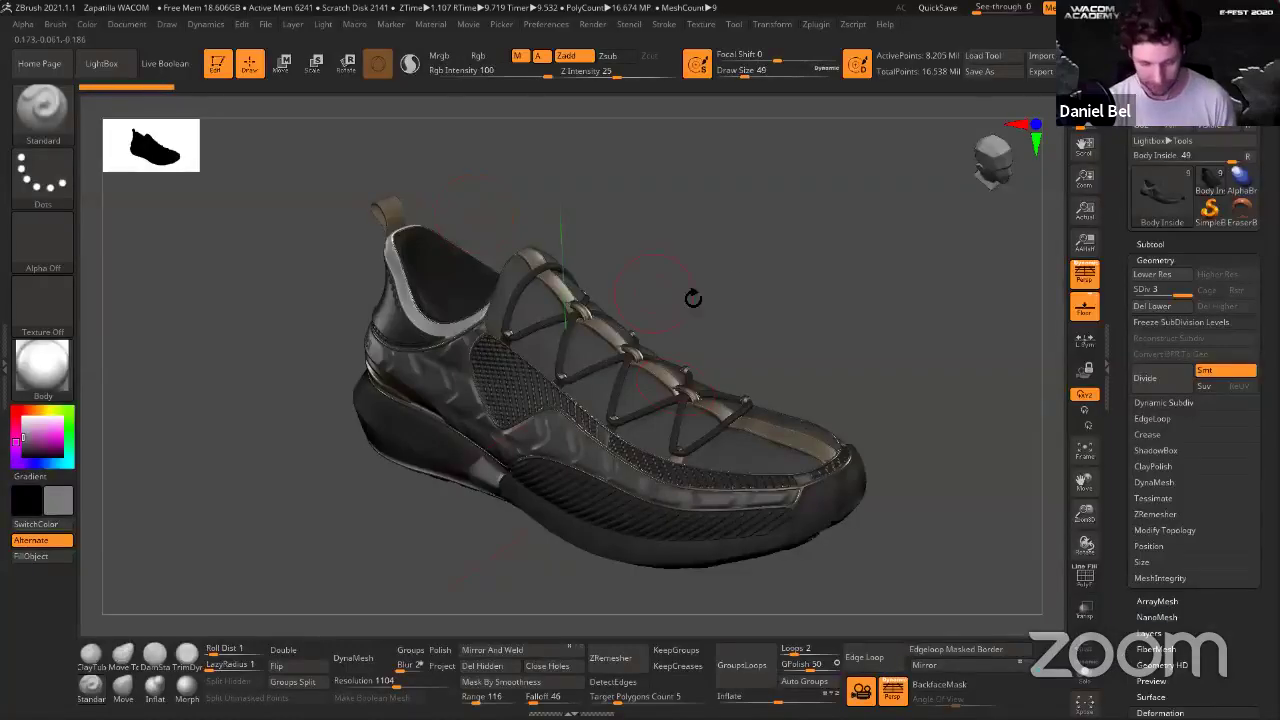
{"action": "left_click_drag", "start_coordinate": [731, 240], "coordinate": [734, 246]}
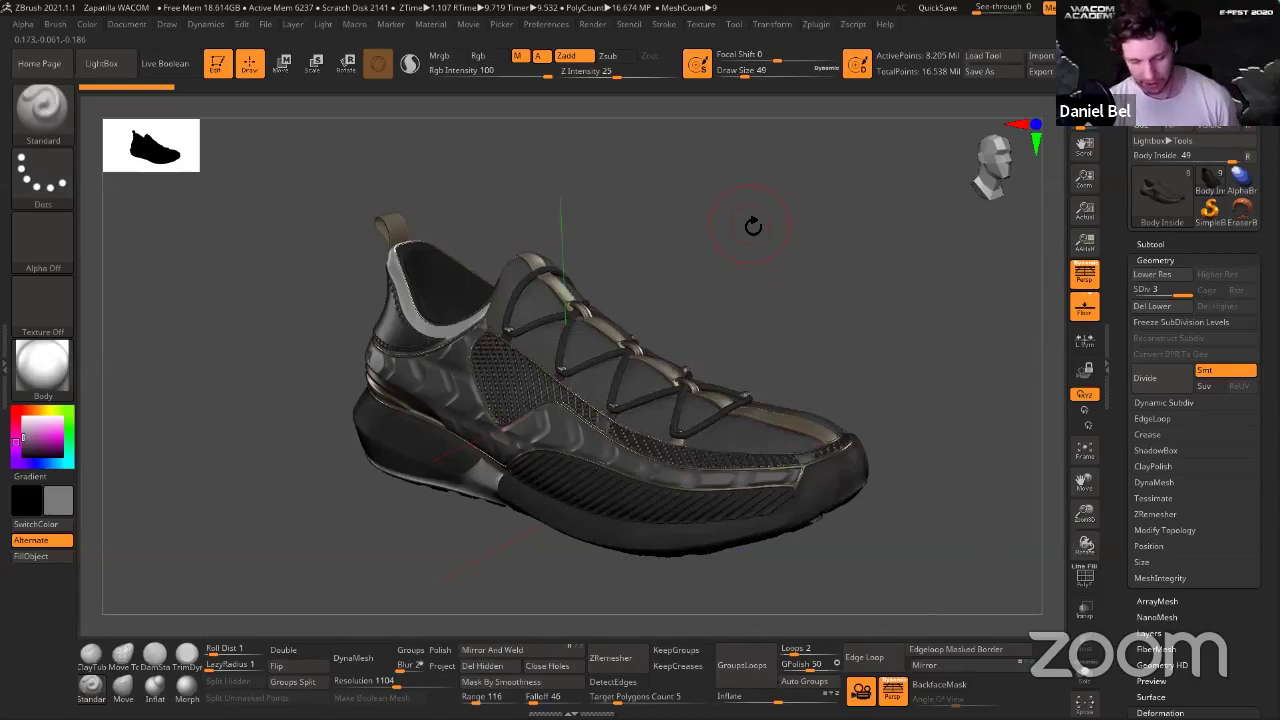
{"action": "left_click_drag", "start_coordinate": [753, 226], "coordinate": [765, 228]}
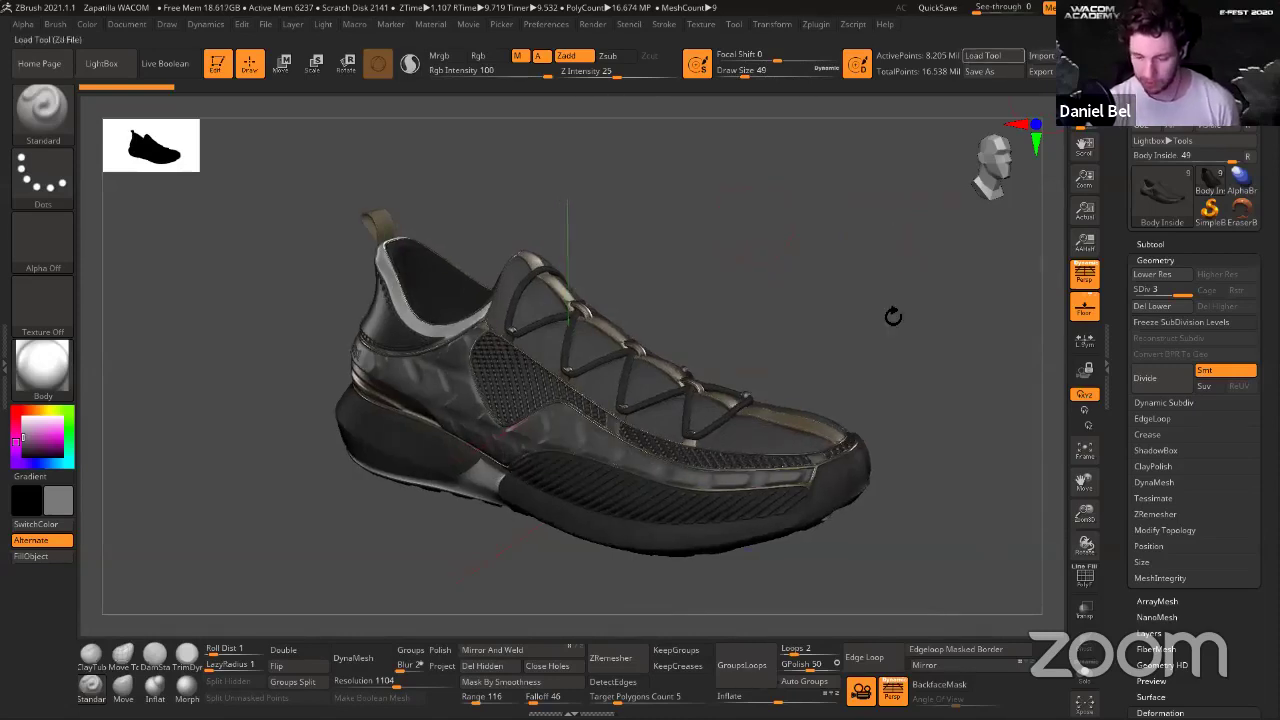
{"action": "left_click_drag", "start_coordinate": [869, 281], "coordinate": [866, 290], "text": "alt"}
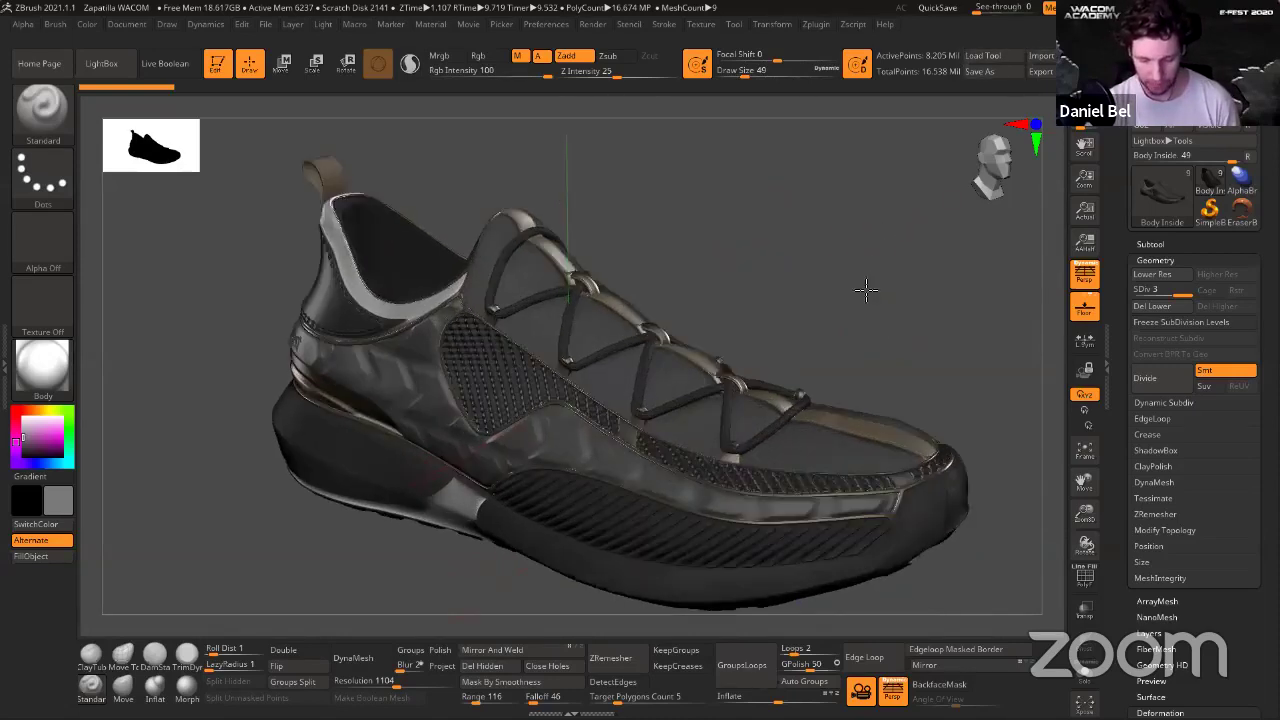
{"action": "left_click_drag", "start_coordinate": [895, 208], "coordinate": [905, 183], "text": "alt"}
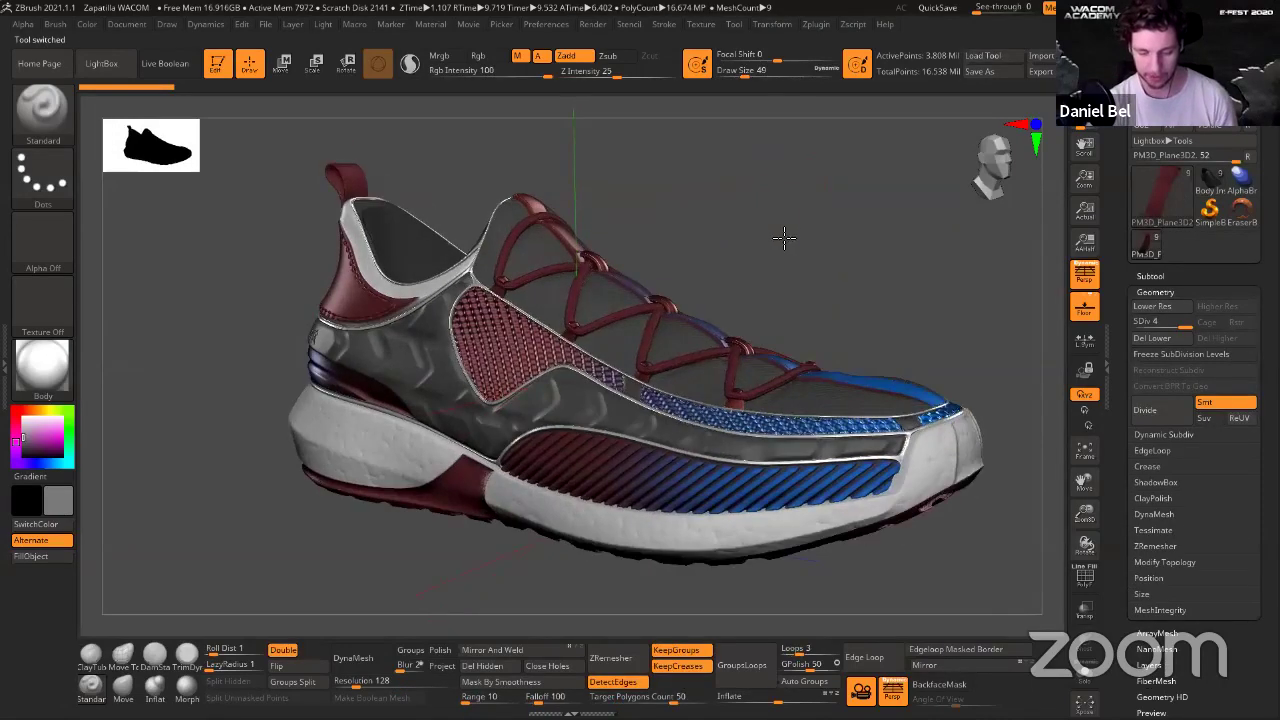
Set the brush draw size to 31 and inspect the sneaker's red-and-blue and blue-and-white colour variants, including the sole.
{"action": "left_click_drag", "start_coordinate": [786, 241], "coordinate": [785, 231]}
{"action": "key", "text": "s"}
{"action": "left_click_drag", "start_coordinate": [783, 231], "coordinate": [807, 218]}
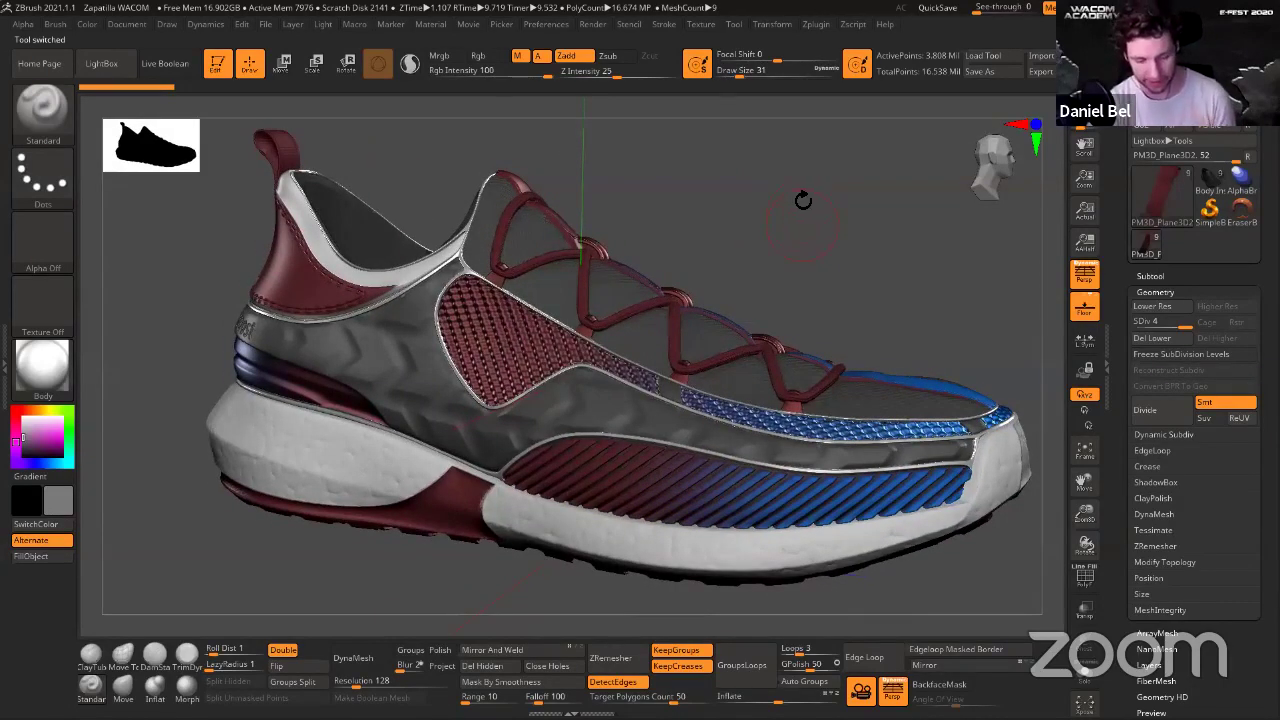
{"action": "left_click_drag", "start_coordinate": [791, 201], "coordinate": [782, 195]}
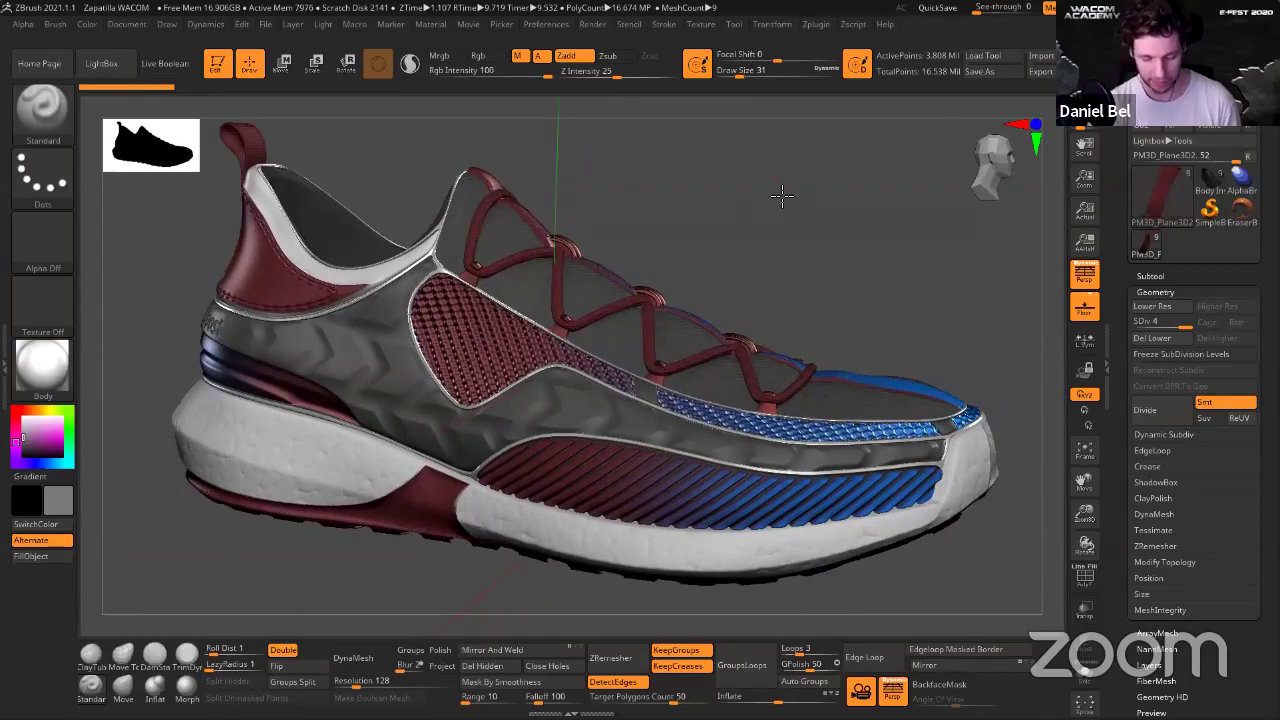
{"action": "left_click_drag", "start_coordinate": [782, 195], "coordinate": [790, 197]}
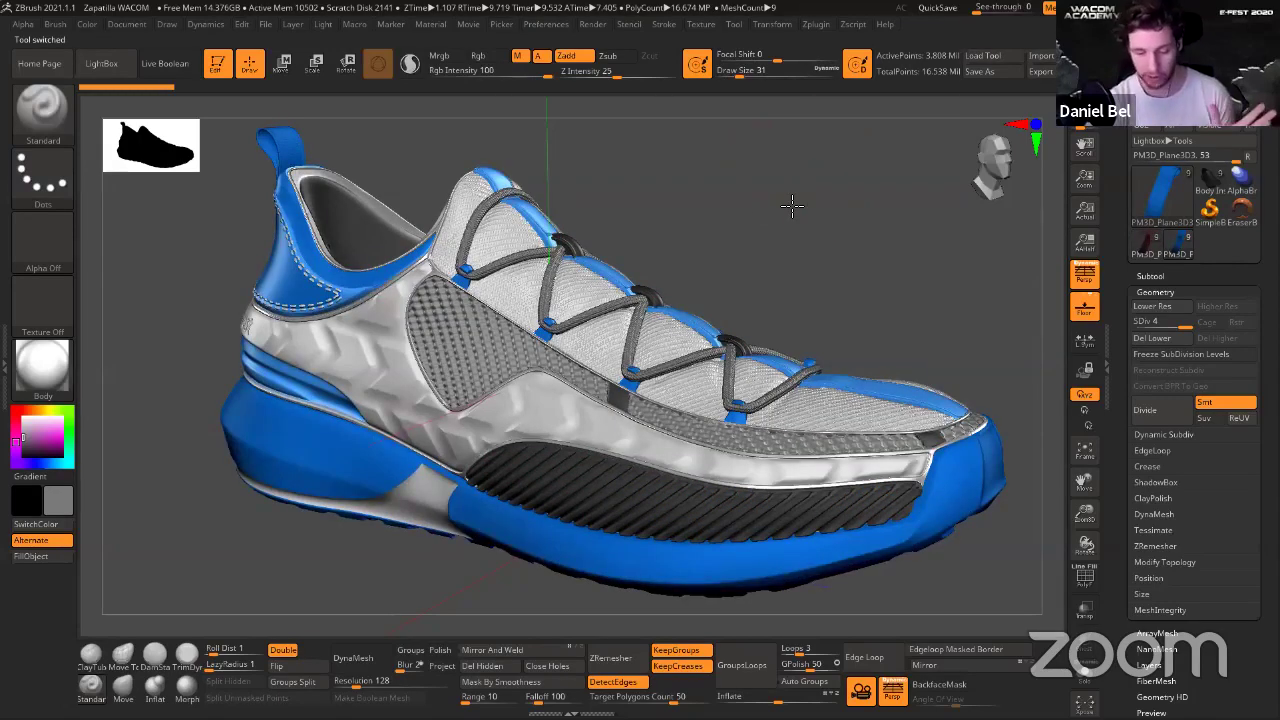
{"action": "left_click_drag", "start_coordinate": [791, 205], "coordinate": [893, 327]}
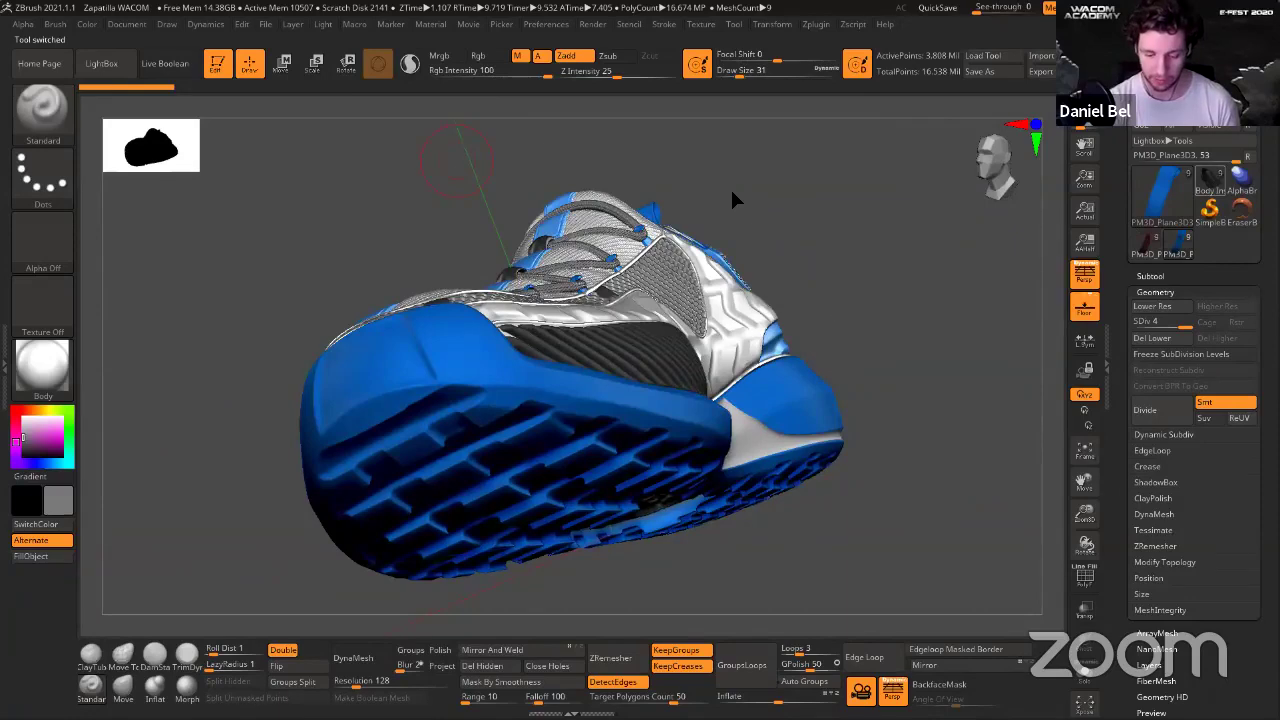
Select the dark Body Inside sneaker tool and examine its outsole treads and the ultraboost plate from below.
{"action": "left_click", "coordinate": [1210, 185]}
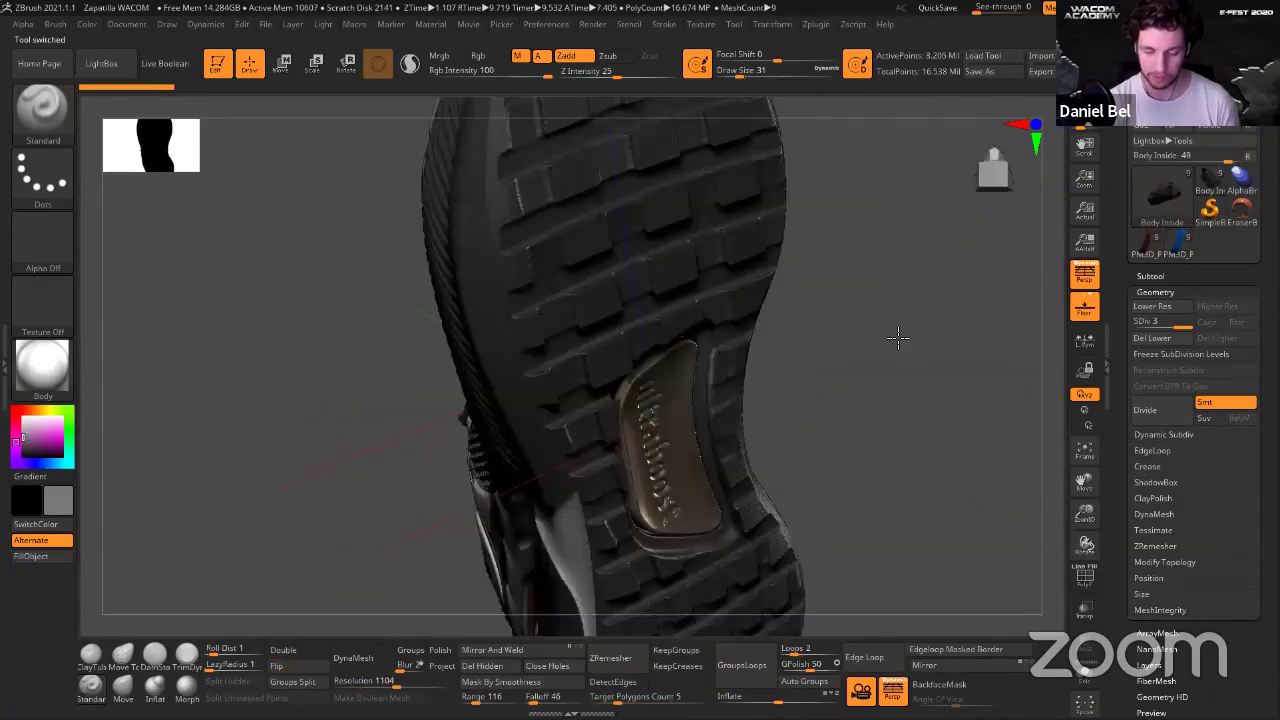
{"action": "left_click_drag", "start_coordinate": [898, 338], "coordinate": [860, 280]}
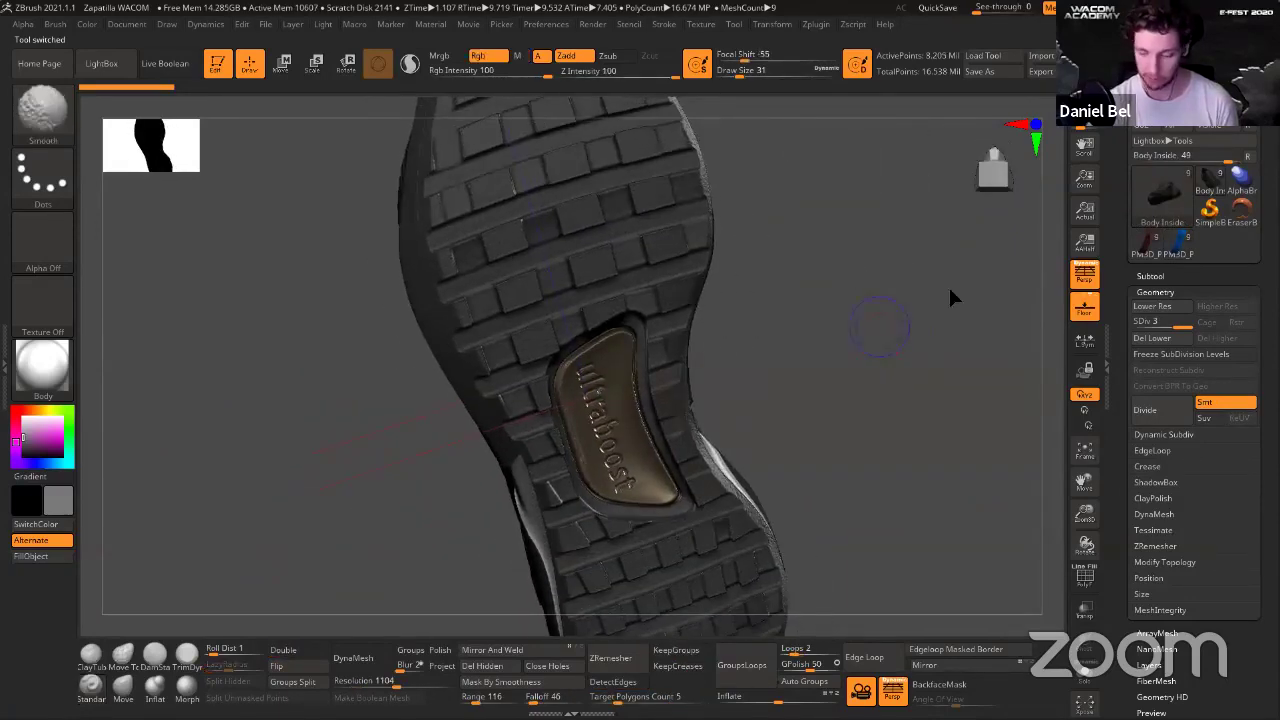
{"action": "left_click_drag", "start_coordinate": [950, 290], "coordinate": [958, 292], "text": "shift"}
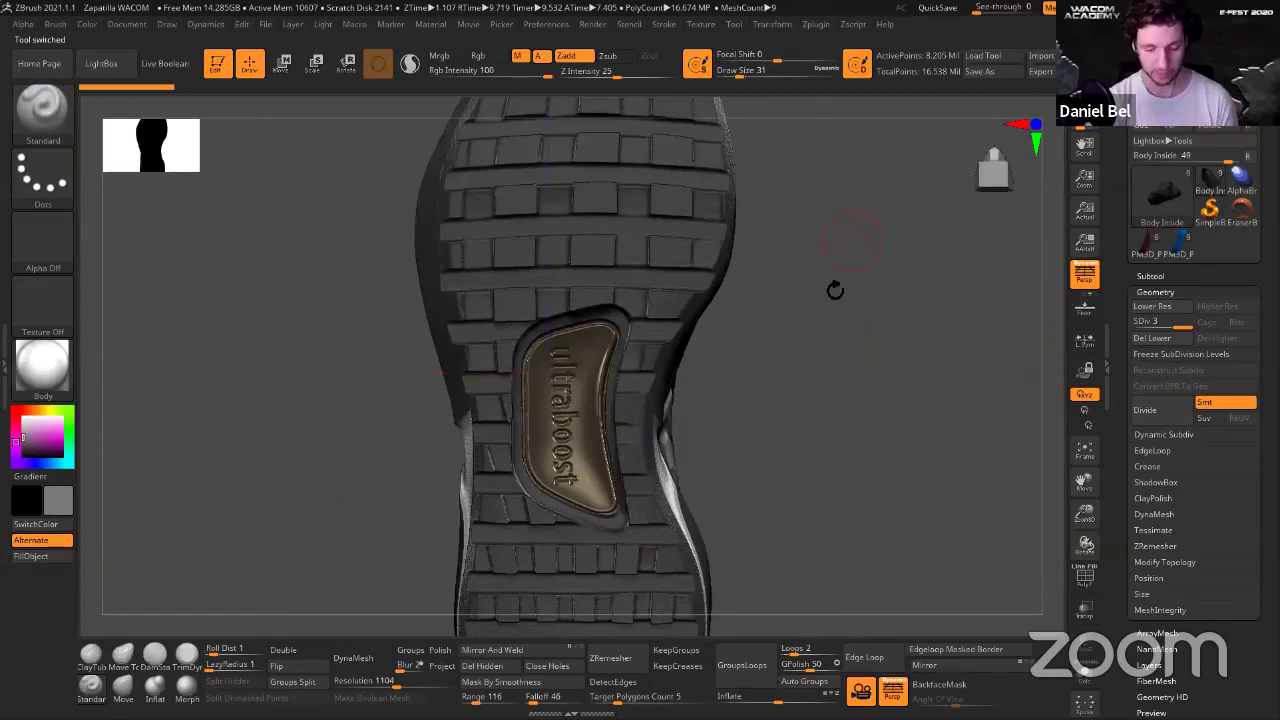
{"action": "left_click_drag", "start_coordinate": [835, 290], "coordinate": [848, 347]}
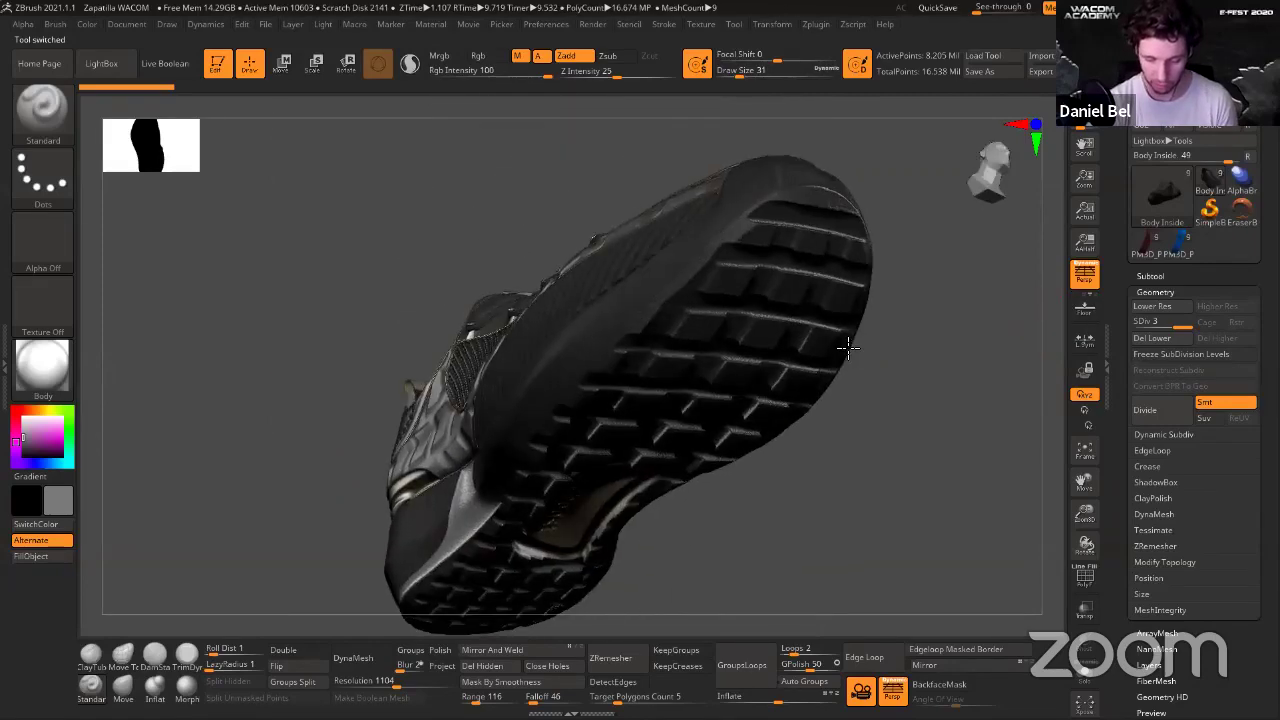
Inspect the dark sneaker's laced upper, front, side profile and three-quarter view.
{"action": "left_click_drag", "start_coordinate": [650, 270], "coordinate": [648, 292]}
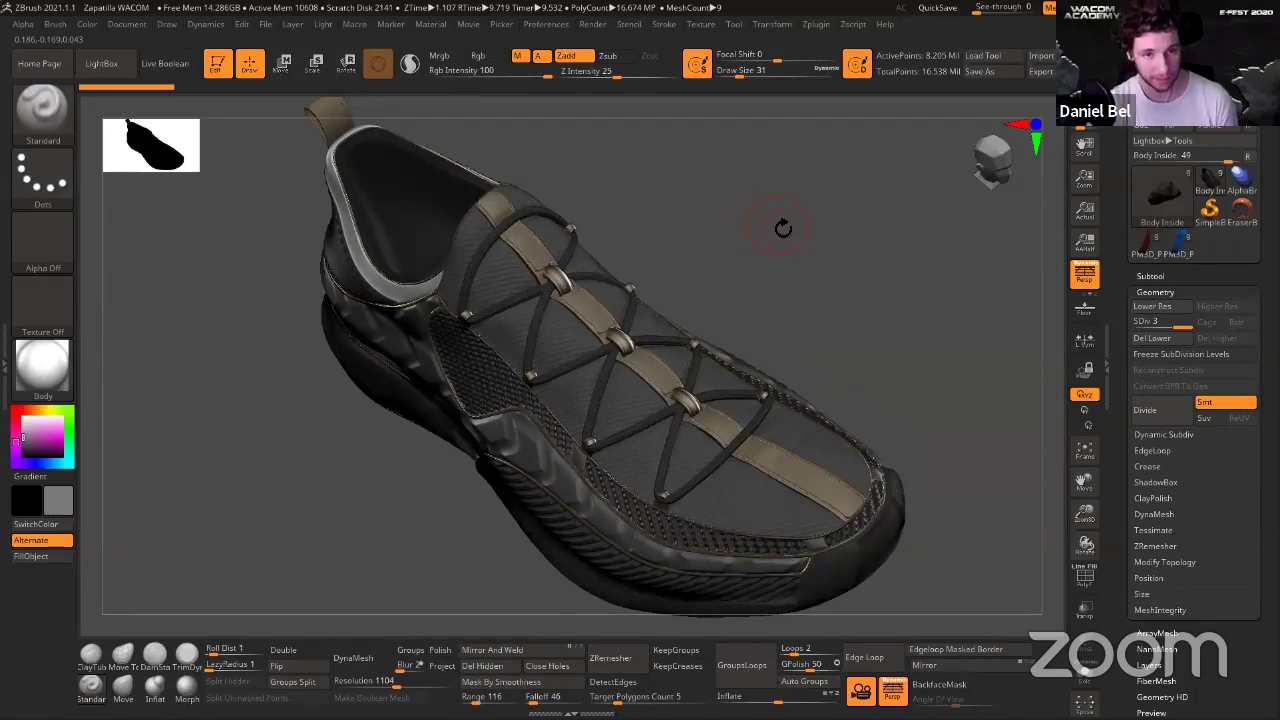
{"action": "left_click_drag", "start_coordinate": [729, 220], "coordinate": [849, 251]}
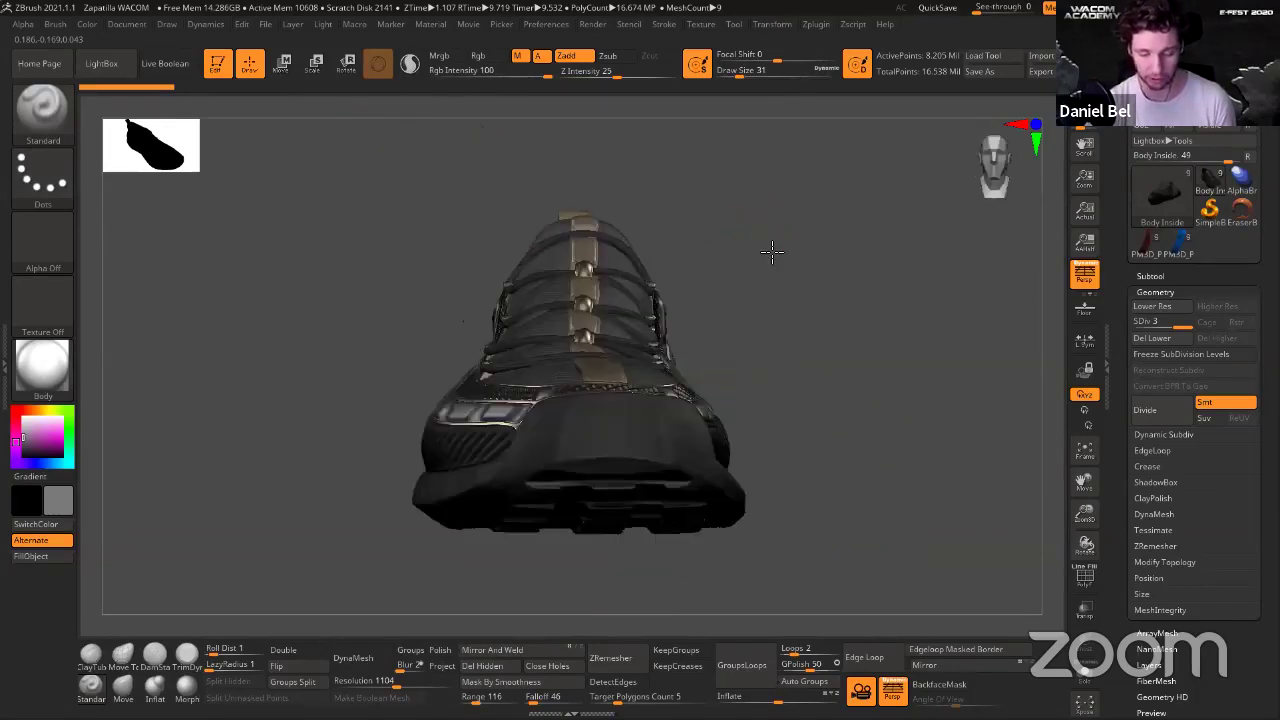
{"action": "left_click_drag", "start_coordinate": [737, 271], "coordinate": [732, 267]}
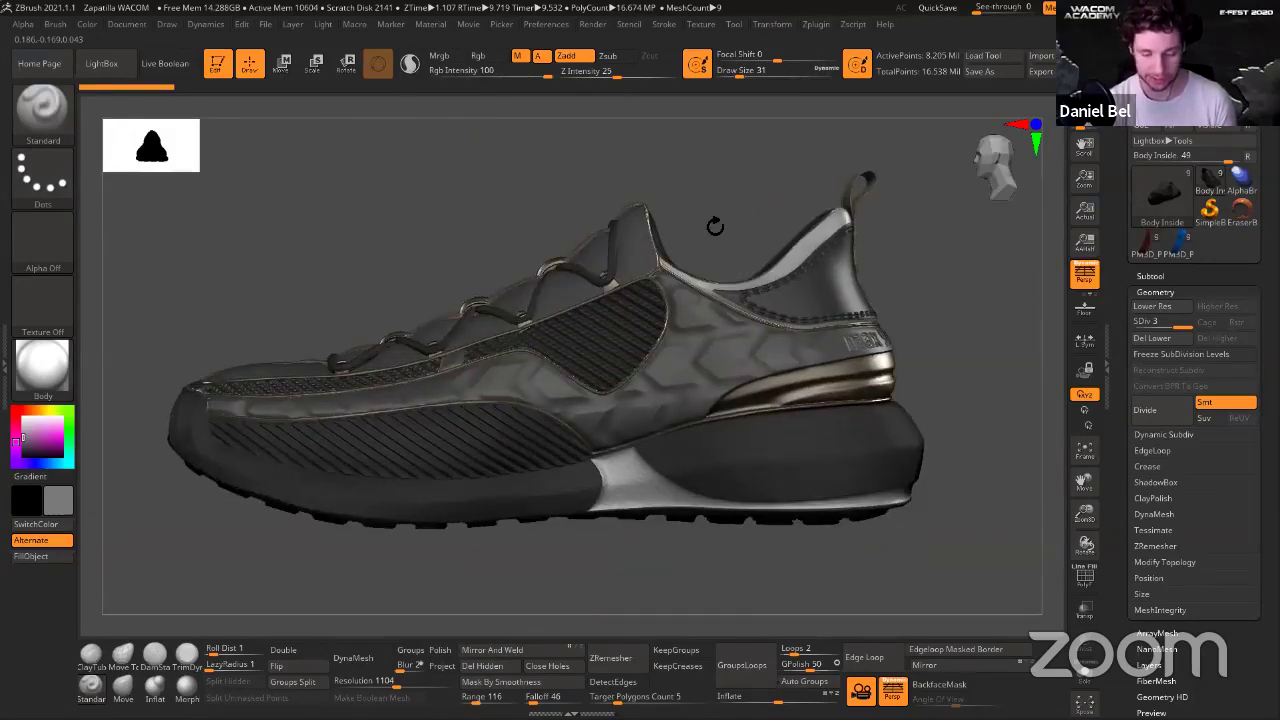
{"action": "left_click_drag", "start_coordinate": [813, 210], "coordinate": [733, 278]}
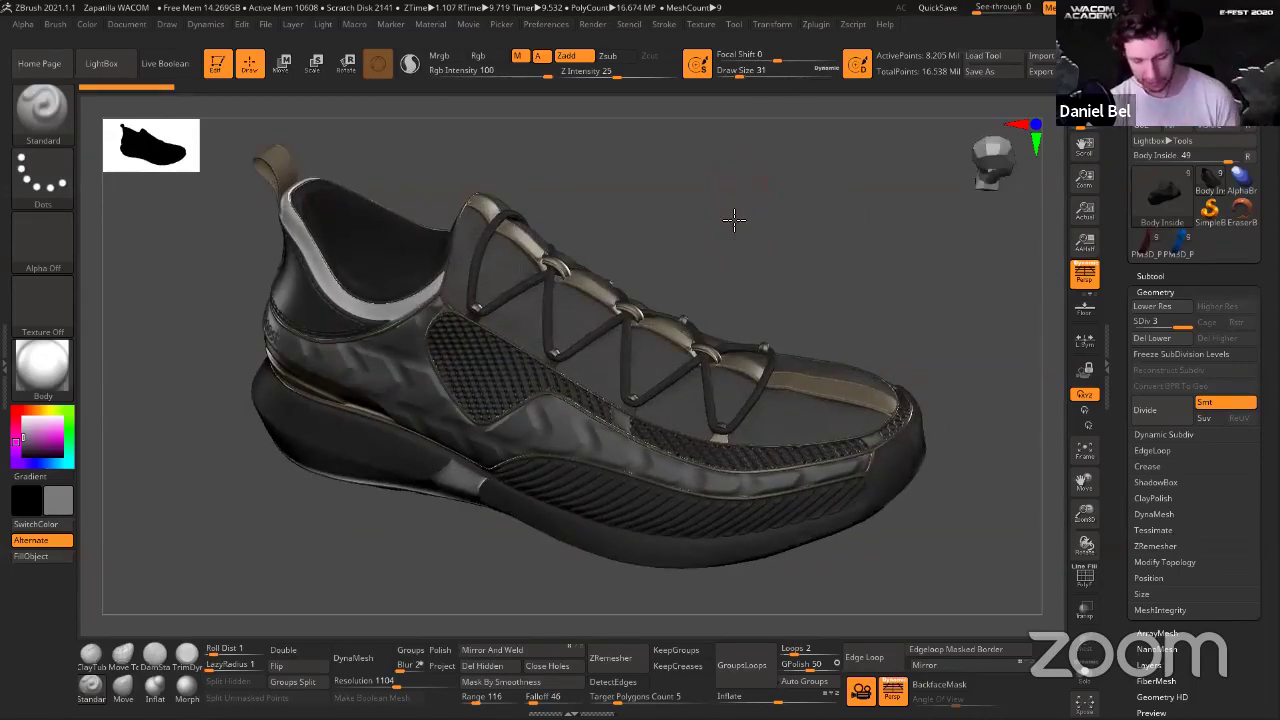
Switch to the Wacom Academy ShadowBox model and inspect the rough shoe against its front, side and sole silhouettes.
{"action": "mouse_move", "coordinate": [734, 214]}
{"action": "left_mouse_down"}
{"action": "mouse_move", "coordinate": [751, 263]}
{"action": "mouse_move", "coordinate": [740, 195]}
{"action": "left_mouse_up"}
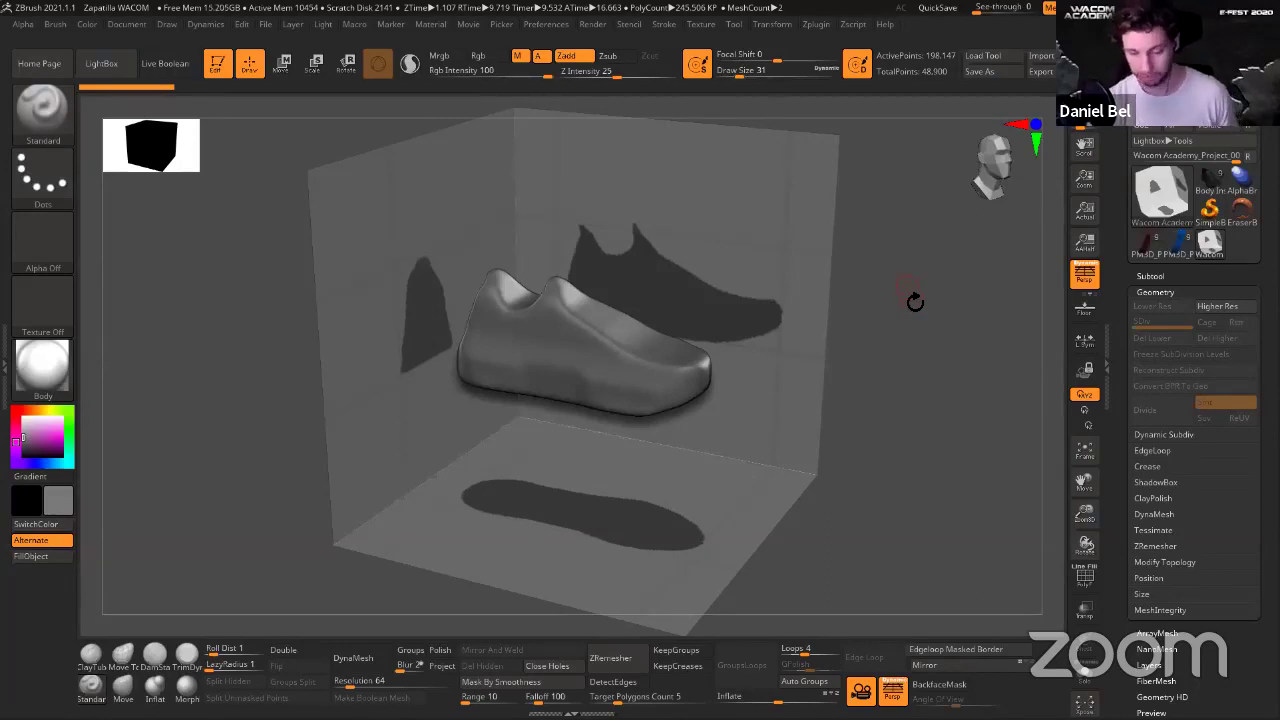
{"action": "mouse_move", "coordinate": [914, 300]}
{"action": "left_mouse_down"}
{"action": "mouse_move", "coordinate": [927, 274]}
{"action": "mouse_move", "coordinate": [914, 301]}
{"action": "left_mouse_up"}
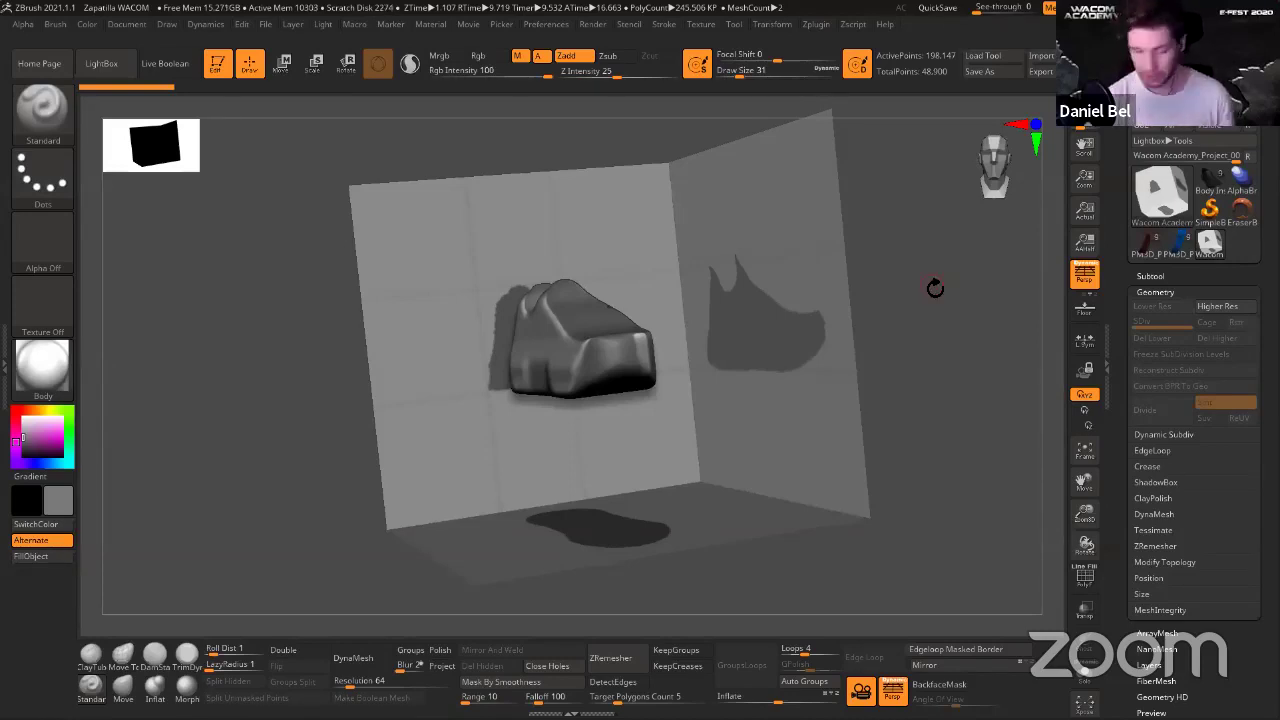
{"action": "left_click_drag", "start_coordinate": [934, 288], "coordinate": [919, 296]}
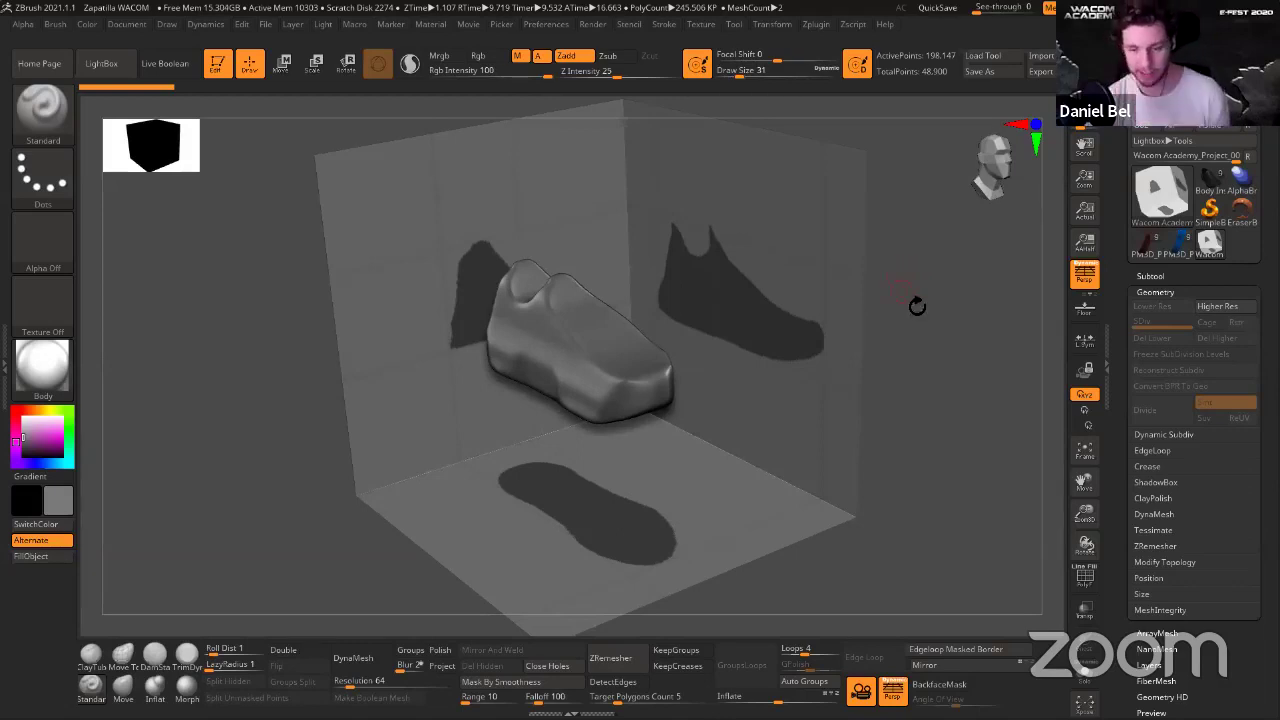
{"action": "mouse_move", "coordinate": [914, 303]}
{"action": "left_mouse_down"}
{"action": "mouse_move", "coordinate": [915, 273]}
{"action": "mouse_move", "coordinate": [939, 287]}
{"action": "mouse_move", "coordinate": [940, 334]}
{"action": "mouse_move", "coordinate": [917, 277]}
{"action": "mouse_move", "coordinate": [906, 293]}
{"action": "mouse_move", "coordinate": [971, 263]}
{"action": "mouse_move", "coordinate": [933, 304]}
{"action": "mouse_move", "coordinate": [880, 317]}
{"action": "mouse_move", "coordinate": [954, 286]}
{"action": "mouse_move", "coordinate": [923, 315]}
{"action": "left_mouse_up"}
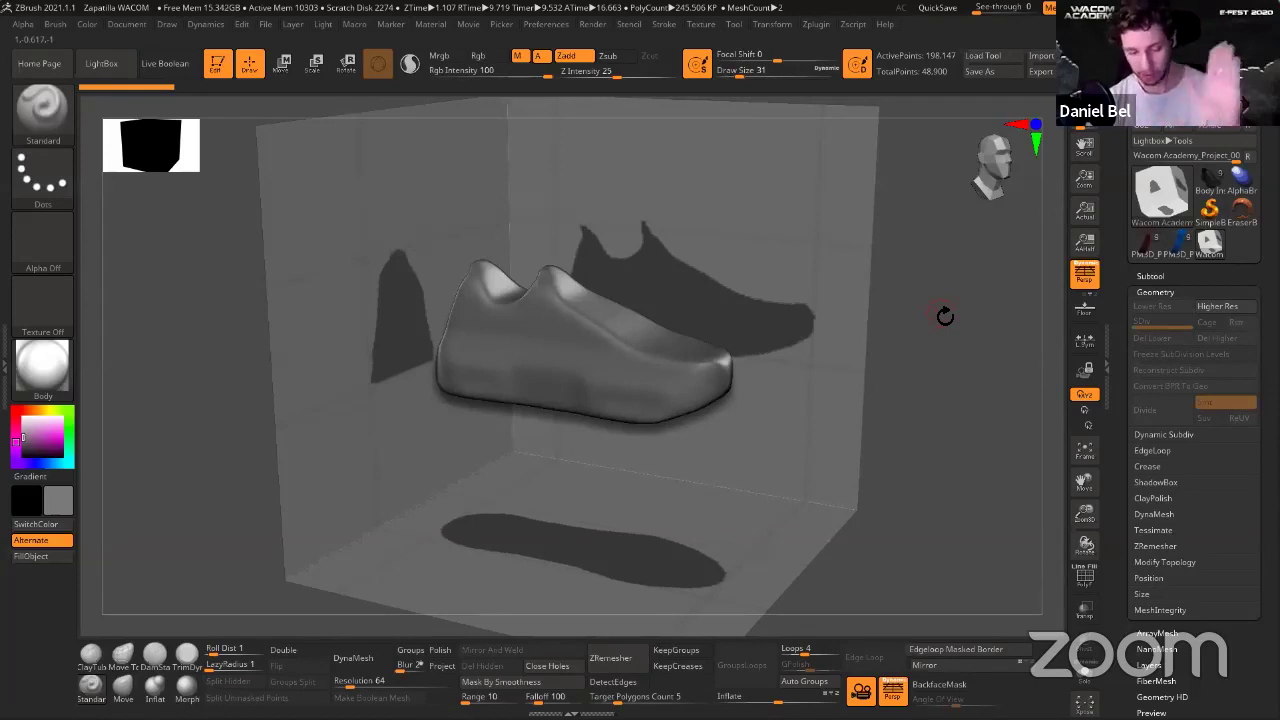
{"action": "left_click_drag", "start_coordinate": [940, 297], "coordinate": [929, 400]}
{"action": "left_click_drag", "start_coordinate": [934, 306], "coordinate": [921, 262]}
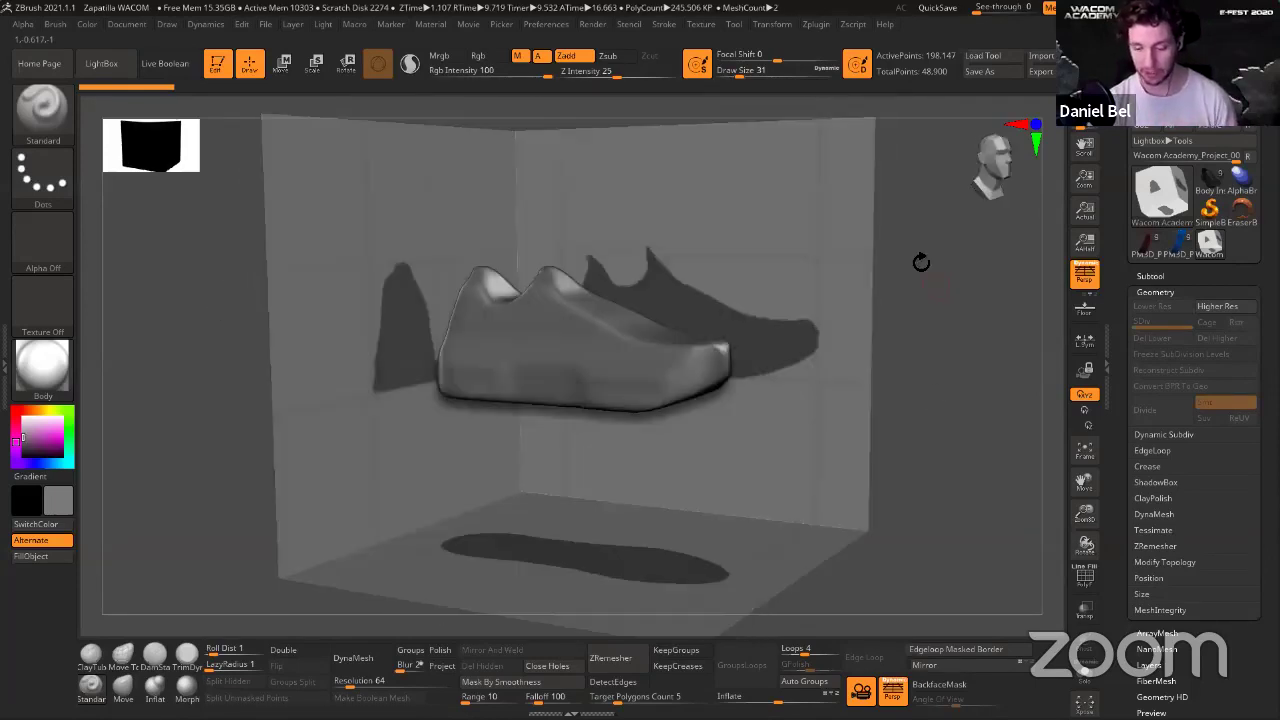
Try a mask stroke beside the shoe in the ShadowBox side view, and undo the edit.
{"action": "key", "text": "ctrl"}
{"action": "mouse_move", "coordinate": [980, 322]}
{"action": "left_mouse_down", "text": "shift"}
{"action": "mouse_move", "coordinate": [908, 317]}
{"action": "mouse_move", "coordinate": [926, 306]}
{"action": "left_mouse_up", "text": "shift"}
{"action": "key", "text": "ctrl"}
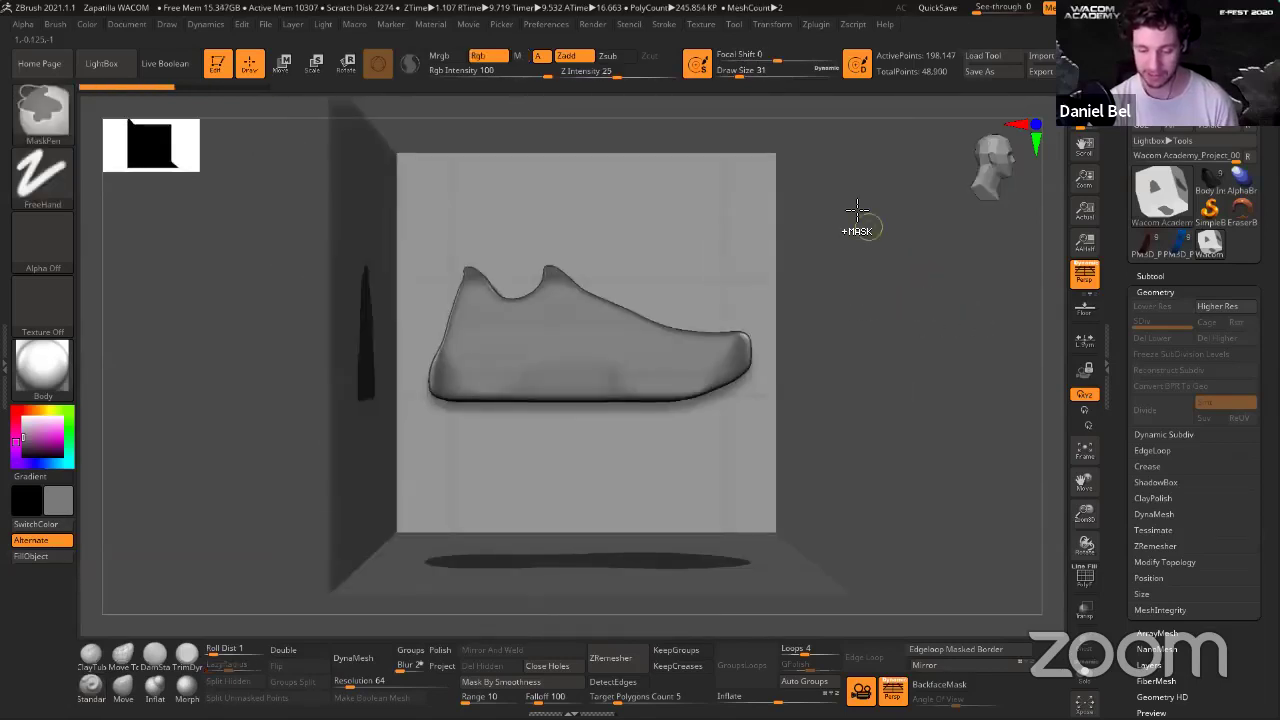
{"action": "mouse_move", "coordinate": [858, 208]}
{"action": "left_mouse_down"}
{"action": "mouse_move", "coordinate": [991, 306]}
{"action": "mouse_move", "coordinate": [956, 322]}
{"action": "mouse_move", "coordinate": [980, 314]}
{"action": "mouse_move", "coordinate": [877, 322]}
{"action": "mouse_move", "coordinate": [866, 380]}
{"action": "mouse_move", "coordinate": [852, 312]}
{"action": "left_mouse_up"}
{"action": "key", "text": "ctrl+z"}
{"action": "key", "text": "ctrl+z"}
Examine the ShadowBox shoe and its projected silhouettes at an angle, and check the camera field of view settings.
{"action": "mouse_move", "coordinate": [801, 374]}
{"action": "left_mouse_down", "text": "alt"}
{"action": "mouse_move", "coordinate": [823, 304]}
{"action": "mouse_move", "coordinate": [881, 314]}
{"action": "left_mouse_up", "text": "alt"}
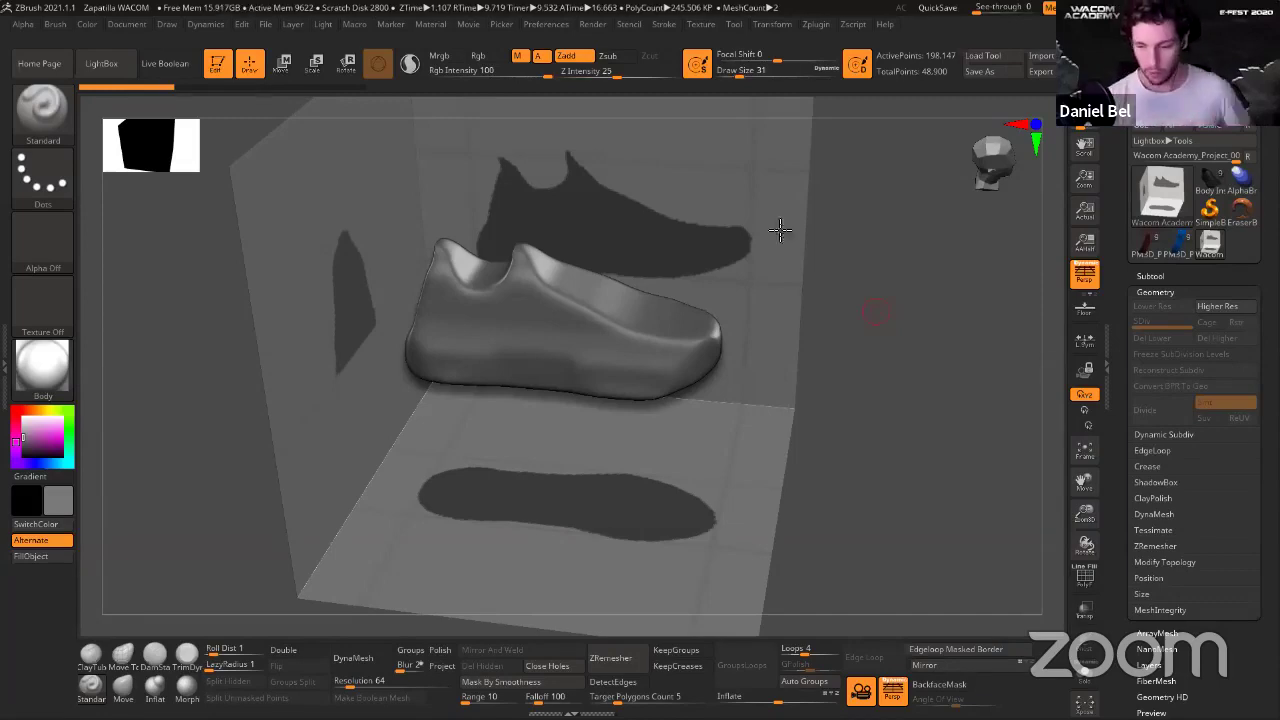
{"action": "left_click_drag", "start_coordinate": [1002, 8], "coordinate": [966, 22]}
{"action": "right_click_drag", "start_coordinate": [770, 246], "coordinate": [764, 275]}
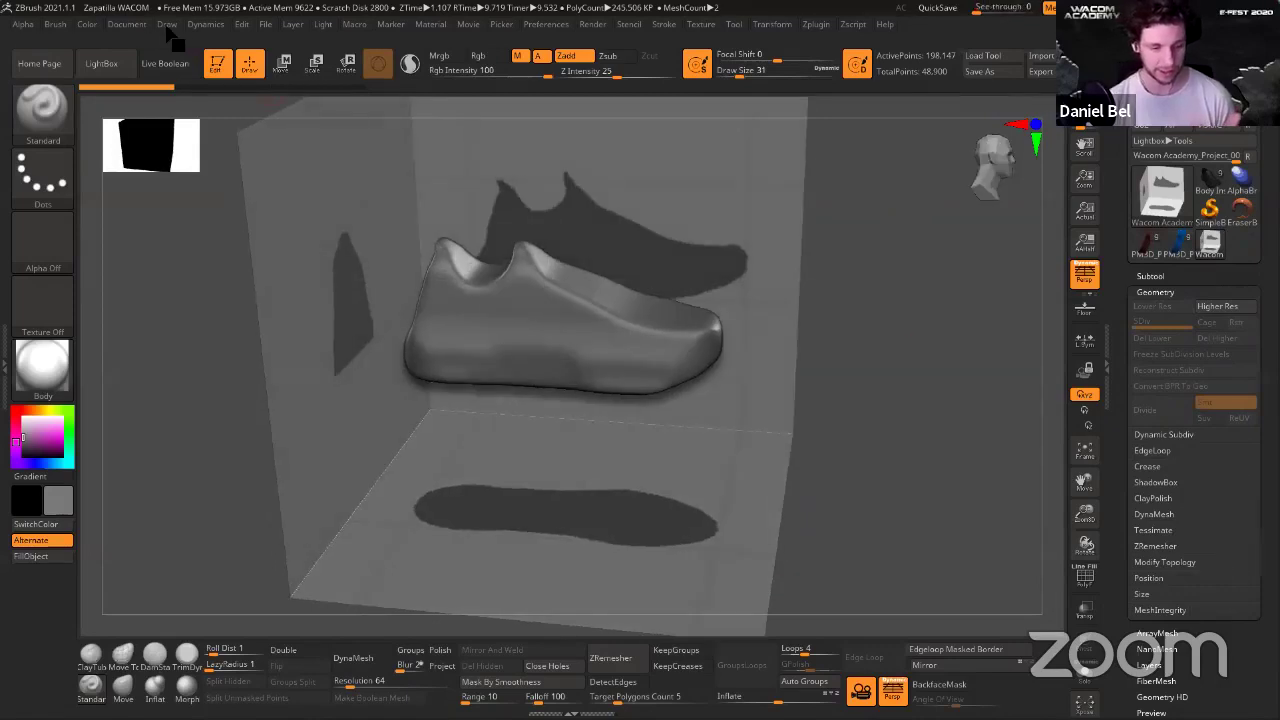
{"action": "left_click", "coordinate": [167, 24]}
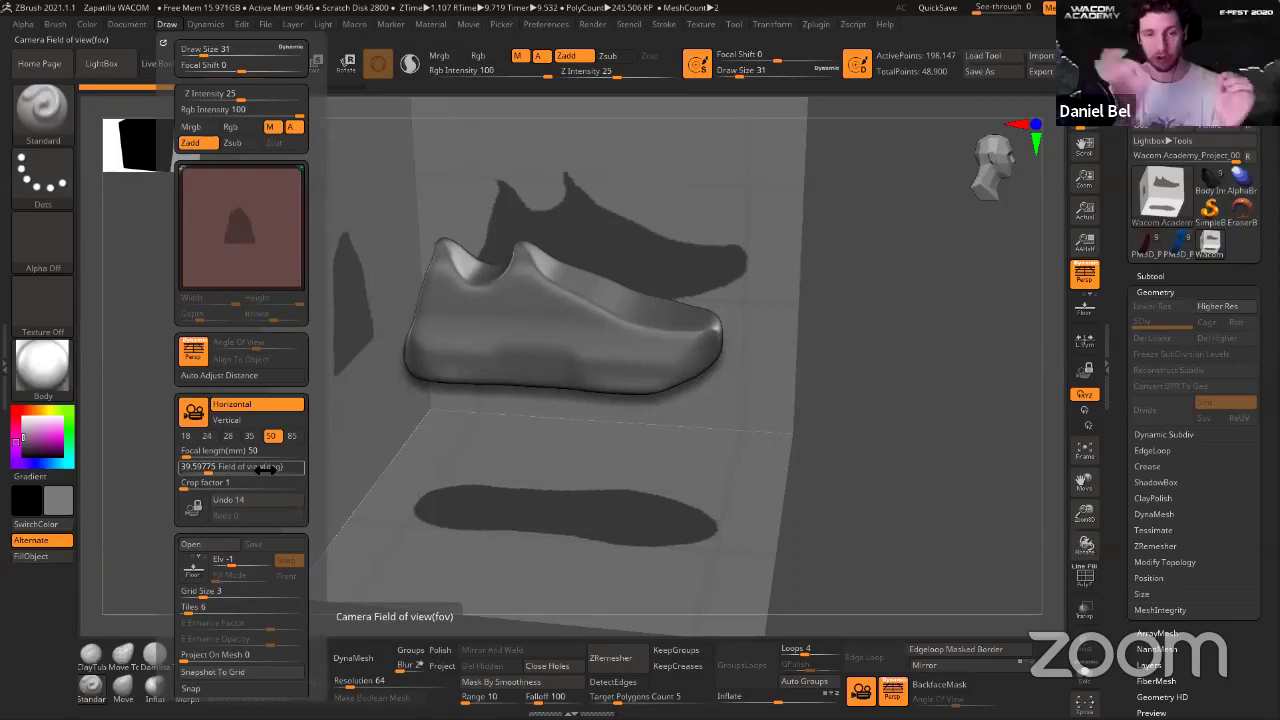
{"action": "mouse_move", "coordinate": [791, 503]}
{"action": "left_mouse_down"}
{"action": "mouse_move", "coordinate": [857, 314]}
{"action": "mouse_move", "coordinate": [880, 300]}
{"action": "mouse_move", "coordinate": [867, 304]}
{"action": "left_mouse_up"}
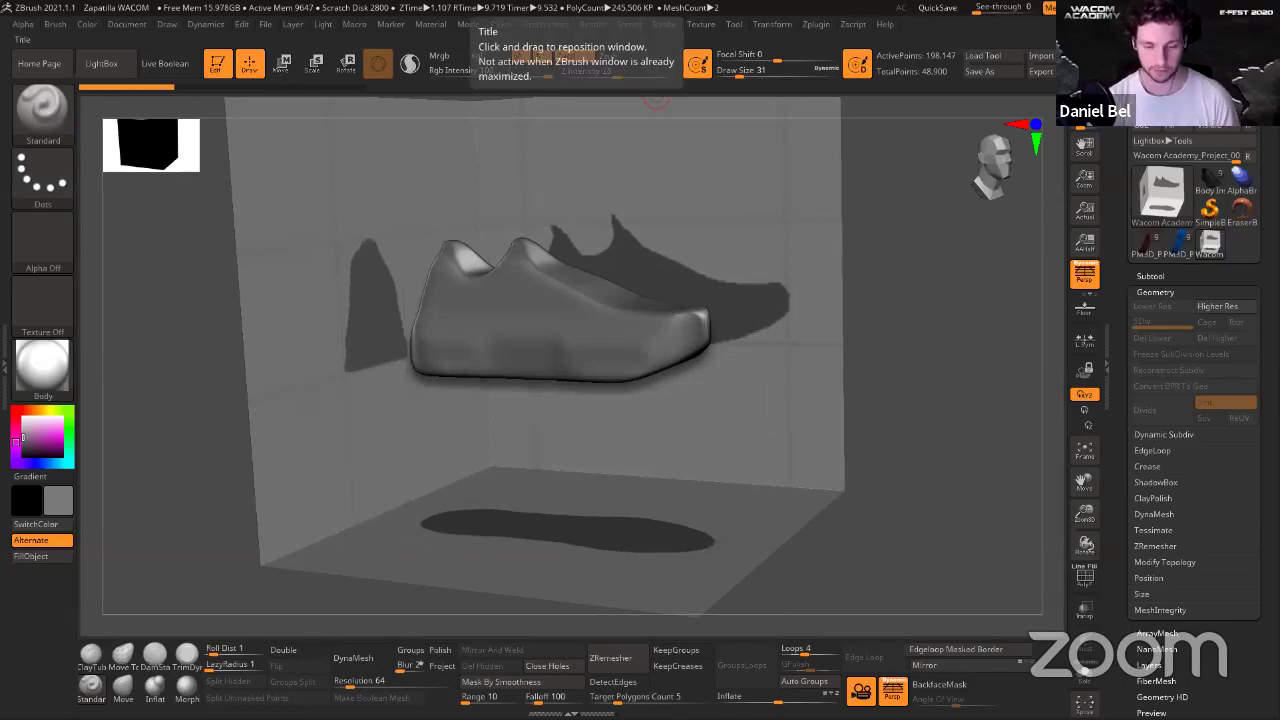
Review the Shoe Front, Shoe Side and Shoe Top references in the Refes folder, viewing Shoe Side.jpg full size, and return to ZBrush.
{"action": "key", "text": "alt+Tab"}
{"action": "left_click", "coordinate": [428, 180]}
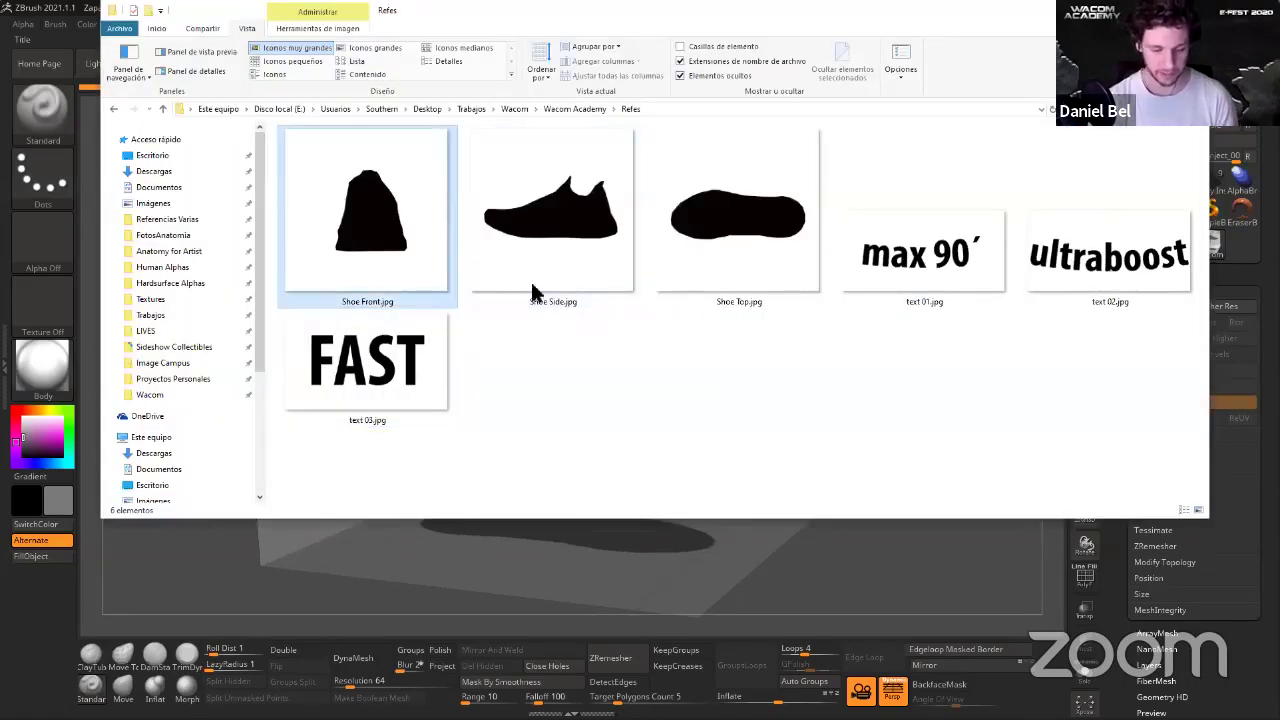
{"action": "left_click", "coordinate": [632, 340]}
{"action": "left_click", "coordinate": [588, 305]}
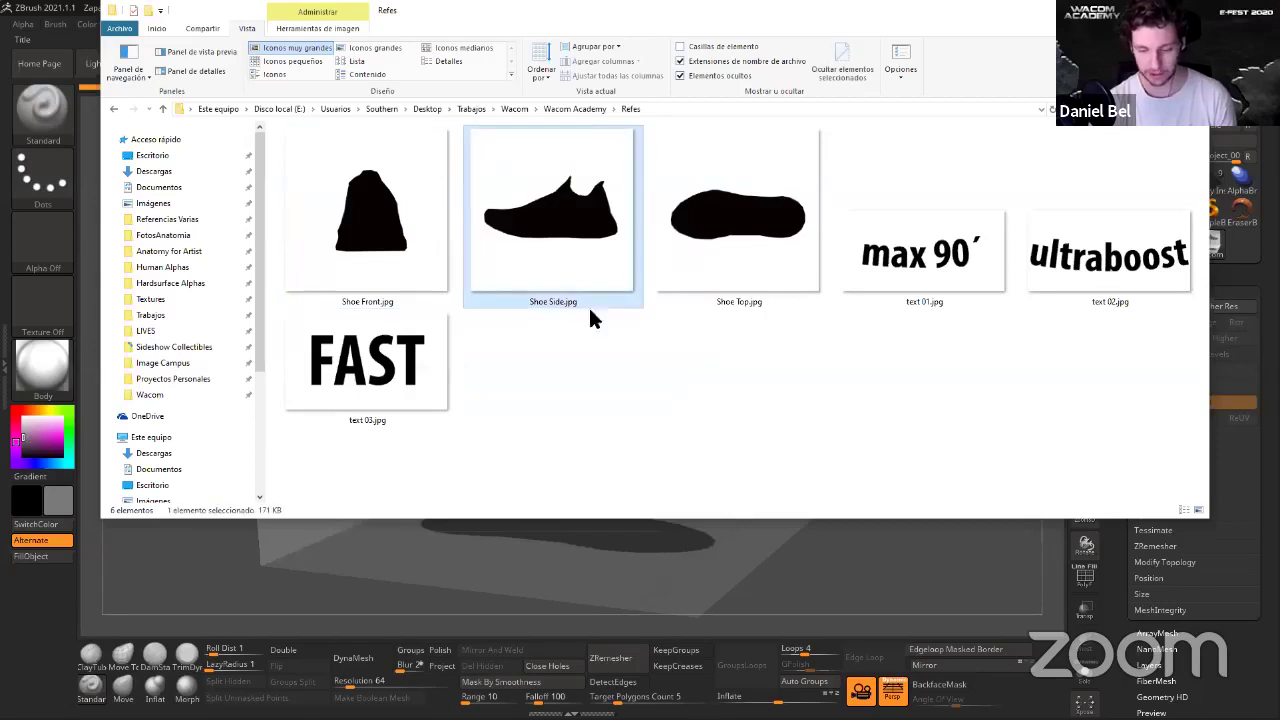
{"action": "left_click", "coordinate": [755, 265]}
{"action": "left_click", "coordinate": [415, 262]}
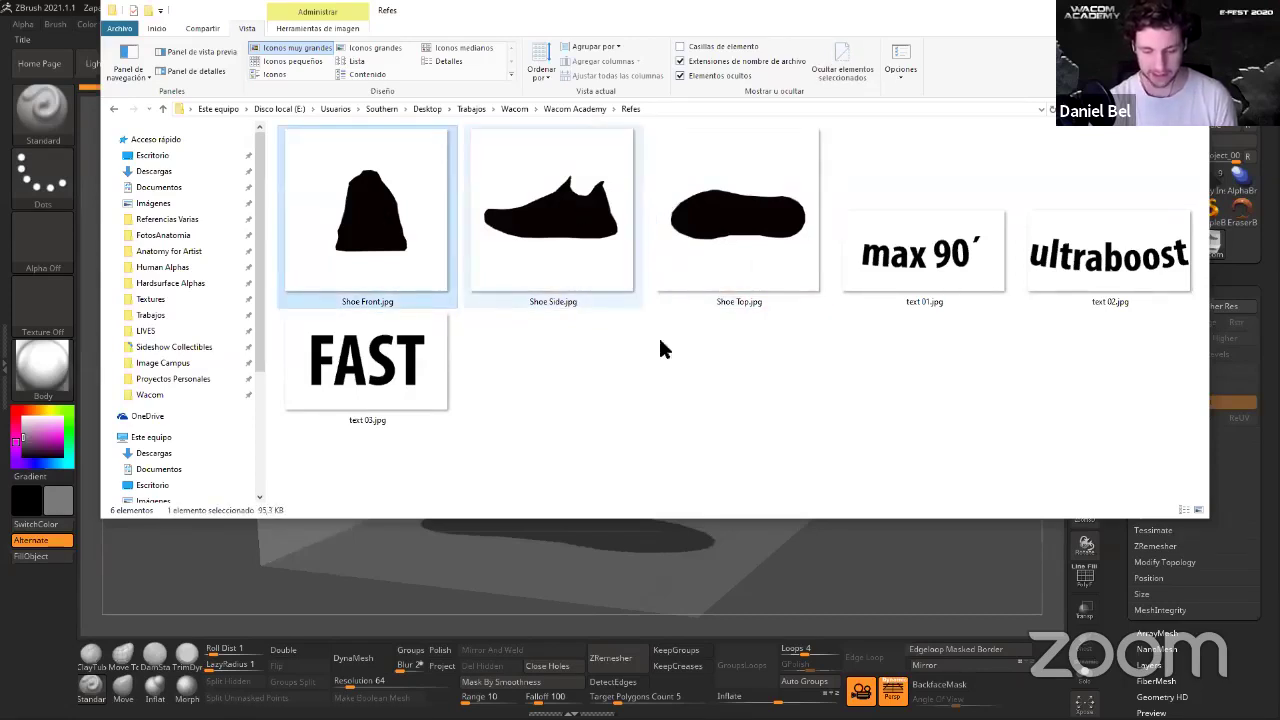
{"action": "double_click", "coordinate": [618, 235]}
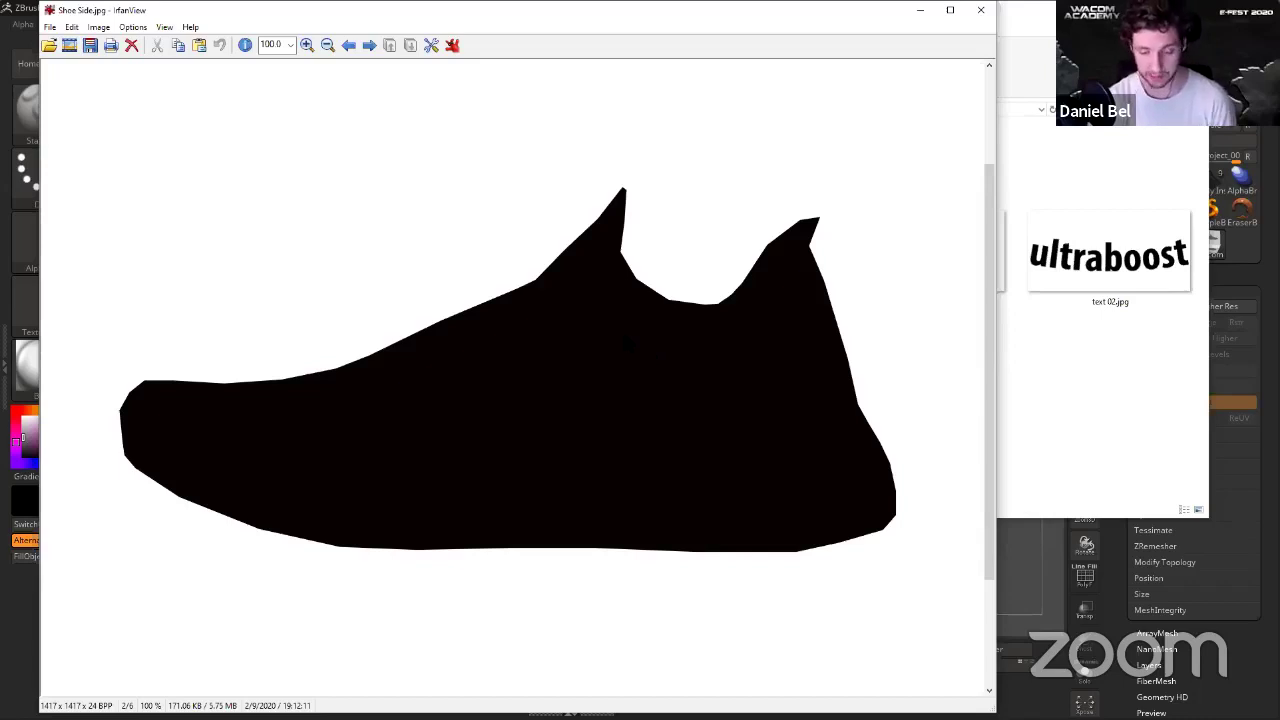
{"action": "key", "text": "Escape"}
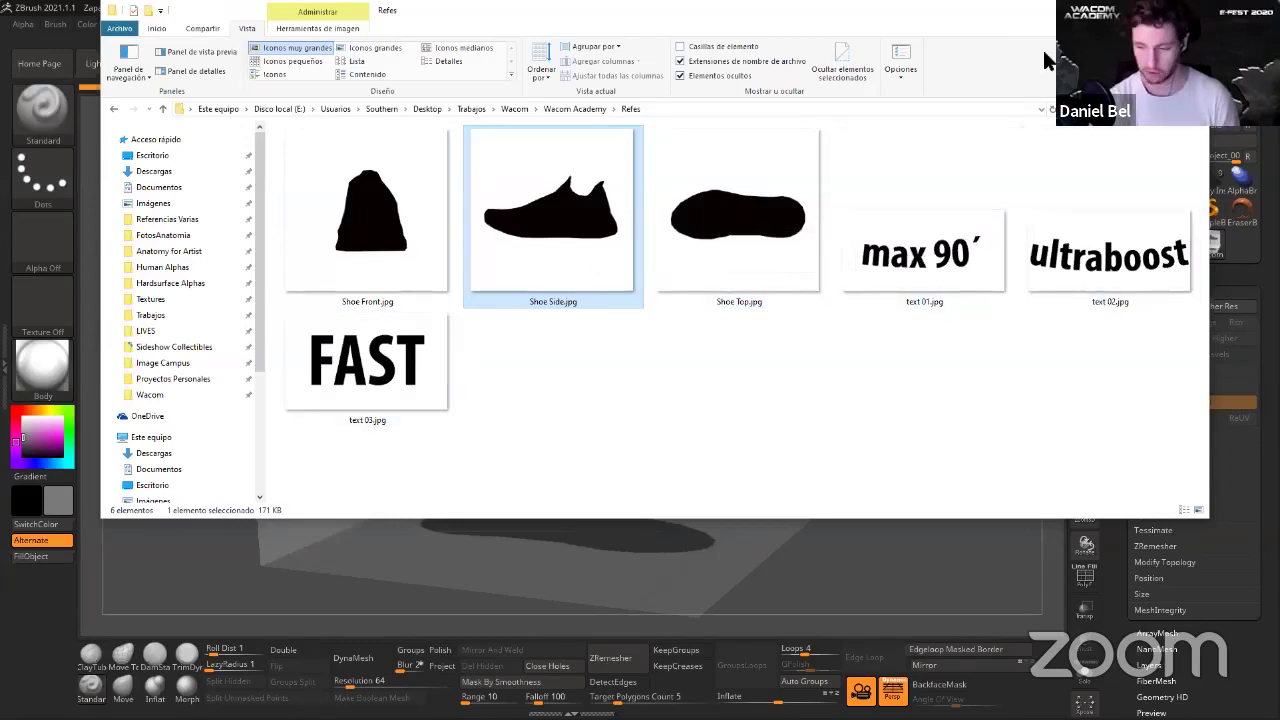
{"action": "left_click", "coordinate": [1131, 10]}
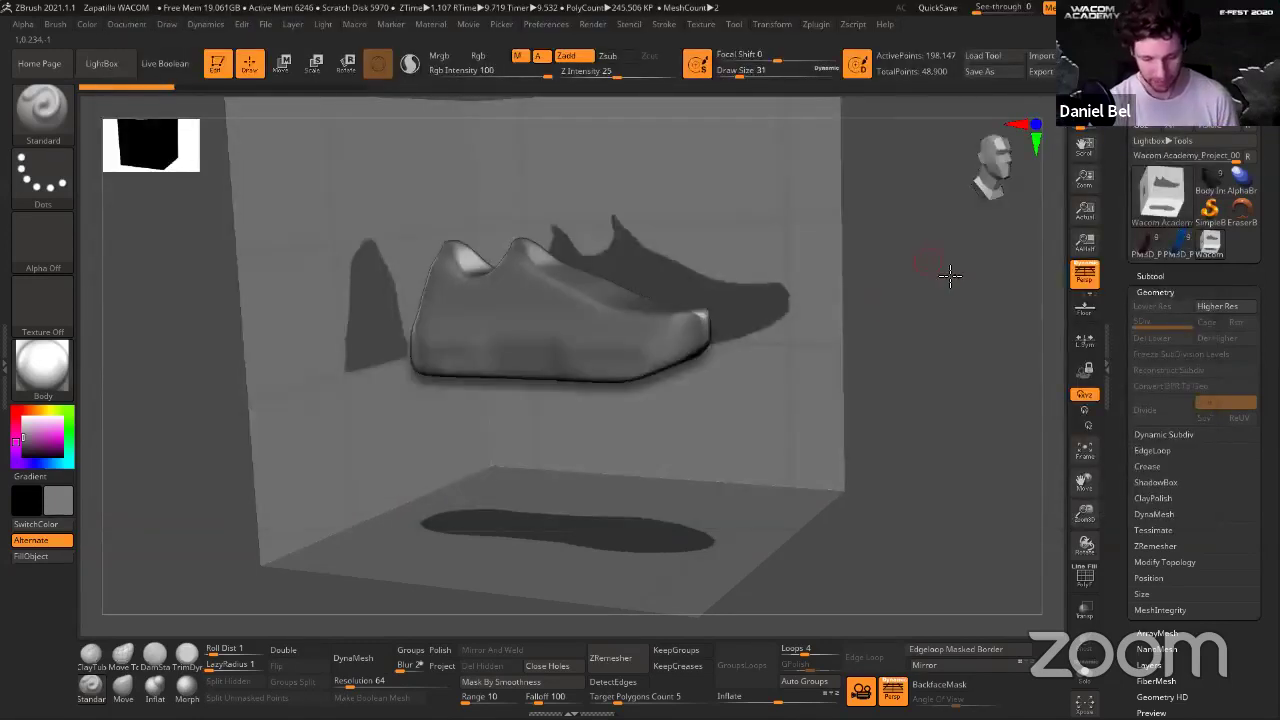
Switch from the ShadowBox shoe to the block-out with the marked sole line, frame its side view and select the DamStandard brush.
{"action": "mouse_move", "coordinate": [946, 277]}
{"action": "left_mouse_down", "text": "shift"}
{"action": "mouse_move", "coordinate": [877, 309]}
{"action": "mouse_move", "coordinate": [903, 314]}
{"action": "mouse_move", "coordinate": [894, 294]}
{"action": "mouse_move", "coordinate": [874, 292]}
{"action": "mouse_move", "coordinate": [943, 306]}
{"action": "mouse_move", "coordinate": [880, 449]}
{"action": "mouse_move", "coordinate": [863, 126]}
{"action": "mouse_move", "coordinate": [803, 249]}
{"action": "mouse_move", "coordinate": [903, 354]}
{"action": "mouse_move", "coordinate": [879, 313]}
{"action": "mouse_move", "coordinate": [1026, 314]}
{"action": "left_mouse_up", "text": "shift"}
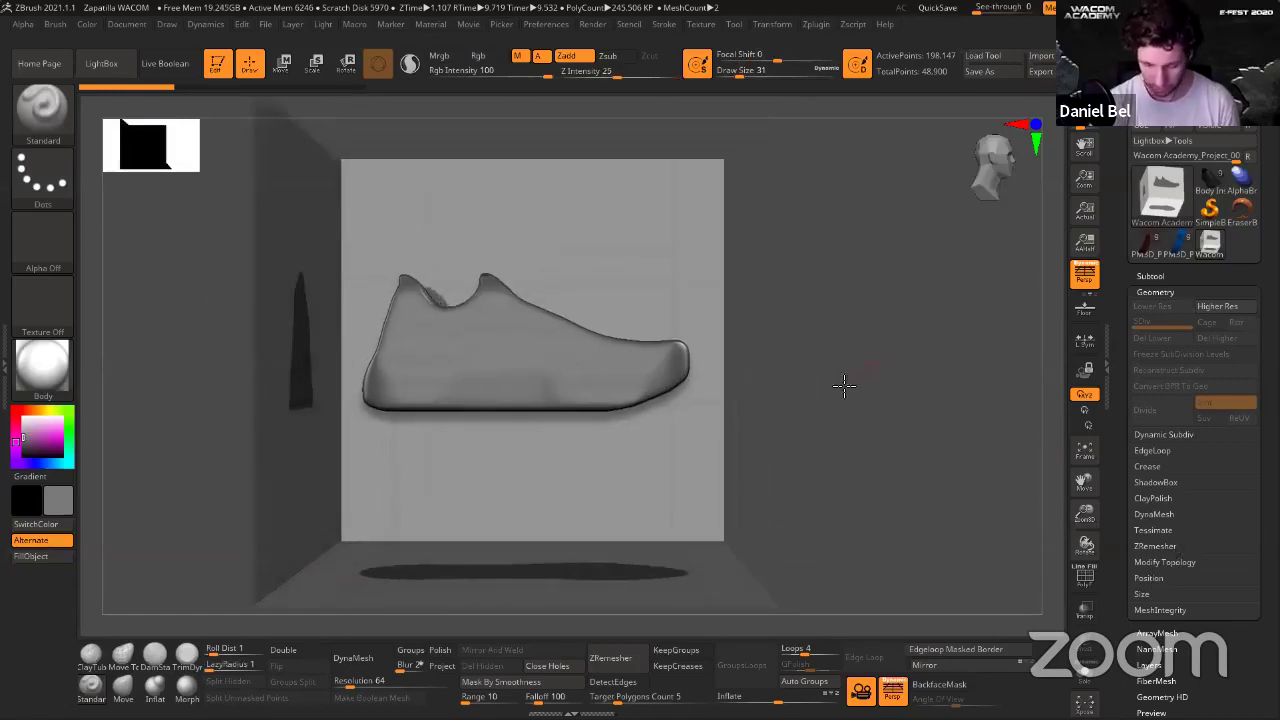
{"action": "left_click_drag", "start_coordinate": [843, 380], "coordinate": [900, 300]}
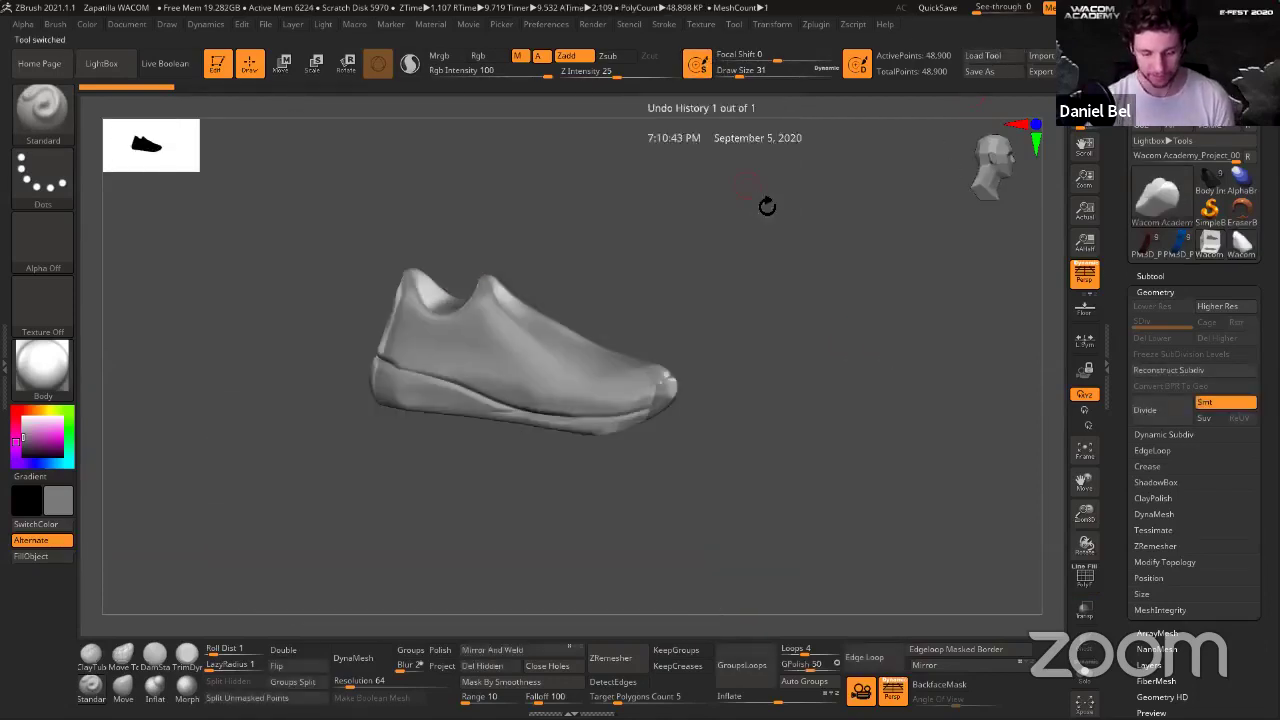
{"action": "left_click_drag", "start_coordinate": [786, 298], "coordinate": [799, 278], "text": "shift"}
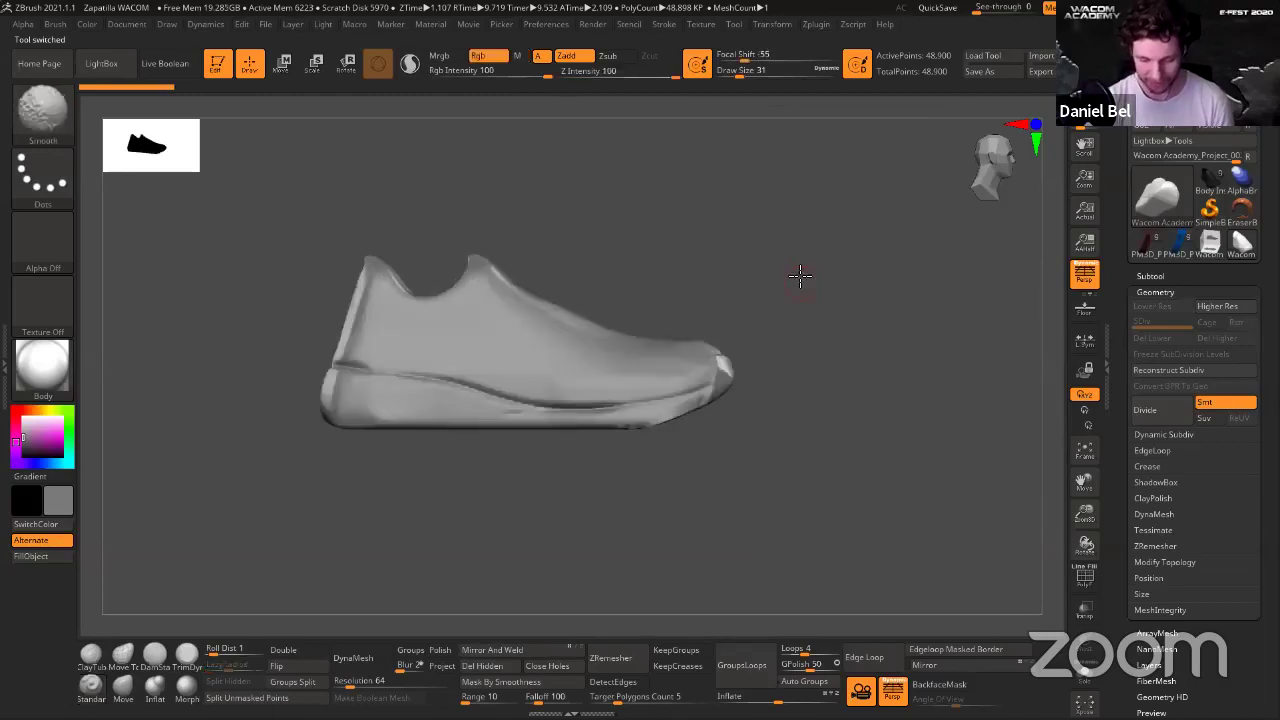
{"action": "key", "text": "f"}
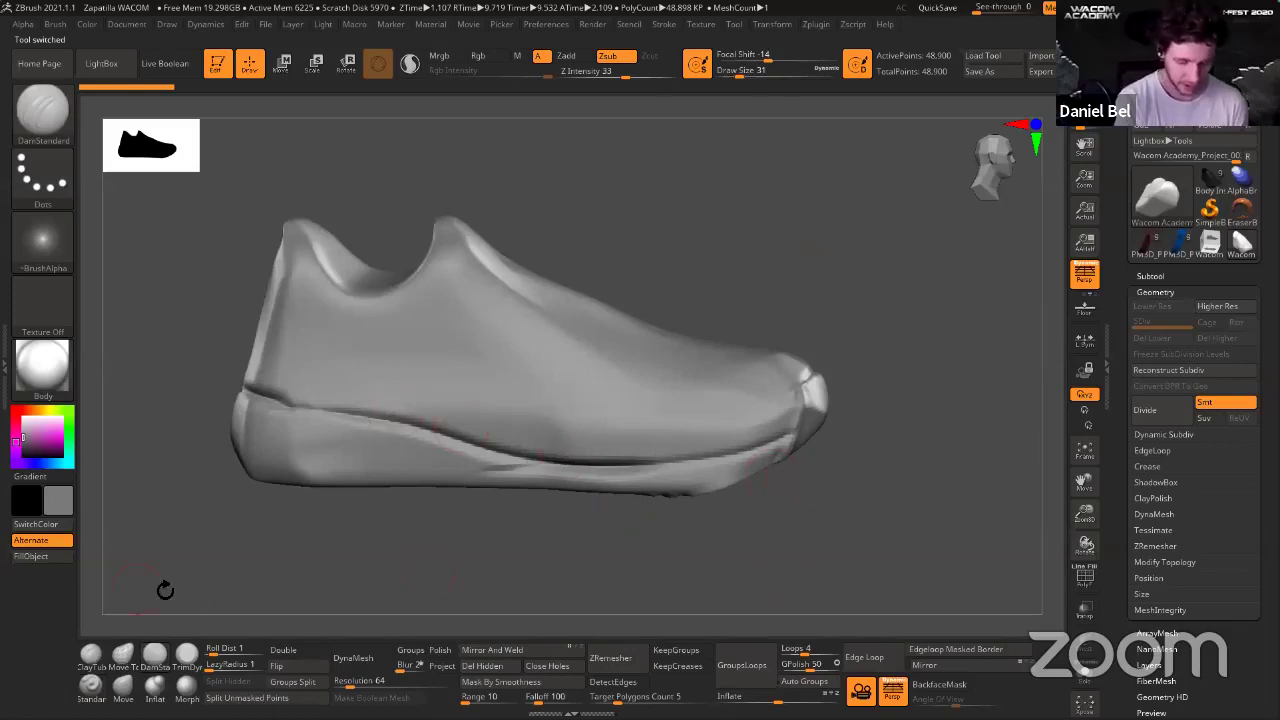
{"action": "left_click_drag", "start_coordinate": [766, 549], "coordinate": [828, 400]}
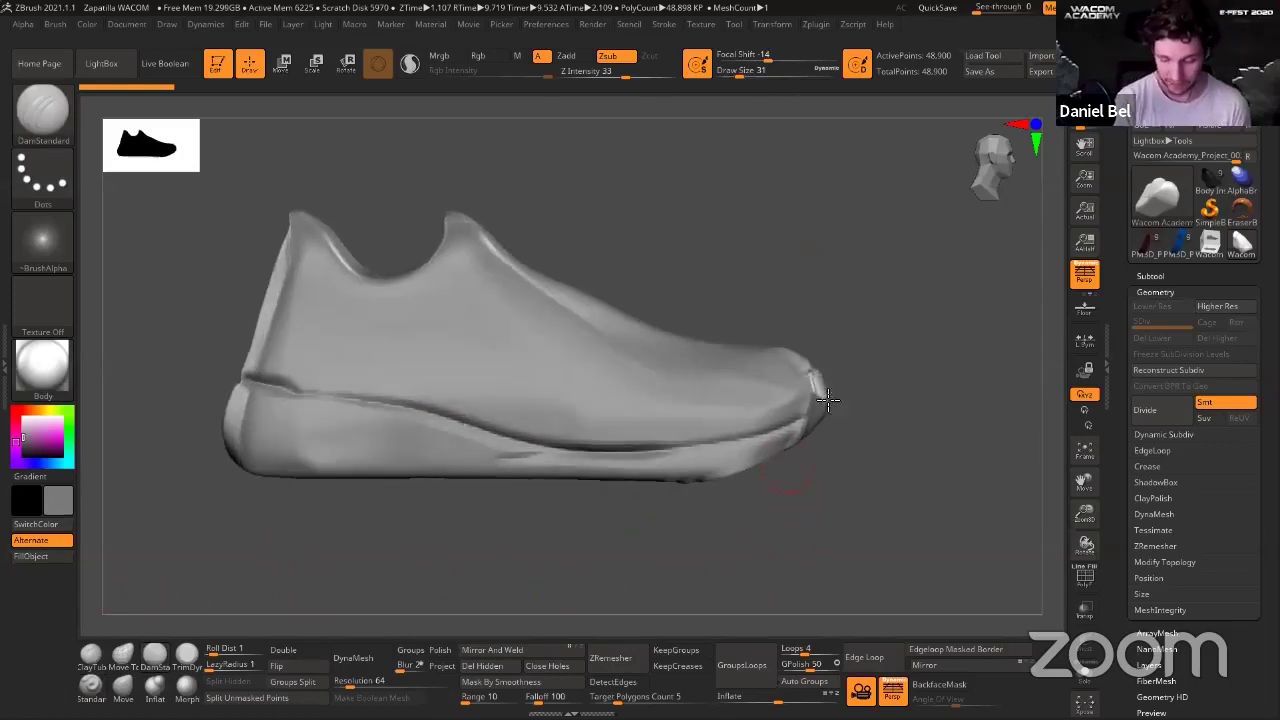
{"action": "left_click_drag", "start_coordinate": [777, 537], "coordinate": [786, 541], "text": "shift"}
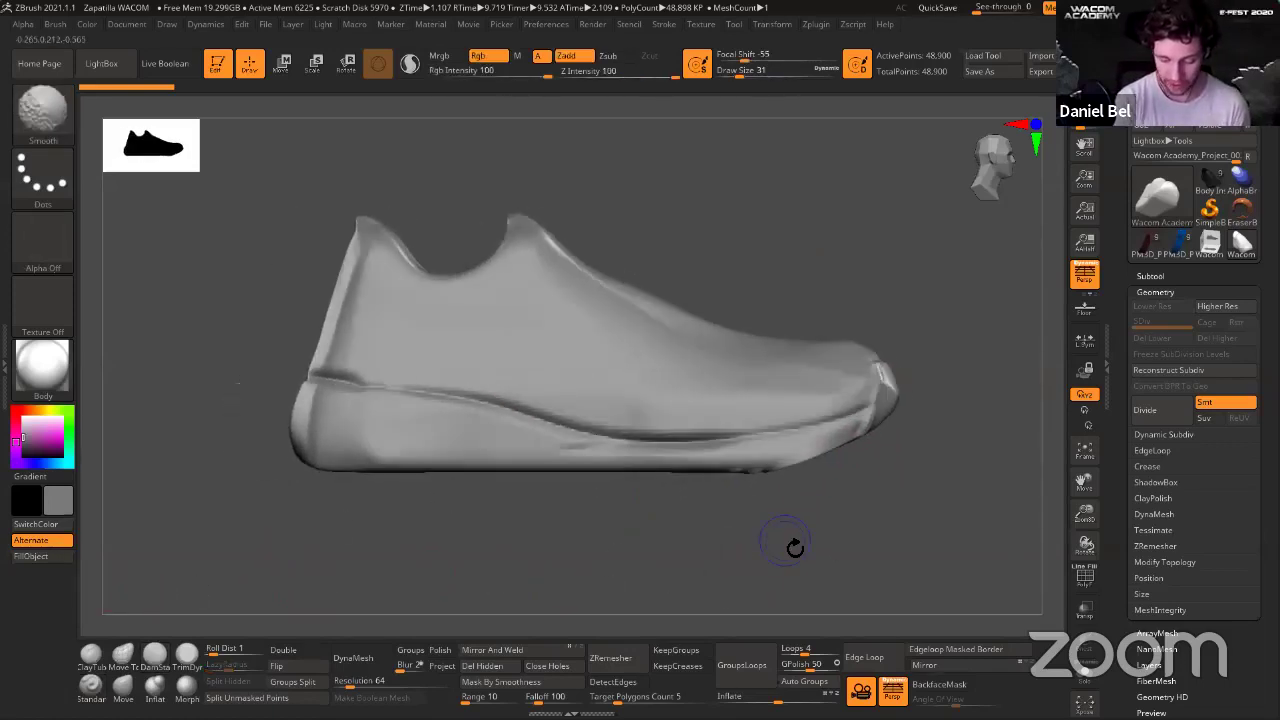
Examine the sole line and main shapes of the shoe block-out from both sides and around the heel and toe.
{"action": "left_click_drag", "start_coordinate": [651, 575], "coordinate": [544, 461]}
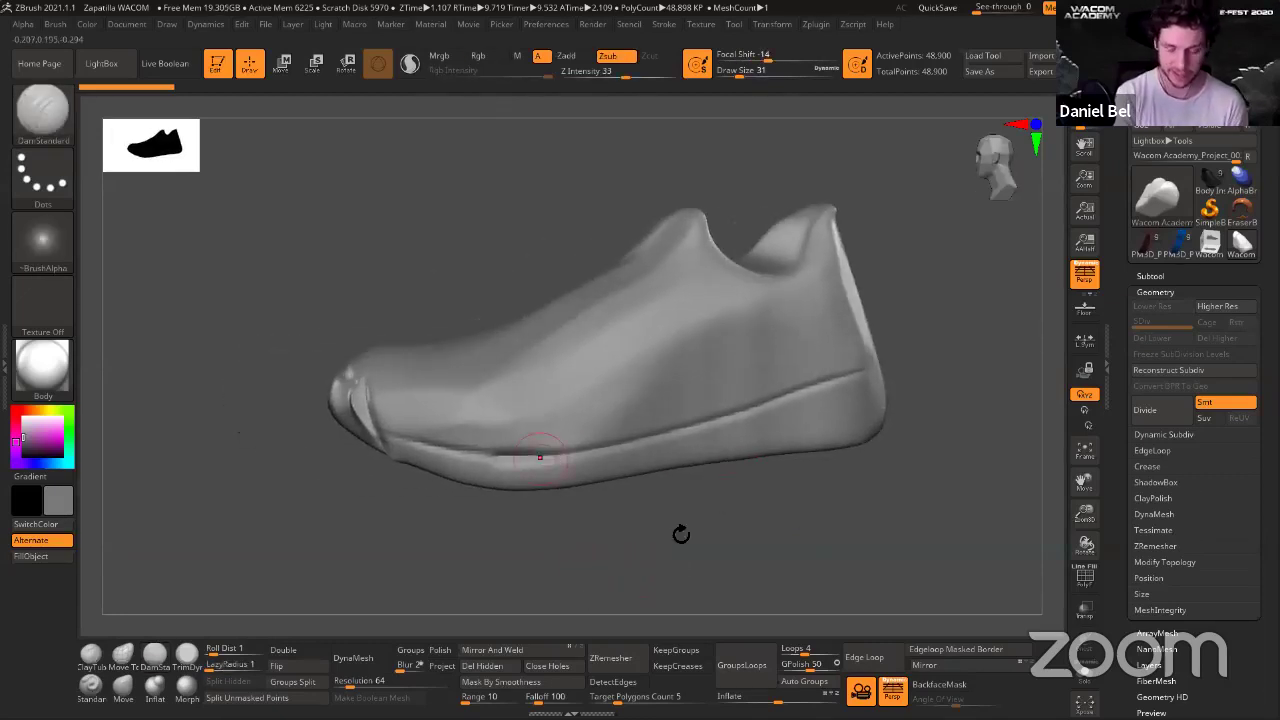
{"action": "left_click_drag", "start_coordinate": [672, 547], "coordinate": [523, 566]}
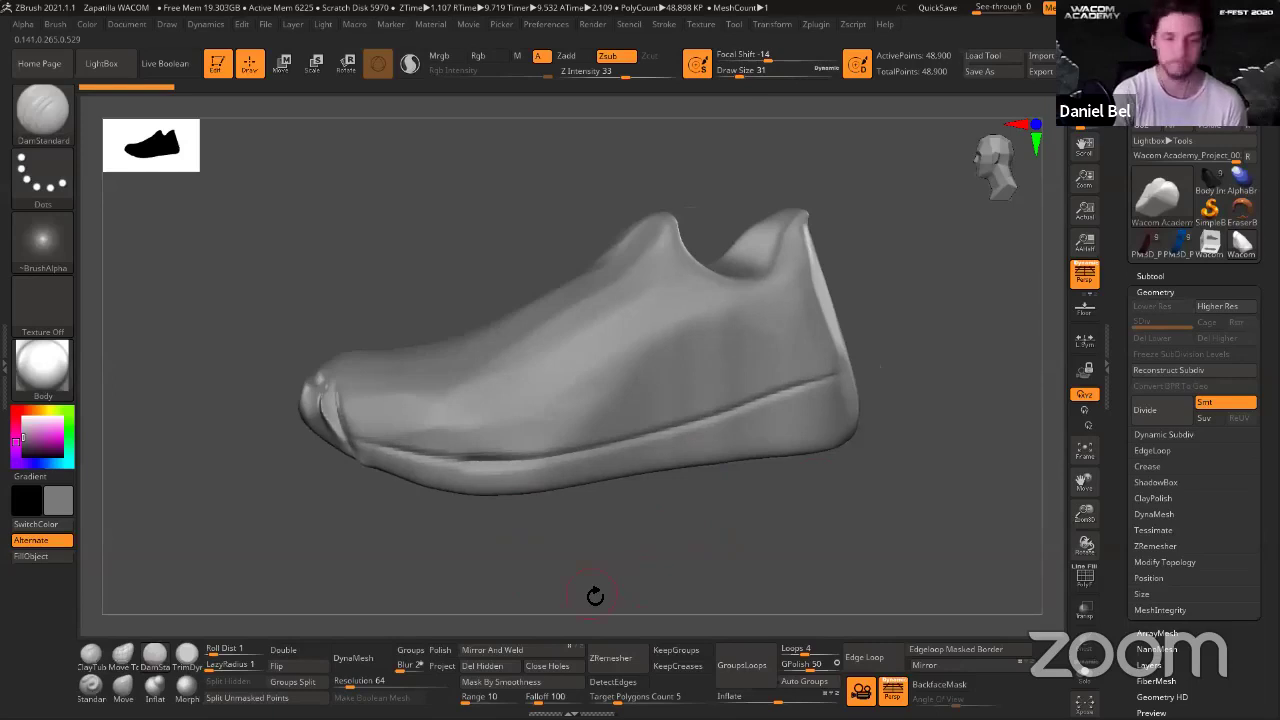
{"action": "mouse_move", "coordinate": [793, 511]}
{"action": "left_mouse_down"}
{"action": "mouse_move", "coordinate": [780, 523]}
{"action": "mouse_move", "coordinate": [779, 494]}
{"action": "left_mouse_up"}
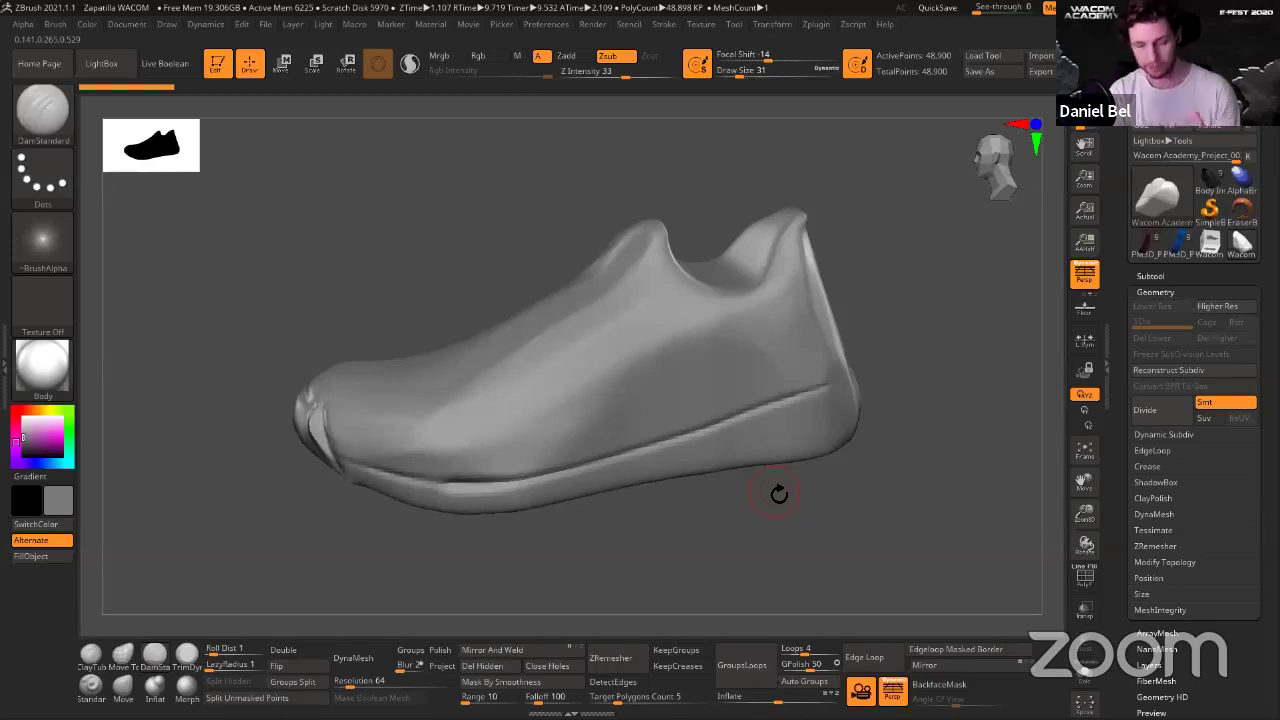
{"action": "left_click_drag", "start_coordinate": [865, 474], "coordinate": [815, 439]}
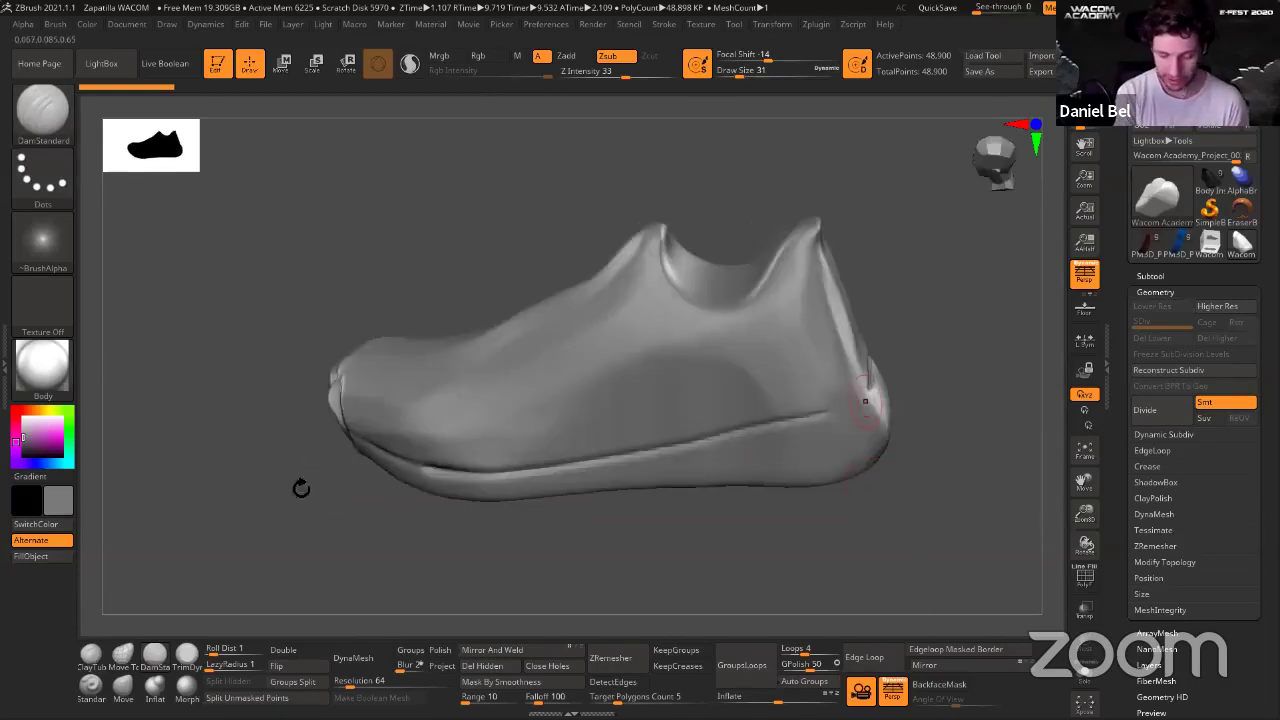
{"action": "mouse_move", "coordinate": [842, 506]}
{"action": "left_mouse_down"}
{"action": "mouse_move", "coordinate": [871, 531]}
{"action": "mouse_move", "coordinate": [840, 534]}
{"action": "mouse_move", "coordinate": [878, 486]}
{"action": "mouse_move", "coordinate": [857, 523]}
{"action": "mouse_move", "coordinate": [837, 531]}
{"action": "mouse_move", "coordinate": [839, 514]}
{"action": "left_mouse_up"}
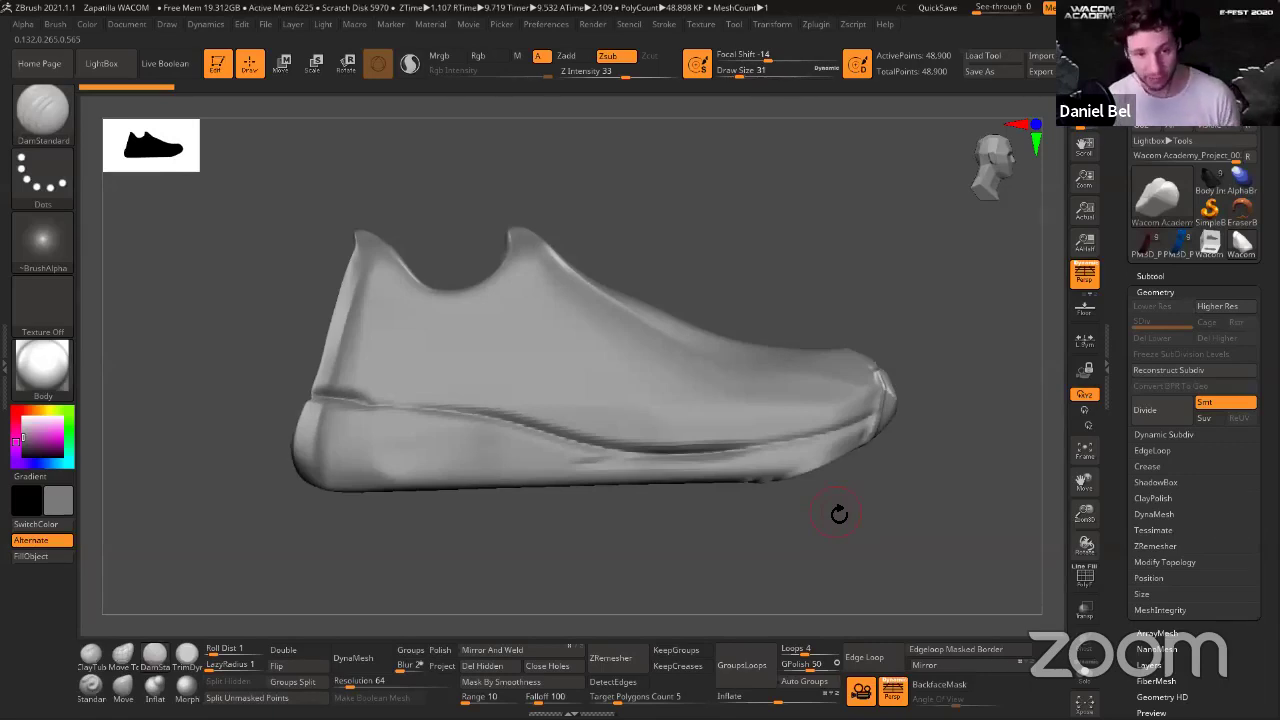
{"action": "left_click_drag", "start_coordinate": [839, 514], "coordinate": [805, 544]}
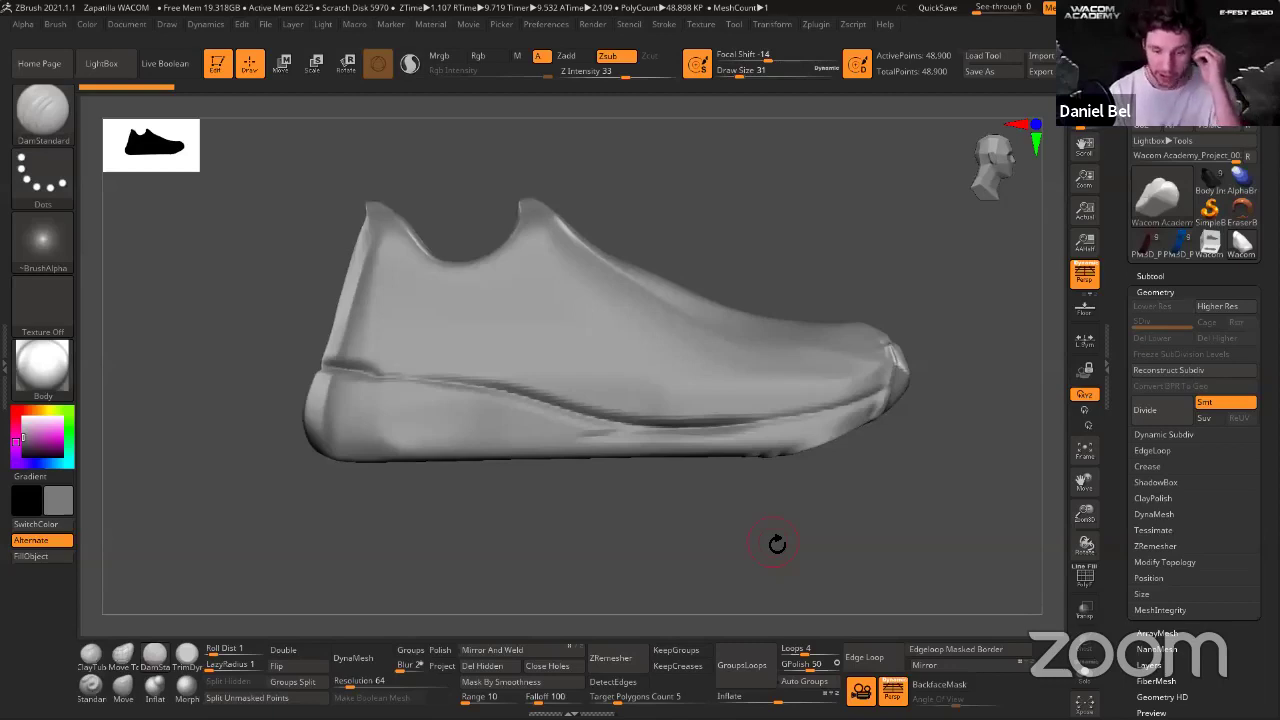
{"action": "left_click_drag", "start_coordinate": [817, 527], "coordinate": [777, 572]}
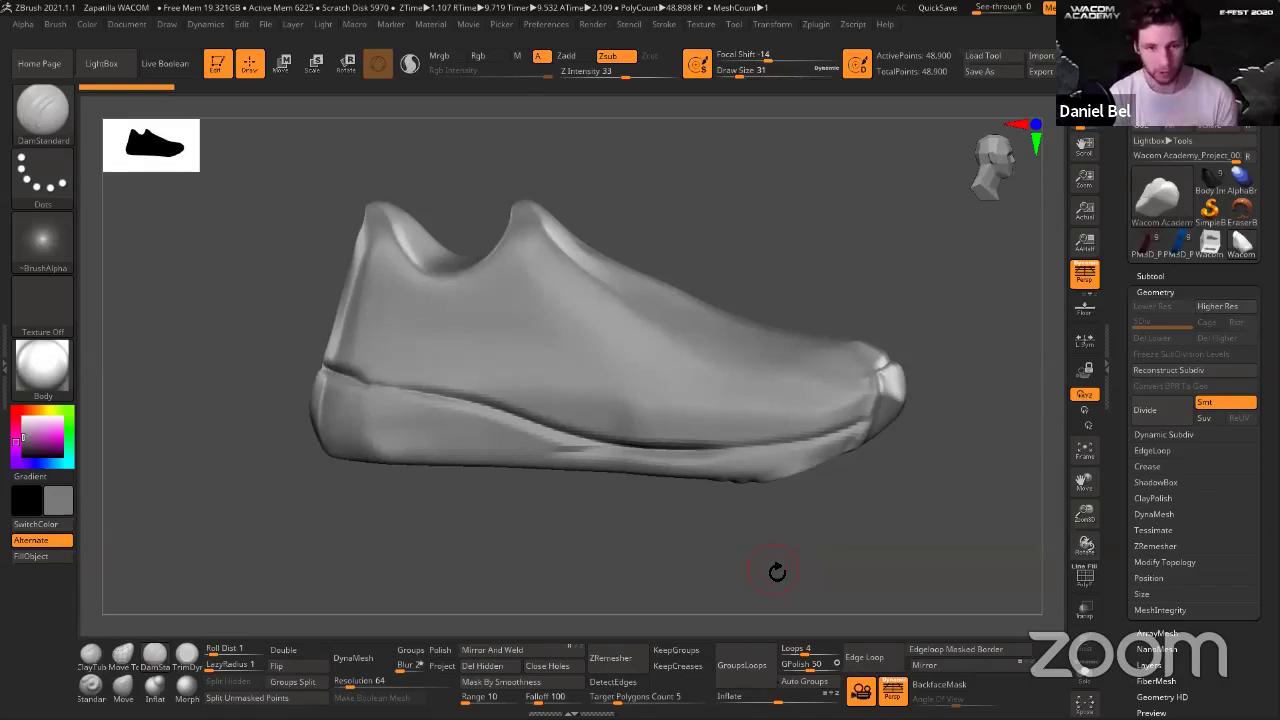
{"action": "mouse_move", "coordinate": [879, 520]}
{"action": "left_mouse_down"}
{"action": "mouse_move", "coordinate": [794, 528]}
{"action": "mouse_move", "coordinate": [863, 549]}
{"action": "mouse_move", "coordinate": [900, 520]}
{"action": "left_mouse_up"}
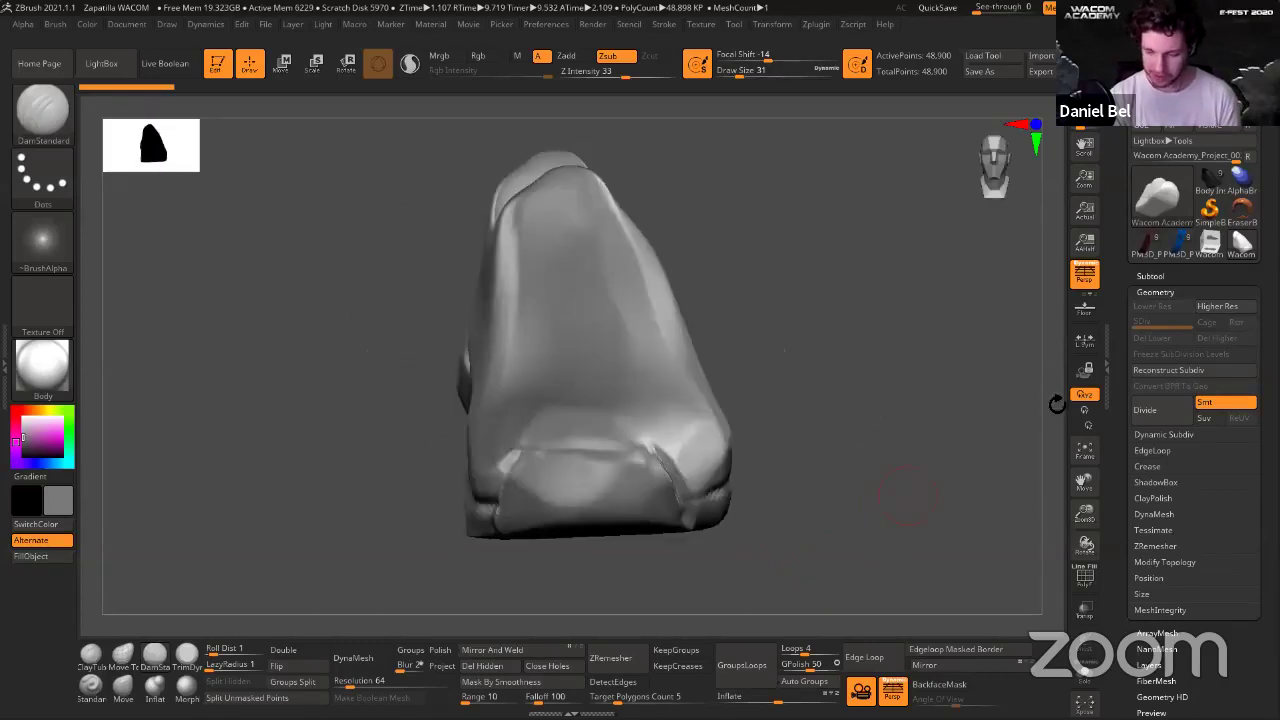
Compare the ShadowBox shoe with the sole-lined block-out from the front by switching between the two Wacom Academy tools.
{"action": "left_click", "coordinate": [1244, 243]}
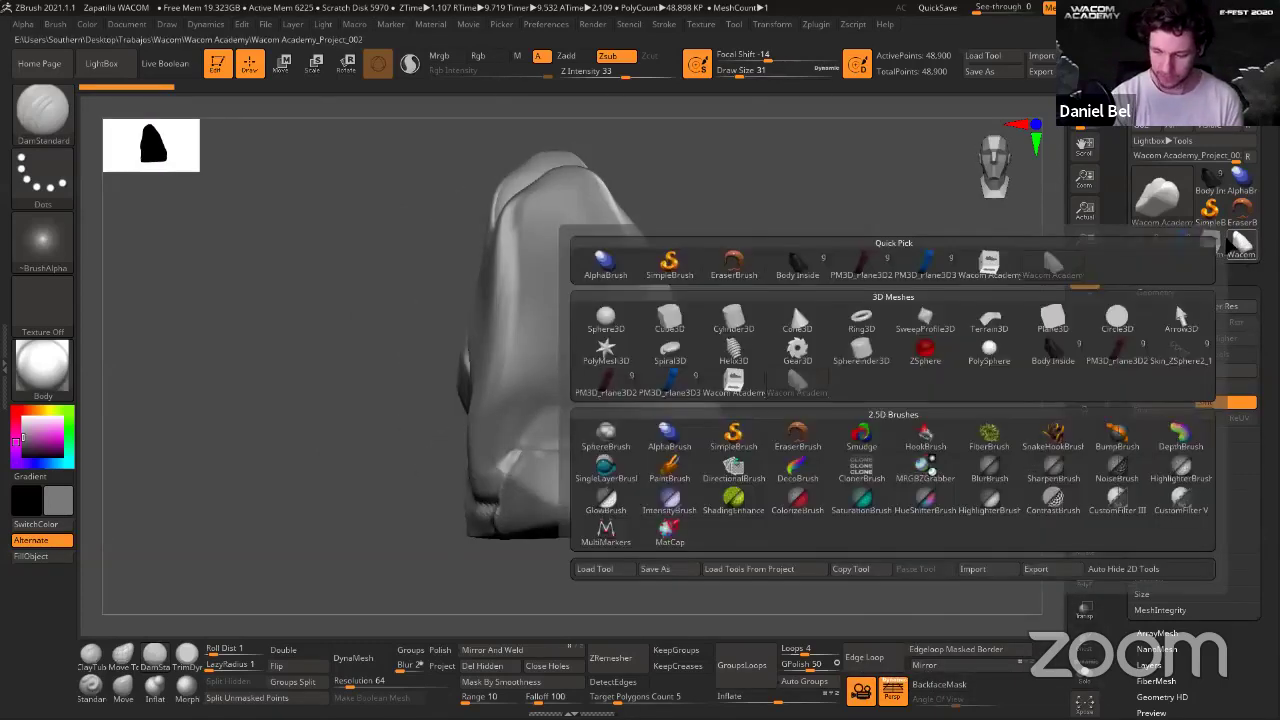
{"action": "left_click", "coordinate": [1212, 244]}
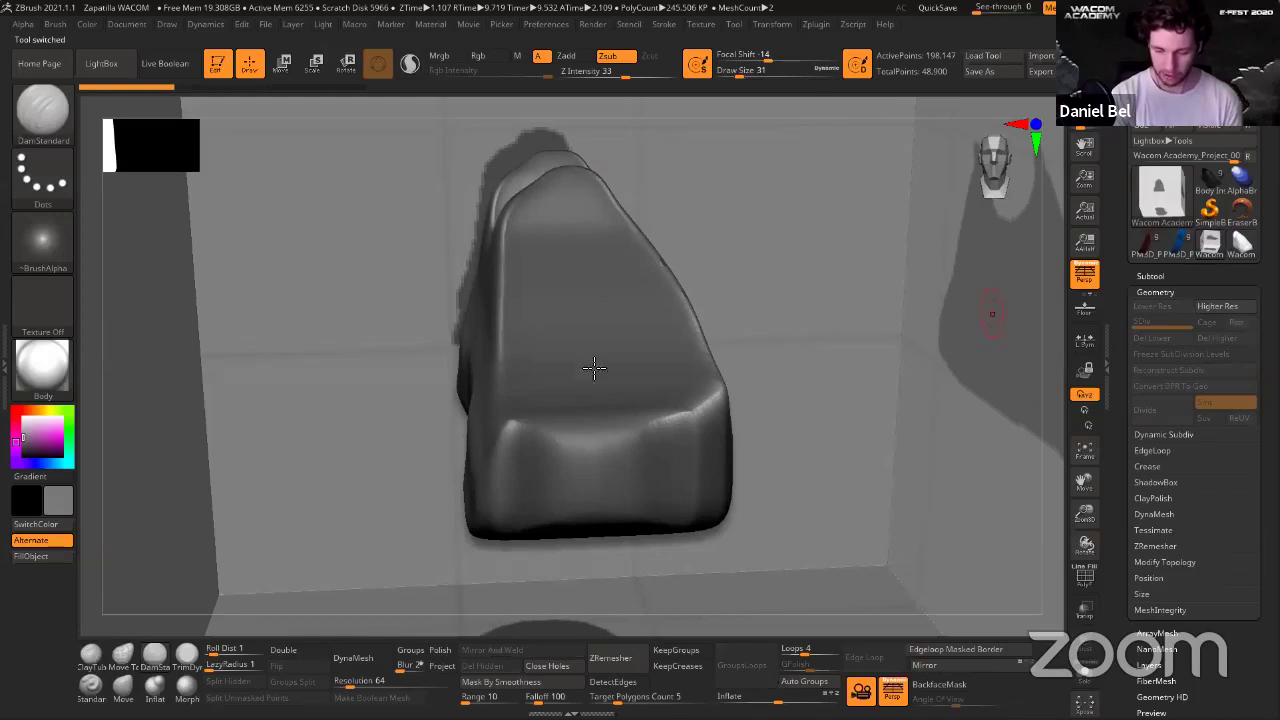
{"action": "left_click_drag", "start_coordinate": [170, 427], "coordinate": [197, 446]}
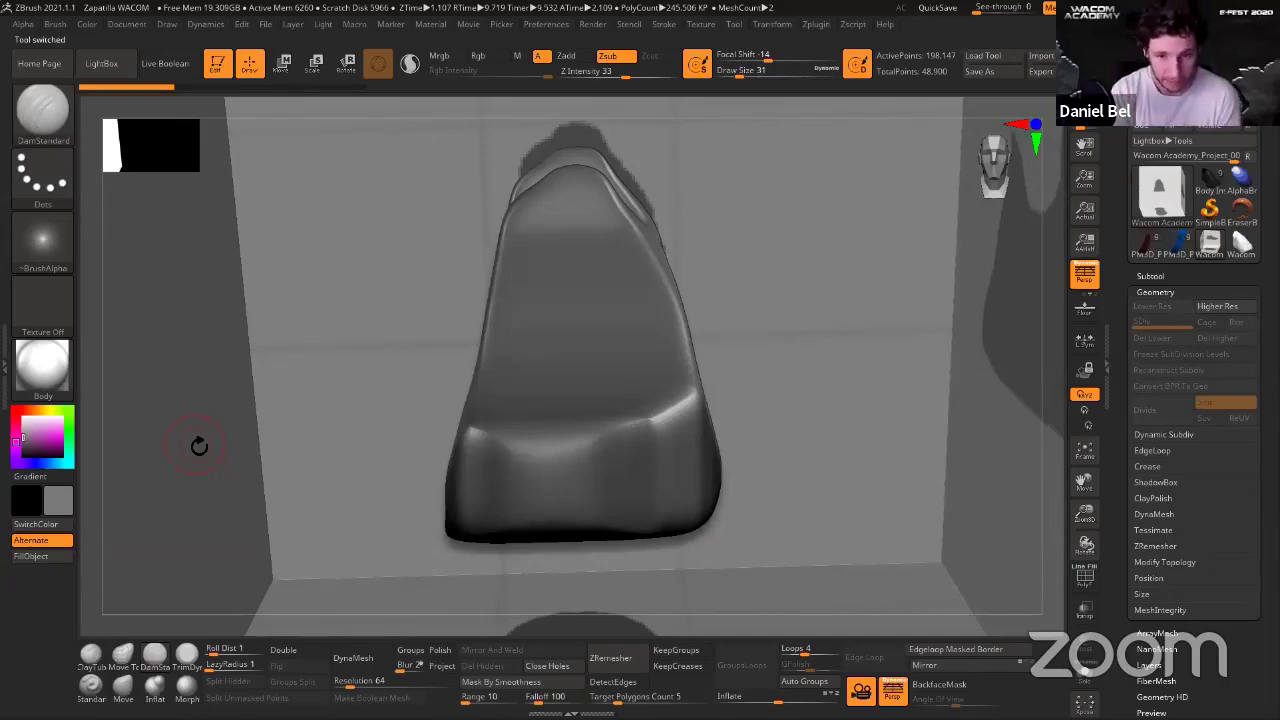
{"action": "left_click", "coordinate": [1243, 245]}
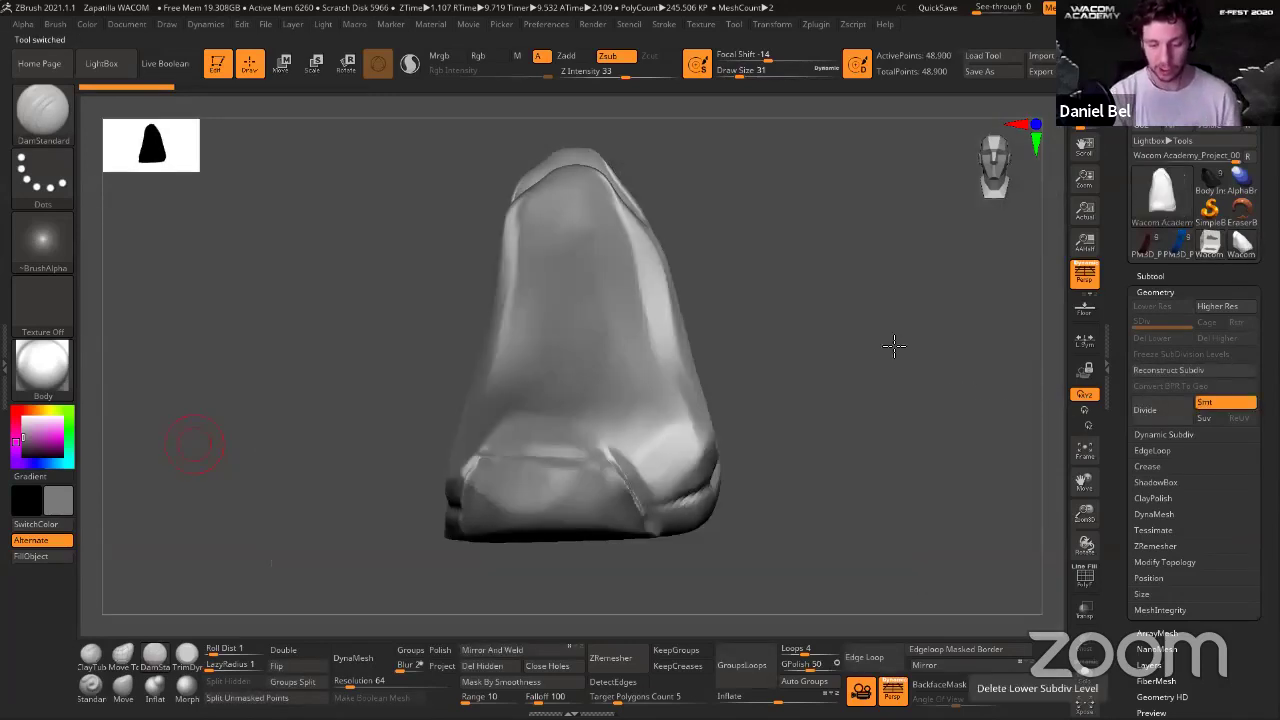
{"action": "mouse_move", "coordinate": [889, 348]}
{"action": "left_mouse_down"}
{"action": "mouse_move", "coordinate": [880, 377]}
{"action": "mouse_move", "coordinate": [317, 557]}
{"action": "left_mouse_up"}
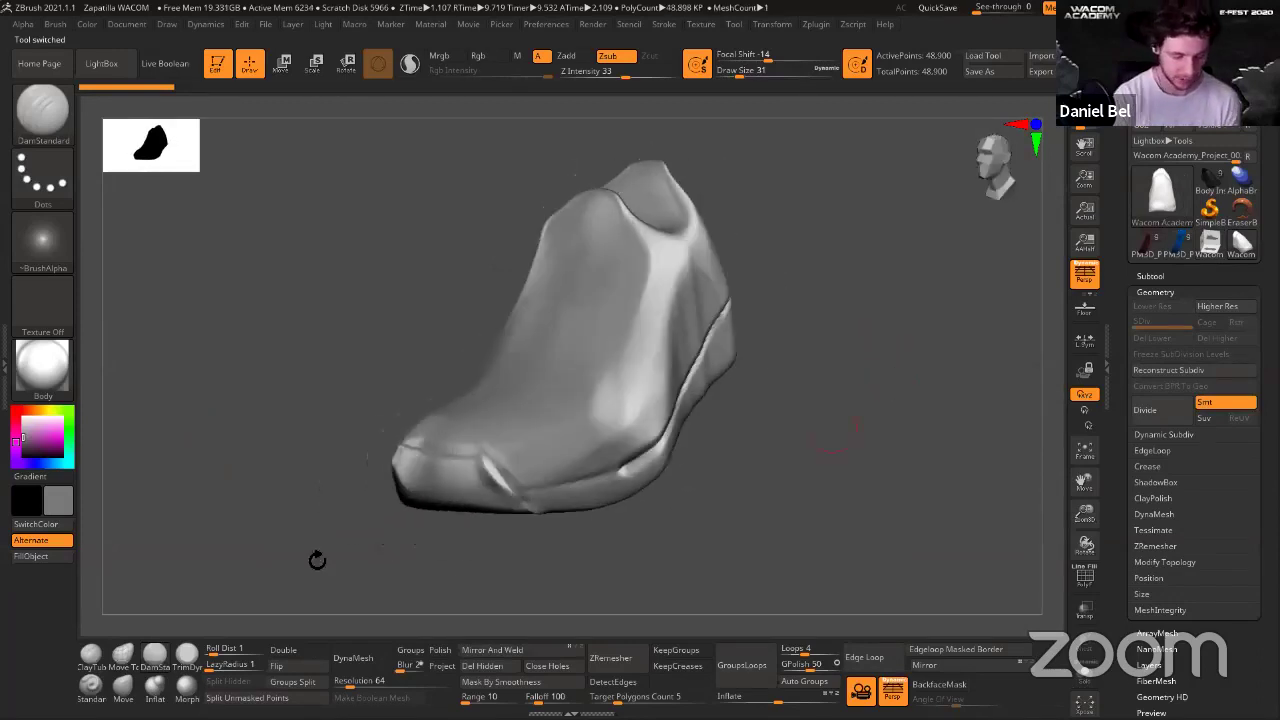
Select the ClayTubes brush with Z Intensity 18, test and undo a stroke, and raise Roll Dist to about 2.3.
{"action": "left_click", "coordinate": [91, 653]}
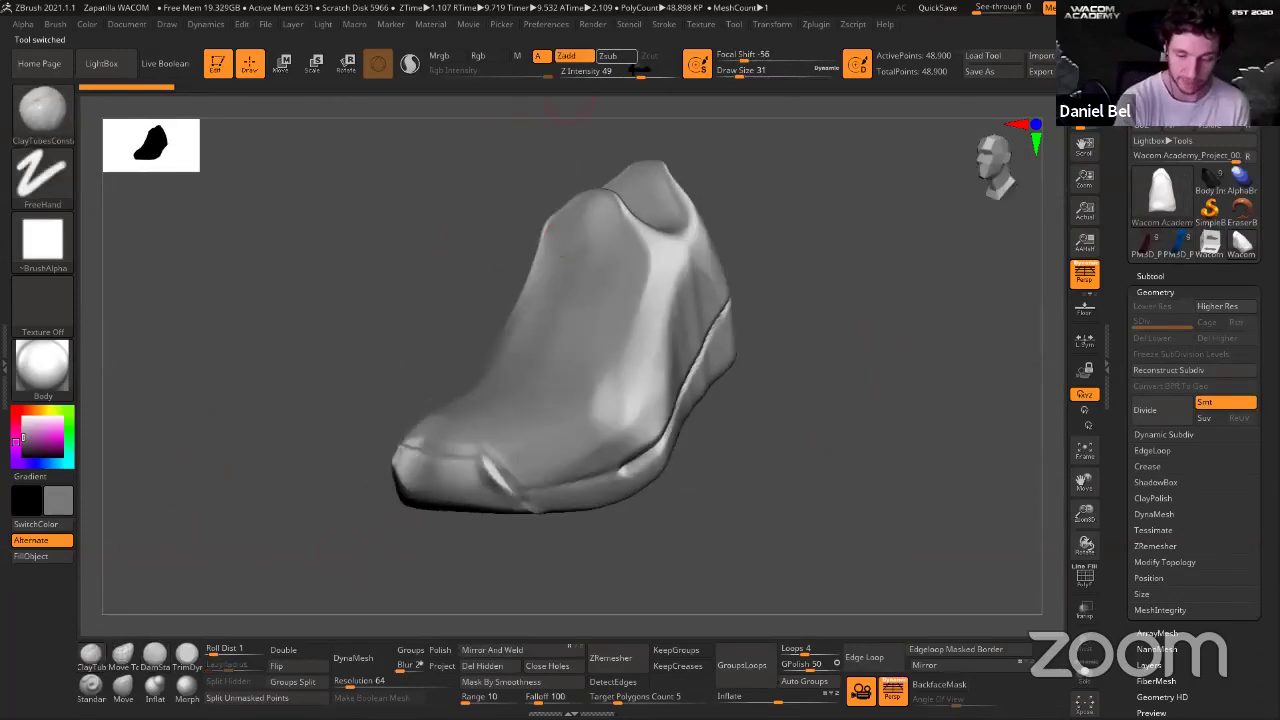
{"action": "left_click_drag", "start_coordinate": [612, 72], "coordinate": [594, 72]}
{"action": "left_click_drag", "start_coordinate": [865, 334], "coordinate": [870, 408]}
{"action": "left_click_drag", "start_coordinate": [624, 73], "coordinate": [608, 73]}
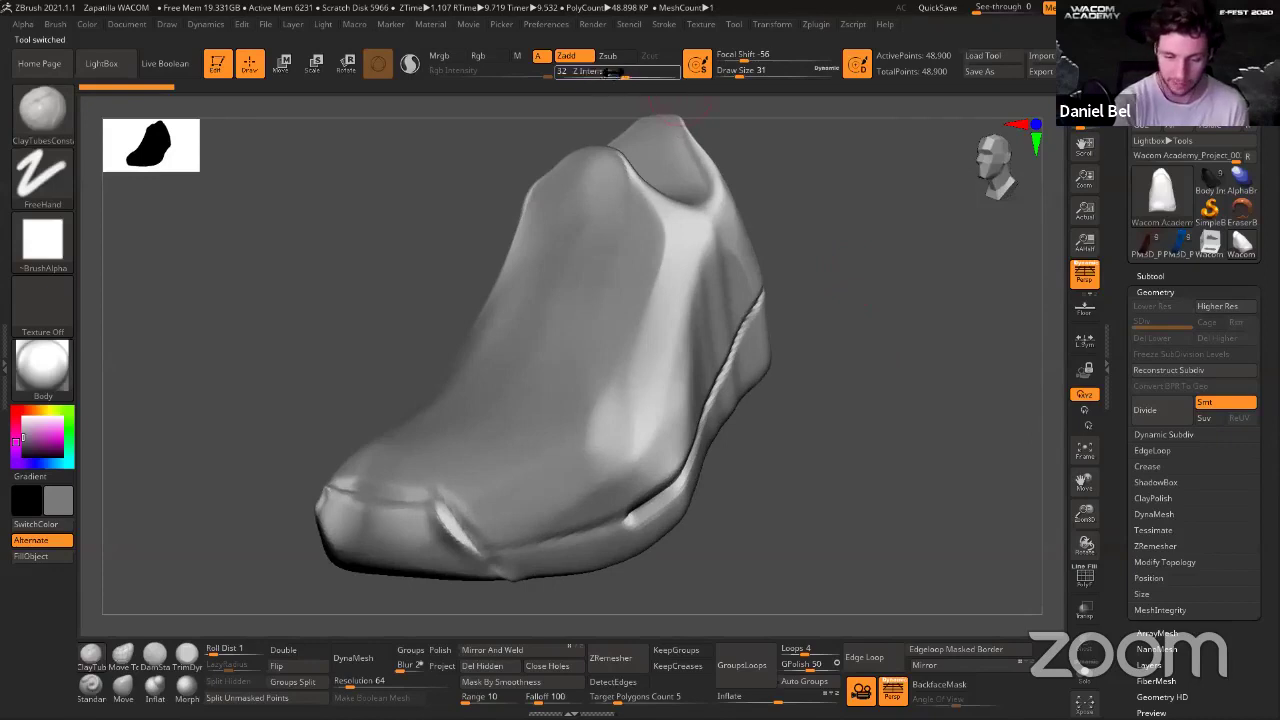
{"action": "key", "text": "s"}
{"action": "left_click_drag", "start_coordinate": [848, 277], "coordinate": [856, 278]}
{"action": "left_click_drag", "start_coordinate": [746, 72], "coordinate": [748, 72]}
{"action": "left_click_drag", "start_coordinate": [663, 252], "coordinate": [634, 262]}
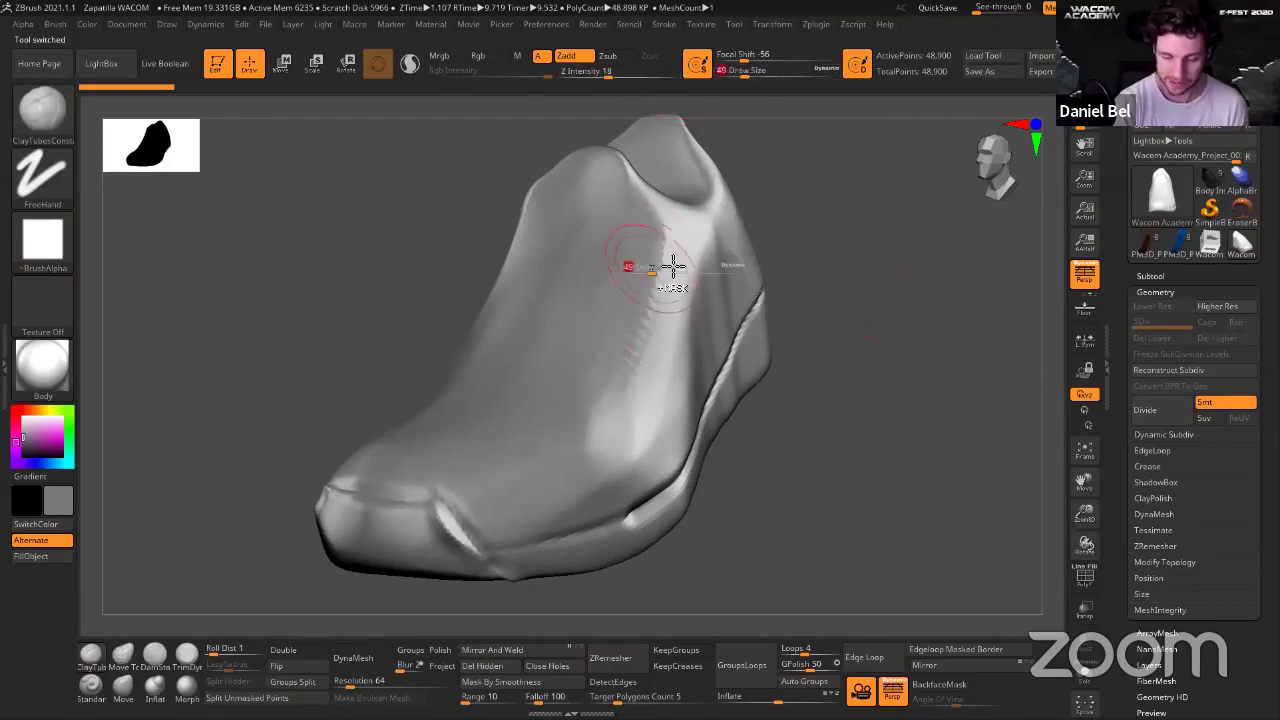
{"action": "key", "text": "ctrl+z"}
{"action": "left_click_drag", "start_coordinate": [213, 651], "coordinate": [224, 650]}
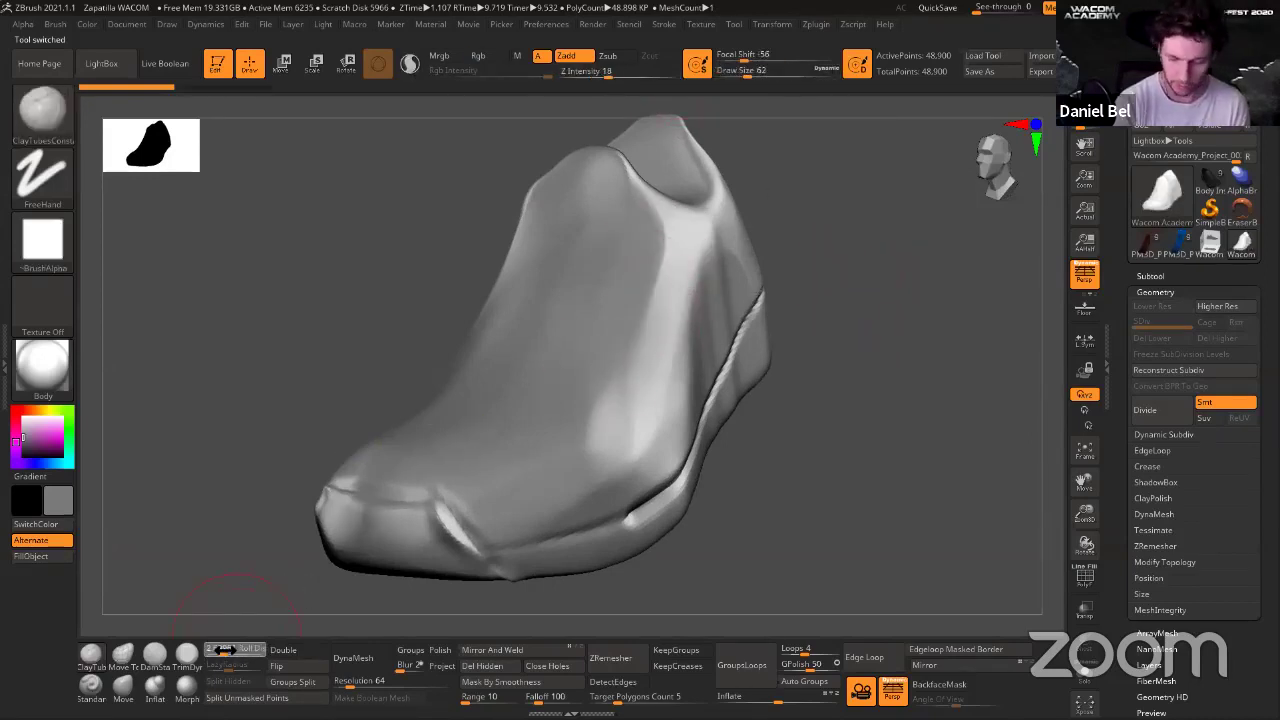
Build up volume along the outer side of the upper, from the collar toward the toe, with clay strokes at Draw Size 83.
{"action": "left_click_drag", "start_coordinate": [670, 258], "coordinate": [563, 468]}
{"action": "mouse_move", "coordinate": [694, 222]}
{"action": "left_mouse_down"}
{"action": "mouse_move", "coordinate": [623, 423]}
{"action": "mouse_move", "coordinate": [586, 462]}
{"action": "left_mouse_up"}
{"action": "left_click_drag", "start_coordinate": [698, 245], "coordinate": [662, 370]}
{"action": "left_click_drag", "start_coordinate": [780, 304], "coordinate": [852, 298]}
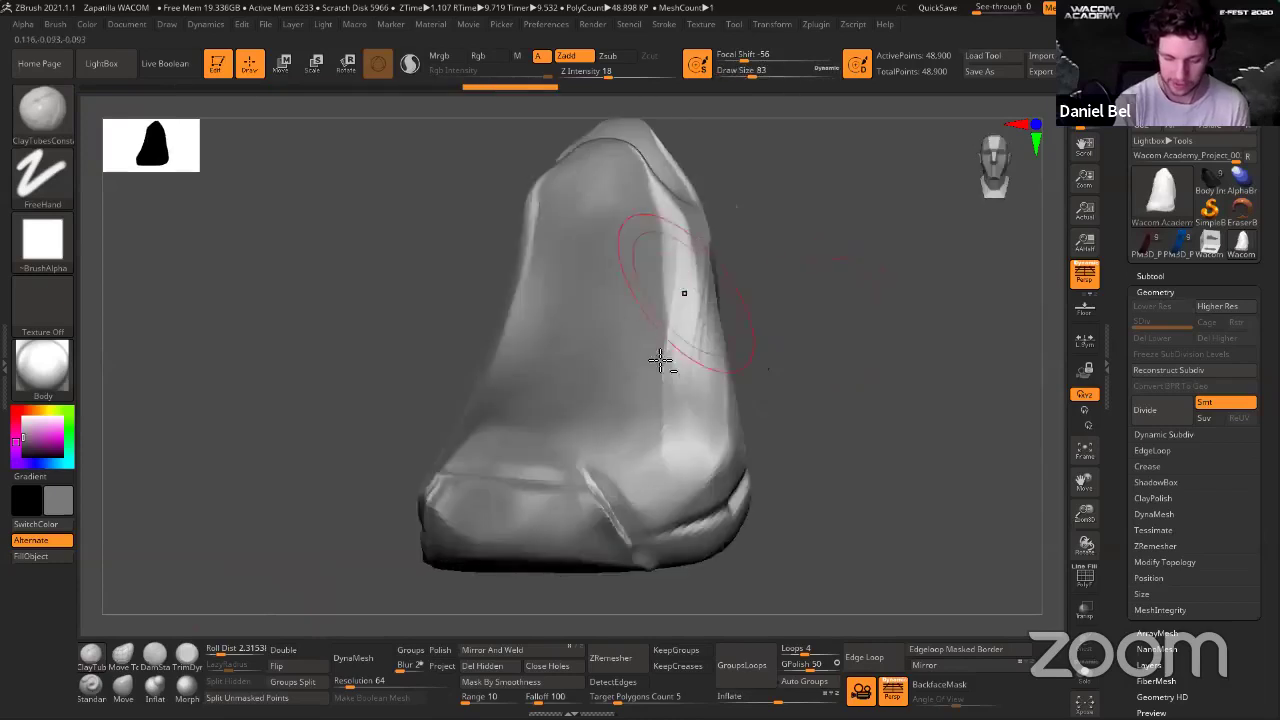
{"action": "left_click_drag", "start_coordinate": [823, 366], "coordinate": [651, 371]}
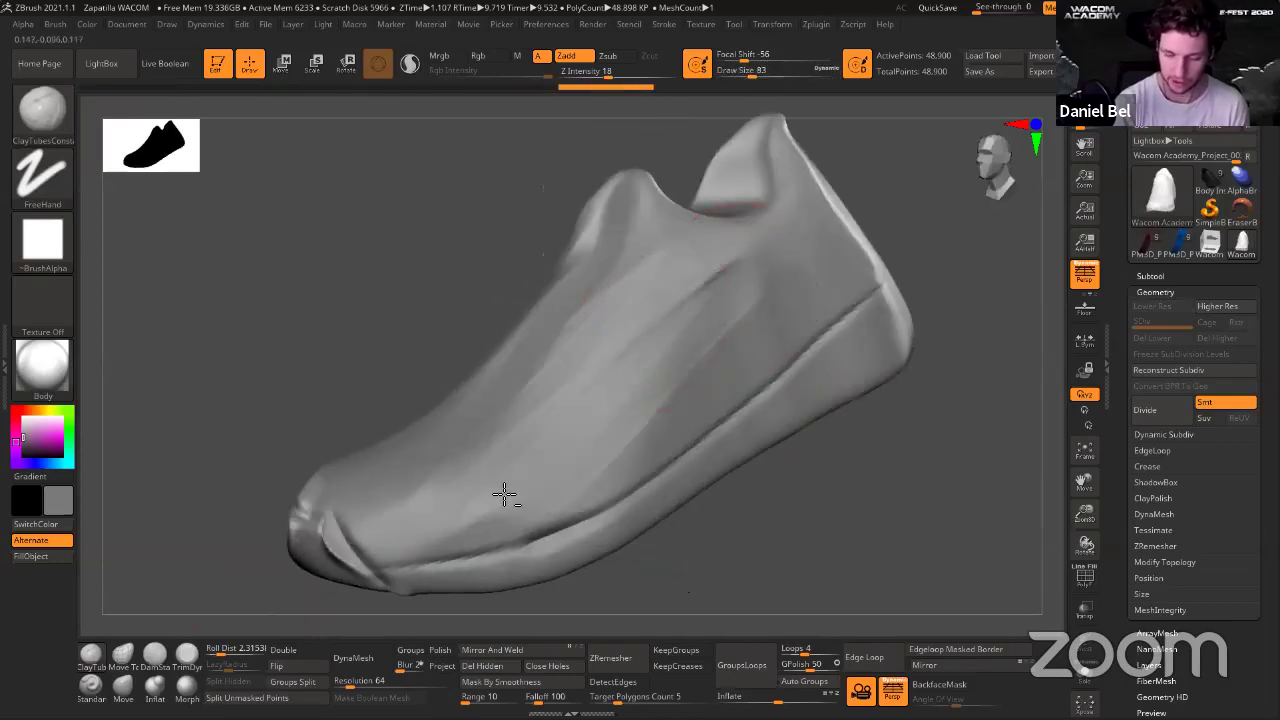
{"action": "right_click_drag", "start_coordinate": [740, 318], "coordinate": [906, 291]}
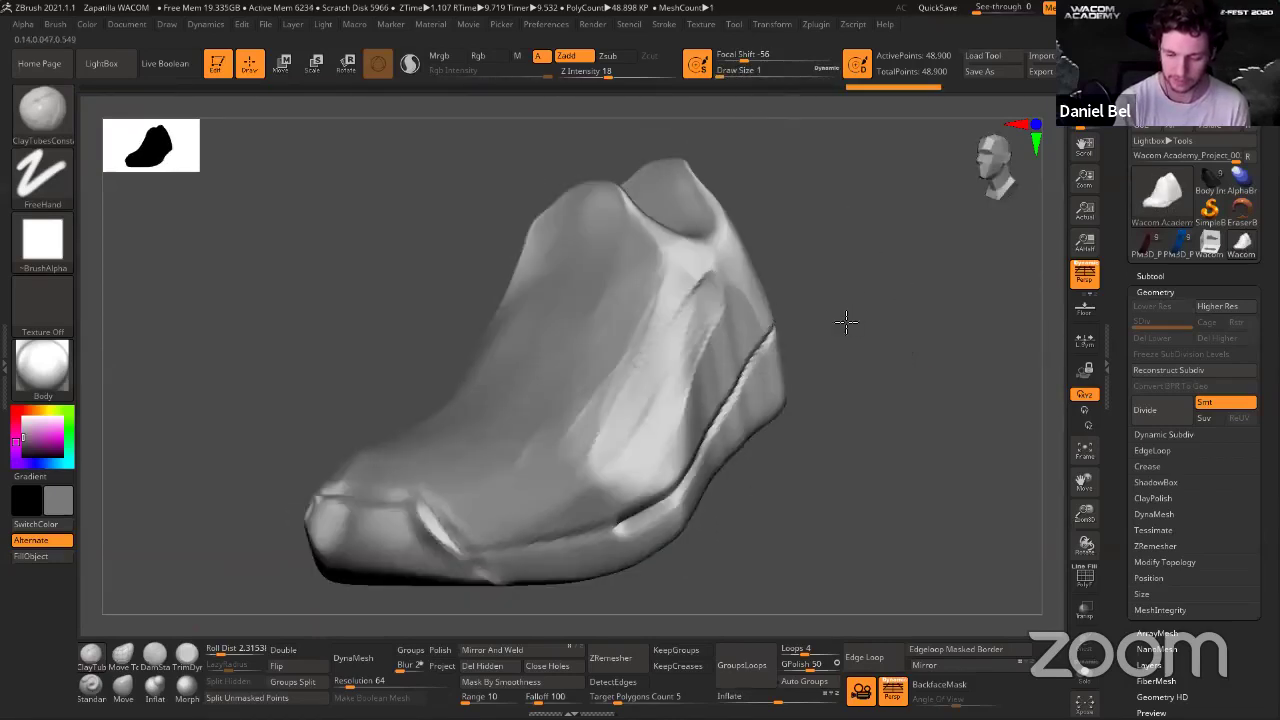
Layer clay strokes at Draw Size 90 across both sides of the upper, between the collar, heel and sole line.
{"action": "right_click_drag", "start_coordinate": [846, 320], "coordinate": [716, 306]}
{"action": "key", "text": "s"}
{"action": "mouse_move", "coordinate": [714, 306]}
{"action": "left_mouse_down"}
{"action": "mouse_move", "coordinate": [740, 309]}
{"action": "mouse_move", "coordinate": [727, 308]}
{"action": "mouse_move", "coordinate": [786, 263]}
{"action": "left_mouse_up"}
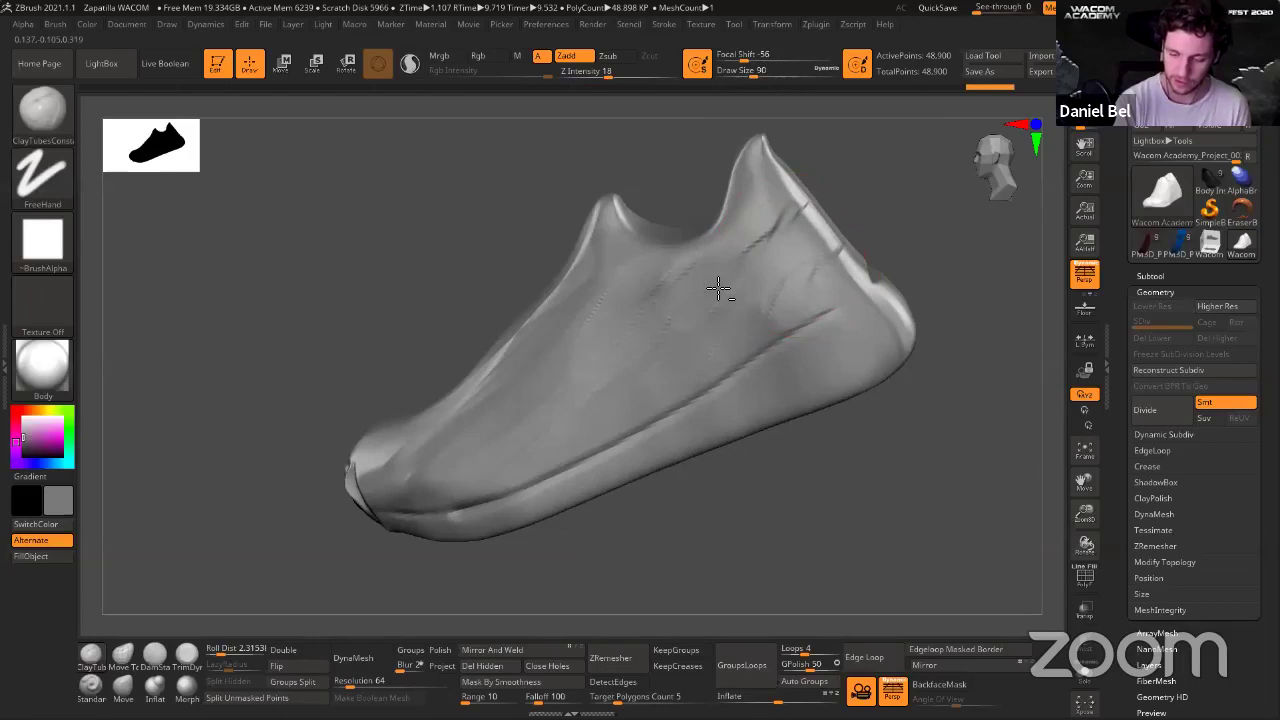
{"action": "mouse_move", "coordinate": [718, 288]}
{"action": "left_mouse_down"}
{"action": "mouse_move", "coordinate": [845, 503]}
{"action": "mouse_move", "coordinate": [839, 453]}
{"action": "left_mouse_up"}
{"action": "left_click_drag", "start_coordinate": [780, 291], "coordinate": [663, 337]}
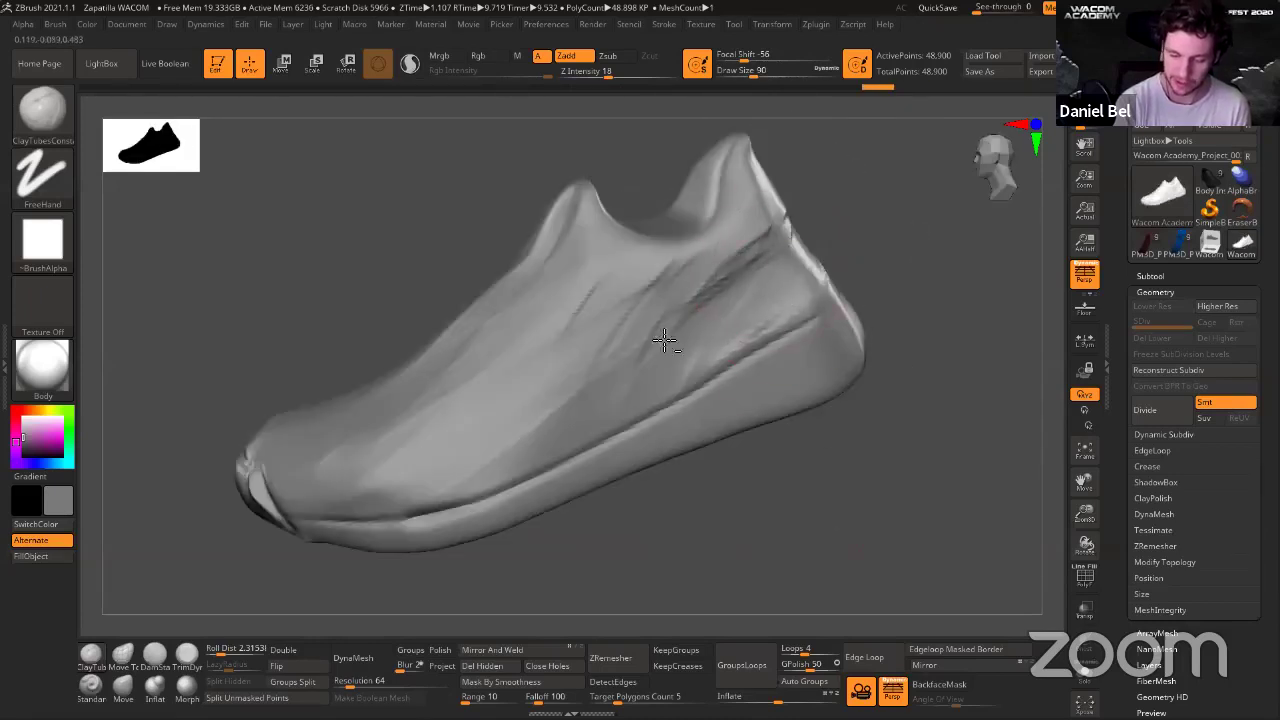
{"action": "left_click_drag", "start_coordinate": [740, 258], "coordinate": [617, 332]}
{"action": "right_click_drag", "start_coordinate": [406, 354], "coordinate": [559, 393]}
{"action": "left_click_drag", "start_coordinate": [724, 376], "coordinate": [503, 449]}
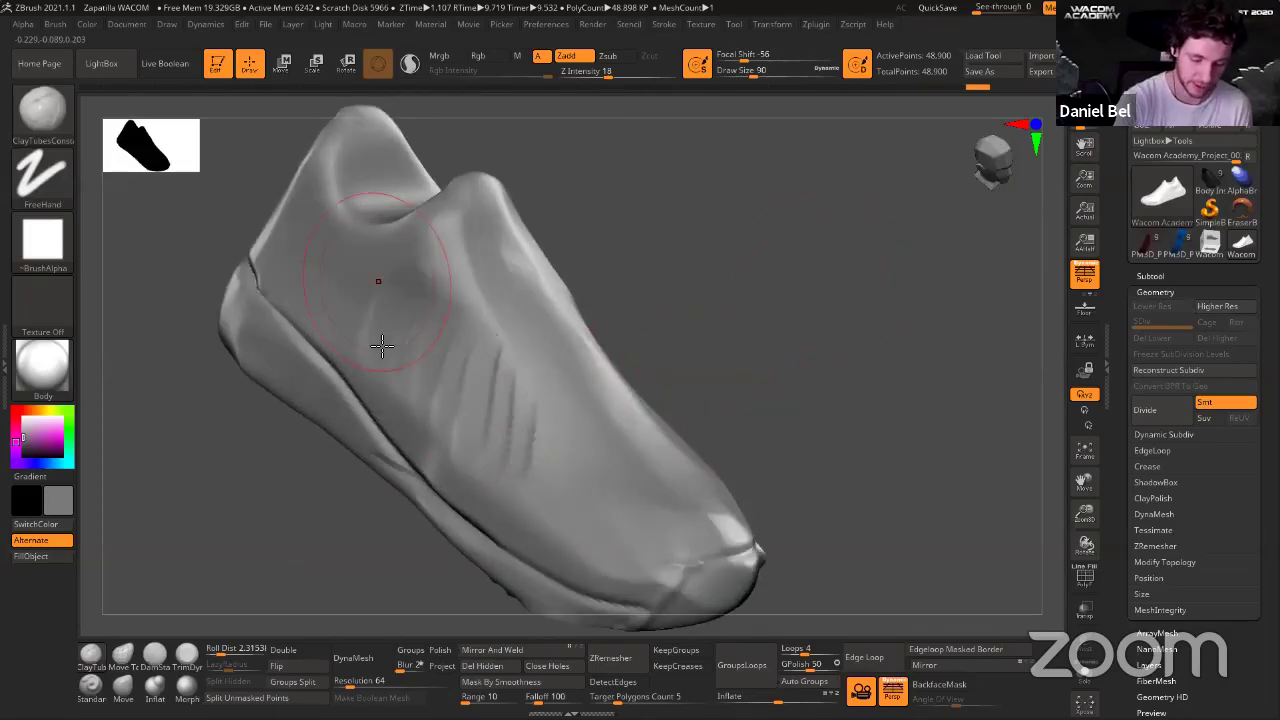
Add clay strokes at Draw Size 56 around the back of the heel and the rear side of the upper.
{"action": "left_click_drag", "start_coordinate": [718, 224], "coordinate": [693, 234], "text": "shift"}
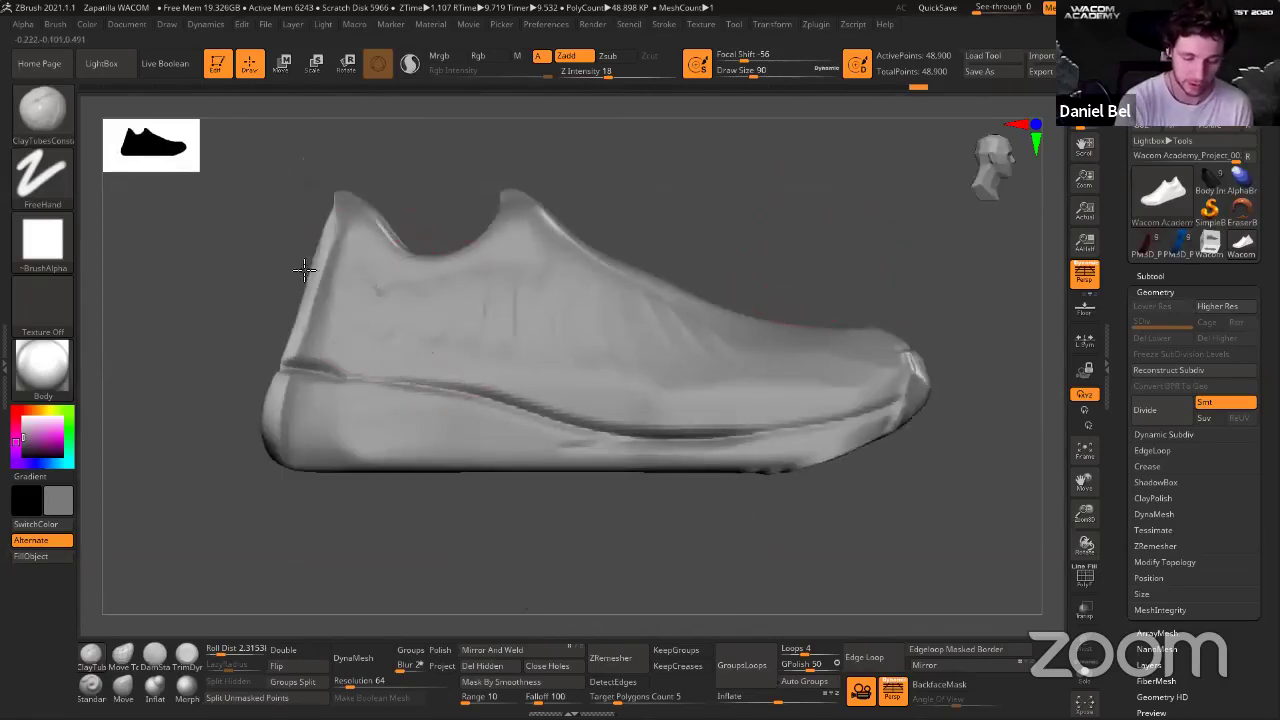
{"action": "mouse_move", "coordinate": [263, 256]}
{"action": "left_mouse_down"}
{"action": "mouse_move", "coordinate": [362, 285]}
{"action": "mouse_move", "coordinate": [277, 265]}
{"action": "mouse_move", "coordinate": [326, 292]}
{"action": "mouse_move", "coordinate": [290, 278]}
{"action": "left_mouse_up"}
{"action": "left_click_drag", "start_coordinate": [225, 250], "coordinate": [442, 216]}
{"action": "left_click_drag", "start_coordinate": [297, 274], "coordinate": [271, 266]}
{"action": "left_click_drag", "start_coordinate": [606, 218], "coordinate": [760, 240]}
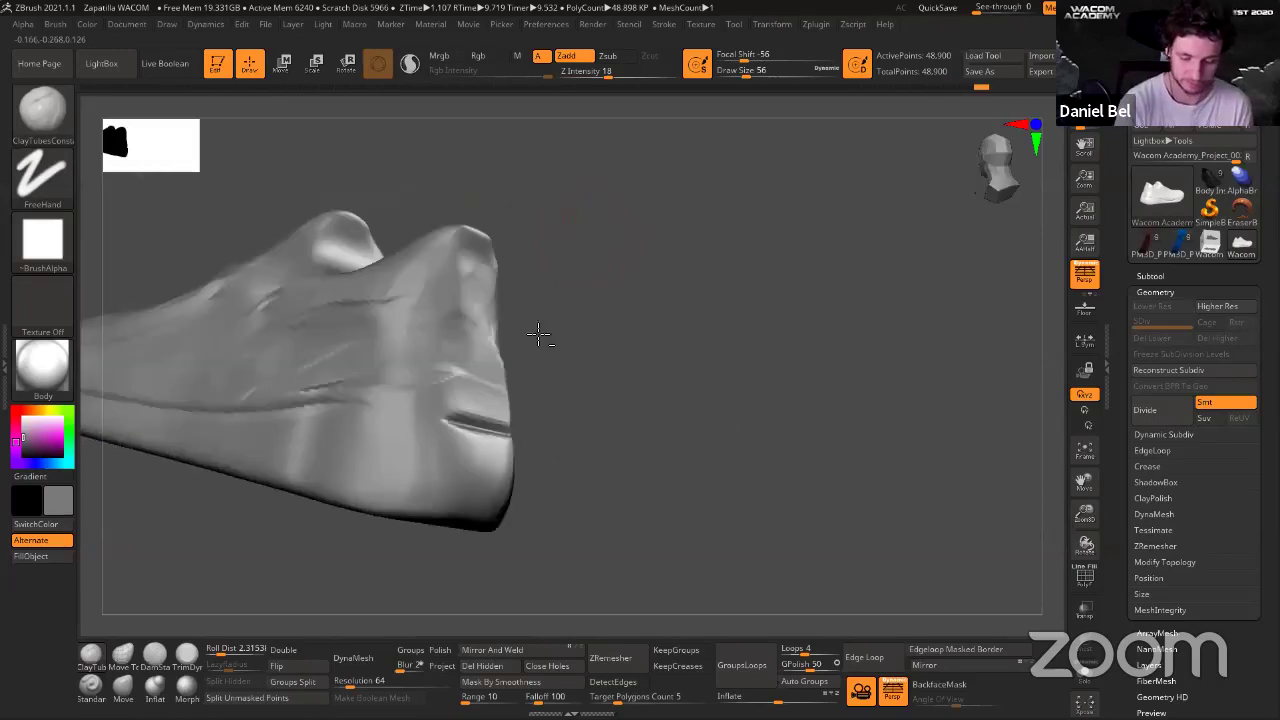
{"action": "left_click_drag", "start_coordinate": [538, 336], "coordinate": [474, 322]}
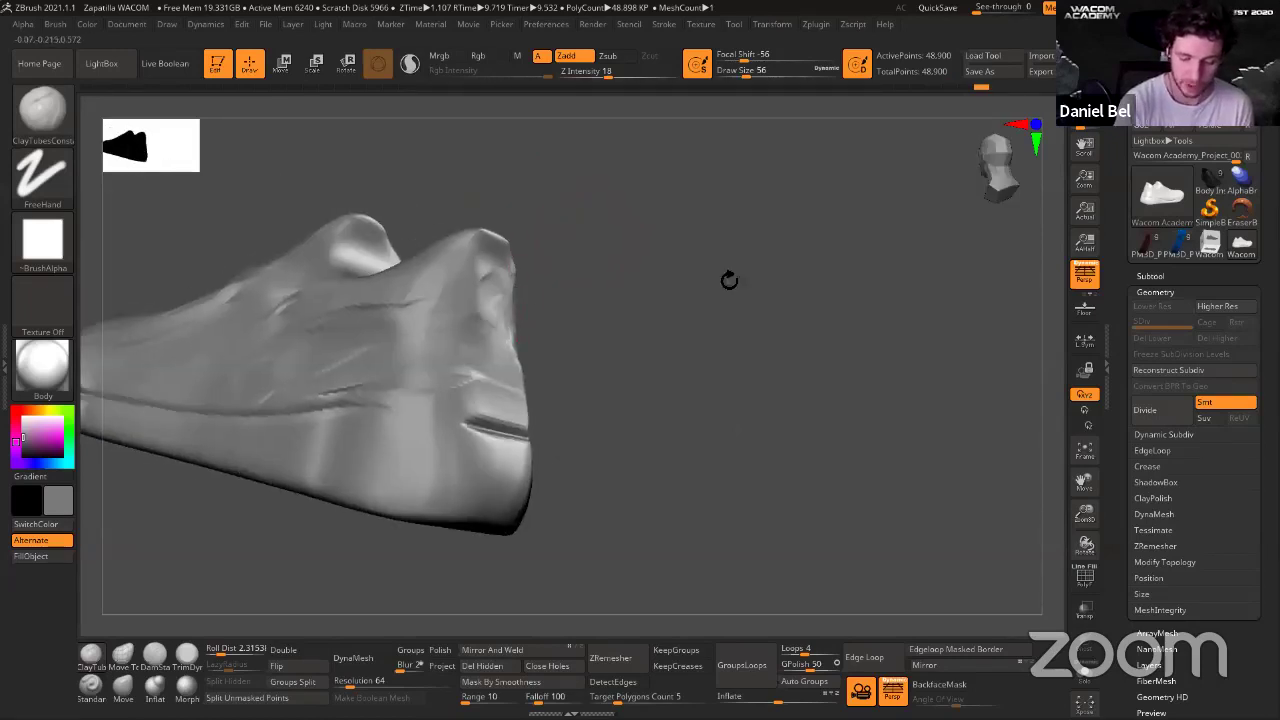
{"action": "left_click_drag", "start_coordinate": [729, 280], "coordinate": [629, 289]}
{"action": "left_click_drag", "start_coordinate": [724, 319], "coordinate": [617, 349]}
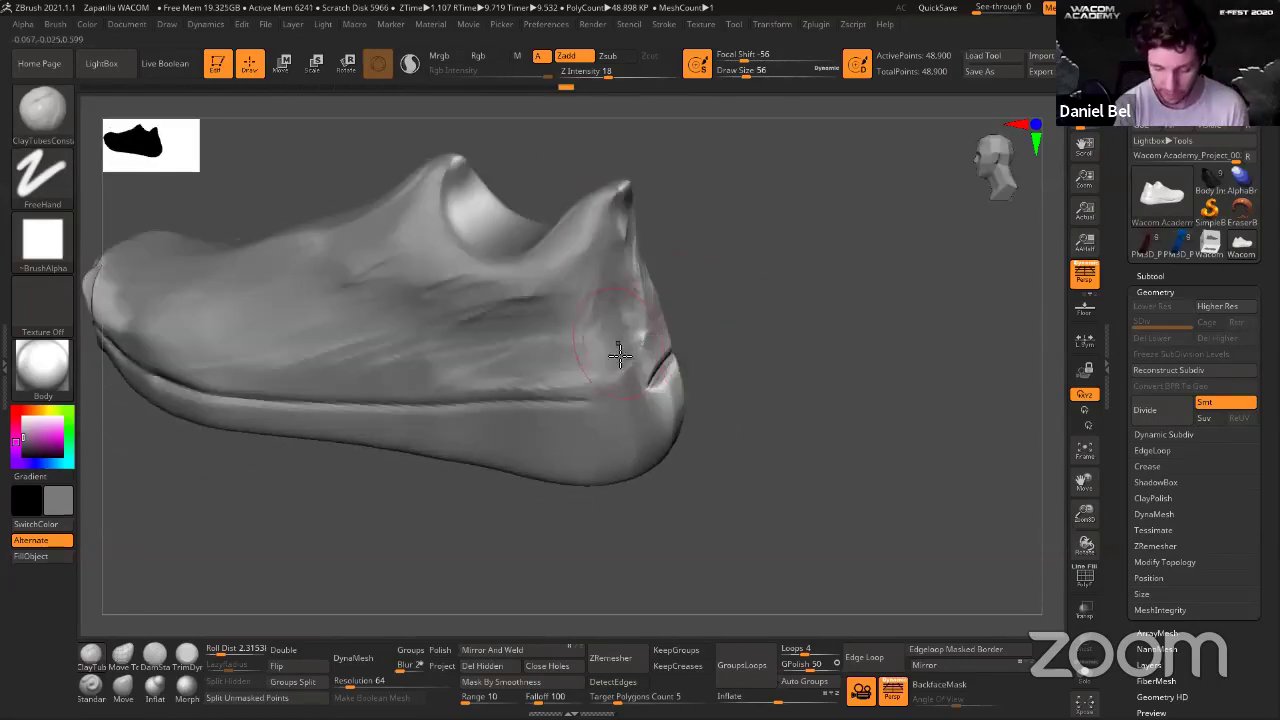
{"action": "mouse_move", "coordinate": [697, 334]}
{"action": "left_mouse_down"}
{"action": "mouse_move", "coordinate": [663, 306]}
{"action": "mouse_move", "coordinate": [648, 364]}
{"action": "mouse_move", "coordinate": [666, 337]}
{"action": "mouse_move", "coordinate": [569, 351]}
{"action": "left_mouse_up"}
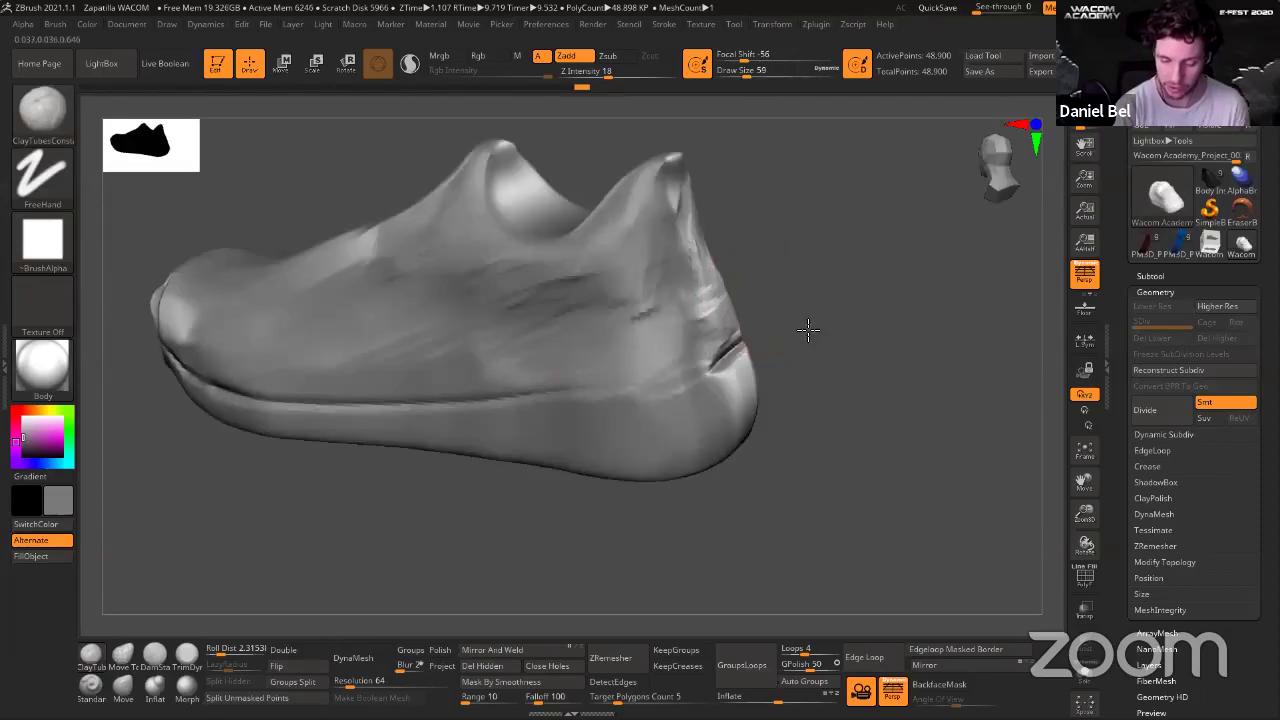
Bulk out the heel counter above the sole from both sides with clay strokes at Draw Size 59.
{"action": "mouse_move", "coordinate": [809, 329]}
{"action": "left_mouse_down"}
{"action": "mouse_move", "coordinate": [666, 326]}
{"action": "mouse_move", "coordinate": [634, 289]}
{"action": "mouse_move", "coordinate": [654, 286]}
{"action": "mouse_move", "coordinate": [641, 347]}
{"action": "mouse_move", "coordinate": [646, 316]}
{"action": "mouse_move", "coordinate": [787, 313]}
{"action": "mouse_move", "coordinate": [786, 282]}
{"action": "left_mouse_up"}
{"action": "mouse_move", "coordinate": [851, 294]}
{"action": "left_mouse_down"}
{"action": "mouse_move", "coordinate": [574, 483]}
{"action": "mouse_move", "coordinate": [570, 440]}
{"action": "left_mouse_up"}
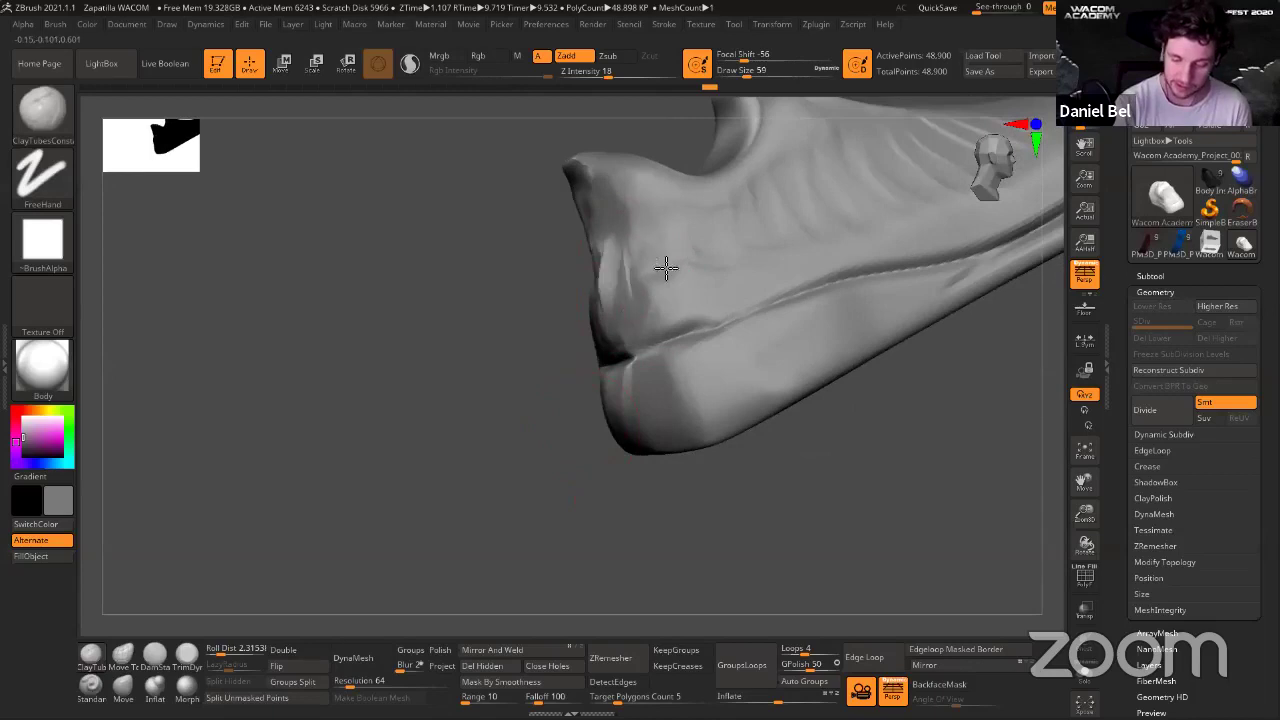
{"action": "mouse_move", "coordinate": [731, 437]}
{"action": "left_mouse_down"}
{"action": "mouse_move", "coordinate": [809, 523]}
{"action": "mouse_move", "coordinate": [457, 340]}
{"action": "mouse_move", "coordinate": [553, 298]}
{"action": "mouse_move", "coordinate": [528, 320]}
{"action": "left_mouse_up"}
{"action": "left_click_drag", "start_coordinate": [586, 266], "coordinate": [608, 338]}
{"action": "left_click_drag", "start_coordinate": [648, 268], "coordinate": [622, 345]}
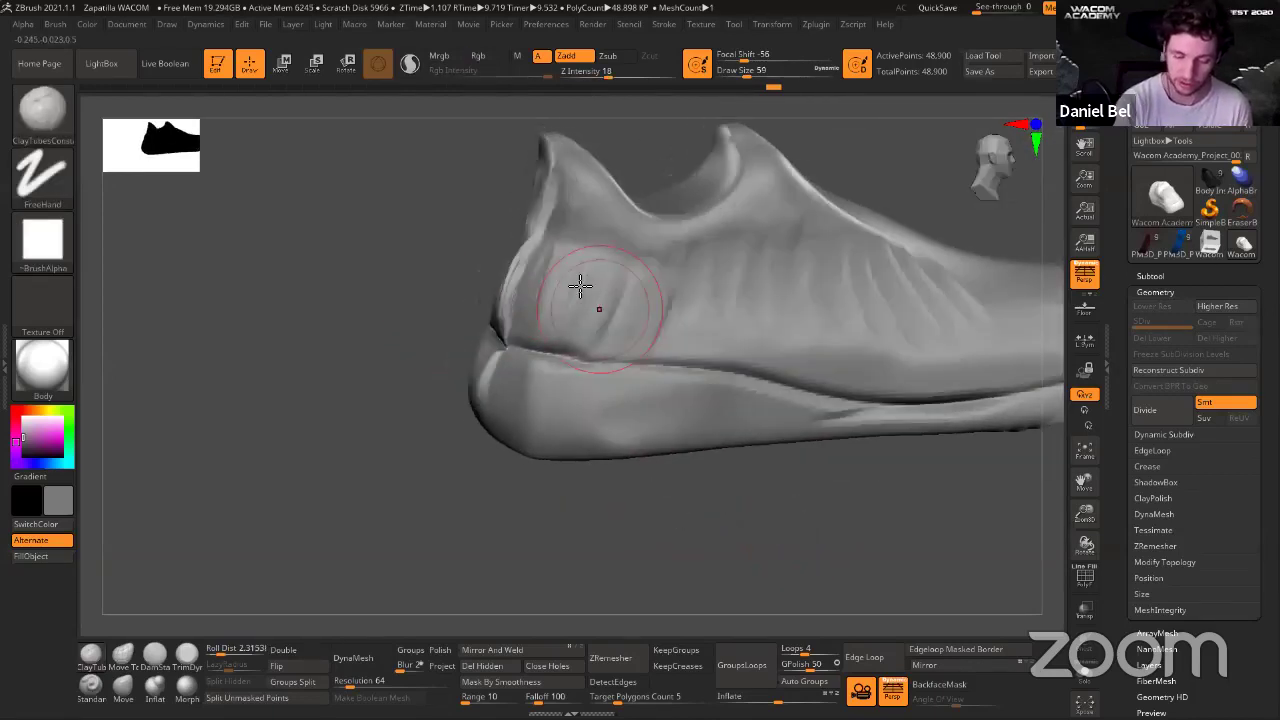
{"action": "mouse_move", "coordinate": [581, 287]}
{"action": "right_mouse_down"}
{"action": "mouse_move", "coordinate": [709, 334]}
{"action": "mouse_move", "coordinate": [662, 321]}
{"action": "right_mouse_up"}
{"action": "left_click_drag", "start_coordinate": [581, 300], "coordinate": [562, 357]}
{"action": "left_click_drag", "start_coordinate": [504, 302], "coordinate": [502, 350]}
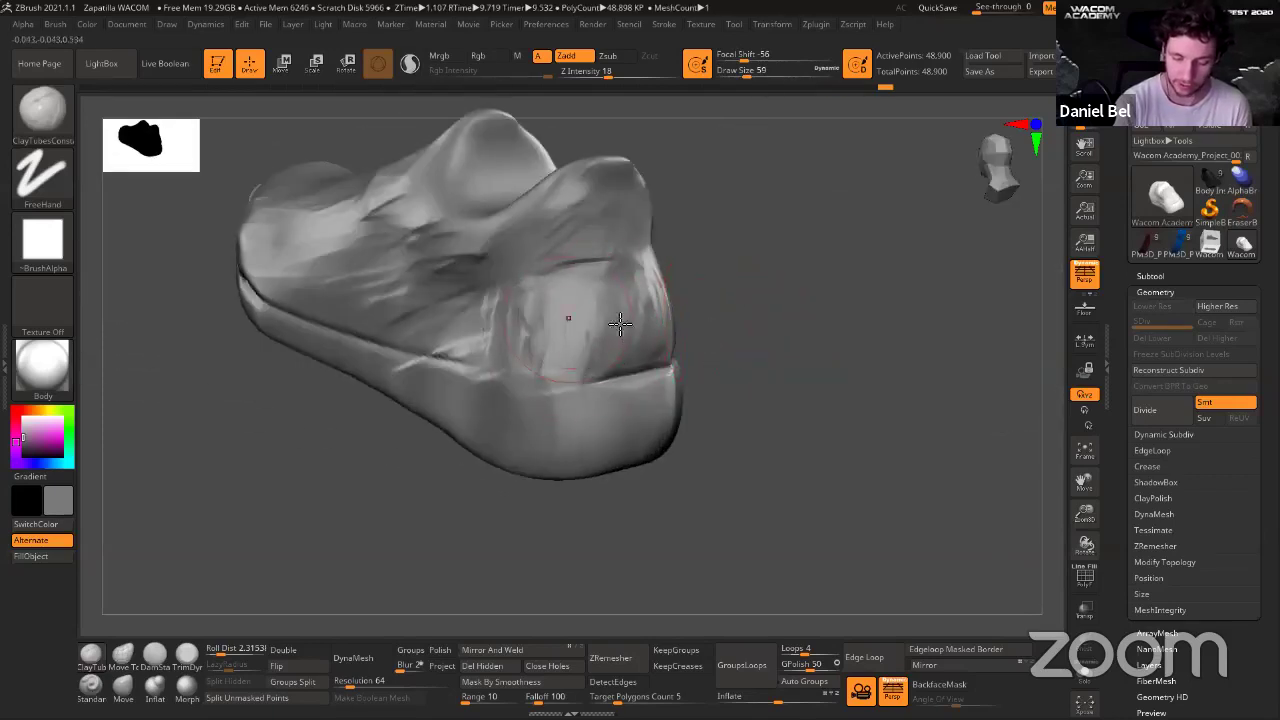
Build clay over the sole's heel and fill in the rear sole line and midfoot side, ending at Draw Size 65.
{"action": "mouse_move", "coordinate": [759, 306]}
{"action": "left_mouse_down"}
{"action": "mouse_move", "coordinate": [834, 354]}
{"action": "mouse_move", "coordinate": [600, 392]}
{"action": "left_mouse_up"}
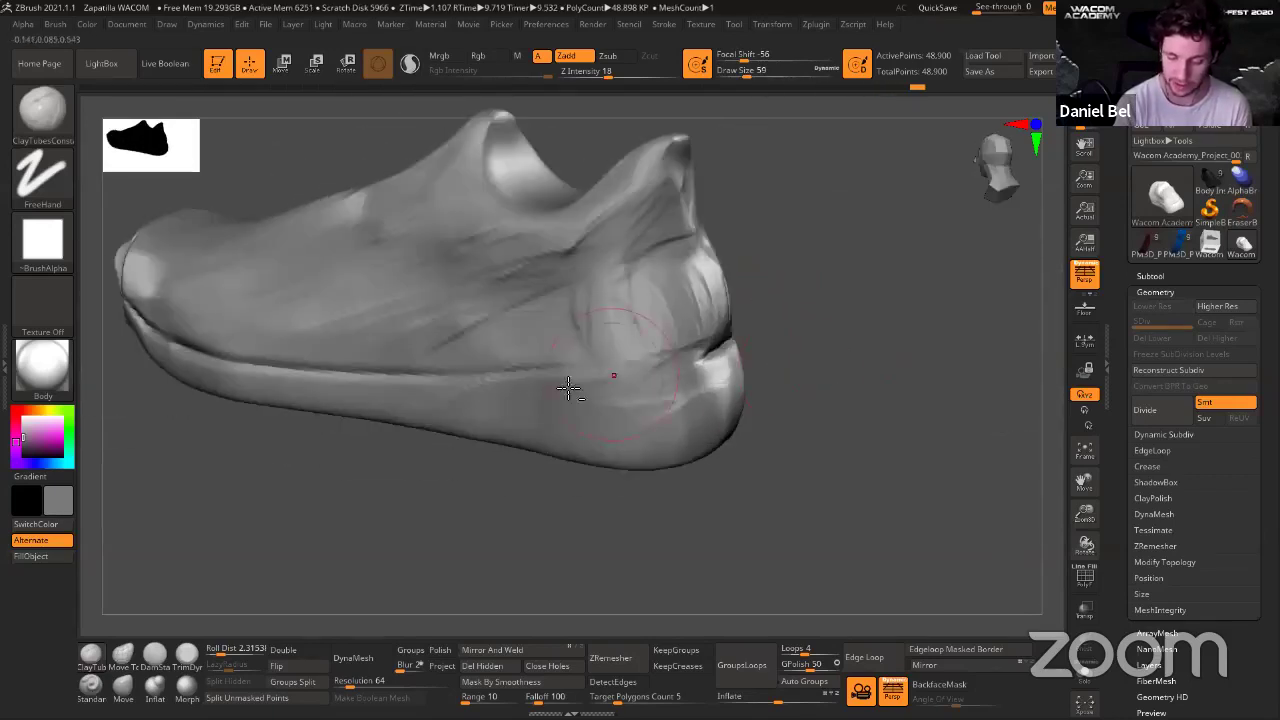
{"action": "left_click_drag", "start_coordinate": [771, 443], "coordinate": [809, 371]}
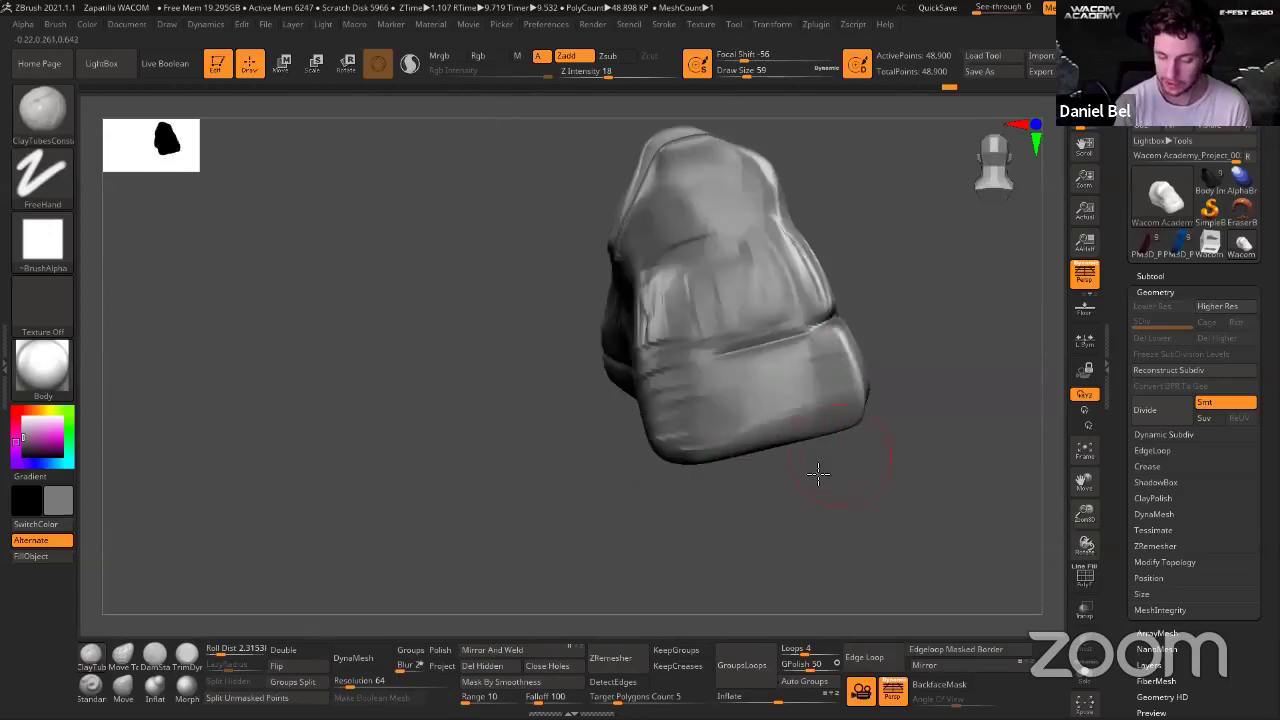
{"action": "mouse_move", "coordinate": [814, 445]}
{"action": "left_mouse_down"}
{"action": "mouse_move", "coordinate": [793, 442]}
{"action": "mouse_move", "coordinate": [765, 402]}
{"action": "left_mouse_up"}
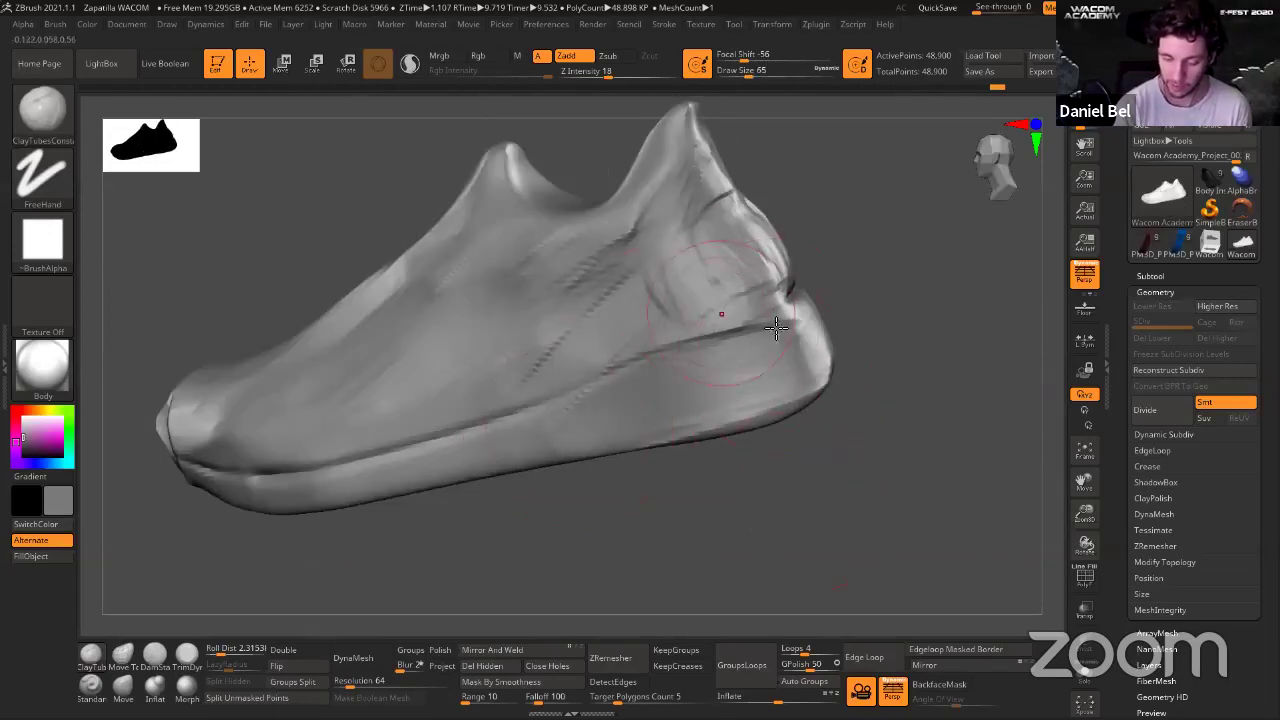
{"action": "key", "text": "ctrl"}
{"action": "key", "text": "ctrl+z"}
{"action": "key", "text": "ctrl+z"}
{"action": "key", "text": "ctrl+z"}
{"action": "key", "text": "ctrl+z"}
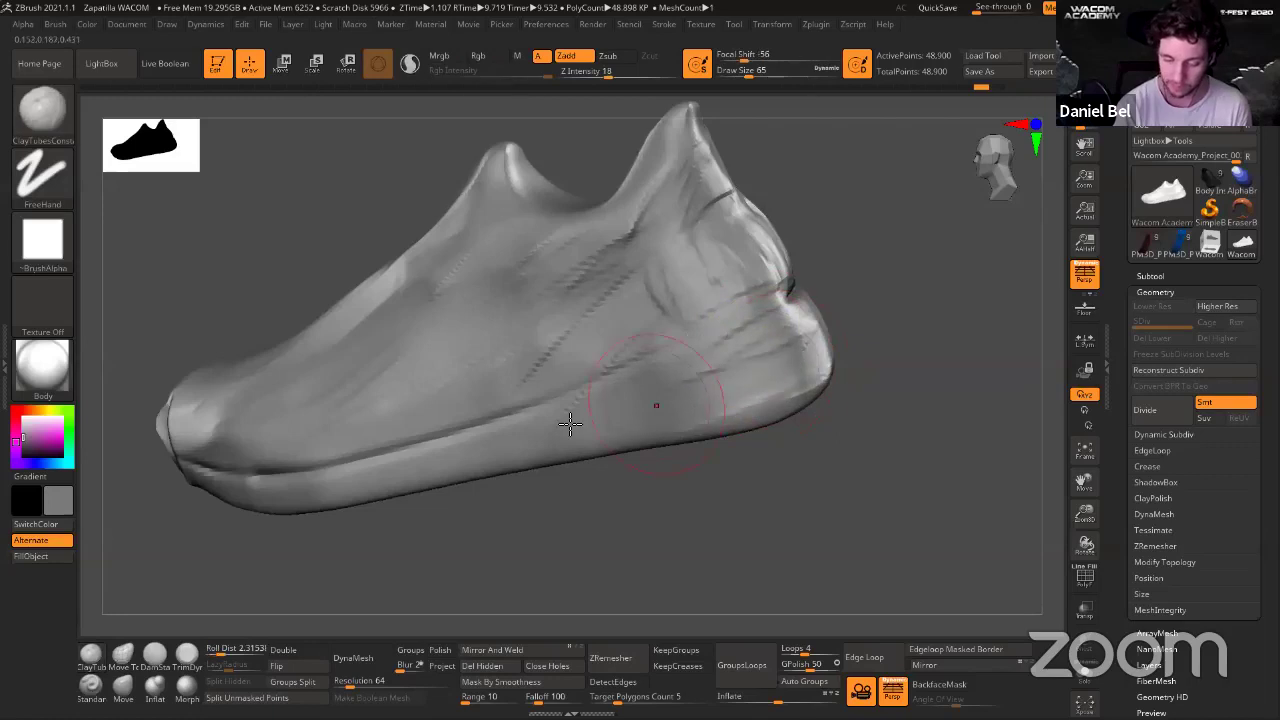
{"action": "key", "text": "ctrl+z"}
{"action": "key", "text": "ctrl+z"}
{"action": "key", "text": "ctrl+z"}
{"action": "key", "text": "ctrl+z"}
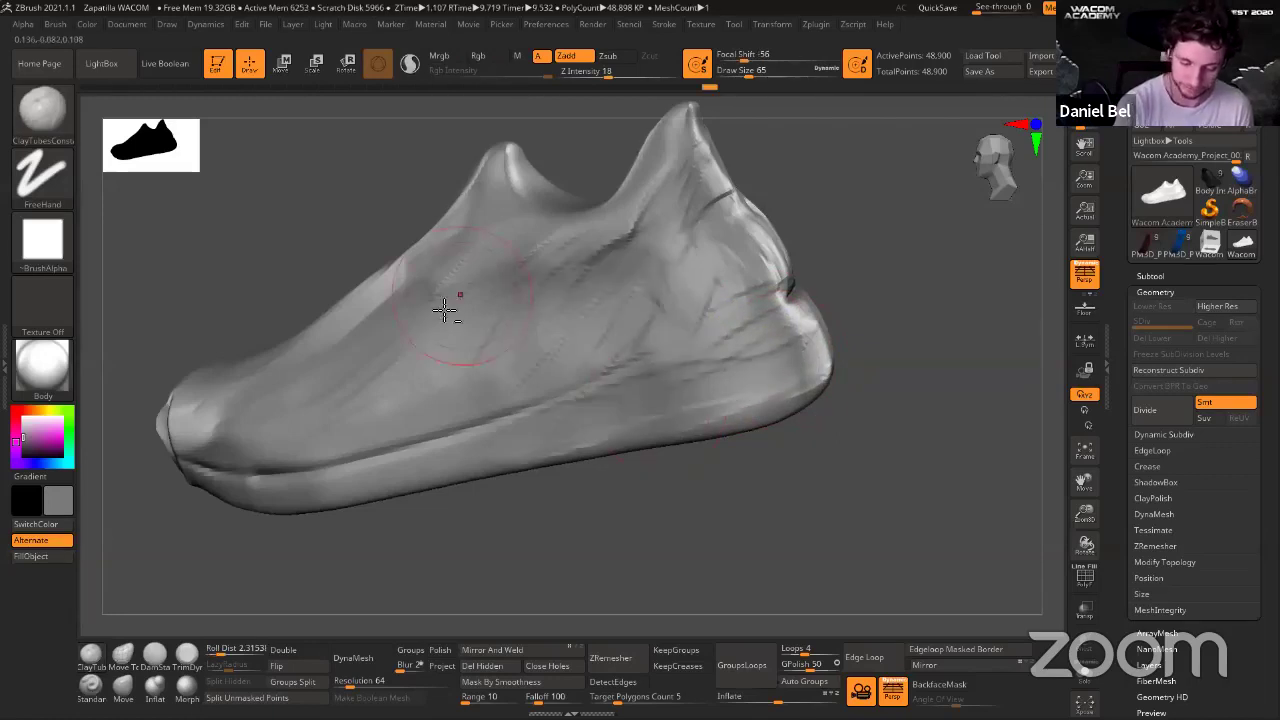
Add clay strokes to the side of the upper, and smooth the rough marks on the heel and side.
{"action": "left_click_drag", "start_coordinate": [315, 245], "coordinate": [611, 291]}
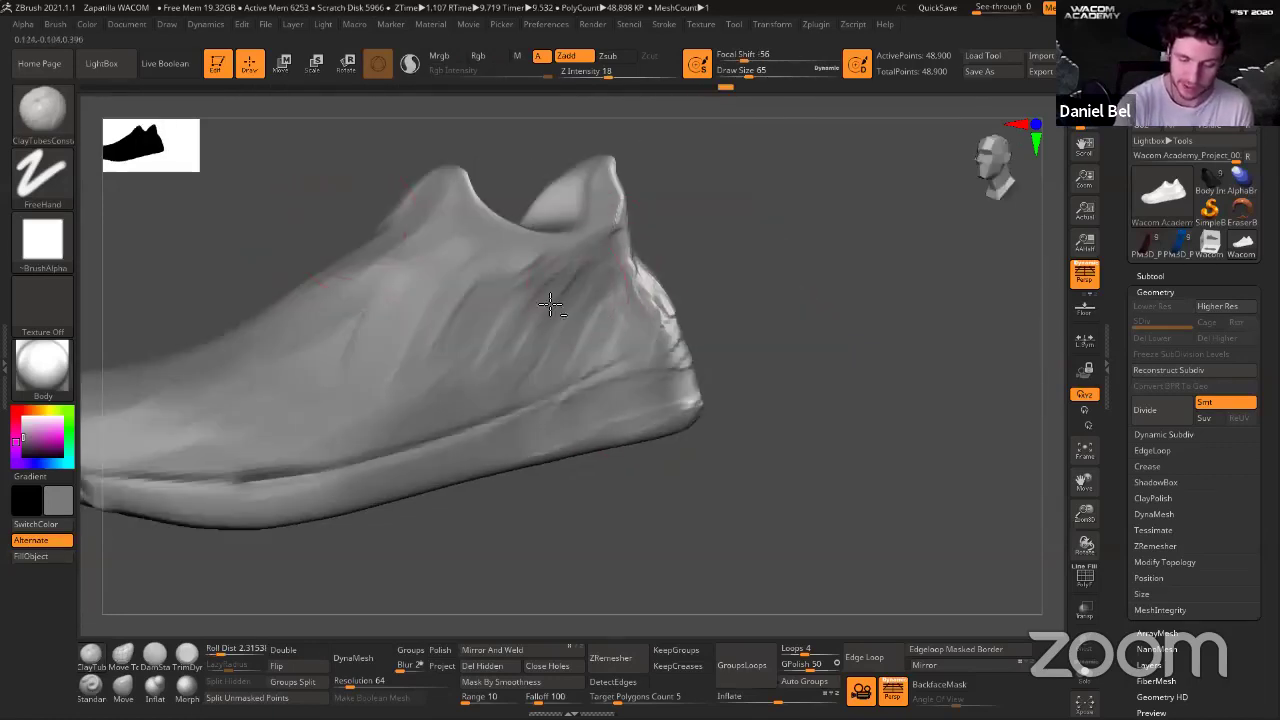
{"action": "right_click_drag", "start_coordinate": [640, 250], "coordinate": [619, 307]}
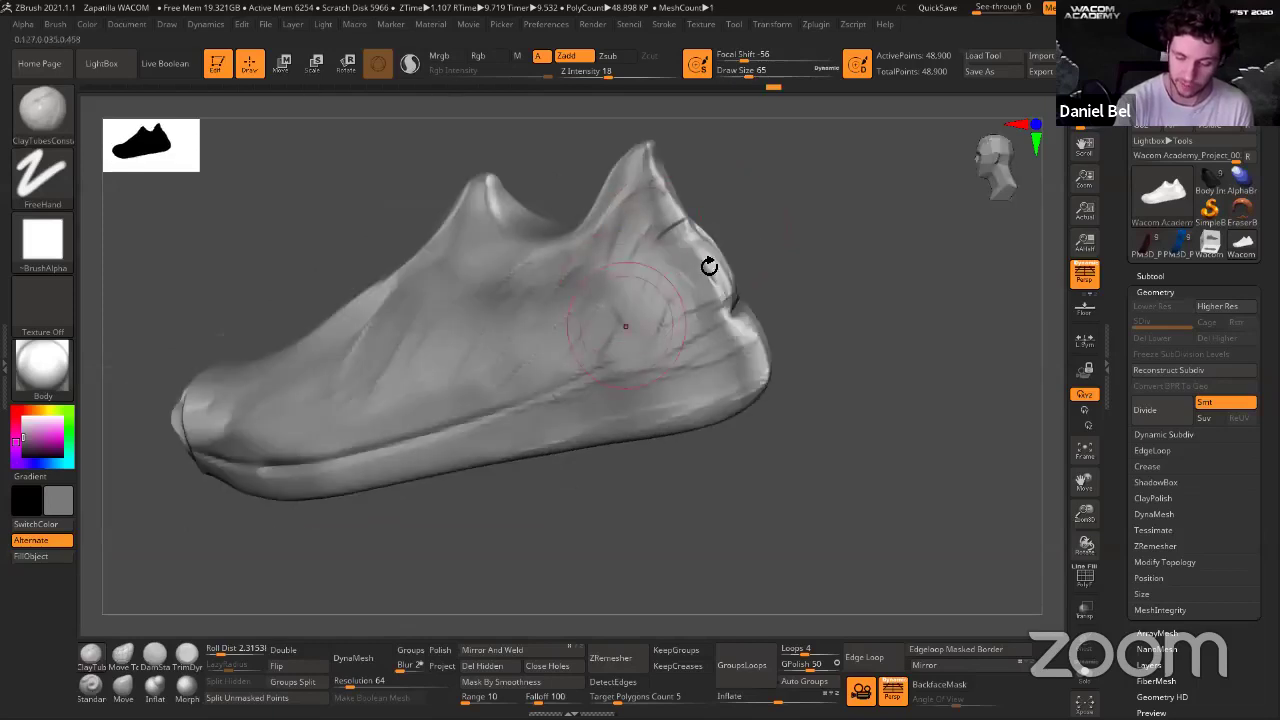
{"action": "left_click_drag", "start_coordinate": [694, 294], "coordinate": [636, 250], "text": "shift"}
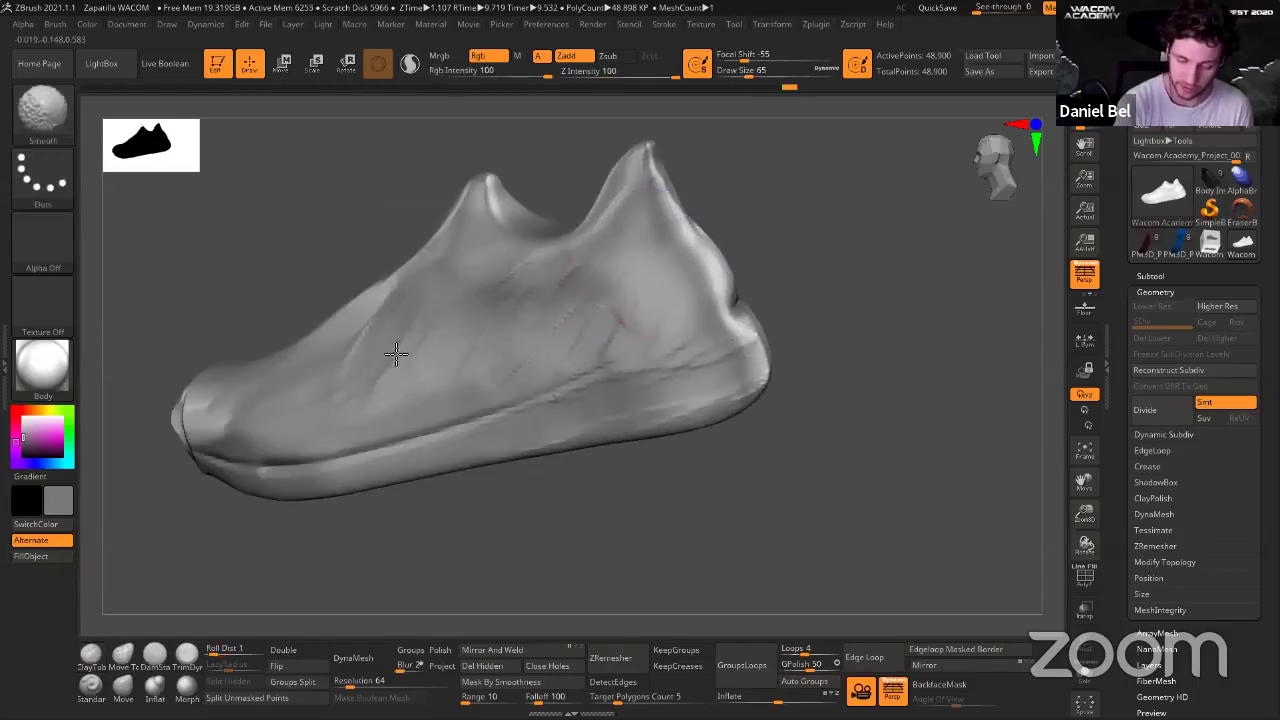
{"action": "right_click_drag", "start_coordinate": [828, 404], "coordinate": [553, 364]}
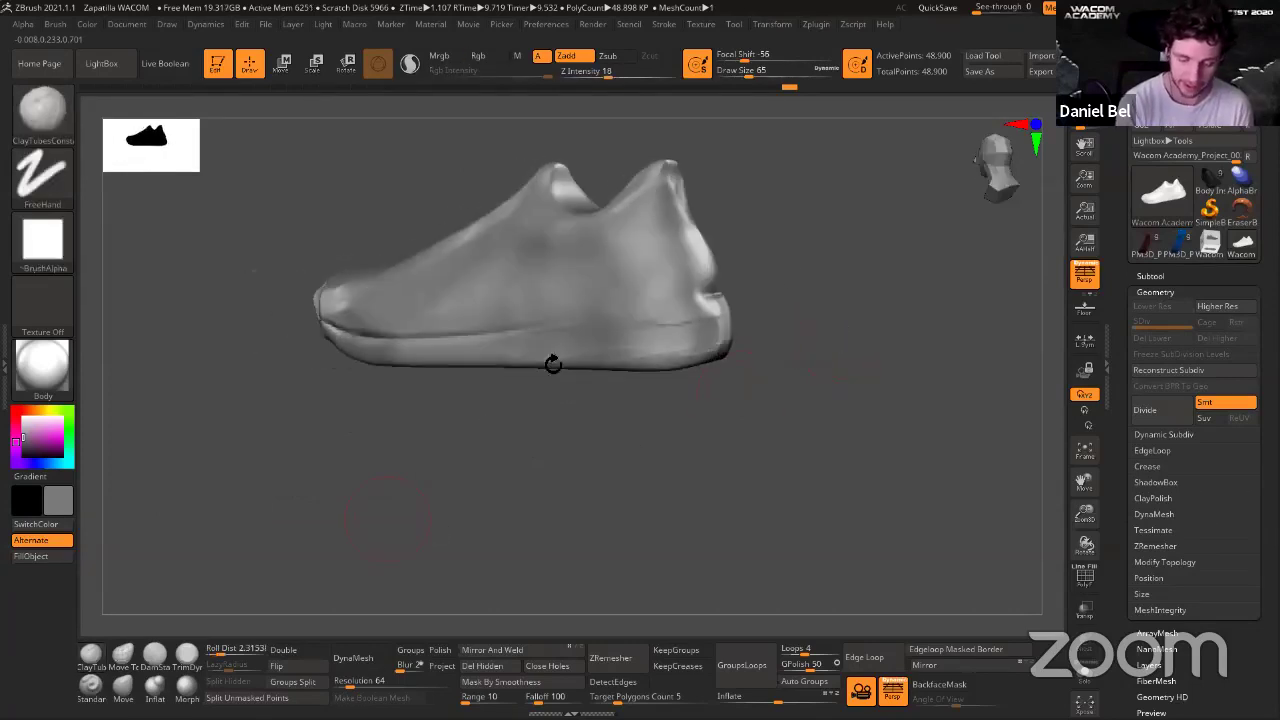
Recut the sole line from the heel along the side to the toe with DamStandard at Draw Size 17, and smooth around it.
{"action": "left_click", "coordinate": [162, 655]}
{"action": "right_click_drag", "start_coordinate": [663, 437], "coordinate": [643, 480], "text": "alt"}
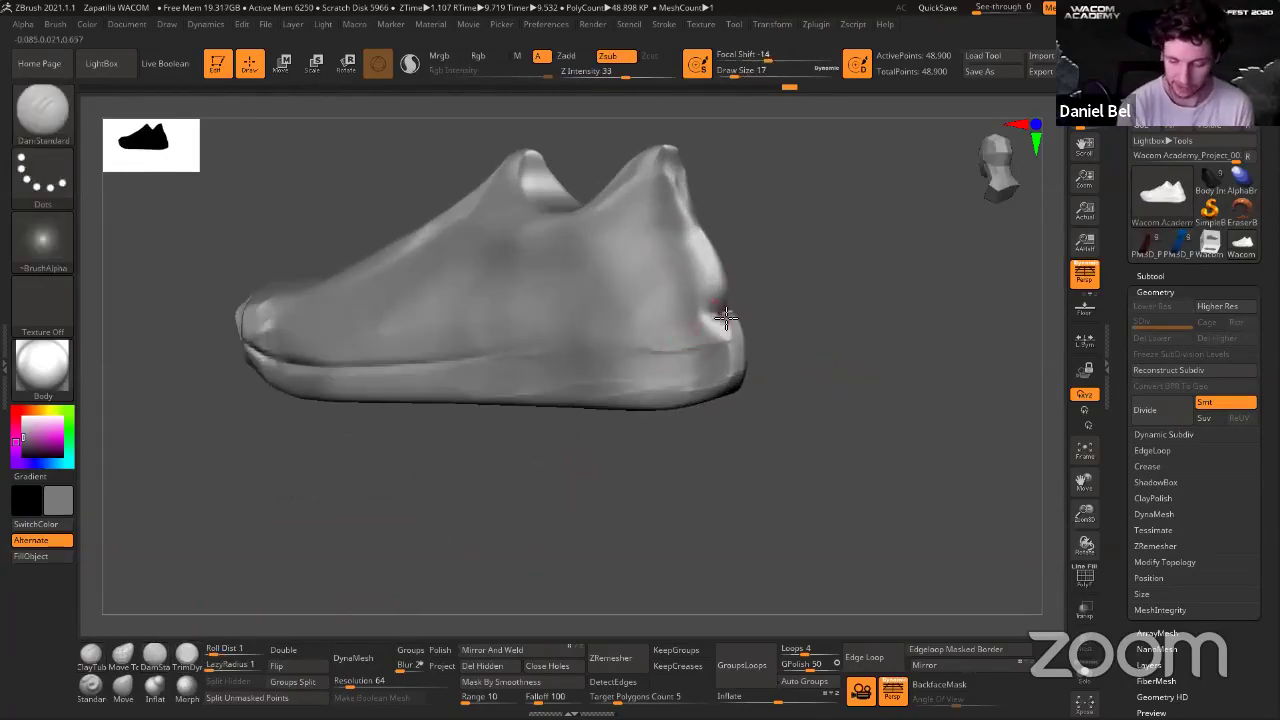
{"action": "left_click_drag", "start_coordinate": [595, 338], "coordinate": [732, 312]}
{"action": "left_click_drag", "start_coordinate": [595, 330], "coordinate": [718, 313]}
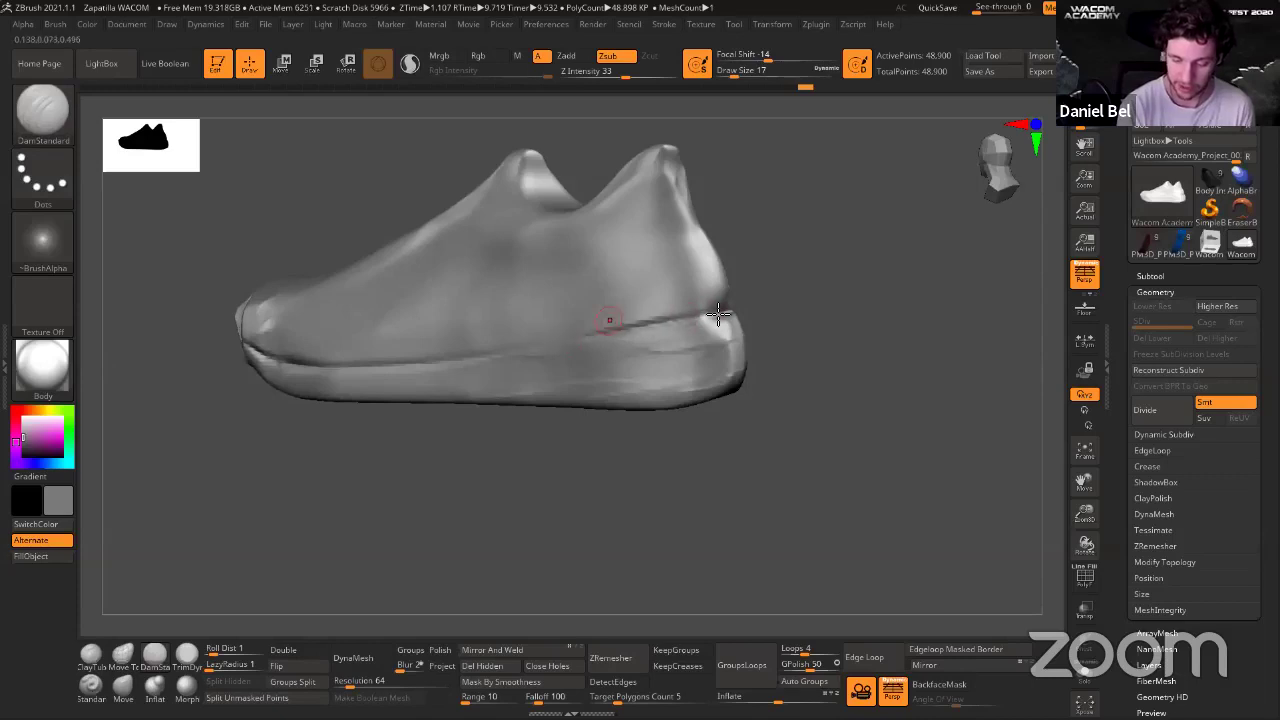
{"action": "left_click_drag", "start_coordinate": [706, 464], "coordinate": [740, 462]}
{"action": "mouse_move", "coordinate": [702, 337]}
{"action": "left_mouse_down"}
{"action": "mouse_move", "coordinate": [517, 346]}
{"action": "mouse_move", "coordinate": [245, 391]}
{"action": "left_mouse_up"}
{"action": "left_click_drag", "start_coordinate": [522, 508], "coordinate": [547, 500]}
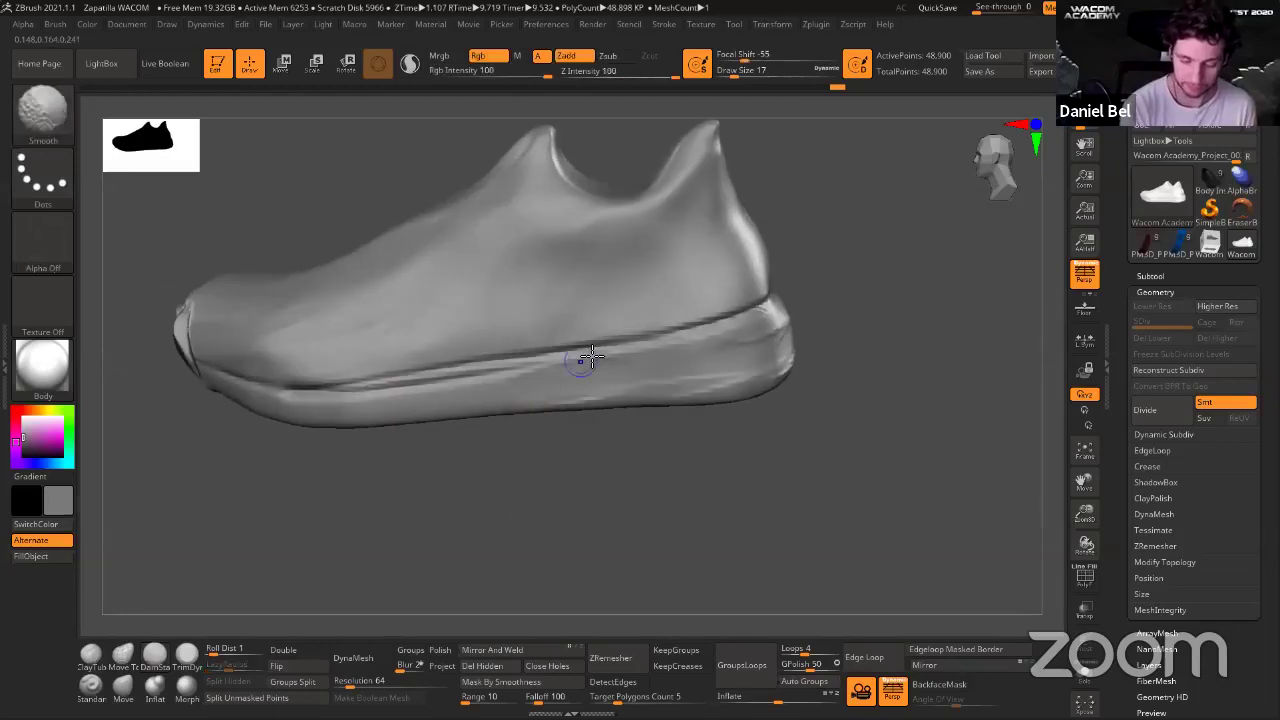
{"action": "mouse_move", "coordinate": [855, 332]}
{"action": "left_mouse_down", "text": "alt"}
{"action": "mouse_move", "coordinate": [868, 297]}
{"action": "mouse_move", "coordinate": [817, 294]}
{"action": "left_mouse_up", "text": "alt"}
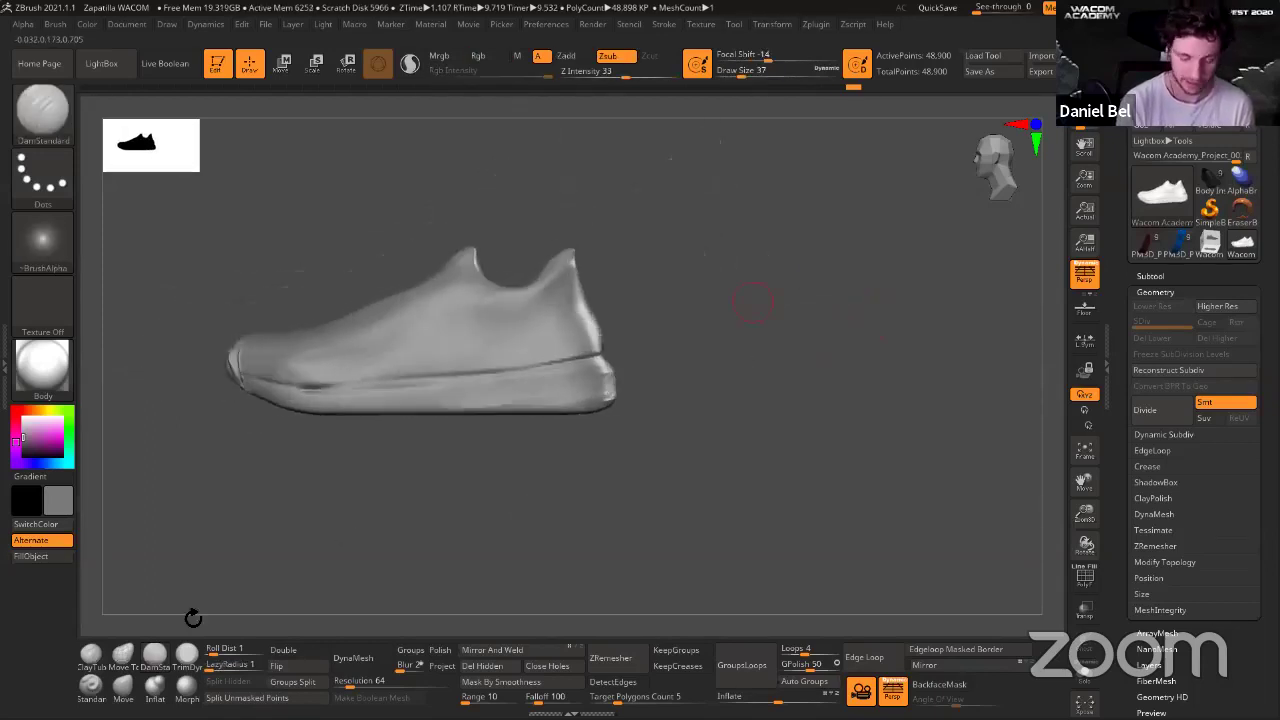
Adjust the heel's profile with the Move brush at Draw Size 87, and smooth the rear of the upper.
{"action": "left_click", "coordinate": [123, 688]}
{"action": "left_click_drag", "start_coordinate": [371, 512], "coordinate": [385, 545], "text": "alt"}
{"action": "key", "text": "s"}
{"action": "mouse_move", "coordinate": [676, 343]}
{"action": "left_mouse_down"}
{"action": "mouse_move", "coordinate": [694, 335]}
{"action": "mouse_move", "coordinate": [652, 337]}
{"action": "left_mouse_up"}
{"action": "key", "text": "bracketright"}
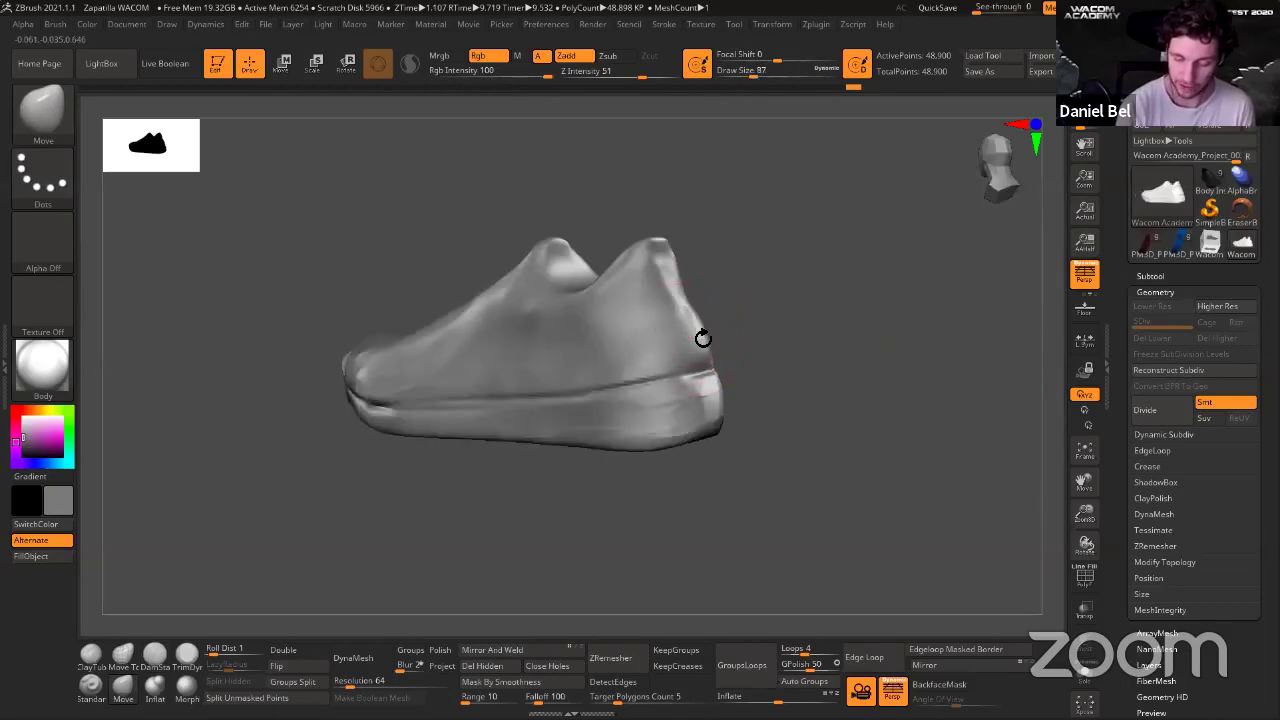
{"action": "right_click_drag", "start_coordinate": [606, 423], "coordinate": [583, 360]}
{"action": "key", "text": "shift"}
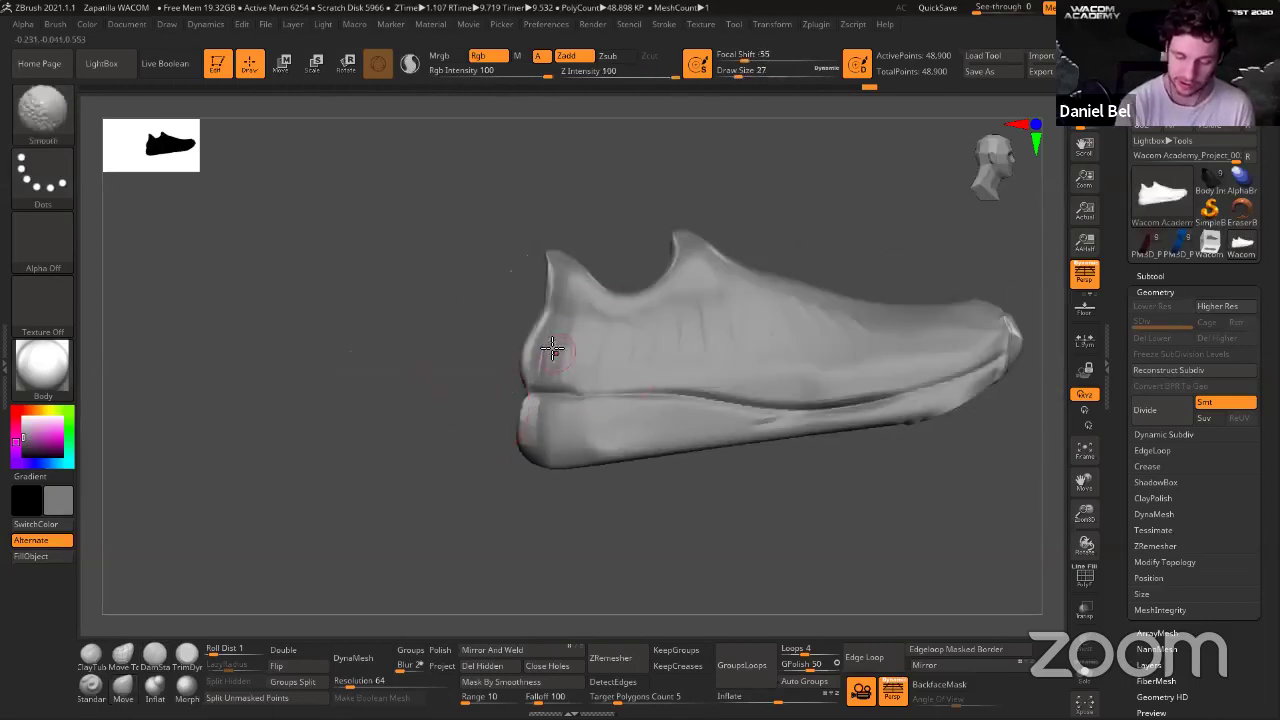
Round the heel's outline as seen from above with the Move brush at Draw Size 128.
{"action": "mouse_move", "coordinate": [729, 580]}
{"action": "right_mouse_down"}
{"action": "mouse_move", "coordinate": [760, 451]}
{"action": "mouse_move", "coordinate": [704, 454]}
{"action": "mouse_move", "coordinate": [696, 523]}
{"action": "mouse_move", "coordinate": [690, 430]}
{"action": "right_mouse_up"}
{"action": "left_click_drag", "start_coordinate": [500, 412], "coordinate": [488, 450]}
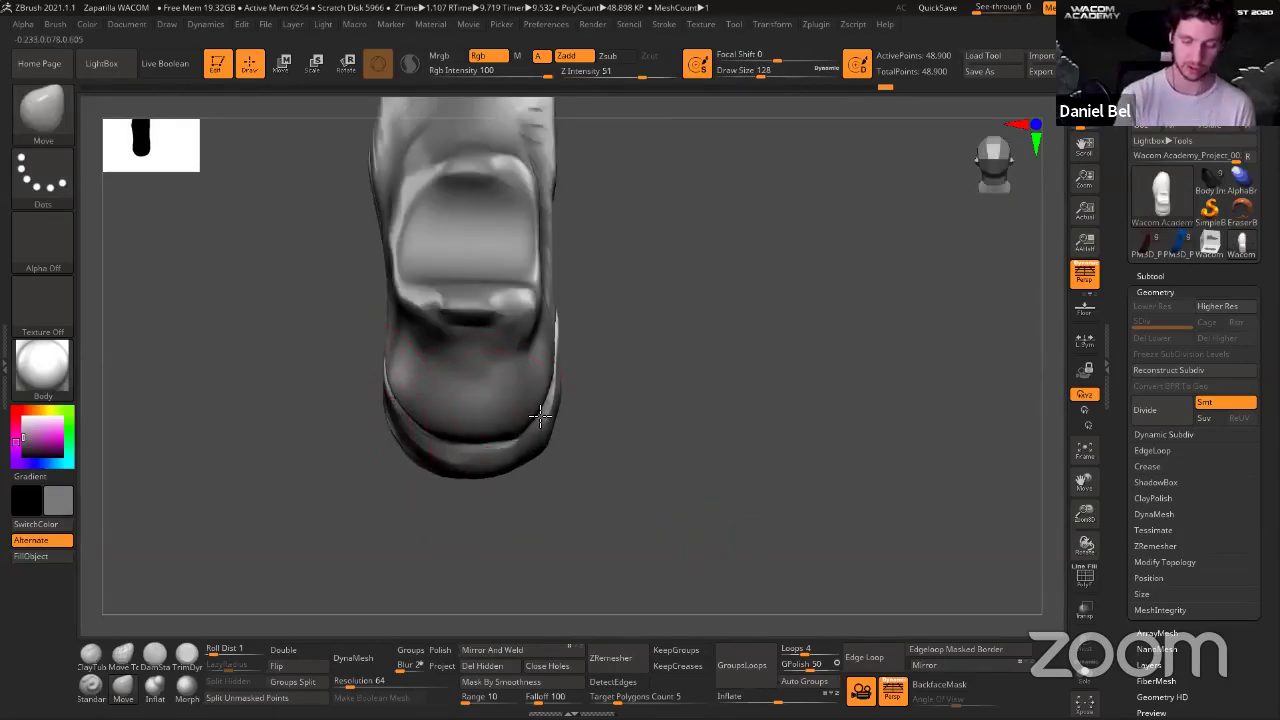
{"action": "mouse_move", "coordinate": [540, 415]}
{"action": "right_mouse_down"}
{"action": "mouse_move", "coordinate": [777, 237]}
{"action": "mouse_move", "coordinate": [729, 234]}
{"action": "mouse_move", "coordinate": [726, 261]}
{"action": "mouse_move", "coordinate": [663, 251]}
{"action": "mouse_move", "coordinate": [706, 303]}
{"action": "mouse_move", "coordinate": [617, 287]}
{"action": "mouse_move", "coordinate": [413, 408]}
{"action": "mouse_move", "coordinate": [594, 387]}
{"action": "right_mouse_up"}
{"action": "mouse_move", "coordinate": [728, 392]}
{"action": "right_mouse_down"}
{"action": "mouse_move", "coordinate": [760, 354]}
{"action": "mouse_move", "coordinate": [460, 374]}
{"action": "right_mouse_up"}
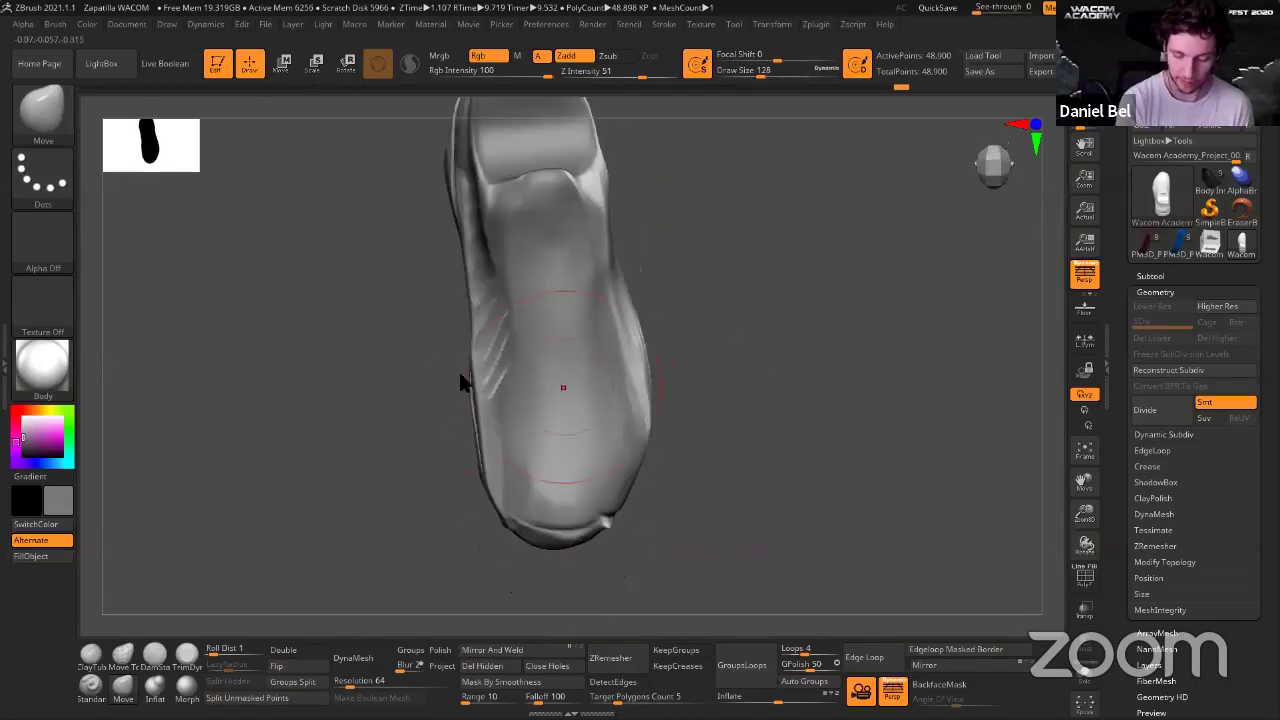
Refine the shoe's side outline at the midfoot as seen from above with the Move brush at Draw Size 145.
{"action": "right_click_drag", "start_coordinate": [731, 323], "coordinate": [490, 407]}
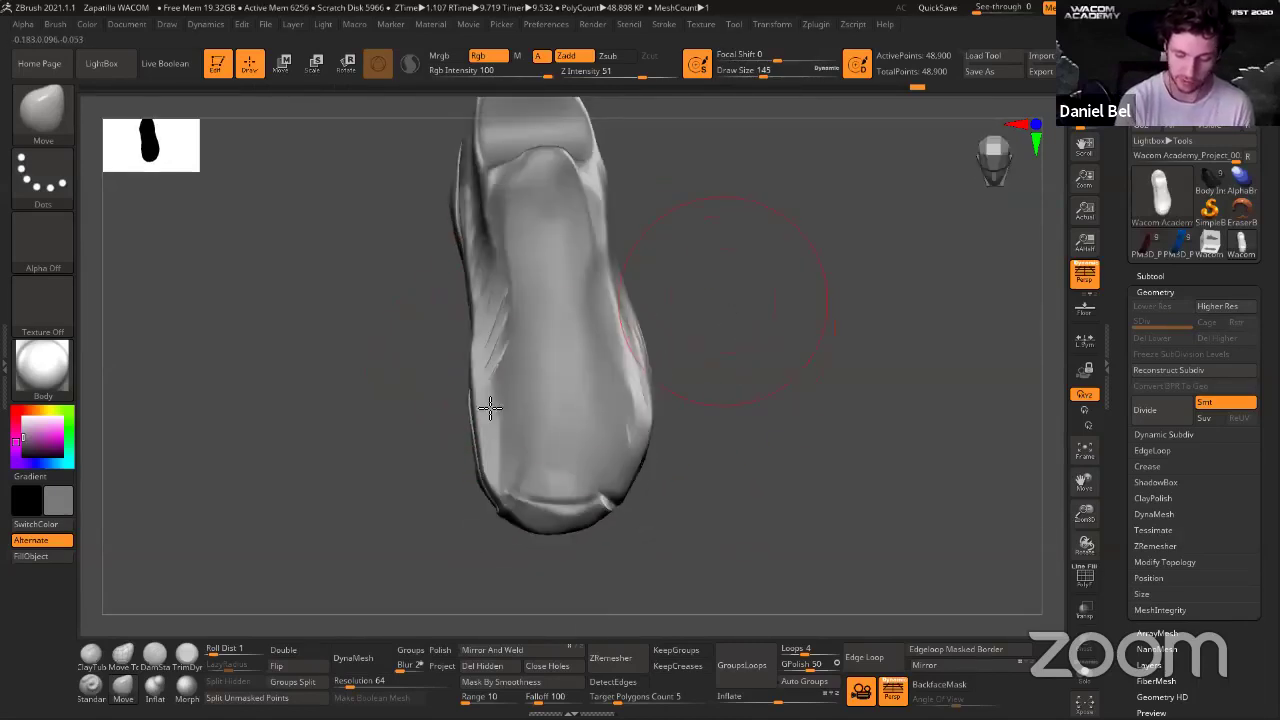
{"action": "left_click_drag", "start_coordinate": [488, 346], "coordinate": [583, 363]}
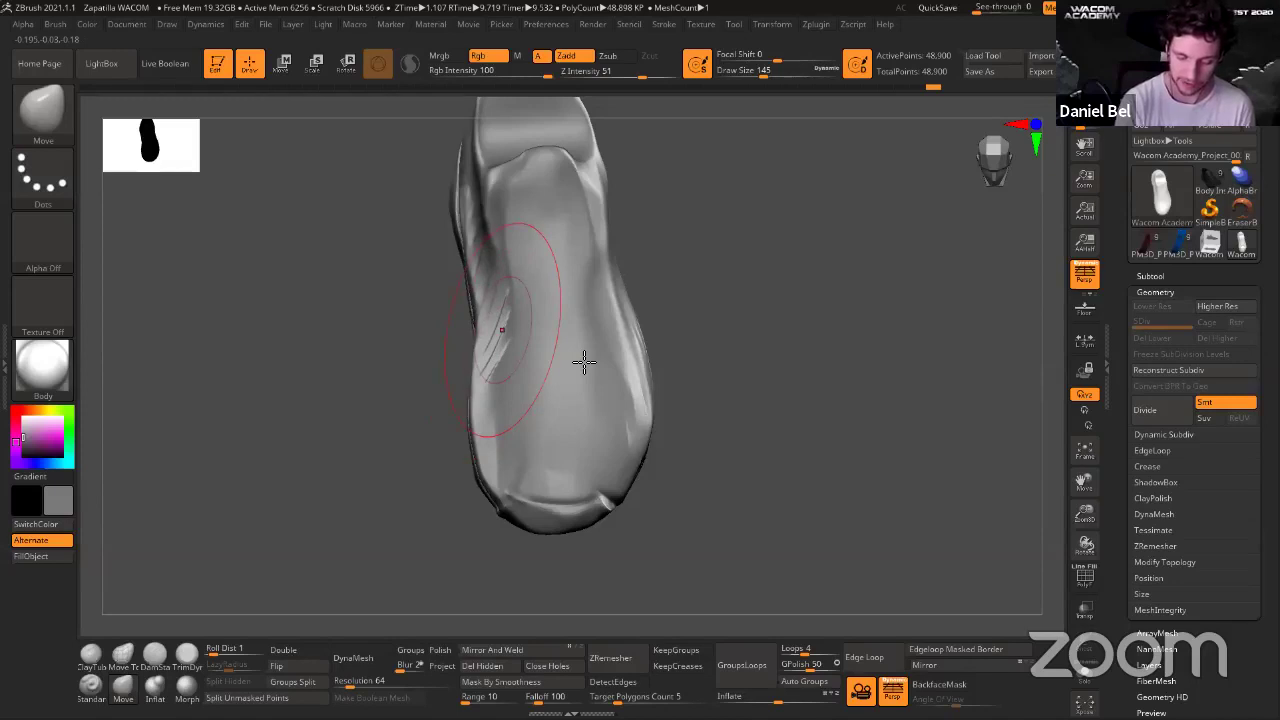
{"action": "mouse_move", "coordinate": [584, 362]}
{"action": "right_mouse_down"}
{"action": "mouse_move", "coordinate": [760, 400]}
{"action": "mouse_move", "coordinate": [751, 411]}
{"action": "mouse_move", "coordinate": [767, 401]}
{"action": "mouse_move", "coordinate": [793, 434]}
{"action": "right_mouse_up"}
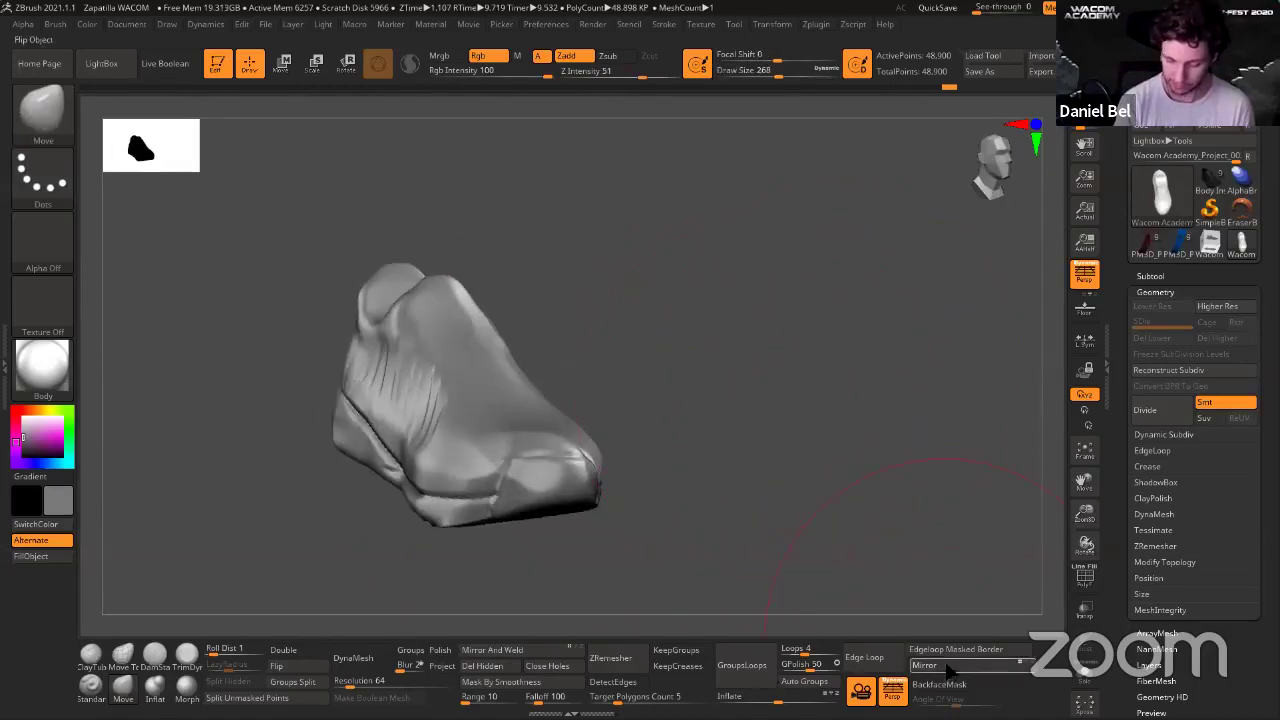
Carve down the side of the upper toward the heel with ClayTubes strokes at Draw Size 112, and smooth the heel area.
{"action": "right_click_drag", "start_coordinate": [849, 574], "coordinate": [145, 637]}
{"action": "left_click", "coordinate": [92, 656]}
{"action": "key", "text": "s"}
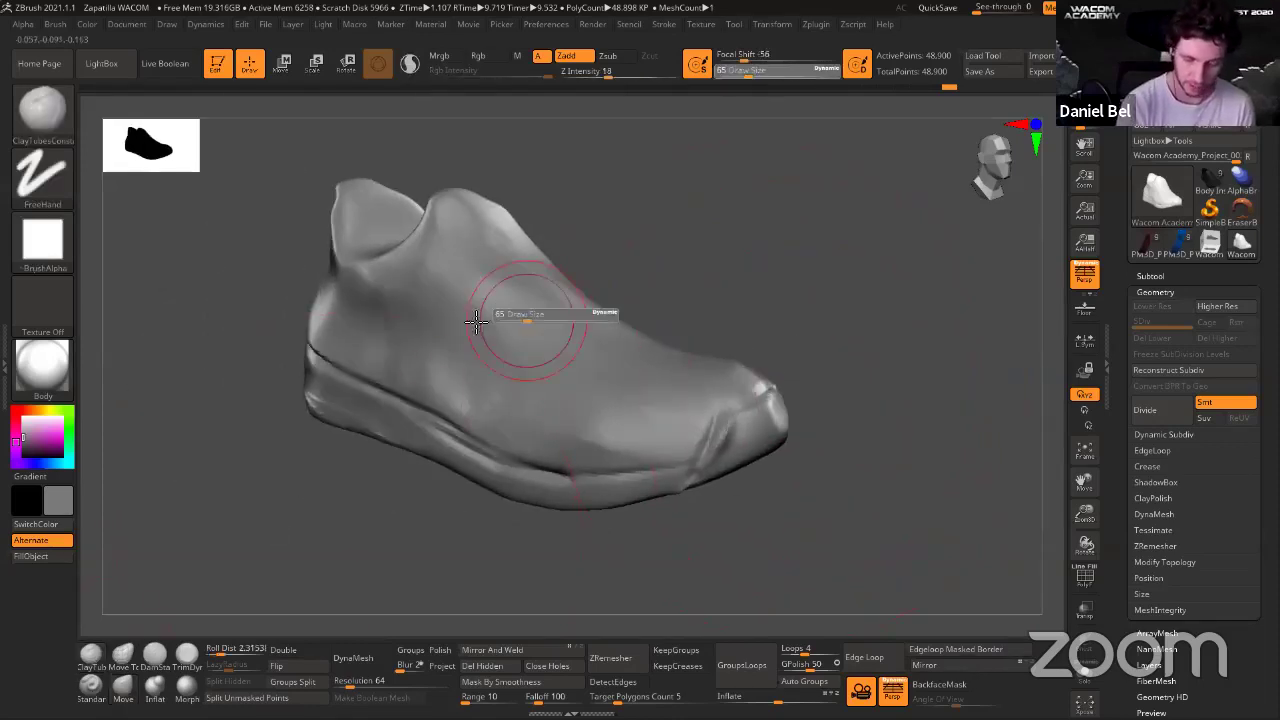
{"action": "left_click_drag", "start_coordinate": [528, 318], "coordinate": [538, 318]}
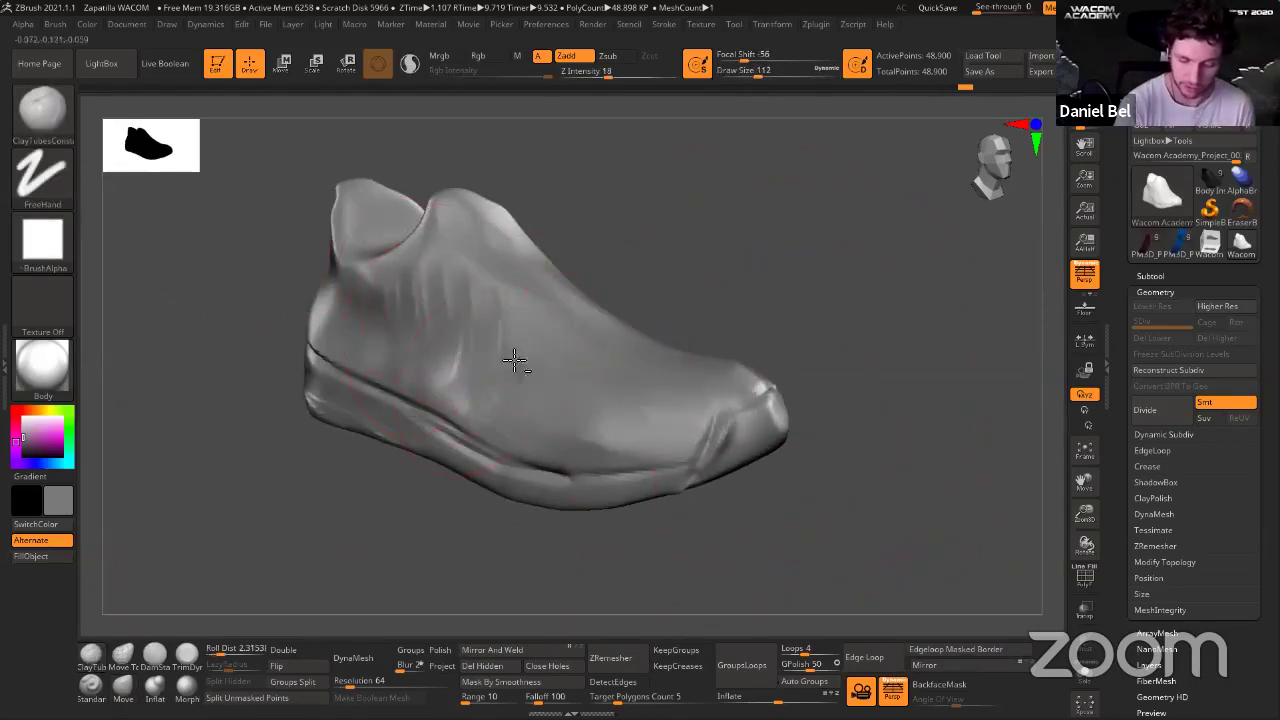
{"action": "mouse_move", "coordinate": [565, 385]}
{"action": "right_mouse_down"}
{"action": "mouse_move", "coordinate": [560, 320]}
{"action": "mouse_move", "coordinate": [590, 300]}
{"action": "right_mouse_up"}
{"action": "left_click_drag", "start_coordinate": [526, 388], "coordinate": [520, 300], "text": "alt"}
{"action": "left_click_drag", "start_coordinate": [456, 345], "coordinate": [464, 242], "text": "alt"}
{"action": "left_click_drag", "start_coordinate": [364, 322], "coordinate": [368, 254], "text": "alt"}
{"action": "mouse_move", "coordinate": [614, 230]}
{"action": "right_mouse_down"}
{"action": "mouse_move", "coordinate": [611, 190]}
{"action": "mouse_move", "coordinate": [629, 226]}
{"action": "mouse_move", "coordinate": [600, 240]}
{"action": "right_mouse_up"}
{"action": "left_click_drag", "start_coordinate": [360, 257], "coordinate": [363, 271], "text": "shift"}
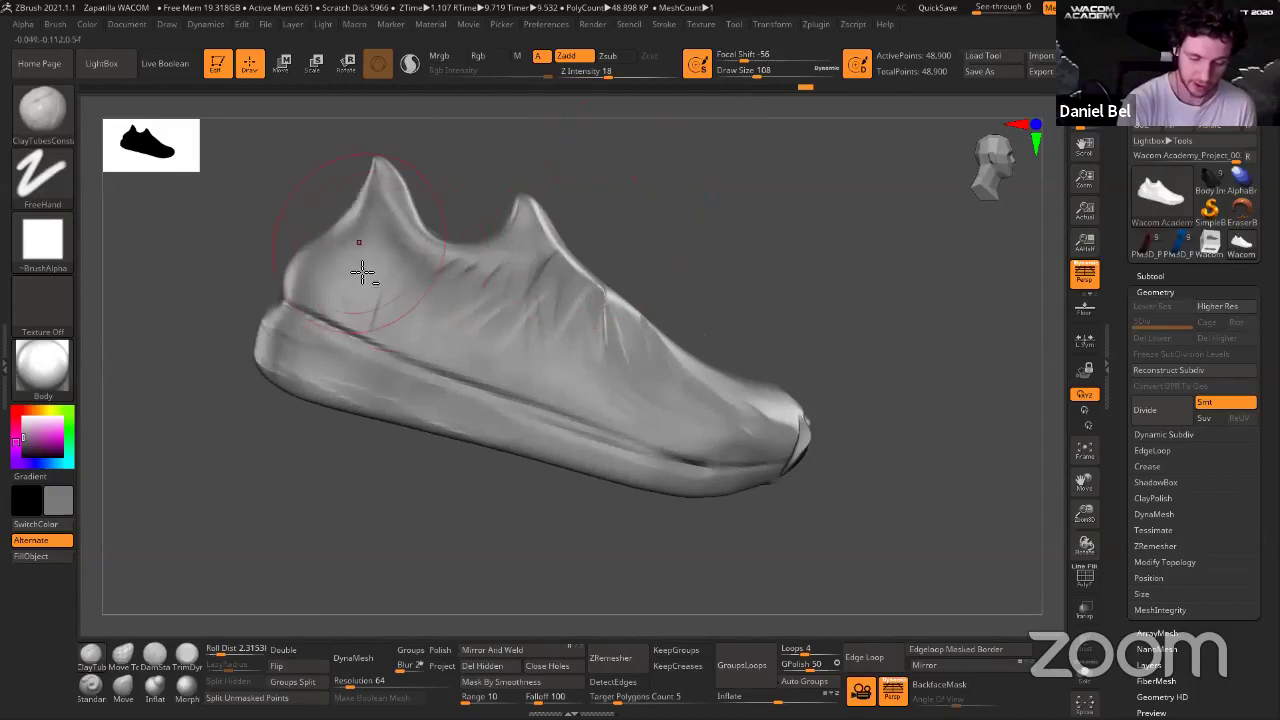
Rework the side of the upper below the collar with clay strokes at Draw Size 108, and smooth the marks on both sides.
{"action": "right_click_drag", "start_coordinate": [654, 249], "coordinate": [474, 286]}
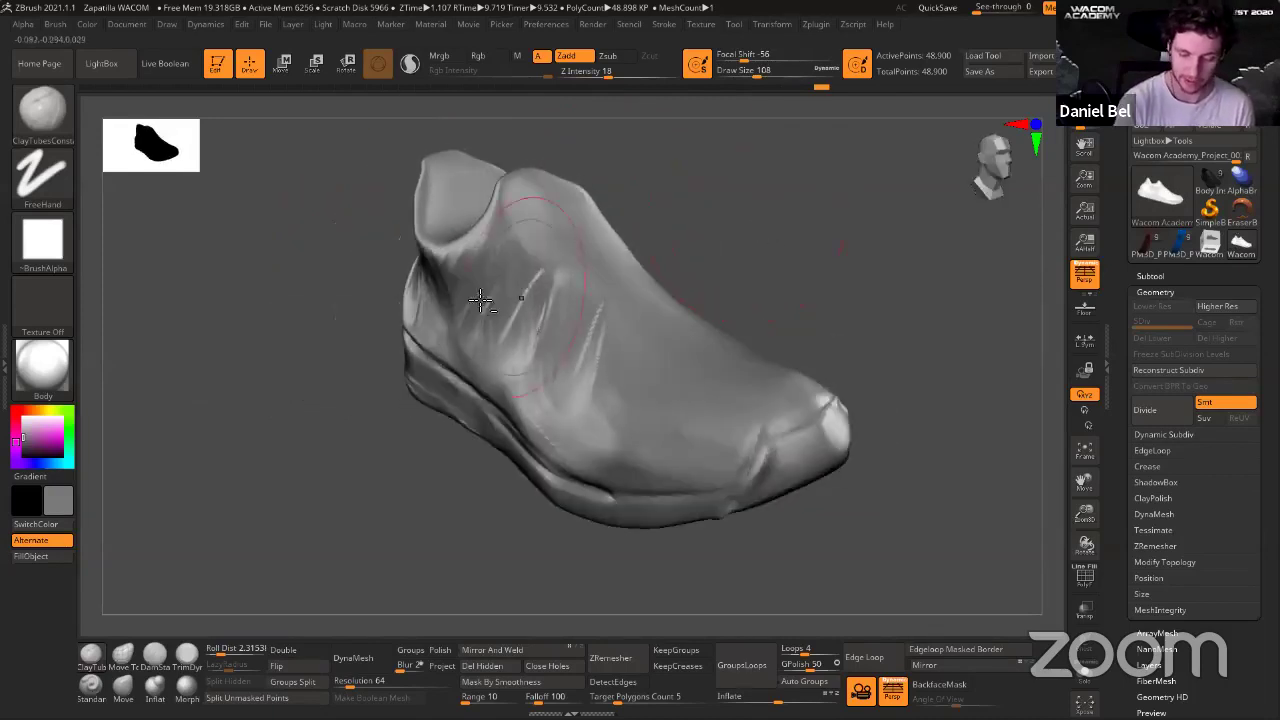
{"action": "right_click_drag", "start_coordinate": [784, 263], "coordinate": [591, 277]}
{"action": "right_click_drag", "start_coordinate": [837, 251], "coordinate": [470, 288]}
{"action": "mouse_move", "coordinate": [808, 297]}
{"action": "right_mouse_down"}
{"action": "mouse_move", "coordinate": [835, 272]}
{"action": "mouse_move", "coordinate": [806, 260]}
{"action": "mouse_move", "coordinate": [814, 300]}
{"action": "mouse_move", "coordinate": [791, 331]}
{"action": "mouse_move", "coordinate": [641, 349]}
{"action": "right_mouse_up"}
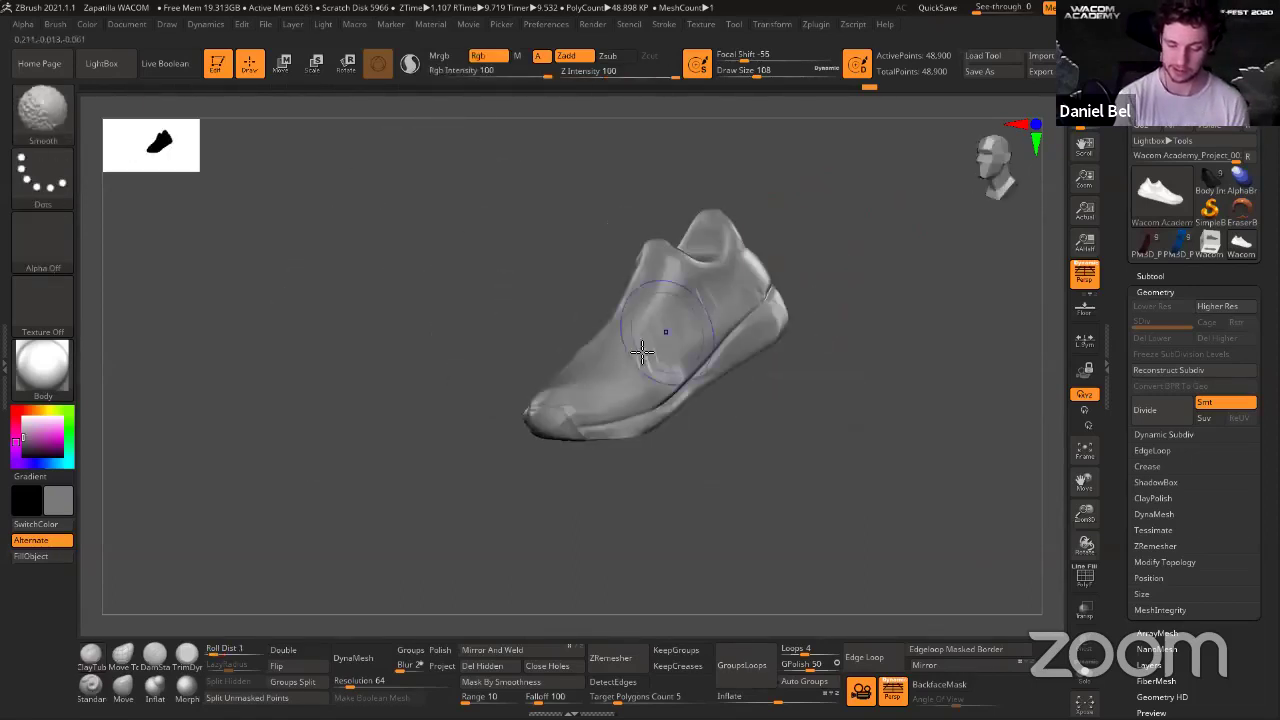
Compare the sculpt with the original ShadowBox block-out tool, and return to the sneaker tool.
{"action": "mouse_move", "coordinate": [771, 466]}
{"action": "left_mouse_down"}
{"action": "mouse_move", "coordinate": [823, 506]}
{"action": "mouse_move", "coordinate": [789, 537]}
{"action": "mouse_move", "coordinate": [643, 537]}
{"action": "mouse_move", "coordinate": [830, 455]}
{"action": "left_mouse_up"}
{"action": "left_click", "coordinate": [1211, 243]}
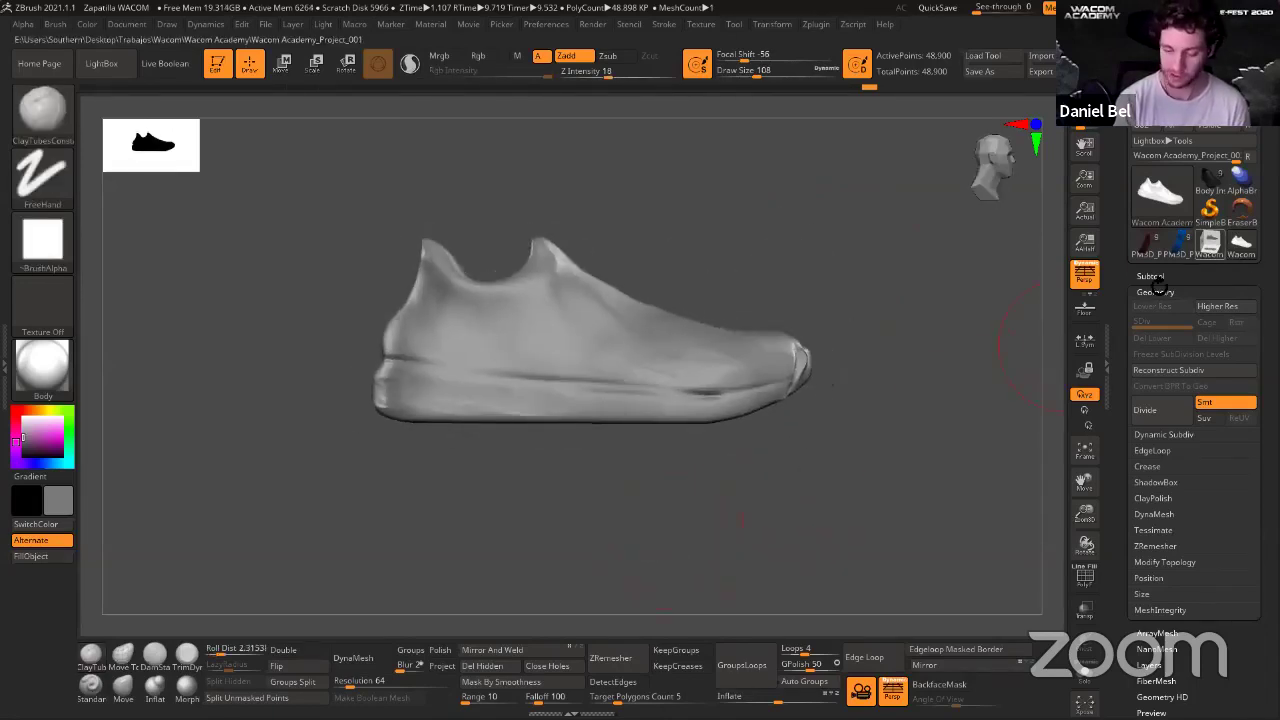
{"action": "mouse_move", "coordinate": [923, 426]}
{"action": "left_mouse_down"}
{"action": "mouse_move", "coordinate": [884, 440]}
{"action": "mouse_move", "coordinate": [957, 420]}
{"action": "mouse_move", "coordinate": [965, 466]}
{"action": "left_mouse_up"}
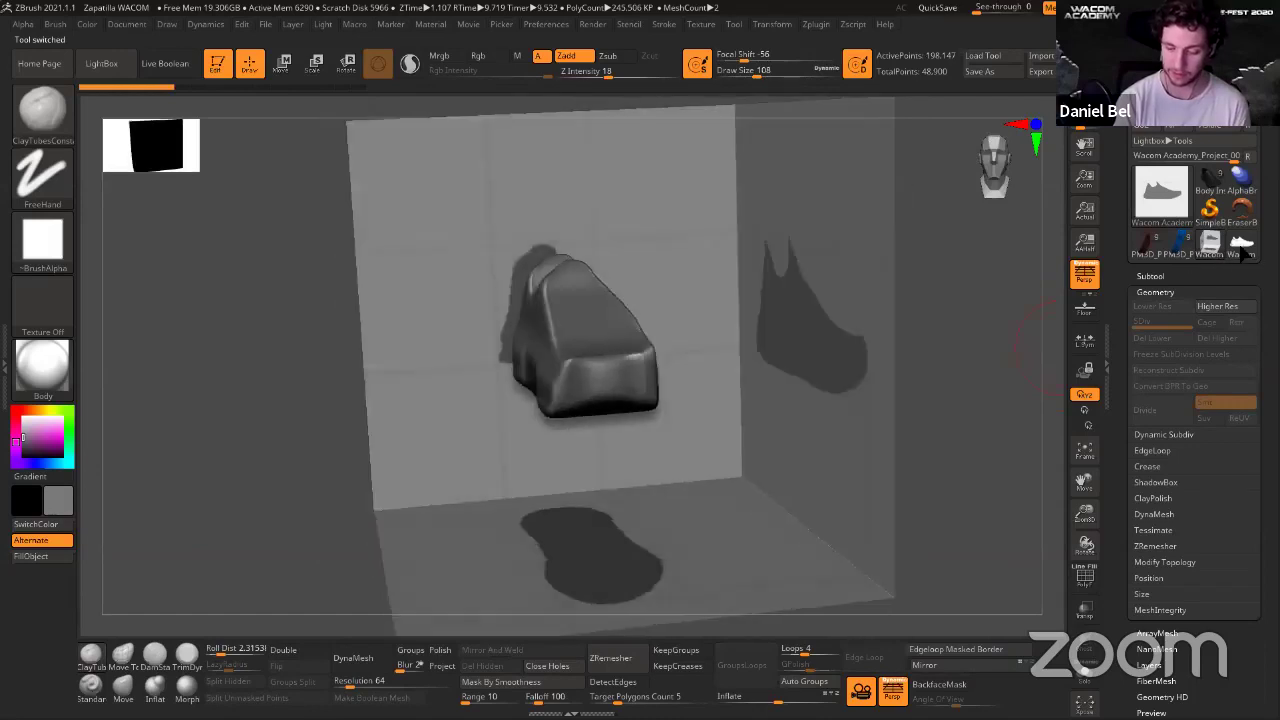
{"action": "left_click", "coordinate": [1241, 243]}
{"action": "mouse_move", "coordinate": [778, 316]}
{"action": "right_mouse_down"}
{"action": "mouse_move", "coordinate": [854, 323]}
{"action": "mouse_move", "coordinate": [839, 399]}
{"action": "mouse_move", "coordinate": [831, 297]}
{"action": "mouse_move", "coordinate": [847, 266]}
{"action": "mouse_move", "coordinate": [840, 289]}
{"action": "right_mouse_up"}
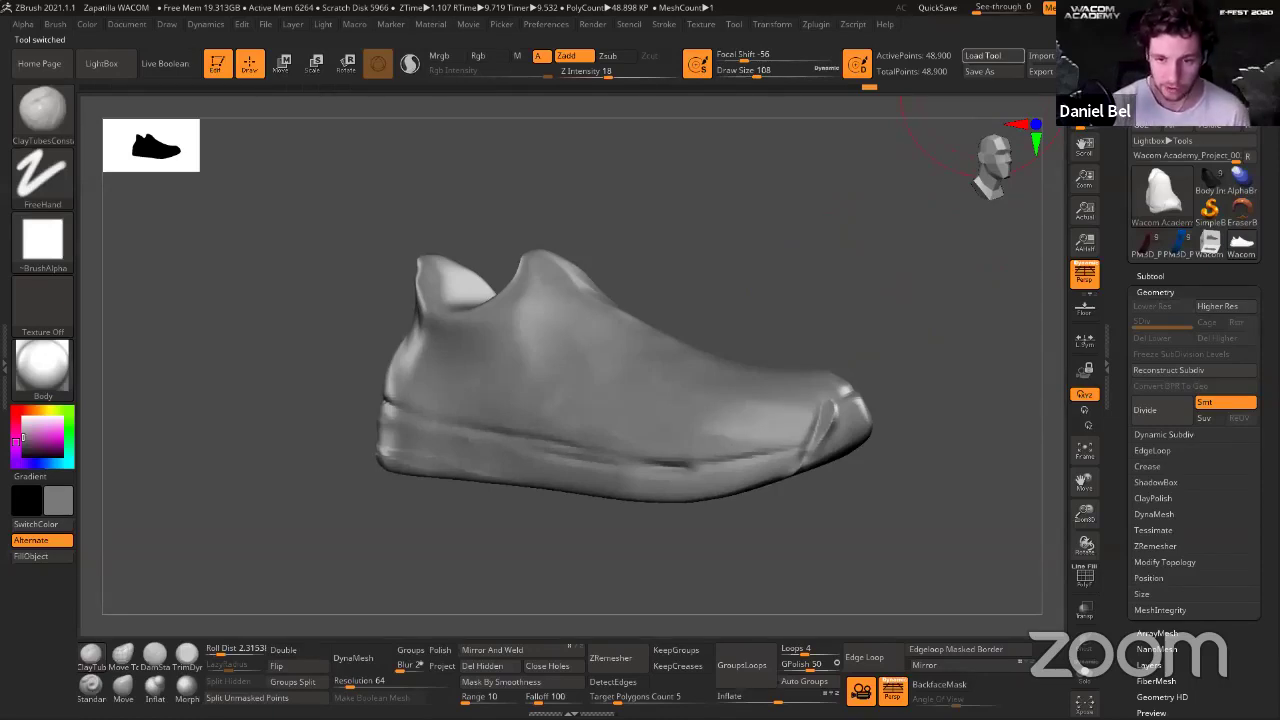
DynaMesh the sneaker at Resolution 528.
{"action": "left_click", "coordinate": [353, 657]}
{"action": "right_click_drag", "start_coordinate": [777, 260], "coordinate": [835, 292]}
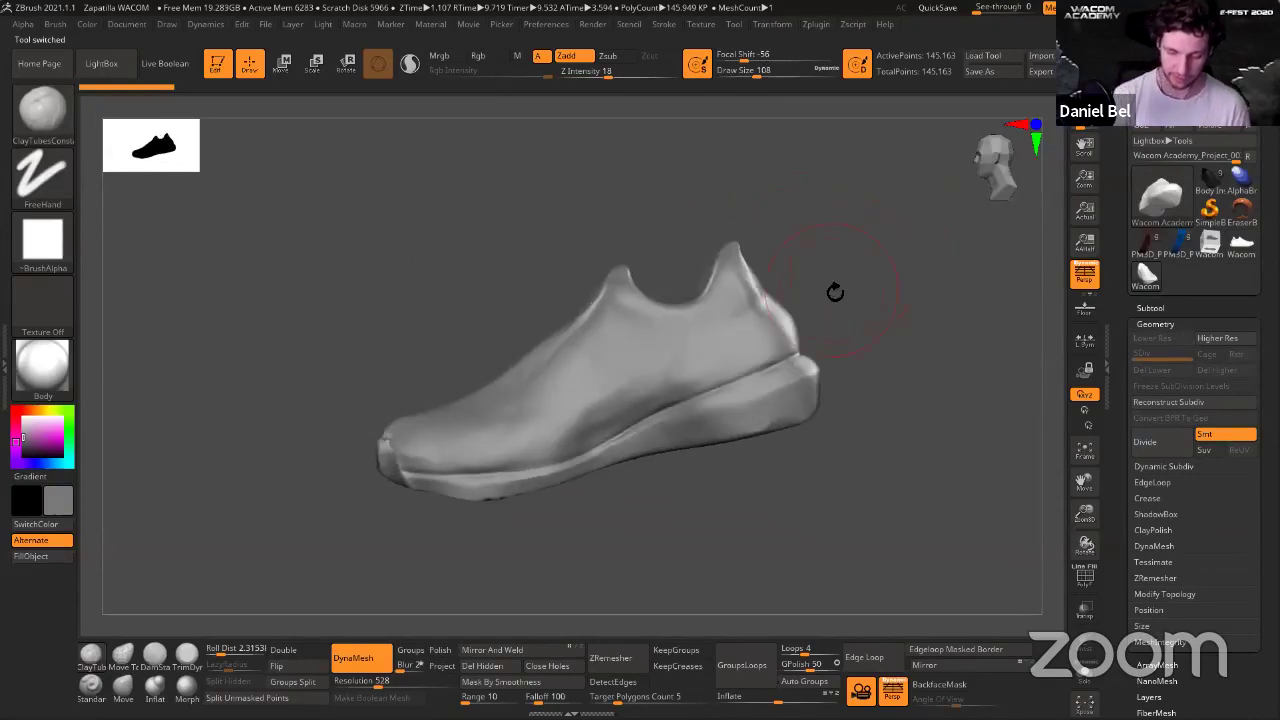
{"action": "left_click", "coordinate": [155, 655]}
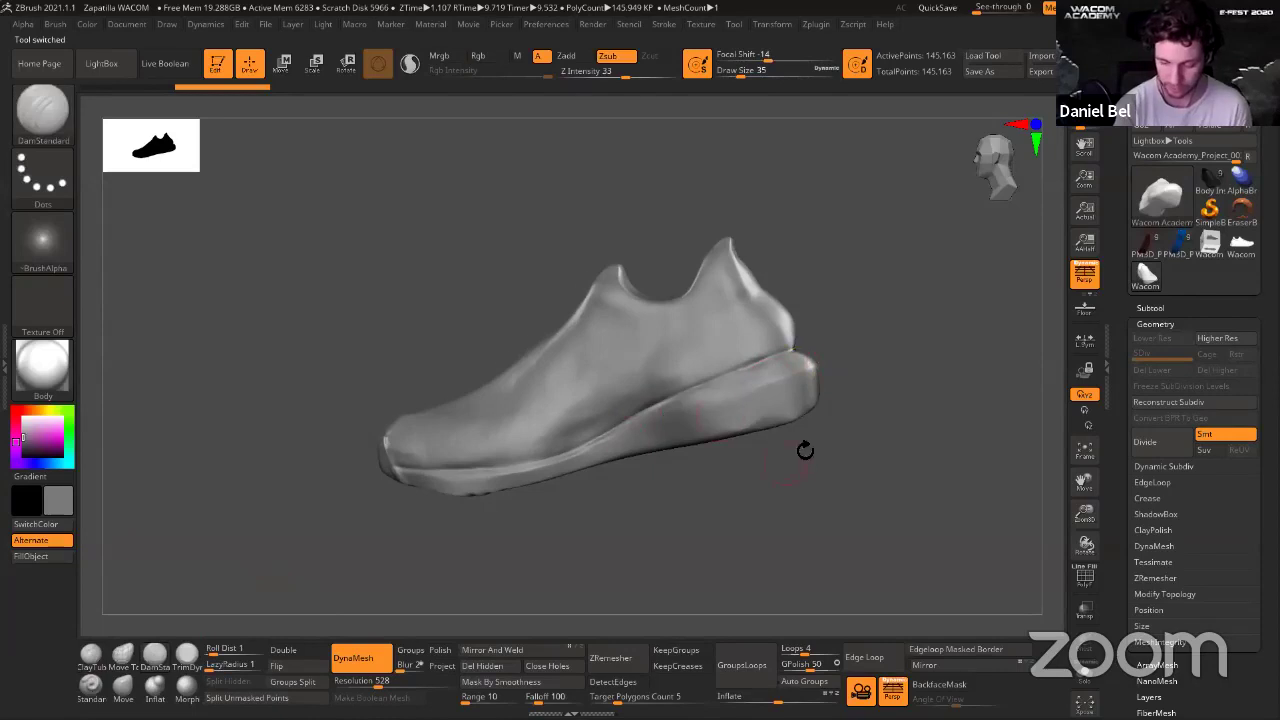
{"action": "right_click_drag", "start_coordinate": [805, 450], "coordinate": [785, 508], "text": "ctrl"}
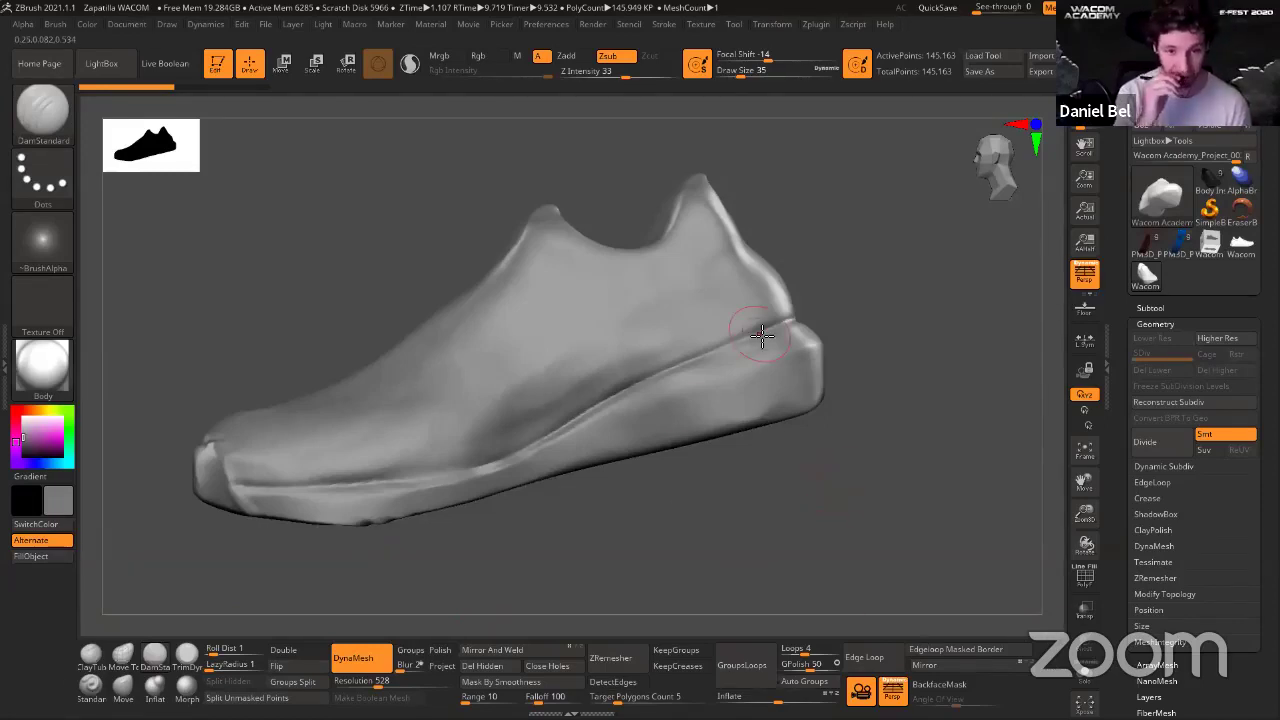
{"action": "left_click_drag", "start_coordinate": [840, 514], "coordinate": [461, 574]}
{"action": "left_click_drag", "start_coordinate": [880, 544], "coordinate": [907, 587], "text": "alt"}
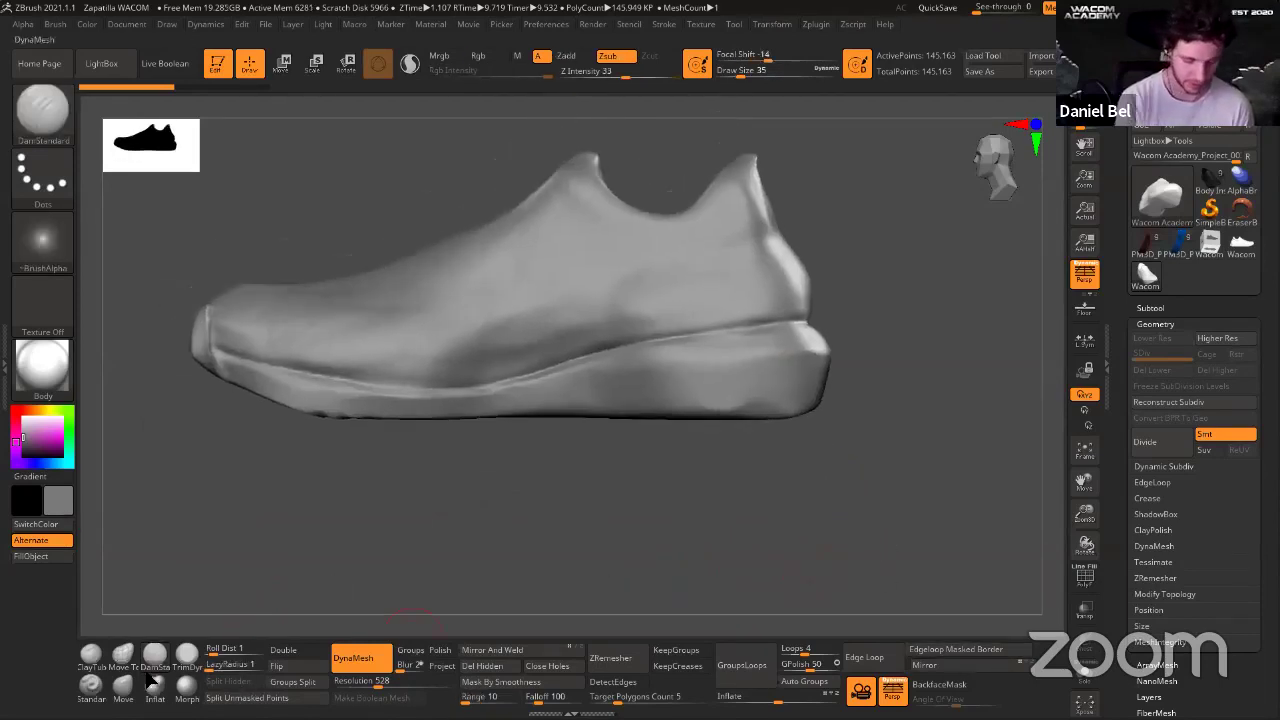
Flatten the sole around the heel and bevel its upper edge with TrimDynamic at Draw Size 65.
{"action": "left_click", "coordinate": [186, 656]}
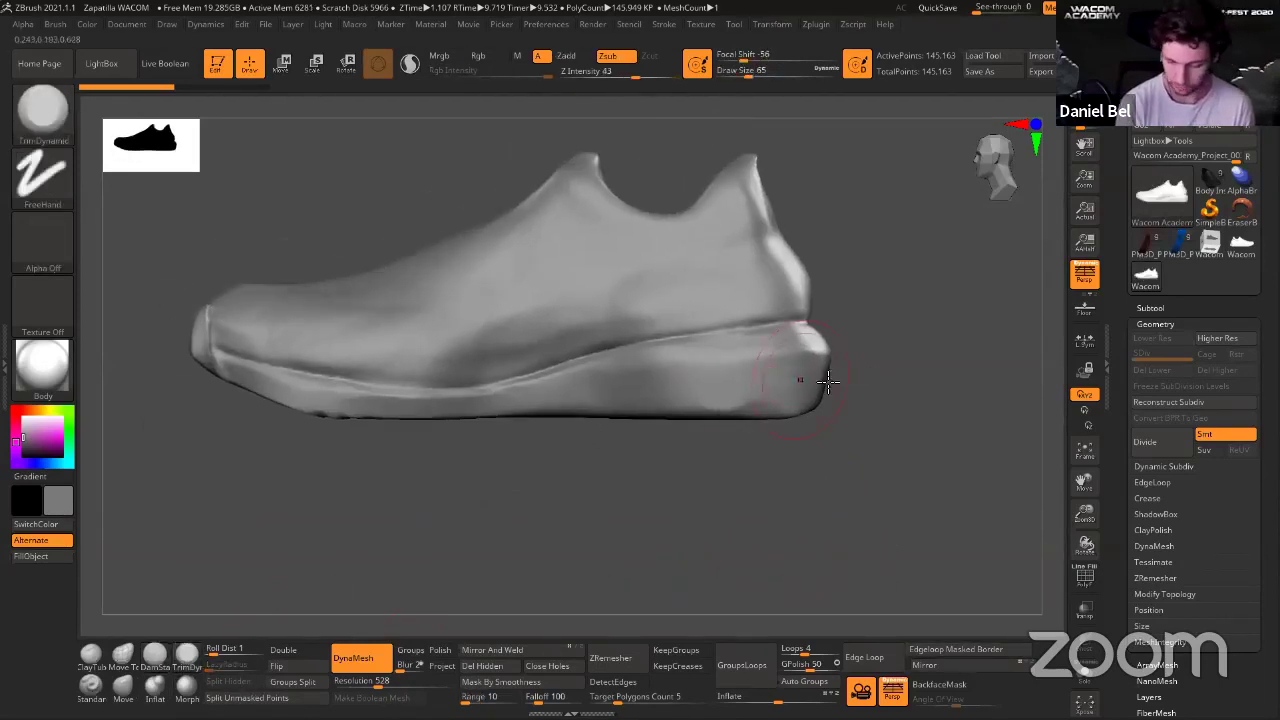
{"action": "left_click_drag", "start_coordinate": [960, 420], "coordinate": [845, 393]}
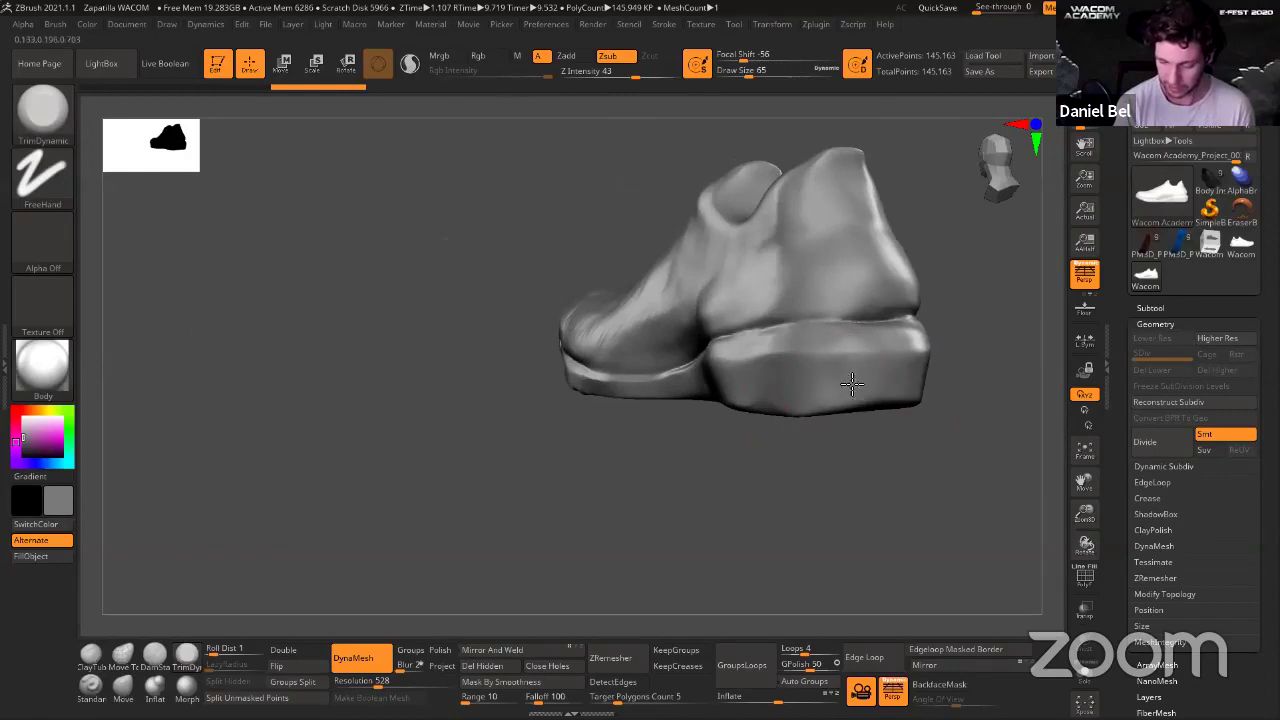
{"action": "key", "text": "ctrl+shift+z"}
{"action": "key", "text": "ctrl+shift+z"}
{"action": "key", "text": "ctrl+shift+z"}
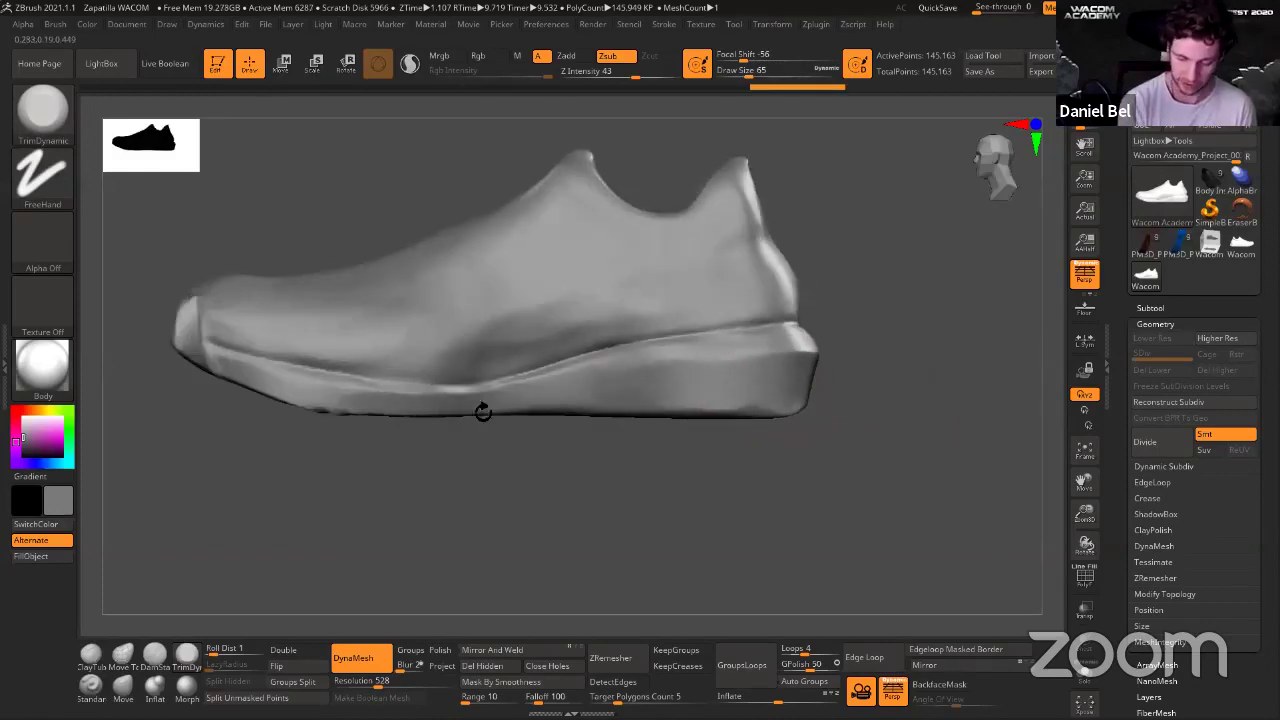
{"action": "key", "text": "ctrl+shift+z"}
{"action": "left_click_drag", "start_coordinate": [430, 540], "coordinate": [351, 569]}
Crease the side of the sole from the heel toward the midfoot with DamStandard at Draw Size 25 and Z Intensity 13.
{"action": "left_click", "coordinate": [123, 655]}
{"action": "left_click", "coordinate": [154, 655]}
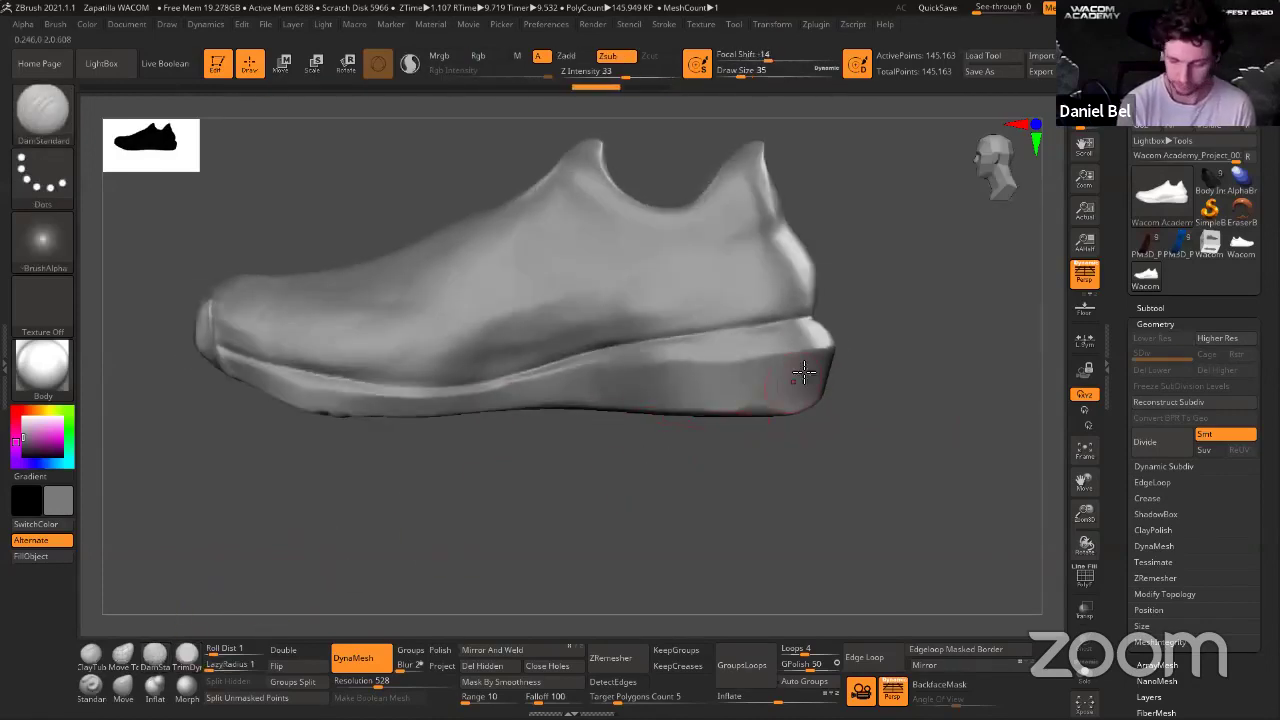
{"action": "key", "text": "ctrl+z"}
{"action": "key", "text": "s"}
{"action": "left_click_drag", "start_coordinate": [793, 383], "coordinate": [787, 384]}
{"action": "left_click_drag", "start_coordinate": [620, 77], "coordinate": [601, 77]}
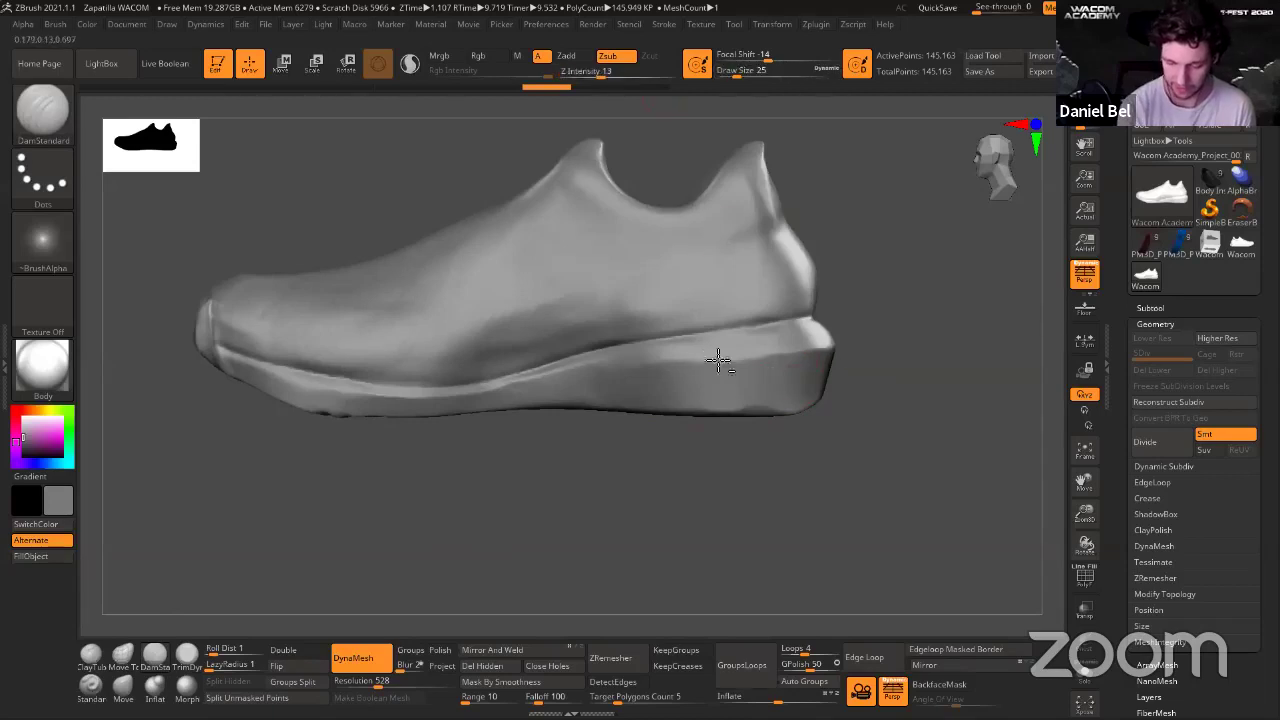
{"action": "key", "text": "ctrl+shift+z"}
{"action": "key", "text": "ctrl+shift+z"}
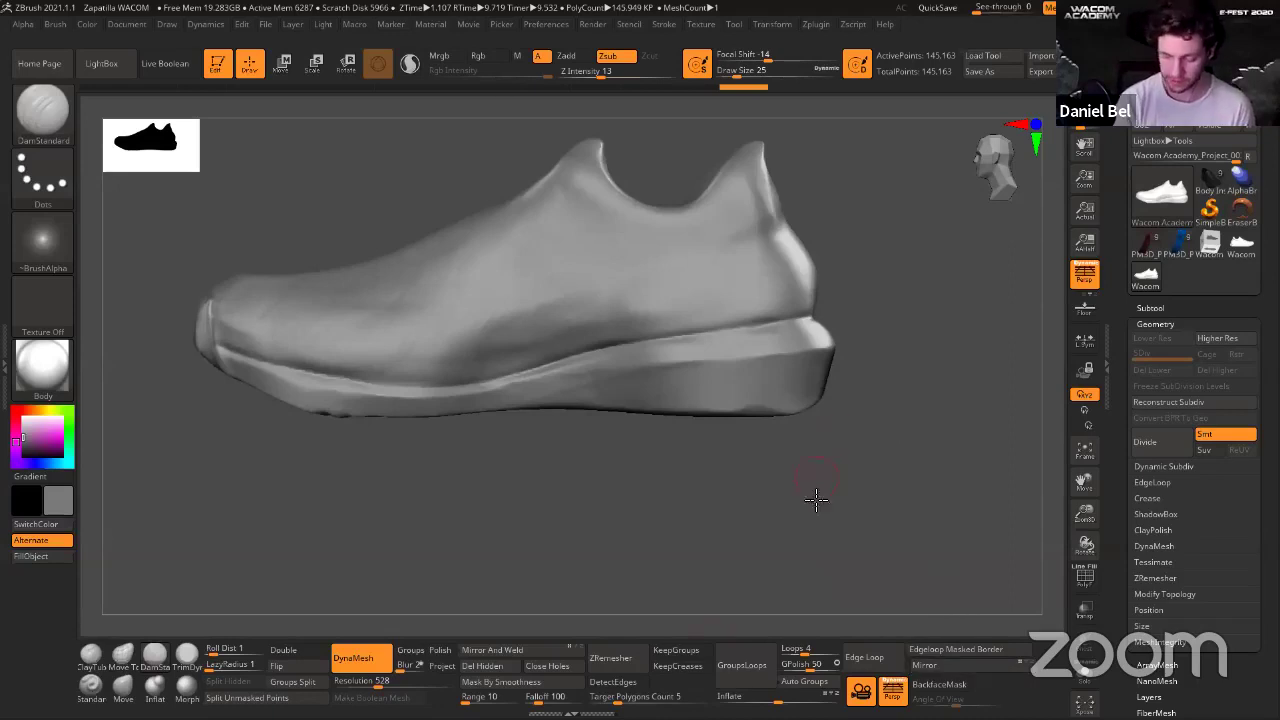
{"action": "right_click_drag", "start_coordinate": [814, 497], "coordinate": [864, 528], "text": "ctrl"}
{"action": "left_click_drag", "start_coordinate": [928, 348], "coordinate": [802, 352]}
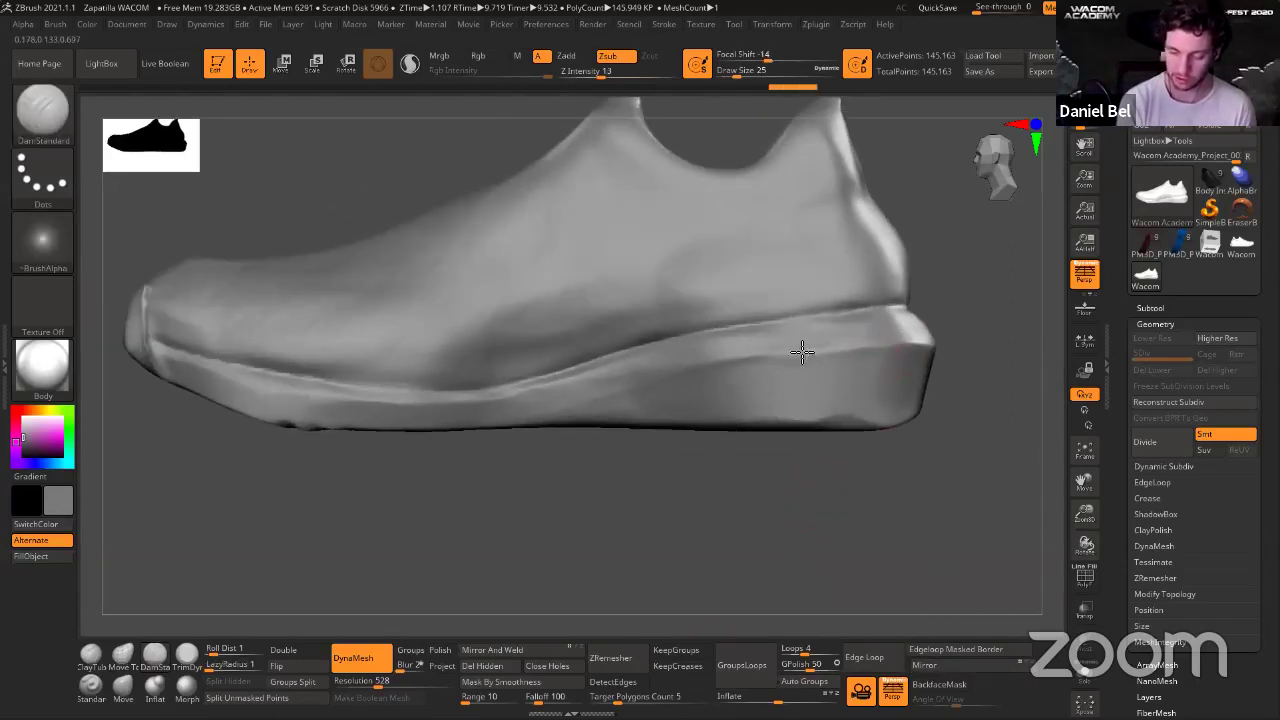
{"action": "left_click_drag", "start_coordinate": [540, 406], "coordinate": [534, 406]}
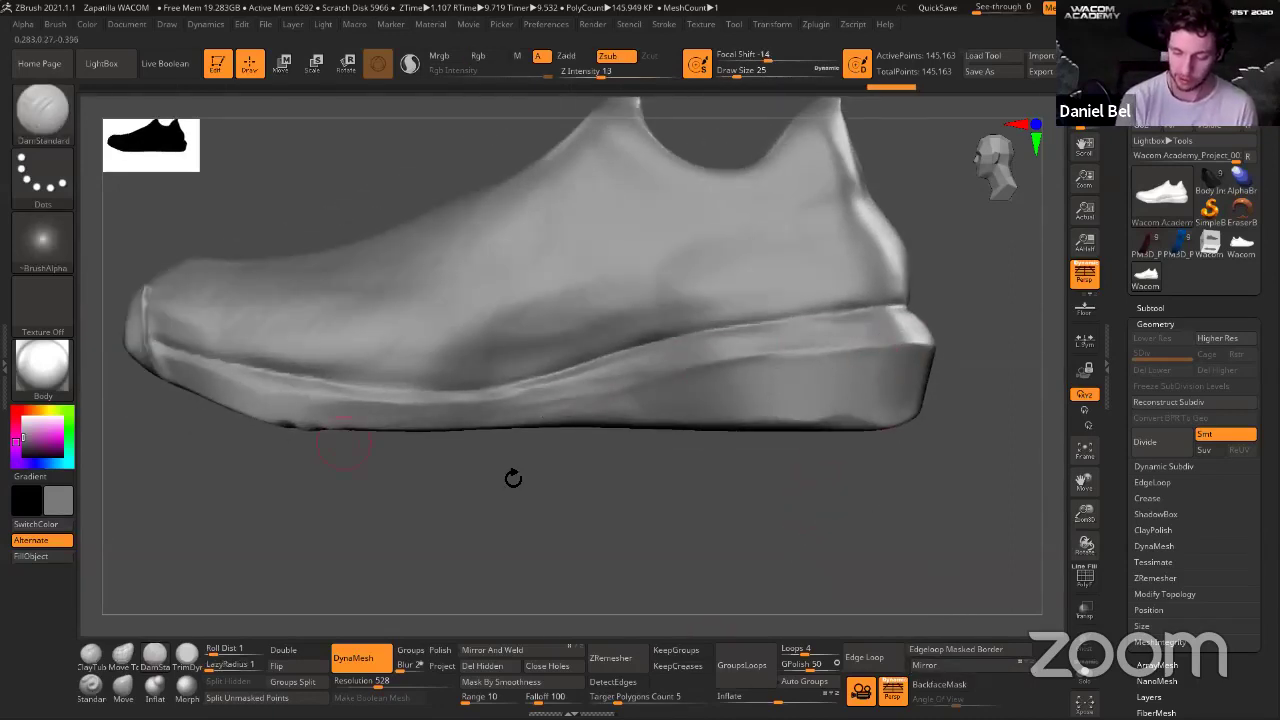
Continue the DamStandard crease around the back of the sole and along its opposite side toward the toe.
{"action": "left_click_drag", "start_coordinate": [513, 478], "coordinate": [701, 387]}
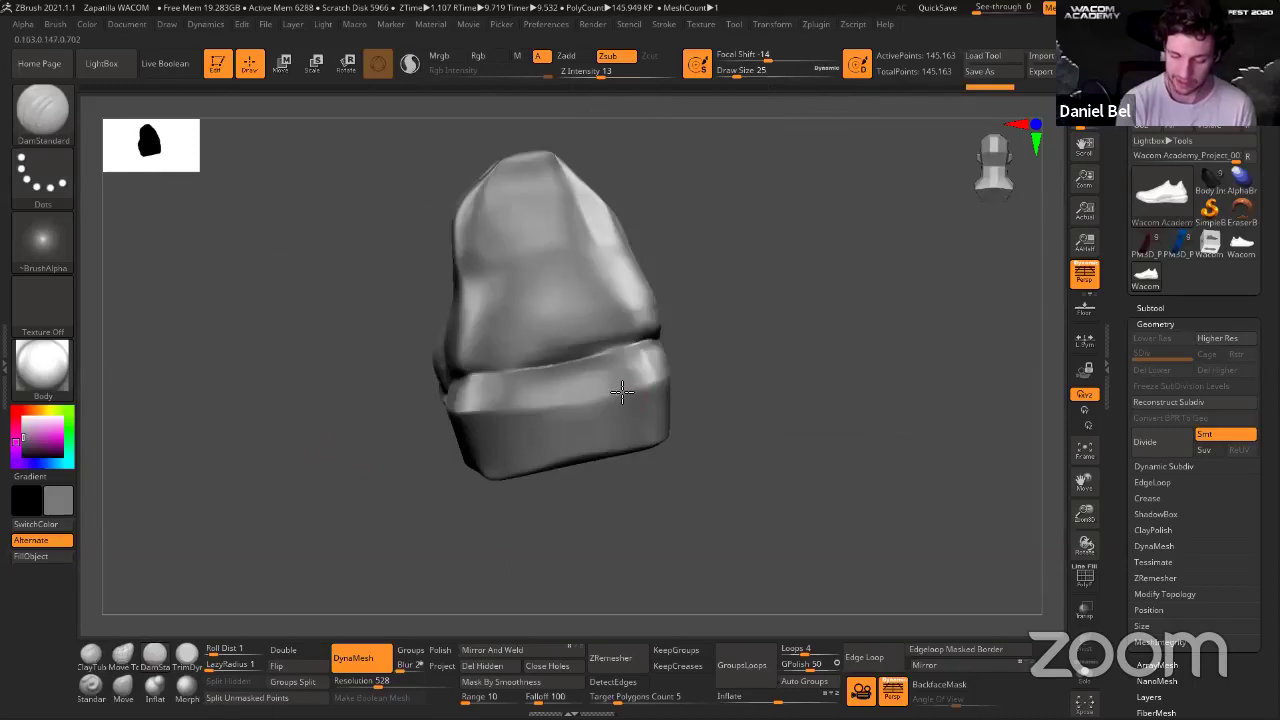
{"action": "left_click_drag", "start_coordinate": [851, 482], "coordinate": [522, 430]}
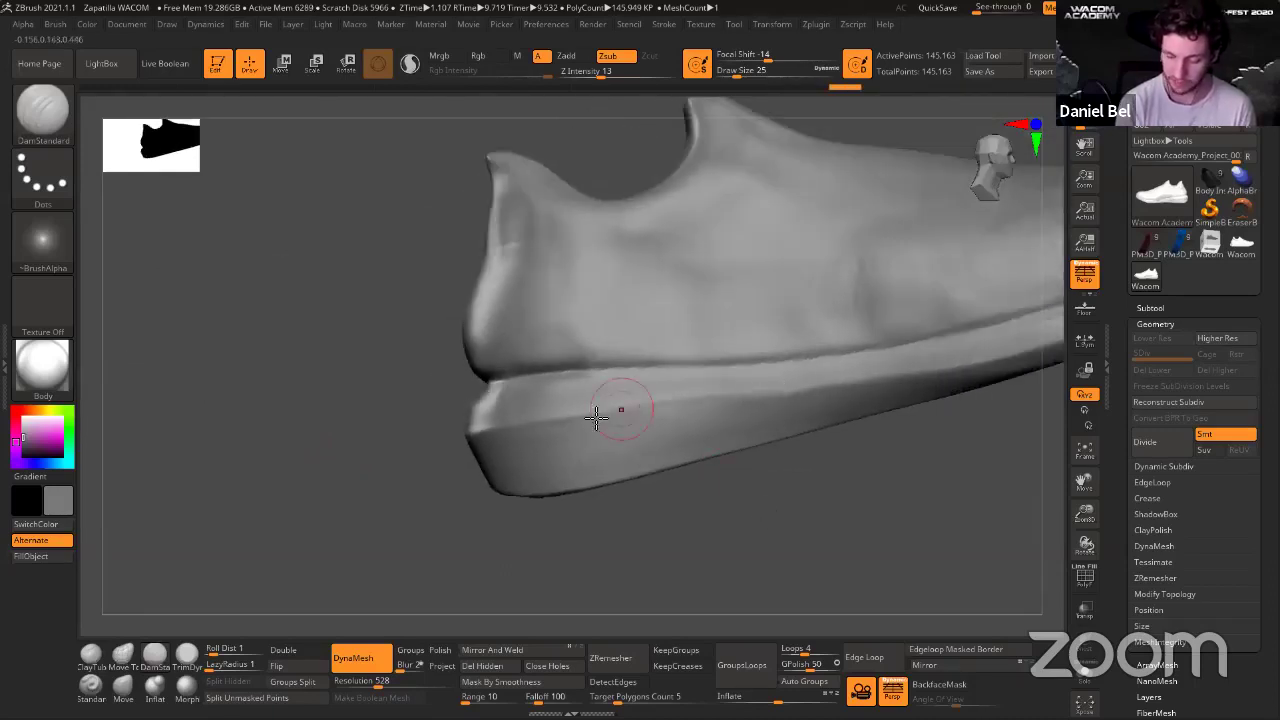
{"action": "left_click_drag", "start_coordinate": [852, 425], "coordinate": [567, 418]}
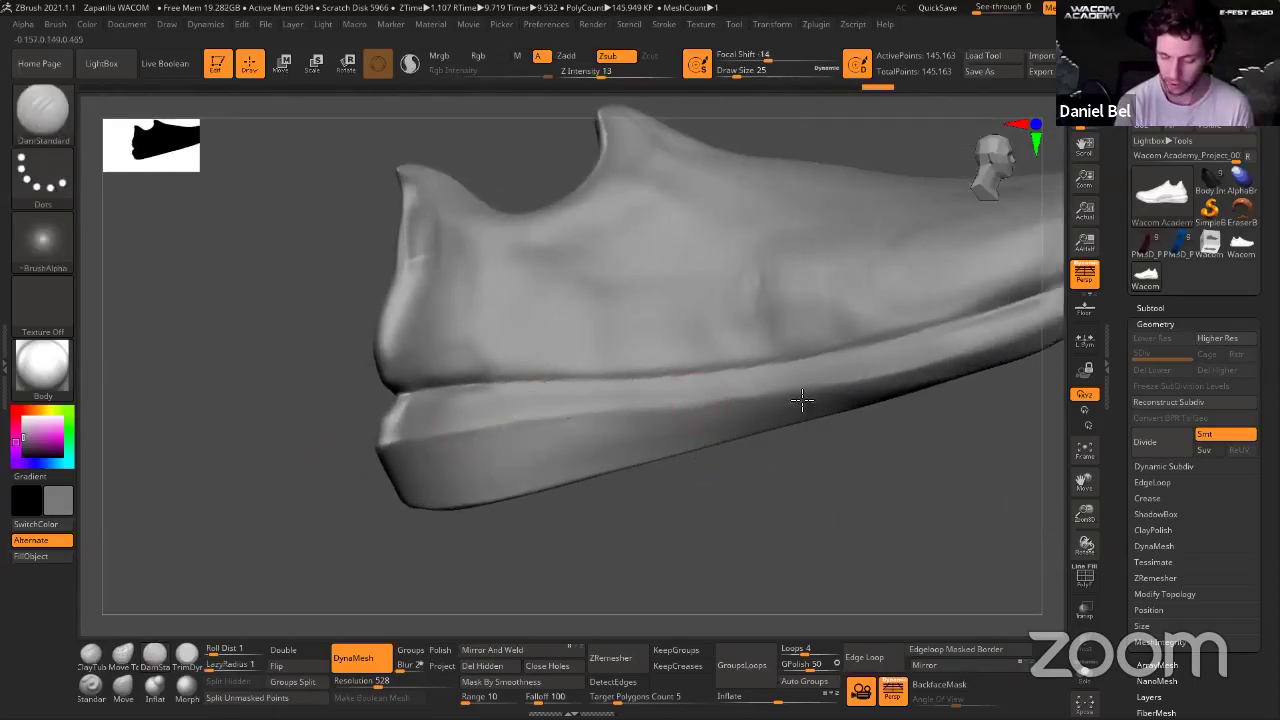
{"action": "left_click_drag", "start_coordinate": [888, 476], "coordinate": [443, 437]}
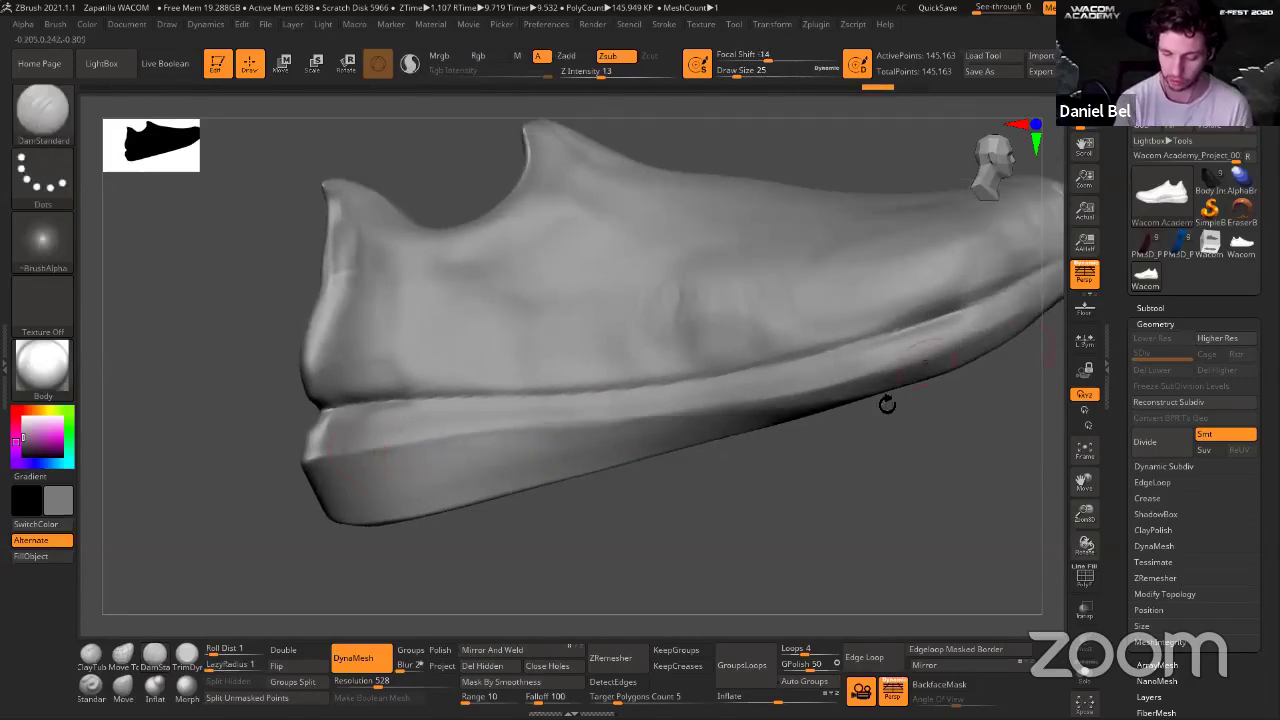
{"action": "left_click_drag", "start_coordinate": [884, 468], "coordinate": [520, 490]}
Flatten the side of the sole between the toe and the heel with TrimDynamic at Draw Size 65.
{"action": "left_click", "coordinate": [187, 656]}
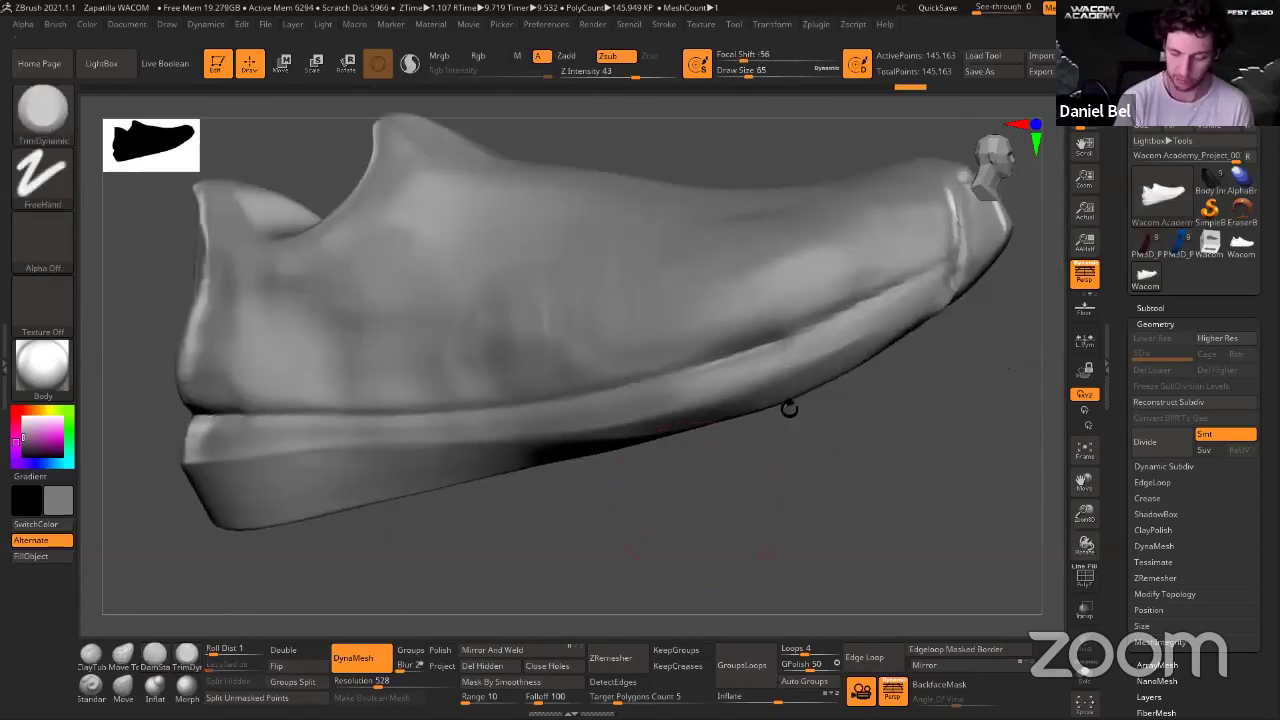
{"action": "left_click_drag", "start_coordinate": [789, 408], "coordinate": [766, 363]}
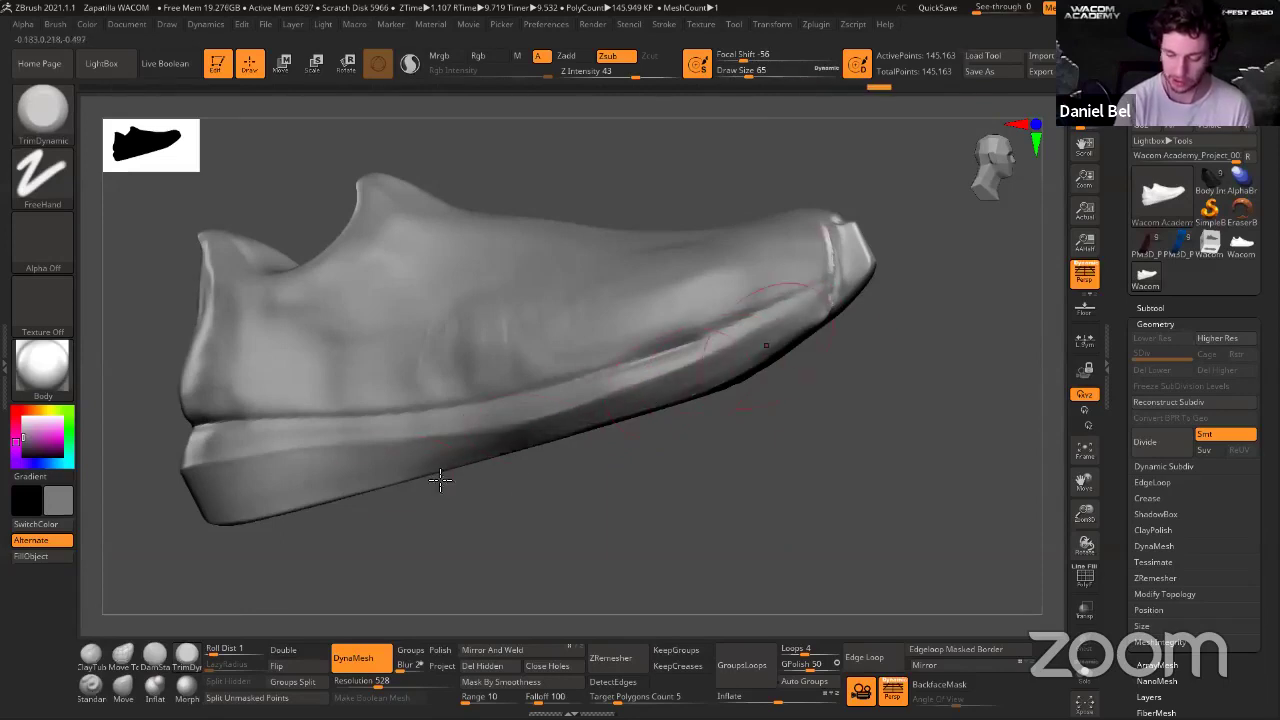
{"action": "left_click_drag", "start_coordinate": [440, 480], "coordinate": [763, 394]}
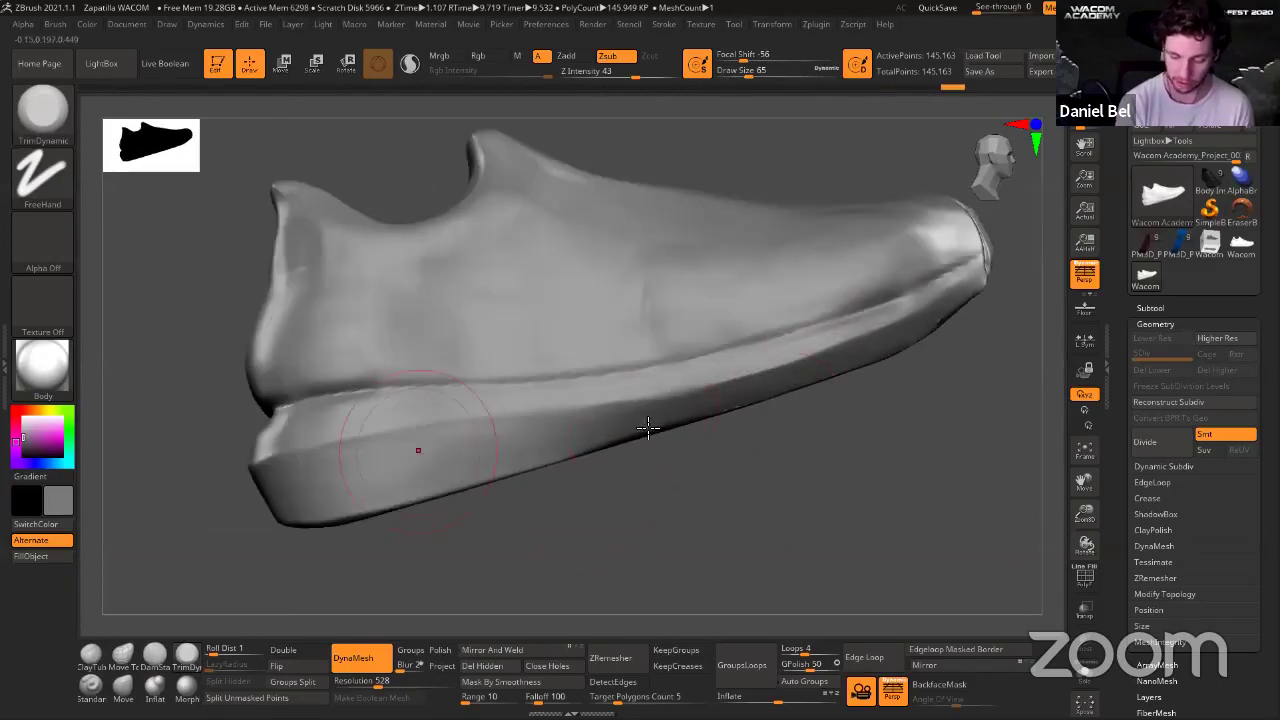
Trim the beveled band around the rear of the sole with TrimDynamic at Draw Size 49.
{"action": "mouse_move", "coordinate": [535, 538]}
{"action": "left_mouse_down"}
{"action": "mouse_move", "coordinate": [611, 468]}
{"action": "mouse_move", "coordinate": [504, 398]}
{"action": "left_mouse_up"}
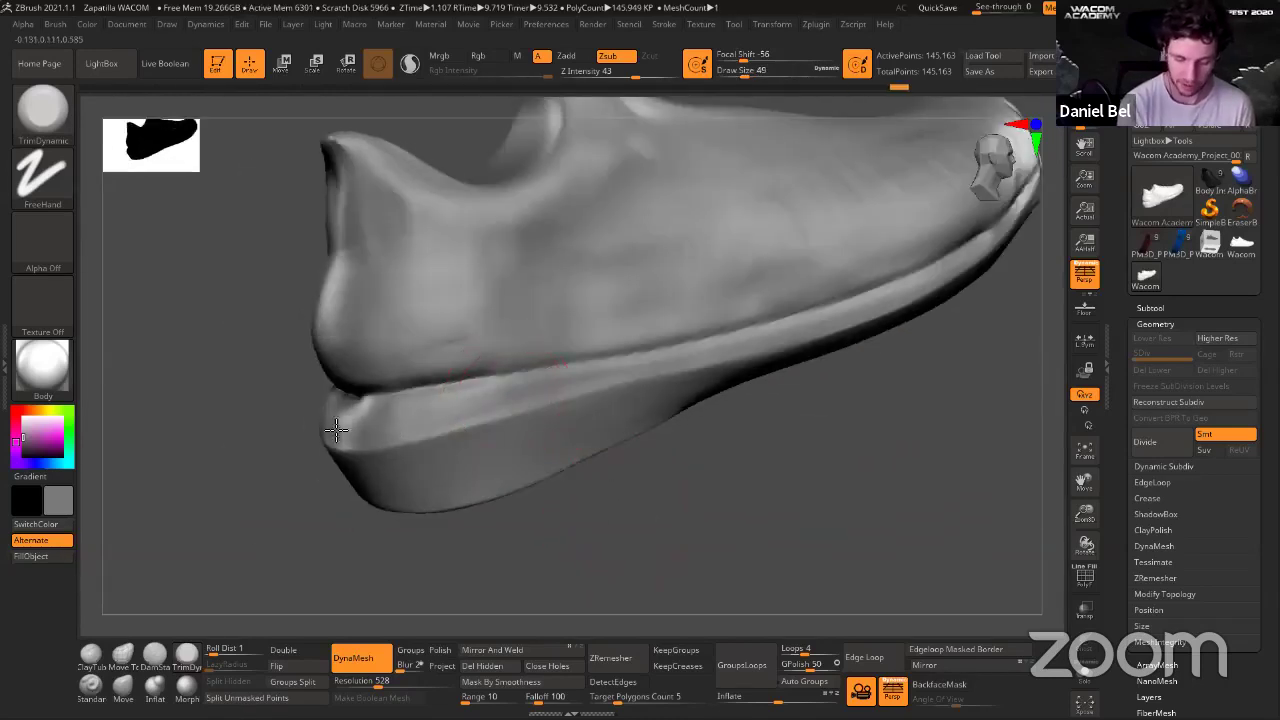
{"action": "left_click_drag", "start_coordinate": [336, 430], "coordinate": [488, 409]}
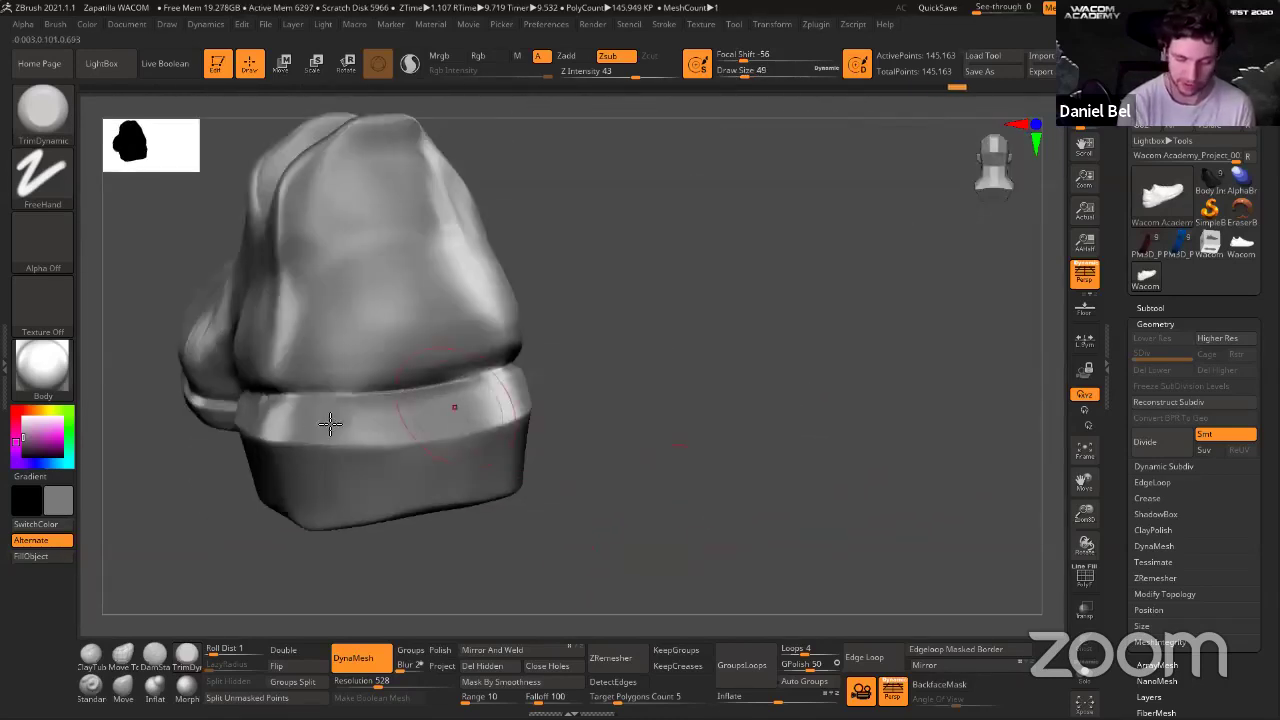
{"action": "left_click_drag", "start_coordinate": [608, 447], "coordinate": [618, 418]}
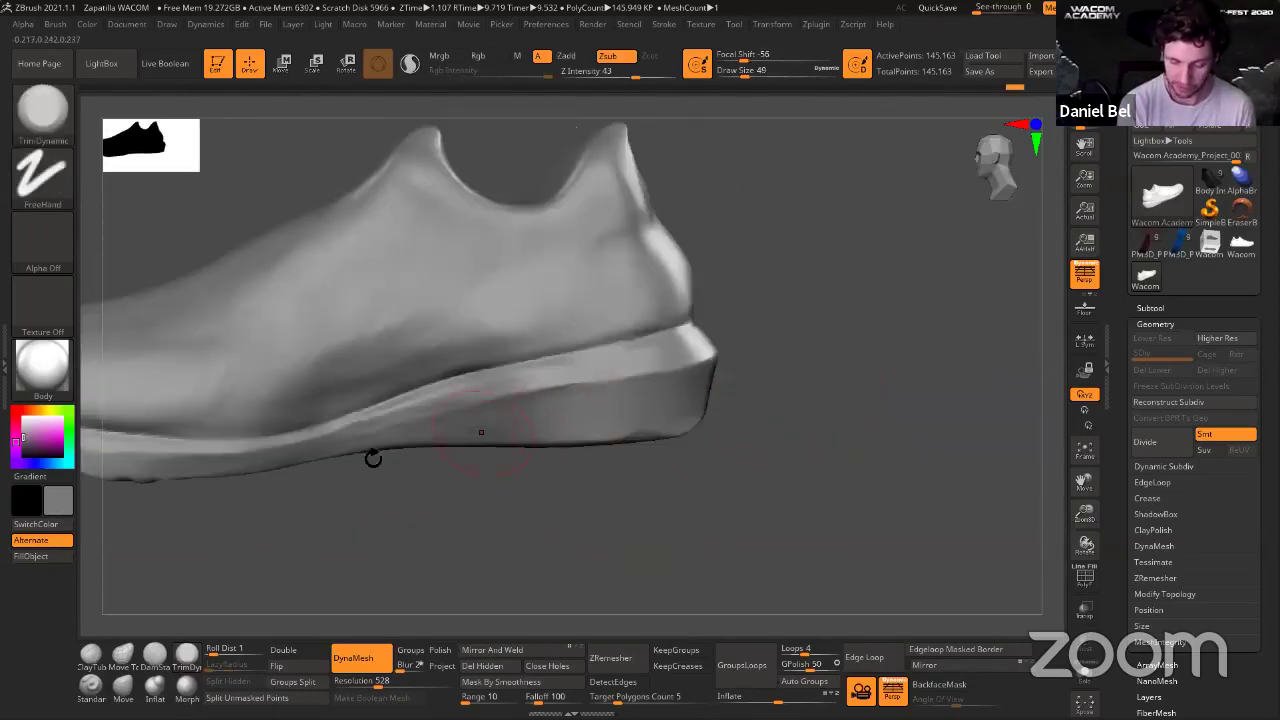
Trim the side of the sole from the heel toward the toe with TrimDynamic at Draw Size 49.
{"action": "left_click_drag", "start_coordinate": [677, 490], "coordinate": [724, 436]}
{"action": "mouse_move", "coordinate": [608, 444]}
{"action": "left_mouse_down"}
{"action": "mouse_move", "coordinate": [519, 461]}
{"action": "mouse_move", "coordinate": [376, 441]}
{"action": "mouse_move", "coordinate": [460, 462]}
{"action": "mouse_move", "coordinate": [740, 426]}
{"action": "left_mouse_up"}
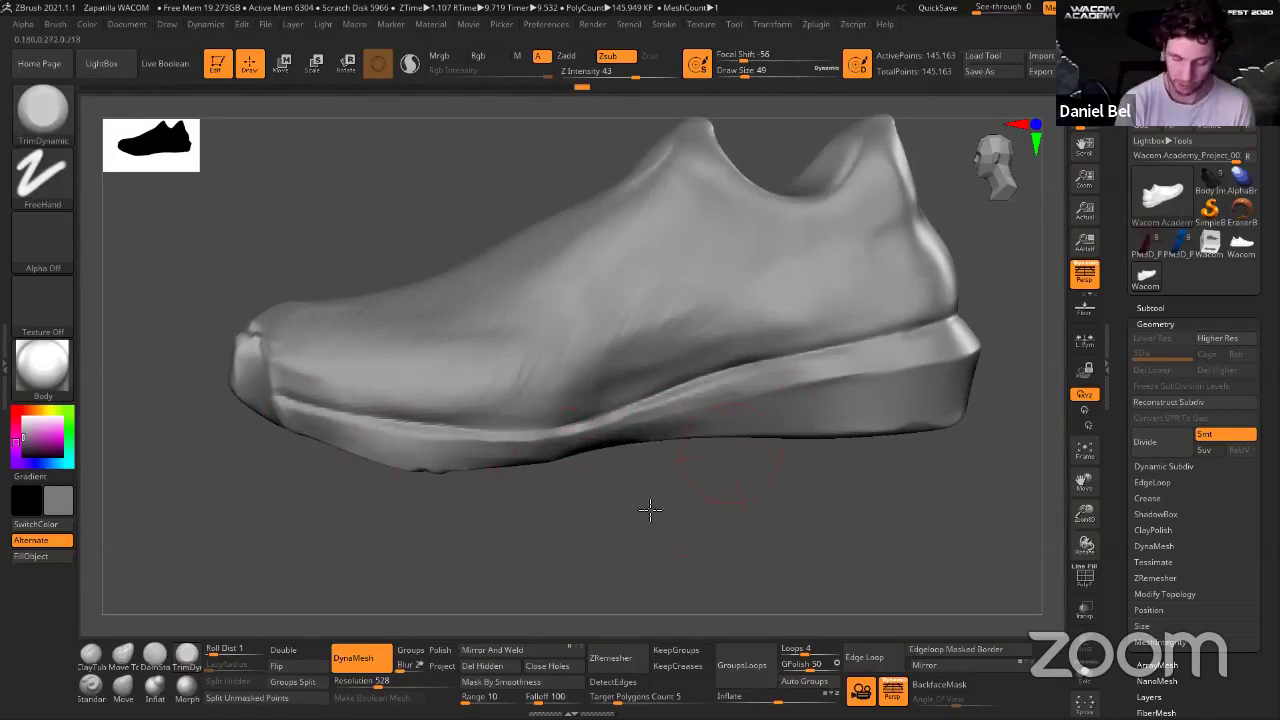
{"action": "left_click_drag", "start_coordinate": [651, 509], "coordinate": [485, 568]}
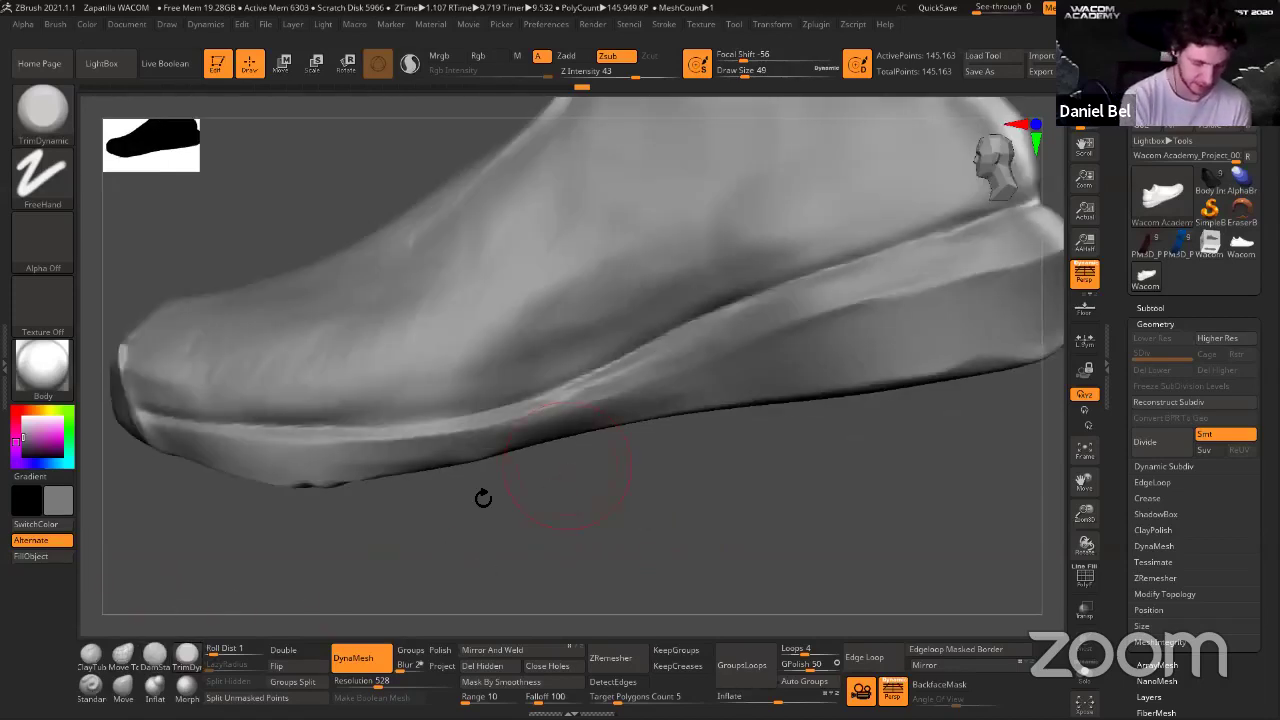
{"action": "left_click_drag", "start_coordinate": [259, 562], "coordinate": [391, 429]}
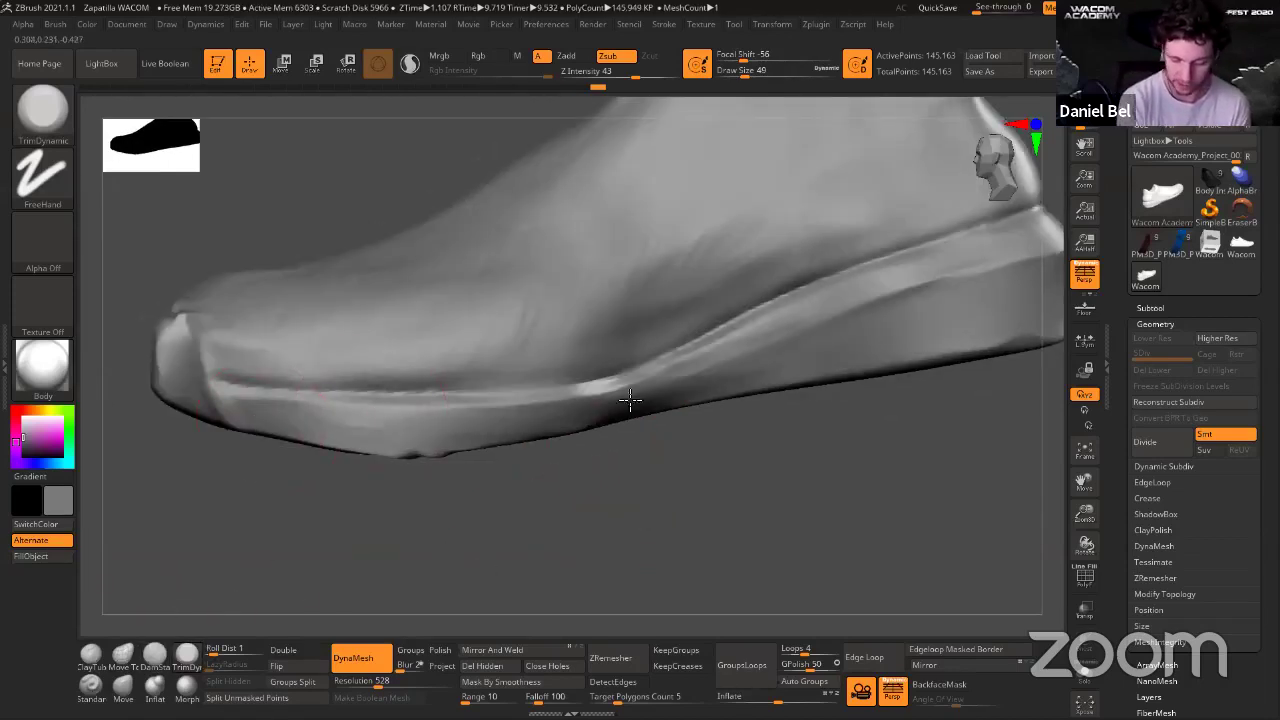
Refine the beveled edge of the sole between the midfoot and the heel with TrimDynamic at Draw Size 25.
{"action": "mouse_move", "coordinate": [720, 471]}
{"action": "left_mouse_down"}
{"action": "mouse_move", "coordinate": [814, 289]}
{"action": "mouse_move", "coordinate": [866, 267]}
{"action": "left_mouse_up"}
{"action": "key", "text": "s"}
{"action": "left_click_drag", "start_coordinate": [642, 330], "coordinate": [566, 374]}
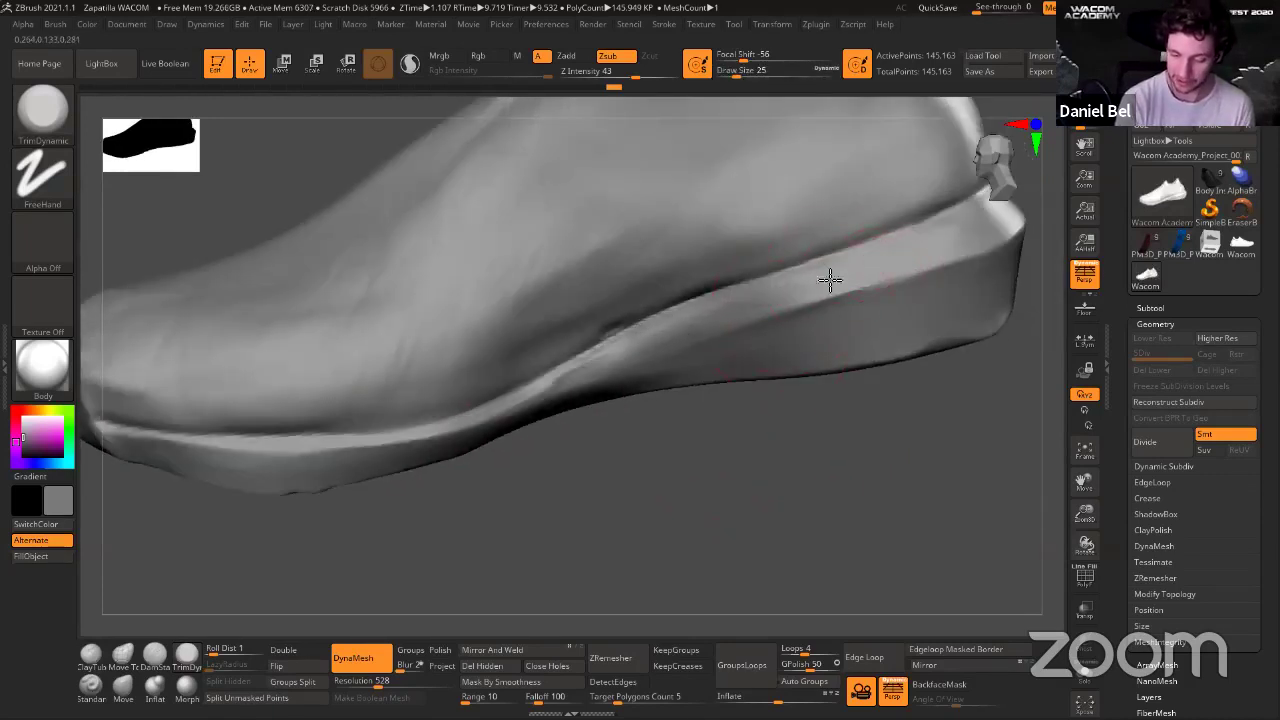
{"action": "left_click_drag", "start_coordinate": [798, 286], "coordinate": [993, 233]}
{"action": "mouse_move", "coordinate": [760, 494]}
{"action": "left_mouse_down", "text": "alt"}
{"action": "mouse_move", "coordinate": [814, 443]}
{"action": "mouse_move", "coordinate": [758, 470]}
{"action": "left_mouse_up", "text": "alt"}
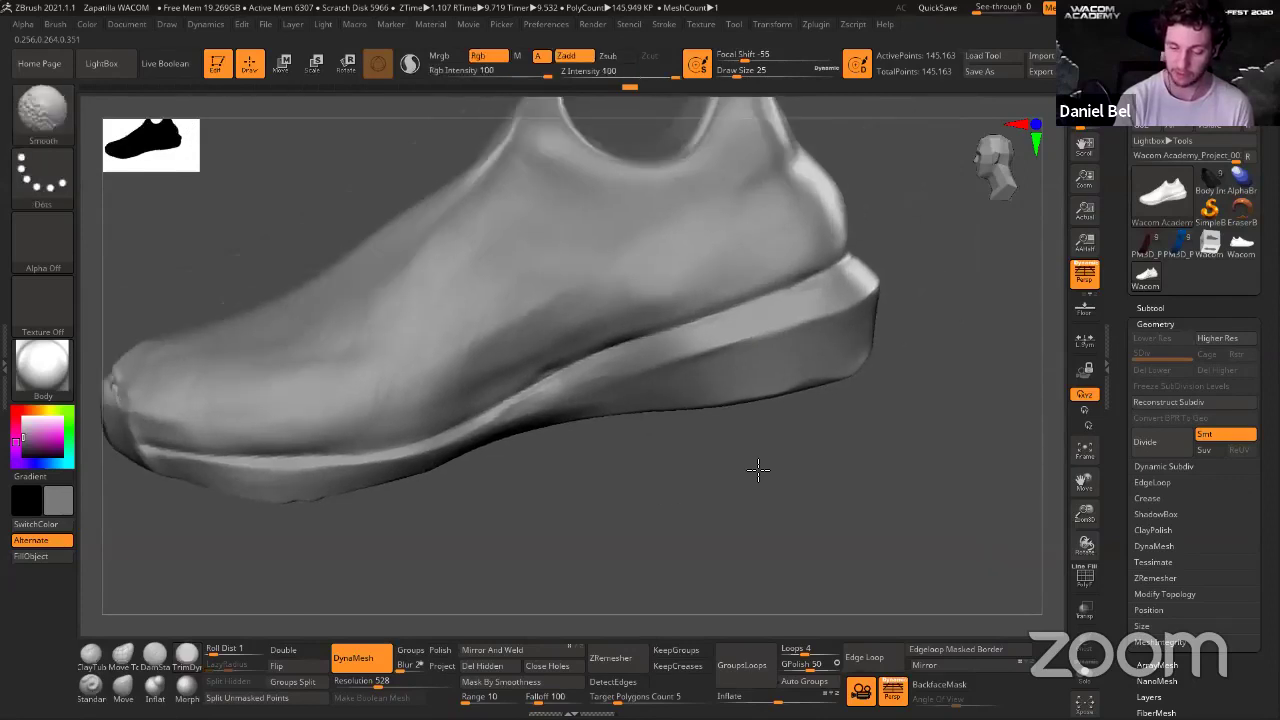
Examine the overall shape of the shoe from the side, front and top.
{"action": "mouse_move", "coordinate": [725, 512]}
{"action": "left_mouse_down"}
{"action": "mouse_move", "coordinate": [786, 514]}
{"action": "mouse_move", "coordinate": [897, 471]}
{"action": "mouse_move", "coordinate": [874, 520]}
{"action": "mouse_move", "coordinate": [886, 514]}
{"action": "mouse_move", "coordinate": [823, 526]}
{"action": "mouse_move", "coordinate": [860, 529]}
{"action": "mouse_move", "coordinate": [445, 427]}
{"action": "left_mouse_up"}
{"action": "key", "text": "shift+f"}
{"action": "key", "text": "shift+f"}
{"action": "left_click_drag", "start_coordinate": [410, 530], "coordinate": [461, 545]}
{"action": "left_click_drag", "start_coordinate": [765, 326], "coordinate": [743, 310]}
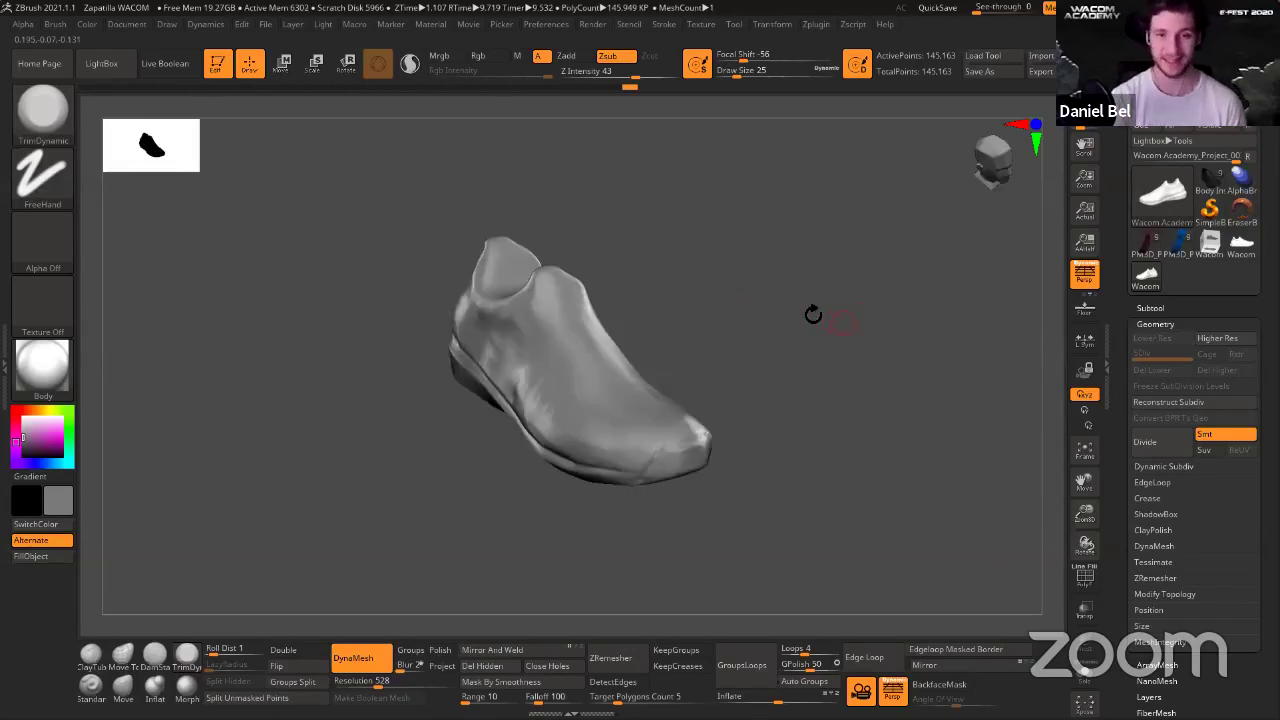
{"action": "left_click_drag", "start_coordinate": [809, 344], "coordinate": [815, 398]}
{"action": "left_click", "coordinate": [811, 400]}
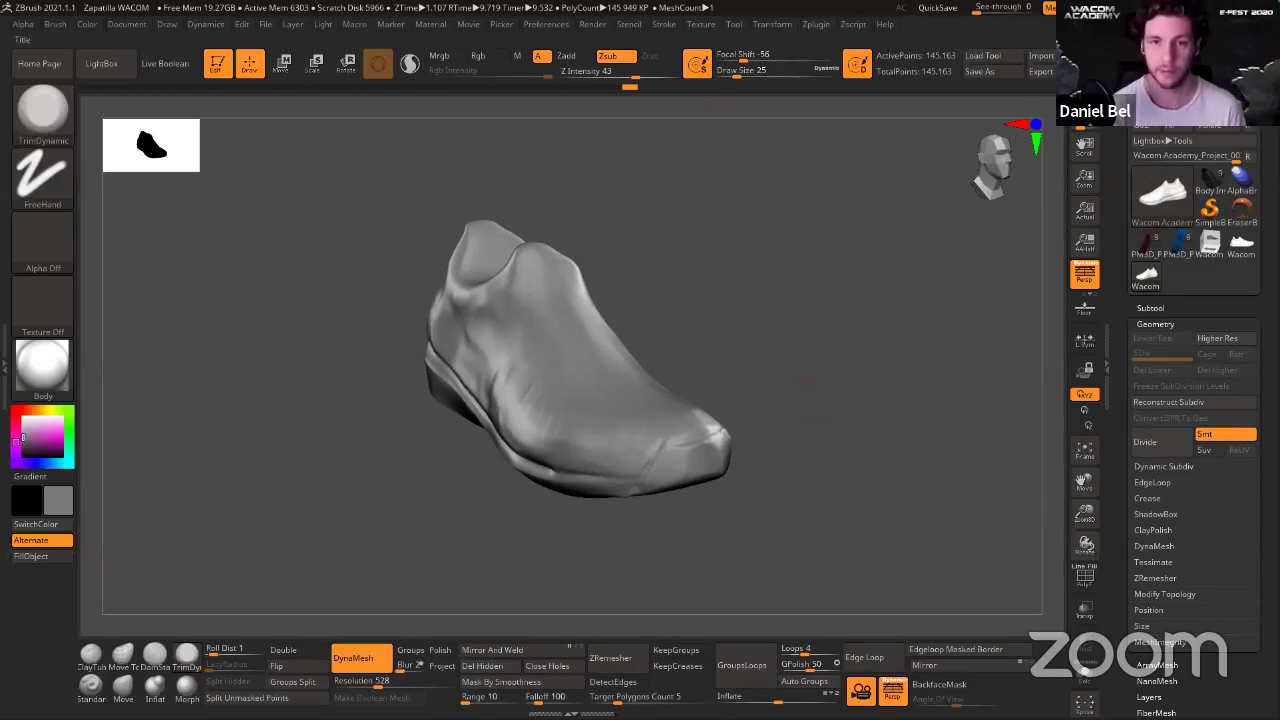
Load the saved shoe tool and display its polygroup colors with the subtool list open.
{"action": "left_click", "coordinate": [718, 103]}
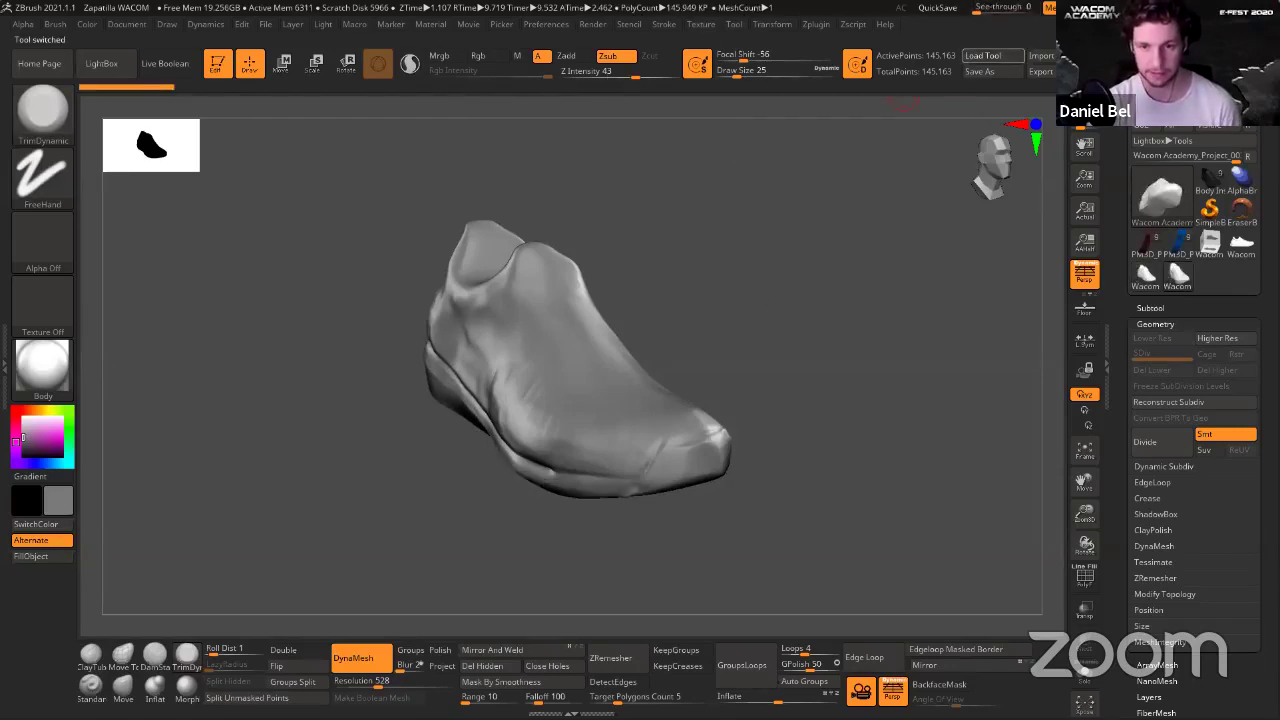
{"action": "left_click_drag", "start_coordinate": [840, 220], "coordinate": [925, 312]}
{"action": "left_click", "coordinate": [1160, 308]}
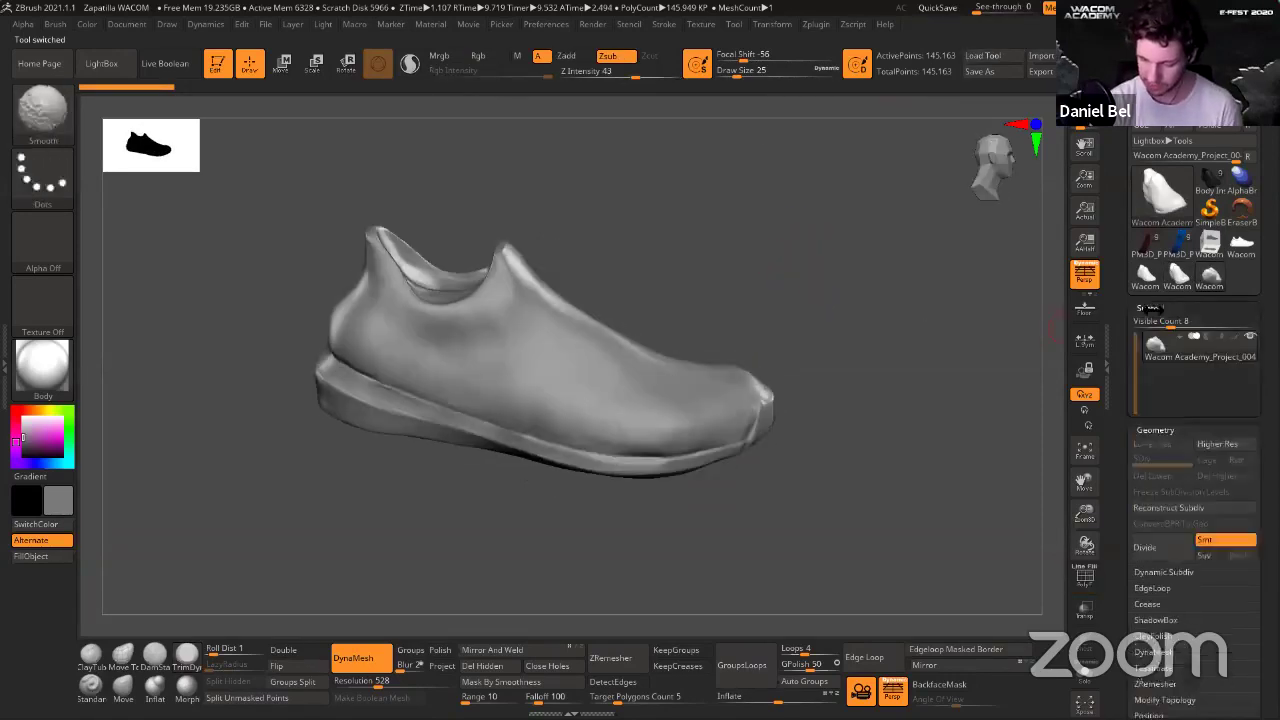
{"action": "left_click", "coordinate": [1084, 575]}
{"action": "left_click", "coordinate": [1077, 572]}
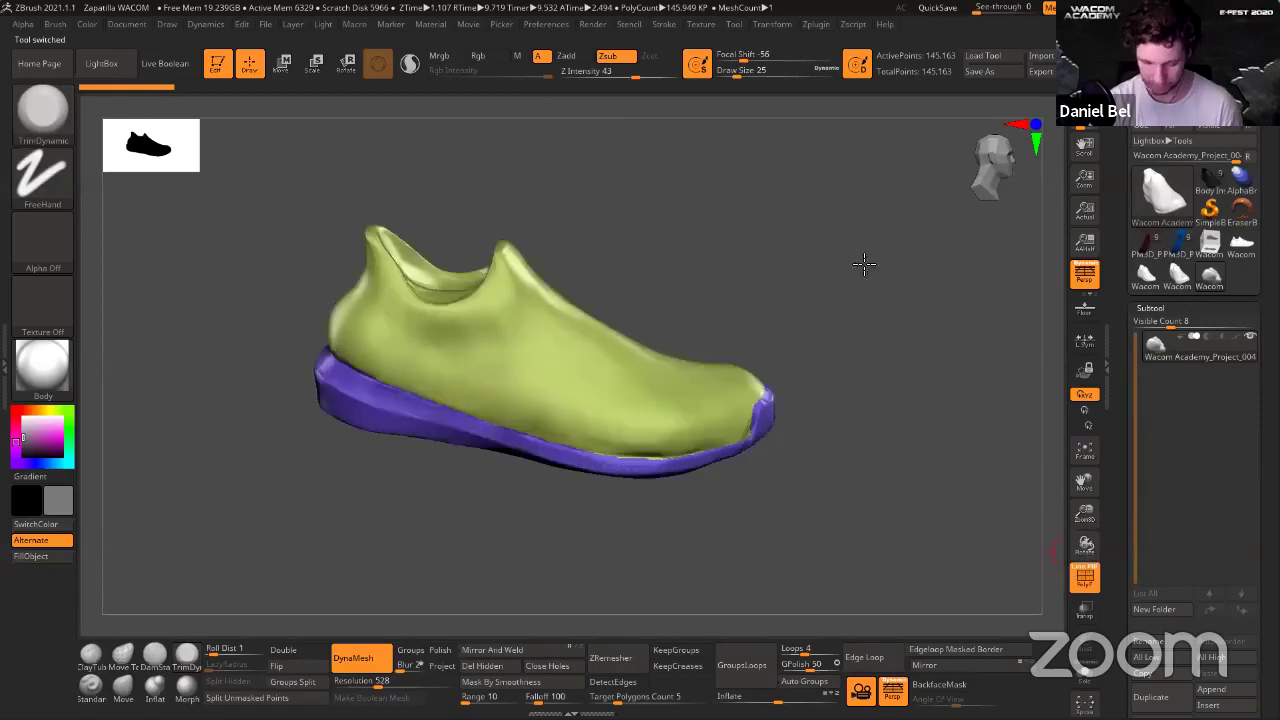
Inspect the polygroups around the shoe and isolate the sole group to examine it from below.
{"action": "left_click_drag", "start_coordinate": [857, 266], "coordinate": [847, 340]}
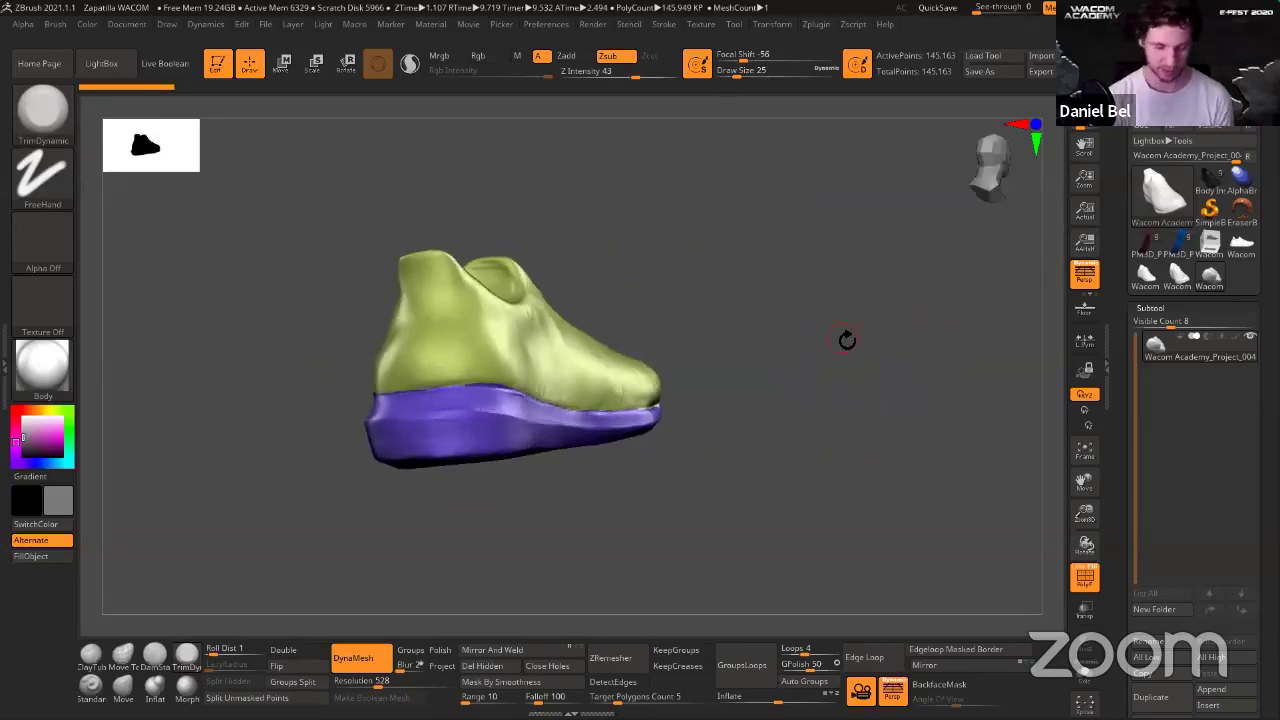
{"action": "left_click_drag", "start_coordinate": [730, 500], "coordinate": [751, 560]}
{"action": "left_click_drag", "start_coordinate": [837, 280], "coordinate": [834, 312]}
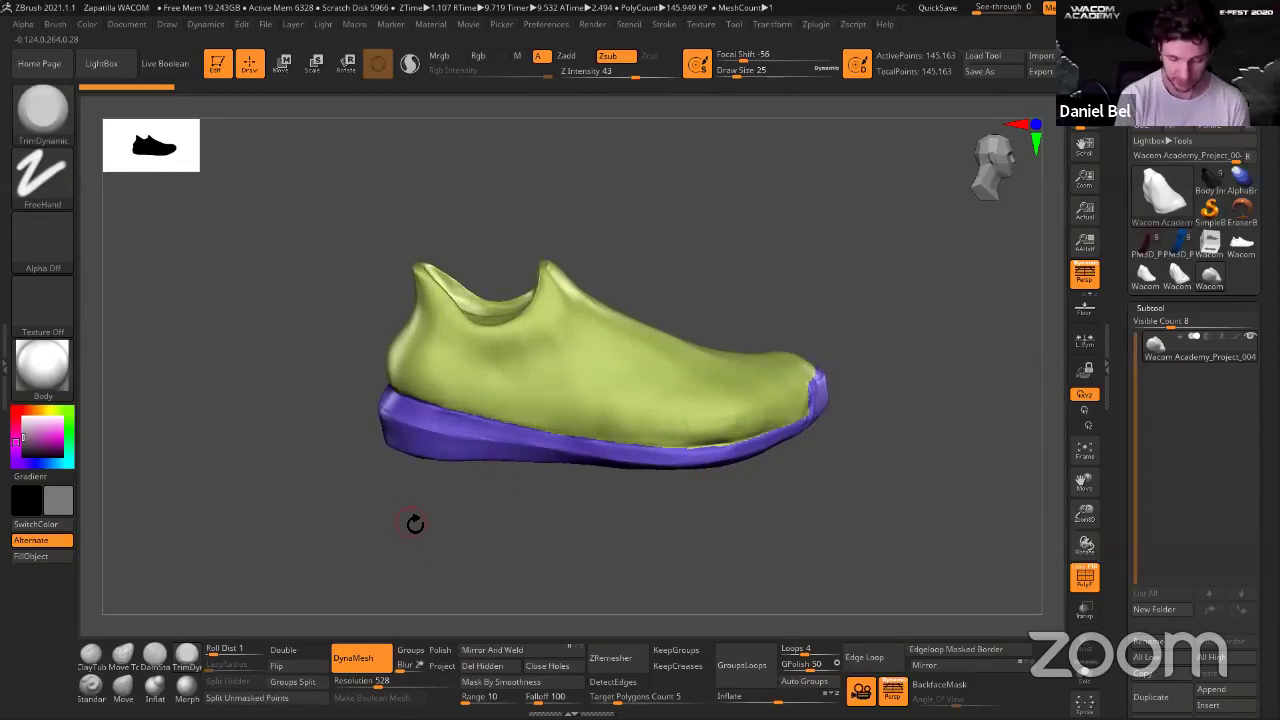
{"action": "left_click_drag", "start_coordinate": [613, 570], "coordinate": [612, 563], "text": "shift"}
{"action": "key", "text": "shift+f"}
{"action": "mouse_move", "coordinate": [731, 537]}
{"action": "left_mouse_down"}
{"action": "mouse_move", "coordinate": [674, 566]}
{"action": "mouse_move", "coordinate": [713, 562]}
{"action": "mouse_move", "coordinate": [654, 531]}
{"action": "left_mouse_up"}
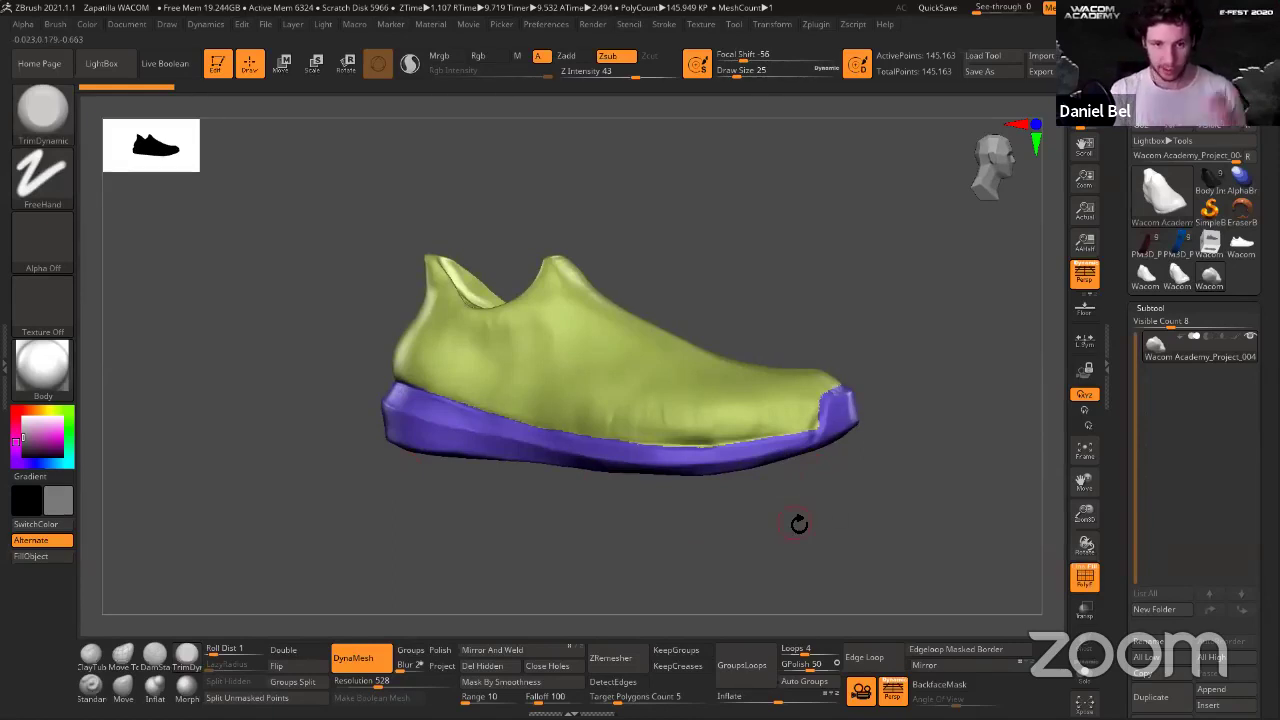
{"action": "left_click", "coordinate": [495, 445], "text": "ctrl+shift"}
{"action": "left_click_drag", "start_coordinate": [606, 514], "coordinate": [595, 458]}
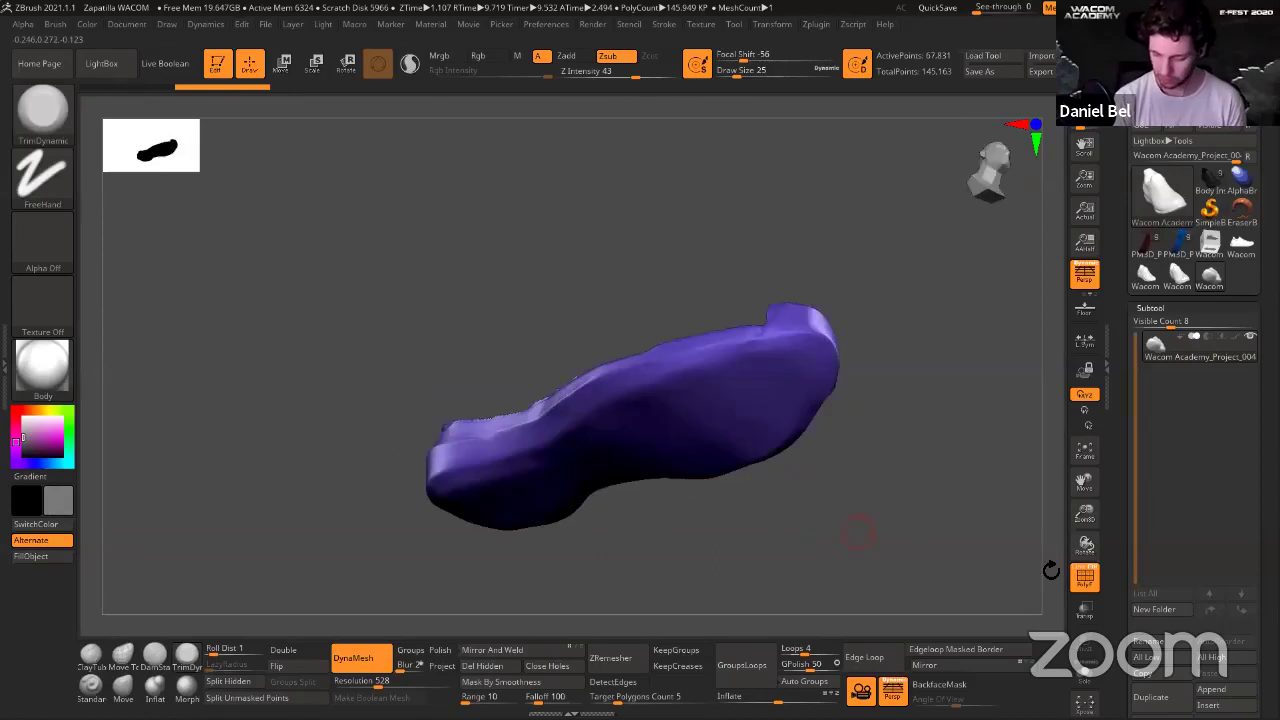
Turn on double-sided display for the shoe mesh.
{"action": "mouse_move", "coordinate": [1171, 690]}
{"action": "left_mouse_down"}
{"action": "mouse_move", "coordinate": [1171, 612]}
{"action": "mouse_move", "coordinate": [1223, 539]}
{"action": "mouse_move", "coordinate": [1208, 470]}
{"action": "left_mouse_up"}
{"action": "left_click", "coordinate": [1194, 541]}
{"action": "left_click", "coordinate": [1173, 481], "text": "shift"}
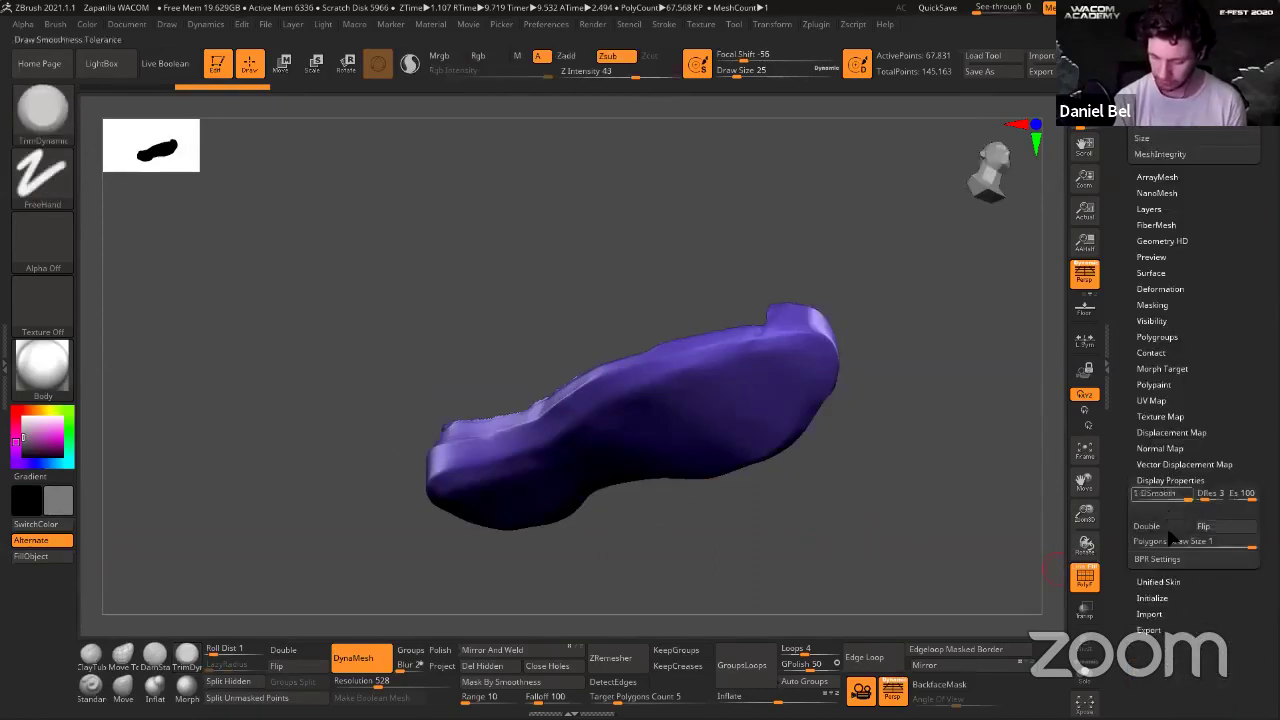
{"action": "left_click", "coordinate": [1148, 526]}
Inspect the isolated upper and restore the visibility of the whole shoe.
{"action": "left_click_drag", "start_coordinate": [943, 571], "coordinate": [971, 534]}
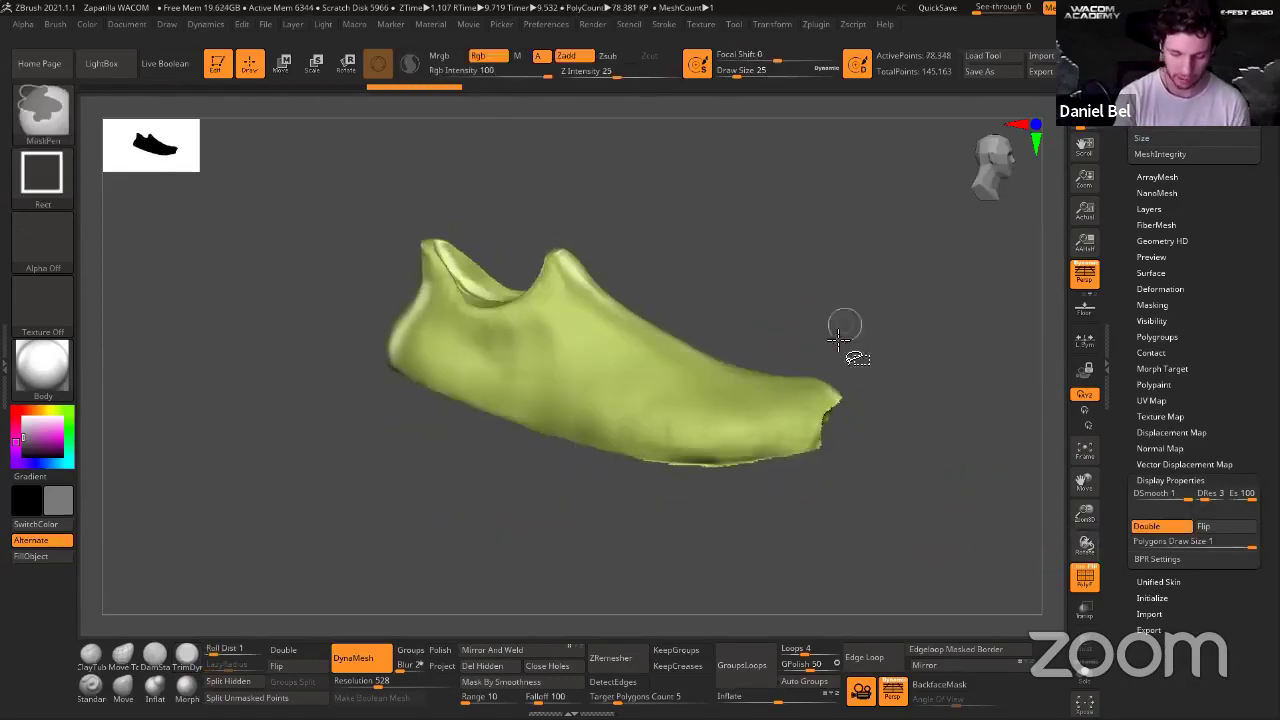
{"action": "left_click", "coordinate": [881, 525], "text": "ctrl+shift"}
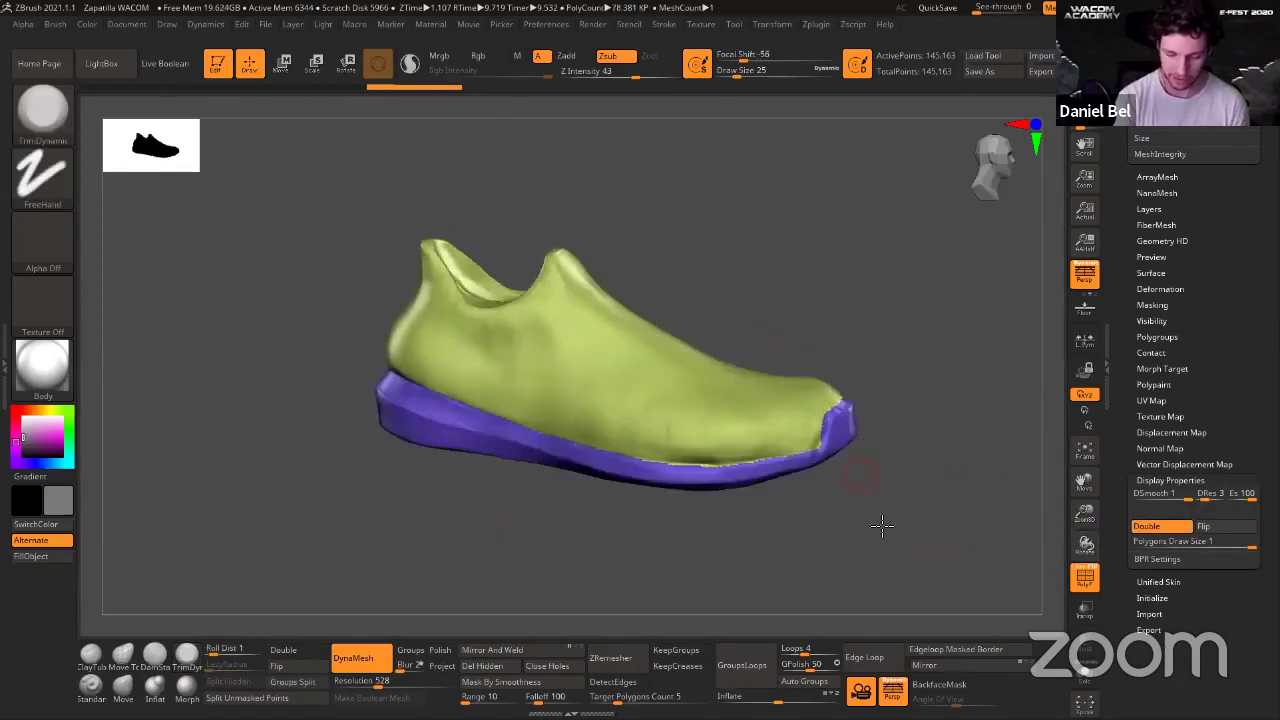
{"action": "left_click_drag", "start_coordinate": [881, 525], "coordinate": [887, 466]}
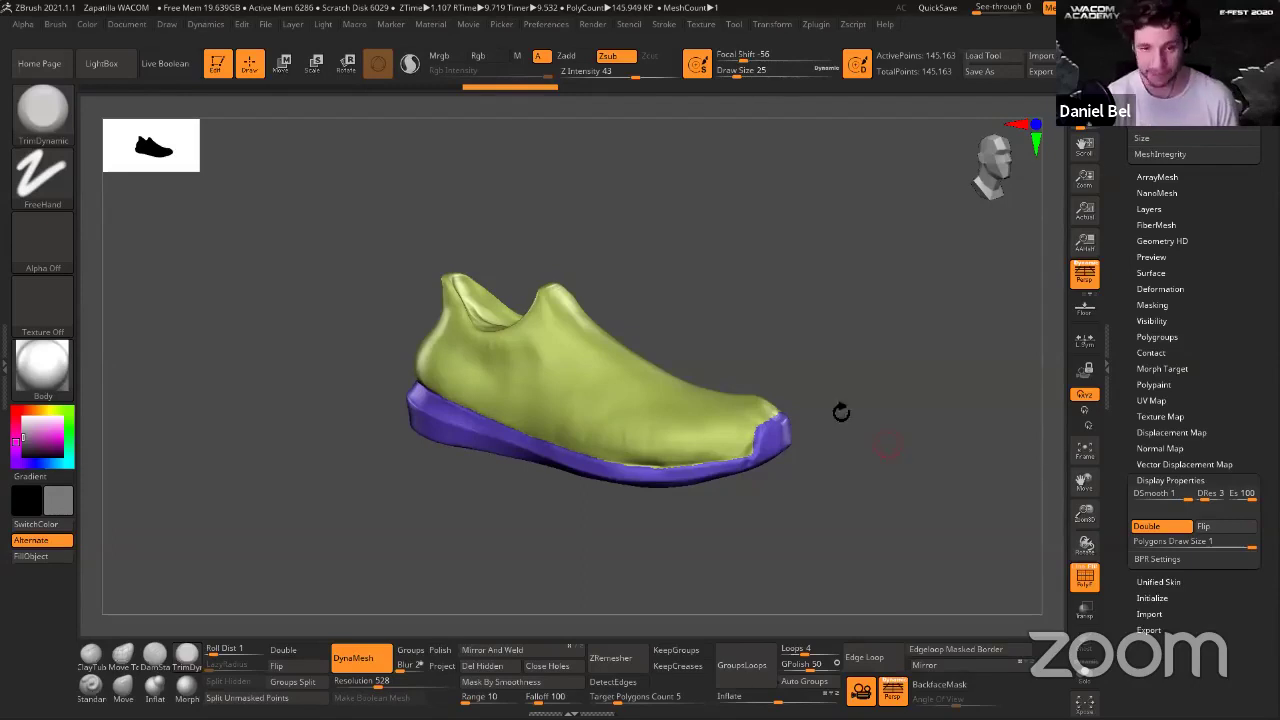
Merge the upper and sole into a single polygroup in side view.
{"action": "right_click_drag", "start_coordinate": [787, 308], "coordinate": [693, 290], "text": "ctrl"}
{"action": "left_click_drag", "start_coordinate": [807, 263], "coordinate": [719, 312], "text": "alt"}
{"action": "left_click_drag", "start_coordinate": [1234, 309], "coordinate": [1234, 620]}
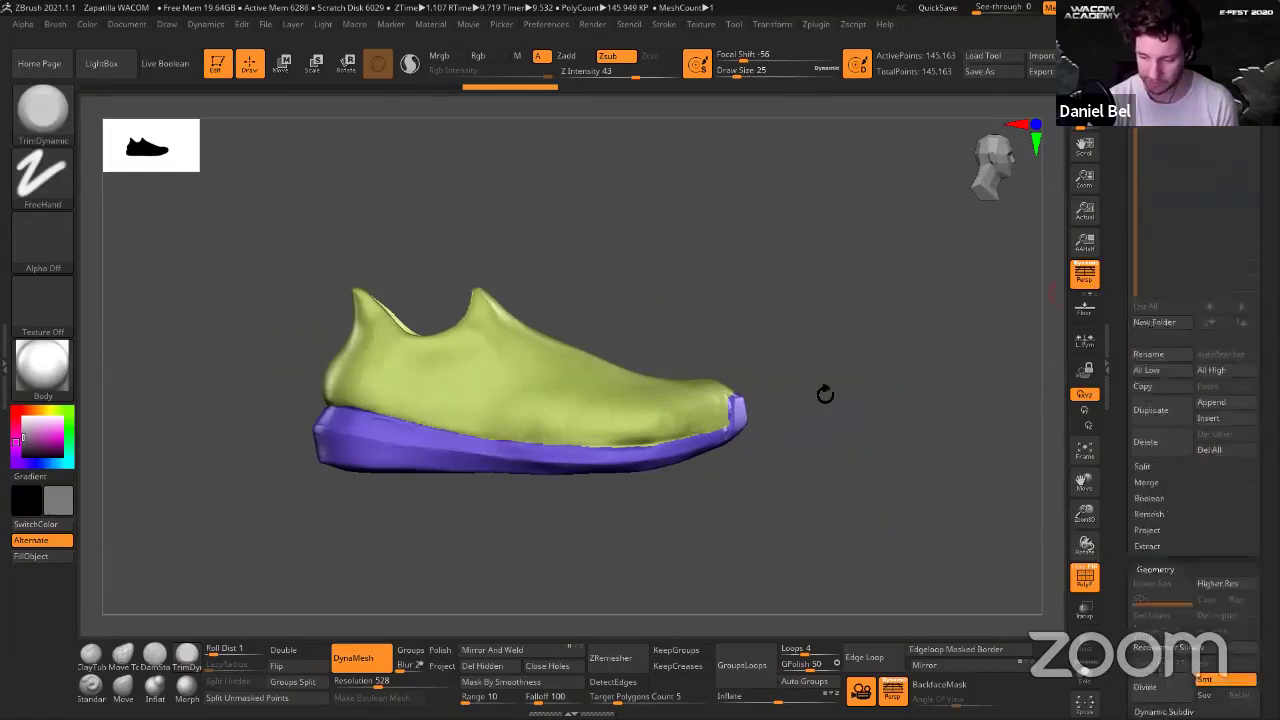
{"action": "key", "text": "ctrl+w"}
{"action": "mouse_move", "coordinate": [828, 350]}
{"action": "left_mouse_down", "text": "alt"}
{"action": "mouse_move", "coordinate": [823, 208]}
{"action": "mouse_move", "coordinate": [826, 289]}
{"action": "left_mouse_up", "text": "alt"}
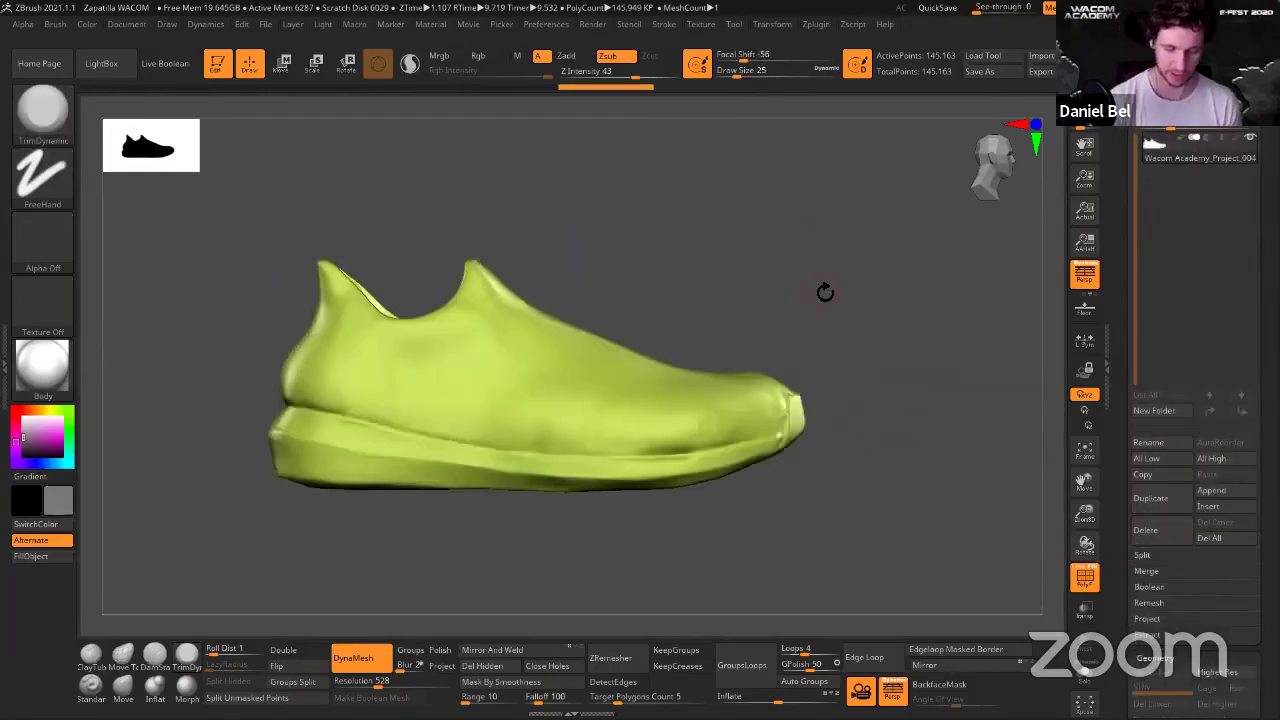
Mask the upper above the sole line from the side with the MaskLasso brush.
{"action": "key", "text": "ctrl"}
{"action": "left_click", "coordinate": [56, 126], "text": "ctrl"}
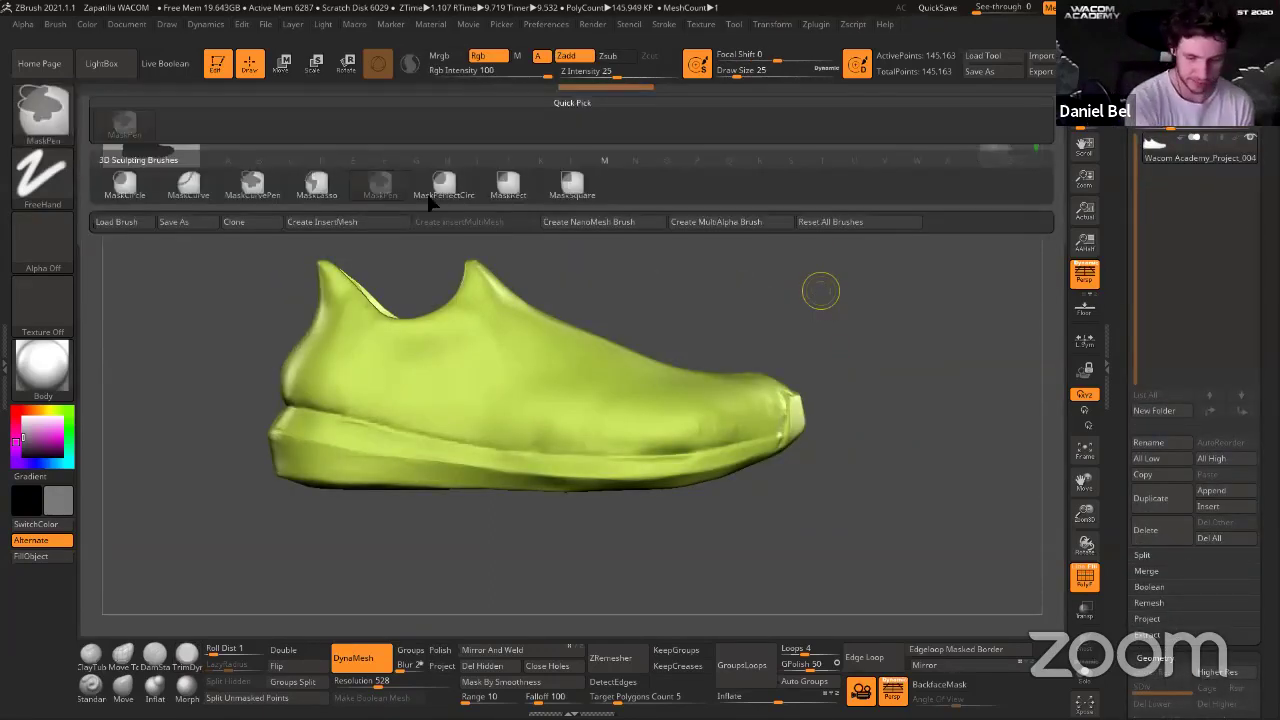
{"action": "left_click", "coordinate": [325, 190], "text": "ctrl"}
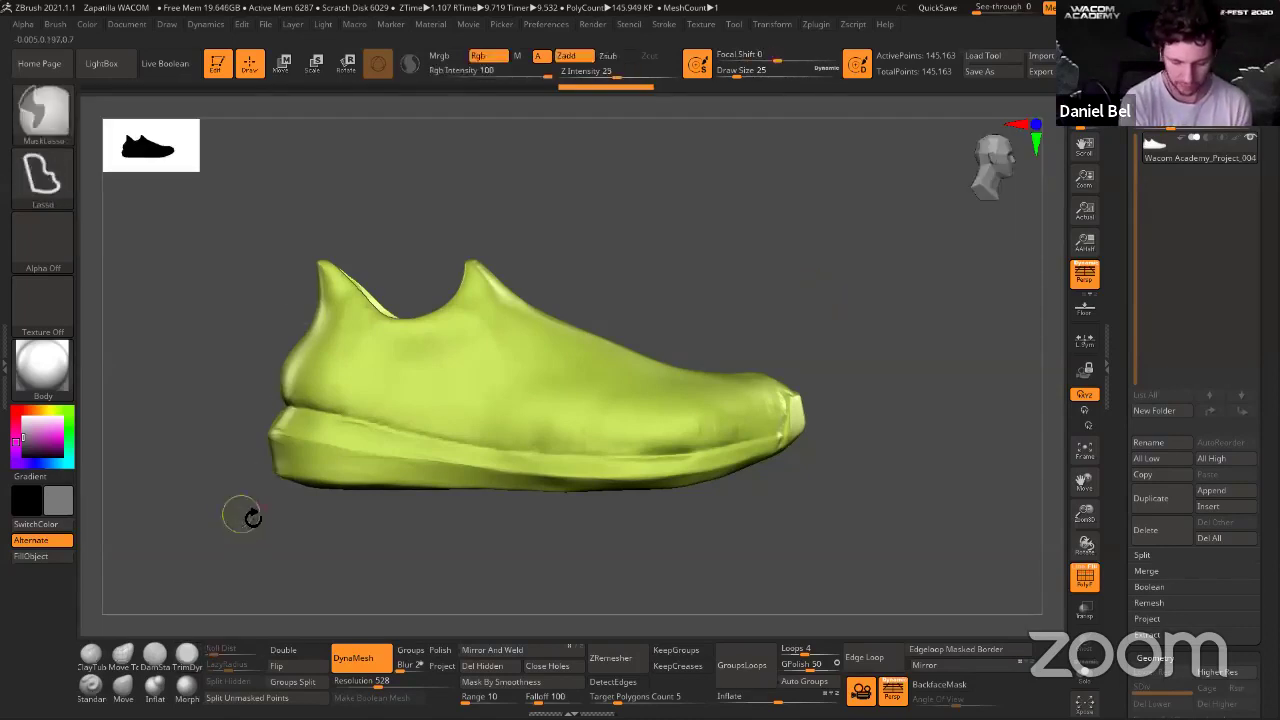
{"action": "mouse_move", "coordinate": [243, 517]}
{"action": "left_mouse_down"}
{"action": "mouse_move", "coordinate": [262, 520]}
{"action": "mouse_move", "coordinate": [263, 486]}
{"action": "left_mouse_up"}
{"action": "key", "text": "ctrl"}
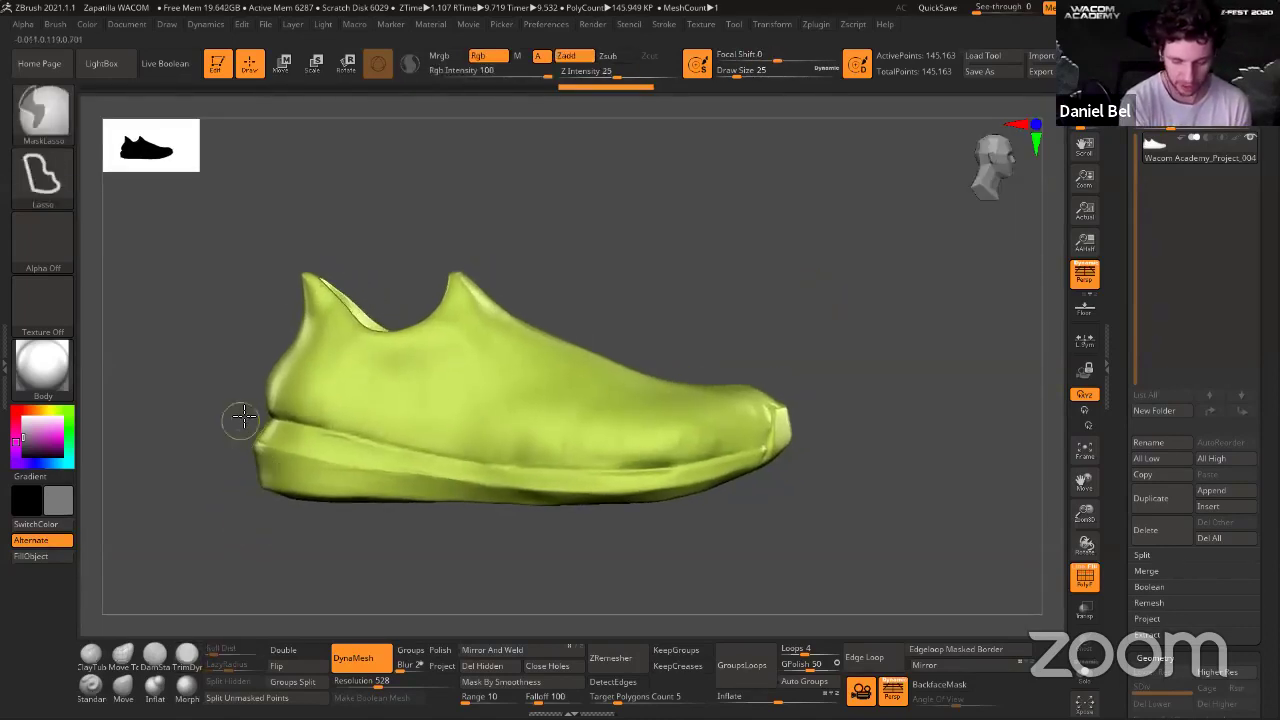
{"action": "mouse_move", "coordinate": [364, 440]}
{"action": "left_mouse_down", "text": "ctrl"}
{"action": "mouse_move", "coordinate": [656, 470]}
{"action": "mouse_move", "coordinate": [766, 434]}
{"action": "mouse_move", "coordinate": [788, 398]}
{"action": "mouse_move", "coordinate": [246, 204]}
{"action": "left_mouse_up", "text": "ctrl"}
{"action": "mouse_move", "coordinate": [903, 374]}
{"action": "left_mouse_down"}
{"action": "mouse_move", "coordinate": [809, 400]}
{"action": "mouse_move", "coordinate": [894, 386]}
{"action": "mouse_move", "coordinate": [853, 424]}
{"action": "mouse_move", "coordinate": [540, 489]}
{"action": "mouse_move", "coordinate": [371, 469]}
{"action": "mouse_move", "coordinate": [360, 554]}
{"action": "mouse_move", "coordinate": [366, 541]}
{"action": "mouse_move", "coordinate": [377, 556]}
{"action": "mouse_move", "coordinate": [381, 506]}
{"action": "mouse_move", "coordinate": [285, 473]}
{"action": "mouse_move", "coordinate": [335, 541]}
{"action": "left_mouse_up"}
{"action": "left_click_drag", "start_coordinate": [584, 550], "coordinate": [590, 558], "text": "alt"}
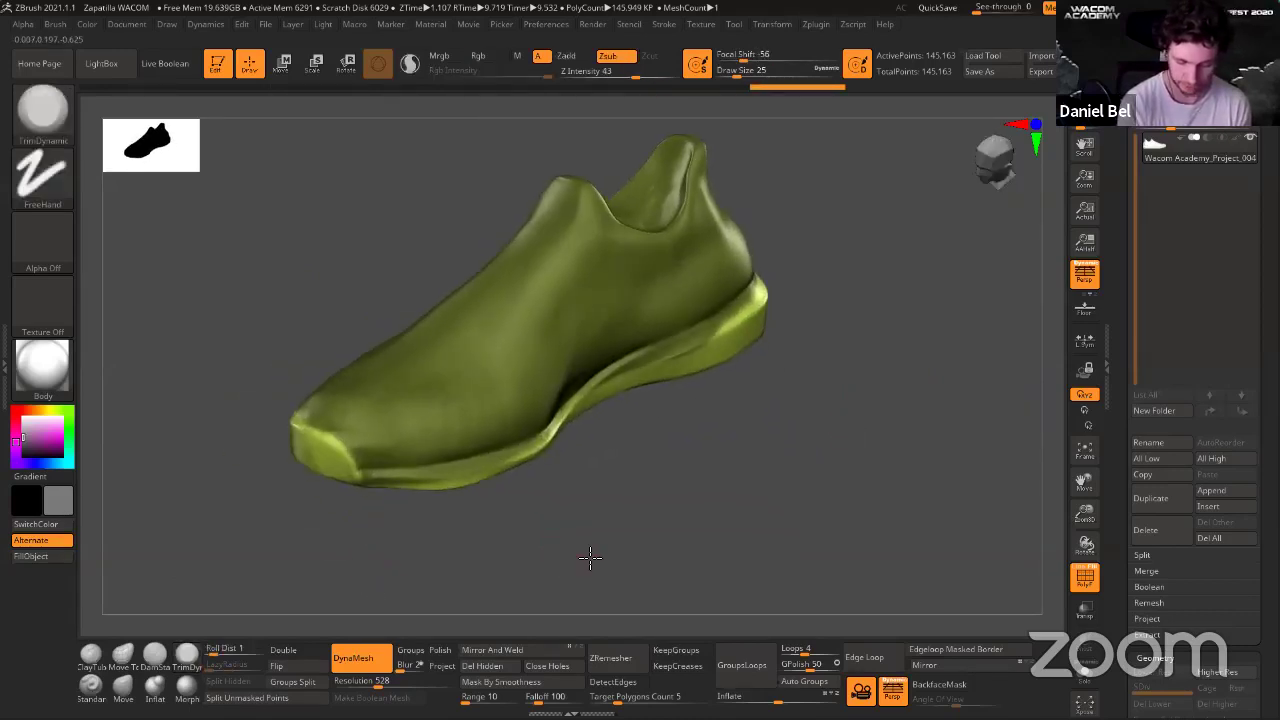
Correct the mask along the border between upper and sole so the sole, toe and heel edges stay unmasked.
{"action": "left_click_drag", "start_coordinate": [496, 410], "coordinate": [330, 427]}
{"action": "mouse_move", "coordinate": [527, 394]}
{"action": "left_mouse_down", "text": "ctrl+alt"}
{"action": "mouse_move", "coordinate": [275, 436]}
{"action": "mouse_move", "coordinate": [684, 510]}
{"action": "mouse_move", "coordinate": [785, 314]}
{"action": "mouse_move", "coordinate": [771, 277]}
{"action": "mouse_move", "coordinate": [864, 297]}
{"action": "mouse_move", "coordinate": [846, 350]}
{"action": "mouse_move", "coordinate": [877, 505]}
{"action": "left_mouse_up", "text": "ctrl+alt"}
{"action": "mouse_move", "coordinate": [770, 525]}
{"action": "left_mouse_down"}
{"action": "mouse_move", "coordinate": [726, 526]}
{"action": "mouse_move", "coordinate": [700, 563]}
{"action": "mouse_move", "coordinate": [843, 546]}
{"action": "mouse_move", "coordinate": [840, 536]}
{"action": "left_mouse_up"}
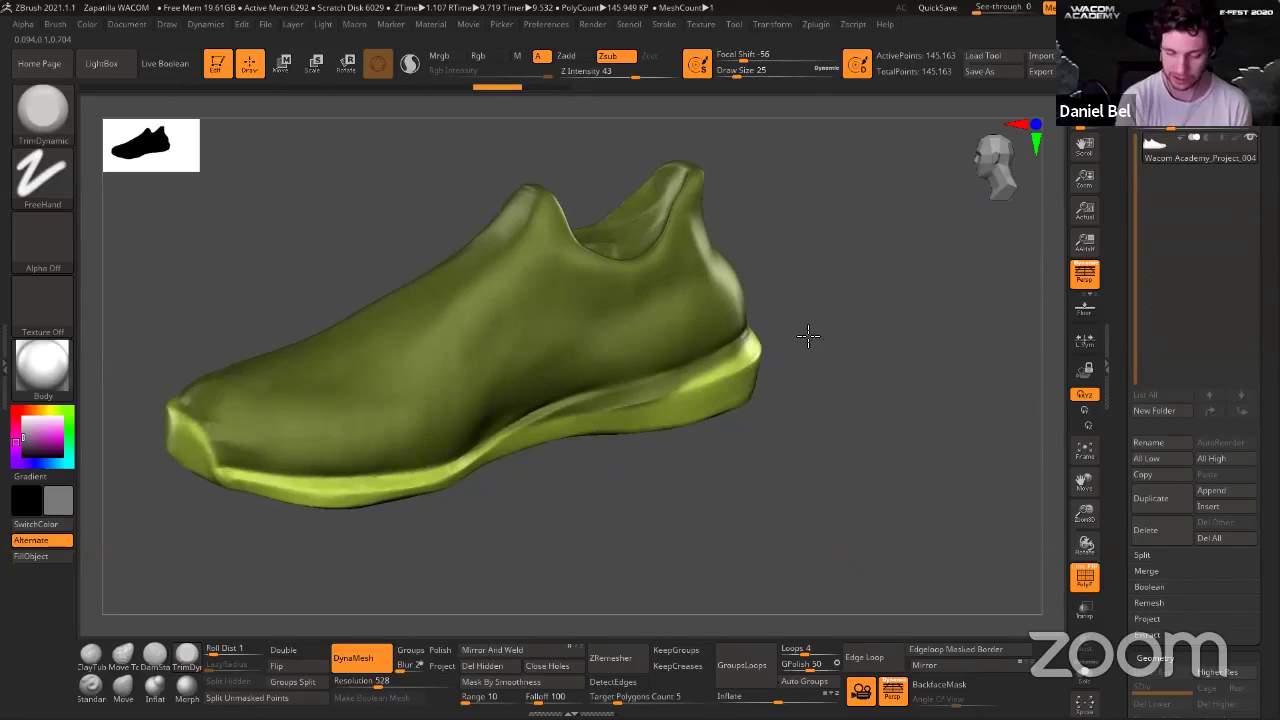
{"action": "mouse_move", "coordinate": [808, 336]}
{"action": "left_mouse_down"}
{"action": "mouse_move", "coordinate": [794, 363]}
{"action": "mouse_move", "coordinate": [674, 366]}
{"action": "mouse_move", "coordinate": [551, 400]}
{"action": "mouse_move", "coordinate": [857, 491]}
{"action": "mouse_move", "coordinate": [870, 422]}
{"action": "mouse_move", "coordinate": [861, 430]}
{"action": "left_mouse_up"}
{"action": "key", "text": "ctrl"}
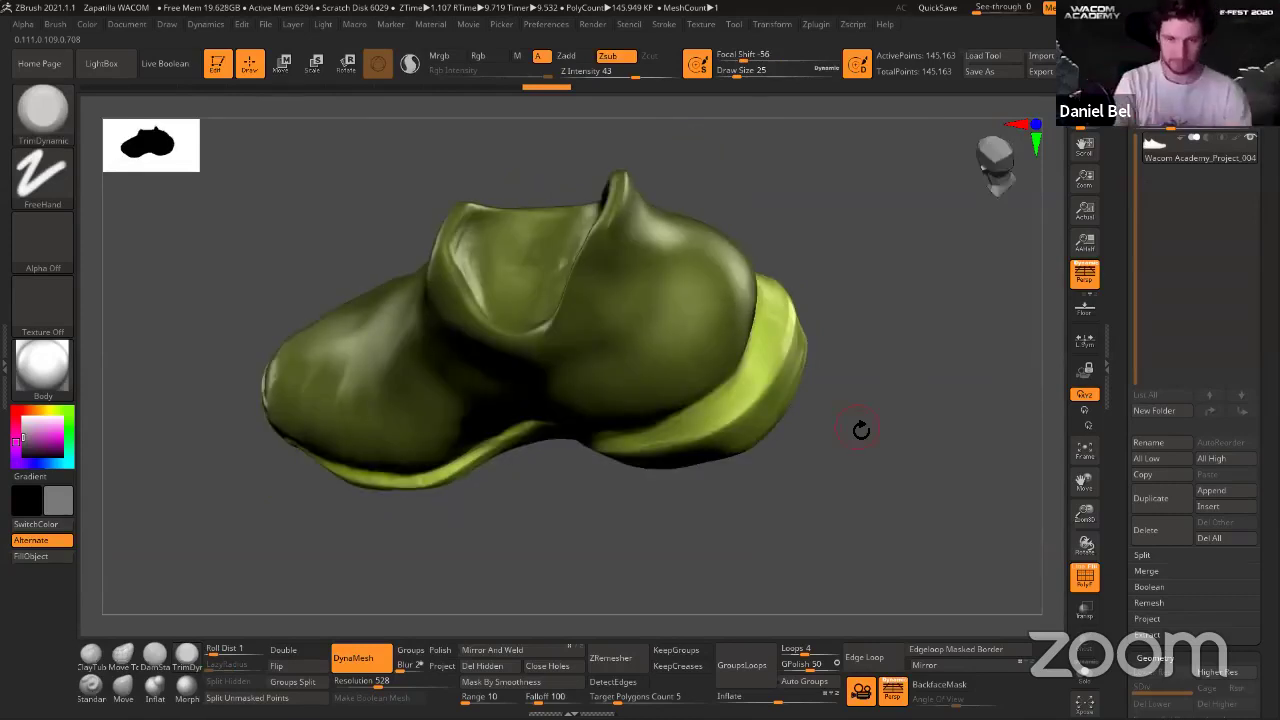
{"action": "mouse_move", "coordinate": [875, 450]}
{"action": "left_mouse_down"}
{"action": "mouse_move", "coordinate": [800, 526]}
{"action": "mouse_move", "coordinate": [791, 449]}
{"action": "mouse_move", "coordinate": [789, 511]}
{"action": "mouse_move", "coordinate": [805, 483]}
{"action": "mouse_move", "coordinate": [814, 489]}
{"action": "mouse_move", "coordinate": [837, 568]}
{"action": "mouse_move", "coordinate": [897, 467]}
{"action": "left_mouse_up"}
{"action": "mouse_move", "coordinate": [905, 347]}
{"action": "left_mouse_down", "text": "ctrl"}
{"action": "mouse_move", "coordinate": [831, 380]}
{"action": "mouse_move", "coordinate": [602, 410]}
{"action": "mouse_move", "coordinate": [450, 402]}
{"action": "mouse_move", "coordinate": [914, 214]}
{"action": "left_mouse_up", "text": "ctrl"}
{"action": "mouse_move", "coordinate": [787, 564]}
{"action": "left_mouse_down"}
{"action": "mouse_move", "coordinate": [771, 584]}
{"action": "mouse_move", "coordinate": [764, 567]}
{"action": "left_mouse_up"}
Try turning the masked upper into its own polygroup.
{"action": "key", "text": "ctrl+w"}
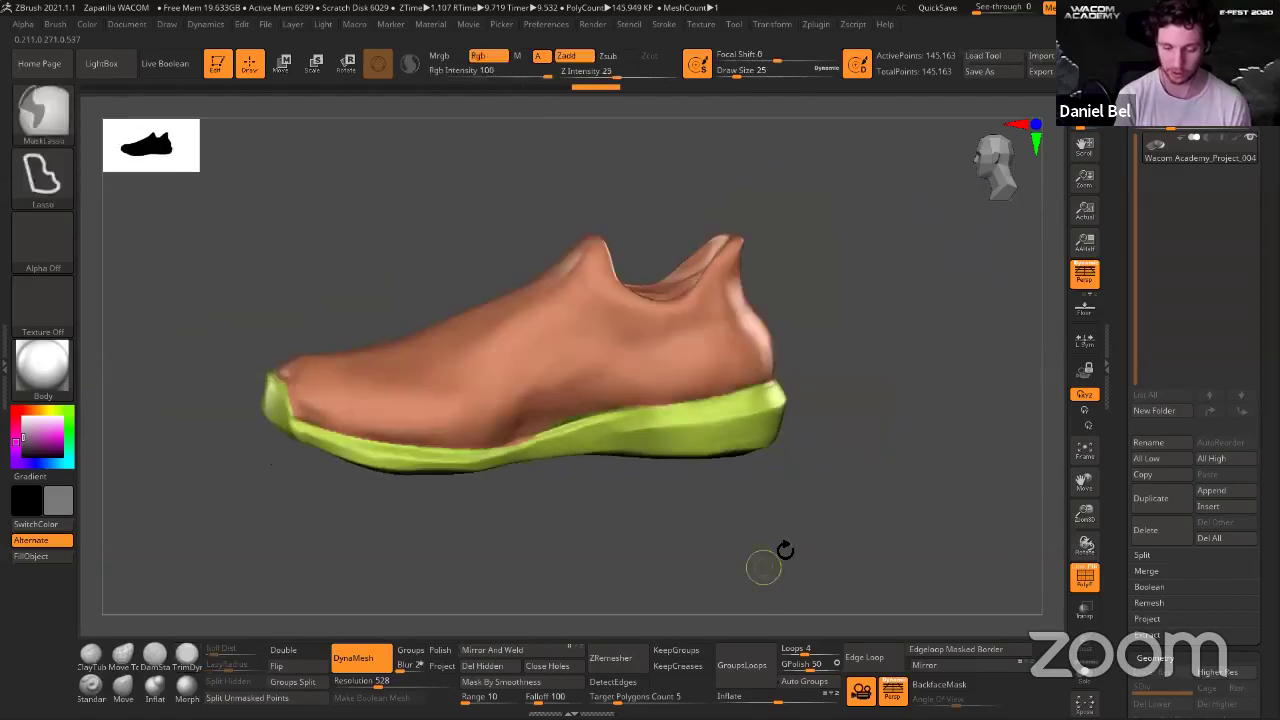
{"action": "key", "text": "ctrl+z"}
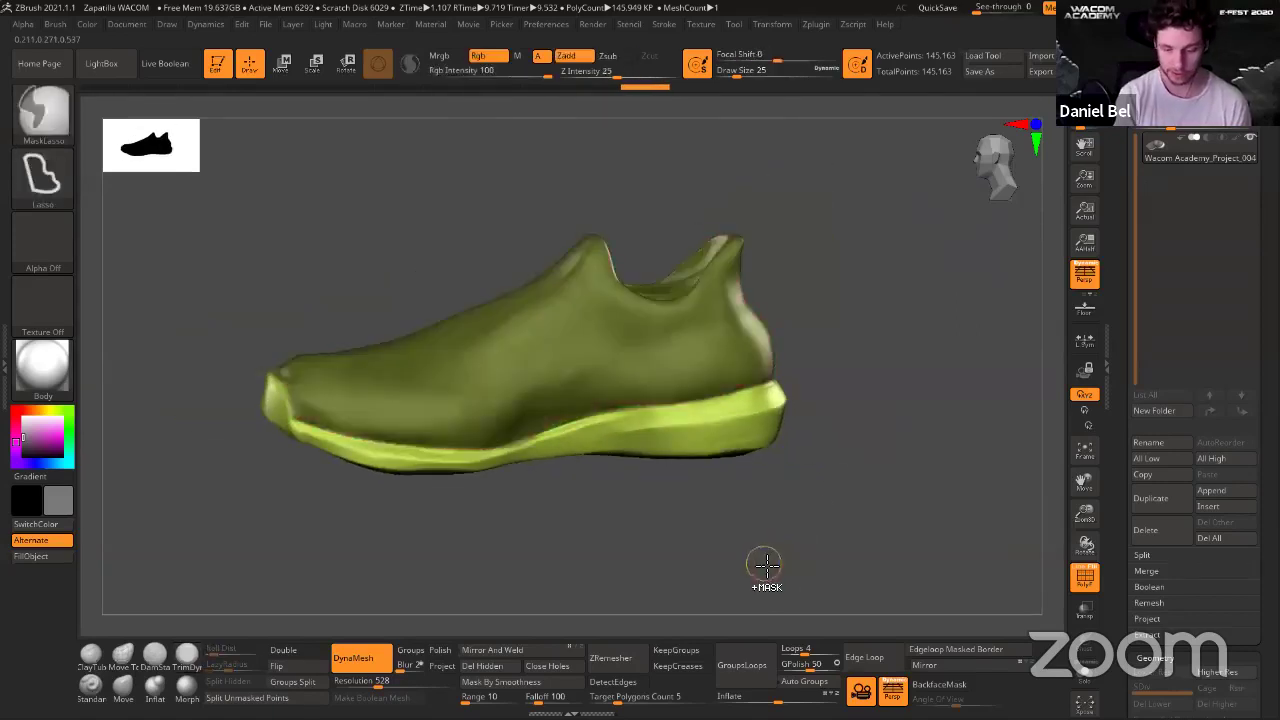
{"action": "key", "text": "ctrl+w"}
{"action": "left_click_drag", "start_coordinate": [766, 563], "coordinate": [719, 508]}
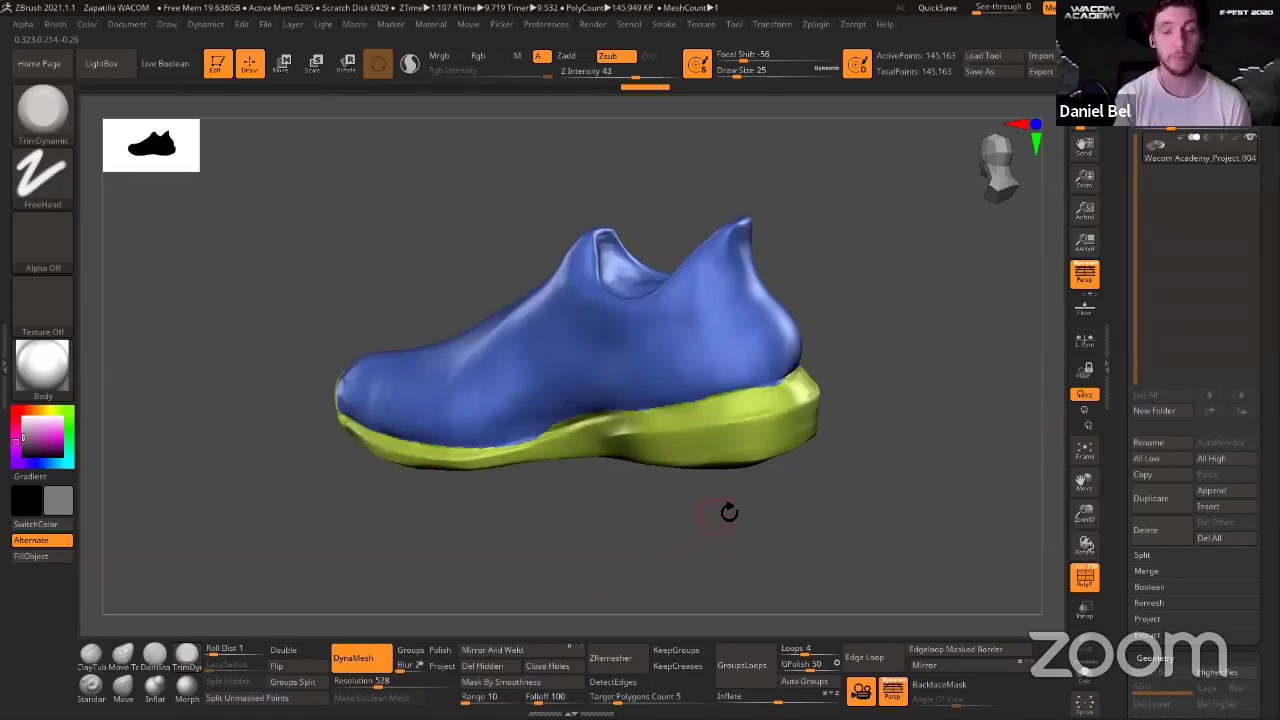
{"action": "mouse_move", "coordinate": [709, 543]}
{"action": "left_mouse_down"}
{"action": "mouse_move", "coordinate": [726, 549]}
{"action": "mouse_move", "coordinate": [720, 540]}
{"action": "left_mouse_up"}
{"action": "key", "text": "ctrl+w"}
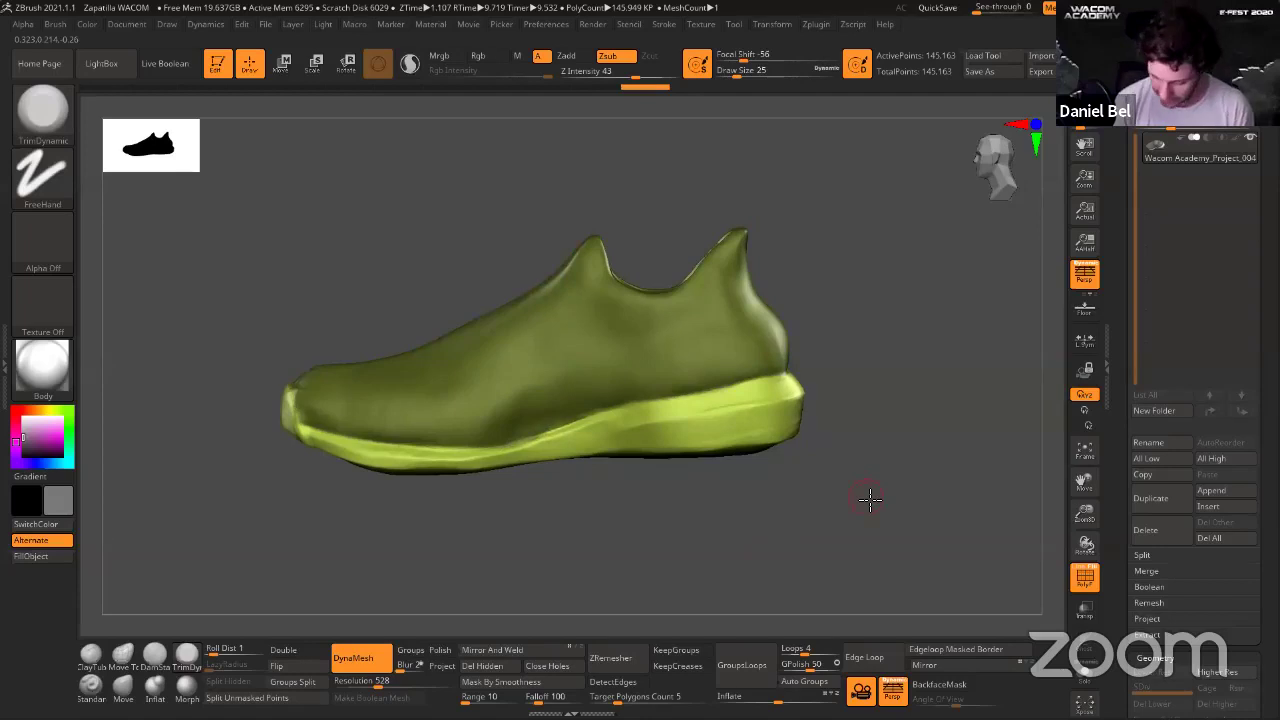
{"action": "key", "text": "ctrl+z"}
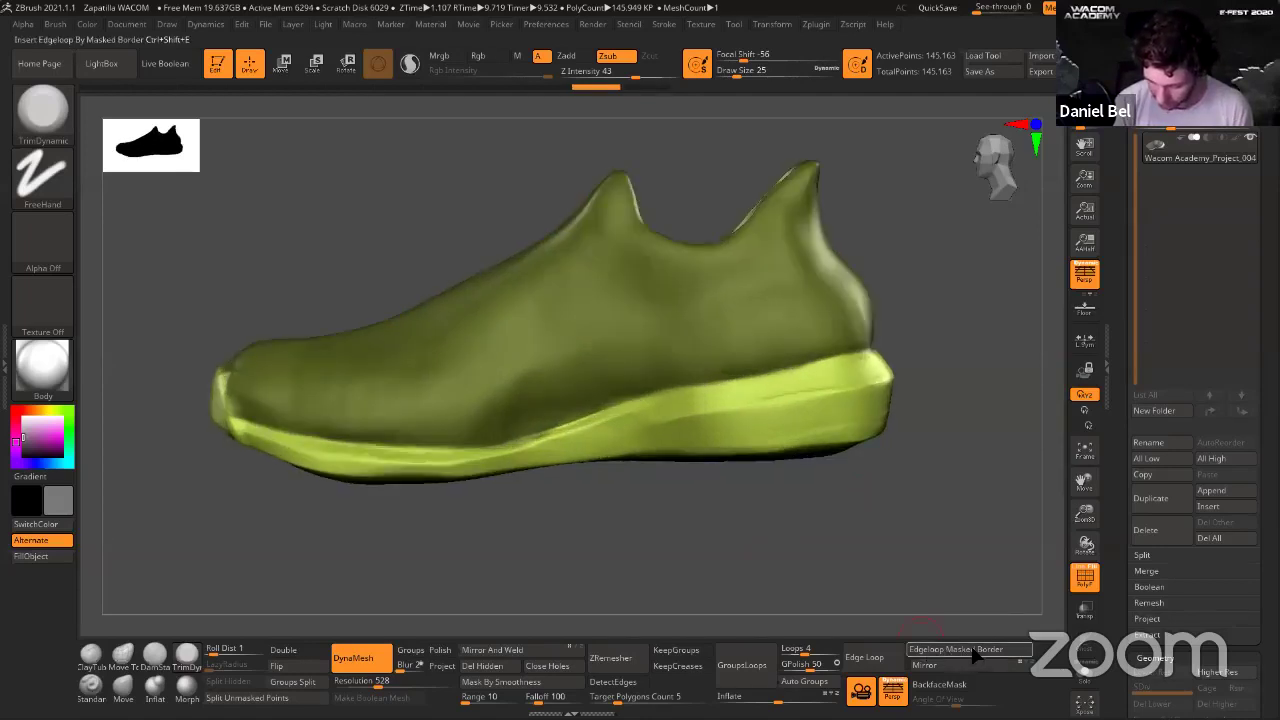
Insert an edge loop along the masked border between the upper and the sole with Edgeloop Masked Border.
{"action": "left_click", "coordinate": [975, 650]}
{"action": "left_click_drag", "start_coordinate": [657, 534], "coordinate": [696, 565], "text": "alt"}
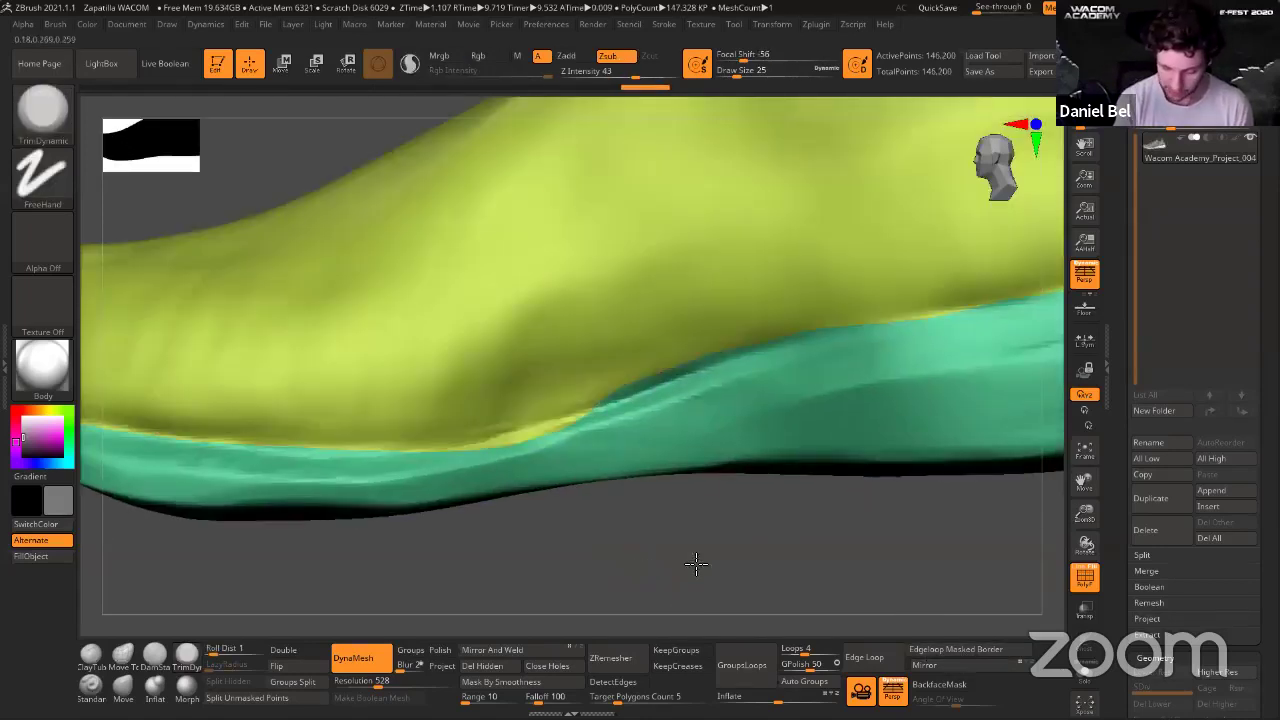
{"action": "left_click_drag", "start_coordinate": [697, 365], "coordinate": [677, 397]}
{"action": "mouse_move", "coordinate": [677, 397]}
{"action": "right_mouse_down"}
{"action": "mouse_move", "coordinate": [851, 326]}
{"action": "mouse_move", "coordinate": [831, 406]}
{"action": "mouse_move", "coordinate": [846, 328]}
{"action": "right_mouse_up"}
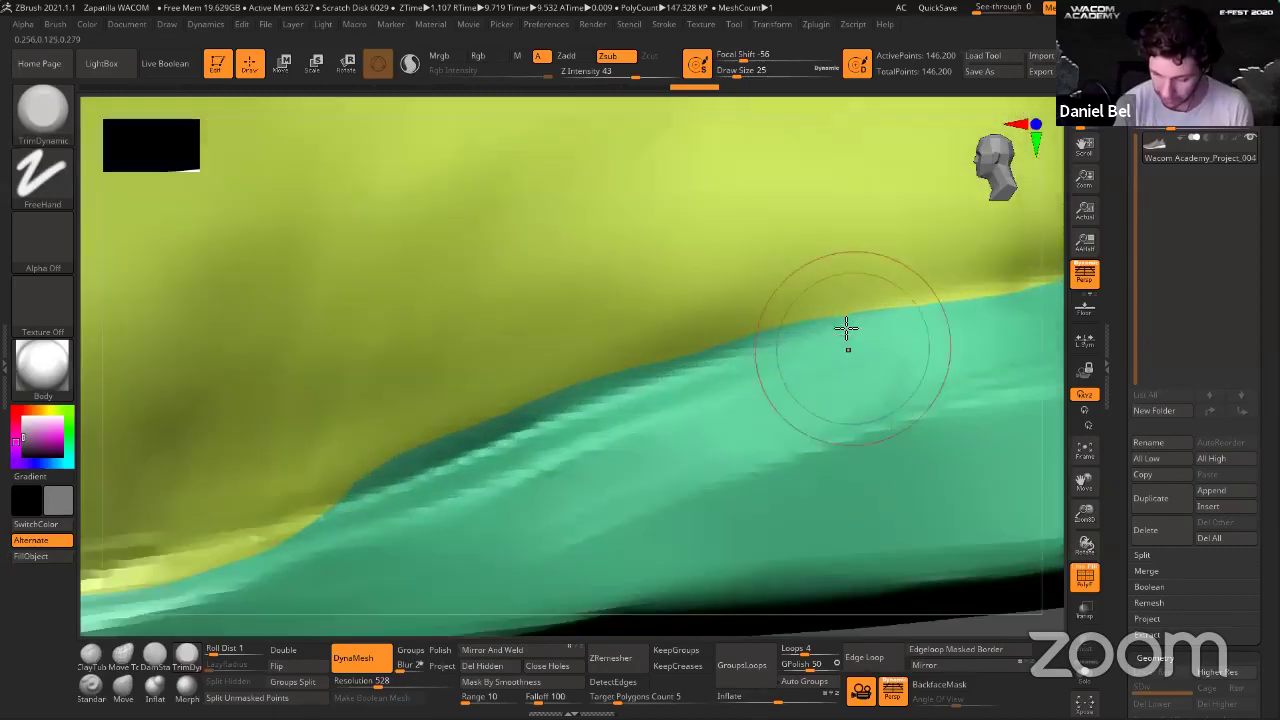
Display the wireframe along the border between upper and sole, and set the brush Draw Size to 7.
{"action": "key", "text": "shift+f"}
{"action": "key", "text": "s"}
{"action": "left_click_drag", "start_coordinate": [848, 325], "coordinate": [842, 327]}
{"action": "key", "text": "shift+f"}
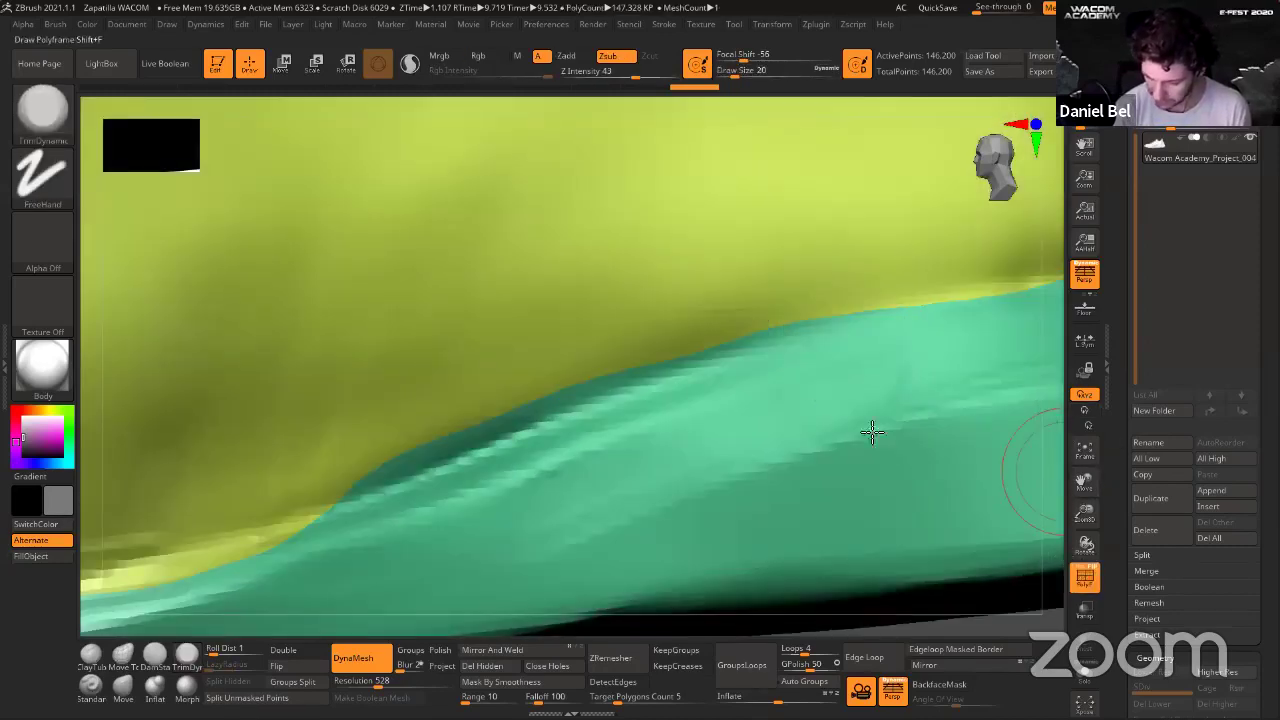
{"action": "left_click", "coordinate": [1079, 567]}
{"action": "key", "text": "["}
{"action": "right_click_drag", "start_coordinate": [814, 321], "coordinate": [994, 281]}
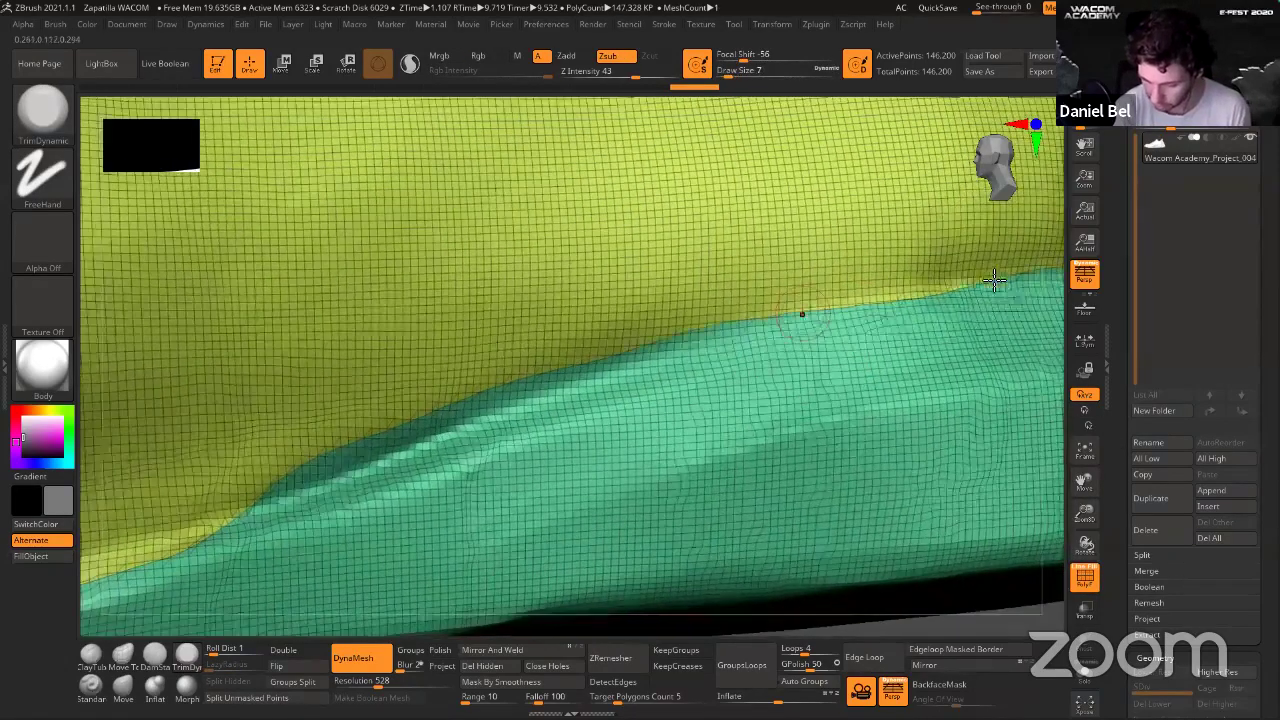
Undo the edge loop and the separate upper polygroup along the sole border, then hide the wireframe.
{"action": "right_click_drag", "start_coordinate": [672, 374], "coordinate": [646, 442], "text": "ctrl"}
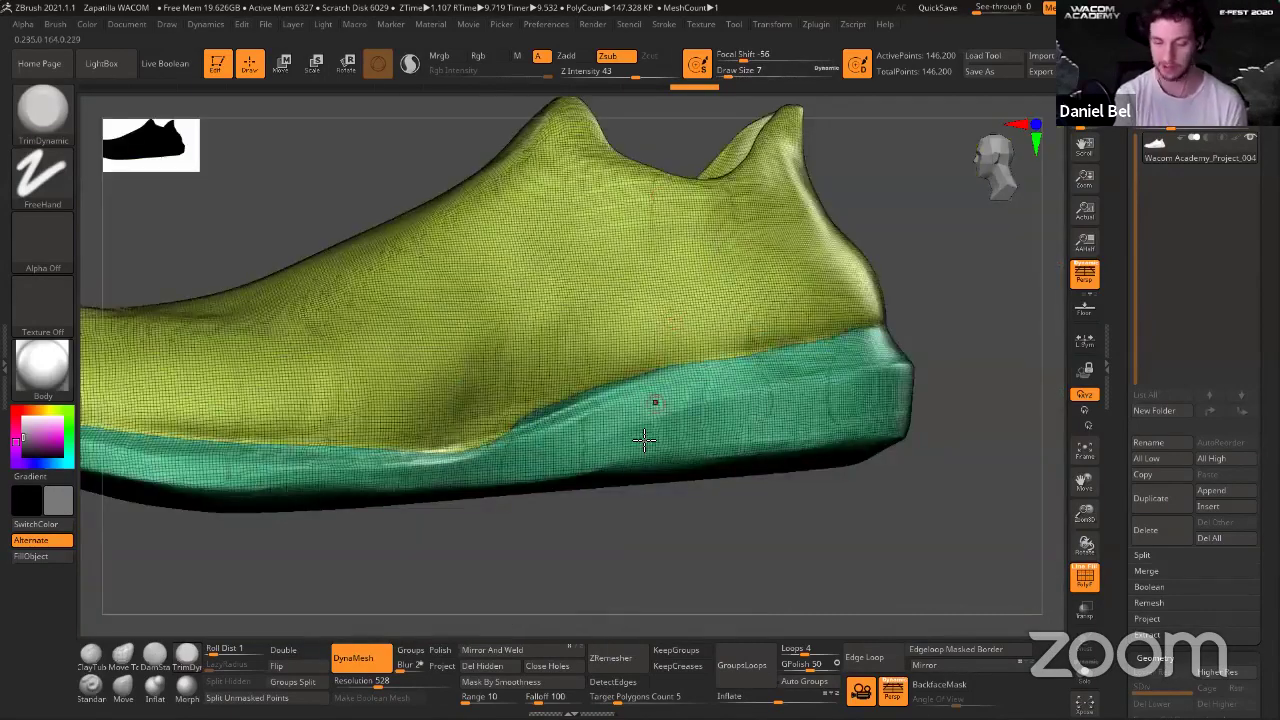
{"action": "key", "text": "ctrl+z"}
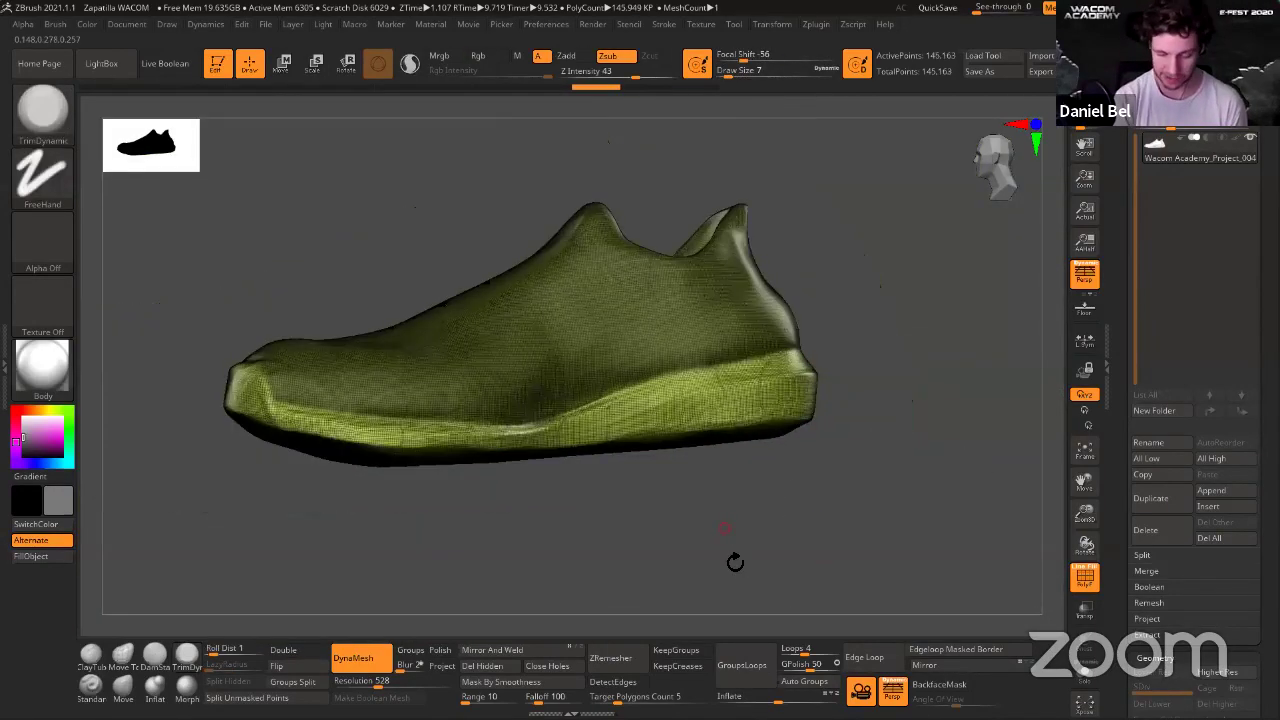
{"action": "key", "text": "shift+f"}
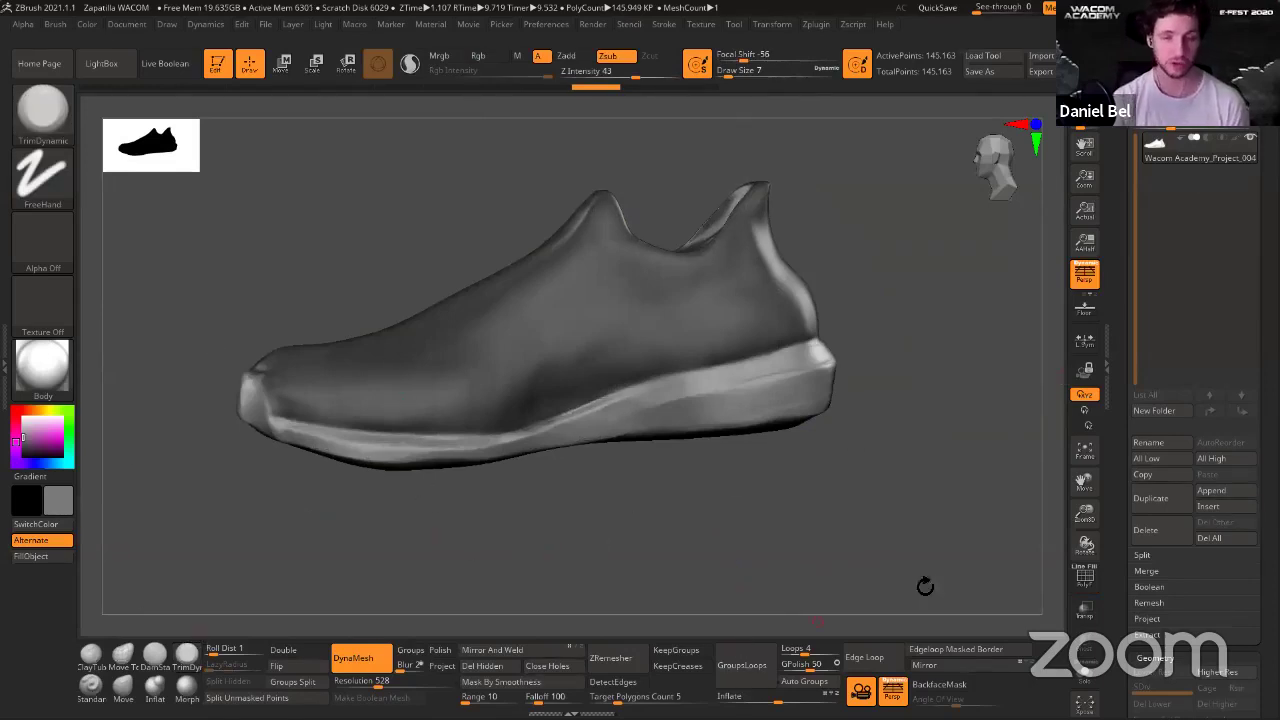
{"action": "left_click_drag", "start_coordinate": [893, 554], "coordinate": [905, 558]}
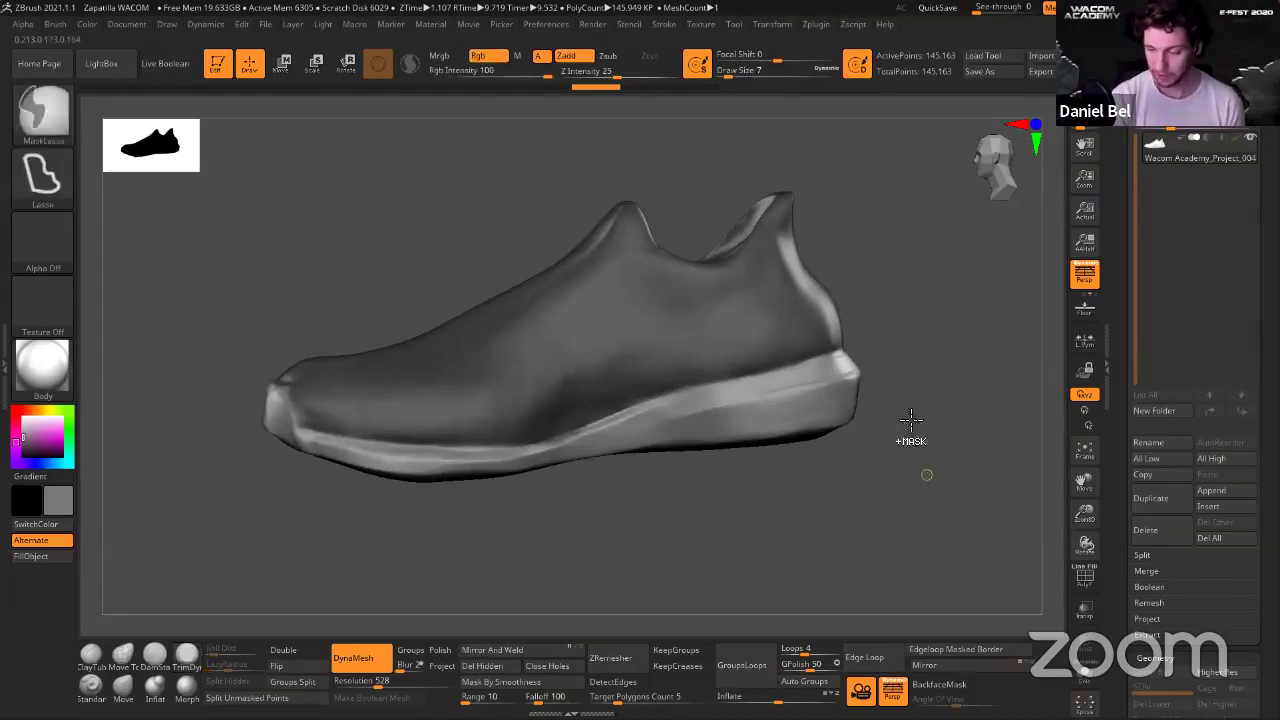
Switch to the Wacom Academy_Project_005 sneaker and hide its polygroup colours to show the painted white, grey and blue design.
{"action": "key", "text": "shift+f"}
{"action": "left_click_drag", "start_coordinate": [841, 526], "coordinate": [872, 330], "text": "alt"}
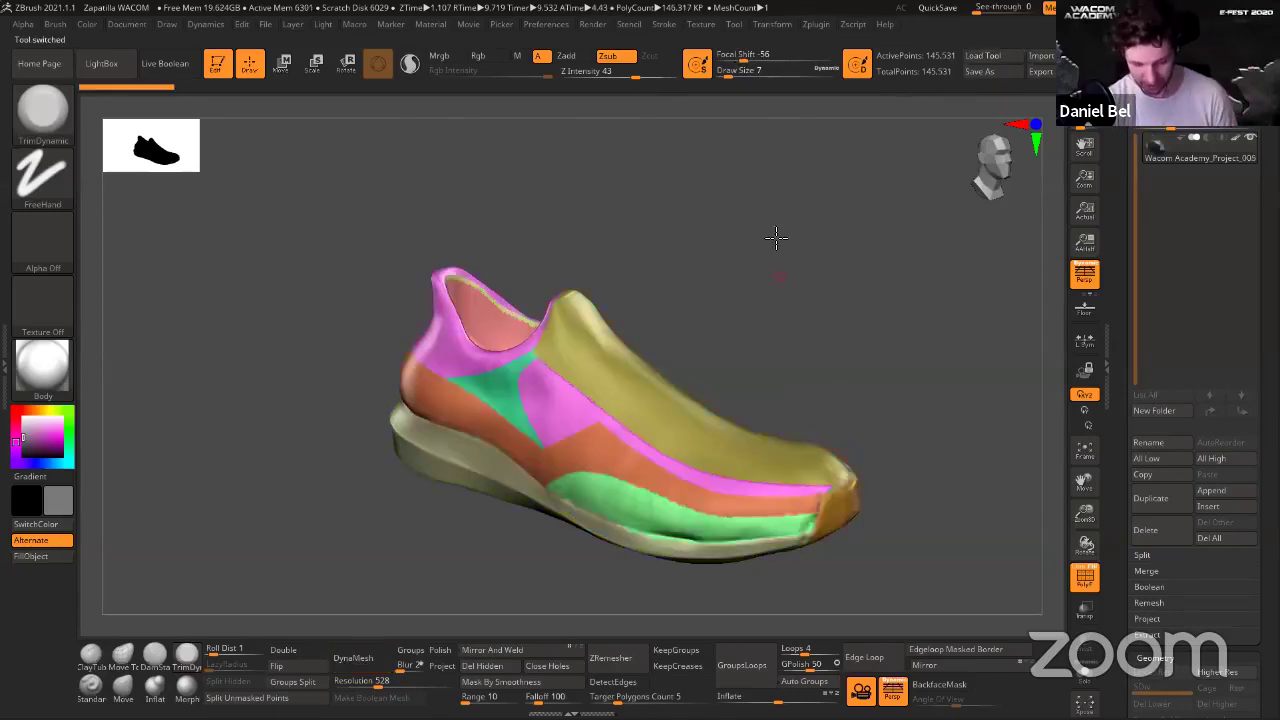
{"action": "left_click_drag", "start_coordinate": [774, 234], "coordinate": [747, 236]}
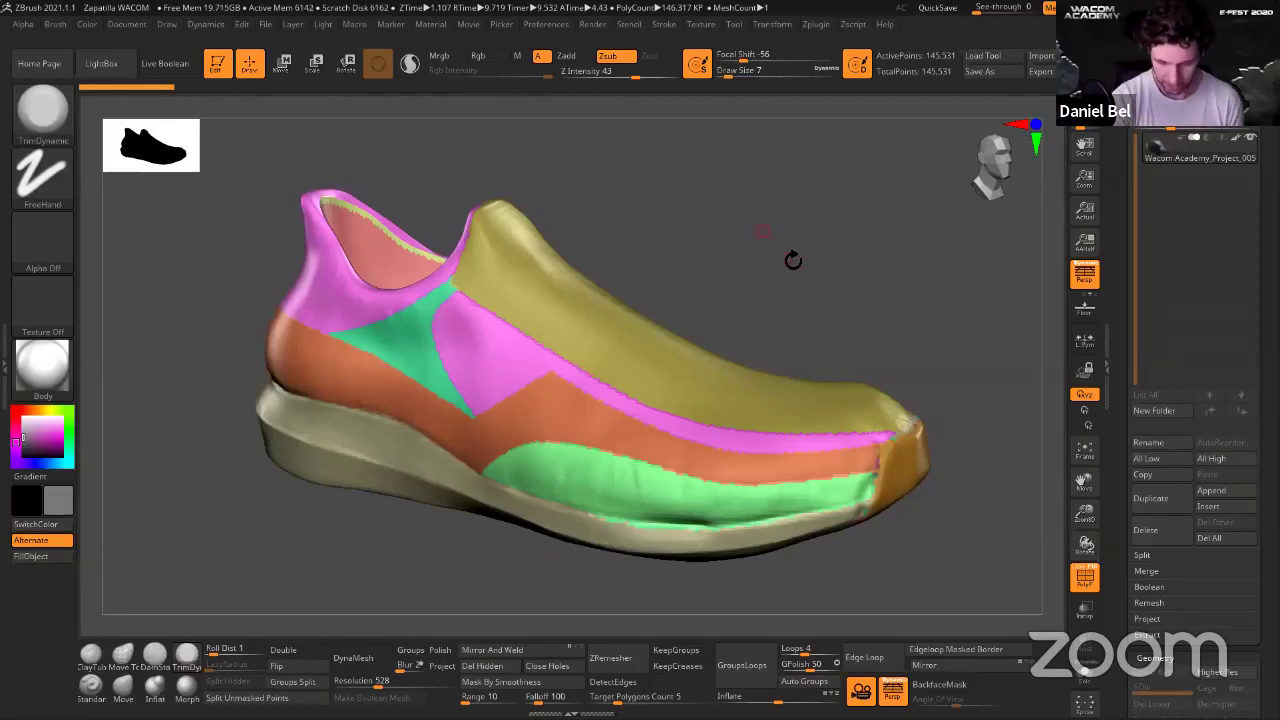
{"action": "left_click_drag", "start_coordinate": [791, 257], "coordinate": [807, 315]}
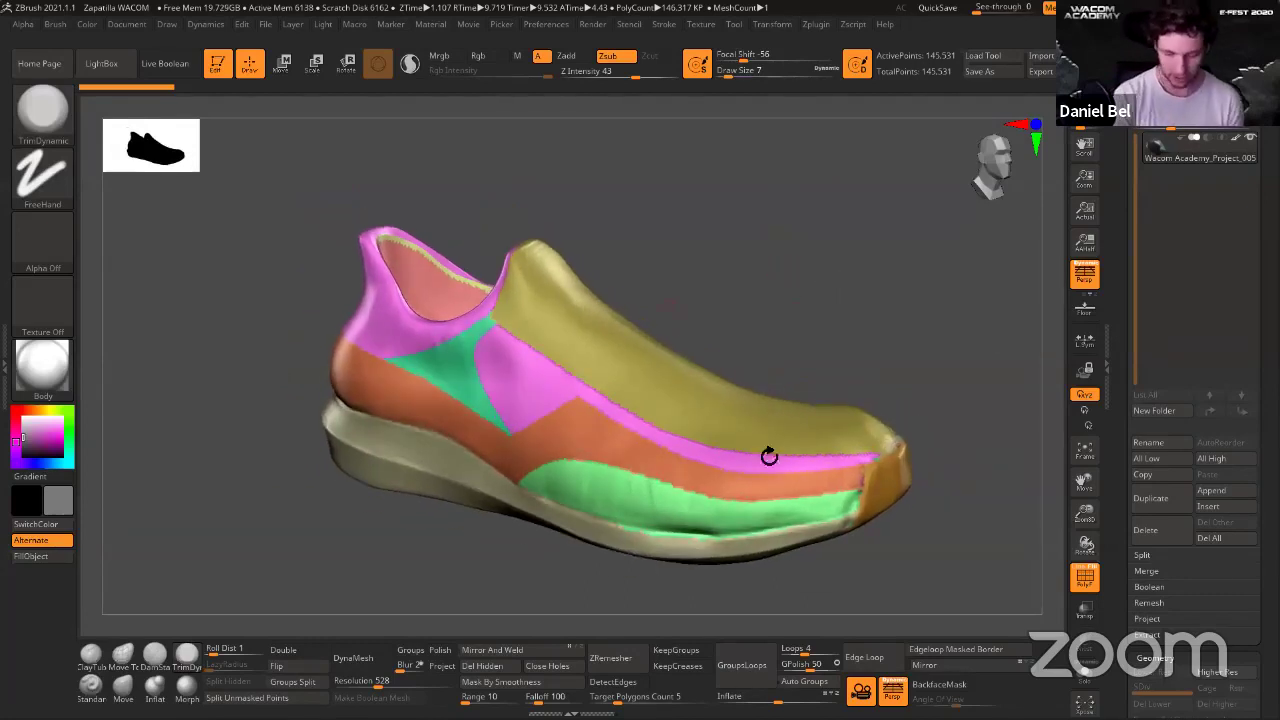
{"action": "key", "text": "shift+f"}
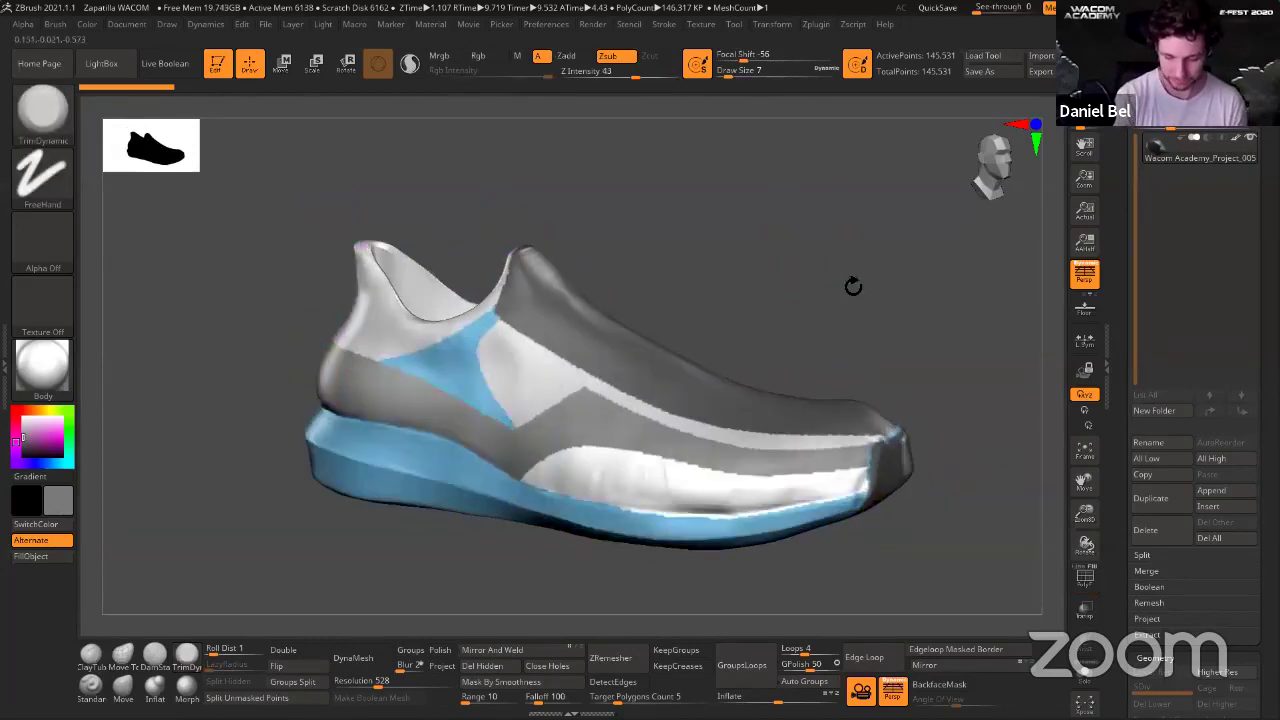
{"action": "left_click_drag", "start_coordinate": [851, 286], "coordinate": [839, 360]}
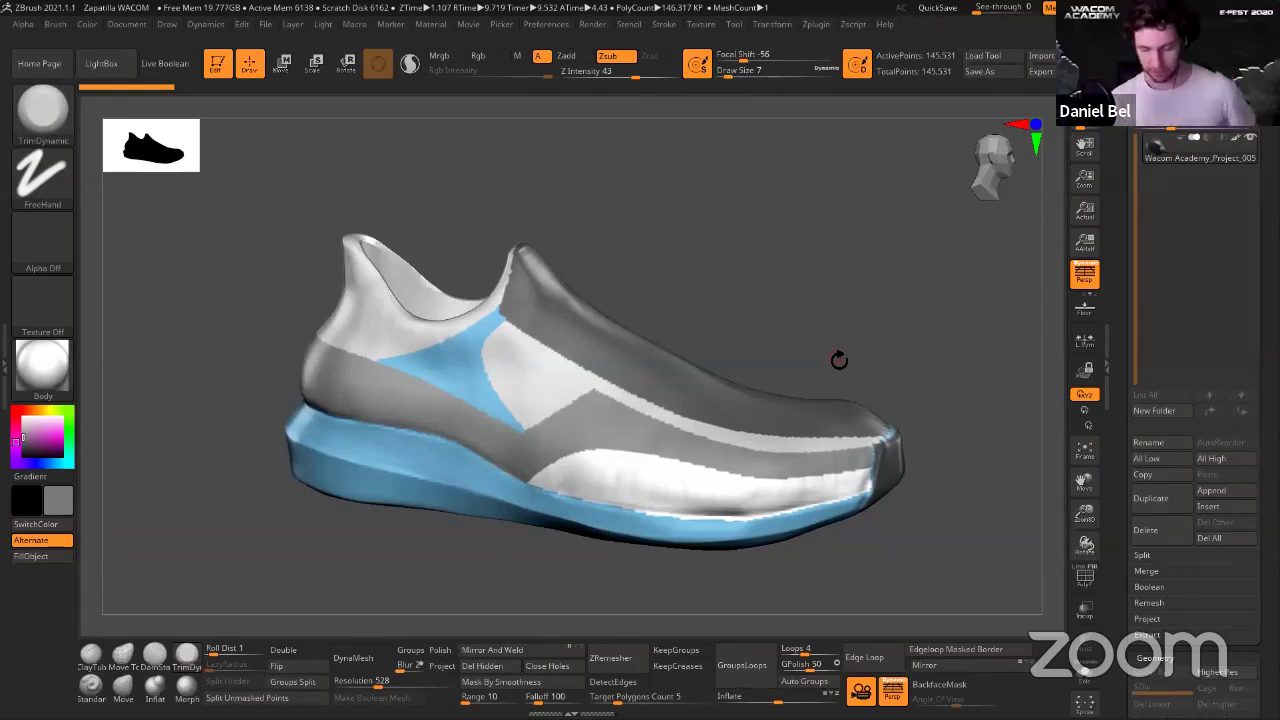
{"action": "left_click_drag", "start_coordinate": [794, 271], "coordinate": [767, 326]}
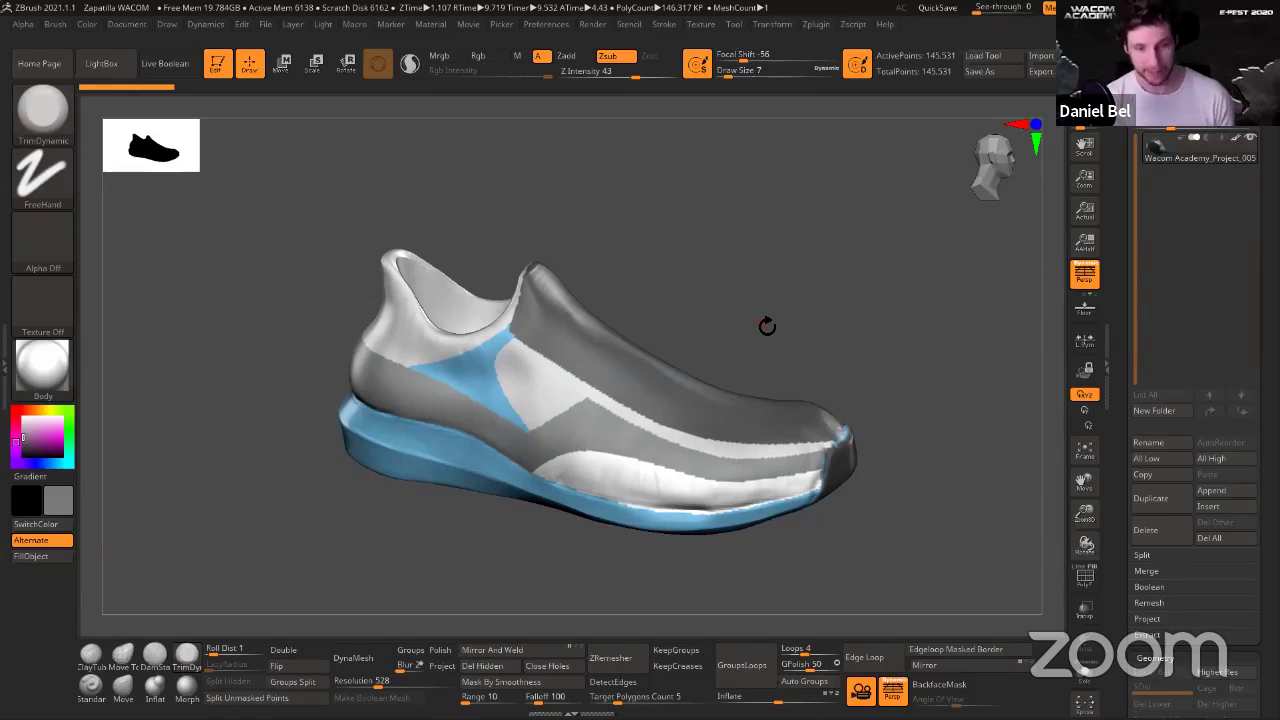
{"action": "left_click_drag", "start_coordinate": [817, 283], "coordinate": [813, 314]}
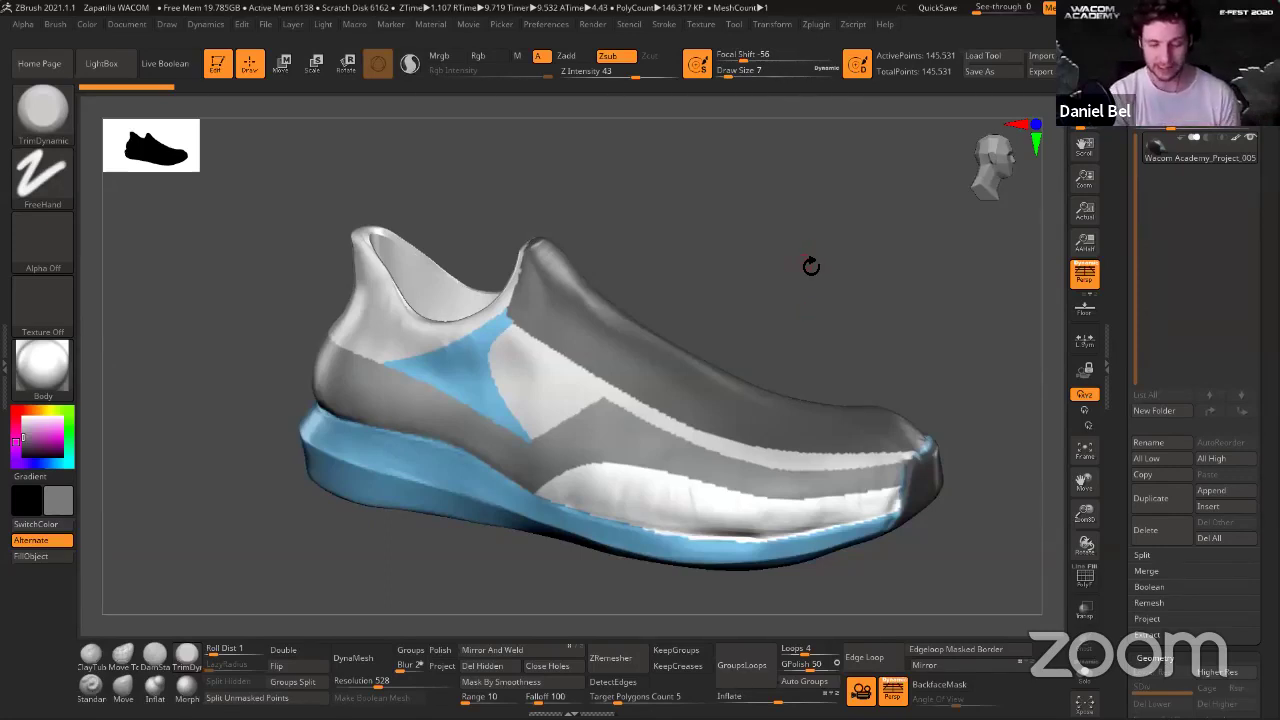
{"action": "left_click_drag", "start_coordinate": [811, 266], "coordinate": [943, 426]}
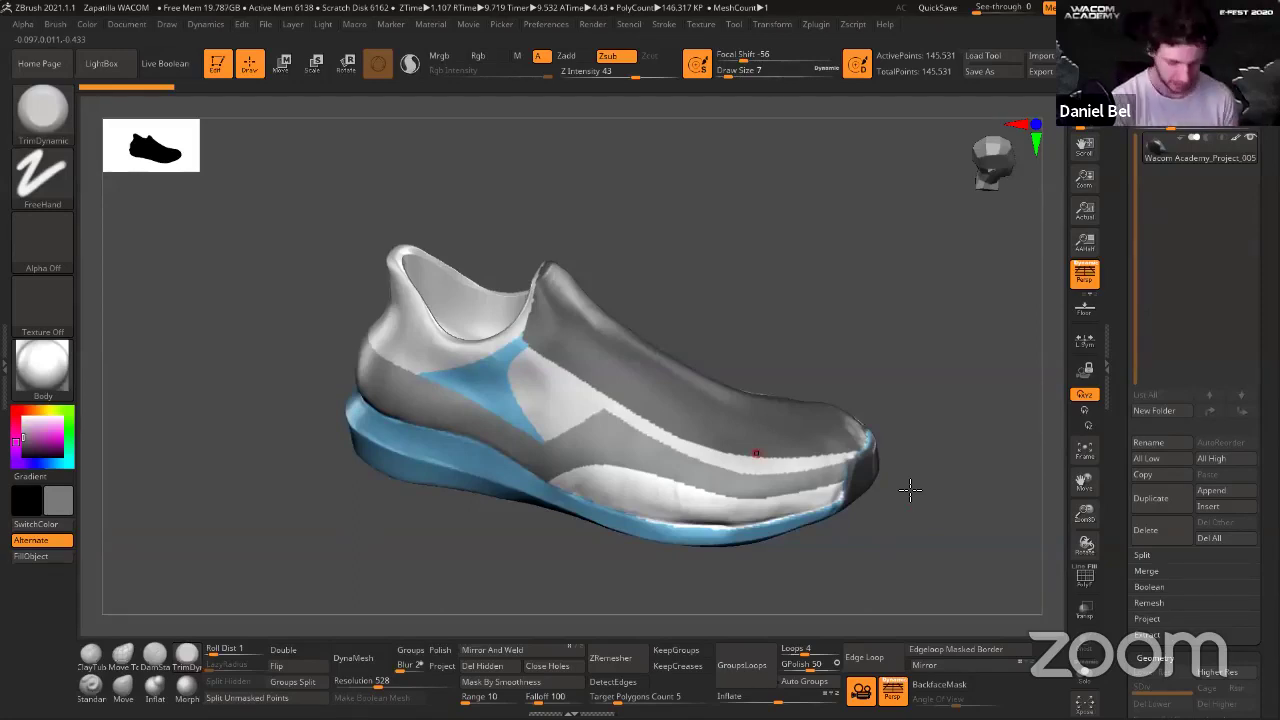
Sketch crossing raised laces over the instep with the Standard brush at Z Intensity 48 and Draw Size 16.
{"action": "left_click", "coordinate": [90, 685]}
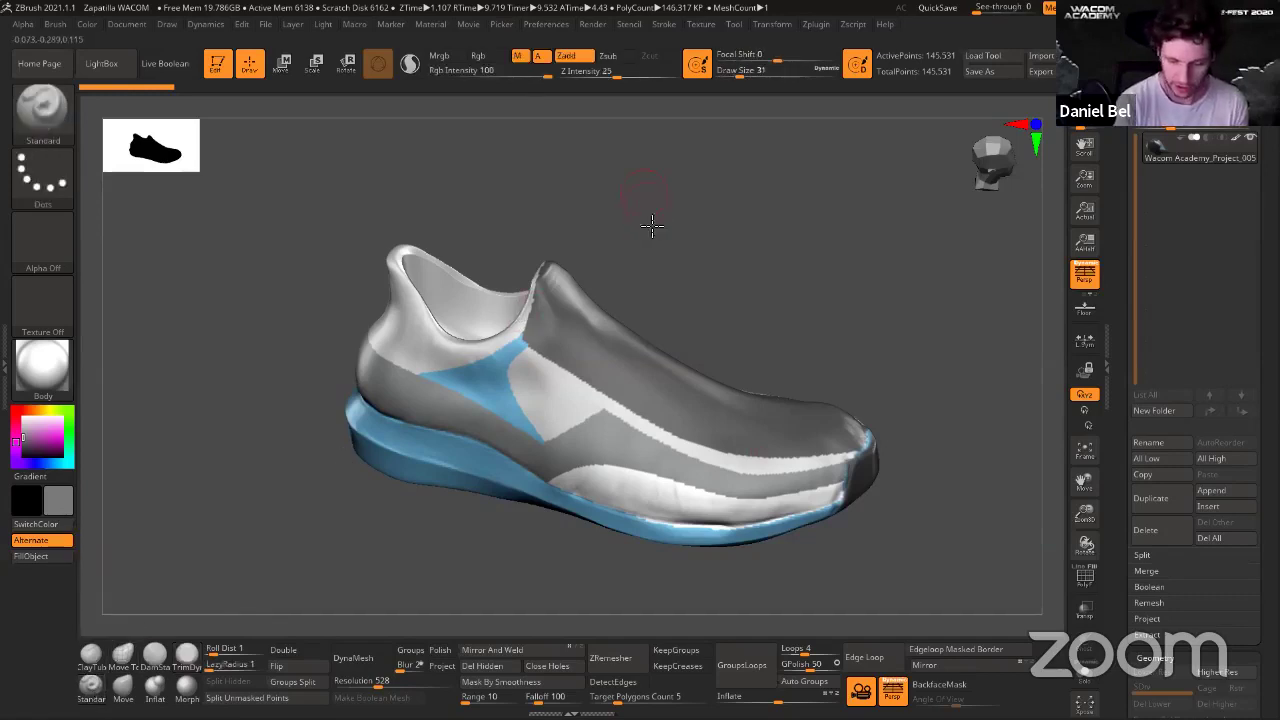
{"action": "mouse_move", "coordinate": [652, 226]}
{"action": "left_mouse_down"}
{"action": "mouse_move", "coordinate": [640, 230]}
{"action": "mouse_move", "coordinate": [630, 308]}
{"action": "left_mouse_up"}
{"action": "key", "text": "s"}
{"action": "left_click", "coordinate": [640, 73]}
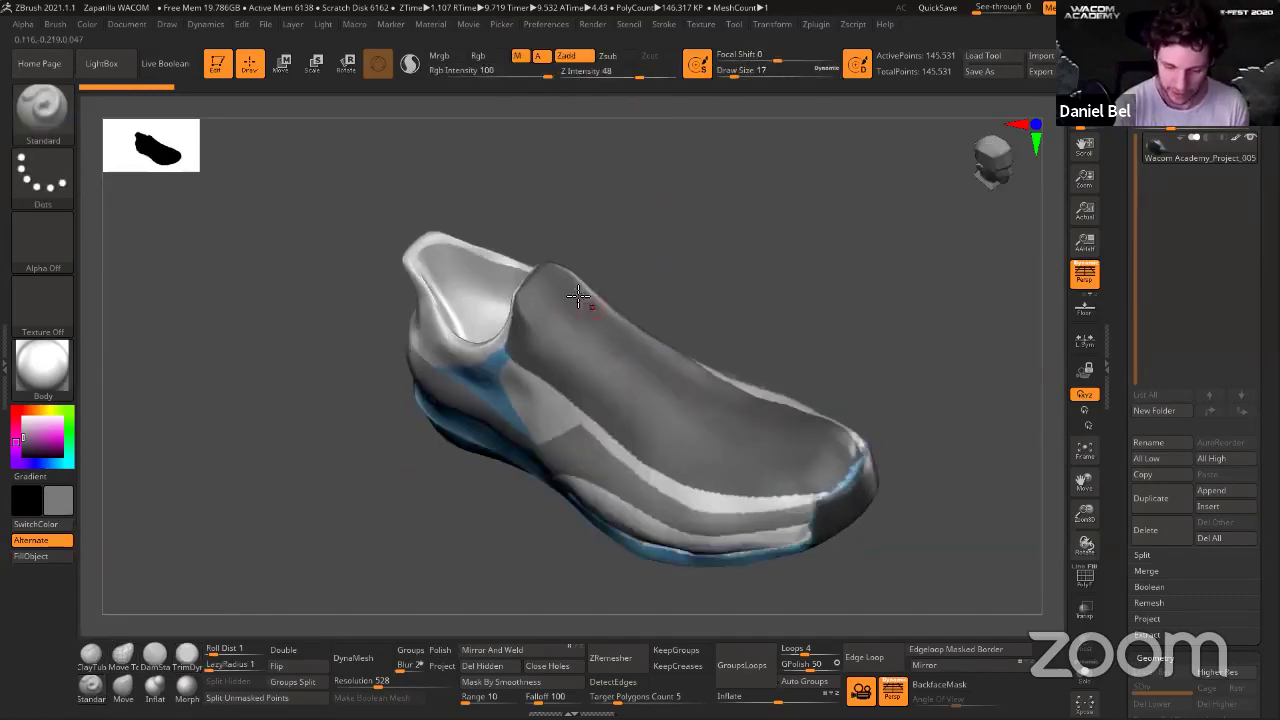
{"action": "mouse_move", "coordinate": [660, 262]}
{"action": "left_mouse_down"}
{"action": "mouse_move", "coordinate": [737, 237]}
{"action": "mouse_move", "coordinate": [648, 291]}
{"action": "mouse_move", "coordinate": [606, 295]}
{"action": "mouse_move", "coordinate": [719, 409]}
{"action": "mouse_move", "coordinate": [671, 515]}
{"action": "mouse_move", "coordinate": [672, 374]}
{"action": "mouse_move", "coordinate": [535, 413]}
{"action": "left_mouse_up"}
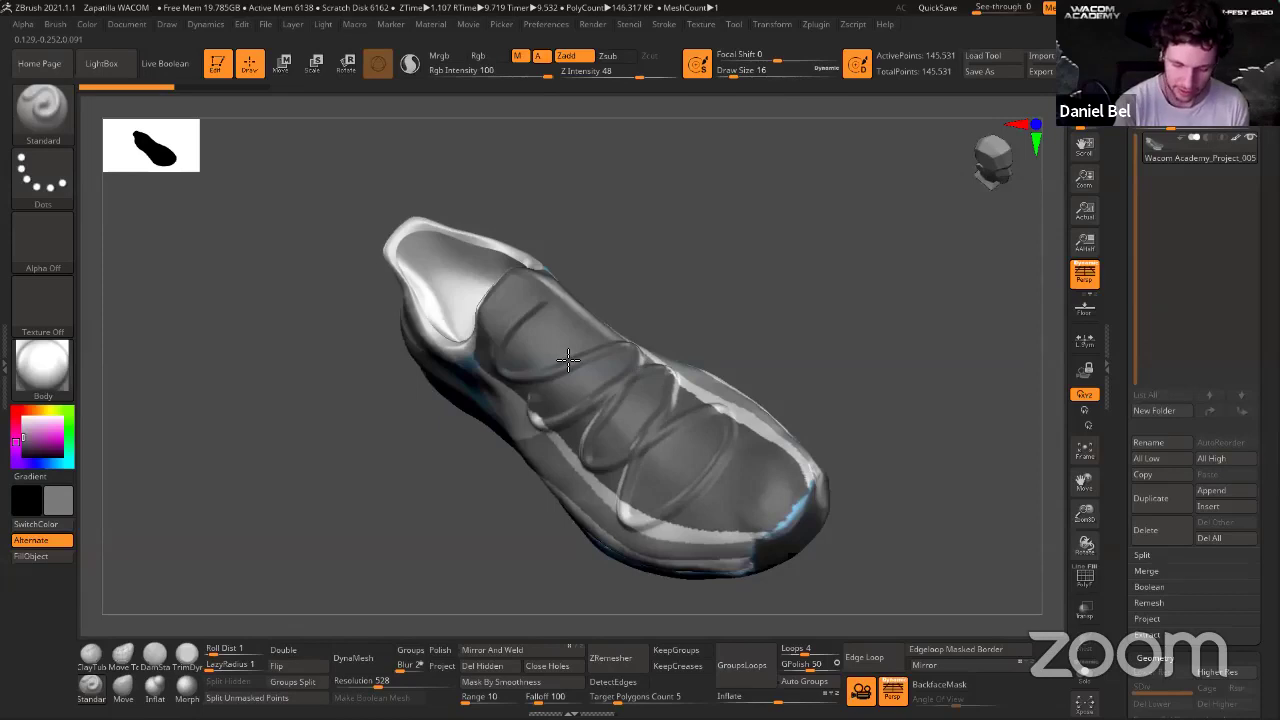
{"action": "left_click_drag", "start_coordinate": [733, 274], "coordinate": [550, 400]}
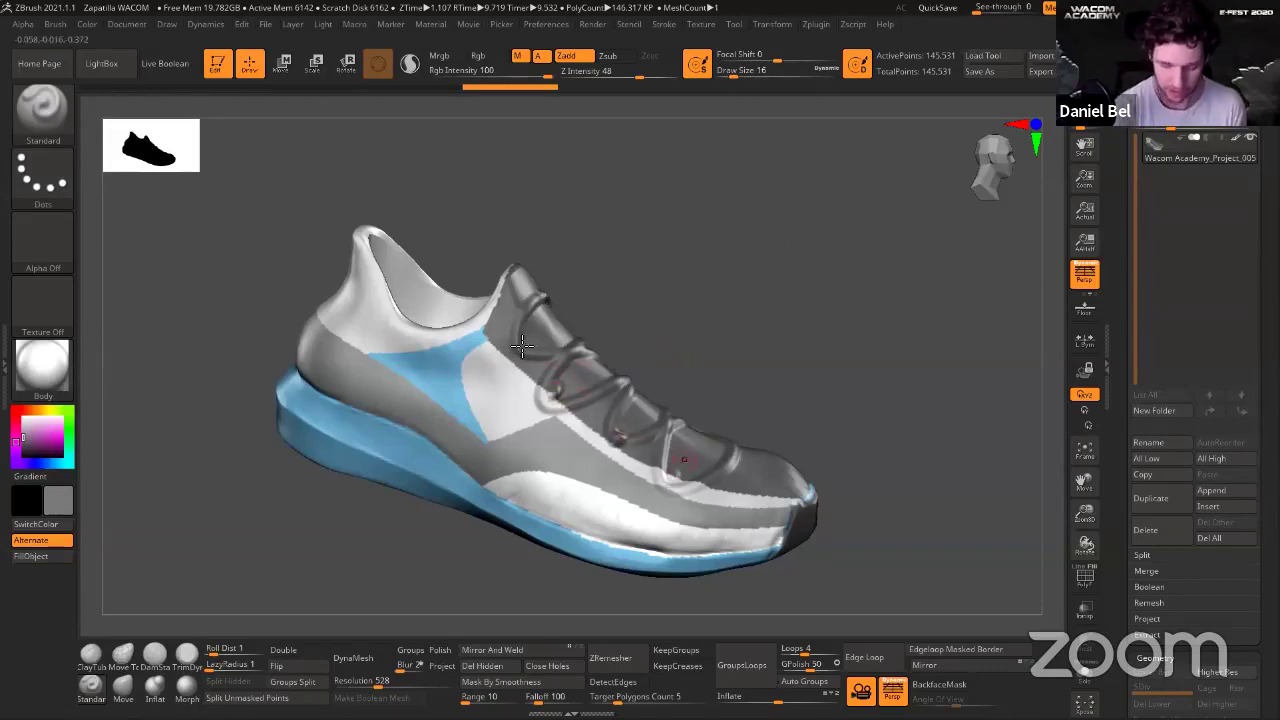
Reduce the Draw Size to 4 and sketch a crosshatched mesh pattern on the white side panel below the laces.
{"action": "left_click_drag", "start_coordinate": [735, 287], "coordinate": [468, 416]}
{"action": "key", "text": "bracketleft"}
{"action": "key", "text": "bracketleft"}
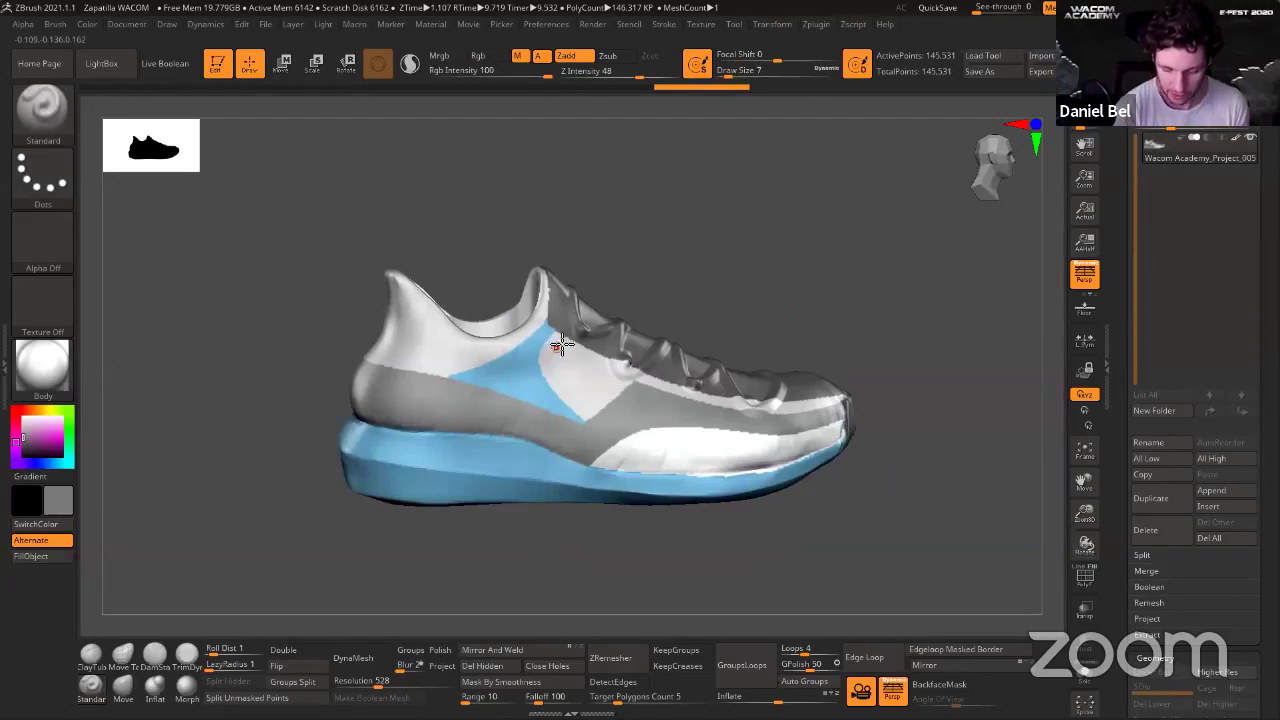
{"action": "key", "text": "bracketleft"}
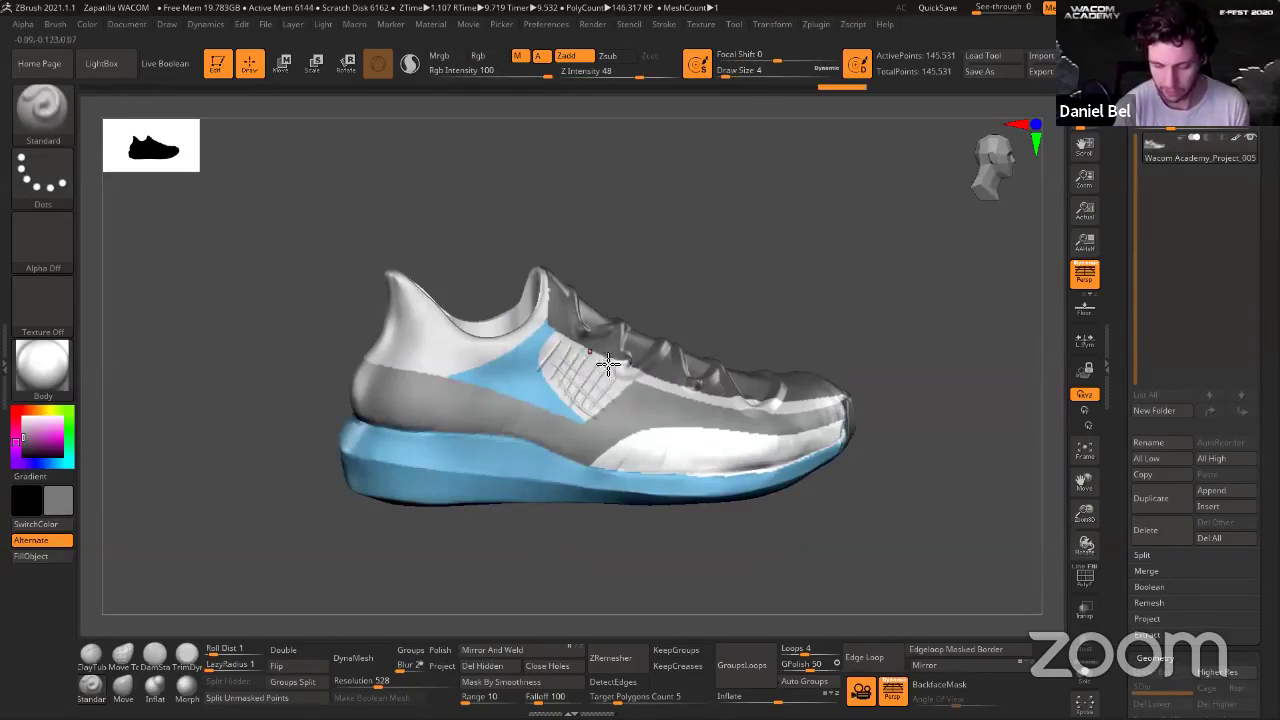
Undo the crosshatch strokes on the white side panel.
{"action": "left_click_drag", "start_coordinate": [748, 300], "coordinate": [797, 278]}
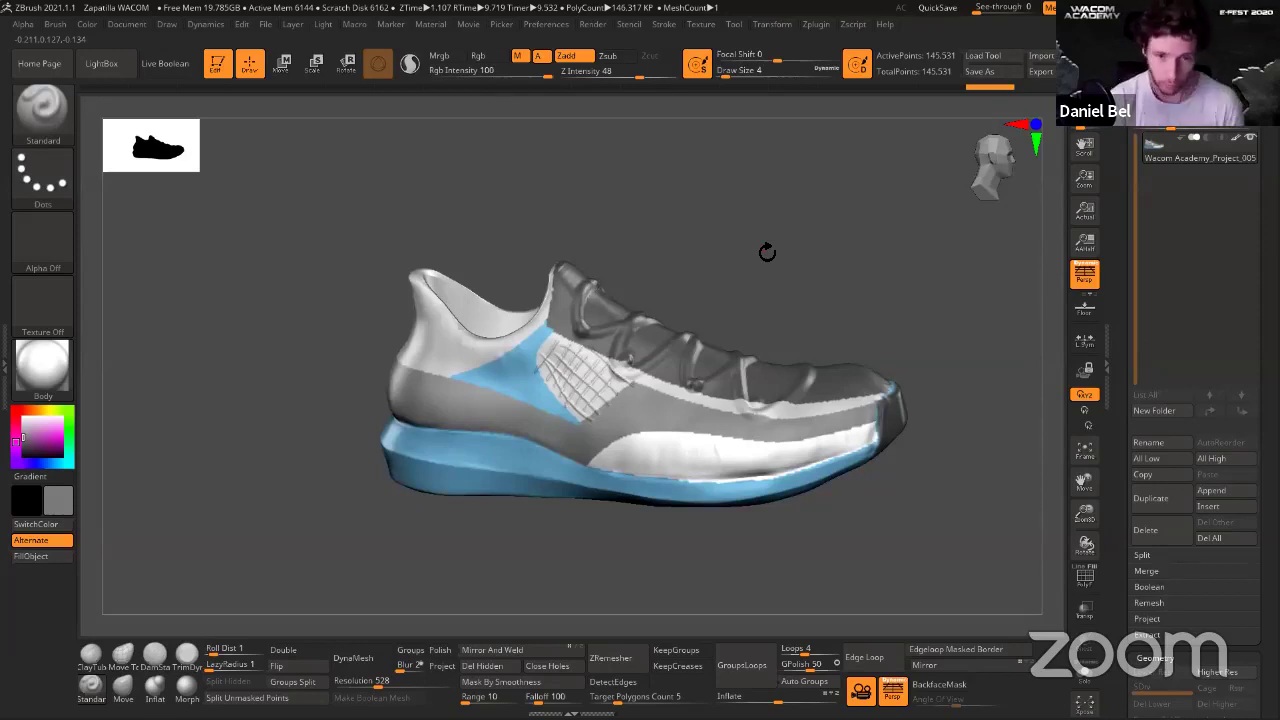
{"action": "key", "text": "ctrl"}
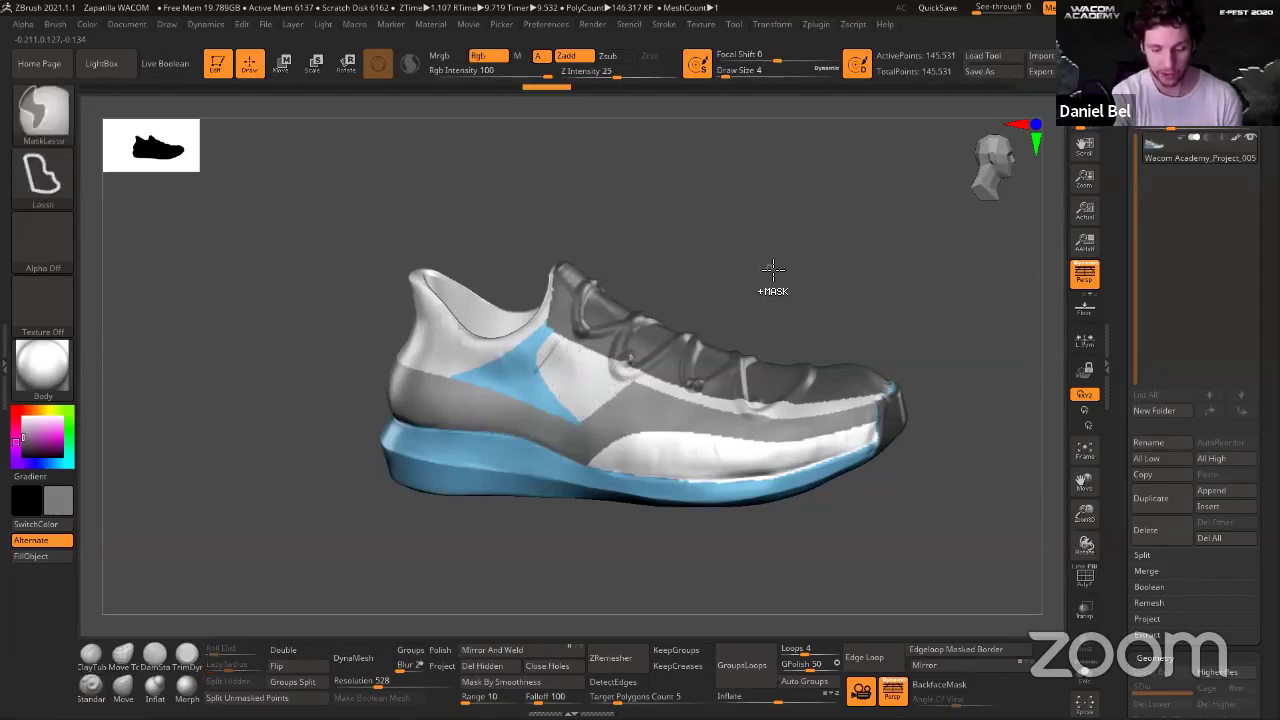
{"action": "mouse_move", "coordinate": [783, 263]}
{"action": "left_mouse_down"}
{"action": "mouse_move", "coordinate": [762, 288]}
{"action": "mouse_move", "coordinate": [771, 274]}
{"action": "left_mouse_up"}
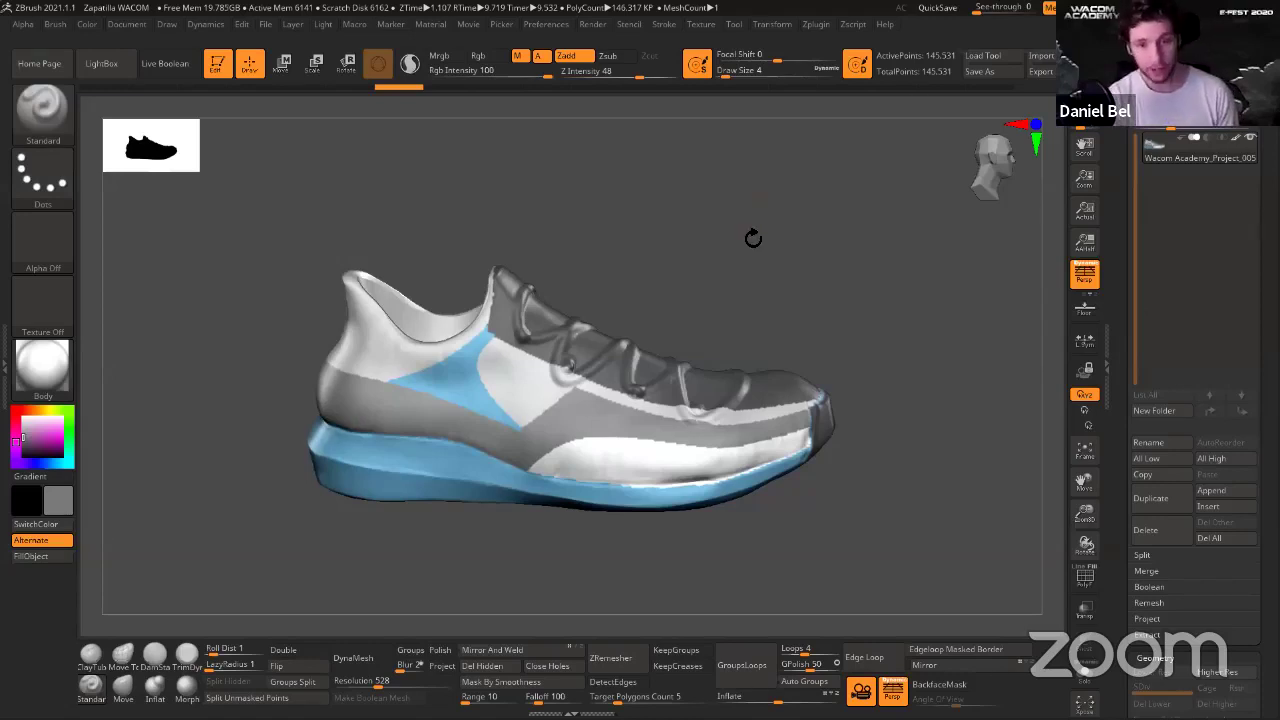
Extend the raised lace strokes along the opposite side of the instep with Draw Size 14.
{"action": "left_click_drag", "start_coordinate": [753, 238], "coordinate": [803, 380]}
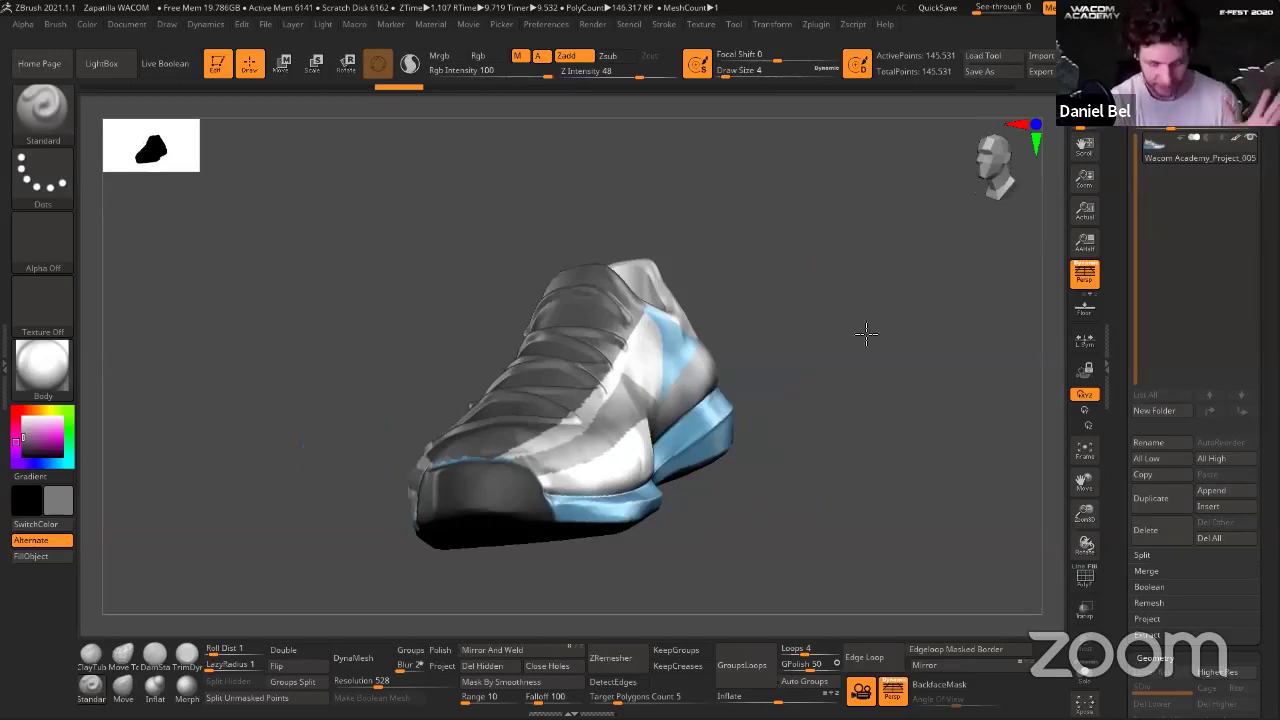
{"action": "left_click_drag", "start_coordinate": [866, 334], "coordinate": [569, 334]}
{"action": "left_click_drag", "start_coordinate": [600, 226], "coordinate": [605, 330]}
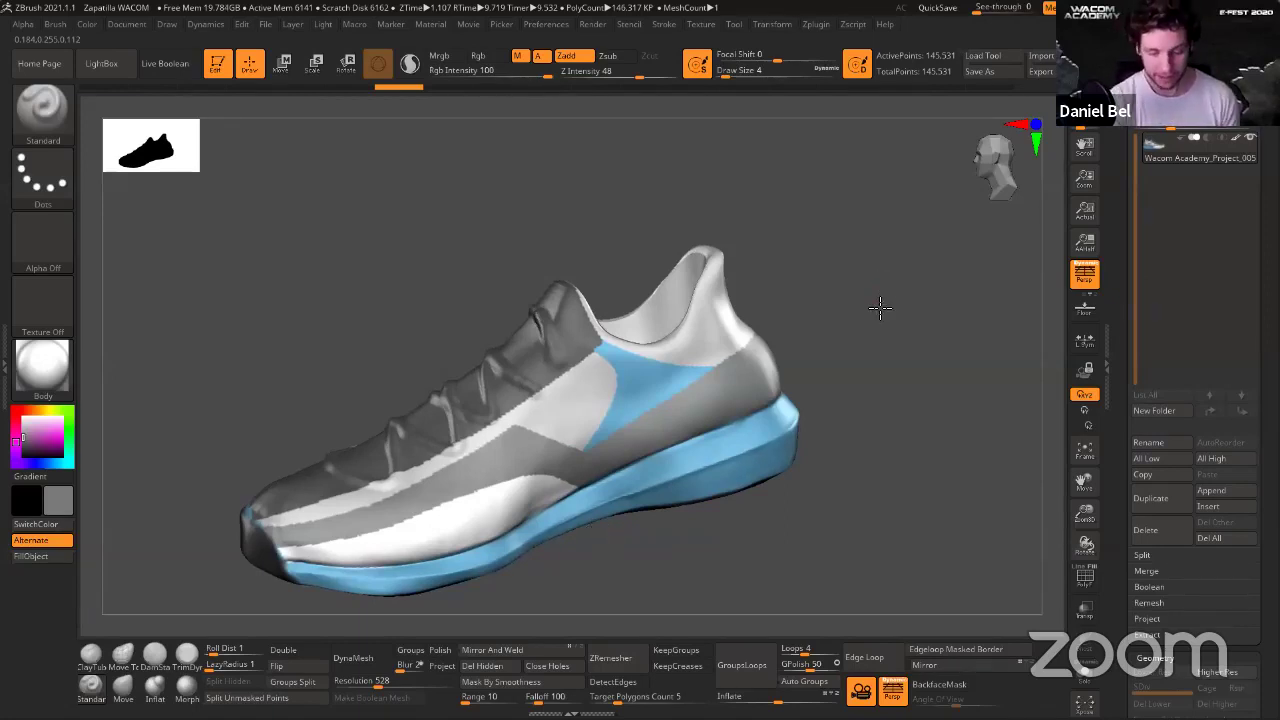
{"action": "left_click_drag", "start_coordinate": [877, 306], "coordinate": [879, 306]}
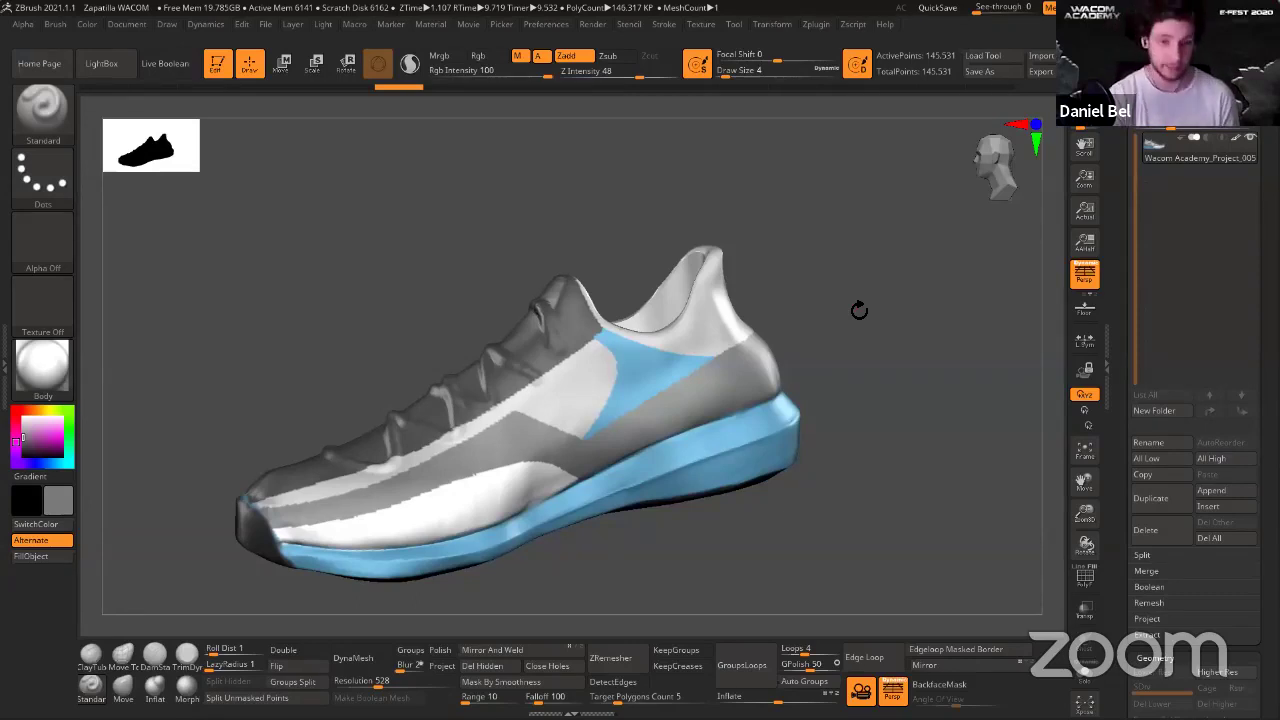
{"action": "left_click_drag", "start_coordinate": [881, 270], "coordinate": [893, 300]}
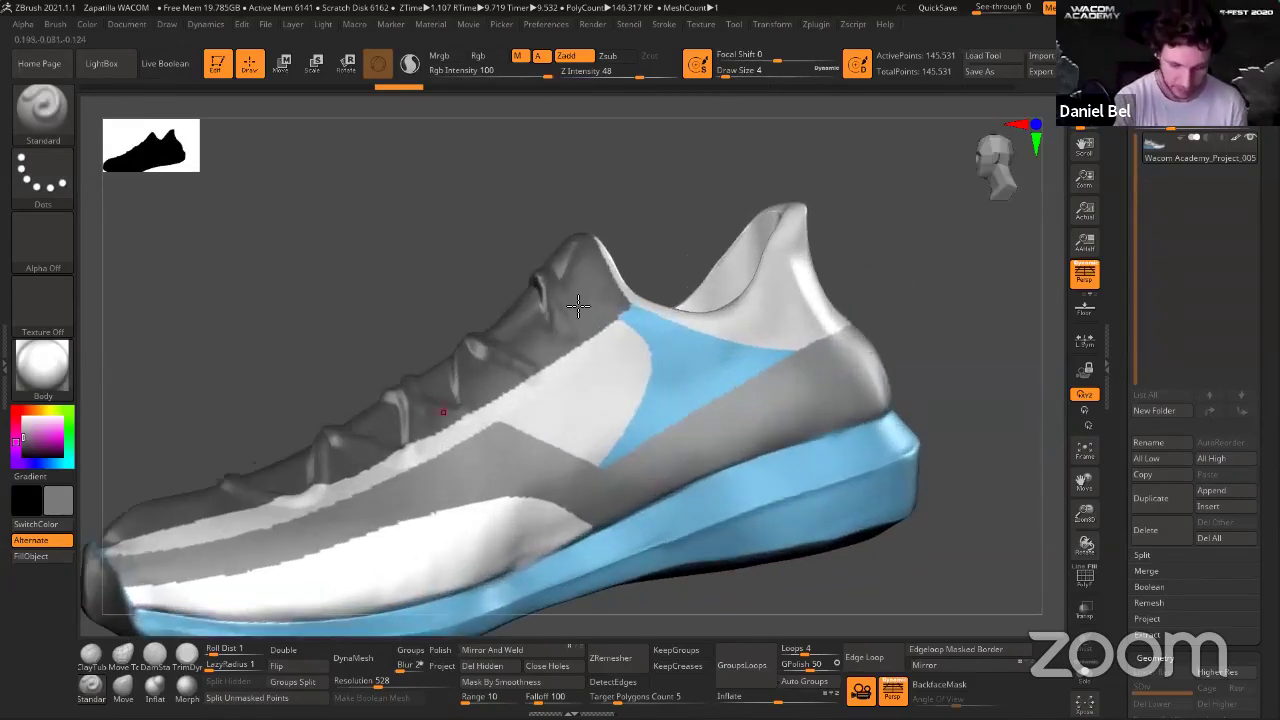
{"action": "key", "text": "bracketright"}
{"action": "left_click_drag", "start_coordinate": [561, 304], "coordinate": [508, 374]}
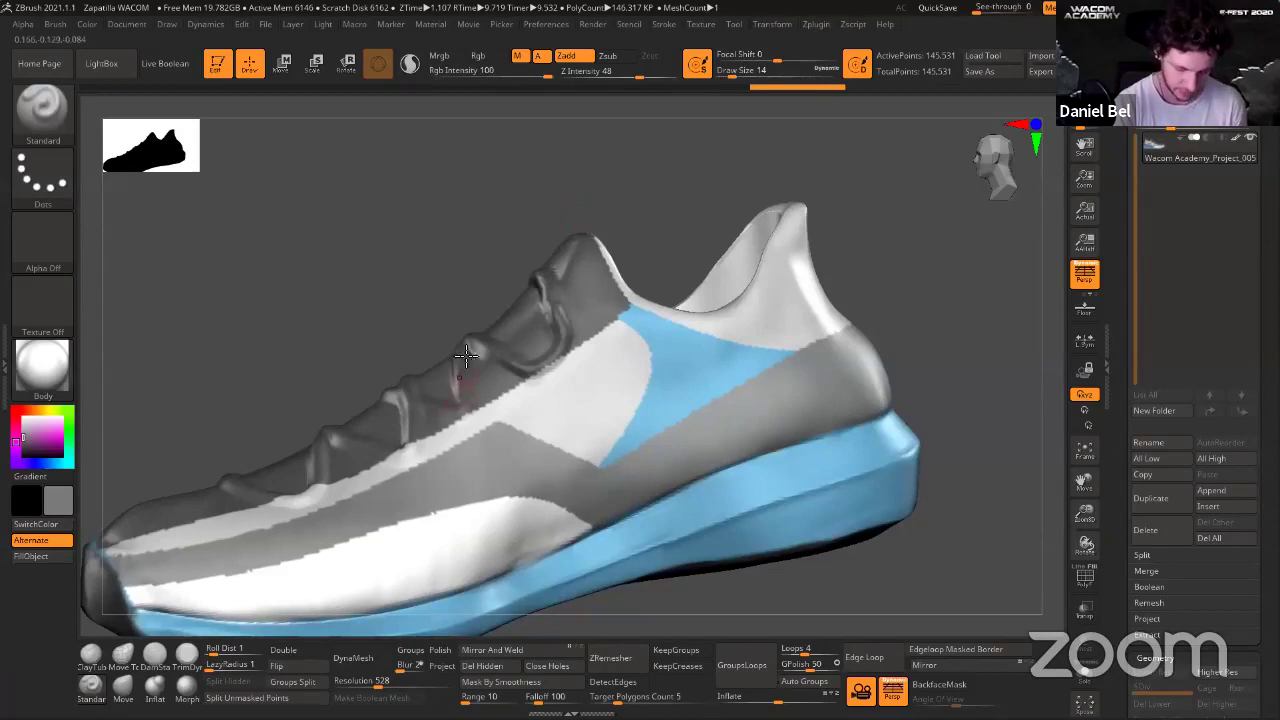
{"action": "left_click_drag", "start_coordinate": [414, 229], "coordinate": [463, 360]}
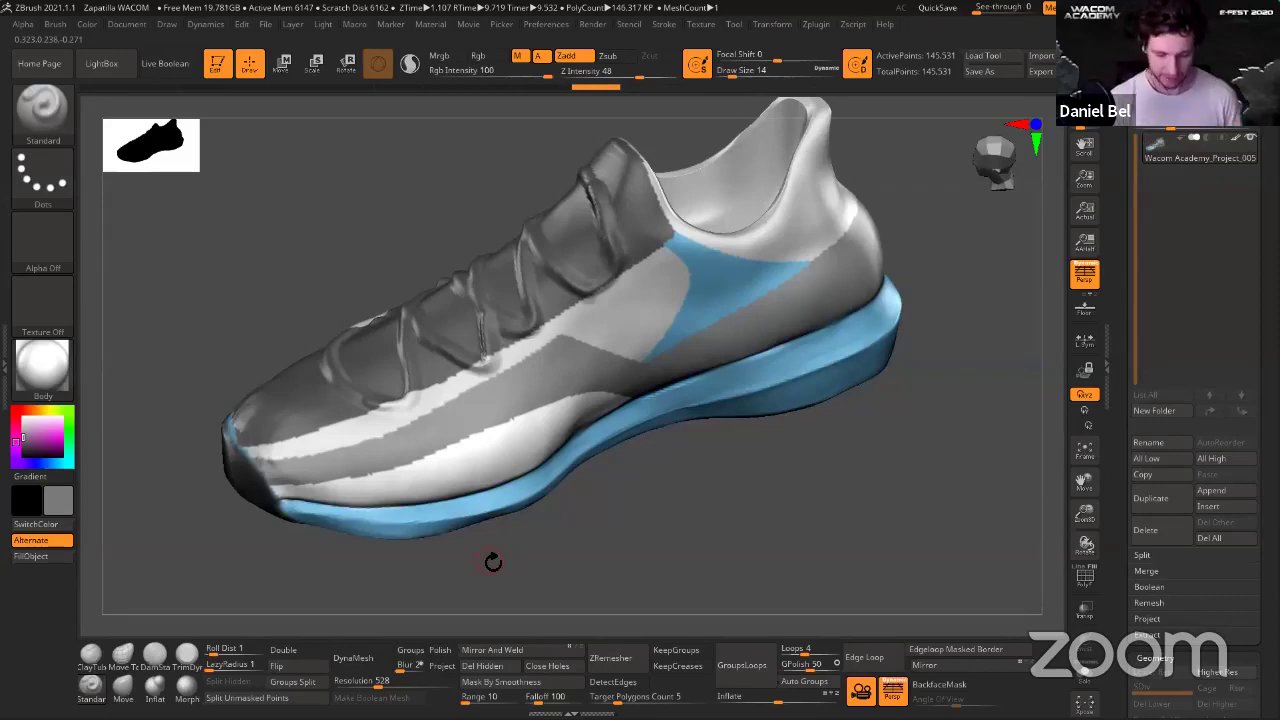
{"action": "left_click_drag", "start_coordinate": [891, 466], "coordinate": [894, 514]}
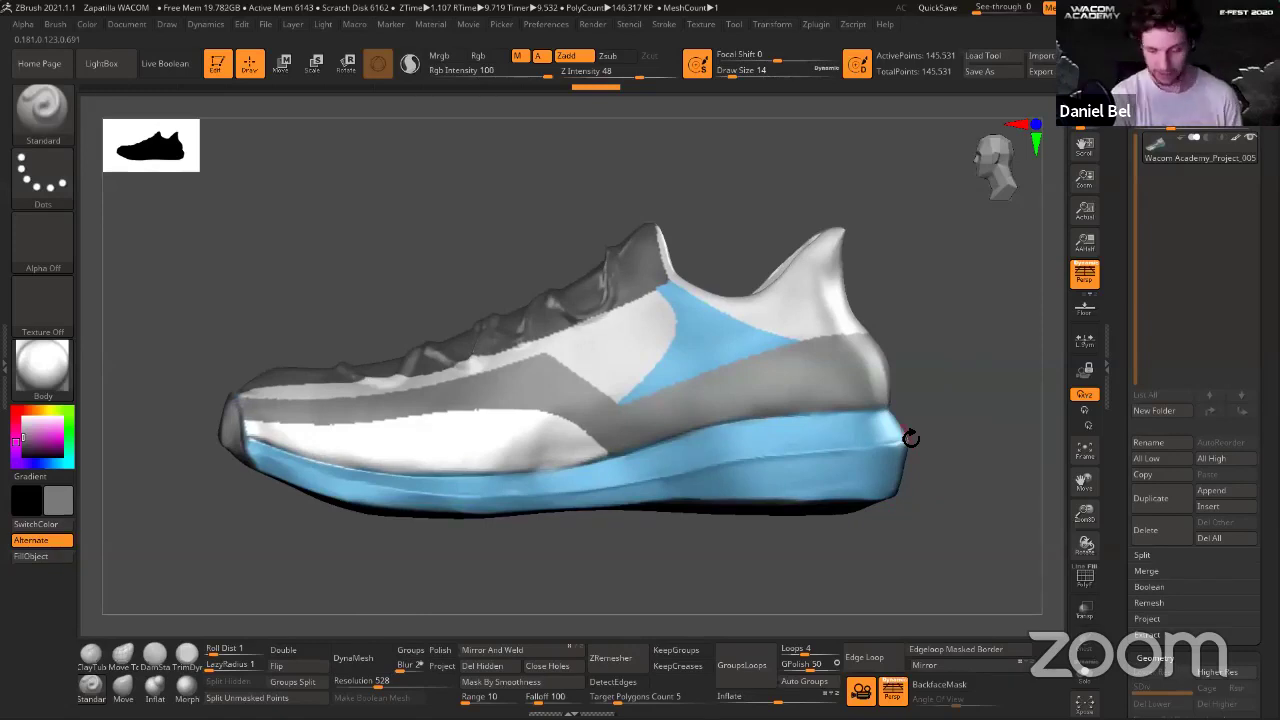
Try a thin raised line on the white side panel with Draw Size 6, then undo it.
{"action": "left_click_drag", "start_coordinate": [638, 197], "coordinate": [857, 328]}
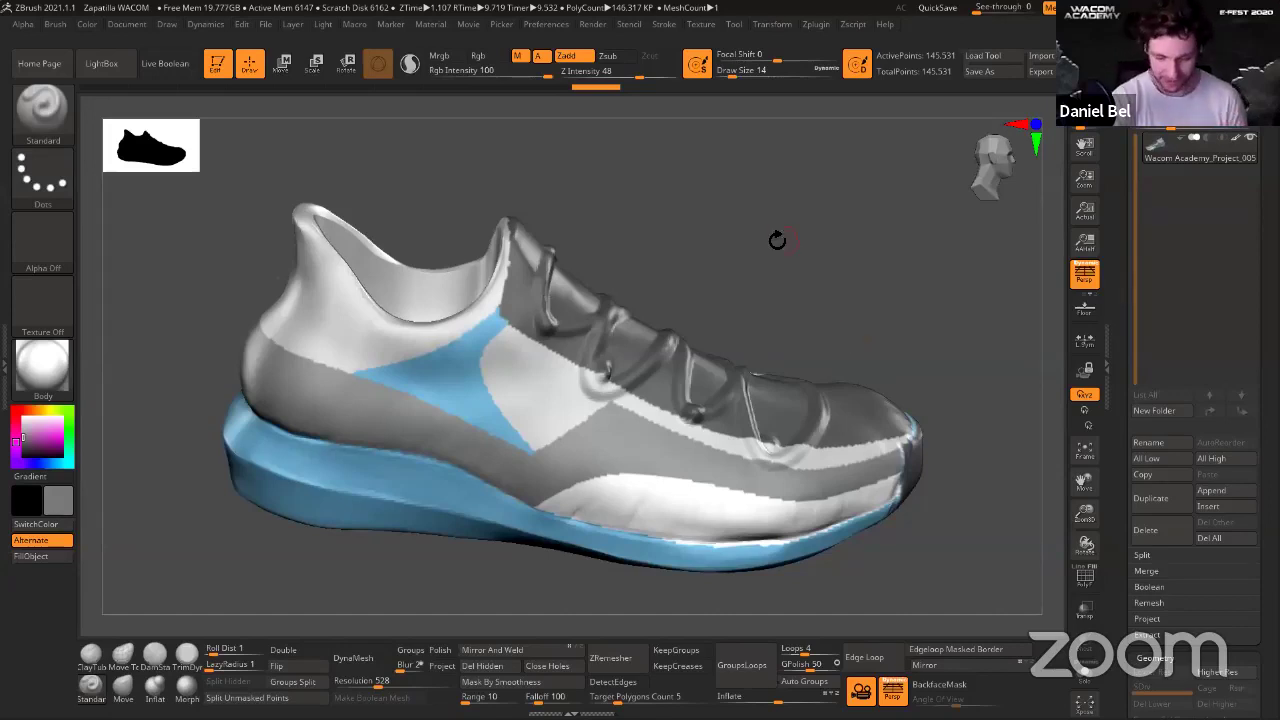
{"action": "left_click_drag", "start_coordinate": [777, 240], "coordinate": [563, 379]}
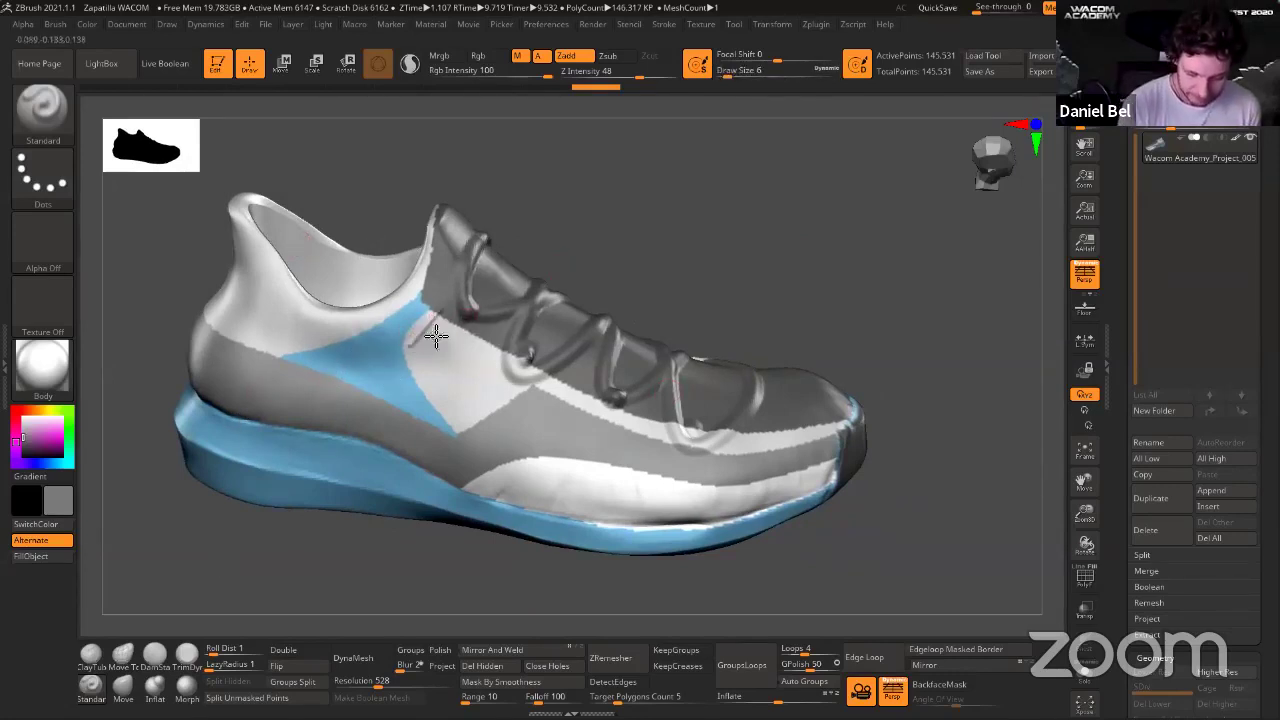
{"action": "key", "text": "ctrl"}
{"action": "mouse_move", "coordinate": [686, 229]}
{"action": "left_mouse_down"}
{"action": "mouse_move", "coordinate": [674, 209]}
{"action": "mouse_move", "coordinate": [725, 238]}
{"action": "mouse_move", "coordinate": [681, 304]}
{"action": "left_mouse_up"}
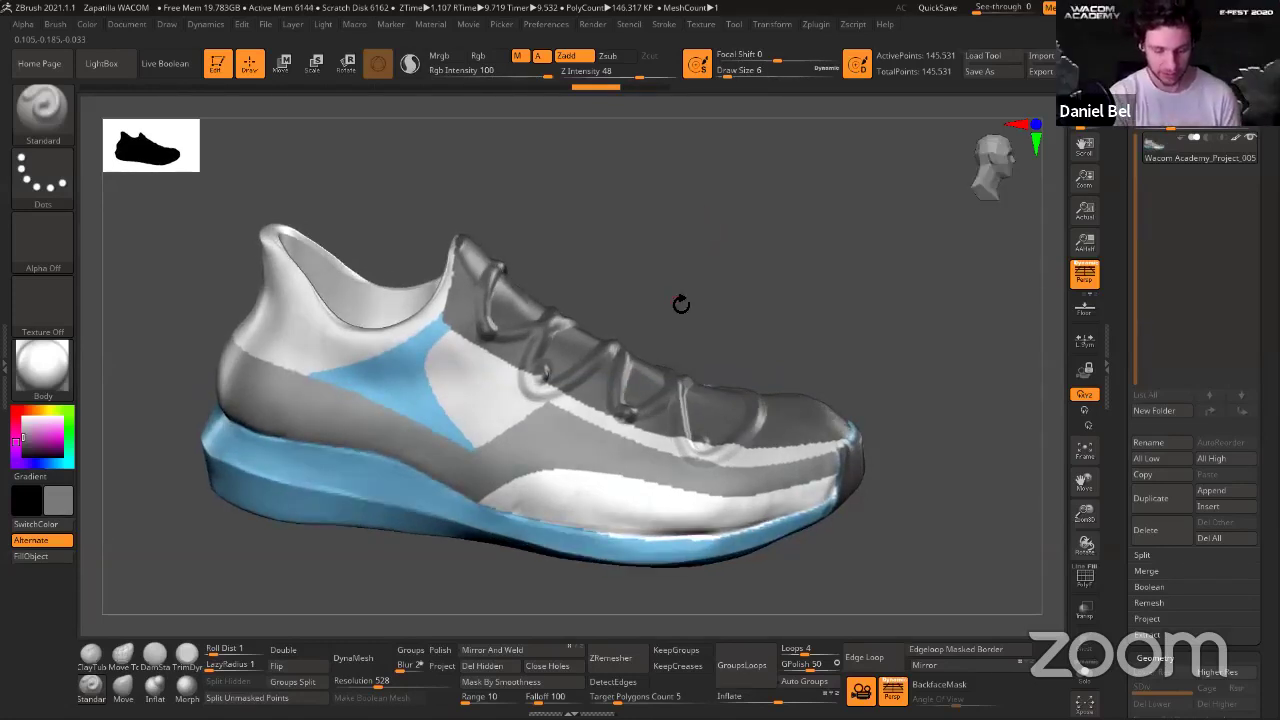
Undo all the sketched lace strokes on the instep.
{"action": "key", "text": "ctrl"}
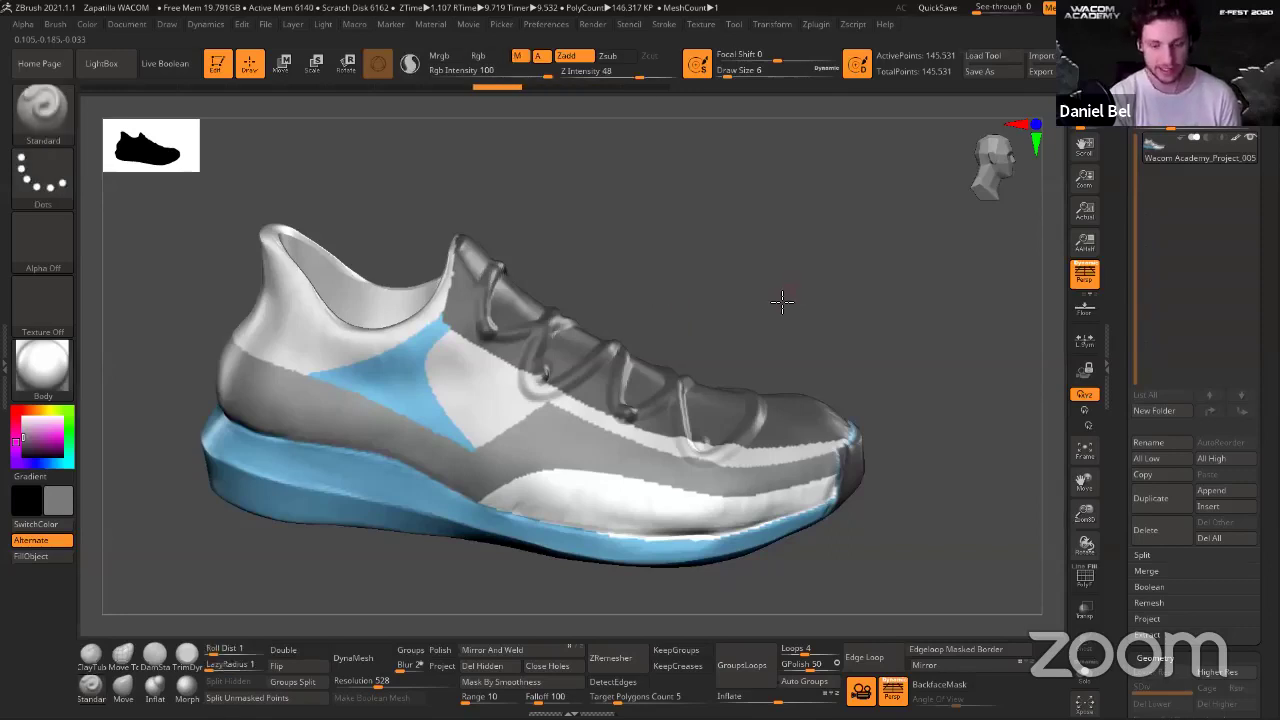
{"action": "left_click_drag", "start_coordinate": [780, 303], "coordinate": [755, 326]}
{"action": "key", "text": "ctrl"}
{"action": "key", "text": "ctrl+z"}
{"action": "key", "text": "ctrl+z"}
{"action": "key", "text": "ctrl+z"}
{"action": "key", "text": "ctrl+z"}
{"action": "key", "text": "ctrl+z"}
{"action": "key", "text": "ctrl+z"}
{"action": "key", "text": "ctrl+z"}
{"action": "key", "text": "ctrl+z"}
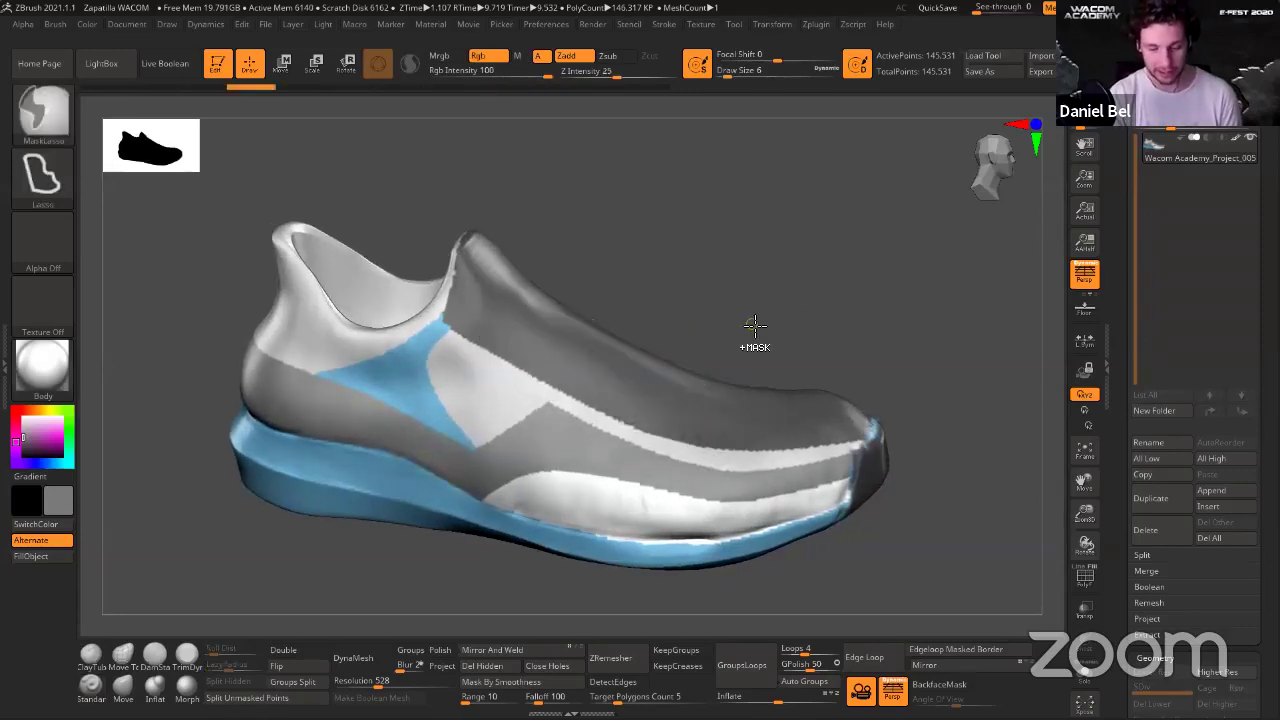
Redo the lace strokes for comparison and remove them again to return to the smooth upper.
{"action": "key", "text": "ctrl+shift+z"}
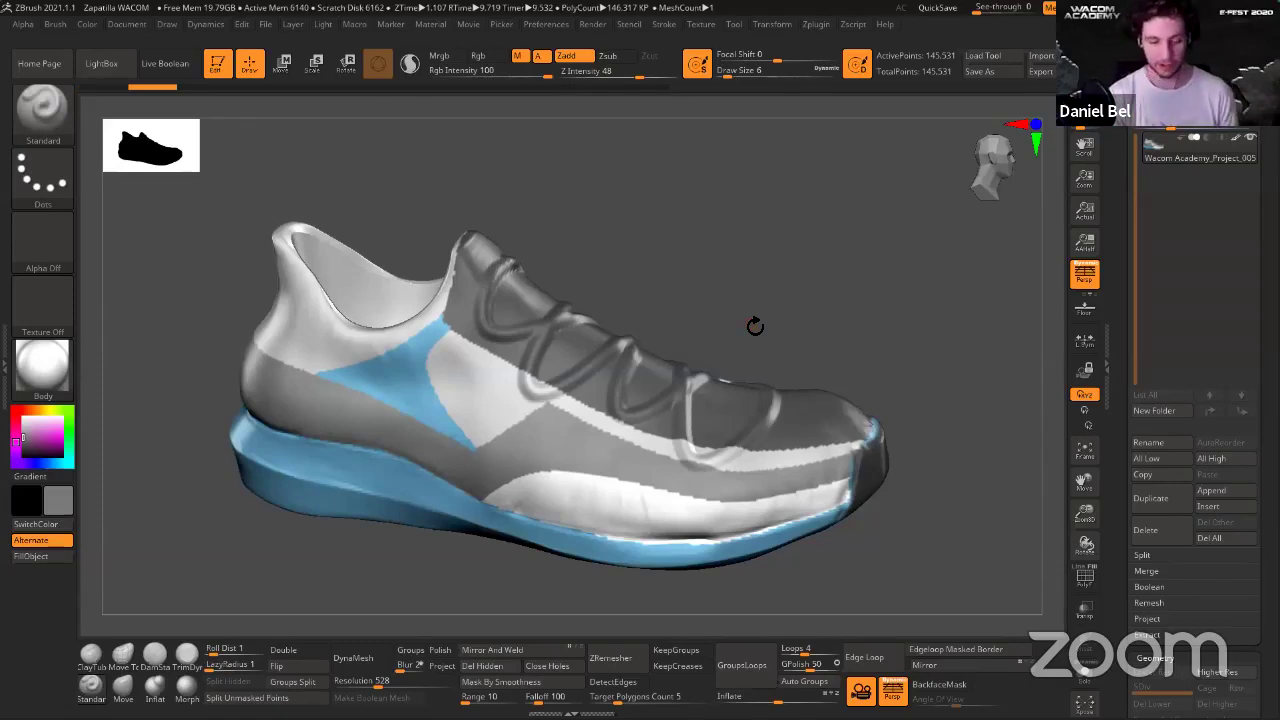
{"action": "left_click", "coordinate": [748, 262], "text": "ctrl+shift"}
{"action": "left_click_drag", "start_coordinate": [740, 282], "coordinate": [795, 315]}
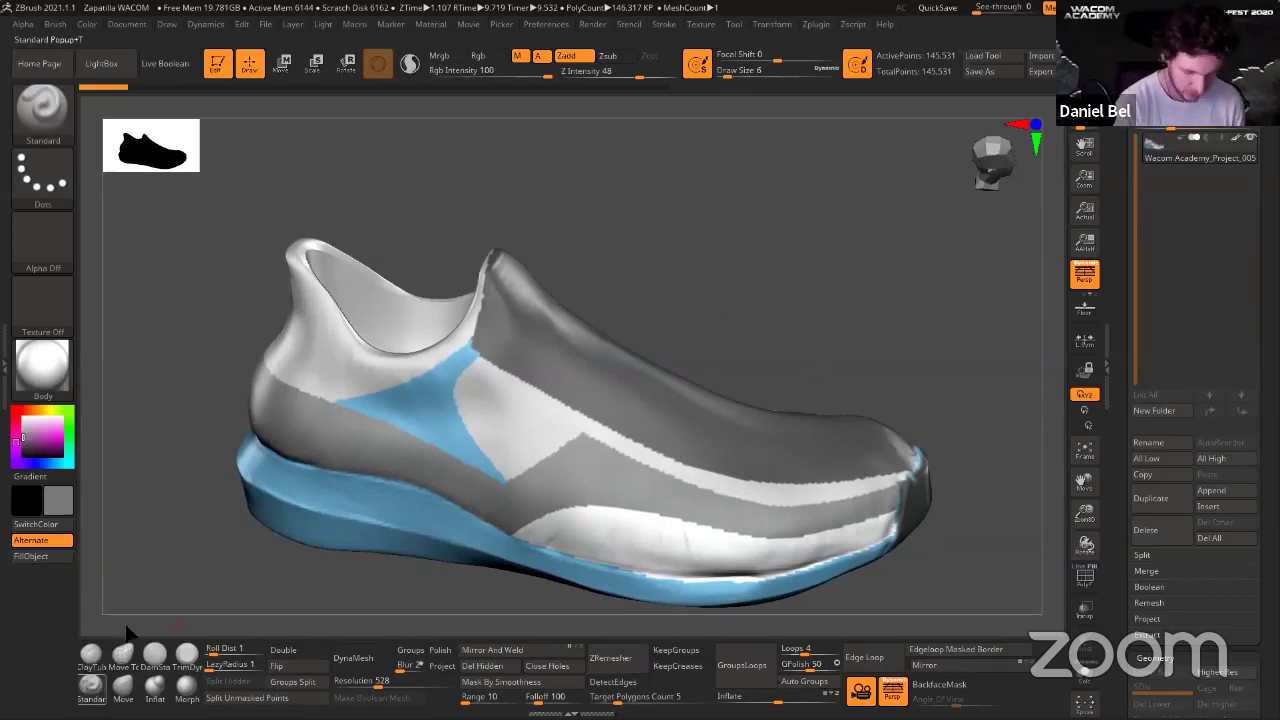
Switch the Standard brush to paint colour only through the Rgb channel and choose magenta as the active colour.
{"action": "key", "text": "b"}
{"action": "key", "text": "Escape"}
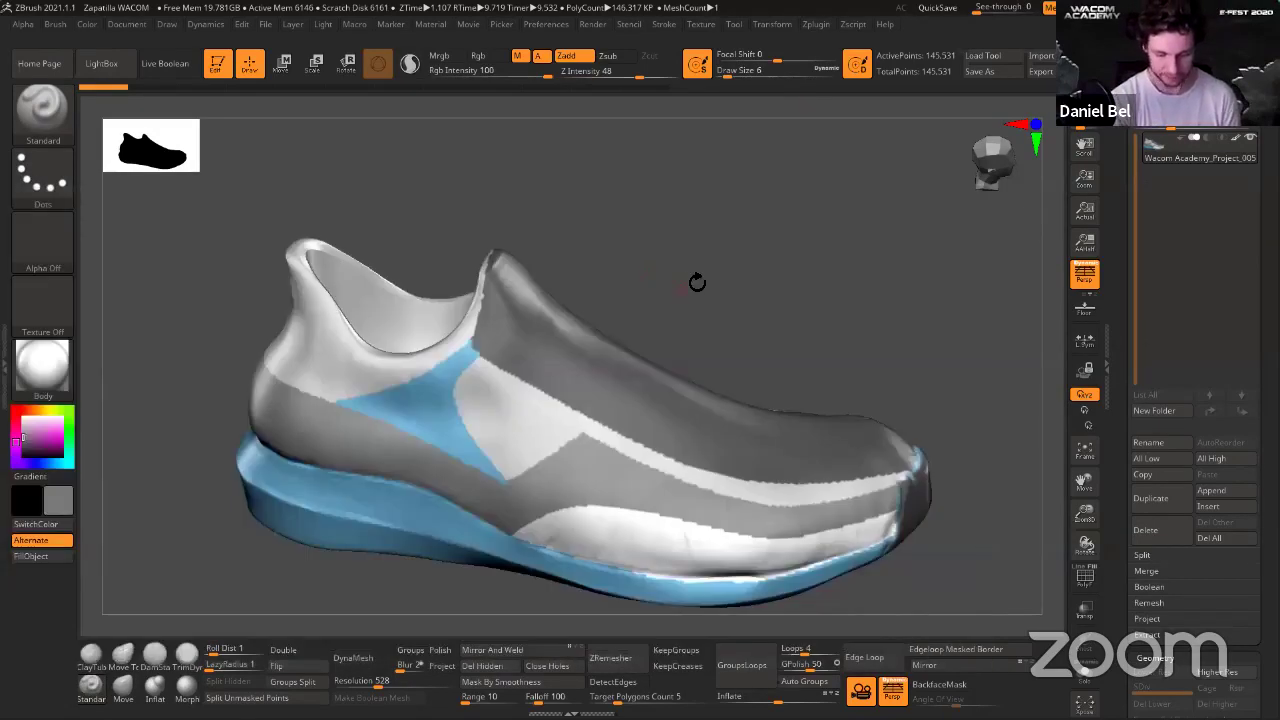
{"action": "left_click", "coordinate": [695, 286], "text": "ctrl"}
{"action": "left_click", "coordinate": [695, 288], "text": "ctrl"}
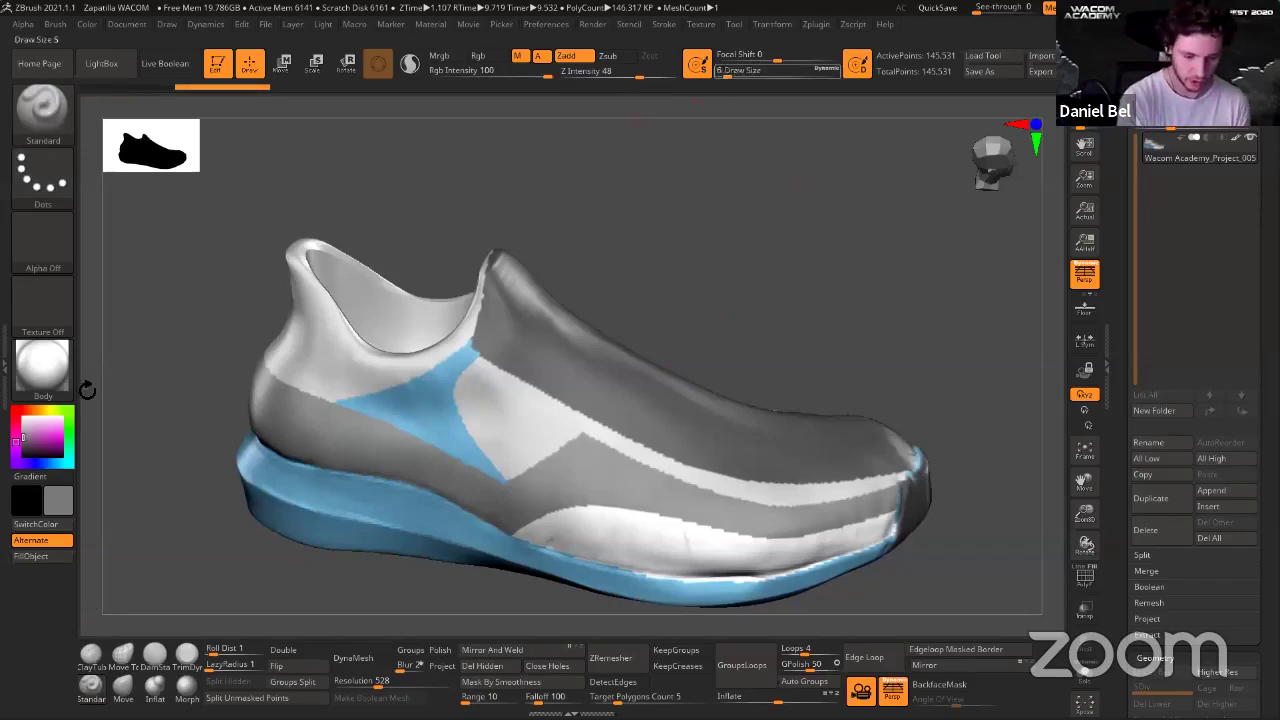
{"action": "left_click", "coordinate": [92, 672]}
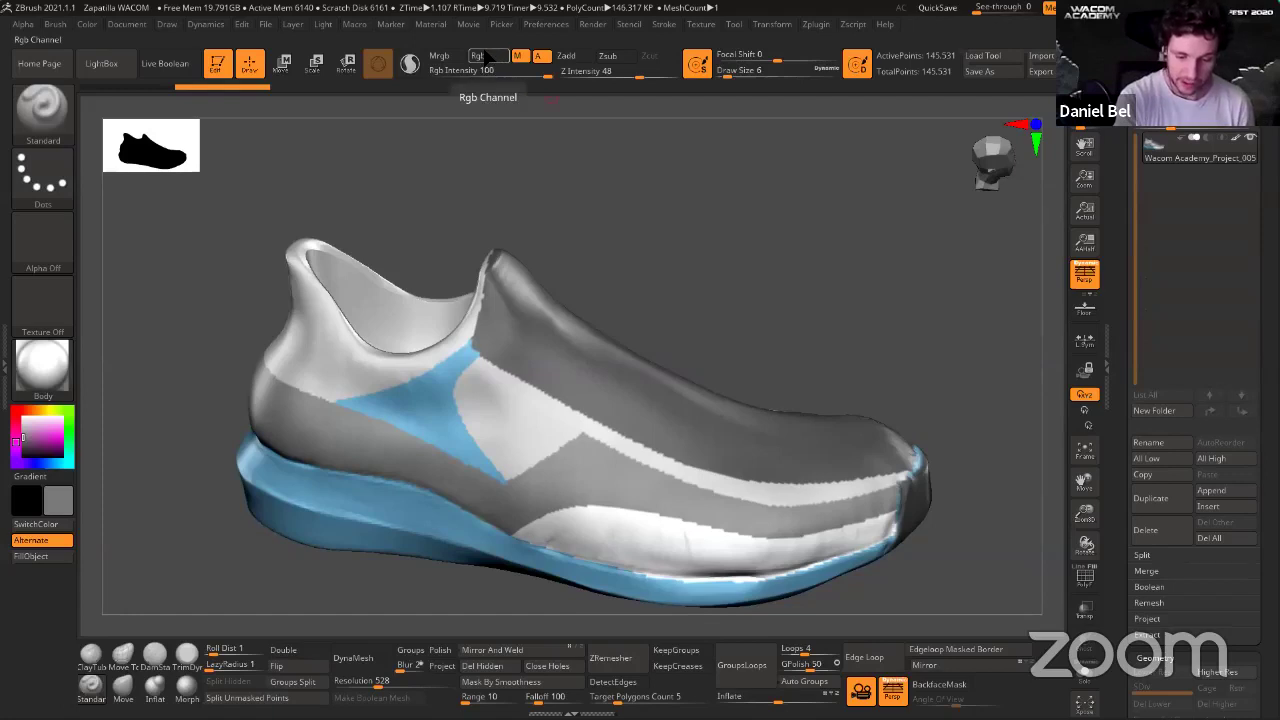
{"action": "left_click", "coordinate": [487, 57]}
{"action": "left_click", "coordinate": [55, 440]}
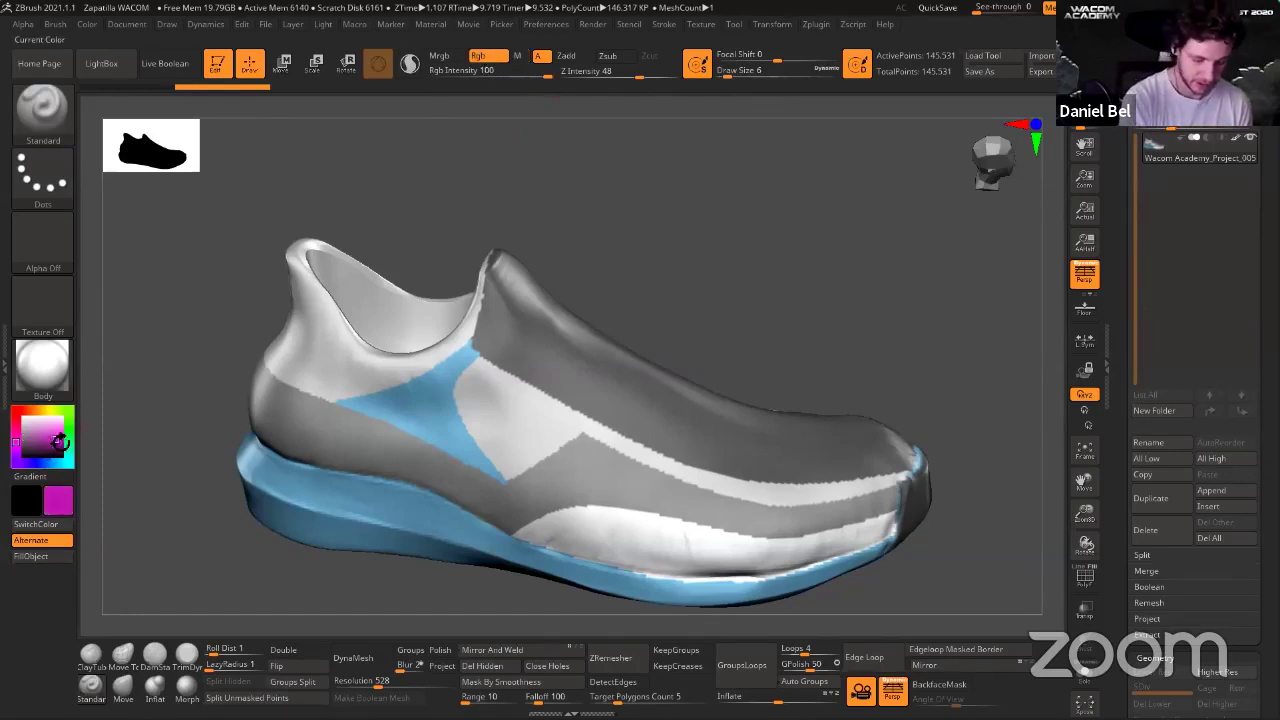
Try a freehand magenta paint stroke along the white side panel with a larger brush, then undo it.
{"action": "key", "text": "s"}
{"action": "left_click", "coordinate": [504, 377]}
{"action": "mouse_move", "coordinate": [478, 369]}
{"action": "left_mouse_down"}
{"action": "mouse_move", "coordinate": [526, 476]}
{"action": "mouse_move", "coordinate": [583, 446]}
{"action": "mouse_move", "coordinate": [483, 362]}
{"action": "mouse_move", "coordinate": [530, 446]}
{"action": "mouse_move", "coordinate": [491, 400]}
{"action": "mouse_move", "coordinate": [645, 452]}
{"action": "left_mouse_up"}
{"action": "key", "text": "ctrl+z"}
{"action": "key", "text": "ctrl+z"}
Mask the heel collar, invert the mask, fill the collar with magenta and clear the mask.
{"action": "left_click_drag", "start_coordinate": [655, 235], "coordinate": [629, 238]}
{"action": "mouse_move", "coordinate": [276, 378]}
{"action": "left_mouse_down", "text": "ctrl"}
{"action": "mouse_move", "coordinate": [398, 410]}
{"action": "mouse_move", "coordinate": [477, 252]}
{"action": "mouse_move", "coordinate": [229, 329]}
{"action": "left_mouse_up", "text": "ctrl"}
{"action": "left_click", "coordinate": [664, 220], "text": "ctrl"}
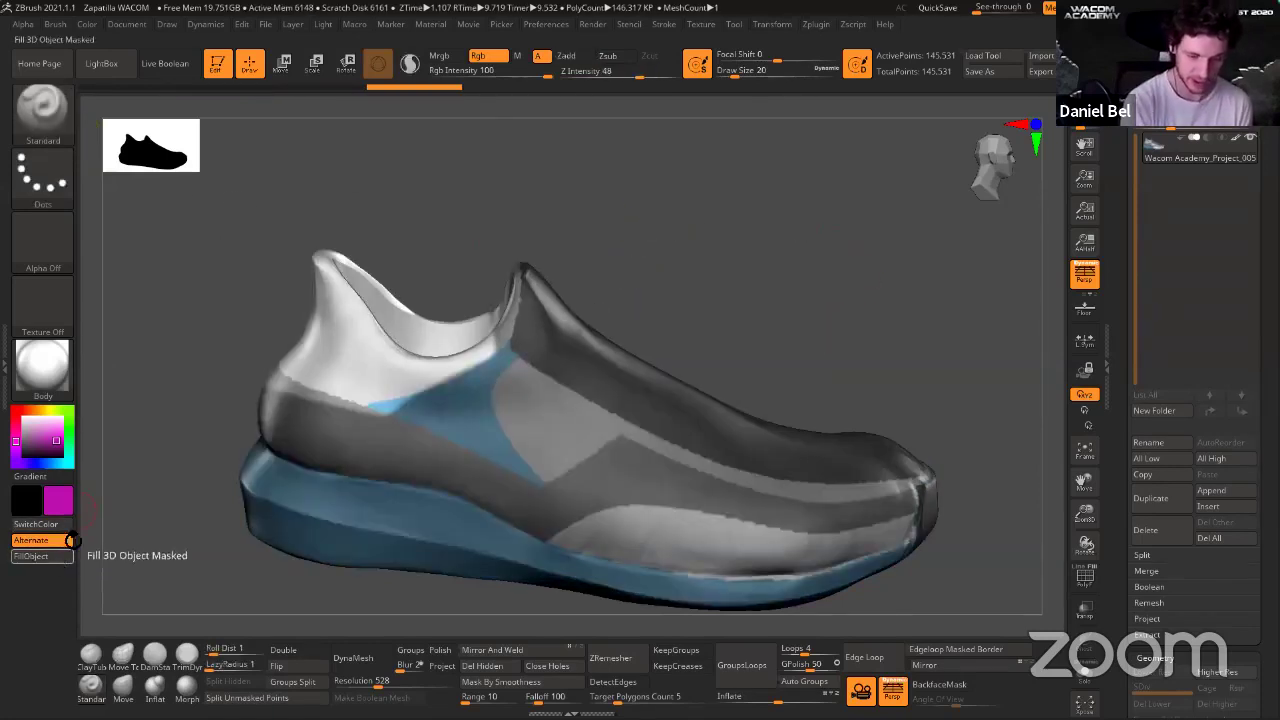
{"action": "left_click", "coordinate": [89, 24]}
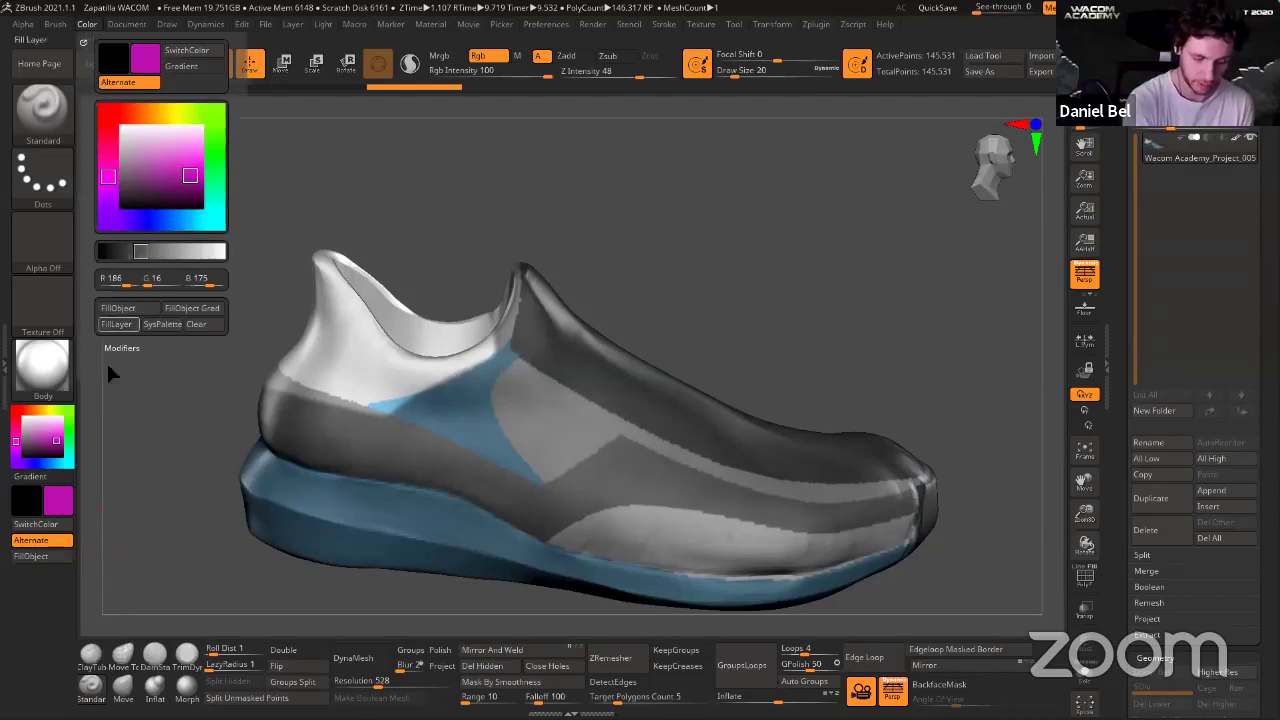
{"action": "left_click", "coordinate": [52, 557]}
{"action": "left_click_drag", "start_coordinate": [663, 208], "coordinate": [732, 265], "text": "ctrl"}
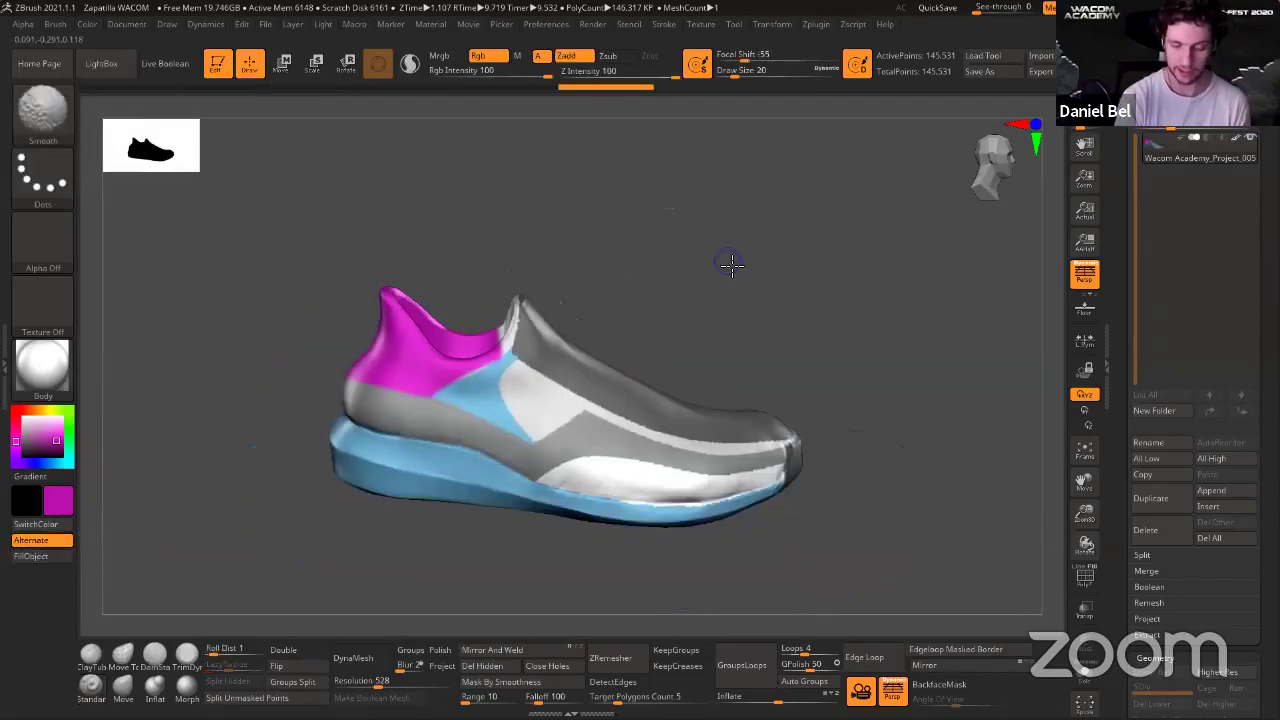
Isolate the midfoot side panel and its stripe toward the toe with an inverted lasso mask and fill them with teal.
{"action": "mouse_move", "coordinate": [557, 466]}
{"action": "left_mouse_down", "text": "ctrl"}
{"action": "mouse_move", "coordinate": [720, 291]}
{"action": "mouse_move", "coordinate": [740, 293]}
{"action": "left_mouse_up", "text": "ctrl"}
{"action": "mouse_move", "coordinate": [605, 315]}
{"action": "left_mouse_down", "text": "ctrl+alt"}
{"action": "mouse_move", "coordinate": [880, 447]}
{"action": "mouse_move", "coordinate": [620, 312]}
{"action": "left_mouse_up", "text": "ctrl+alt"}
{"action": "mouse_move", "coordinate": [497, 245]}
{"action": "left_mouse_down", "text": "ctrl"}
{"action": "mouse_move", "coordinate": [617, 389]}
{"action": "mouse_move", "coordinate": [770, 447]}
{"action": "mouse_move", "coordinate": [862, 446]}
{"action": "left_mouse_up", "text": "ctrl"}
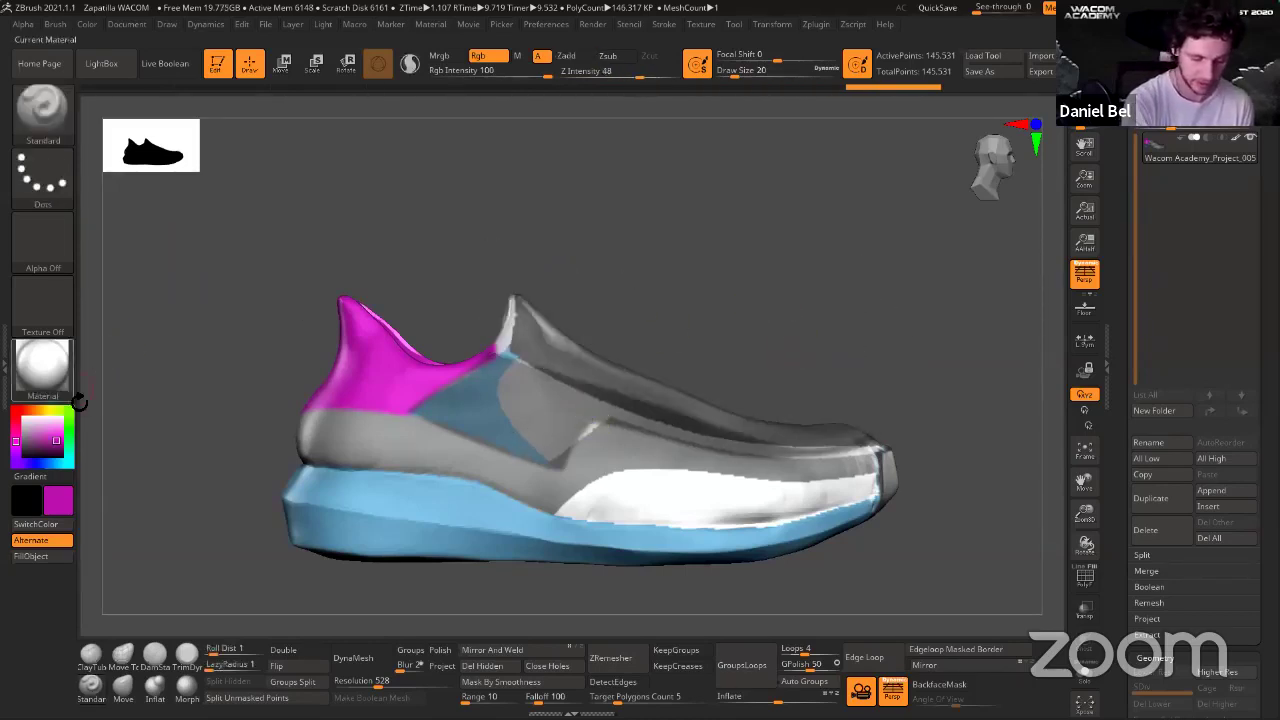
{"action": "left_click", "coordinate": [69, 458]}
{"action": "left_click", "coordinate": [117, 398], "text": "ctrl"}
{"action": "left_click", "coordinate": [50, 558]}
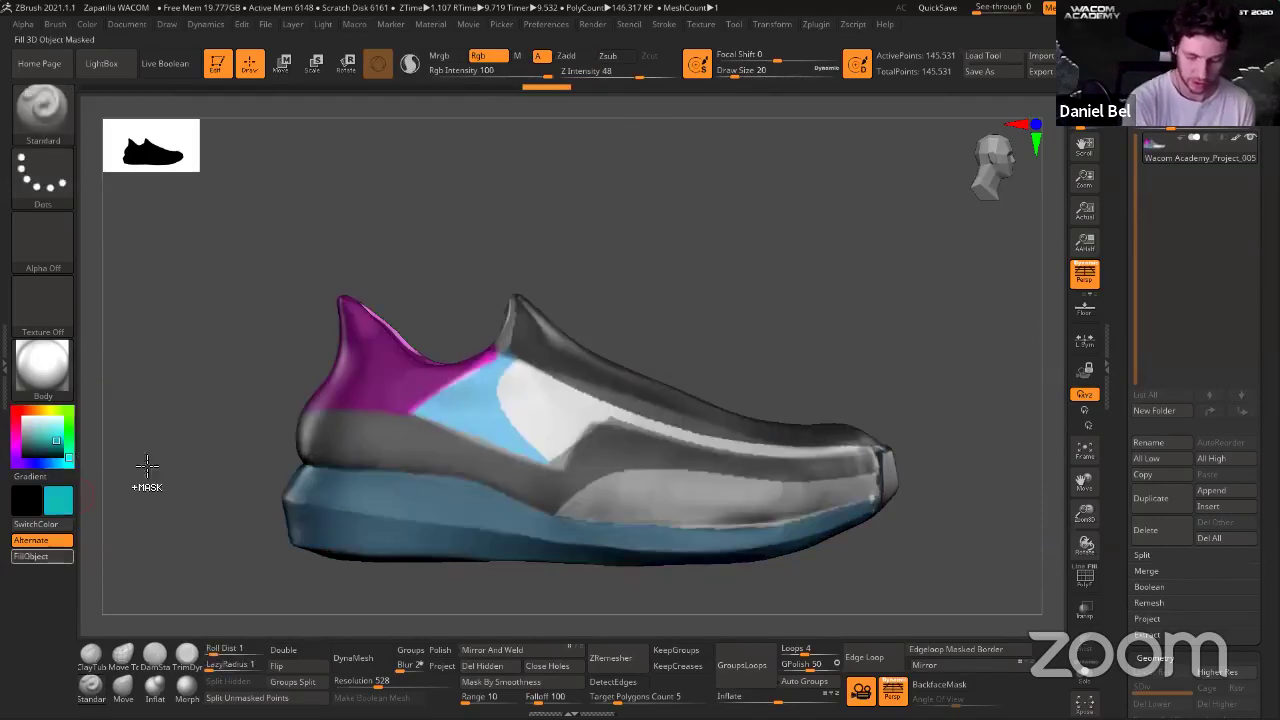
{"action": "left_click_drag", "start_coordinate": [146, 466], "coordinate": [212, 330], "text": "ctrl"}
Set Focal Shift to -100 and Draw Size to 18, then try and undo a paint stroke along the forefoot side panel.
{"action": "mouse_move", "coordinate": [668, 260]}
{"action": "left_mouse_down", "text": "alt"}
{"action": "mouse_move", "coordinate": [723, 269]}
{"action": "mouse_move", "coordinate": [634, 380]}
{"action": "mouse_move", "coordinate": [749, 243]}
{"action": "left_mouse_up", "text": "alt"}
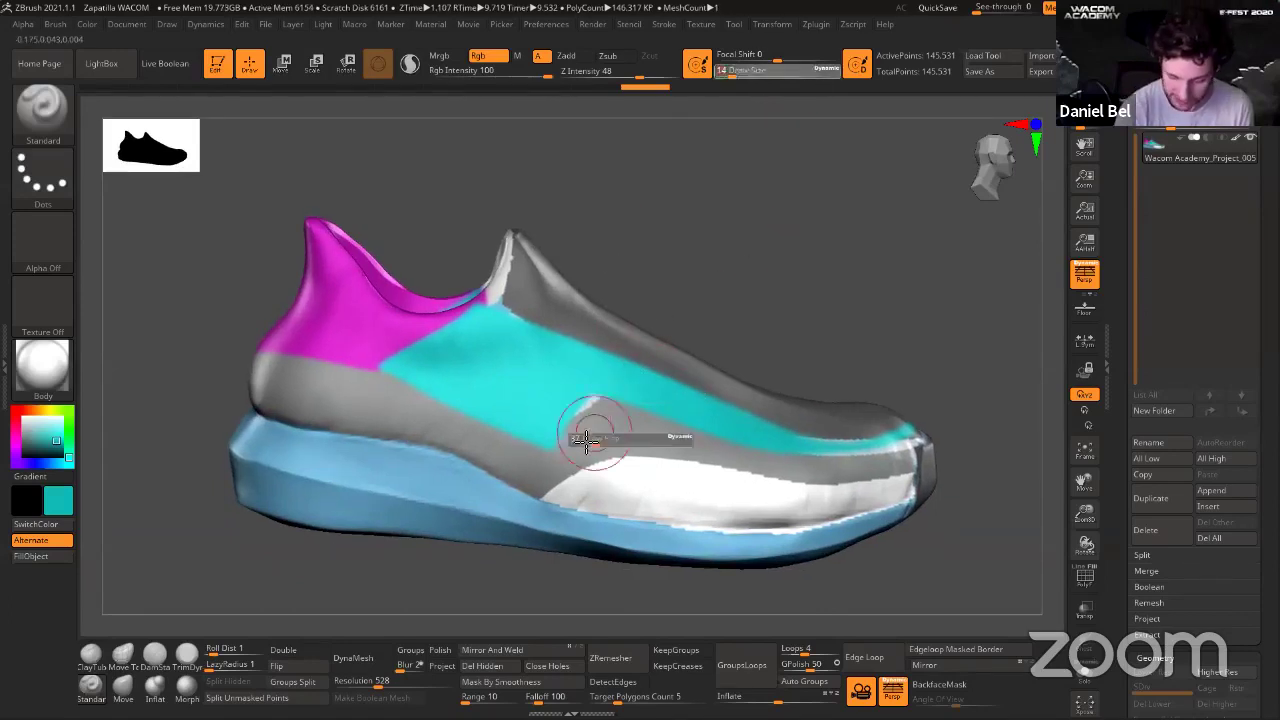
{"action": "key", "text": "ctrl"}
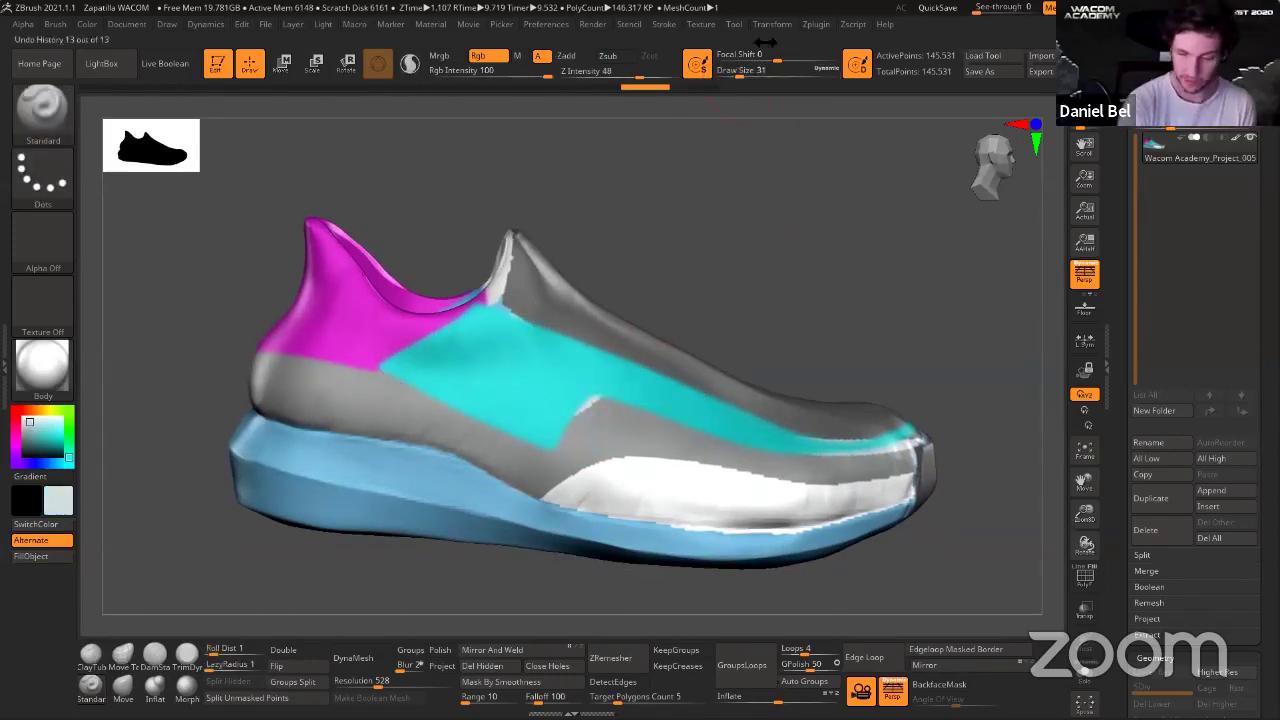
{"action": "left_click_drag", "start_coordinate": [765, 54], "coordinate": [714, 54]}
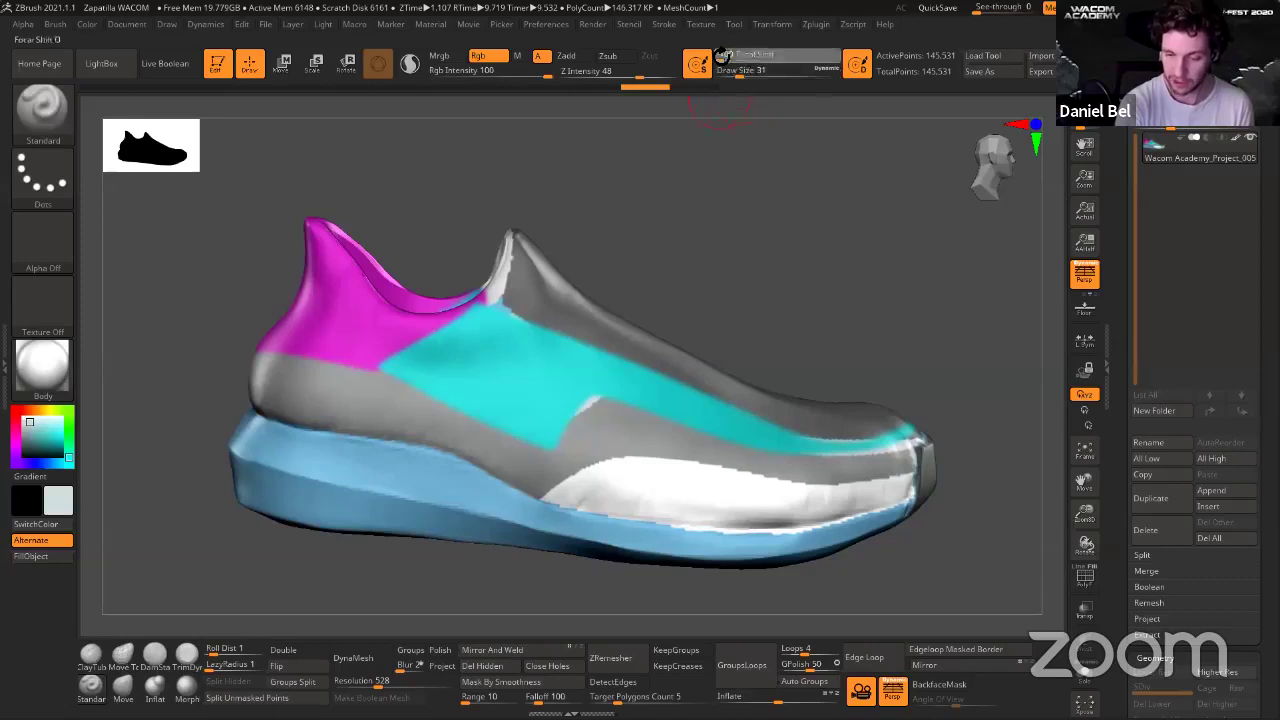
{"action": "key", "text": "s"}
{"action": "left_click_drag", "start_coordinate": [614, 414], "coordinate": [607, 414]}
{"action": "mouse_move", "coordinate": [568, 457]}
{"action": "left_mouse_down"}
{"action": "mouse_move", "coordinate": [572, 470]}
{"action": "mouse_move", "coordinate": [611, 400]}
{"action": "mouse_move", "coordinate": [531, 471]}
{"action": "mouse_move", "coordinate": [538, 492]}
{"action": "mouse_move", "coordinate": [915, 475]}
{"action": "mouse_move", "coordinate": [914, 447]}
{"action": "left_mouse_up"}
{"action": "key", "text": "ctrl+z"}
{"action": "key", "text": "ctrl+z"}
Choose bright green, outline the forefoot side panel above the sole and paint its interior solid.
{"action": "left_click", "coordinate": [58, 431]}
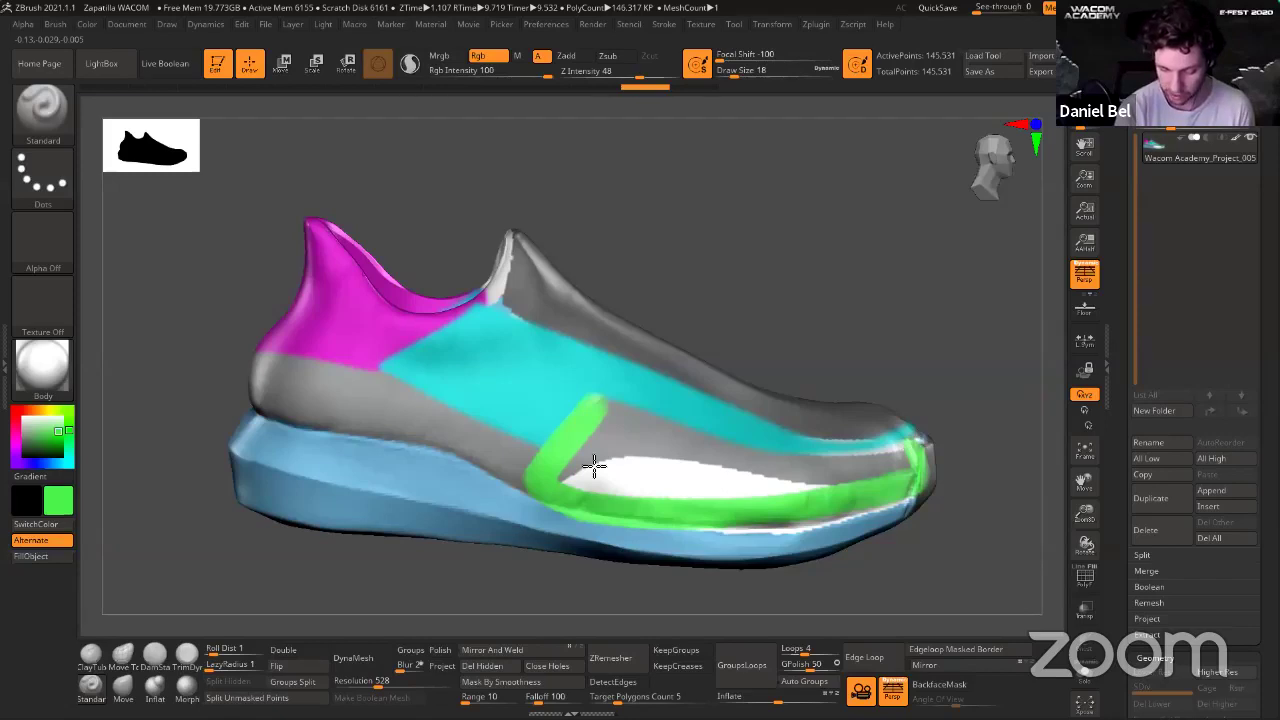
{"action": "right_click_drag", "start_coordinate": [594, 466], "coordinate": [592, 482]}
{"action": "mouse_move", "coordinate": [604, 405]}
{"action": "left_mouse_down"}
{"action": "mouse_move", "coordinate": [723, 440]}
{"action": "mouse_move", "coordinate": [880, 452]}
{"action": "left_mouse_up"}
{"action": "mouse_move", "coordinate": [594, 454]}
{"action": "left_mouse_down"}
{"action": "mouse_move", "coordinate": [606, 482]}
{"action": "mouse_move", "coordinate": [662, 462]}
{"action": "mouse_move", "coordinate": [830, 488]}
{"action": "mouse_move", "coordinate": [603, 489]}
{"action": "mouse_move", "coordinate": [641, 477]}
{"action": "left_mouse_up"}
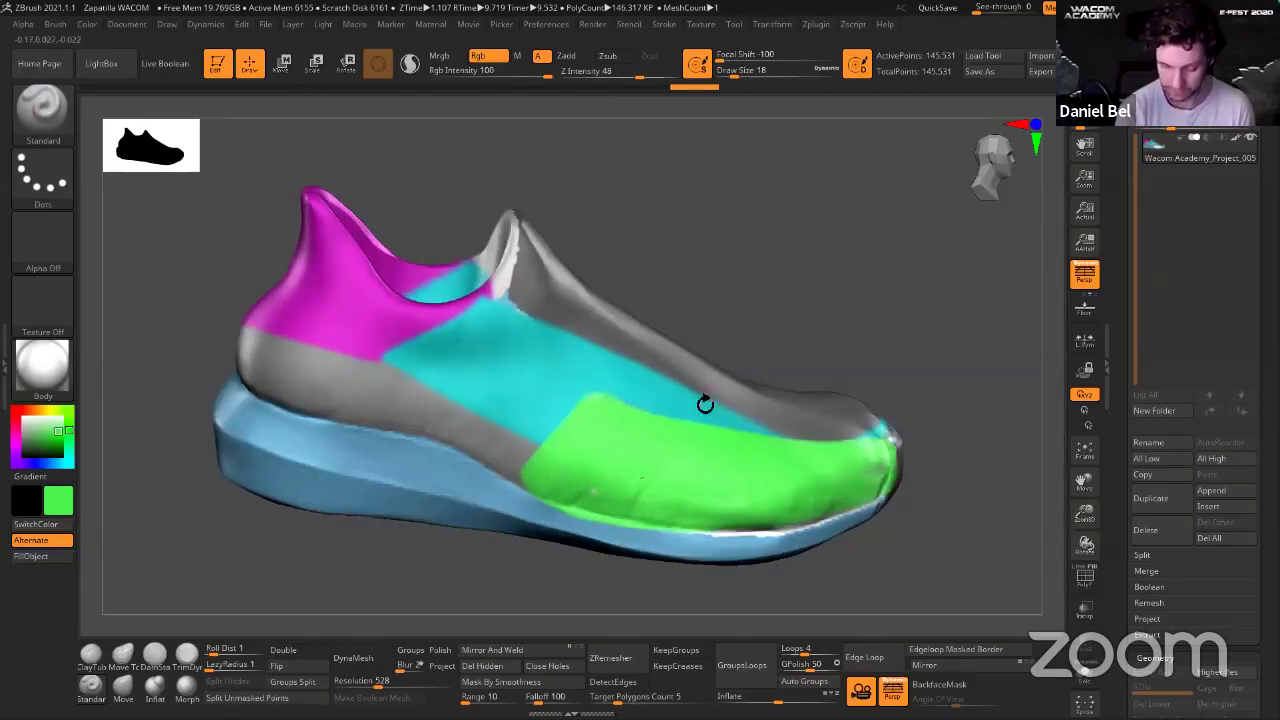
Undo all the green, teal and magenta painting to restore the blue, grey and white panel colours.
{"action": "mouse_move", "coordinate": [705, 403]}
{"action": "right_mouse_down", "text": "ctrl"}
{"action": "mouse_move", "coordinate": [809, 246]}
{"action": "mouse_move", "coordinate": [794, 317]}
{"action": "mouse_move", "coordinate": [823, 297]}
{"action": "right_mouse_up", "text": "ctrl"}
{"action": "key", "text": "ctrl+z"}
{"action": "key", "text": "ctrl+z"}
{"action": "key", "text": "ctrl+z"}
{"action": "key", "text": "ctrl+z"}
{"action": "key", "text": "ctrl+z"}
{"action": "key", "text": "ctrl+z"}
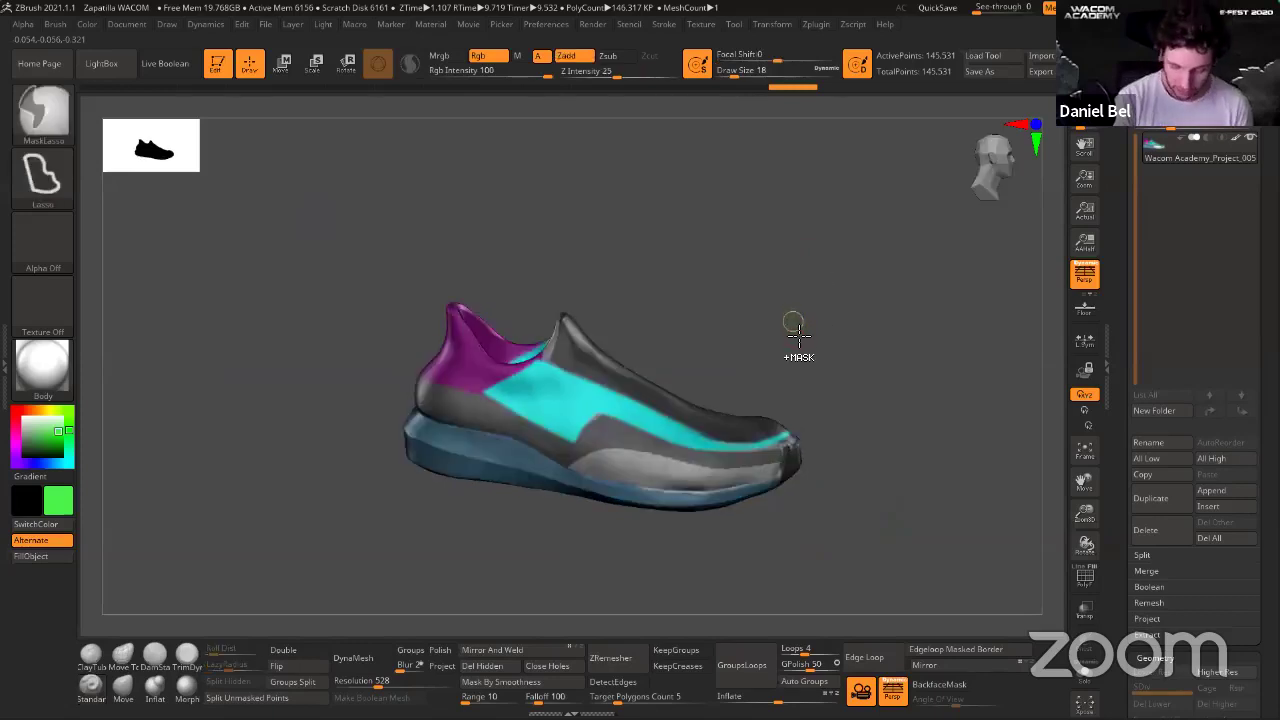
{"action": "key", "text": "ctrl+z"}
{"action": "key", "text": "ctrl+z"}
{"action": "key", "text": "ctrl+z"}
{"action": "key", "text": "ctrl+z"}
{"action": "key", "text": "ctrl+z"}
{"action": "key", "text": "ctrl+z"}
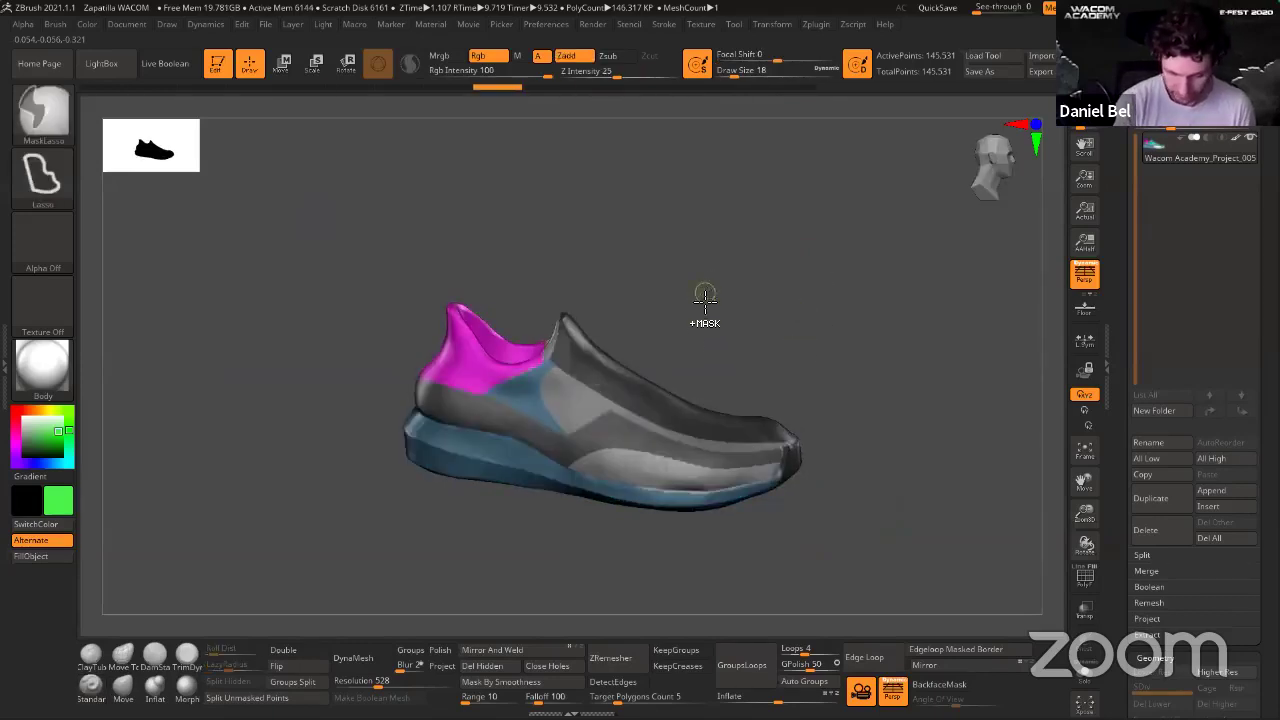
{"action": "key", "text": "ctrl+z"}
{"action": "key", "text": "ctrl+z"}
{"action": "key", "text": "ctrl+z"}
{"action": "right_click_drag", "start_coordinate": [706, 263], "coordinate": [745, 303], "text": "ctrl"}
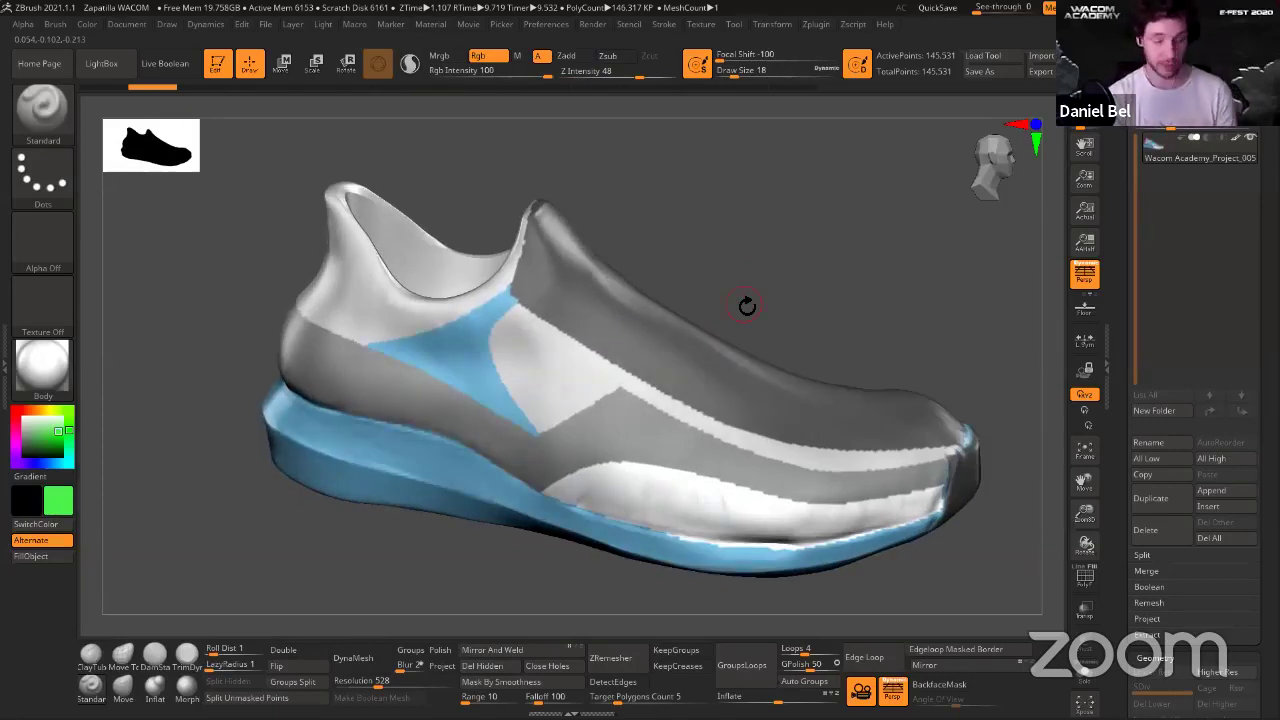
Try creating polygroups from the polypaint, turn on the PolyFrame display to inspect them, and undo the grouping.
{"action": "mouse_move", "coordinate": [747, 305]}
{"action": "right_mouse_down"}
{"action": "mouse_move", "coordinate": [791, 254]}
{"action": "mouse_move", "coordinate": [755, 304]}
{"action": "right_mouse_up"}
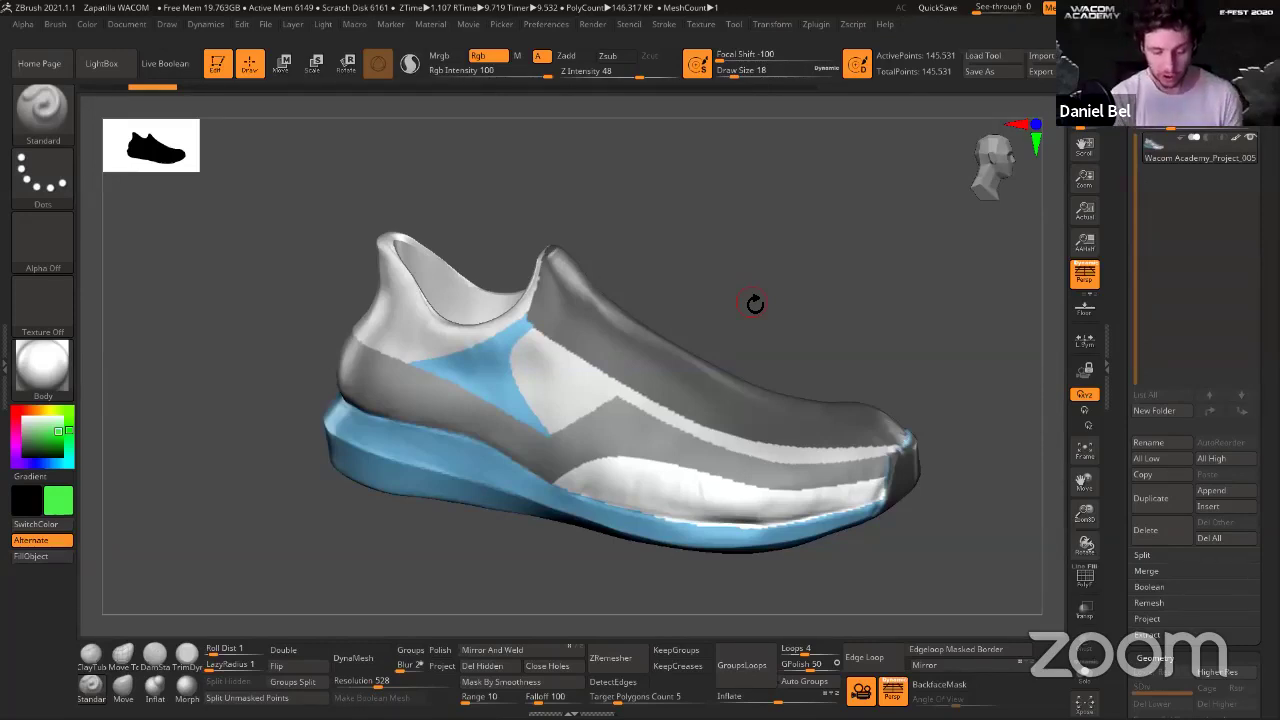
{"action": "left_click_drag", "start_coordinate": [752, 284], "coordinate": [870, 384], "text": "alt"}
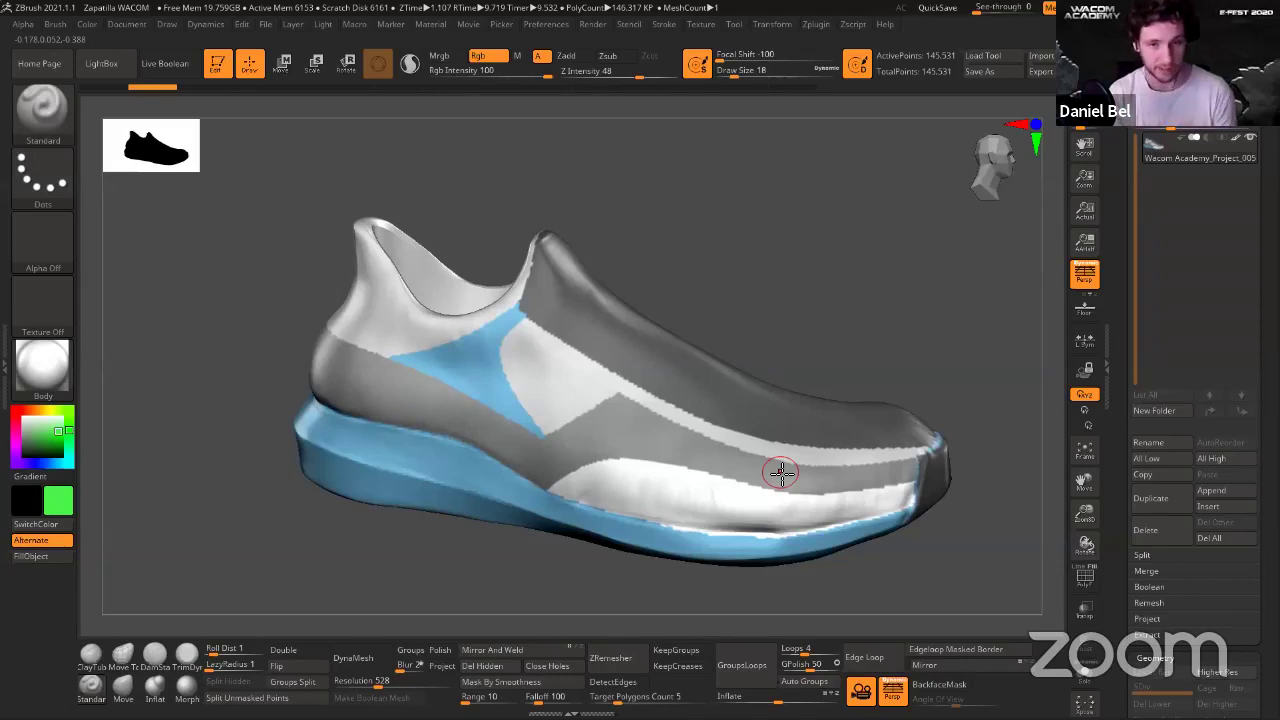
{"action": "left_click_drag", "start_coordinate": [750, 238], "coordinate": [1017, 229]}
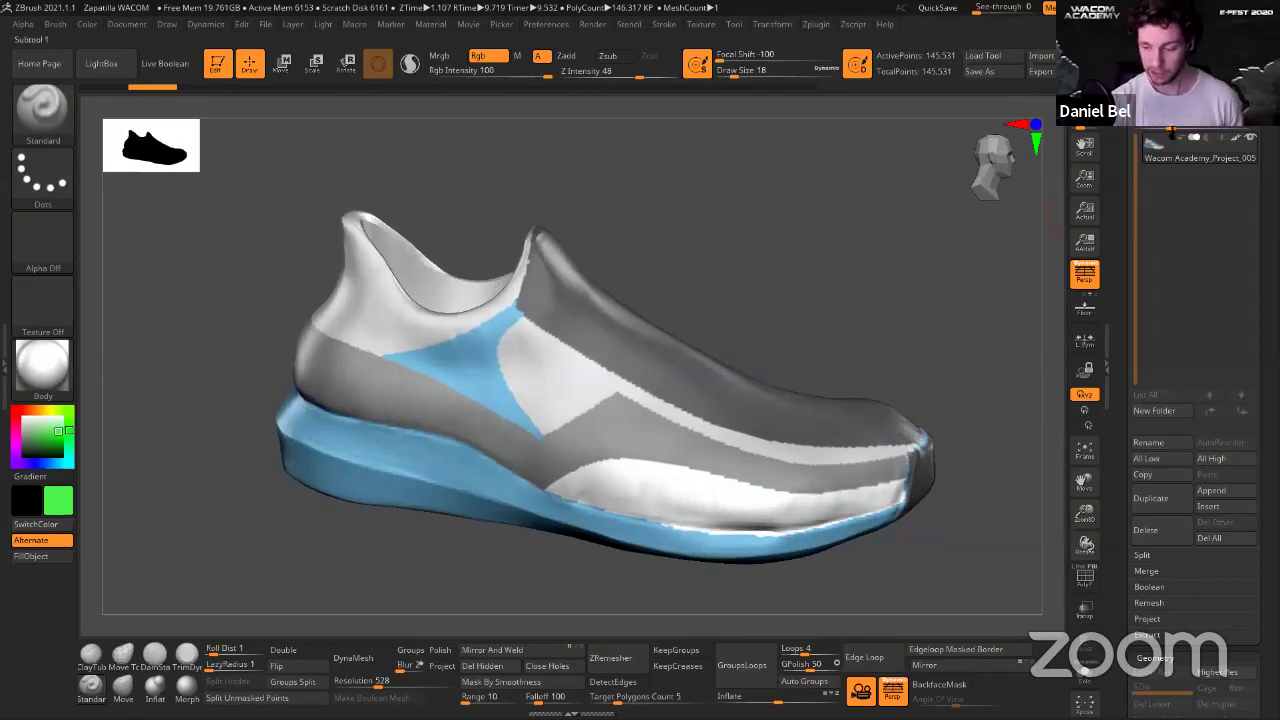
{"action": "left_click_drag", "start_coordinate": [1265, 670], "coordinate": [1265, 138]}
{"action": "left_click_drag", "start_coordinate": [790, 258], "coordinate": [737, 514]}
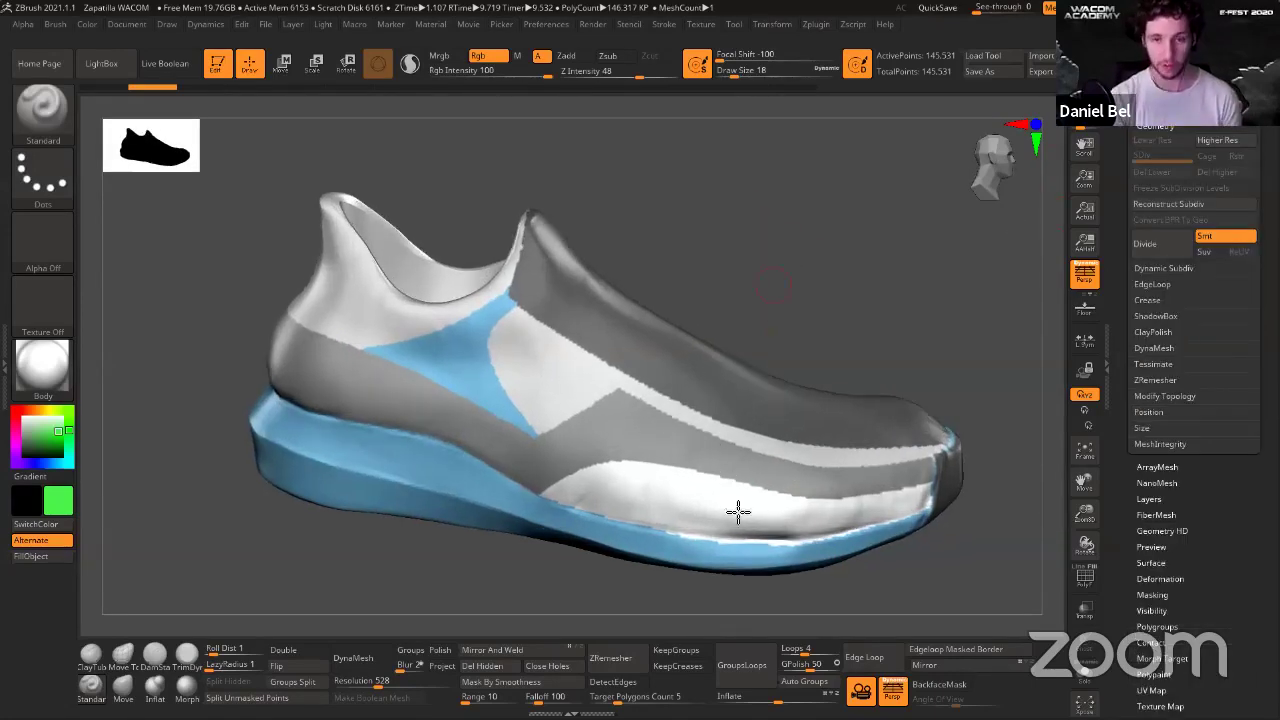
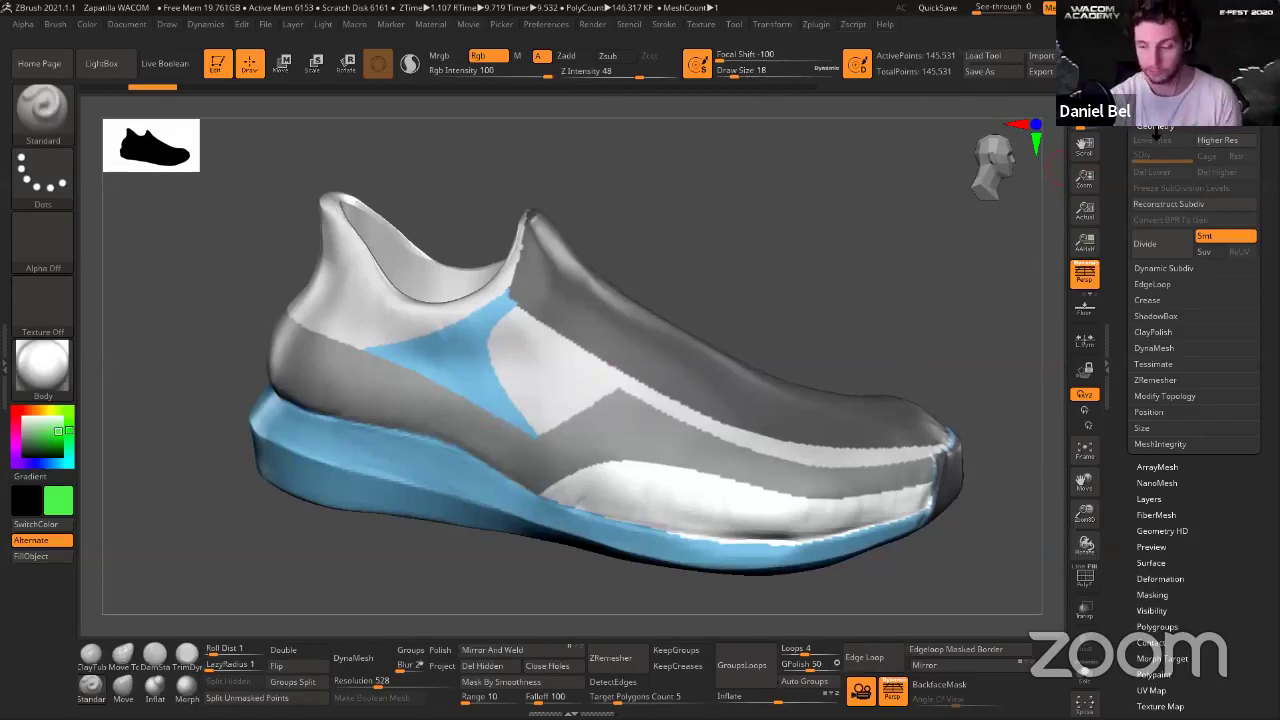
{"action": "left_click", "coordinate": [1155, 130]}
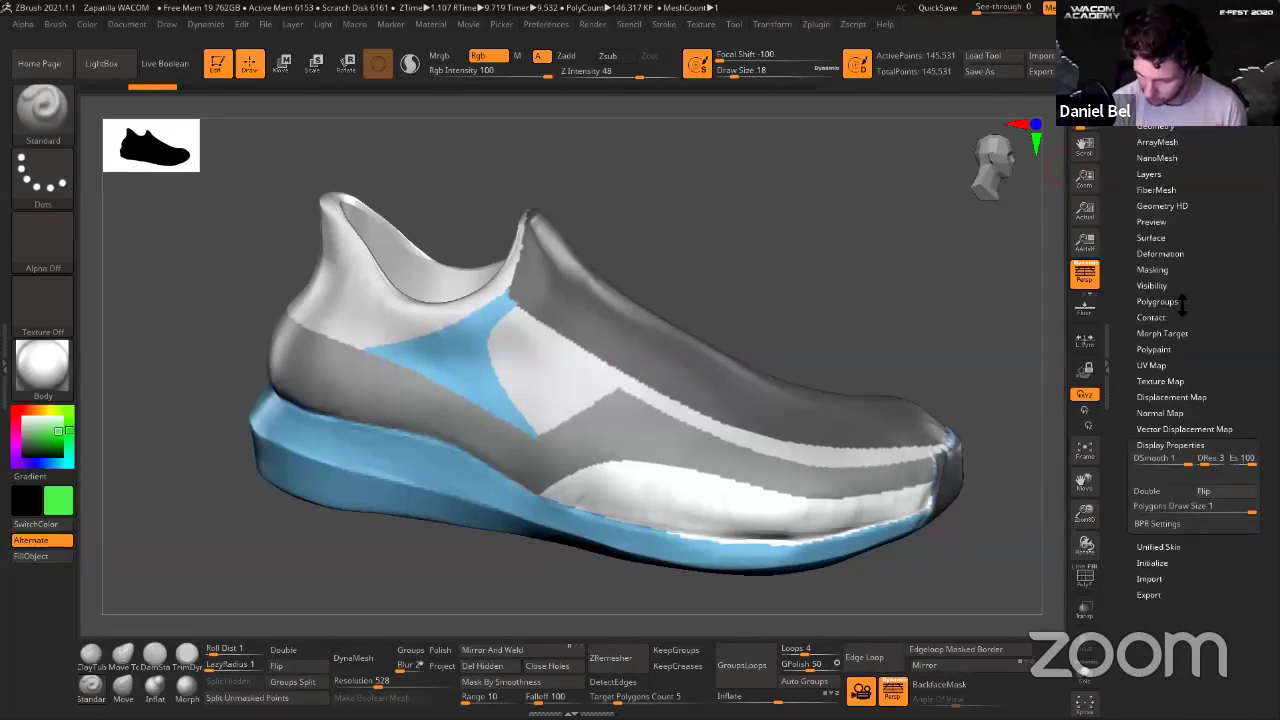
{"action": "left_click", "coordinate": [1182, 302]}
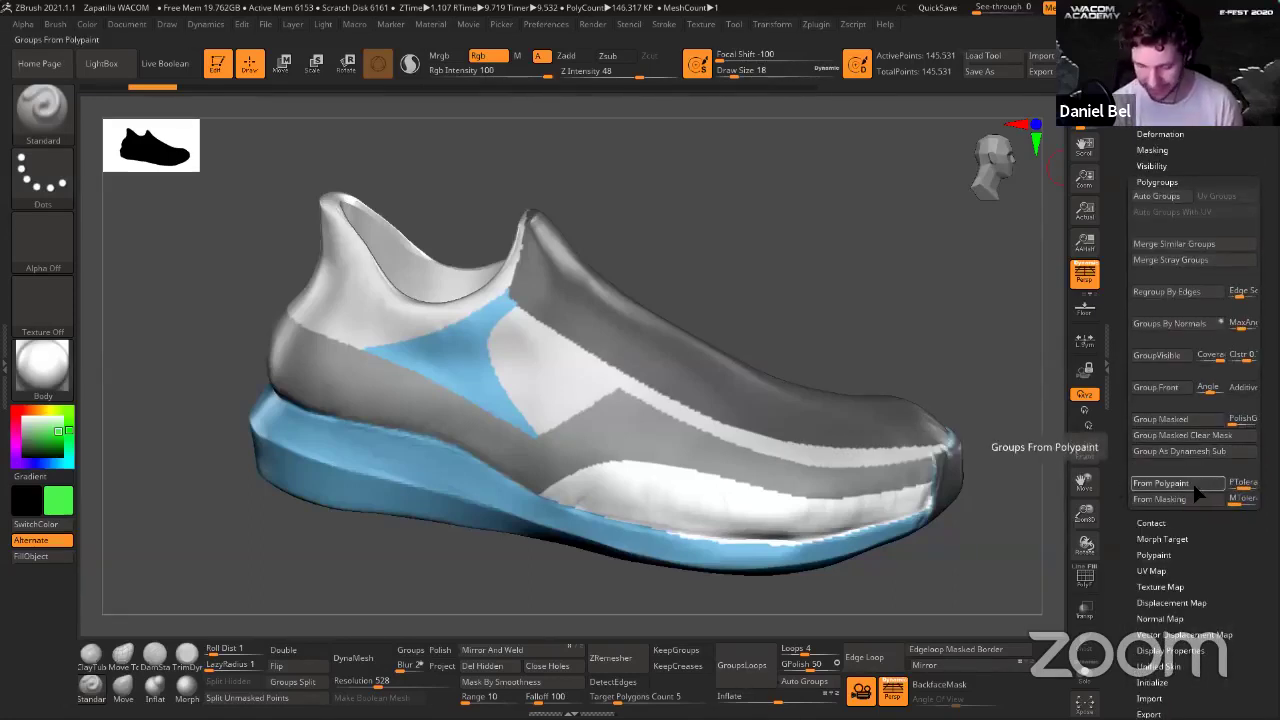
{"action": "left_click", "coordinate": [1194, 485]}
{"action": "key", "text": "shift+f"}
{"action": "key", "text": "ctrl+z"}
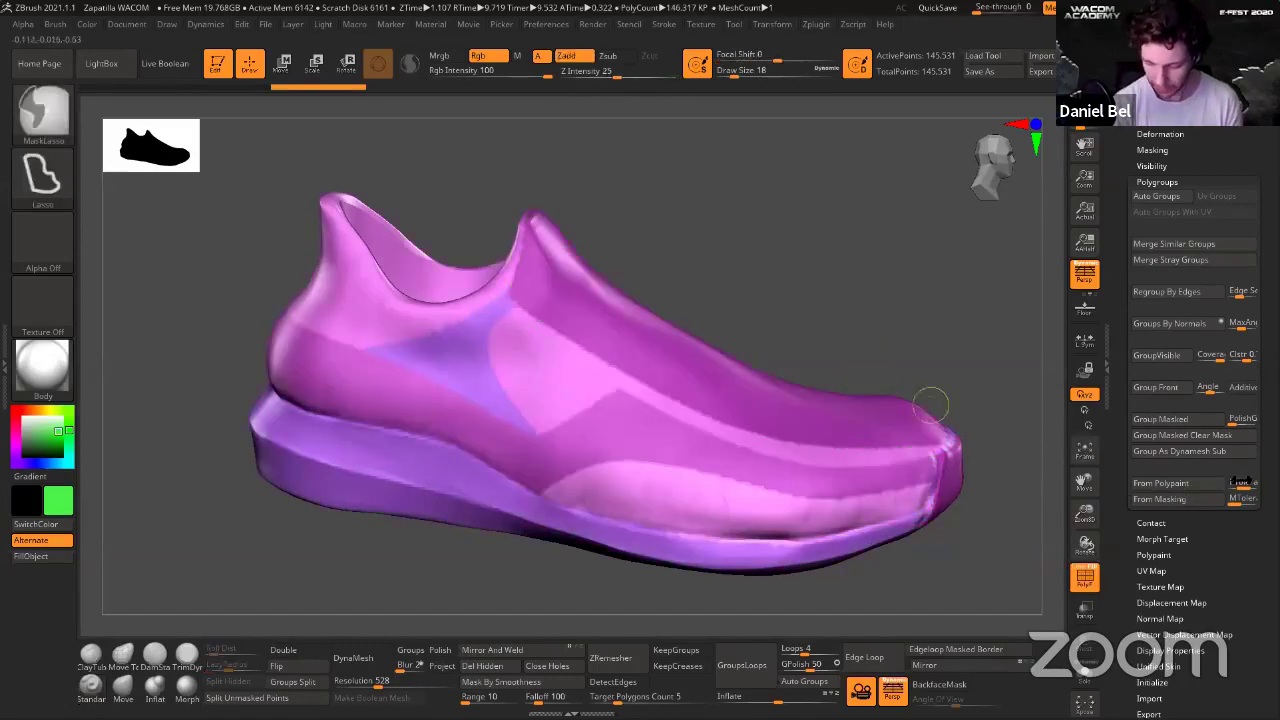
Set the polypaint grouping tolerance to about 0.152 and create polygroups from the painted colours.
{"action": "left_click", "coordinate": [1235, 485]}
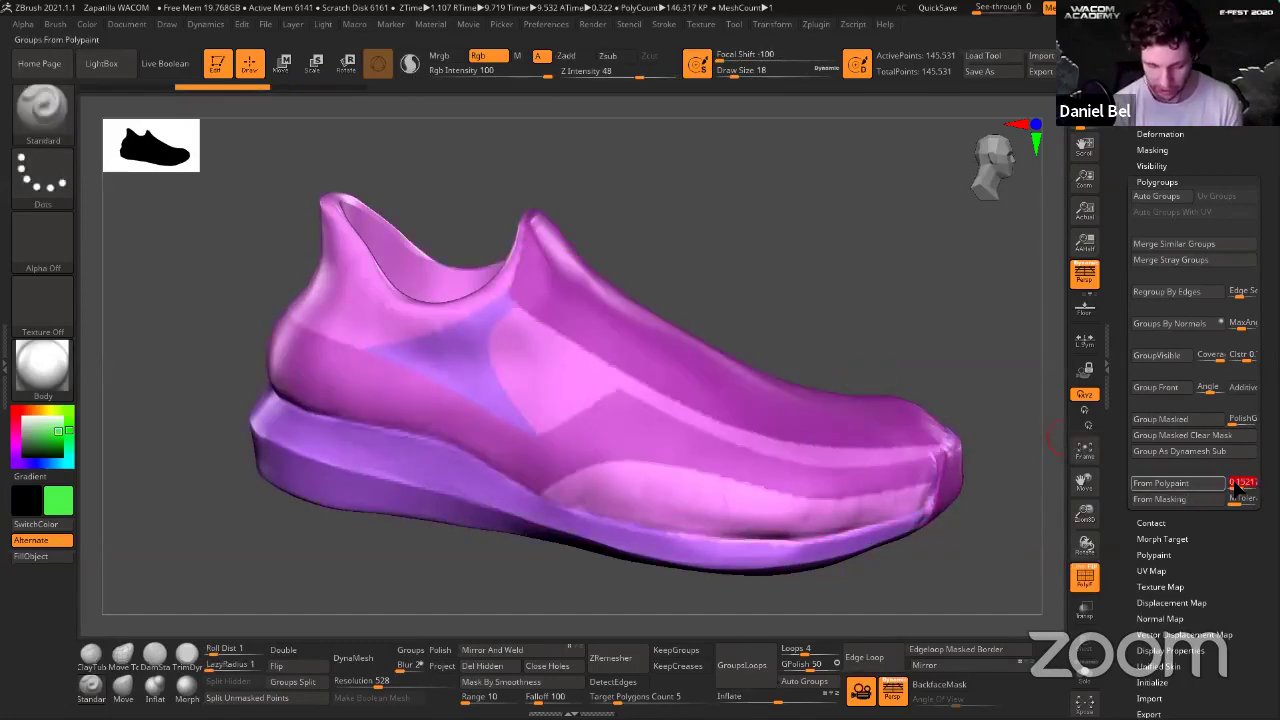
{"action": "left_click", "coordinate": [1193, 487]}
{"action": "key", "text": "shift+f"}
{"action": "key", "text": "shift+f"}
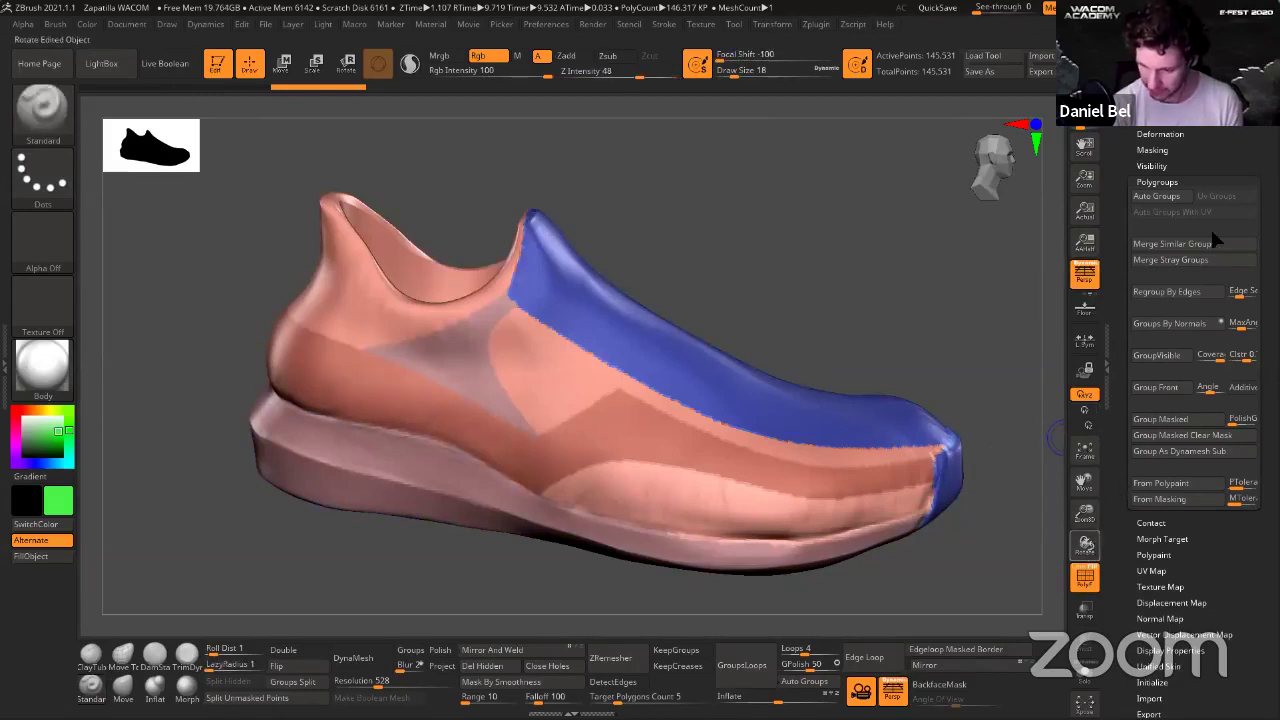
Hide the polypaint on the shoe subtool so only the polygroup colours show.
{"action": "left_click_drag", "start_coordinate": [1240, 214], "coordinate": [1208, 300]}
{"action": "left_click", "coordinate": [1200, 307]}
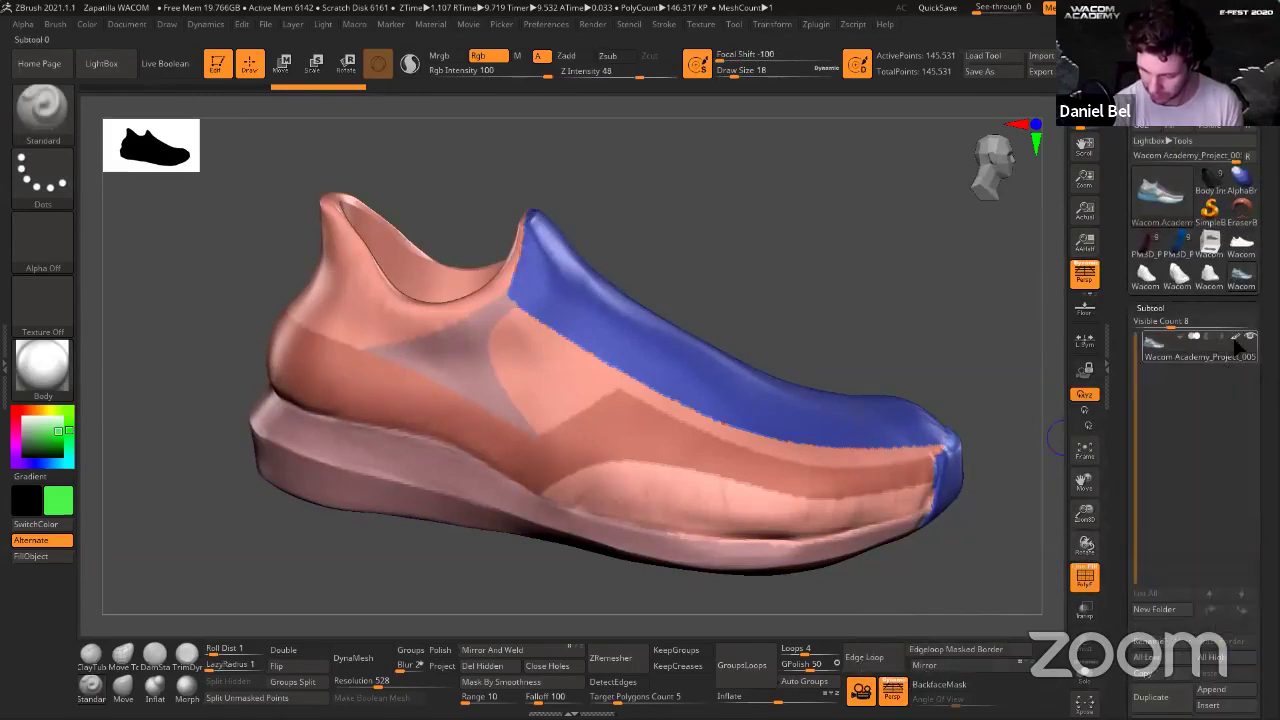
{"action": "left_click", "coordinate": [1242, 345]}
{"action": "left_click_drag", "start_coordinate": [1249, 342], "coordinate": [1230, 298]}
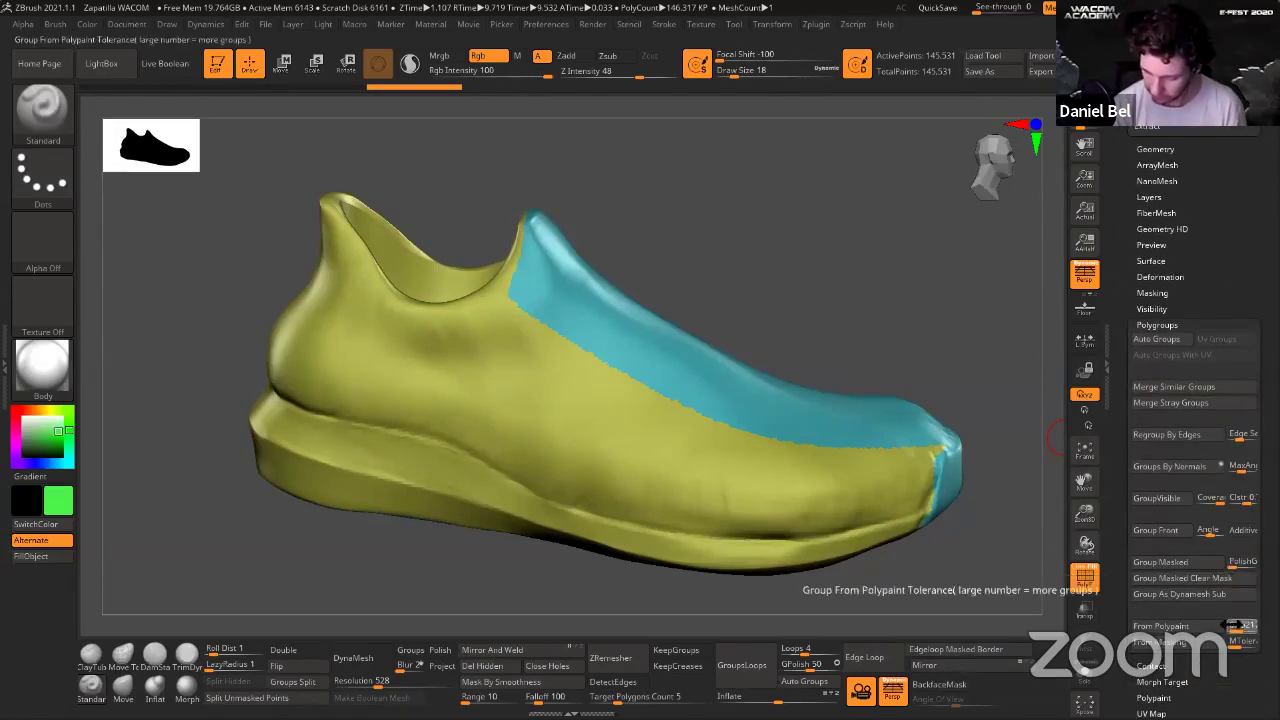
Raise the polypaint grouping tolerance to about 0.67 and regenerate the polygroups from the painted panels.
{"action": "left_click", "coordinate": [1176, 626]}
{"action": "key", "text": "ctrl+z"}
{"action": "left_click_drag", "start_coordinate": [1236, 626], "coordinate": [1246, 627]}
{"action": "left_click", "coordinate": [1200, 627]}
{"action": "key", "text": "ctrl+z"}
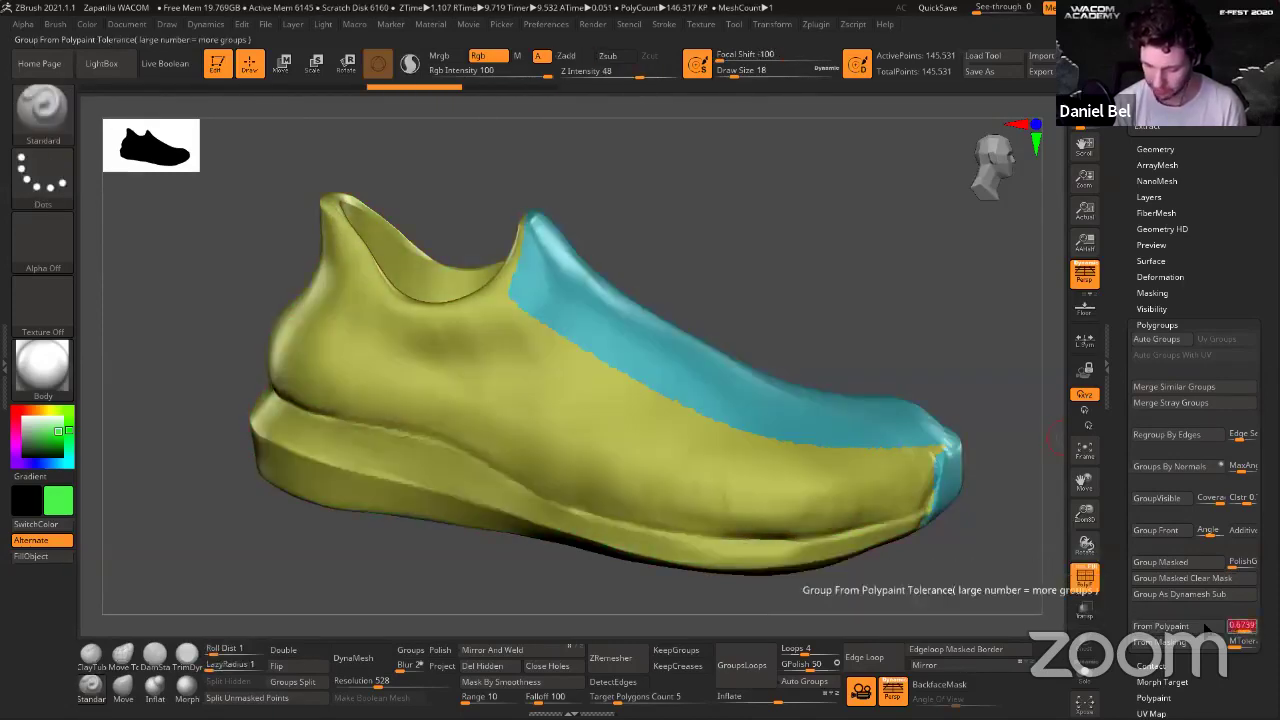
{"action": "left_click", "coordinate": [1208, 628]}
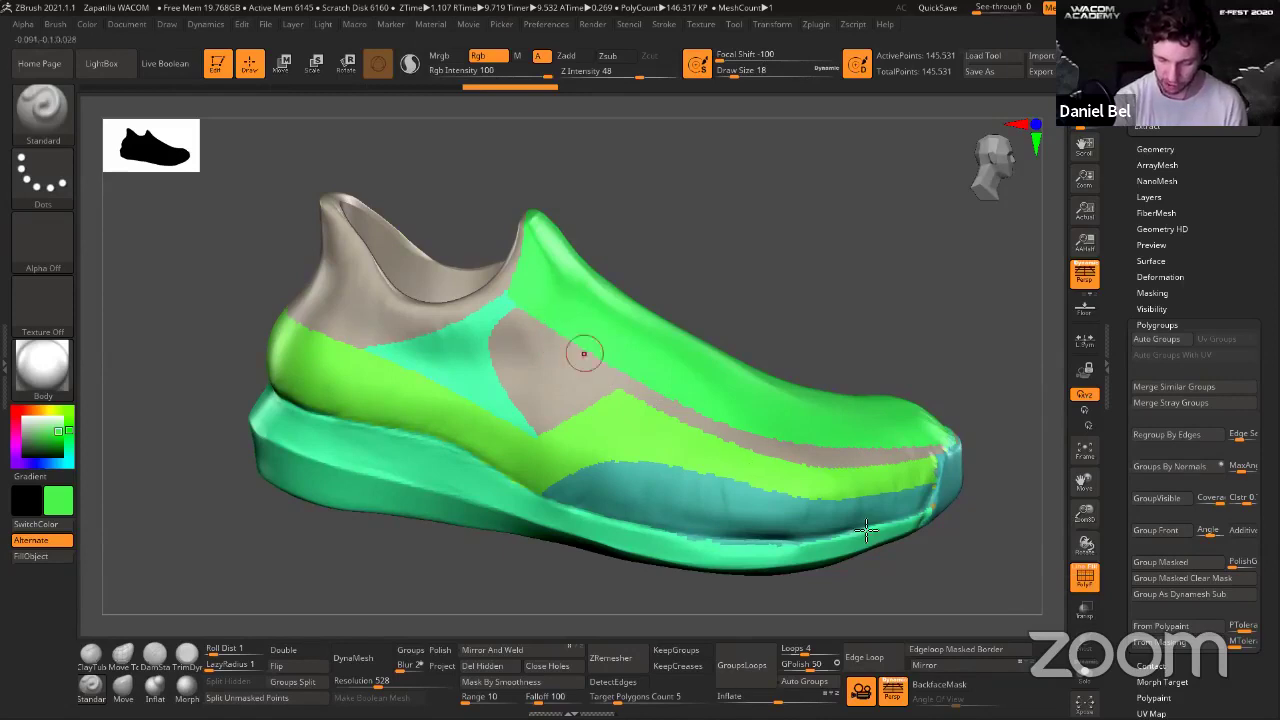
Inspect the grouping around the toe, turn off the PolyFrame display and undo the polypaint grouping.
{"action": "left_click_drag", "start_coordinate": [909, 274], "coordinate": [935, 285]}
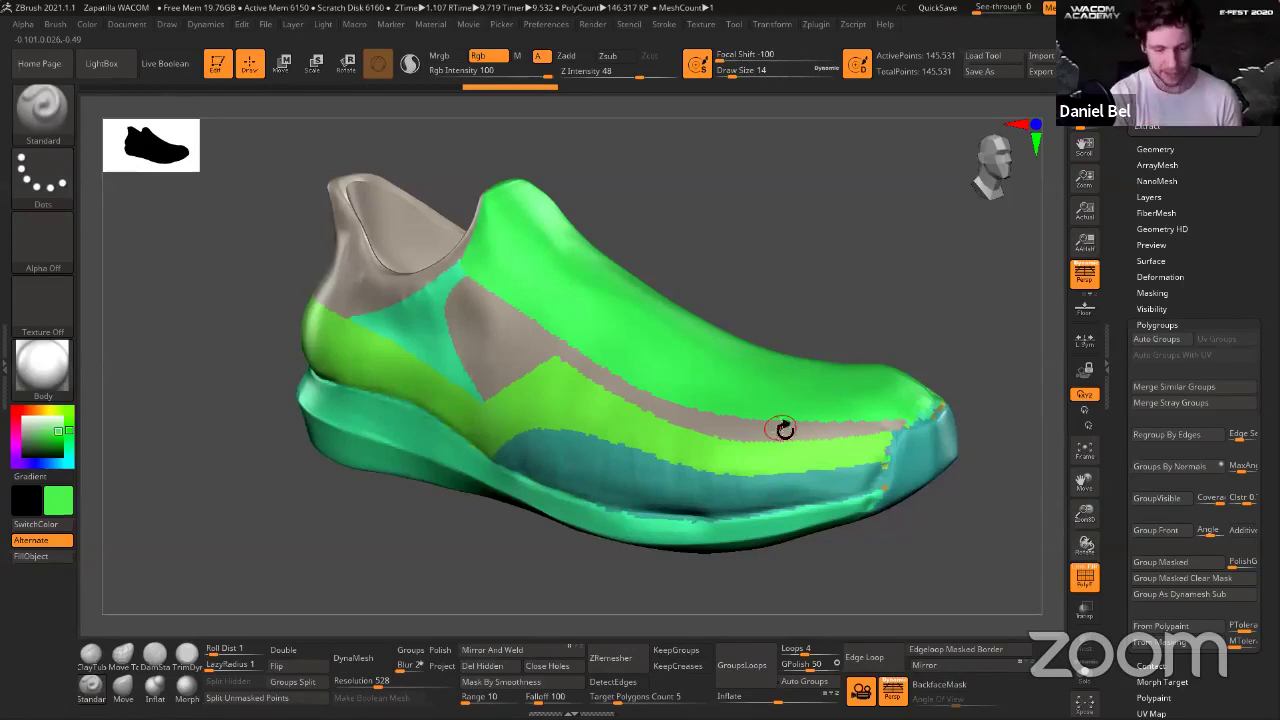
{"action": "left_click_drag", "start_coordinate": [766, 256], "coordinate": [757, 239]}
{"action": "key", "text": "shift+f"}
{"action": "key", "text": "ctrl+z"}
{"action": "key", "text": "ctrl+z"}
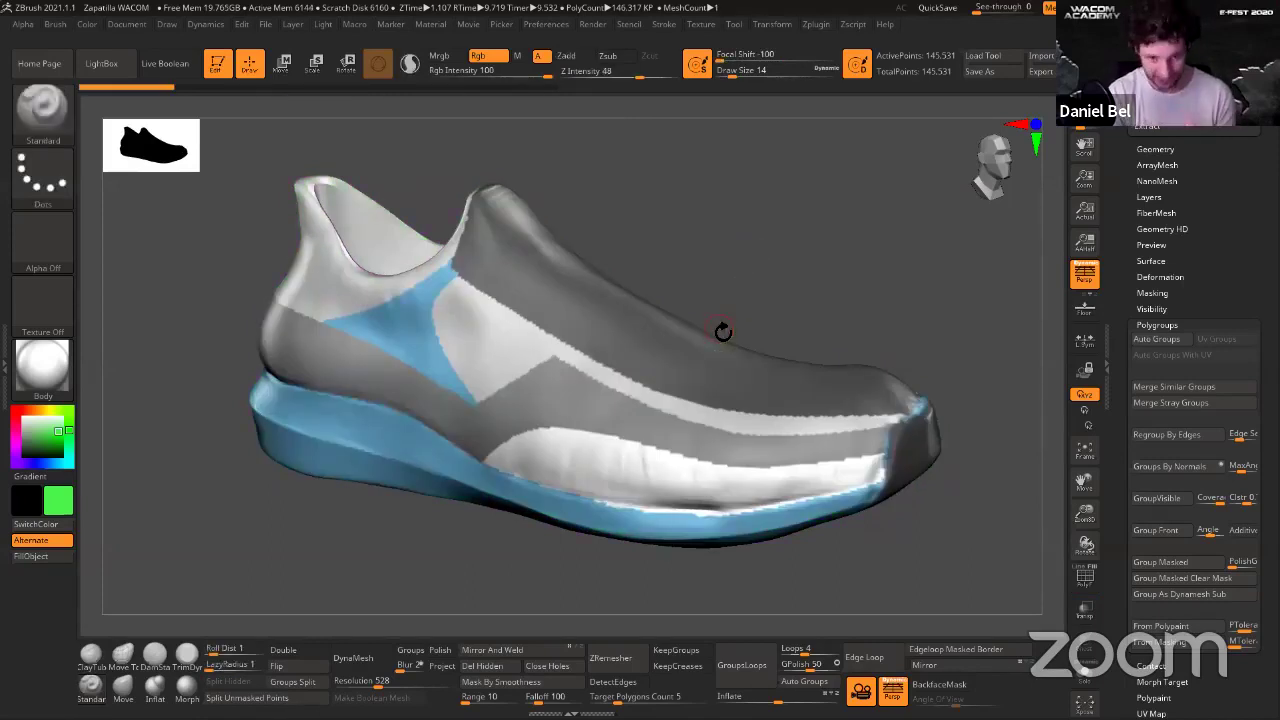
Turn the PolyFrame display back on and regenerate polygroups from polypaint with a tolerance of about 0.62.
{"action": "key", "text": "shift+f"}
{"action": "key", "text": "shift+f"}
{"action": "key", "text": "shift+f"}
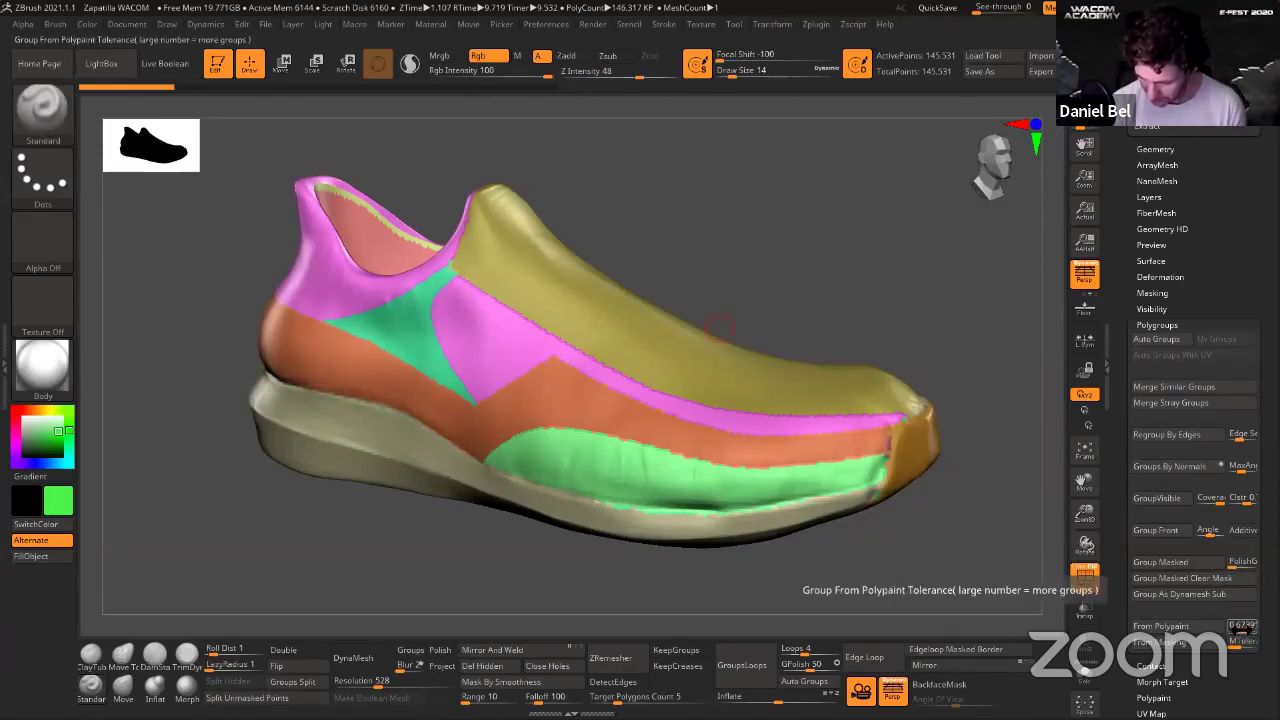
Isolate the side band polygroup that runs from the heel to the forefoot, hiding the rest of the shoe.
{"action": "mouse_move", "coordinate": [777, 246]}
{"action": "left_mouse_down"}
{"action": "mouse_move", "coordinate": [809, 257]}
{"action": "mouse_move", "coordinate": [798, 241]}
{"action": "left_mouse_up"}
{"action": "left_click_drag", "start_coordinate": [830, 362], "coordinate": [819, 465]}
{"action": "left_click", "coordinate": [782, 405], "text": "ctrl+shift"}
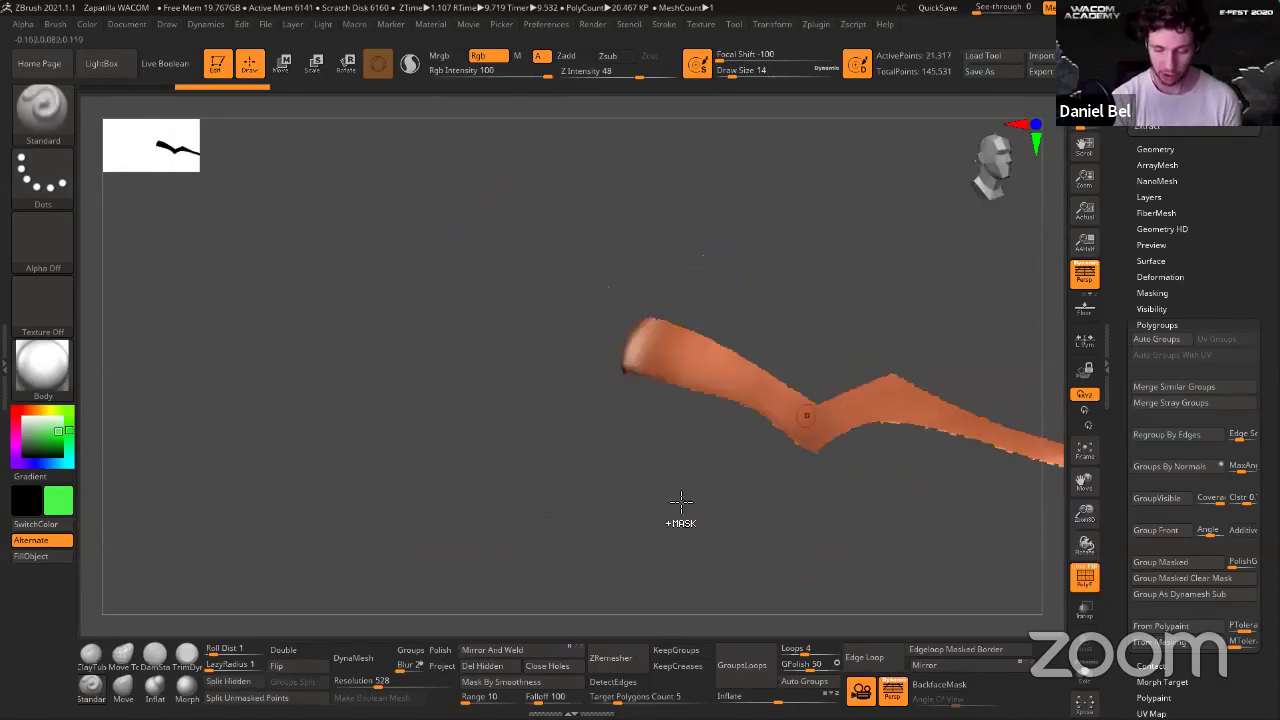
Invert the visibility to hide the side band, and restore the whole shoe with all its polygroups.
{"action": "left_click", "coordinate": [685, 430], "text": "ctrl+shift"}
{"action": "left_click", "coordinate": [688, 427], "text": "ctrl+alt+shift"}
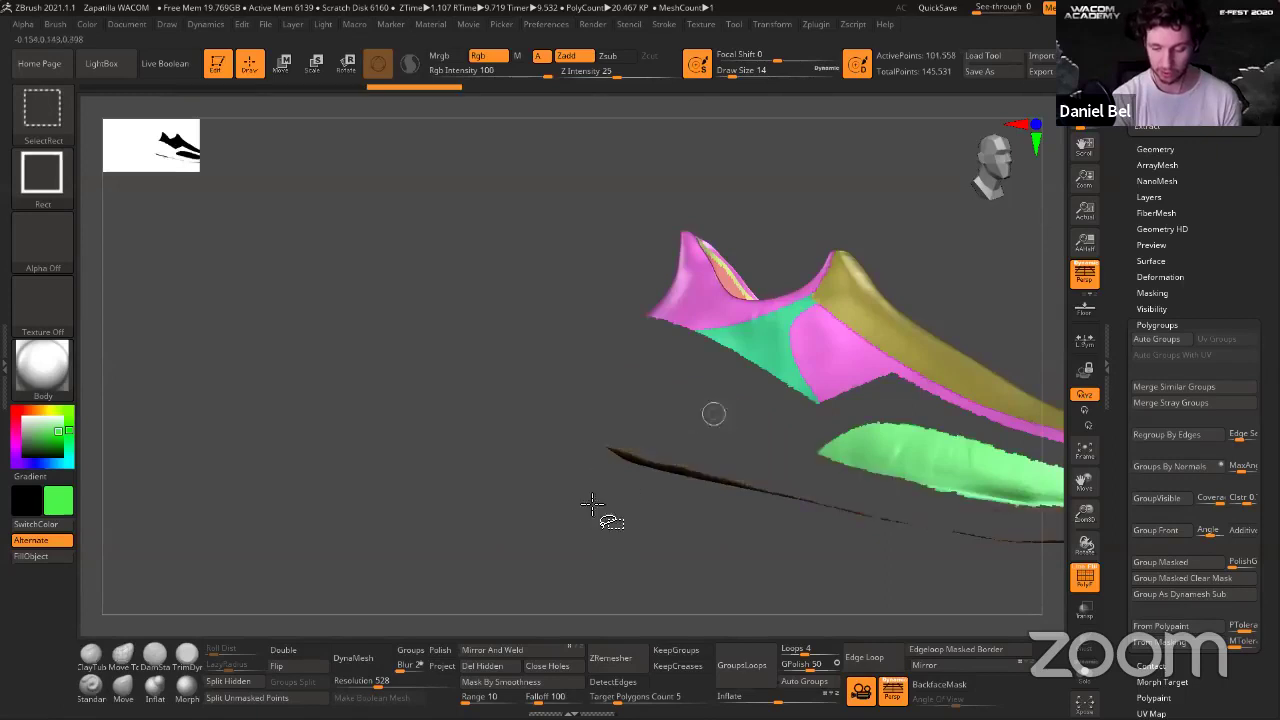
{"action": "left_click", "coordinate": [606, 514], "text": "ctrl+shift"}
{"action": "left_click", "coordinate": [760, 343], "text": "ctrl+shift"}
{"action": "left_click", "coordinate": [518, 528], "text": "ctrl+shift"}
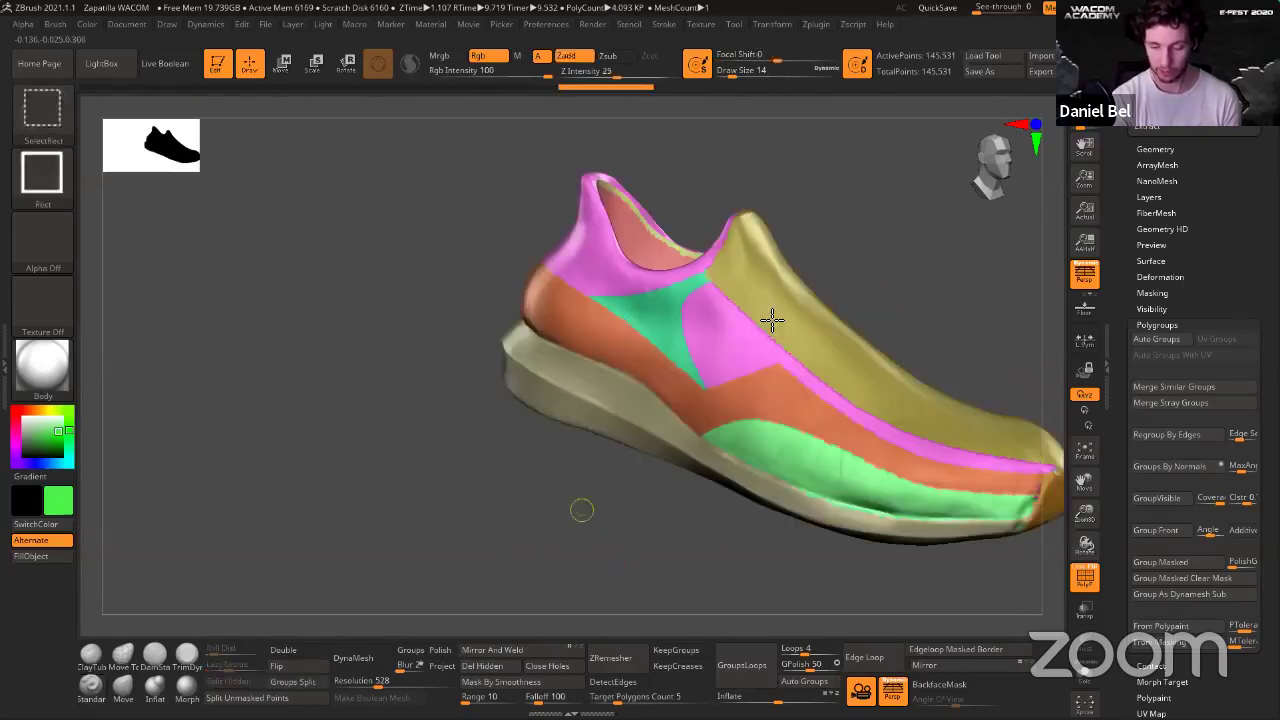
{"action": "left_click_drag", "start_coordinate": [497, 573], "coordinate": [450, 592]}
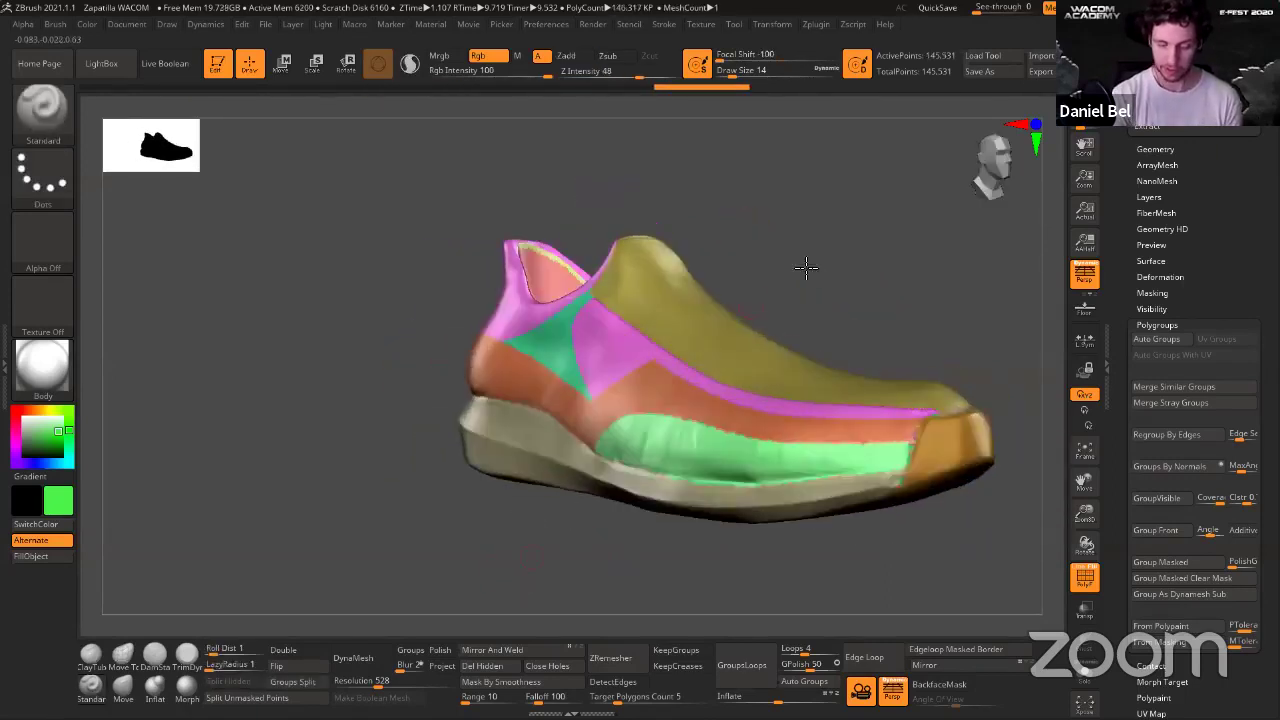
{"action": "left_click_drag", "start_coordinate": [853, 280], "coordinate": [779, 382]}
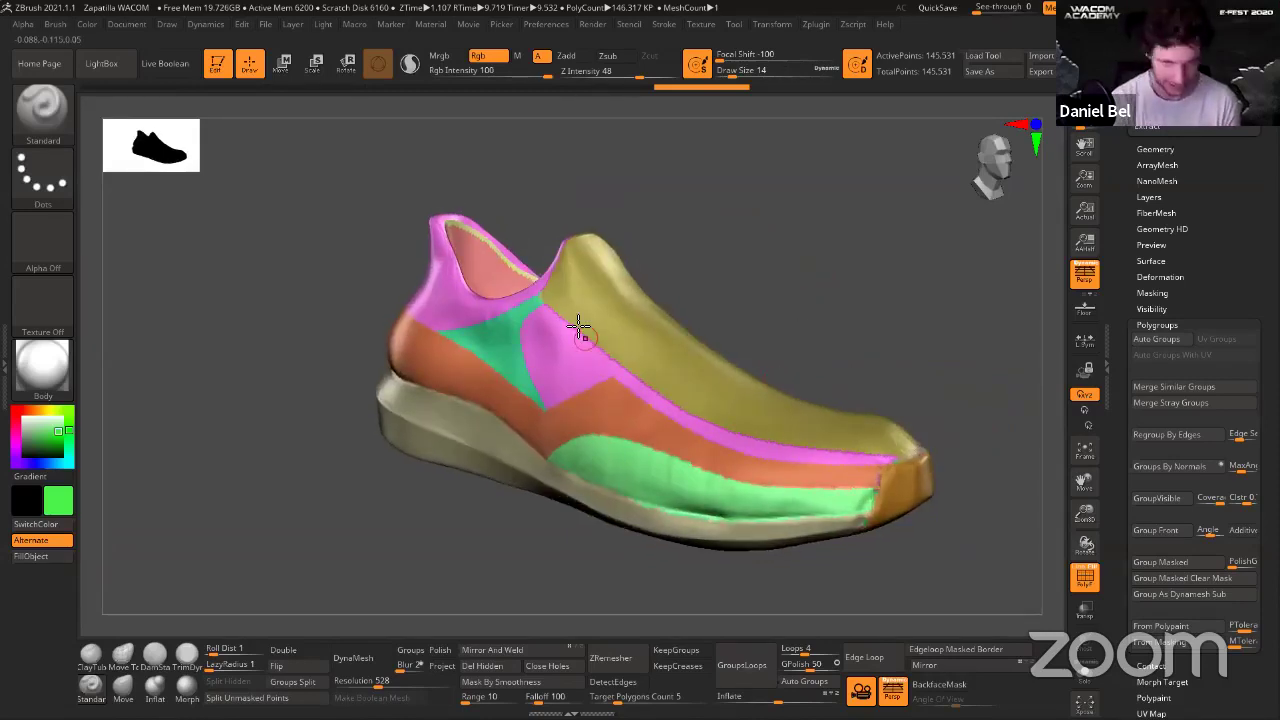
Load the saved tools Wacom Academy_Project_006 and Wacom Academy_Project_007 one after the other, with PolyFrame showing their polygroups.
{"action": "left_click_drag", "start_coordinate": [1233, 348], "coordinate": [1222, 610]}
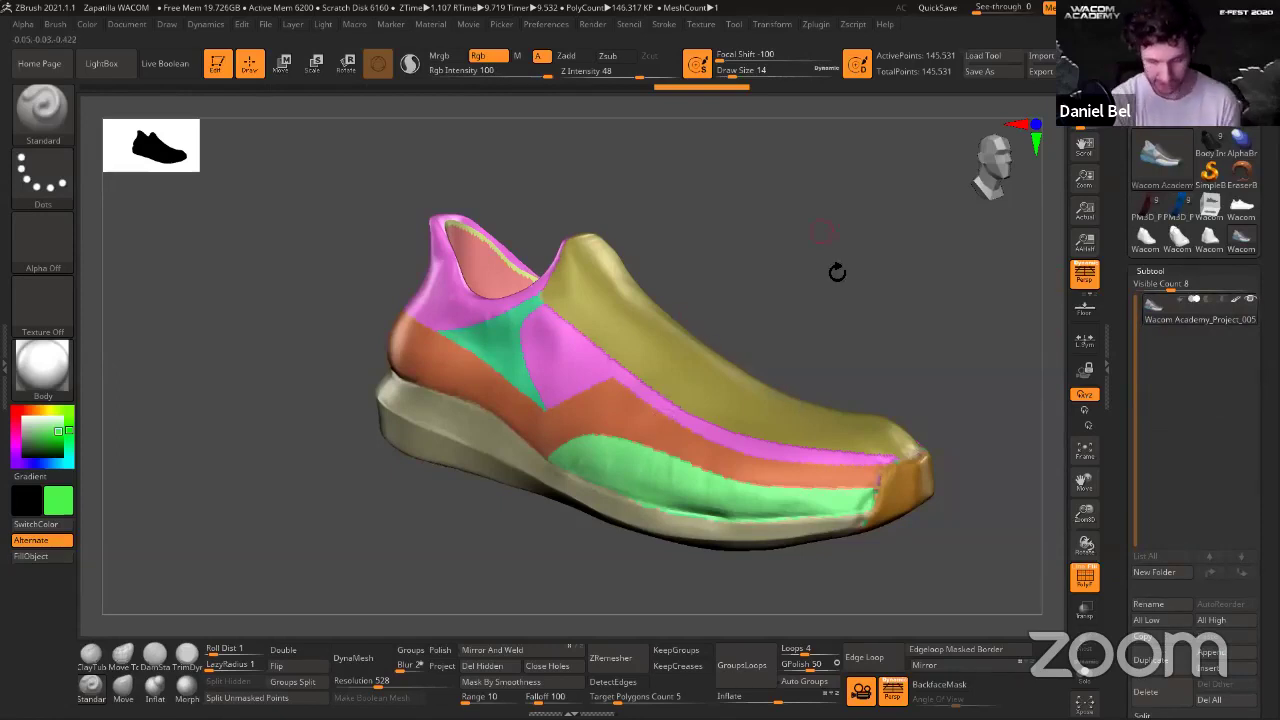
{"action": "left_click_drag", "start_coordinate": [837, 272], "coordinate": [977, 294]}
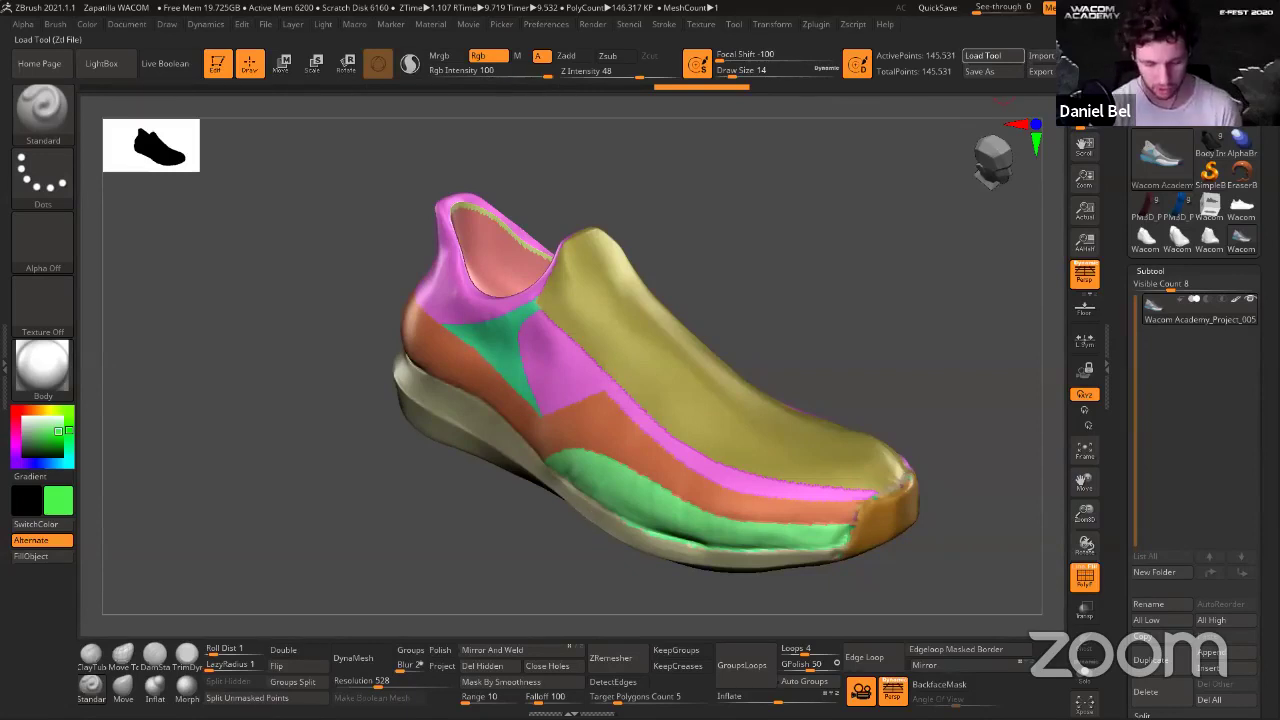
{"action": "key", "text": "shift+f"}
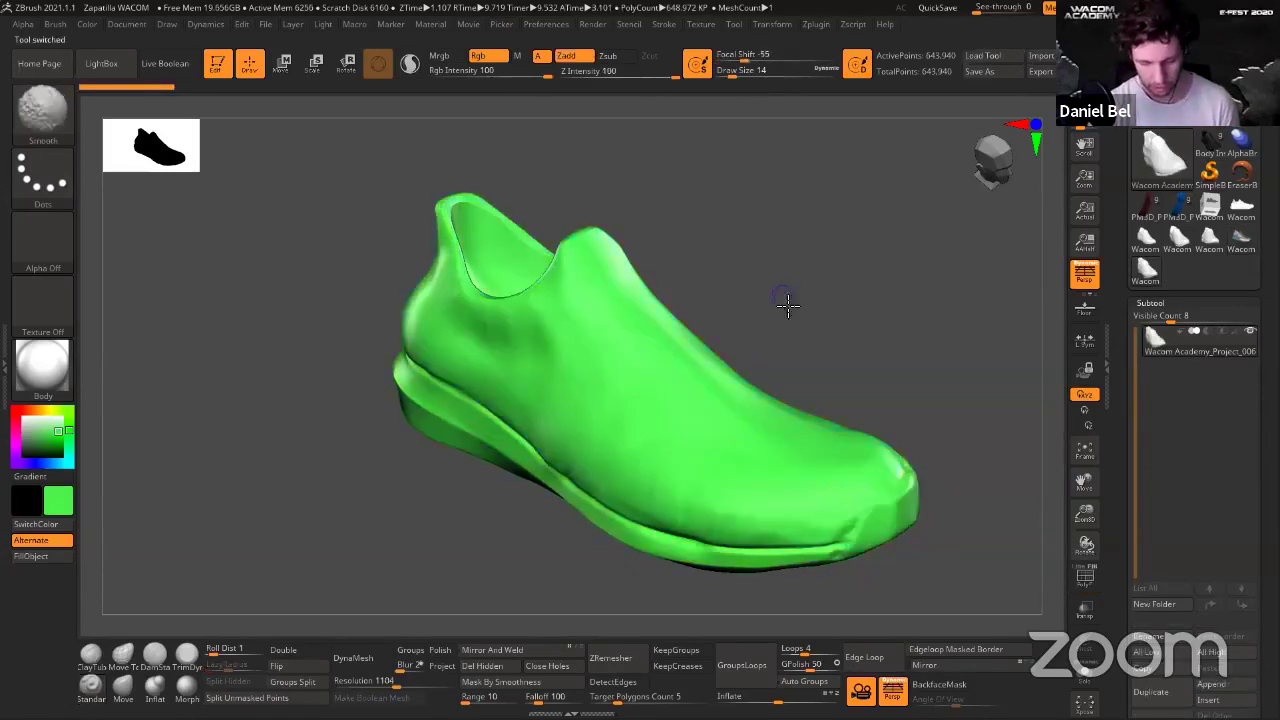
{"action": "left_click_drag", "start_coordinate": [784, 297], "coordinate": [790, 266]}
{"action": "key", "text": "shift+f"}
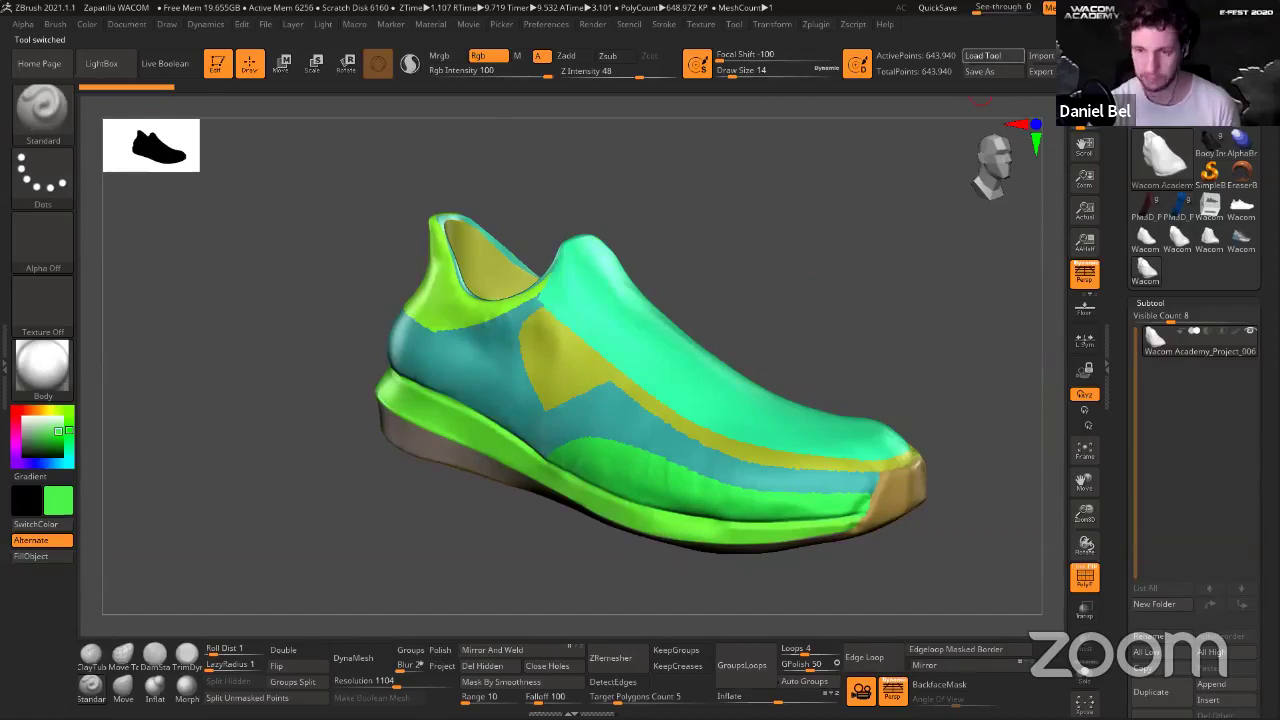
{"action": "left_click", "coordinate": [857, 63]}
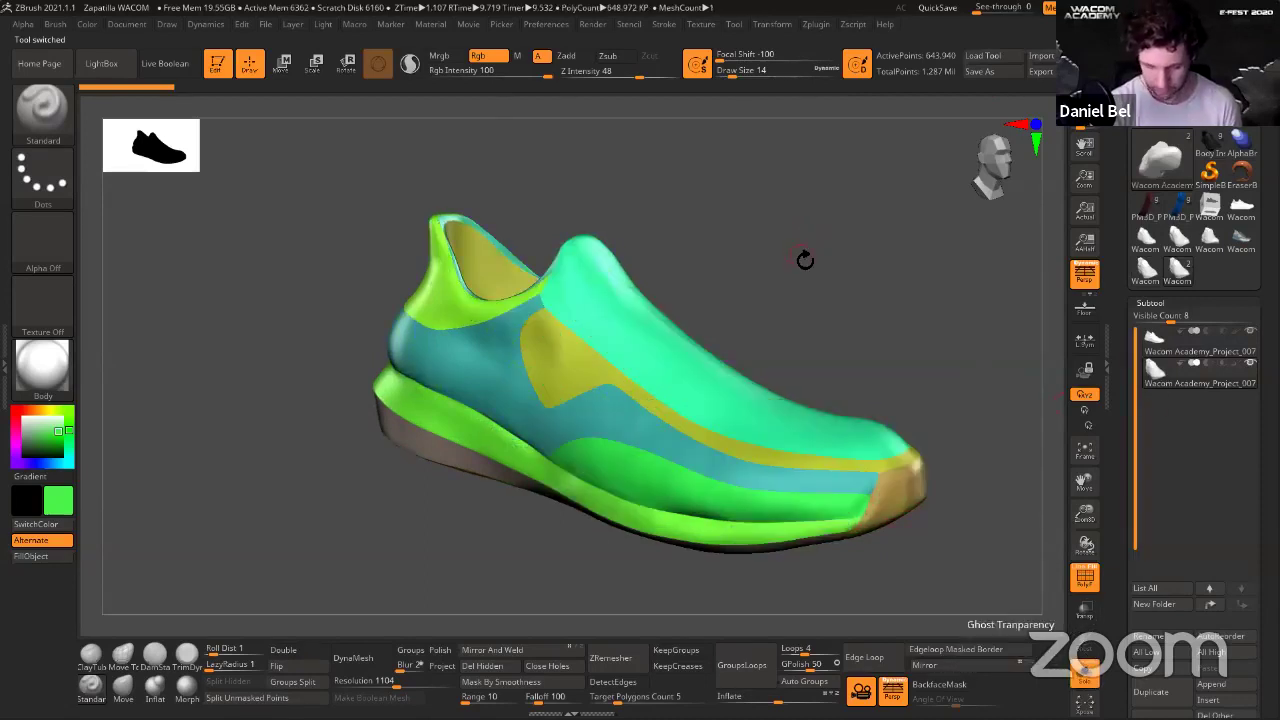
Compare the two shoe subtools by alternating between them and inspecting their polygroup borders from several angles.
{"action": "left_click_drag", "start_coordinate": [805, 263], "coordinate": [819, 291]}
{"action": "key", "text": "Down"}
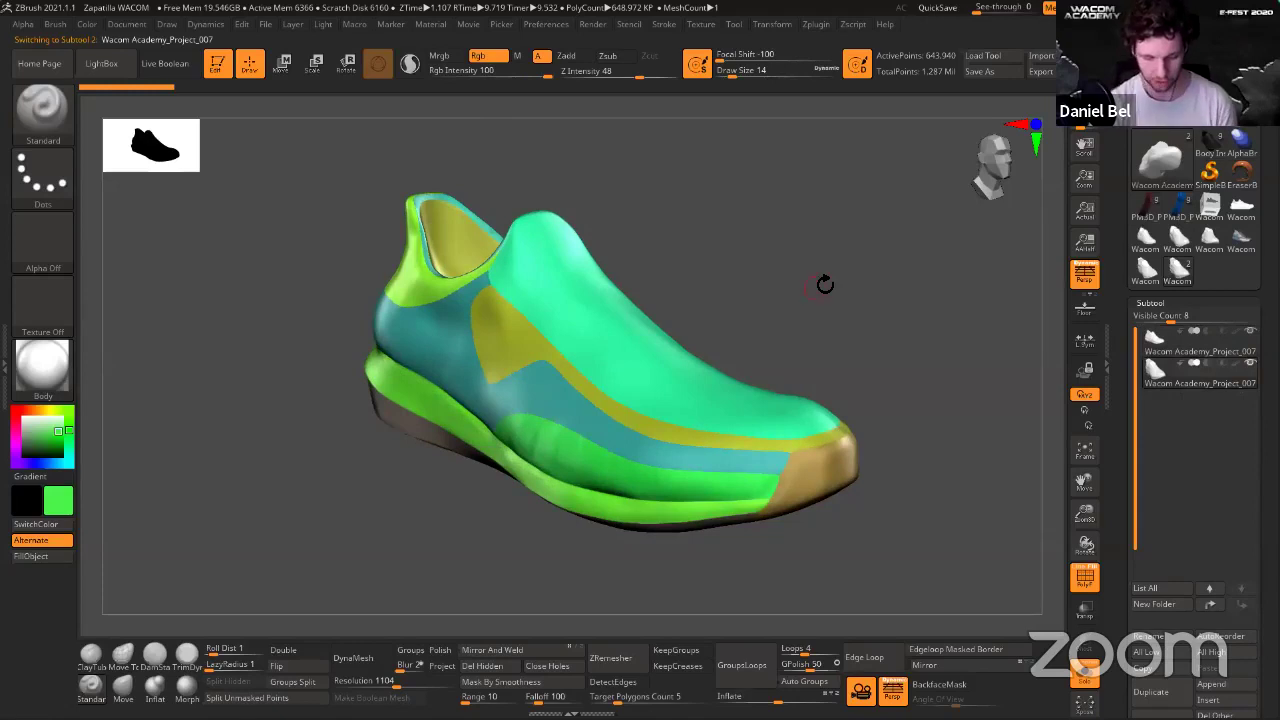
{"action": "key", "text": "f"}
{"action": "key", "text": "Up"}
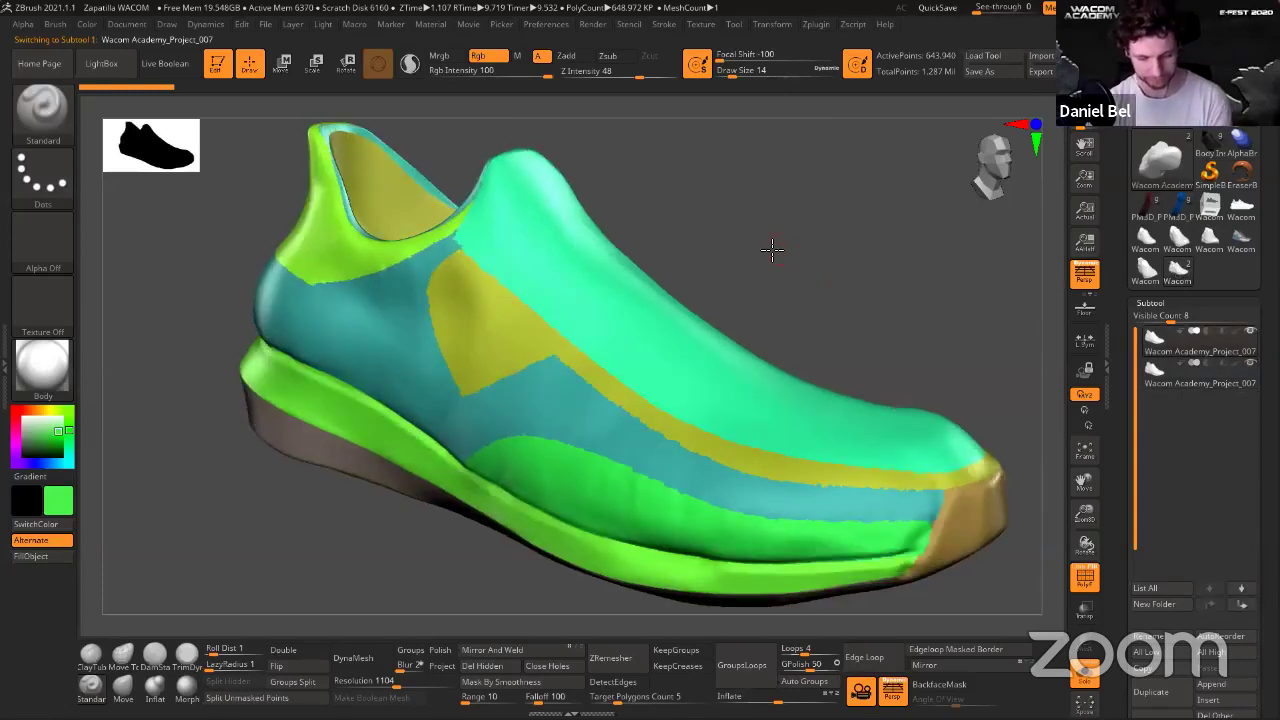
{"action": "key", "text": "Down"}
{"action": "key", "text": "Up"}
{"action": "key", "text": "Down"}
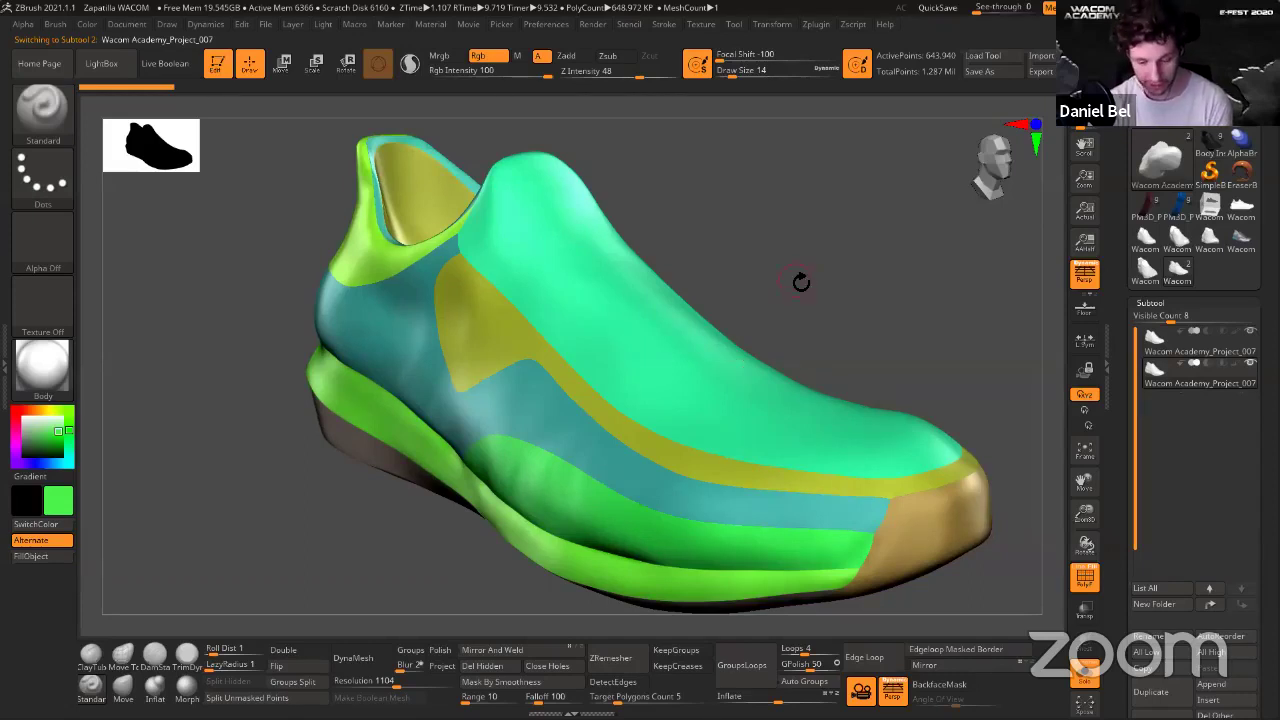
{"action": "left_click_drag", "start_coordinate": [801, 282], "coordinate": [826, 269]}
{"action": "left_click_drag", "start_coordinate": [705, 272], "coordinate": [783, 294]}
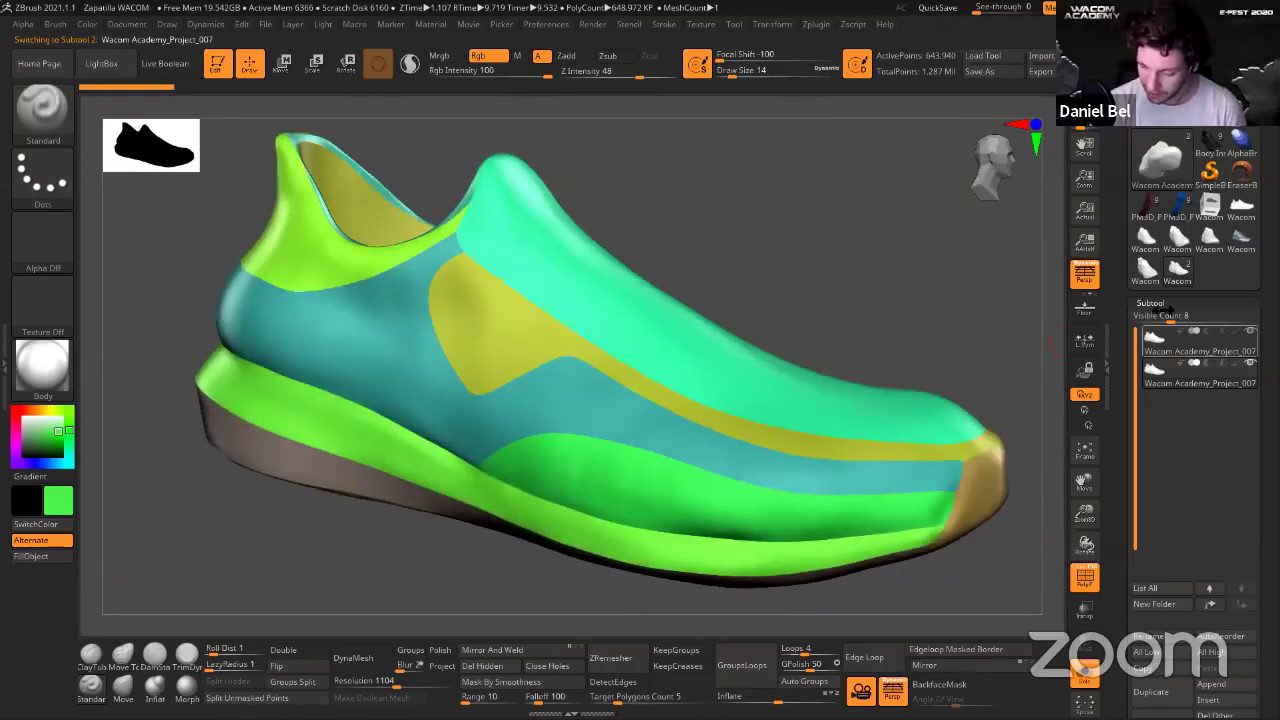
{"action": "left_click_drag", "start_coordinate": [934, 302], "coordinate": [866, 312]}
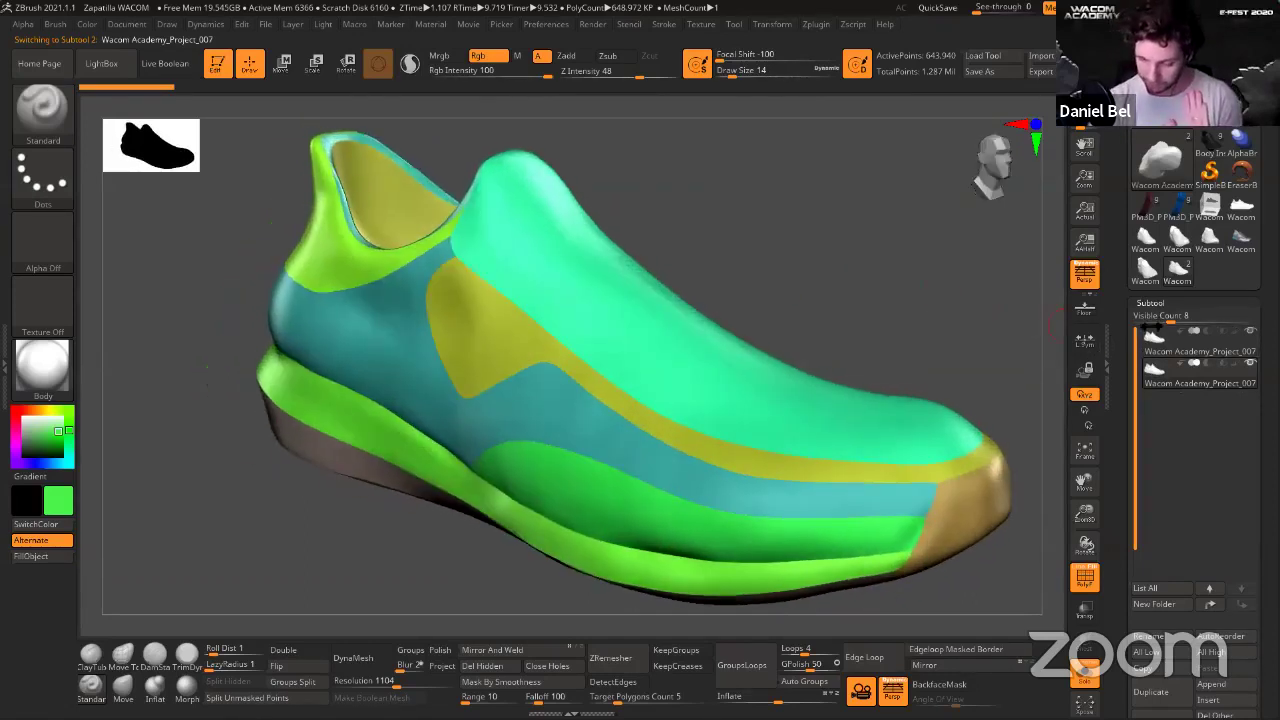
Duplicate the first shoe subtool, the version with jagged polygroup borders.
{"action": "left_click", "coordinate": [1158, 303]}
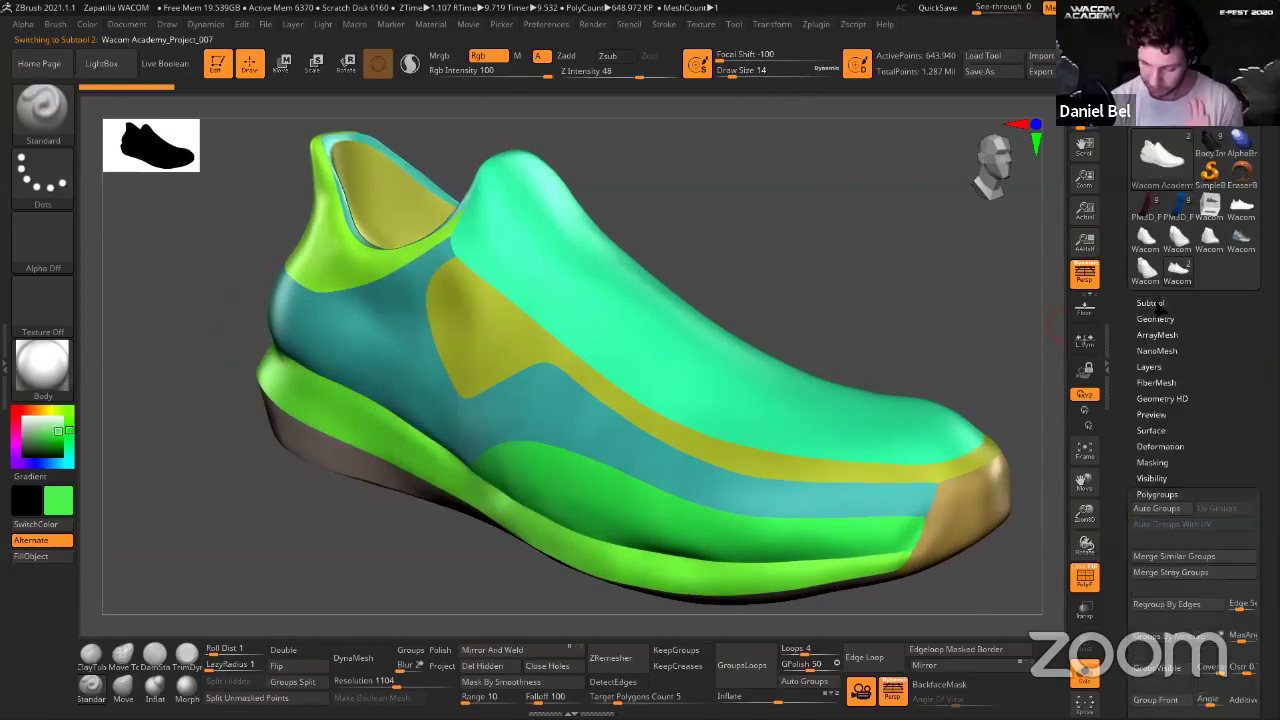
{"action": "left_click", "coordinate": [1150, 303]}
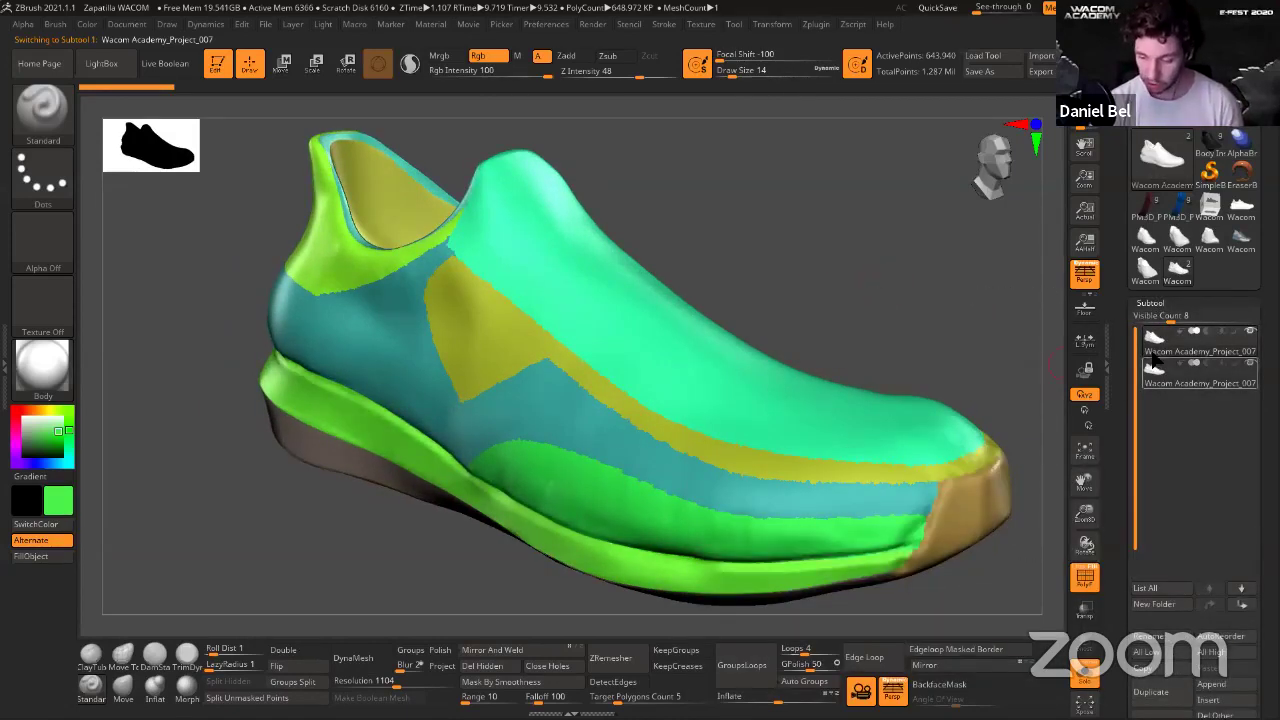
{"action": "left_click_drag", "start_coordinate": [885, 255], "coordinate": [845, 244], "text": "alt"}
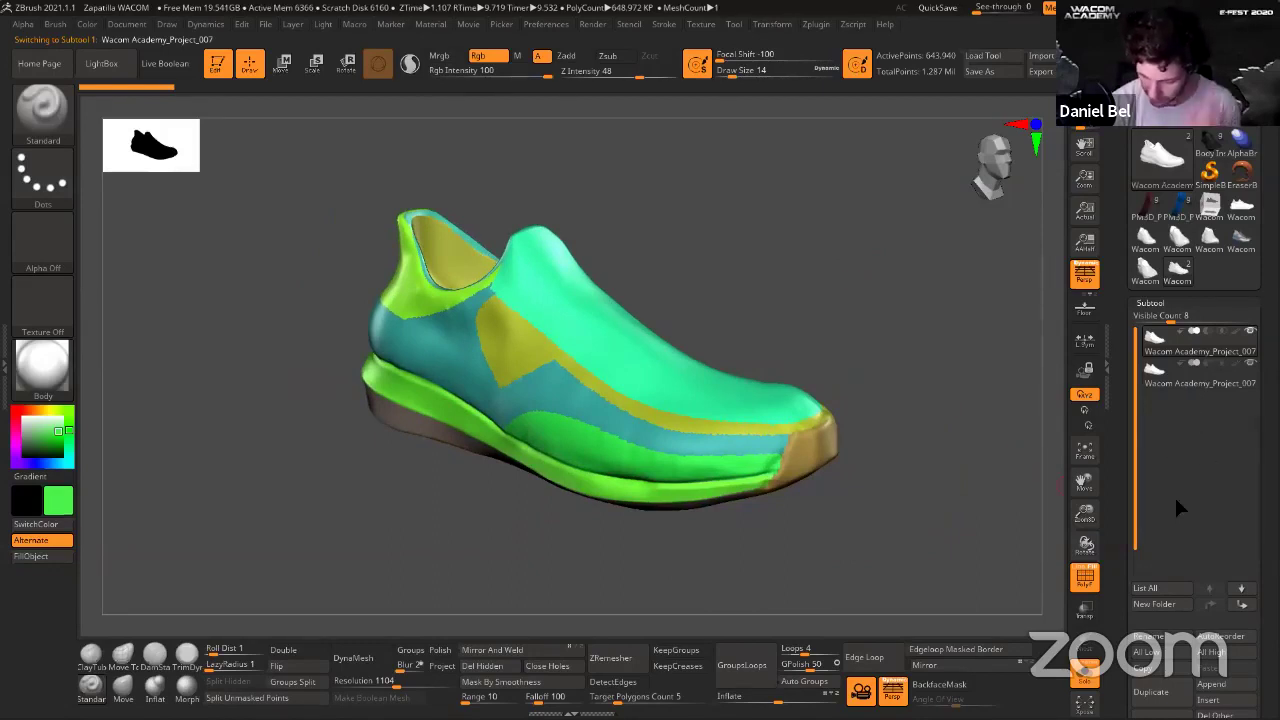
{"action": "left_click", "coordinate": [1152, 691]}
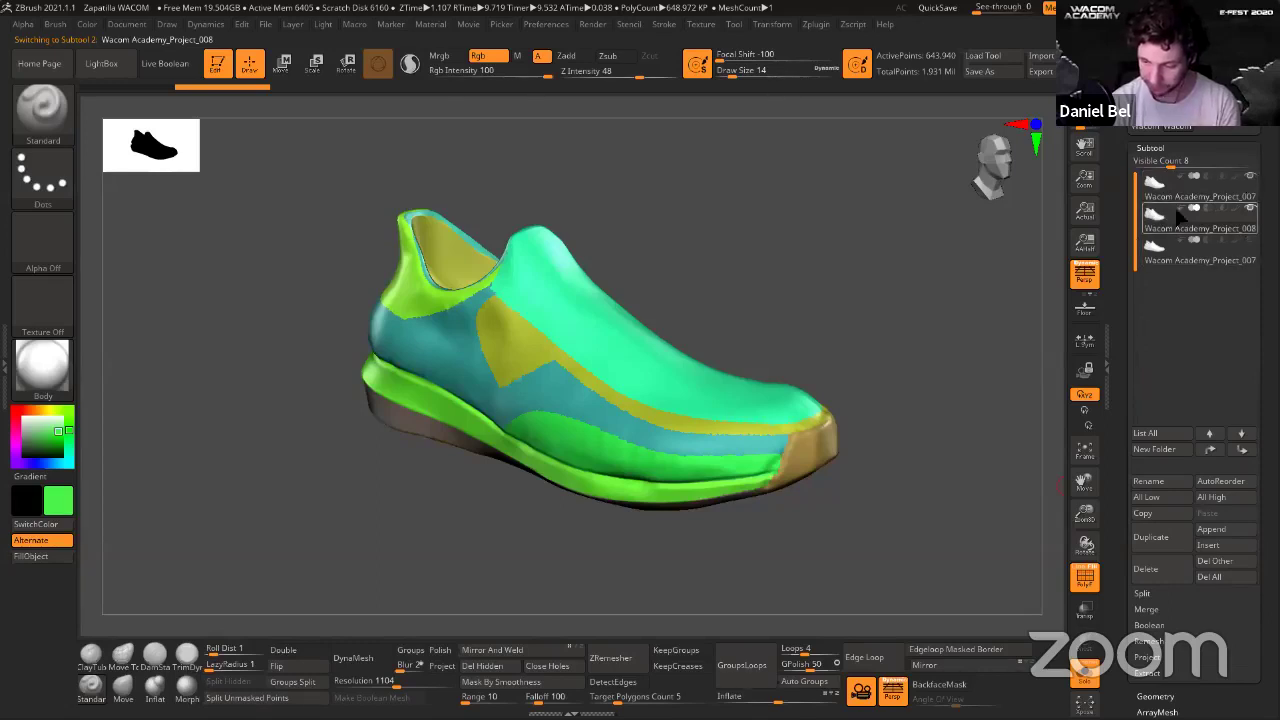
Rename the first shoe subtool as "original".
{"action": "mouse_move", "coordinate": [1160, 230]}
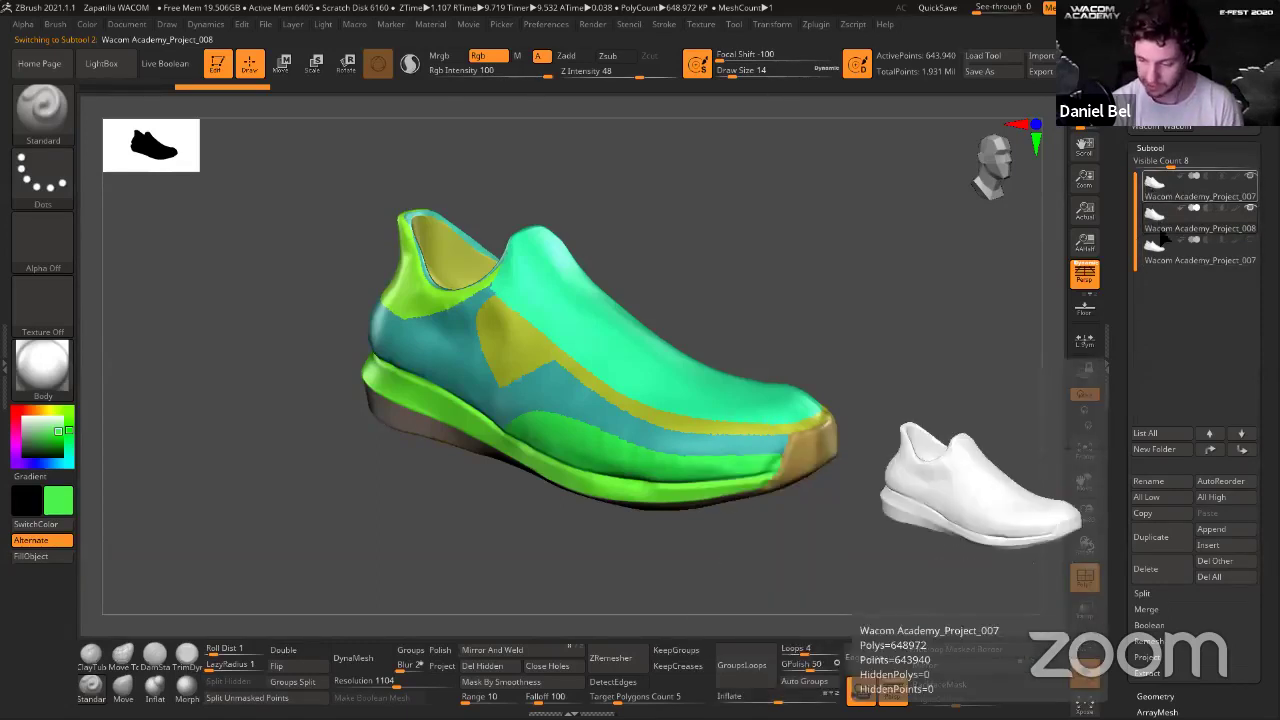
{"action": "left_click", "coordinate": [1162, 240]}
{"action": "left_click", "coordinate": [1163, 228]}
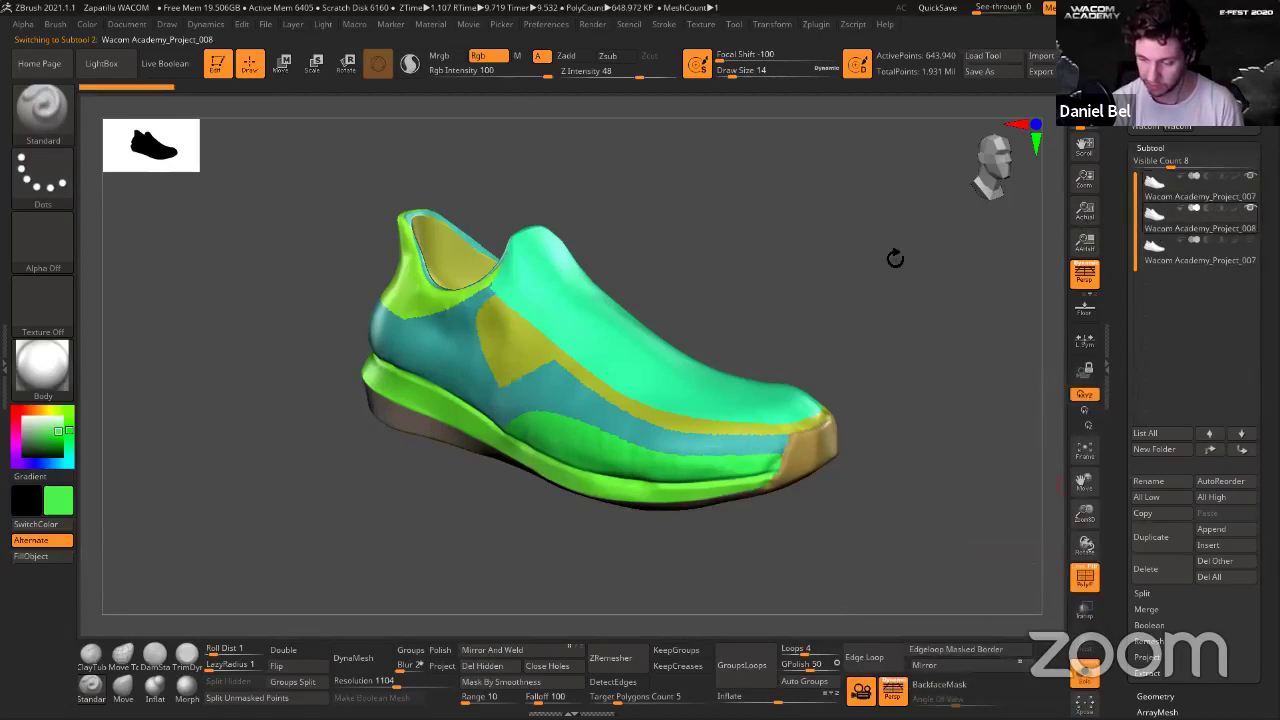
{"action": "left_click", "coordinate": [1174, 483]}
{"action": "type", "text": "0"}
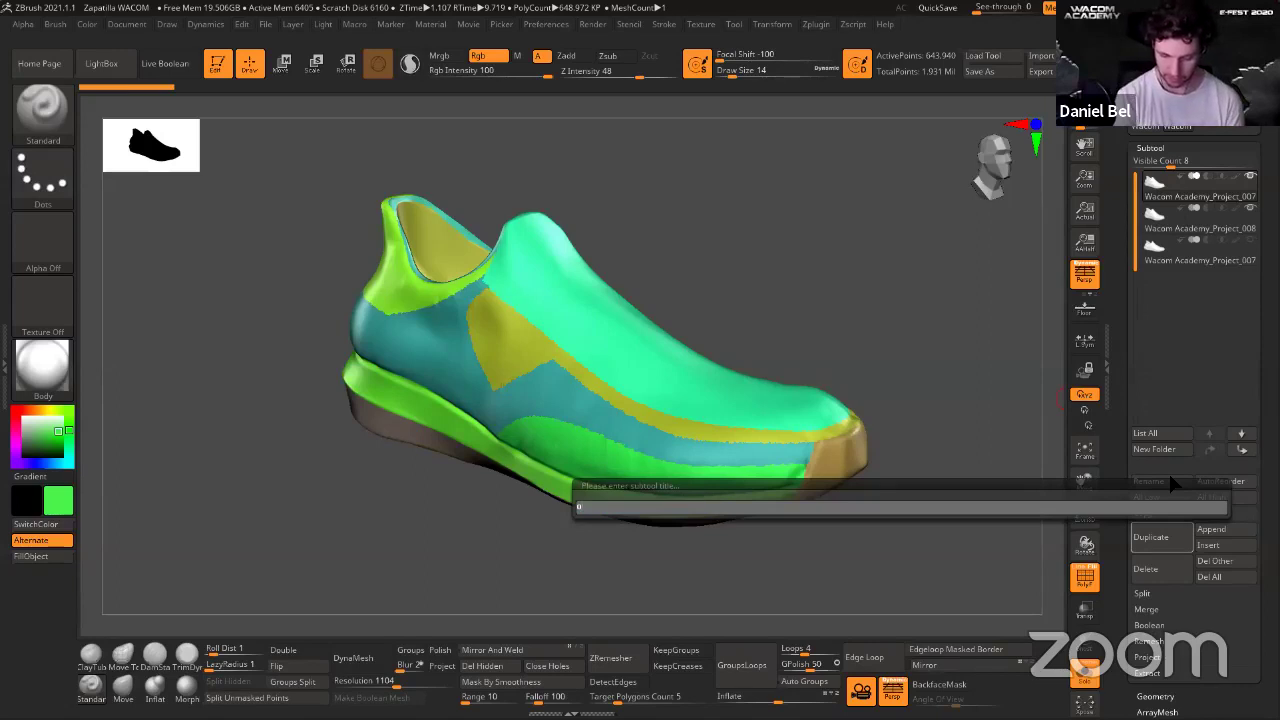
{"action": "type", "text": "riginal"}
{"action": "key", "text": "Return"}
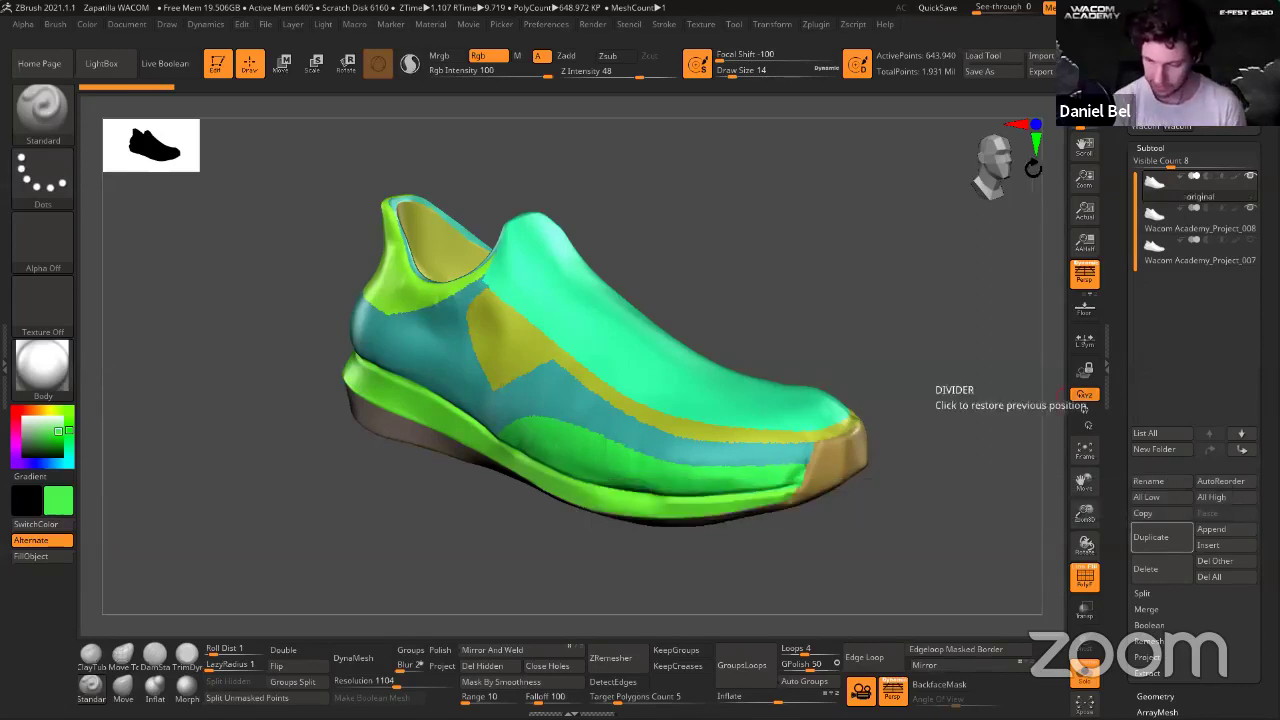
Rename the duplicated shoe subtool as "copia".
{"action": "left_click", "coordinate": [1158, 228]}
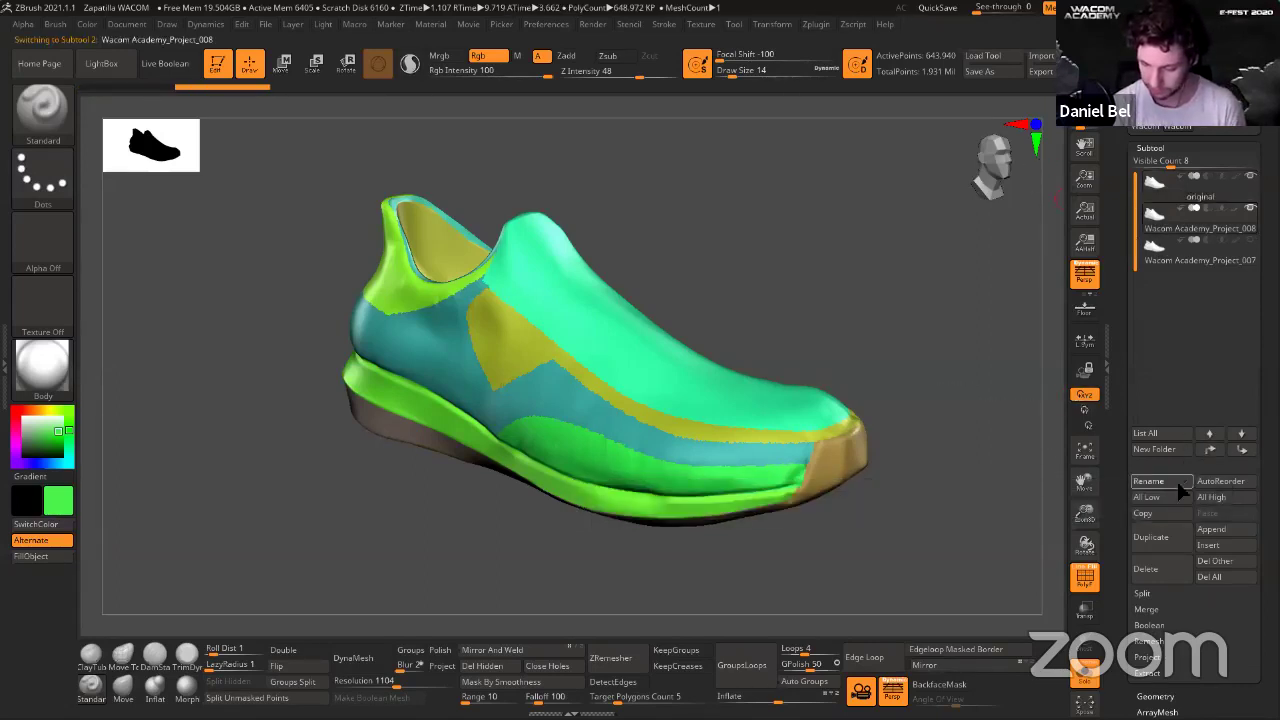
{"action": "left_click", "coordinate": [1177, 481]}
{"action": "type", "text": "c"}
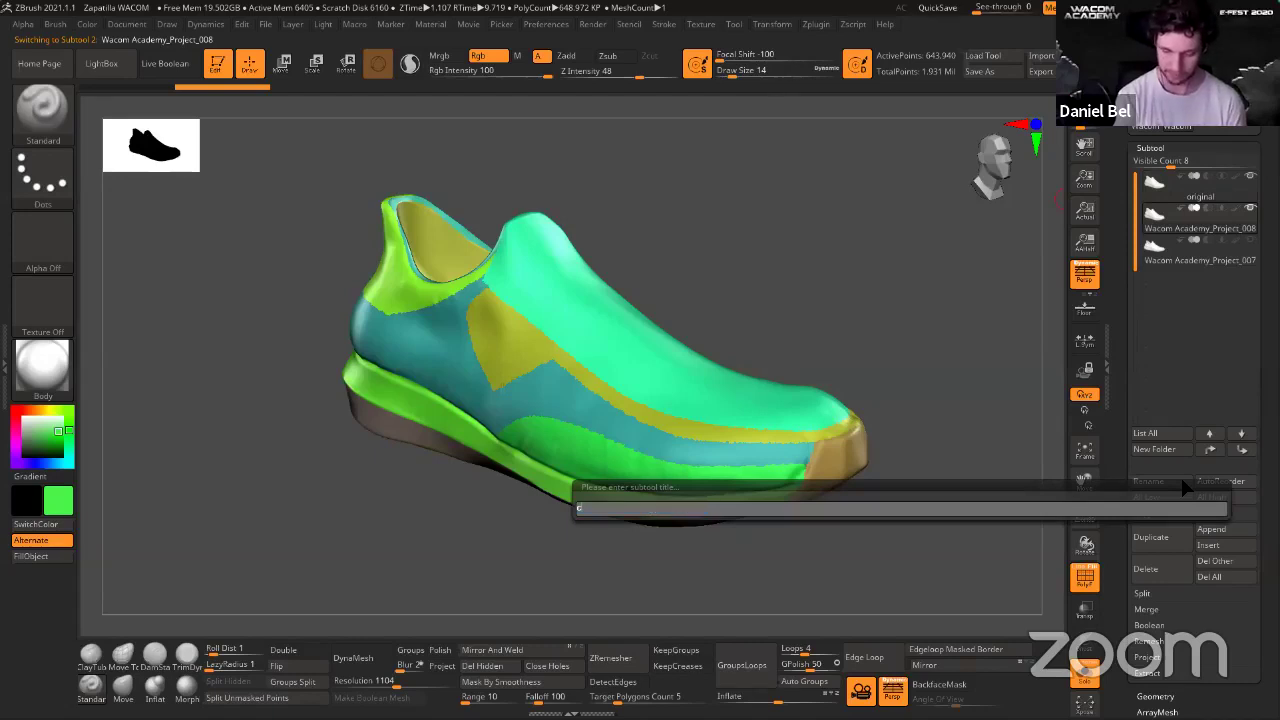
{"action": "type", "text": "opia"}
{"action": "key", "text": "Return"}
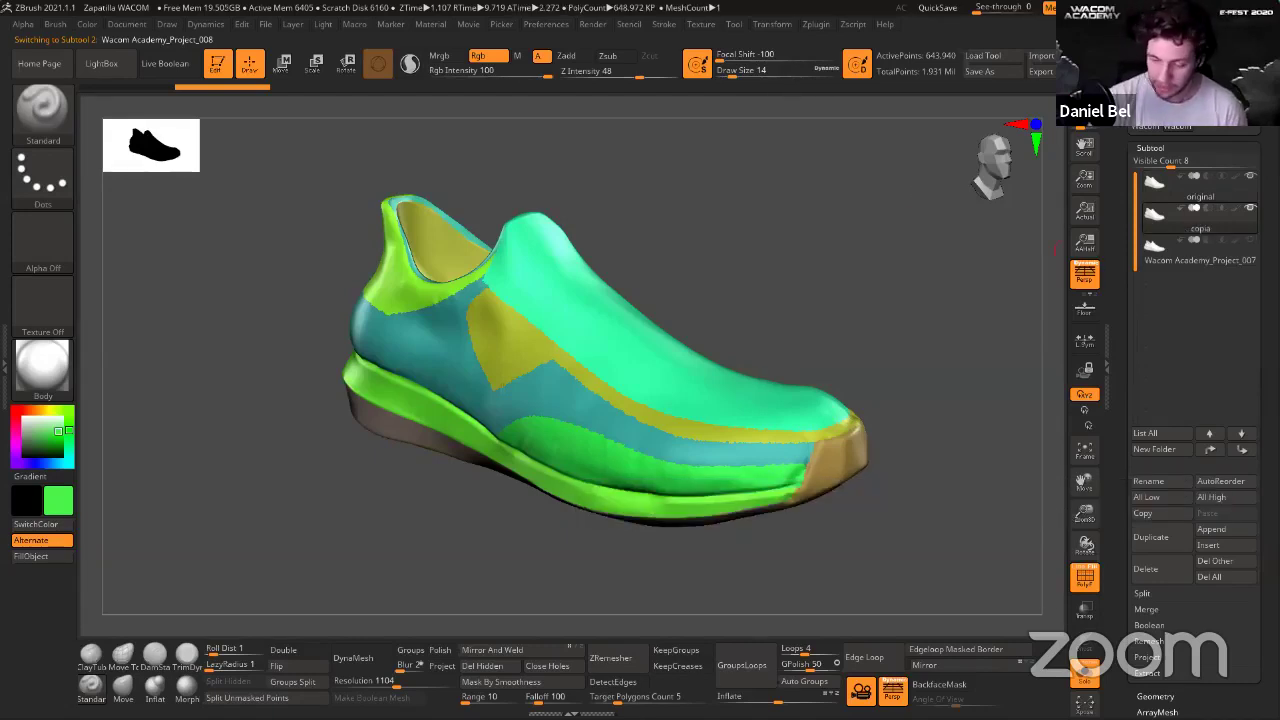
Smooth the copia subtool with repeated applications of the Polish By Features deformation.
{"action": "scroll", "coordinate": [1244, 215], "scroll_direction": "down", "scroll_amount": 5}
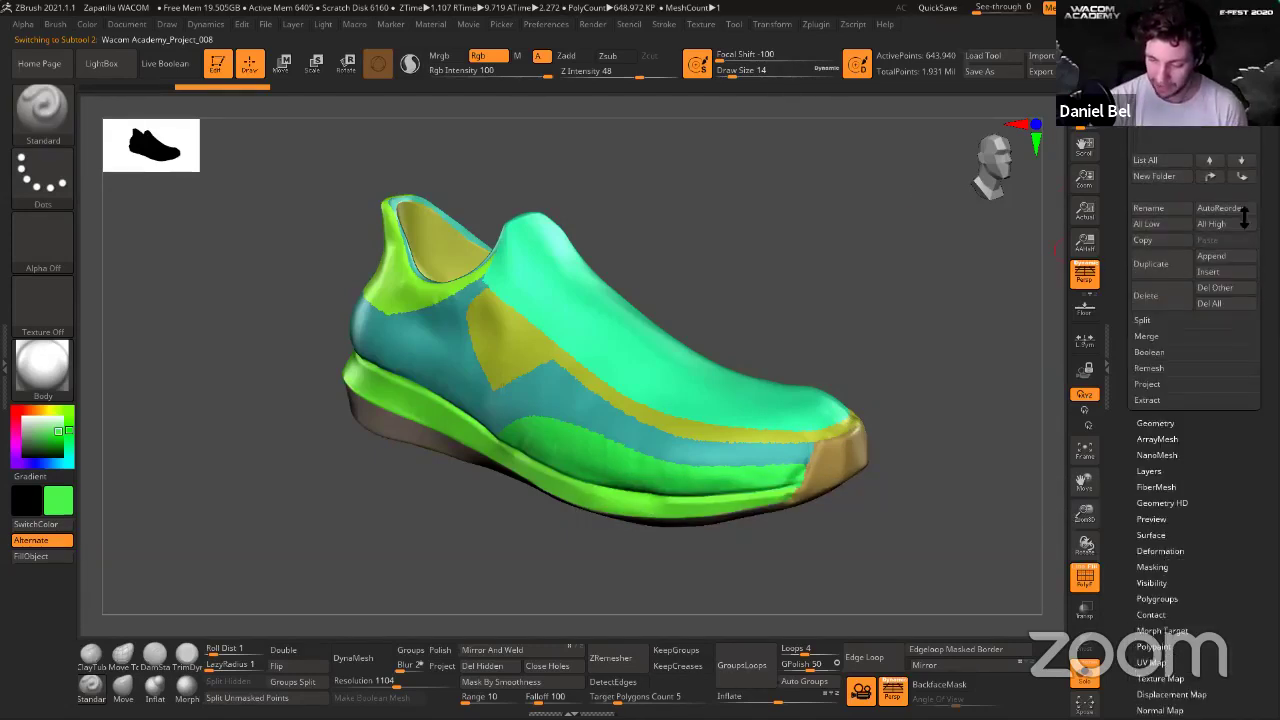
{"action": "left_click", "coordinate": [1228, 551]}
{"action": "scroll", "coordinate": [1238, 450], "scroll_direction": "down", "scroll_amount": 2}
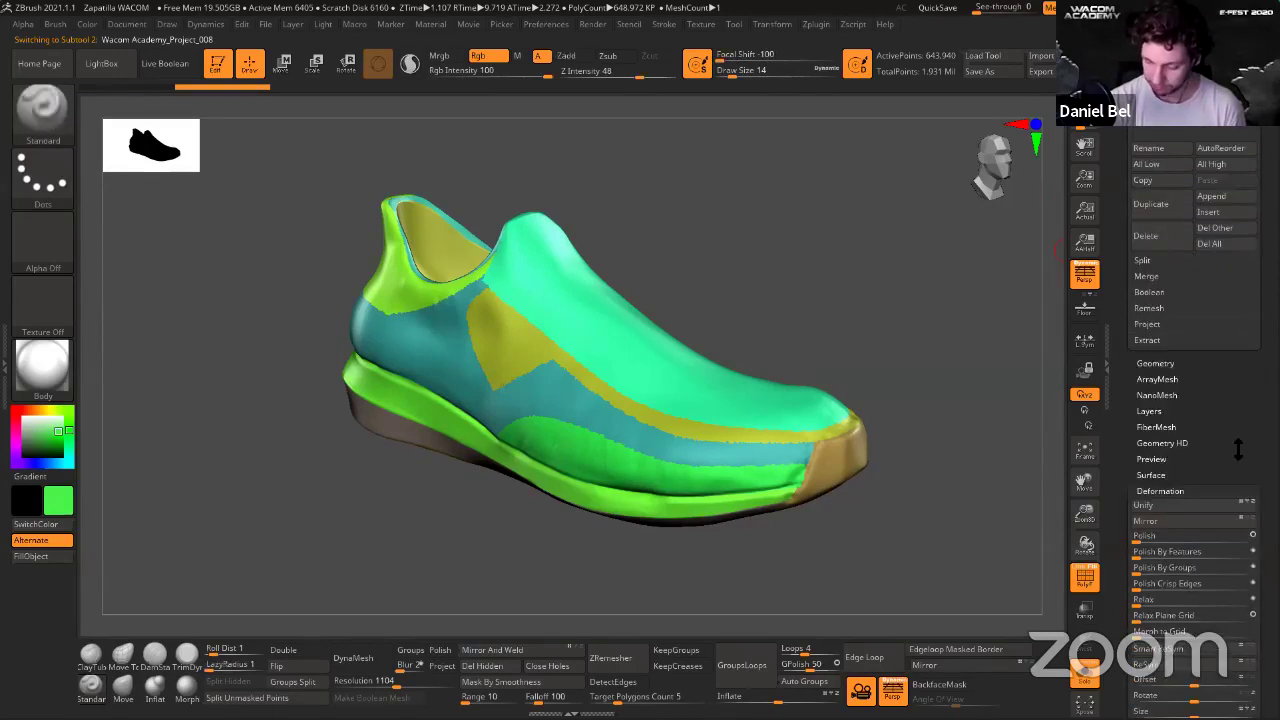
{"action": "scroll", "coordinate": [1153, 458], "scroll_direction": "down", "scroll_amount": 2}
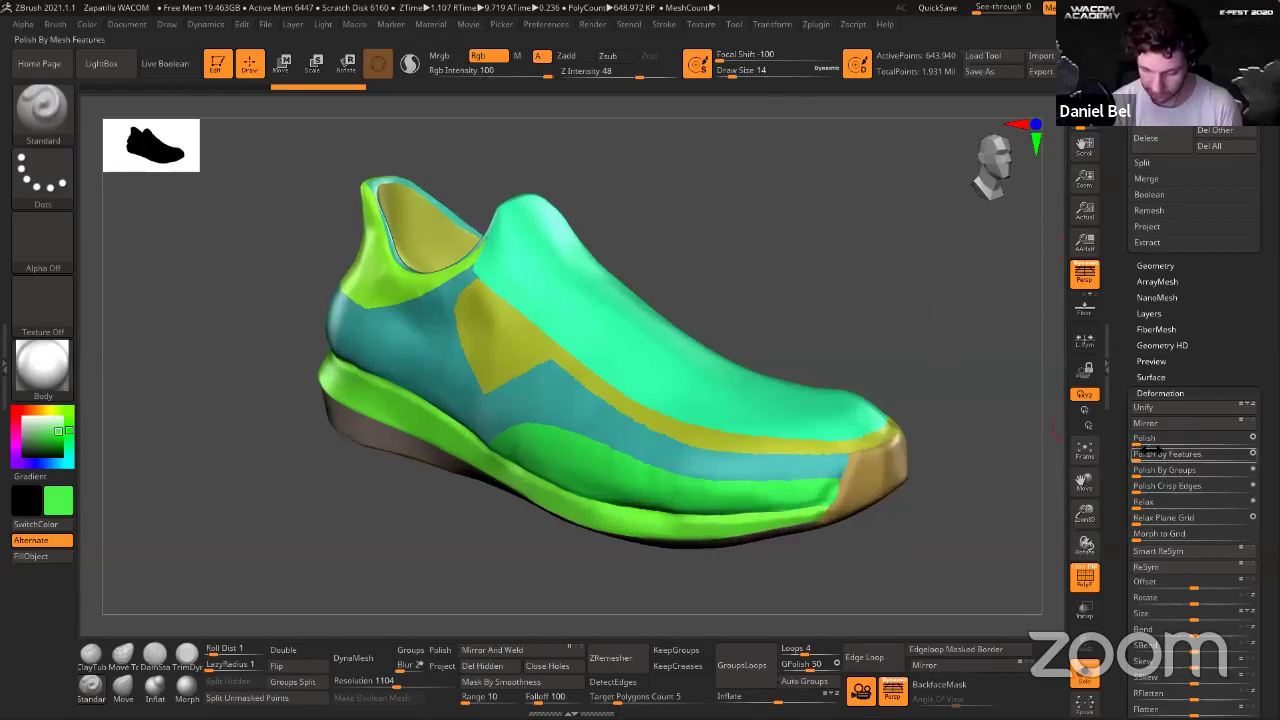
{"action": "mouse_move", "coordinate": [1151, 452]}
{"action": "left_mouse_down"}
{"action": "mouse_move", "coordinate": [1177, 453]}
{"action": "mouse_move", "coordinate": [1161, 456]}
{"action": "left_mouse_up"}
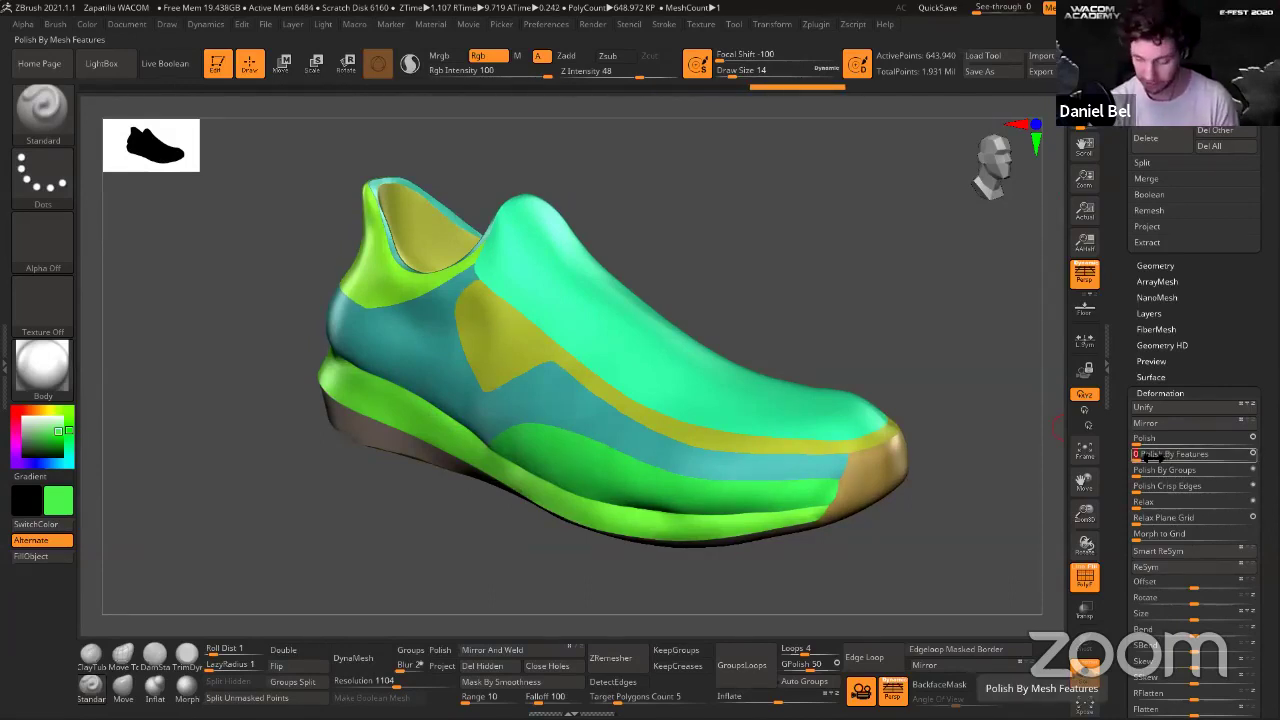
{"action": "left_click_drag", "start_coordinate": [1182, 461], "coordinate": [1177, 460]}
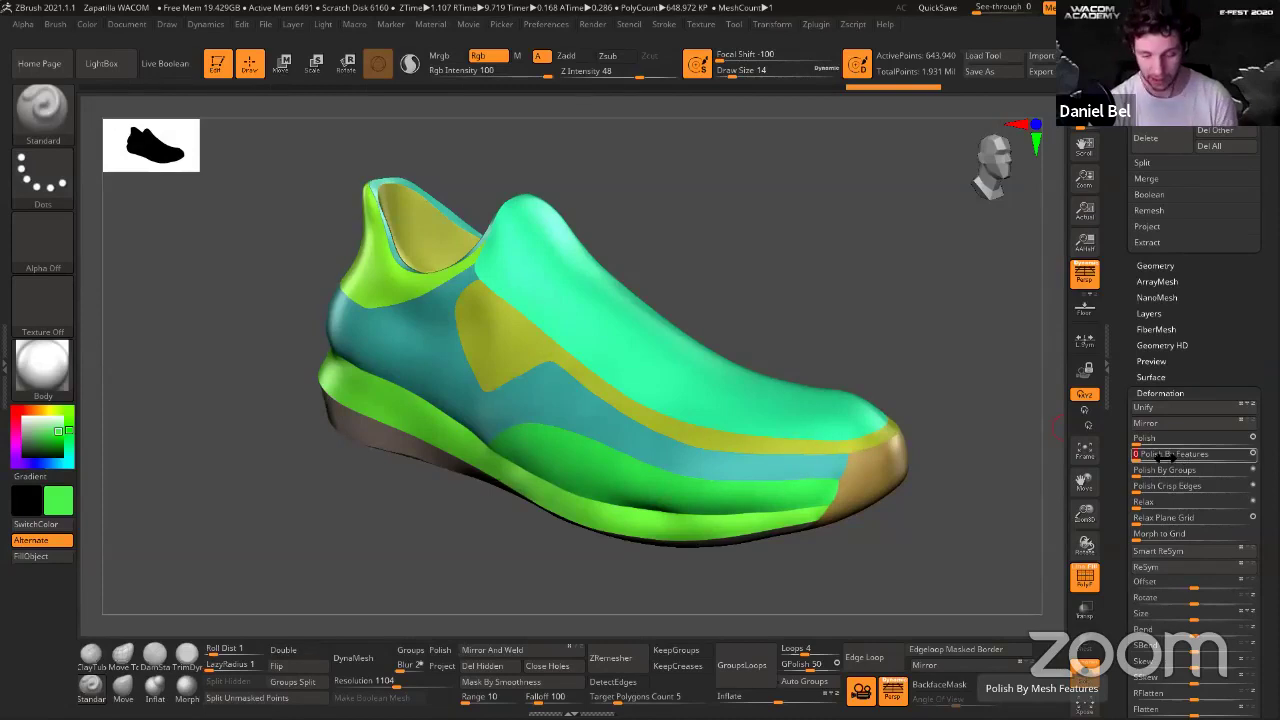
Check copia against the original from both sides, and apply Polish By Features to copia once more.
{"action": "left_click_drag", "start_coordinate": [783, 280], "coordinate": [926, 277]}
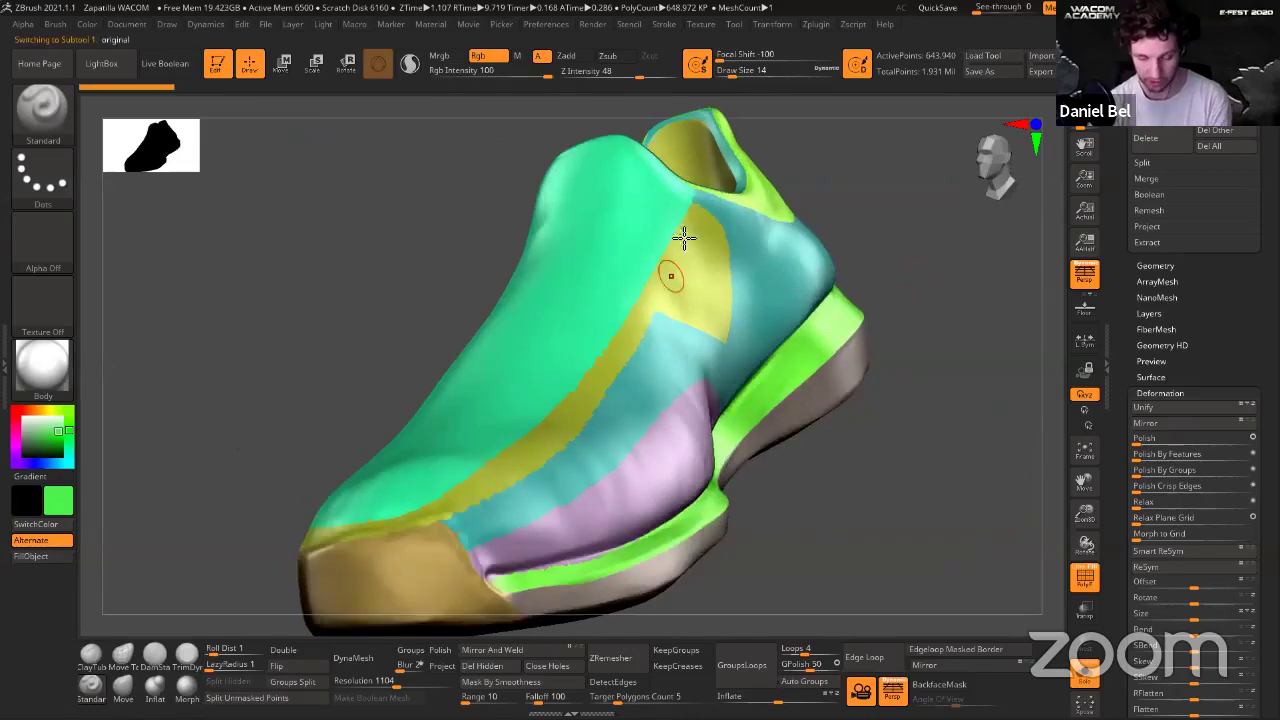
{"action": "left_click_drag", "start_coordinate": [880, 528], "coordinate": [577, 360]}
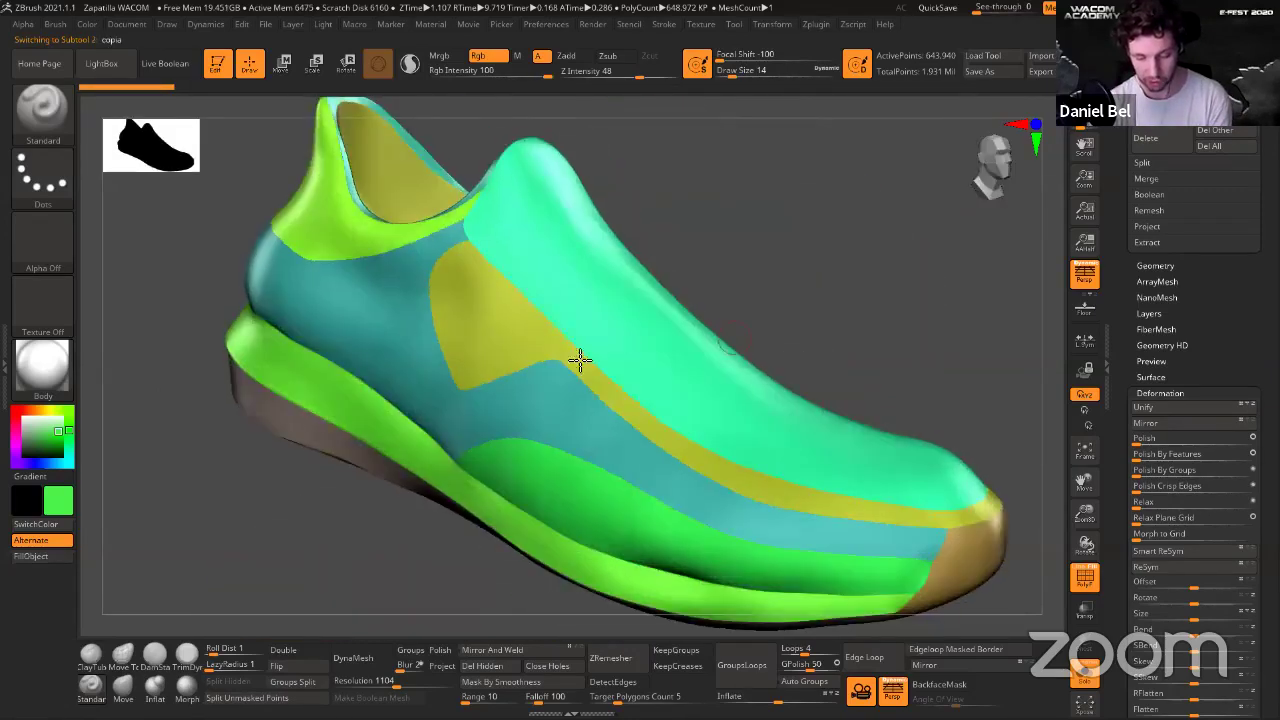
{"action": "key", "text": "Down"}
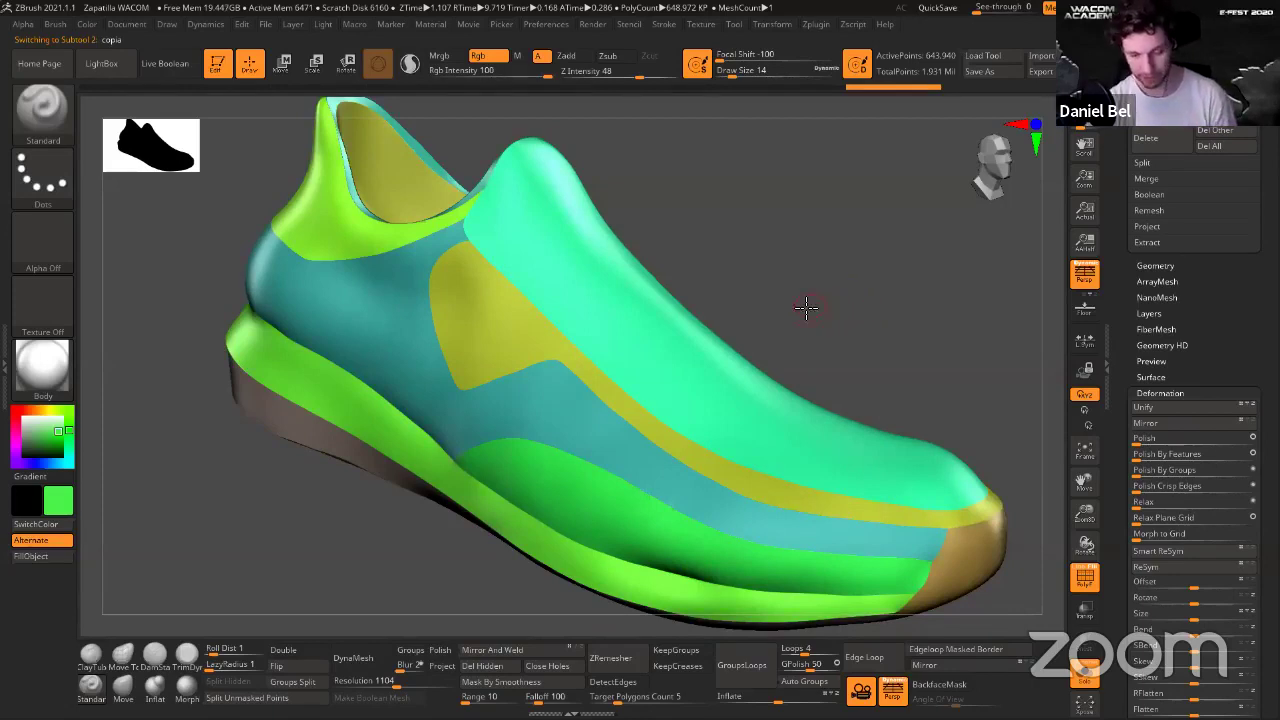
{"action": "key", "text": "f"}
{"action": "left_click_drag", "start_coordinate": [768, 268], "coordinate": [815, 312]}
{"action": "left_click", "coordinate": [1177, 454]}
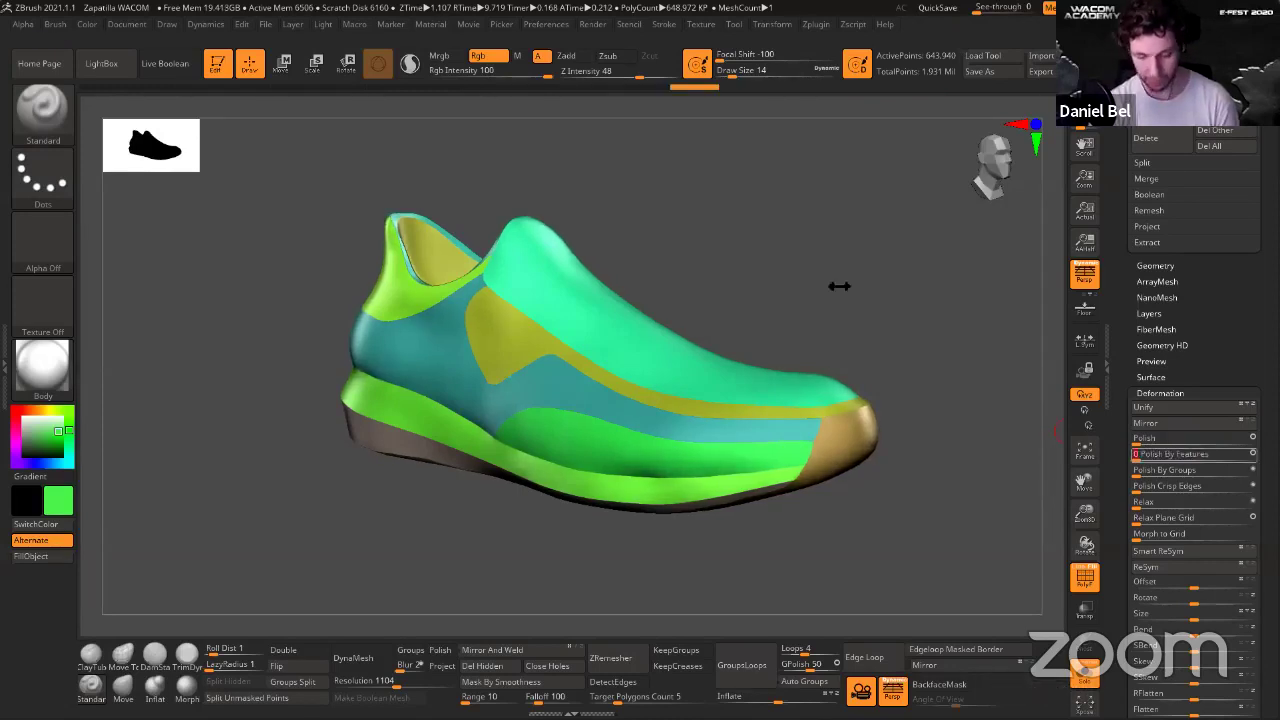
Turn off the polygroup display and change the shoe's display color from green to neutral grey.
{"action": "left_click_drag", "start_coordinate": [838, 286], "coordinate": [822, 300]}
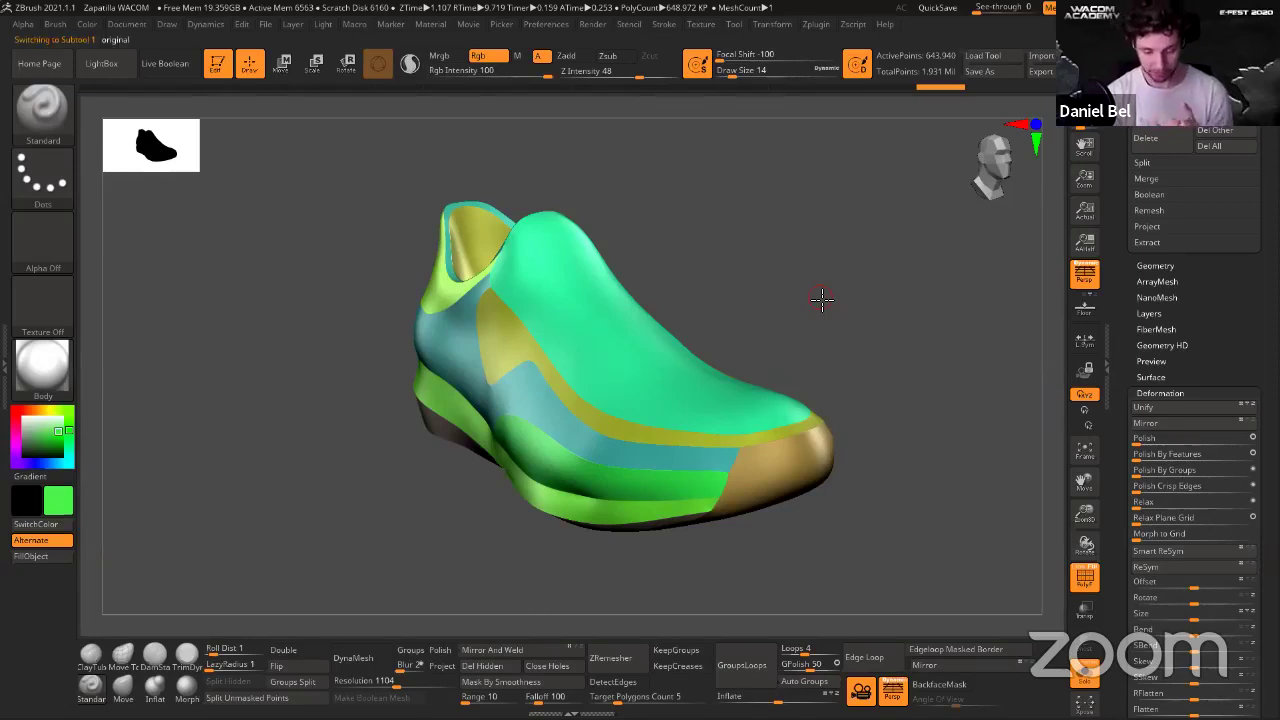
{"action": "key", "text": "shift+f"}
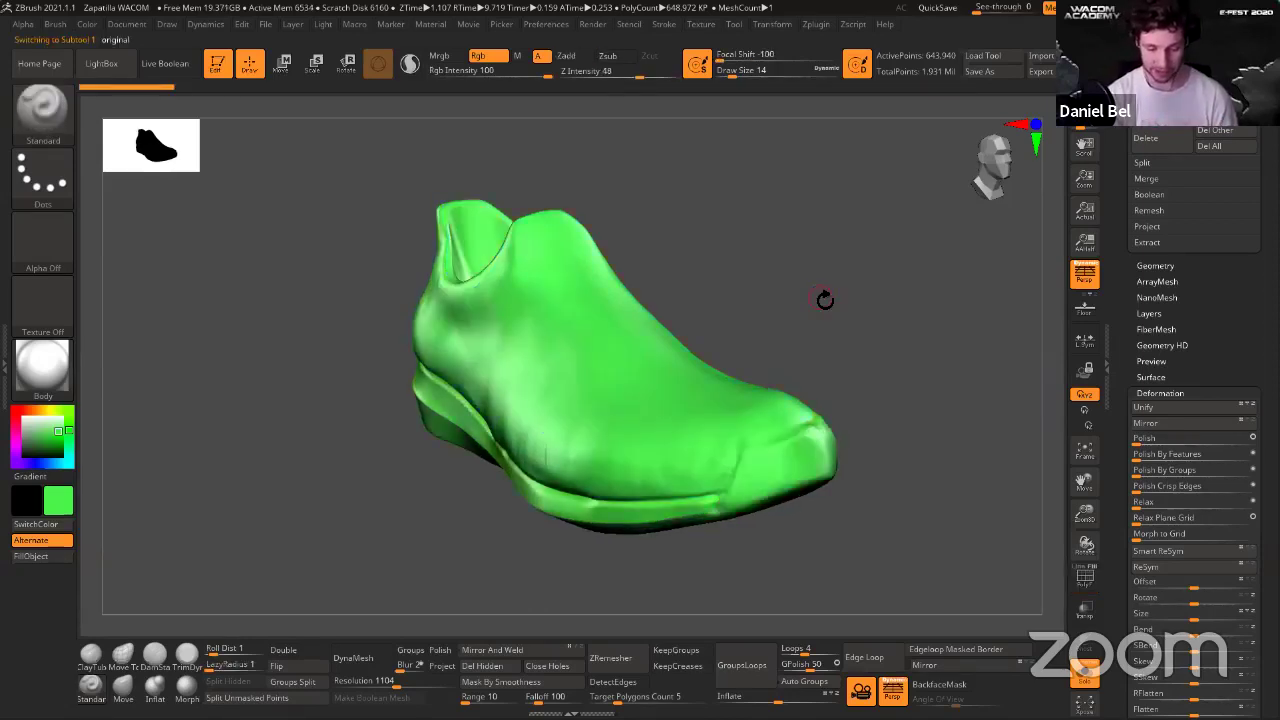
{"action": "key", "text": "Down"}
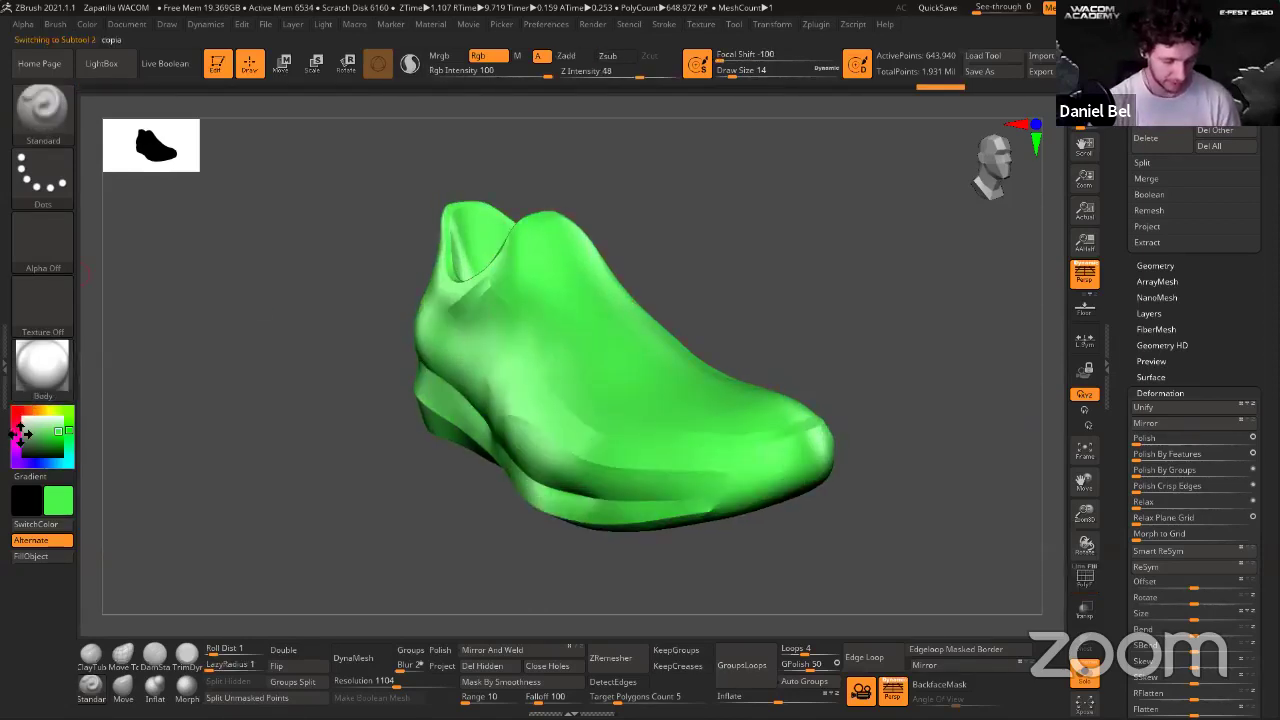
{"action": "key", "text": "Up"}
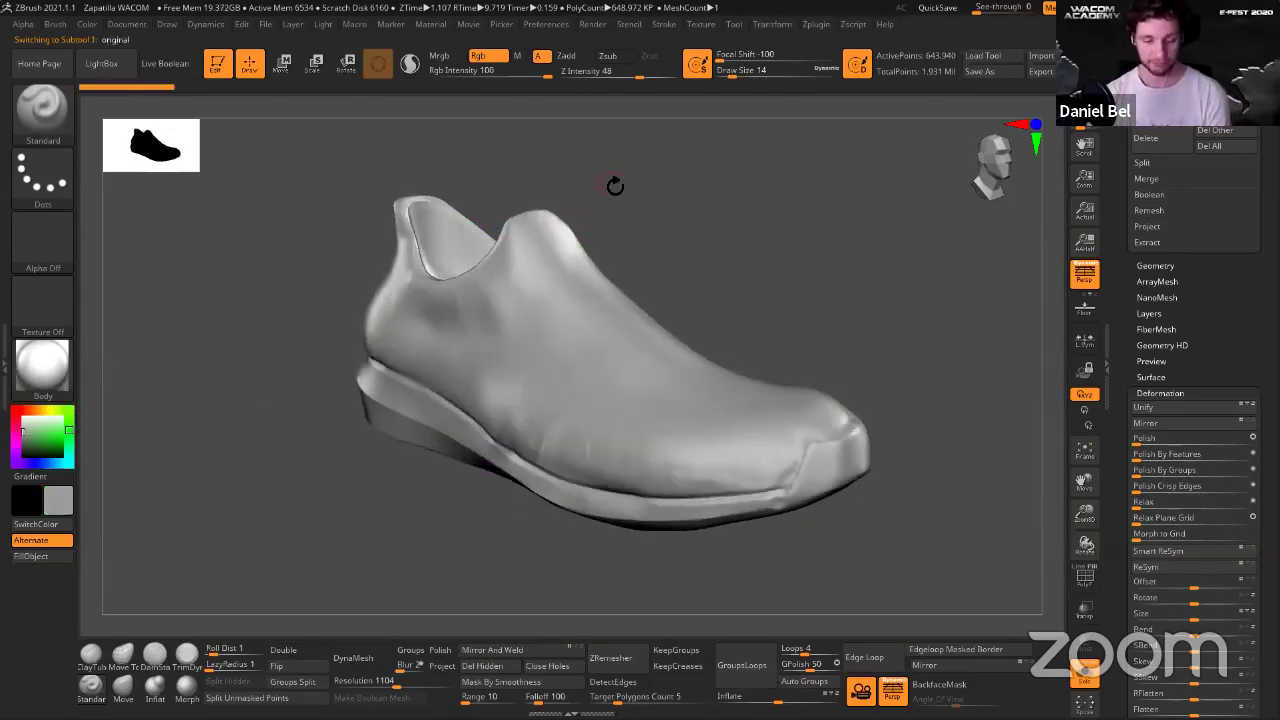
Compare the surface shape of the original and copia subtools by alternating between them from both sides.
{"action": "key", "text": "Down"}
{"action": "key", "text": "Up"}
{"action": "key", "text": "Down"}
{"action": "key", "text": "Up"}
{"action": "key", "text": "Down"}
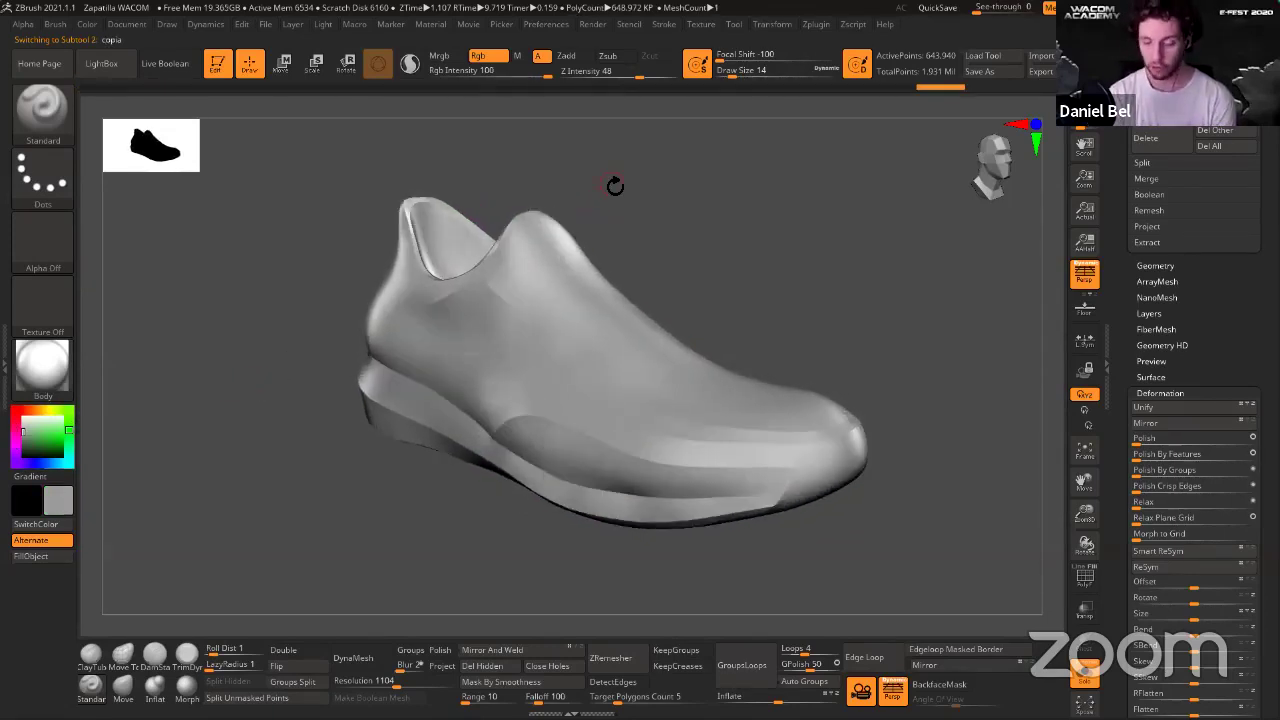
{"action": "key", "text": "Up"}
{"action": "key", "text": "Down"}
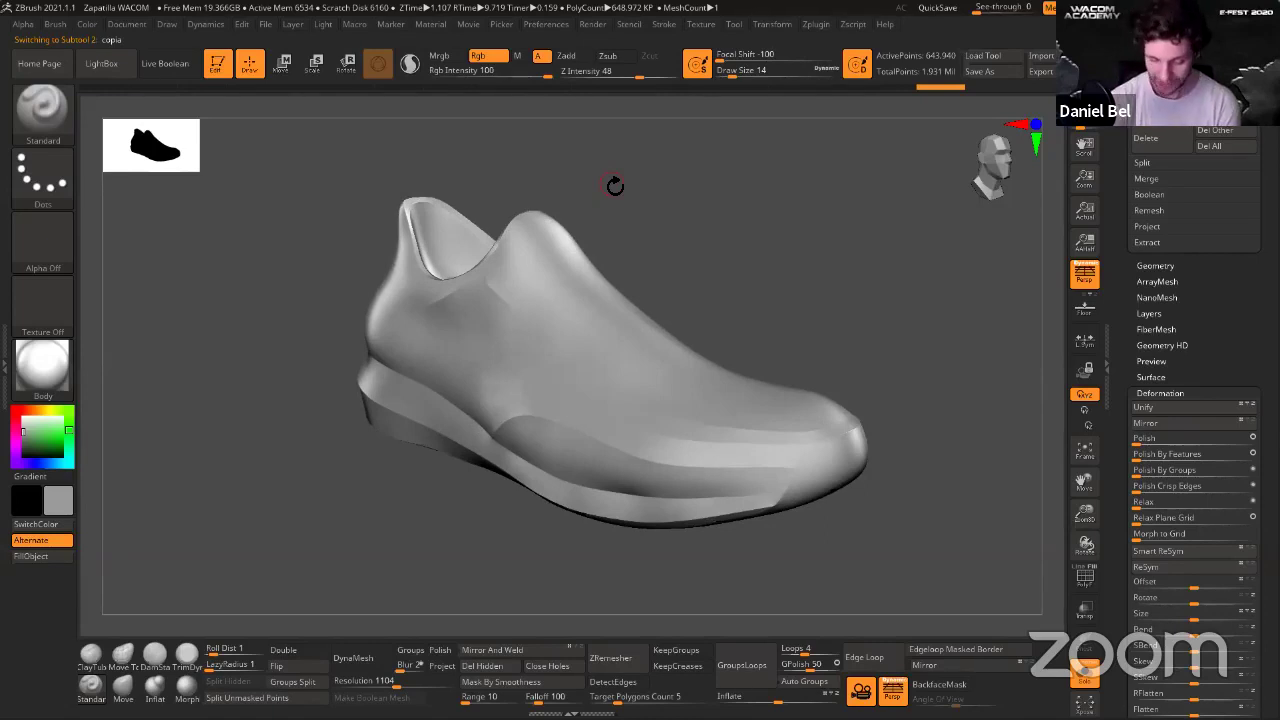
{"action": "left_click_drag", "start_coordinate": [838, 312], "coordinate": [916, 406]}
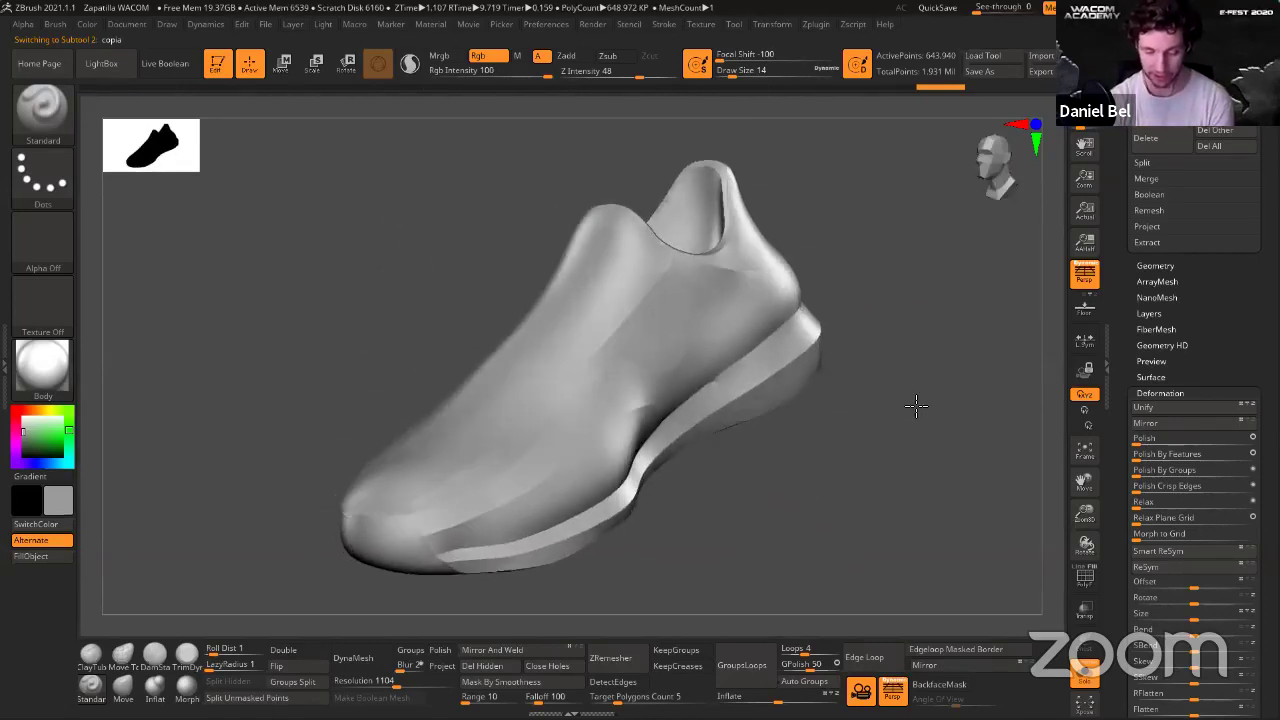
{"action": "key", "text": "Up"}
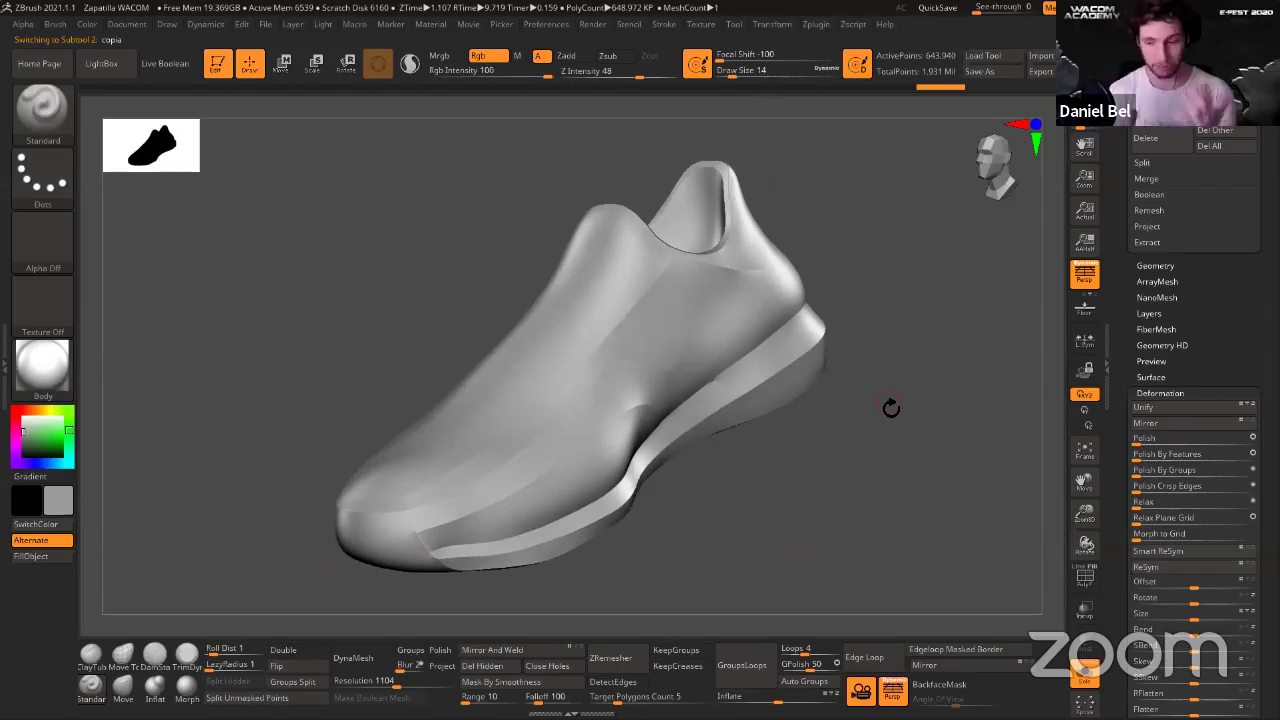
{"action": "key", "text": "Down"}
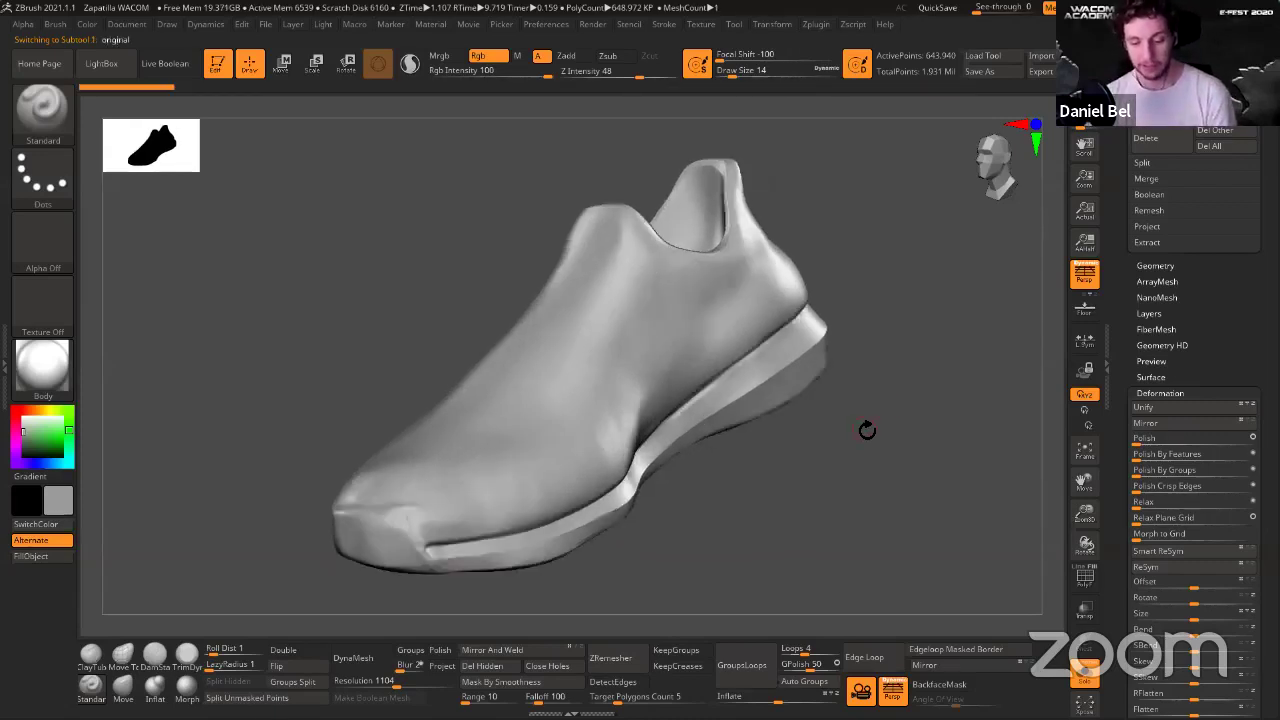
{"action": "key", "text": "Up"}
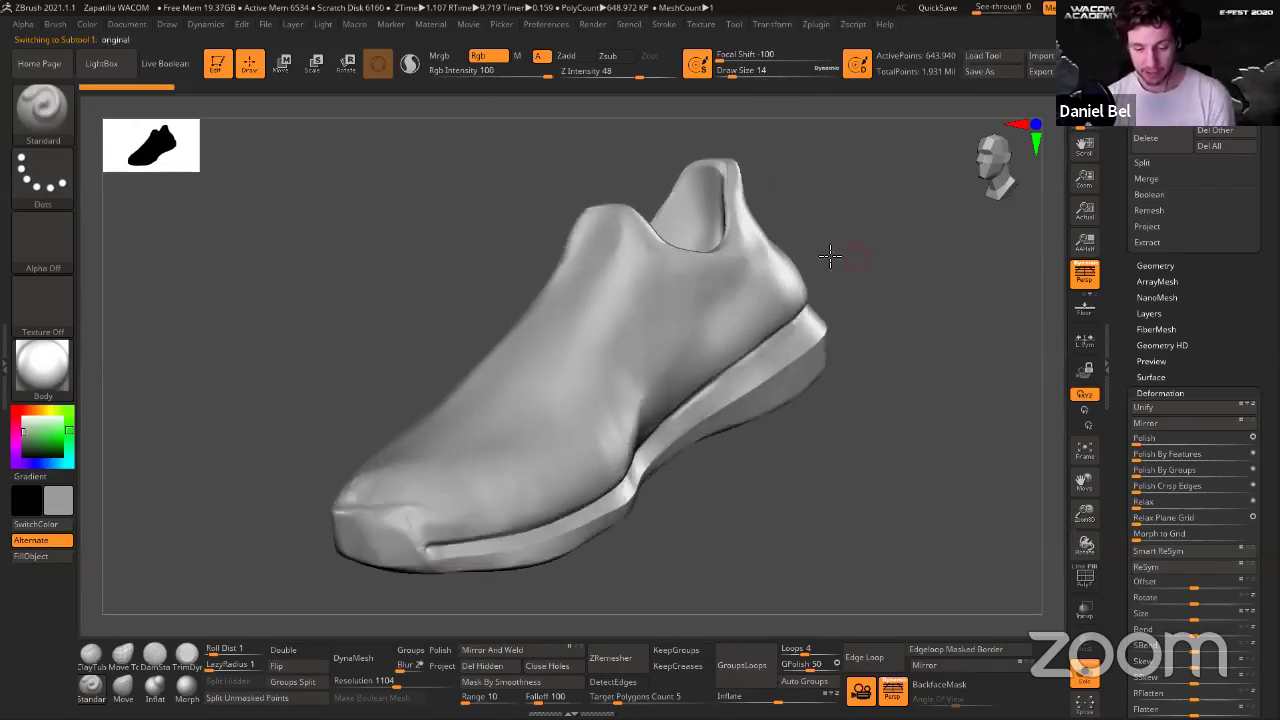
Inspect the shoe's toe and both sides while switching between the original and copia subtools.
{"action": "key", "text": "Up"}
{"action": "left_click_drag", "start_coordinate": [872, 256], "coordinate": [789, 321]}
{"action": "key", "text": "Down"}
{"action": "key", "text": "Up"}
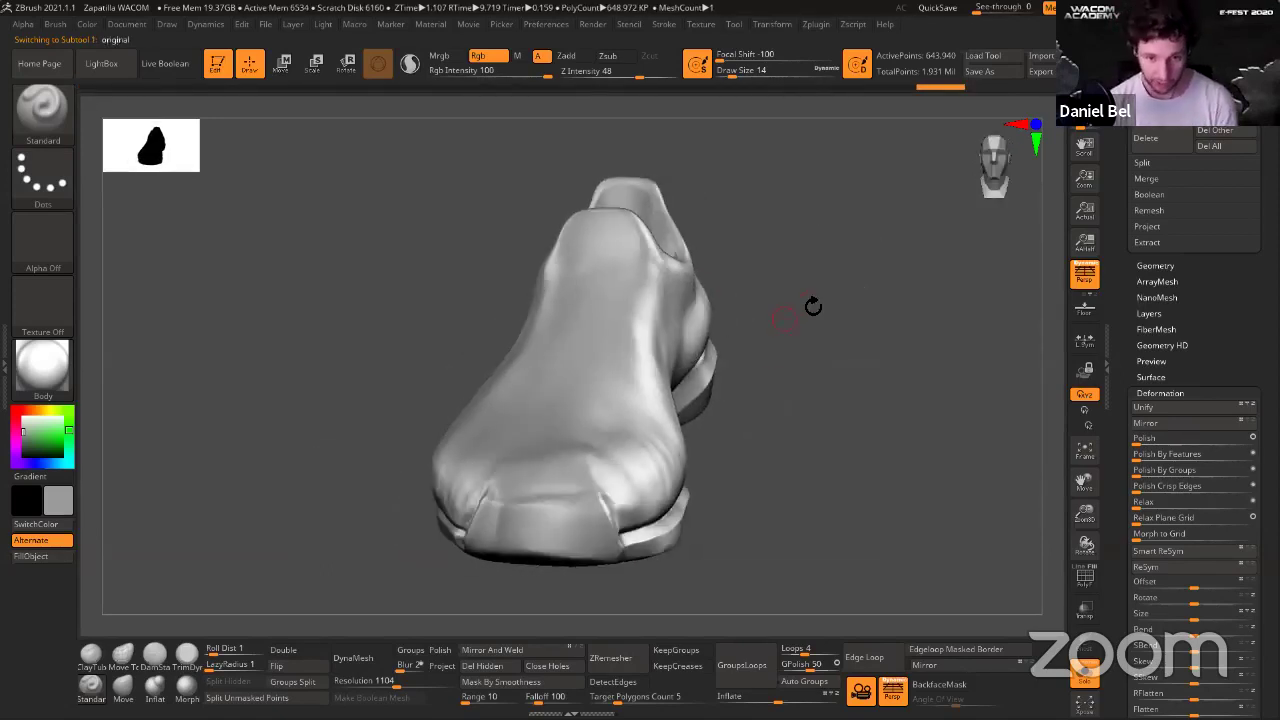
{"action": "key", "text": "Down"}
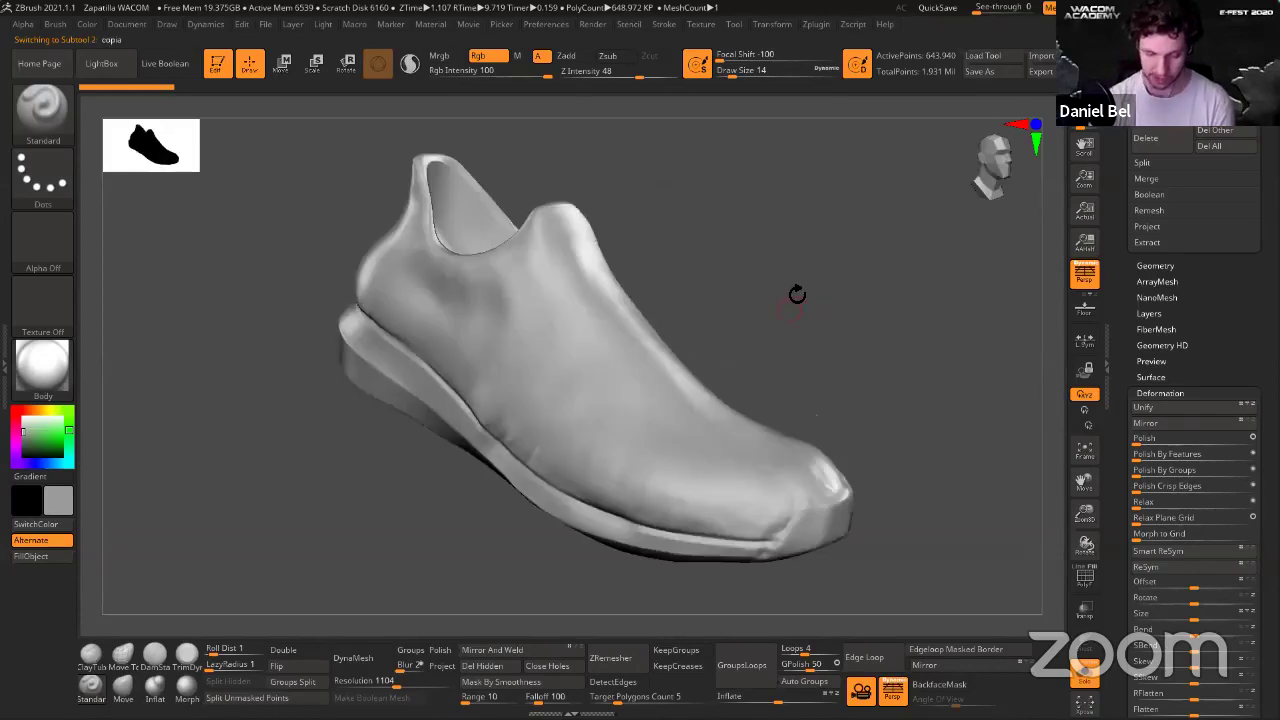
Leave Solo mode, turn on the polygroup display and transparency, and view the overlapping shoes from the side.
{"action": "left_click_drag", "start_coordinate": [1215, 374], "coordinate": [1218, 429]}
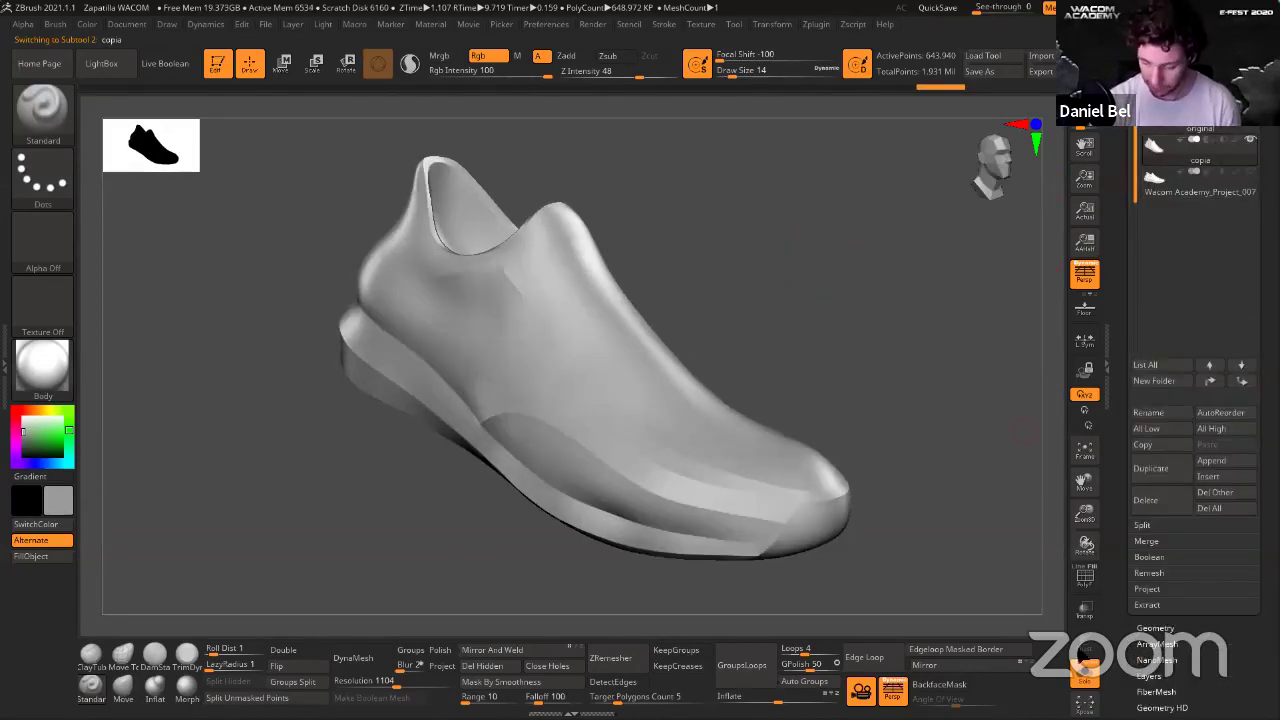
{"action": "left_click", "coordinate": [1088, 683]}
{"action": "left_click", "coordinate": [1085, 577]}
{"action": "left_click_drag", "start_coordinate": [722, 300], "coordinate": [835, 264]}
{"action": "left_click", "coordinate": [1084, 608]}
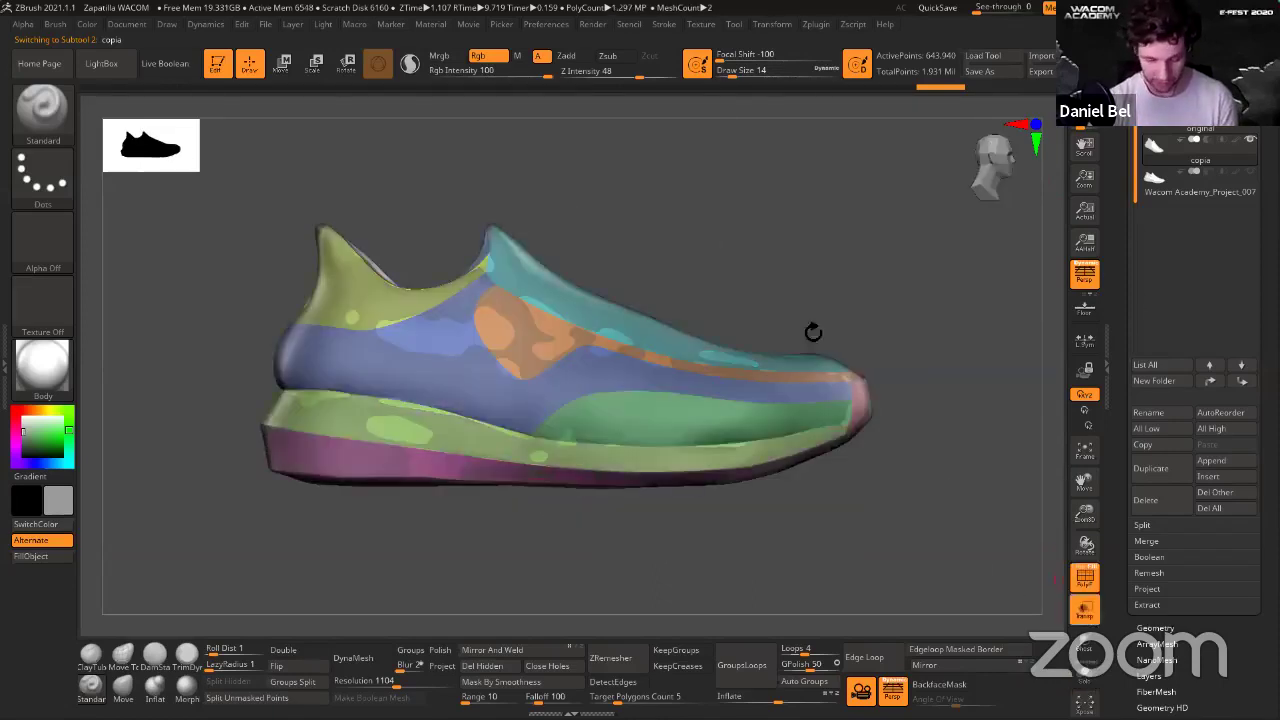
Activate the Move brush with a draw size of 132 for the copia subtool.
{"action": "key", "text": "b"}
{"action": "key", "text": "m"}
{"action": "key", "text": "v"}
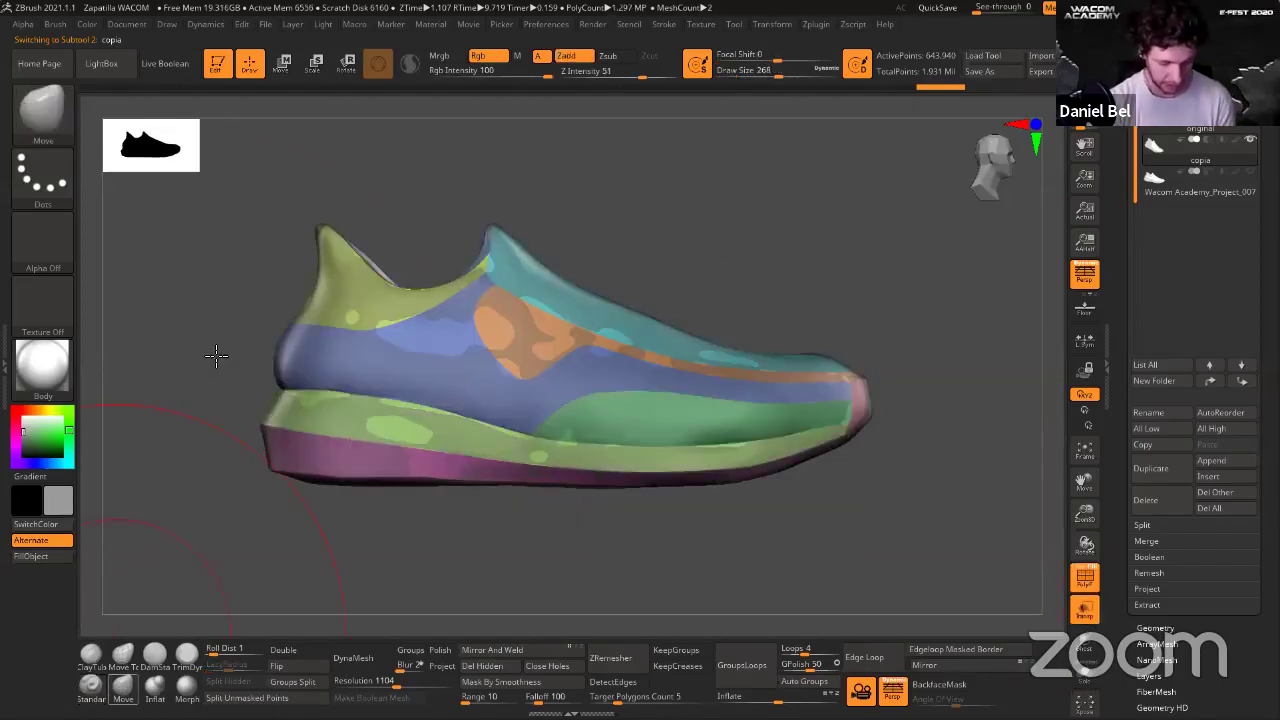
{"action": "left_click_drag", "start_coordinate": [205, 360], "coordinate": [165, 364]}
{"action": "left_click_drag", "start_coordinate": [318, 344], "coordinate": [351, 343]}
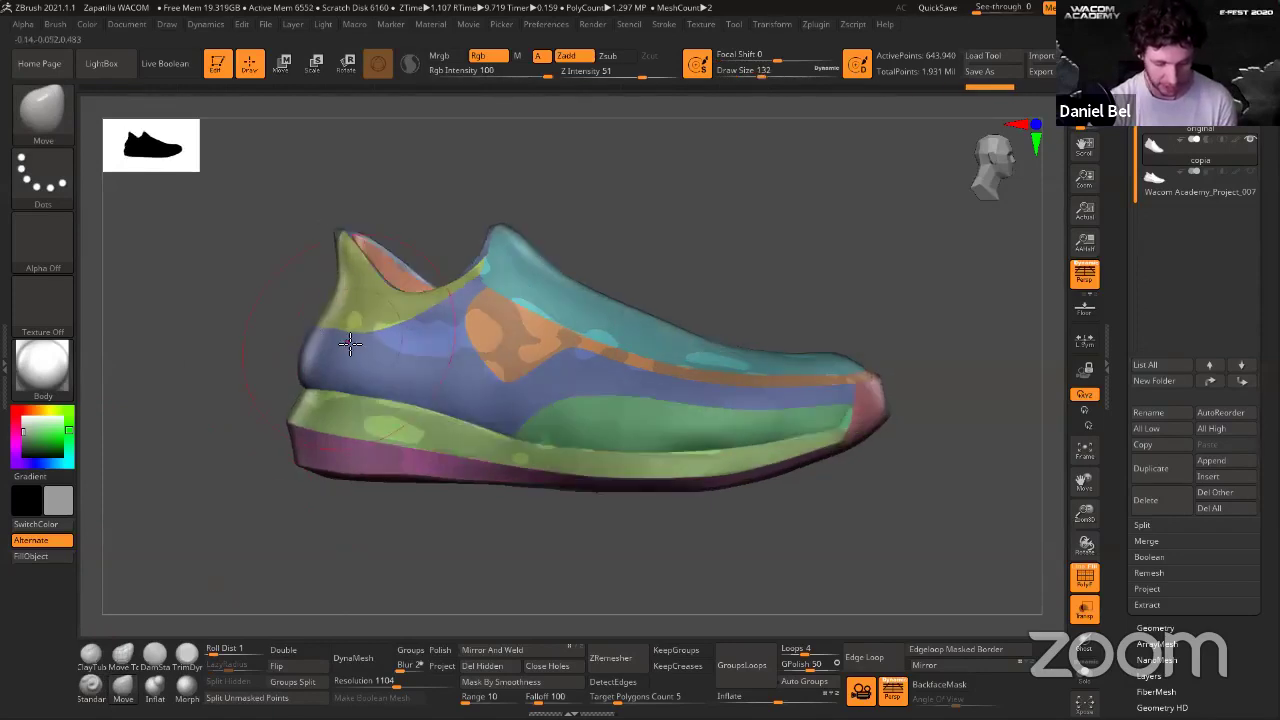
{"action": "left_click_drag", "start_coordinate": [278, 296], "coordinate": [300, 290]}
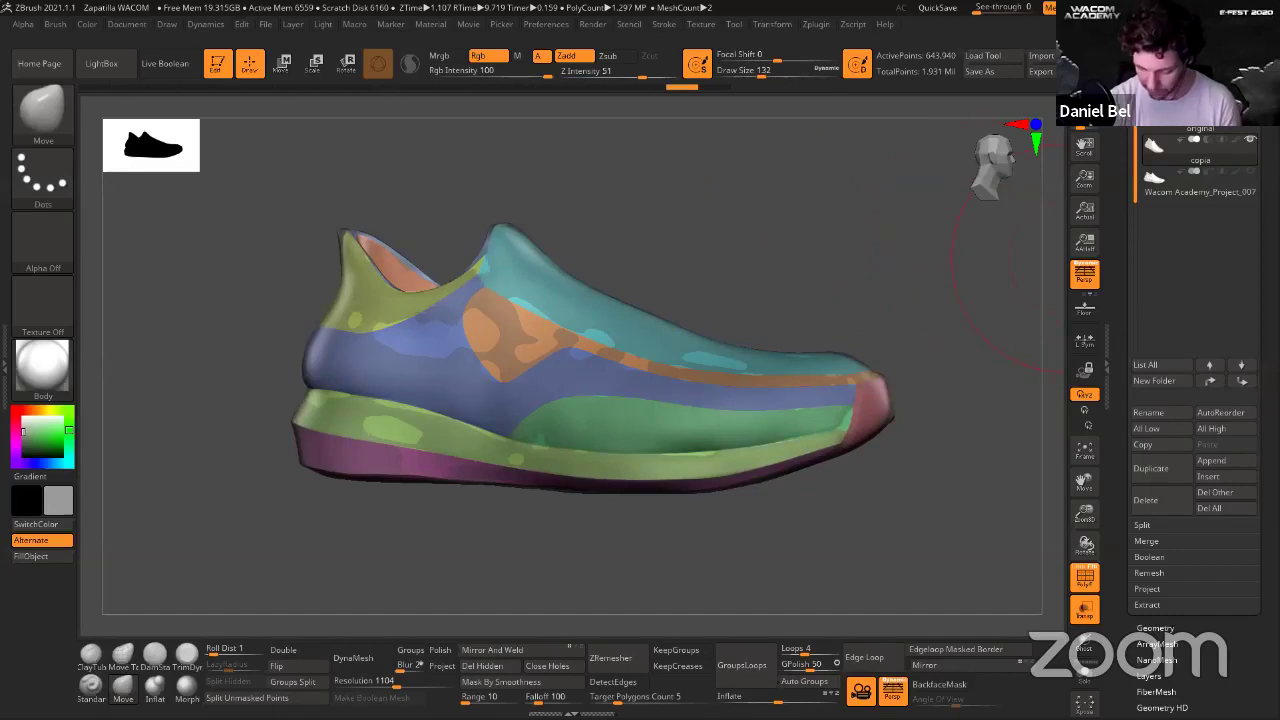
Add a new layer to the copia subtool and turn off transparency.
{"action": "left_click", "coordinate": [1149, 676]}
{"action": "left_click_drag", "start_coordinate": [1224, 530], "coordinate": [1224, 500]}
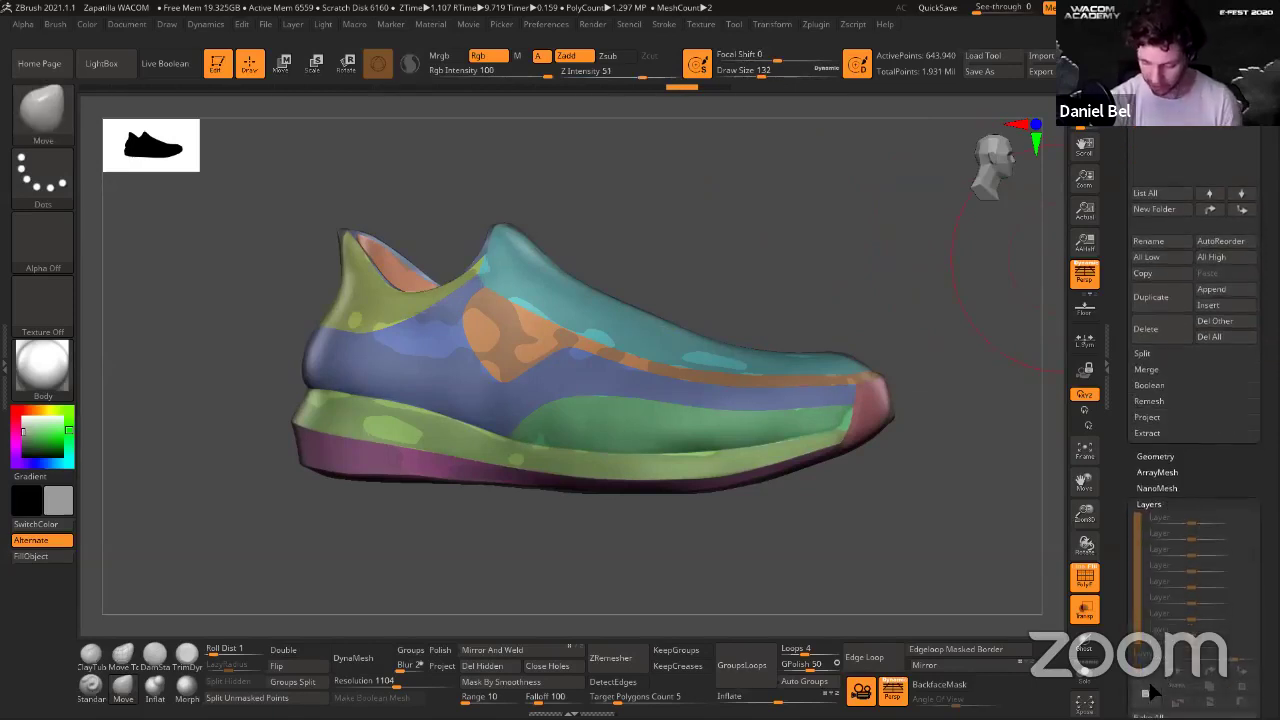
{"action": "left_click_drag", "start_coordinate": [1241, 432], "coordinate": [1241, 676]}
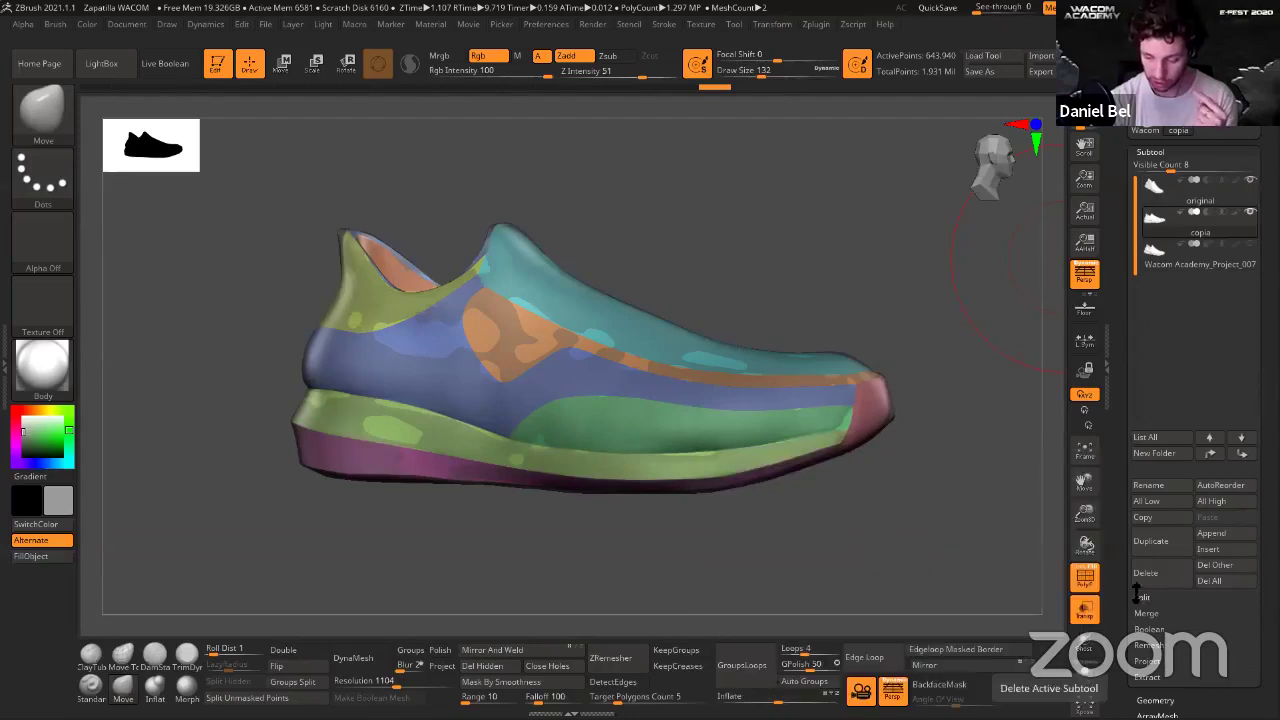
{"action": "left_click", "coordinate": [1087, 612]}
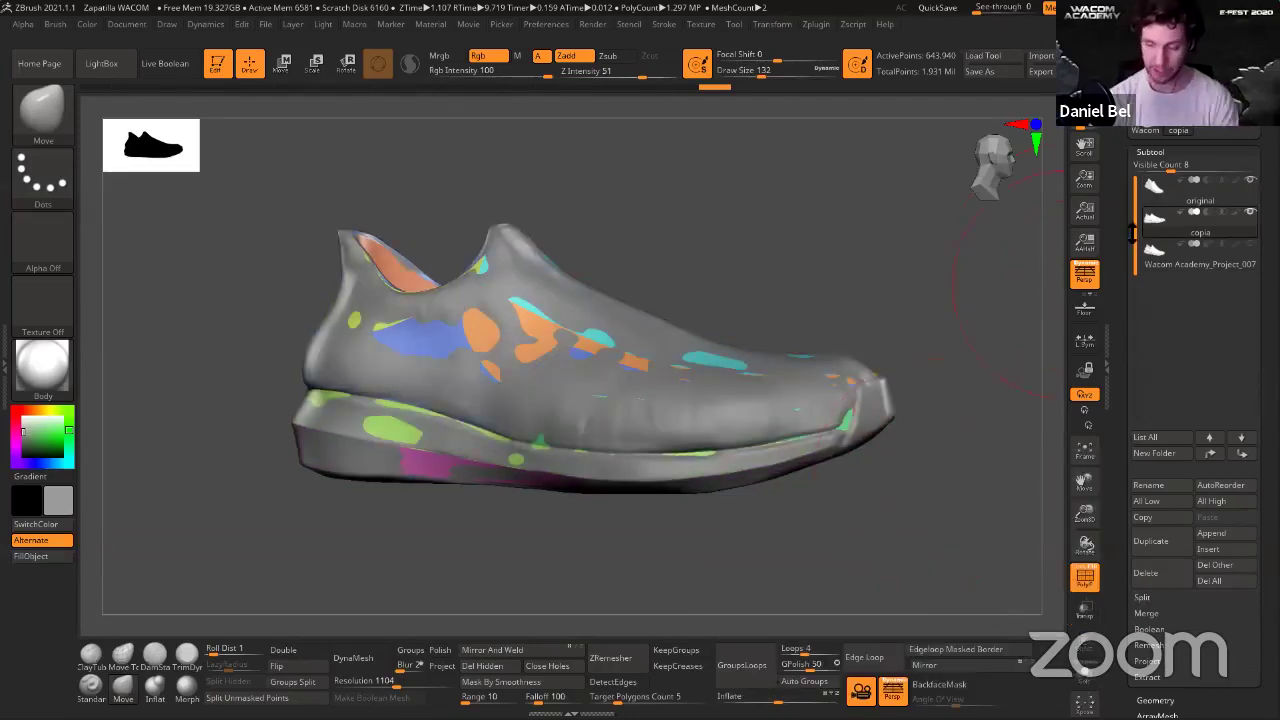
Project the original shoe's surface onto the copia subtool with ProjectAll.
{"action": "mouse_move", "coordinate": [1180, 232]}
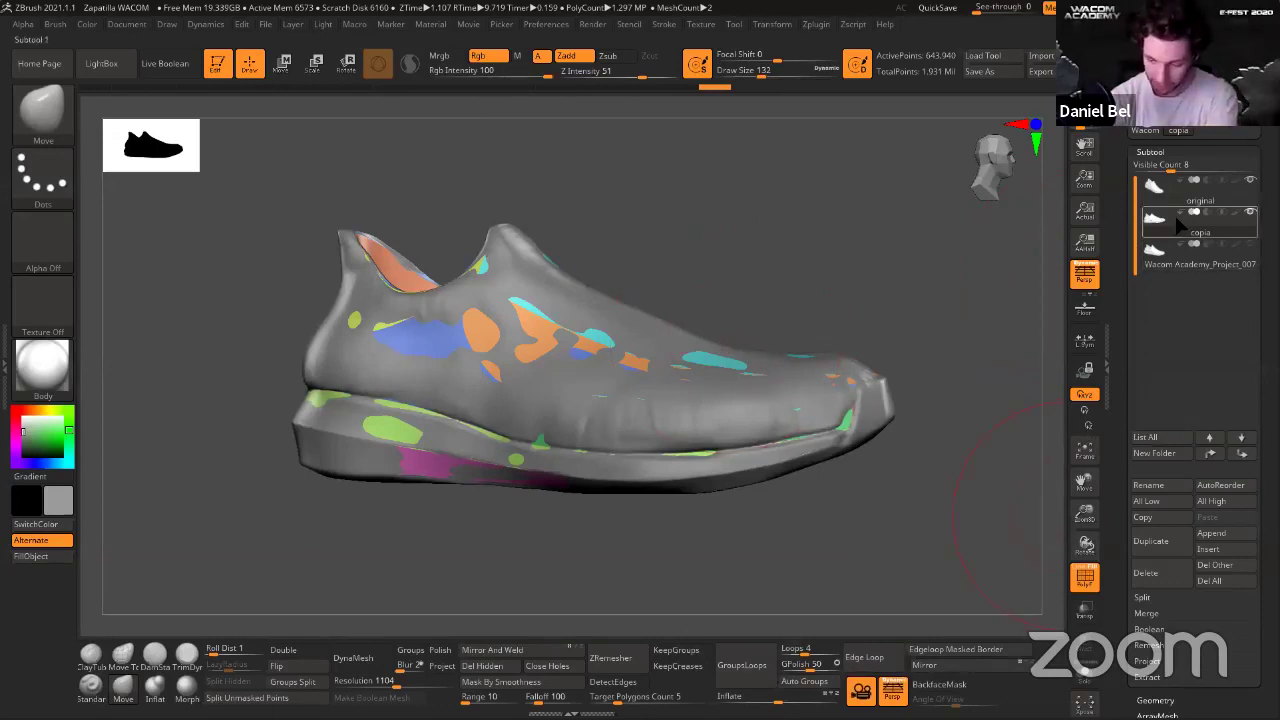
{"action": "scroll", "coordinate": [1163, 548], "scroll_direction": "down", "scroll_amount": 3}
{"action": "left_click", "coordinate": [1200, 553]}
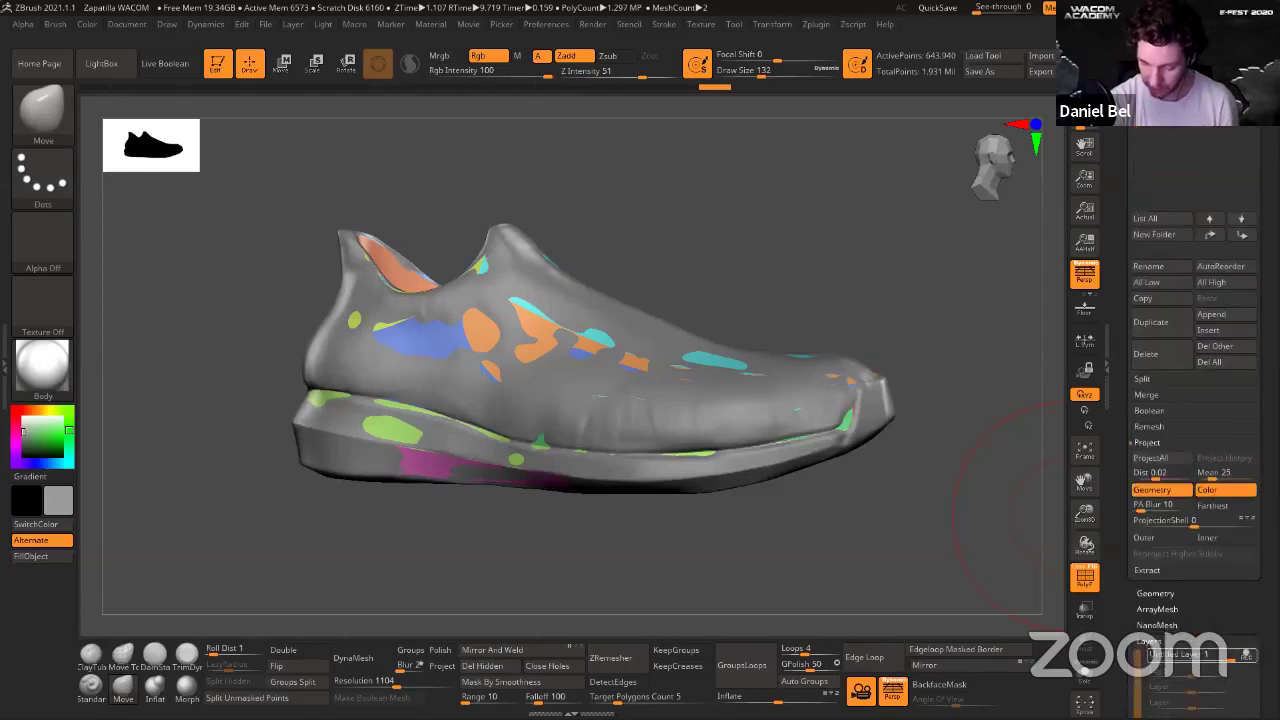
{"action": "left_click", "coordinate": [1150, 457]}
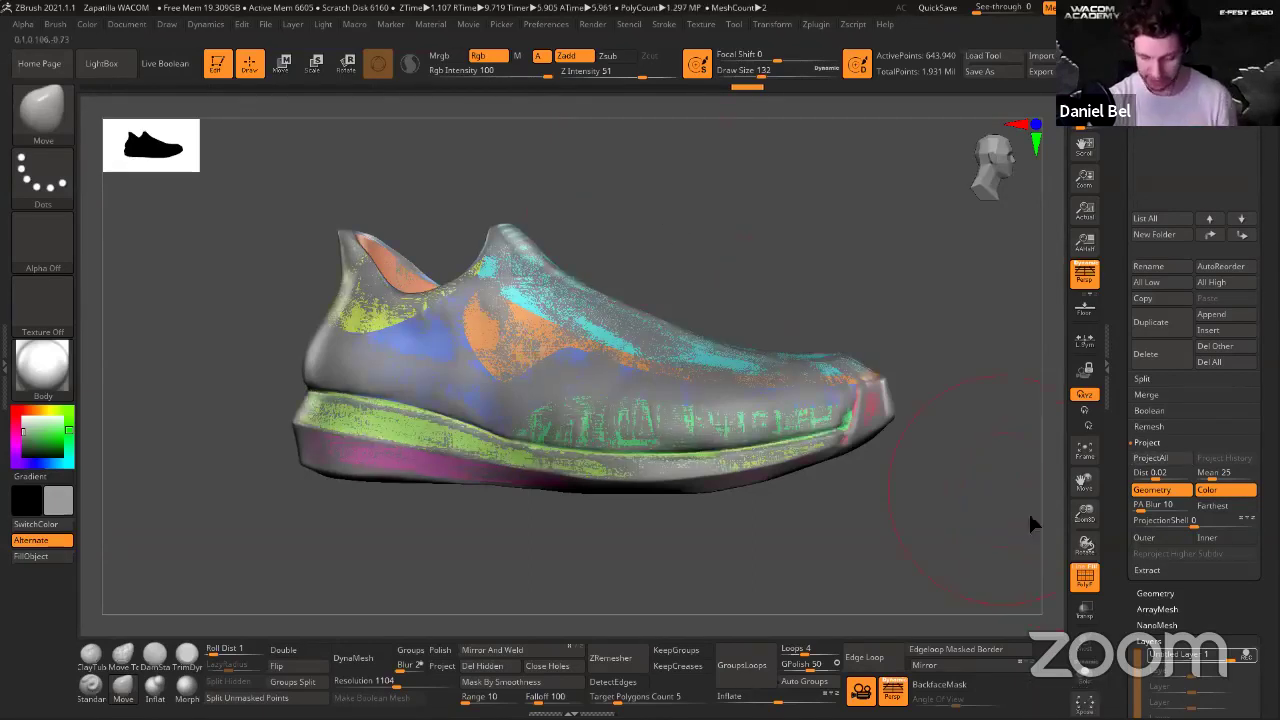
Isolate copia to check its projected surface, and set the draw size to 68.
{"action": "left_click", "coordinate": [1081, 670]}
{"action": "mouse_move", "coordinate": [863, 303]}
{"action": "left_mouse_down"}
{"action": "mouse_move", "coordinate": [839, 291]}
{"action": "mouse_move", "coordinate": [865, 325]}
{"action": "left_mouse_up"}
{"action": "key", "text": "s"}
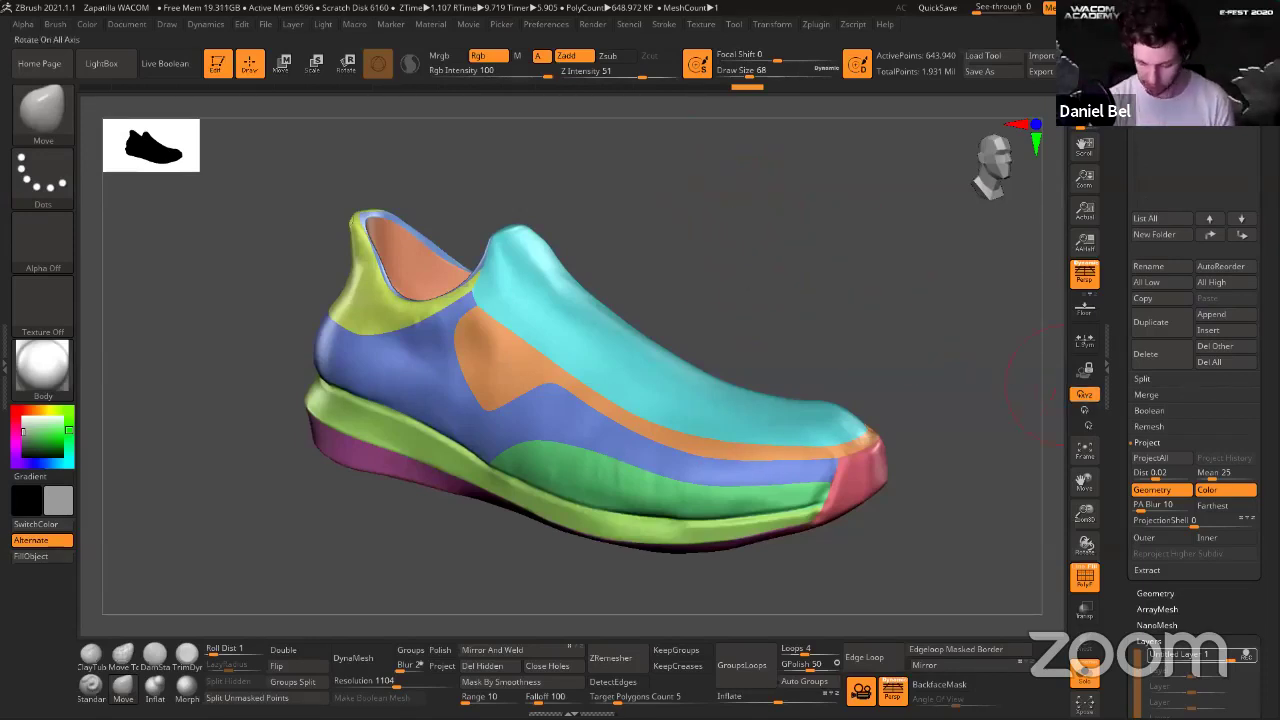
Try exaggerating the projected surface with a layer intensity of 5, and undo the change.
{"action": "left_click_drag", "start_coordinate": [1225, 610], "coordinate": [1225, 466]}
{"action": "left_click", "coordinate": [1249, 511]}
{"action": "scroll", "coordinate": [1225, 537], "scroll_direction": "down", "scroll_amount": 2}
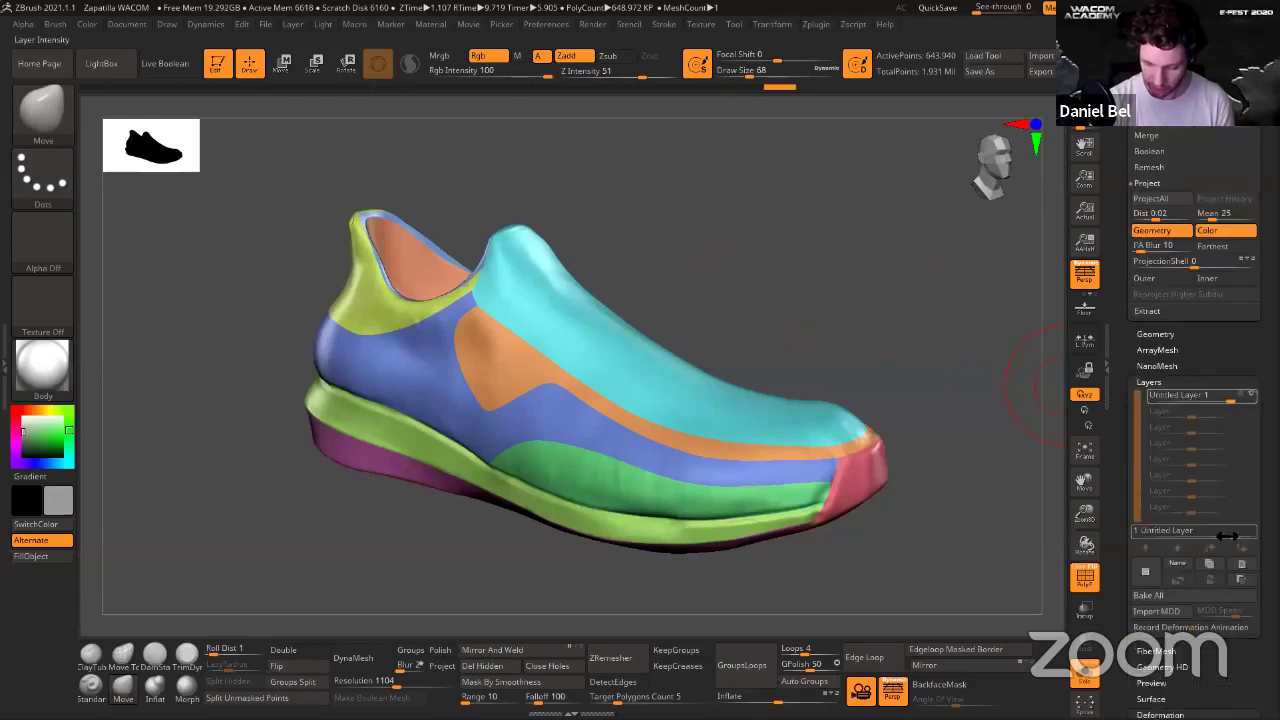
{"action": "left_click_drag", "start_coordinate": [1225, 537], "coordinate": [1253, 537]}
{"action": "key", "text": "ctrl+z"}
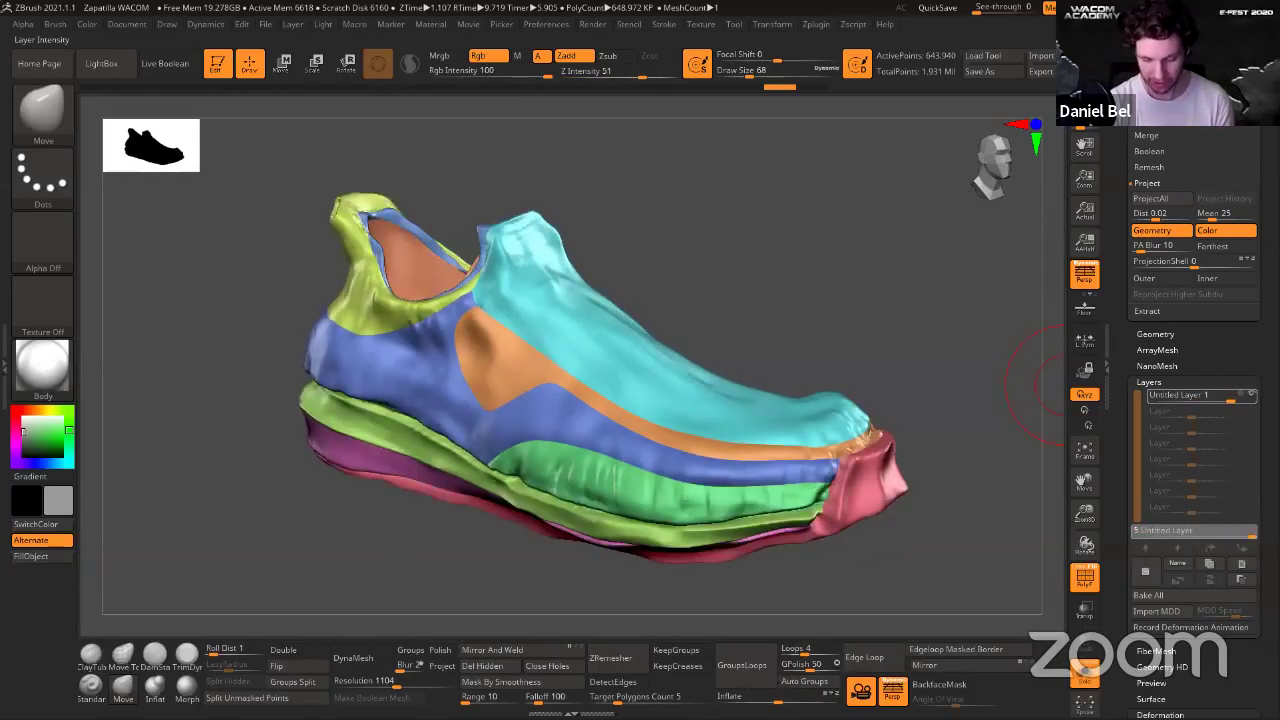
{"action": "key", "text": "ctrl+z"}
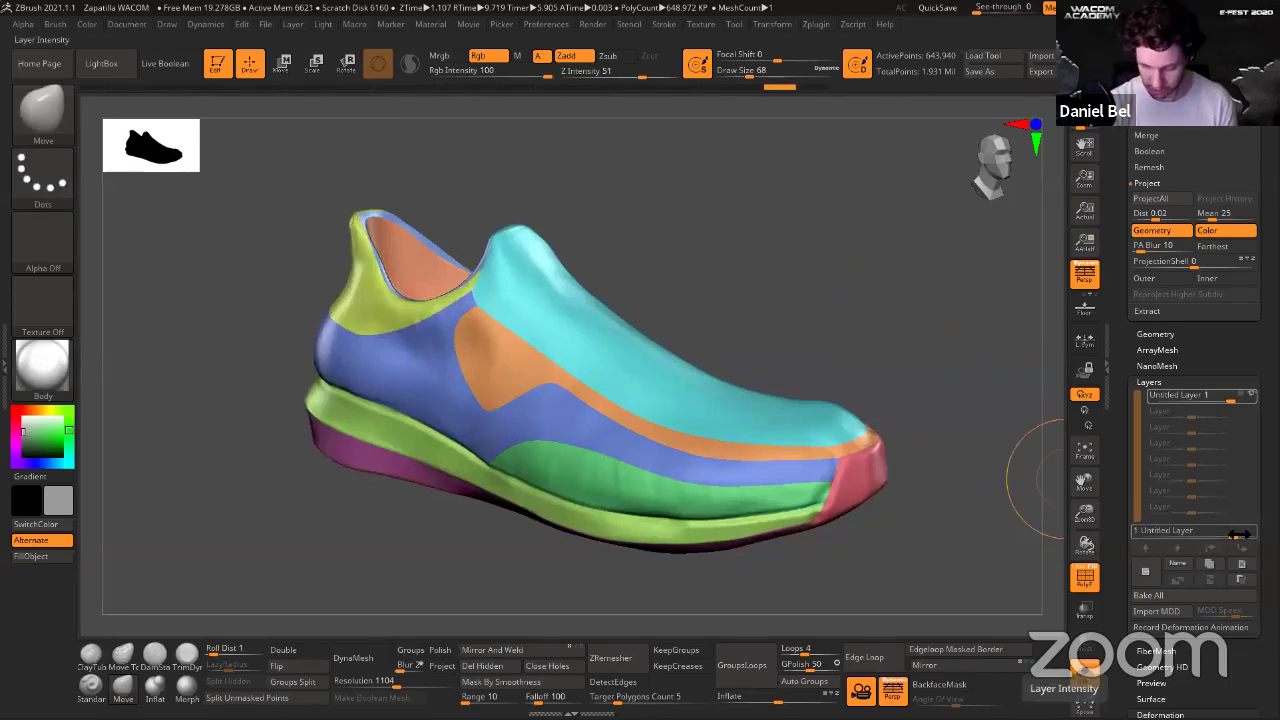
Reduce the projection layer's intensity to 0.58879 and inspect the softened shoe.
{"action": "left_click_drag", "start_coordinate": [1236, 533], "coordinate": [1229, 534]}
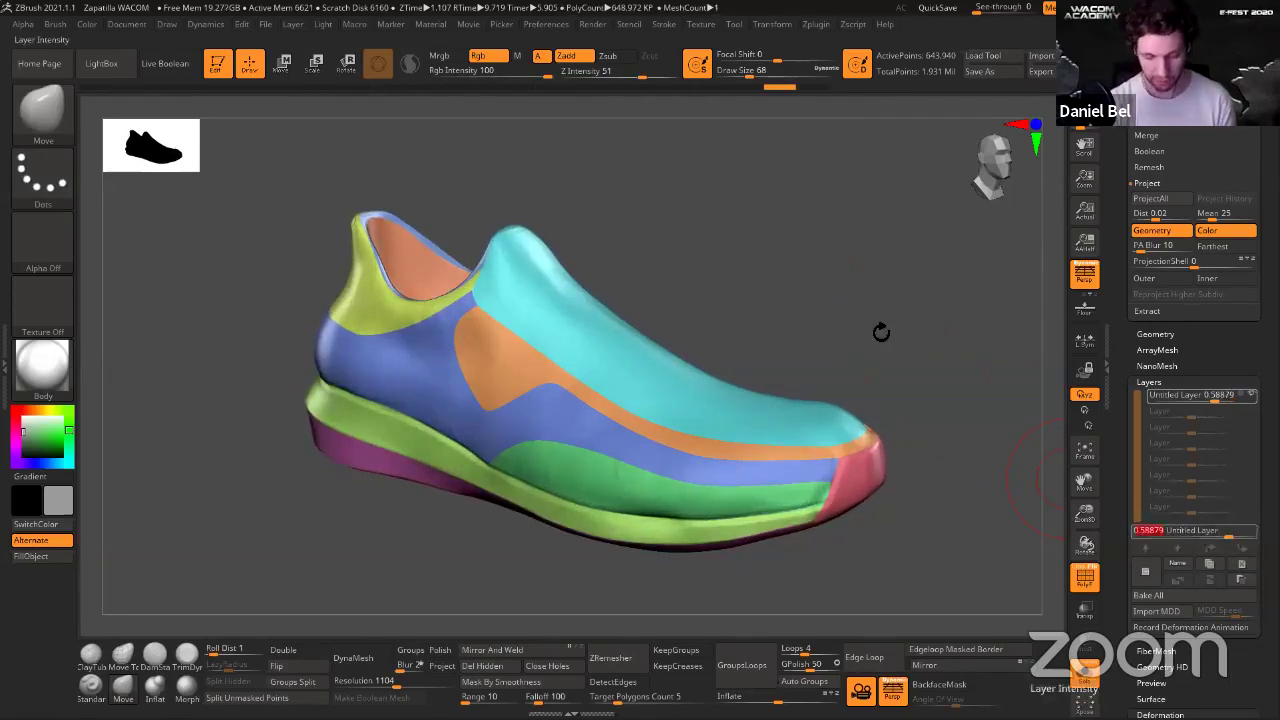
{"action": "left_click_drag", "start_coordinate": [880, 331], "coordinate": [818, 338]}
{"action": "key", "text": "ctrl+z"}
{"action": "key", "text": "ctrl+shift"}
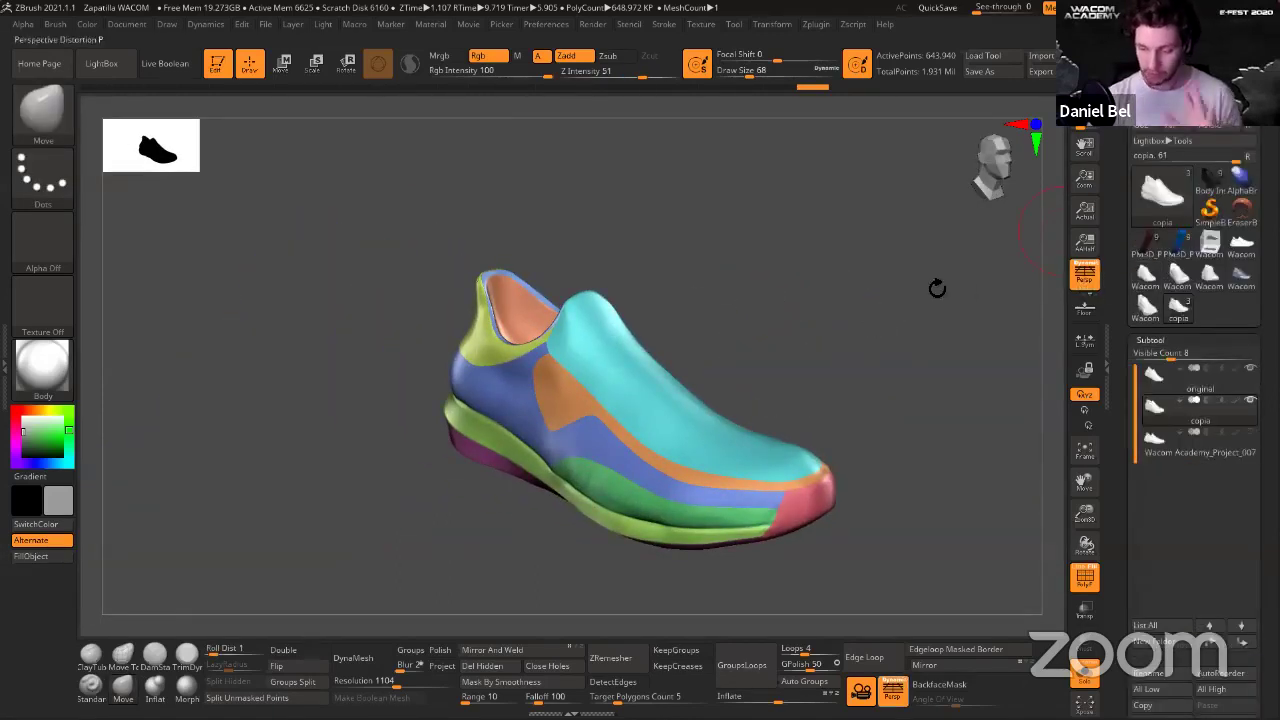
Review the separated sole and upper in the Wacom Academy_Project_008 tool, and return to the copia tool.
{"action": "left_click_drag", "start_coordinate": [830, 261], "coordinate": [834, 259]}
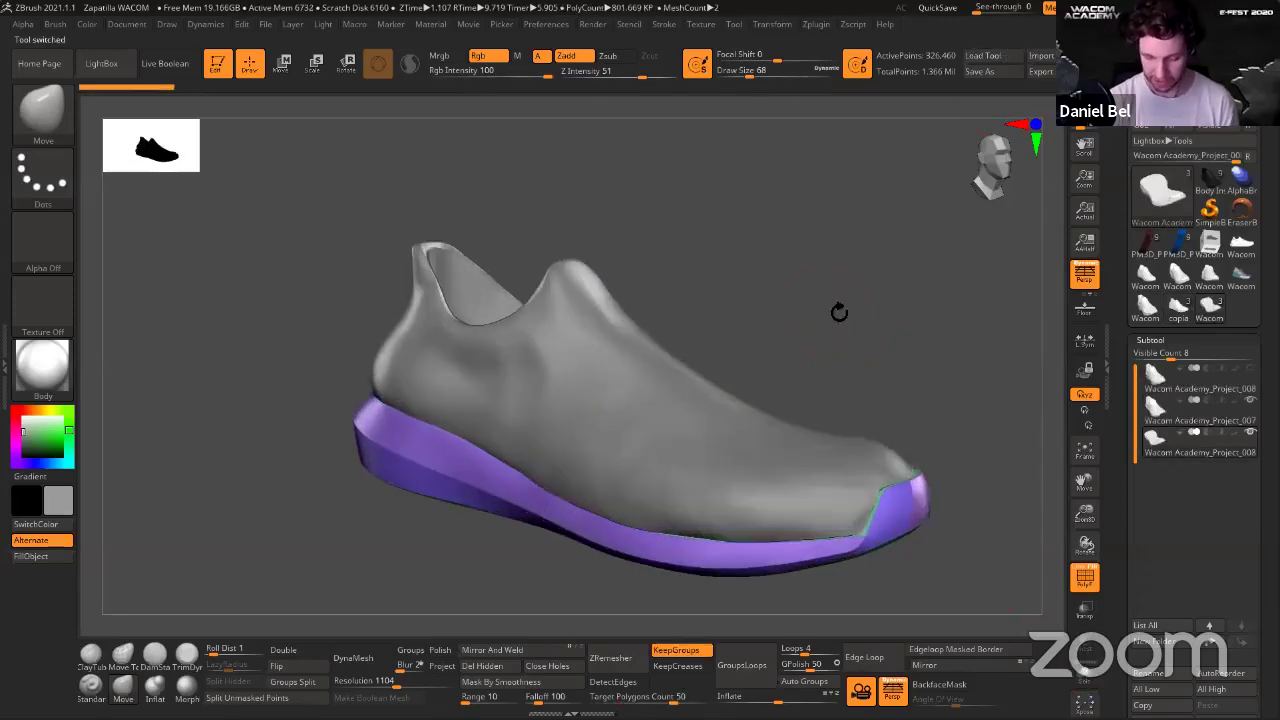
{"action": "right_click_drag", "start_coordinate": [841, 296], "coordinate": [857, 271], "text": "ctrl"}
{"action": "mouse_move", "coordinate": [857, 271]}
{"action": "left_mouse_down"}
{"action": "mouse_move", "coordinate": [775, 280]}
{"action": "mouse_move", "coordinate": [829, 286]}
{"action": "mouse_move", "coordinate": [888, 335]}
{"action": "left_mouse_up"}
{"action": "left_click", "coordinate": [1155, 408]}
{"action": "left_click", "coordinate": [1180, 312]}
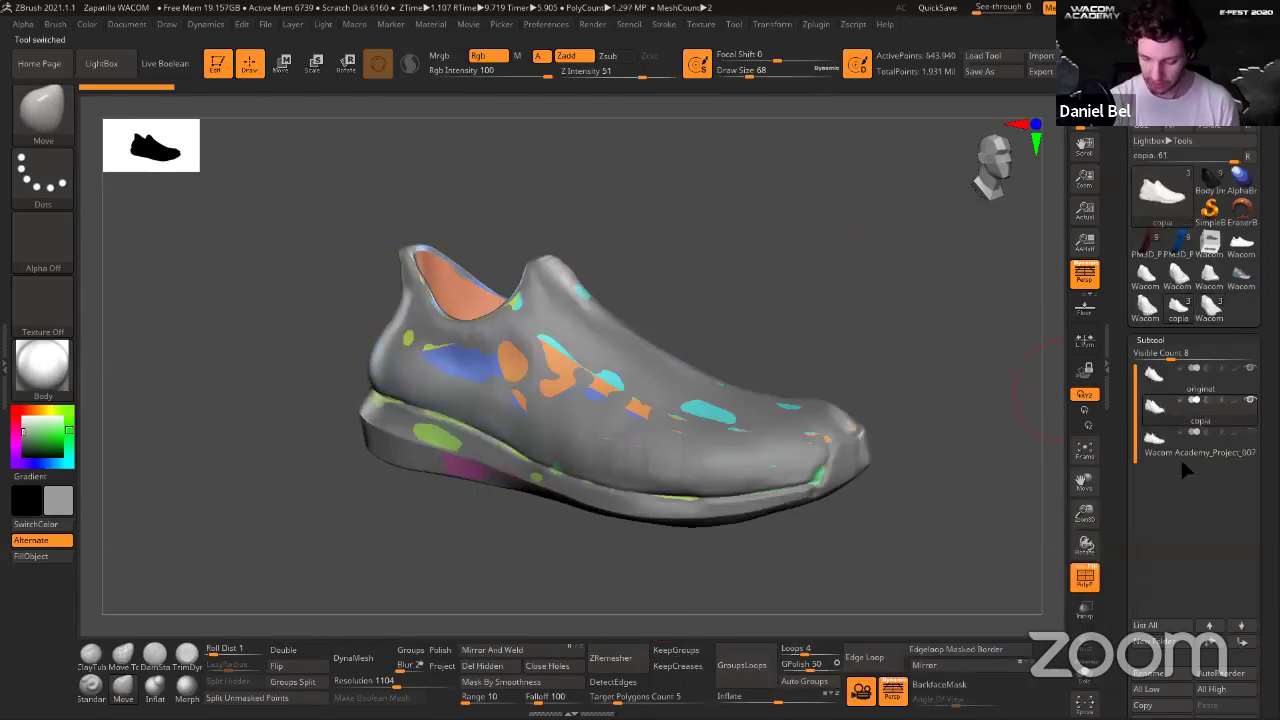
Hide the original subtool and copia's sole and toe polygroups, and split the hidden parts into a separate subtool.
{"action": "left_click", "coordinate": [1250, 369]}
{"action": "left_click_drag", "start_coordinate": [834, 352], "coordinate": [837, 298]}
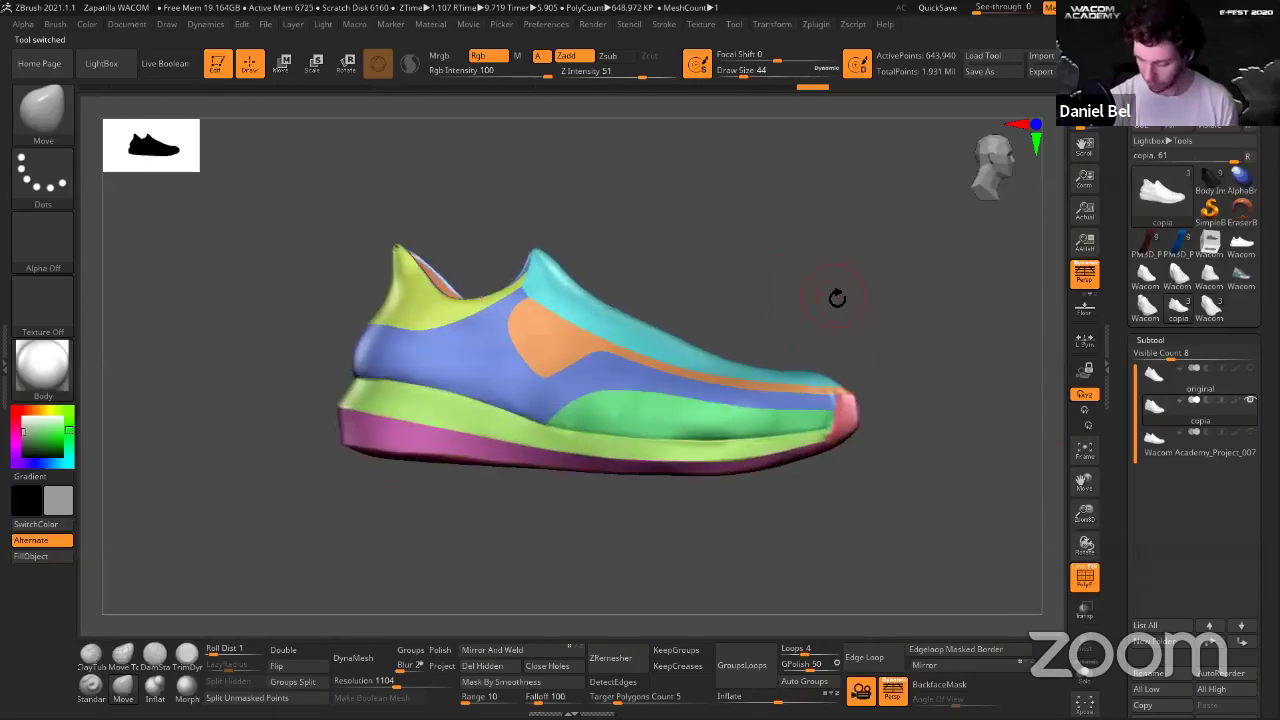
{"action": "left_click", "coordinate": [409, 420], "text": "ctrl+shift"}
{"action": "left_click", "coordinate": [429, 449], "text": "ctrl+shift"}
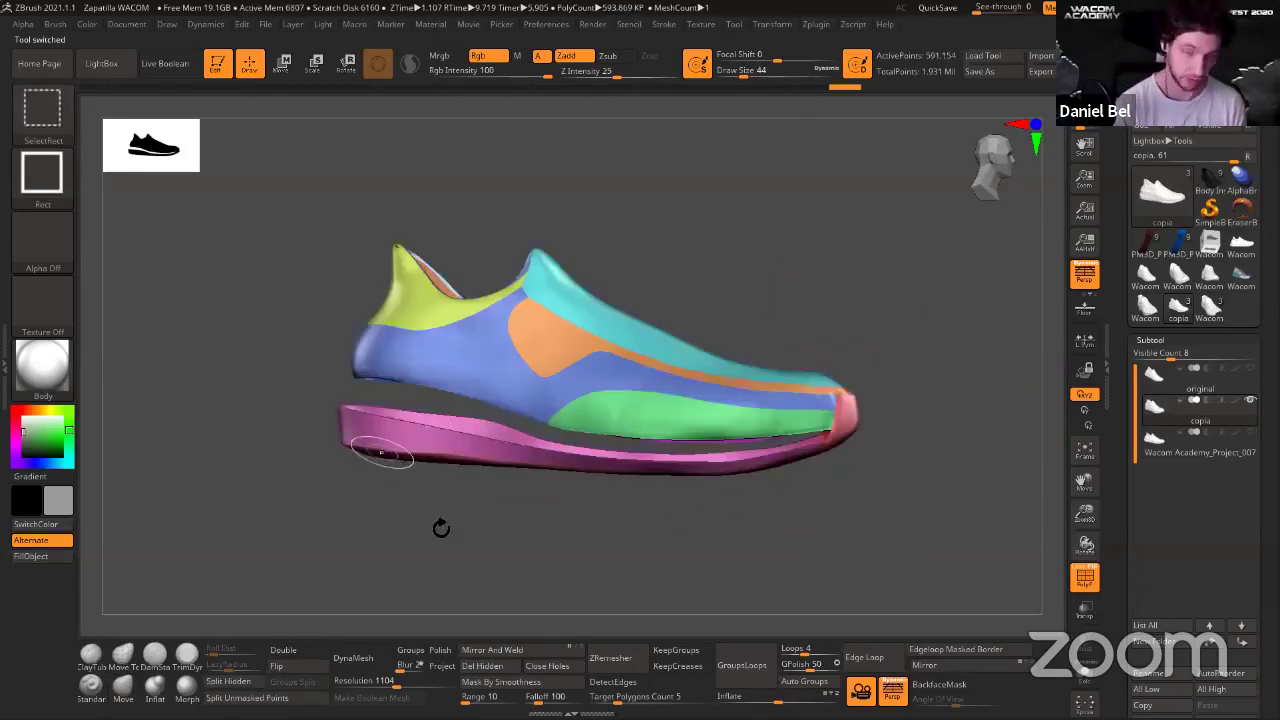
{"action": "left_click_drag", "start_coordinate": [431, 514], "coordinate": [360, 486]}
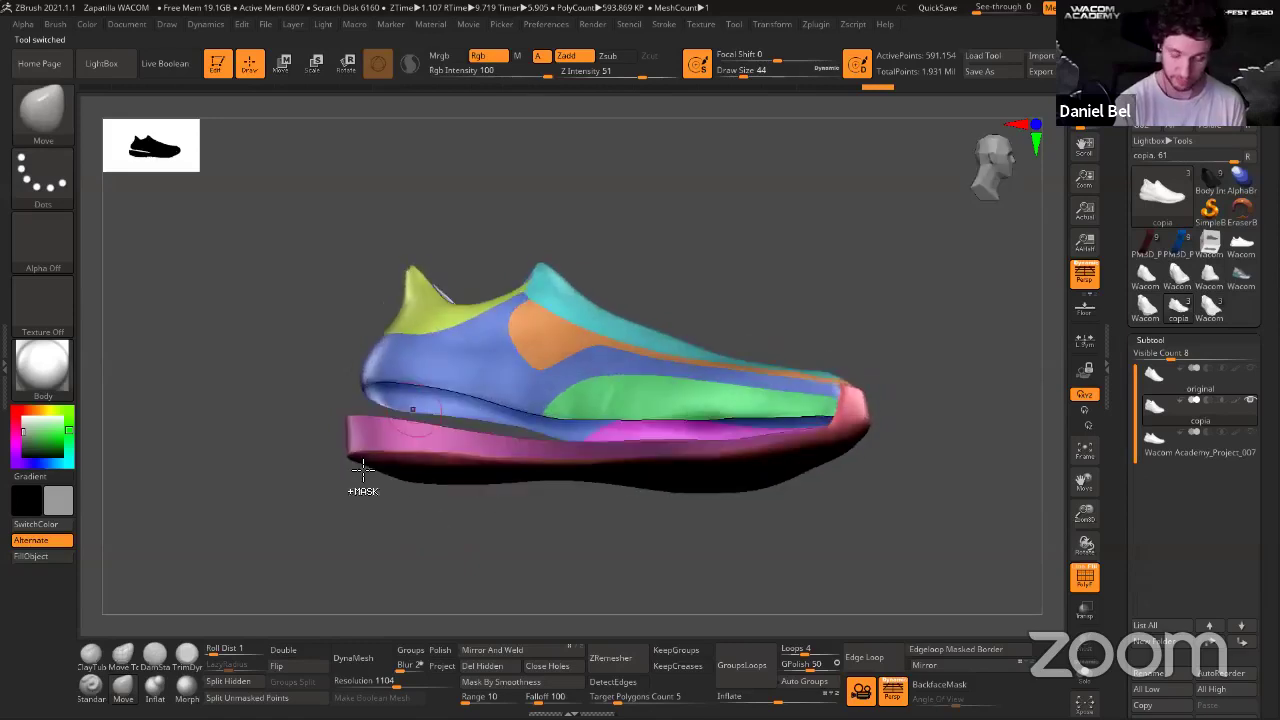
{"action": "left_click", "coordinate": [429, 457], "text": "ctrl+alt+shift"}
{"action": "left_click", "coordinate": [632, 449], "text": "ctrl+alt+shift"}
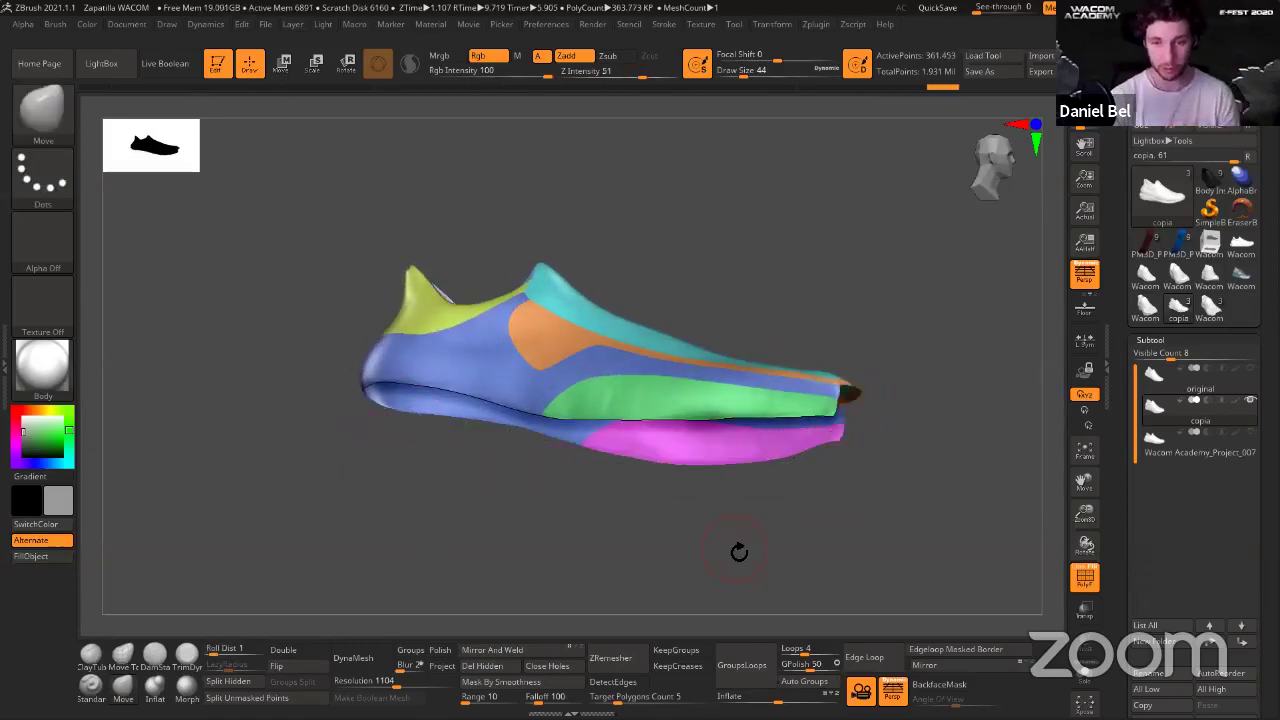
{"action": "left_click_drag", "start_coordinate": [782, 543], "coordinate": [777, 371]}
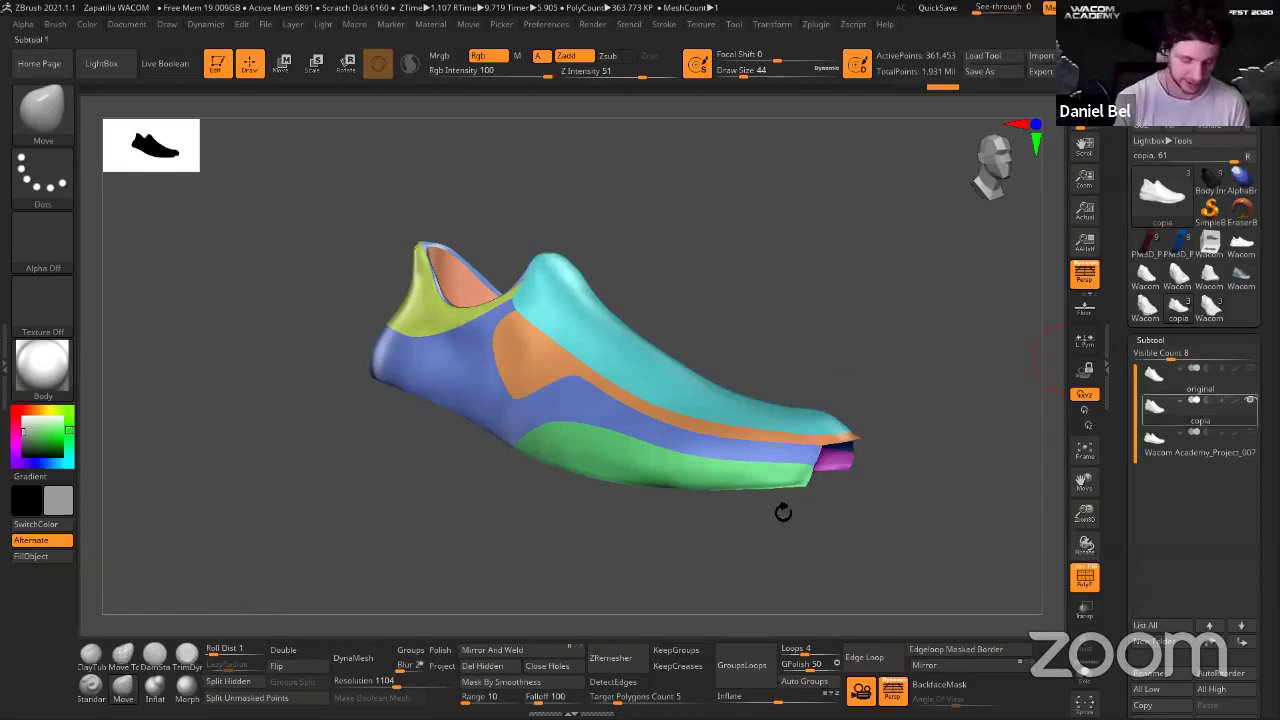
{"action": "left_click", "coordinate": [232, 682]}
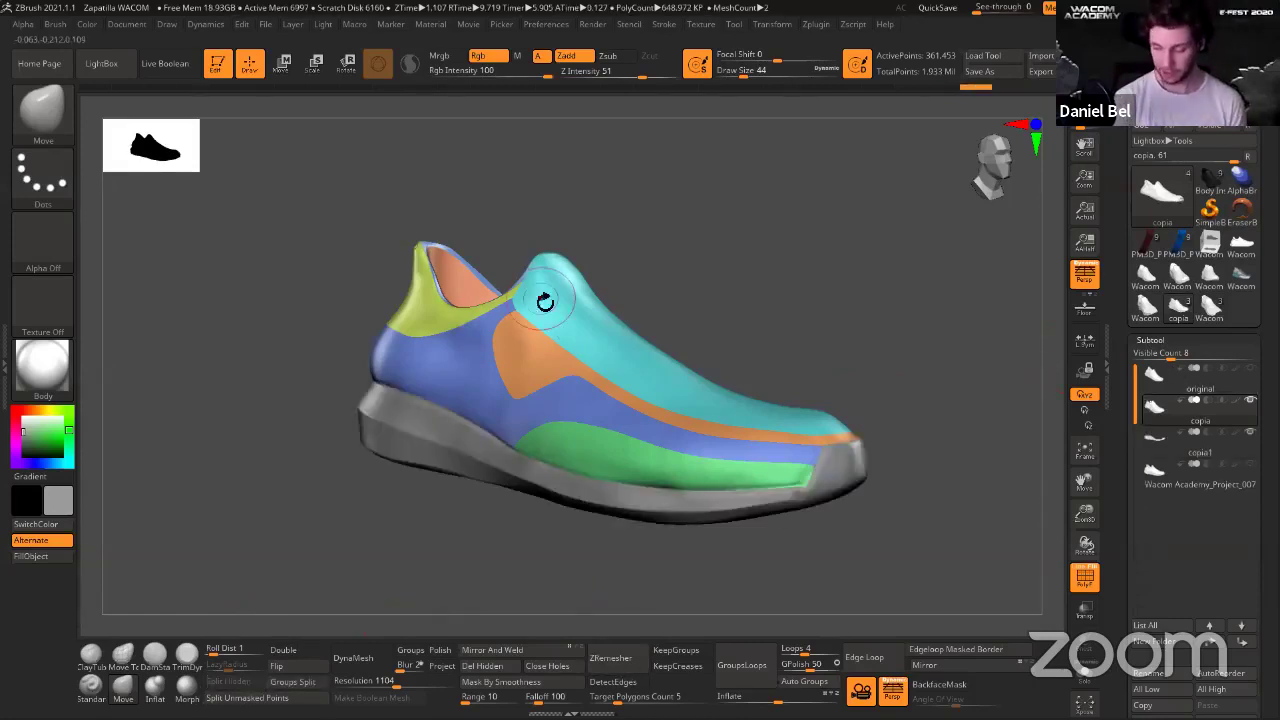
Select and isolate the split-off sole, inspect its open interior and compare it with the assembled shoe.
{"action": "left_click", "coordinate": [1155, 443]}
{"action": "left_click", "coordinate": [1085, 673]}
{"action": "left_click_drag", "start_coordinate": [813, 314], "coordinate": [833, 461]}
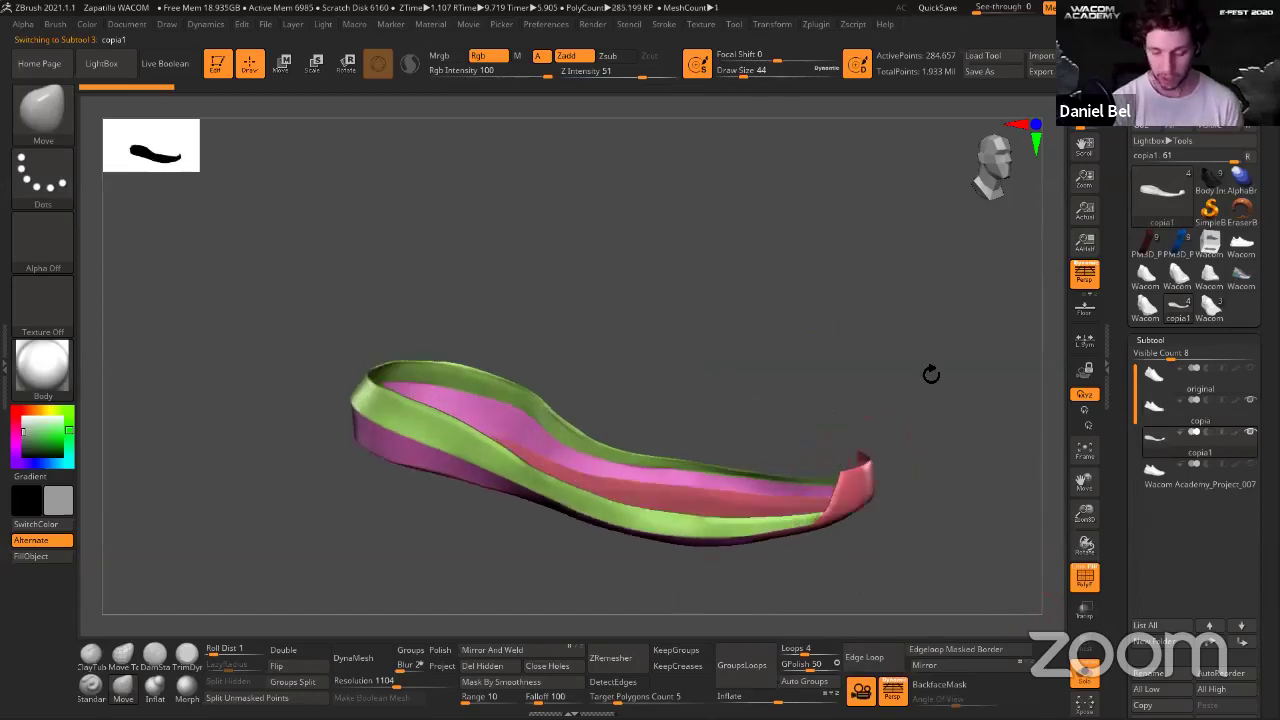
{"action": "left_click_drag", "start_coordinate": [853, 320], "coordinate": [833, 350]}
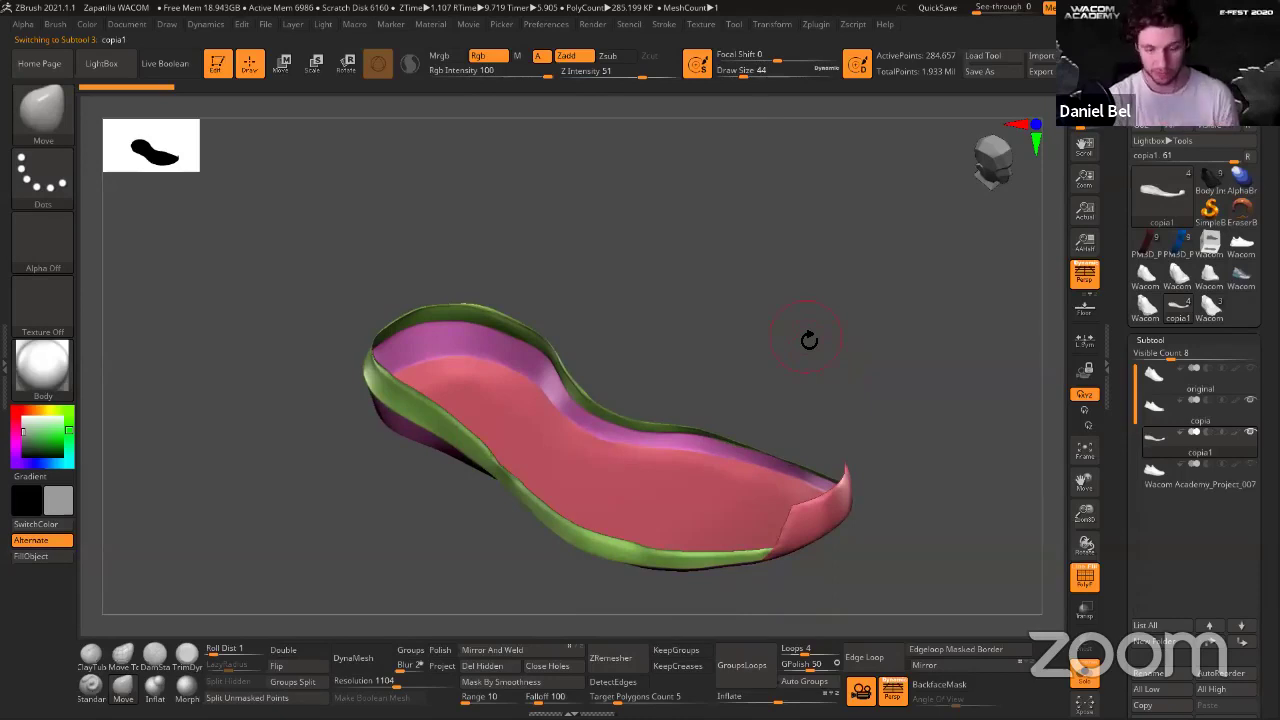
{"action": "left_click_drag", "start_coordinate": [867, 344], "coordinate": [815, 342]}
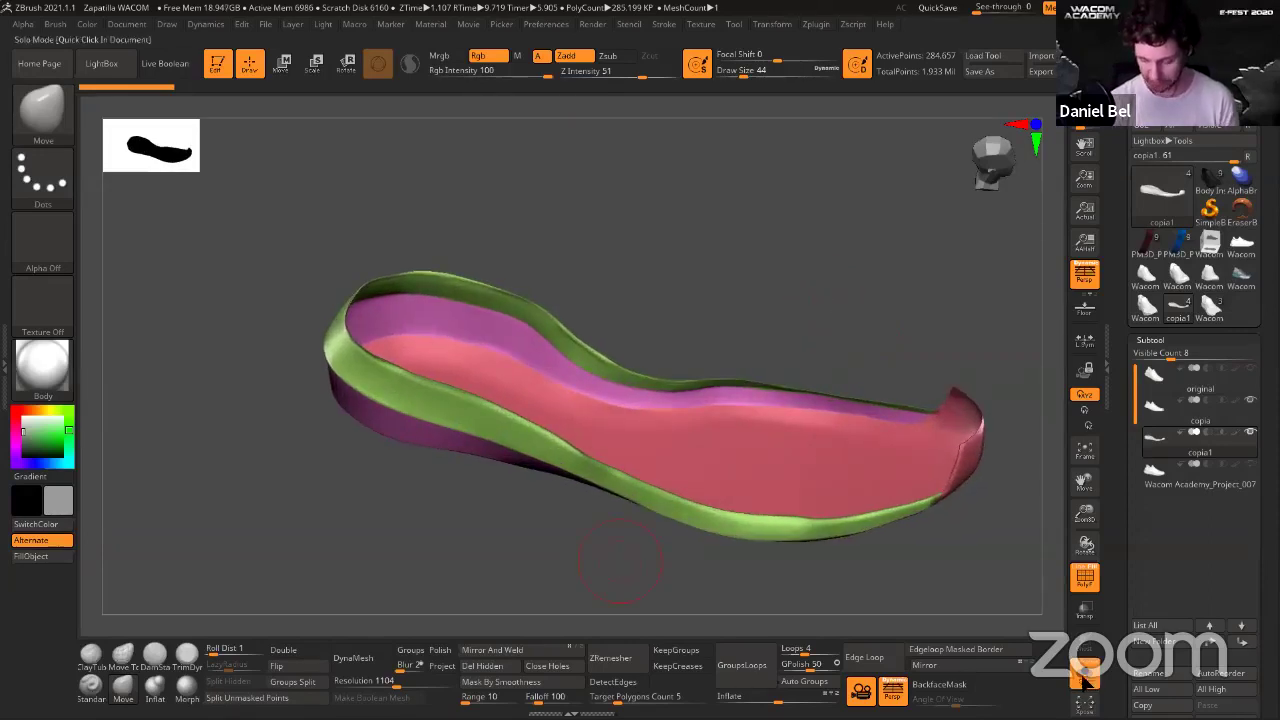
{"action": "left_click", "coordinate": [1068, 670]}
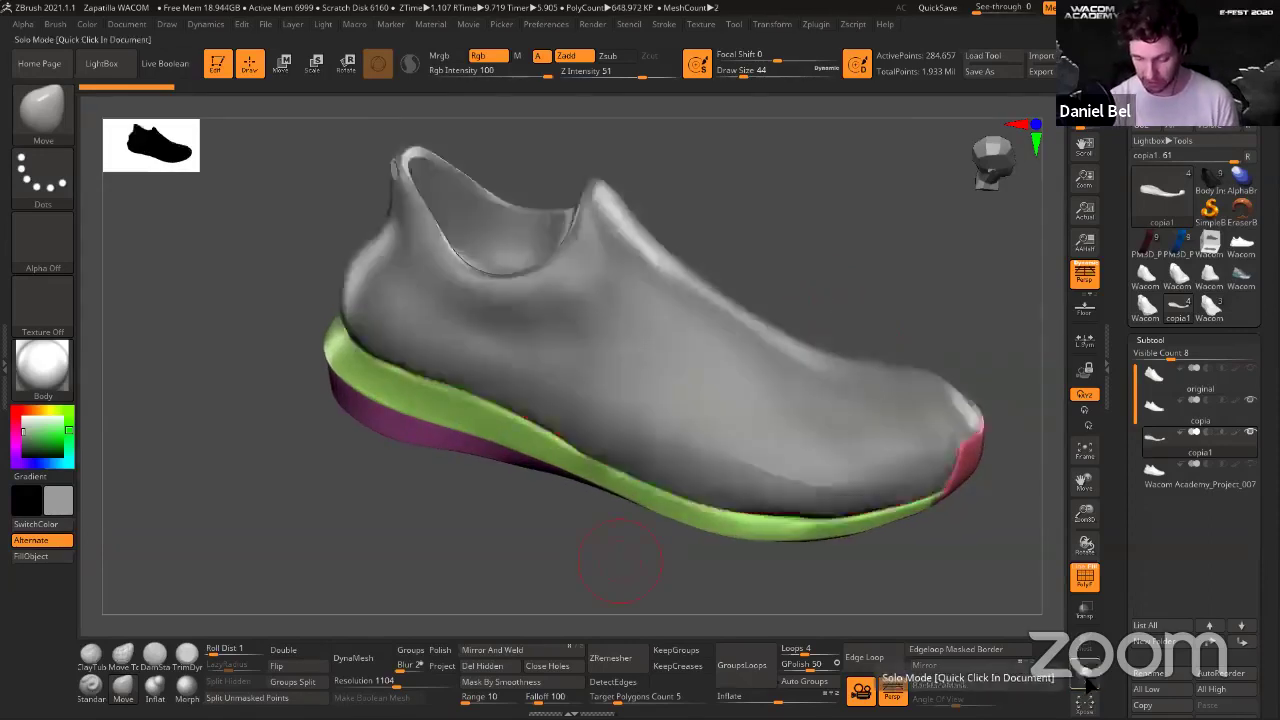
{"action": "left_click", "coordinate": [1068, 670]}
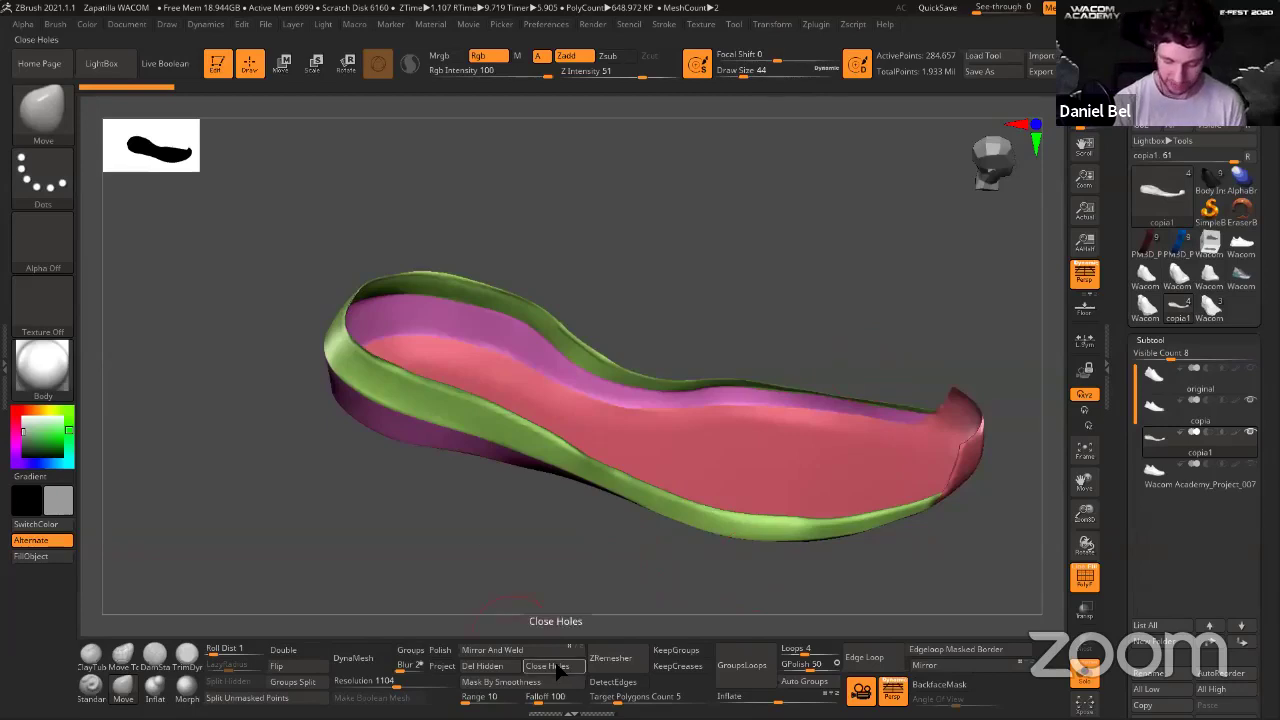
Try to close the split-off sole's holes, remove and invert its inherited layer, and undo the layer changes.
{"action": "left_click", "coordinate": [557, 672]}
{"action": "mouse_move", "coordinate": [757, 309]}
{"action": "left_mouse_down"}
{"action": "mouse_move", "coordinate": [922, 318]}
{"action": "mouse_move", "coordinate": [899, 316]}
{"action": "left_mouse_up"}
{"action": "left_click", "coordinate": [1168, 340]}
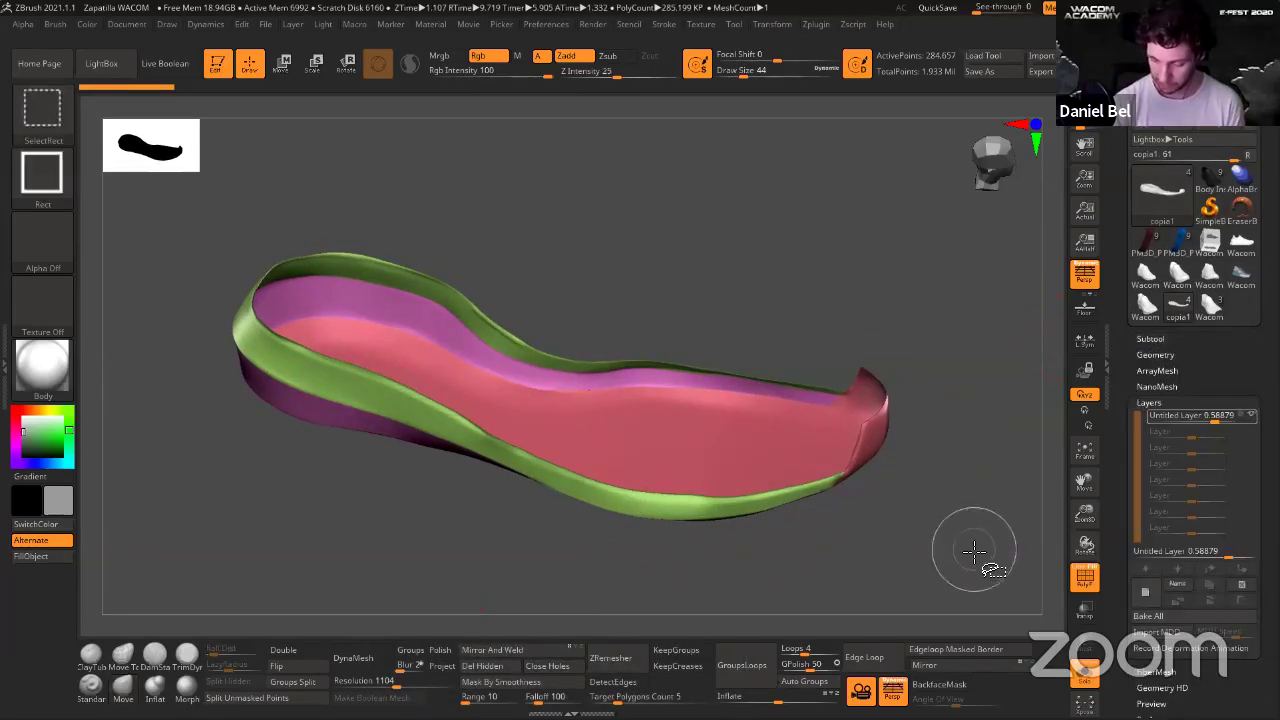
{"action": "left_click", "coordinate": [1241, 588]}
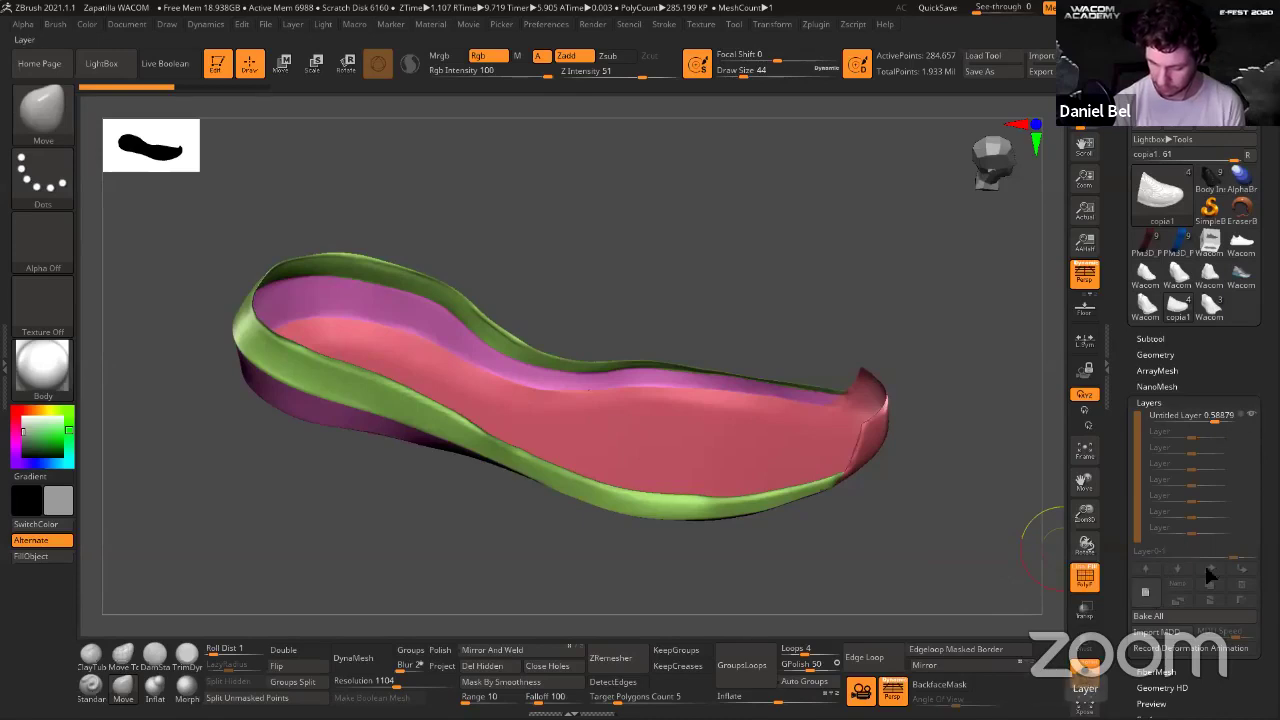
{"action": "left_click", "coordinate": [1180, 415]}
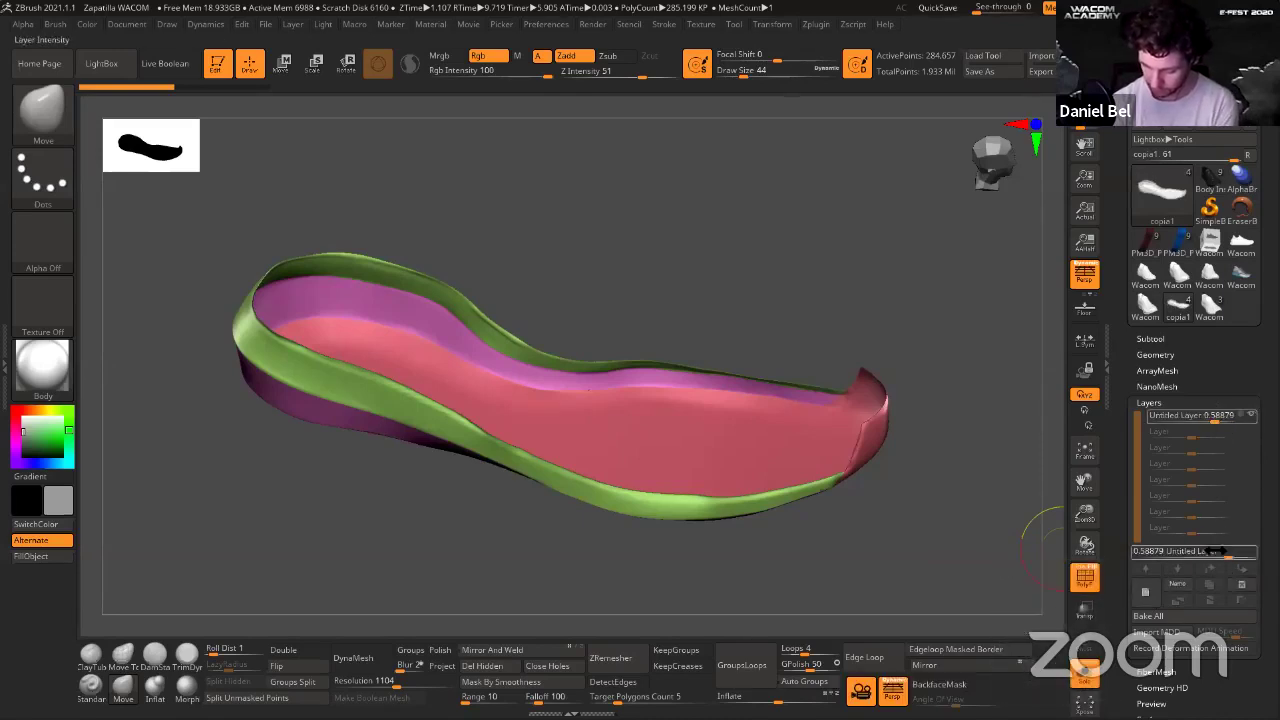
{"action": "left_click", "coordinate": [1240, 603]}
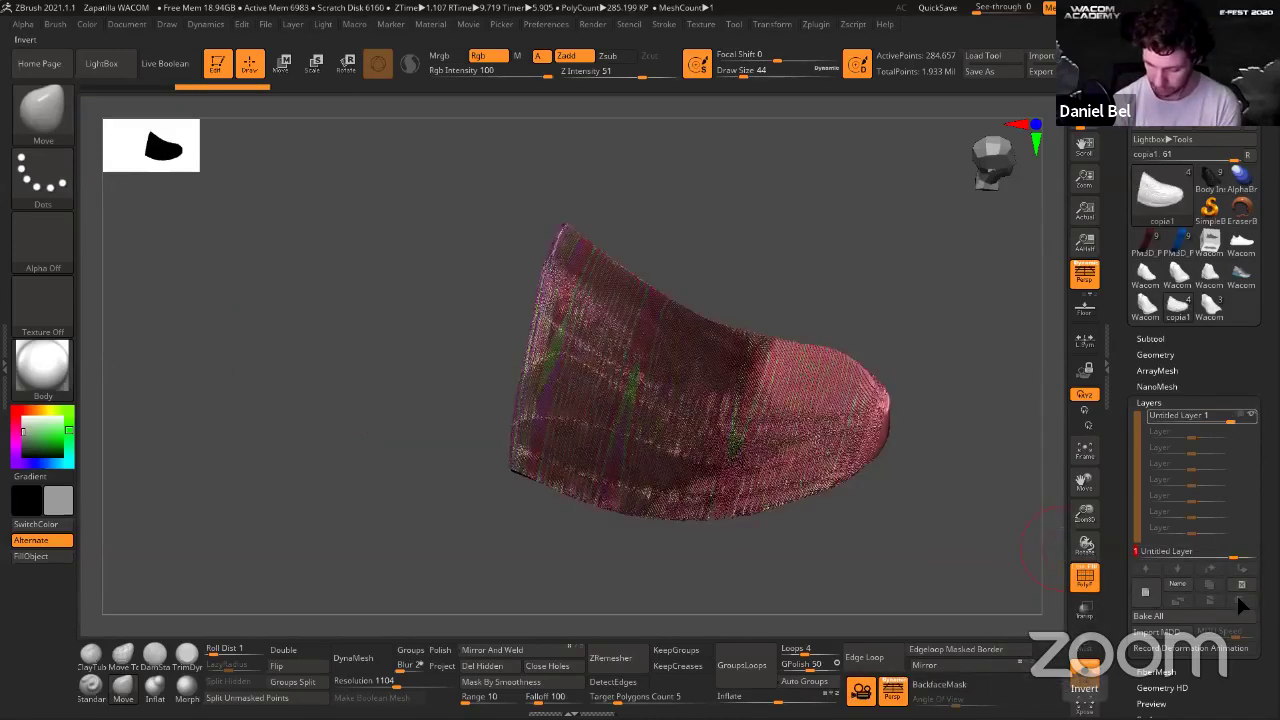
{"action": "key", "text": "ctrl"}
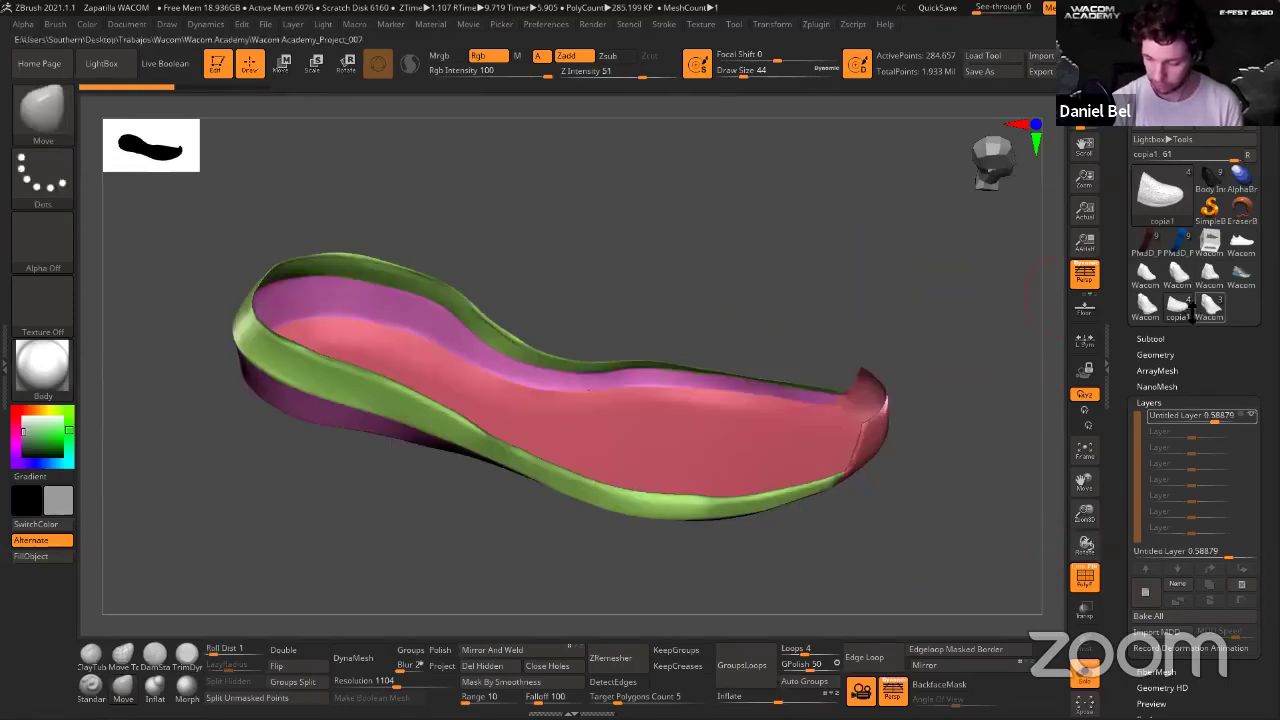
Return to the copia subtool, undo its sole split and polygroup hiding, and show the complete shoe.
{"action": "left_click", "coordinate": [1151, 339]}
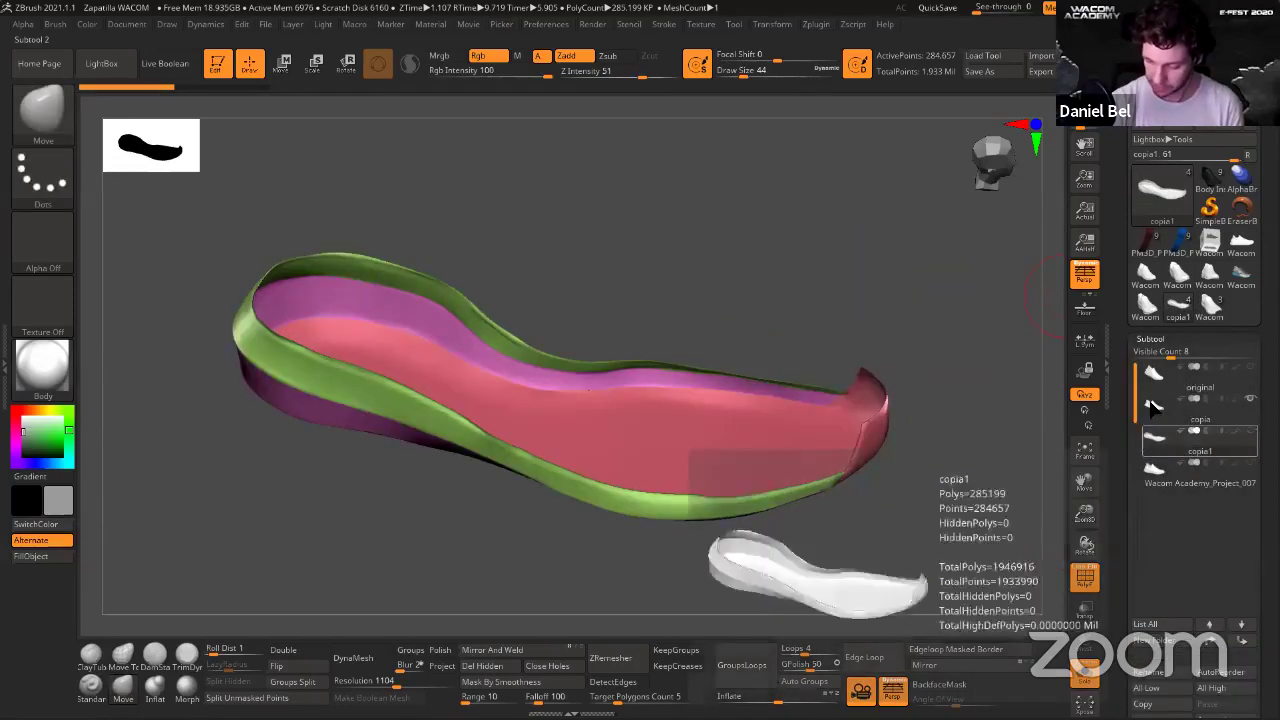
{"action": "left_click", "coordinate": [1176, 414]}
{"action": "key", "text": "ctrl+shift"}
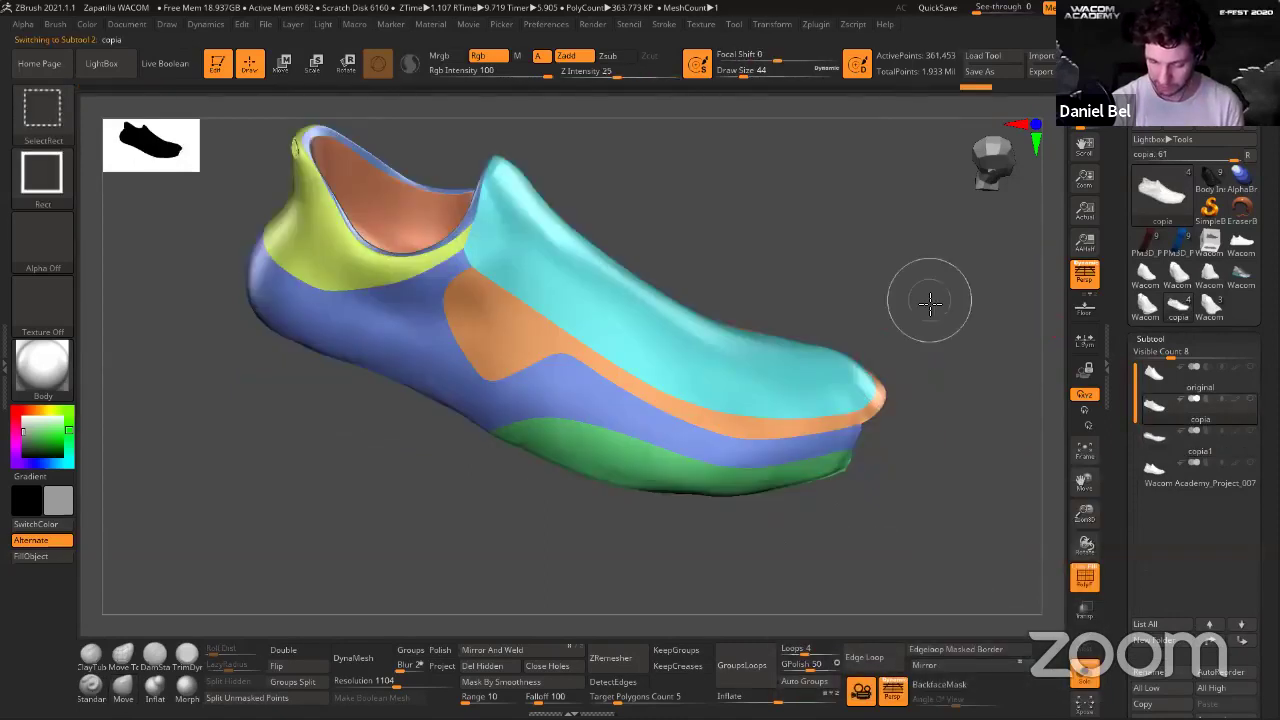
{"action": "key", "text": "ctrl+z"}
{"action": "key", "text": "ctrl+z"}
{"action": "key", "text": "ctrl+z"}
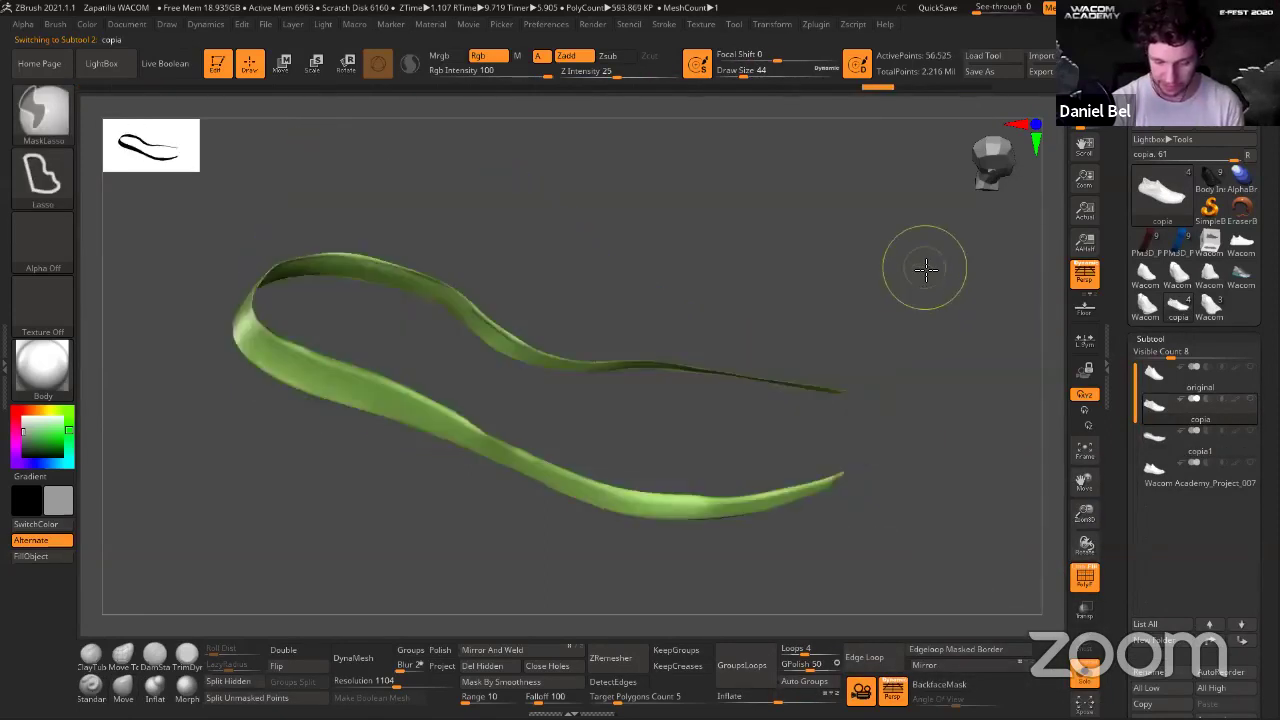
{"action": "left_click", "coordinate": [927, 269], "text": "ctrl+shift"}
Delete the projection layer from the copia subtool.
{"action": "left_click", "coordinate": [1150, 339]}
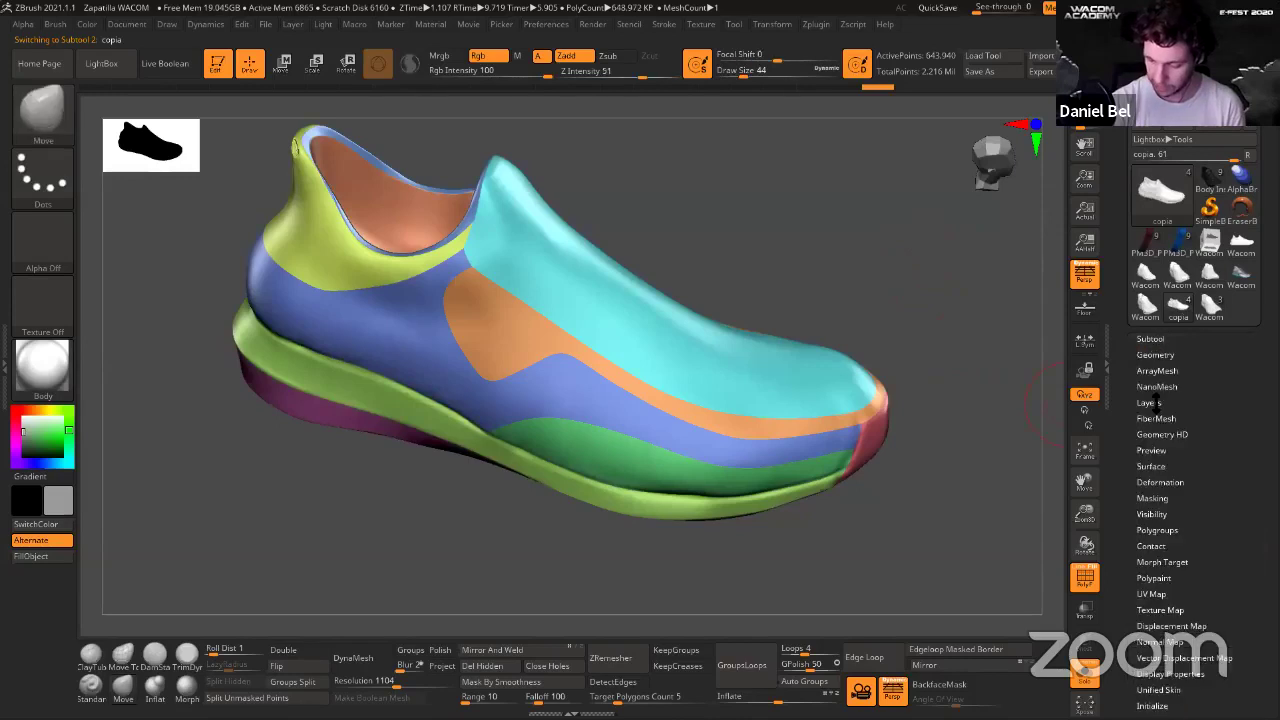
{"action": "left_click", "coordinate": [1148, 402]}
{"action": "left_click", "coordinate": [1242, 587]}
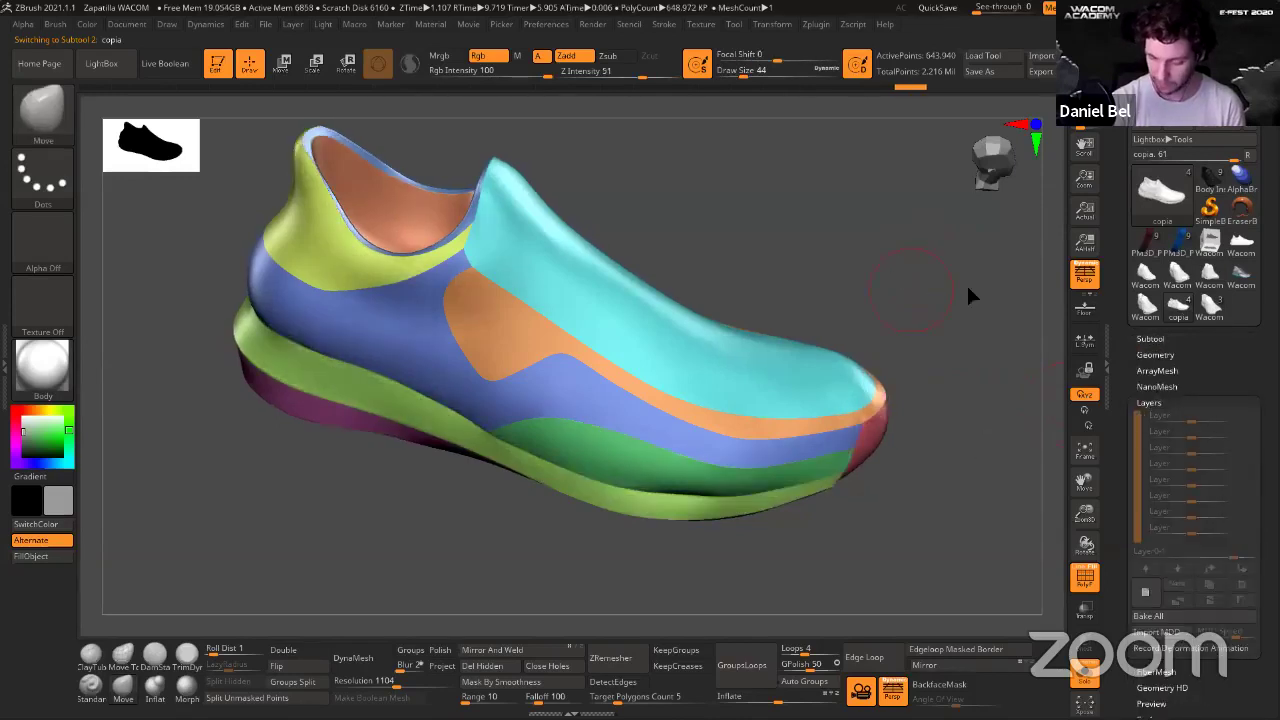
Hide copia's toe and sole polygroups, and split the hidden parts into a separate subtool.
{"action": "left_click_drag", "start_coordinate": [969, 296], "coordinate": [889, 276]}
{"action": "left_click", "coordinate": [872, 403], "text": "ctrl+shift"}
{"action": "left_click", "coordinate": [872, 405], "text": "ctrl+shift"}
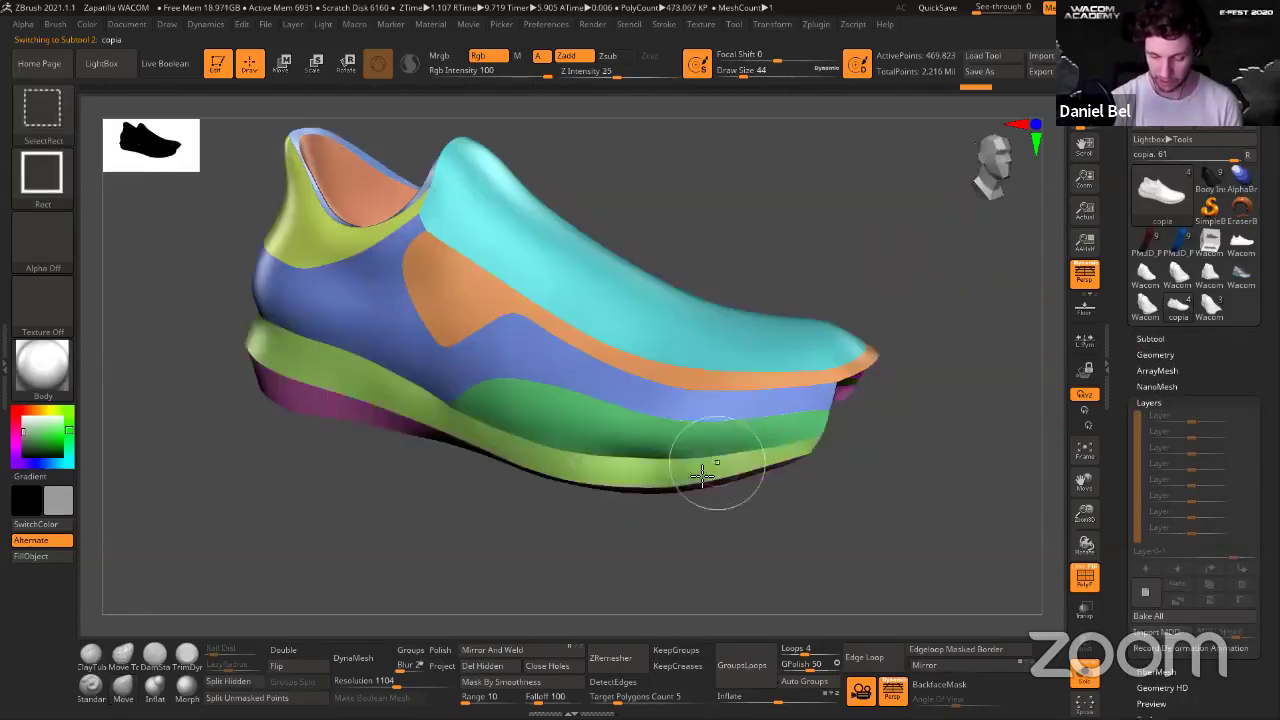
{"action": "left_click", "coordinate": [697, 471], "text": "ctrl+shift"}
{"action": "mouse_move", "coordinate": [757, 529]}
{"action": "left_mouse_down"}
{"action": "mouse_move", "coordinate": [751, 434]}
{"action": "mouse_move", "coordinate": [735, 510]}
{"action": "left_mouse_up"}
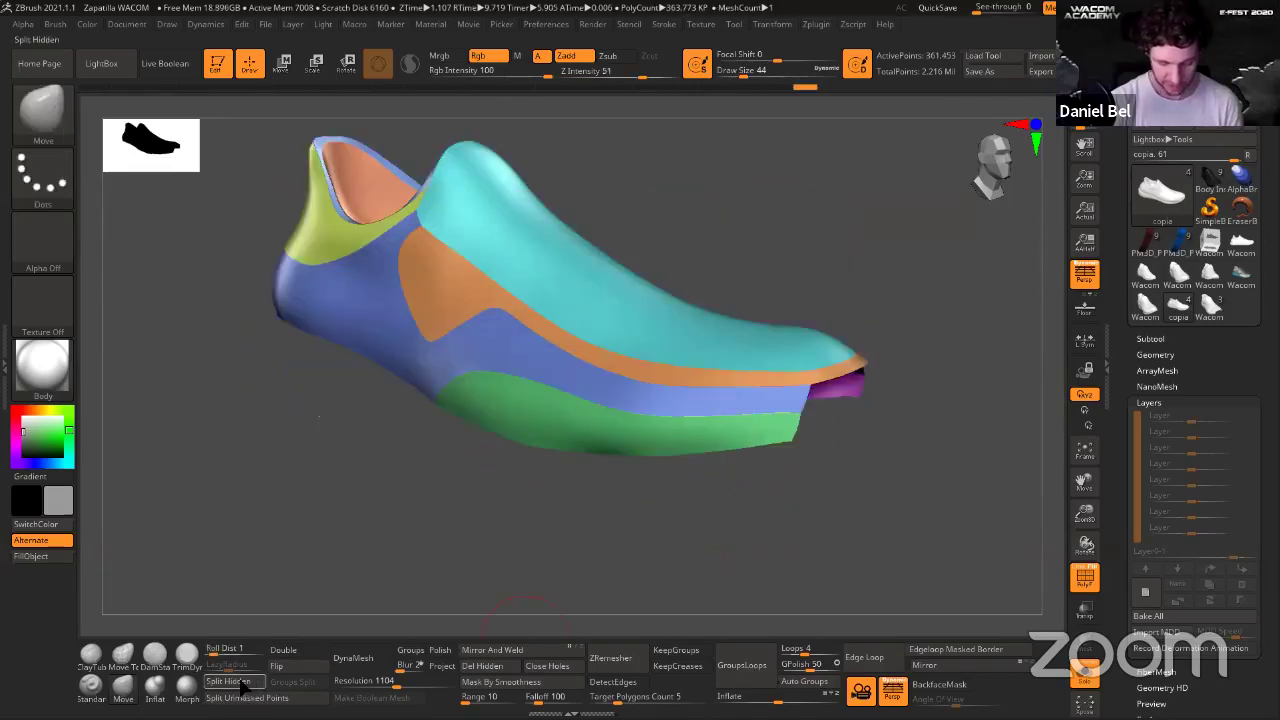
Select the newly split sole, cap its open interior with Close Holes, and compare it with the open state.
{"action": "key", "text": "Down"}
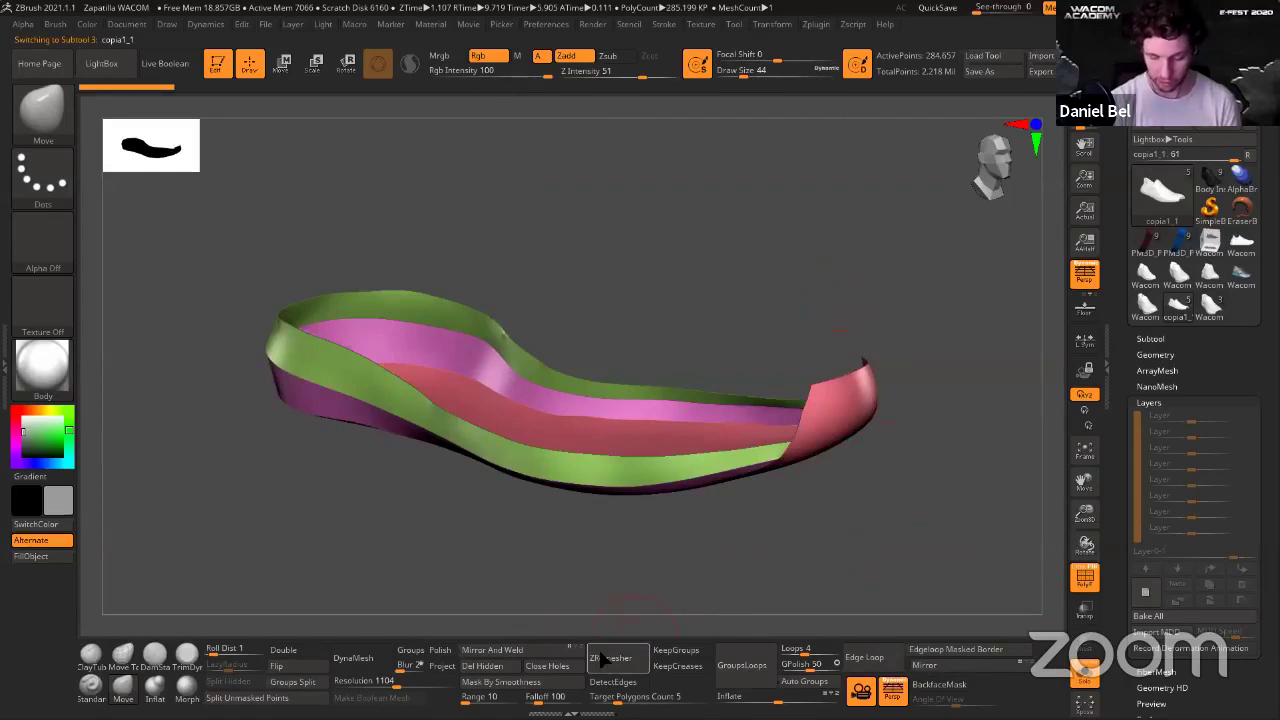
{"action": "left_click", "coordinate": [548, 665]}
{"action": "left_click_drag", "start_coordinate": [714, 282], "coordinate": [770, 395]}
{"action": "key", "text": "ctrl+z"}
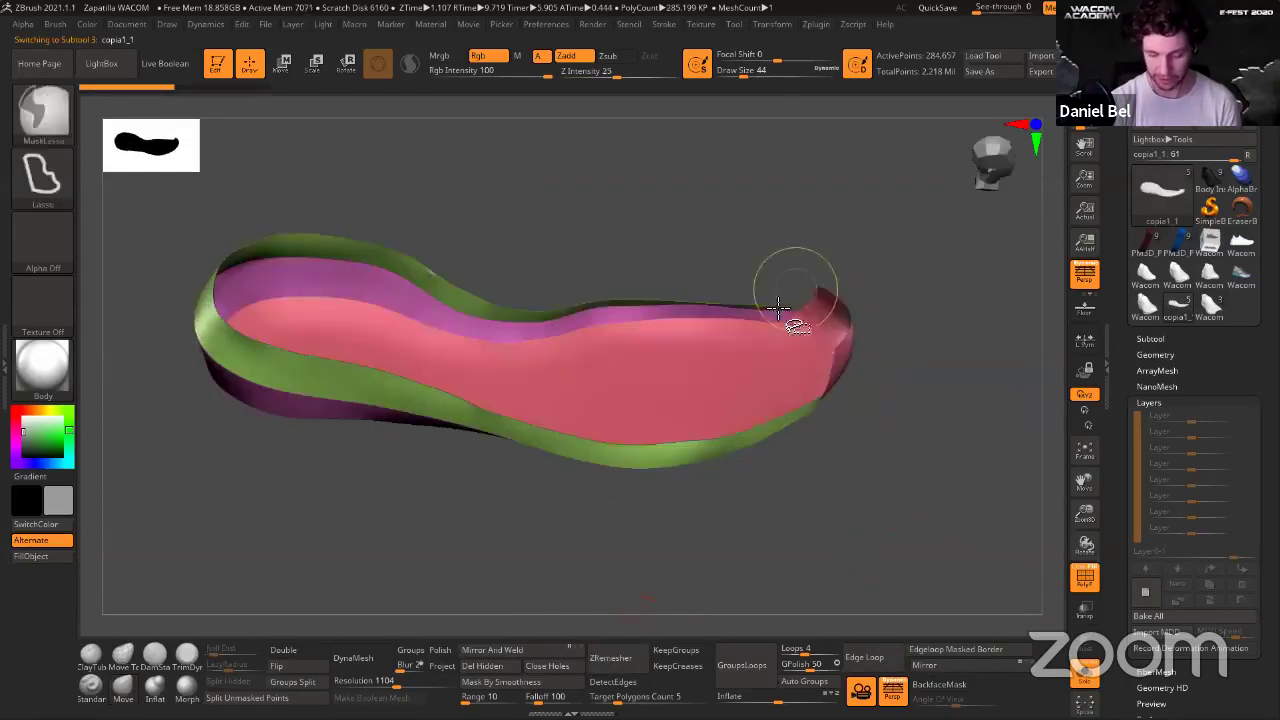
{"action": "key", "text": "ctrl+shift+z"}
{"action": "mouse_move", "coordinate": [898, 450]}
{"action": "left_mouse_down"}
{"action": "mouse_move", "coordinate": [880, 487]}
{"action": "mouse_move", "coordinate": [890, 420]}
{"action": "left_mouse_up"}
Set the draw size to 22 and show the copia upper together with the closed sole.
{"action": "key", "text": "s"}
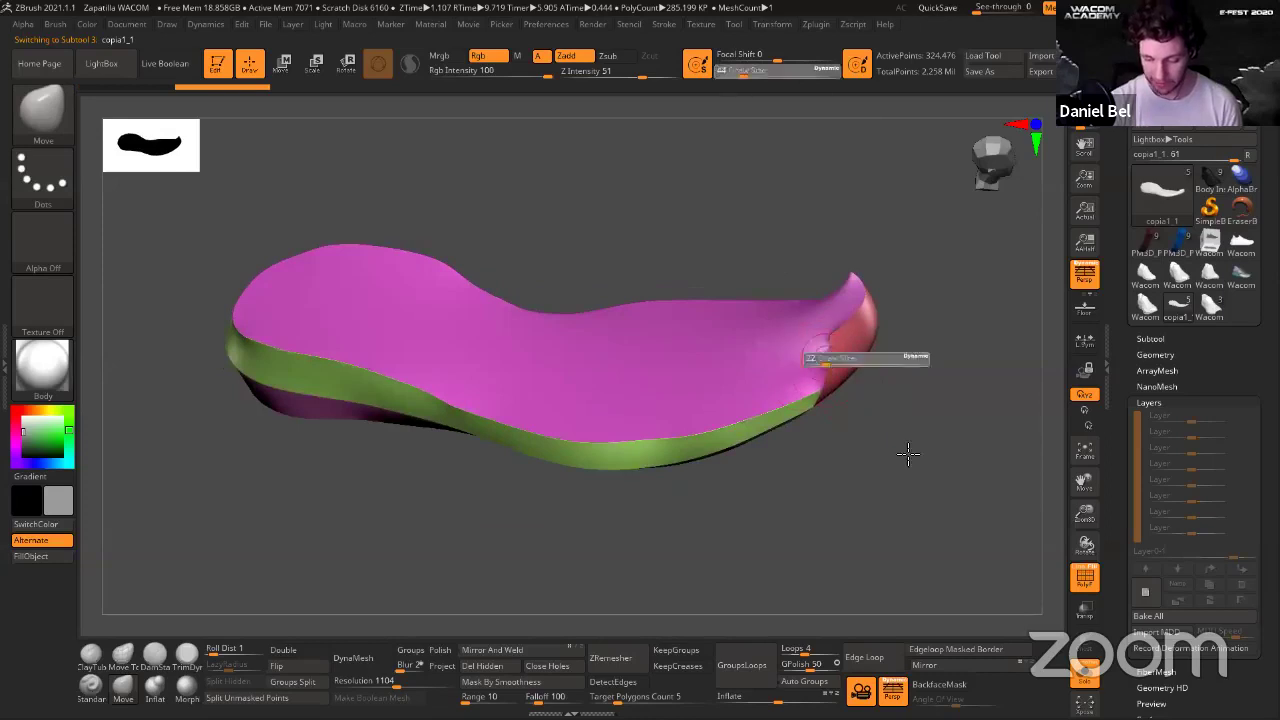
{"action": "left_click_drag", "start_coordinate": [832, 359], "coordinate": [819, 359]}
{"action": "mouse_move", "coordinate": [912, 455]}
{"action": "left_mouse_down"}
{"action": "mouse_move", "coordinate": [935, 420]}
{"action": "mouse_move", "coordinate": [829, 358]}
{"action": "mouse_move", "coordinate": [995, 548]}
{"action": "left_mouse_up"}
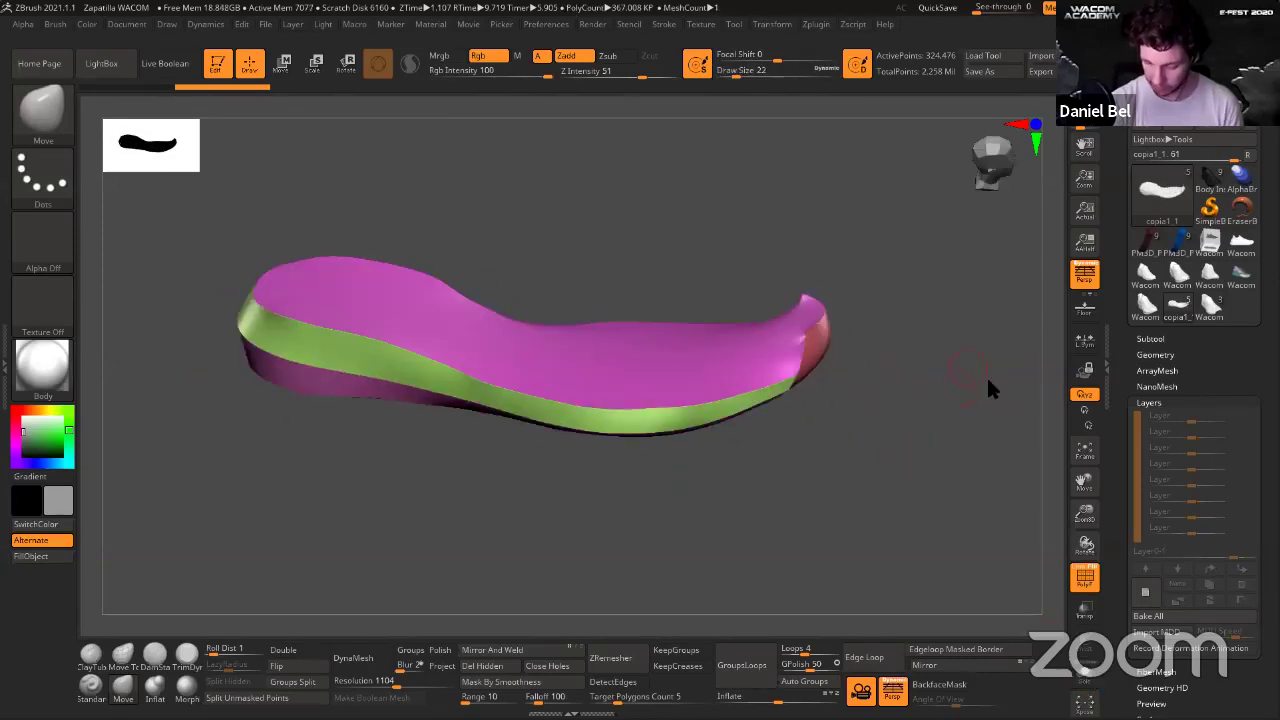
{"action": "left_click", "coordinate": [1150, 339]}
{"action": "left_click", "coordinate": [1250, 398]}
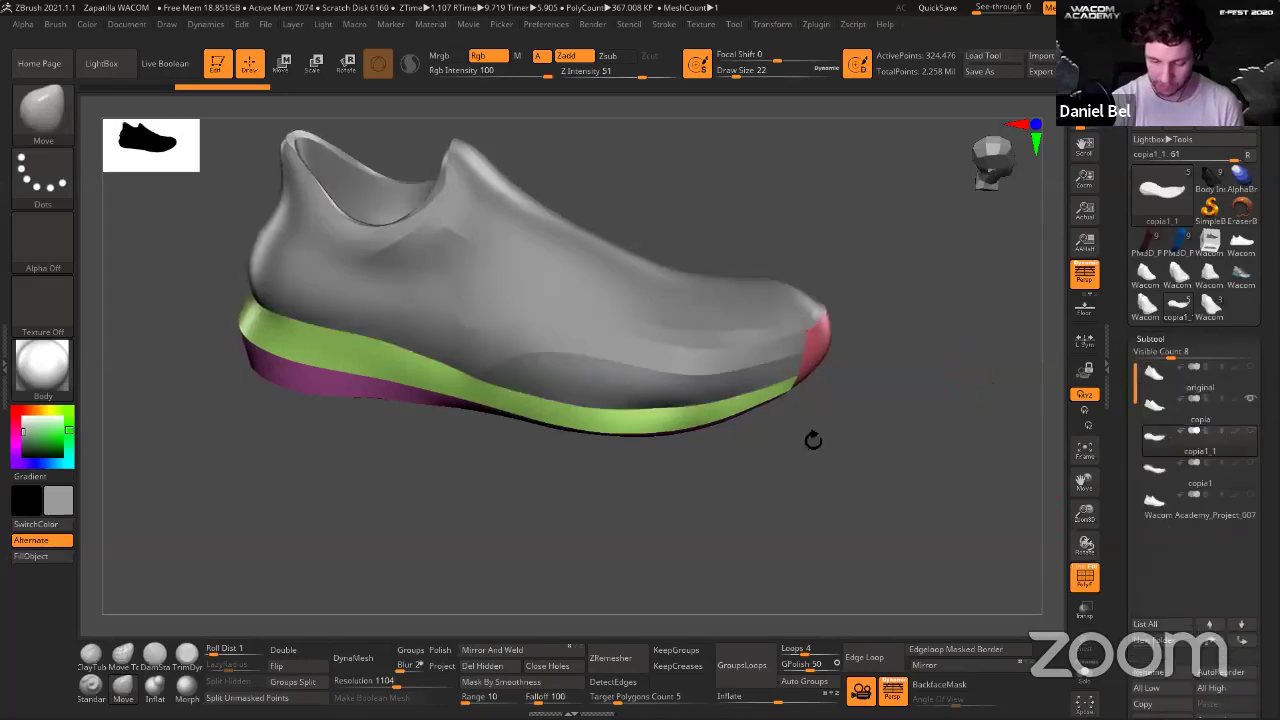
Activate the scale gizmo, reposition it on the isolated sole, and show the upper again.
{"action": "left_click_drag", "start_coordinate": [811, 440], "coordinate": [914, 546], "text": "alt"}
{"action": "key", "text": "e"}
{"action": "right_click_drag", "start_coordinate": [553, 162], "coordinate": [728, 200], "text": "alt"}
{"action": "right_click_drag", "start_coordinate": [857, 420], "coordinate": [850, 320], "text": "ctrl"}
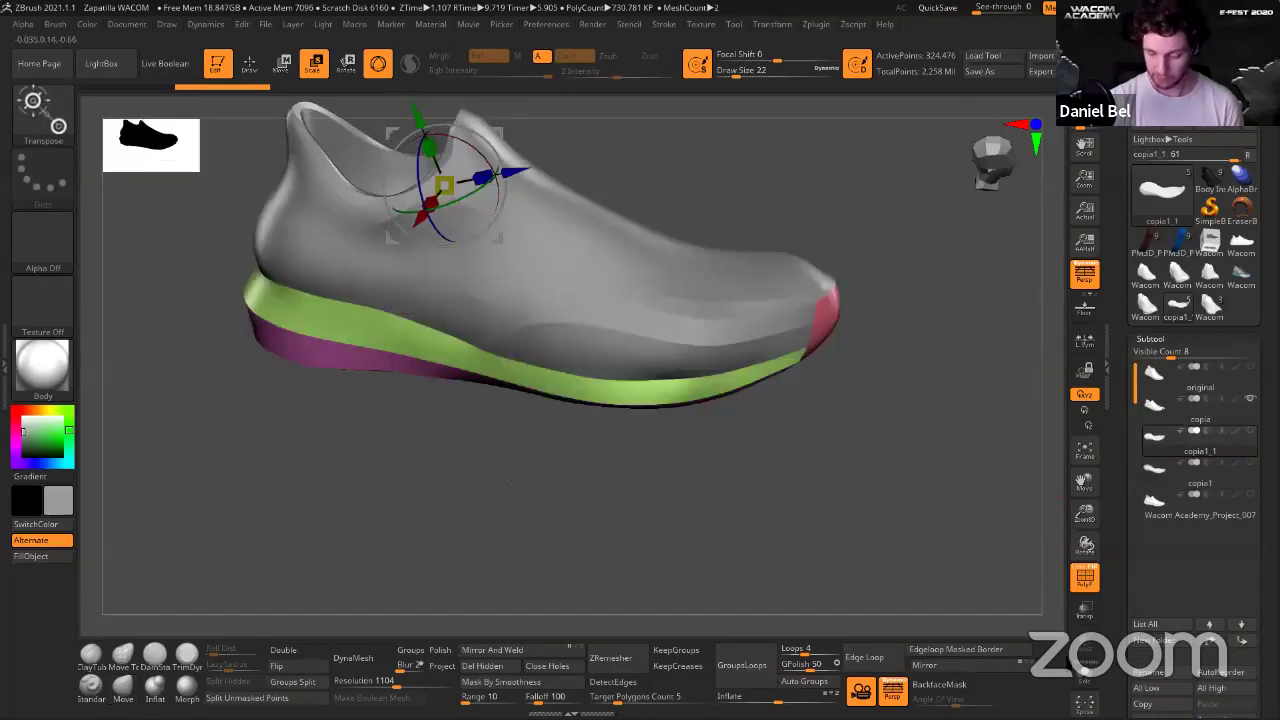
{"action": "left_click", "coordinate": [1084, 680]}
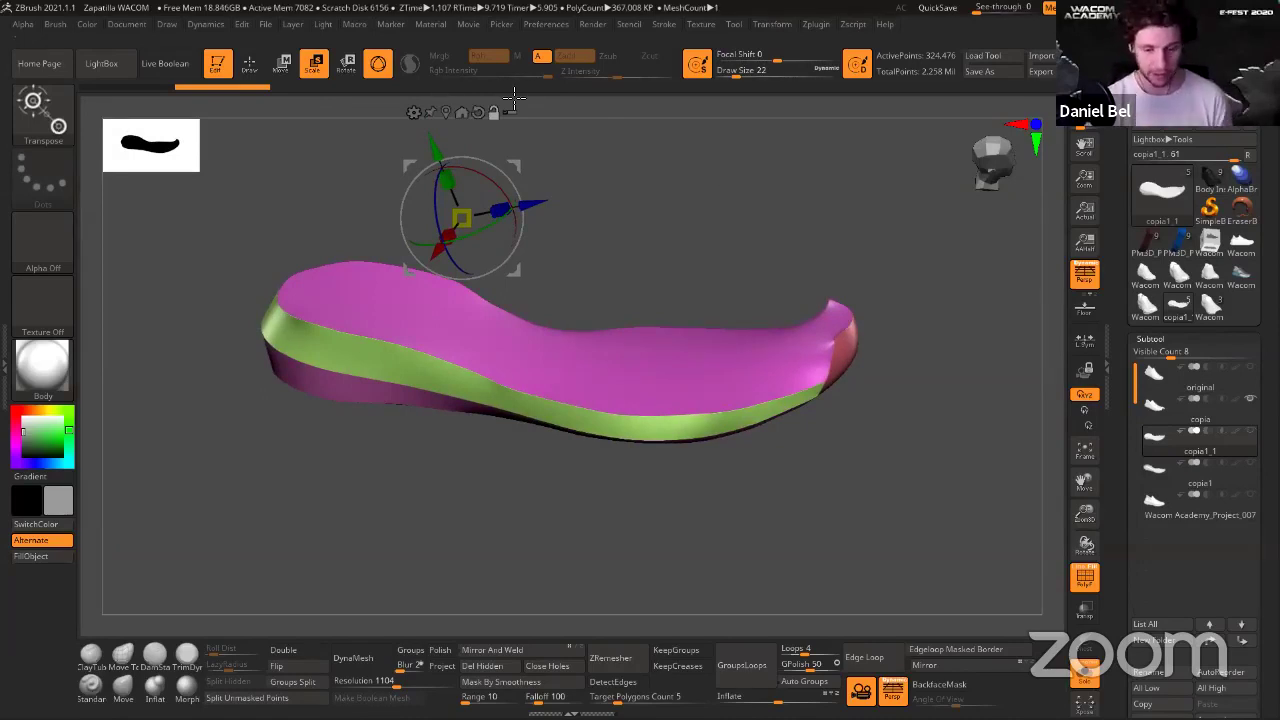
{"action": "left_click", "coordinate": [552, 348]}
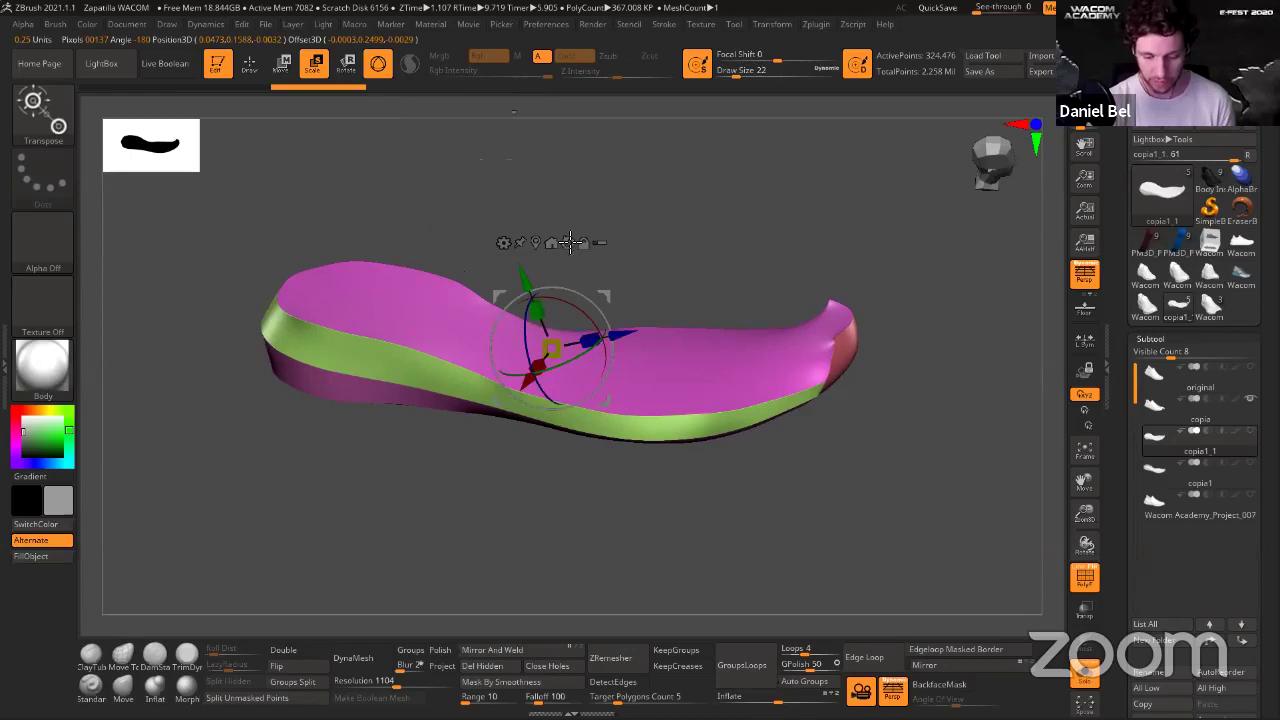
{"action": "left_click", "coordinate": [1084, 680]}
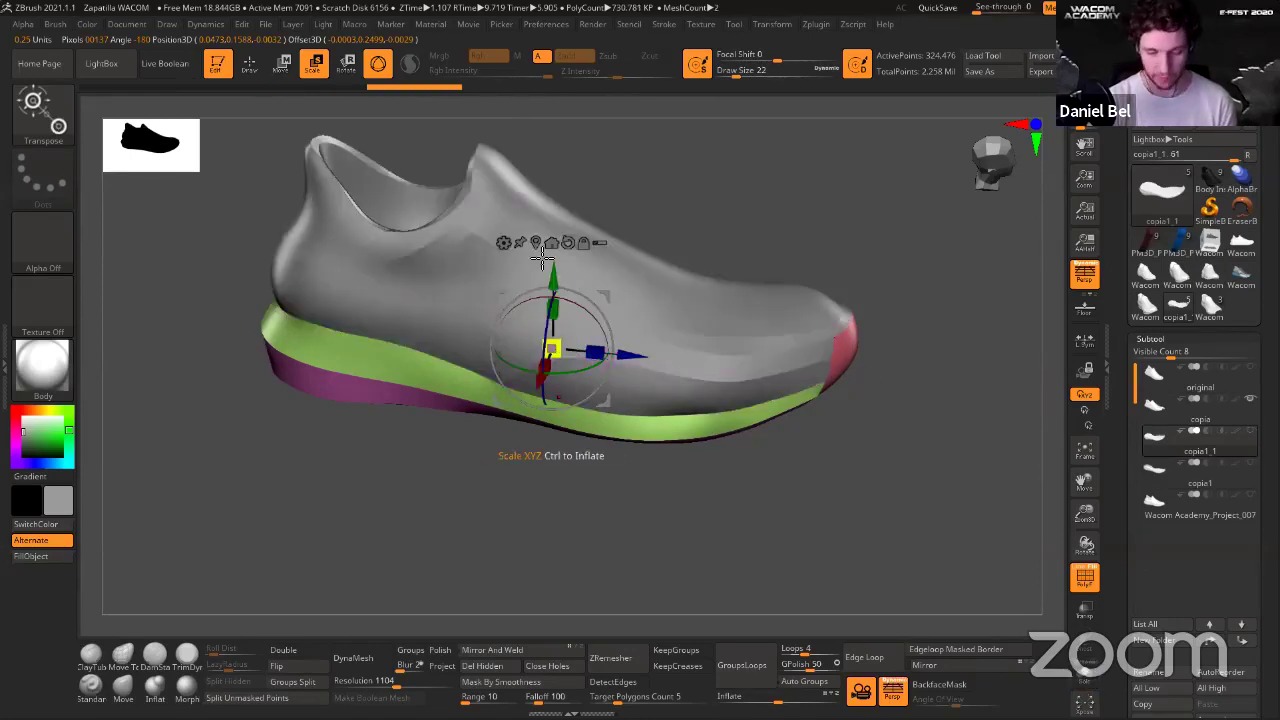
Switch to the move gizmo, recentre it on the sole, and scale the sole uniformly to about 1.05.
{"action": "right_click_drag", "start_coordinate": [542, 258], "coordinate": [693, 210]}
{"action": "left_click_drag", "start_coordinate": [603, 288], "coordinate": [526, 154], "text": "alt"}
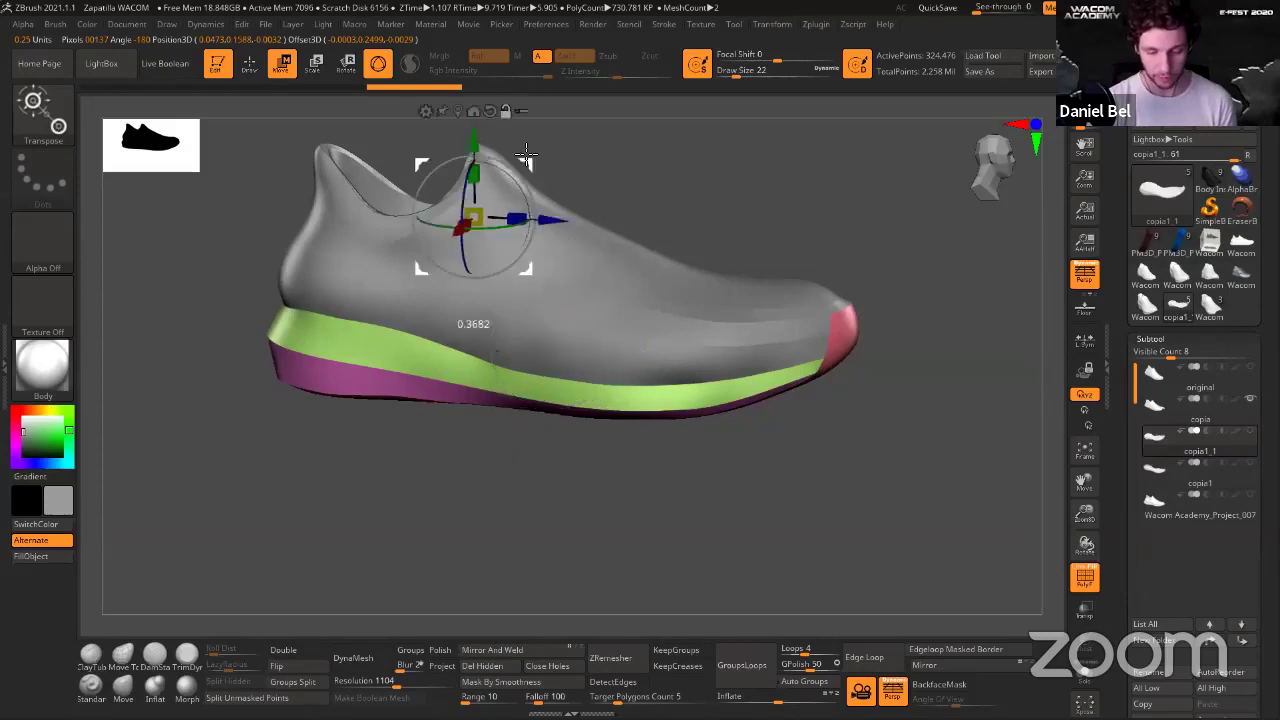
{"action": "right_click_drag", "start_coordinate": [680, 177], "coordinate": [682, 234], "text": "alt"}
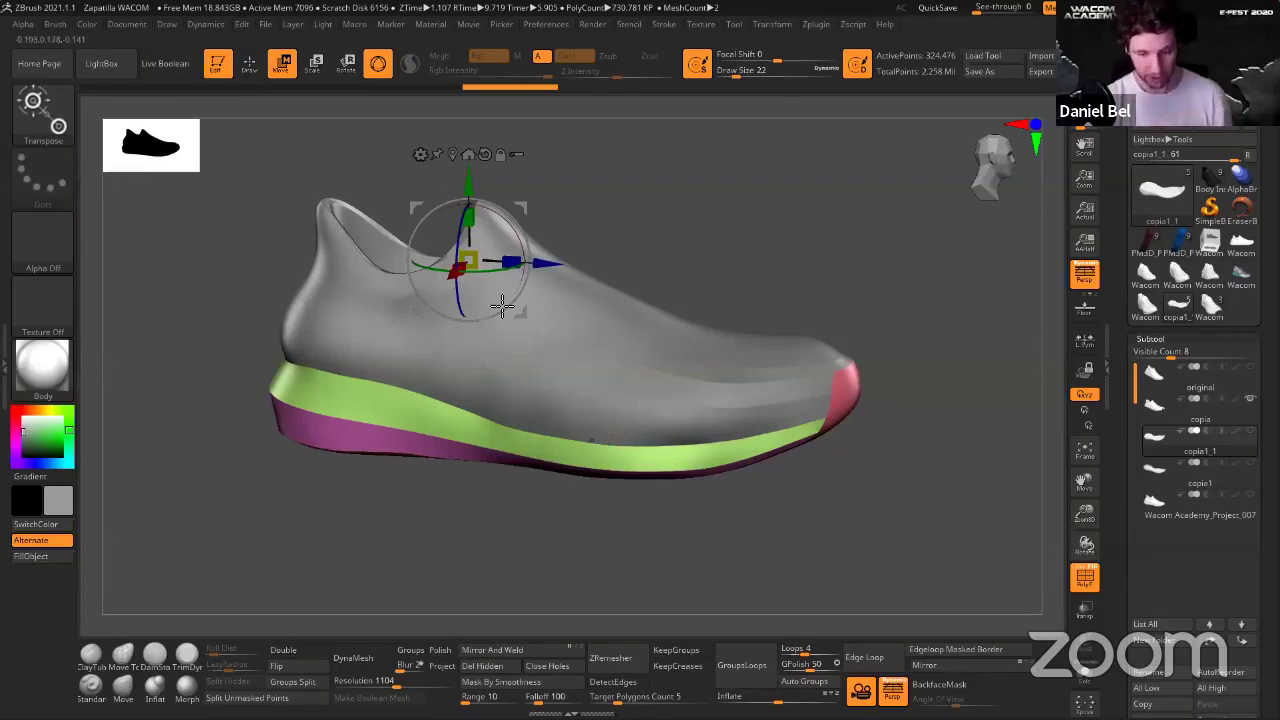
{"action": "left_click", "coordinate": [455, 153]}
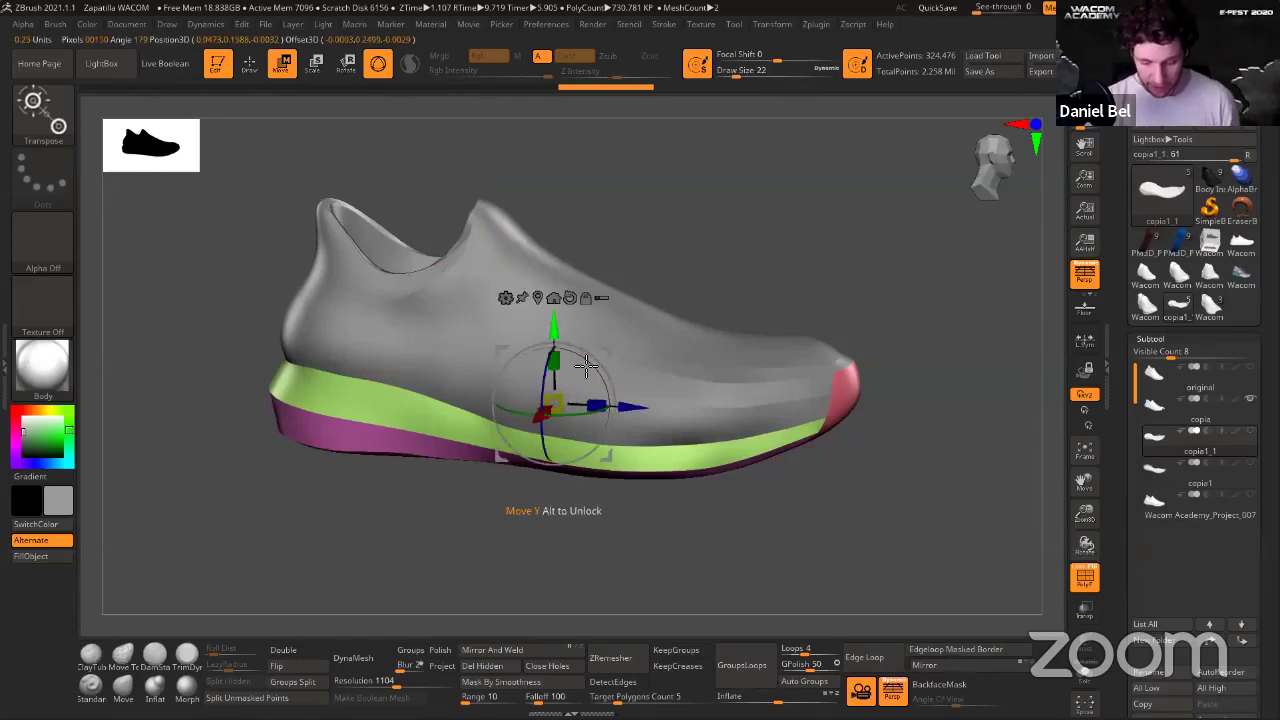
{"action": "left_click_drag", "start_coordinate": [562, 400], "coordinate": [567, 392]}
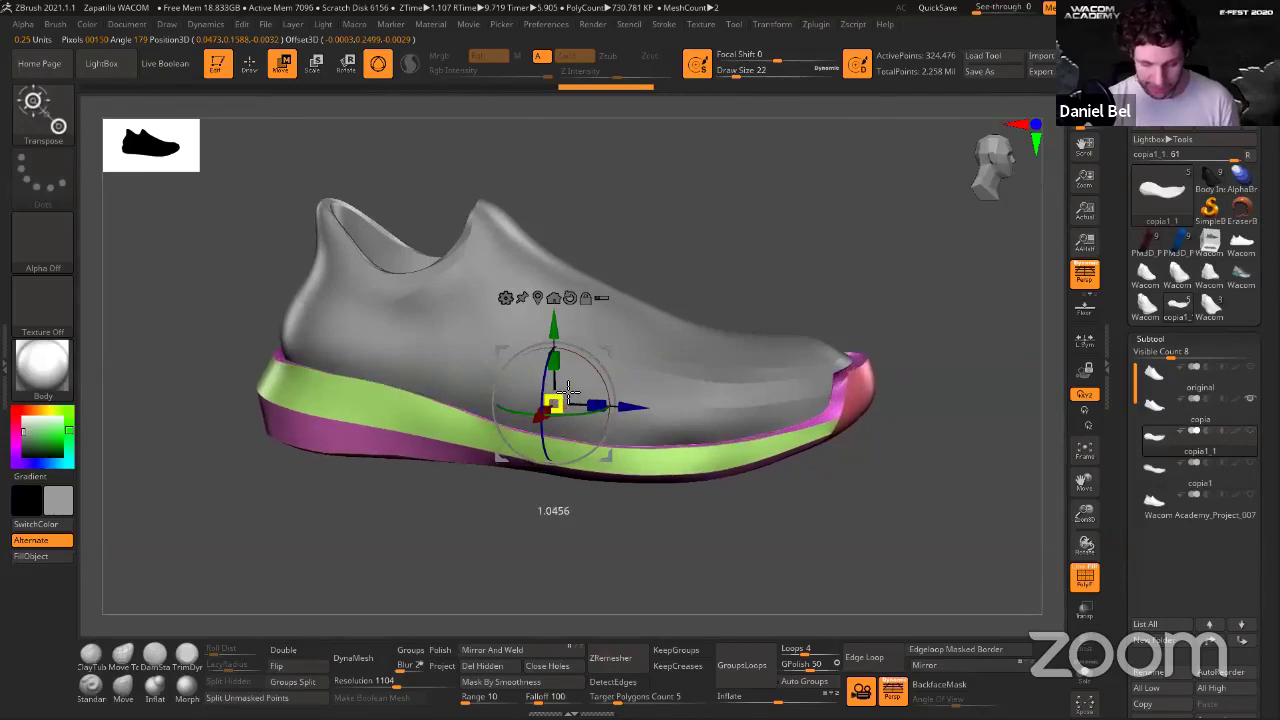
Return to Draw mode and examine from several angles how the enlarged sole surrounds the upper.
{"action": "left_click_drag", "start_coordinate": [738, 261], "coordinate": [734, 261]}
{"action": "key", "text": "q"}
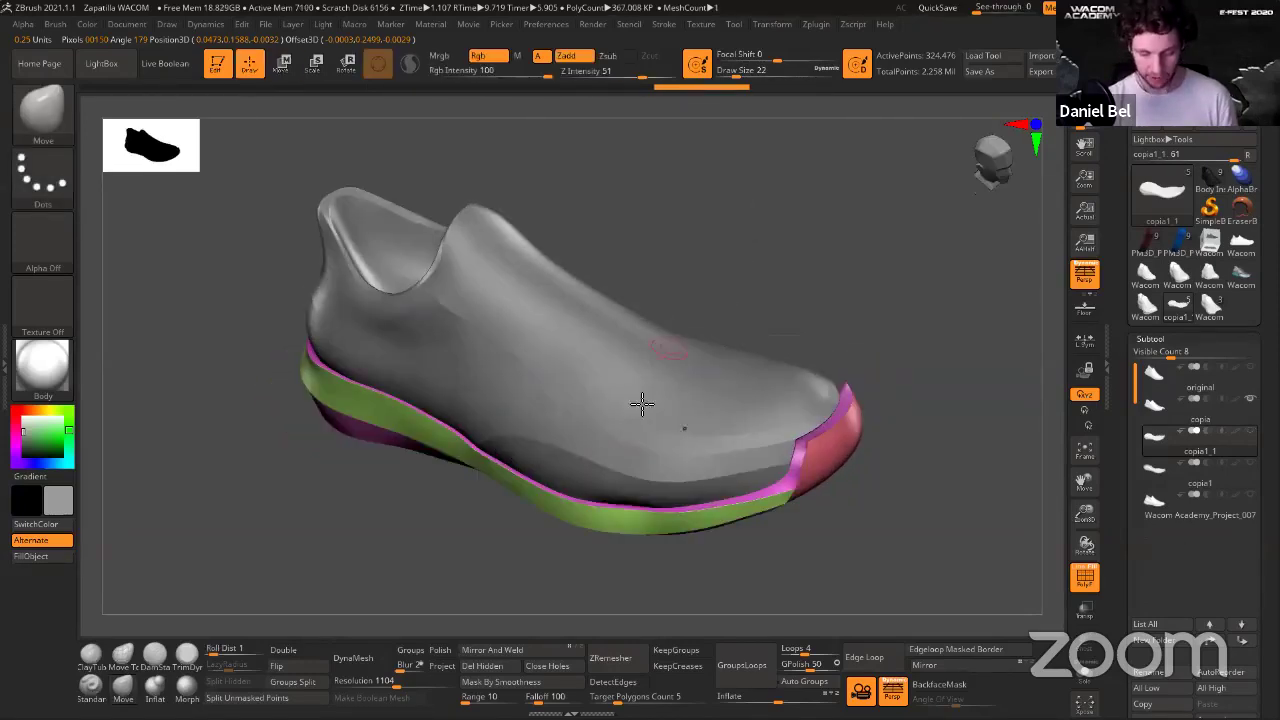
{"action": "mouse_move", "coordinate": [878, 340]}
{"action": "left_mouse_down"}
{"action": "mouse_move", "coordinate": [891, 300]}
{"action": "mouse_move", "coordinate": [883, 346]}
{"action": "left_mouse_up"}
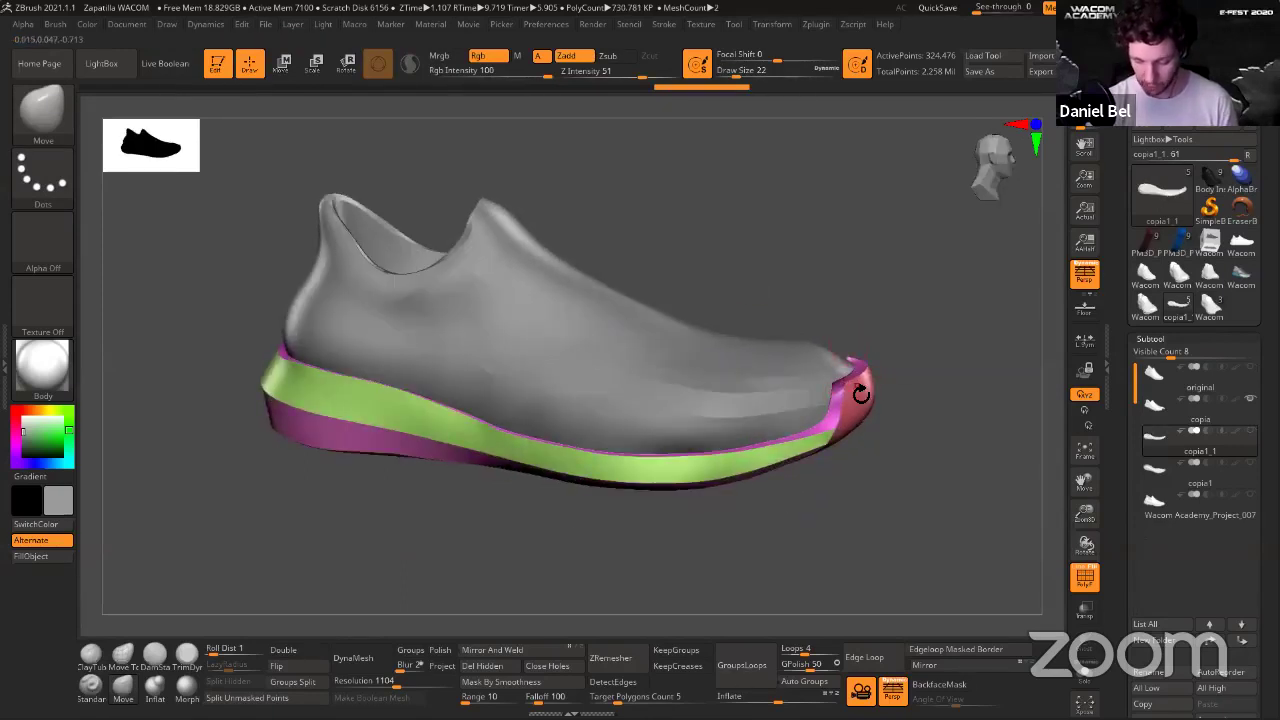
{"action": "left_click_drag", "start_coordinate": [761, 252], "coordinate": [780, 330]}
{"action": "mouse_move", "coordinate": [845, 400]}
{"action": "left_mouse_down"}
{"action": "mouse_move", "coordinate": [871, 456]}
{"action": "mouse_move", "coordinate": [771, 414]}
{"action": "left_mouse_up"}
Isolate the polygroup capping the sole's top and add an edge loop around its border.
{"action": "key", "text": "ctrl+shift"}
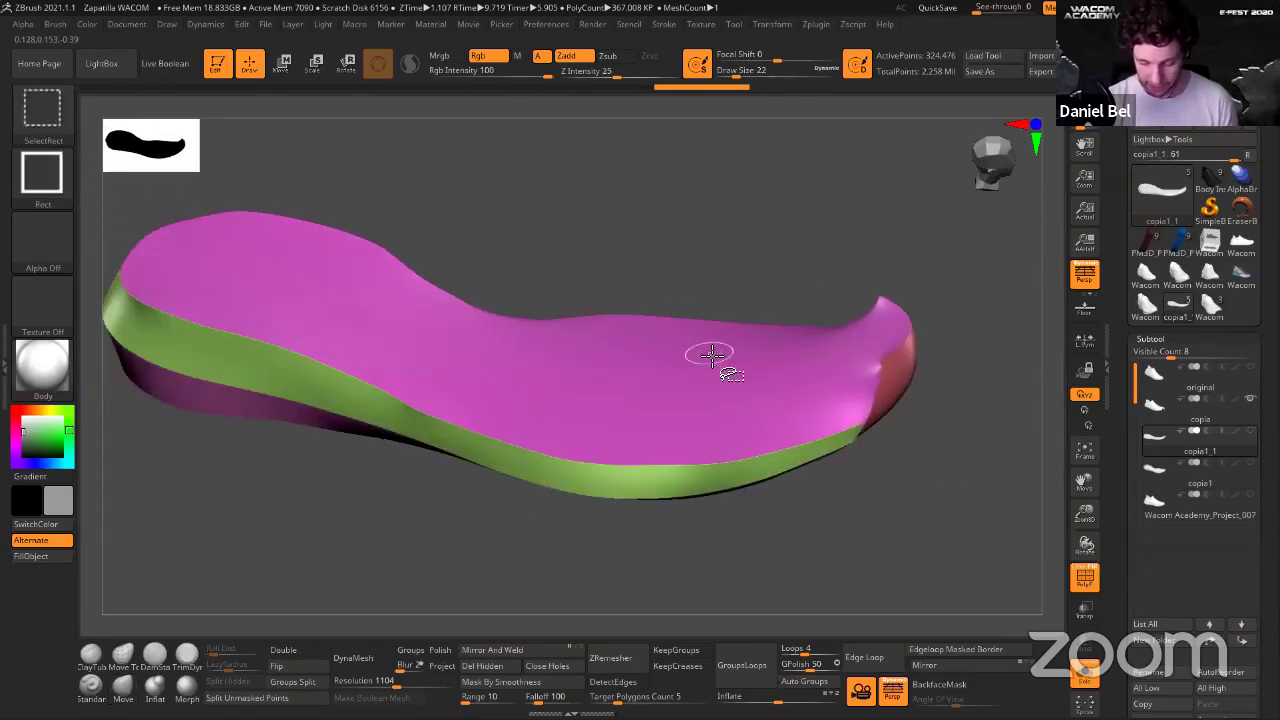
{"action": "left_click", "coordinate": [712, 354], "text": "ctrl+shift"}
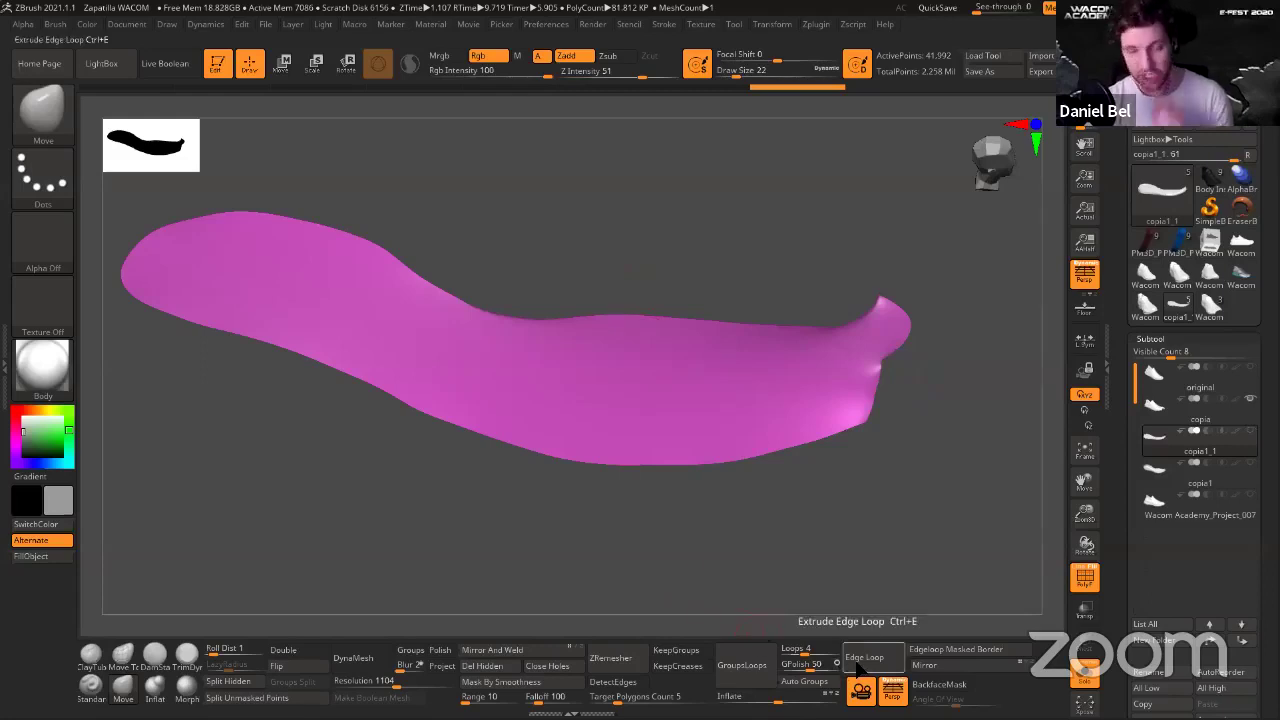
{"action": "left_click", "coordinate": [860, 666]}
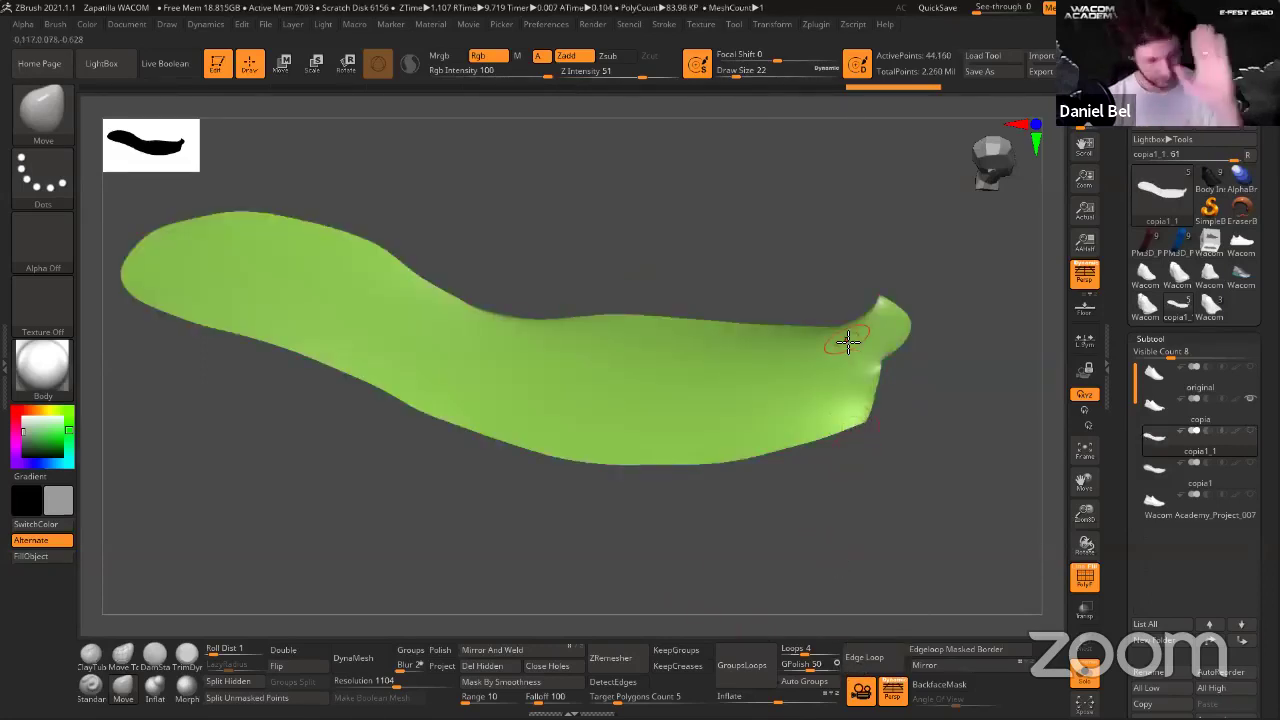
Set the draw size to 4, display the wireframe, and examine the new edge loop along the cap's toe border.
{"action": "left_click_drag", "start_coordinate": [814, 243], "coordinate": [761, 236]}
{"action": "key", "text": "s"}
{"action": "left_click", "coordinate": [705, 249]}
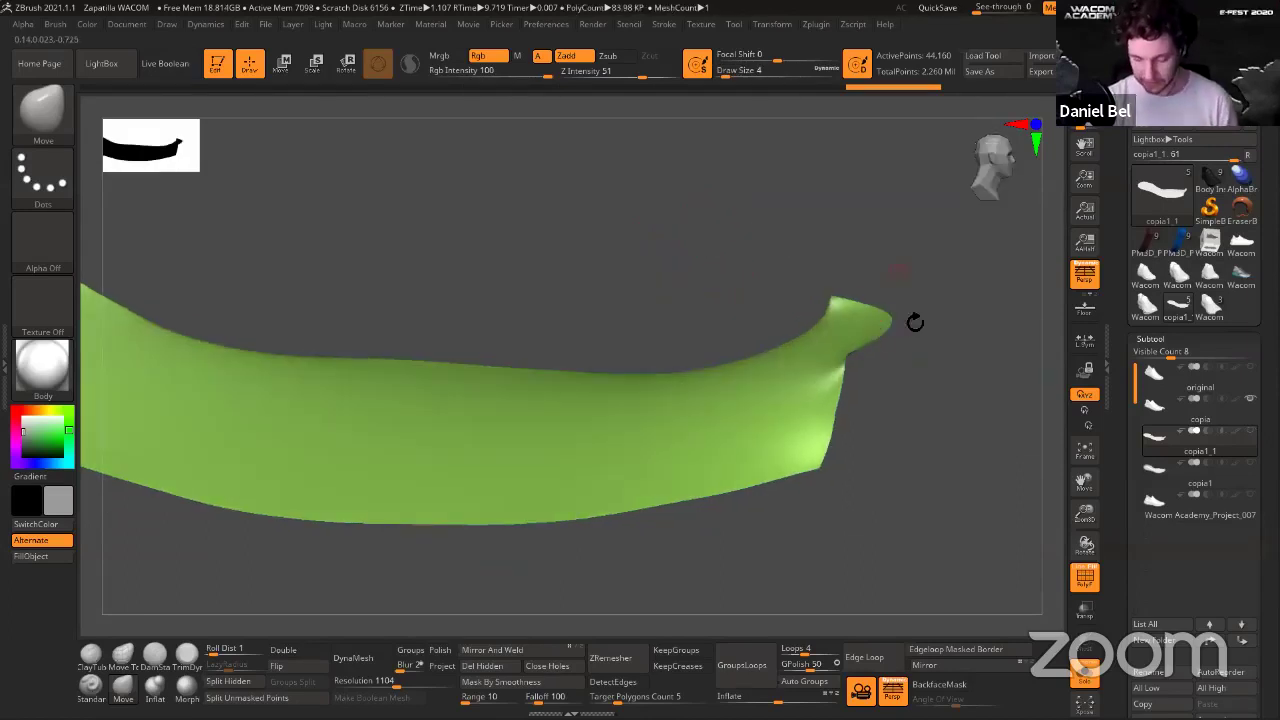
{"action": "left_click_drag", "start_coordinate": [914, 323], "coordinate": [931, 400]}
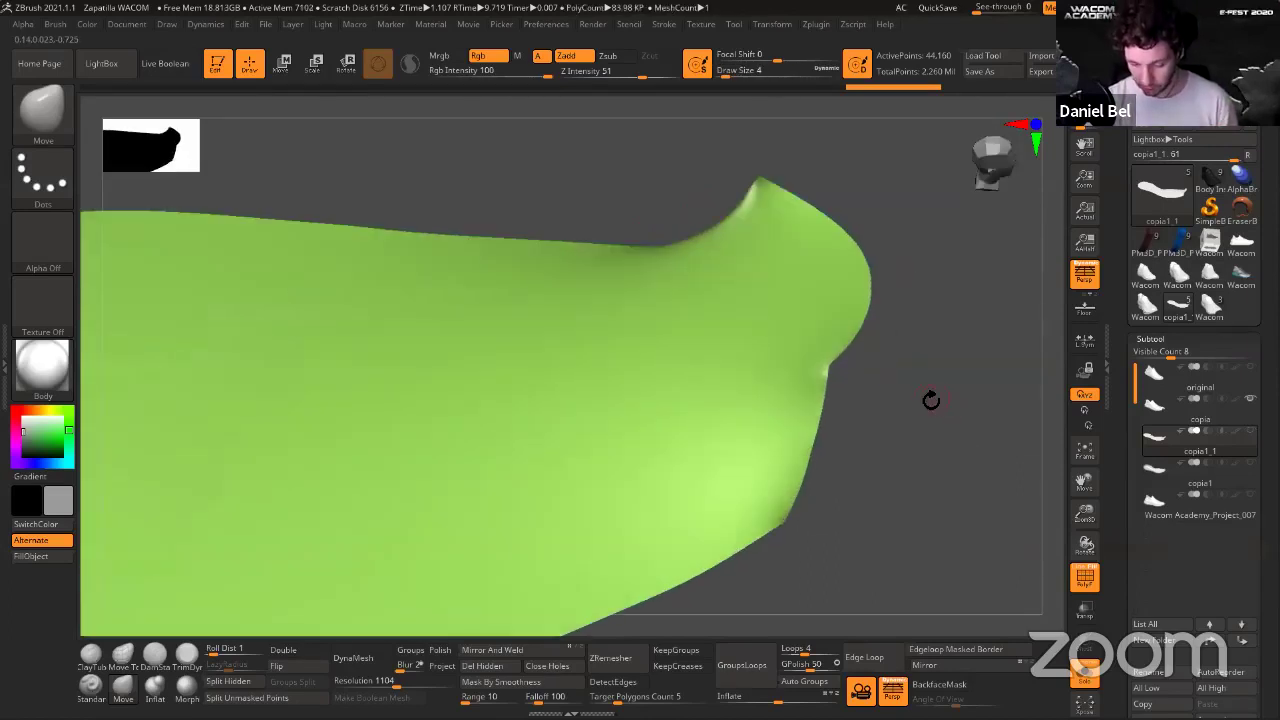
{"action": "left_click_drag", "start_coordinate": [929, 317], "coordinate": [957, 474]}
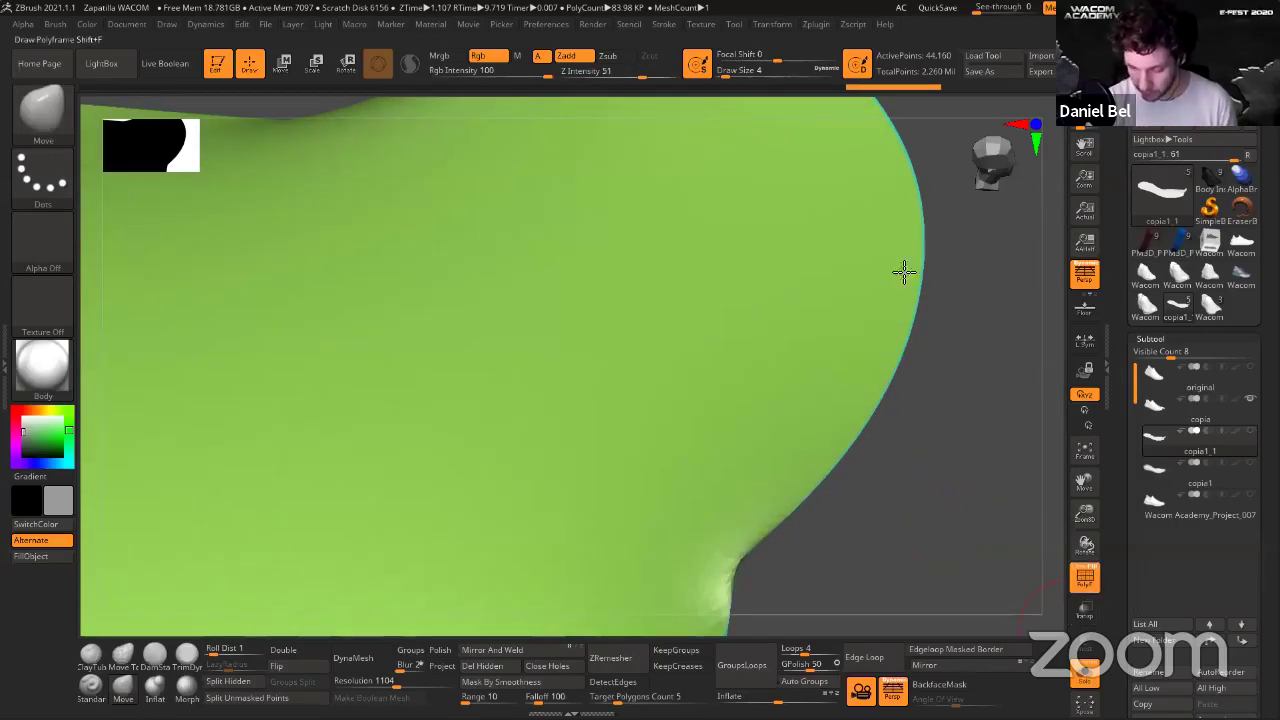
{"action": "key", "text": "shift+f"}
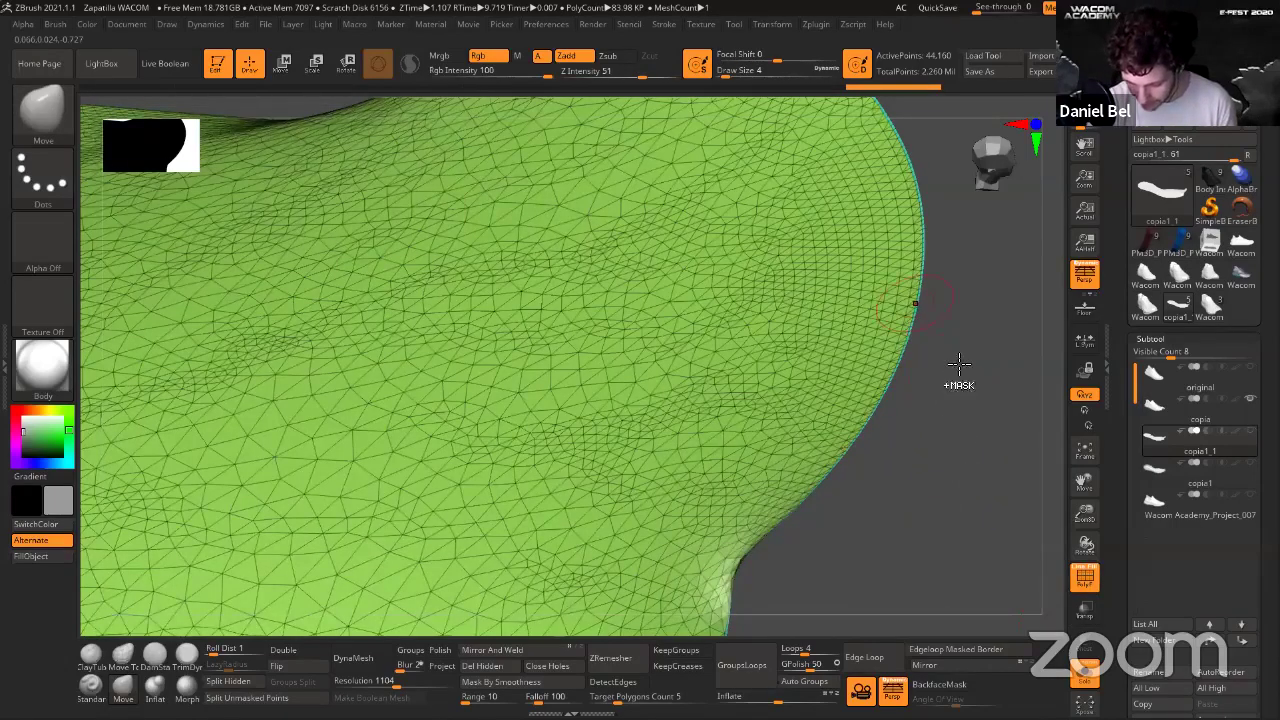
{"action": "mouse_move", "coordinate": [960, 363]}
{"action": "left_mouse_down", "text": "alt"}
{"action": "mouse_move", "coordinate": [977, 388]}
{"action": "mouse_move", "coordinate": [971, 373]}
{"action": "left_mouse_up", "text": "alt"}
{"action": "key", "text": "ctrl+z"}
{"action": "key", "text": "ctrl+shift+z"}
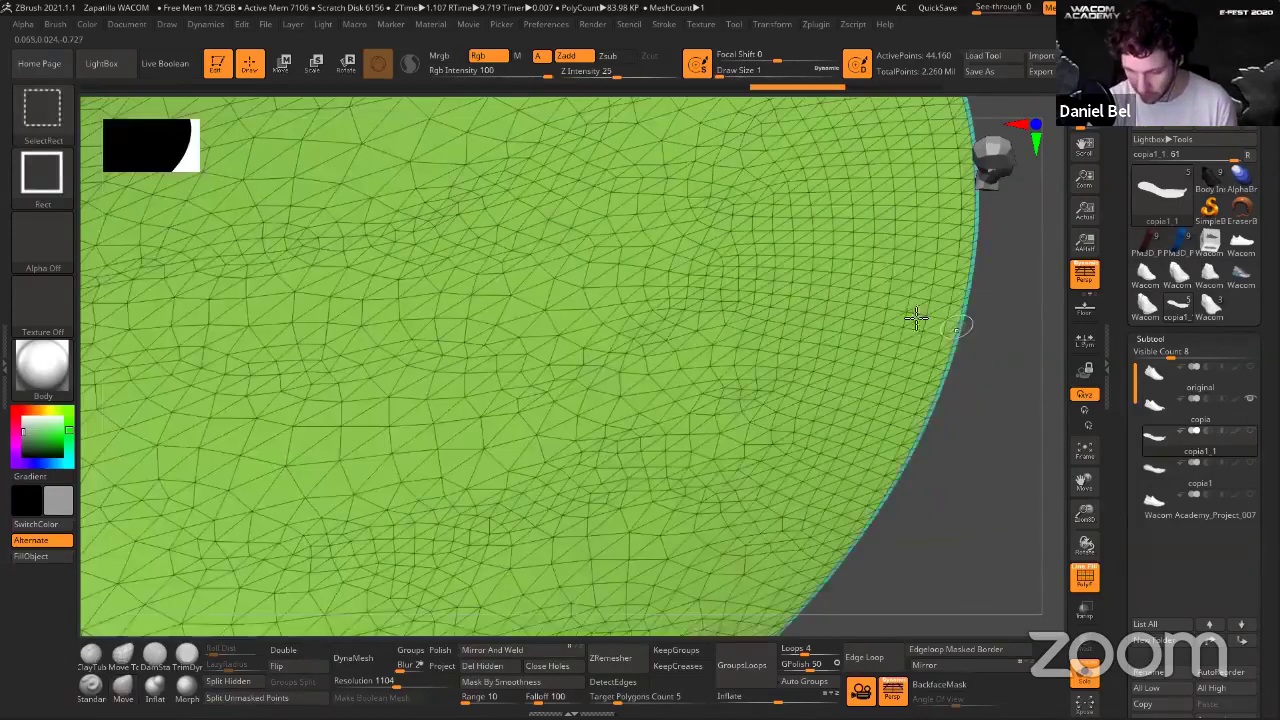
Step back through the sole's undo history to the full enlarged, closed sole, undoing the cap's isolation and edge loop.
{"action": "mouse_move", "coordinate": [909, 461]}
{"action": "left_mouse_down", "text": "alt"}
{"action": "mouse_move", "coordinate": [928, 446]}
{"action": "mouse_move", "coordinate": [914, 431]}
{"action": "mouse_move", "coordinate": [932, 424]}
{"action": "mouse_move", "coordinate": [913, 406]}
{"action": "left_mouse_up", "text": "alt"}
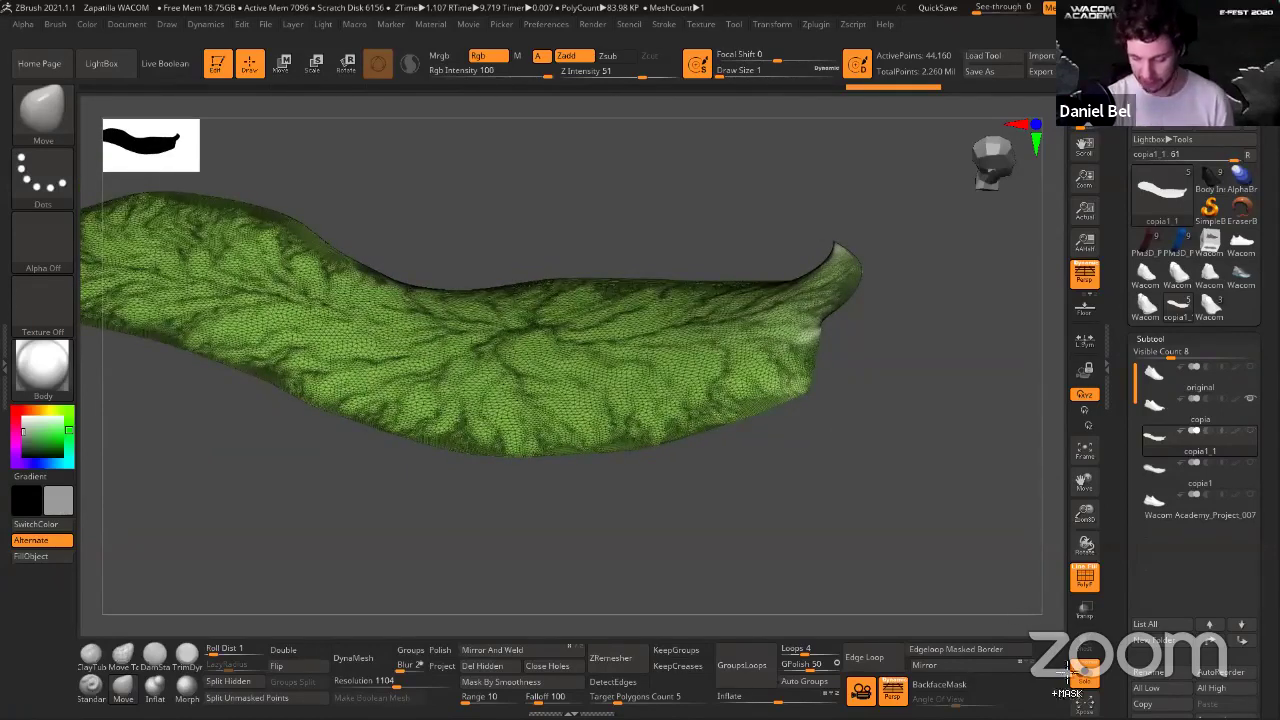
{"action": "key", "text": "ctrl+z"}
{"action": "key", "text": "ctrl+z"}
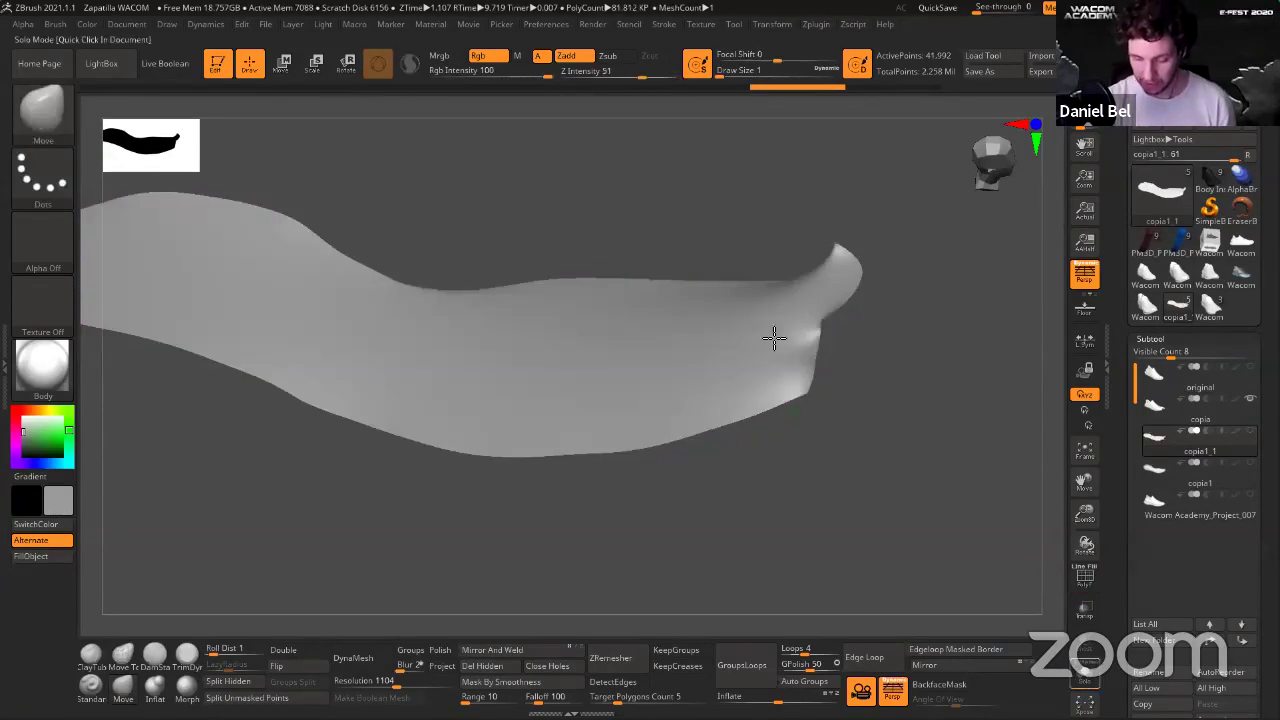
{"action": "key", "text": "ctrl+z"}
{"action": "key", "text": "ctrl+z"}
{"action": "key", "text": "ctrl+z"}
{"action": "key", "text": "ctrl+z"}
{"action": "key", "text": "ctrl+z"}
{"action": "key", "text": "ctrl+z"}
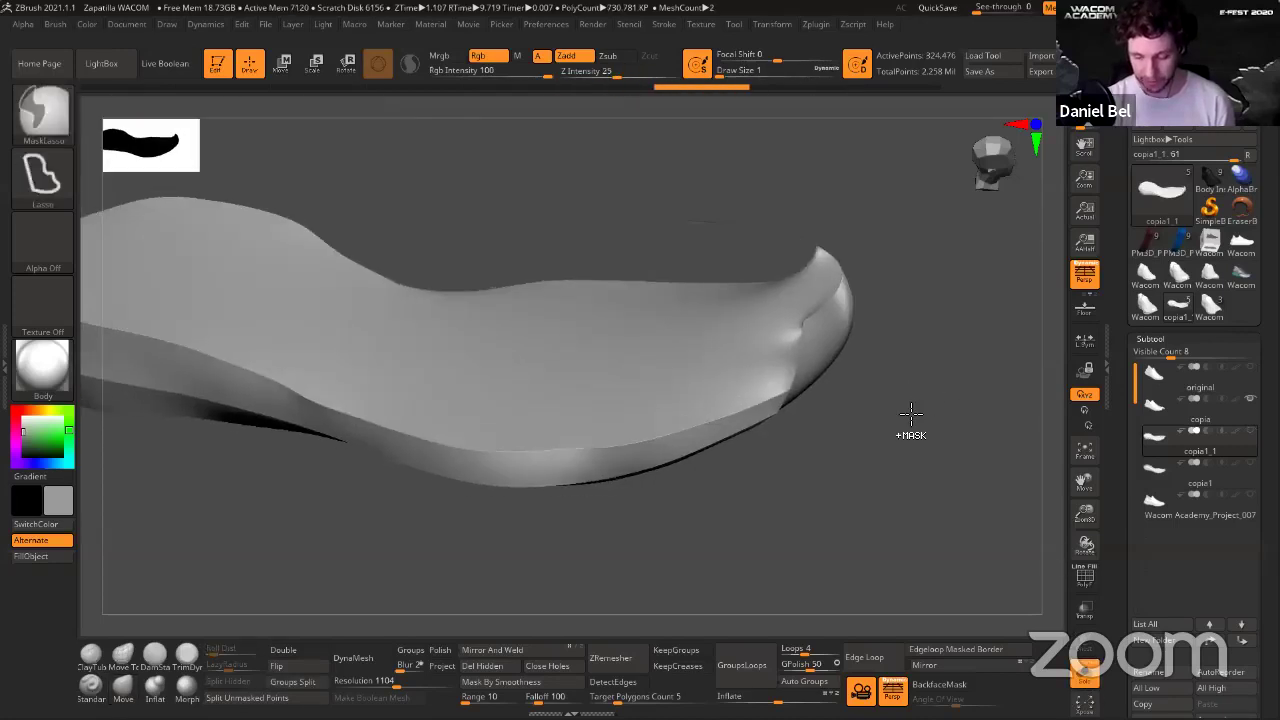
{"action": "key", "text": "ctrl+shift+z"}
{"action": "key", "text": "ctrl+shift+z"}
{"action": "key", "text": "ctrl+shift+z"}
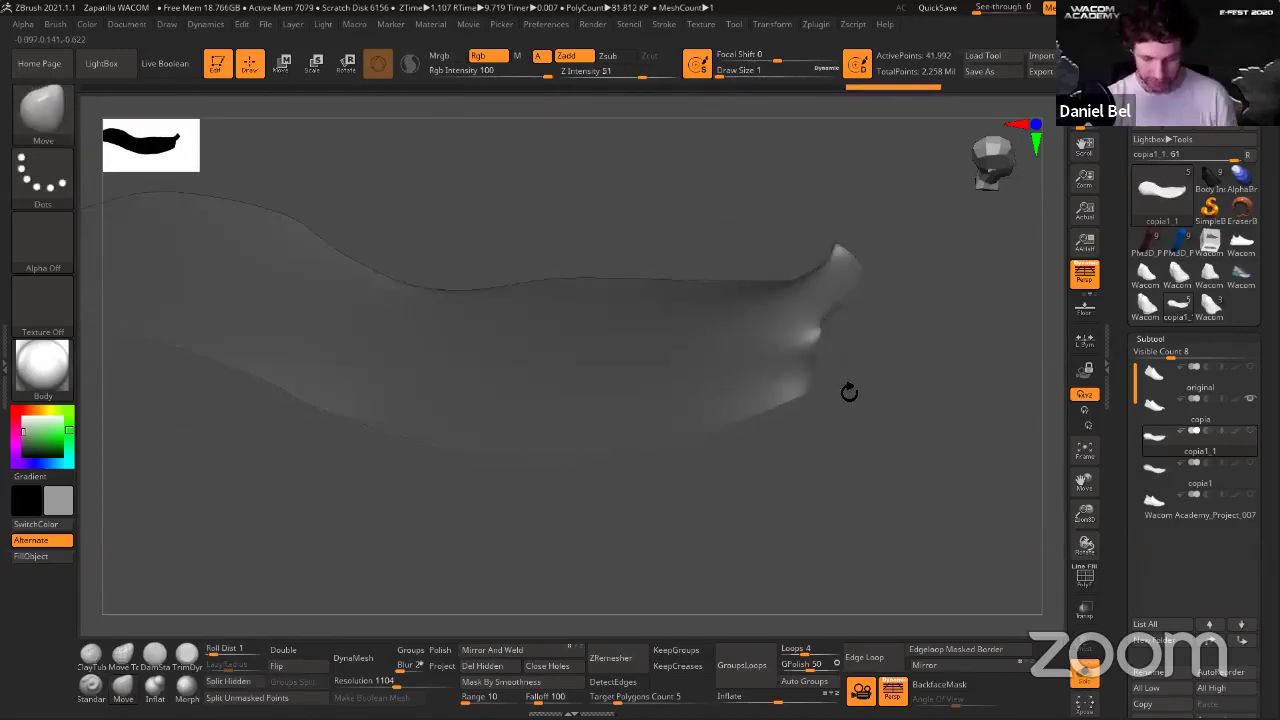
{"action": "key", "text": "ctrl+z"}
{"action": "key", "text": "ctrl+z"}
{"action": "key", "text": "ctrl+z"}
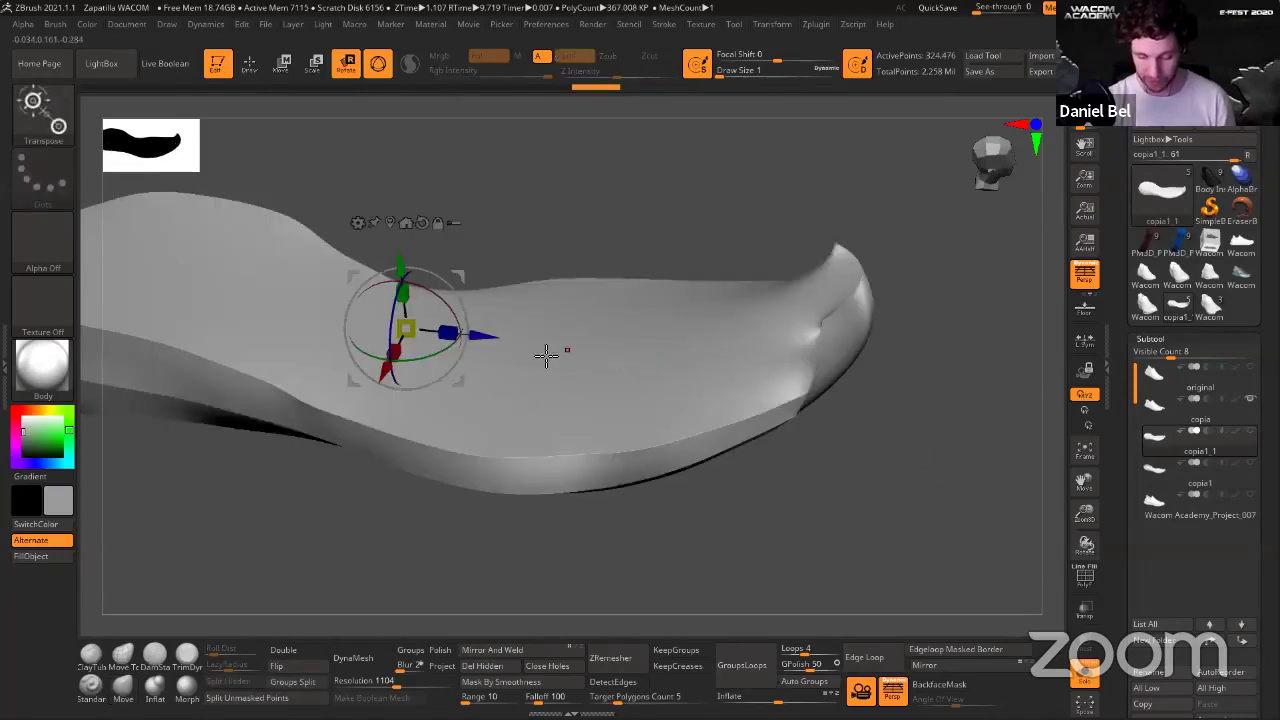
{"action": "key", "text": "ctrl+z"}
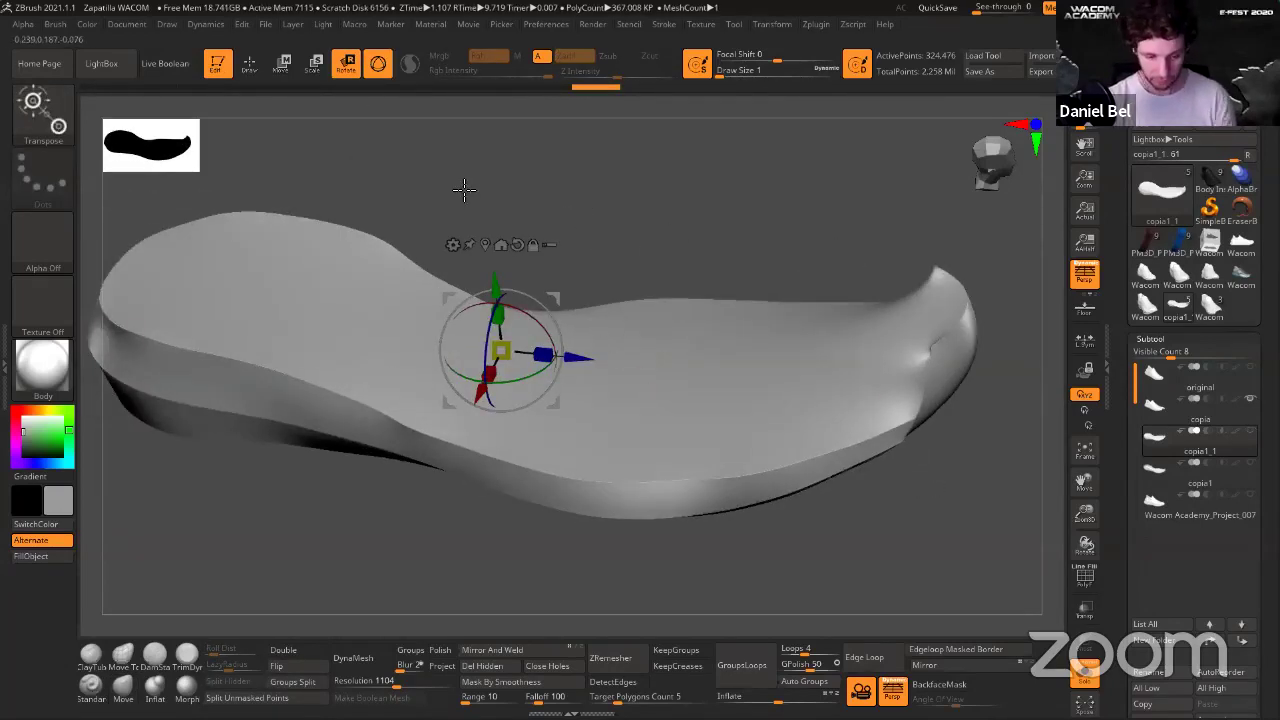
{"action": "key", "text": "ctrl+z"}
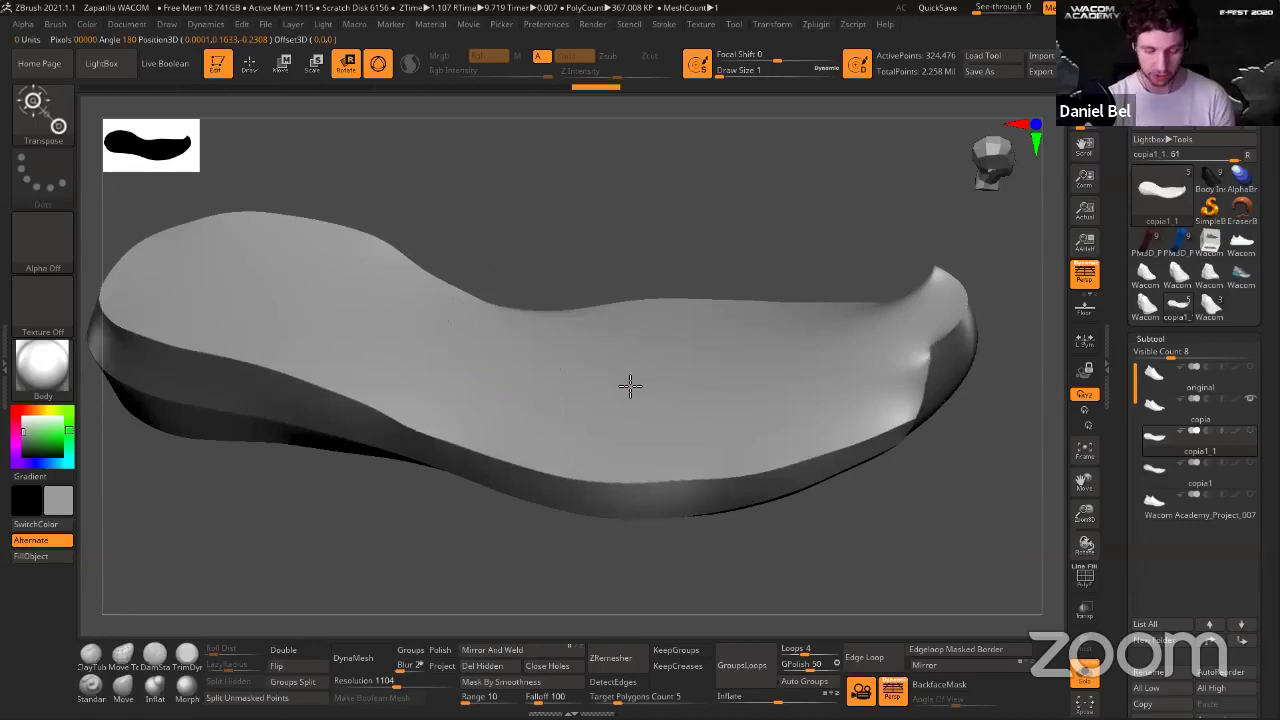
{"action": "key", "text": "ctrl+shift+z"}
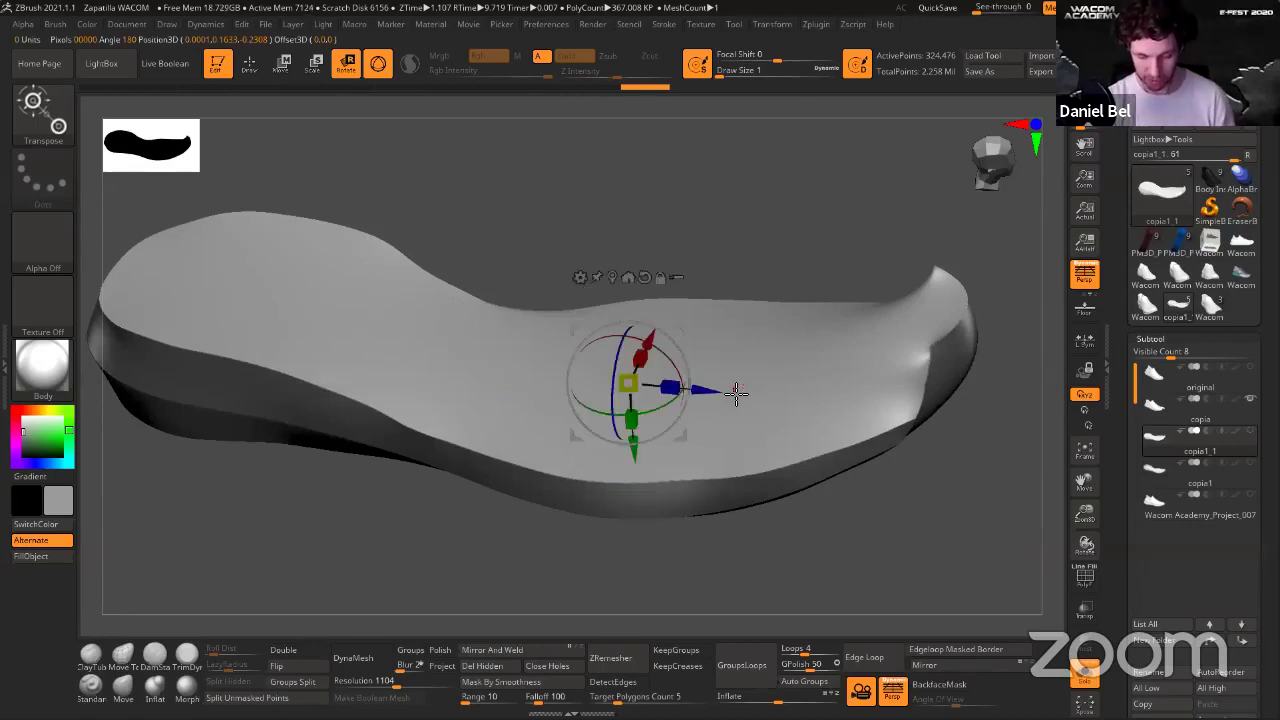
Try to scale the unmasked cap inward directly, without an edge loop around its border, and undo it.
{"action": "left_click", "coordinate": [505, 325]}
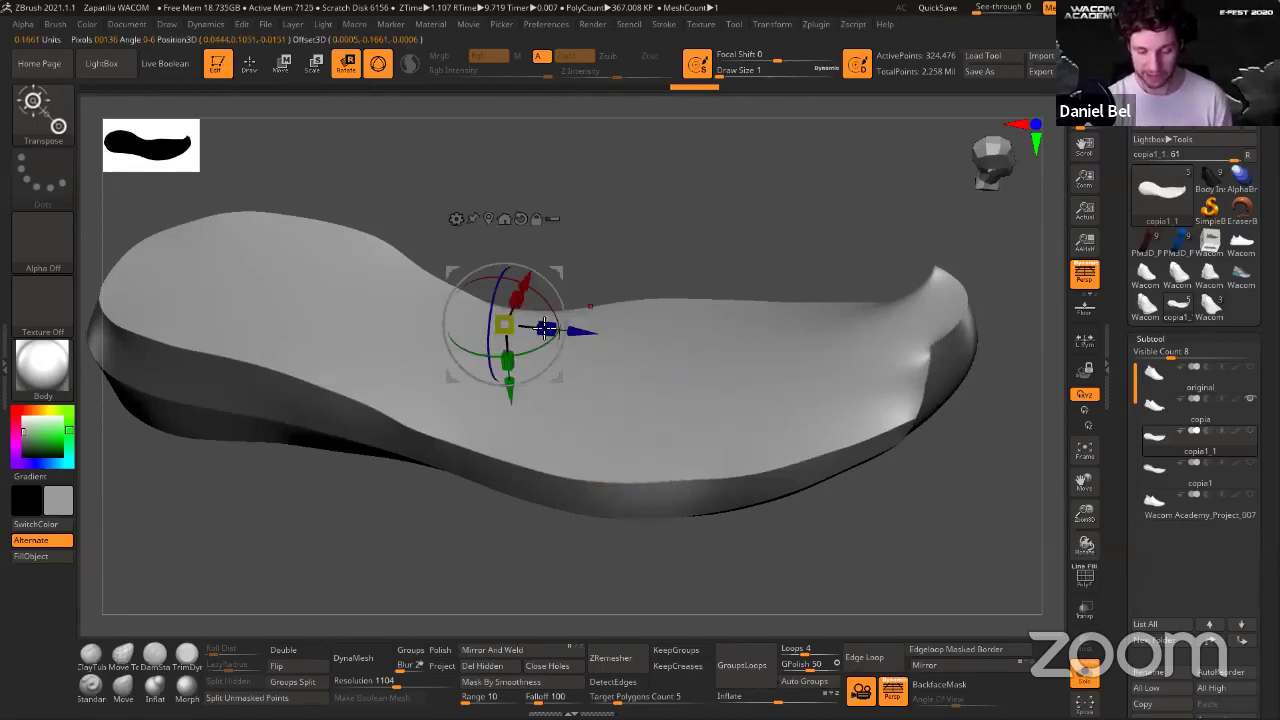
{"action": "left_click_drag", "start_coordinate": [512, 326], "coordinate": [490, 331]}
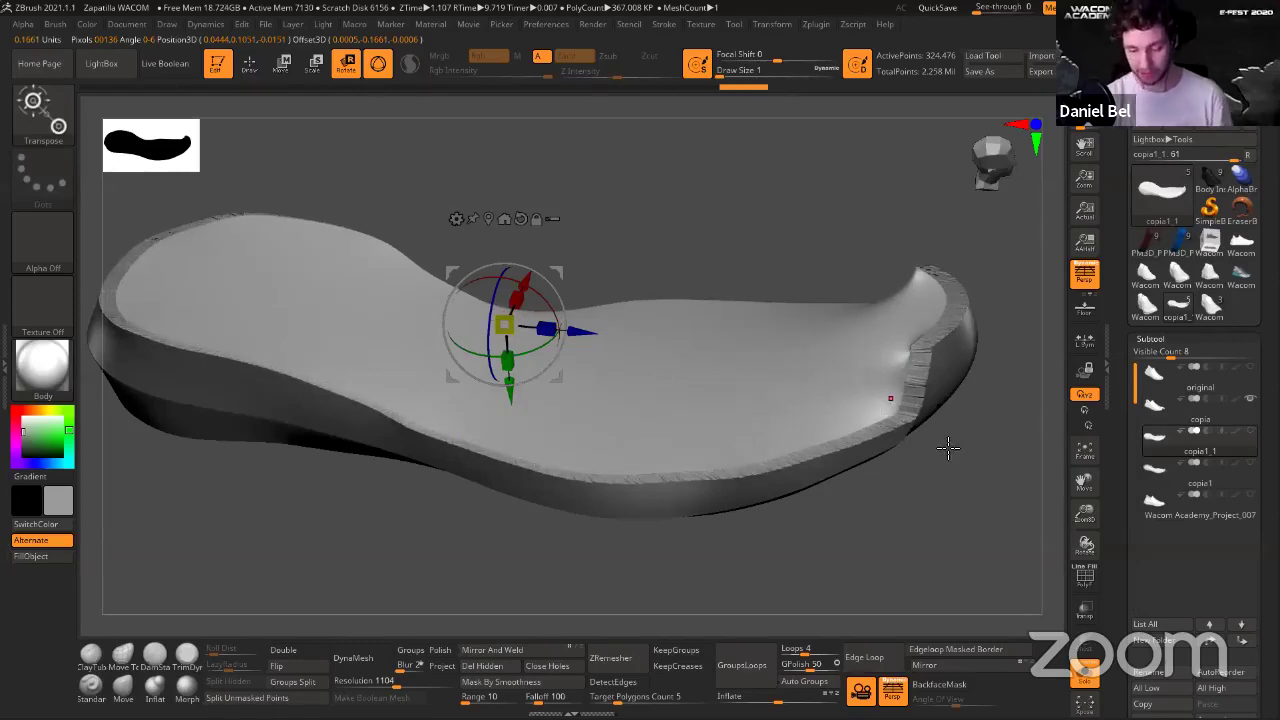
{"action": "key", "text": "ctrl+z"}
Clear the mask, isolate the polygroup capping the sole's top, and add an edge loop around its border.
{"action": "key", "text": "q"}
{"action": "left_click_drag", "start_coordinate": [957, 491], "coordinate": [994, 531], "text": "ctrl"}
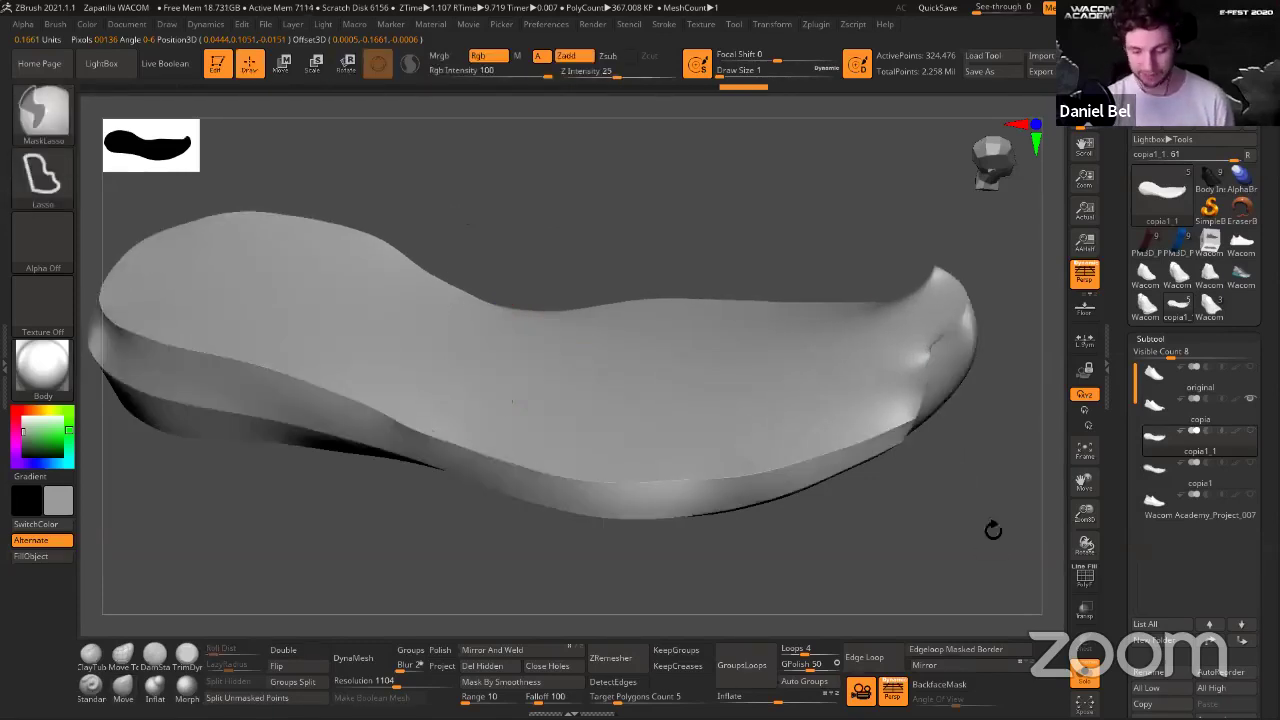
{"action": "key", "text": "ctrl+z"}
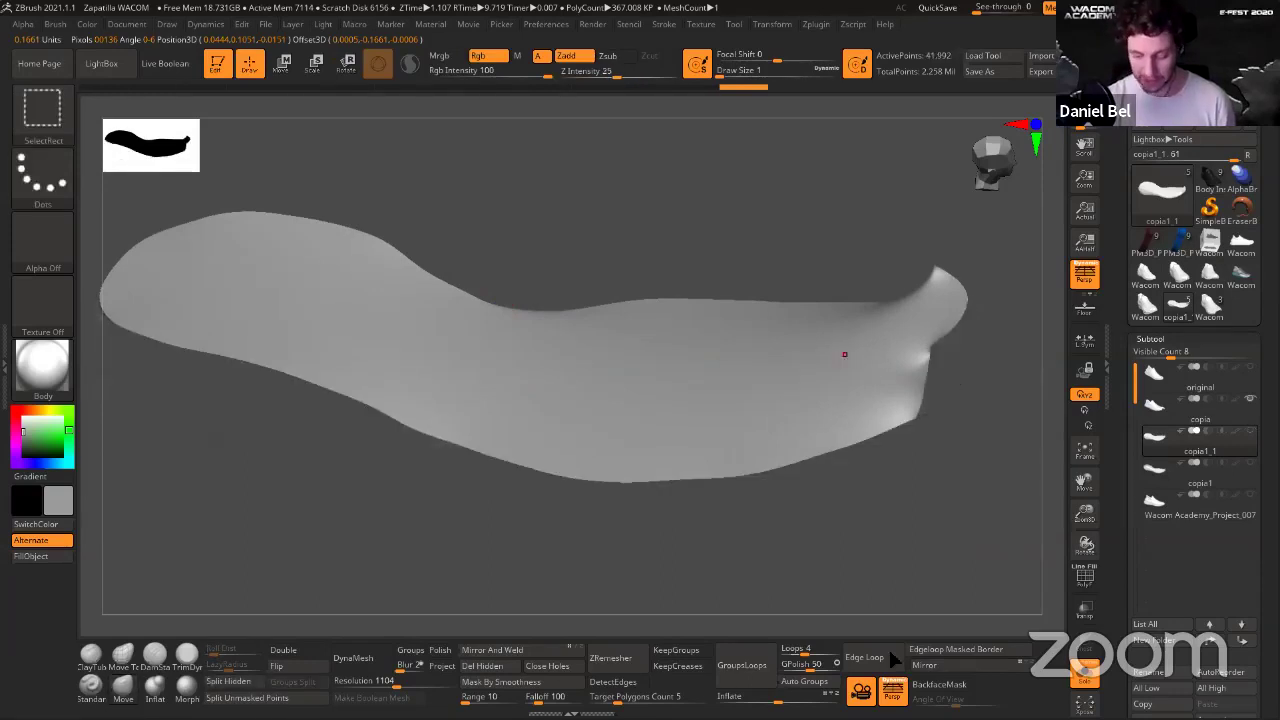
{"action": "left_click", "coordinate": [893, 652]}
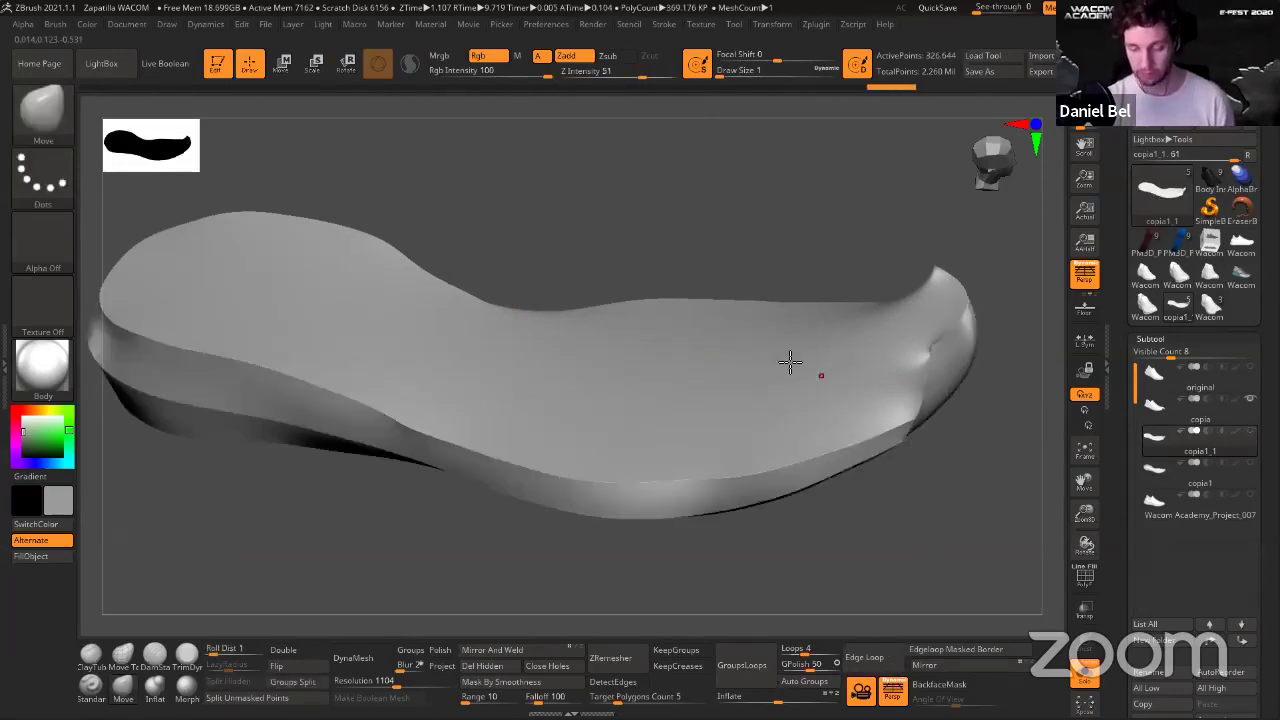
Mask everything except the cap, recentre the gizmo on it, and shrink it uniformly and across its width to form an inset rim.
{"action": "key", "text": "r"}
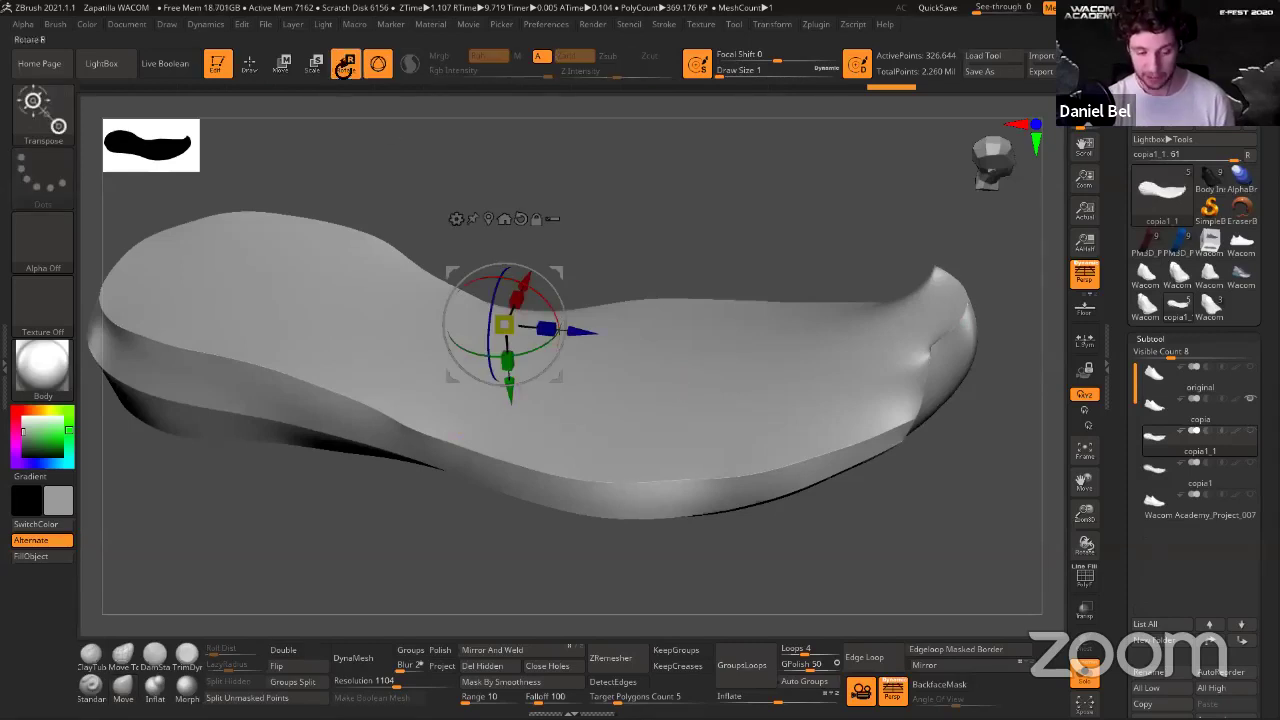
{"action": "left_click", "coordinate": [703, 386]}
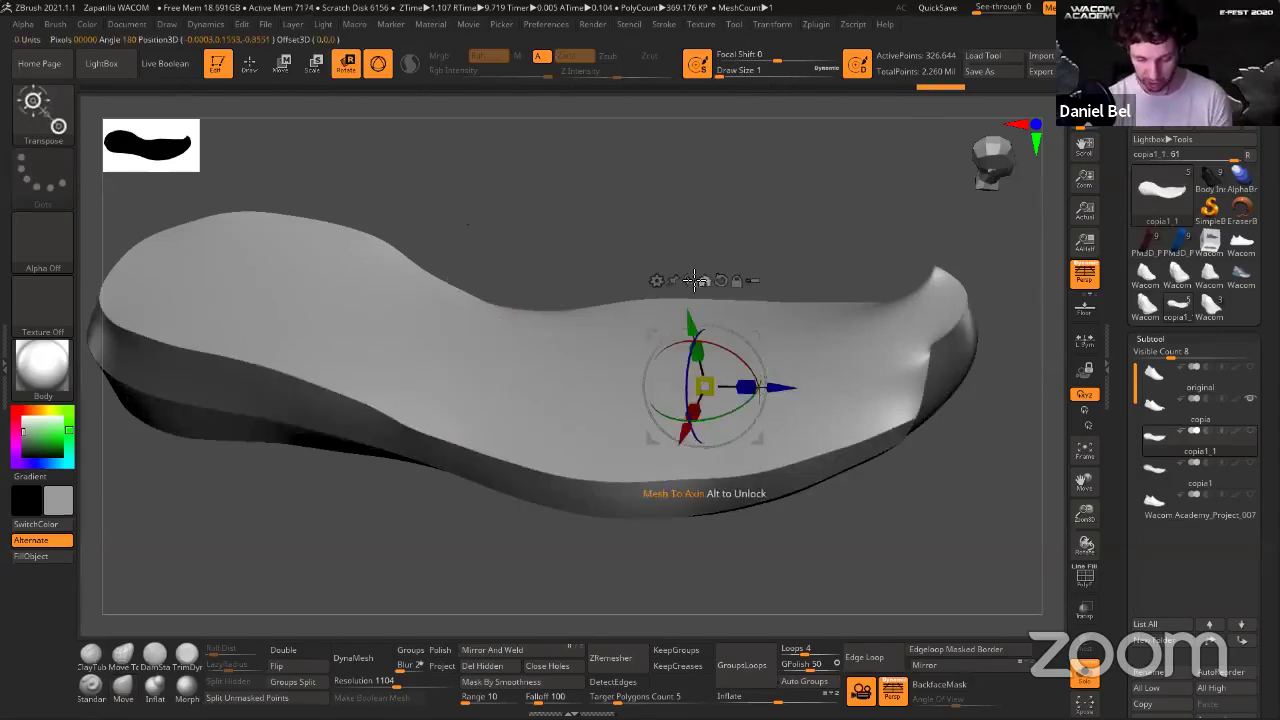
{"action": "left_click", "coordinate": [691, 281]}
{"action": "left_click_drag", "start_coordinate": [508, 329], "coordinate": [501, 326]}
{"action": "left_click_drag", "start_coordinate": [955, 507], "coordinate": [948, 590]}
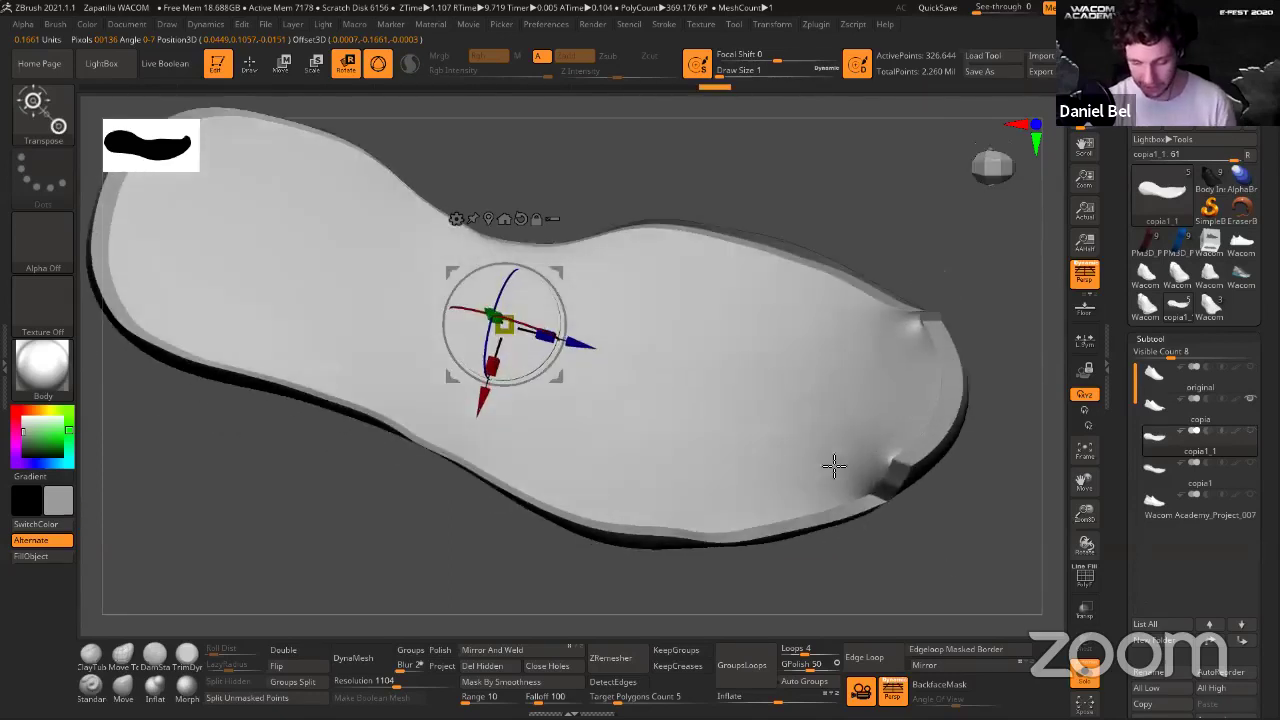
{"action": "left_click_drag", "start_coordinate": [493, 368], "coordinate": [497, 351]}
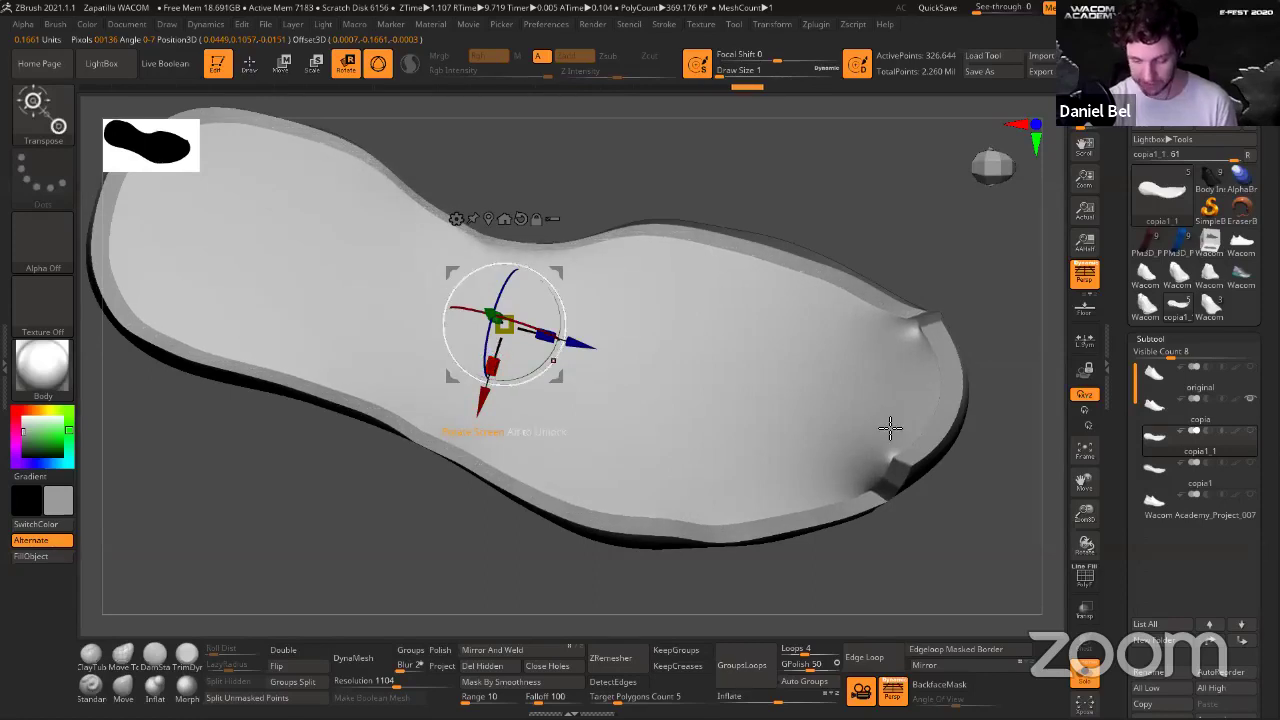
Show the upper again, scale the whole sole uniformly to about 0.986, and display its polygroups.
{"action": "key", "text": "q"}
{"action": "left_click_drag", "start_coordinate": [985, 505], "coordinate": [985, 425]}
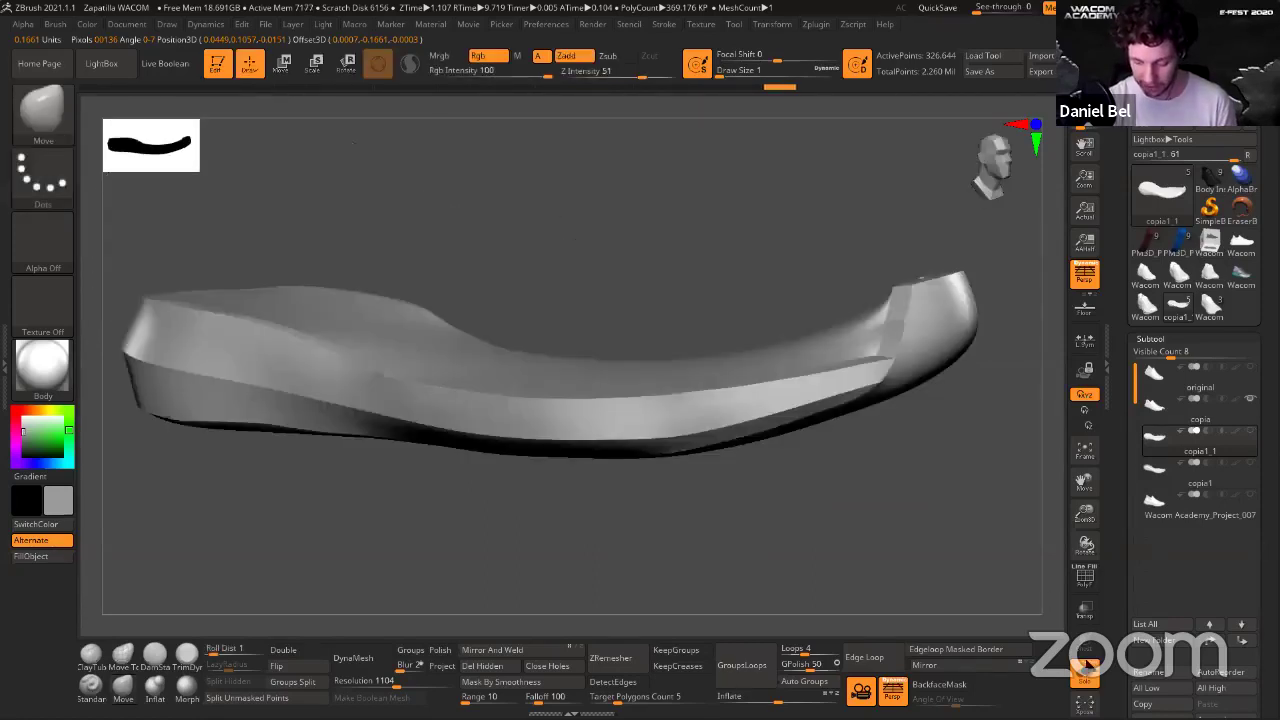
{"action": "left_click", "coordinate": [1085, 678]}
{"action": "mouse_move", "coordinate": [1002, 541]}
{"action": "left_mouse_down"}
{"action": "mouse_move", "coordinate": [986, 560]}
{"action": "mouse_move", "coordinate": [963, 535]}
{"action": "left_mouse_up"}
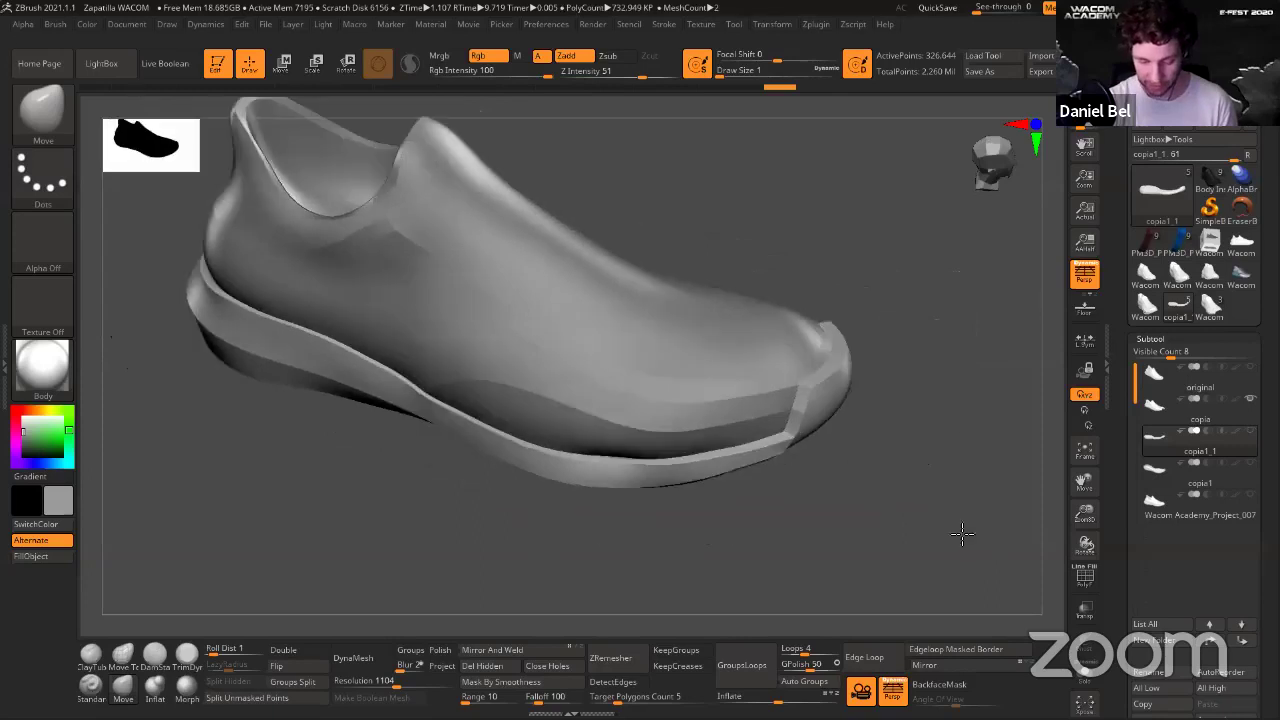
{"action": "key", "text": "e"}
{"action": "left_click_drag", "start_coordinate": [506, 326], "coordinate": [508, 326]}
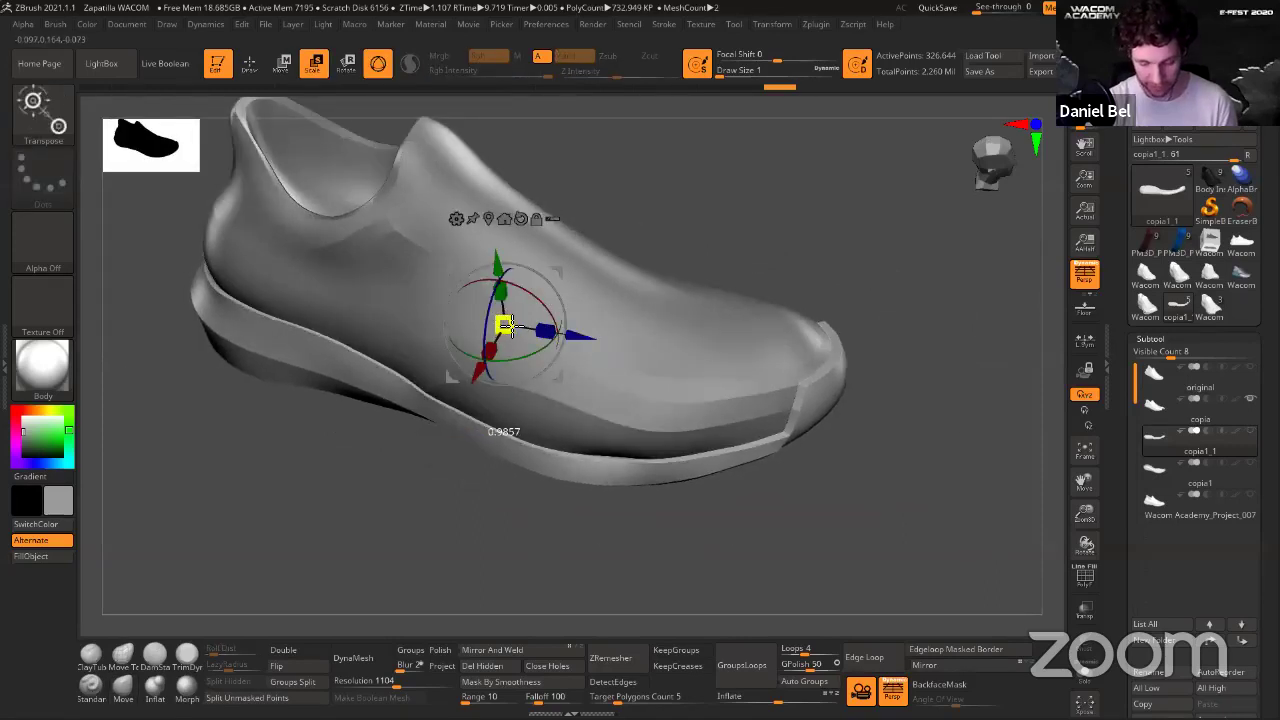
{"action": "key", "text": "q"}
{"action": "mouse_move", "coordinate": [819, 256]}
{"action": "left_mouse_down"}
{"action": "mouse_move", "coordinate": [805, 232]}
{"action": "mouse_move", "coordinate": [762, 246]}
{"action": "mouse_move", "coordinate": [865, 228]}
{"action": "left_mouse_up"}
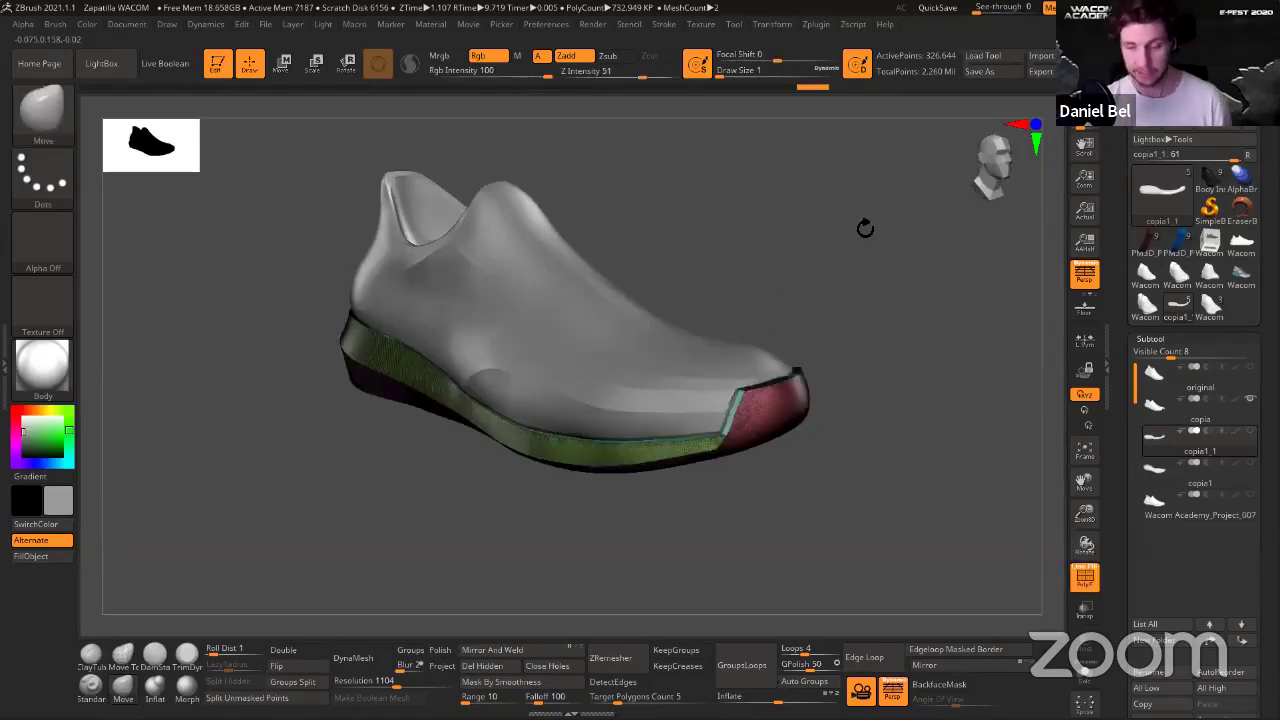
Load the saved sneaker tool with the more refined sole and examine it from several angles with its polygroups toggled.
{"action": "left_click", "coordinate": [1010, 56]}
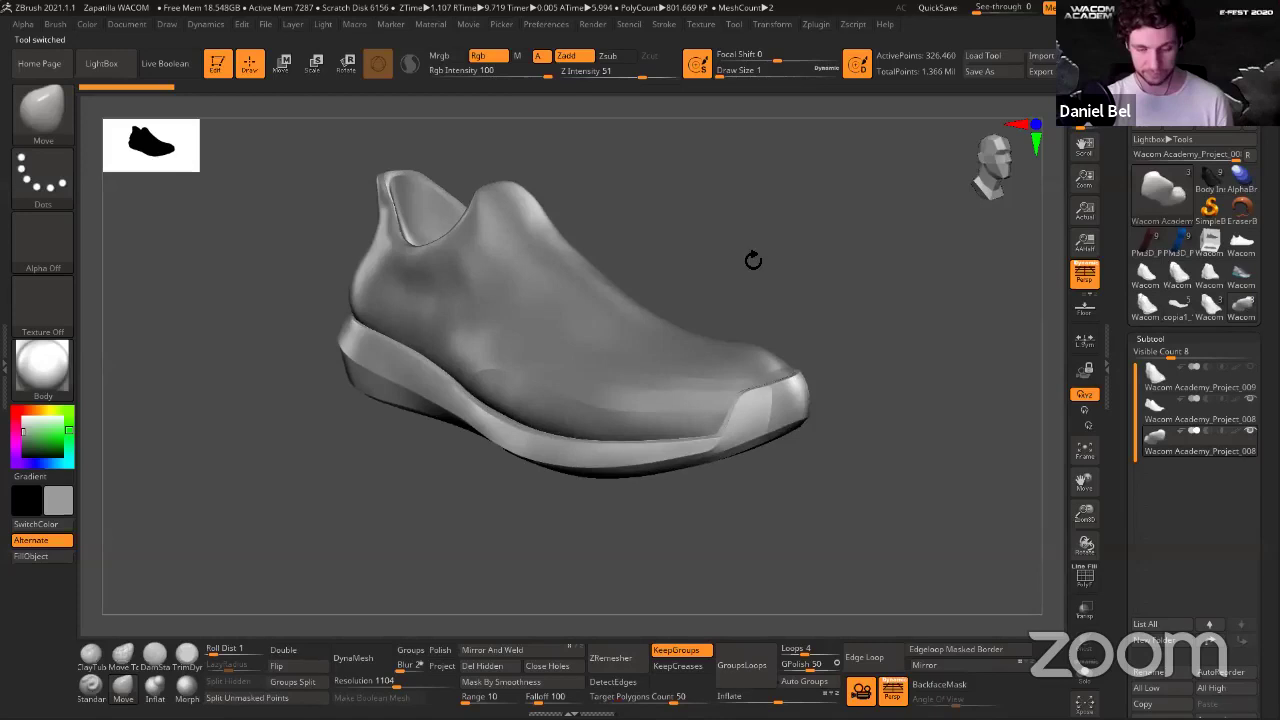
{"action": "left_click_drag", "start_coordinate": [782, 246], "coordinate": [843, 300]}
{"action": "key", "text": "shift+f"}
{"action": "key", "text": "shift+f"}
{"action": "key", "text": "shift+f"}
{"action": "left_click_drag", "start_coordinate": [840, 252], "coordinate": [895, 292]}
{"action": "key", "text": "shift+f"}
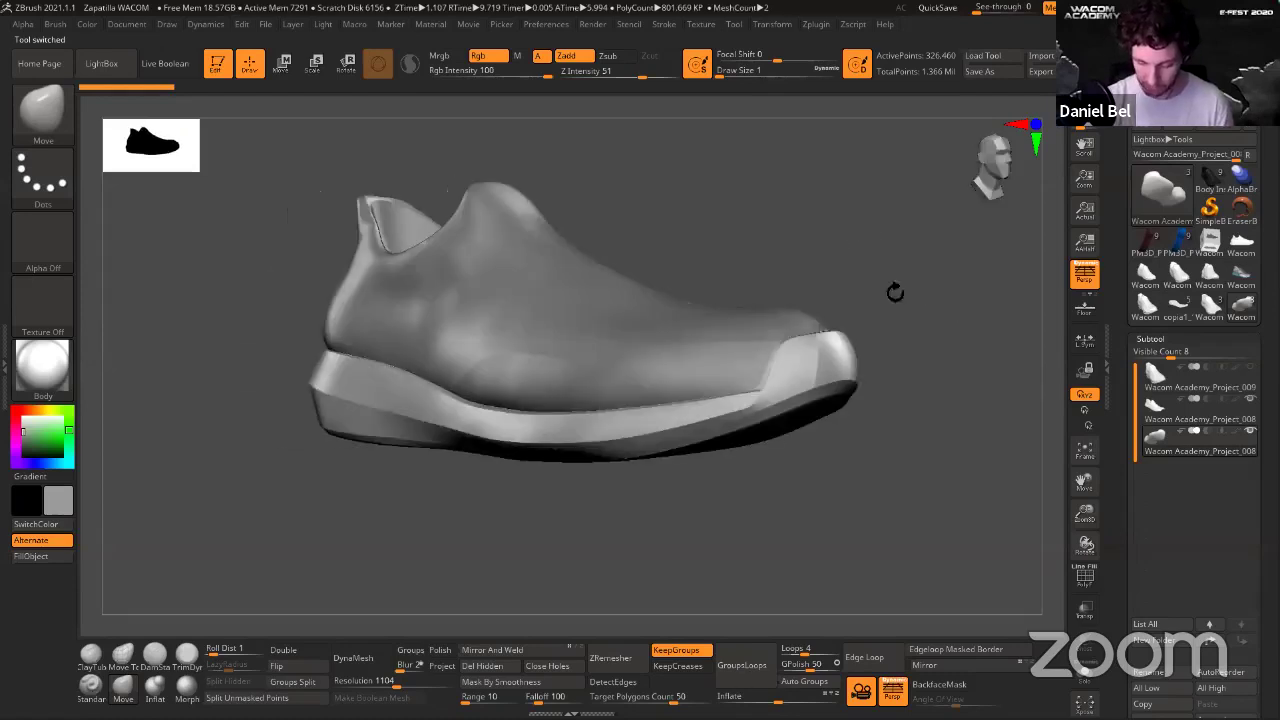
Compare the assembled sneaker across the Wacom Academy_Project_007, copia1_1 and newly loaded tools, focusing on how the sole wraps the toe.
{"action": "left_click", "coordinate": [1214, 315]}
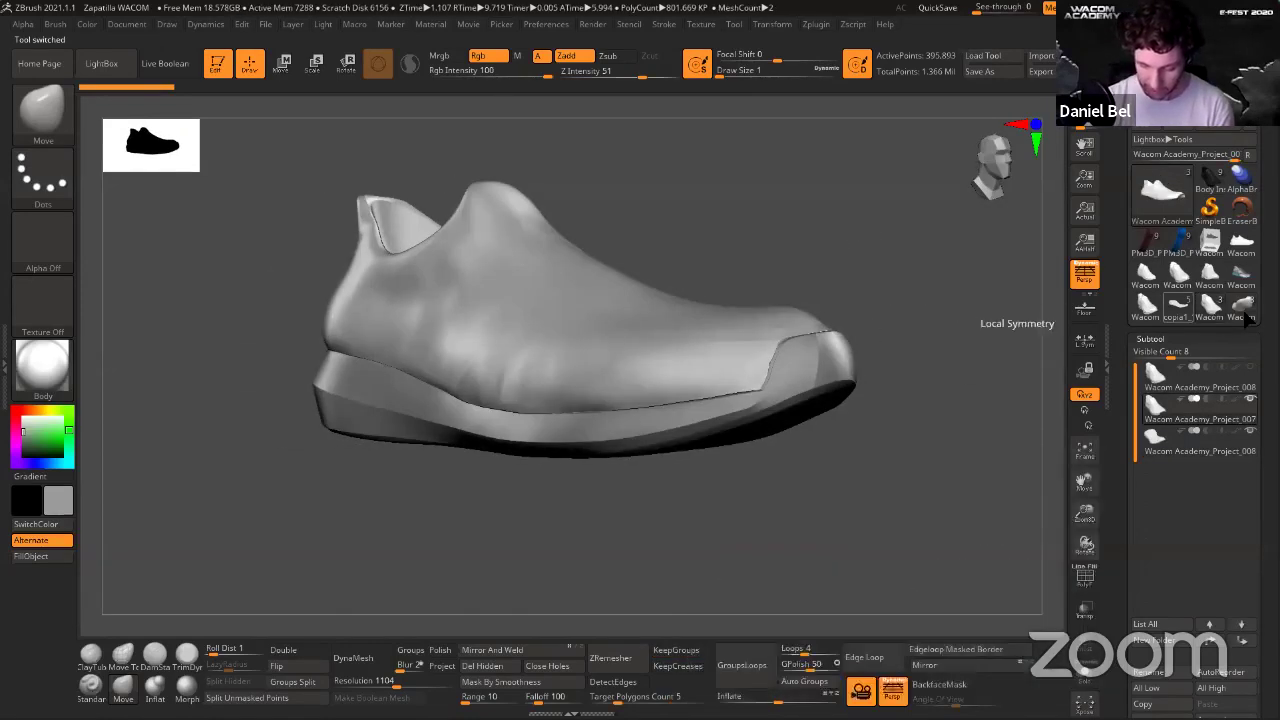
{"action": "left_click", "coordinate": [1178, 305]}
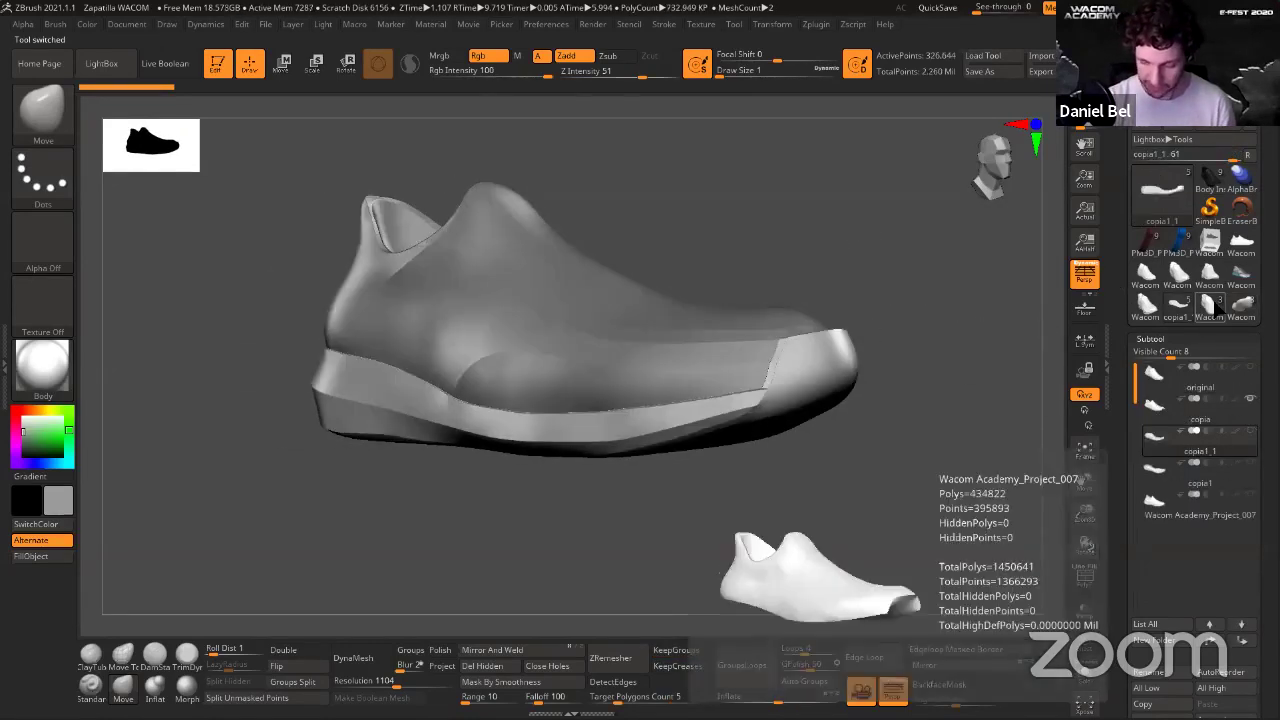
{"action": "left_click_drag", "start_coordinate": [770, 272], "coordinate": [716, 396]}
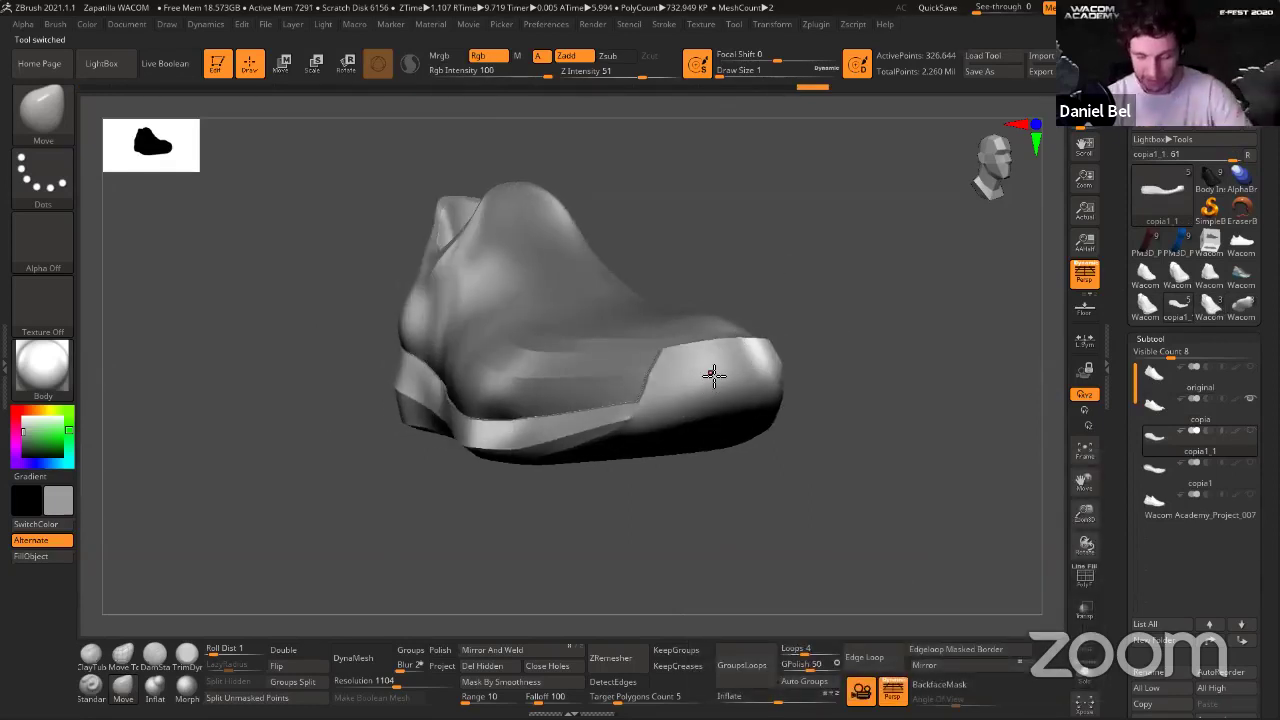
{"action": "left_click", "coordinate": [1210, 305]}
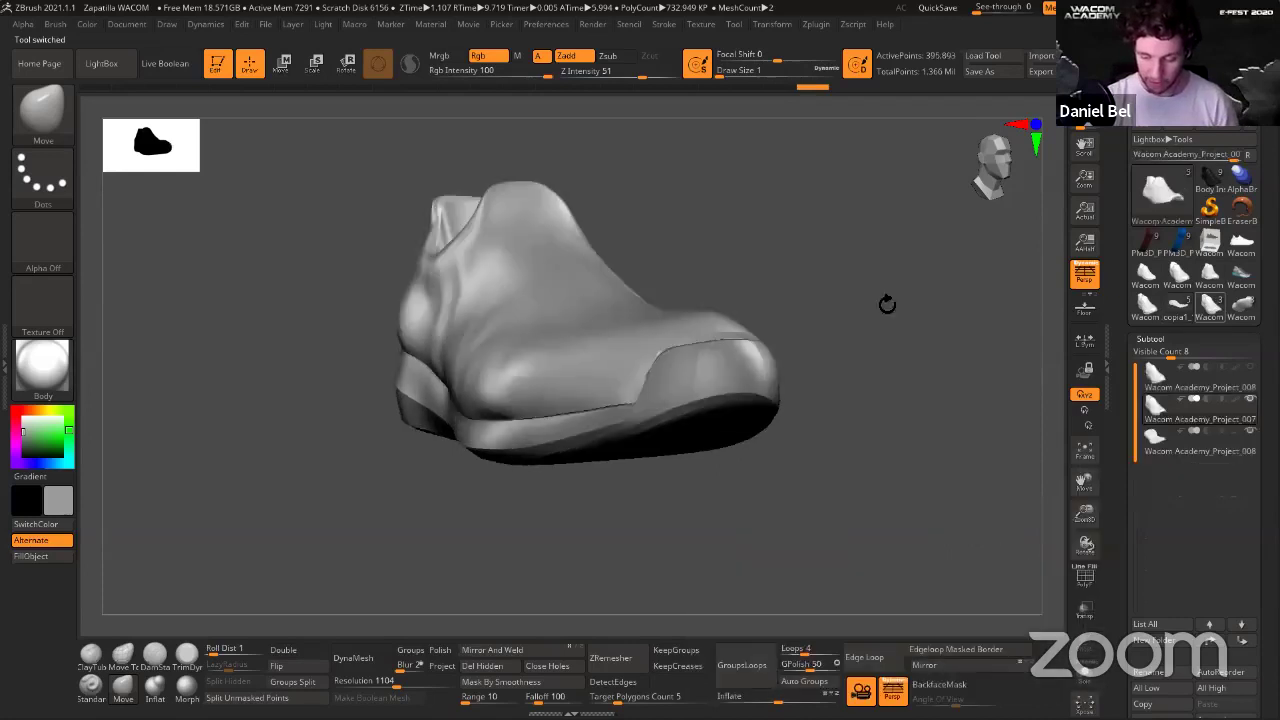
{"action": "left_click", "coordinate": [1235, 316]}
{"action": "key", "text": "shift+f"}
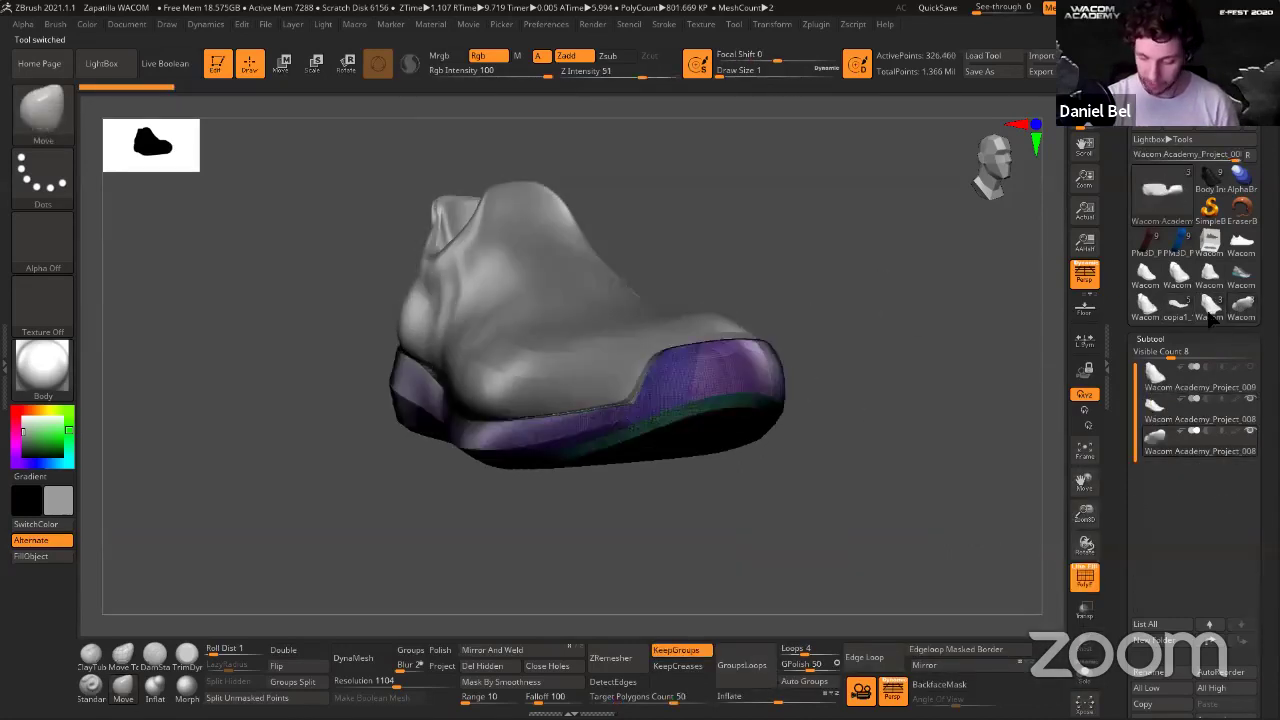
{"action": "key", "text": "shift+f"}
{"action": "left_click", "coordinate": [1178, 308]}
Solo the active subtool with polygroup colours shown and compare the tools' polygroup layouts, examining the refined sole's side bands.
{"action": "mouse_move", "coordinate": [965, 413]}
{"action": "left_mouse_down"}
{"action": "mouse_move", "coordinate": [929, 356]}
{"action": "mouse_move", "coordinate": [849, 306]}
{"action": "mouse_move", "coordinate": [794, 391]}
{"action": "mouse_move", "coordinate": [834, 309]}
{"action": "mouse_move", "coordinate": [854, 305]}
{"action": "left_mouse_up"}
{"action": "left_click", "coordinate": [1085, 578]}
{"action": "left_click", "coordinate": [1208, 309]}
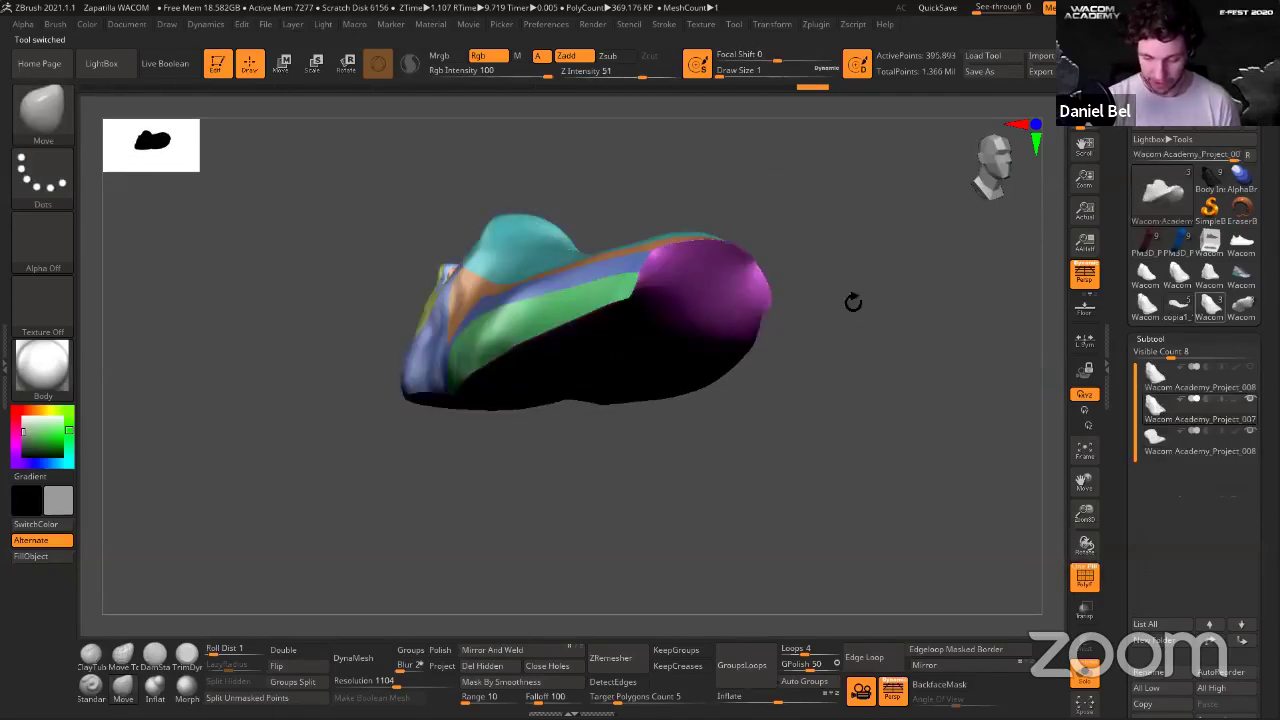
{"action": "left_click", "coordinate": [1246, 309]}
{"action": "left_click_drag", "start_coordinate": [881, 310], "coordinate": [903, 320]}
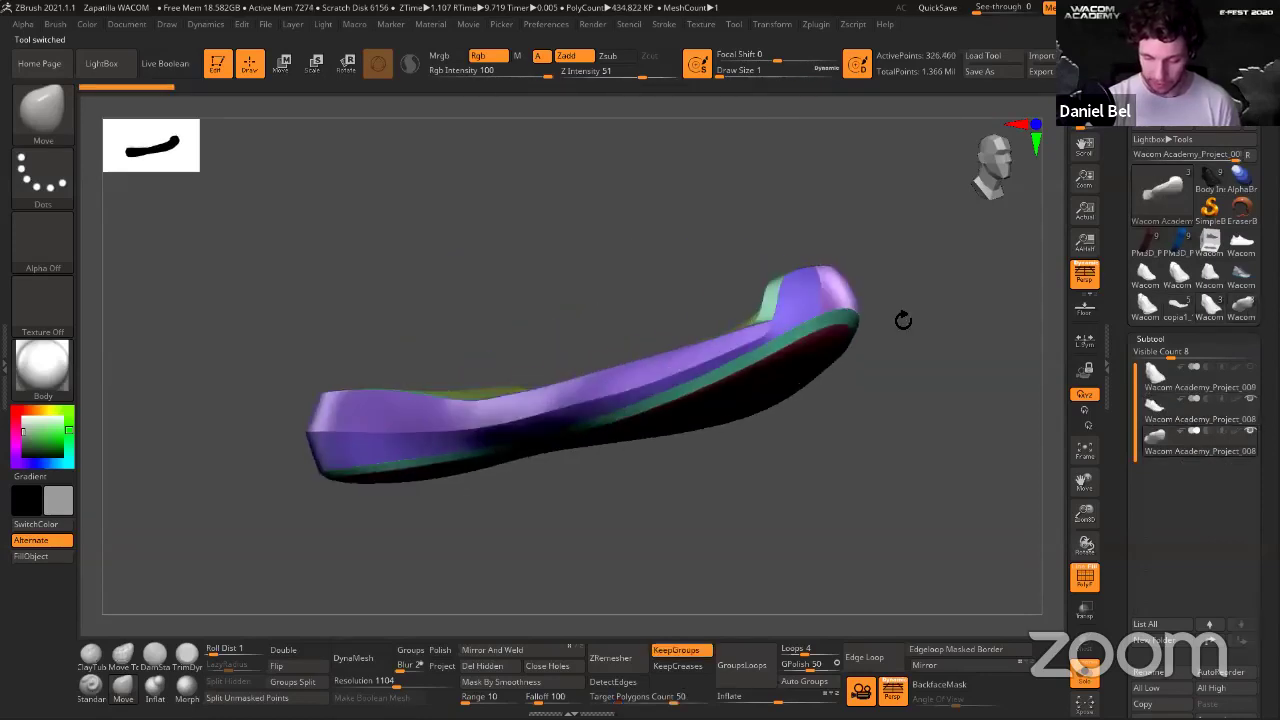
{"action": "left_click_drag", "start_coordinate": [908, 374], "coordinate": [809, 358]}
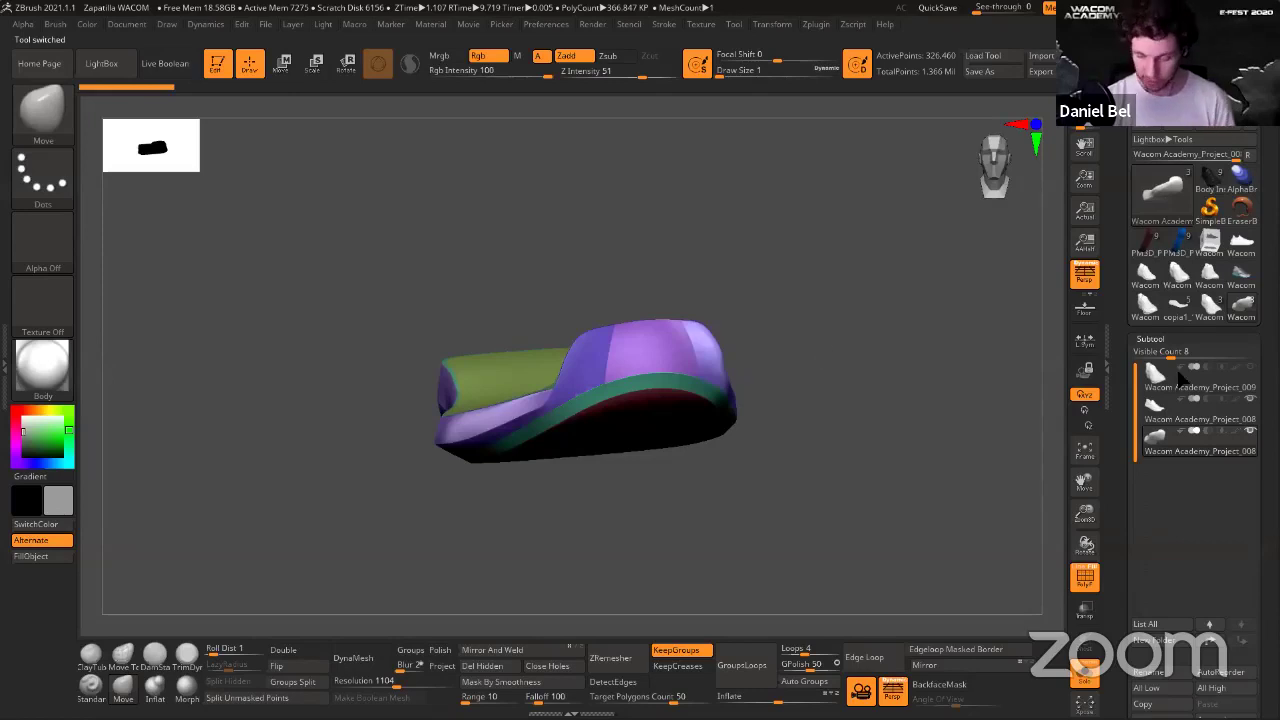
Examine the refined sole without polygroup colours, return to the copia1_1 tool, and isolate the red polygroup forming its sole's toe.
{"action": "mouse_move", "coordinate": [1180, 310]}
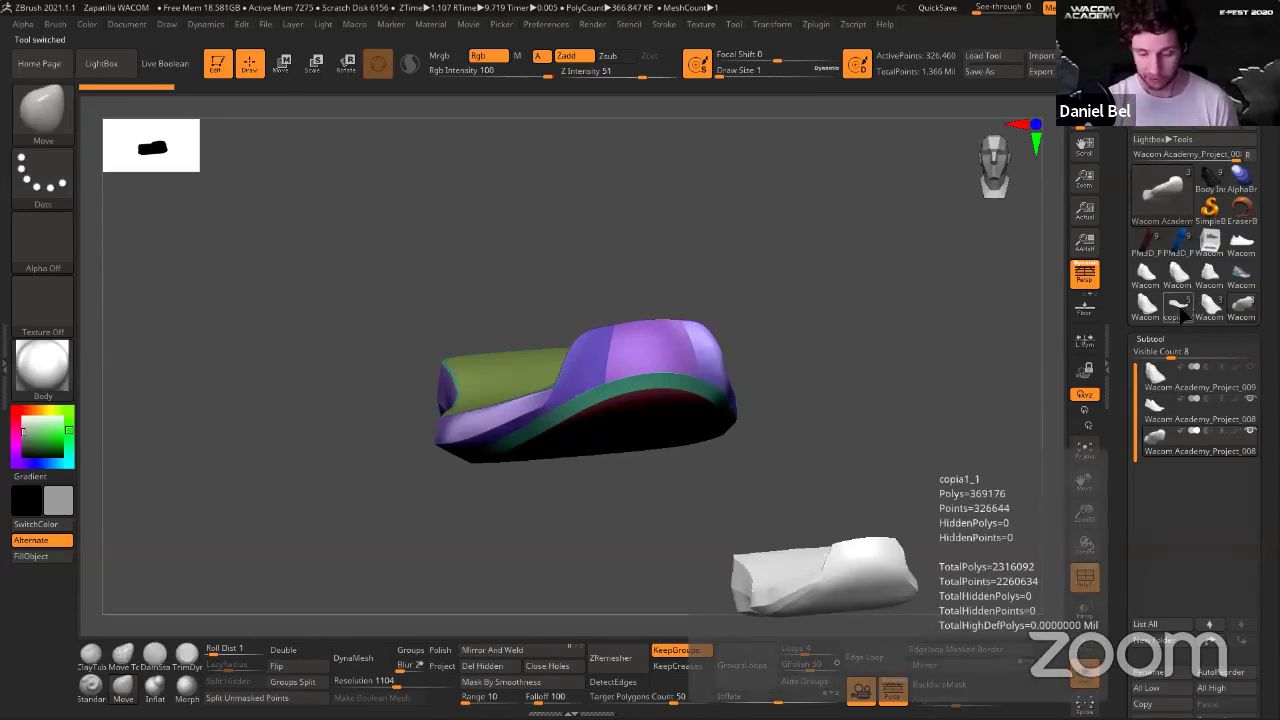
{"action": "key", "text": "shift+f"}
{"action": "left_click_drag", "start_coordinate": [787, 278], "coordinate": [821, 274]}
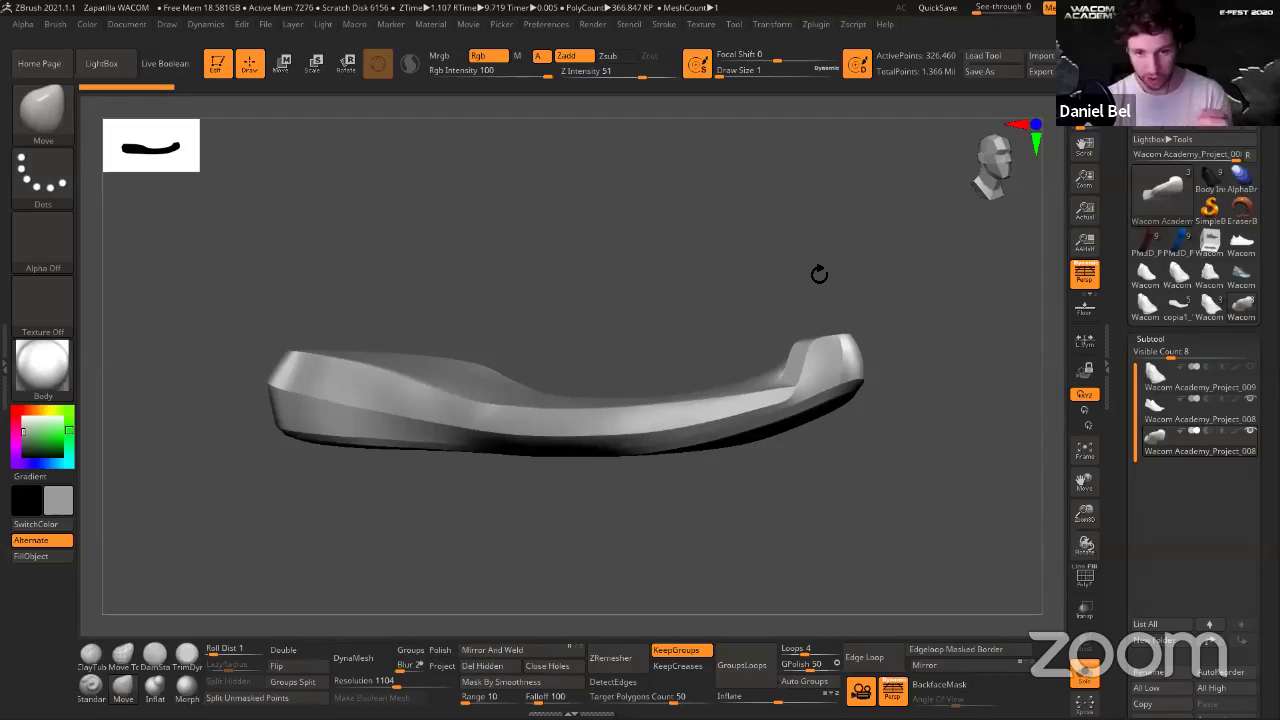
{"action": "left_click_drag", "start_coordinate": [816, 264], "coordinate": [837, 374]}
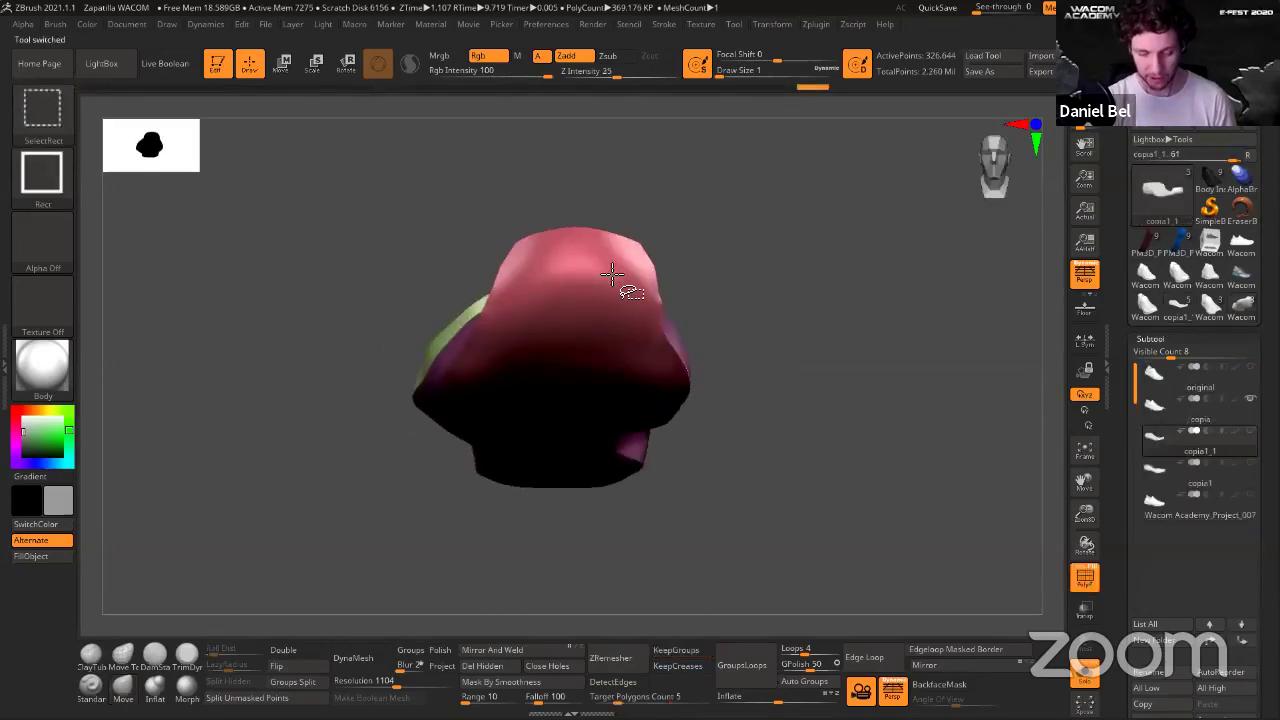
{"action": "left_click", "coordinate": [630, 288], "text": "ctrl+shift"}
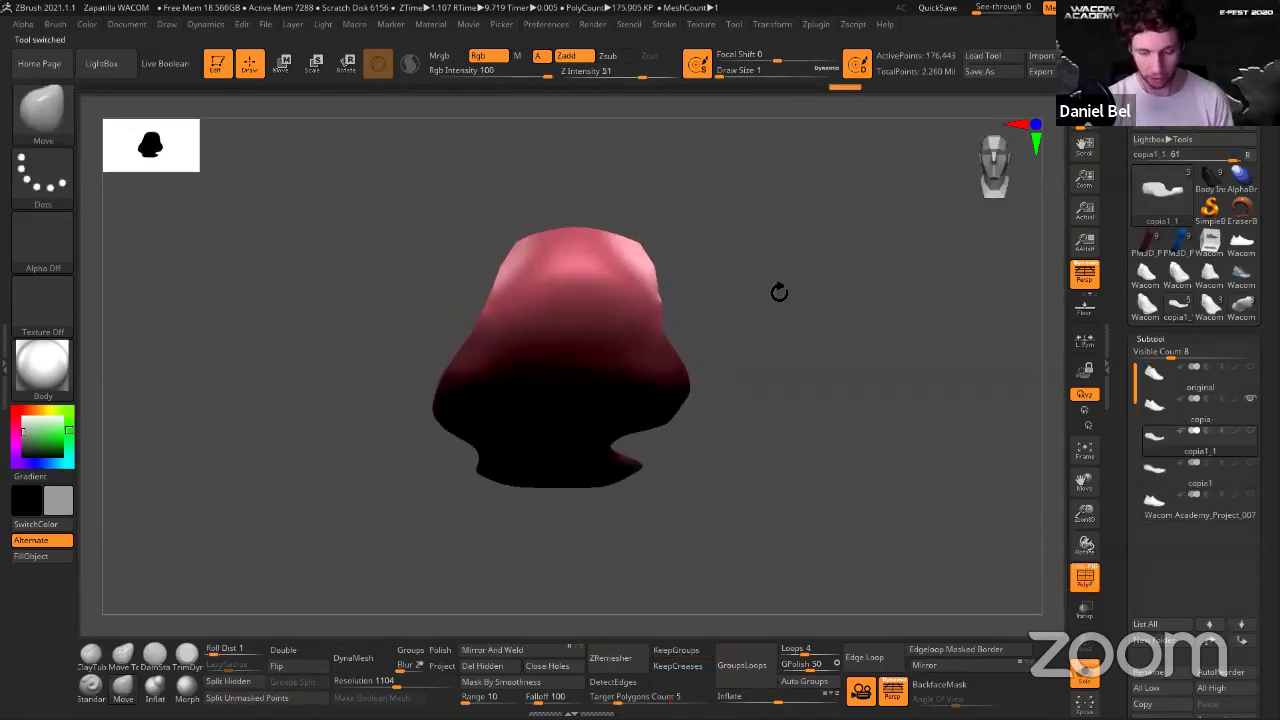
Slice the isolated red polygroup horizontally with SliceCurve, separating the upper toe from the sole's bottom.
{"action": "key", "text": "ctrl+shift"}
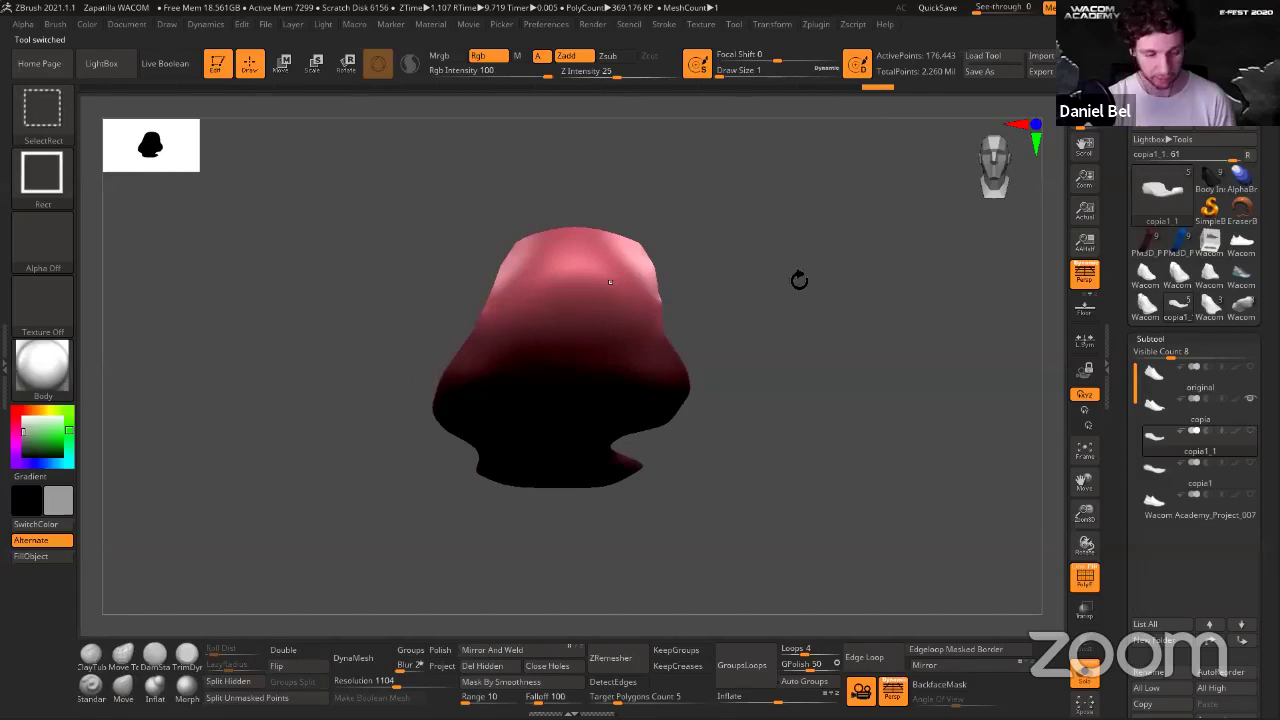
{"action": "left_click", "coordinate": [799, 280], "text": "ctrl+shift"}
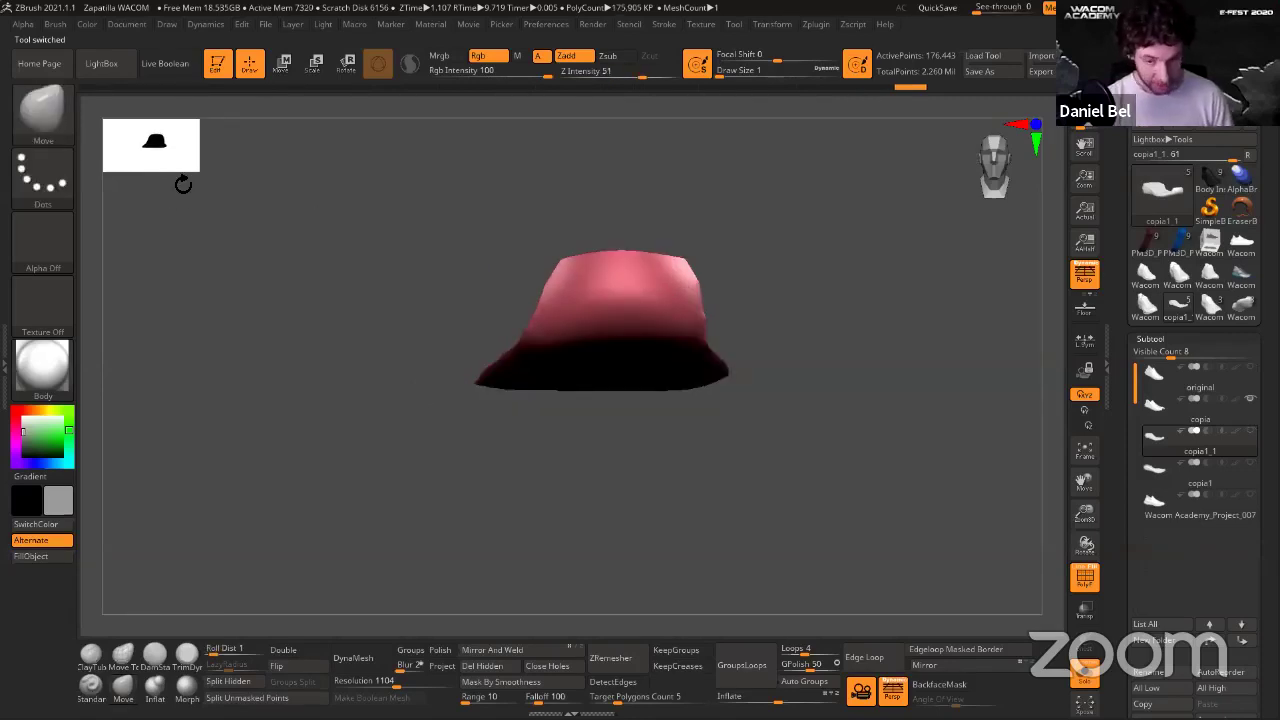
{"action": "key", "text": "ctrl+shift"}
{"action": "key", "text": "ctrl+shift"}
{"action": "key", "text": "ctrl+shift"}
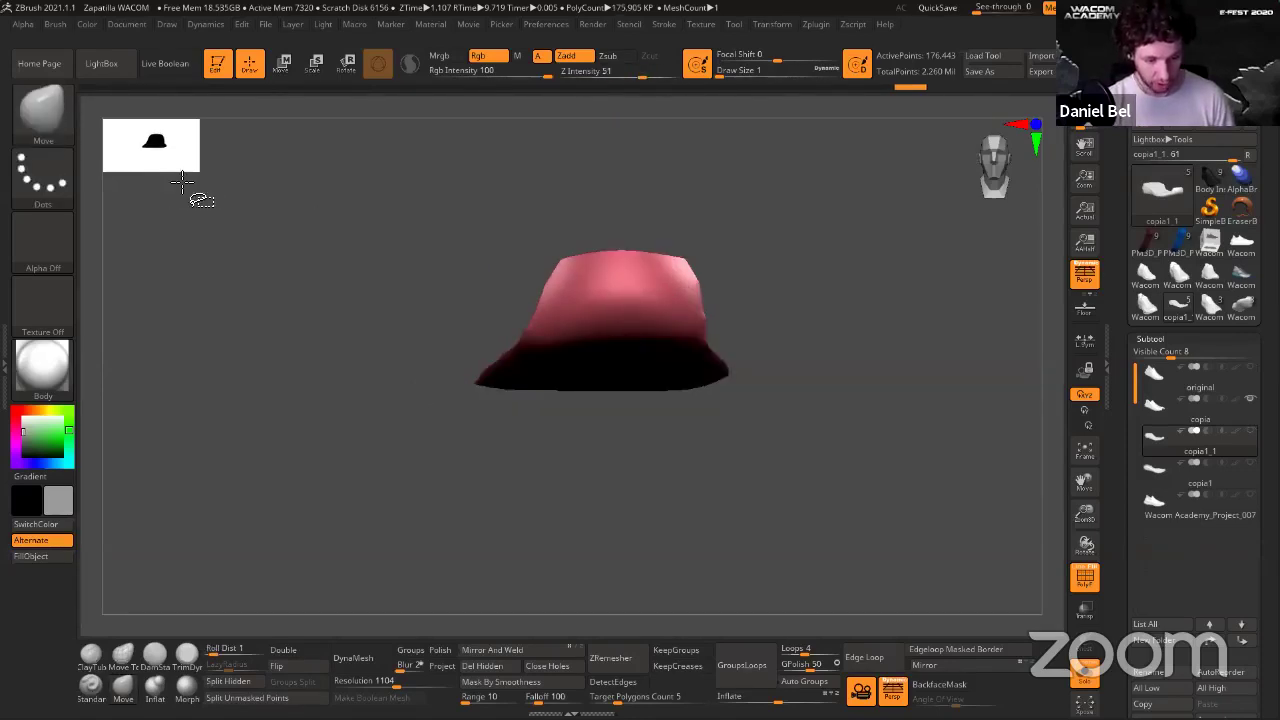
{"action": "key", "text": "ctrl+shift"}
{"action": "mouse_move", "coordinate": [61, 130]}
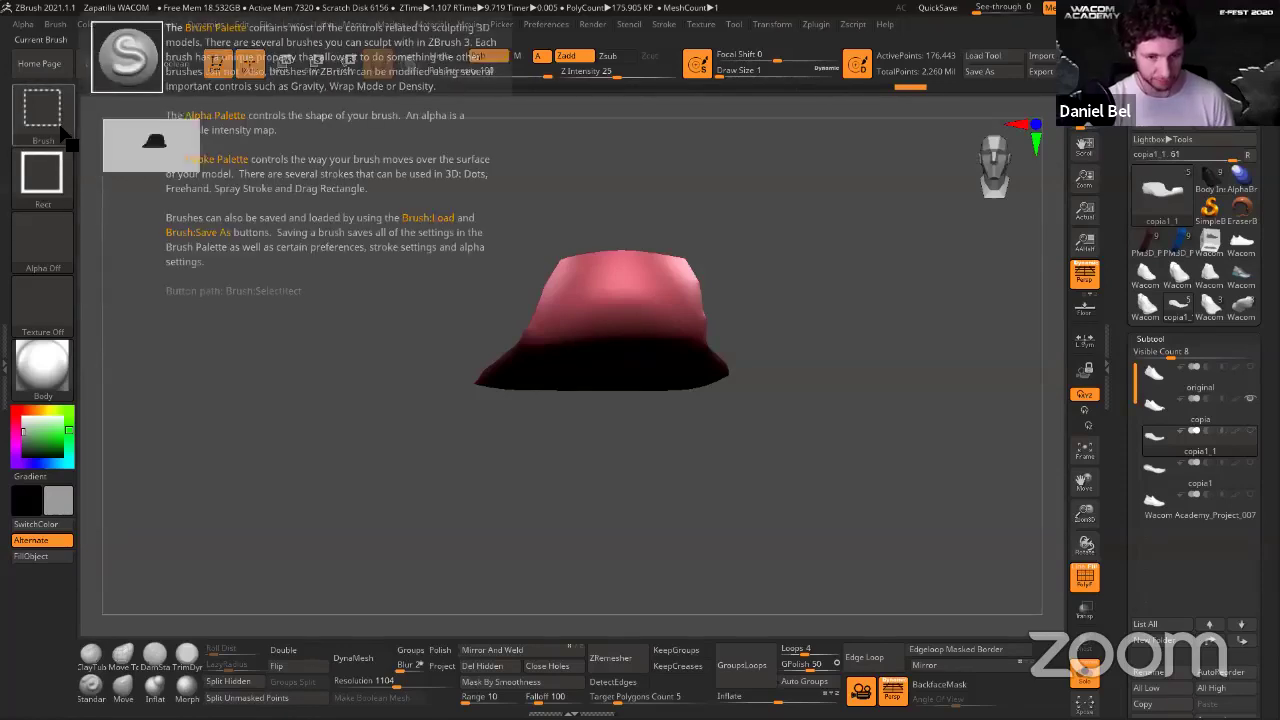
{"action": "left_click", "coordinate": [58, 125]}
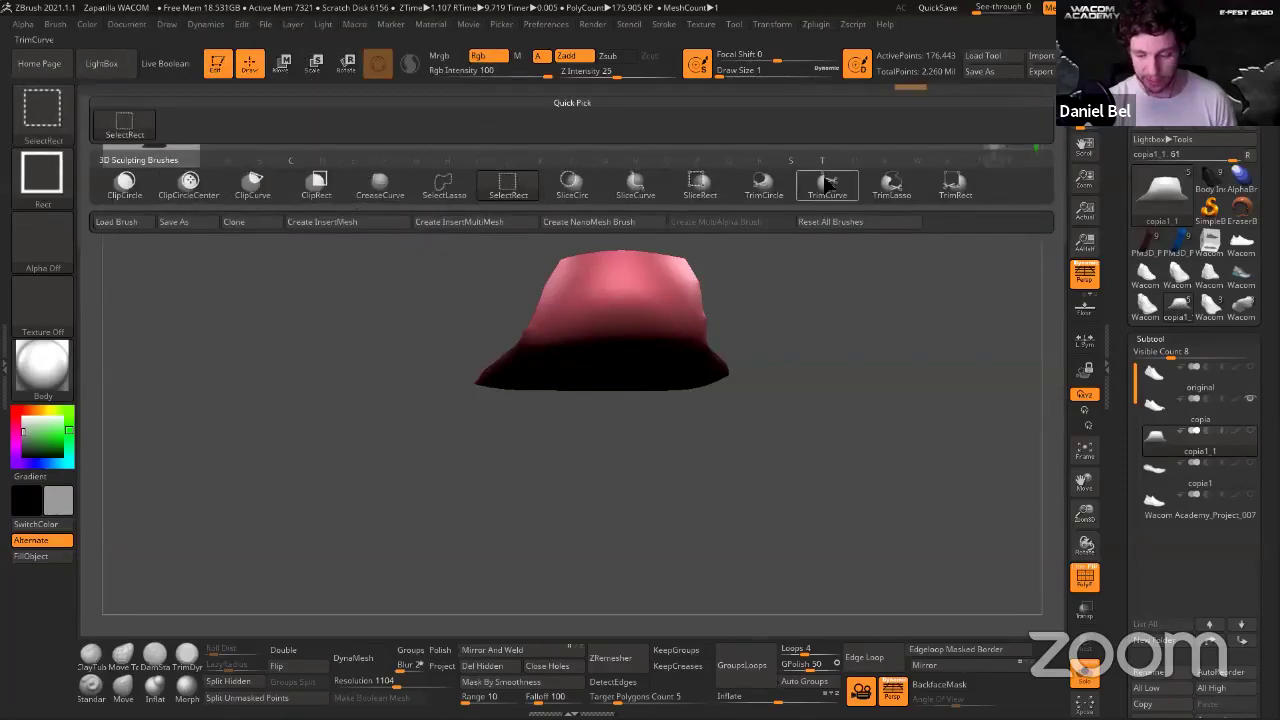
{"action": "mouse_move", "coordinate": [826, 185]}
{"action": "mouse_move", "coordinate": [634, 188]}
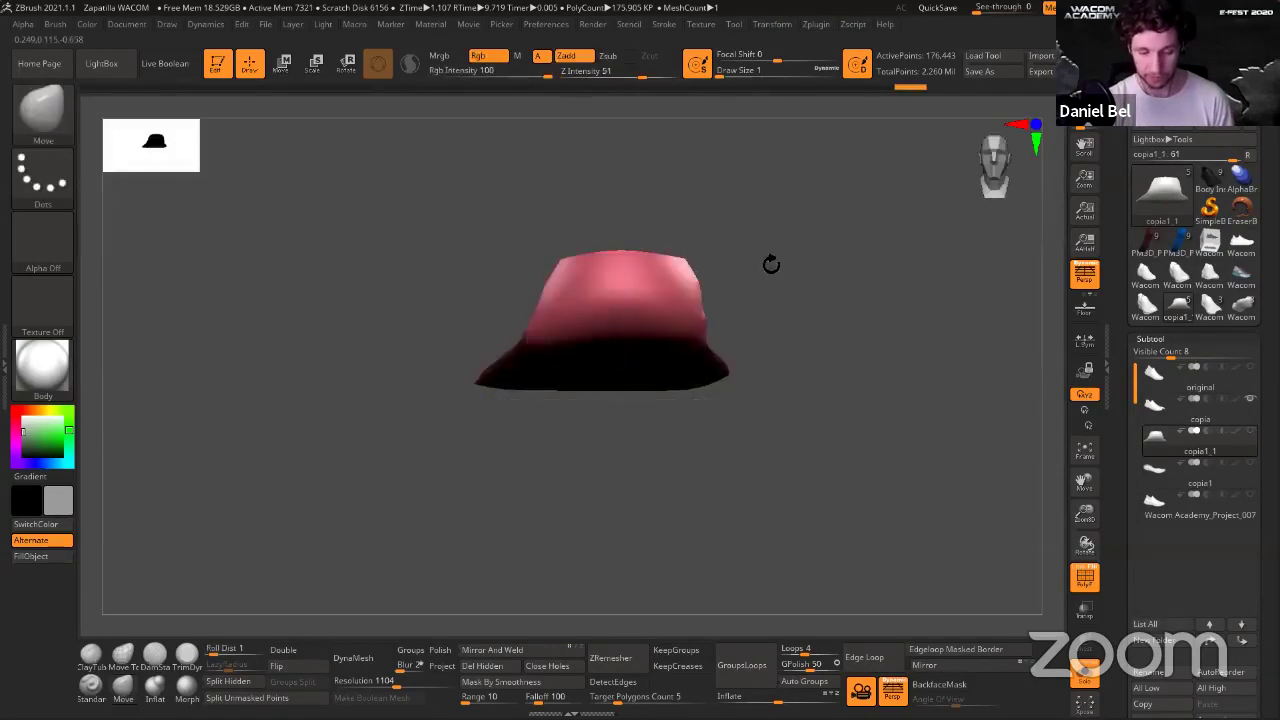
{"action": "left_click_drag", "start_coordinate": [760, 288], "coordinate": [711, 338], "text": "alt"}
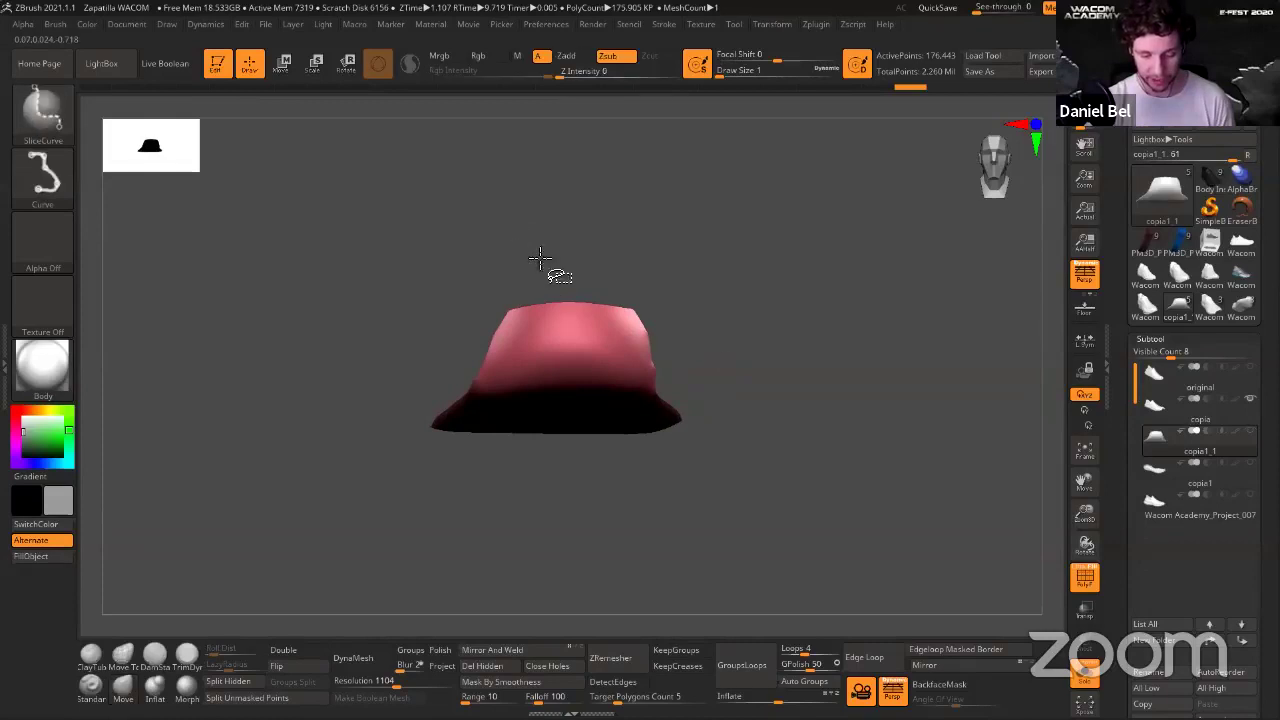
{"action": "left_click_drag", "start_coordinate": [744, 382], "coordinate": [345, 398]}
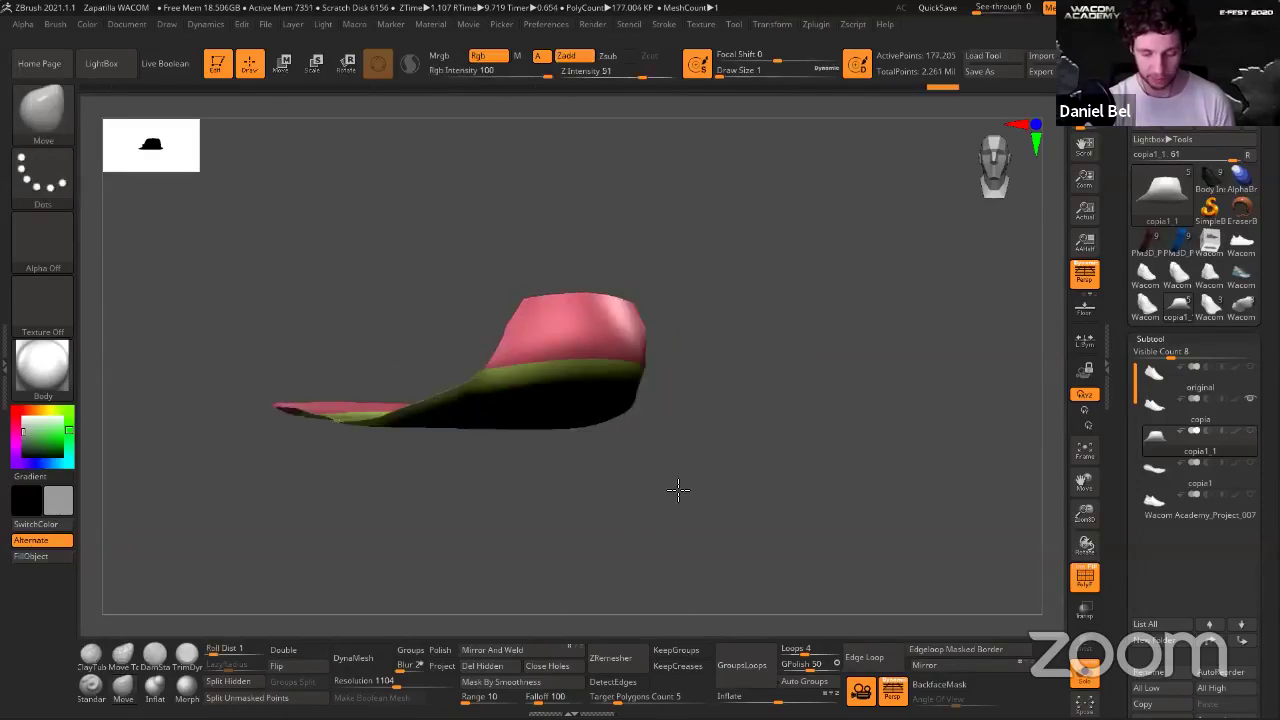
Isolate the pink heel and toe pieces, split them into separate polygroups with Auto Groups, and show the whole sole.
{"action": "mouse_move", "coordinate": [678, 488]}
{"action": "left_mouse_down"}
{"action": "mouse_move", "coordinate": [749, 503]}
{"action": "mouse_move", "coordinate": [423, 371]}
{"action": "left_mouse_up"}
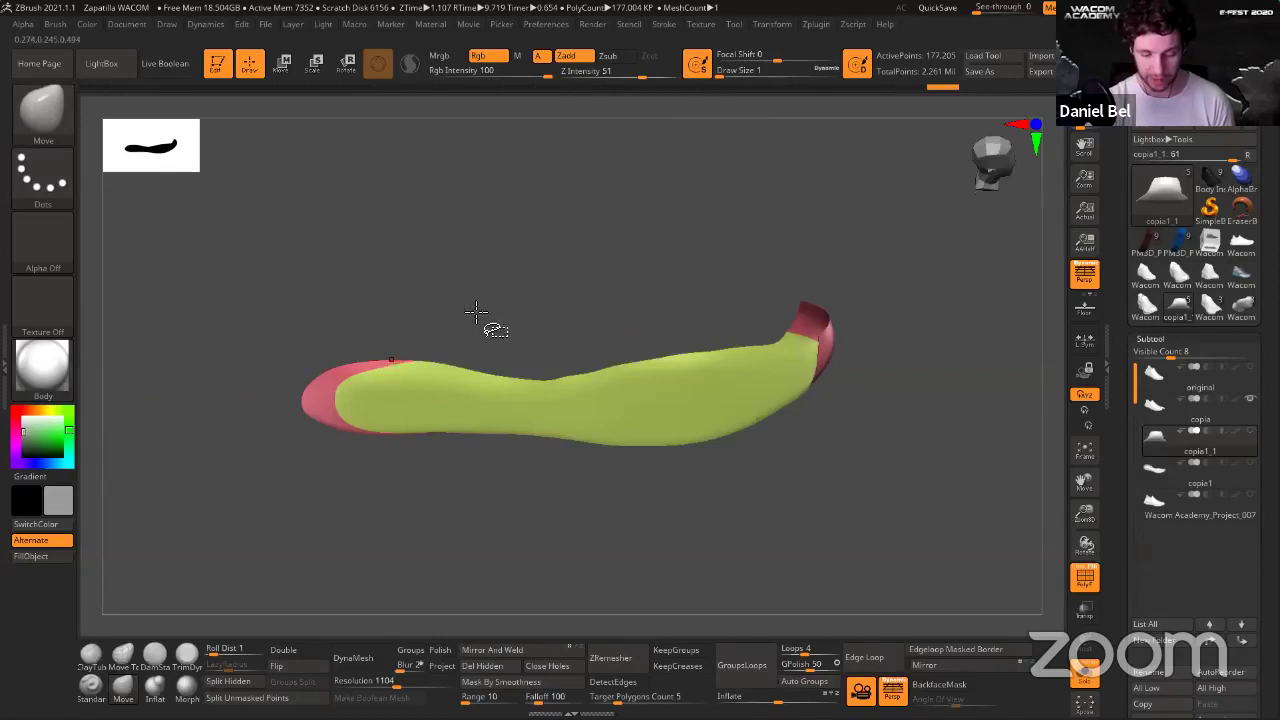
{"action": "mouse_move", "coordinate": [486, 323]}
{"action": "left_mouse_down"}
{"action": "mouse_move", "coordinate": [455, 347]}
{"action": "mouse_move", "coordinate": [428, 280]}
{"action": "left_mouse_up"}
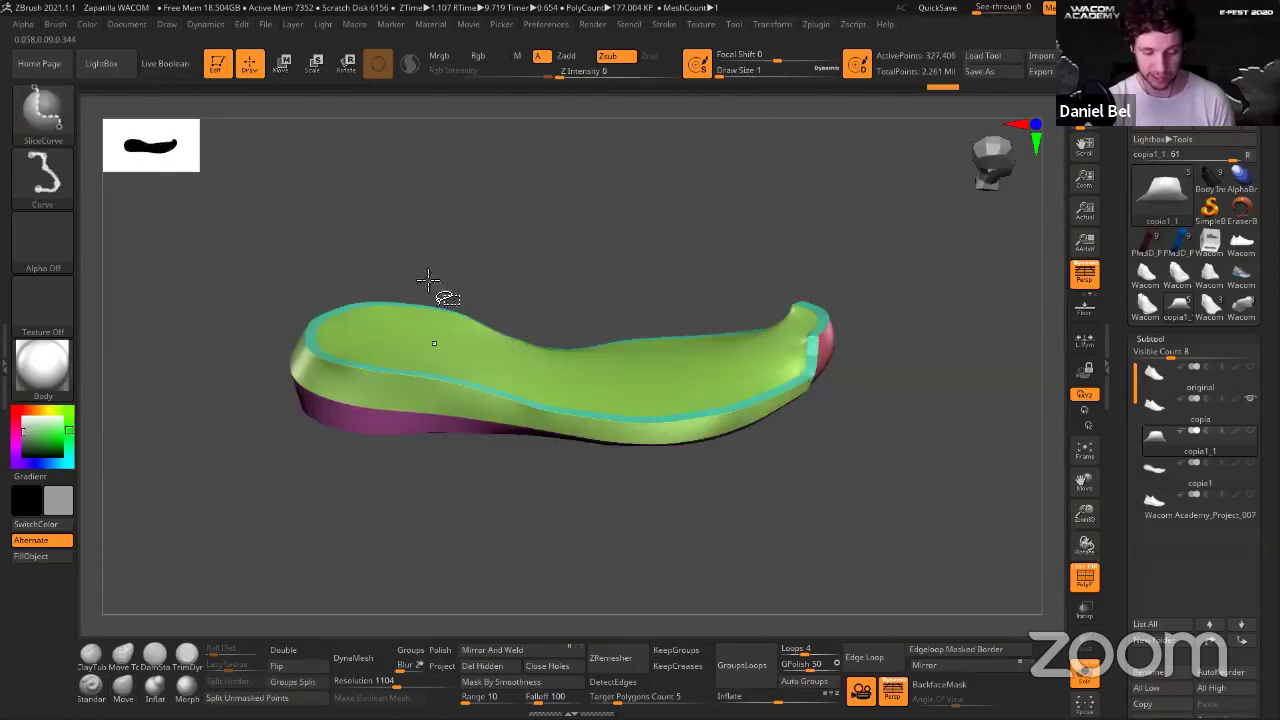
{"action": "left_click", "coordinate": [426, 278], "text": "ctrl+shift"}
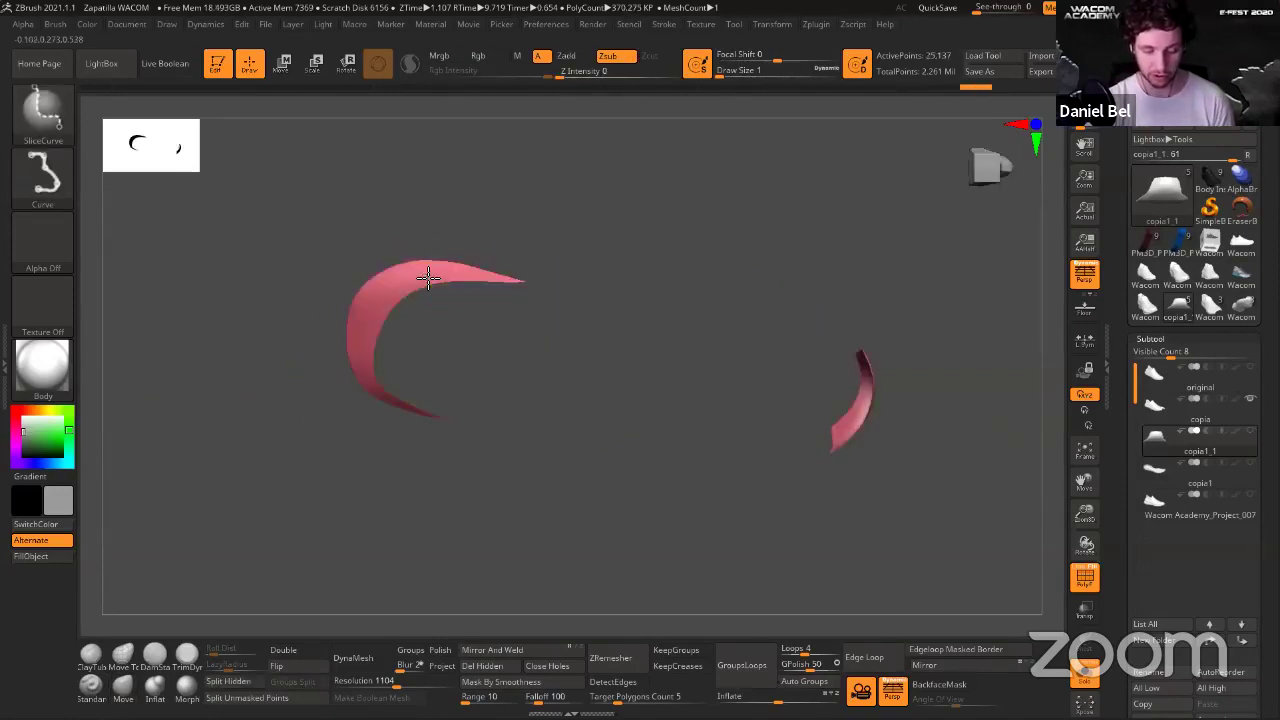
{"action": "left_click", "coordinate": [429, 280], "text": "ctrl+shift"}
{"action": "key", "text": "ctrl+z"}
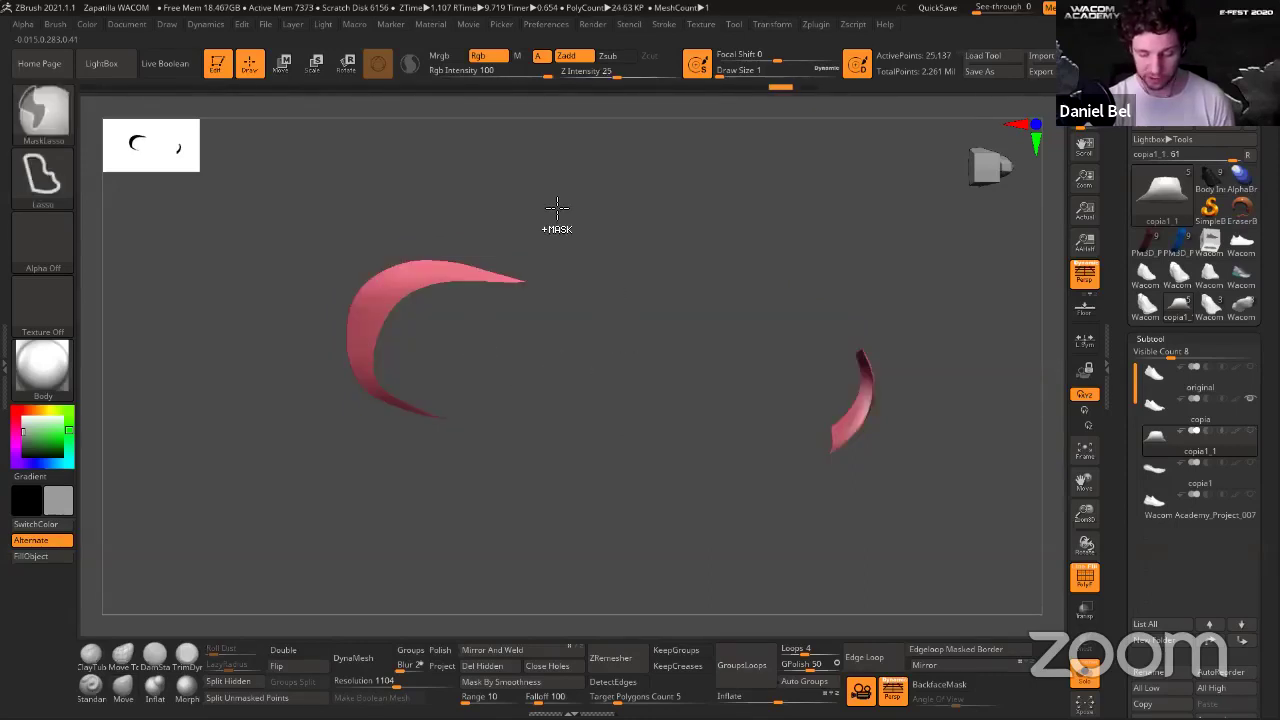
{"action": "left_click", "coordinate": [804, 681]}
{"action": "left_click", "coordinate": [552, 271], "text": "ctrl+shift"}
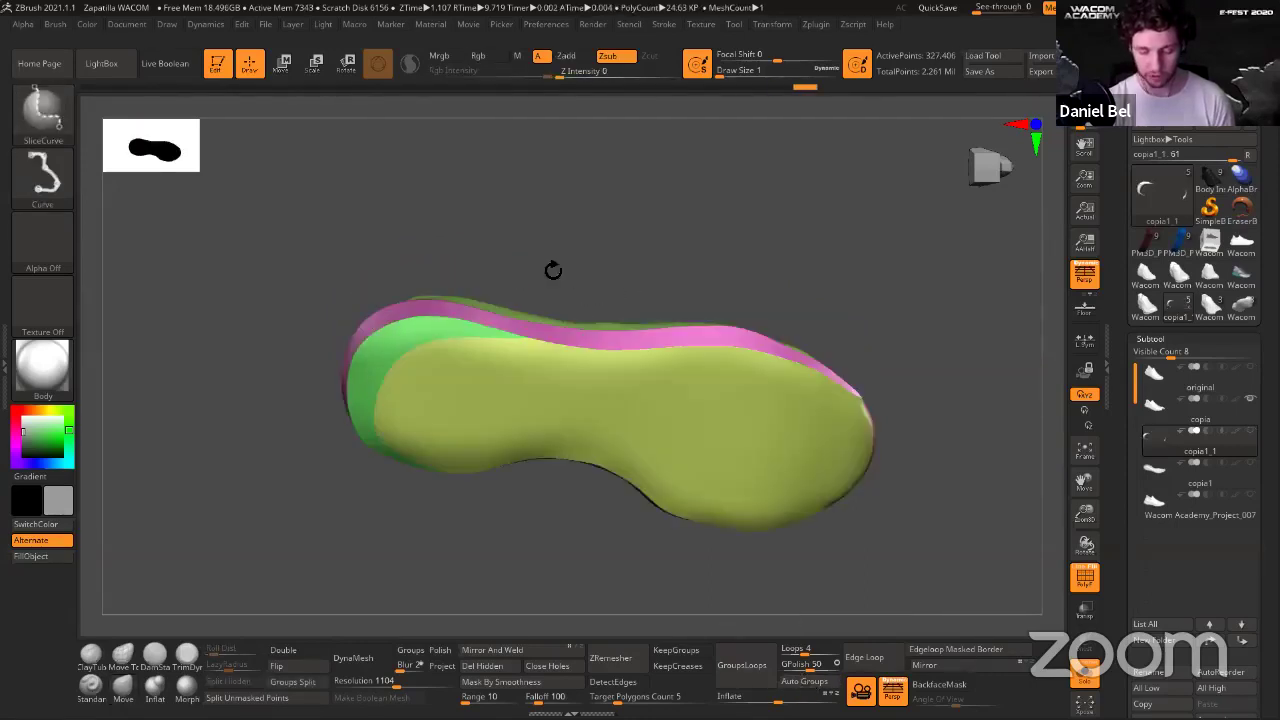
Isolate the green heel strip together with the yellow-green bottom, merge them into one polygroup, and show the whole sole.
{"action": "left_click", "coordinate": [440, 331], "text": "ctrl+shift"}
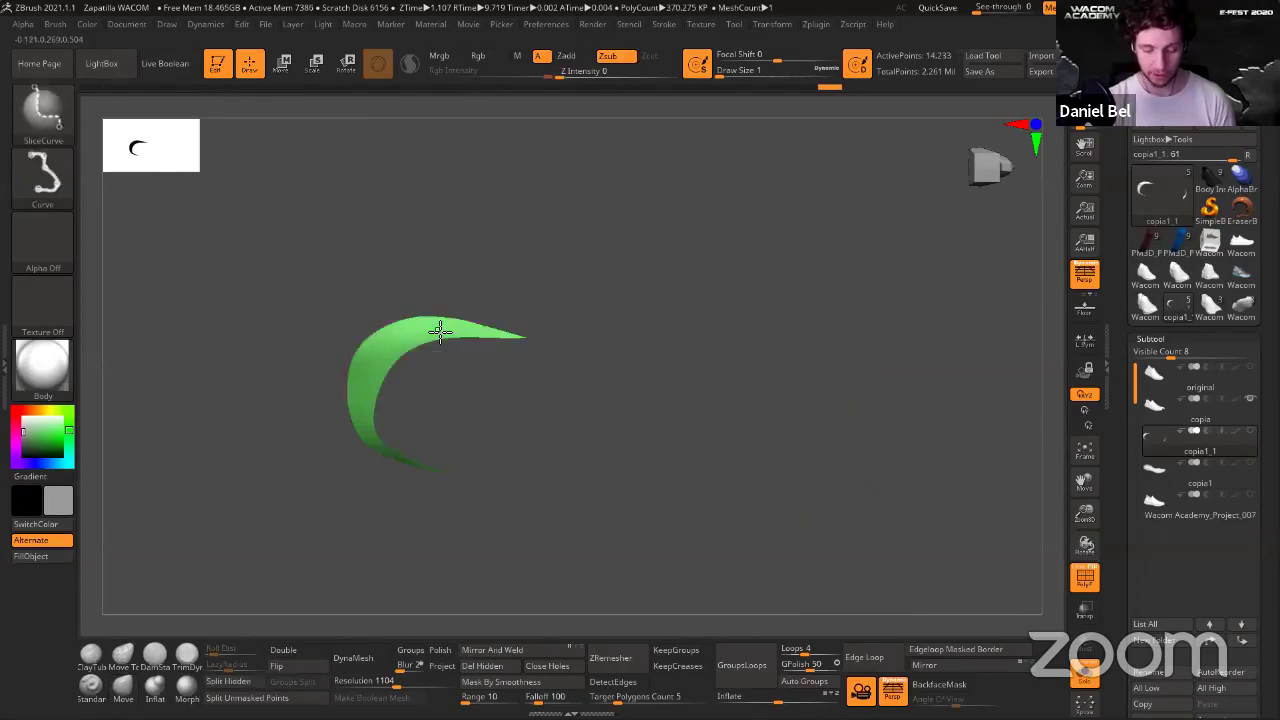
{"action": "left_click", "coordinate": [440, 331], "text": "ctrl+shift"}
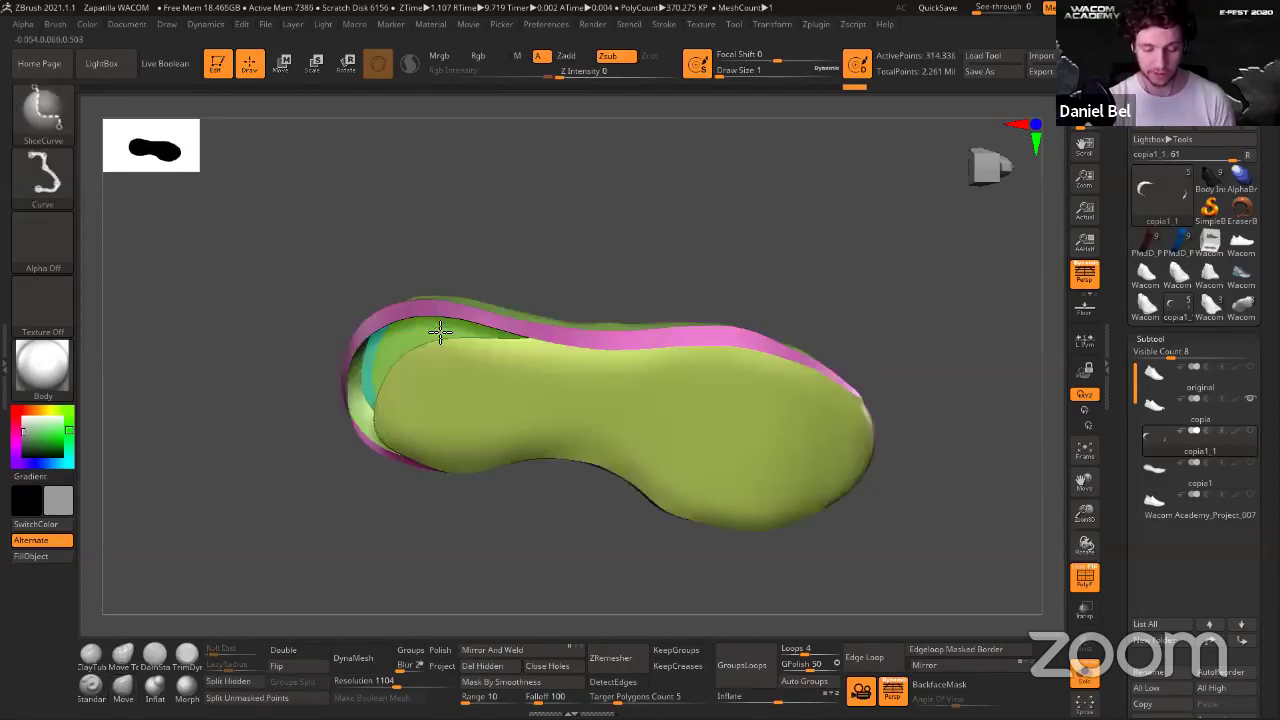
{"action": "left_click", "coordinate": [450, 350], "text": "ctrl+shift"}
{"action": "mouse_move", "coordinate": [616, 183]}
{"action": "left_mouse_down", "text": "ctrl+shift"}
{"action": "mouse_move", "coordinate": [618, 232]}
{"action": "mouse_move", "coordinate": [714, 265]}
{"action": "mouse_move", "coordinate": [675, 274]}
{"action": "left_mouse_up", "text": "ctrl+shift"}
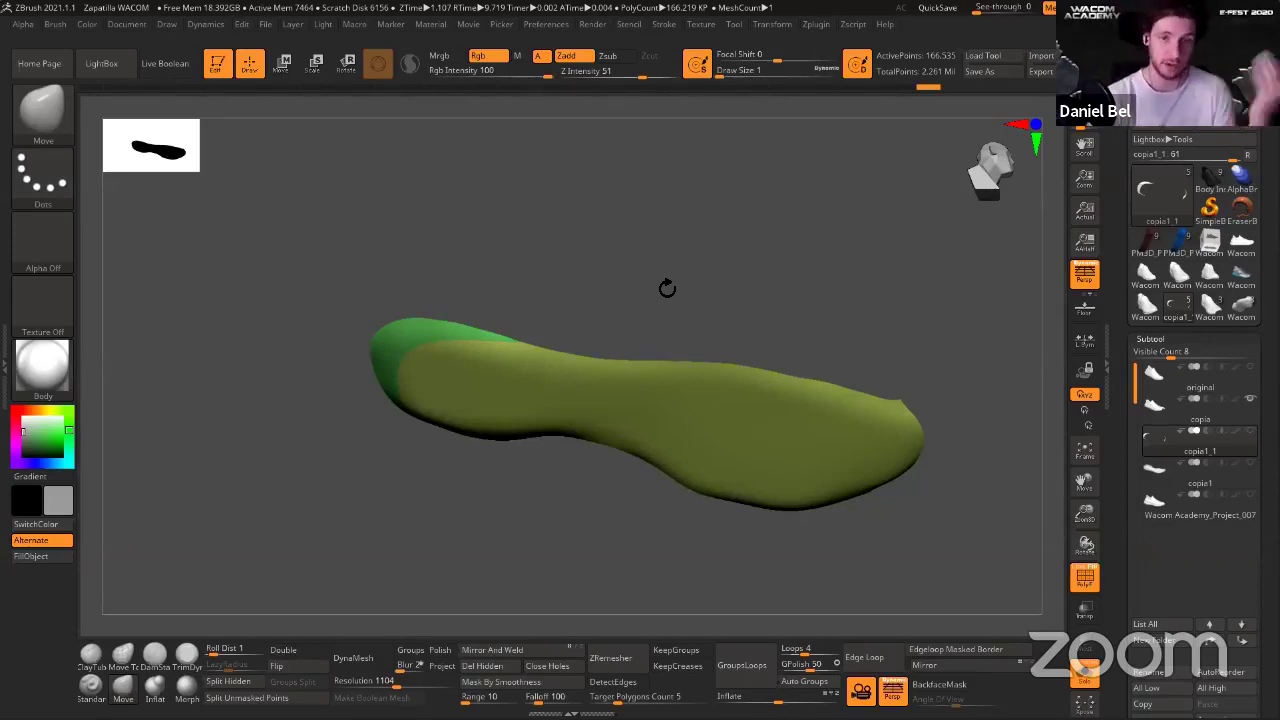
{"action": "left_click_drag", "start_coordinate": [646, 247], "coordinate": [751, 332]}
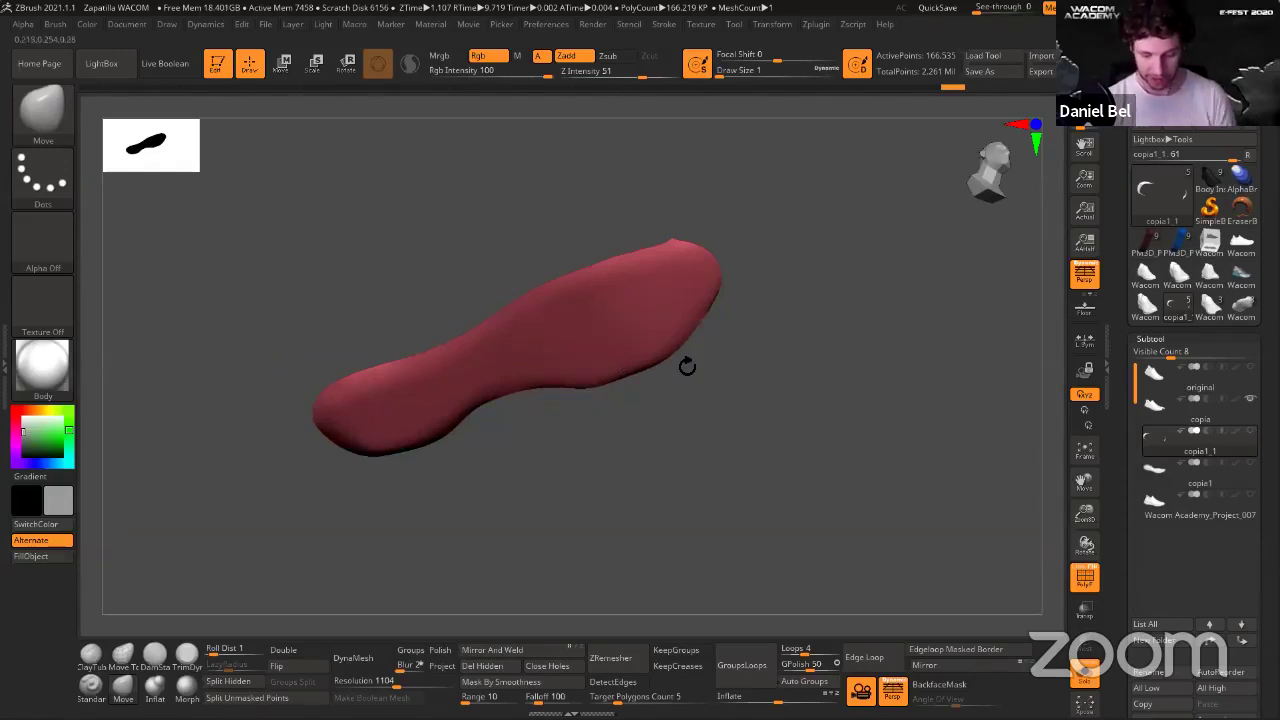
{"action": "key", "text": "shift+f"}
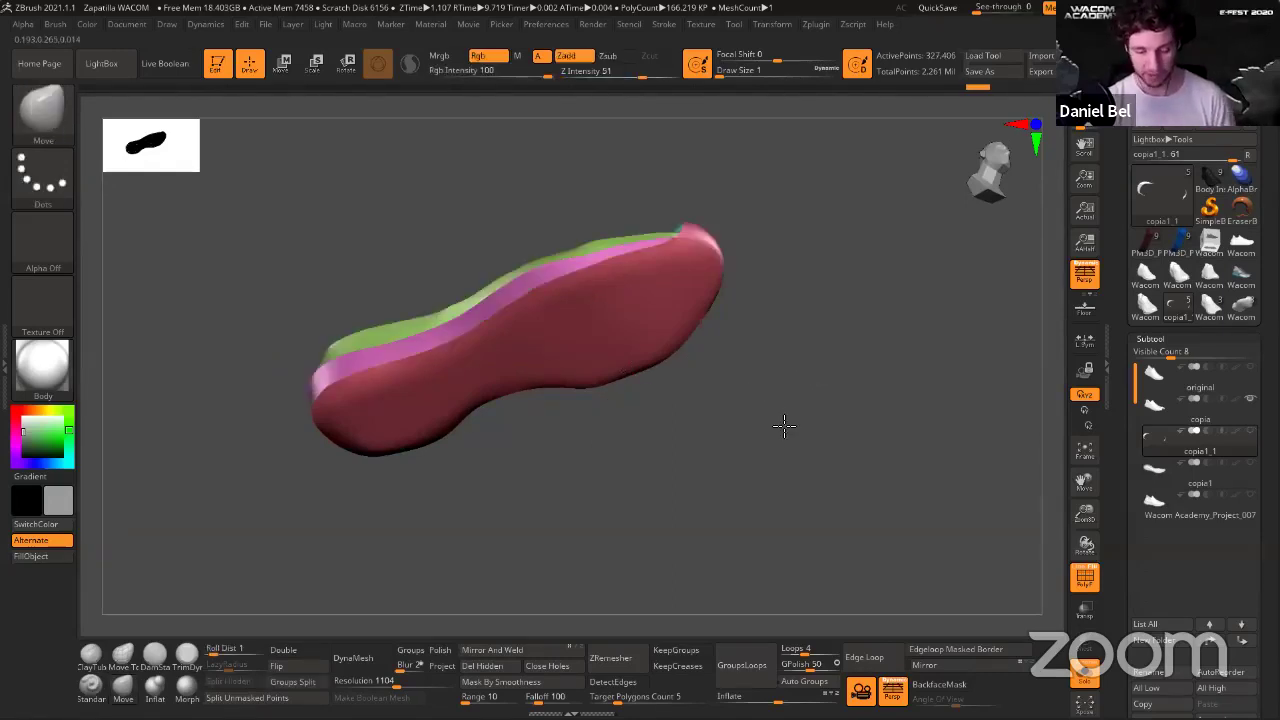
Isolate the pink toe piece, slice it vertically on both sides to separate its front section, and show the whole sole.
{"action": "mouse_move", "coordinate": [776, 425]}
{"action": "left_mouse_down"}
{"action": "mouse_move", "coordinate": [775, 390]}
{"action": "mouse_move", "coordinate": [683, 351]}
{"action": "mouse_move", "coordinate": [609, 352]}
{"action": "mouse_move", "coordinate": [766, 320]}
{"action": "mouse_move", "coordinate": [1024, 338]}
{"action": "left_mouse_up"}
{"action": "left_click", "coordinate": [378, 335], "text": "ctrl+shift"}
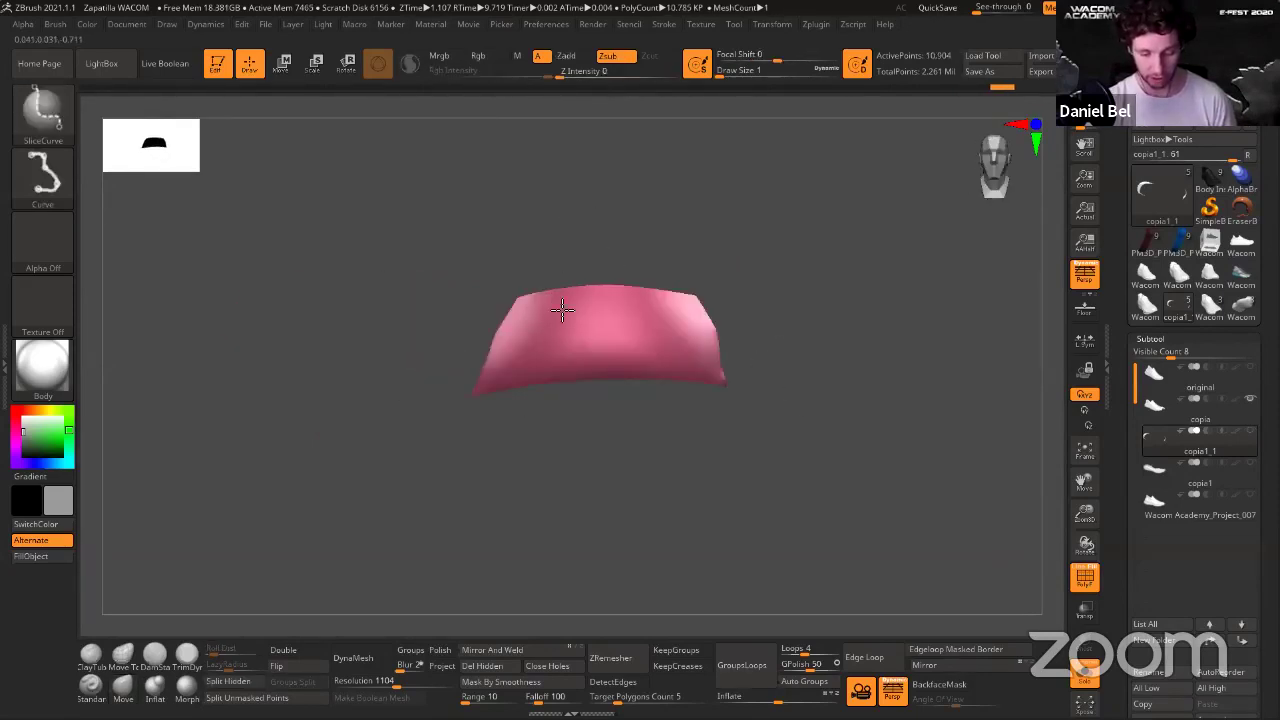
{"action": "mouse_move", "coordinate": [557, 237]}
{"action": "left_mouse_down", "text": "ctrl+shift"}
{"action": "mouse_move", "coordinate": [560, 343]}
{"action": "mouse_move", "coordinate": [490, 502]}
{"action": "left_mouse_up", "text": "ctrl+shift"}
{"action": "mouse_move", "coordinate": [660, 205]}
{"action": "left_mouse_down", "text": "ctrl+shift"}
{"action": "mouse_move", "coordinate": [643, 329]}
{"action": "mouse_move", "coordinate": [666, 417]}
{"action": "mouse_move", "coordinate": [687, 419]}
{"action": "left_mouse_up", "text": "ctrl+shift"}
{"action": "left_click", "coordinate": [857, 372], "text": "ctrl+shift"}
{"action": "mouse_move", "coordinate": [786, 268]}
{"action": "left_mouse_down"}
{"action": "mouse_move", "coordinate": [820, 260]}
{"action": "mouse_move", "coordinate": [806, 274]}
{"action": "mouse_move", "coordinate": [806, 346]}
{"action": "mouse_move", "coordinate": [618, 376]}
{"action": "left_mouse_up"}
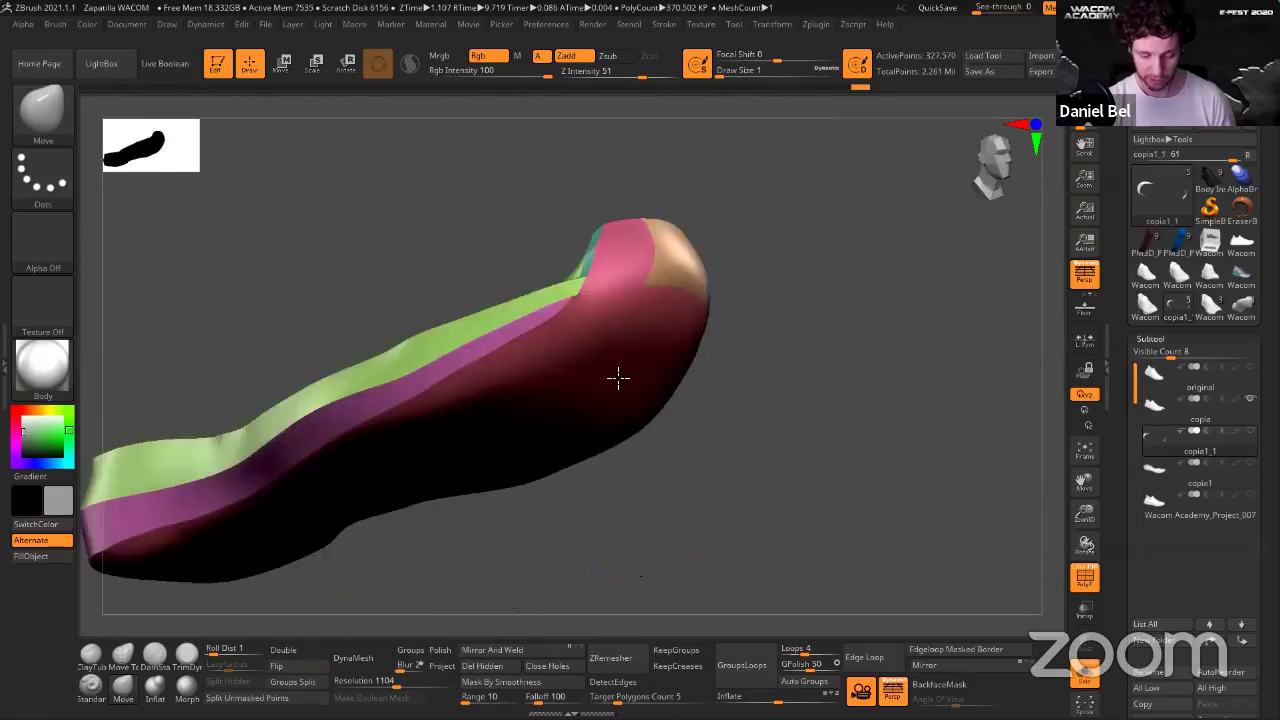
{"action": "left_click", "coordinate": [843, 331], "text": "ctrl+shift"}
{"action": "left_click_drag", "start_coordinate": [843, 331], "coordinate": [880, 380]}
{"action": "left_click", "coordinate": [893, 342], "text": "ctrl+shift"}
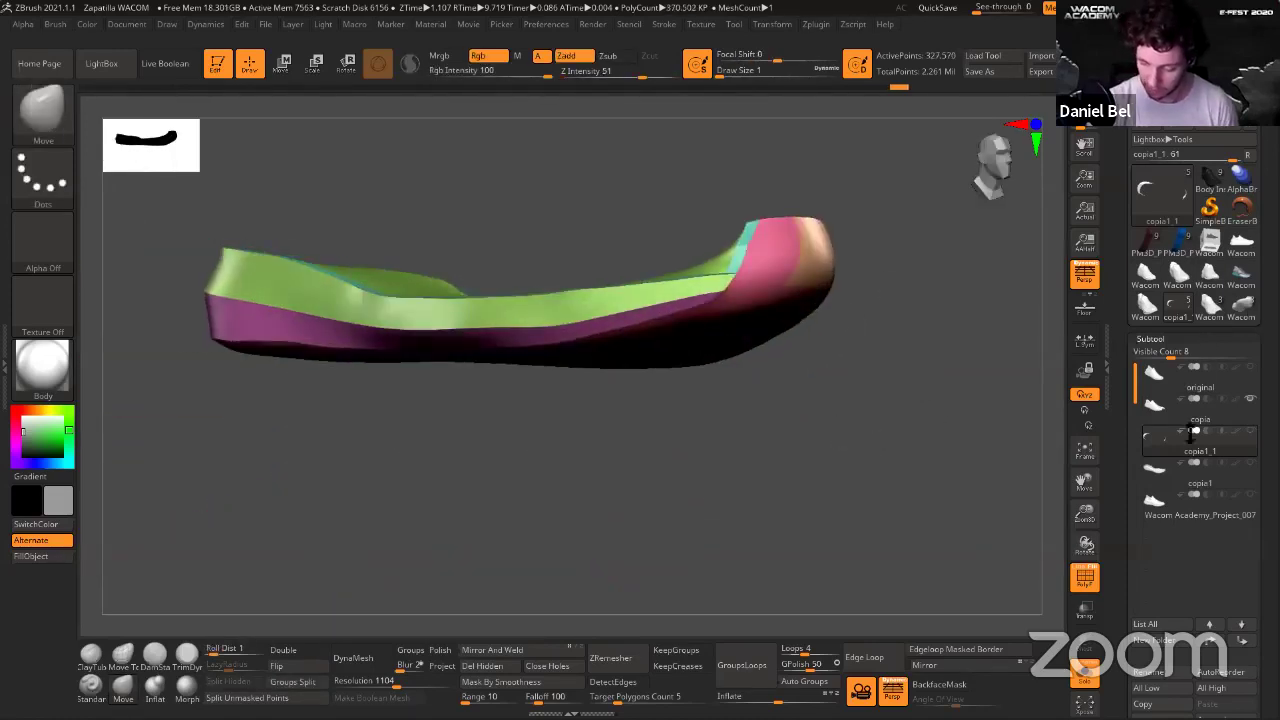
Apply the Polish By Features deformation to the copia1_1 sole and examine its edges without polygroup colours.
{"action": "left_click", "coordinate": [1180, 471]}
{"action": "left_click", "coordinate": [1160, 482]}
{"action": "left_click_drag", "start_coordinate": [1044, 464], "coordinate": [970, 480]}
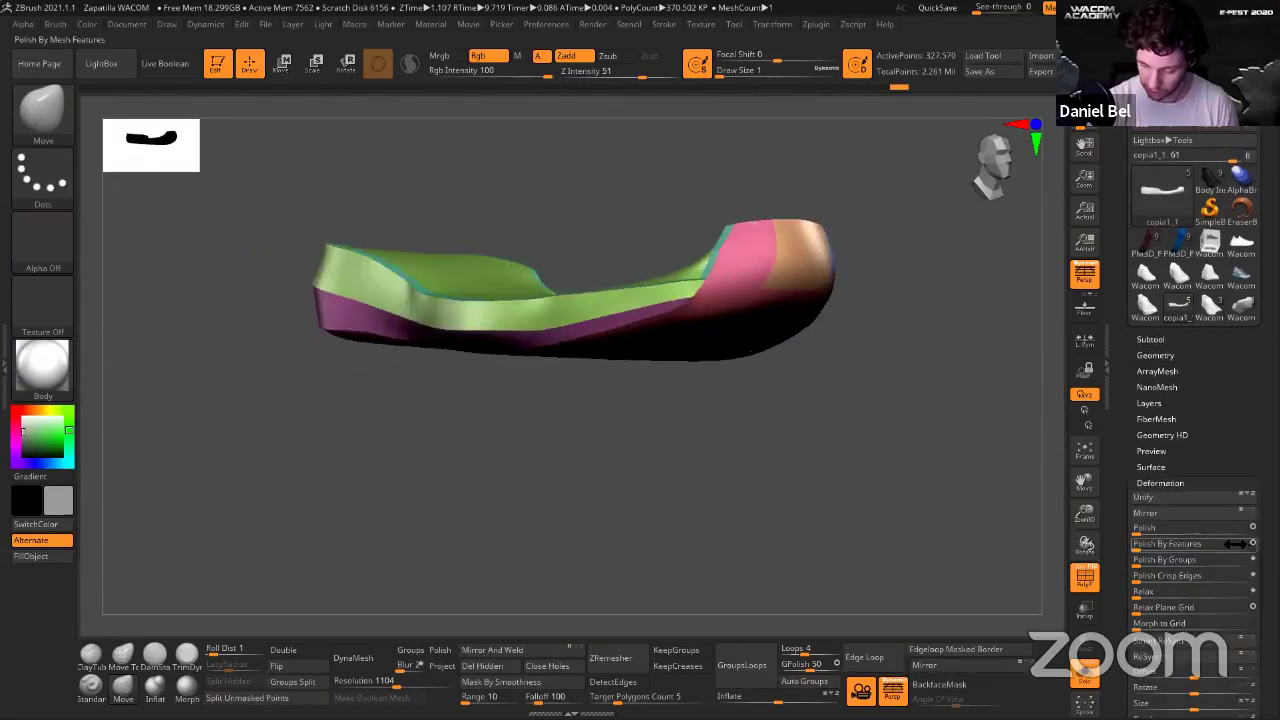
{"action": "left_click_drag", "start_coordinate": [1238, 543], "coordinate": [1184, 543]}
{"action": "left_click_drag", "start_coordinate": [896, 423], "coordinate": [849, 389]}
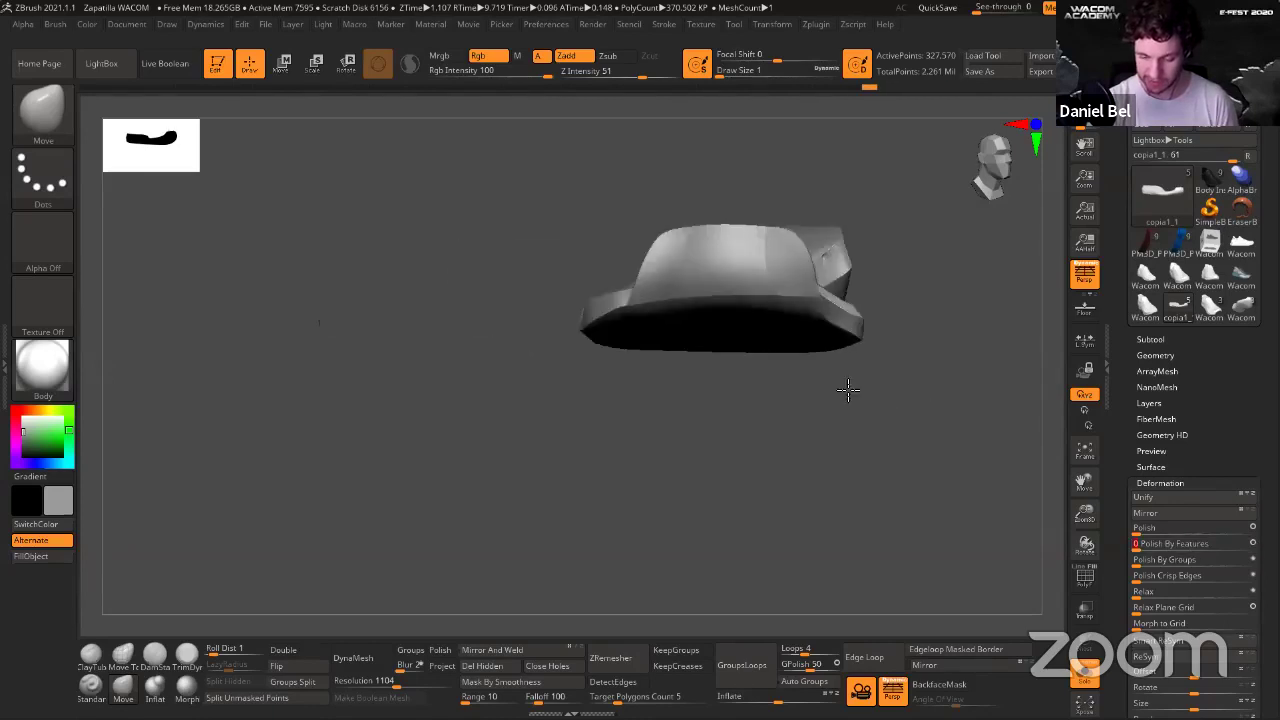
{"action": "left_click_drag", "start_coordinate": [814, 480], "coordinate": [890, 456]}
{"action": "left_click_drag", "start_coordinate": [795, 472], "coordinate": [801, 432]}
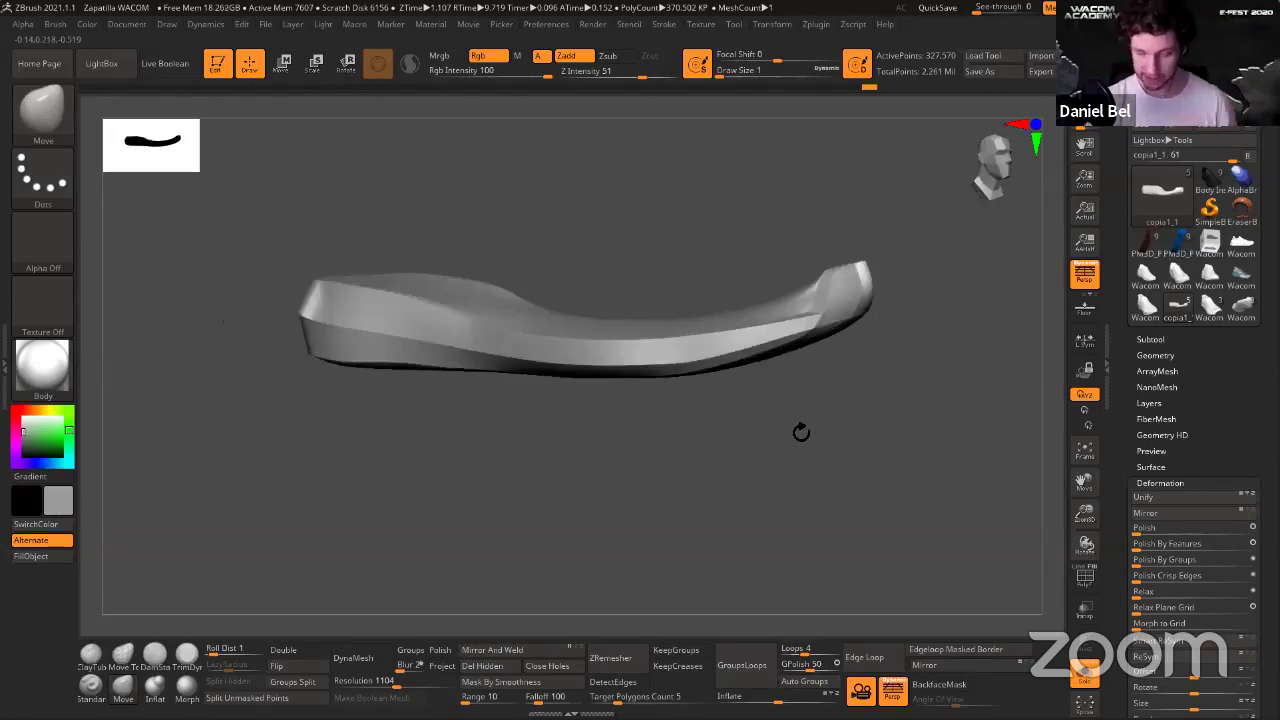
{"action": "left_click_drag", "start_coordinate": [857, 366], "coordinate": [821, 384], "text": "alt"}
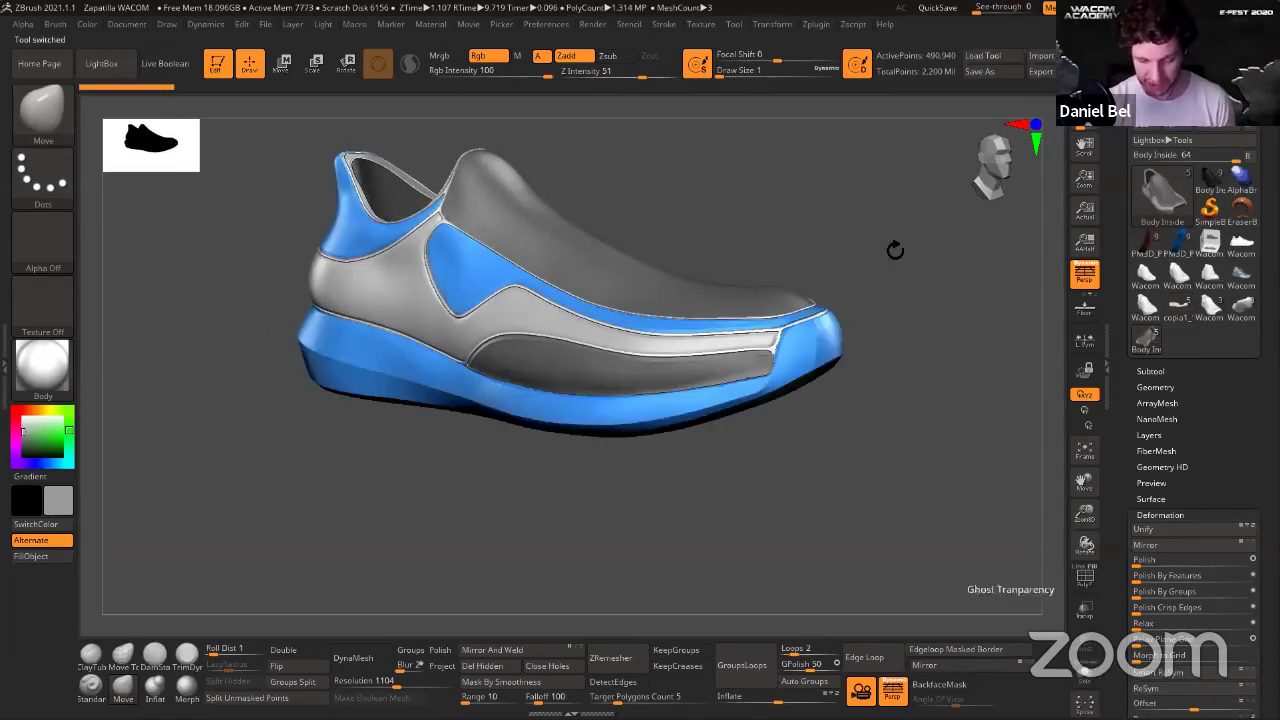
Examine the finished sneaker tool from several angles, focusing on how its sole, panels and upper fit together.
{"action": "key", "text": "f"}
{"action": "key", "text": "shift+f"}
{"action": "key", "text": "shift+f"}
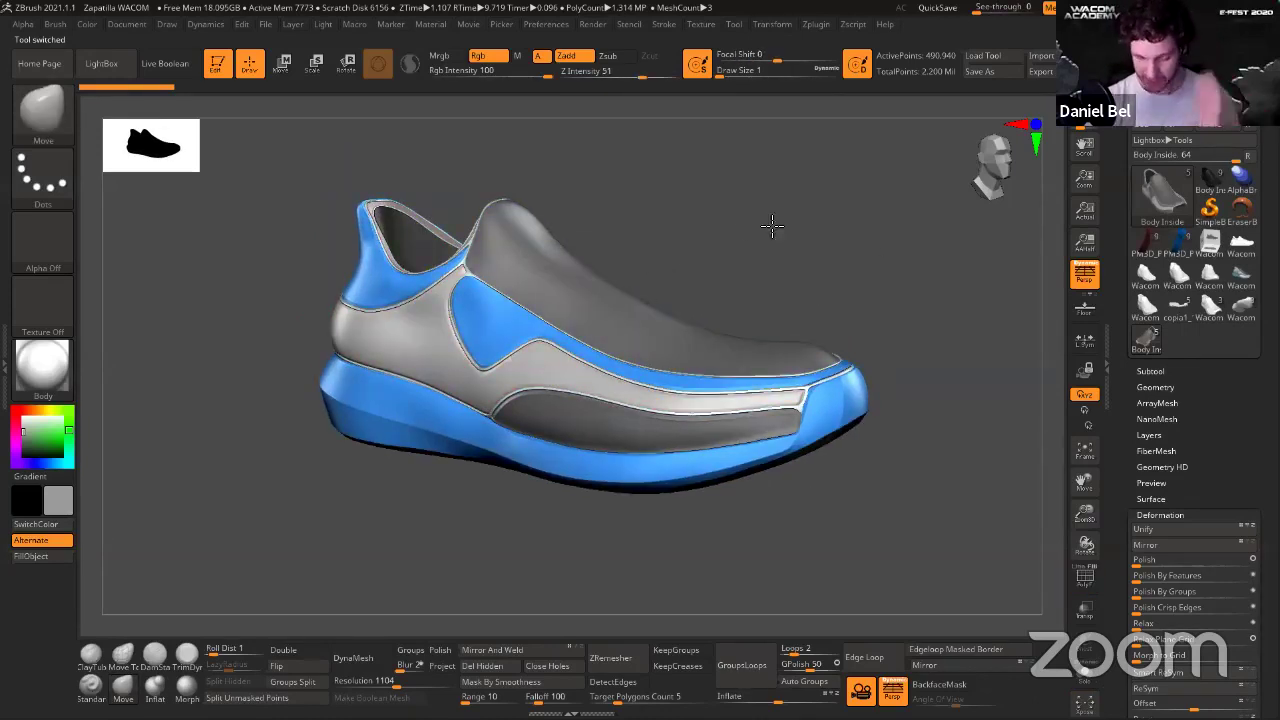
{"action": "left_click_drag", "start_coordinate": [773, 226], "coordinate": [725, 264]}
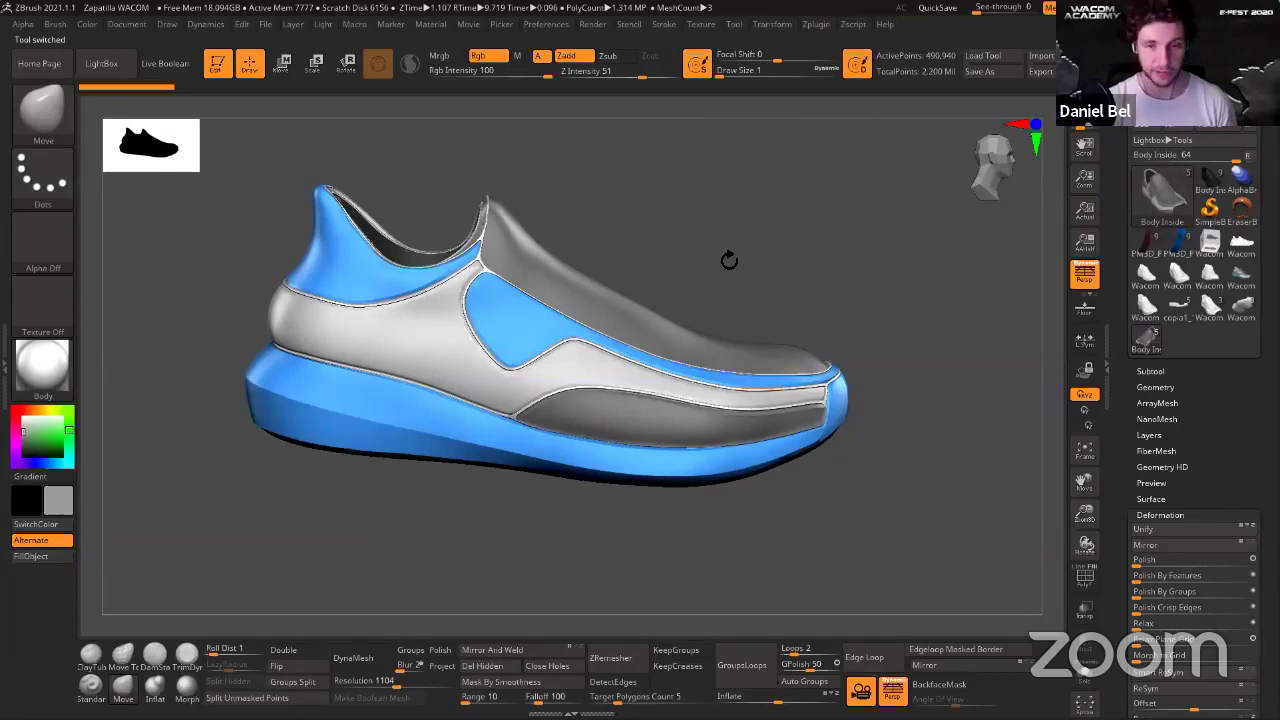
{"action": "left_click_drag", "start_coordinate": [729, 260], "coordinate": [740, 235]}
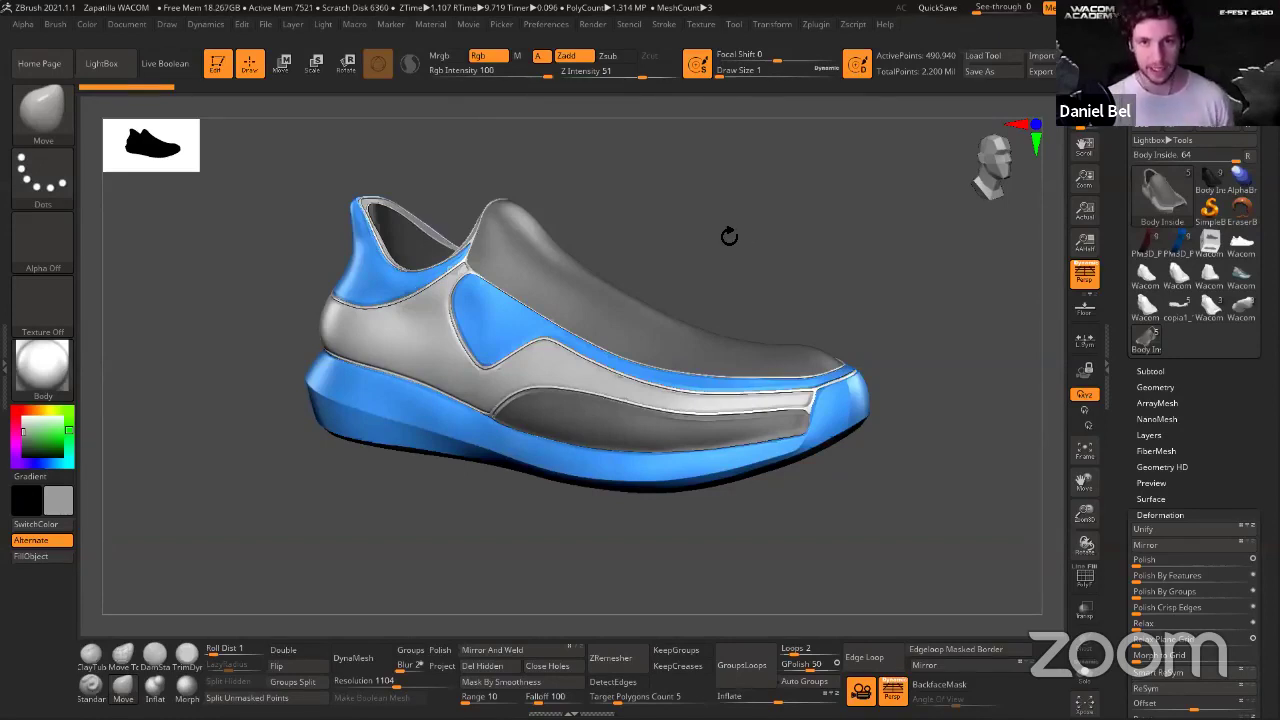
{"action": "left_click_drag", "start_coordinate": [713, 206], "coordinate": [681, 229]}
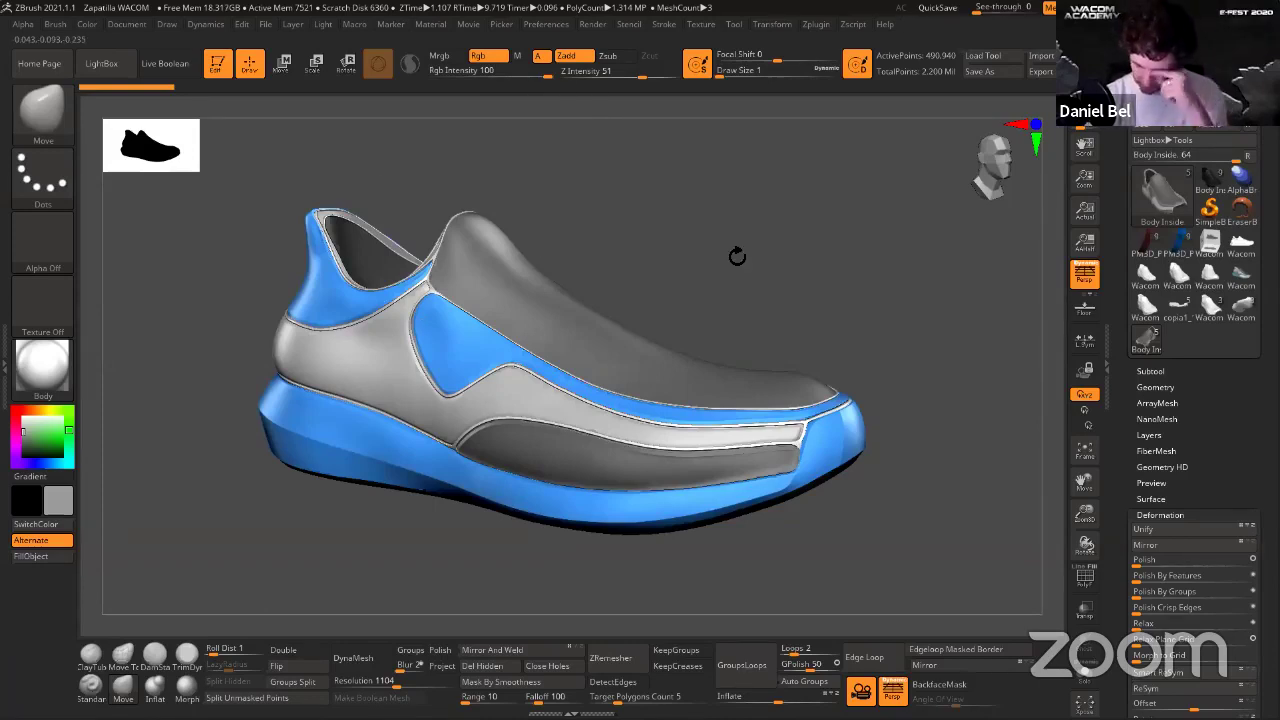
Show the finished sneaker's subtool list and polygroup colours, and solo the Sole subtool to examine it.
{"action": "left_click", "coordinate": [1150, 371]}
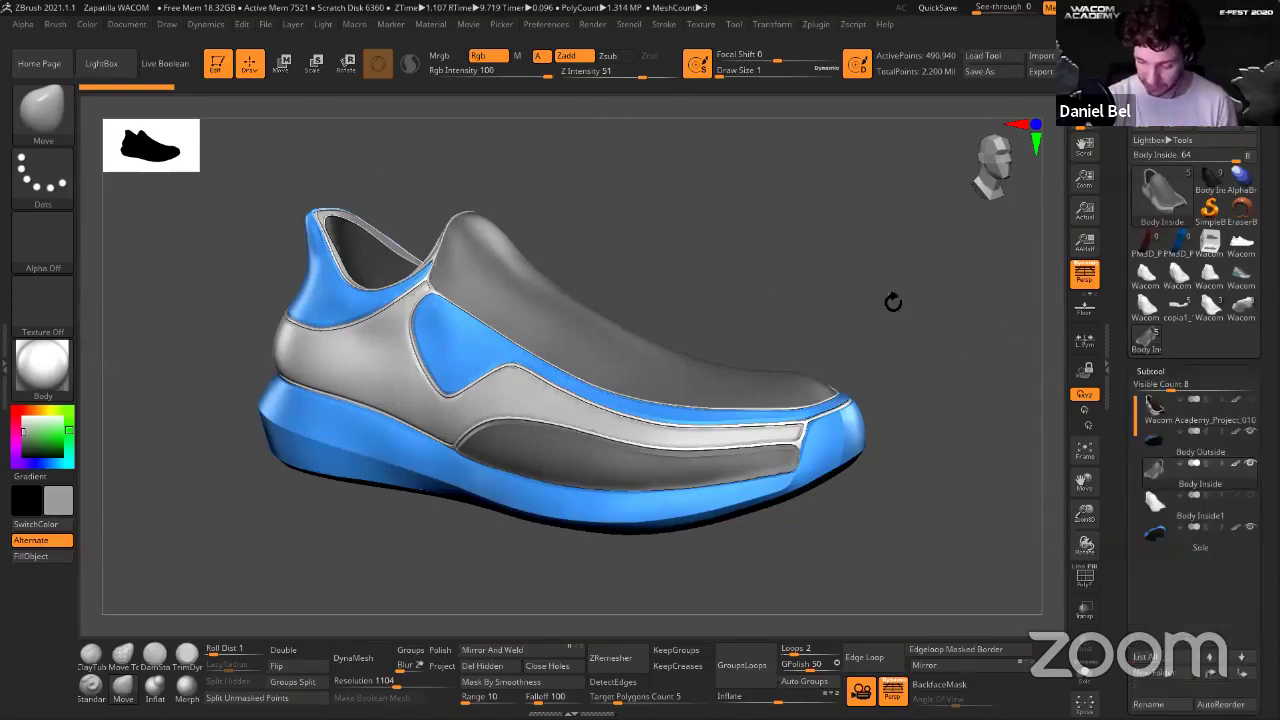
{"action": "key", "text": "shift+f"}
{"action": "left_click", "coordinate": [838, 411], "text": "alt"}
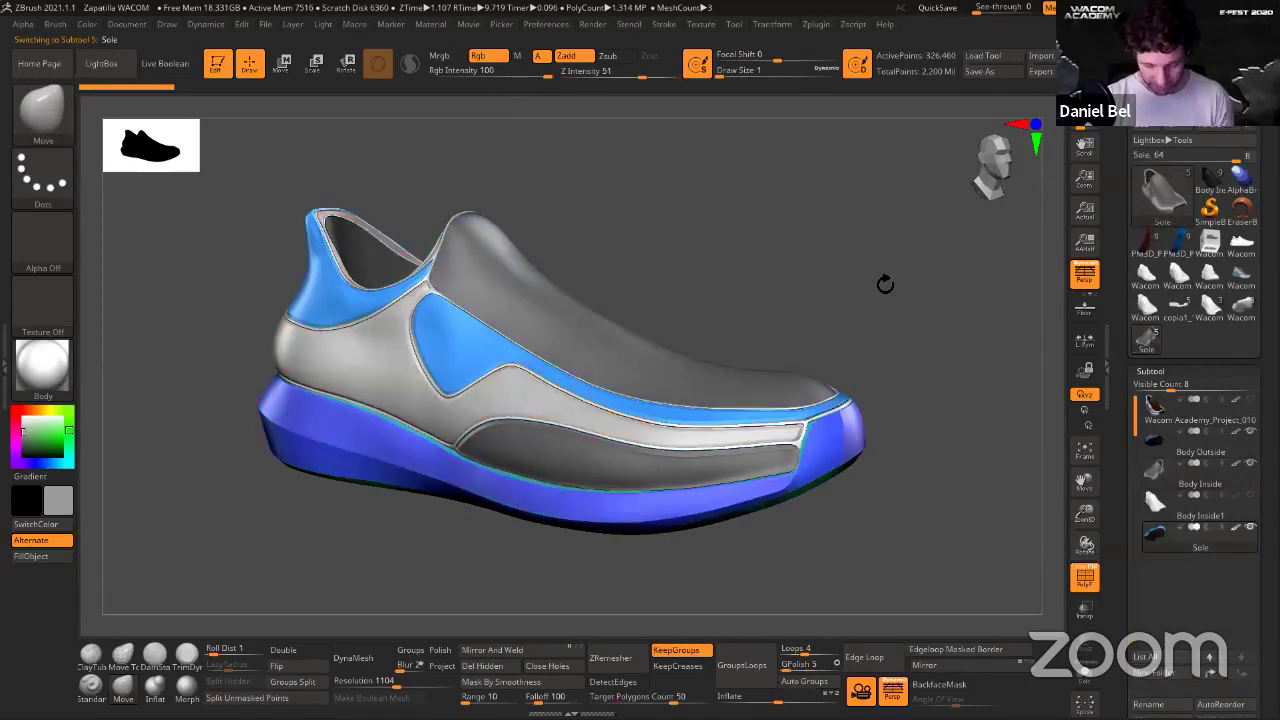
{"action": "left_click", "coordinate": [1089, 682]}
{"action": "left_click", "coordinate": [777, 345]}
Compare the polygroups of the Body Inside and Body Outside subtools, and solo Body Outside to examine its panels.
{"action": "left_click", "coordinate": [599, 343], "text": "alt"}
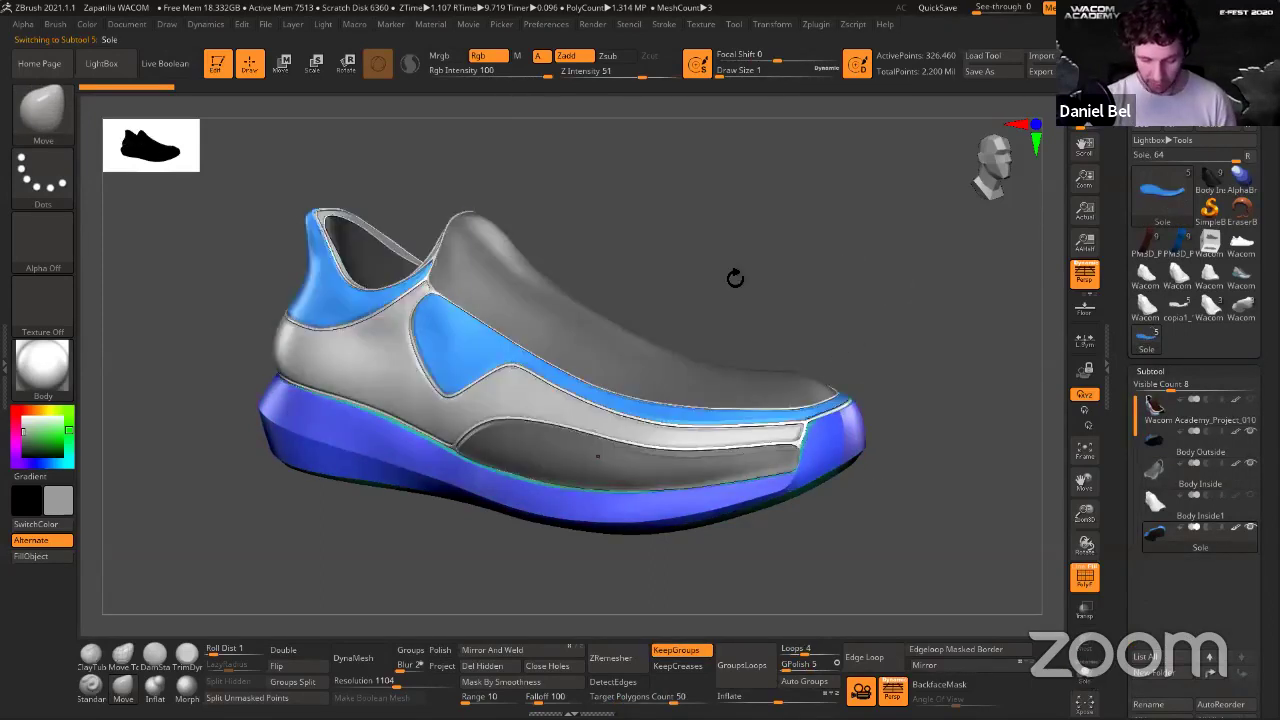
{"action": "left_click_drag", "start_coordinate": [735, 278], "coordinate": [755, 276]}
{"action": "key", "text": "shift+f"}
{"action": "key", "text": "shift+f"}
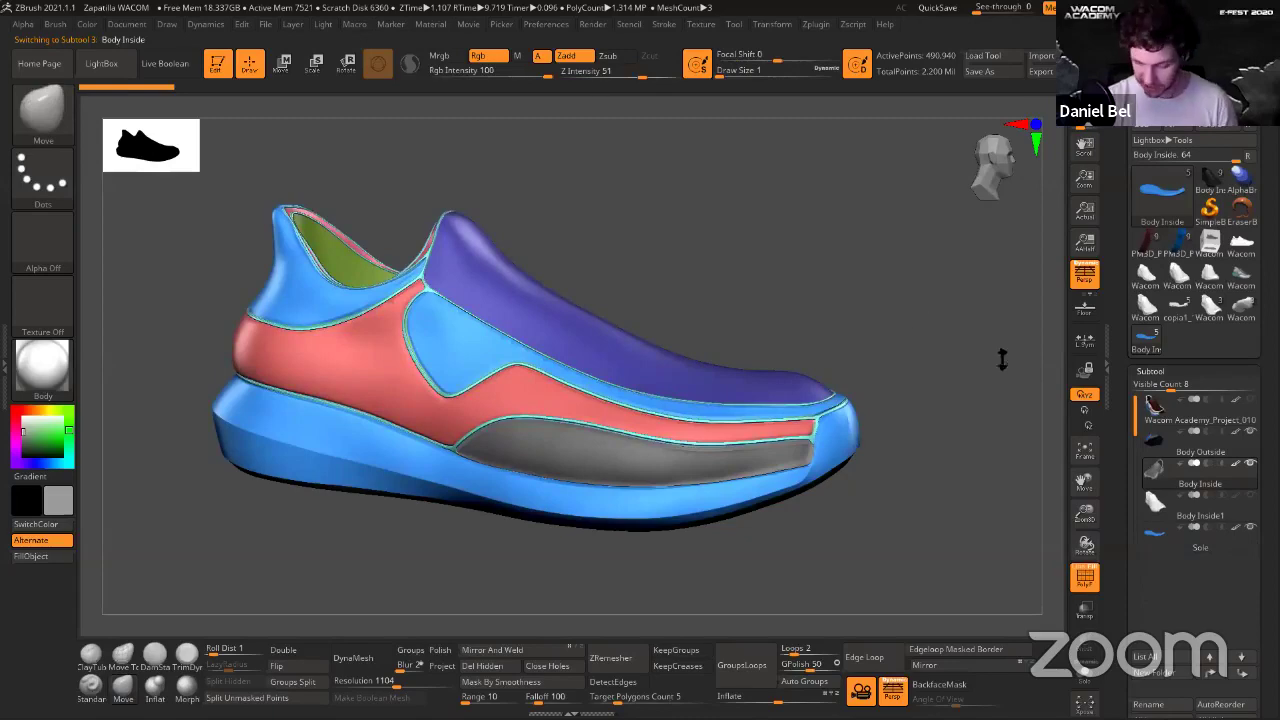
{"action": "key", "text": "Up"}
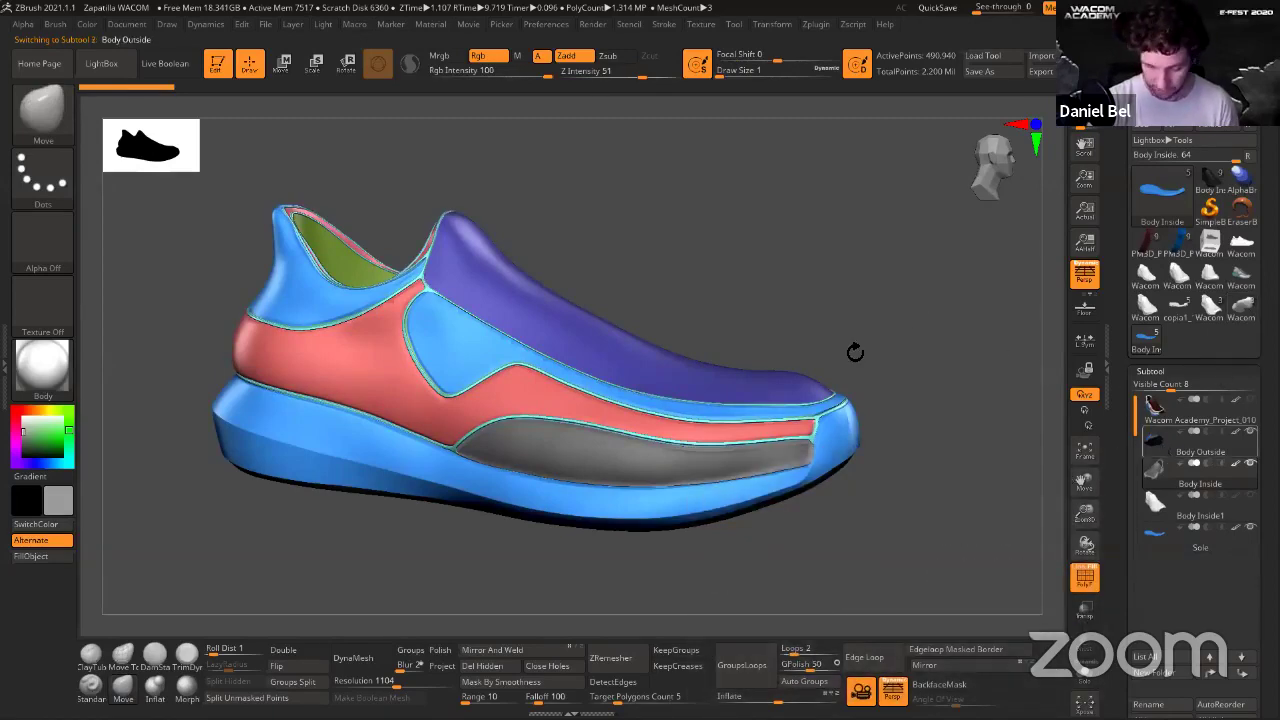
{"action": "key", "text": "shift+f"}
{"action": "key", "text": "shift+f"}
{"action": "left_click", "coordinate": [1080, 668]}
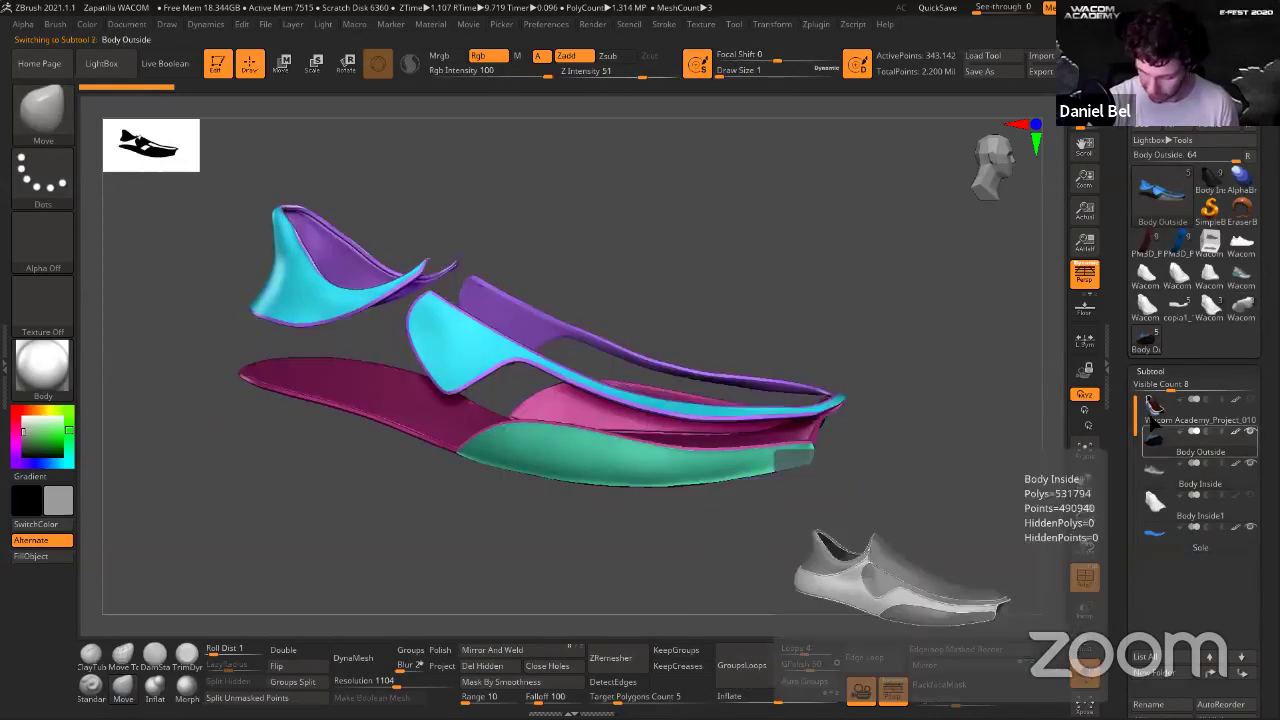
Select the Body Inside1 subtool and examine its panel polygroups and underside from several angles.
{"action": "key", "text": "Up"}
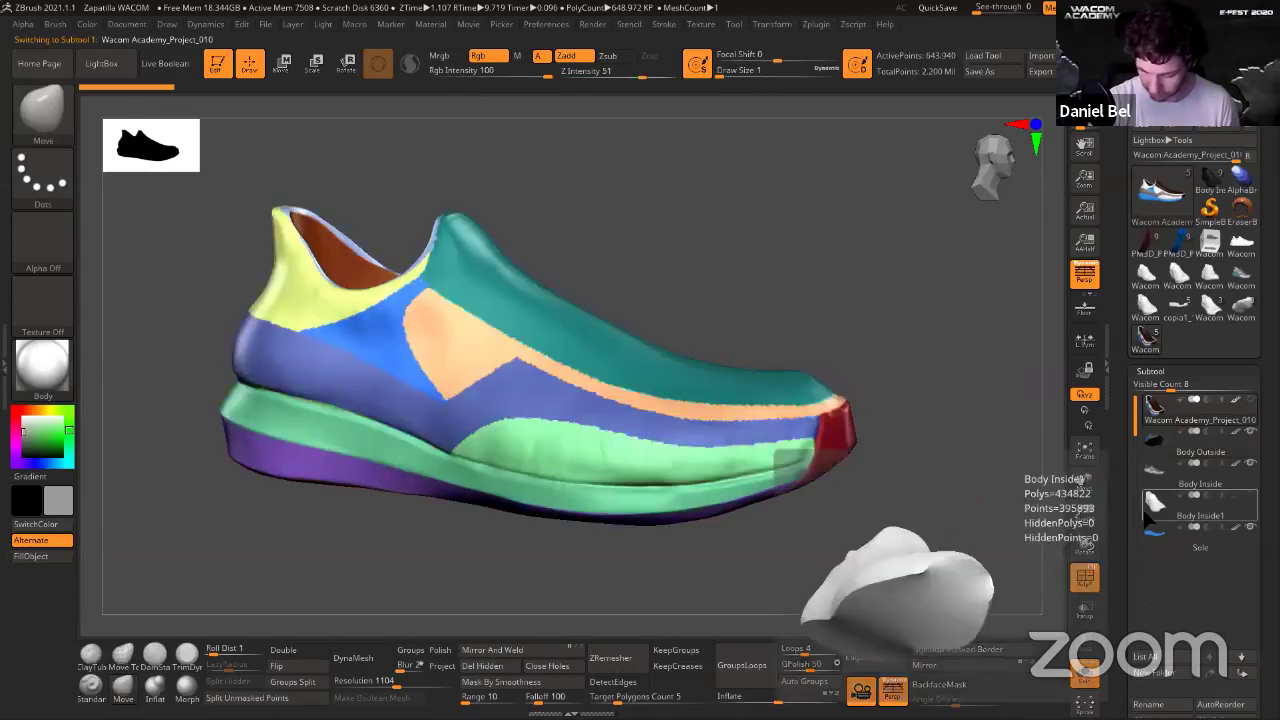
{"action": "left_click", "coordinate": [1155, 505]}
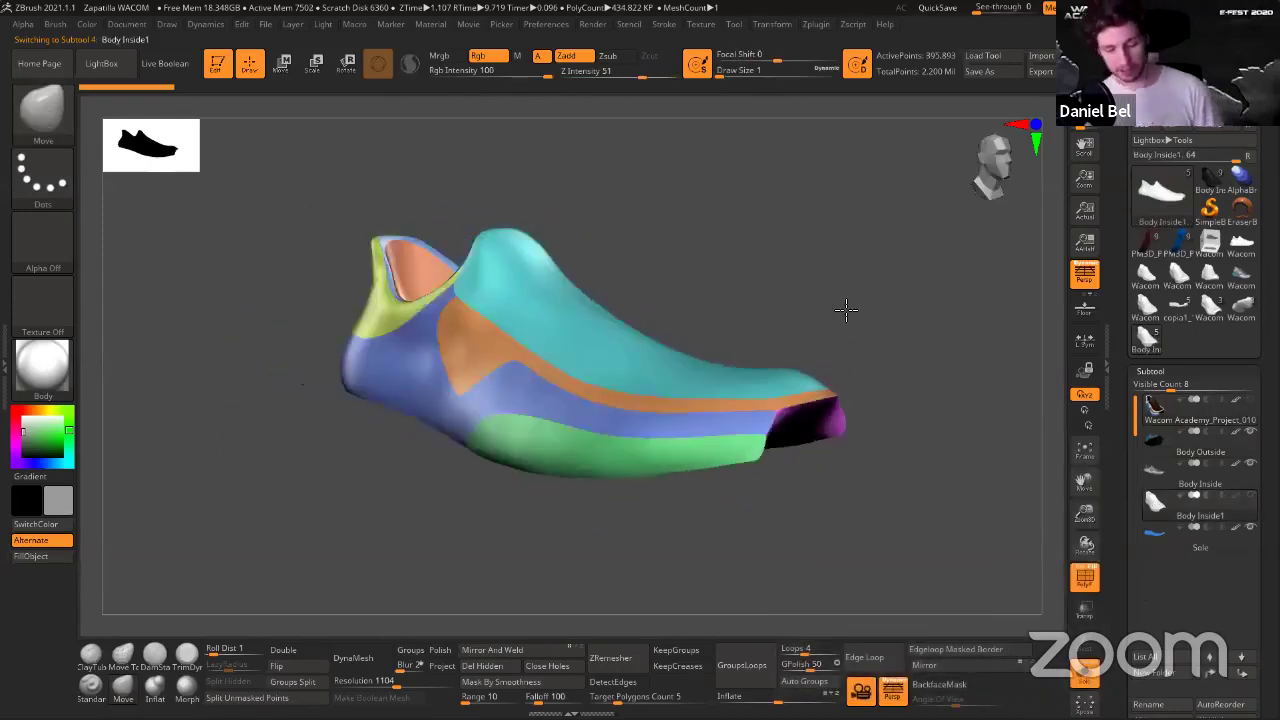
{"action": "left_click_drag", "start_coordinate": [846, 310], "coordinate": [849, 308]}
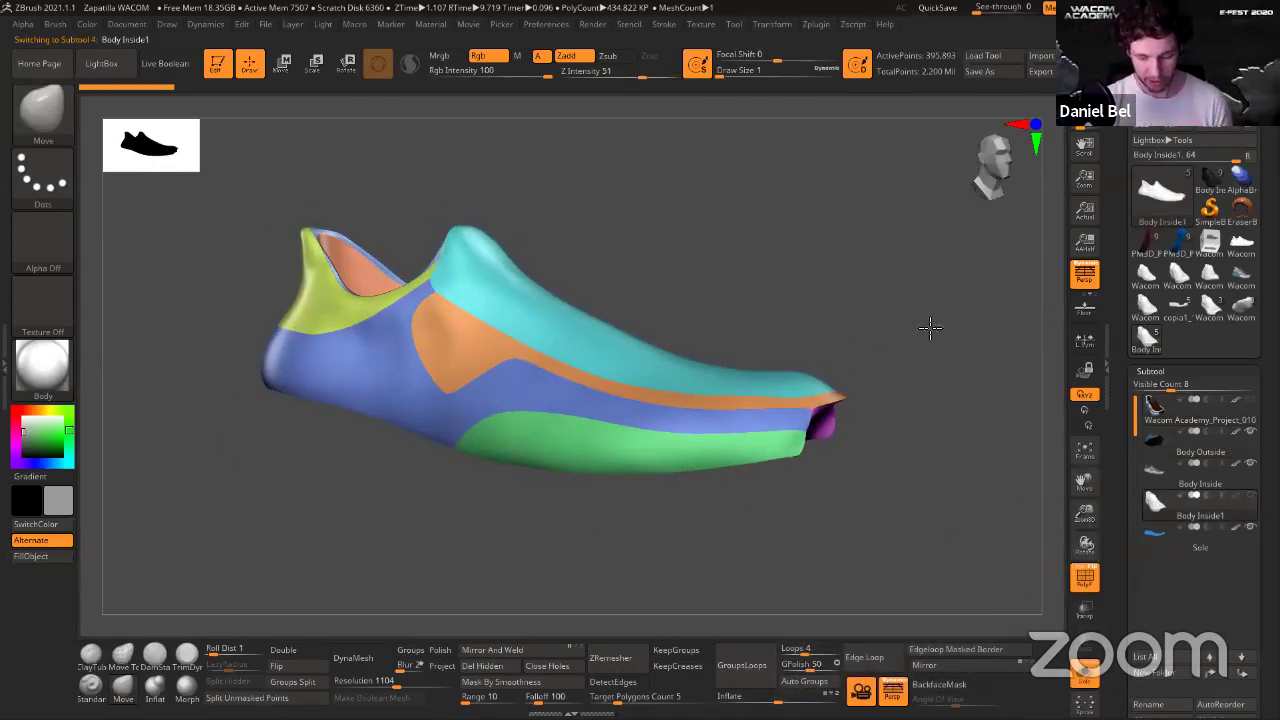
{"action": "left_click_drag", "start_coordinate": [929, 329], "coordinate": [717, 386]}
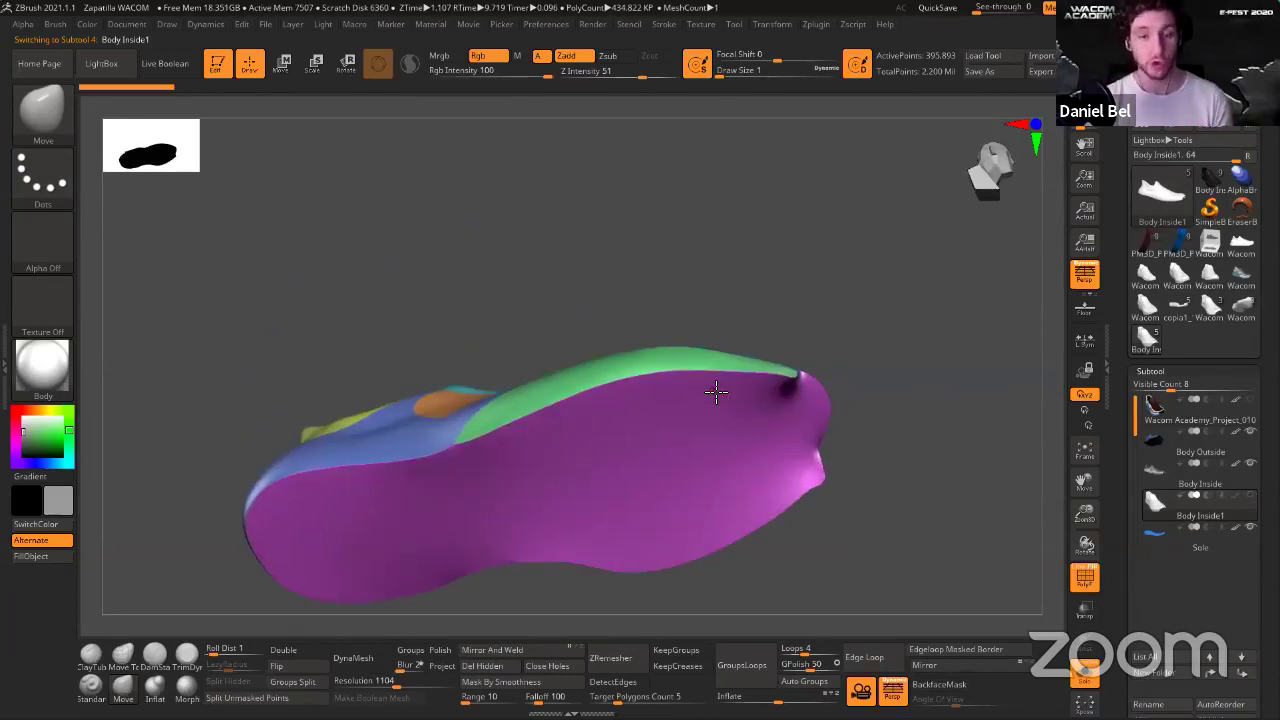
{"action": "left_click_drag", "start_coordinate": [734, 376], "coordinate": [757, 453]}
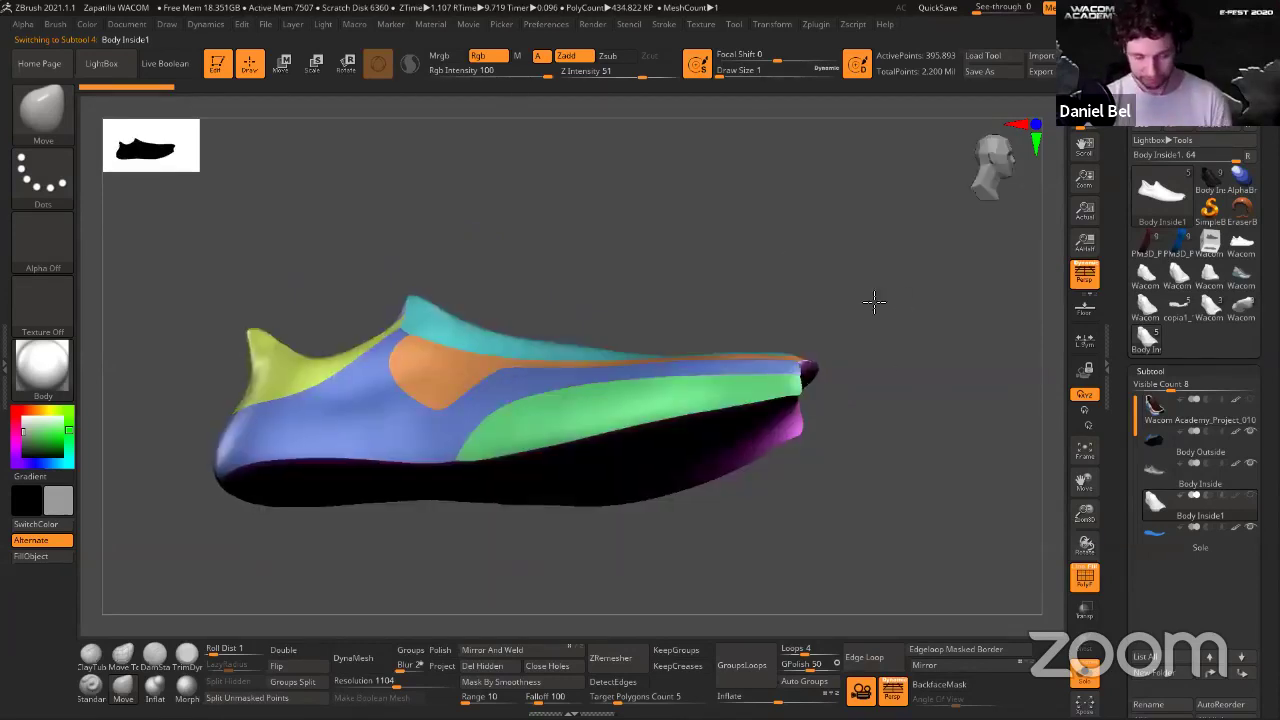
{"action": "left_click_drag", "start_coordinate": [874, 300], "coordinate": [843, 290]}
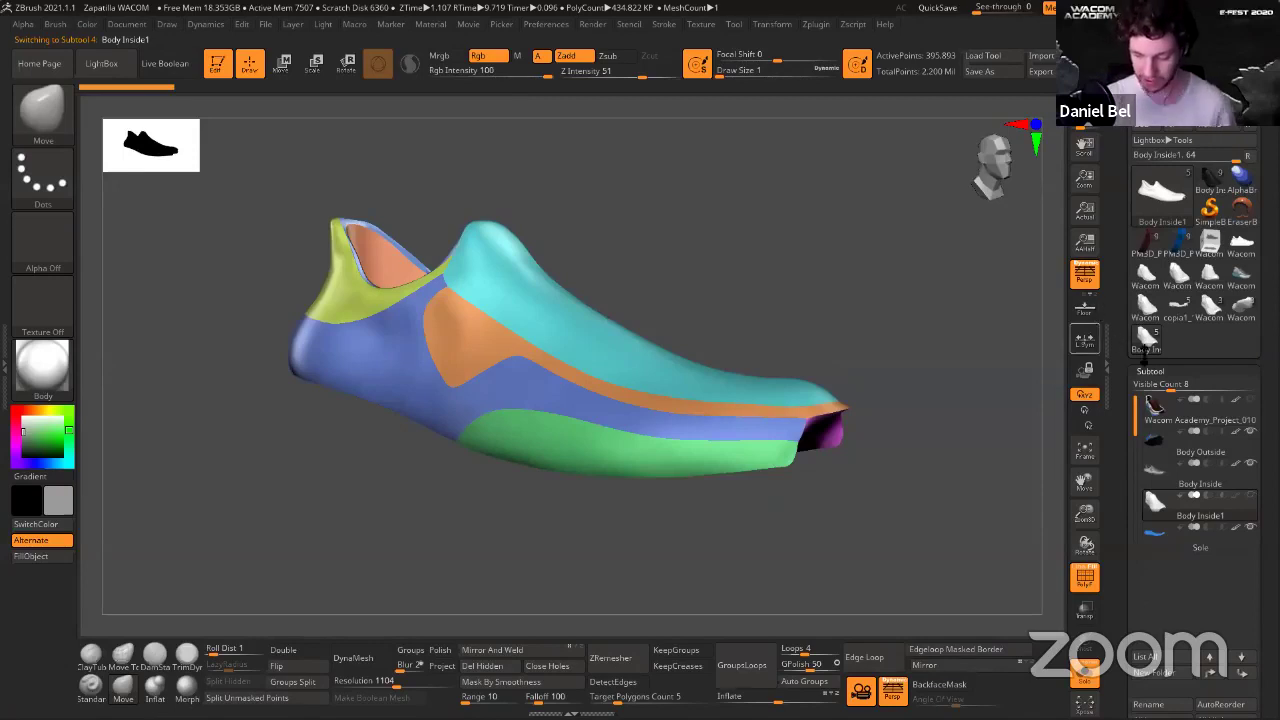
Bring up the EdgeLoop settings in the Geometry options for the Body Inside1 subtool.
{"action": "left_click", "coordinate": [1152, 371]}
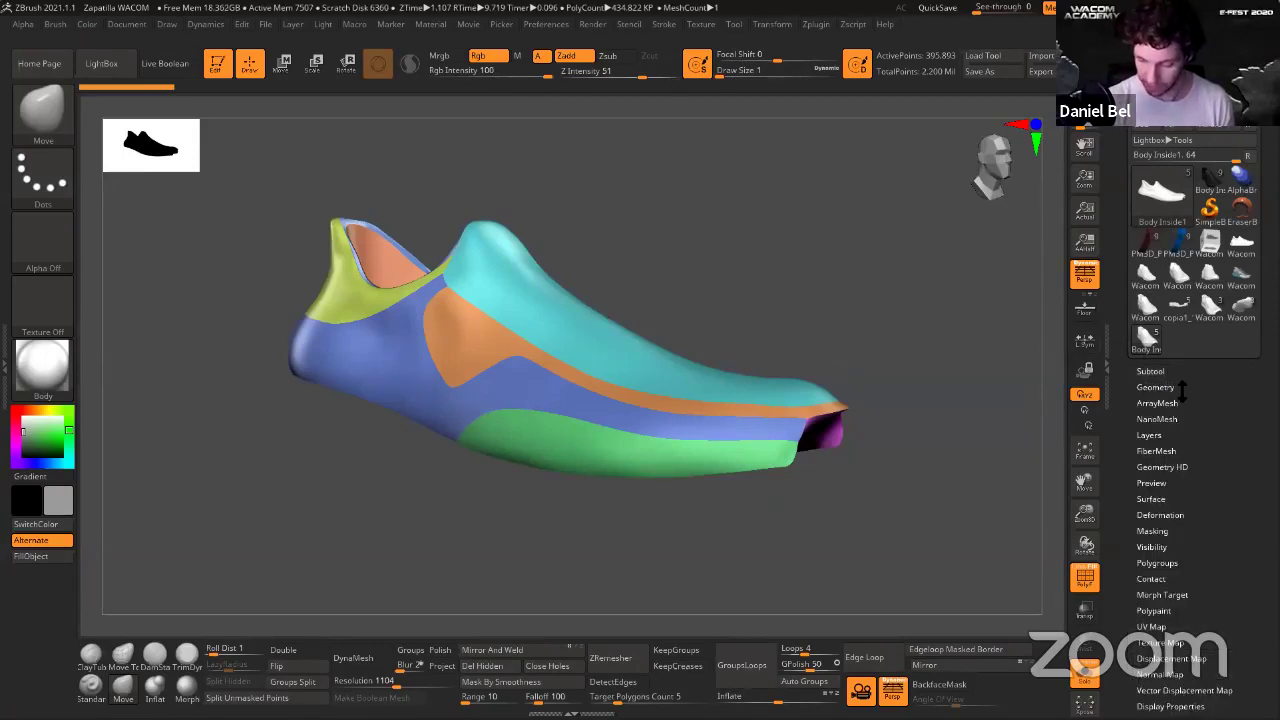
{"action": "left_click", "coordinate": [1182, 390]}
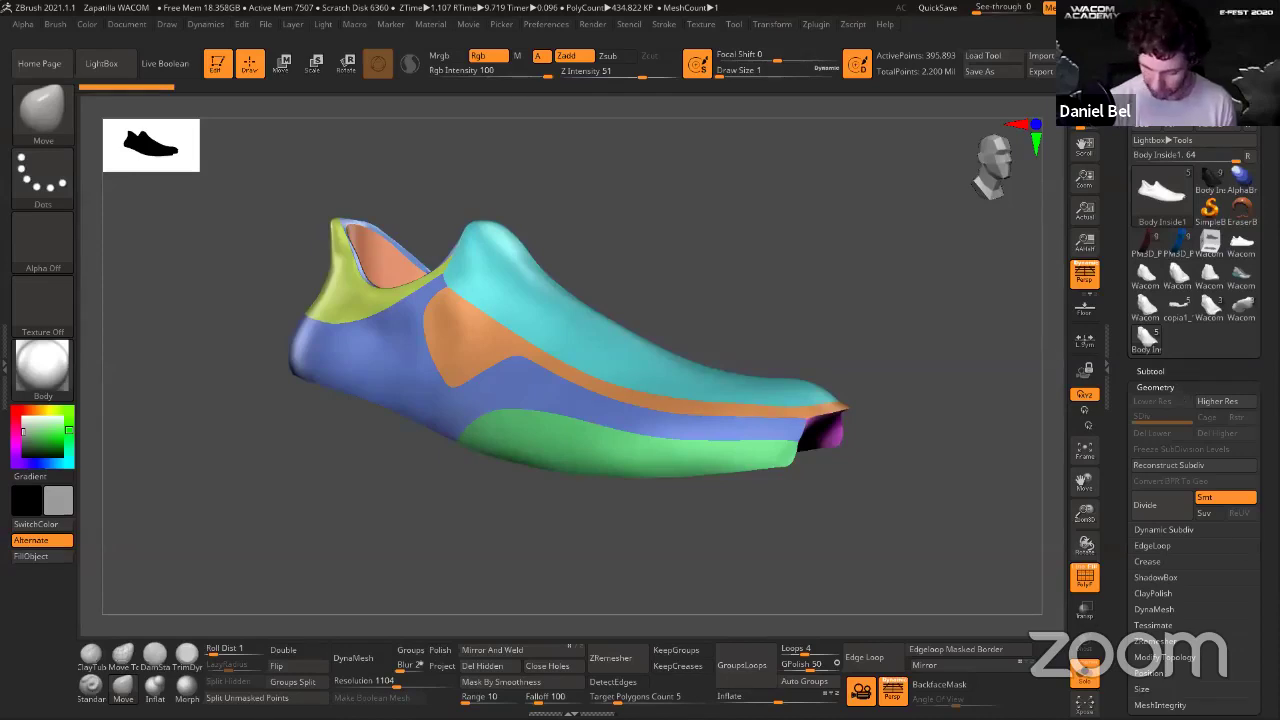
{"action": "scroll", "coordinate": [1242, 437], "scroll_direction": "down", "scroll_amount": 3}
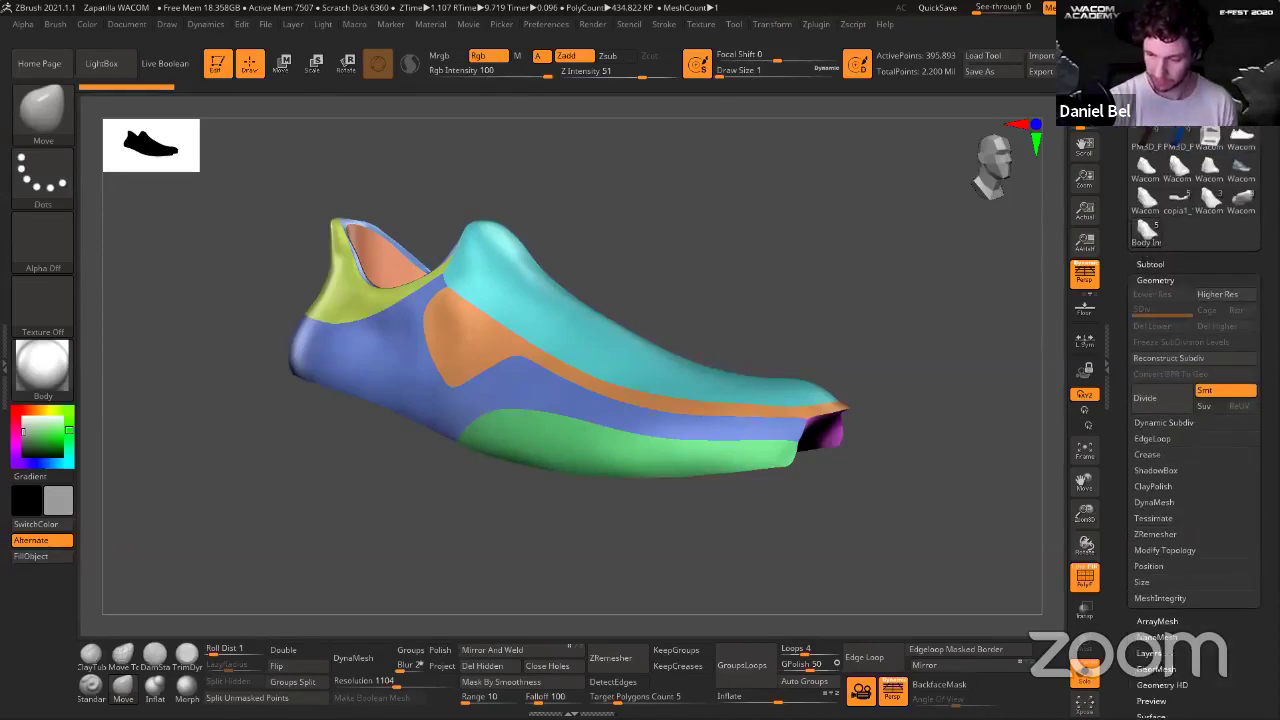
{"action": "scroll", "coordinate": [1175, 200], "scroll_direction": "up", "scroll_amount": 3}
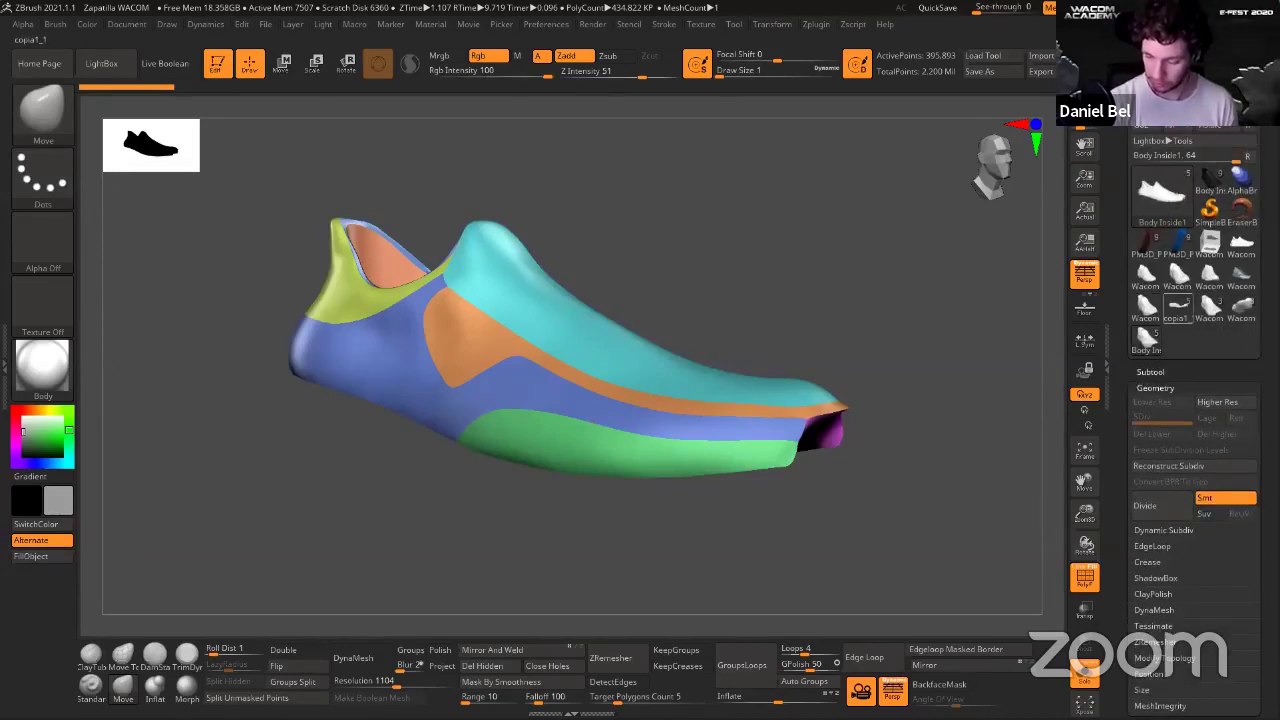
{"action": "scroll", "coordinate": [1230, 405], "scroll_direction": "down", "scroll_amount": 1}
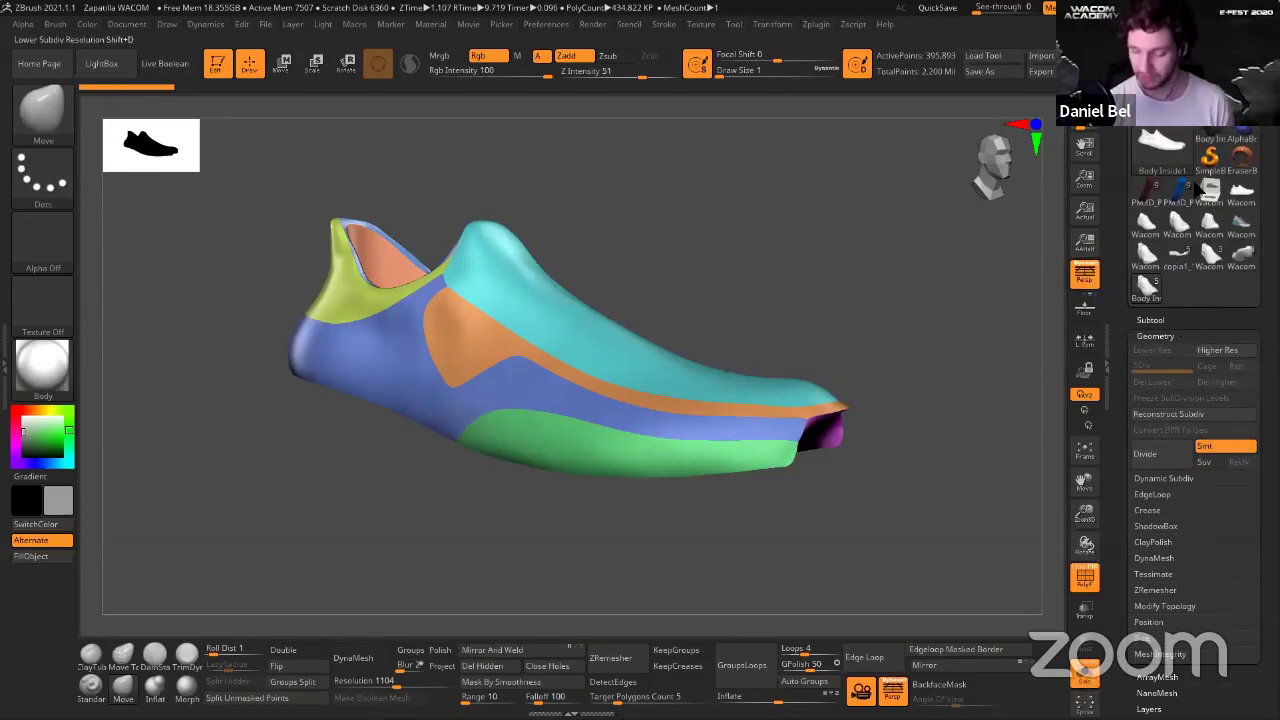
{"action": "scroll", "coordinate": [1166, 457], "scroll_direction": "down", "scroll_amount": 1}
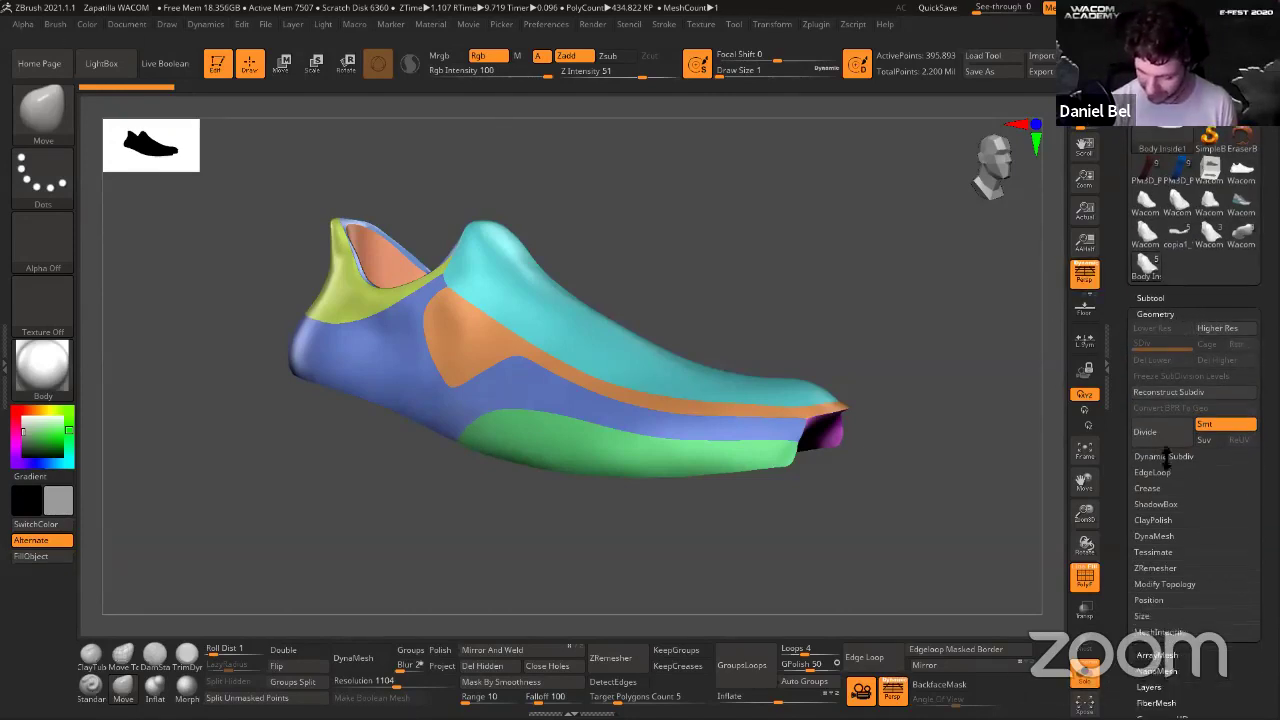
{"action": "left_click_drag", "start_coordinate": [1166, 457], "coordinate": [1166, 453]}
{"action": "left_click", "coordinate": [1160, 469]}
{"action": "left_click_drag", "start_coordinate": [1264, 560], "coordinate": [1264, 292]}
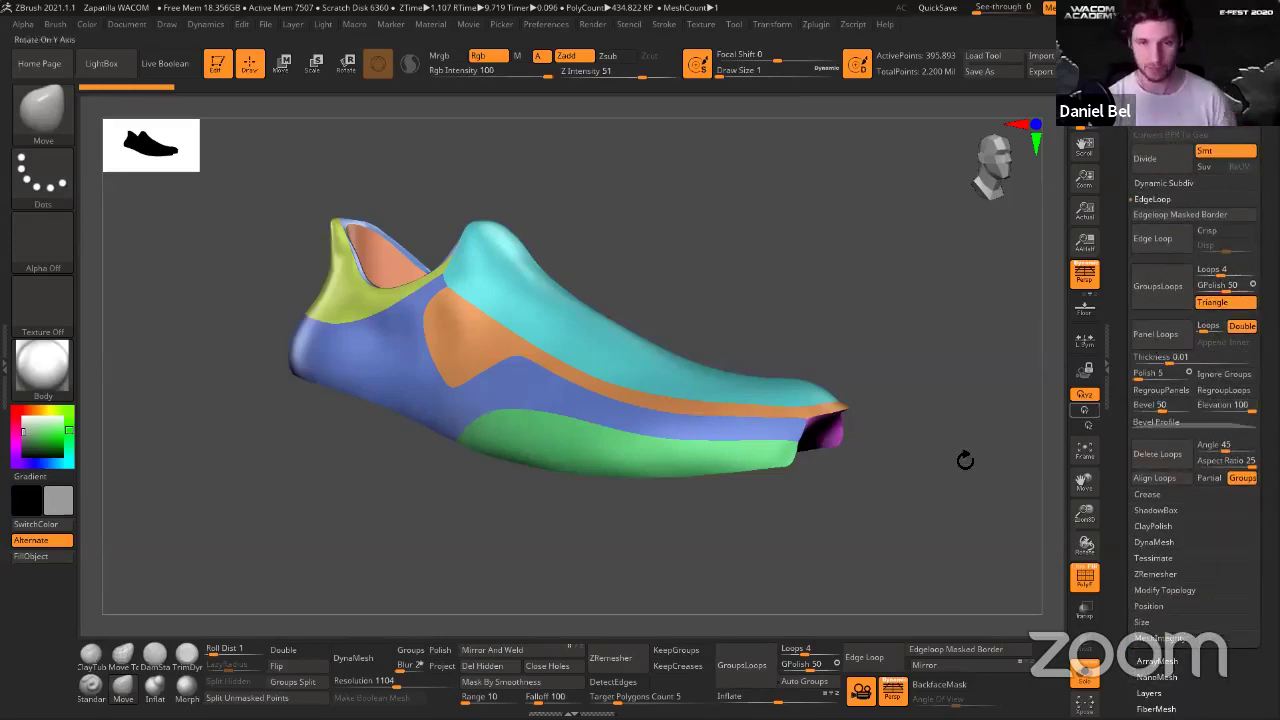
{"action": "left_click_drag", "start_coordinate": [866, 330], "coordinate": [913, 289]}
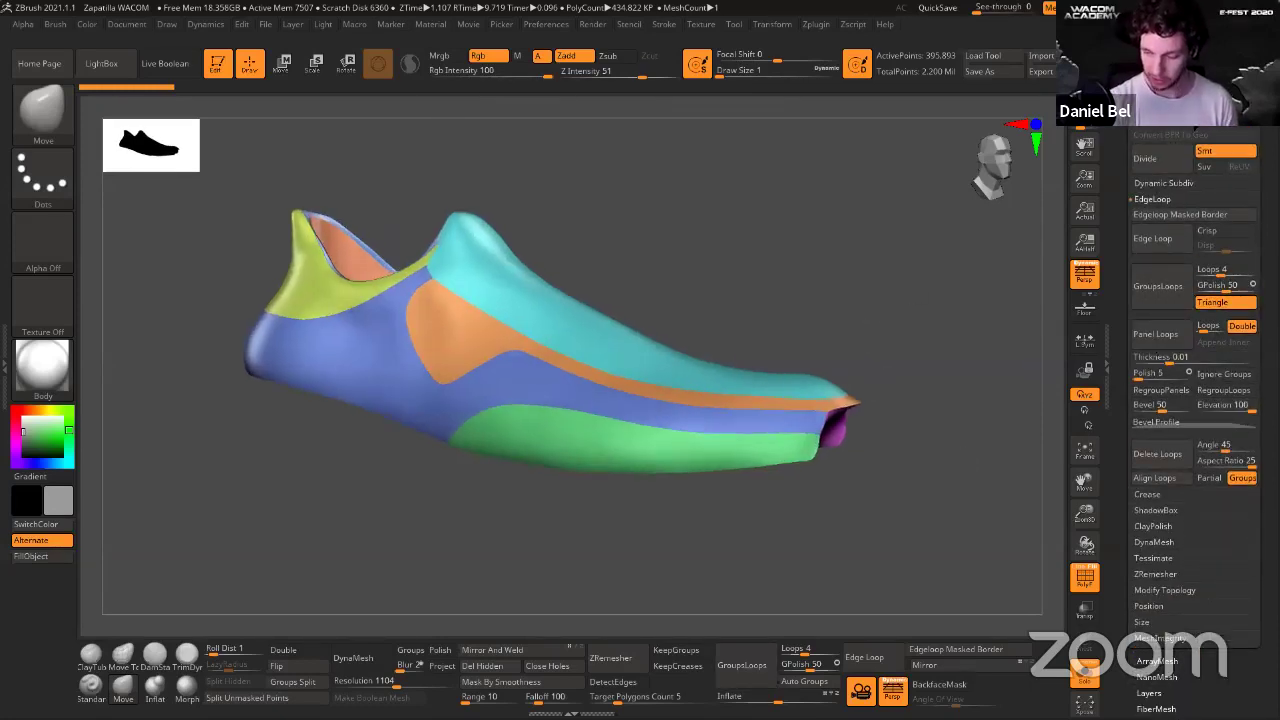
{"action": "left_click_drag", "start_coordinate": [1264, 292], "coordinate": [1264, 400]}
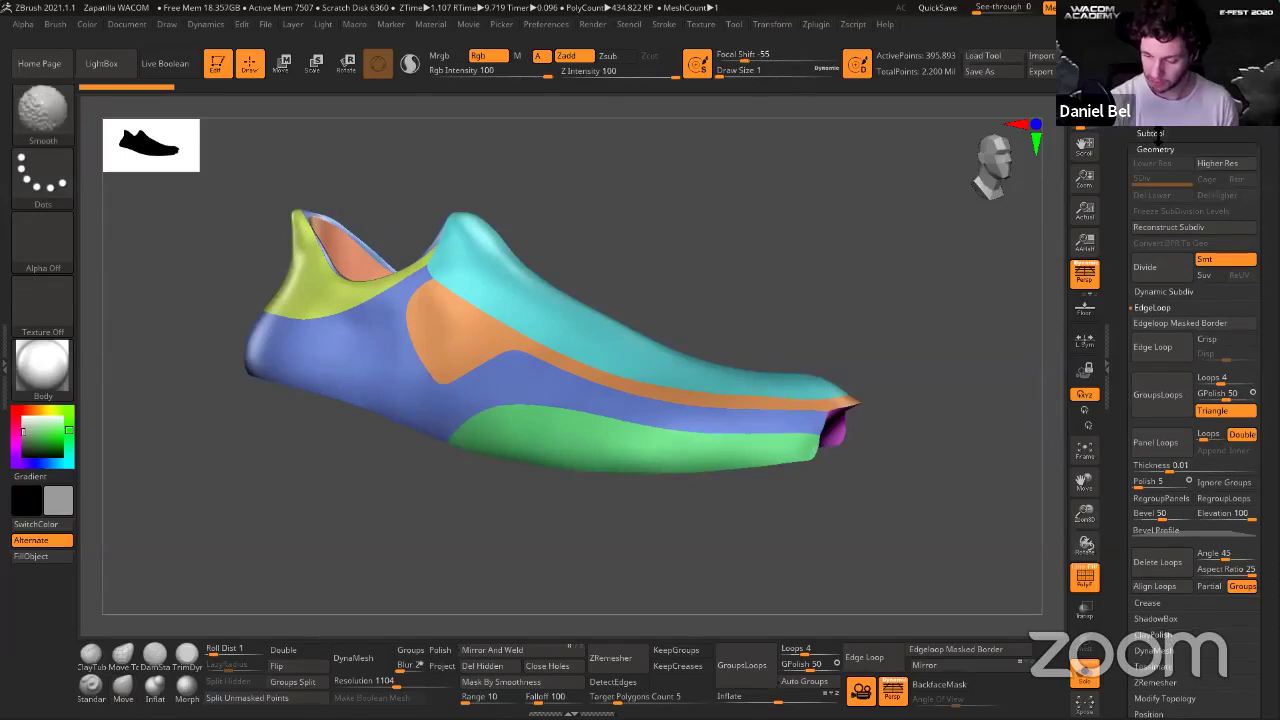
Duplicate the Body Inside1 subtool and reselect the original Body Inside1.
{"action": "left_click", "coordinate": [1157, 135]}
{"action": "left_click", "coordinate": [1158, 522]}
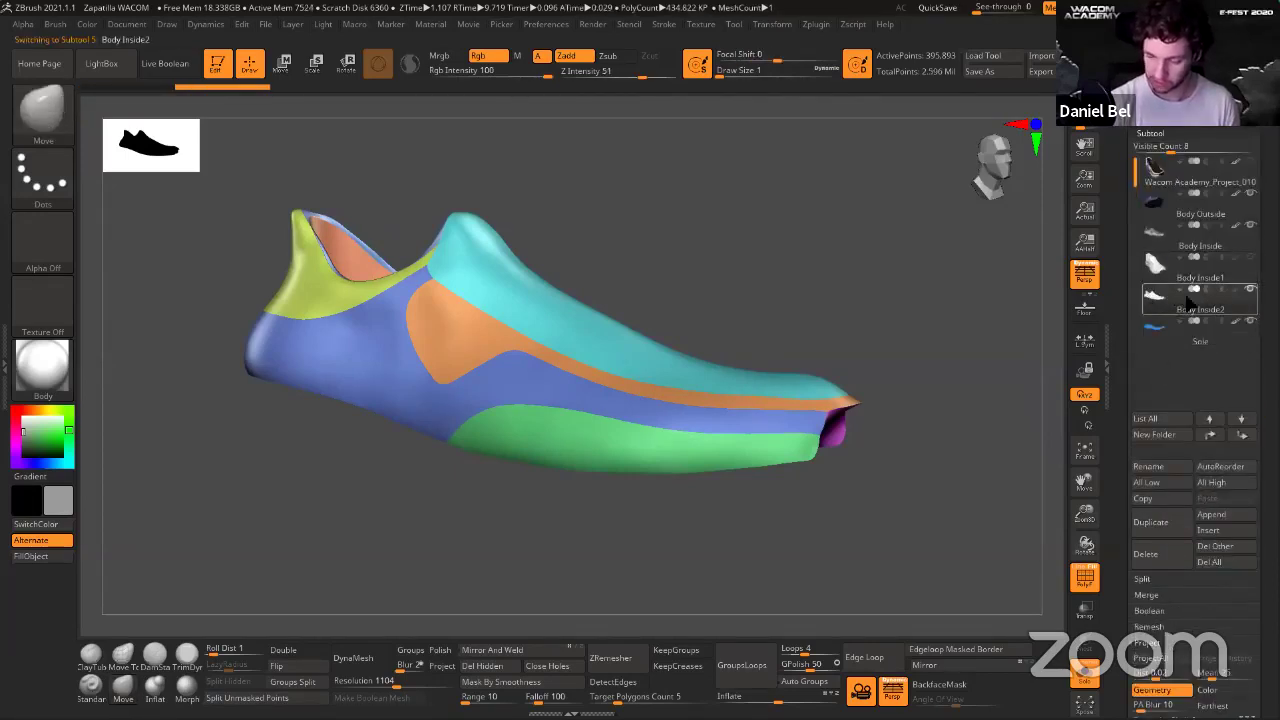
{"action": "scroll", "coordinate": [1158, 335], "scroll_direction": "down", "scroll_amount": 5}
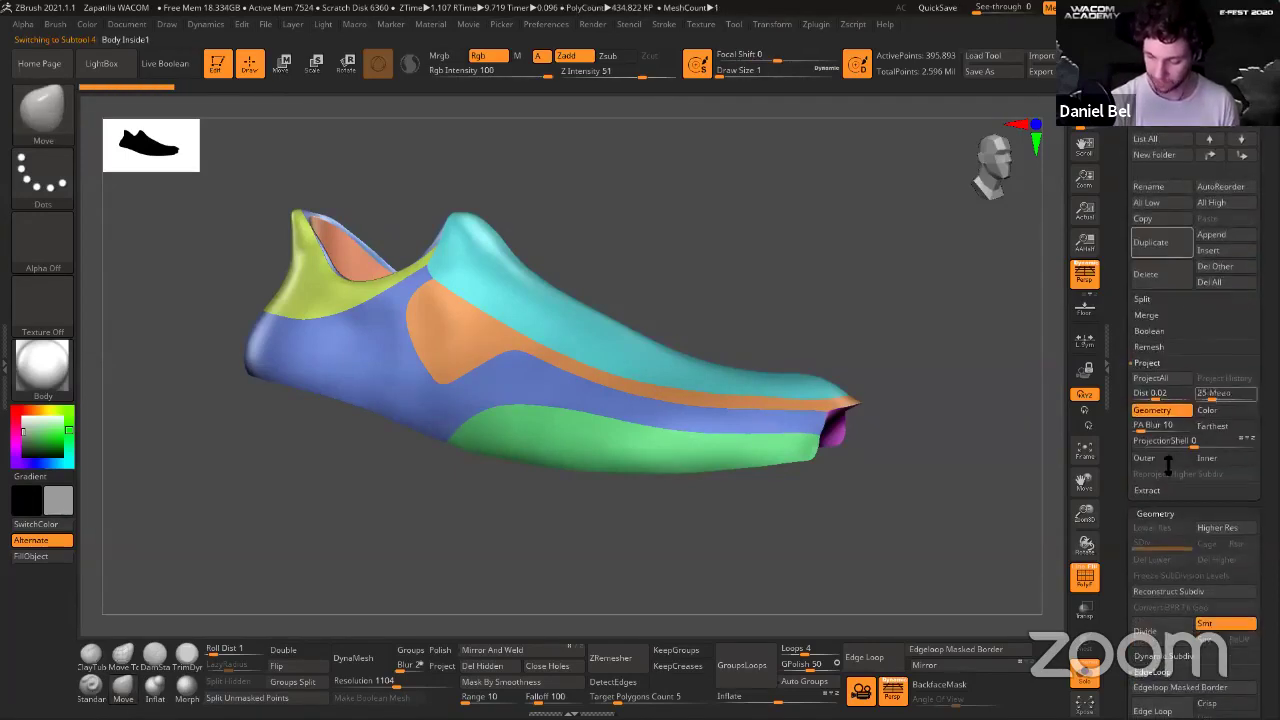
Try GroupsLoops with 1 loop on Body Inside1, inspect the panel borders with and without polygroup colours, and undo it.
{"action": "left_click_drag", "start_coordinate": [1264, 430], "coordinate": [1264, 301]}
{"action": "left_click_drag", "start_coordinate": [971, 512], "coordinate": [968, 672], "text": "alt"}
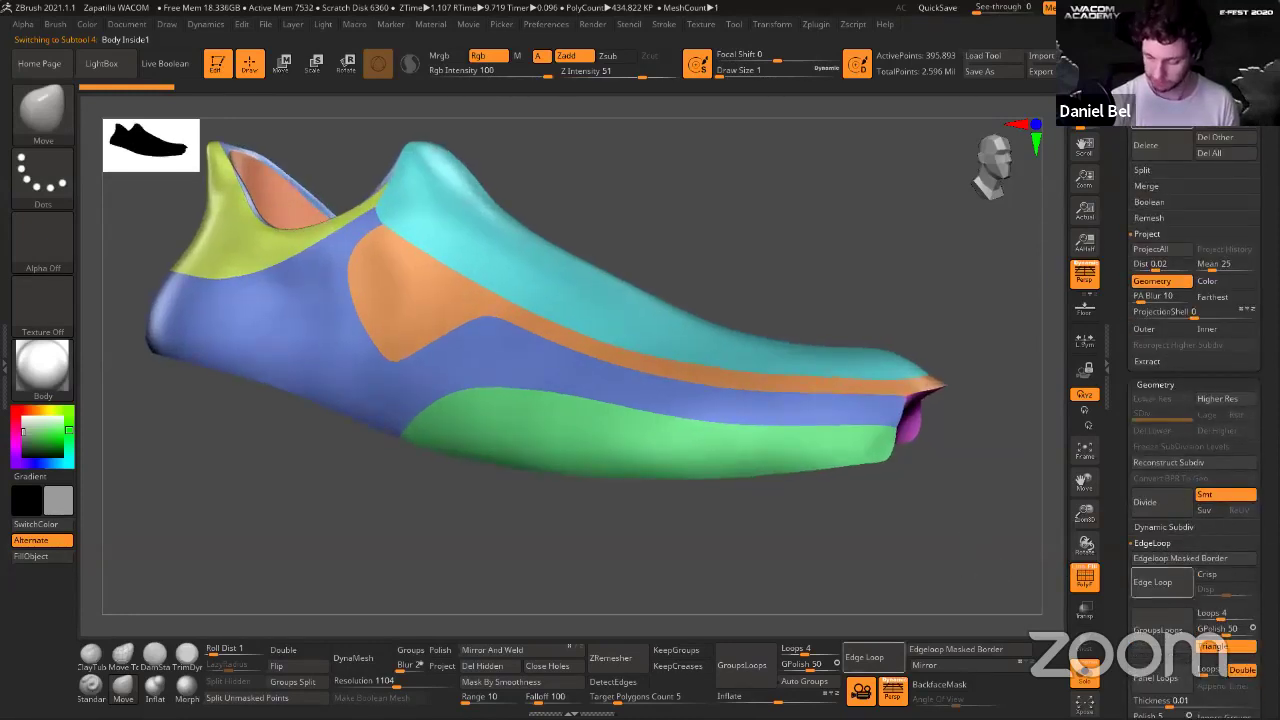
{"action": "scroll", "coordinate": [1176, 534], "scroll_direction": "down", "scroll_amount": 2}
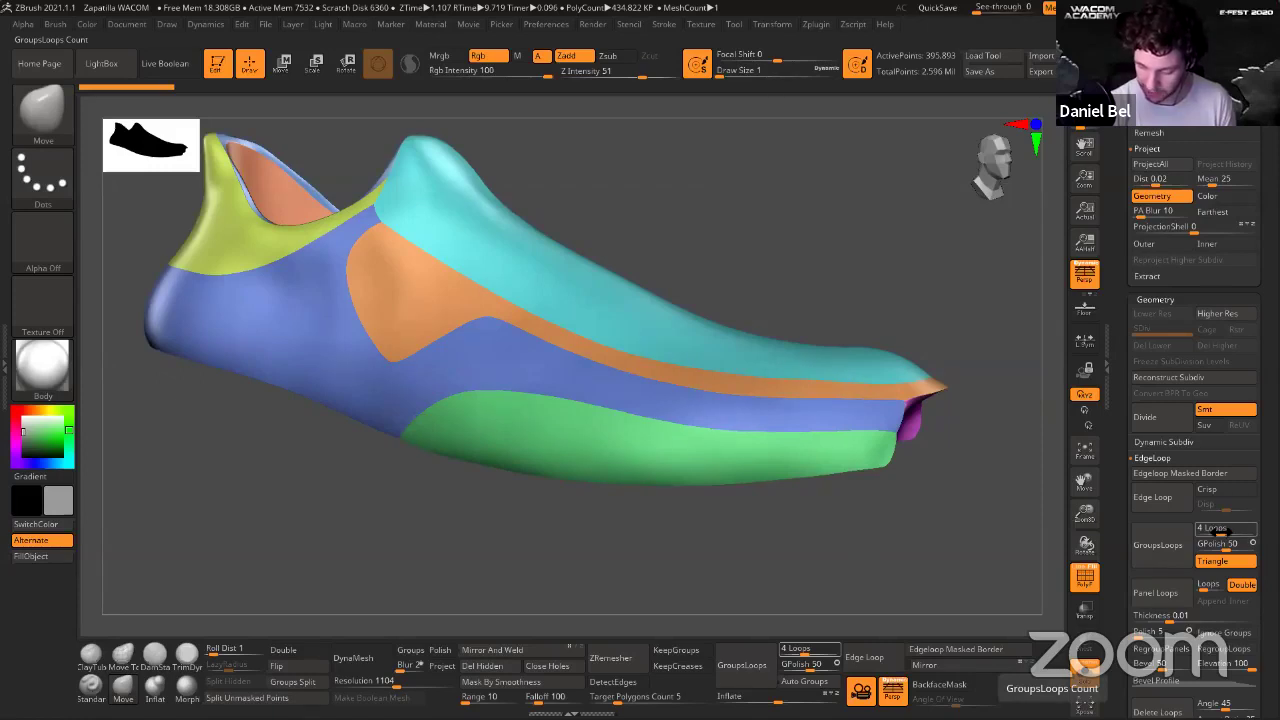
{"action": "left_click", "coordinate": [1216, 530]}
{"action": "type", "text": "1"}
{"action": "left_click", "coordinate": [1171, 537]}
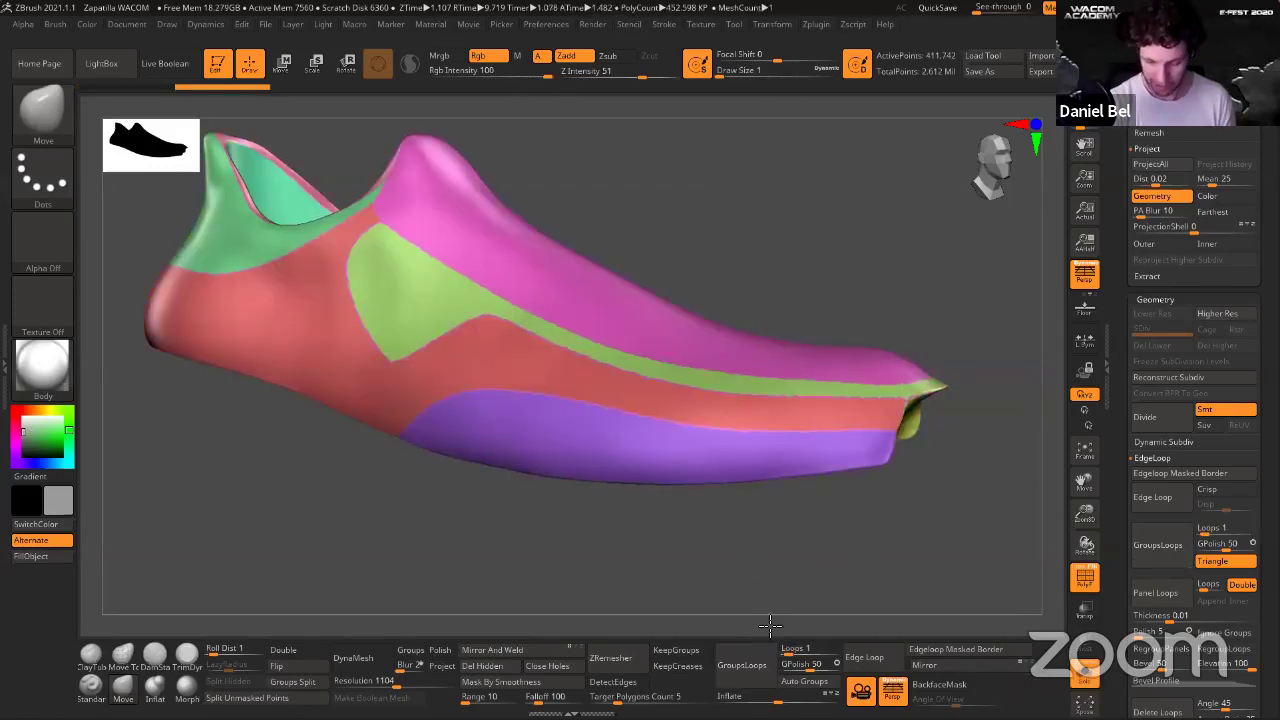
{"action": "left_click_drag", "start_coordinate": [770, 626], "coordinate": [626, 349], "text": "alt"}
{"action": "key", "text": "shift+f"}
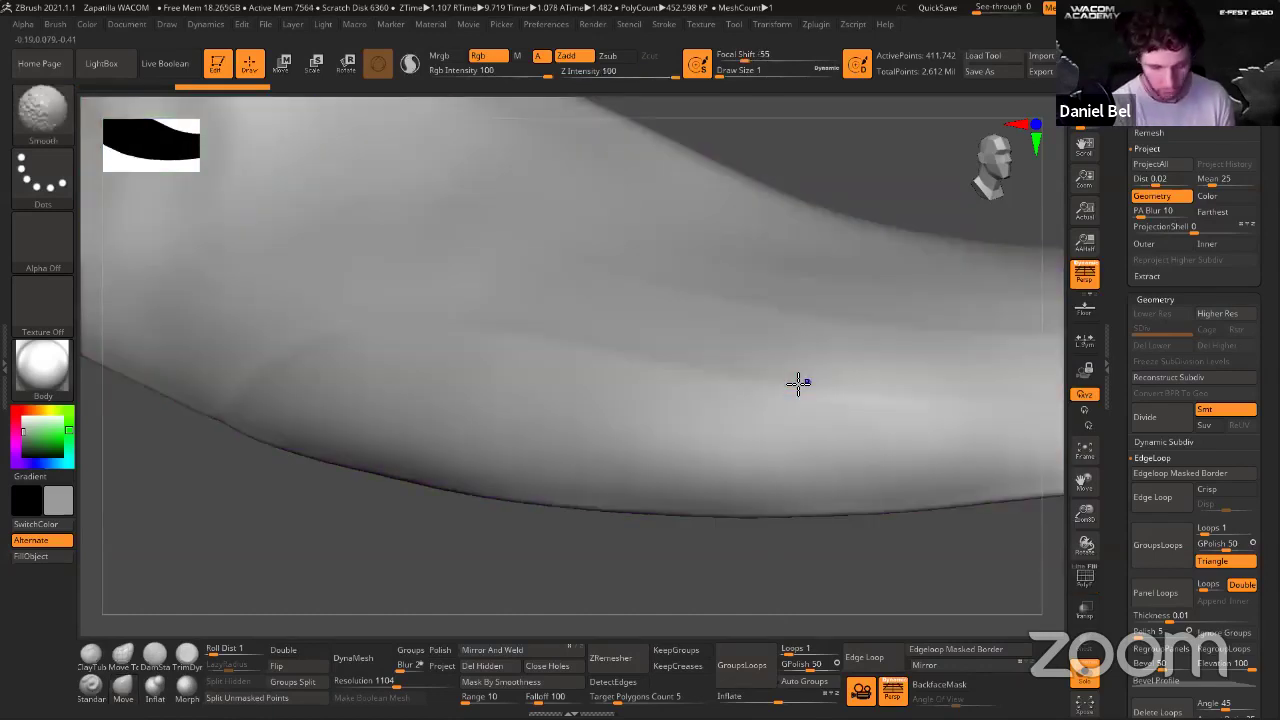
{"action": "key", "text": "shift+f"}
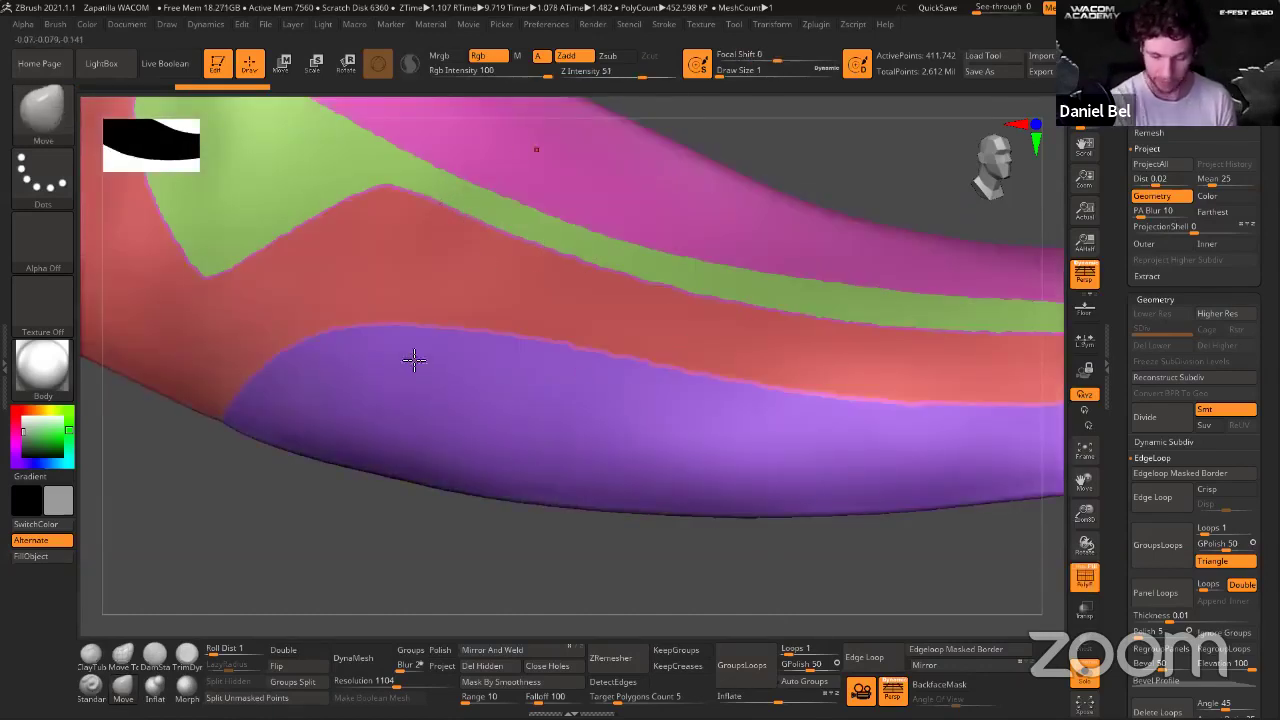
{"action": "key", "text": "ctrl+z"}
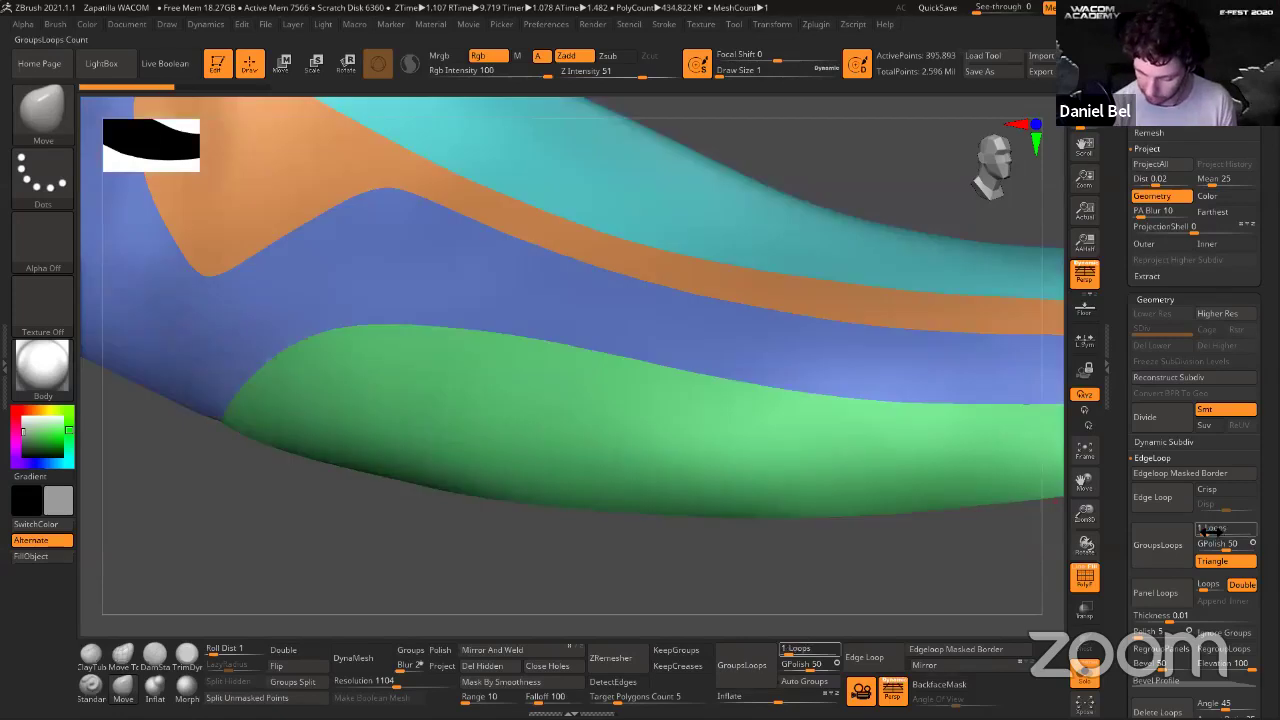
Try GroupsLoops with 2 loops on Body Inside1 and test hiding the polygroups along the lower side panel's border.
{"action": "left_click", "coordinate": [1210, 533]}
{"action": "type", "text": "2"}
{"action": "left_click", "coordinate": [1172, 543]}
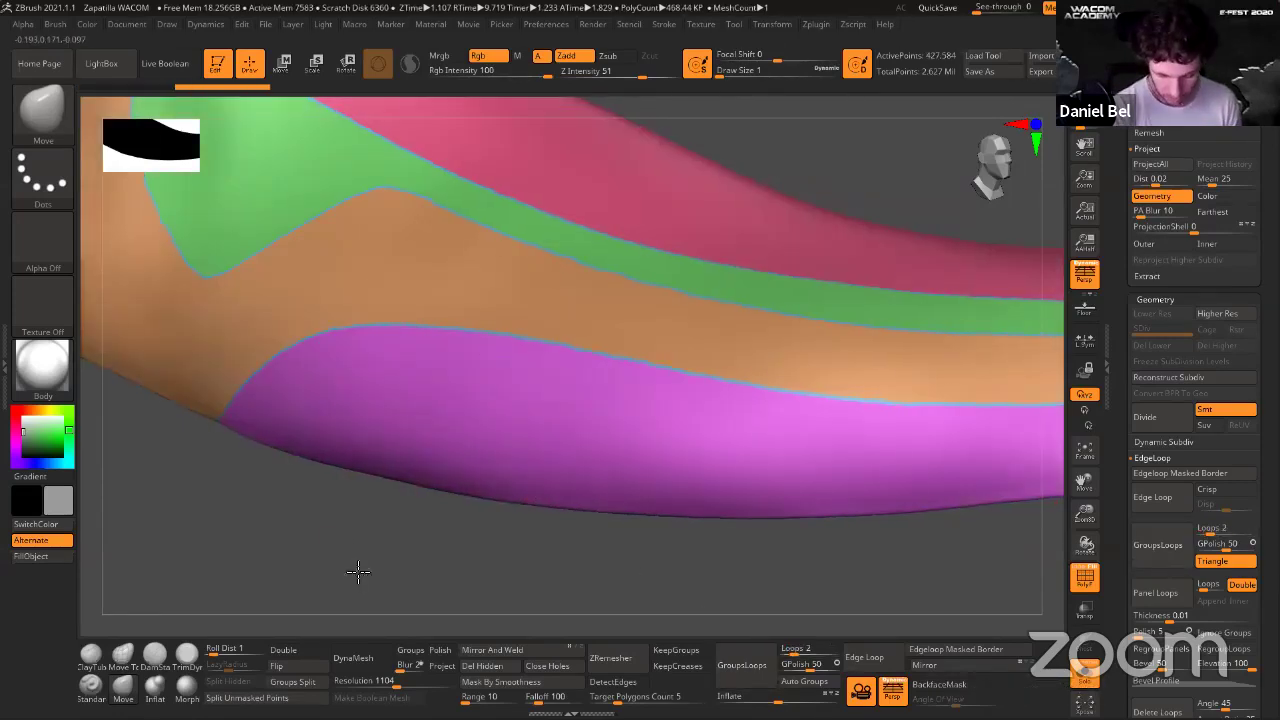
{"action": "left_click_drag", "start_coordinate": [354, 566], "coordinate": [654, 212], "text": "alt"}
{"action": "mouse_move", "coordinate": [654, 212]}
{"action": "right_mouse_down"}
{"action": "mouse_move", "coordinate": [643, 229]}
{"action": "mouse_move", "coordinate": [653, 218]}
{"action": "right_mouse_up"}
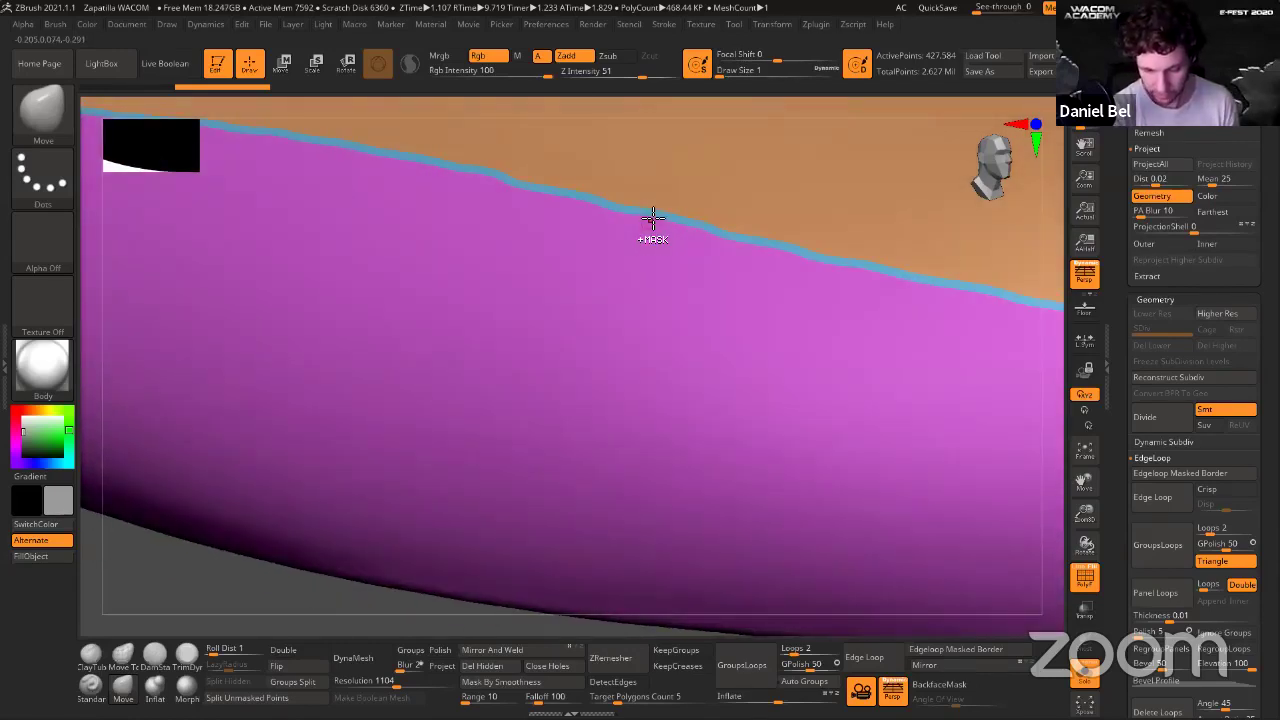
{"action": "left_click", "coordinate": [653, 216], "text": "ctrl+alt+shift"}
{"action": "left_click", "coordinate": [659, 221], "text": "ctrl+alt+shift"}
{"action": "left_click", "coordinate": [668, 208], "text": "ctrl+alt+shift"}
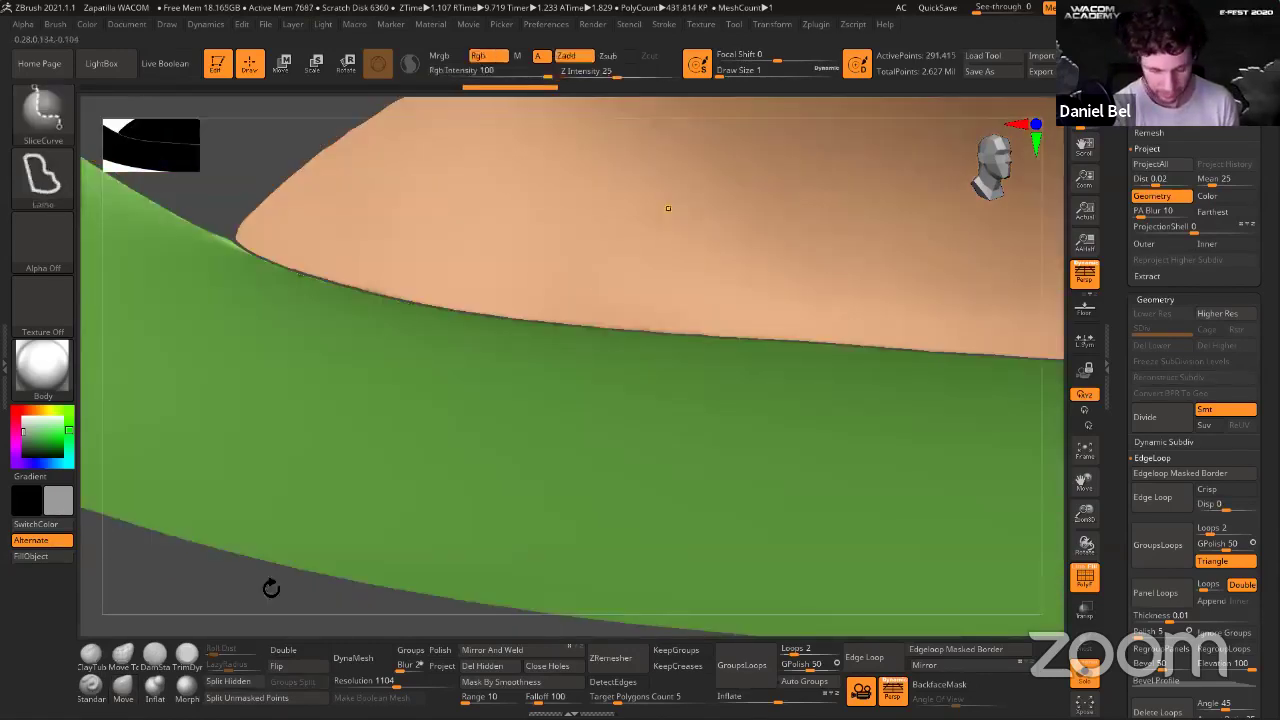
{"action": "left_click", "coordinate": [290, 610], "text": "ctrl+shift"}
{"action": "key", "text": "ctrl+z"}
Try GroupsLoops with 3 loops on the partly hidden mesh, and undo back to the original panel polygroups.
{"action": "left_click", "coordinate": [1220, 528]}
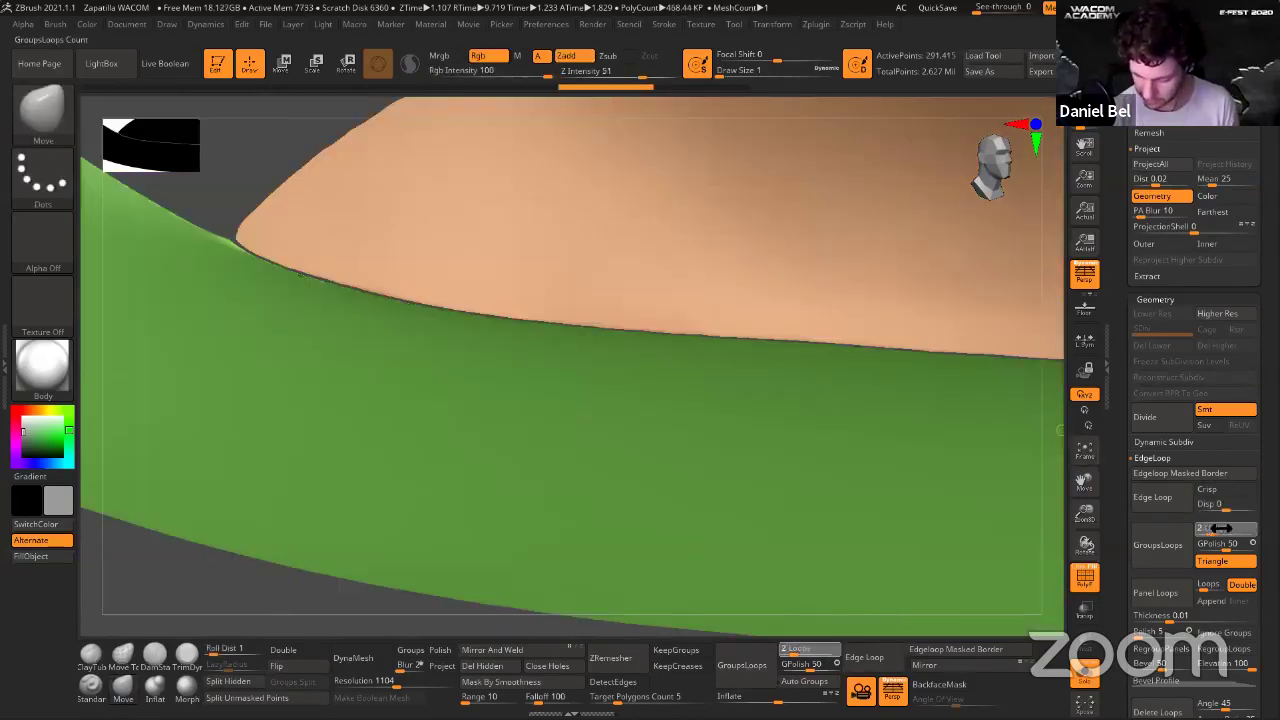
{"action": "left_click_drag", "start_coordinate": [1216, 528], "coordinate": [1220, 529]}
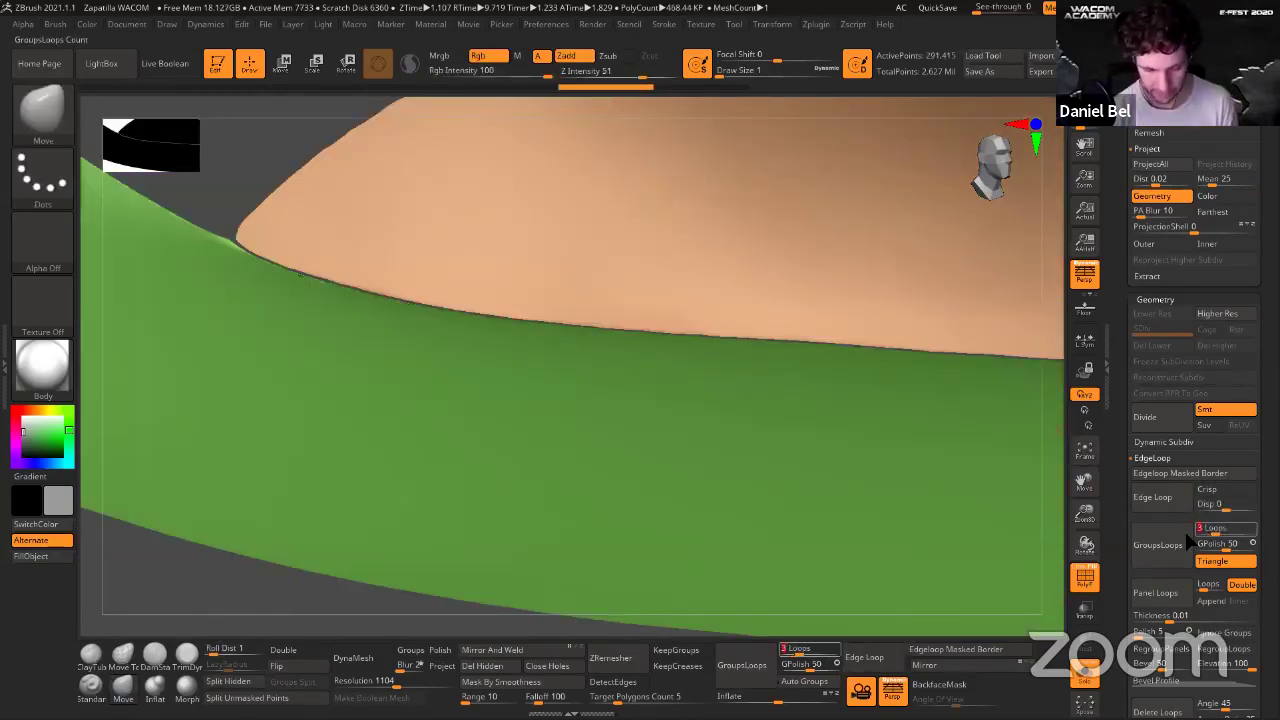
{"action": "left_click", "coordinate": [1190, 542]}
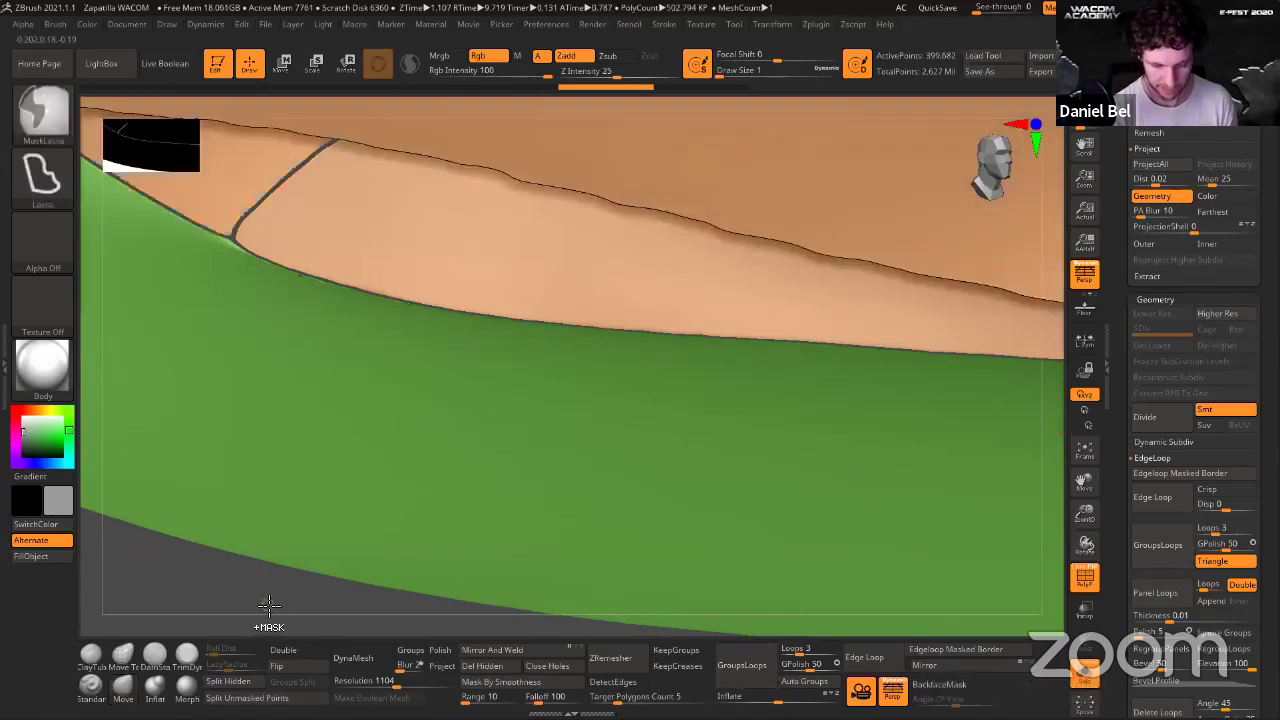
{"action": "key", "text": "ctrl+z"}
{"action": "key", "text": "ctrl+z"}
{"action": "key", "text": "ctrl+z"}
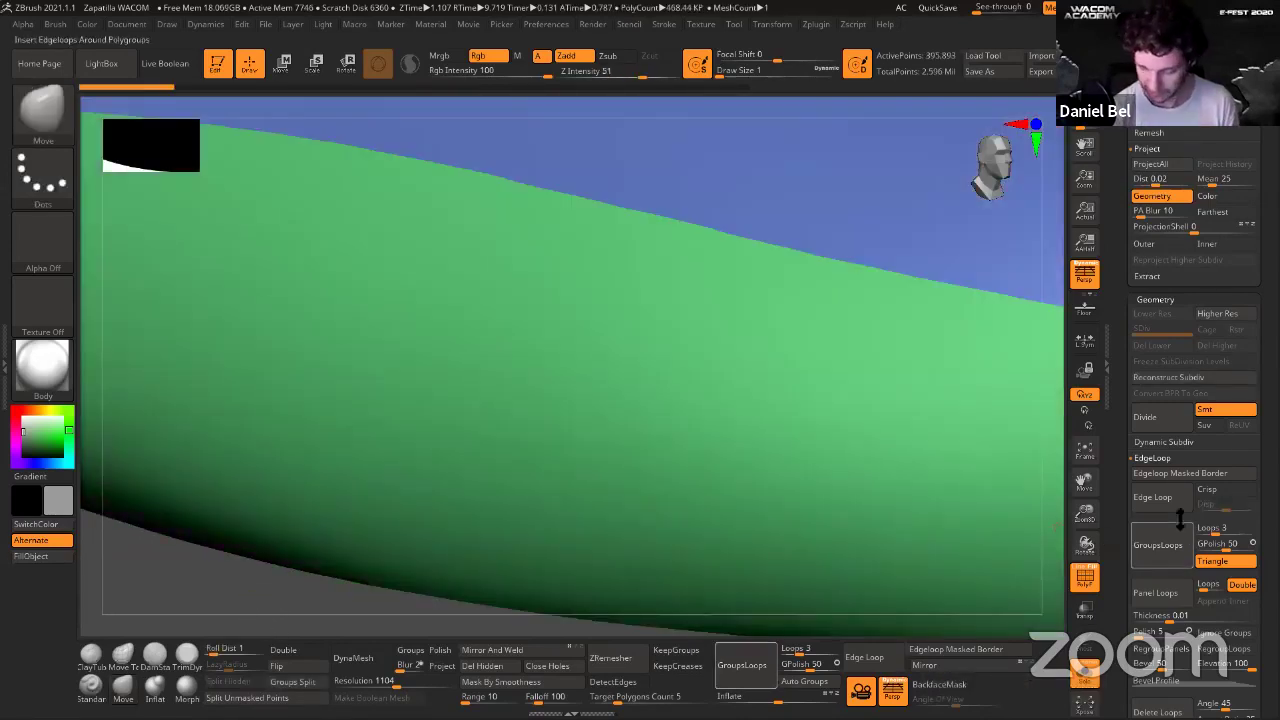
Try GroupsLoops with 3 loops on the whole Body Inside1 mesh, hide the border strips to check the panel gaps, and undo it.
{"action": "left_click", "coordinate": [1162, 537]}
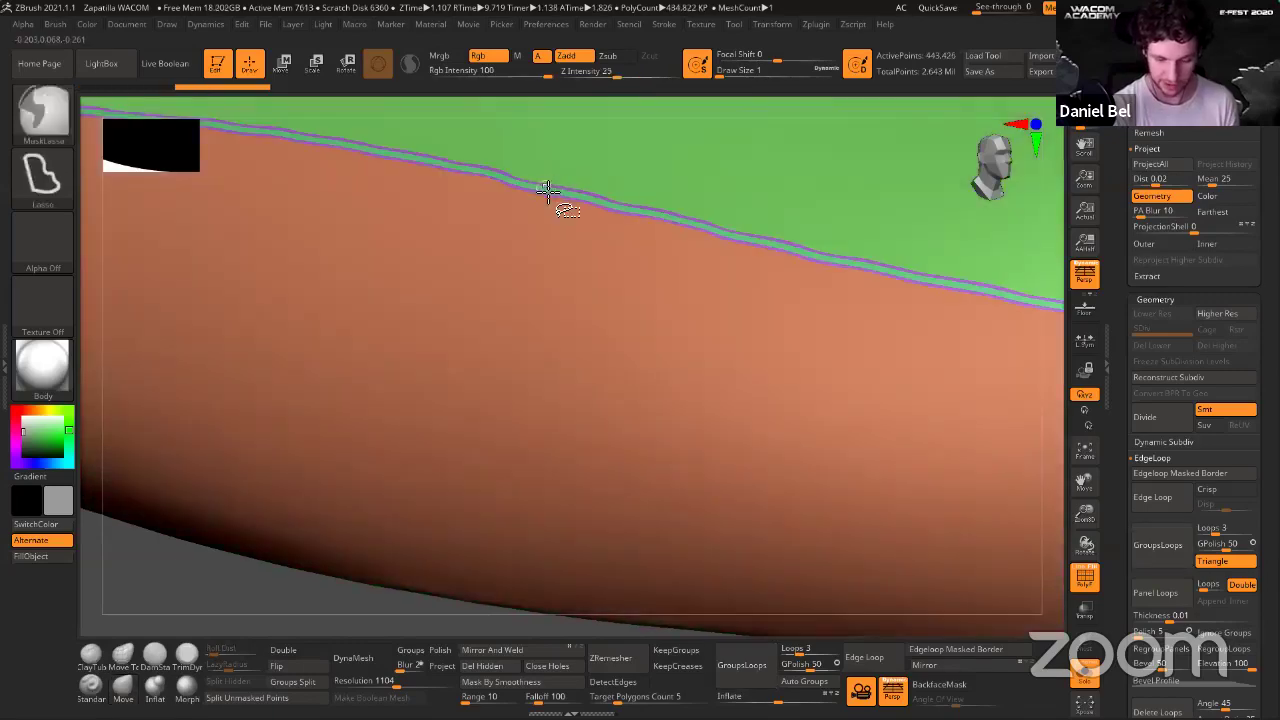
{"action": "left_click", "coordinate": [547, 190], "text": "ctrl+shift"}
{"action": "left_click", "coordinate": [547, 190], "text": "ctrl+shift"}
{"action": "left_click_drag", "start_coordinate": [517, 114], "coordinate": [506, 514], "text": "alt"}
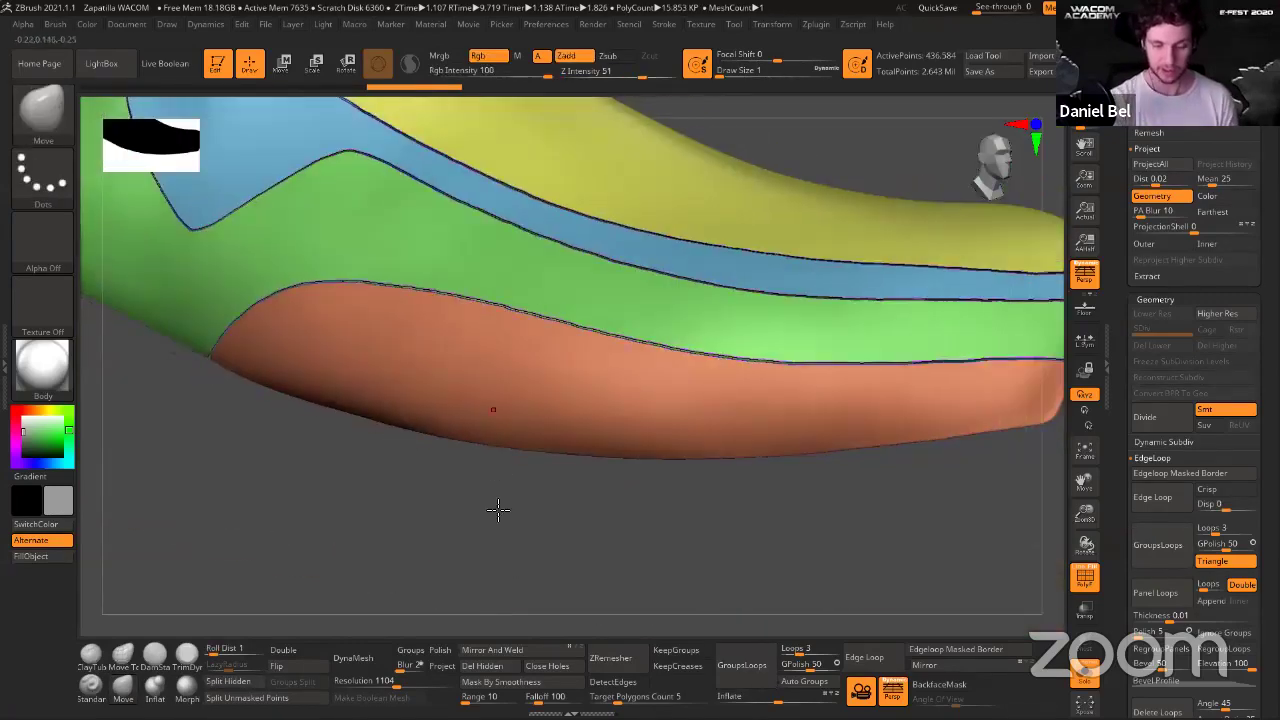
{"action": "mouse_move", "coordinate": [552, 272]}
{"action": "right_mouse_down"}
{"action": "mouse_move", "coordinate": [583, 487]}
{"action": "mouse_move", "coordinate": [709, 534]}
{"action": "right_mouse_up"}
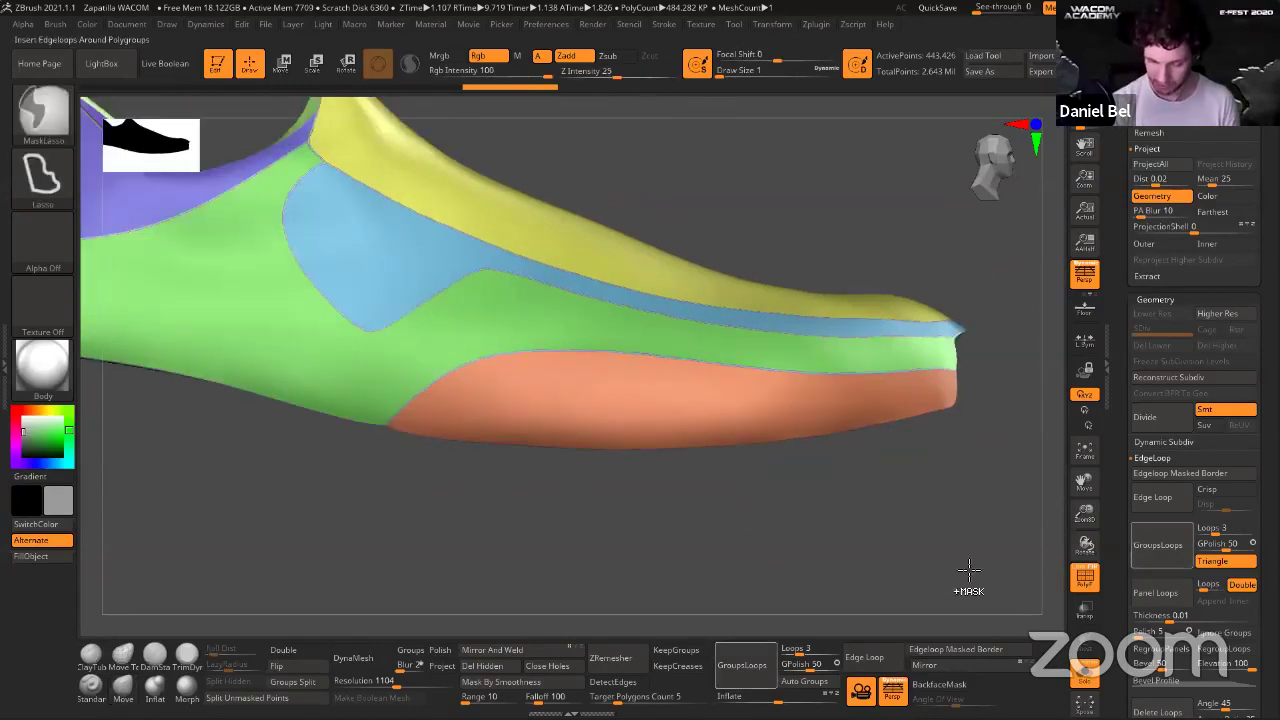
{"action": "key", "text": "ctrl+z"}
{"action": "key", "text": "ctrl+z"}
{"action": "key", "text": "ctrl+z"}
{"action": "key", "text": "ctrl+z"}
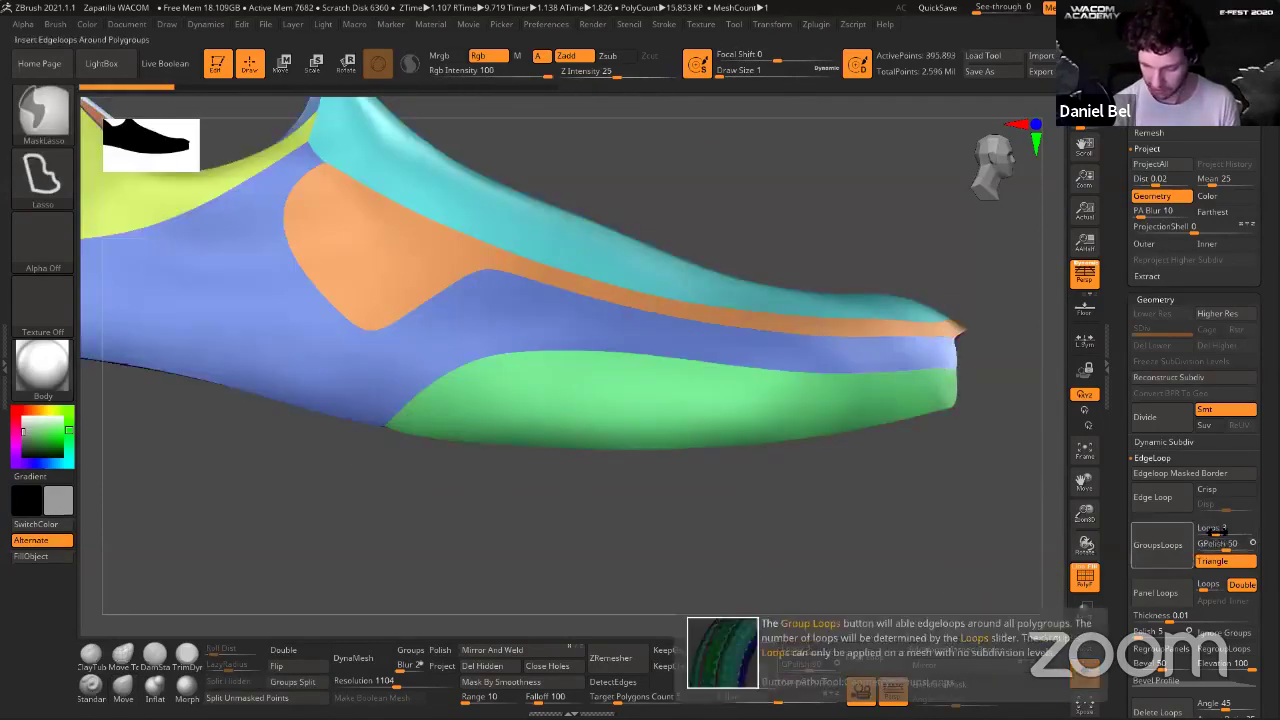
Apply GroupsLoops with 2 loops to the whole Body Inside1 mesh, and inspect the new panel borders.
{"action": "left_click_drag", "start_coordinate": [1222, 533], "coordinate": [1217, 535]}
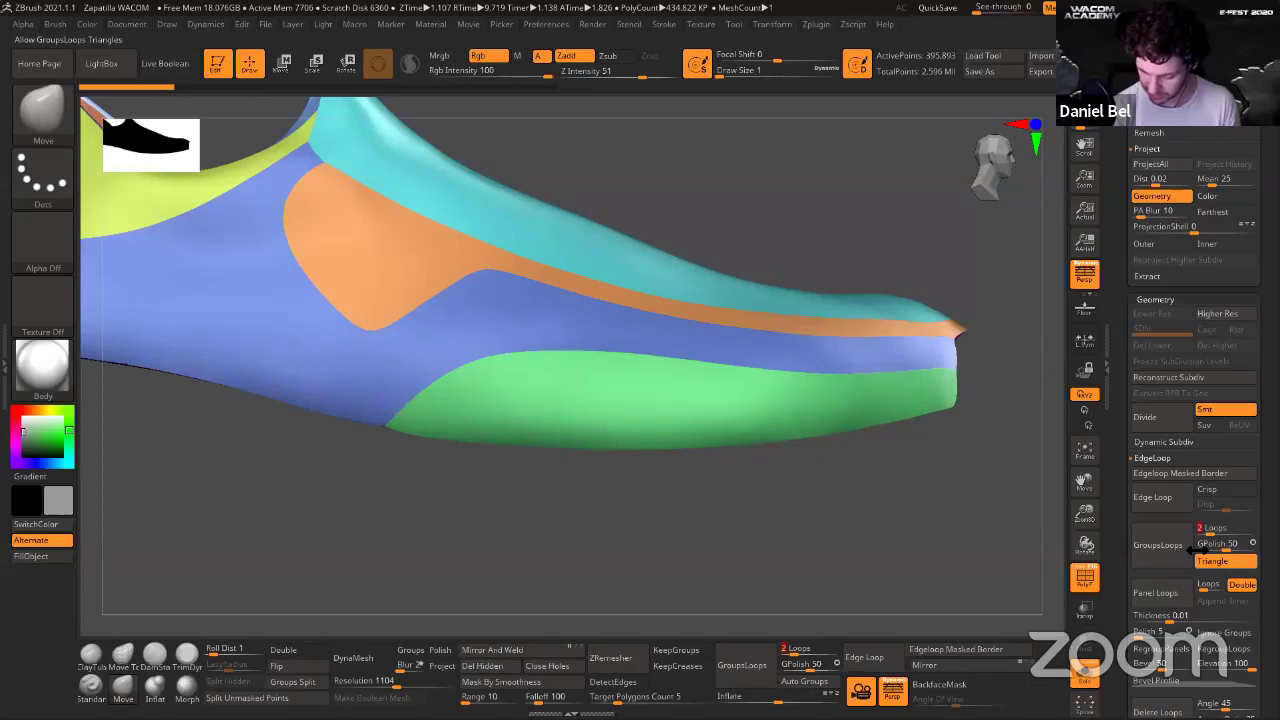
{"action": "left_click", "coordinate": [1160, 546]}
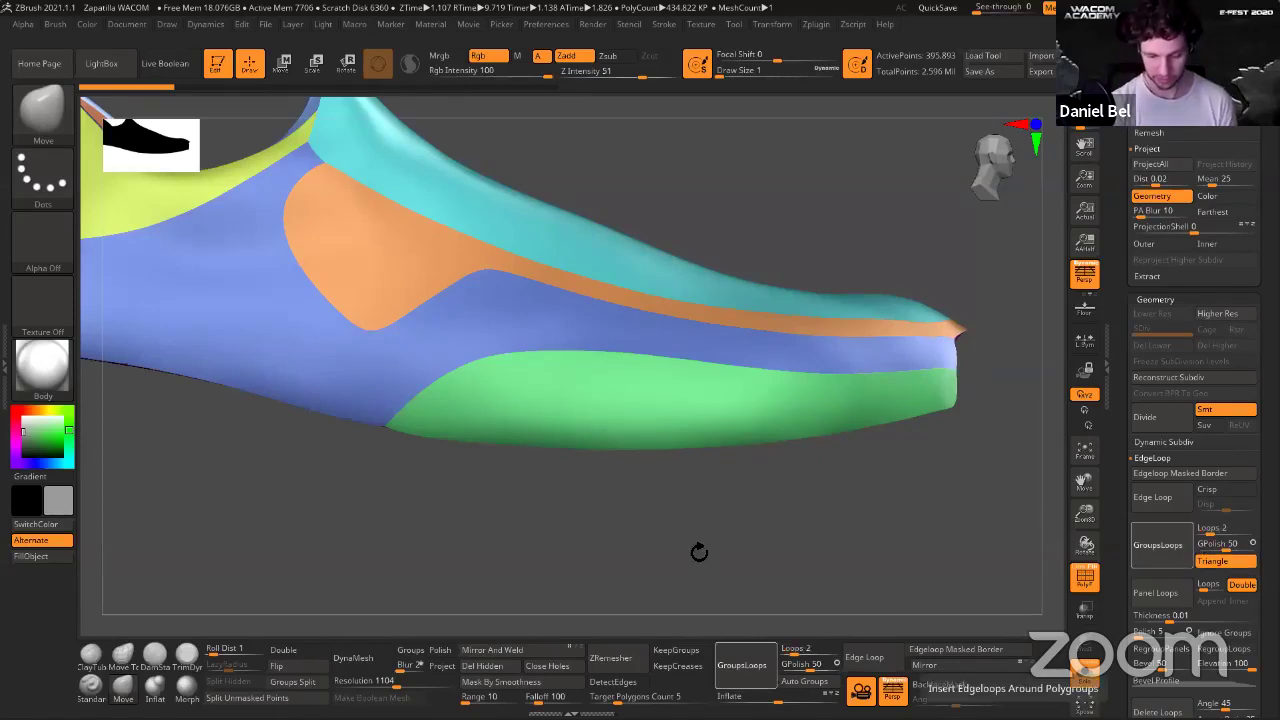
{"action": "left_click_drag", "start_coordinate": [673, 466], "coordinate": [680, 444]}
{"action": "right_click_drag", "start_coordinate": [680, 444], "coordinate": [640, 345], "text": "ctrl"}
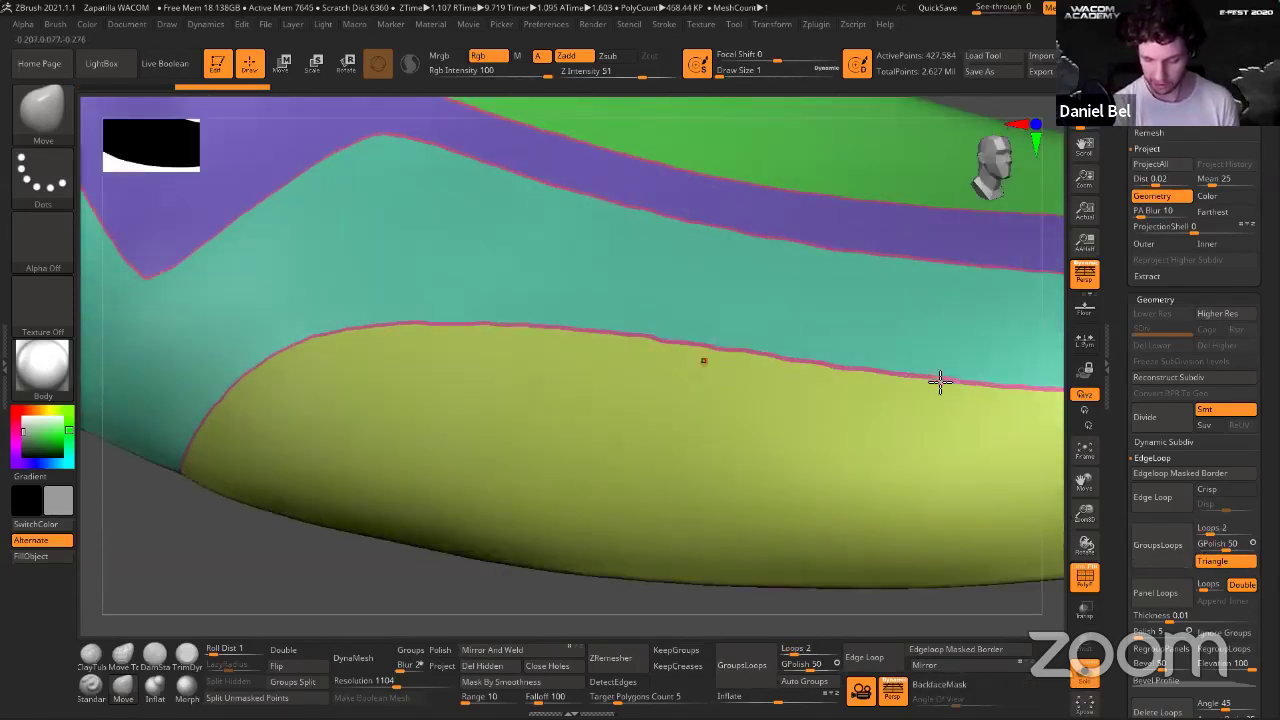
{"action": "right_click_drag", "start_coordinate": [774, 325], "coordinate": [855, 362], "text": "ctrl"}
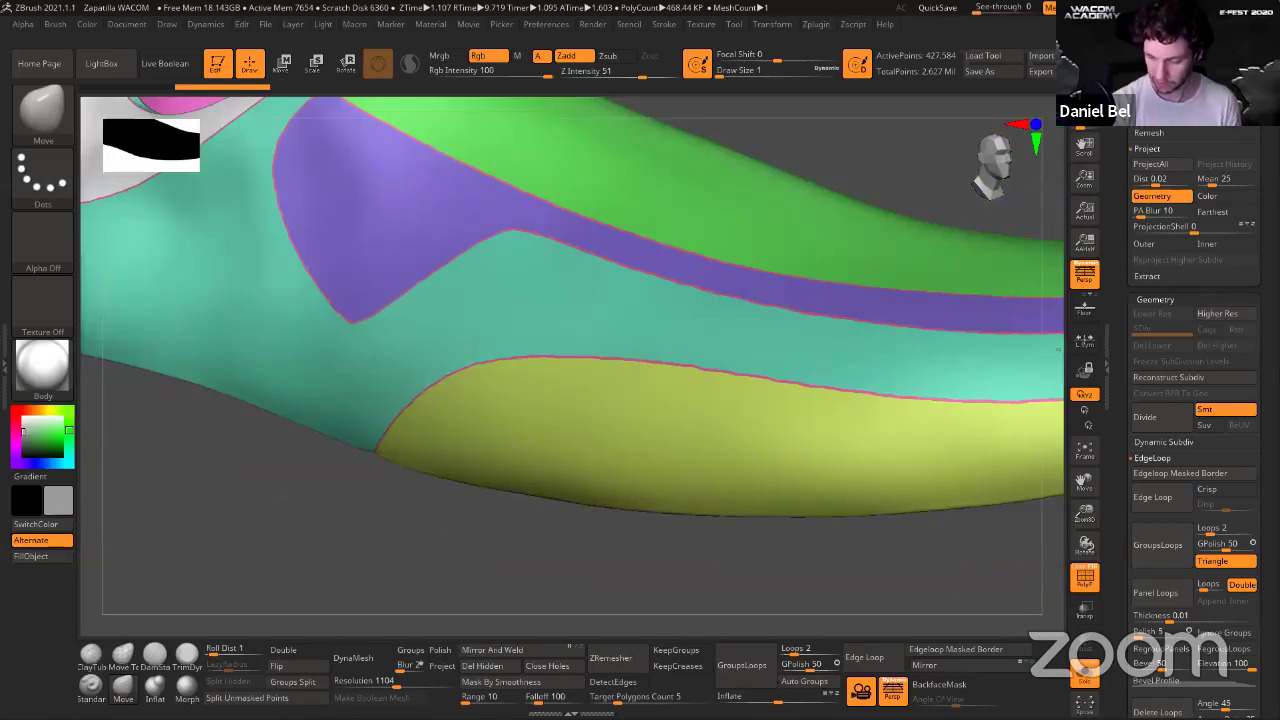
Switch the Polish By Features circle mode and apply the polish repeatedly to smooth the panel borders across the shoe.
{"action": "scroll", "coordinate": [1192, 435], "scroll_direction": "down", "scroll_amount": 10}
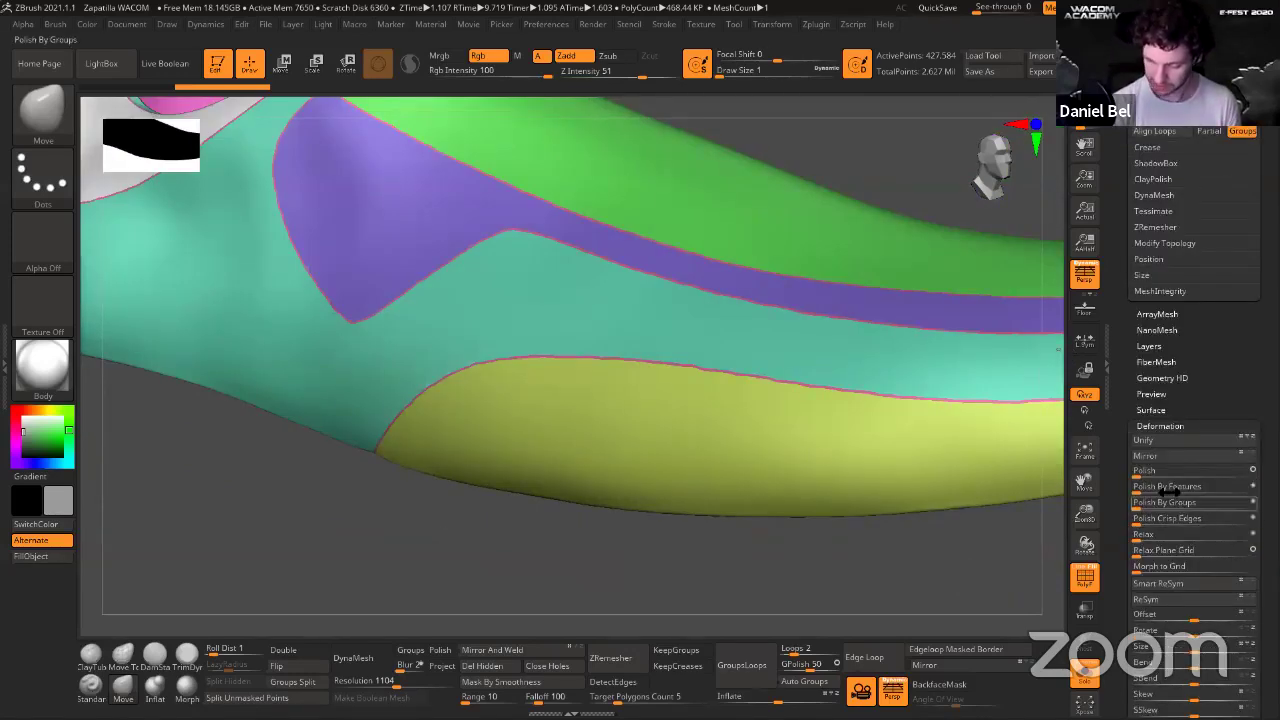
{"action": "left_click", "coordinate": [1252, 487]}
{"action": "left_click", "coordinate": [1154, 487]}
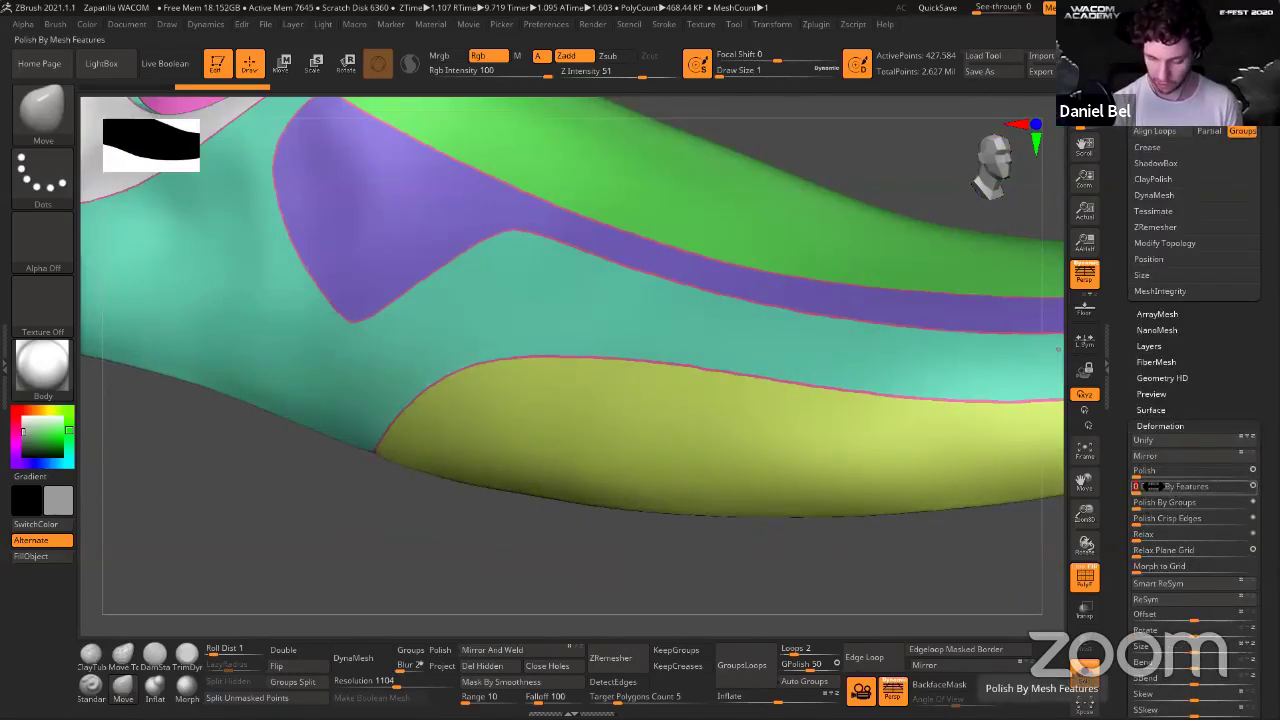
{"action": "left_click", "coordinate": [1153, 487]}
{"action": "left_click", "coordinate": [1153, 487]}
{"action": "left_click", "coordinate": [1158, 486]}
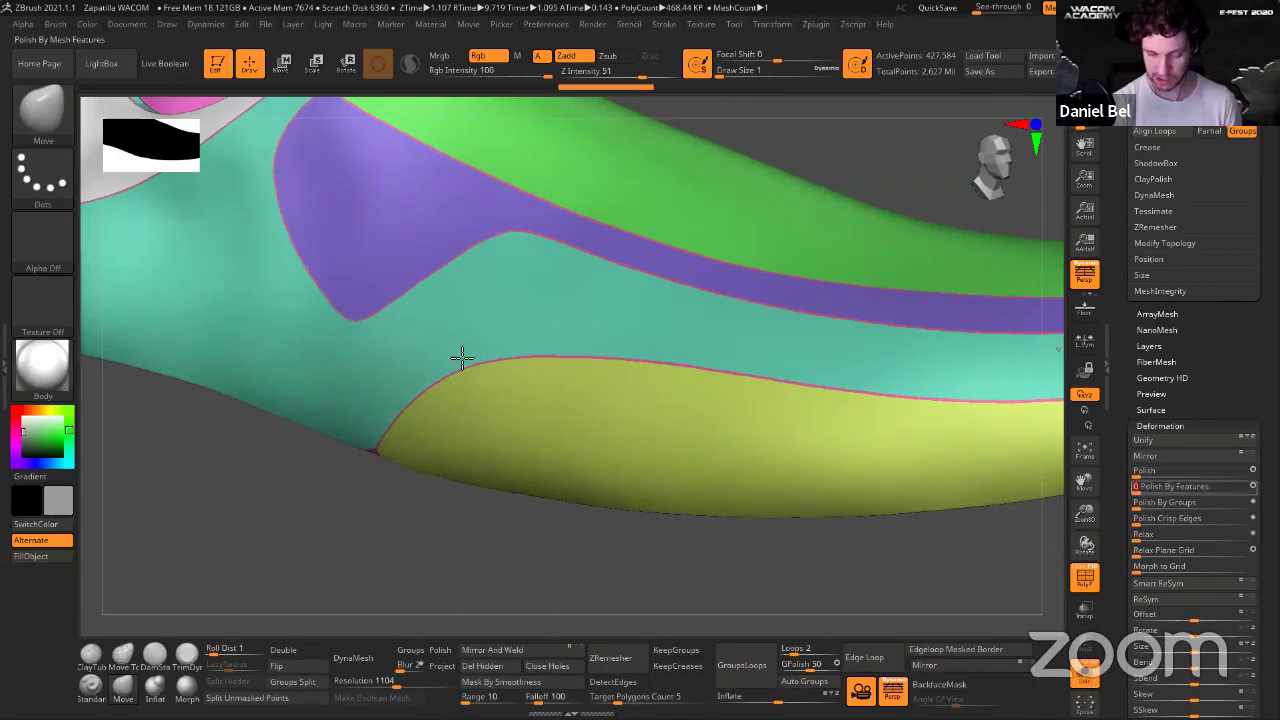
{"action": "right_click_drag", "start_coordinate": [466, 214], "coordinate": [576, 377], "text": "alt"}
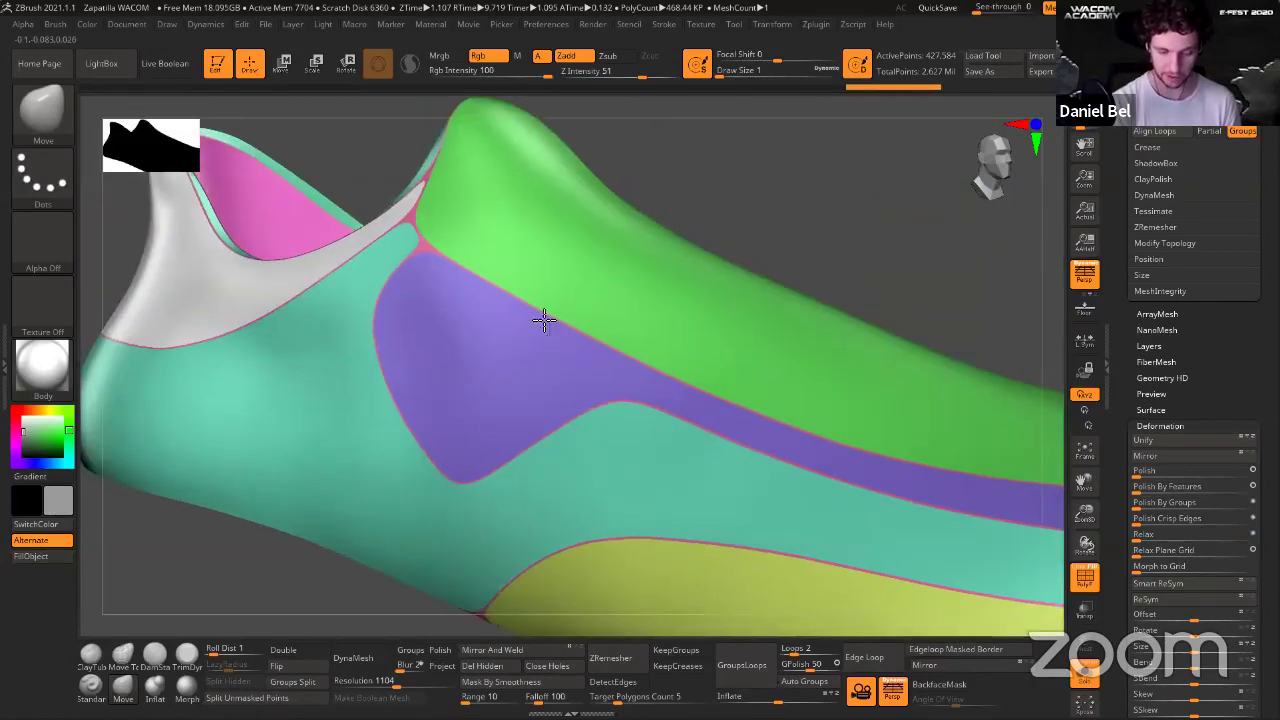
{"action": "right_click_drag", "start_coordinate": [543, 320], "coordinate": [437, 249]}
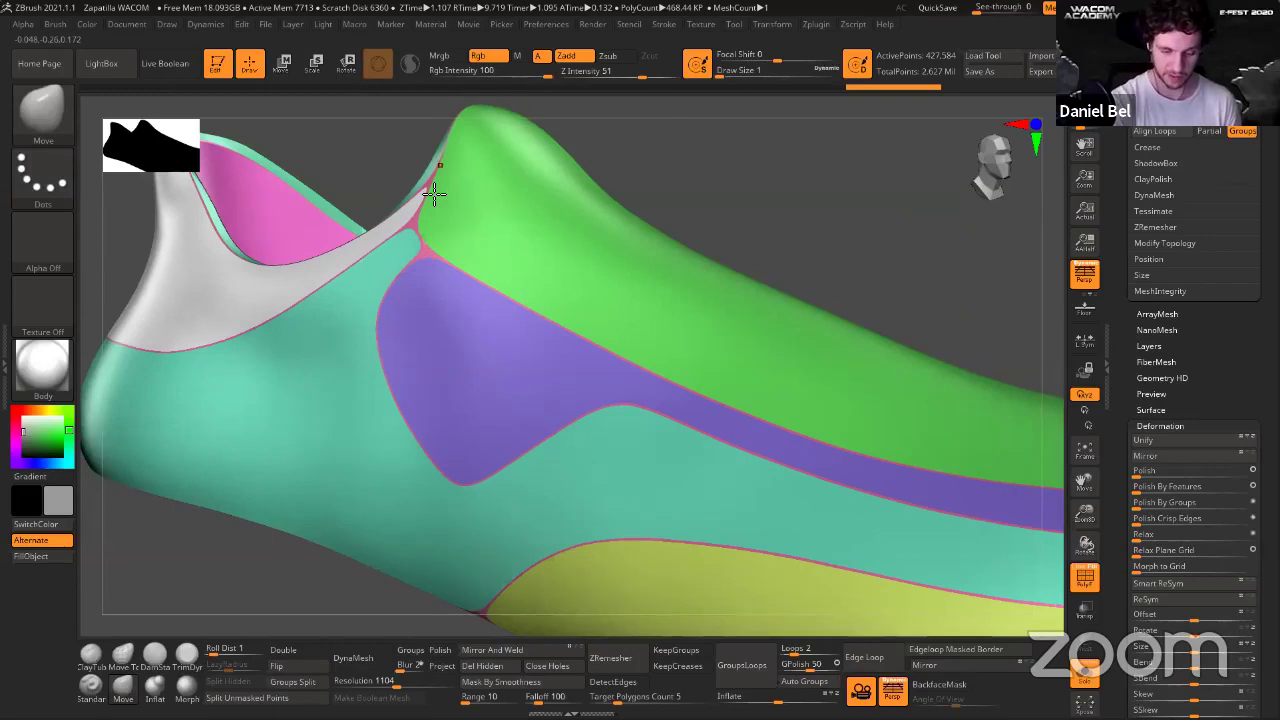
{"action": "right_click_drag", "start_coordinate": [651, 335], "coordinate": [753, 222], "text": "ctrl"}
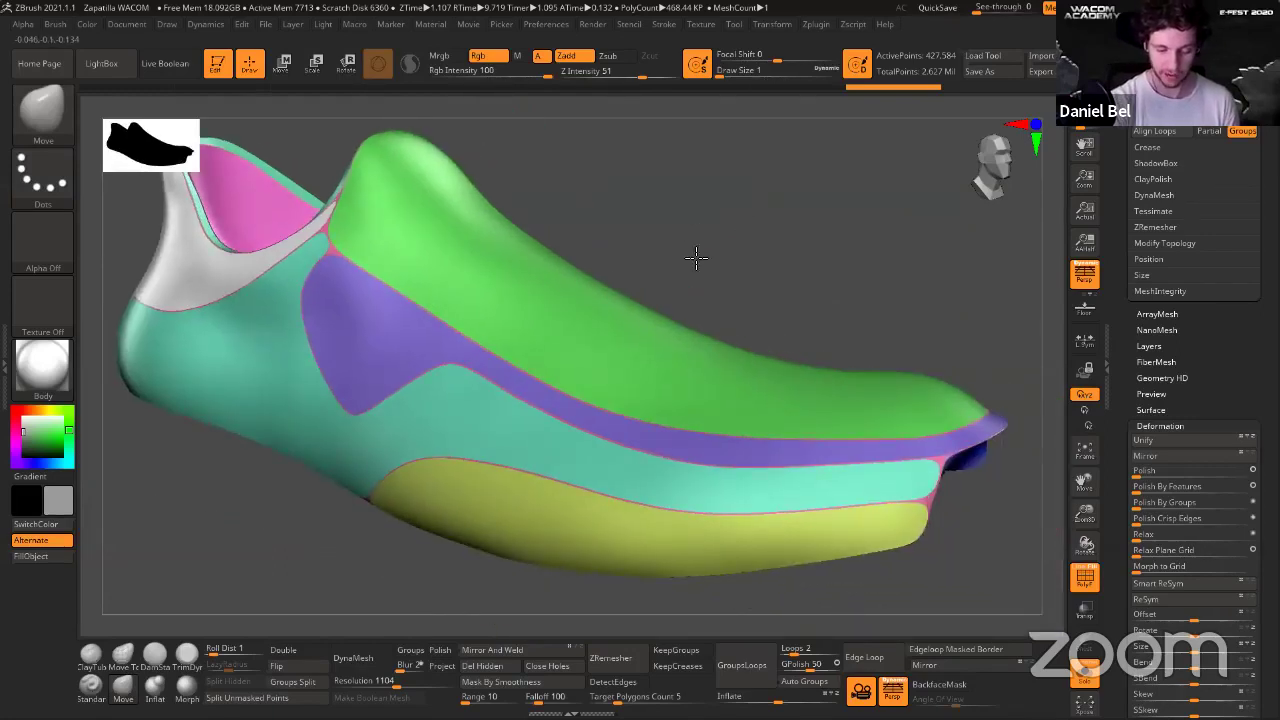
Try masking everything except the purple side panel, and clear the mask.
{"action": "right_click_drag", "start_coordinate": [698, 259], "coordinate": [471, 320], "text": "ctrl"}
{"action": "key", "text": "w"}
{"action": "left_click", "coordinate": [462, 318], "text": "ctrl"}
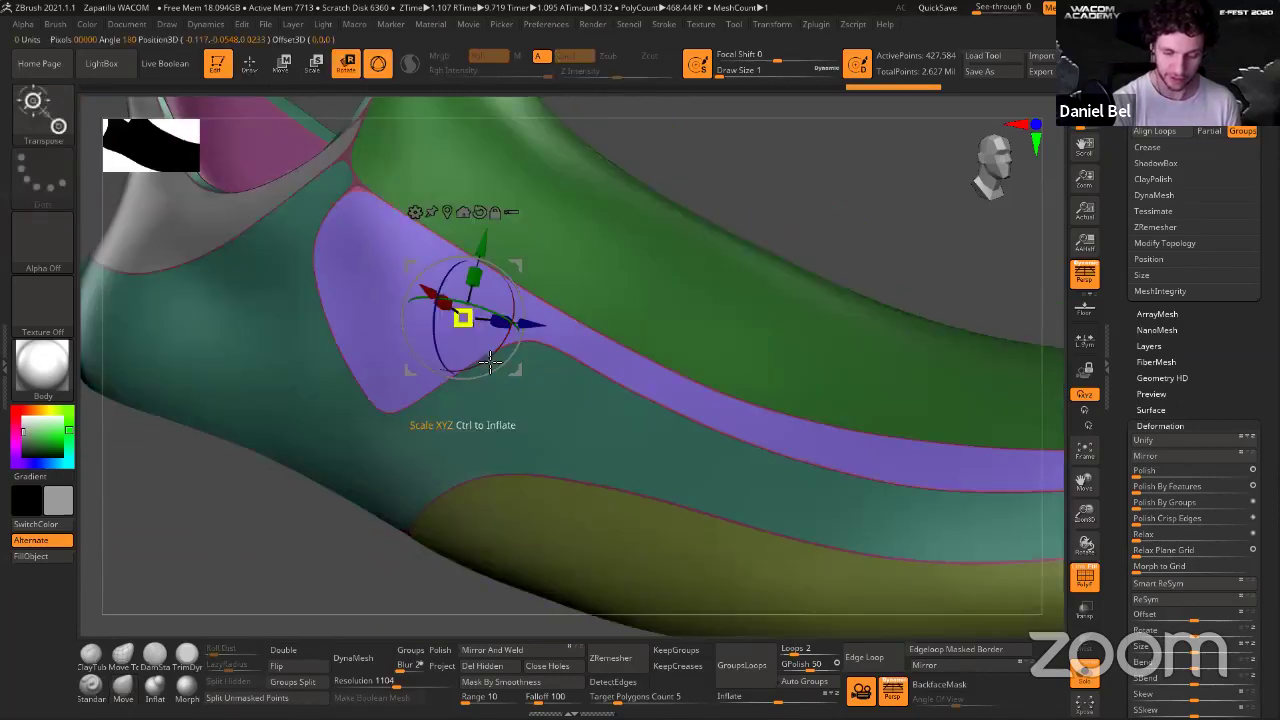
{"action": "key", "text": "q"}
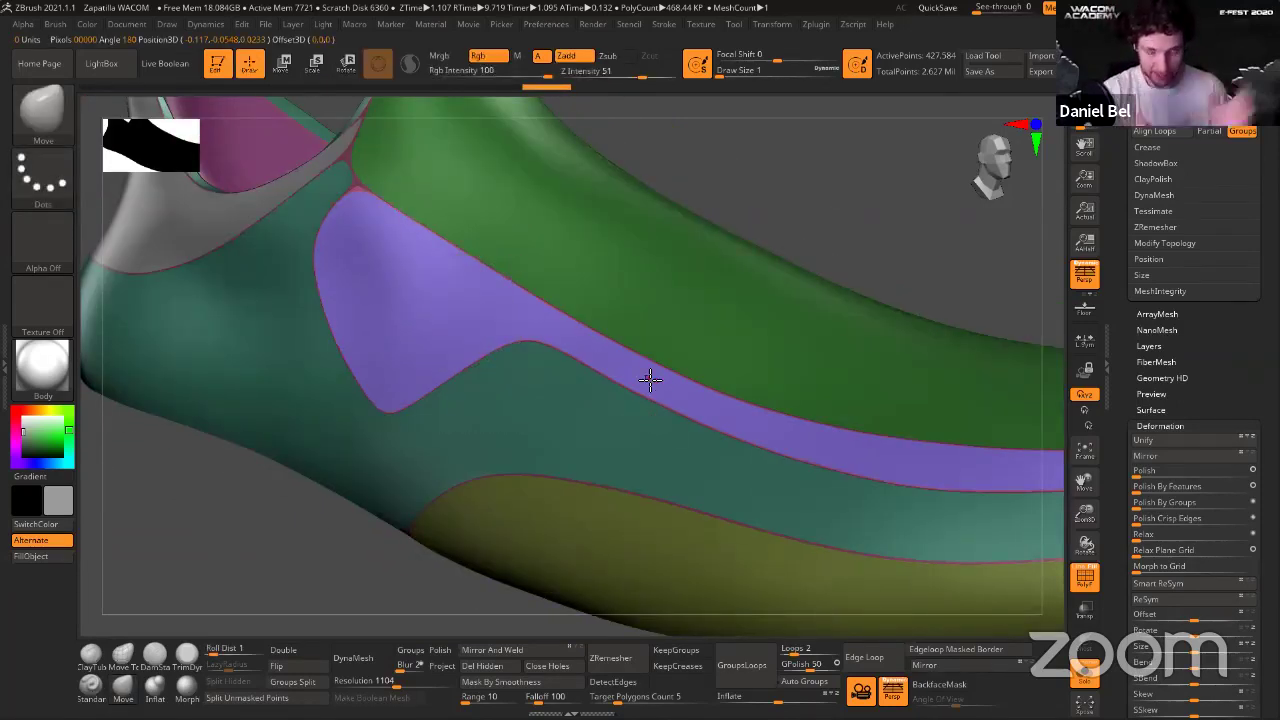
{"action": "left_click", "coordinate": [750, 184], "text": "ctrl"}
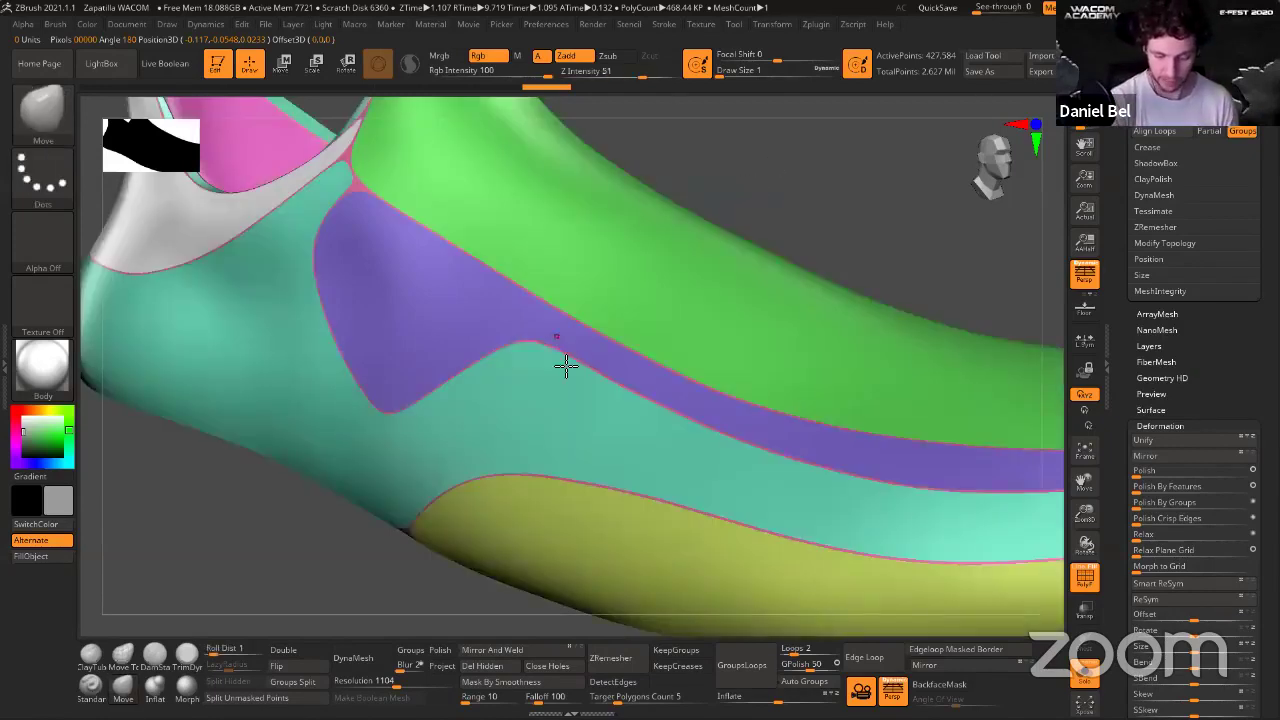
{"action": "right_click_drag", "start_coordinate": [560, 366], "coordinate": [556, 432], "text": "ctrl"}
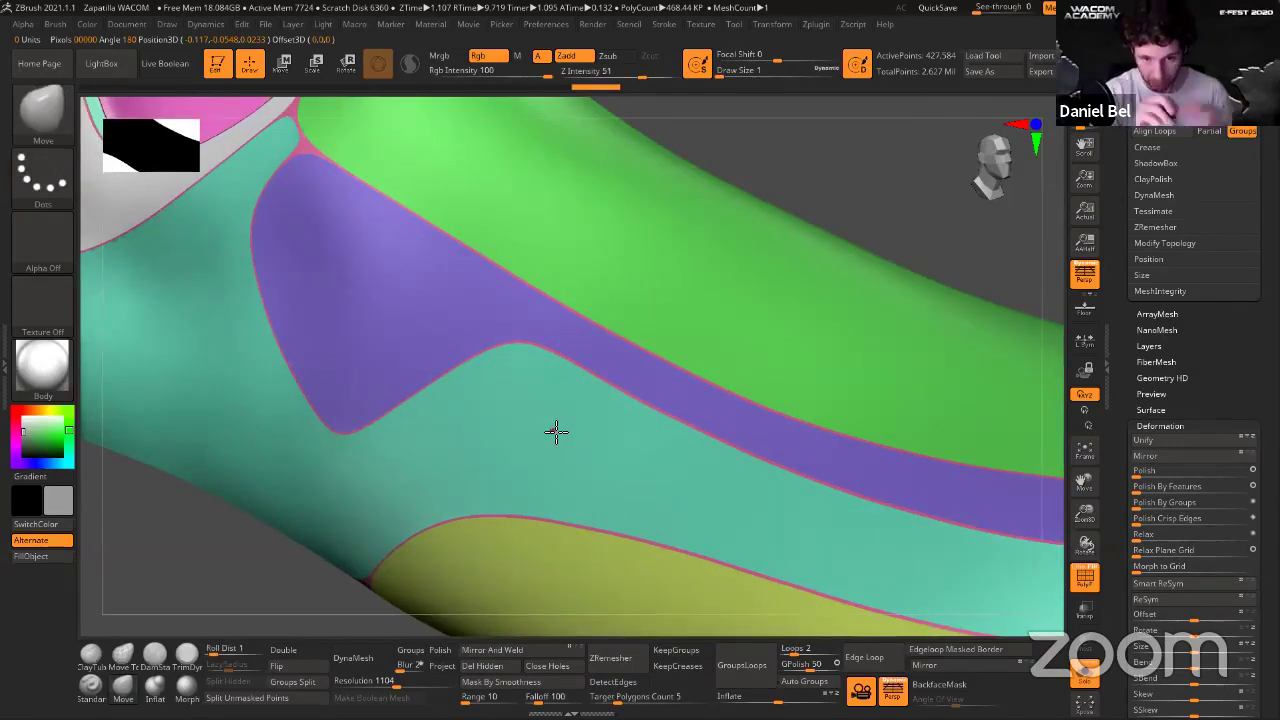
Isolate the thin border strips by hiding the panels, and add an Edge Loop to the visible strips.
{"action": "left_click", "coordinate": [548, 352], "text": "ctrl+shift"}
{"action": "key", "text": "ctrl+shift"}
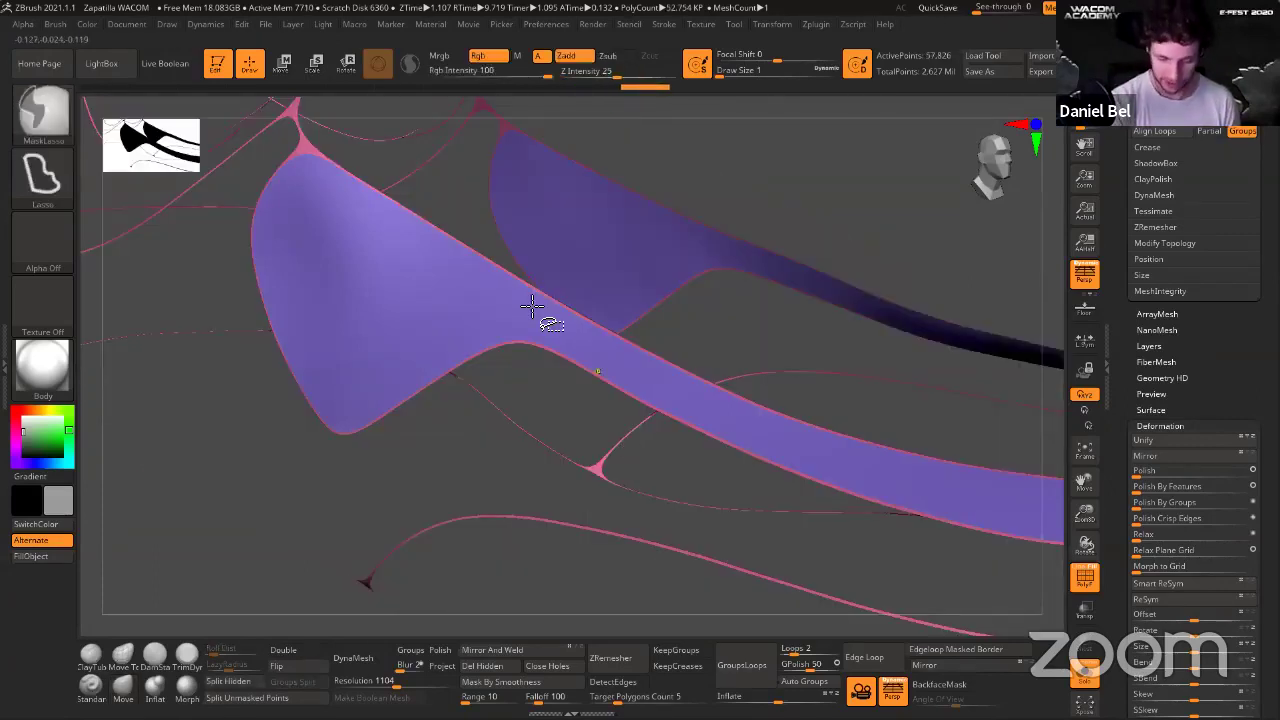
{"action": "left_click", "coordinate": [529, 295], "text": "ctrl+shift"}
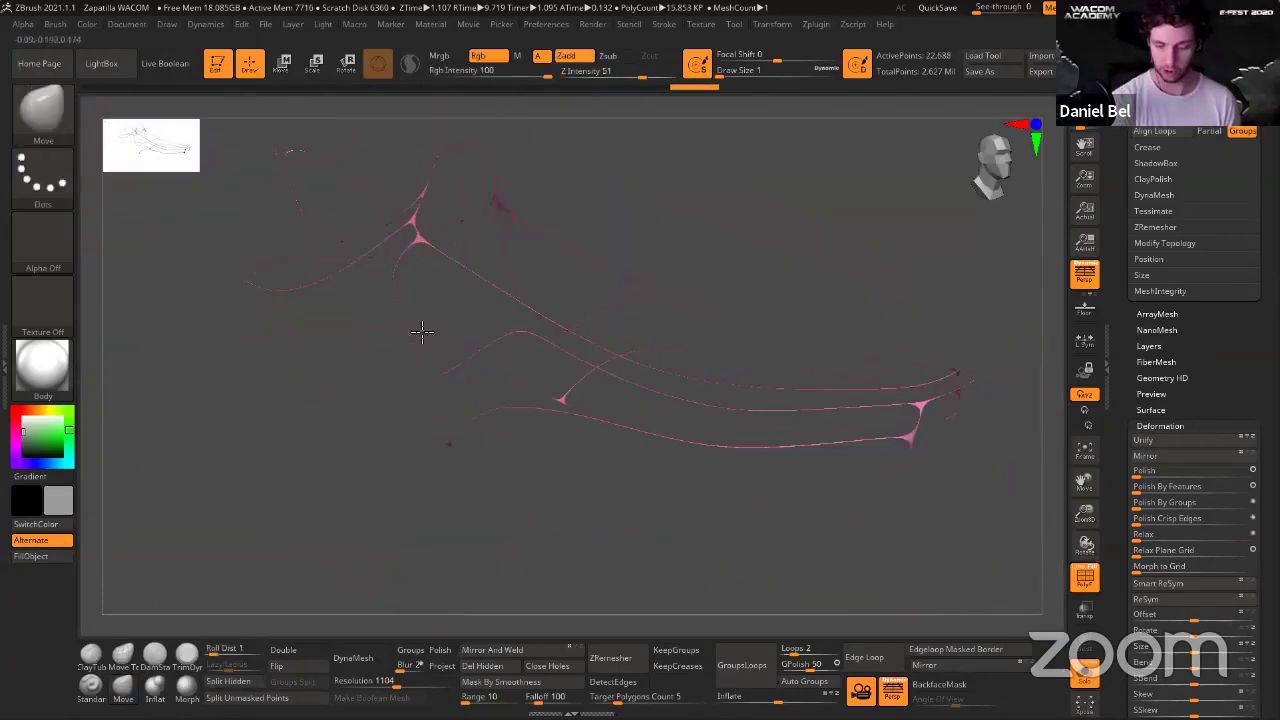
{"action": "left_click_drag", "start_coordinate": [423, 331], "coordinate": [505, 345]}
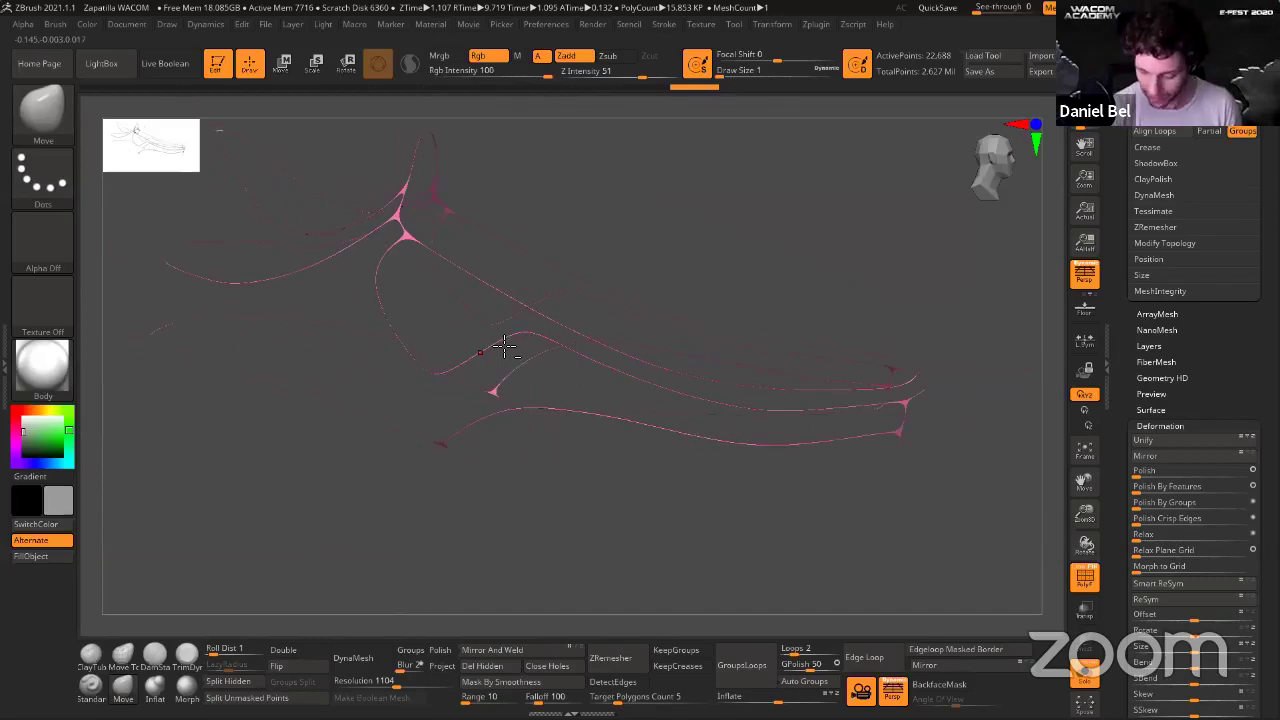
{"action": "left_click", "coordinate": [891, 657]}
{"action": "left_click_drag", "start_coordinate": [740, 440], "coordinate": [783, 464], "text": "alt"}
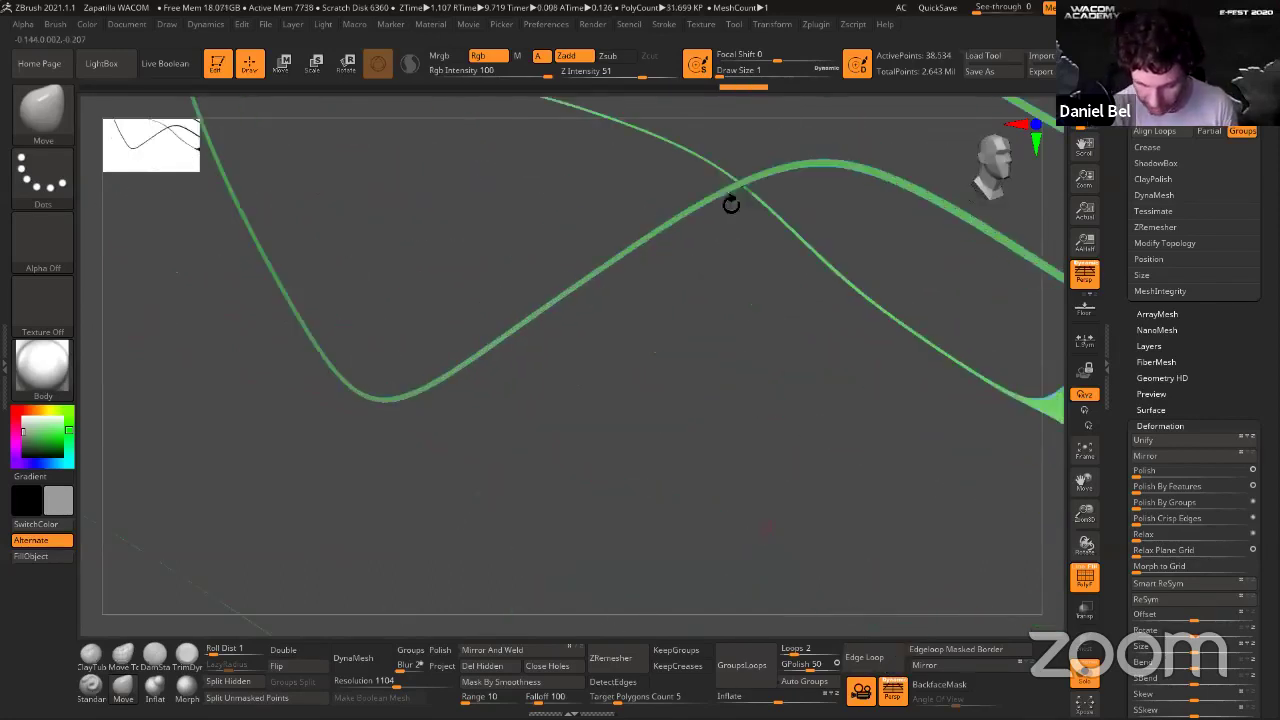
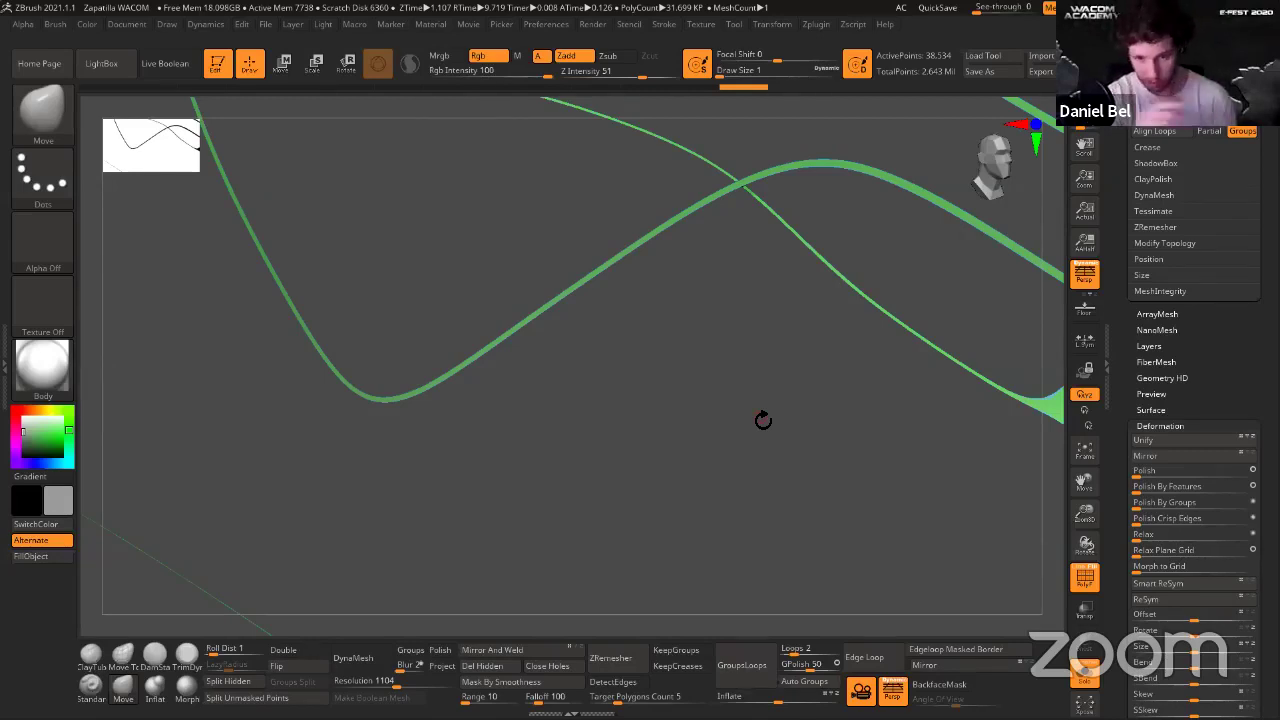
{"action": "left_click_drag", "start_coordinate": [640, 358], "coordinate": [628, 427]}
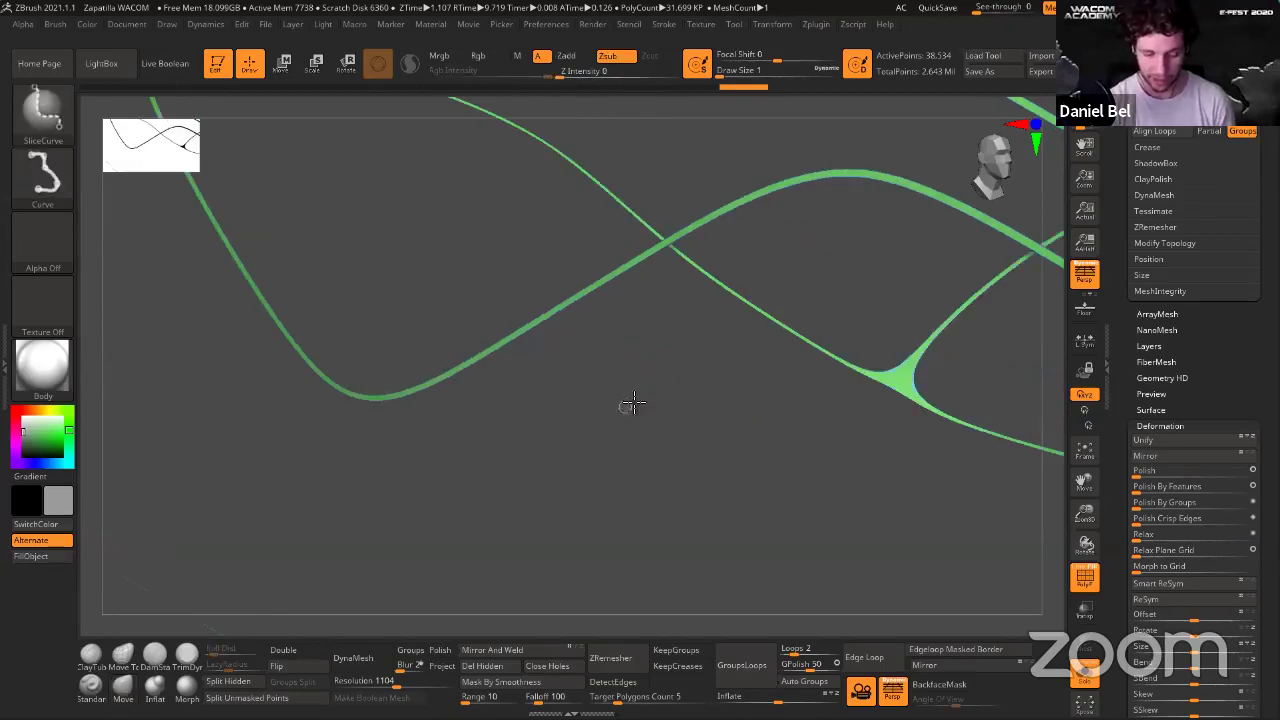
Show the full mesh again and mask everything except the border strips.
{"action": "left_click", "coordinate": [629, 408], "text": "ctrl+shift"}
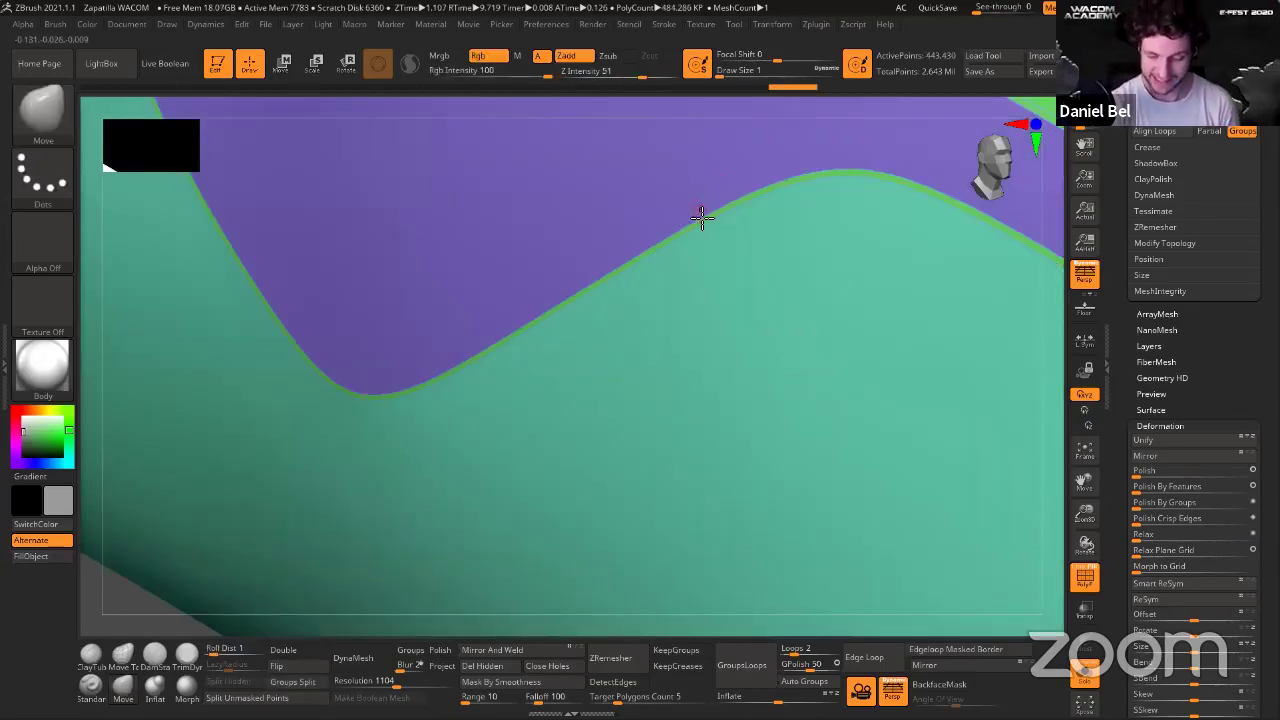
{"action": "key", "text": "r"}
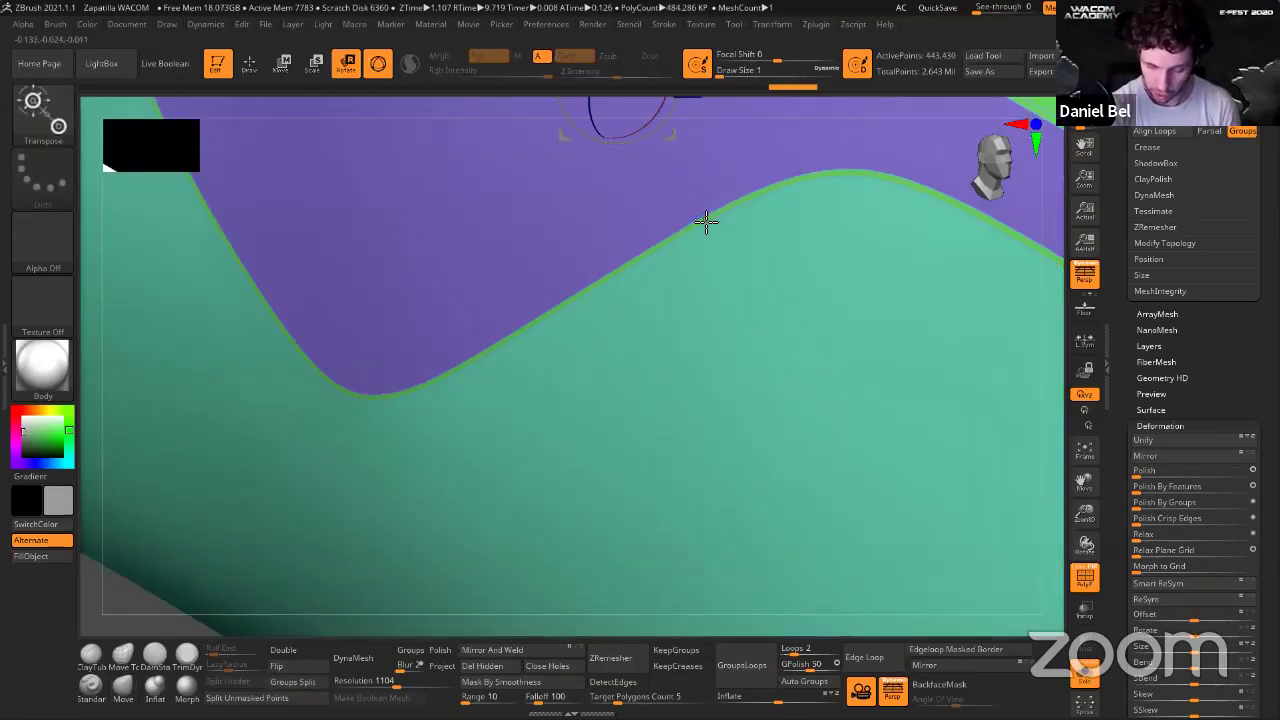
{"action": "left_click", "coordinate": [706, 220]}
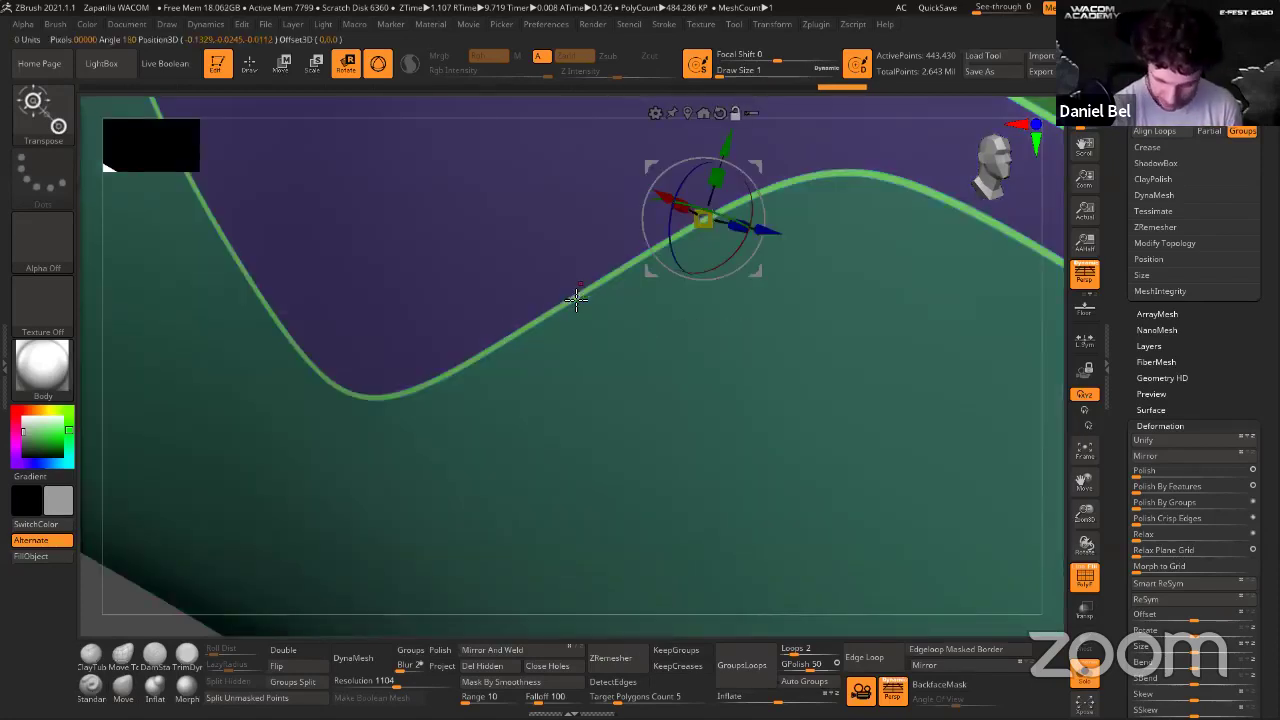
{"action": "right_click_drag", "start_coordinate": [577, 297], "coordinate": [554, 96], "text": "ctrl"}
{"action": "right_click_drag", "start_coordinate": [638, 288], "coordinate": [730, 397]}
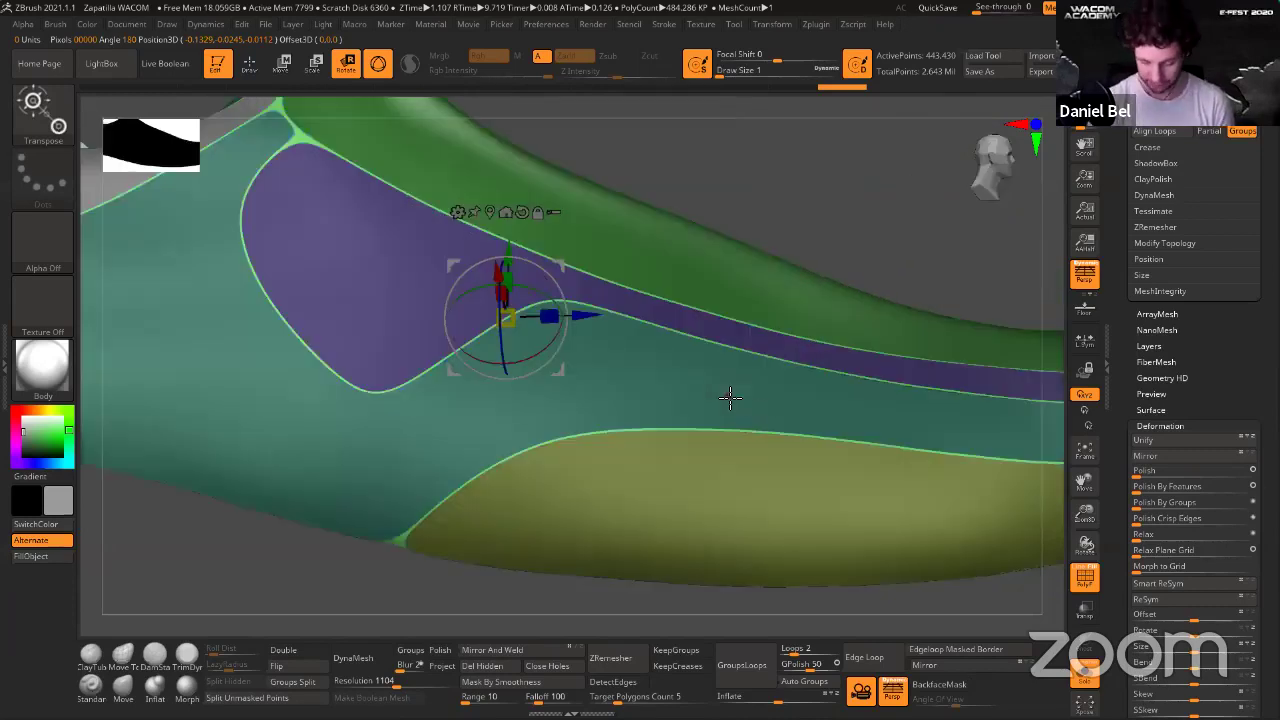
Inflate the unmasked border strips with a value of 1.
{"action": "scroll", "coordinate": [1206, 465], "scroll_direction": "down", "scroll_amount": 2}
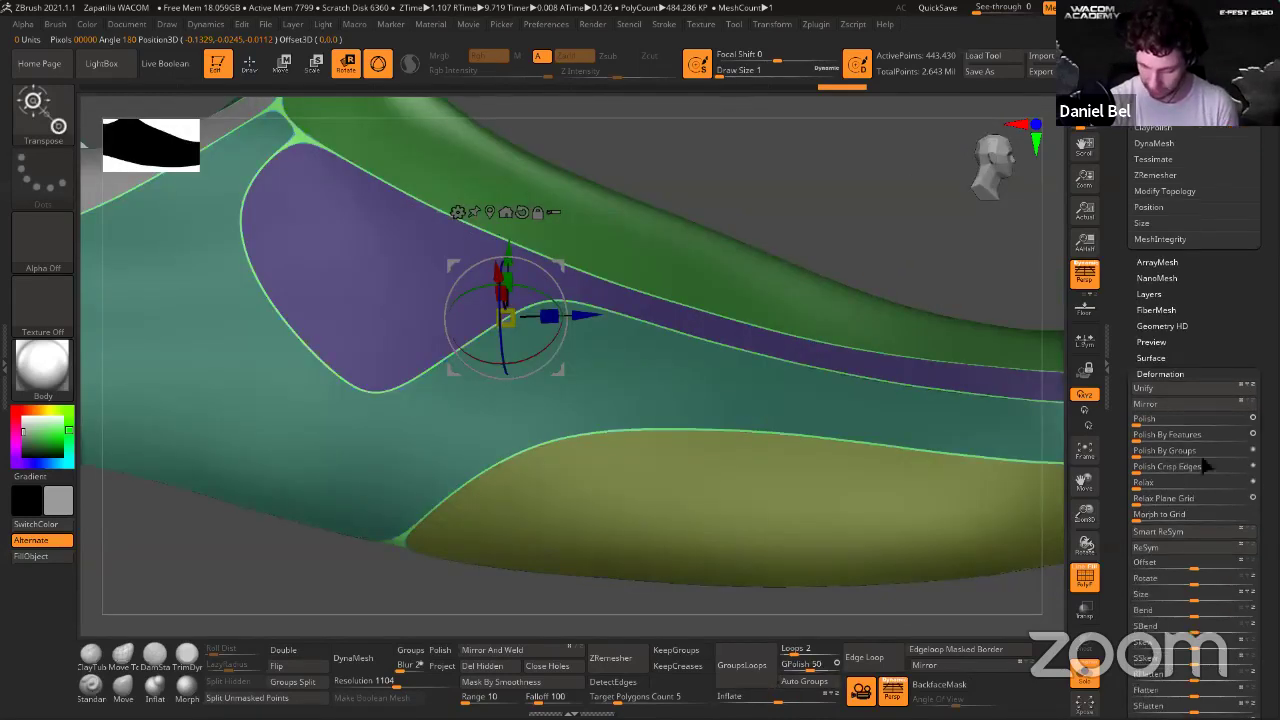
{"action": "mouse_move", "coordinate": [778, 697]}
{"action": "left_mouse_down"}
{"action": "mouse_move", "coordinate": [805, 697]}
{"action": "mouse_move", "coordinate": [766, 696]}
{"action": "mouse_move", "coordinate": [779, 697]}
{"action": "left_mouse_up"}
{"action": "key", "text": "ctrl+z"}
{"action": "type", "text": "1"}
{"action": "key", "text": "Return"}
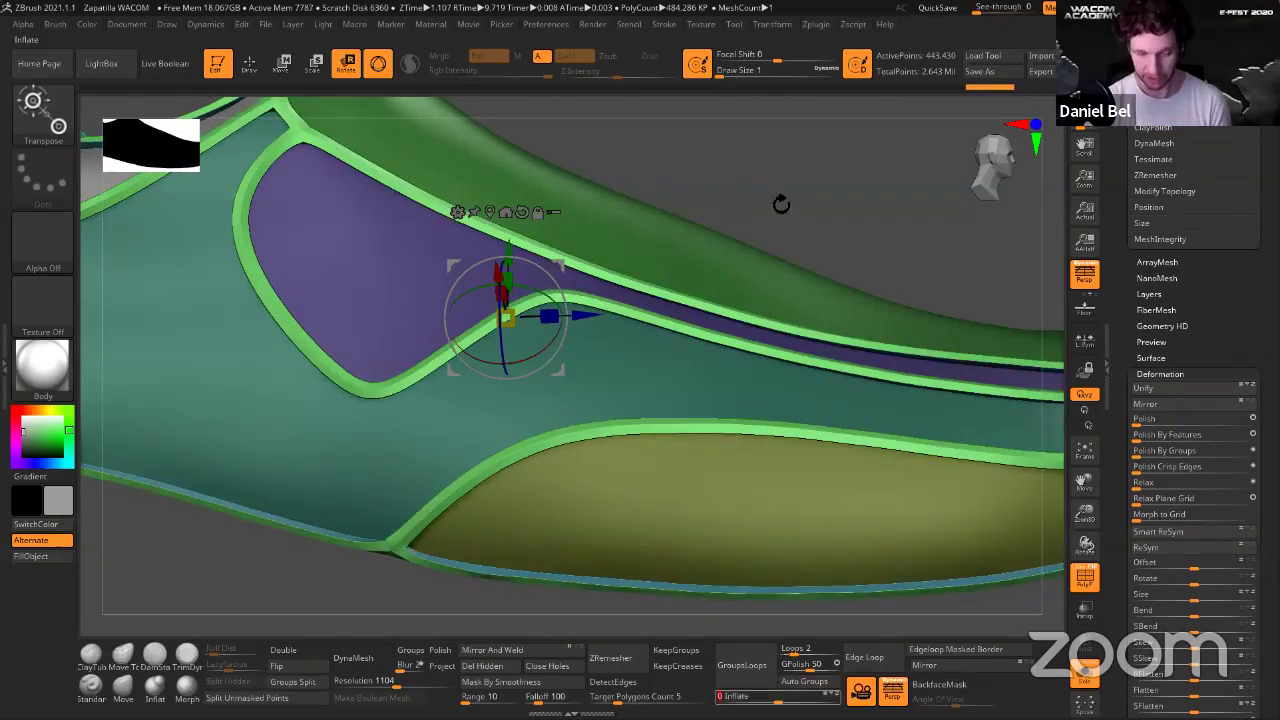
Clear the mask and check the raised borders with and without polygroup colours.
{"action": "key", "text": "q"}
{"action": "left_click_drag", "start_coordinate": [771, 184], "coordinate": [822, 208]}
{"action": "key", "text": "shift+f"}
{"action": "key", "text": "shift+f"}
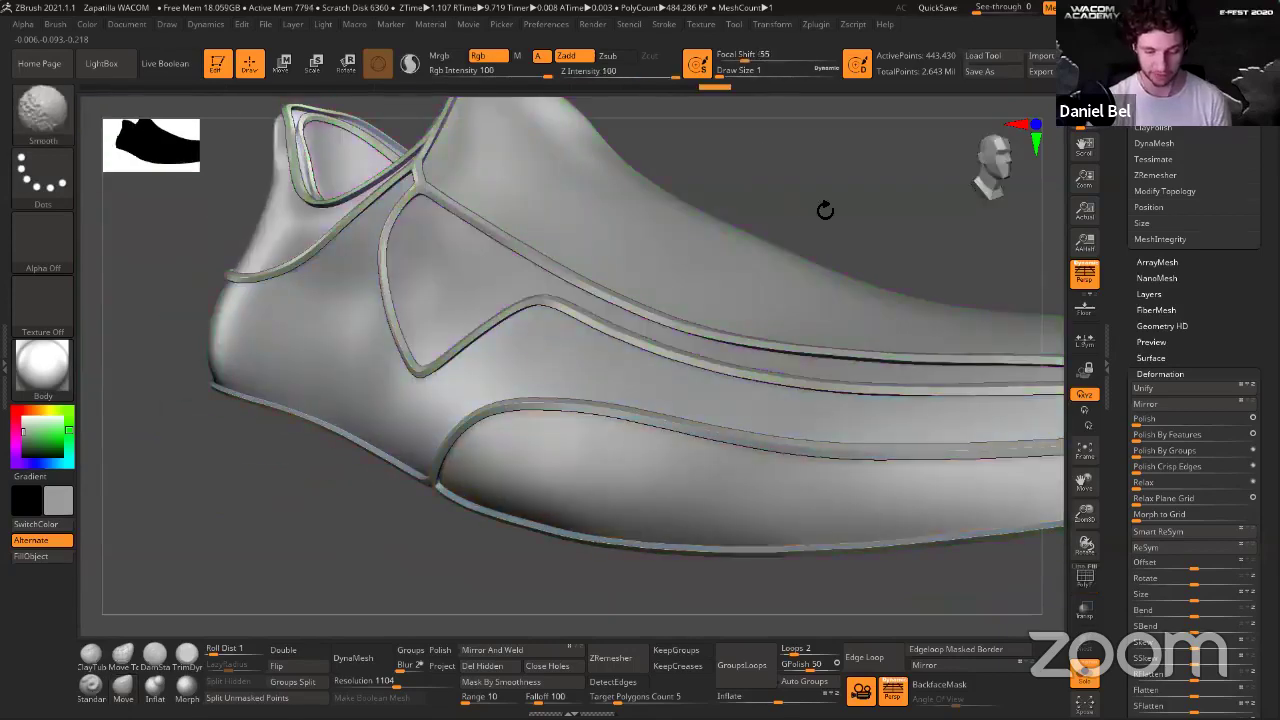
{"action": "left_click_drag", "start_coordinate": [885, 260], "coordinate": [955, 288]}
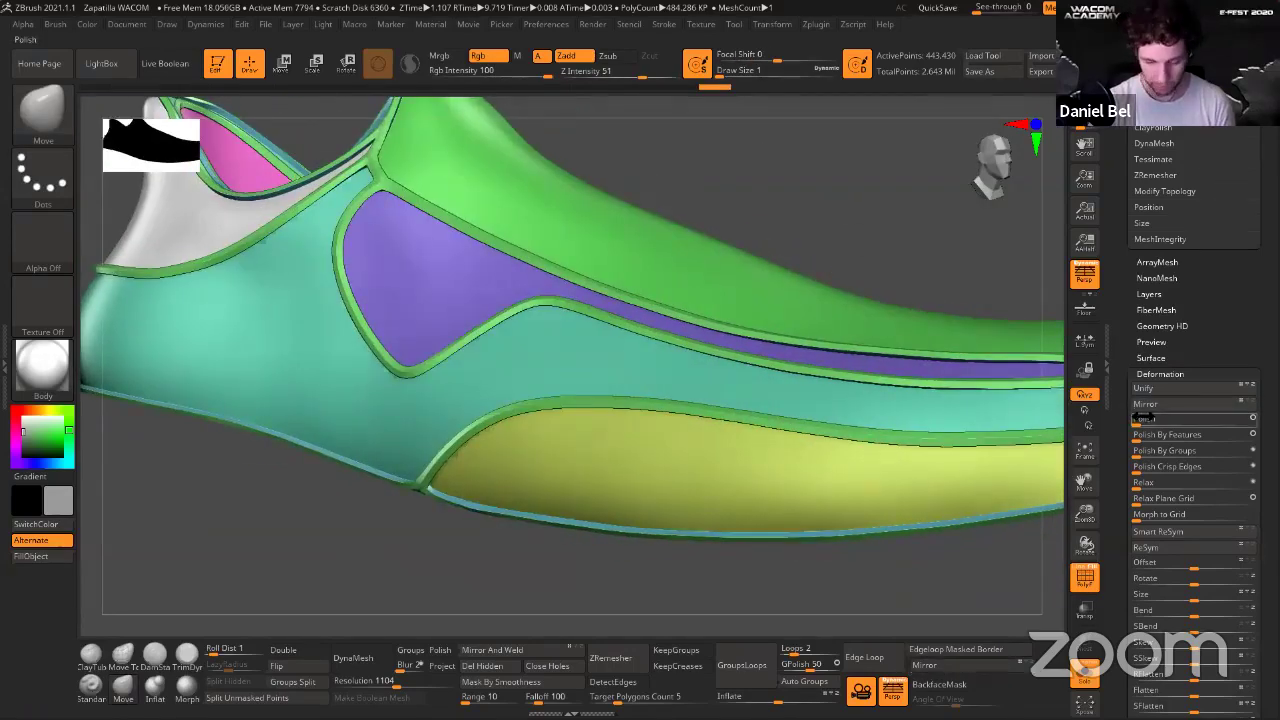
Try Polish on the unmasked mesh and on the raised borders with the panels masked, undoing each attempt.
{"action": "left_click", "coordinate": [1137, 419]}
{"action": "key", "text": "ctrl+z"}
{"action": "key", "text": "ctrl+z"}
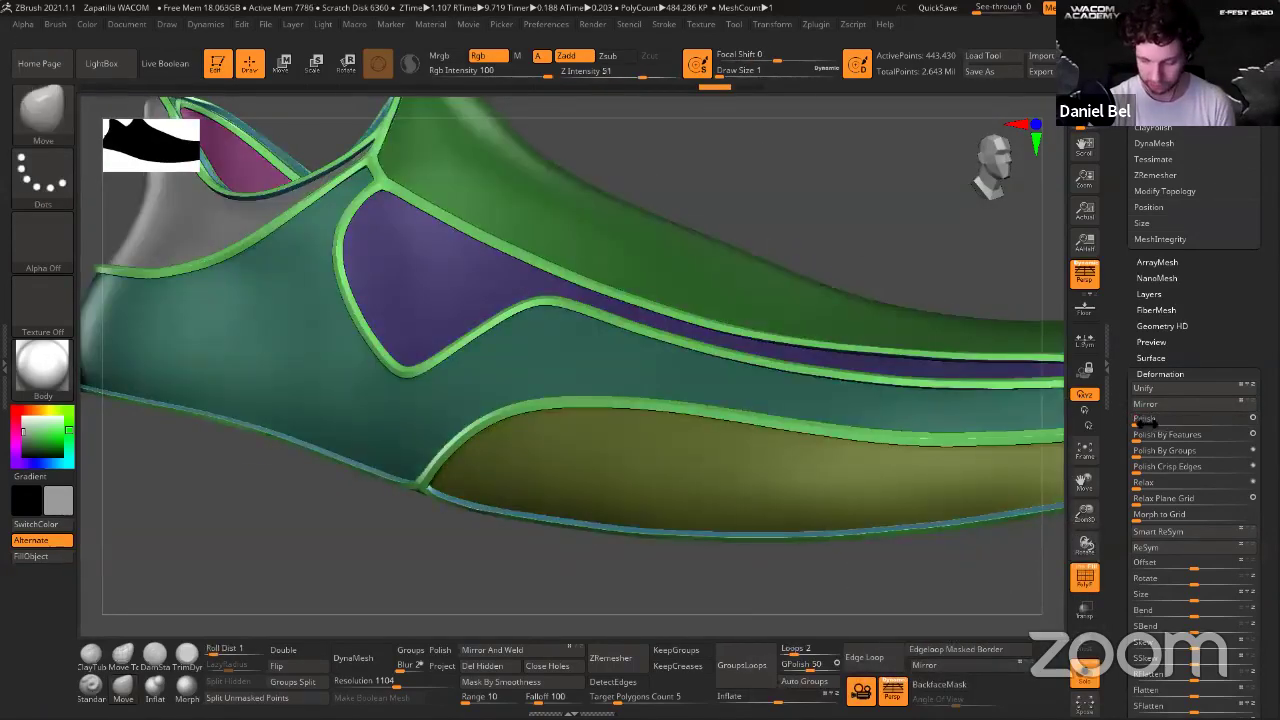
{"action": "left_click", "coordinate": [1145, 421]}
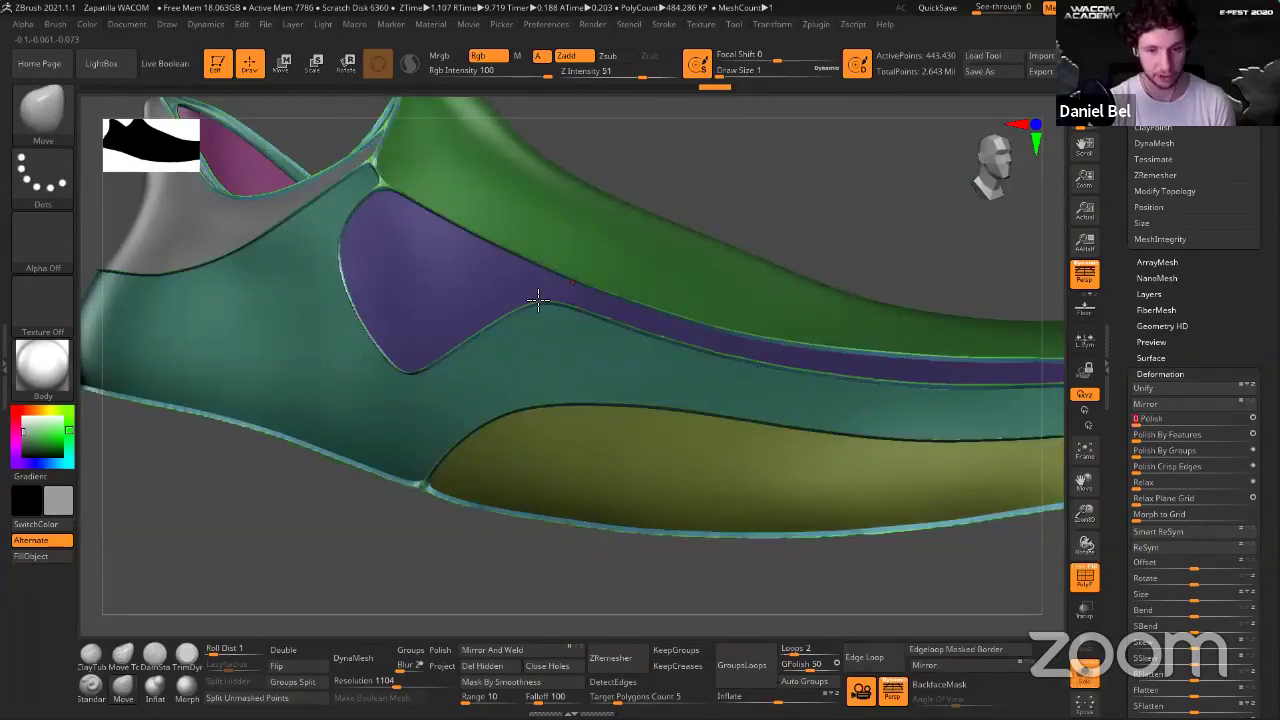
{"action": "key", "text": "ctrl"}
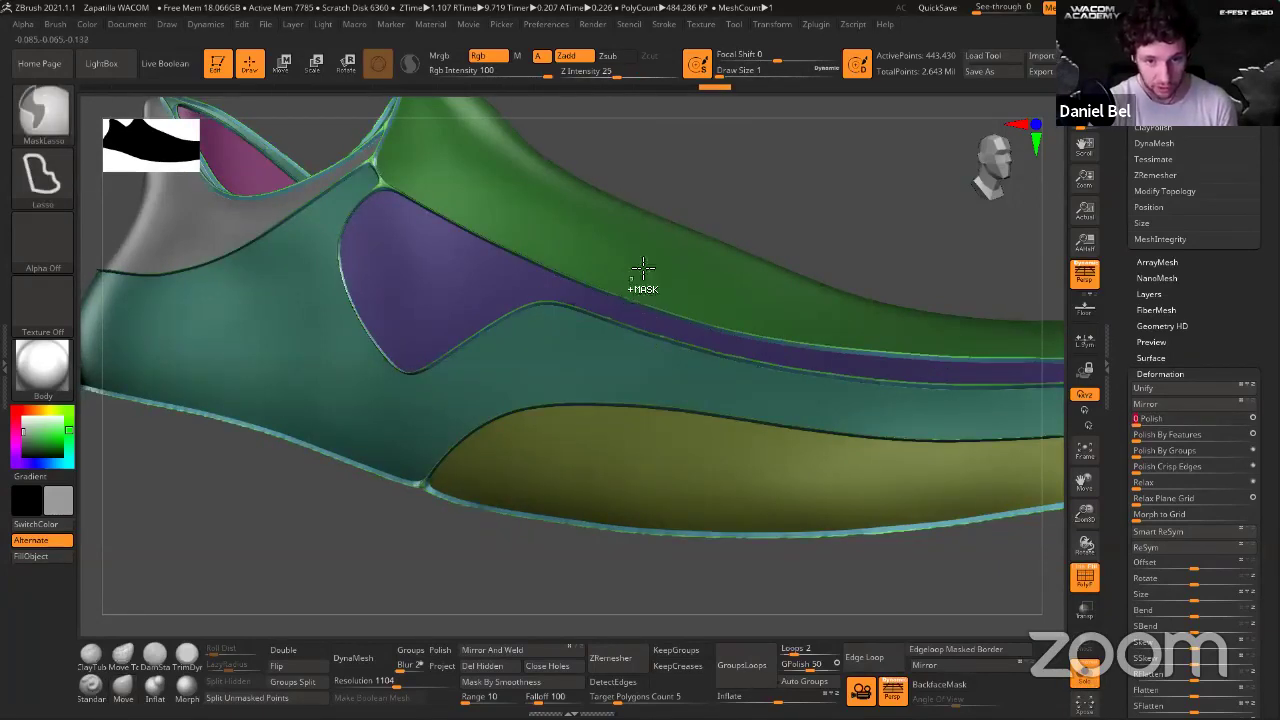
{"action": "key", "text": "ctrl+z"}
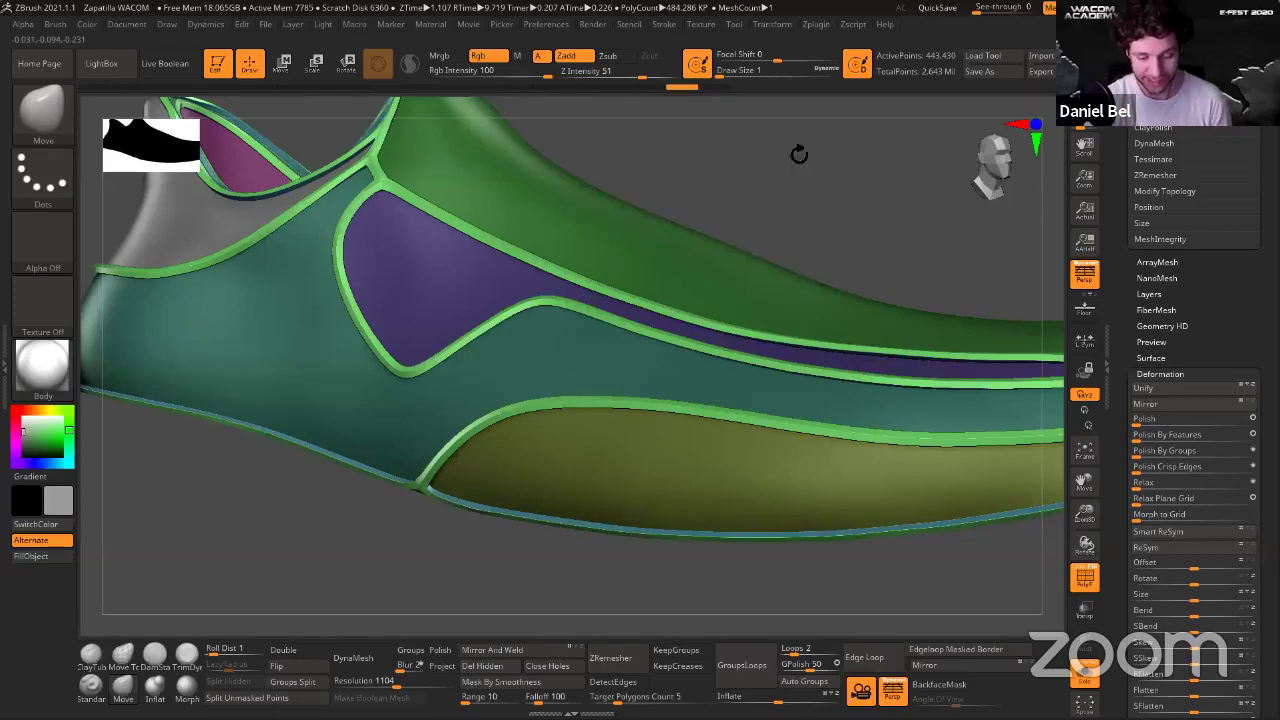
Clear the mask protecting the panels around the raised borders.
{"action": "left_click_drag", "start_coordinate": [800, 214], "coordinate": [798, 158]}
{"action": "key", "text": "ctrl"}
{"action": "left_click_drag", "start_coordinate": [706, 238], "coordinate": [702, 262], "text": "ctrl"}
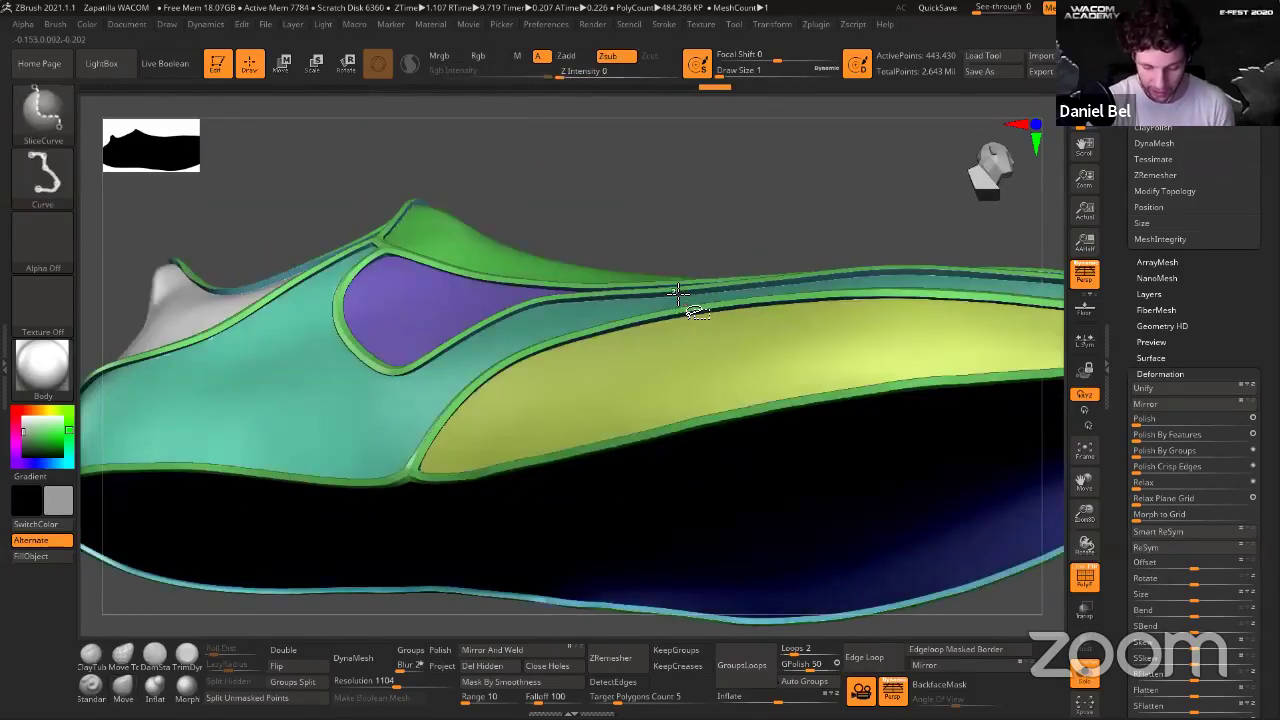
Isolate the raised border strips and assign them all to a single polygroup.
{"action": "left_click", "coordinate": [688, 307], "text": "ctrl+shift"}
{"action": "key", "text": "f"}
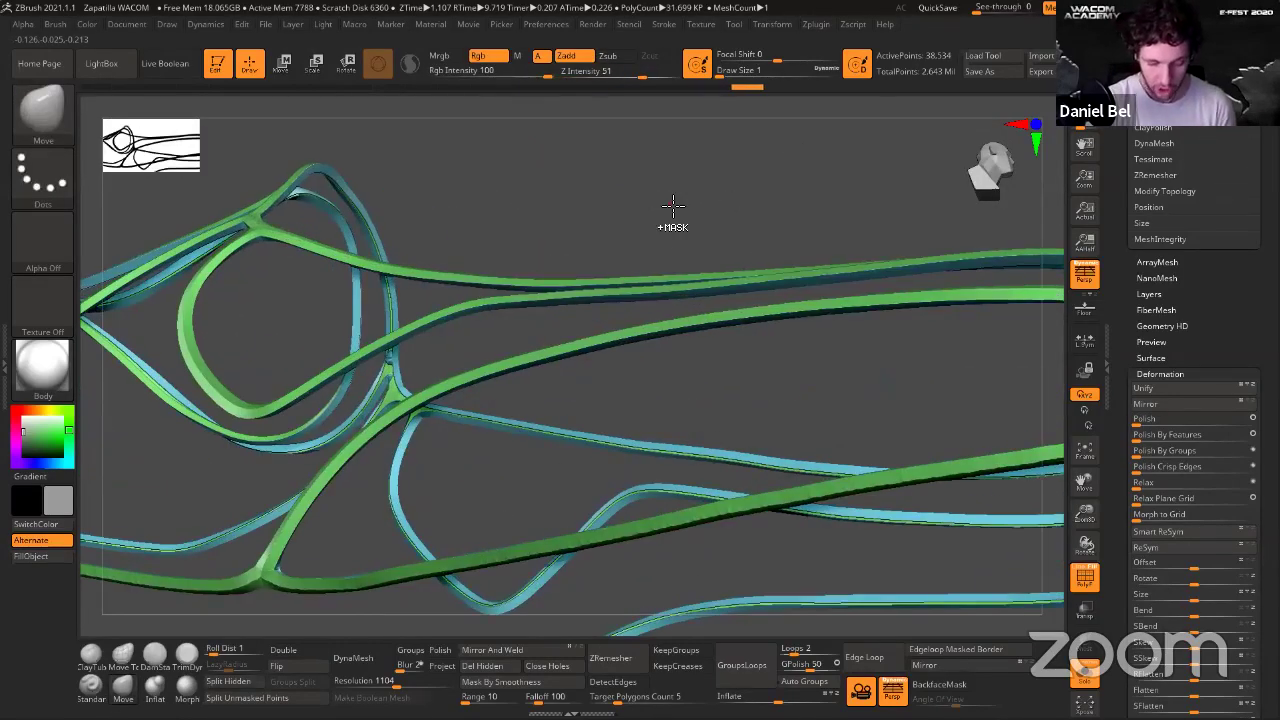
{"action": "key", "text": "ctrl"}
{"action": "key", "text": "ctrl+w"}
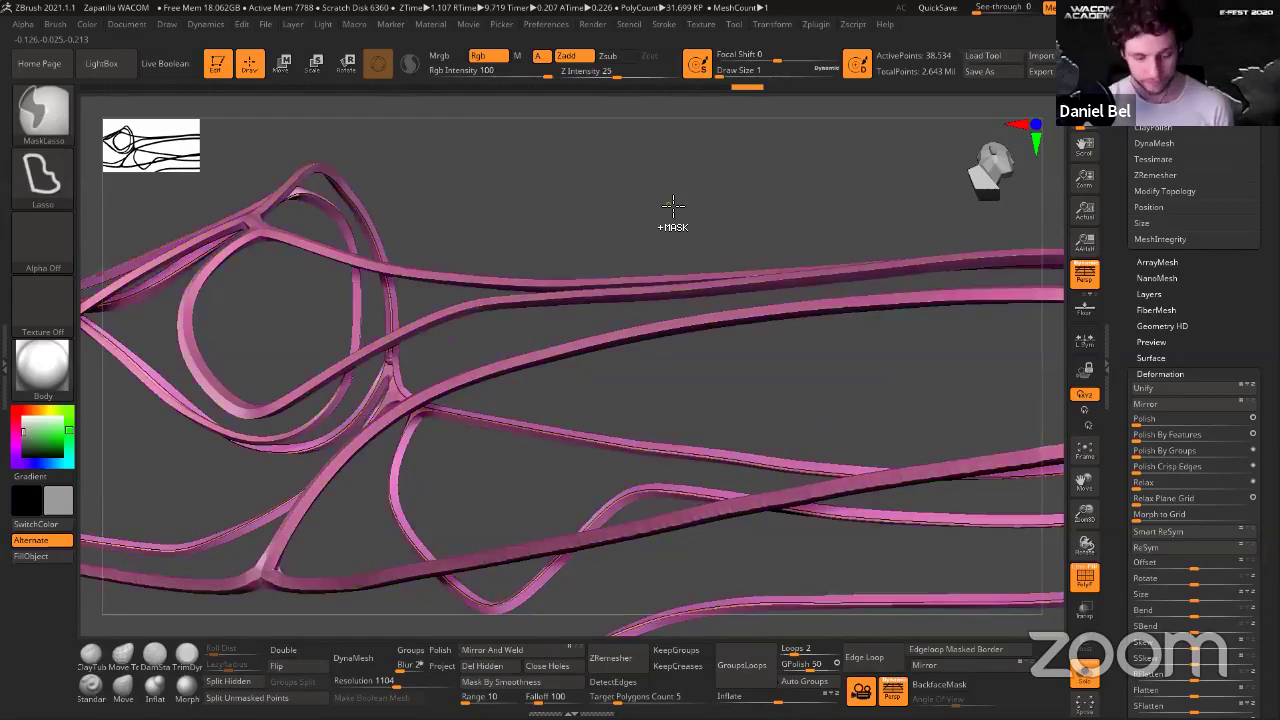
Try GroupsLoops with 2 loops on the isolated border strips at GPolish 50 and at GPolish 0, undoing each attempt.
{"action": "left_click_drag", "start_coordinate": [649, 209], "coordinate": [820, 300]}
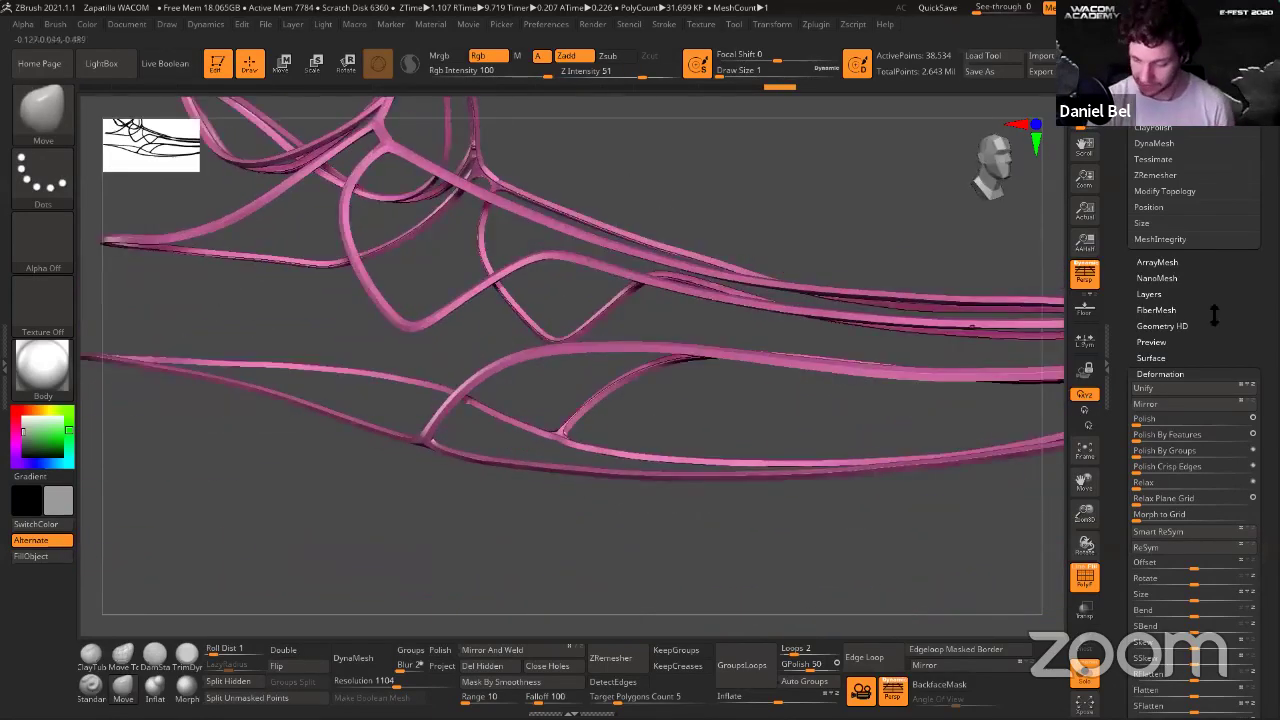
{"action": "scroll", "coordinate": [1226, 445], "scroll_direction": "up", "scroll_amount": 5}
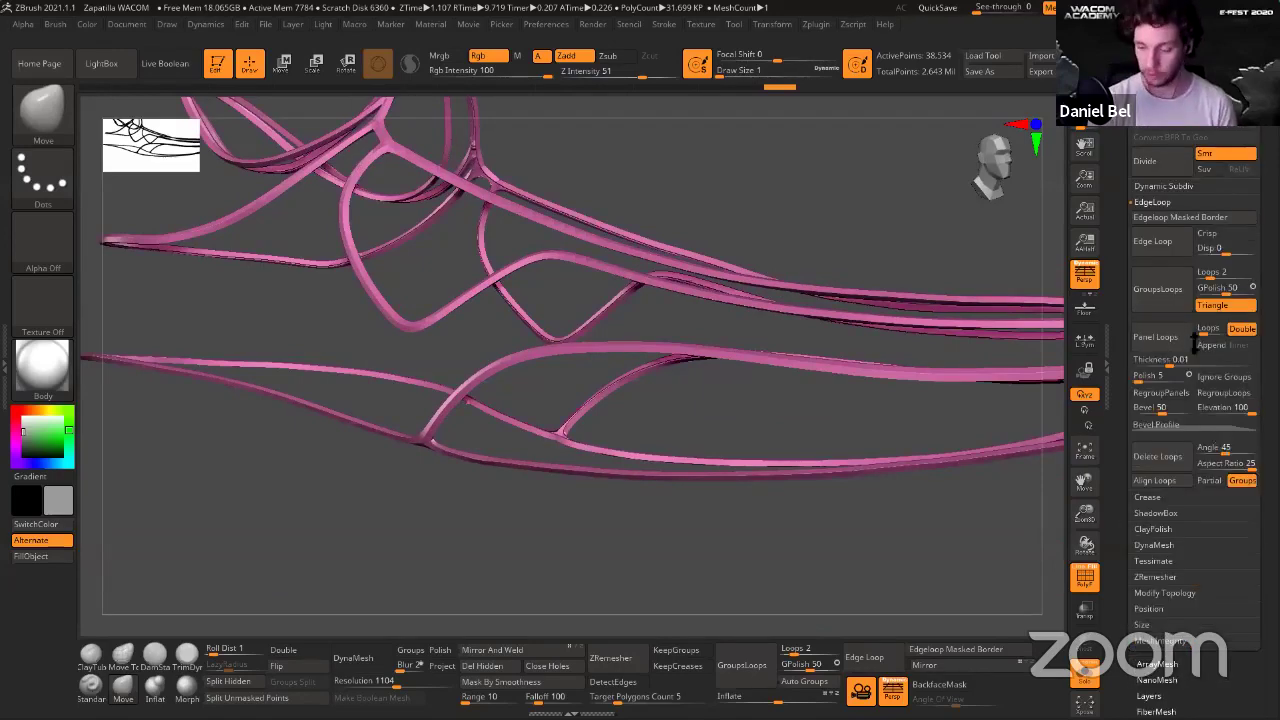
{"action": "left_click", "coordinate": [1167, 293]}
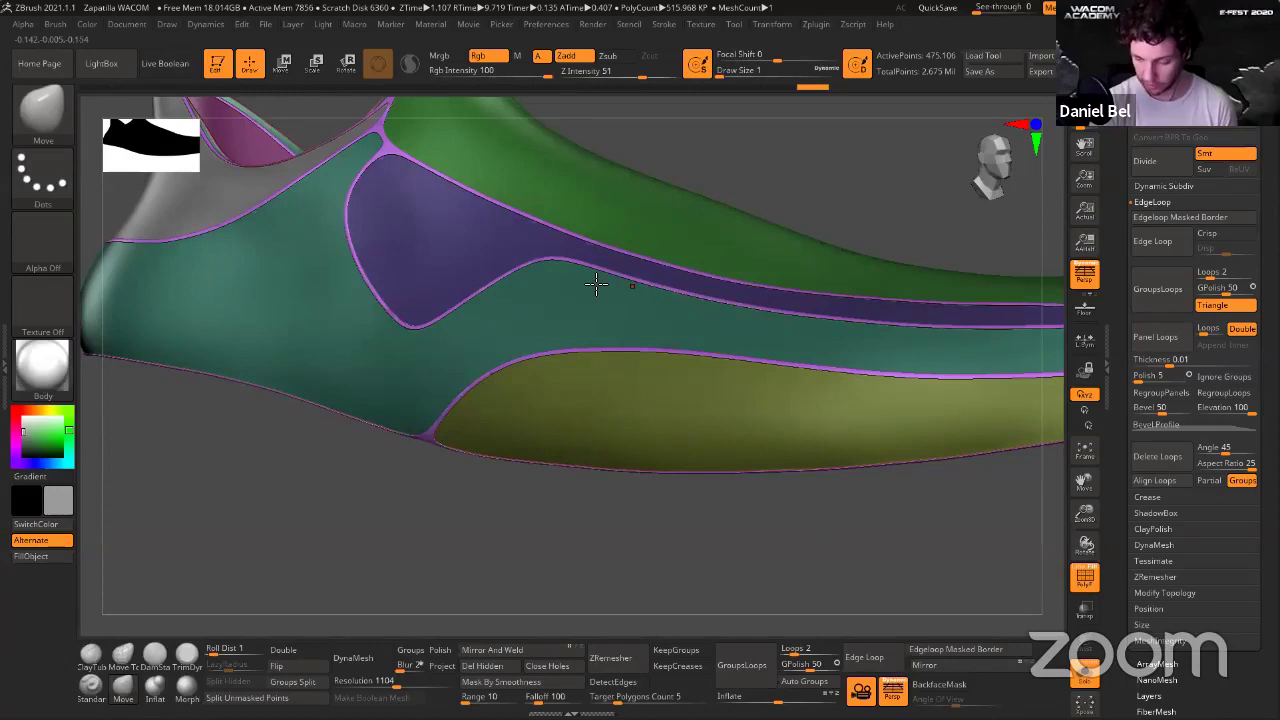
{"action": "key", "text": "ctrl+z"}
{"action": "left_click_drag", "start_coordinate": [1223, 291], "coordinate": [1186, 294]}
{"action": "left_click", "coordinate": [1180, 293]}
{"action": "key", "text": "ctrl+z"}
{"action": "left_click", "coordinate": [1183, 297]}
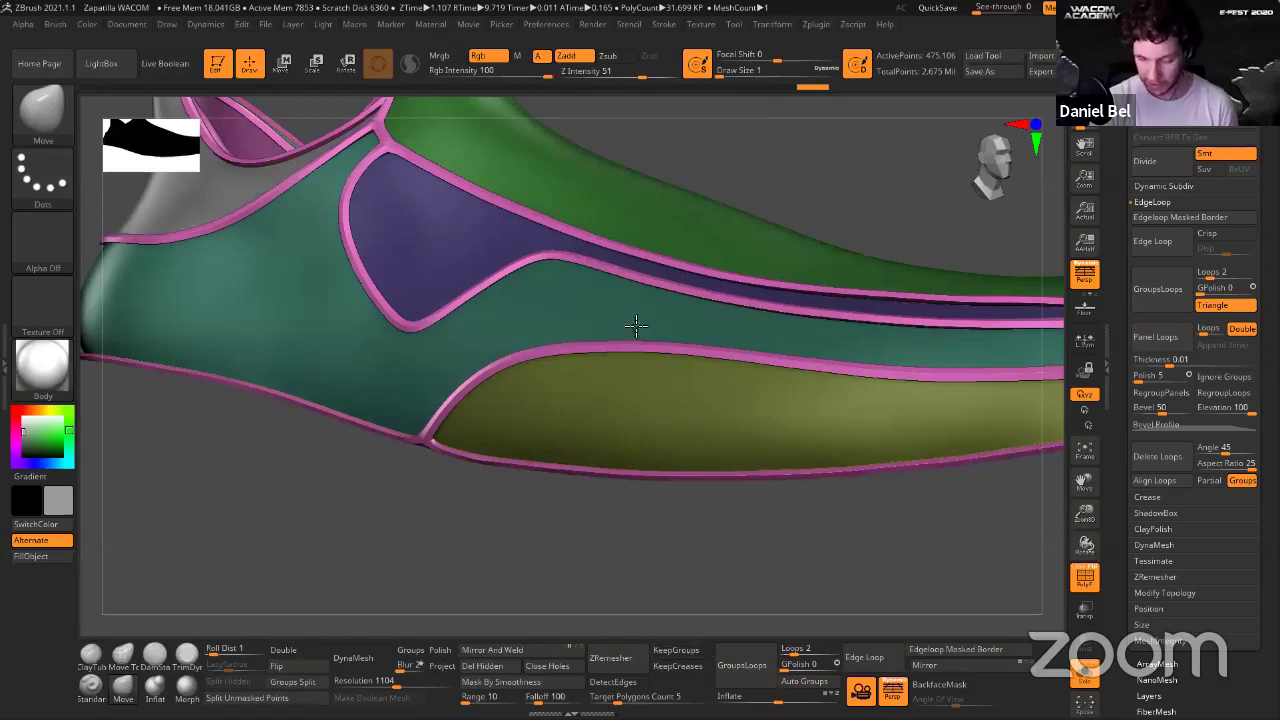
{"action": "left_click_drag", "start_coordinate": [1267, 490], "coordinate": [1267, 410]}
{"action": "key", "text": "ctrl+z"}
Set GroupsLoops to 4 loops, try it on the border strips at GPolish 10, and undo the attempt.
{"action": "left_click", "coordinate": [1218, 193]}
{"action": "type", "text": "4"}
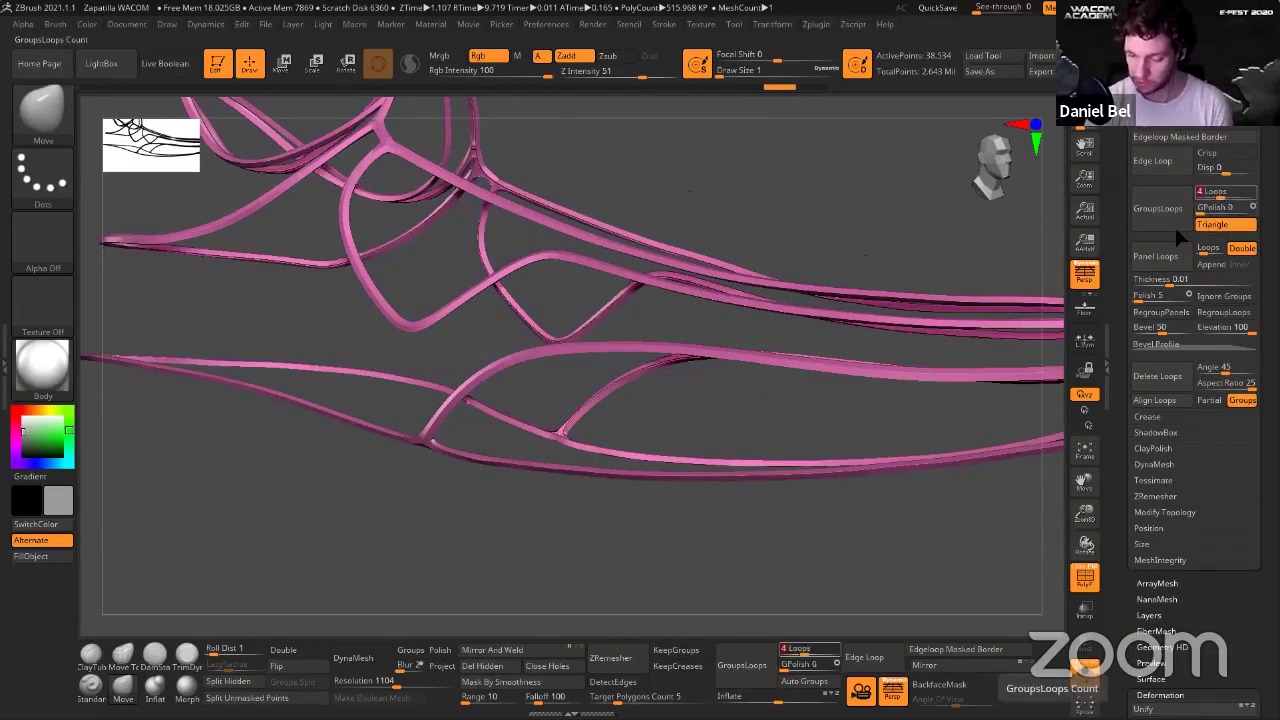
{"action": "left_click", "coordinate": [1217, 207]}
{"action": "type", "text": "10"}
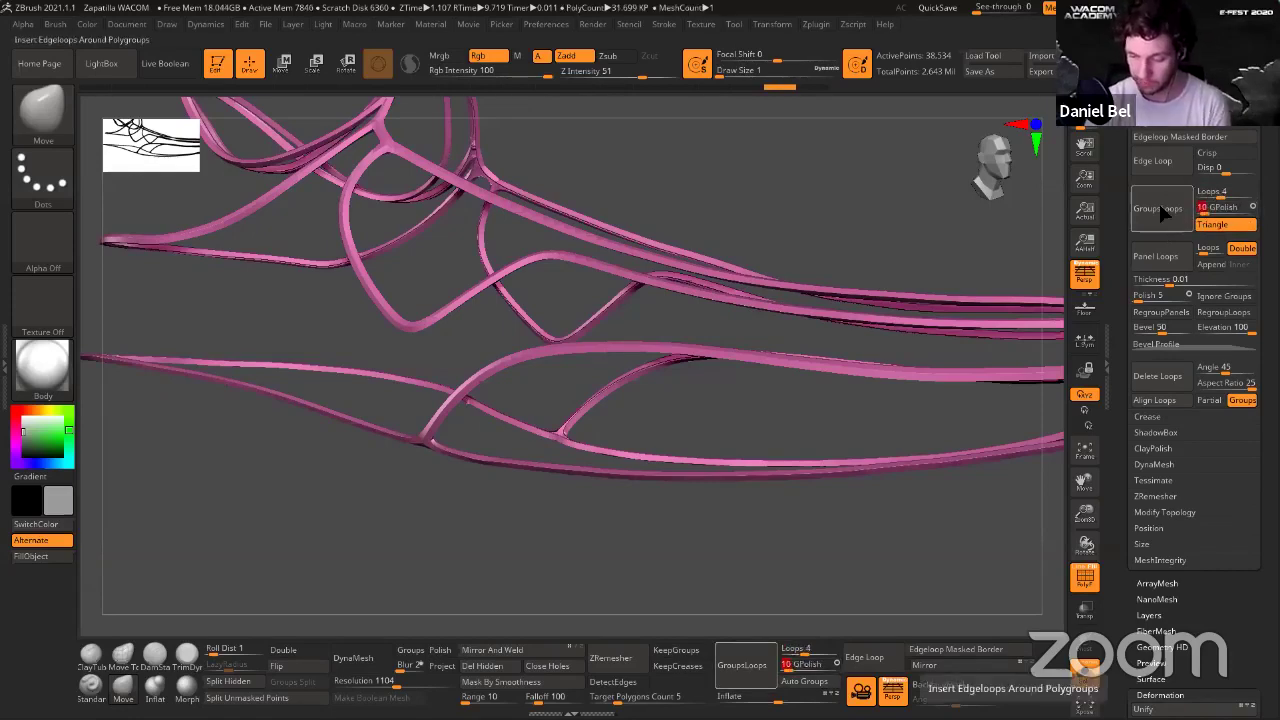
{"action": "left_click", "coordinate": [1159, 206]}
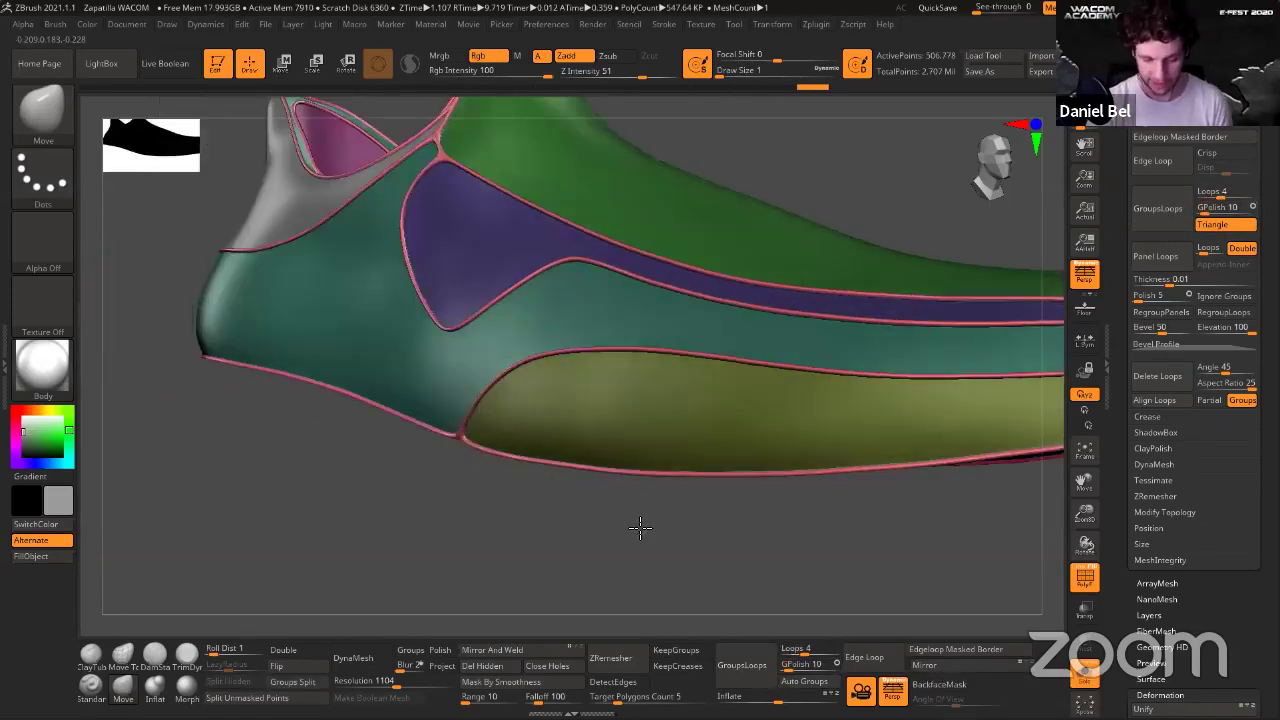
{"action": "key", "text": "ctrl+z"}
Create edge loops around the polygroups with GroupsLoops at GPolish 5, and clear the resulting mask with polygroup colours hidden.
{"action": "left_click", "coordinate": [1207, 209]}
{"action": "type", "text": "5"}
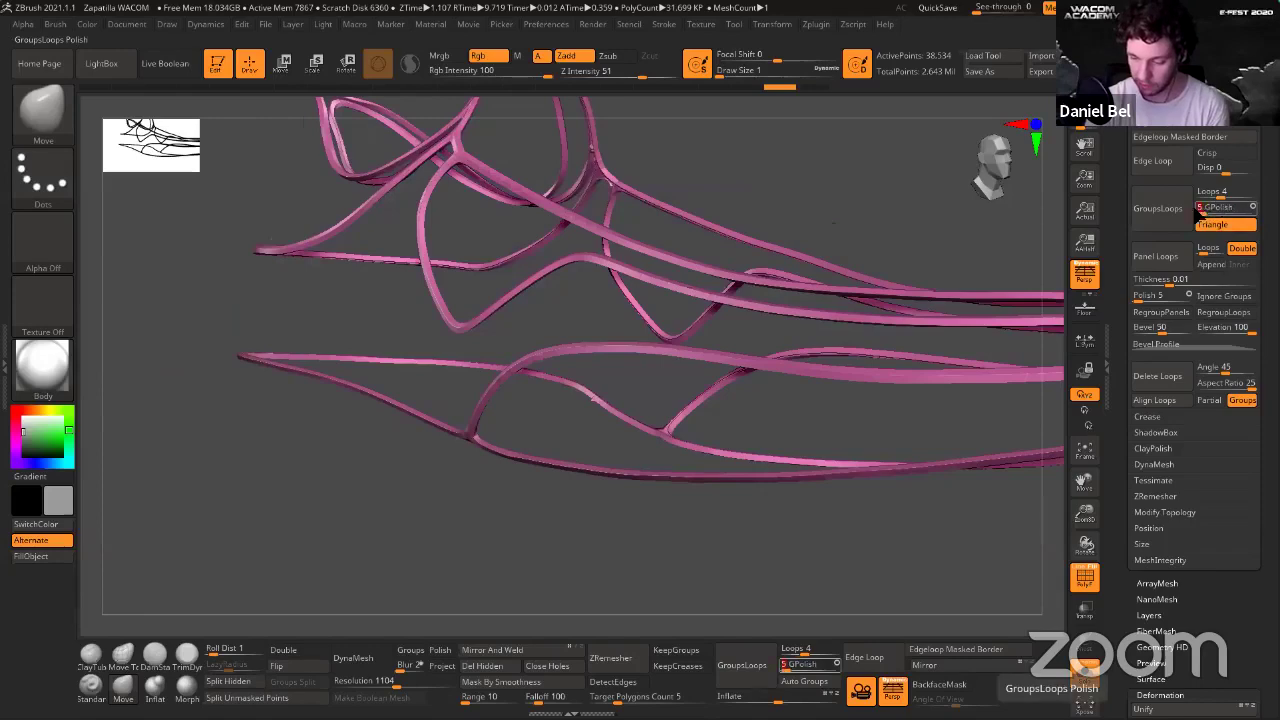
{"action": "left_click", "coordinate": [1158, 208]}
{"action": "key", "text": "shift+f"}
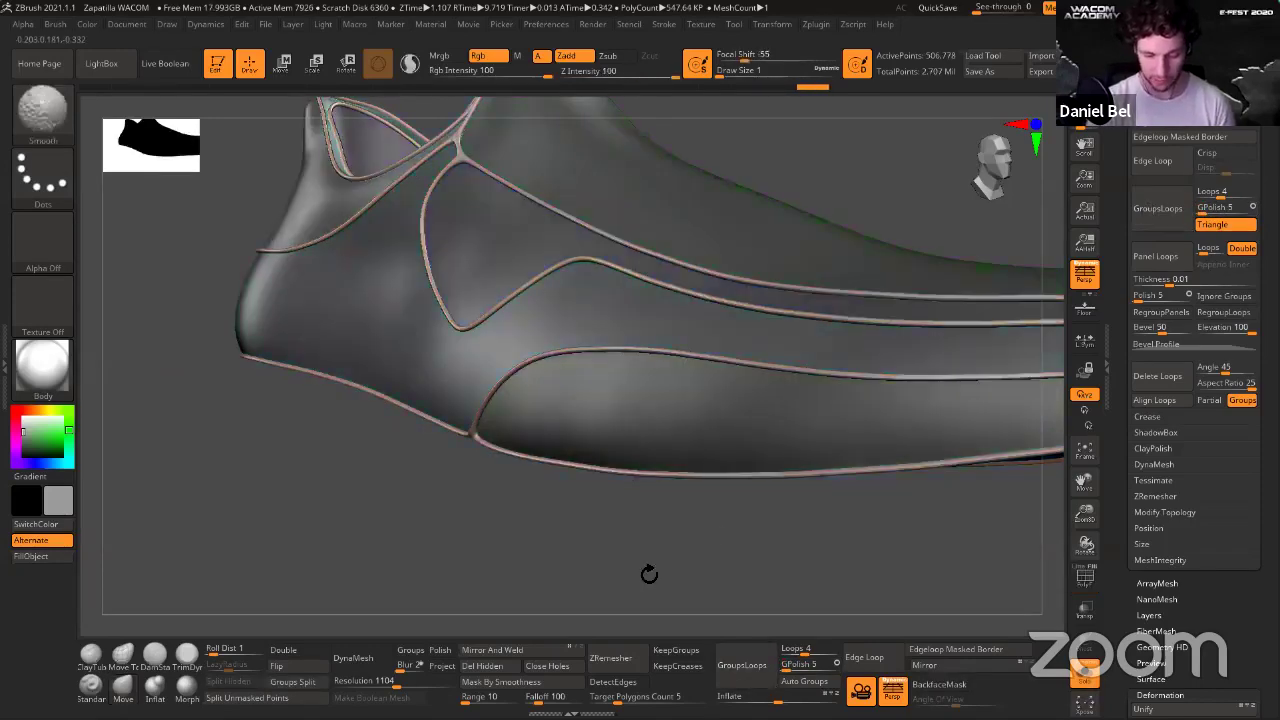
{"action": "left_click_drag", "start_coordinate": [651, 557], "coordinate": [715, 557]}
{"action": "mouse_move", "coordinate": [830, 490]}
{"action": "left_mouse_down", "text": "ctrl"}
{"action": "mouse_move", "coordinate": [905, 536]}
{"action": "mouse_move", "coordinate": [723, 566]}
{"action": "mouse_move", "coordinate": [747, 568]}
{"action": "left_mouse_up", "text": "ctrl"}
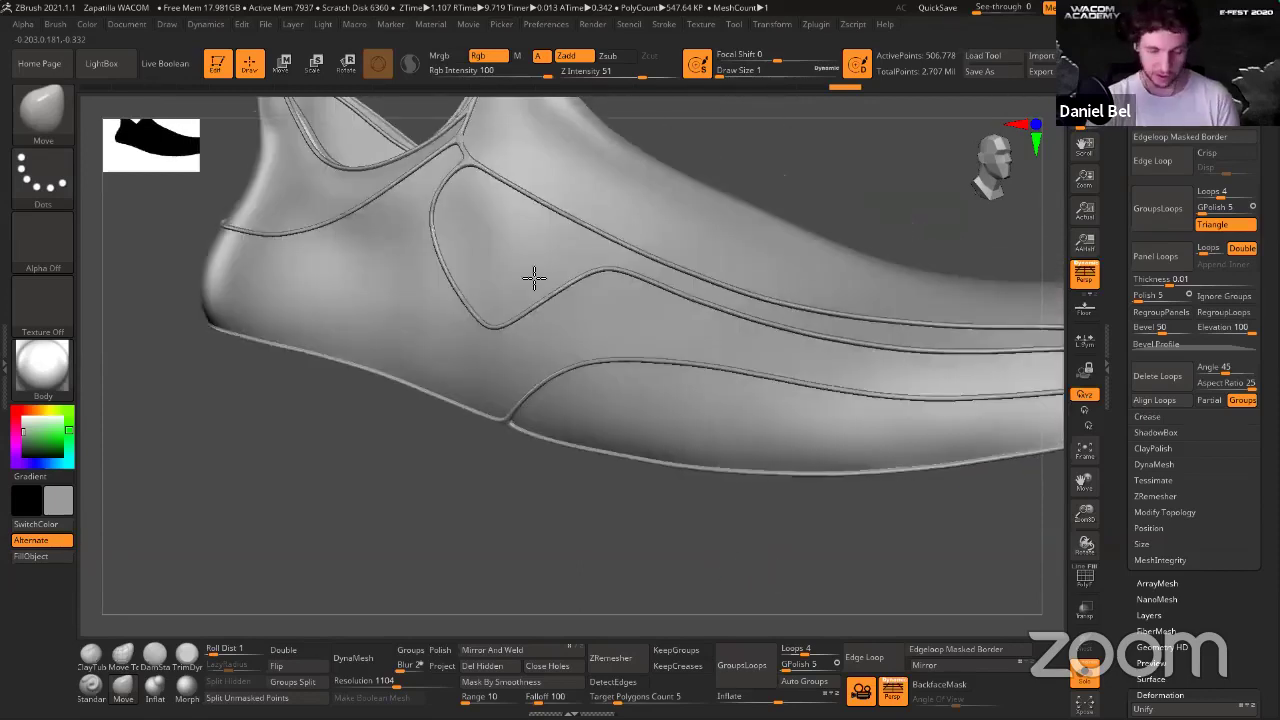
Mask everything except the pointed side panel's polygroup, and clear that mask again.
{"action": "left_click_drag", "start_coordinate": [368, 551], "coordinate": [469, 311]}
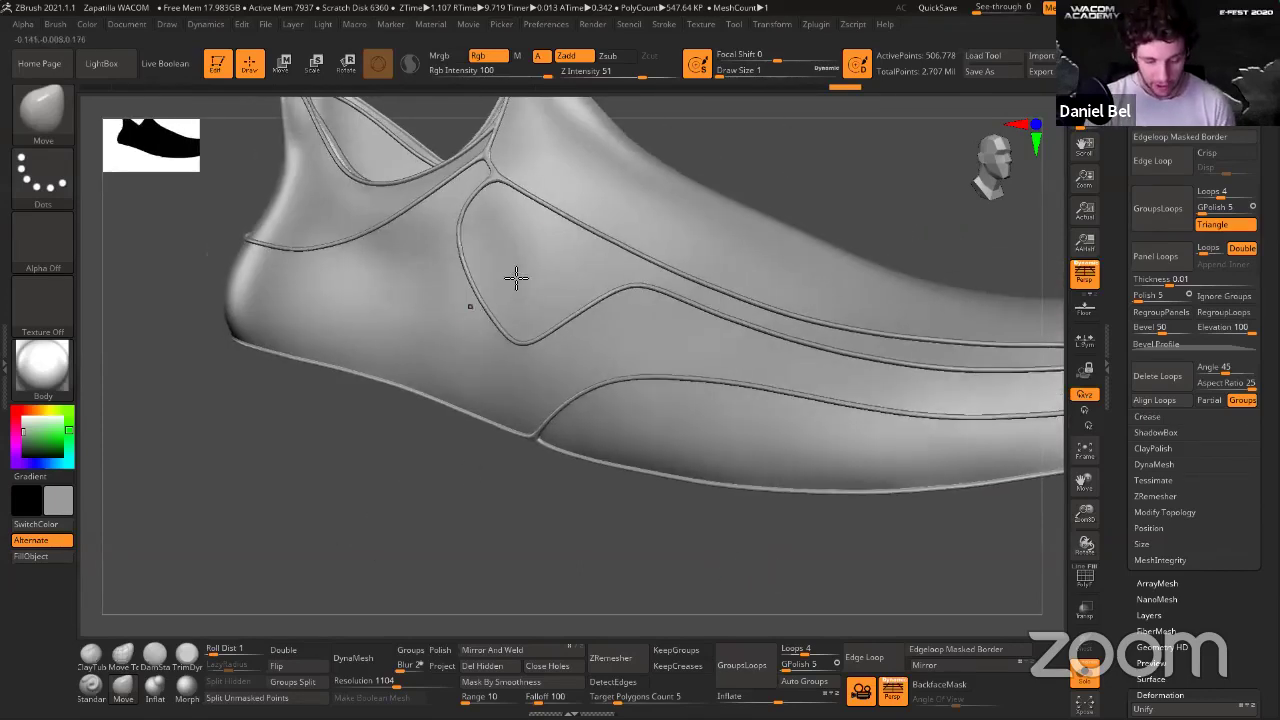
{"action": "key", "text": "r"}
{"action": "left_click", "coordinate": [500, 265], "text": "ctrl"}
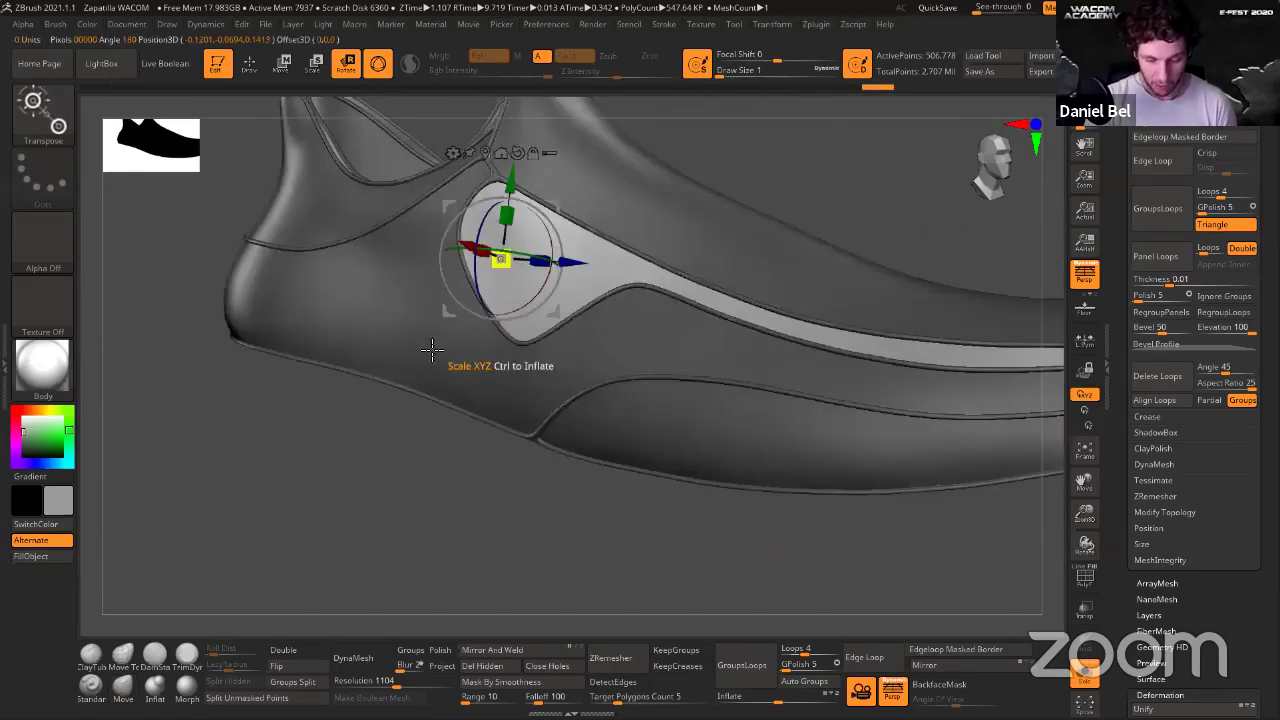
{"action": "left_click", "coordinate": [486, 152]}
{"action": "left_click_drag", "start_coordinate": [425, 473], "coordinate": [616, 518], "text": "alt"}
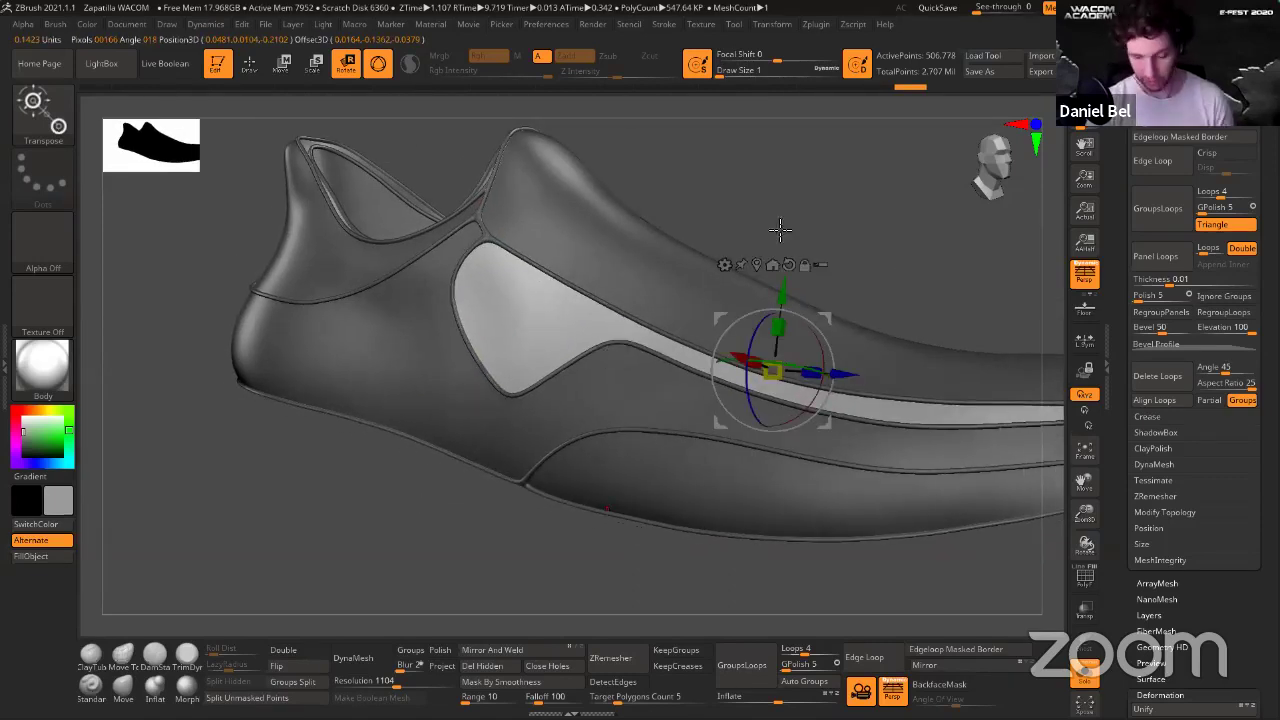
{"action": "key", "text": "q"}
{"action": "left_click_drag", "start_coordinate": [771, 229], "coordinate": [790, 246], "text": "ctrl"}
Isolate the side panel with a mask, try inflating it with the gizmo, undo it and clear the mask.
{"action": "key", "text": "r"}
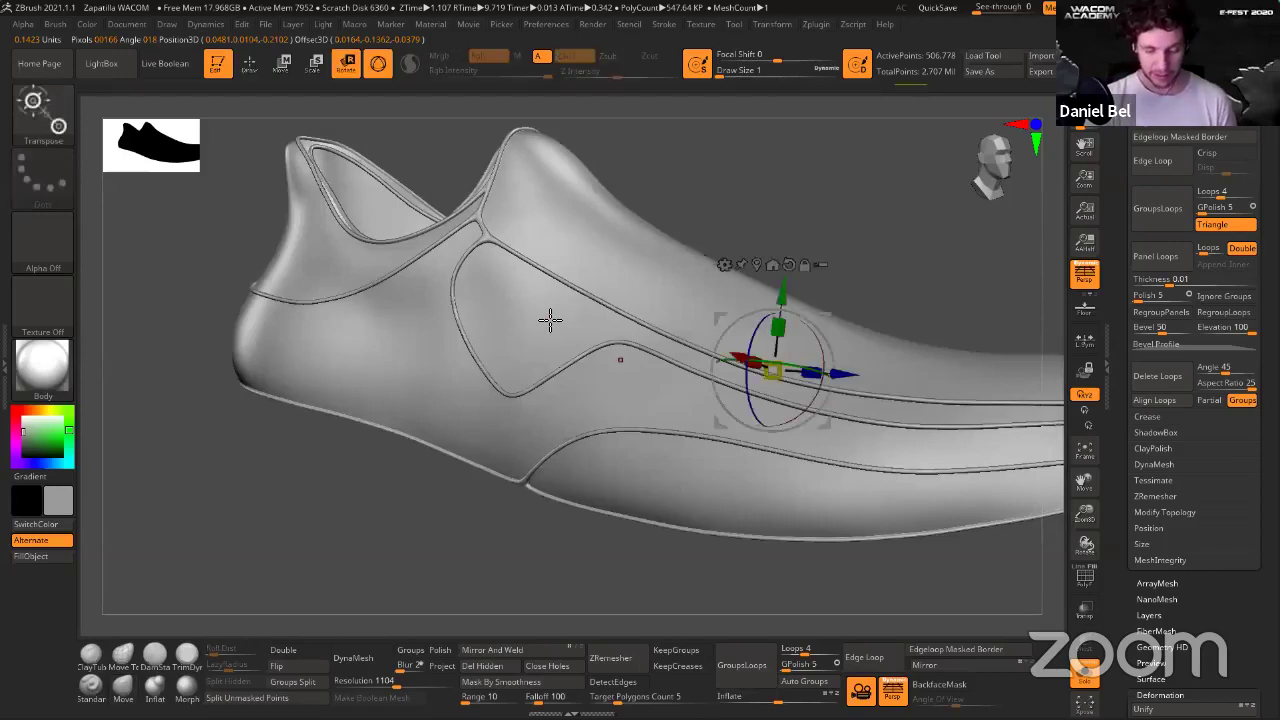
{"action": "left_click", "coordinate": [578, 316], "text": "ctrl"}
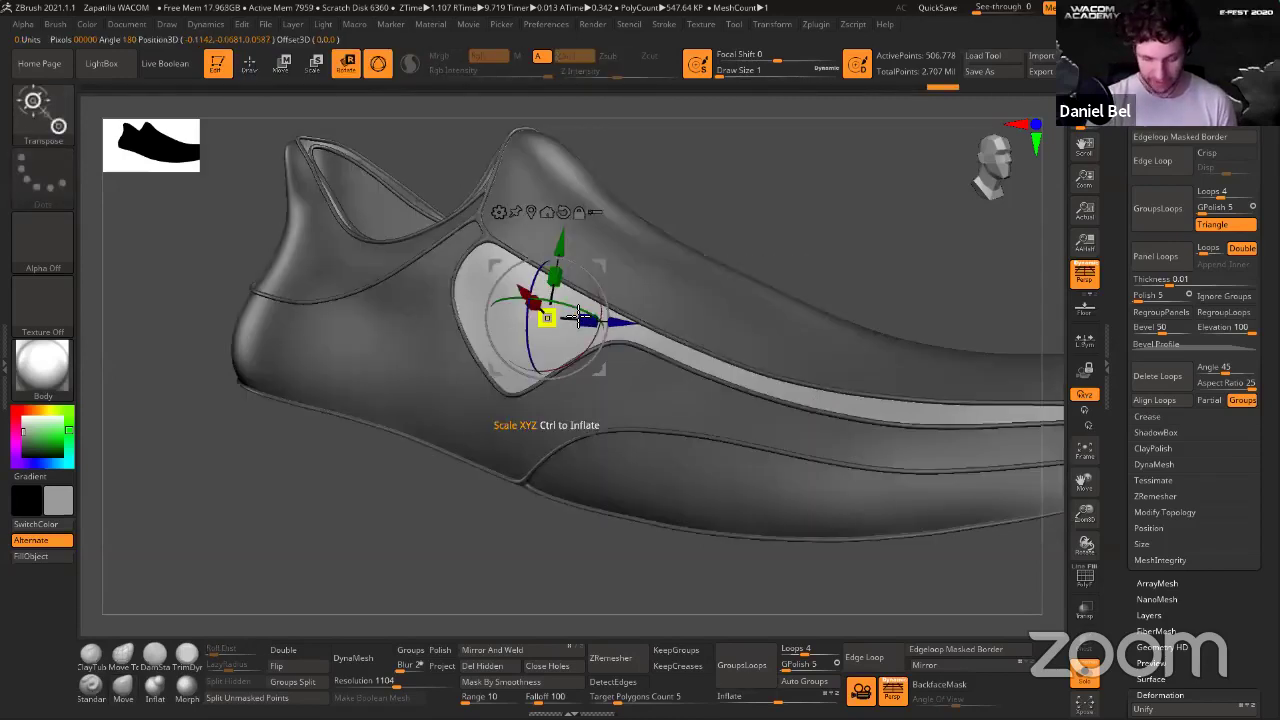
{"action": "left_click_drag", "start_coordinate": [546, 318], "coordinate": [600, 323], "text": "ctrl"}
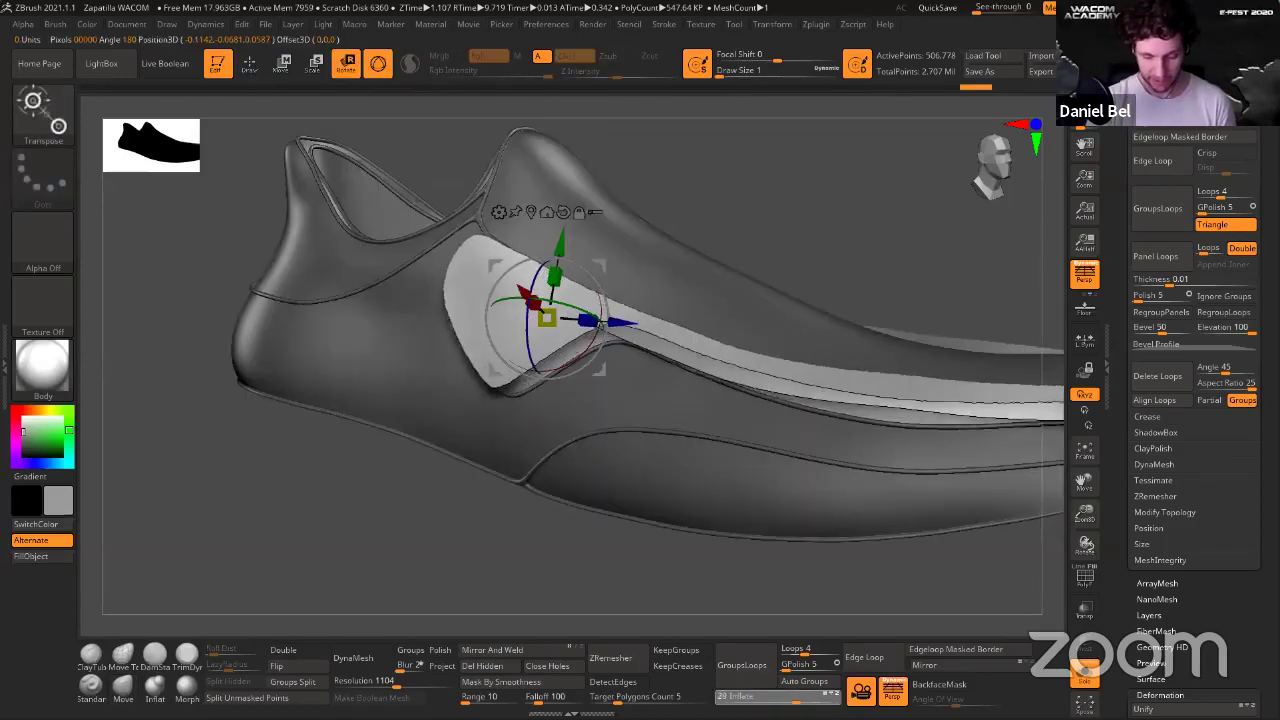
{"action": "key", "text": "q"}
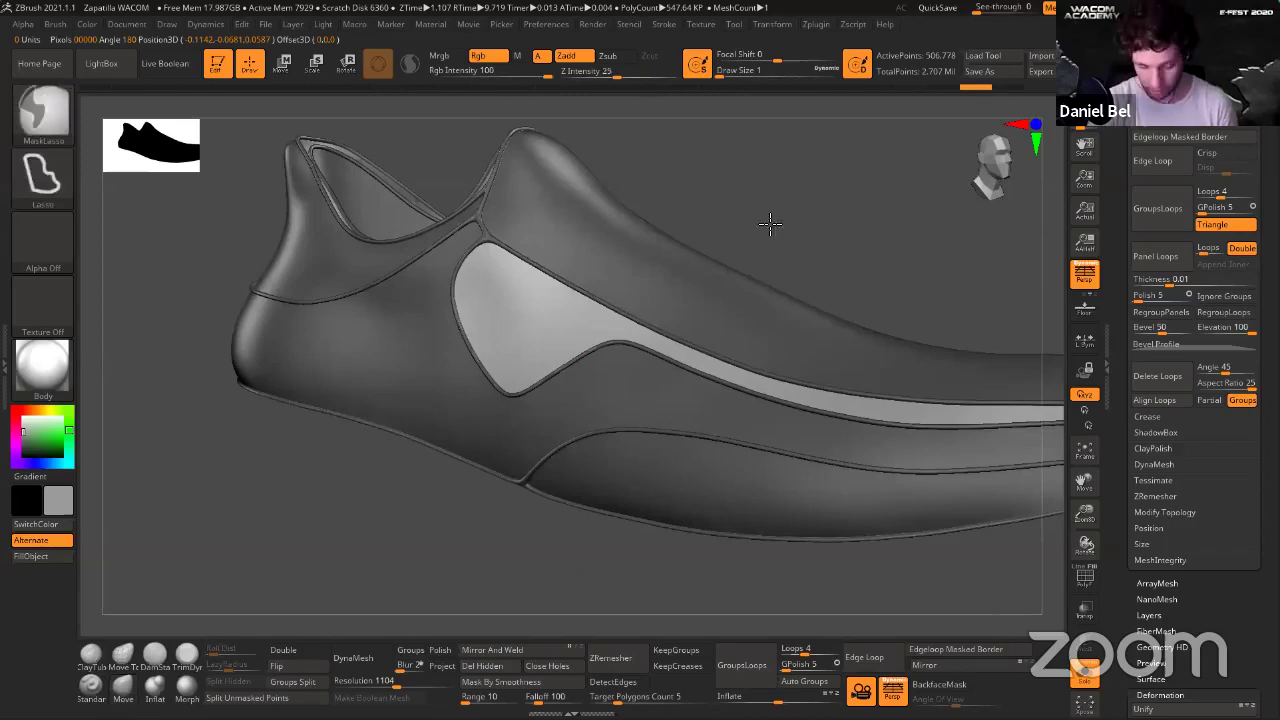
{"action": "left_click_drag", "start_coordinate": [764, 203], "coordinate": [713, 252], "text": "ctrl"}
Mask everything except the side panel, blurring the mask edge inward so that the panel's rim is softly protected.
{"action": "key", "text": "w"}
{"action": "left_click", "coordinate": [474, 286], "text": "ctrl"}
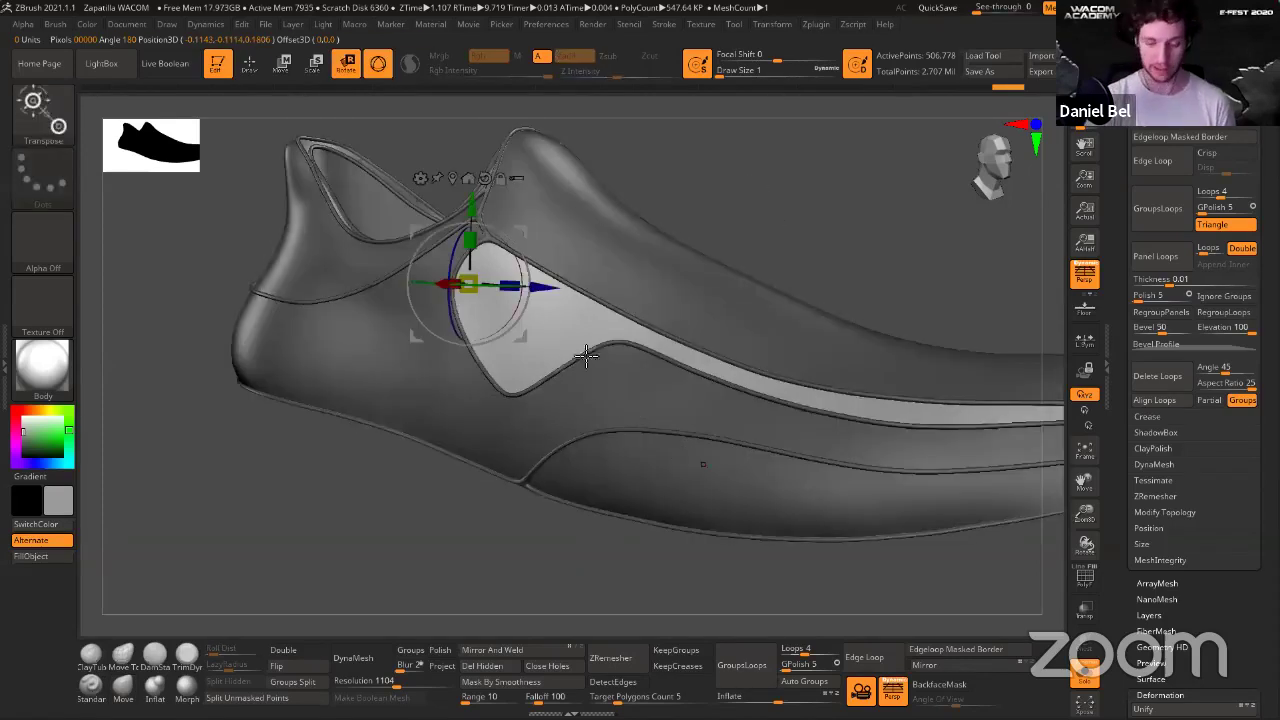
{"action": "key", "text": "q"}
{"action": "key", "text": "ctrl+i"}
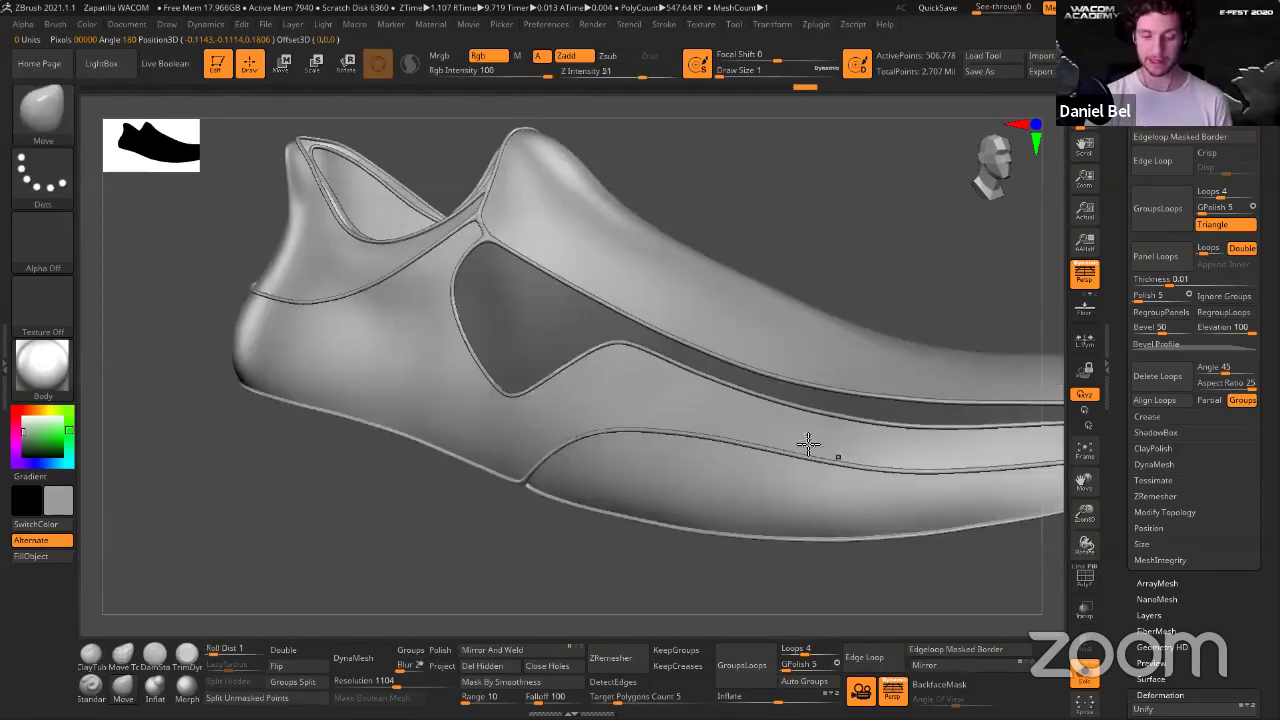
{"action": "key", "text": "ctrl"}
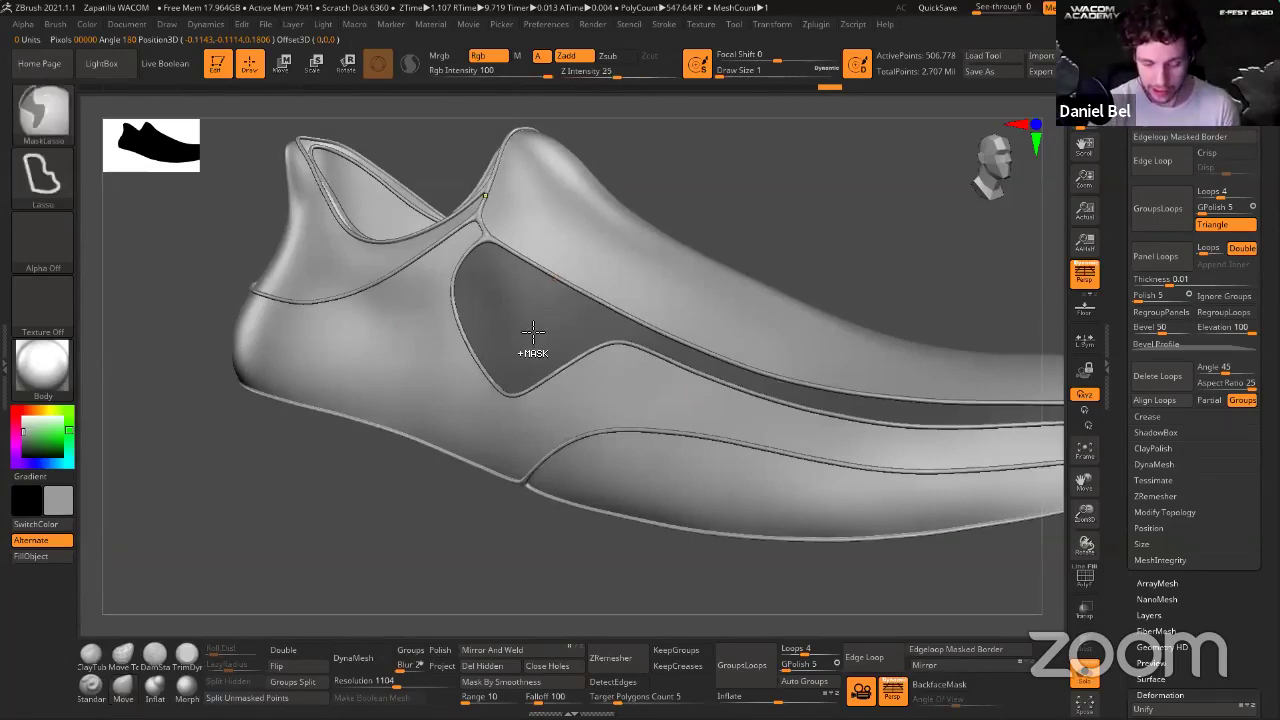
{"action": "left_click", "coordinate": [533, 332], "text": "ctrl"}
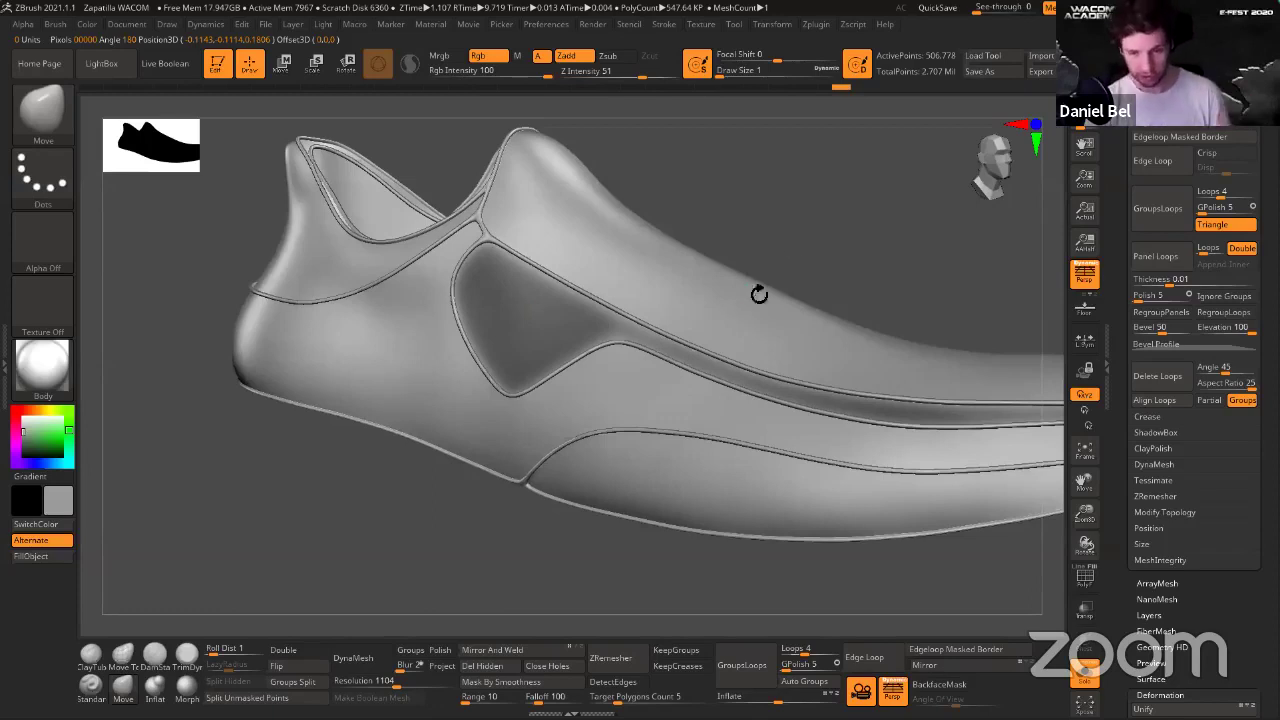
{"action": "left_click", "coordinate": [796, 222], "text": "ctrl"}
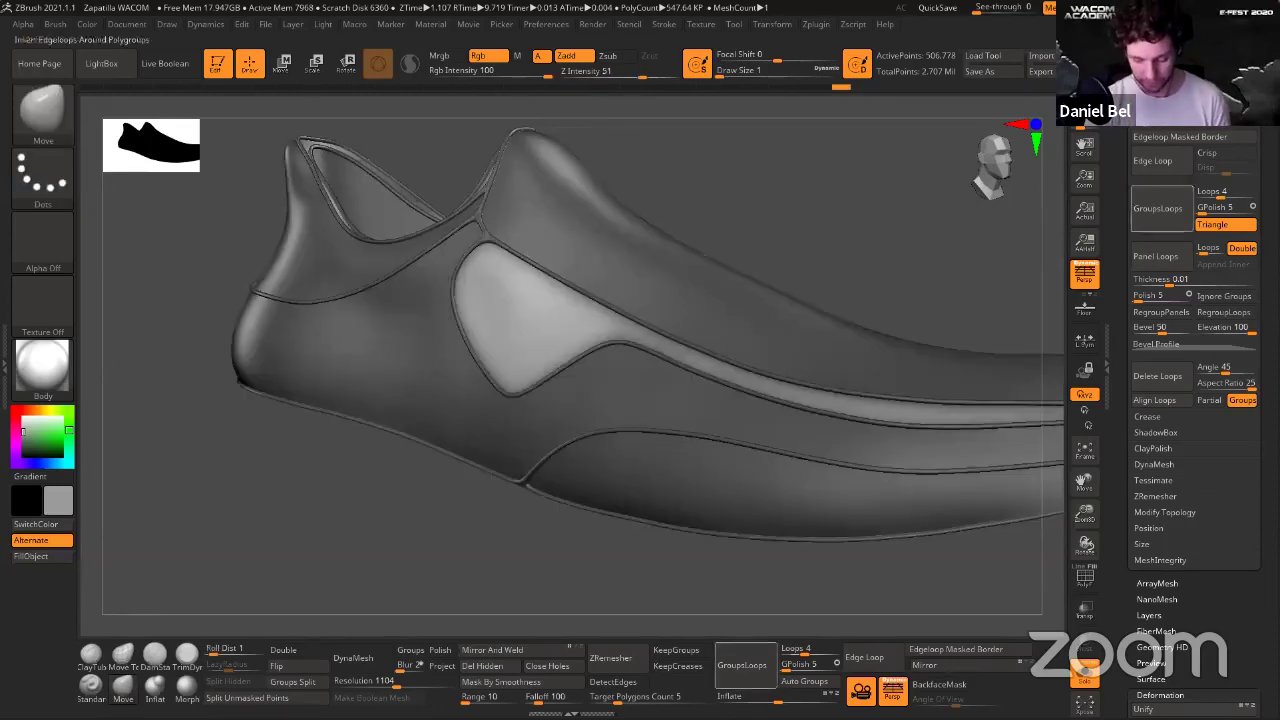
Inflate the unmasked side panel slightly and clear the mask.
{"action": "left_click_drag", "start_coordinate": [778, 695], "coordinate": [788, 695]}
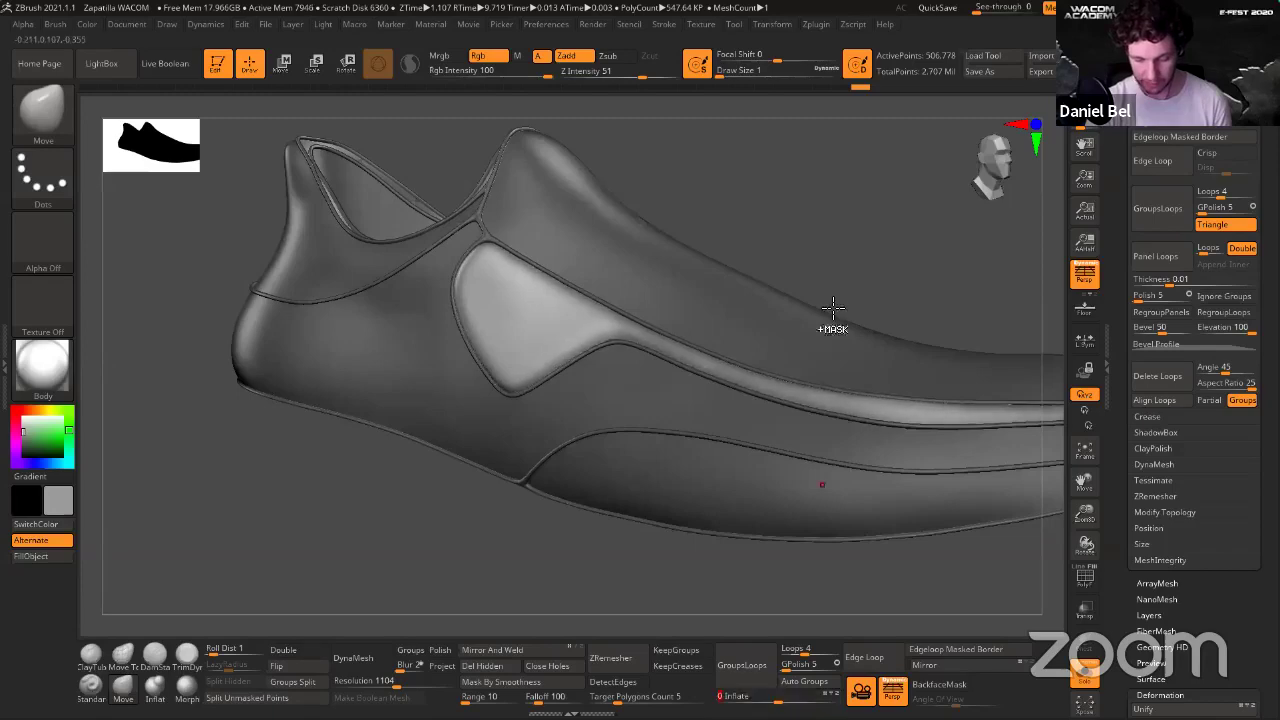
{"action": "left_click", "coordinate": [796, 236], "text": "ctrl"}
{"action": "mouse_move", "coordinate": [796, 236]}
{"action": "left_mouse_down"}
{"action": "mouse_move", "coordinate": [840, 244]}
{"action": "mouse_move", "coordinate": [763, 234]}
{"action": "mouse_move", "coordinate": [800, 230]}
{"action": "mouse_move", "coordinate": [751, 237]}
{"action": "left_mouse_up"}
{"action": "key", "text": "f"}
Mask everything except the heel collar panel's polygroup, and clear that mask again.
{"action": "key", "text": "r"}
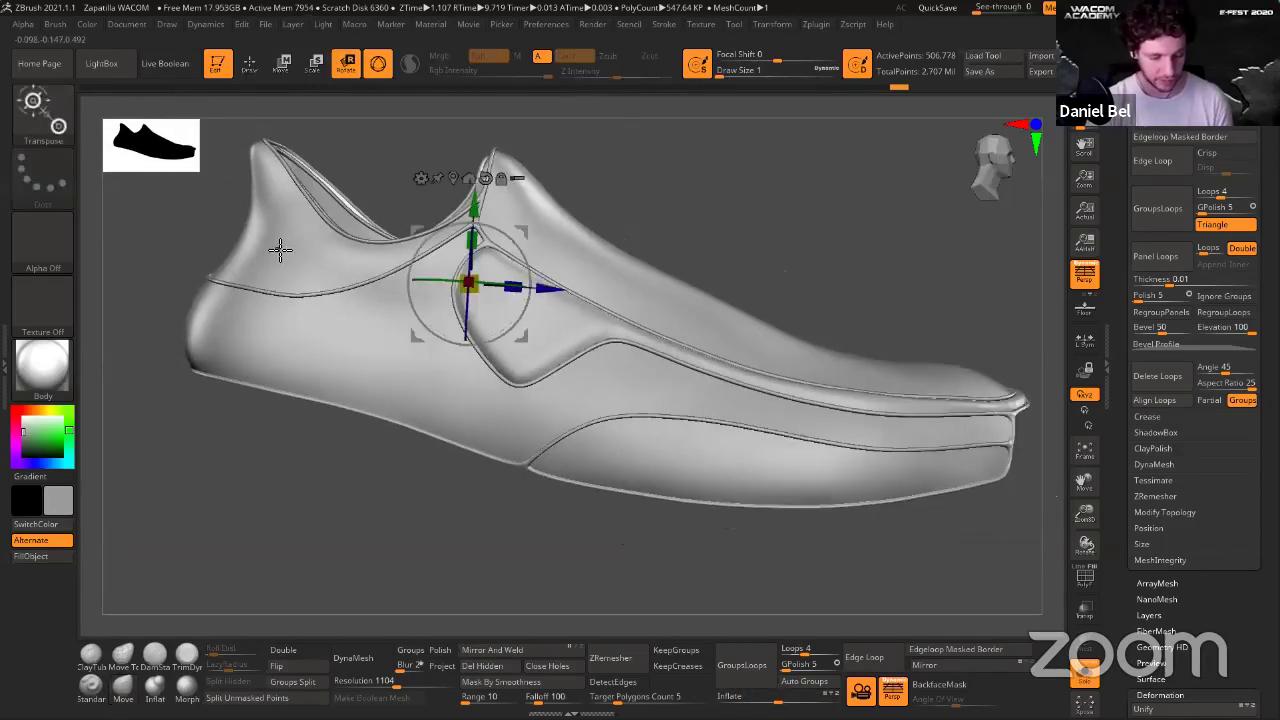
{"action": "left_click", "coordinate": [281, 252], "text": "ctrl"}
{"action": "mouse_move", "coordinate": [288, 494]}
{"action": "left_mouse_down"}
{"action": "mouse_move", "coordinate": [377, 546]}
{"action": "mouse_move", "coordinate": [561, 562]}
{"action": "left_mouse_up"}
{"action": "key", "text": "q"}
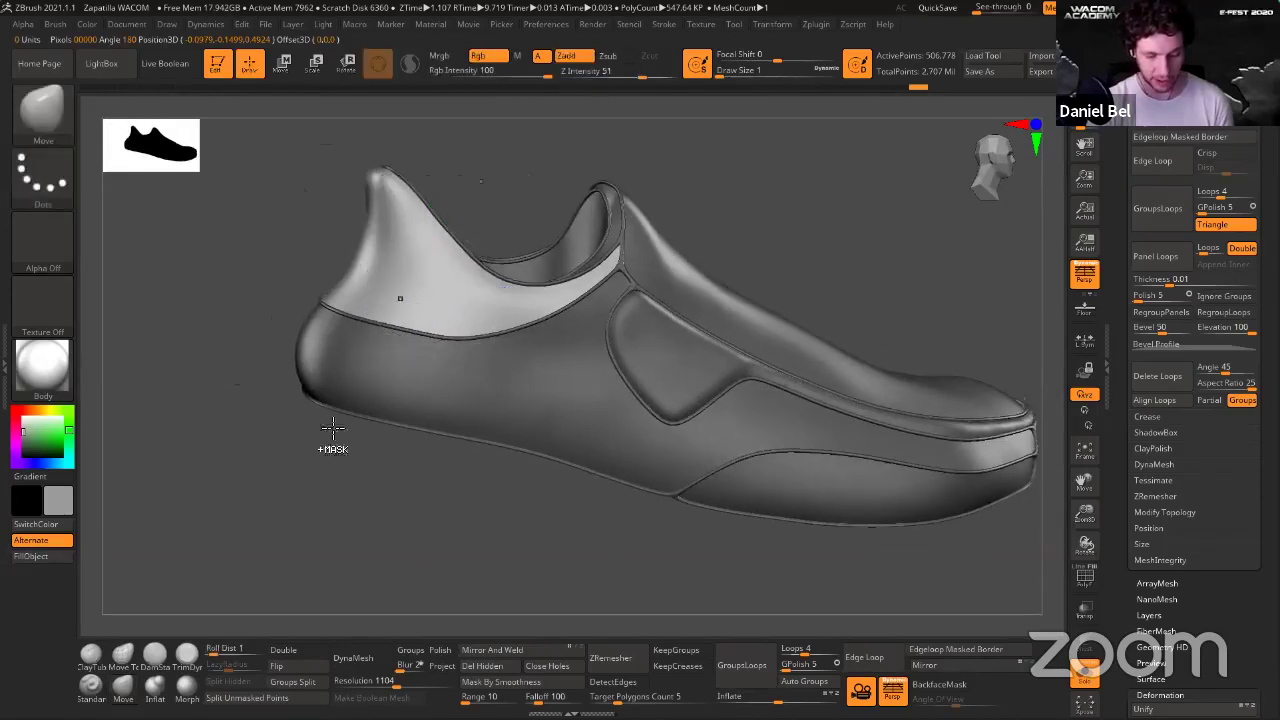
{"action": "left_click_drag", "start_coordinate": [304, 478], "coordinate": [325, 500], "text": "ctrl"}
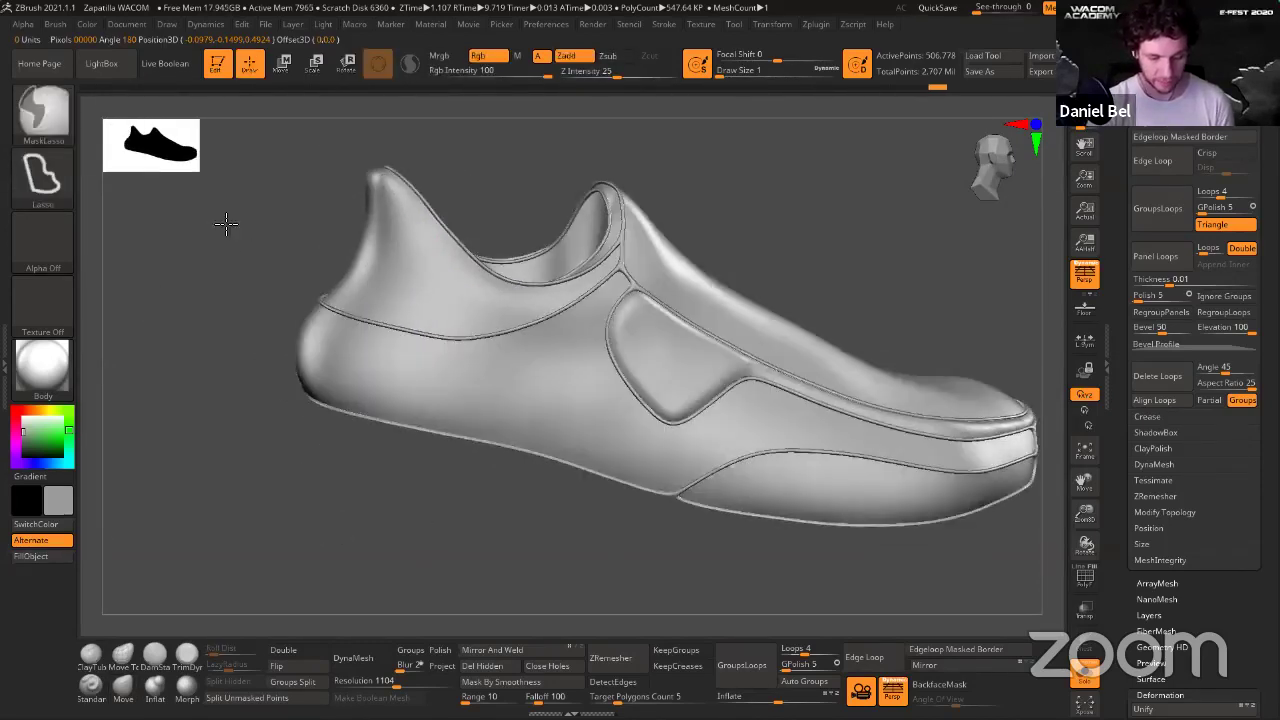
Mask everything except the heel collar panel, with the mask edge blurred inward along the panel's rim.
{"action": "left_click_drag", "start_coordinate": [239, 239], "coordinate": [328, 286], "text": "alt"}
{"action": "key", "text": "r"}
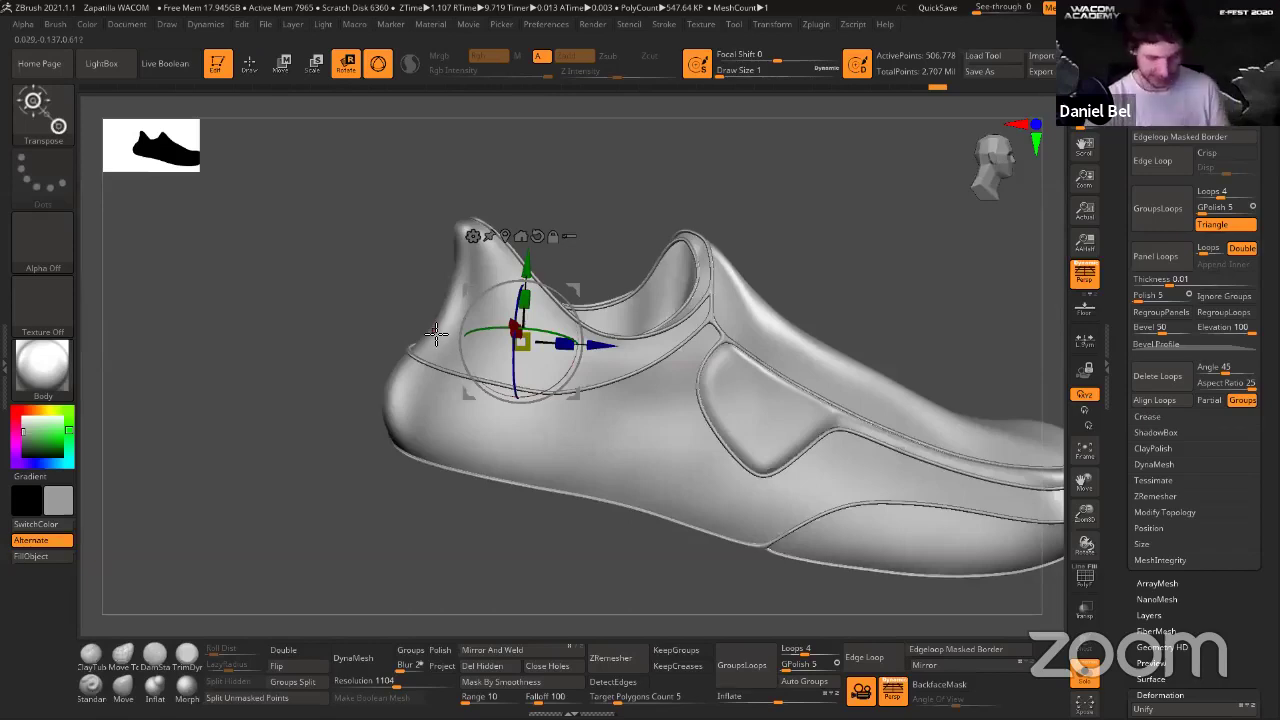
{"action": "left_click", "coordinate": [436, 333], "text": "ctrl"}
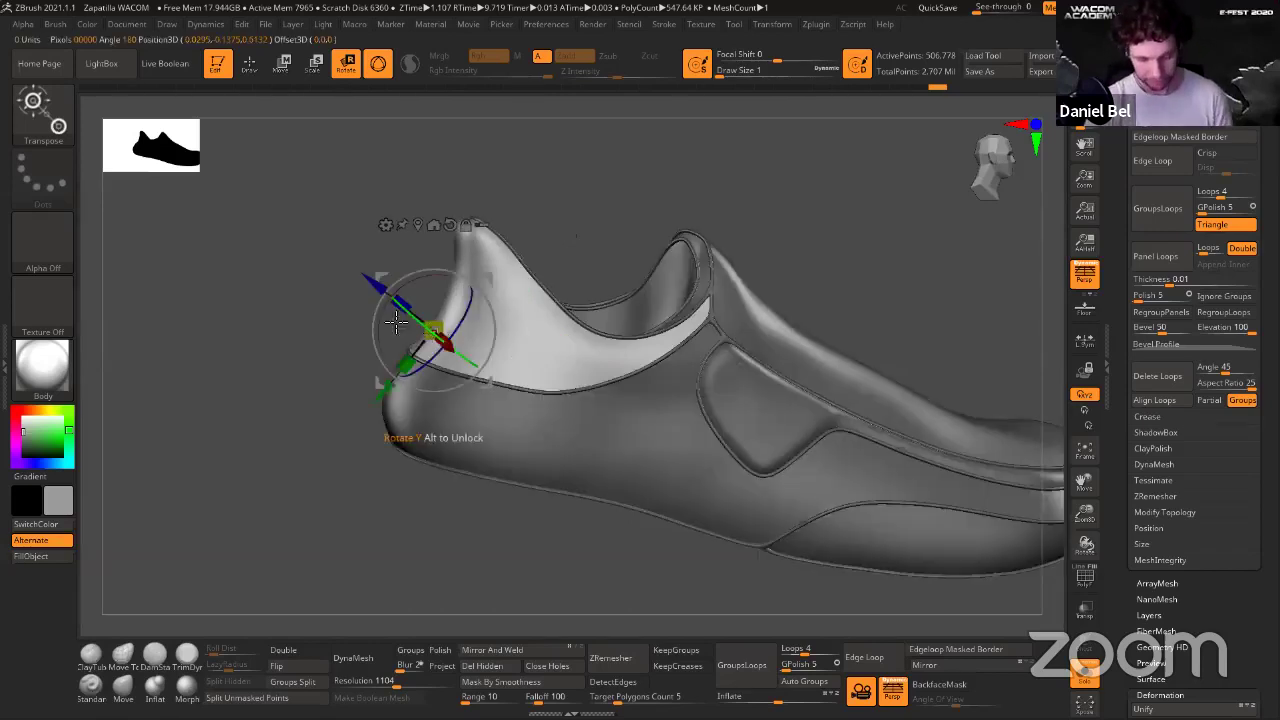
{"action": "left_click_drag", "start_coordinate": [264, 273], "coordinate": [275, 280], "text": "ctrl"}
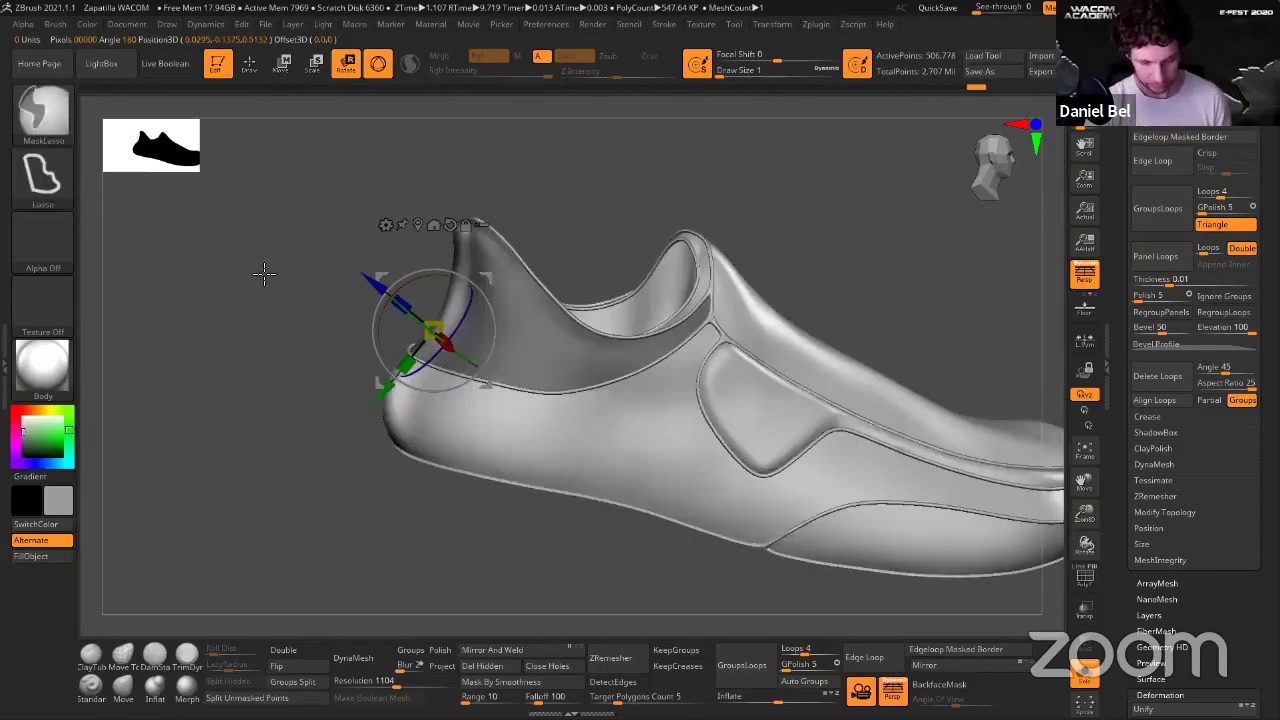
{"action": "key", "text": "q"}
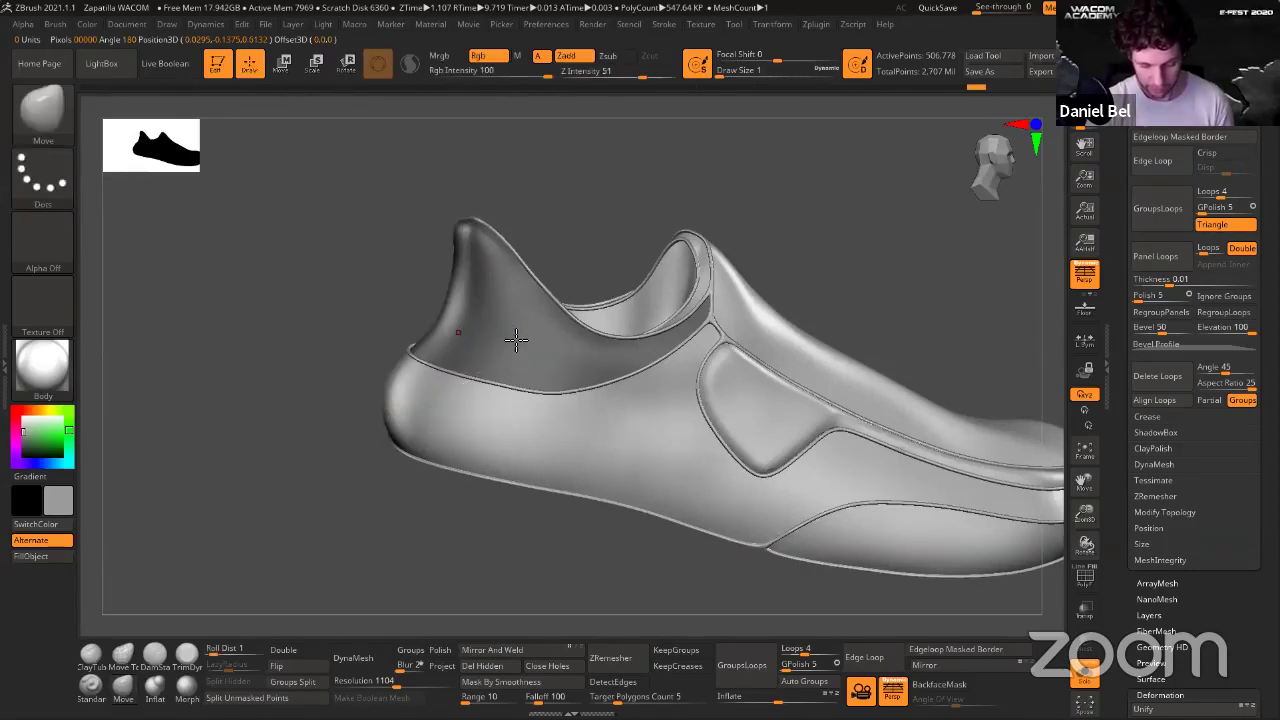
{"action": "left_click", "coordinate": [280, 272], "text": "ctrl"}
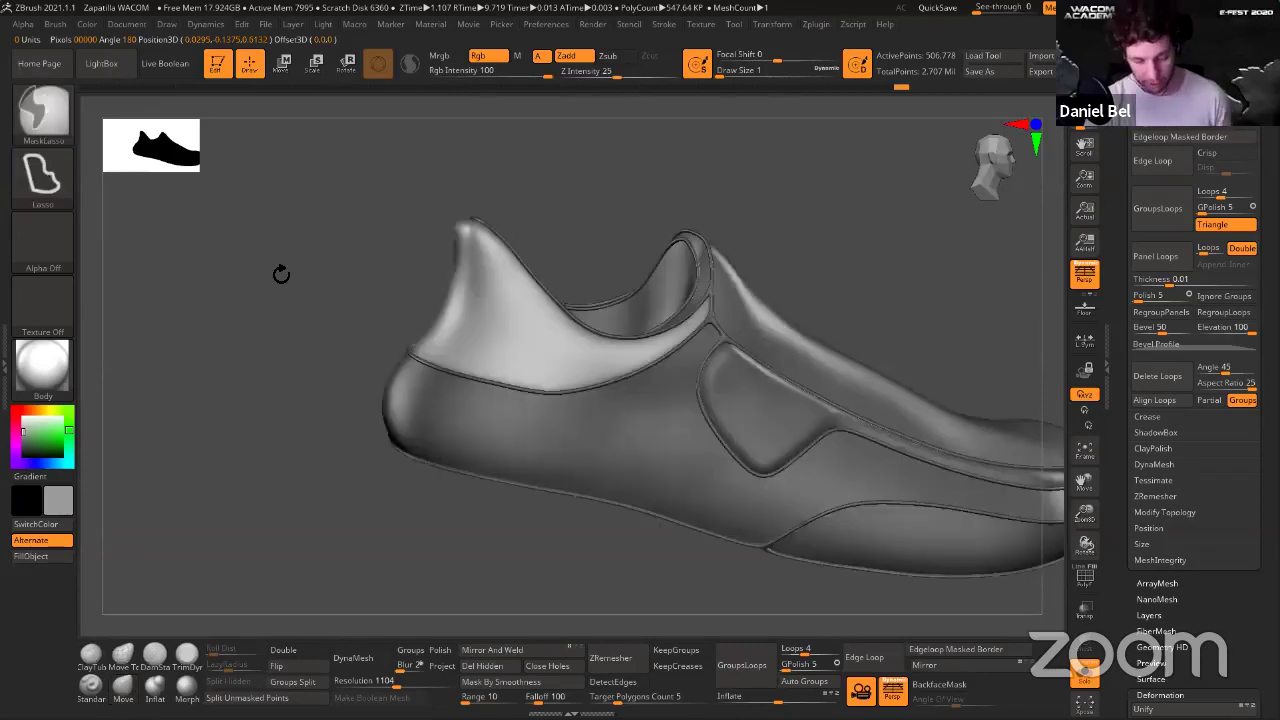
Inflate the unmasked heel collar panel slightly, clear the mask and check the whole shoe.
{"action": "left_click_drag", "start_coordinate": [778, 697], "coordinate": [793, 697]}
{"action": "left_click_drag", "start_coordinate": [619, 572], "coordinate": [597, 572]}
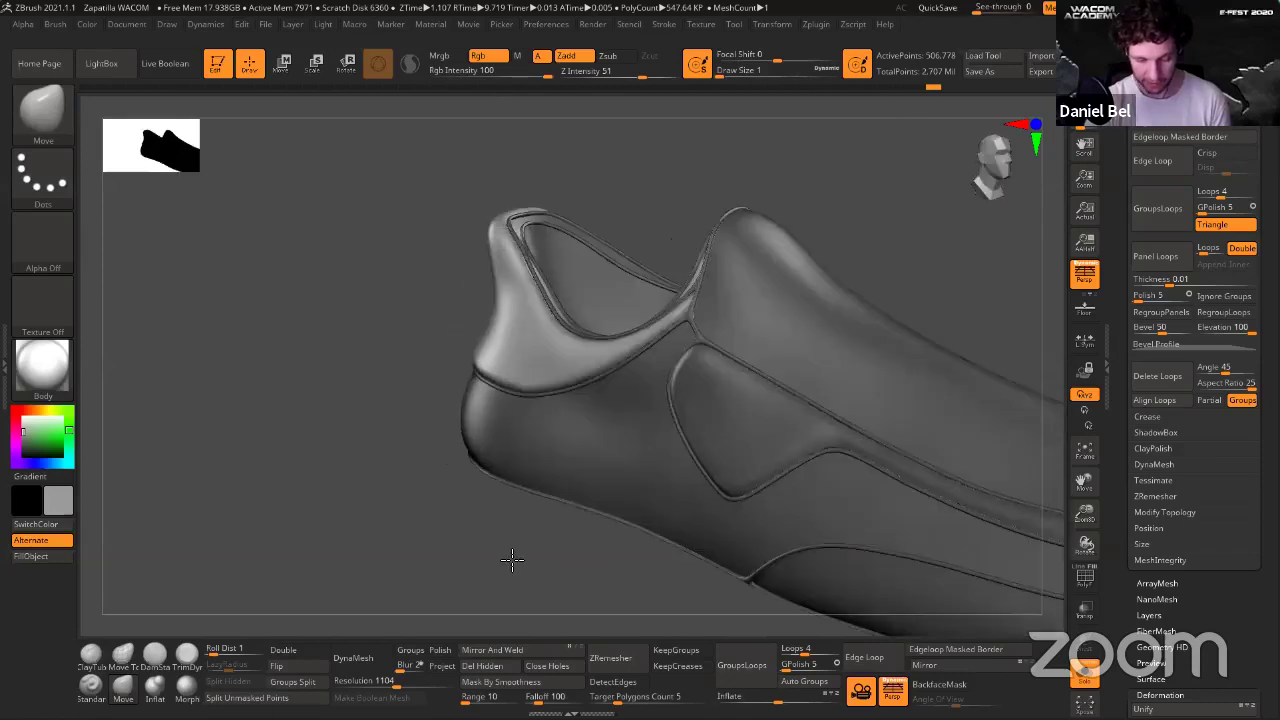
{"action": "mouse_move", "coordinate": [512, 560]}
{"action": "left_mouse_down"}
{"action": "mouse_move", "coordinate": [543, 357]}
{"action": "mouse_move", "coordinate": [557, 340]}
{"action": "left_mouse_up"}
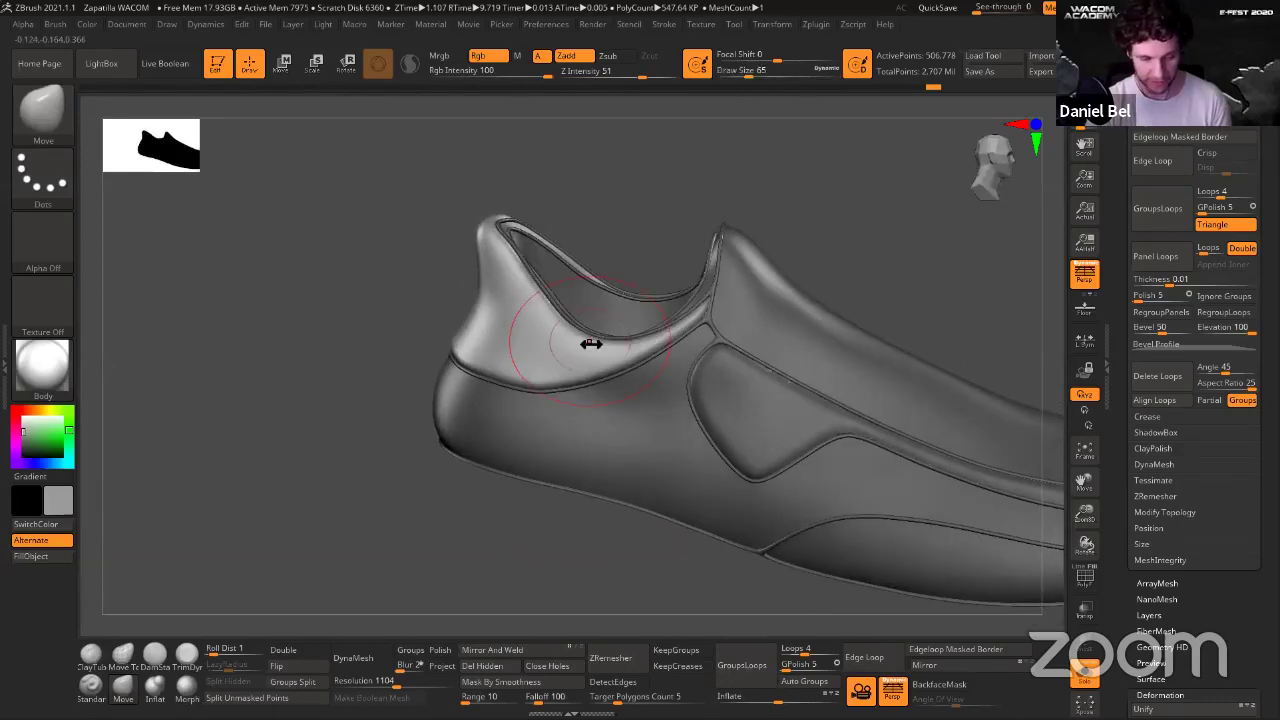
{"action": "key", "text": "shift"}
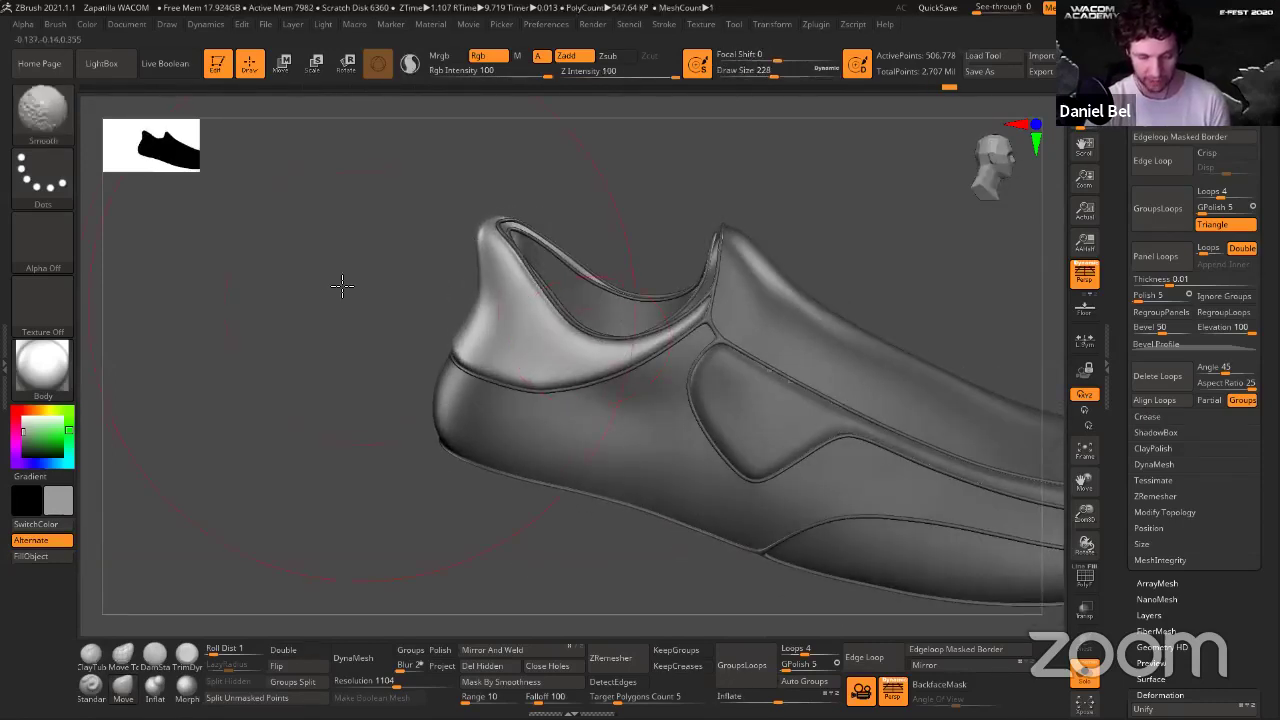
{"action": "mouse_move", "coordinate": [389, 306]}
{"action": "left_mouse_down"}
{"action": "mouse_move", "coordinate": [656, 342]}
{"action": "mouse_move", "coordinate": [409, 326]}
{"action": "mouse_move", "coordinate": [374, 337]}
{"action": "mouse_move", "coordinate": [714, 266]}
{"action": "mouse_move", "coordinate": [723, 206]}
{"action": "mouse_move", "coordinate": [706, 226]}
{"action": "mouse_move", "coordinate": [735, 238]}
{"action": "mouse_move", "coordinate": [780, 229]}
{"action": "mouse_move", "coordinate": [821, 266]}
{"action": "left_mouse_up"}
{"action": "key", "text": "shift+f"}
{"action": "key", "text": "shift+f"}
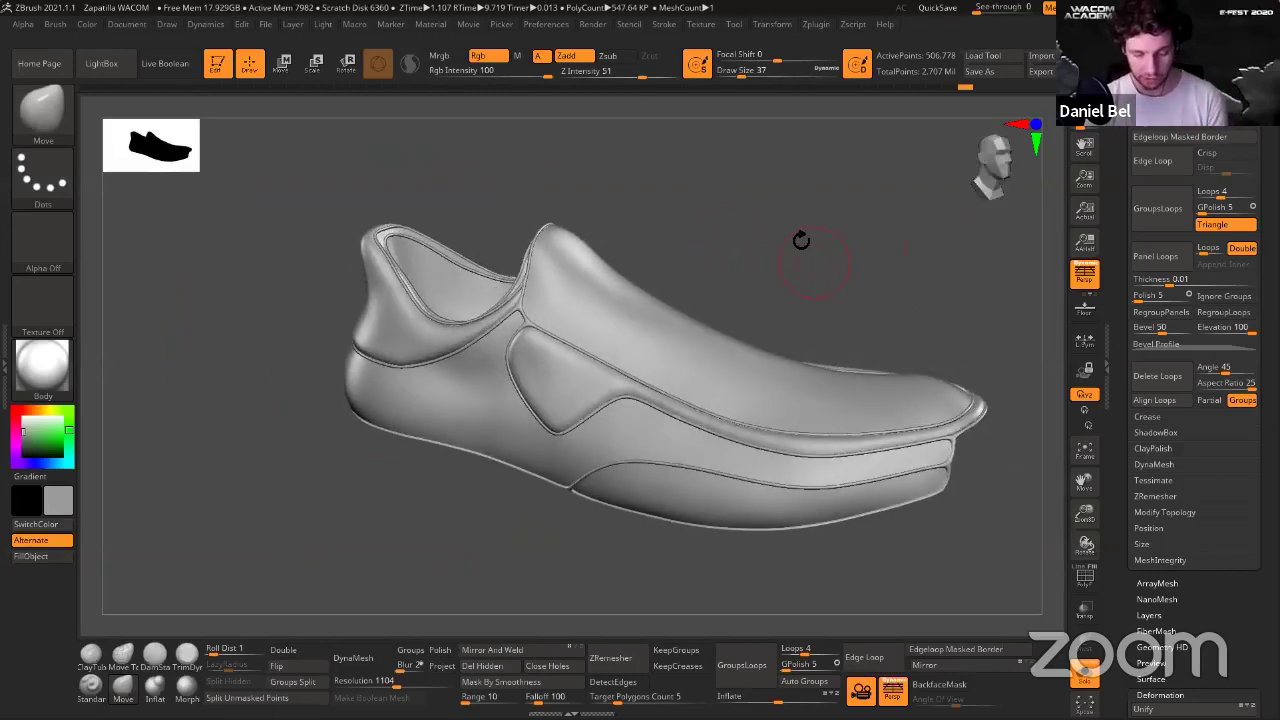
Switch to the Body Inside2 subtool and display its polygroup colours.
{"action": "key", "text": "Down"}
{"action": "key", "text": "Up"}
{"action": "key", "text": "Up"}
{"action": "key", "text": "Down"}
{"action": "mouse_move", "coordinate": [799, 240]}
{"action": "left_mouse_down"}
{"action": "mouse_move", "coordinate": [802, 224]}
{"action": "mouse_move", "coordinate": [809, 242]}
{"action": "left_mouse_up"}
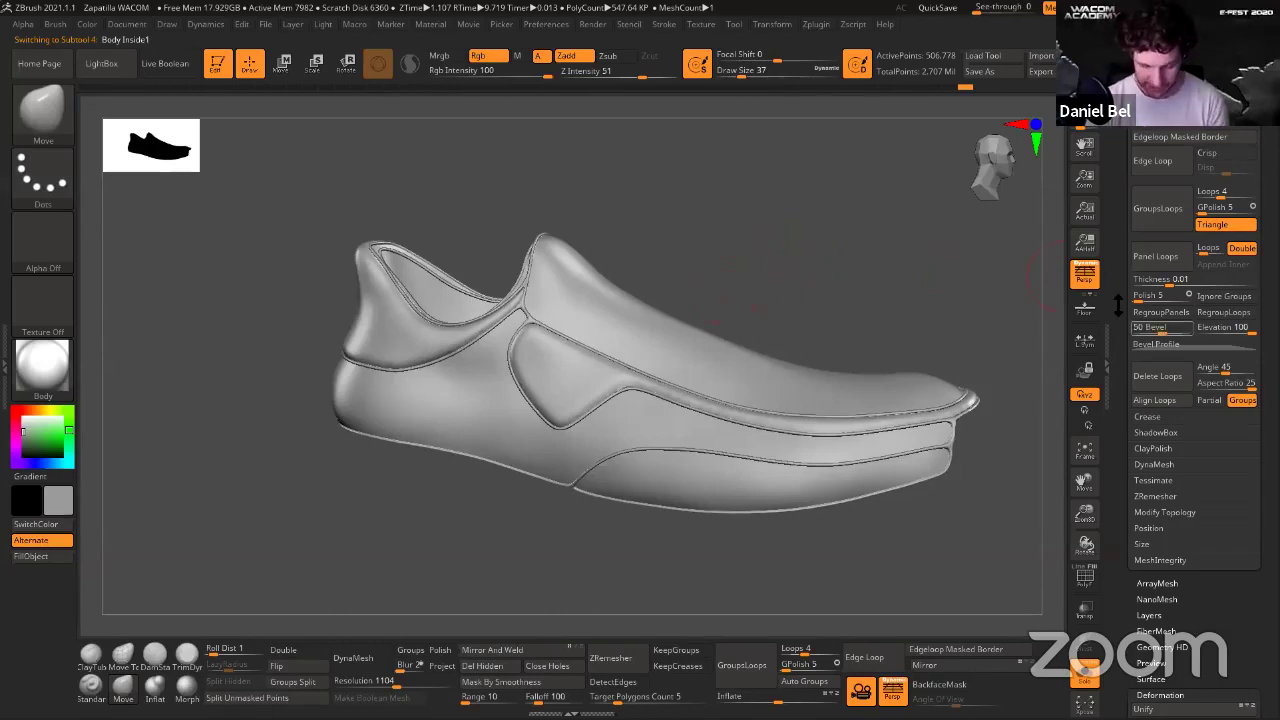
{"action": "key", "text": "Down"}
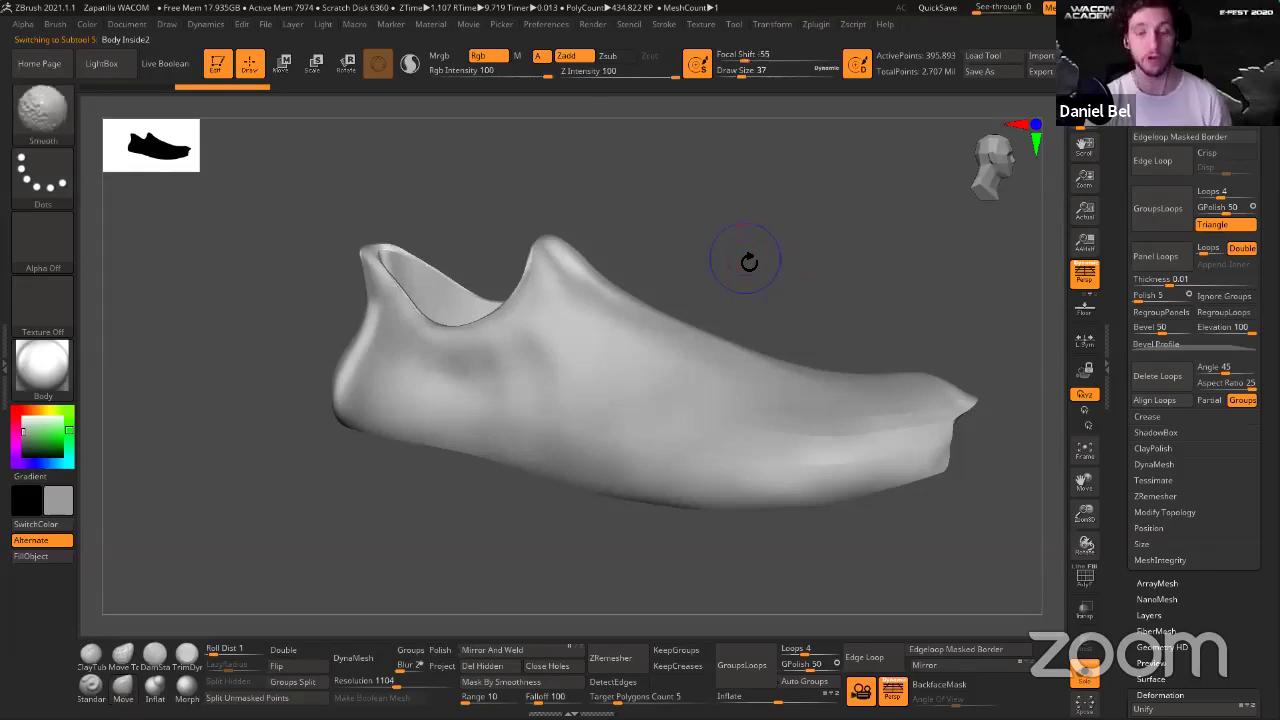
{"action": "key", "text": "shift+f"}
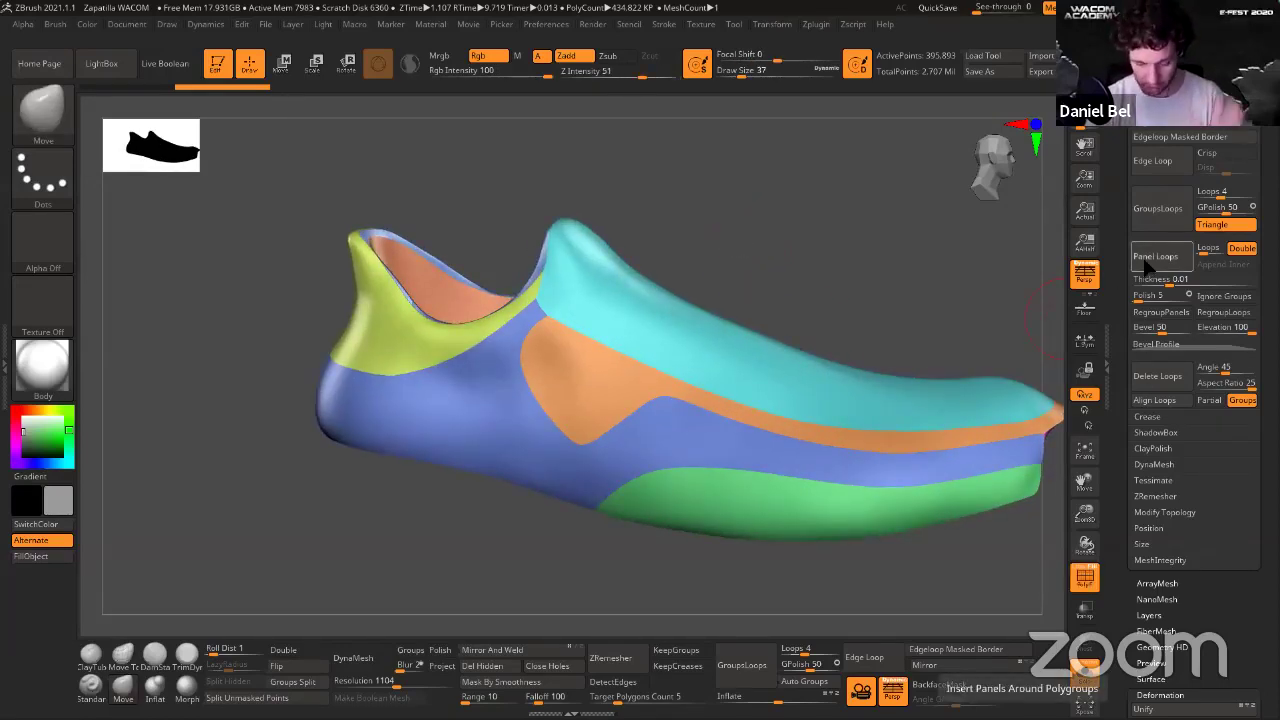
Insert panel loops with thickness 0.01 around all the polygroups and inspect the seams with the polygroup colours hidden.
{"action": "left_click", "coordinate": [1153, 257]}
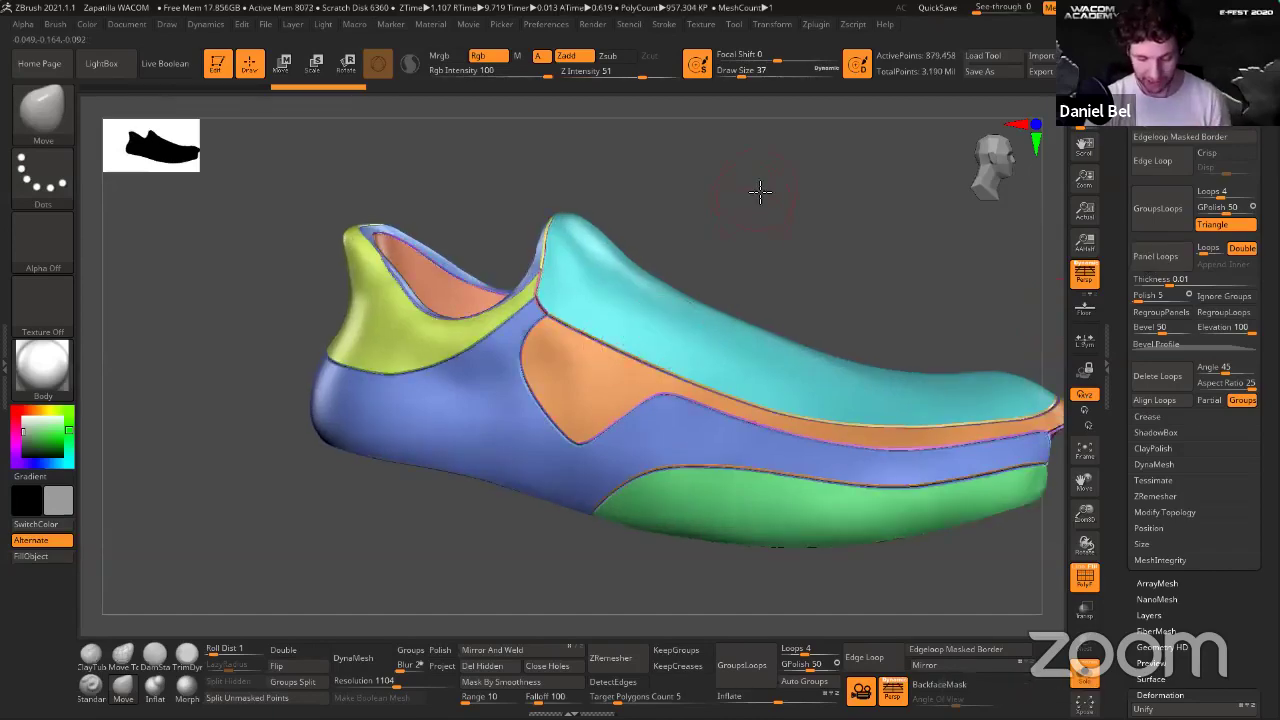
{"action": "left_click_drag", "start_coordinate": [760, 192], "coordinate": [754, 263], "text": "alt"}
{"action": "key", "text": "shift+f"}
{"action": "left_click_drag", "start_coordinate": [874, 191], "coordinate": [751, 171], "text": "alt"}
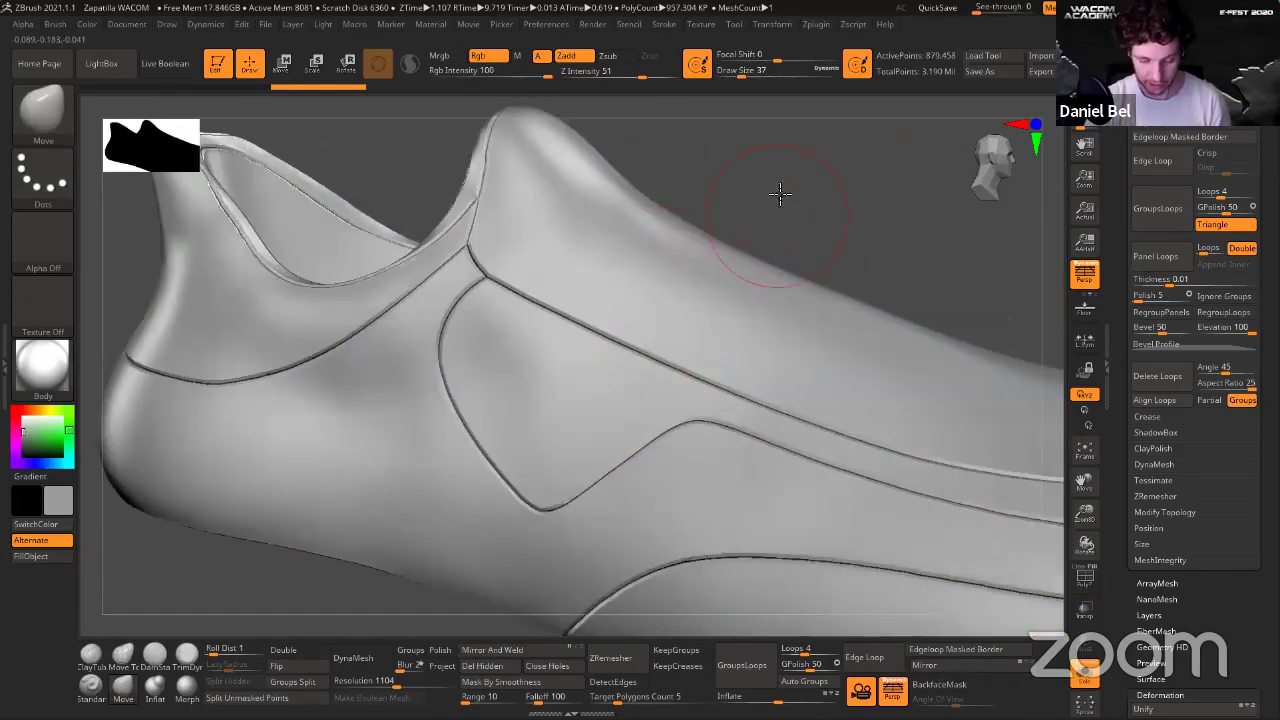
{"action": "left_click_drag", "start_coordinate": [778, 213], "coordinate": [780, 194]}
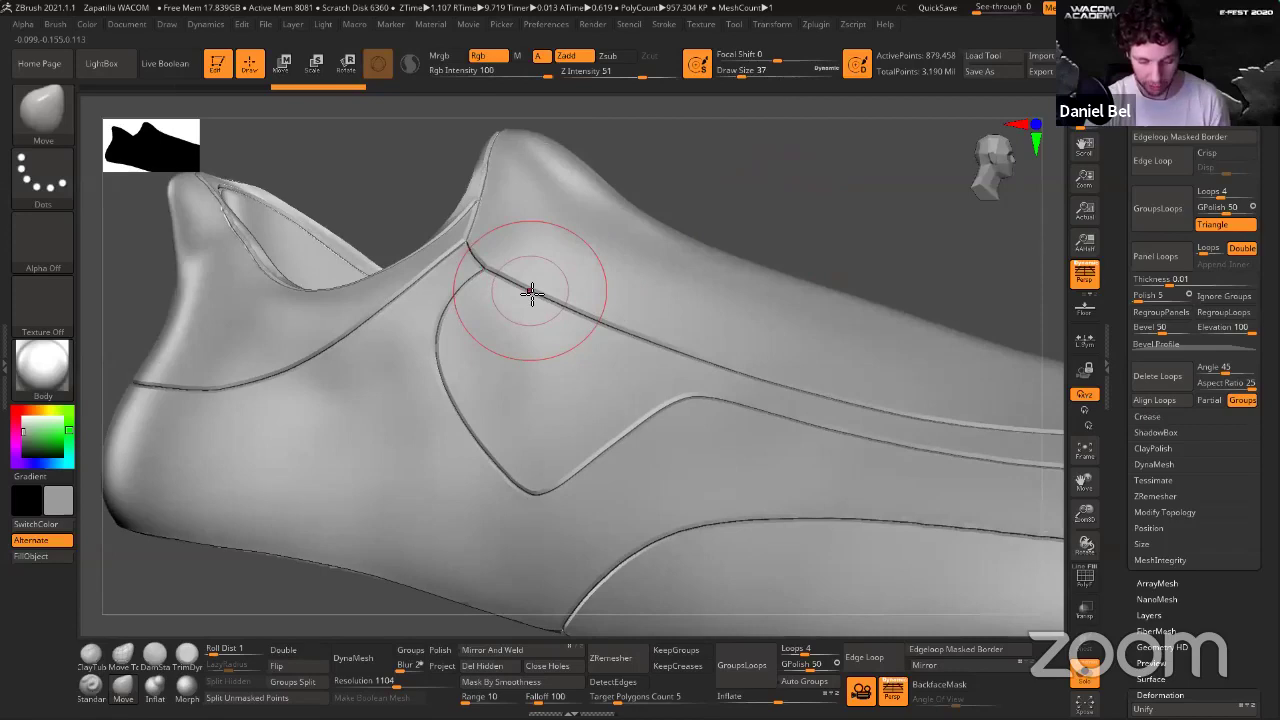
Pull the side panel up and away from the shoe body, and undo both the move and the panel loops.
{"action": "left_click_drag", "start_coordinate": [541, 450], "coordinate": [619, 292]}
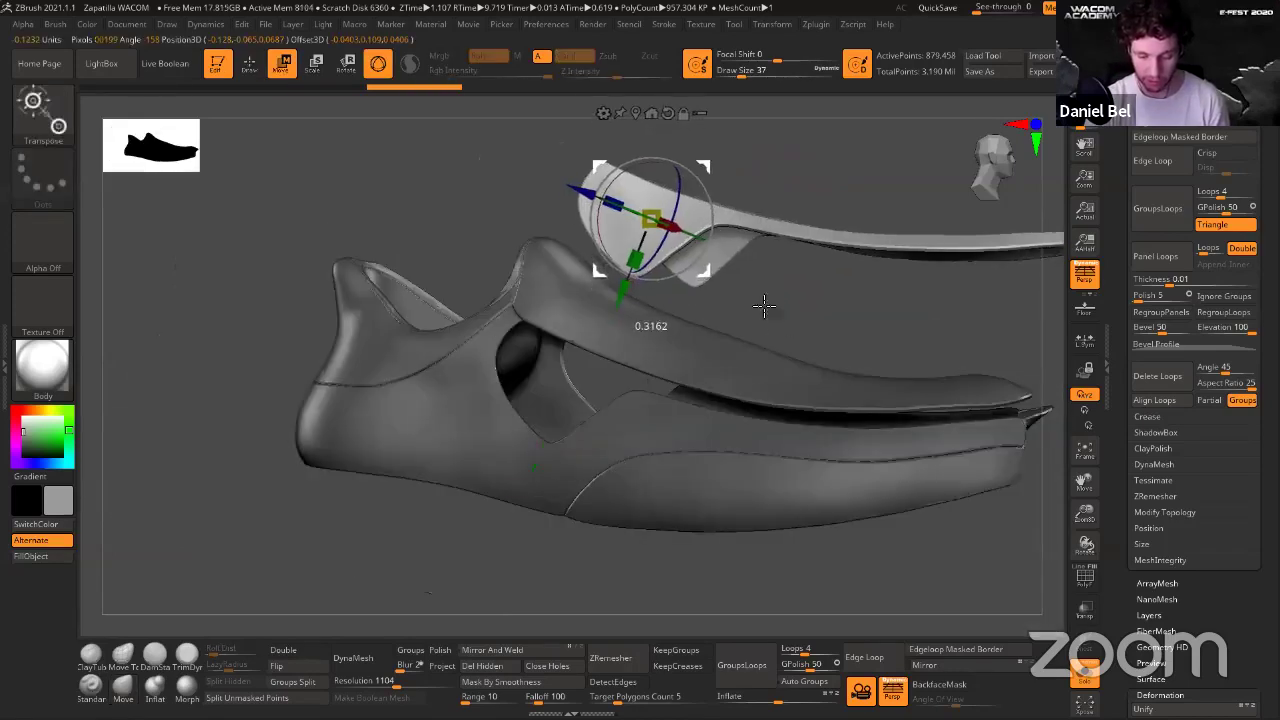
{"action": "key", "text": "q"}
{"action": "key", "text": "ctrl+z"}
{"action": "key", "text": "ctrl+z"}
{"action": "key", "text": "ctrl+z"}
{"action": "key", "text": "ctrl+z"}
Isolate the blue polygroup running around the heel and sides, and delete the hidden rest of the body.
{"action": "left_click_drag", "start_coordinate": [711, 240], "coordinate": [763, 271]}
{"action": "key", "text": "shift+f"}
{"action": "left_click", "coordinate": [475, 418], "text": "ctrl+shift"}
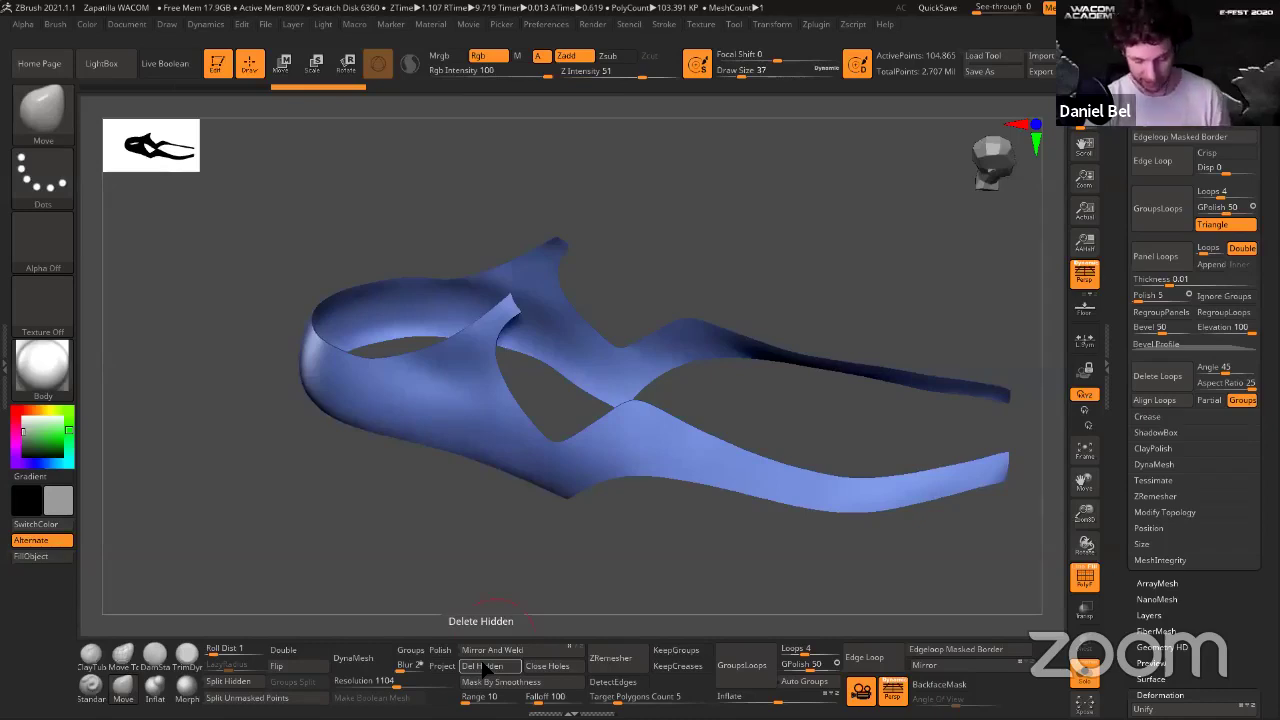
{"action": "left_click", "coordinate": [483, 667]}
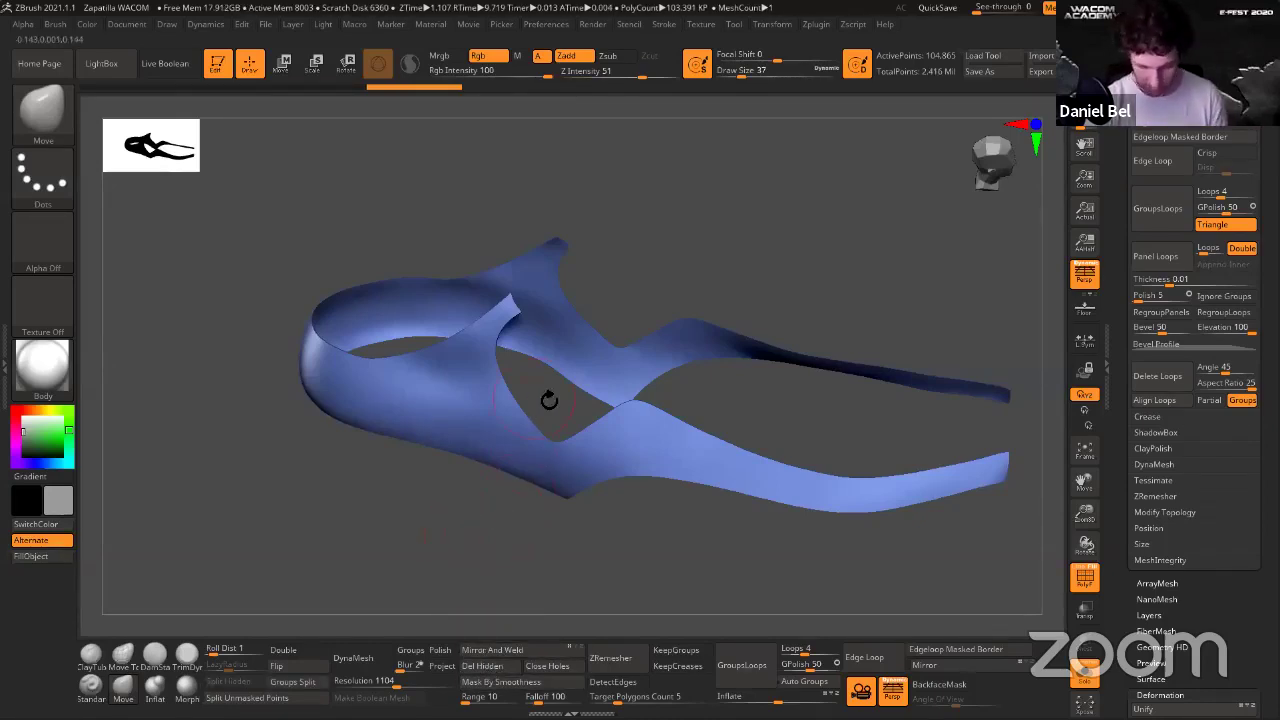
Try panel loops with thickness 0.01 on the isolated blue panel, inspect the shell and undo it.
{"action": "left_click", "coordinate": [1152, 257]}
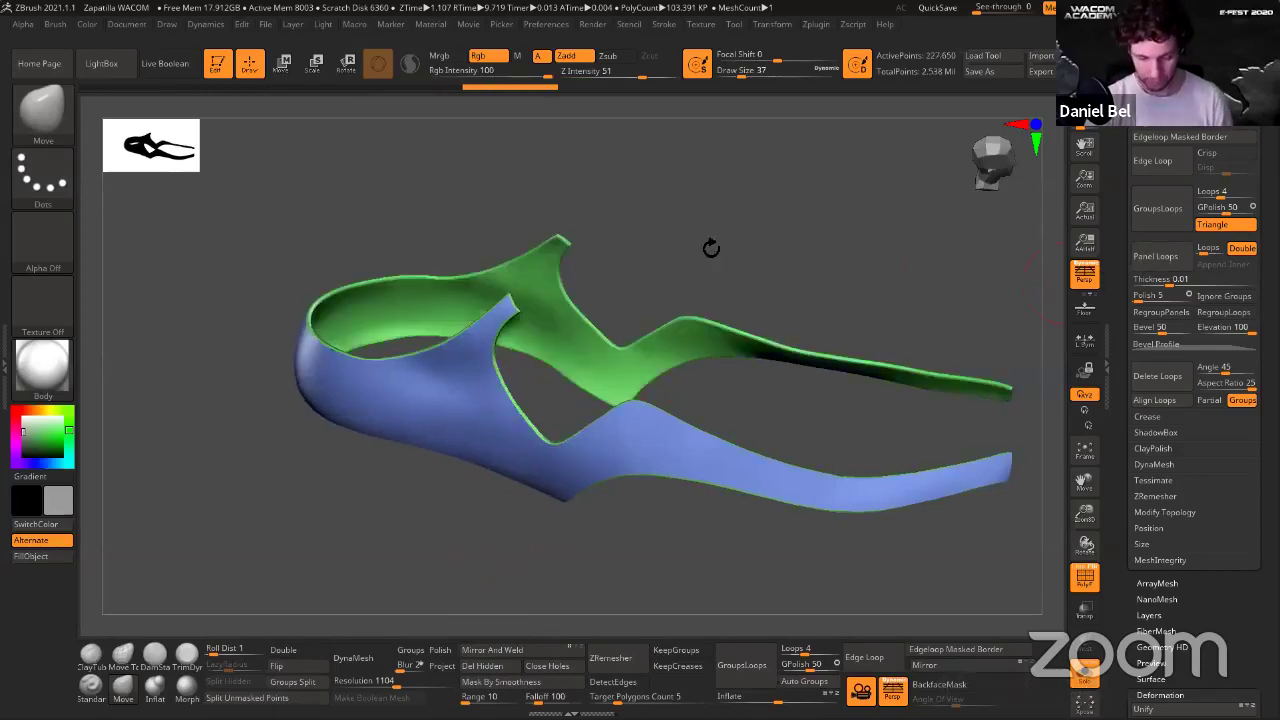
{"action": "left_click_drag", "start_coordinate": [711, 249], "coordinate": [911, 314]}
{"action": "key", "text": "ctrl+z"}
Turn off Solo mode to show the trimmed panel together with the other shoe parts.
{"action": "left_click", "coordinate": [1085, 674]}
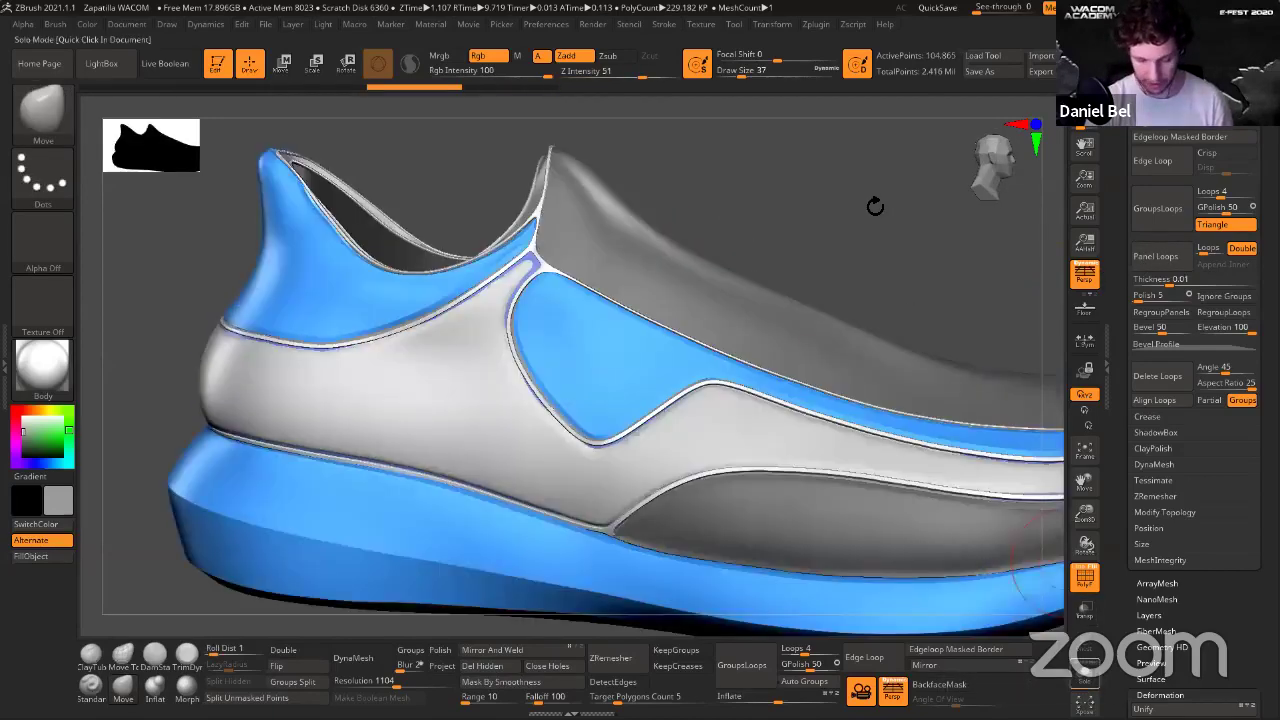
{"action": "mouse_move", "coordinate": [863, 203]}
{"action": "left_mouse_down"}
{"action": "mouse_move", "coordinate": [825, 218]}
{"action": "mouse_move", "coordinate": [881, 198]}
{"action": "left_mouse_up"}
{"action": "left_click_drag", "start_coordinate": [1262, 250], "coordinate": [1262, 519]}
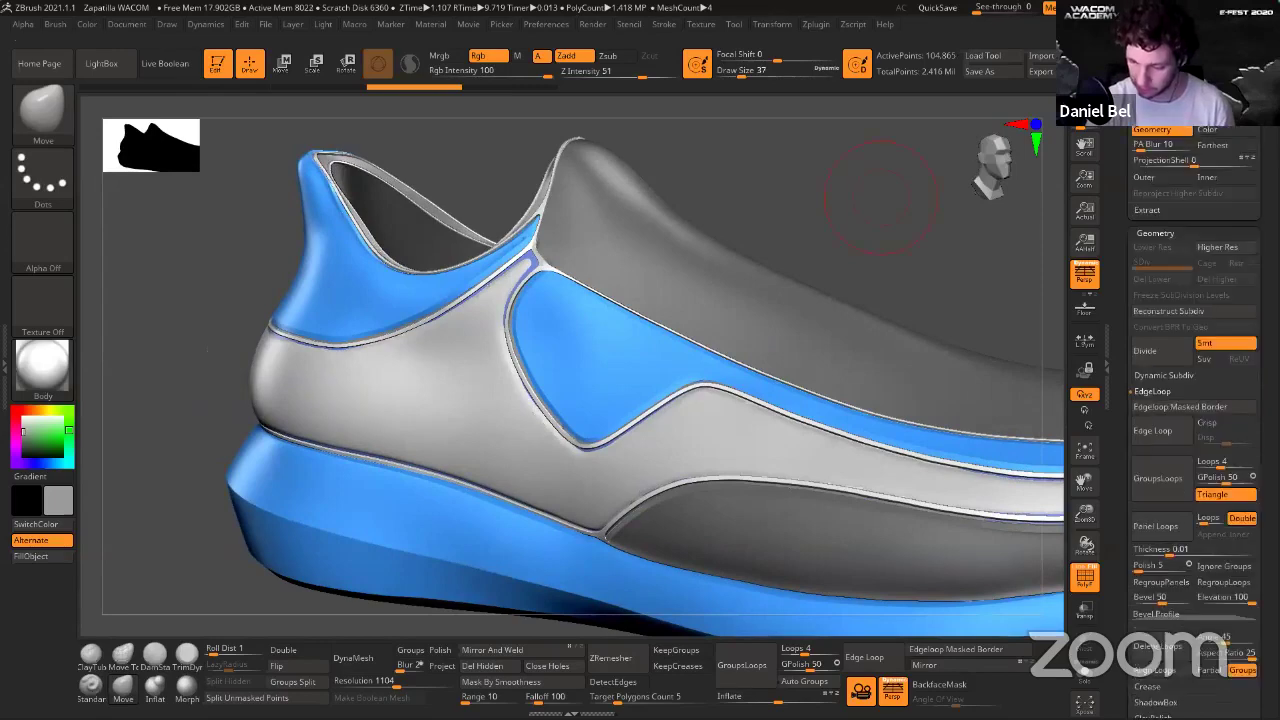
Isolate the shoe's upper by hiding the sole and the other surrounding subtools.
{"action": "left_click_drag", "start_coordinate": [1262, 200], "coordinate": [1262, 603]}
{"action": "key", "text": "shift+f"}
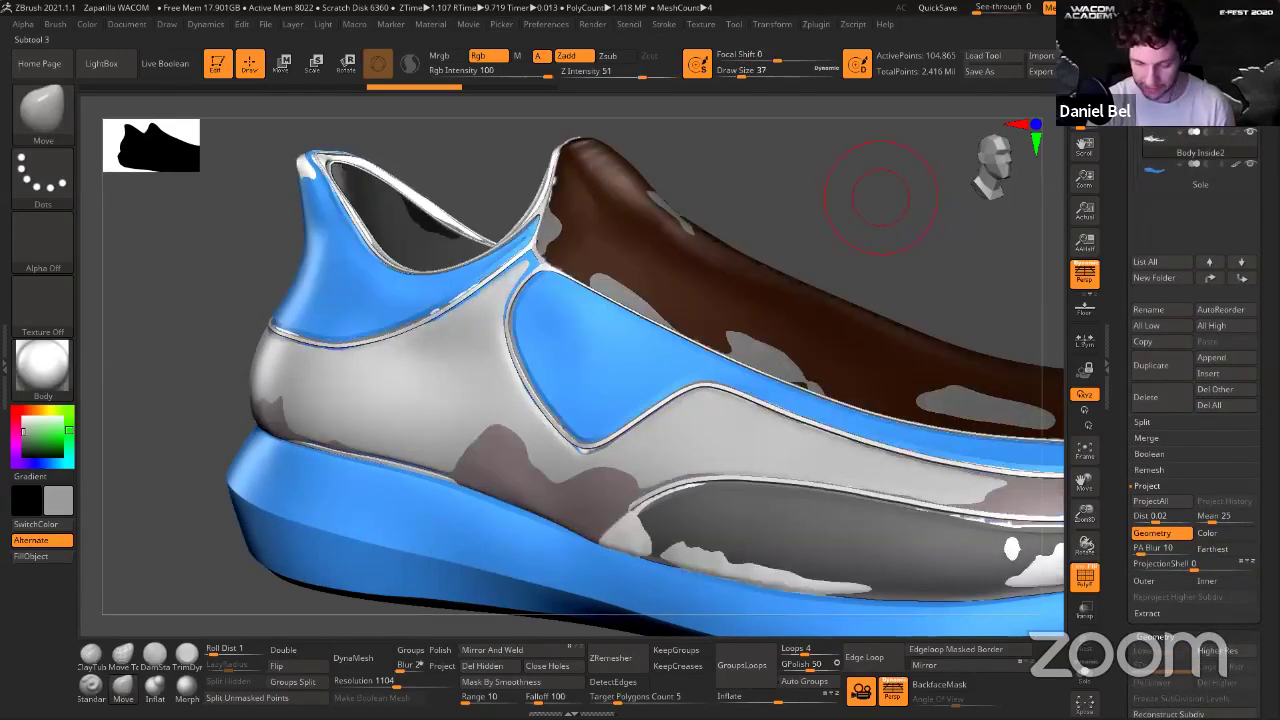
{"action": "left_click", "coordinate": [1250, 132], "text": "shift"}
{"action": "left_click", "coordinate": [1250, 102]}
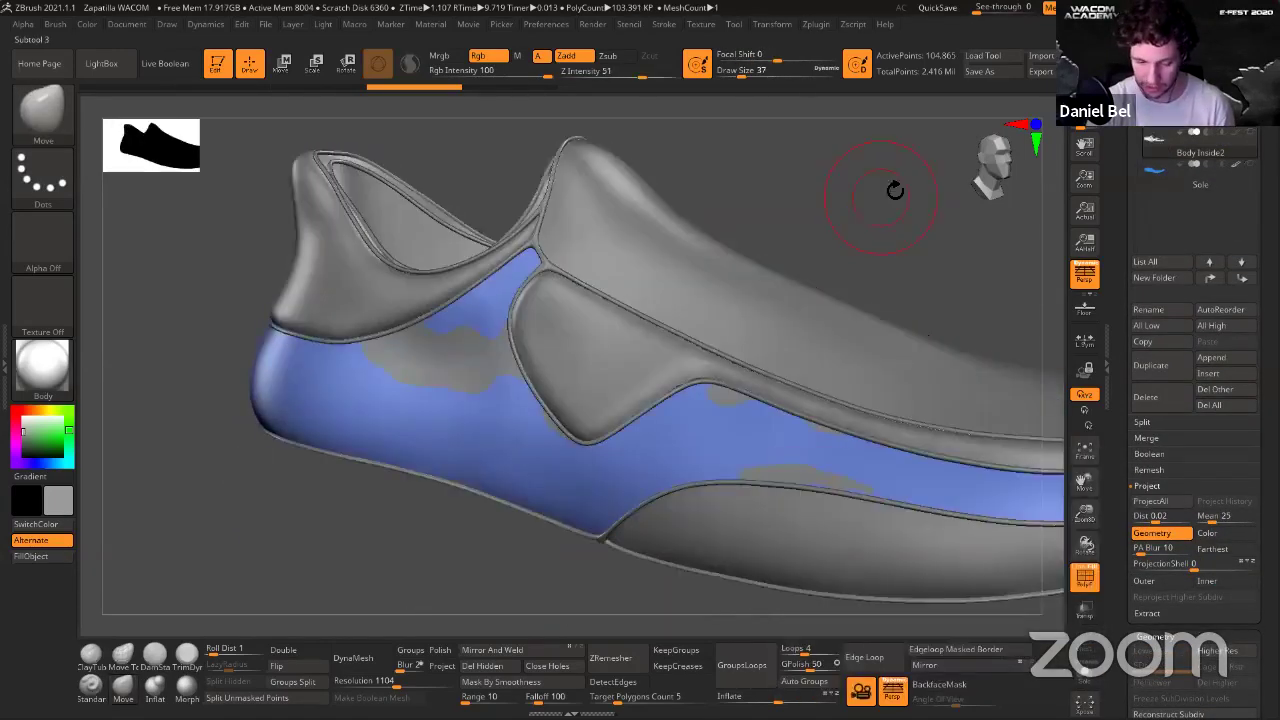
{"action": "left_click_drag", "start_coordinate": [861, 204], "coordinate": [856, 220], "text": "alt"}
{"action": "left_click_drag", "start_coordinate": [783, 205], "coordinate": [718, 187], "text": "alt"}
Try Panel Loops on the side panel at Elevation 0 and at Elevation 100.
{"action": "left_click_drag", "start_coordinate": [1250, 704], "coordinate": [1250, 407]}
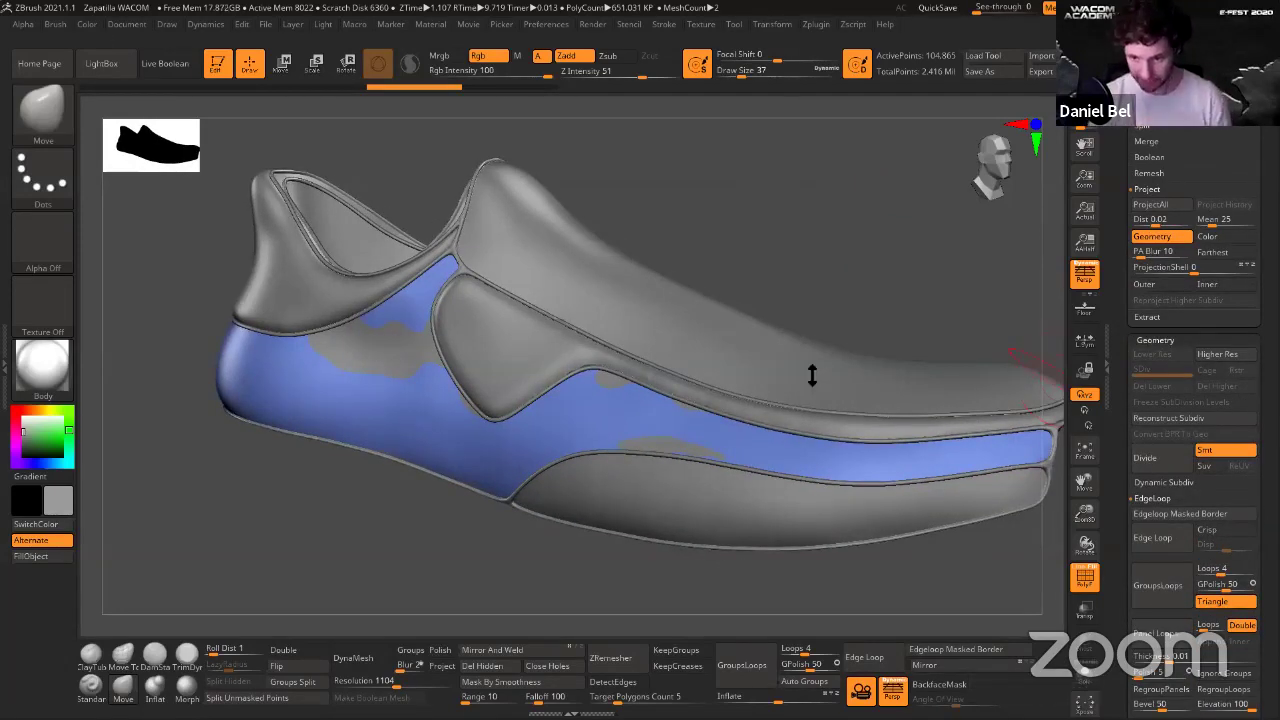
{"action": "left_click_drag", "start_coordinate": [1254, 575], "coordinate": [1254, 328]}
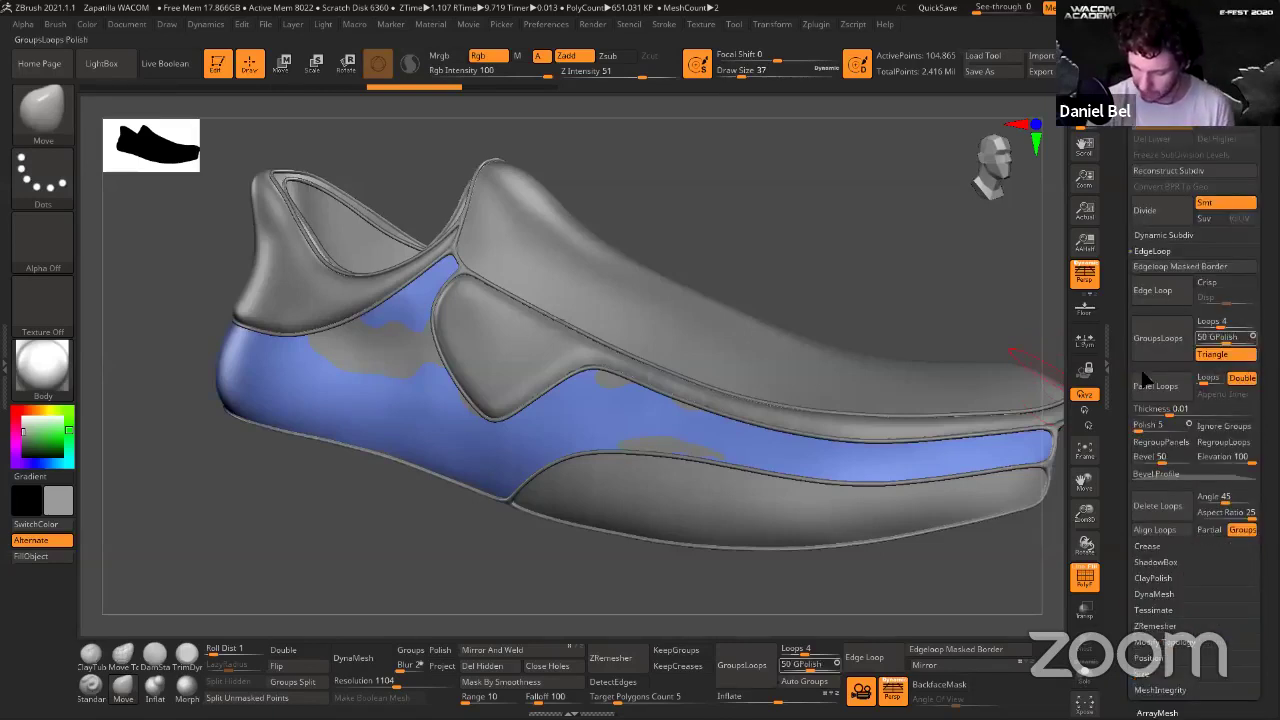
{"action": "left_click", "coordinate": [1225, 463]}
{"action": "type", "text": "0"}
{"action": "key", "text": "Return"}
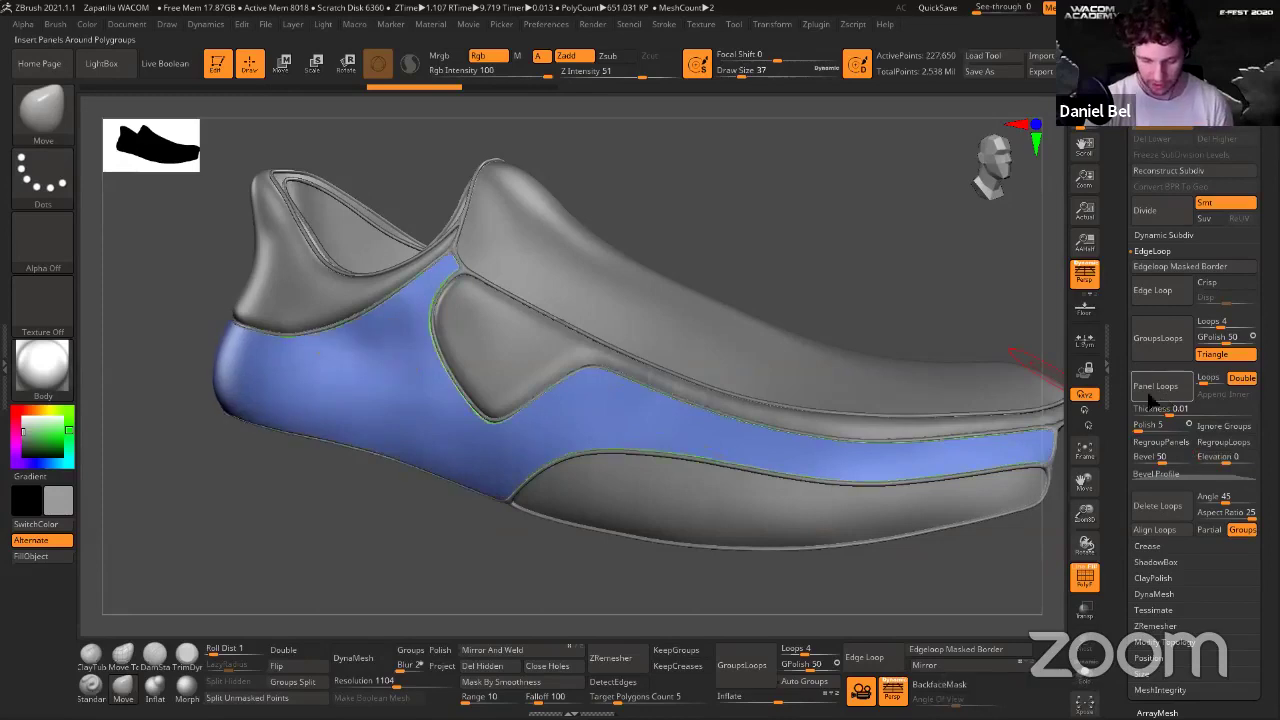
{"action": "left_click", "coordinate": [1251, 459]}
{"action": "left_click", "coordinate": [1150, 393]}
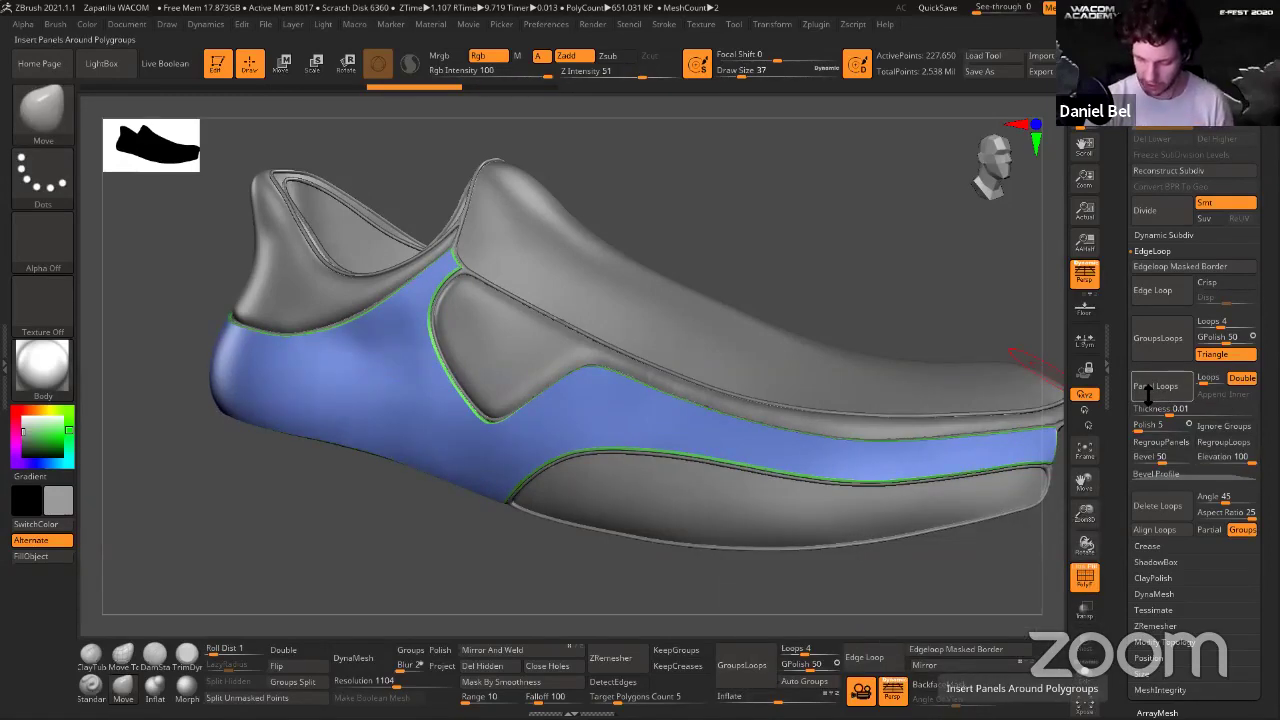
Undo the panel loops and try Panel Loops on the side panel at Elevation -100.
{"action": "left_click", "coordinate": [1200, 460]}
{"action": "key", "text": "ctrl+z"}
{"action": "left_click", "coordinate": [1160, 394]}
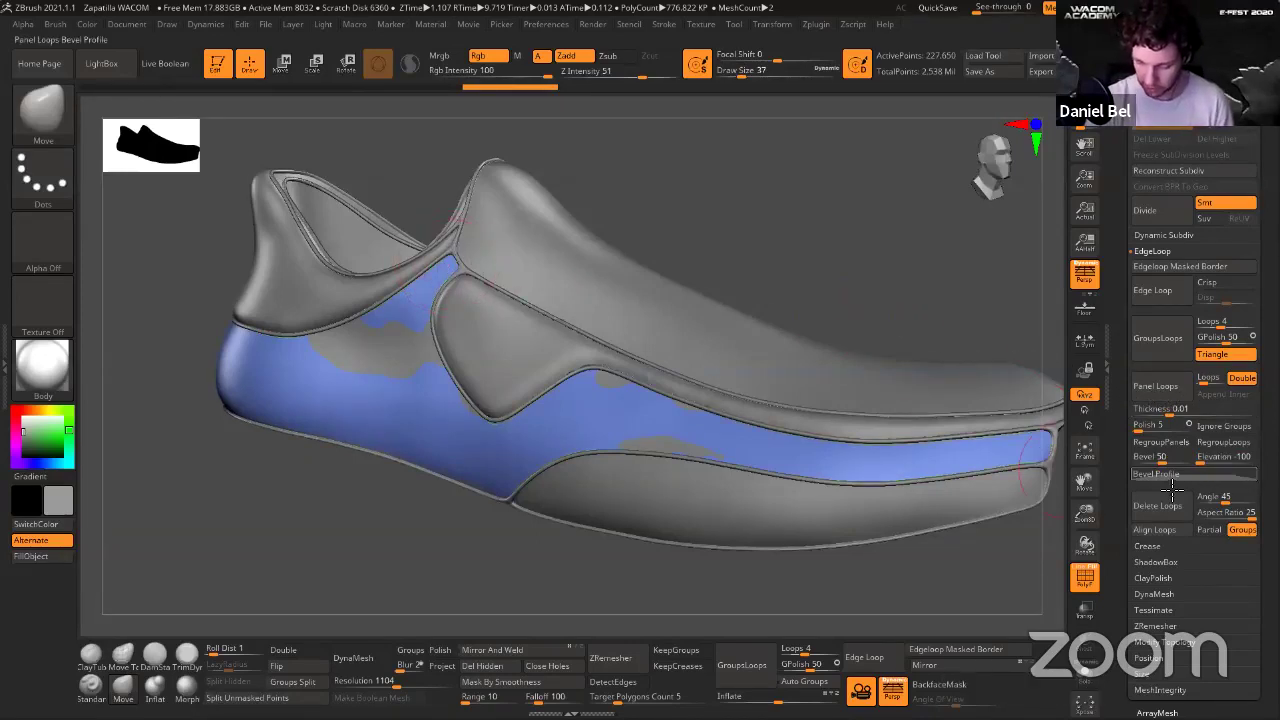
{"action": "key", "text": "ctrl"}
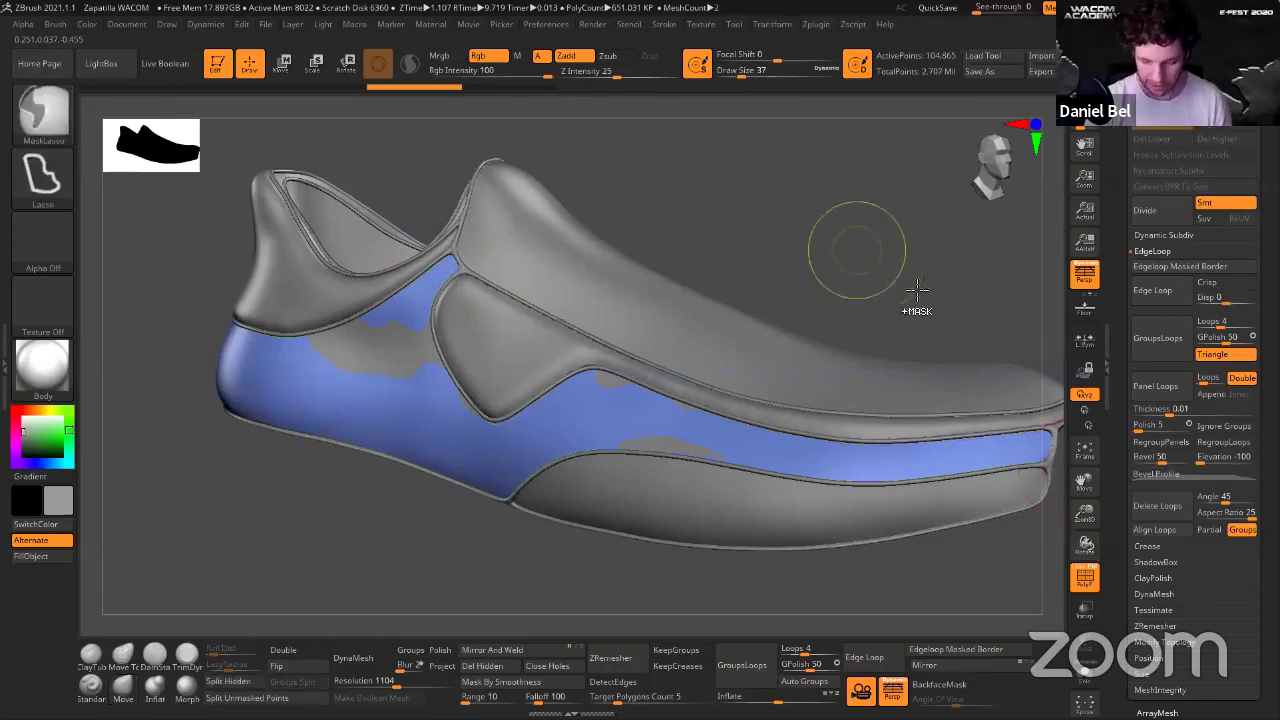
{"action": "key", "text": "ctrl+shift"}
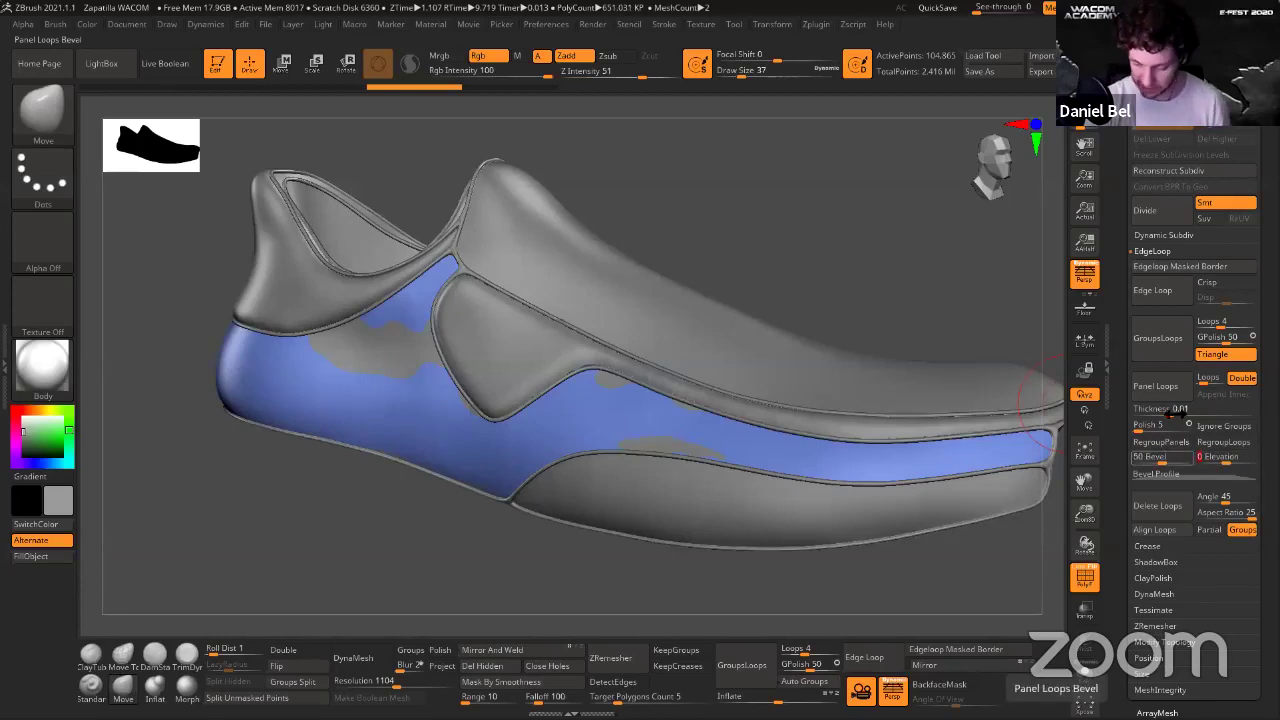
Try Panel Loops on the side panel with a larger Thickness, and undo the result.
{"action": "left_click_drag", "start_coordinate": [1160, 410], "coordinate": [1180, 410]}
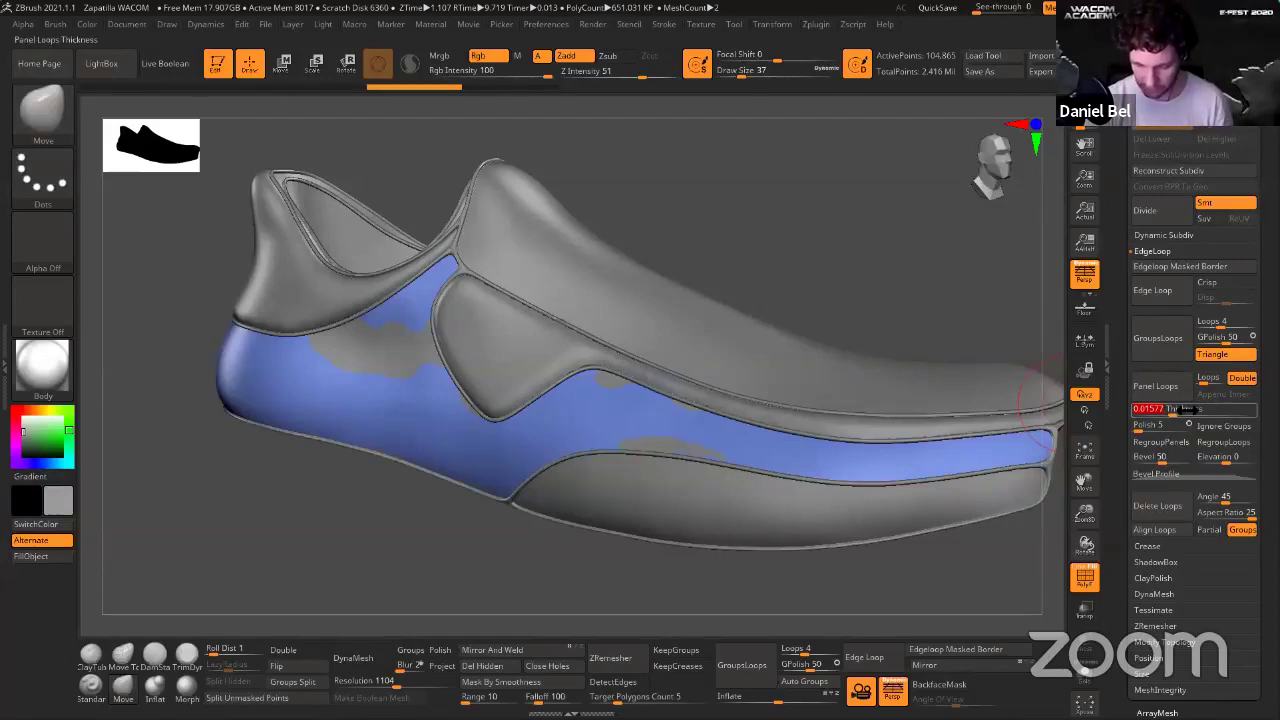
{"action": "left_click", "coordinate": [1155, 385]}
{"action": "key", "text": "ctrl+z"}
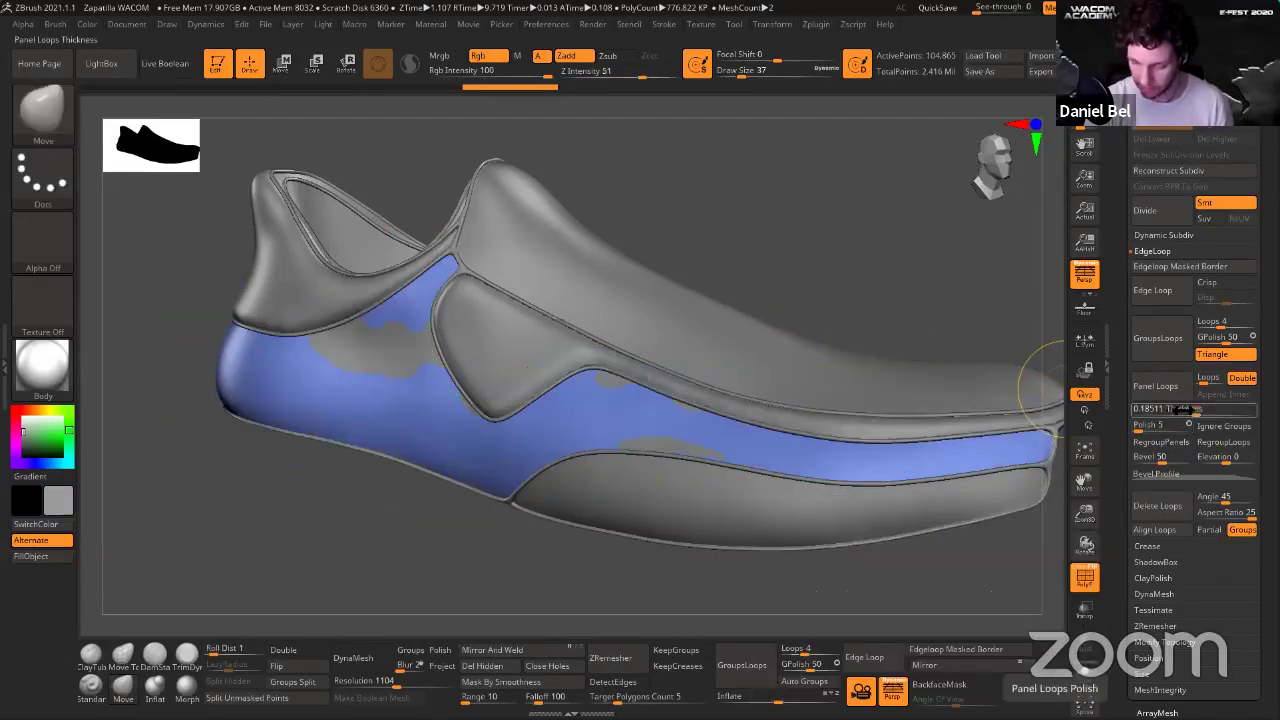
Set the panel loops' Thickness to about 0.011 and Bevel to 67, and apply Panel Loops to the side panel.
{"action": "left_click_drag", "start_coordinate": [1175, 410], "coordinate": [1172, 410]}
{"action": "left_click", "coordinate": [1164, 394]}
{"action": "key", "text": "ctrl+z"}
{"action": "left_click_drag", "start_coordinate": [1162, 475], "coordinate": [1171, 462]}
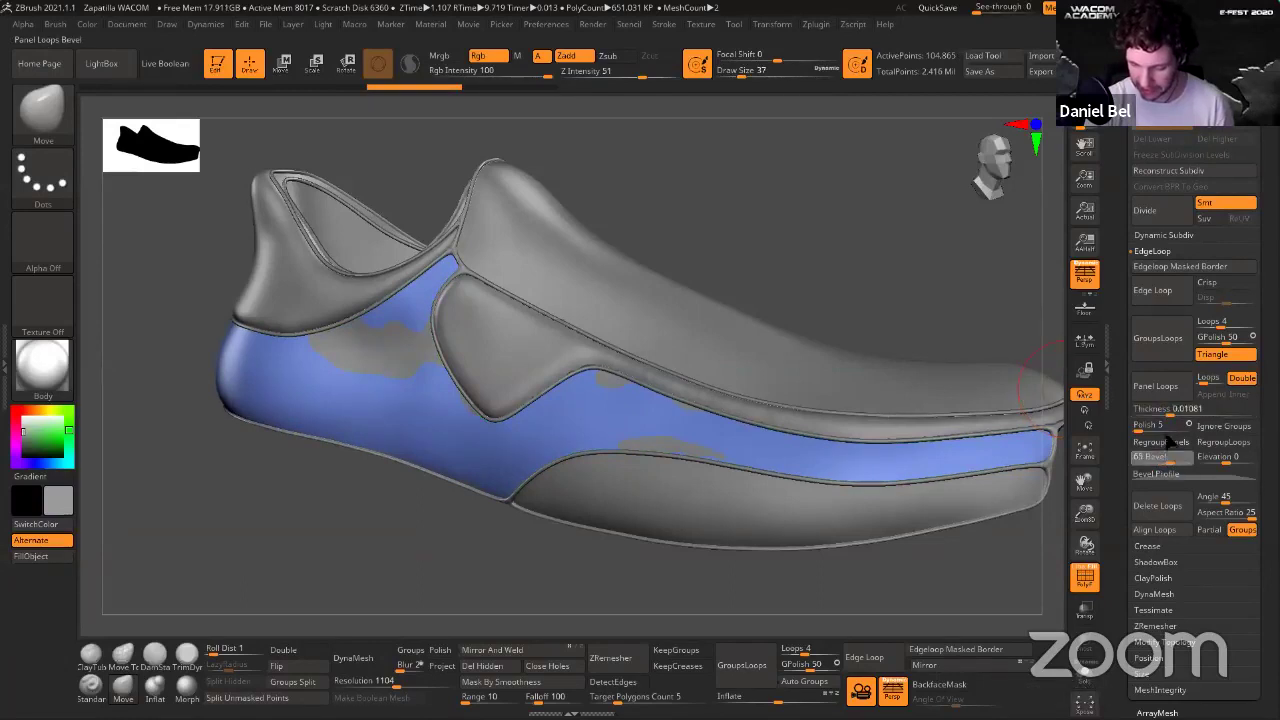
{"action": "left_click", "coordinate": [1153, 387]}
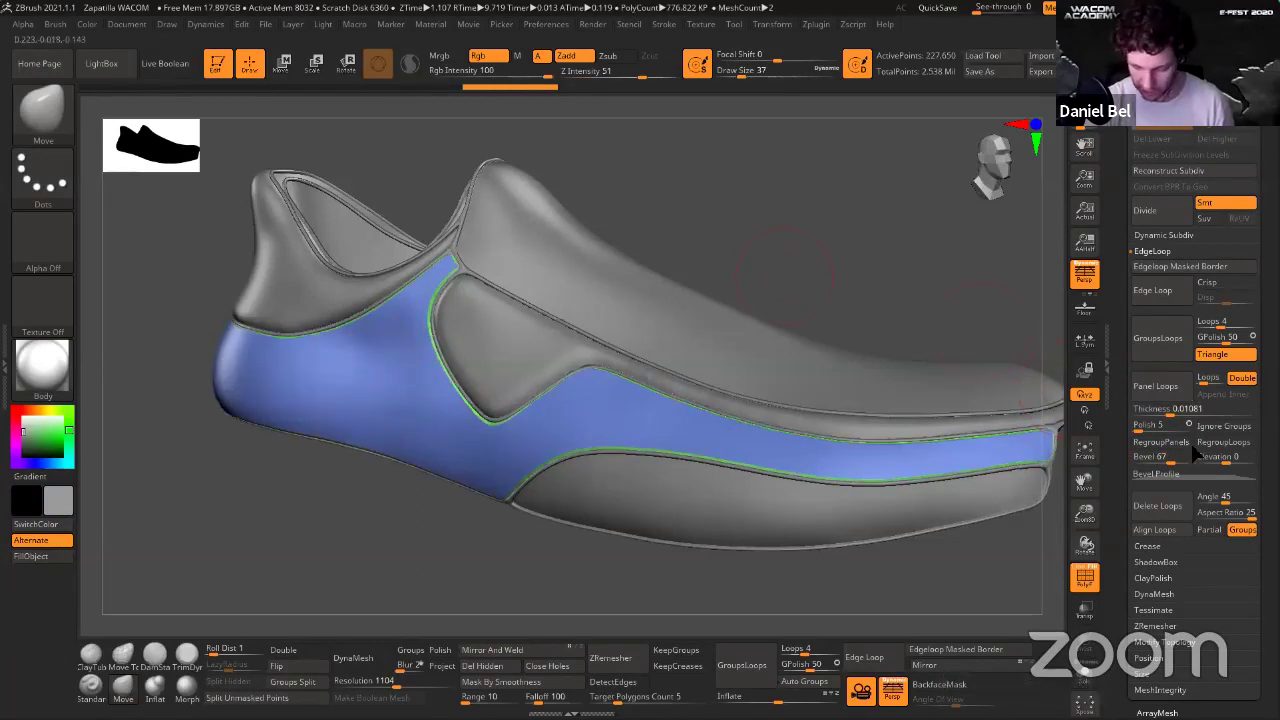
{"action": "key", "text": "ctrl+z"}
{"action": "key", "text": "ctrl+shift+z"}
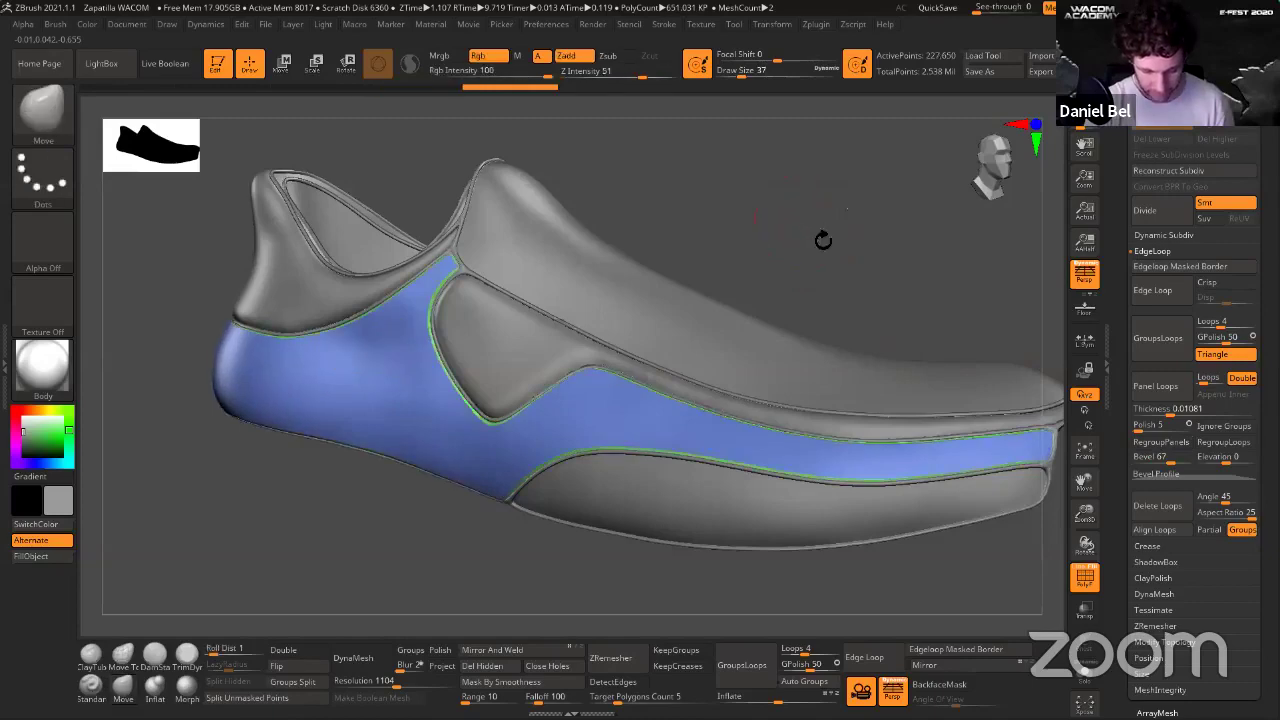
{"action": "left_click_drag", "start_coordinate": [823, 240], "coordinate": [860, 271], "text": "alt"}
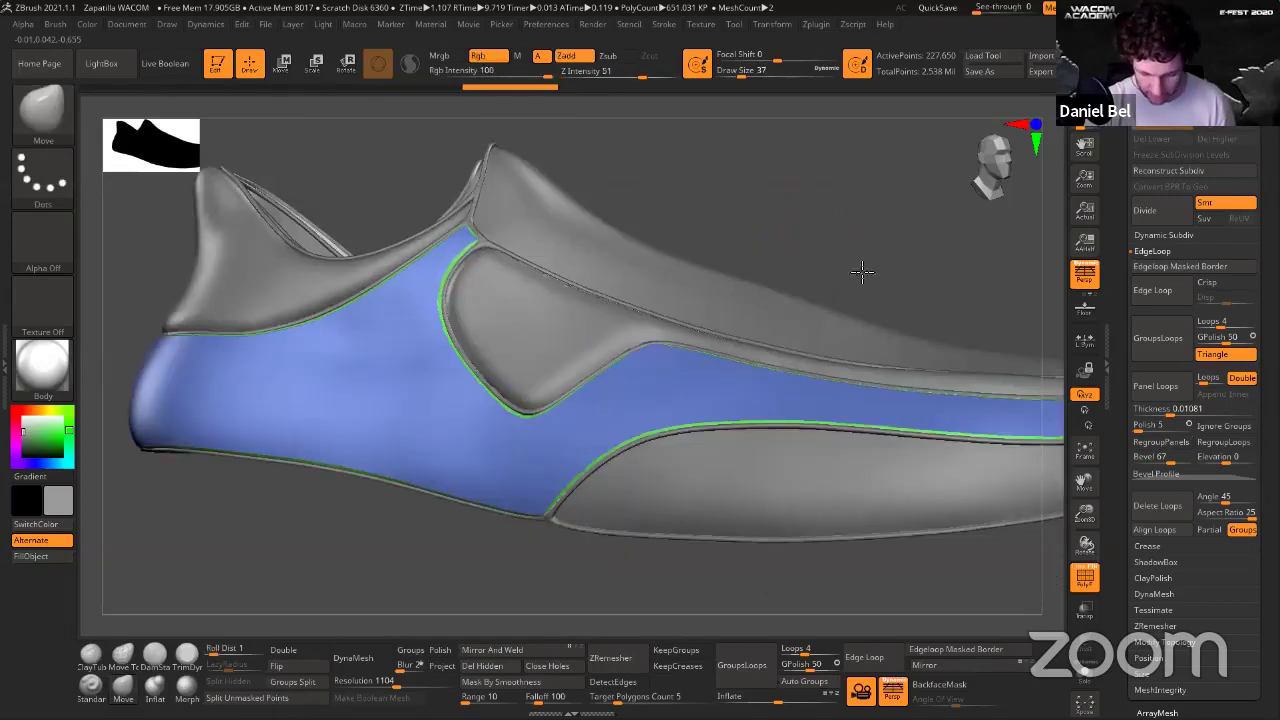
Undo the panel loops, reshape the Bevel Profile curve into a flat-topped trapezoid, and reapply Panel Loops to the side panel.
{"action": "left_click", "coordinate": [1184, 473]}
{"action": "key", "text": "ctrl+z"}
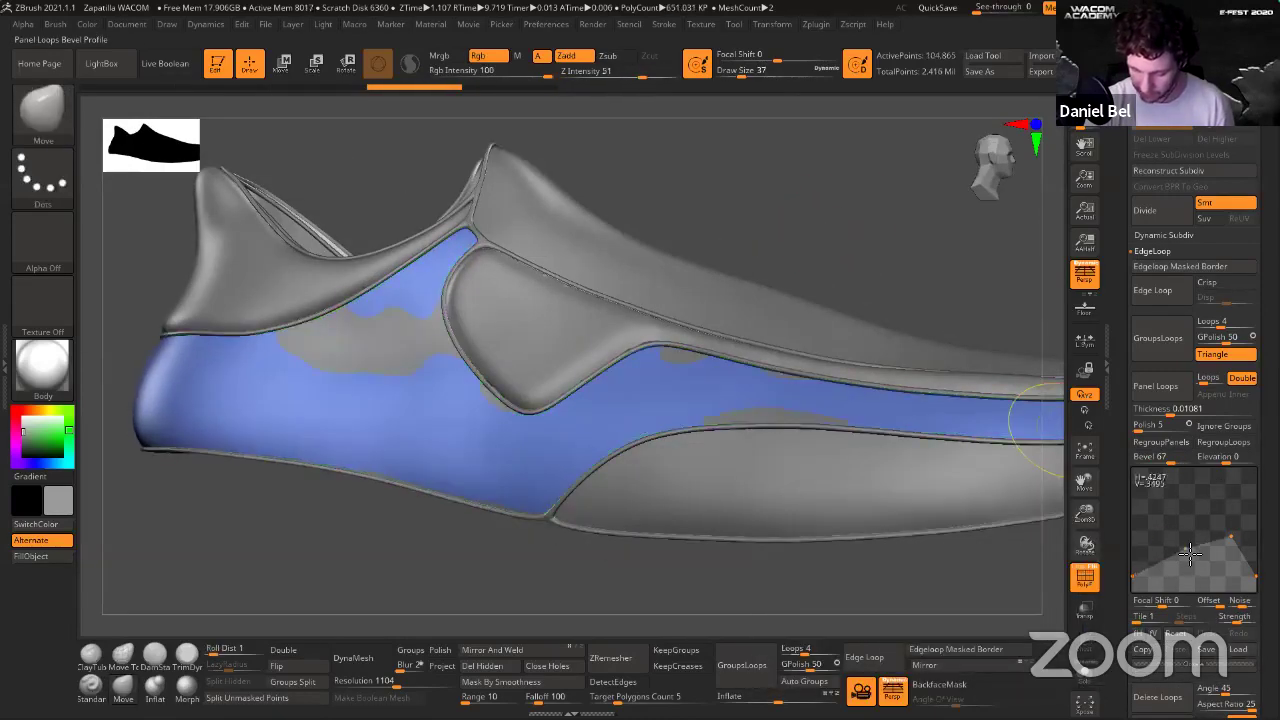
{"action": "left_click", "coordinate": [1155, 386]}
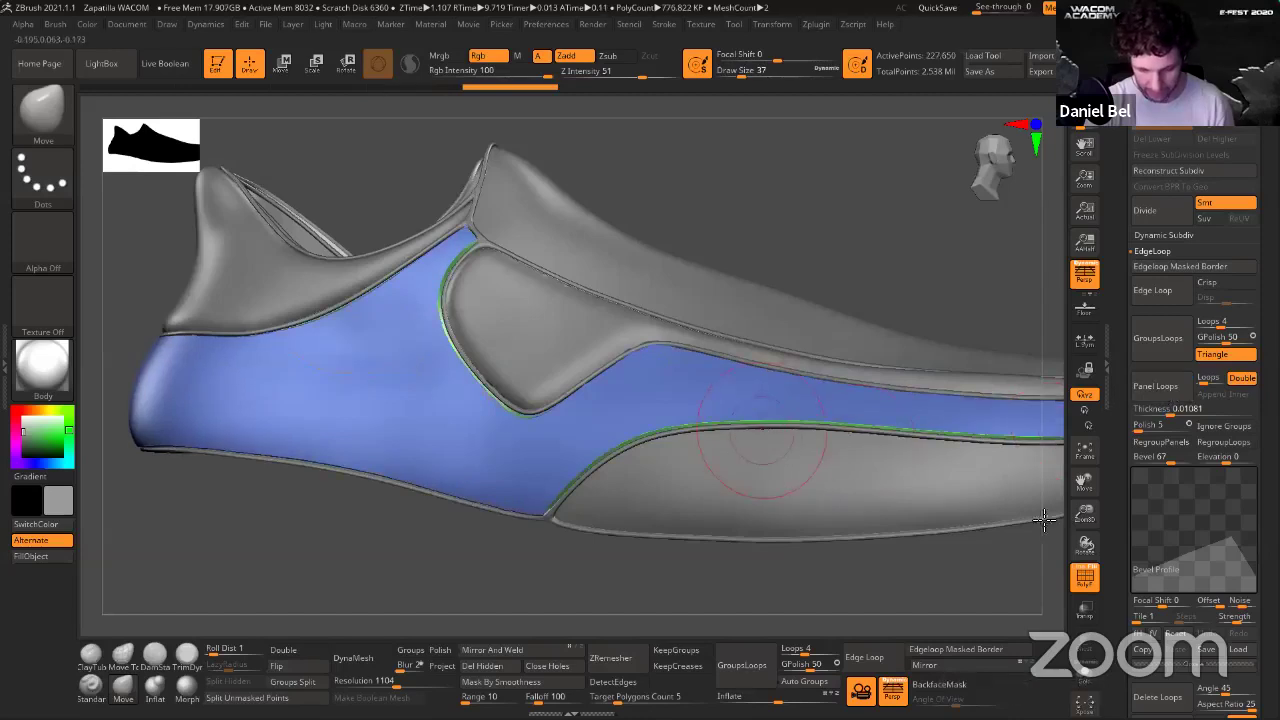
{"action": "key", "text": "ctrl+z"}
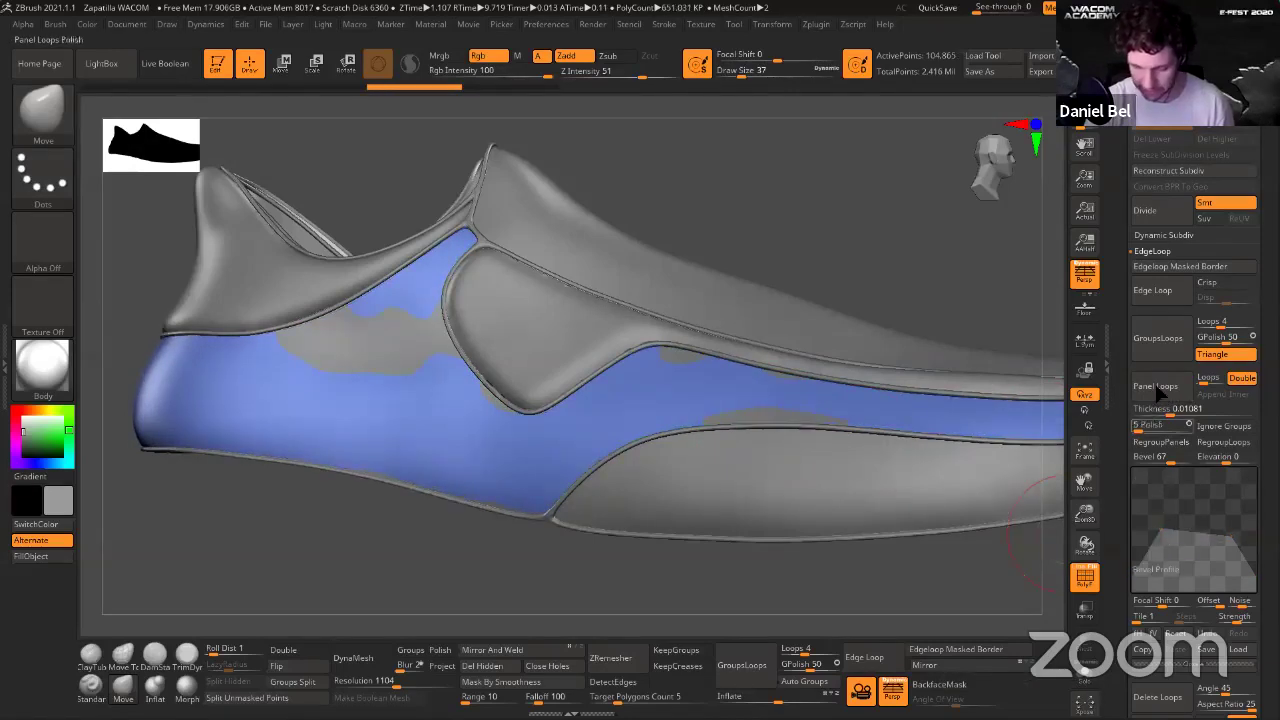
{"action": "left_click", "coordinate": [1153, 388]}
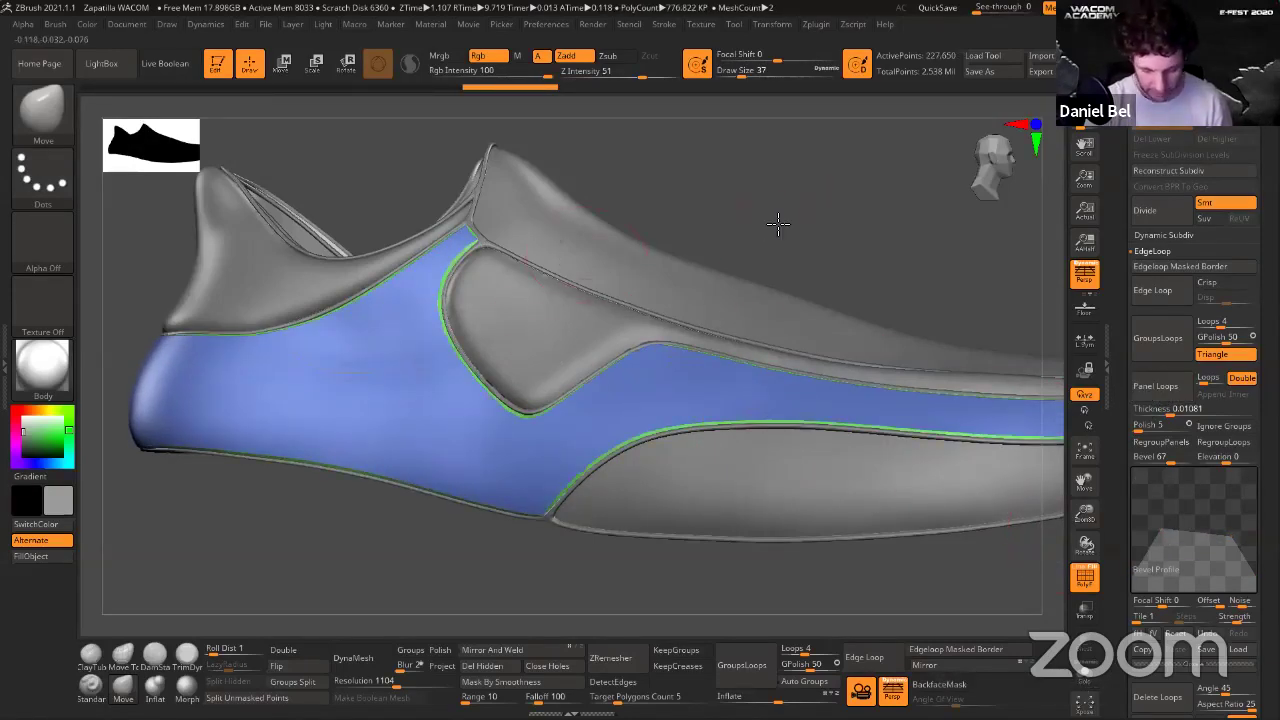
Check the side panel's beveled borders and smooth the mesh with Polish By Features.
{"action": "key", "text": "shift+f"}
{"action": "key", "text": "s"}
{"action": "left_click_drag", "start_coordinate": [778, 224], "coordinate": [825, 177], "text": "alt"}
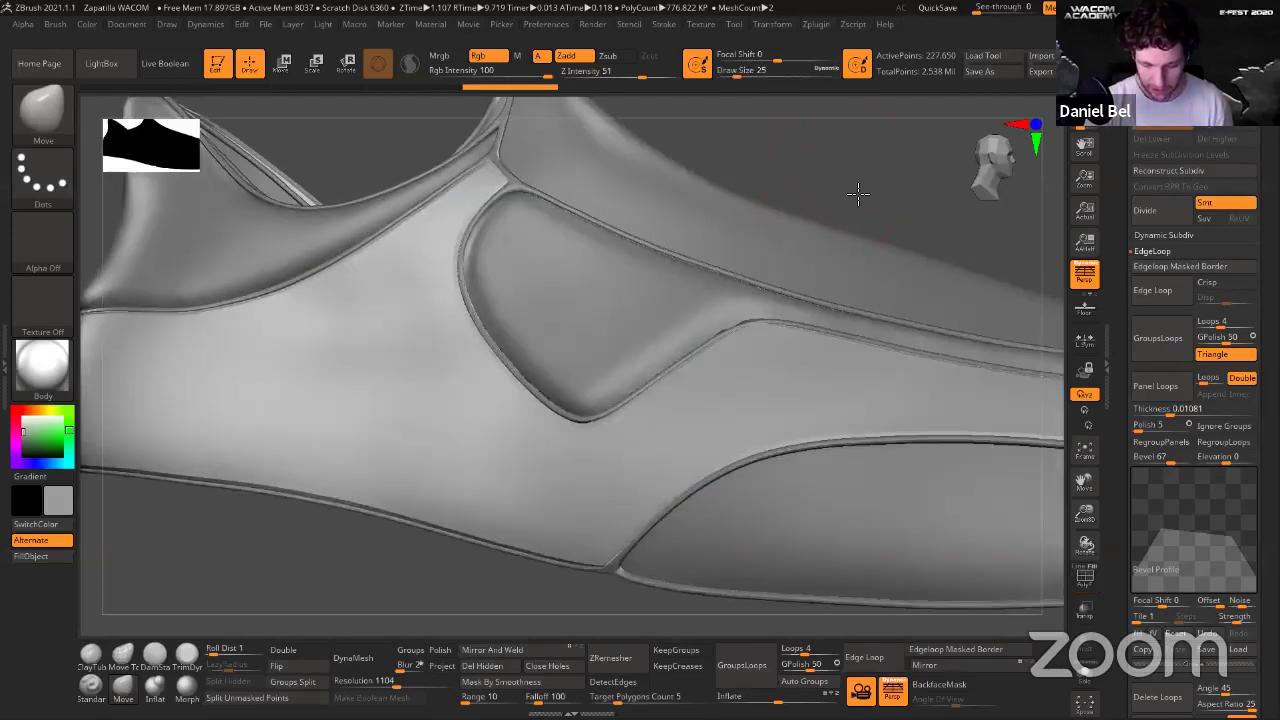
{"action": "right_click_drag", "start_coordinate": [919, 416], "coordinate": [915, 413]}
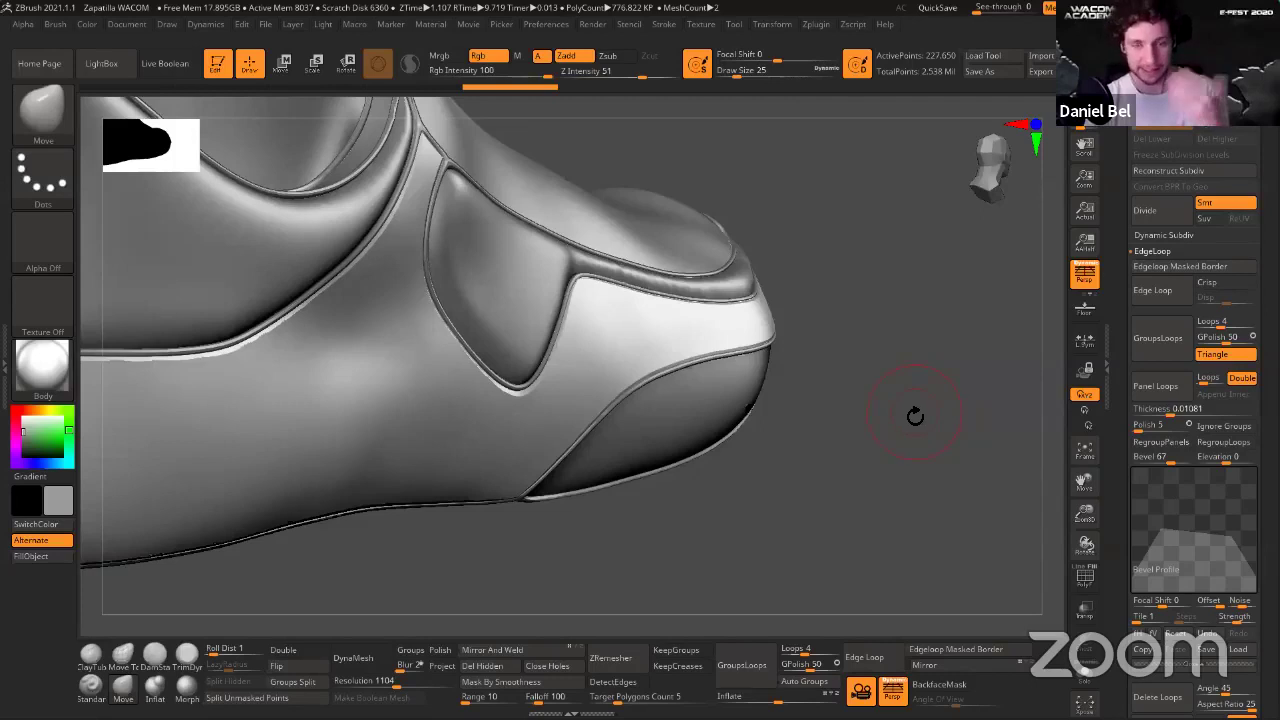
{"action": "key", "text": "shift+f"}
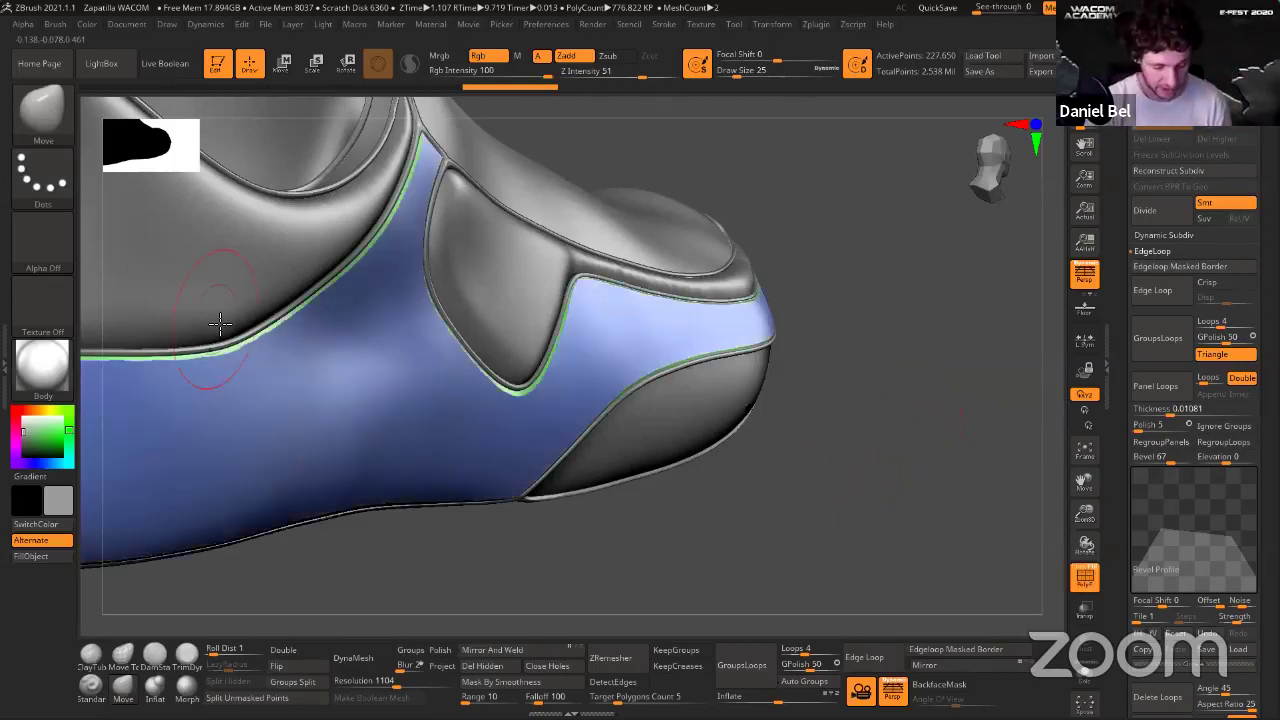
{"action": "scroll", "coordinate": [1213, 200], "scroll_direction": "down", "scroll_amount": 5}
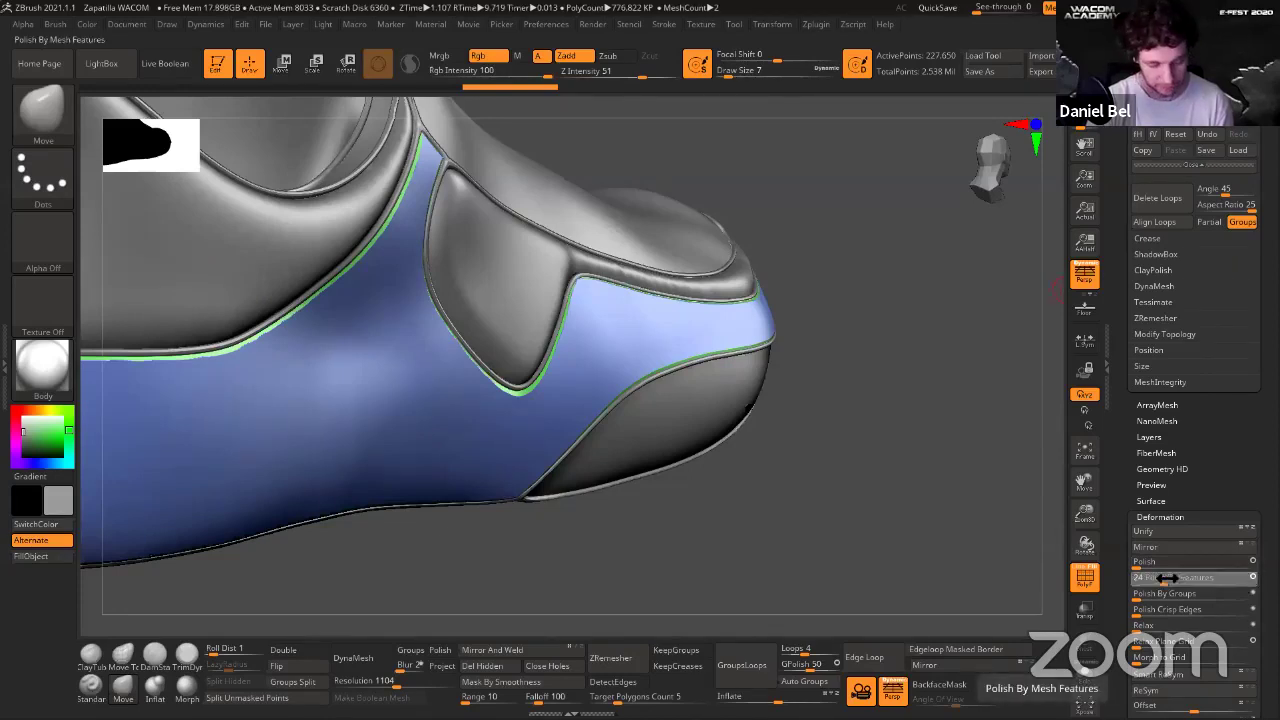
{"action": "left_click_drag", "start_coordinate": [1260, 577], "coordinate": [1124, 528]}
Examine the polished panel borders with the polygroup display off, both close up and across the whole upper.
{"action": "left_click_drag", "start_coordinate": [849, 337], "coordinate": [877, 209]}
{"action": "key", "text": "shift+f"}
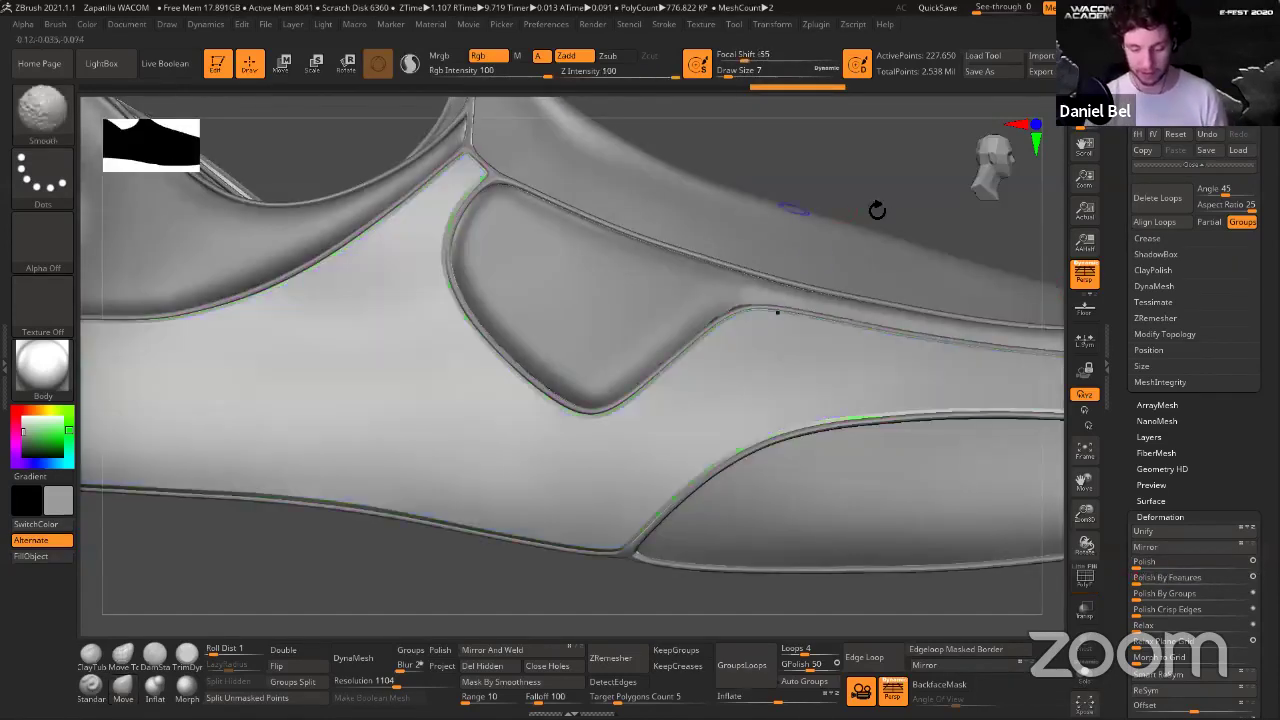
{"action": "right_click_drag", "start_coordinate": [866, 191], "coordinate": [848, 204]}
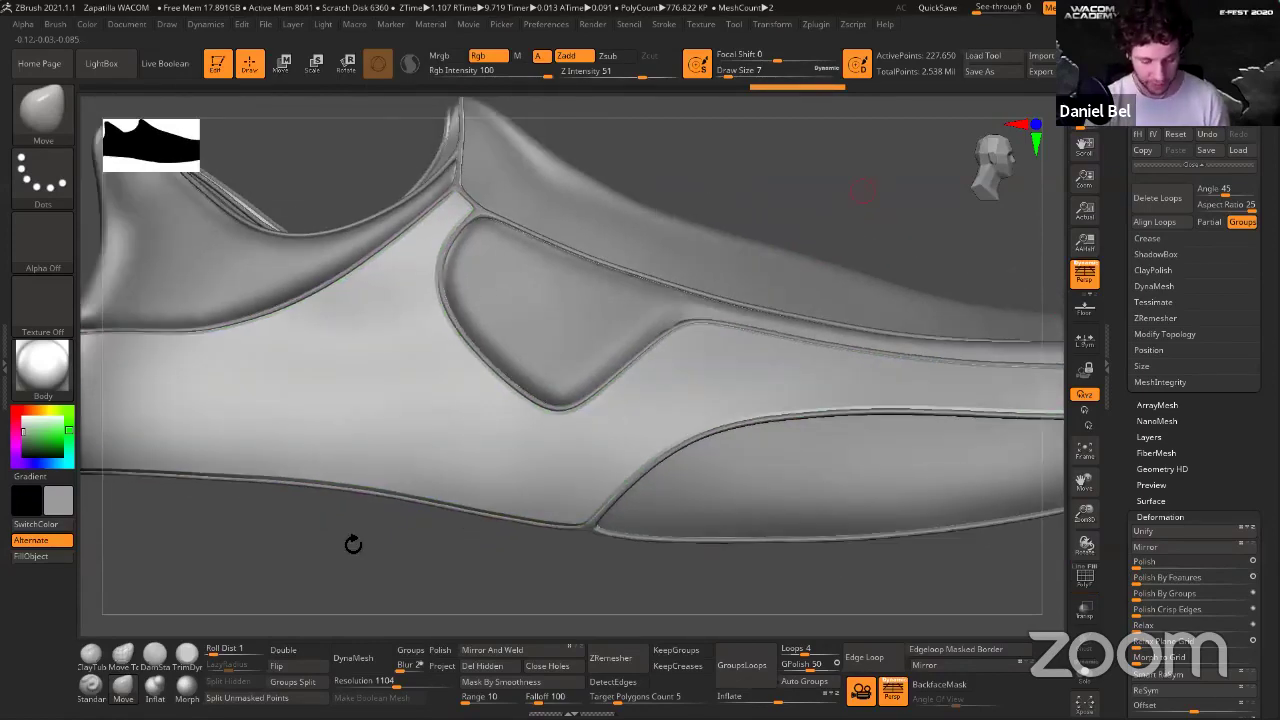
{"action": "mouse_move", "coordinate": [353, 544]}
{"action": "left_mouse_down"}
{"action": "mouse_move", "coordinate": [337, 446]}
{"action": "mouse_move", "coordinate": [380, 503]}
{"action": "mouse_move", "coordinate": [480, 430]}
{"action": "left_mouse_up"}
{"action": "left_click_drag", "start_coordinate": [685, 250], "coordinate": [724, 214], "text": "shift"}
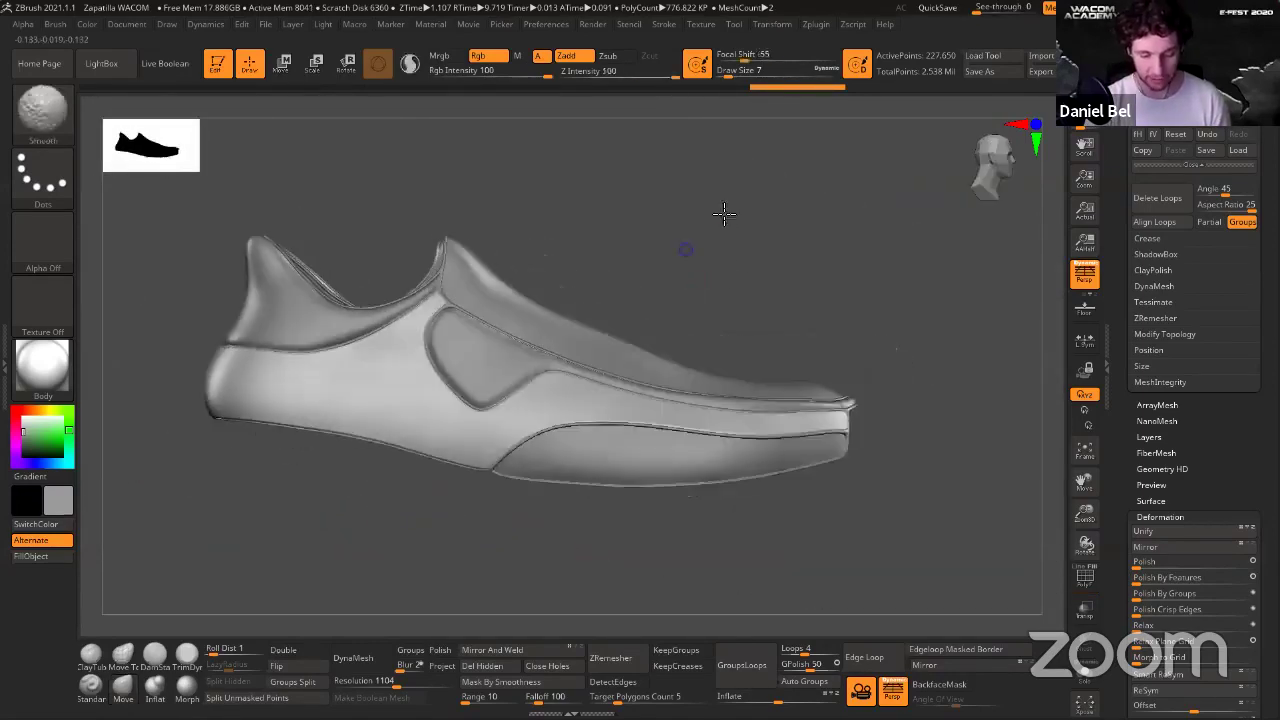
{"action": "mouse_move", "coordinate": [724, 213]}
{"action": "right_mouse_down"}
{"action": "mouse_move", "coordinate": [700, 302]}
{"action": "mouse_move", "coordinate": [729, 264]}
{"action": "right_mouse_up"}
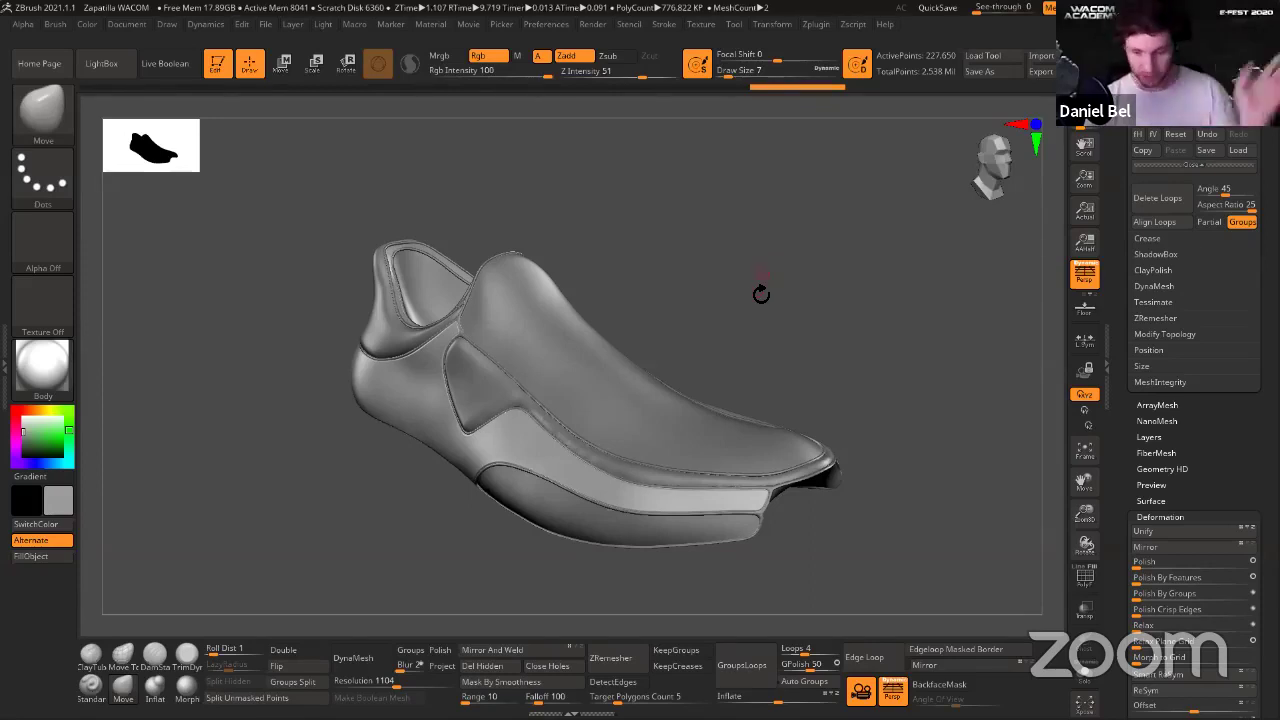
{"action": "left_click_drag", "start_coordinate": [774, 262], "coordinate": [792, 222]}
Bring up the complete shoe and solo the PM3D_Cube3D1 subtool with the four lace tabs.
{"action": "left_click_drag", "start_coordinate": [1264, 230], "coordinate": [1264, 640]}
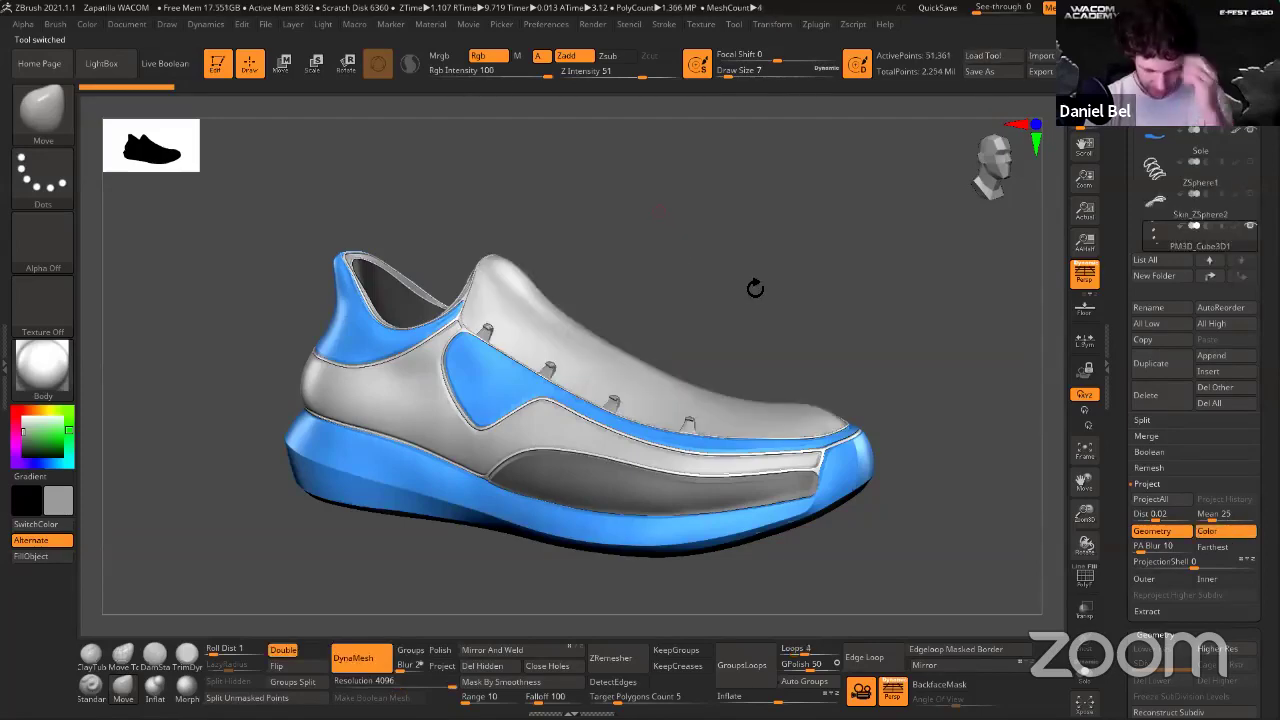
{"action": "left_click_drag", "start_coordinate": [758, 279], "coordinate": [766, 309]}
{"action": "right_click_drag", "start_coordinate": [592, 392], "coordinate": [572, 364], "text": "ctrl"}
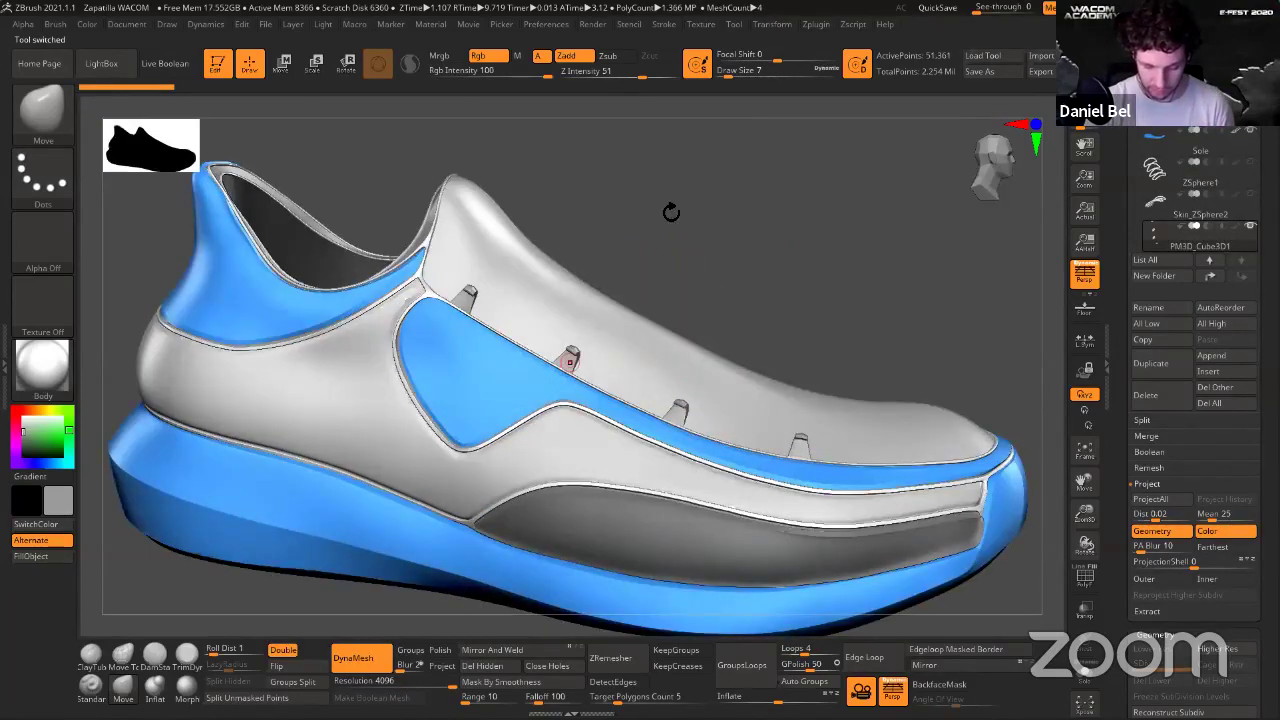
{"action": "key", "text": "shift+f"}
{"action": "key", "text": "shift+f"}
{"action": "key", "text": "alt+s"}
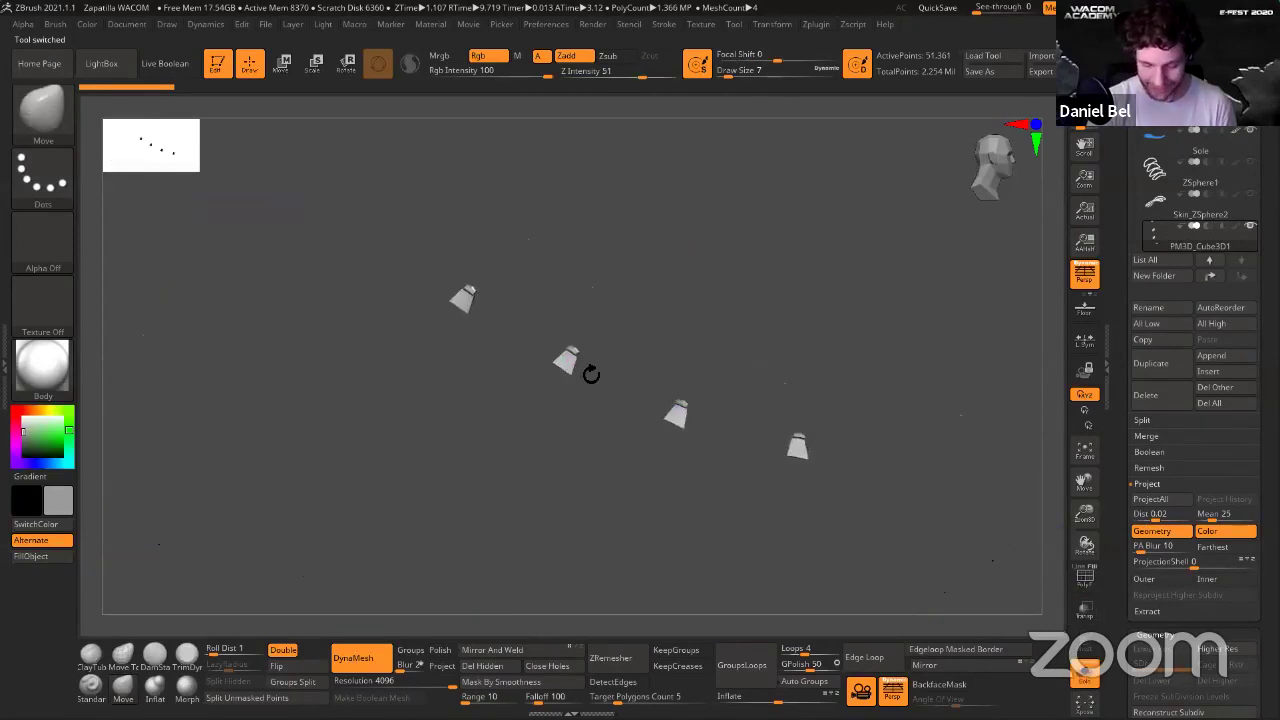
{"action": "left_click_drag", "start_coordinate": [591, 374], "coordinate": [600, 368]}
{"action": "left_click_drag", "start_coordinate": [629, 279], "coordinate": [645, 390], "text": "alt"}
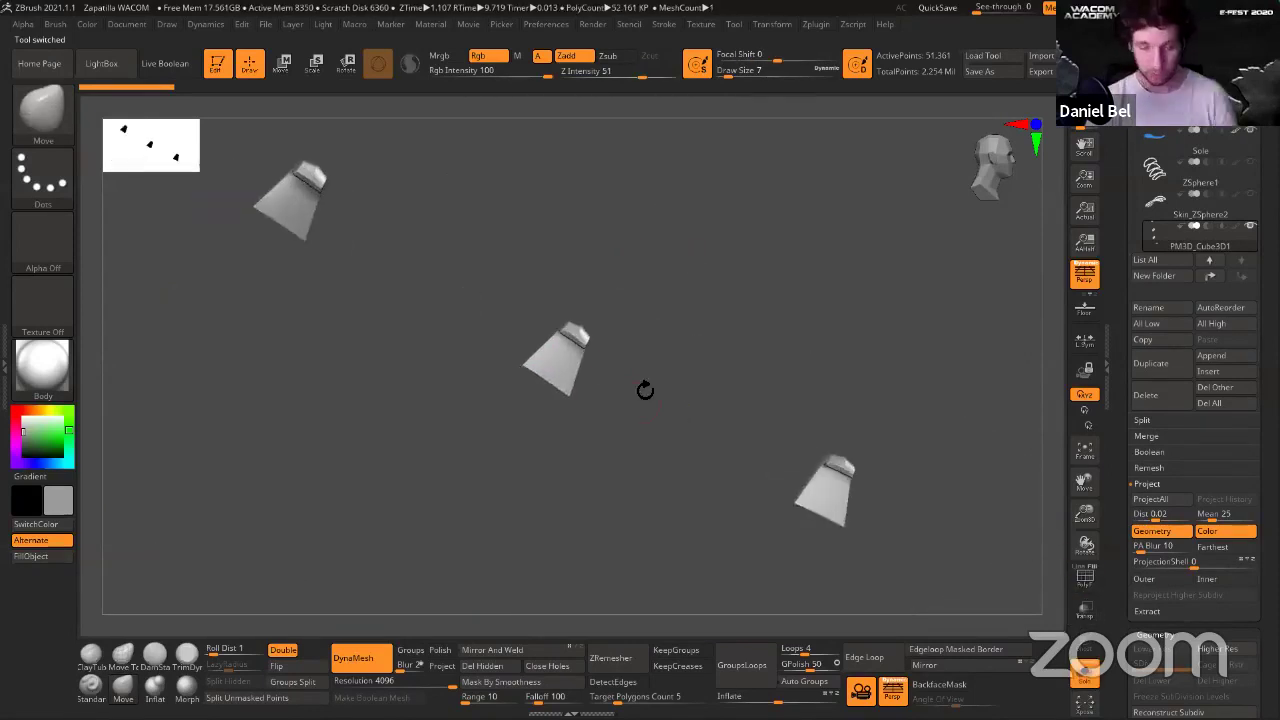
{"action": "left_click", "coordinate": [1237, 374]}
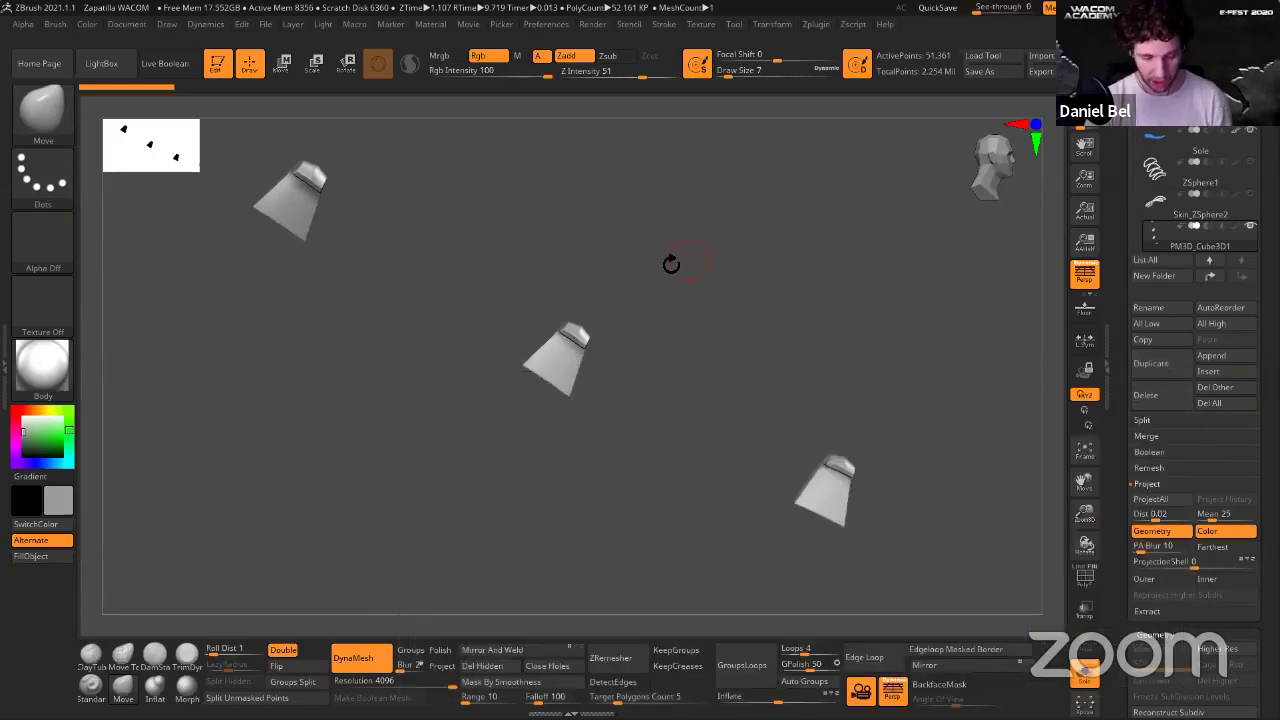
Delete every lace tab except the second from the ankle, and rebuild the remaining one with DynaMesh.
{"action": "left_click_drag", "start_coordinate": [641, 276], "coordinate": [674, 322]}
{"action": "left_click_drag", "start_coordinate": [648, 296], "coordinate": [635, 282]}
{"action": "left_click_drag", "start_coordinate": [462, 218], "coordinate": [672, 522], "text": "ctrl+shift"}
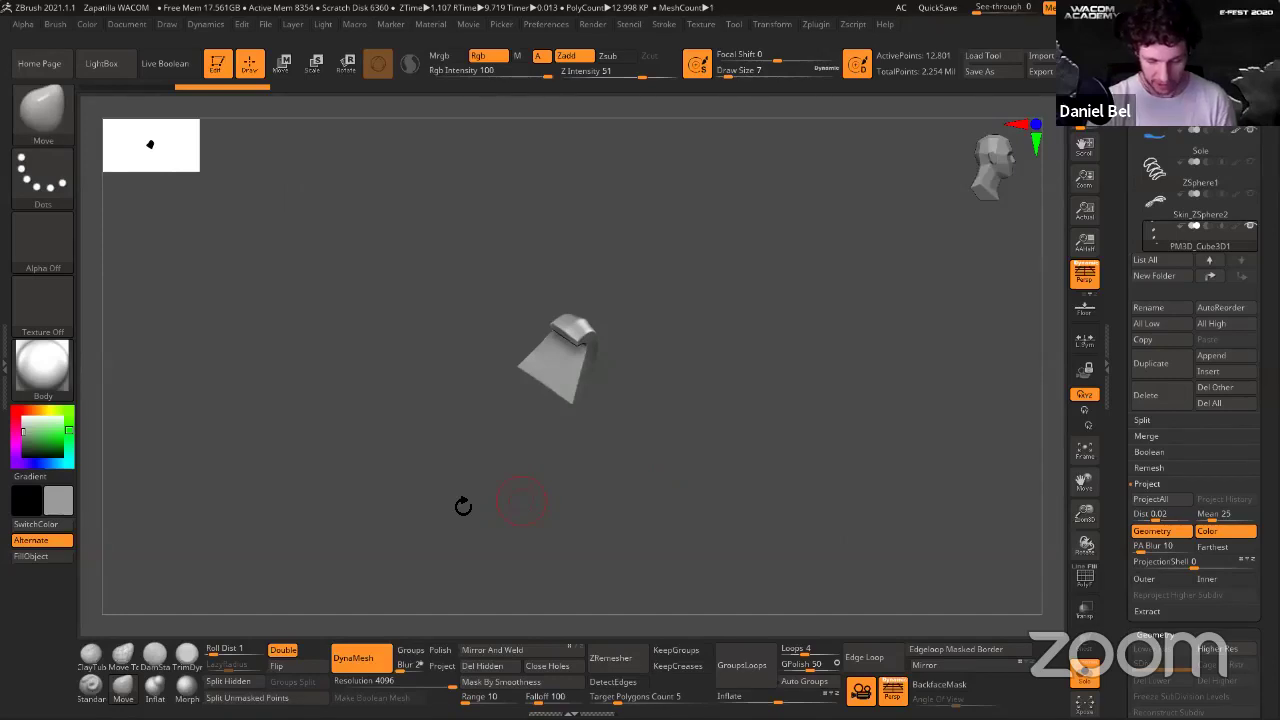
{"action": "left_click", "coordinate": [463, 506], "text": "ctrl"}
{"action": "left_click", "coordinate": [482, 666]}
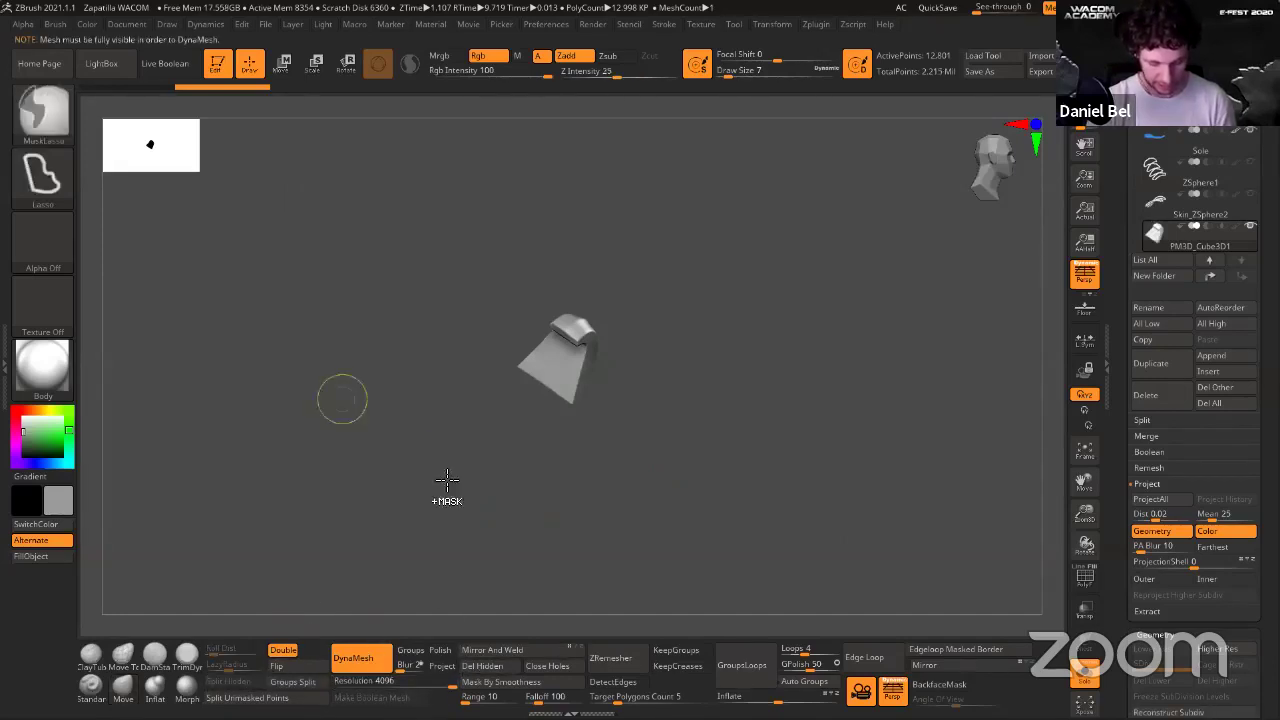
{"action": "left_click_drag", "start_coordinate": [624, 459], "coordinate": [578, 456]}
{"action": "key", "text": "shift+f"}
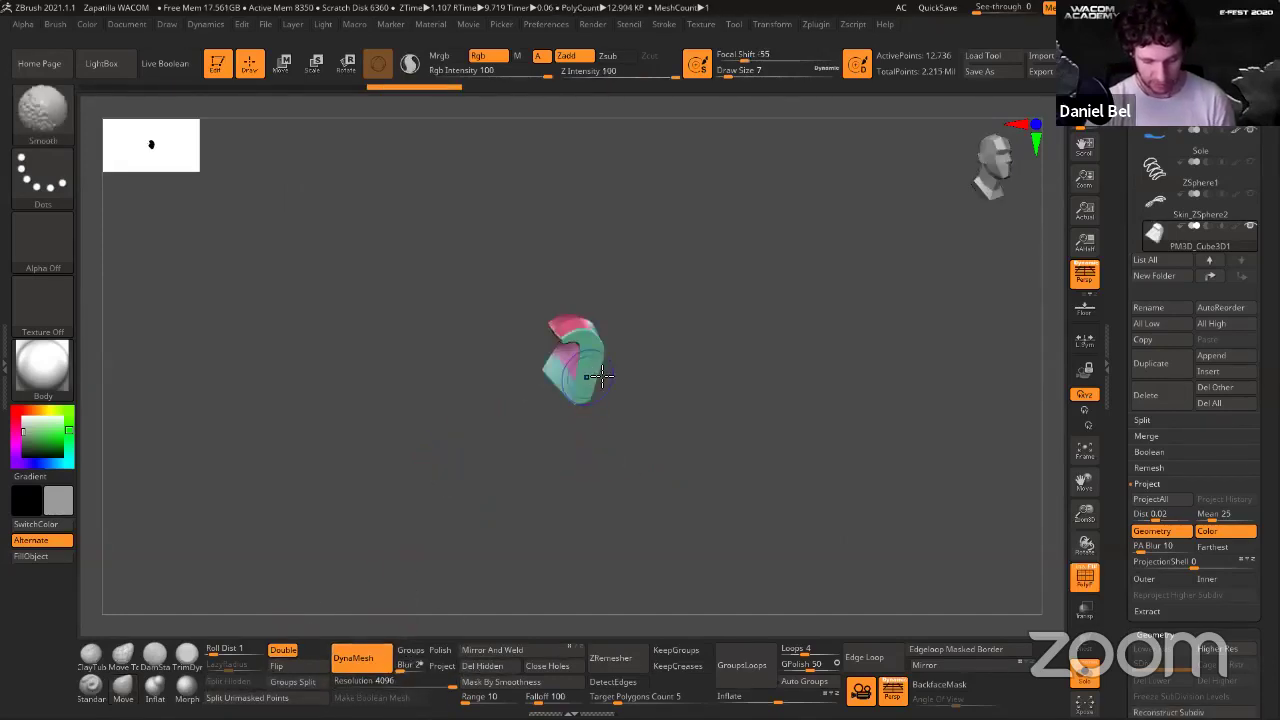
Try cutting off the lower corners of the isolated lace tab with the TrimCurve brush, and undo the cuts.
{"action": "left_click_drag", "start_coordinate": [659, 390], "coordinate": [737, 371]}
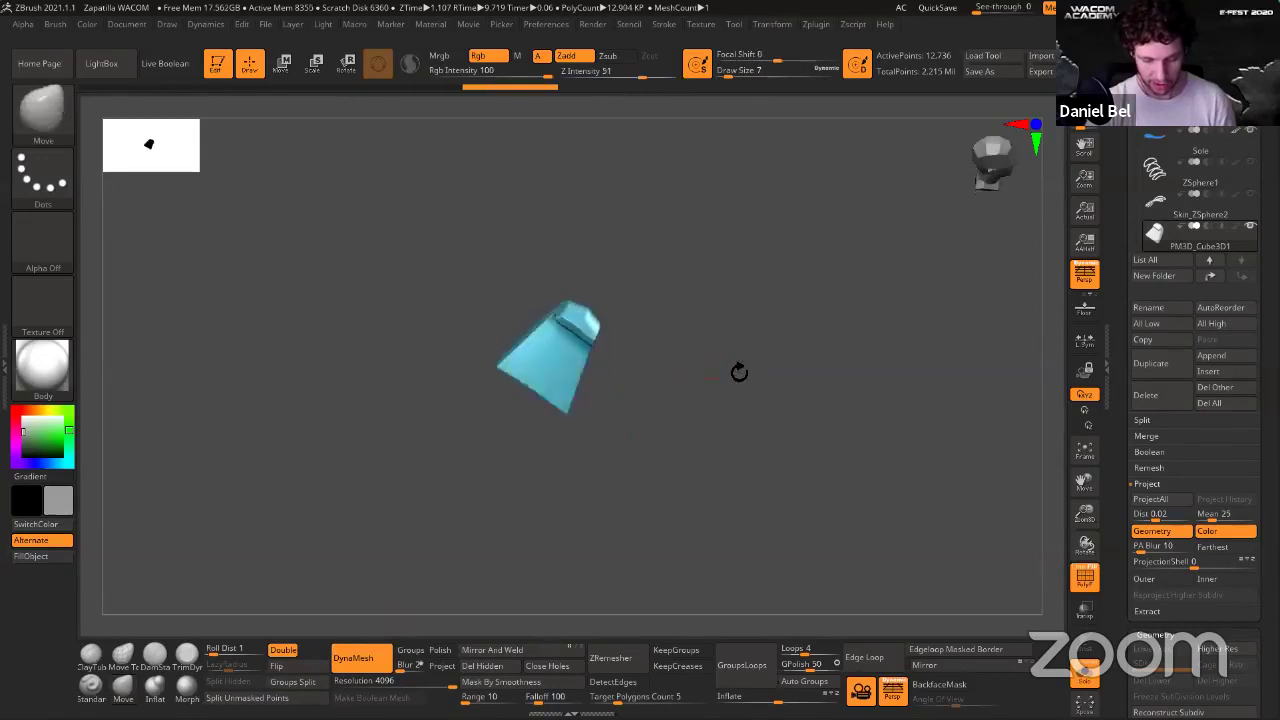
{"action": "left_click", "coordinate": [52, 128]}
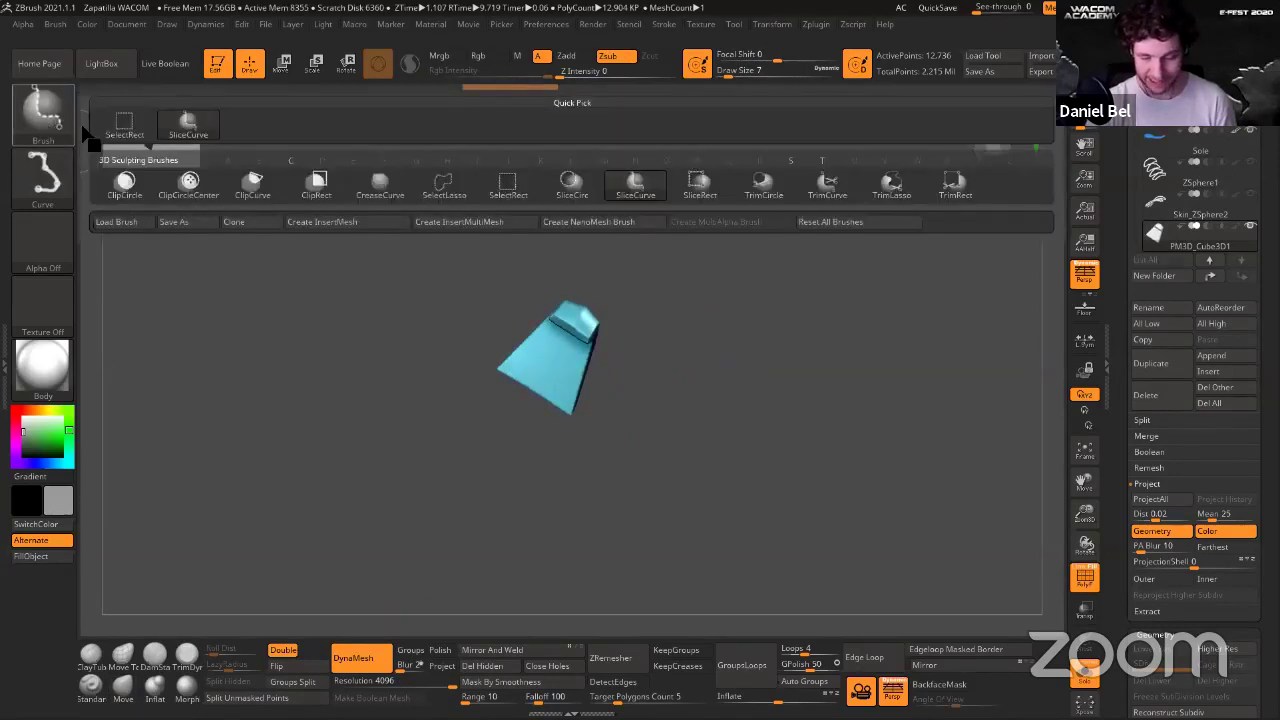
{"action": "left_click", "coordinate": [827, 183]}
{"action": "left_click_drag", "start_coordinate": [743, 354], "coordinate": [753, 335], "text": "alt"}
{"action": "mouse_move", "coordinate": [648, 290]}
{"action": "left_mouse_down"}
{"action": "mouse_move", "coordinate": [632, 266]}
{"action": "mouse_move", "coordinate": [549, 514]}
{"action": "left_mouse_up"}
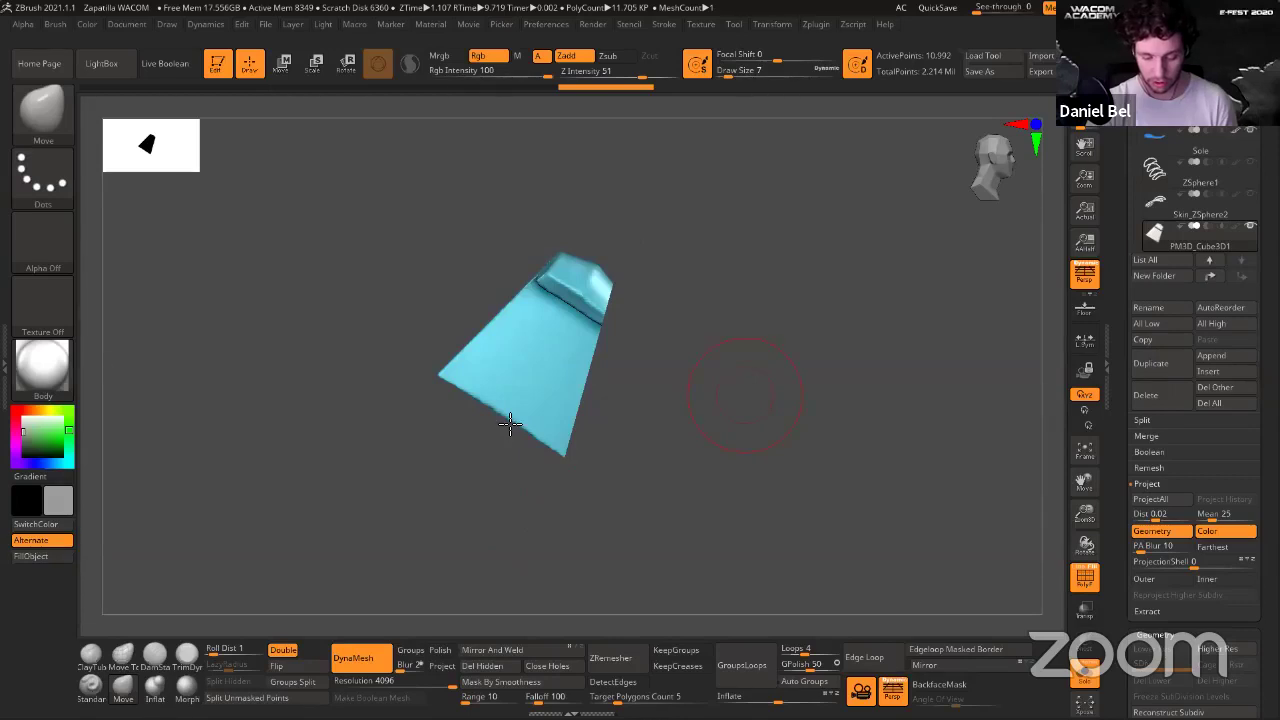
{"action": "mouse_move", "coordinate": [475, 288]}
{"action": "left_mouse_down", "text": "ctrl+shift"}
{"action": "mouse_move", "coordinate": [651, 323]}
{"action": "mouse_move", "coordinate": [703, 389]}
{"action": "mouse_move", "coordinate": [680, 388]}
{"action": "mouse_move", "coordinate": [734, 390]}
{"action": "left_mouse_up", "text": "ctrl+shift"}
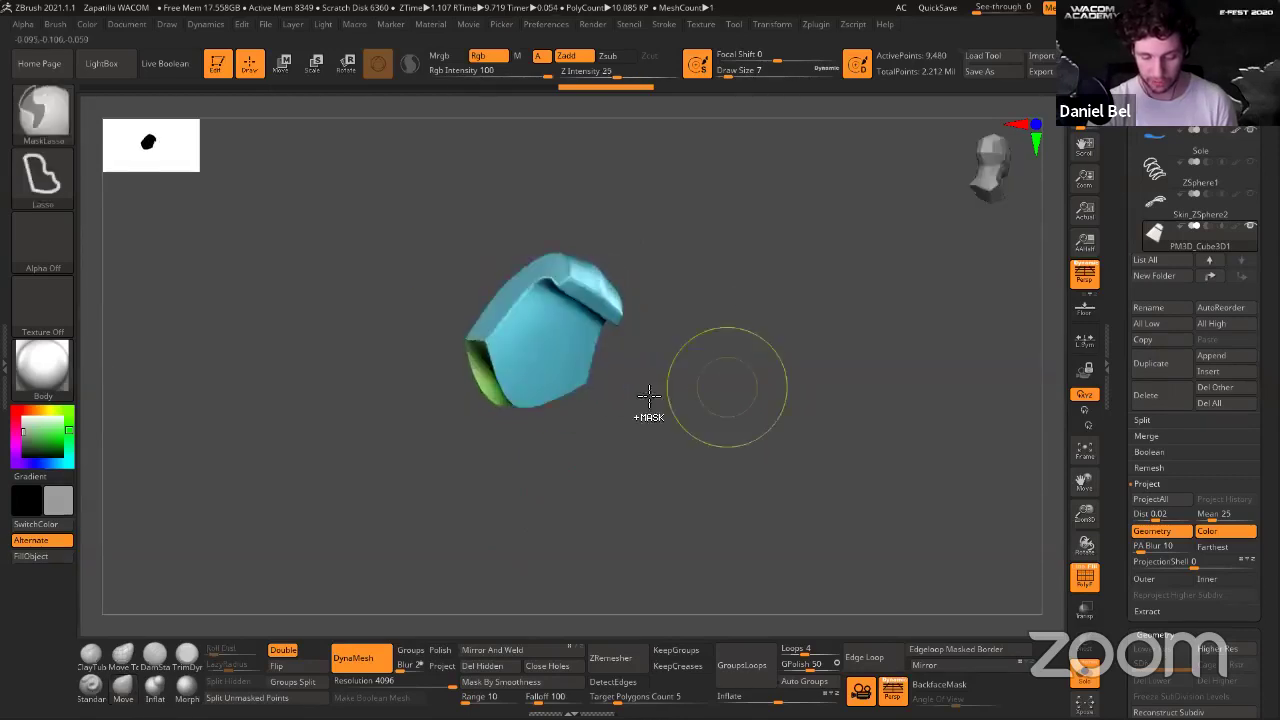
{"action": "key", "text": "ctrl+z"}
{"action": "key", "text": "ctrl+z"}
Trim the lace tab's lower corners at an angle with TrimCurve and rebuild the tab with DynaMesh.
{"action": "left_click_drag", "start_coordinate": [646, 366], "coordinate": [676, 374]}
{"action": "left_click_drag", "start_coordinate": [646, 371], "coordinate": [471, 488], "text": "ctrl+shift"}
{"action": "left_click_drag", "start_coordinate": [466, 478], "coordinate": [470, 261], "text": "ctrl+shift"}
{"action": "mouse_move", "coordinate": [700, 378]}
{"action": "left_mouse_down"}
{"action": "mouse_move", "coordinate": [826, 400]}
{"action": "mouse_move", "coordinate": [721, 358]}
{"action": "mouse_move", "coordinate": [677, 434]}
{"action": "left_mouse_up"}
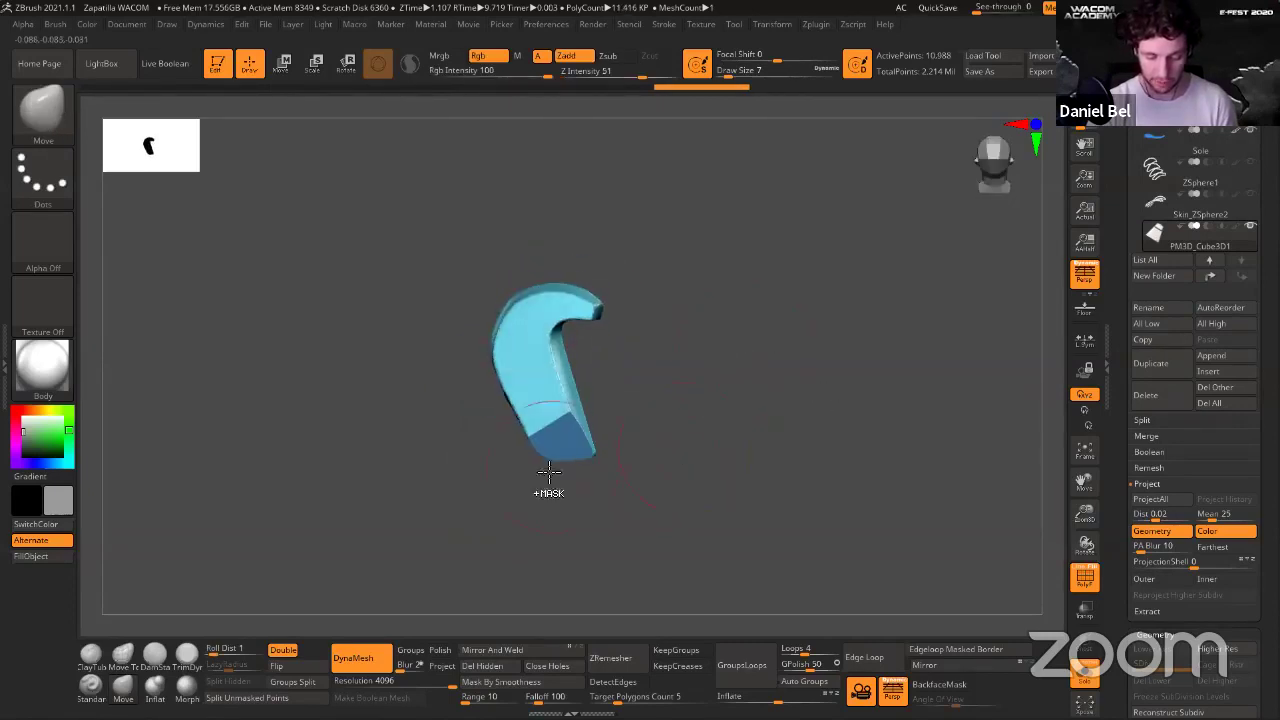
{"action": "mouse_move", "coordinate": [548, 470]}
{"action": "left_mouse_down", "text": "ctrl+shift"}
{"action": "mouse_move", "coordinate": [466, 284]}
{"action": "mouse_move", "coordinate": [477, 303]}
{"action": "left_mouse_up", "text": "ctrl+shift"}
{"action": "mouse_move", "coordinate": [386, 346]}
{"action": "left_mouse_down"}
{"action": "mouse_move", "coordinate": [479, 410]}
{"action": "mouse_move", "coordinate": [480, 394]}
{"action": "mouse_move", "coordinate": [520, 443]}
{"action": "mouse_move", "coordinate": [744, 400]}
{"action": "mouse_move", "coordinate": [791, 357]}
{"action": "mouse_move", "coordinate": [694, 360]}
{"action": "mouse_move", "coordinate": [688, 330]}
{"action": "left_mouse_up"}
{"action": "left_click_drag", "start_coordinate": [641, 262], "coordinate": [622, 510], "text": "ctrl+shift"}
{"action": "left_click_drag", "start_coordinate": [772, 363], "coordinate": [680, 326]}
{"action": "mouse_move", "coordinate": [727, 466]}
{"action": "left_mouse_down"}
{"action": "mouse_move", "coordinate": [706, 434]}
{"action": "mouse_move", "coordinate": [803, 403]}
{"action": "mouse_move", "coordinate": [774, 411]}
{"action": "mouse_move", "coordinate": [720, 374]}
{"action": "mouse_move", "coordinate": [658, 246]}
{"action": "mouse_move", "coordinate": [769, 349]}
{"action": "mouse_move", "coordinate": [773, 278]}
{"action": "left_mouse_up"}
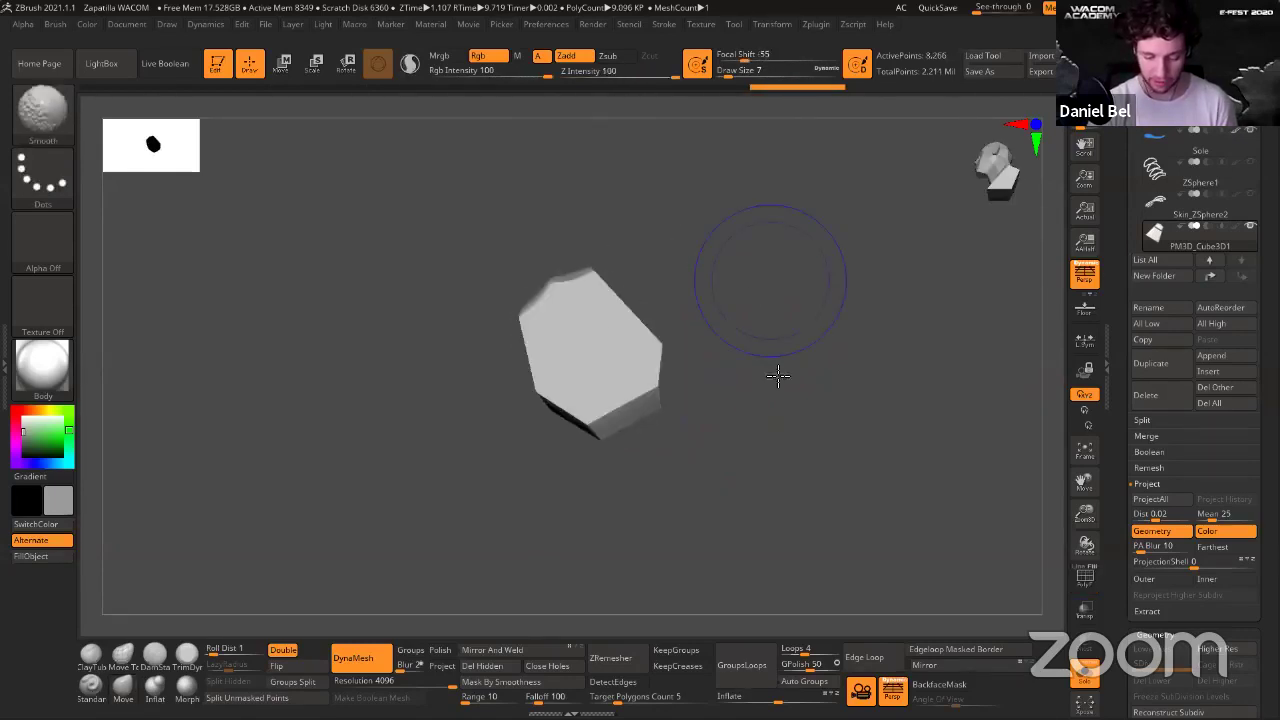
{"action": "left_click_drag", "start_coordinate": [778, 376], "coordinate": [613, 318]}
Try carving a crease down the lace tab's front face with DamStandard at Draw Size 2.
{"action": "left_click", "coordinate": [155, 656]}
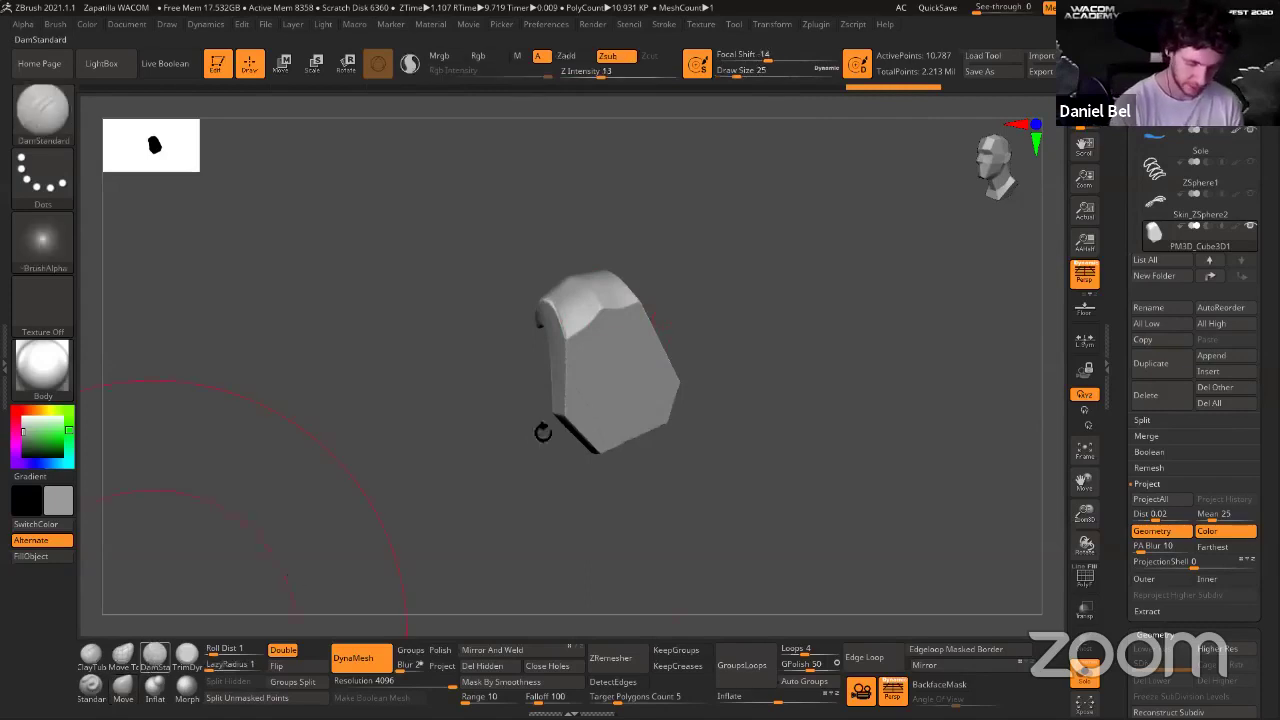
{"action": "left_click_drag", "start_coordinate": [543, 431], "coordinate": [680, 297]}
{"action": "key", "text": "s"}
{"action": "left_click_drag", "start_coordinate": [600, 329], "coordinate": [605, 329]}
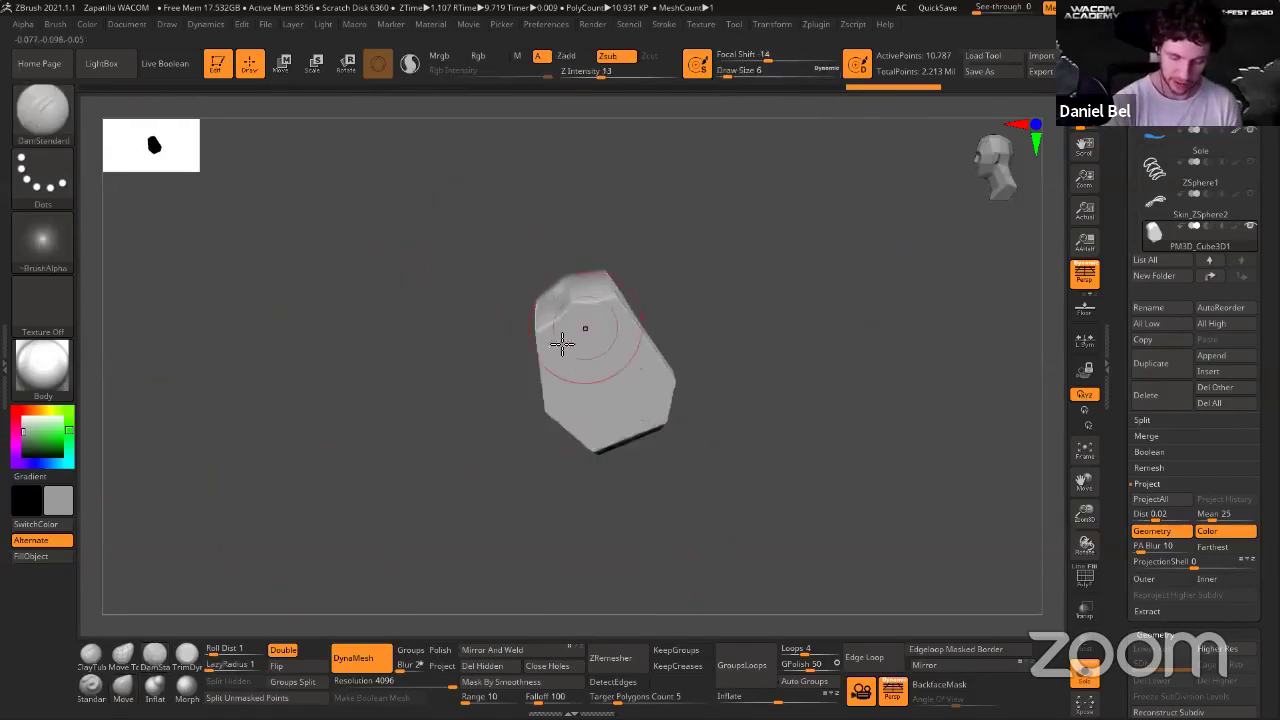
{"action": "left_click_drag", "start_coordinate": [812, 276], "coordinate": [638, 505]}
{"action": "mouse_move", "coordinate": [757, 430]}
{"action": "left_mouse_down"}
{"action": "mouse_move", "coordinate": [609, 351]}
{"action": "mouse_move", "coordinate": [601, 362]}
{"action": "left_mouse_up"}
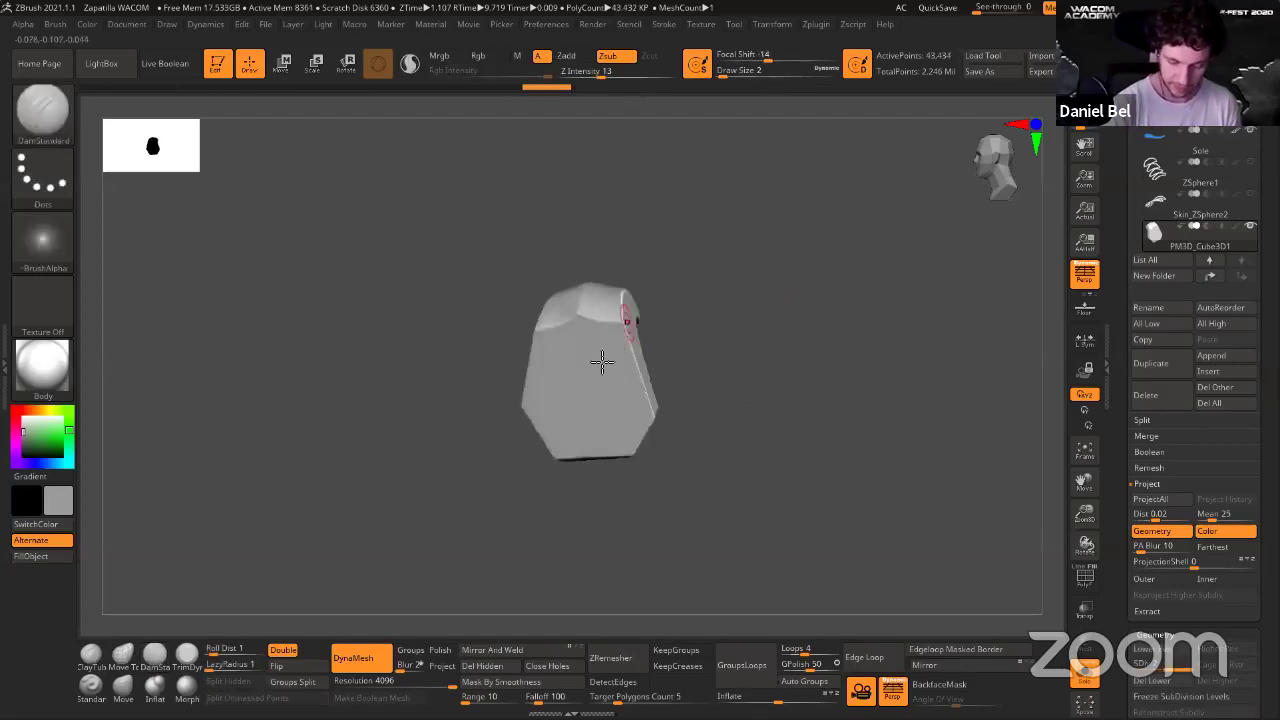
{"action": "mouse_move", "coordinate": [700, 277]}
{"action": "left_mouse_down"}
{"action": "mouse_move", "coordinate": [749, 249]}
{"action": "mouse_move", "coordinate": [741, 285]}
{"action": "left_mouse_up"}
Switch to the Slash3 brush, try a groove down the lace tab's face, and undo it.
{"action": "key", "text": "b"}
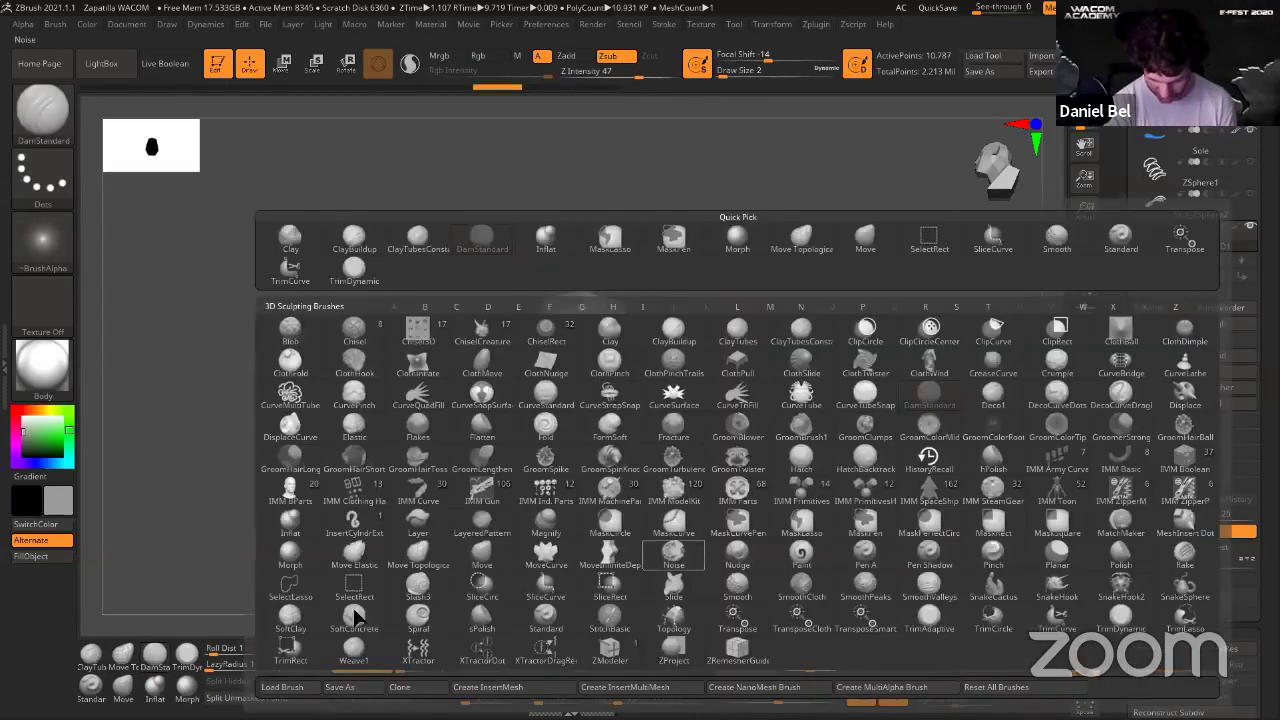
{"action": "key", "text": "s"}
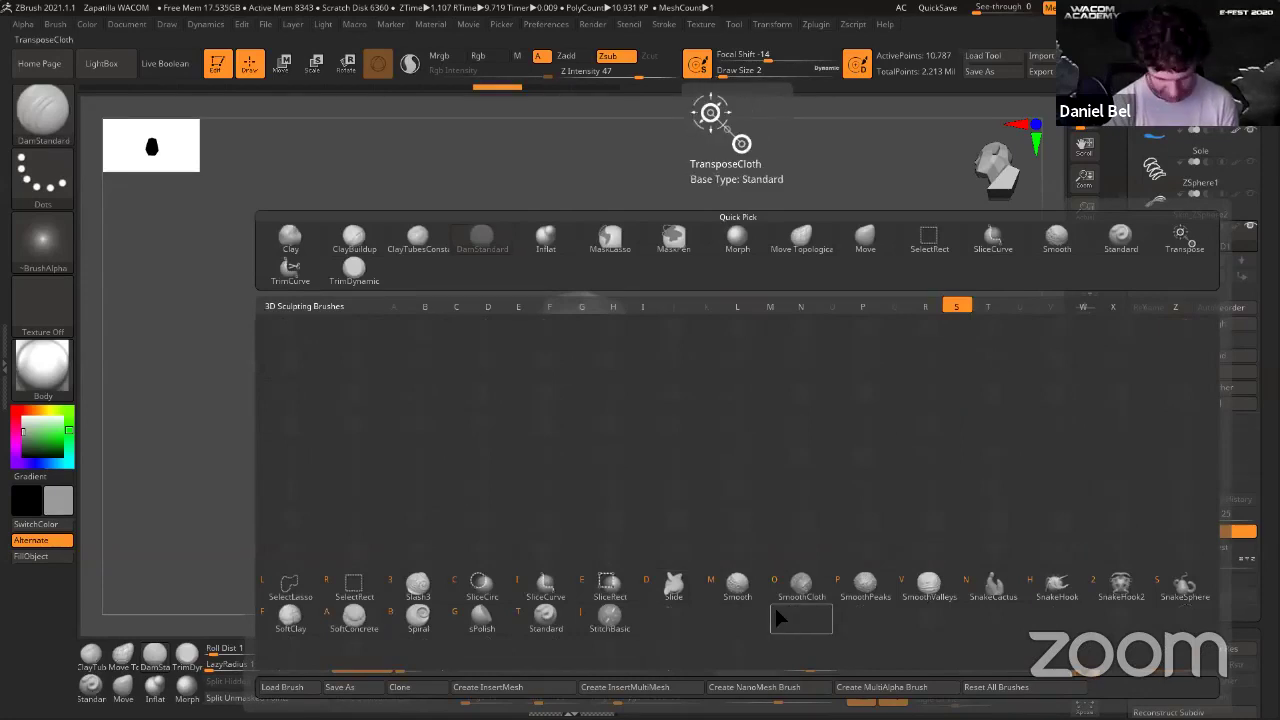
{"action": "left_click", "coordinate": [418, 582]}
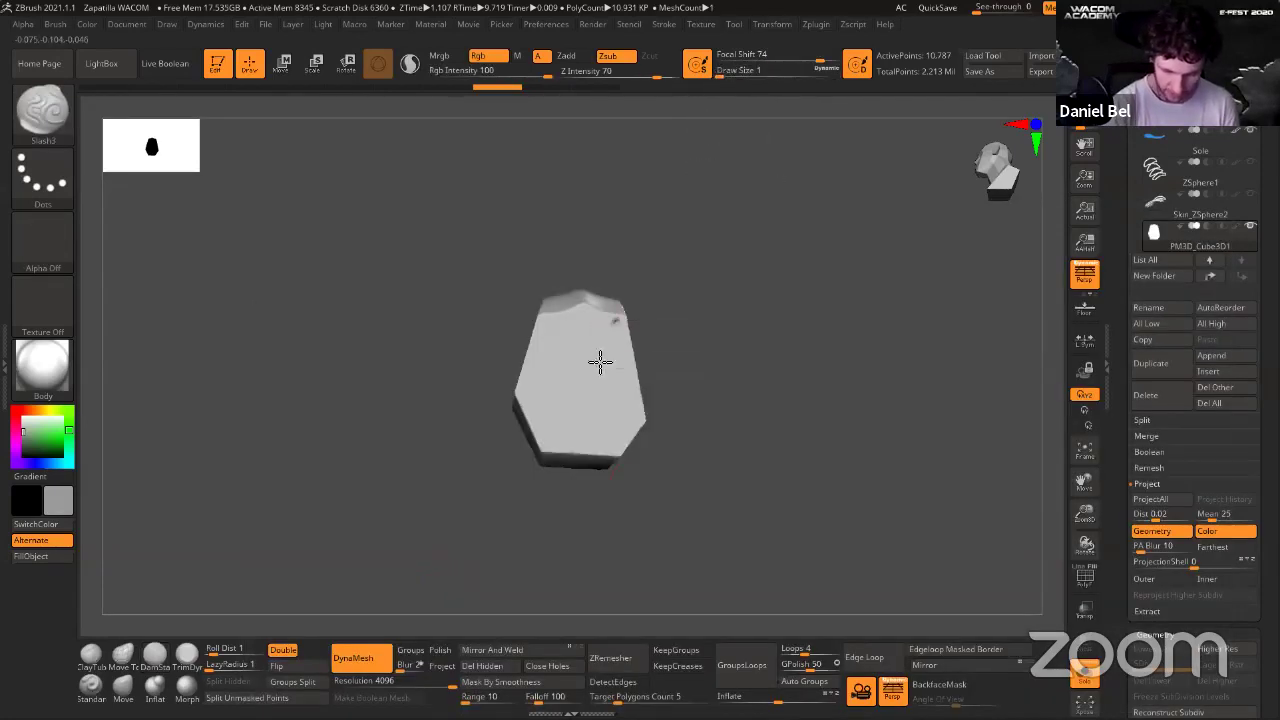
{"action": "left_click_drag", "start_coordinate": [600, 362], "coordinate": [580, 434]}
{"action": "key", "text": "ctrl+z"}
Subdivide the lace tab and carve two Slash3 grooves at Draw Size 2, converging from its upper corners to the lower edge.
{"action": "key", "text": "ctrl+d"}
{"action": "key", "text": "s"}
{"action": "left_click", "coordinate": [618, 325]}
{"action": "left_click_drag", "start_coordinate": [622, 319], "coordinate": [578, 456]}
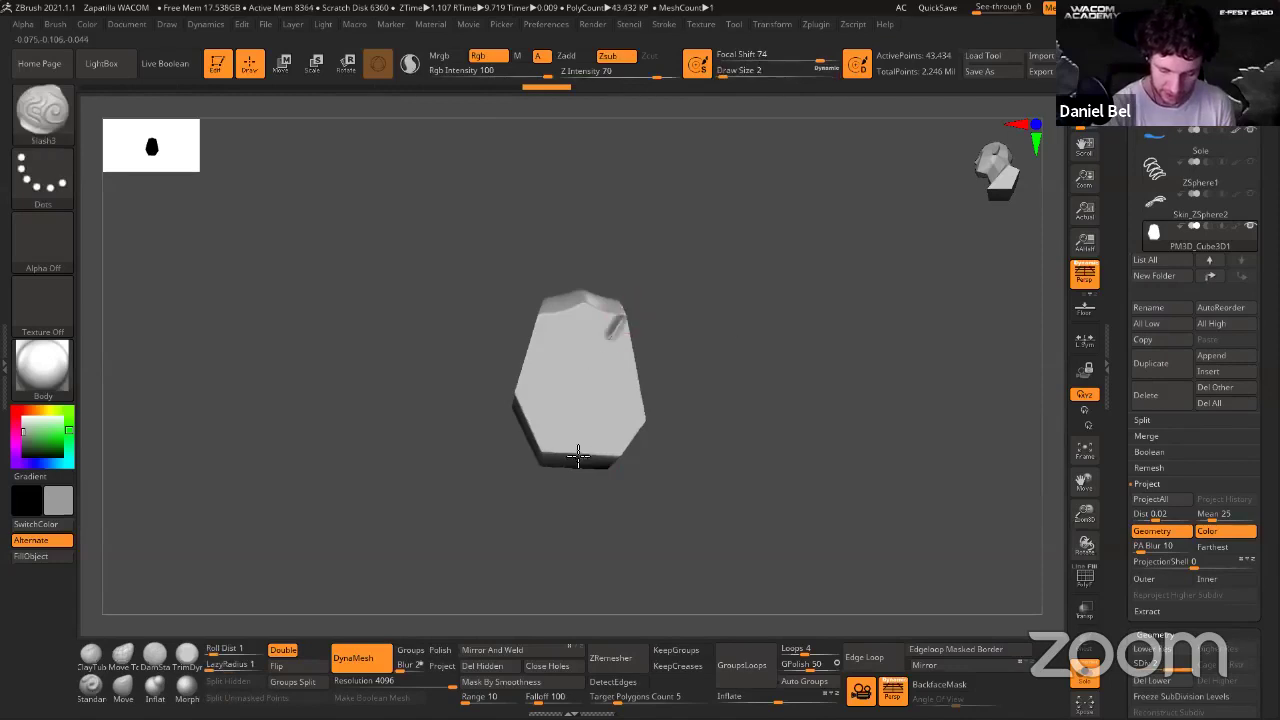
{"action": "key", "text": "ctrl+z"}
{"action": "left_click_drag", "start_coordinate": [621, 318], "coordinate": [577, 450]}
{"action": "left_click_drag", "start_coordinate": [546, 316], "coordinate": [570, 462]}
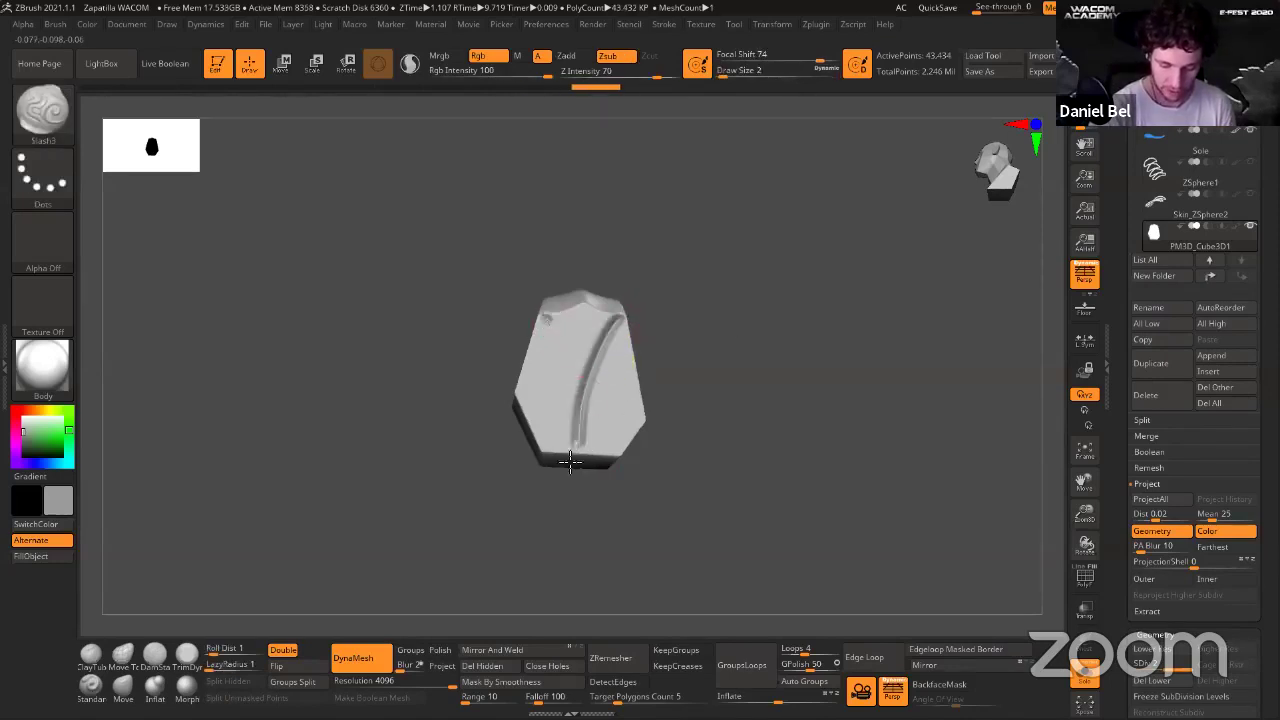
Undo the two converging grooves and carve them again along the lace tab's face with Slash3.
{"action": "mouse_move", "coordinate": [686, 329]}
{"action": "left_mouse_down"}
{"action": "mouse_move", "coordinate": [555, 318]}
{"action": "mouse_move", "coordinate": [571, 464]}
{"action": "mouse_move", "coordinate": [746, 282]}
{"action": "mouse_move", "coordinate": [754, 298]}
{"action": "left_mouse_up"}
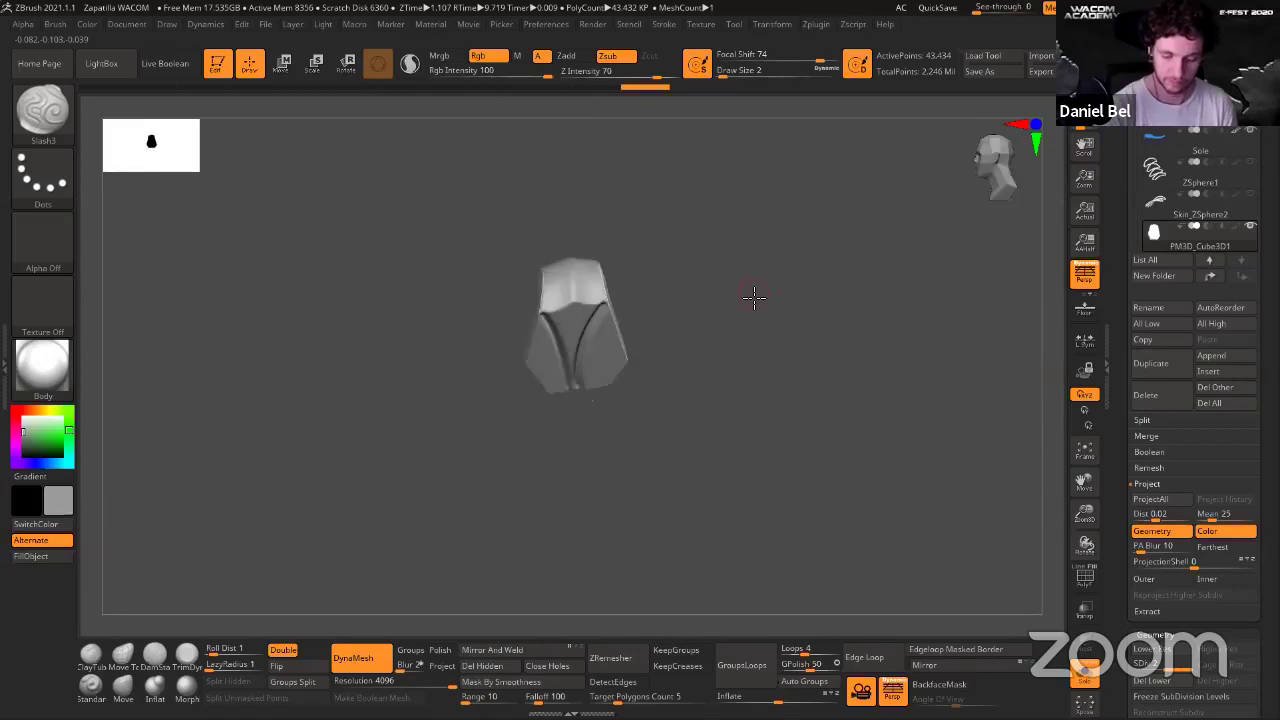
{"action": "key", "text": "ctrl+z"}
{"action": "key", "text": "ctrl+z"}
{"action": "left_click_drag", "start_coordinate": [542, 316], "coordinate": [582, 386]}
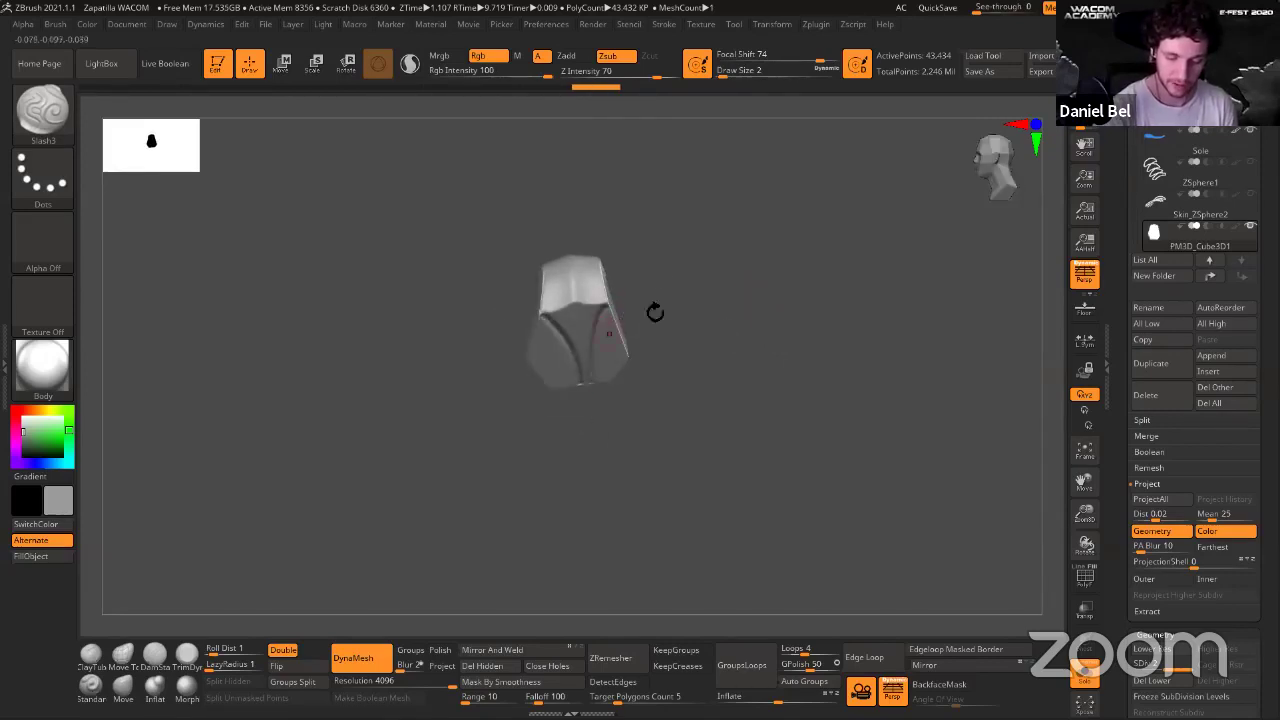
{"action": "mouse_move", "coordinate": [654, 311]}
{"action": "left_mouse_down"}
{"action": "mouse_move", "coordinate": [671, 246]}
{"action": "mouse_move", "coordinate": [696, 233]}
{"action": "mouse_move", "coordinate": [812, 388]}
{"action": "mouse_move", "coordinate": [636, 350]}
{"action": "mouse_move", "coordinate": [700, 314]}
{"action": "mouse_move", "coordinate": [643, 337]}
{"action": "mouse_move", "coordinate": [631, 371]}
{"action": "mouse_move", "coordinate": [746, 266]}
{"action": "mouse_move", "coordinate": [1031, 566]}
{"action": "left_mouse_up"}
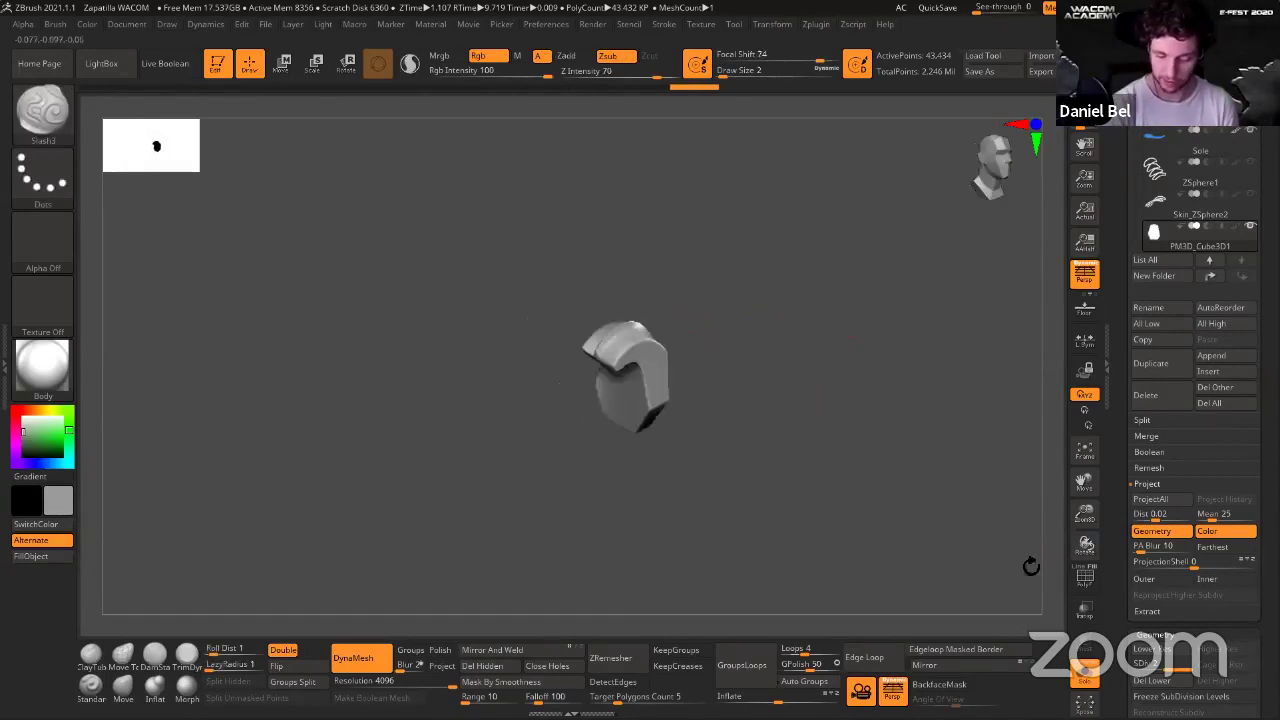
Show the complete shoe again and undo the lace tab edits until all four tabs are restored.
{"action": "left_click", "coordinate": [1084, 672]}
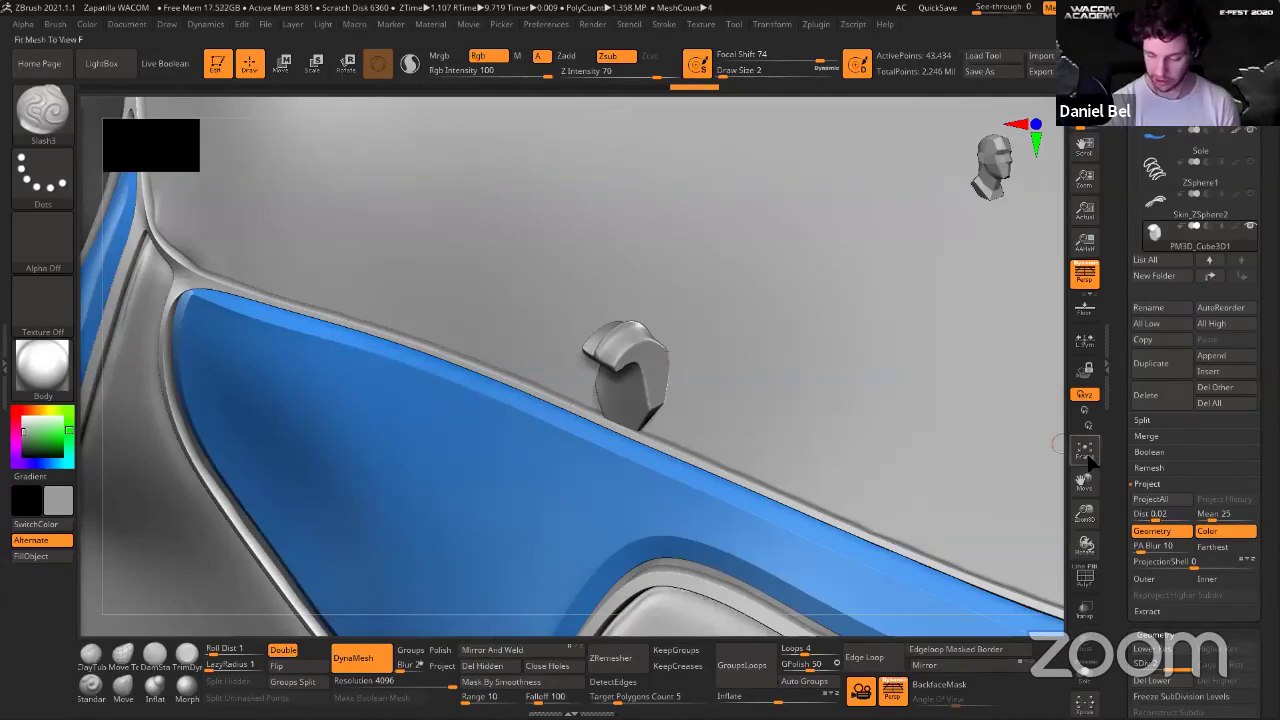
{"action": "scroll", "coordinate": [1084, 516], "scroll_direction": "up", "scroll_amount": 8}
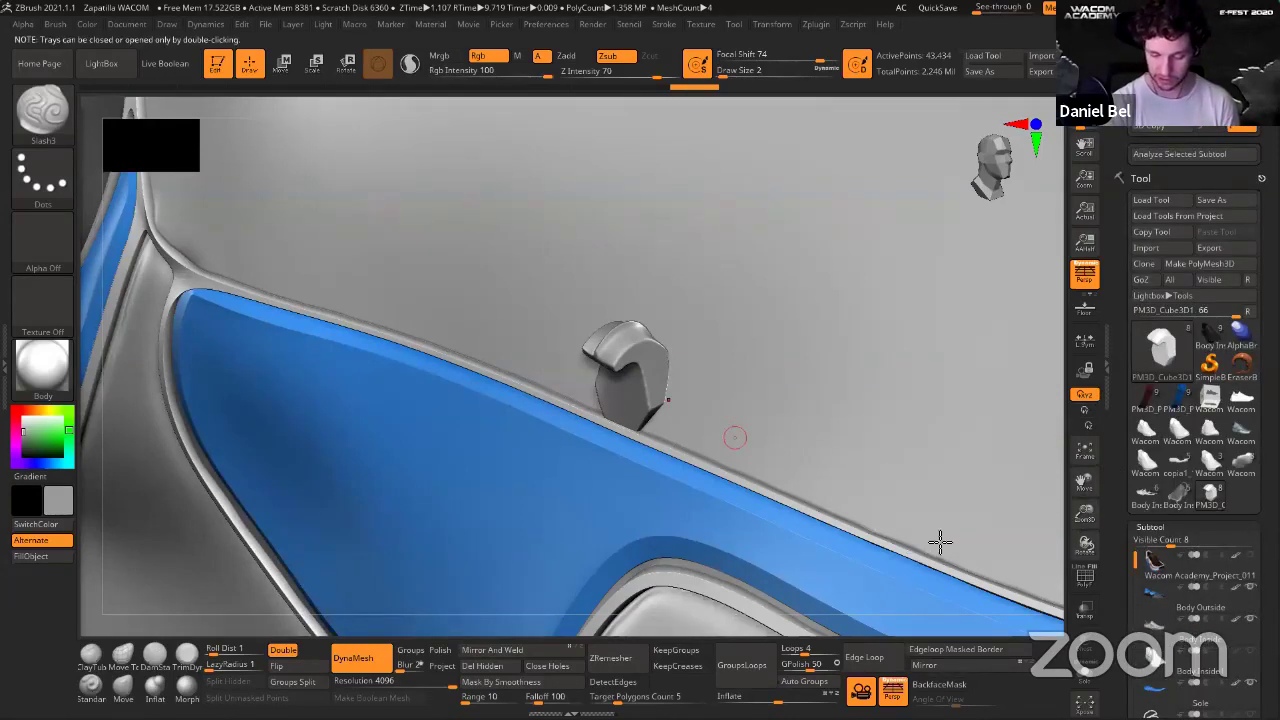
{"action": "right_click_drag", "start_coordinate": [940, 542], "coordinate": [838, 536], "text": "ctrl"}
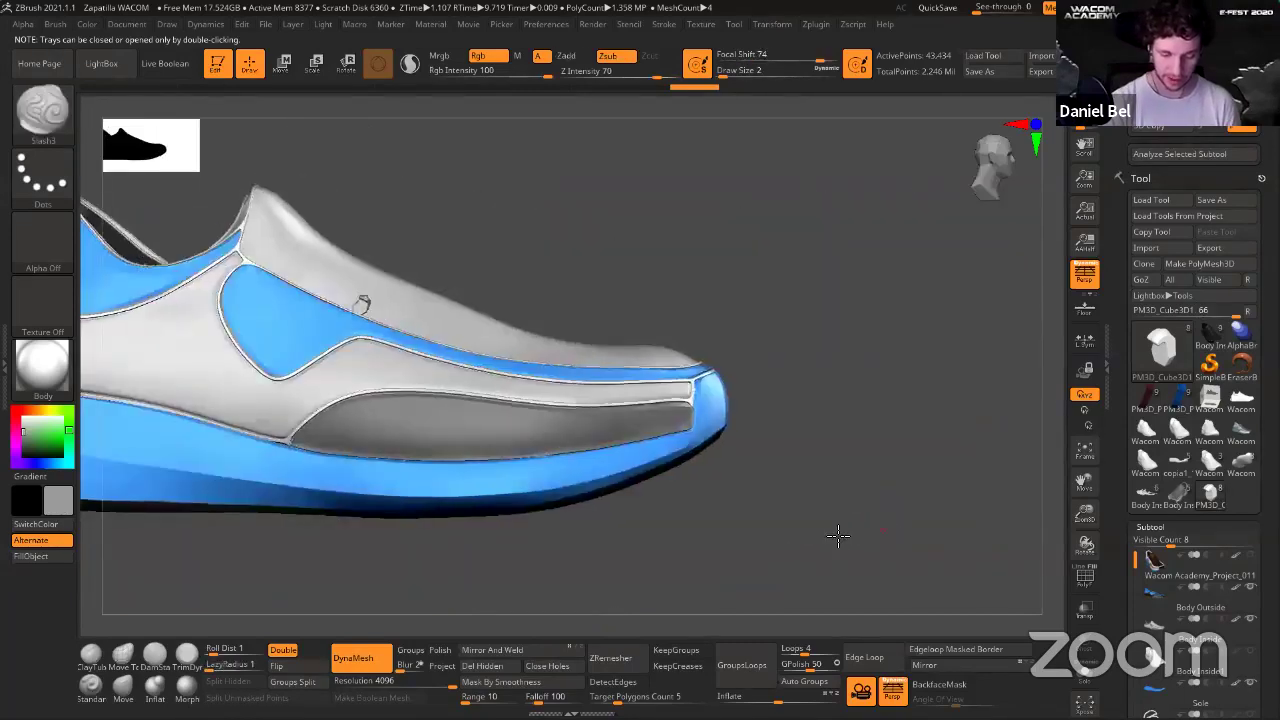
{"action": "left_click_drag", "start_coordinate": [838, 536], "coordinate": [423, 214]}
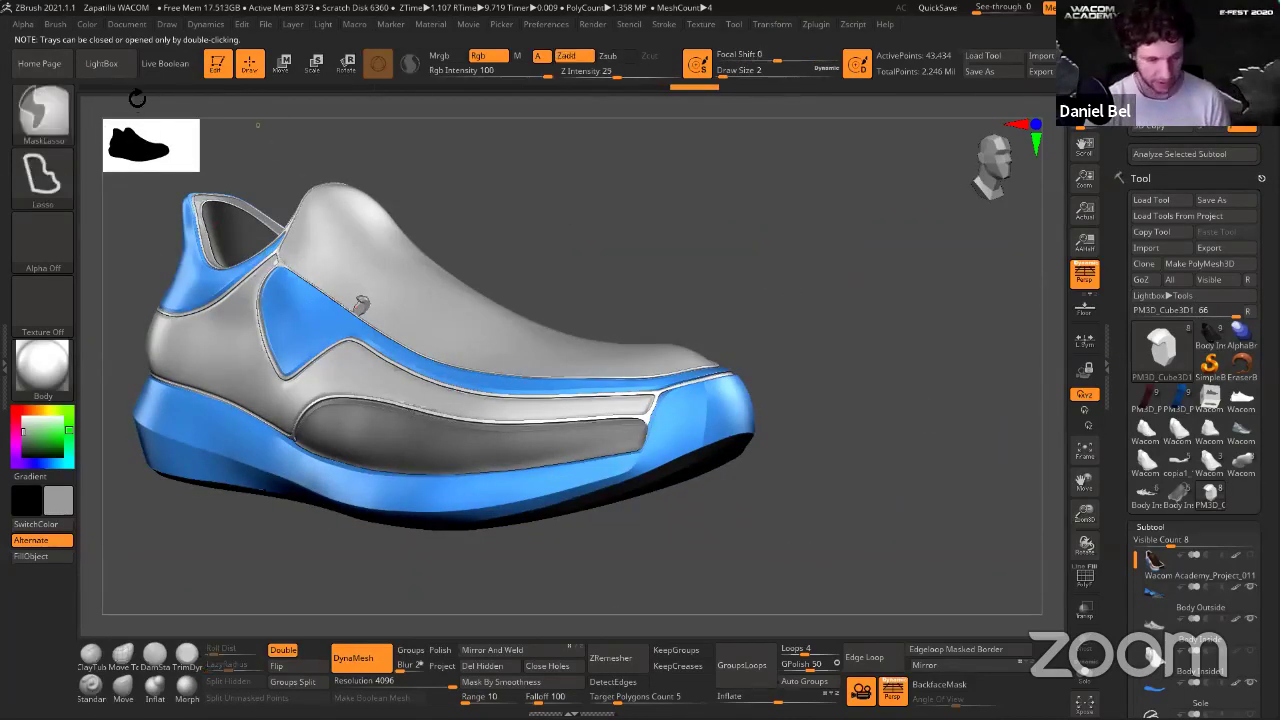
{"action": "key", "text": "ctrl+z"}
{"action": "key", "text": "ctrl+z"}
{"action": "key", "text": "ctrl+z"}
{"action": "key", "text": "ctrl+z"}
Mirror the four lace tabs to the other side of the shoe and show the laces across the tongue.
{"action": "left_click_drag", "start_coordinate": [714, 249], "coordinate": [757, 289]}
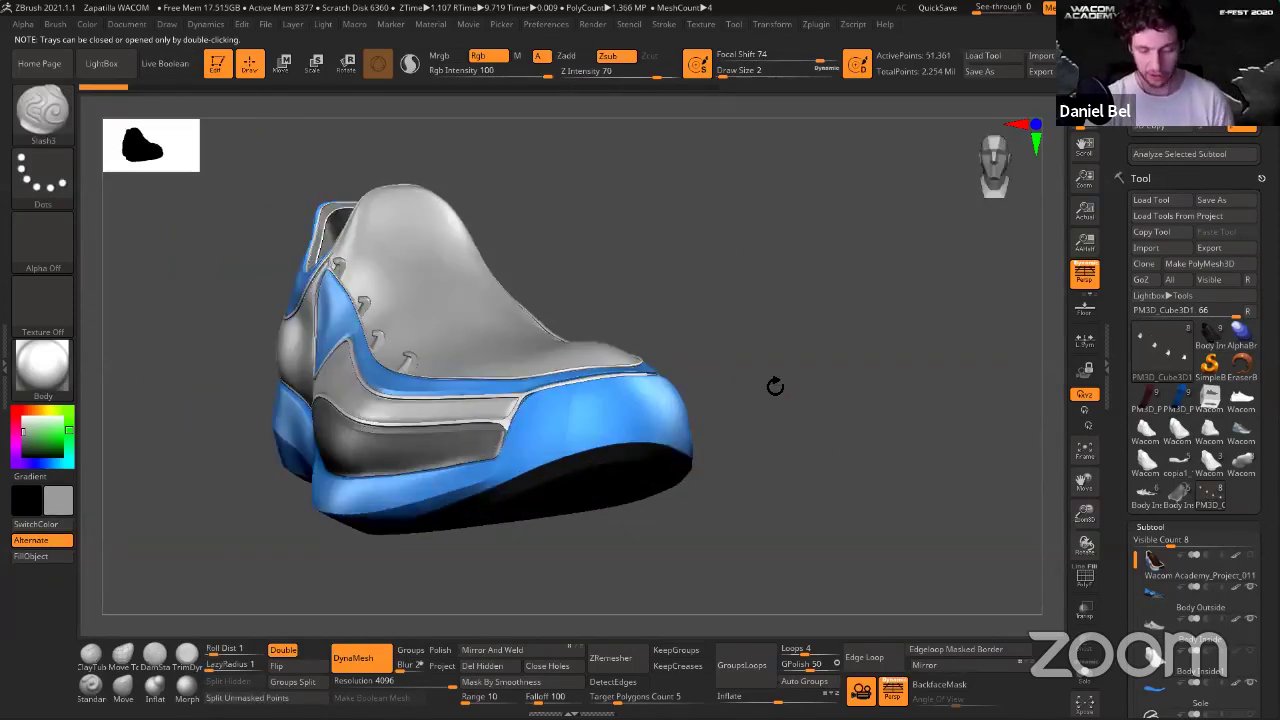
{"action": "left_click_drag", "start_coordinate": [787, 350], "coordinate": [850, 280]}
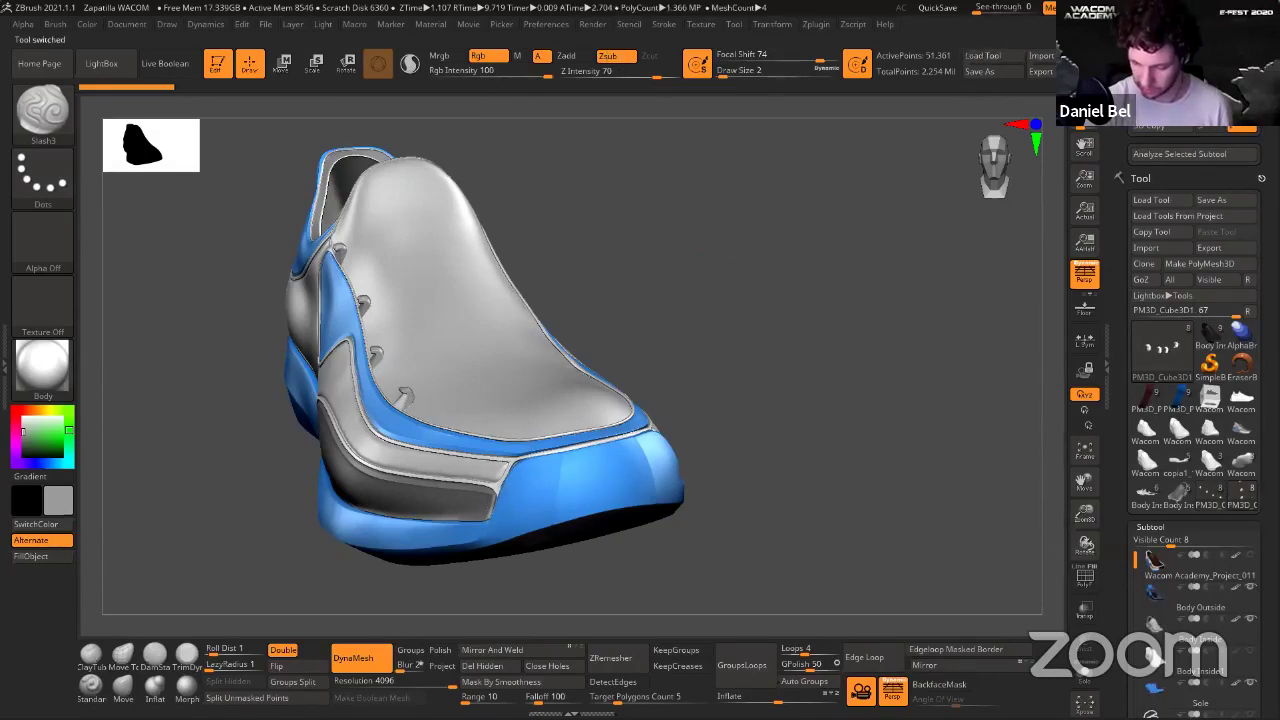
{"action": "left_click", "coordinate": [1247, 311]}
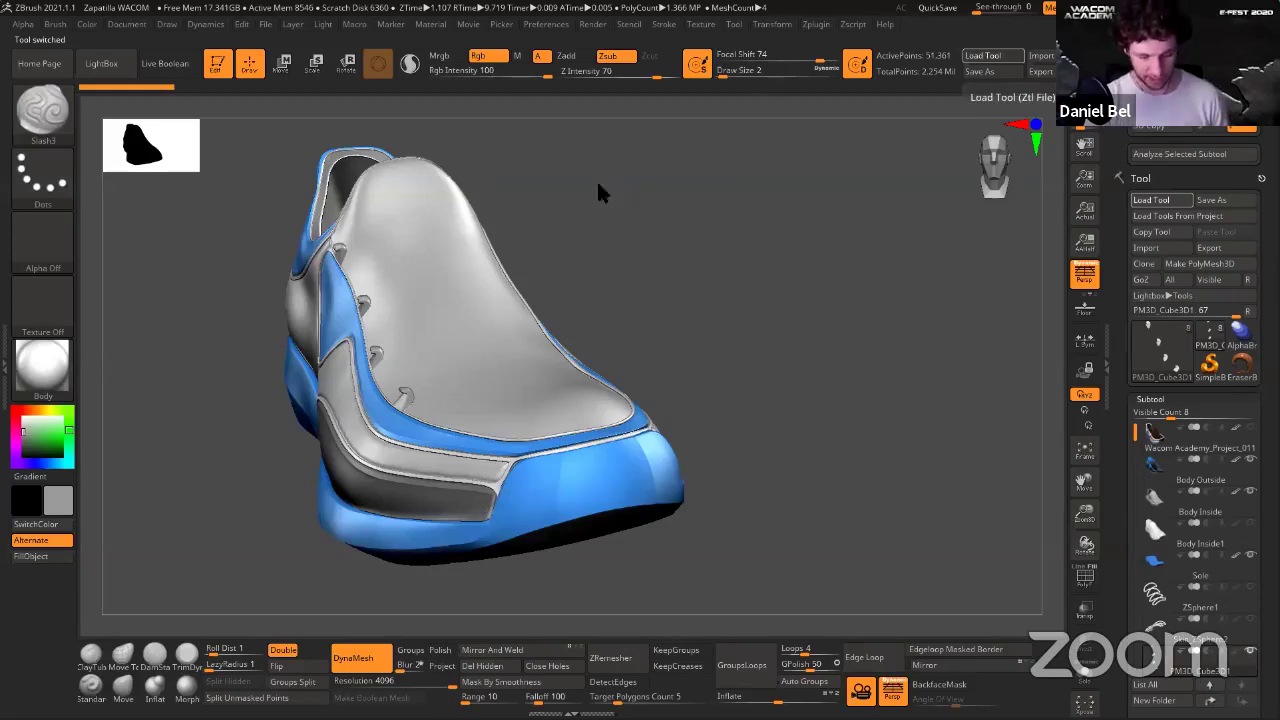
{"action": "left_click_drag", "start_coordinate": [776, 256], "coordinate": [569, 394]}
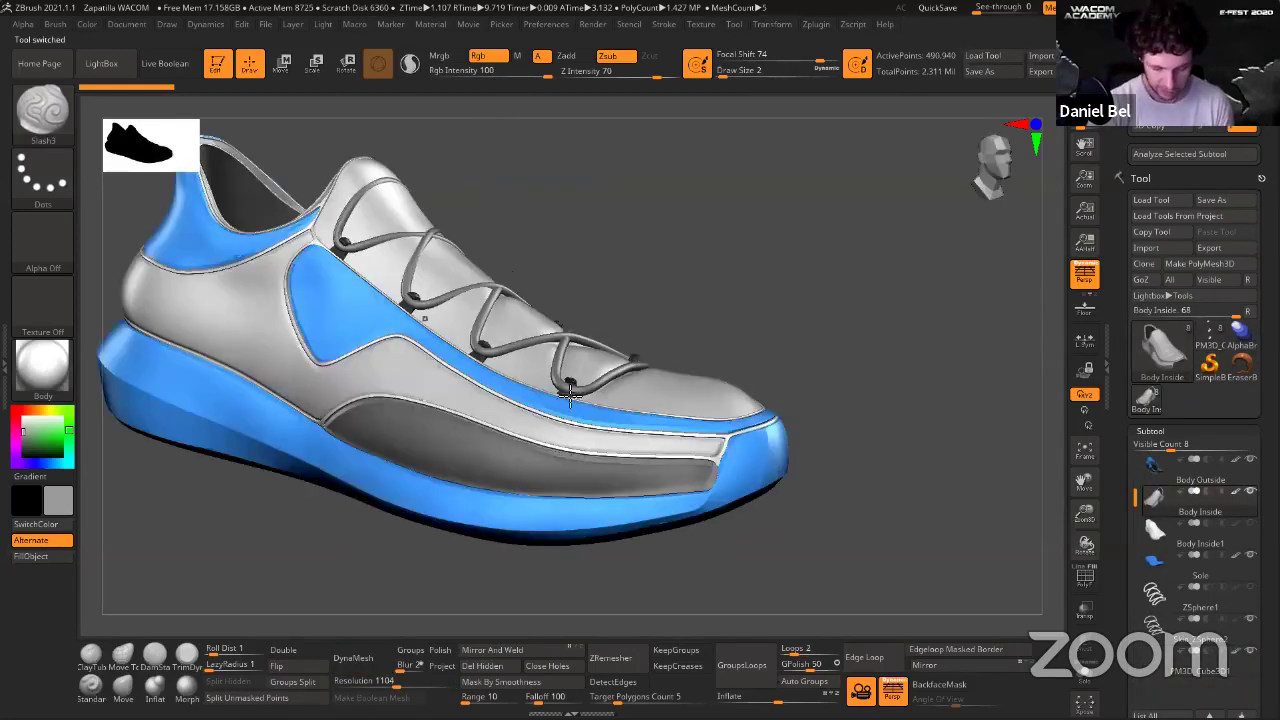
{"action": "left_click_drag", "start_coordinate": [720, 257], "coordinate": [768, 261]}
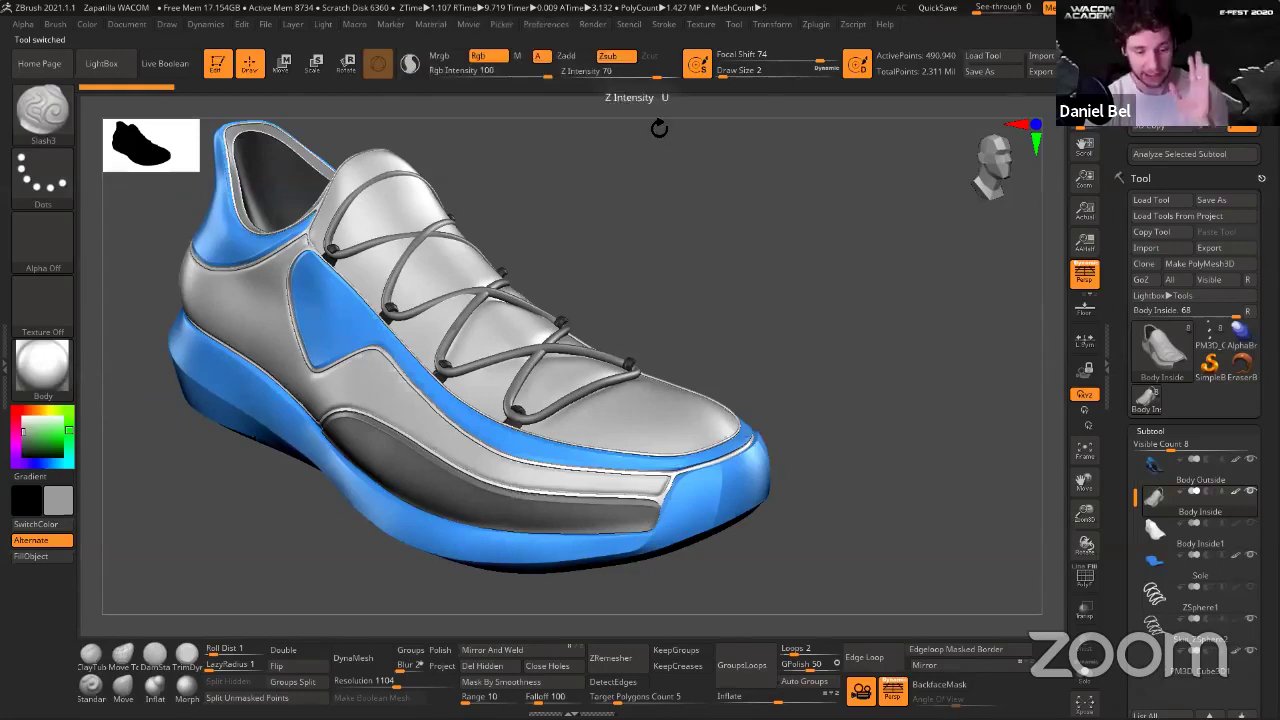
{"action": "right_click_drag", "start_coordinate": [337, 252], "coordinate": [334, 259]}
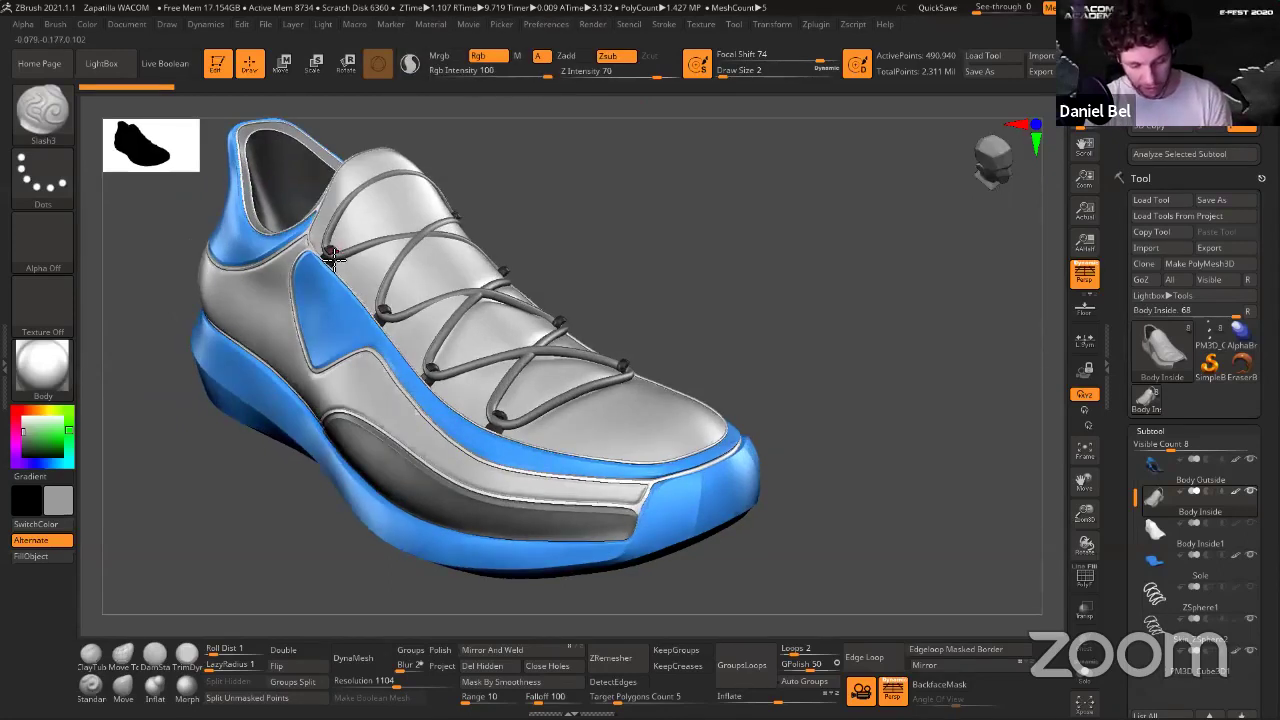
{"action": "left_click_drag", "start_coordinate": [803, 217], "coordinate": [775, 258]}
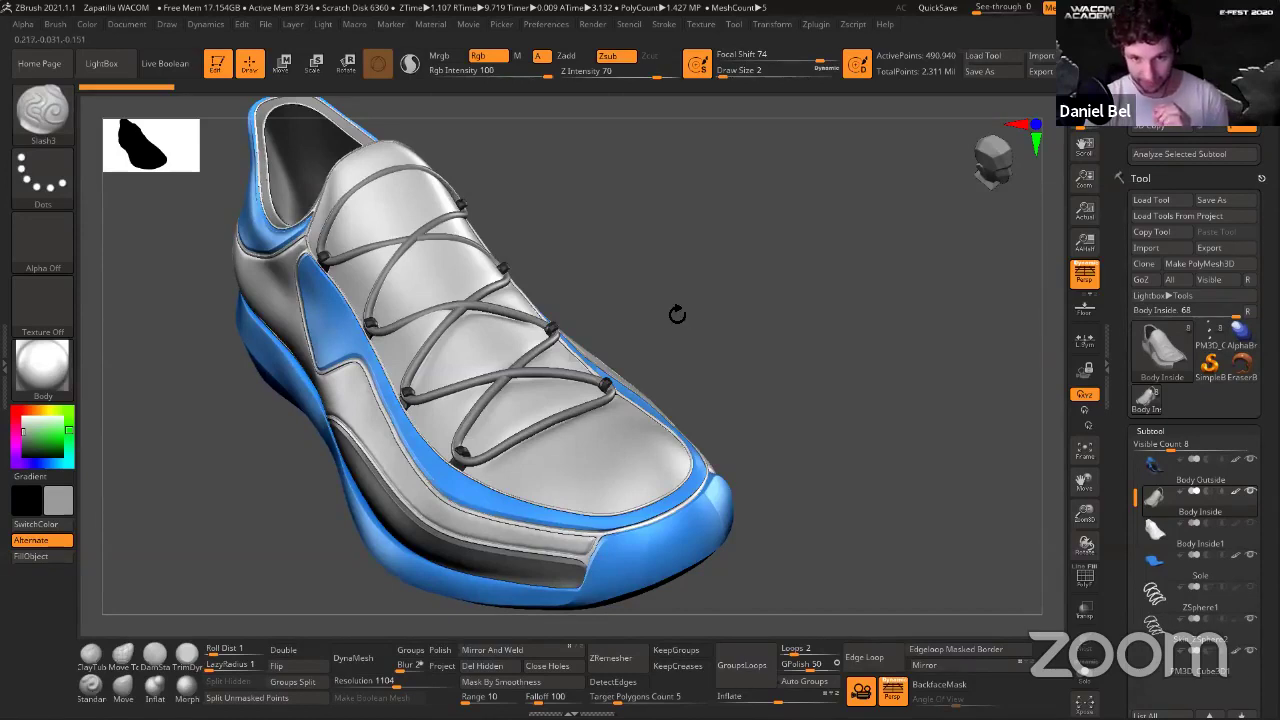
{"action": "left_click_drag", "start_coordinate": [684, 319], "coordinate": [980, 354]}
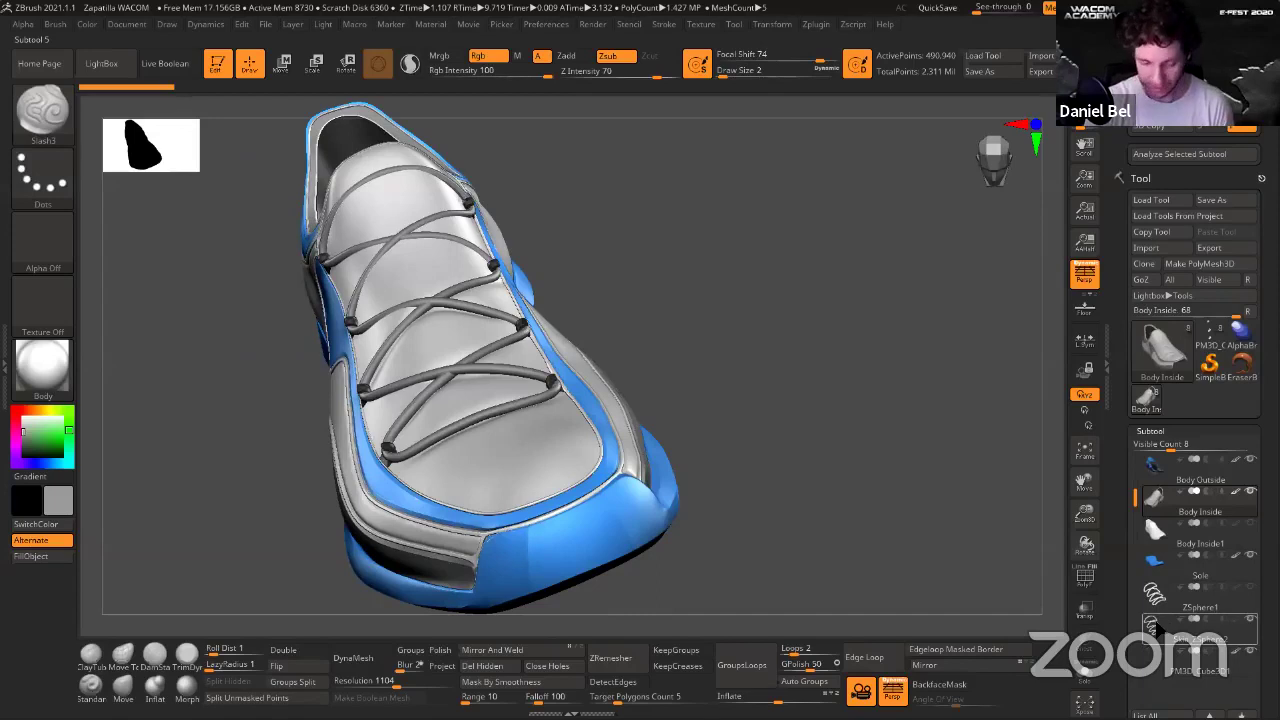
Switch to the ZSphere1 subtool and display the laces as their ZSphere chain.
{"action": "left_click", "coordinate": [1156, 627]}
{"action": "left_click_drag", "start_coordinate": [840, 450], "coordinate": [806, 315]}
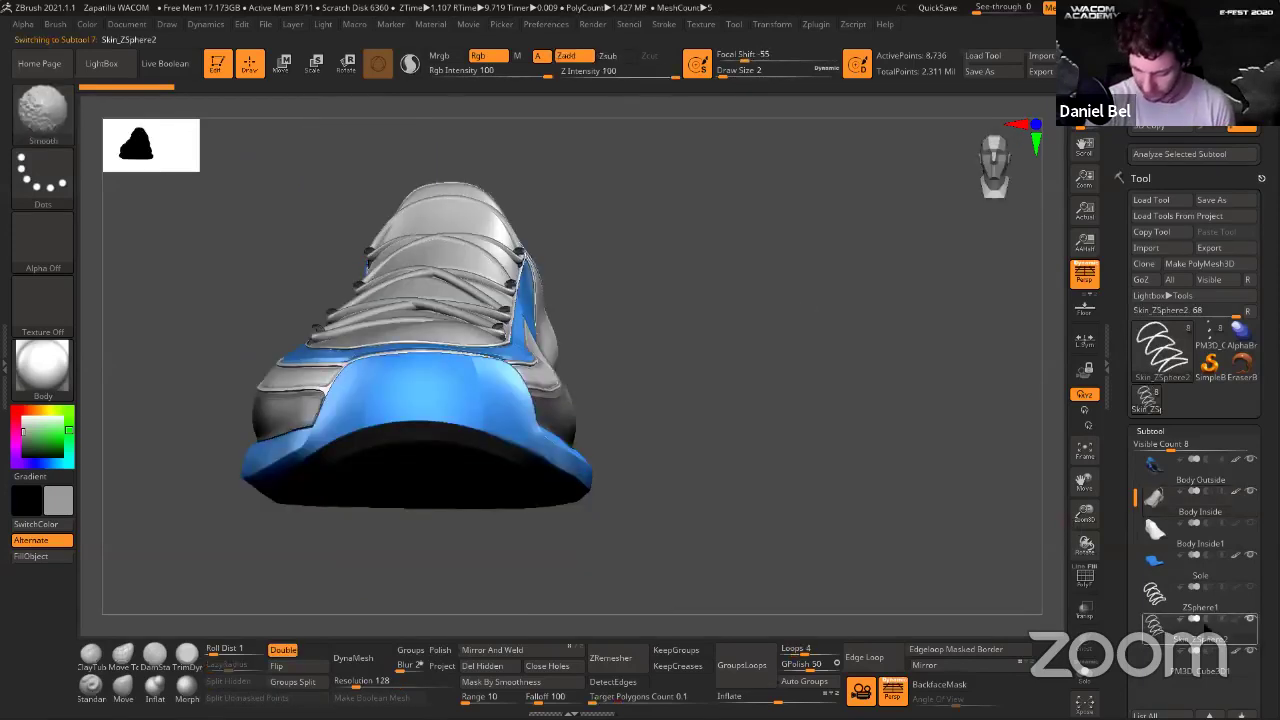
{"action": "left_click", "coordinate": [1200, 598]}
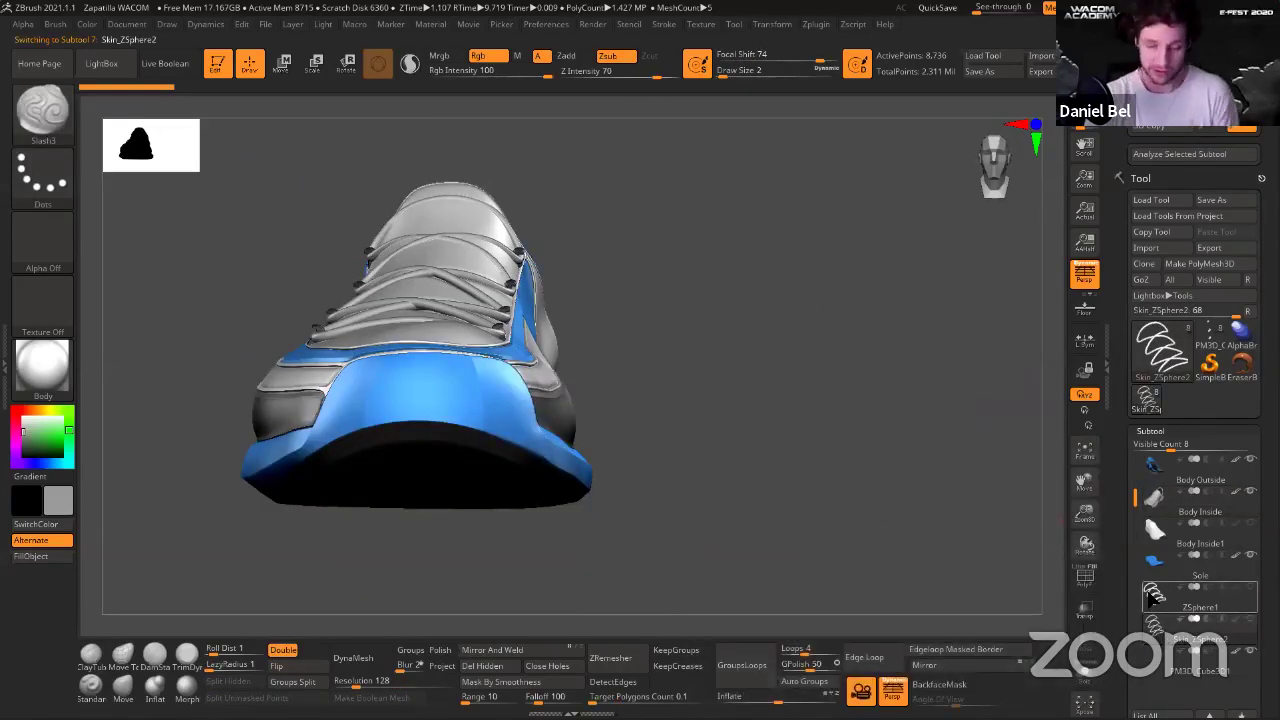
{"action": "left_click_drag", "start_coordinate": [838, 368], "coordinate": [836, 306]}
{"action": "key", "text": "a"}
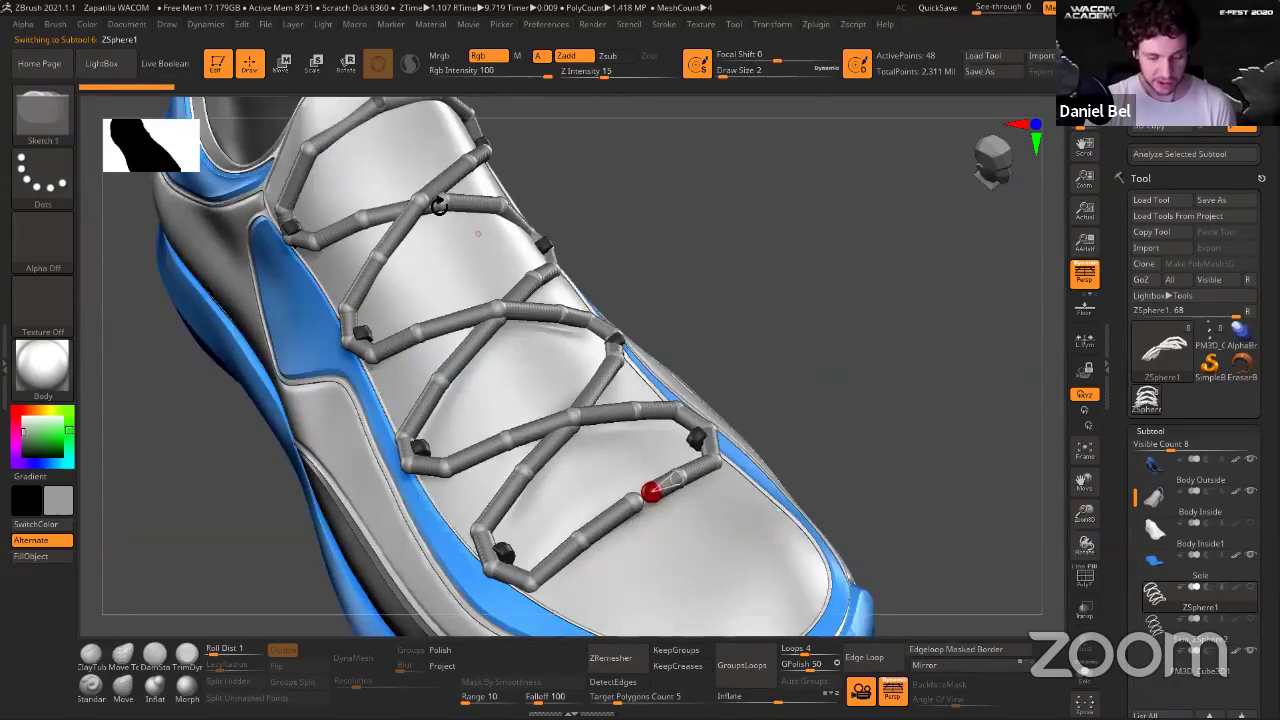
Try moving the lace chain's end sphere near the toe, and preview the laces' adaptive skin.
{"action": "key", "text": "w"}
{"action": "mouse_move", "coordinate": [650, 492]}
{"action": "left_mouse_down"}
{"action": "mouse_move", "coordinate": [760, 491]}
{"action": "mouse_move", "coordinate": [662, 485]}
{"action": "left_mouse_up"}
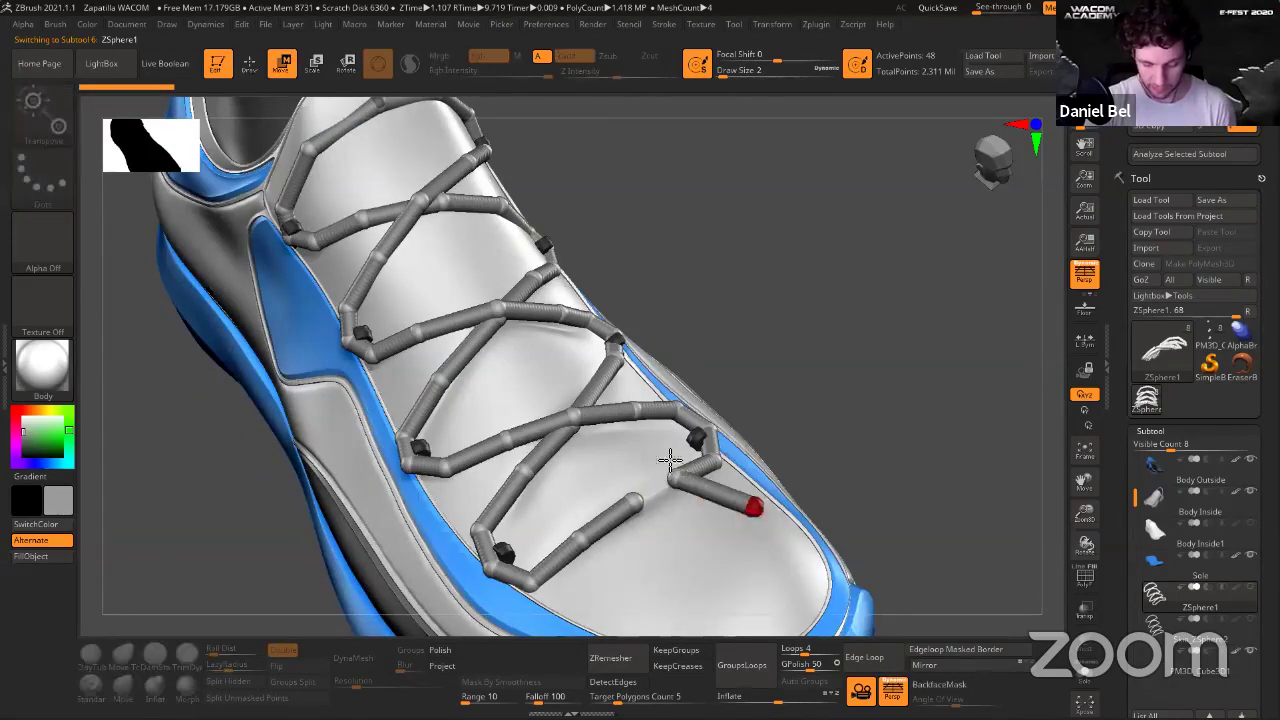
{"action": "key", "text": "a"}
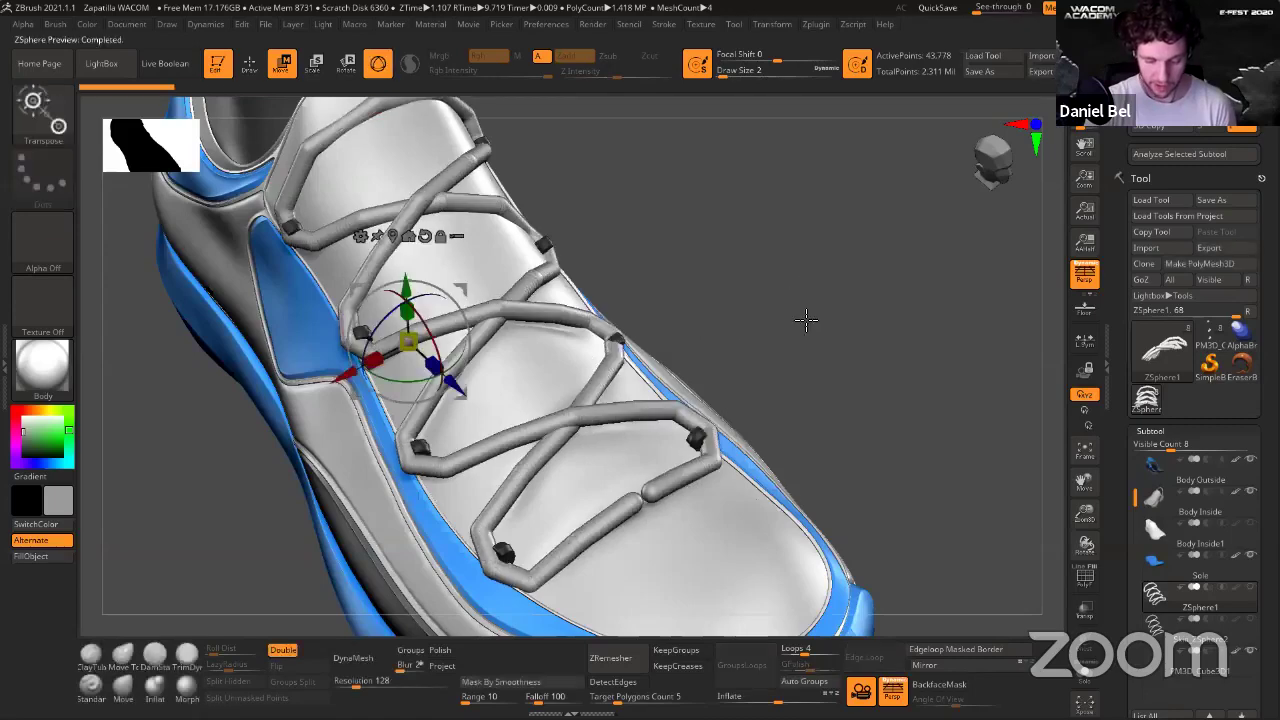
{"action": "left_click_drag", "start_coordinate": [788, 296], "coordinate": [832, 390], "text": "alt"}
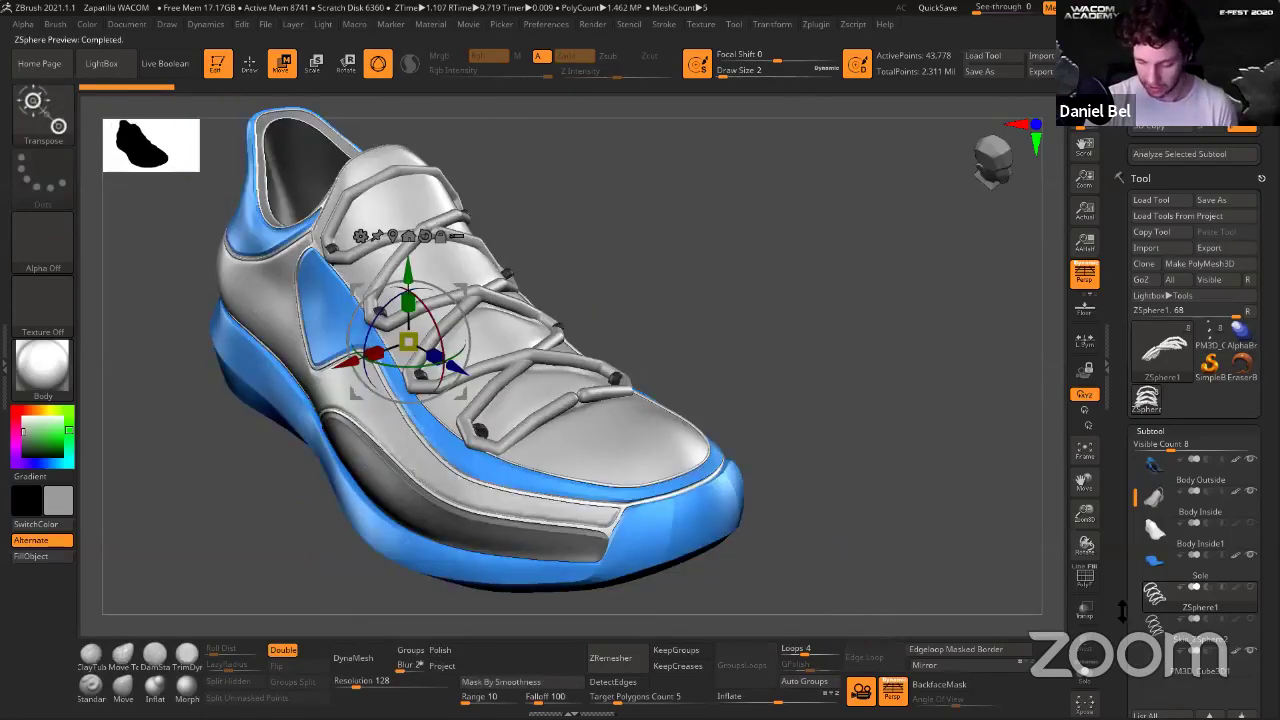
View the shoe from the front and insert a ZSphere as a new subtool beneath ZSphere1.
{"action": "mouse_move", "coordinate": [819, 329]}
{"action": "left_mouse_down", "text": "shift"}
{"action": "mouse_move", "coordinate": [780, 318]}
{"action": "mouse_move", "coordinate": [821, 340]}
{"action": "left_mouse_up", "text": "shift"}
{"action": "key", "text": "q"}
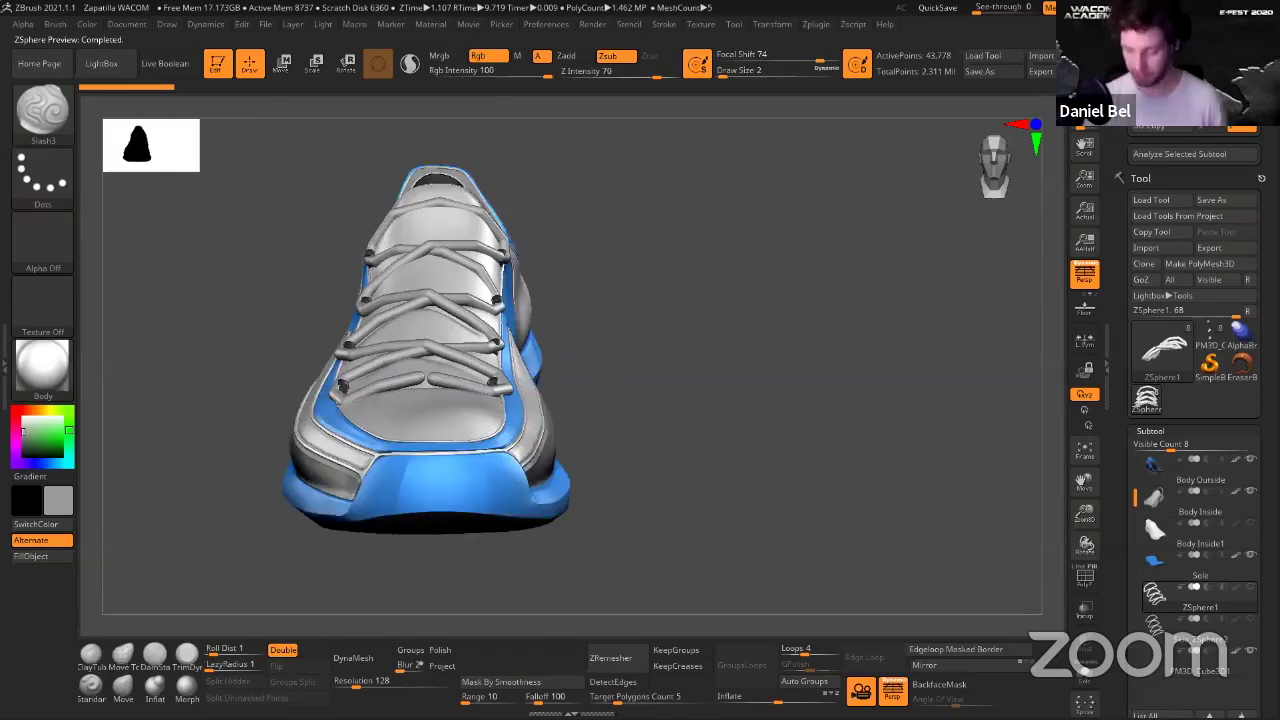
{"action": "left_click_drag", "start_coordinate": [1246, 606], "coordinate": [1246, 337]}
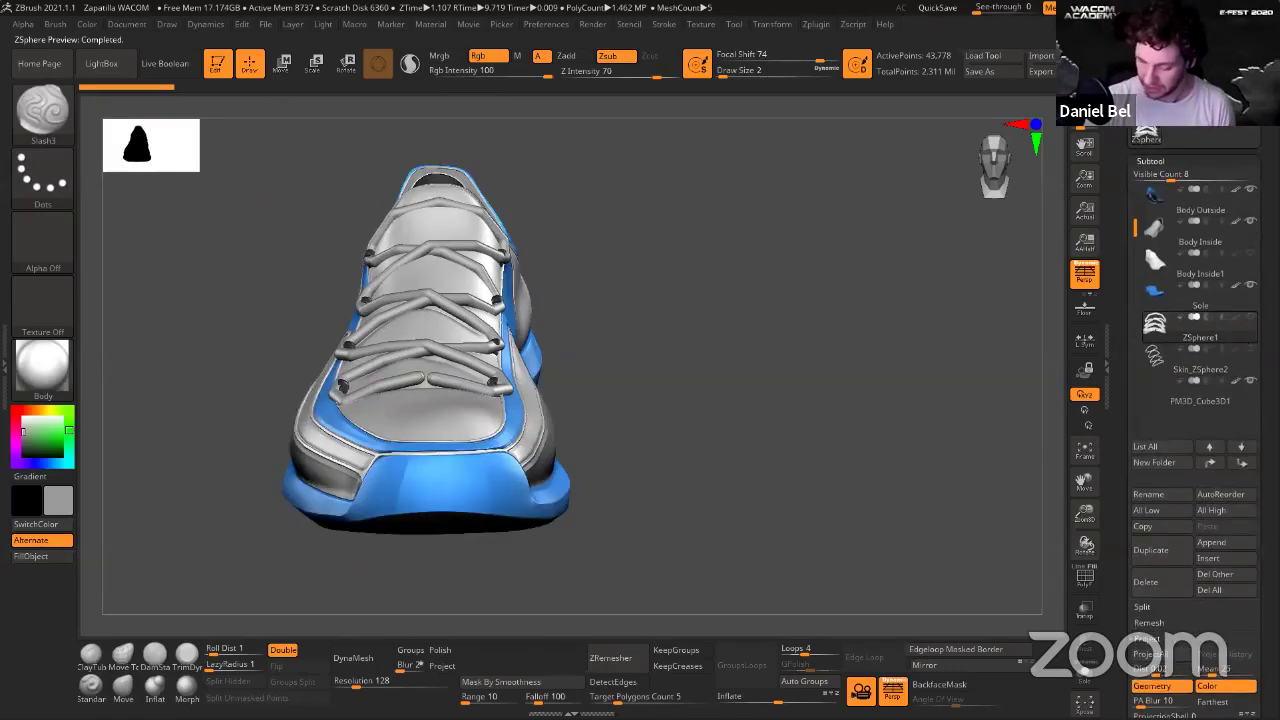
{"action": "left_click_drag", "start_coordinate": [810, 422], "coordinate": [786, 380]}
{"action": "left_click", "coordinate": [1220, 559]}
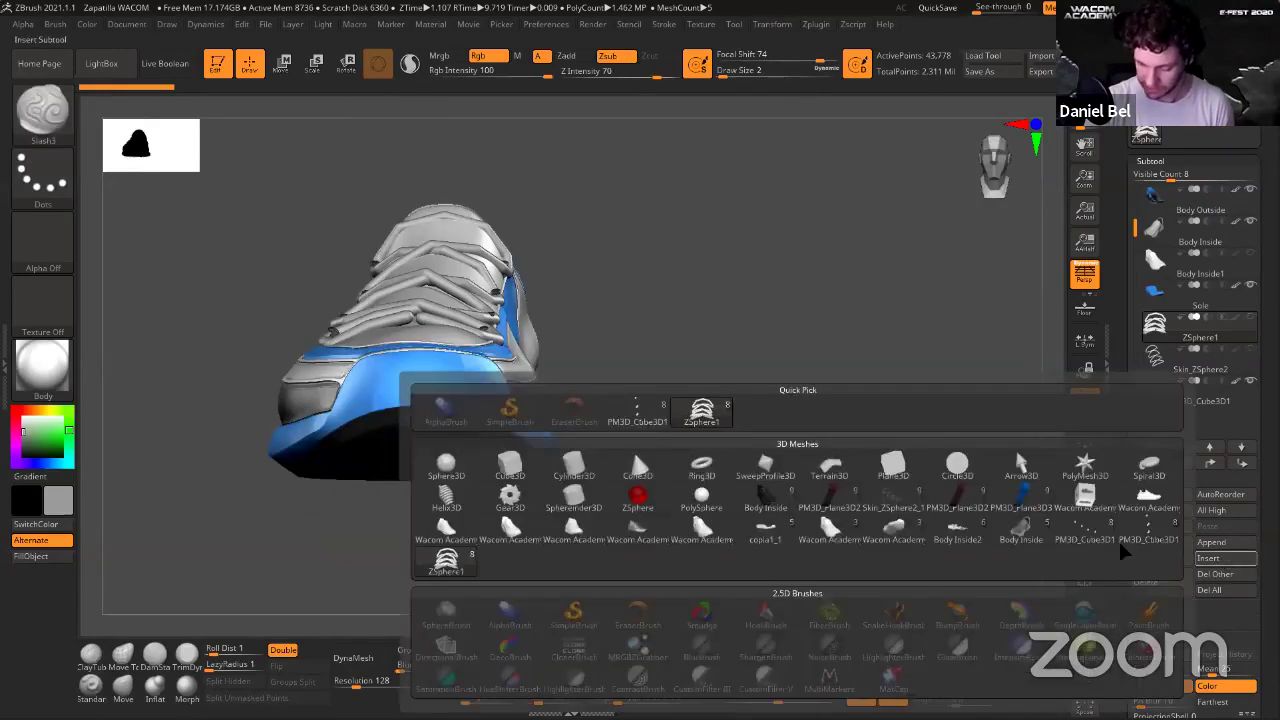
{"action": "left_click", "coordinate": [637, 490]}
Scale the new ZSphere down to a small ball and move it above the shoe's tongue.
{"action": "key", "text": "w"}
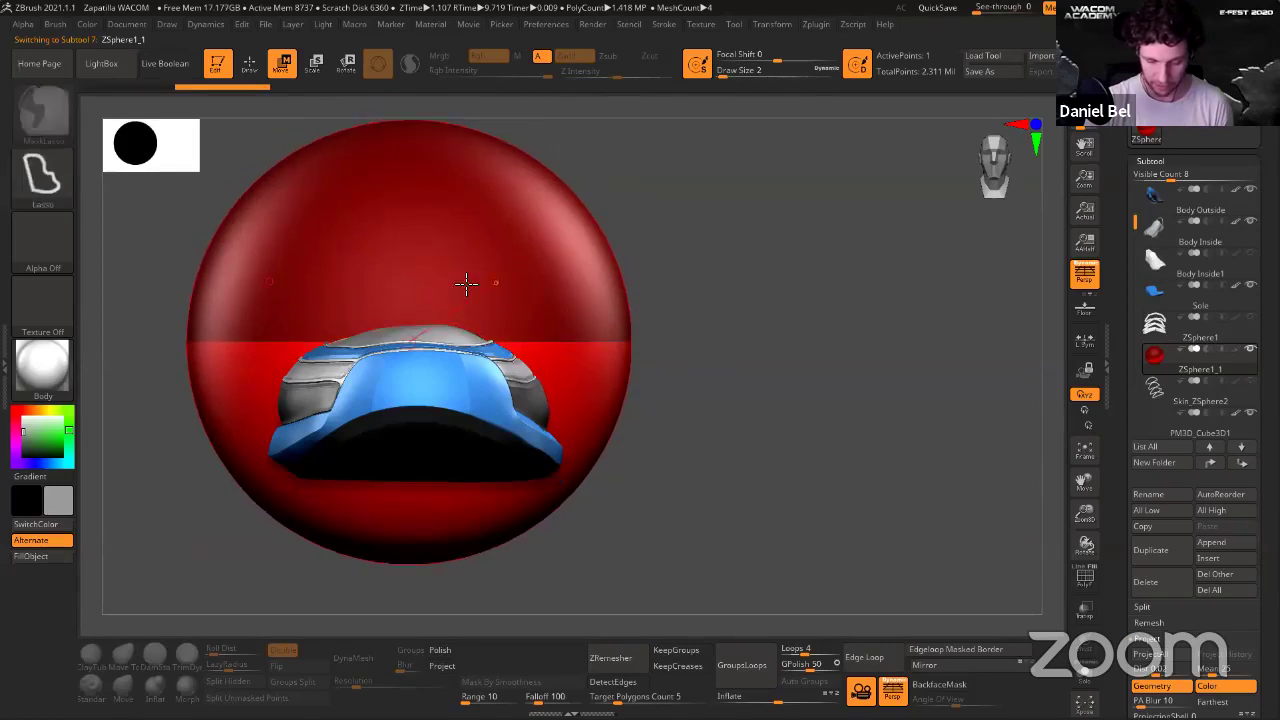
{"action": "key", "text": "e"}
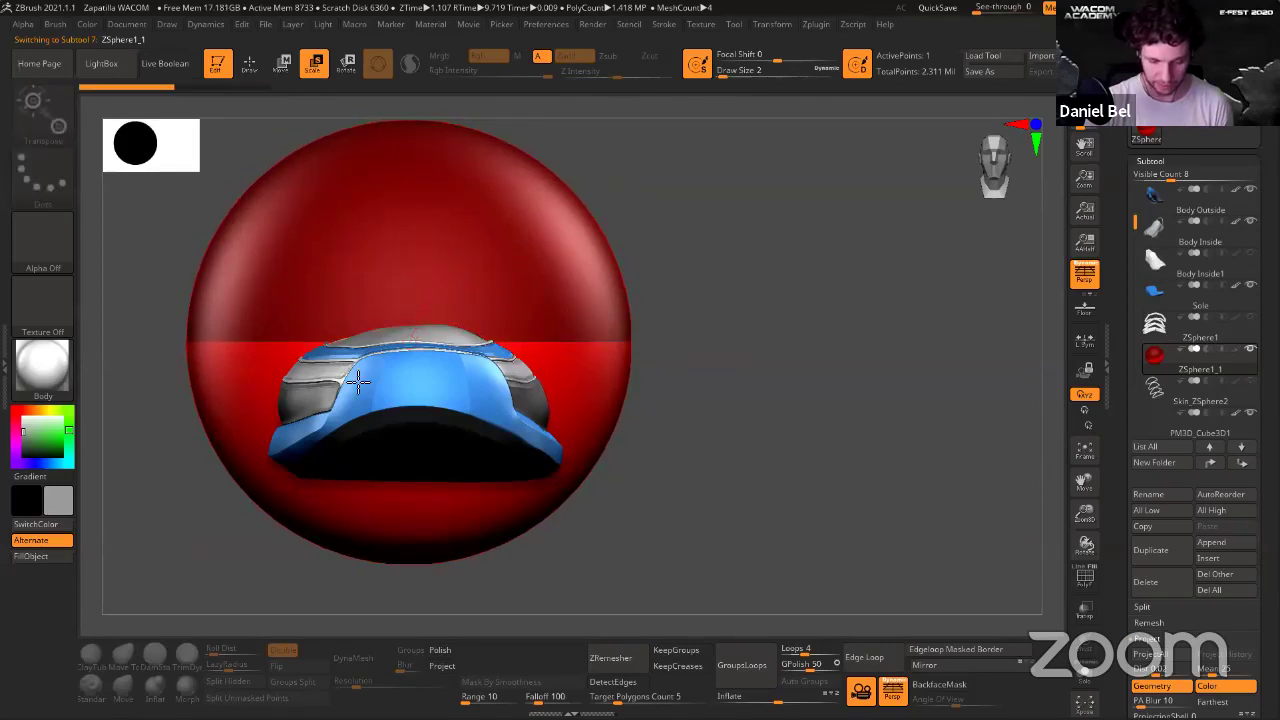
{"action": "left_click_drag", "start_coordinate": [358, 381], "coordinate": [556, 207]}
{"action": "left_click_drag", "start_coordinate": [552, 278], "coordinate": [554, 292]}
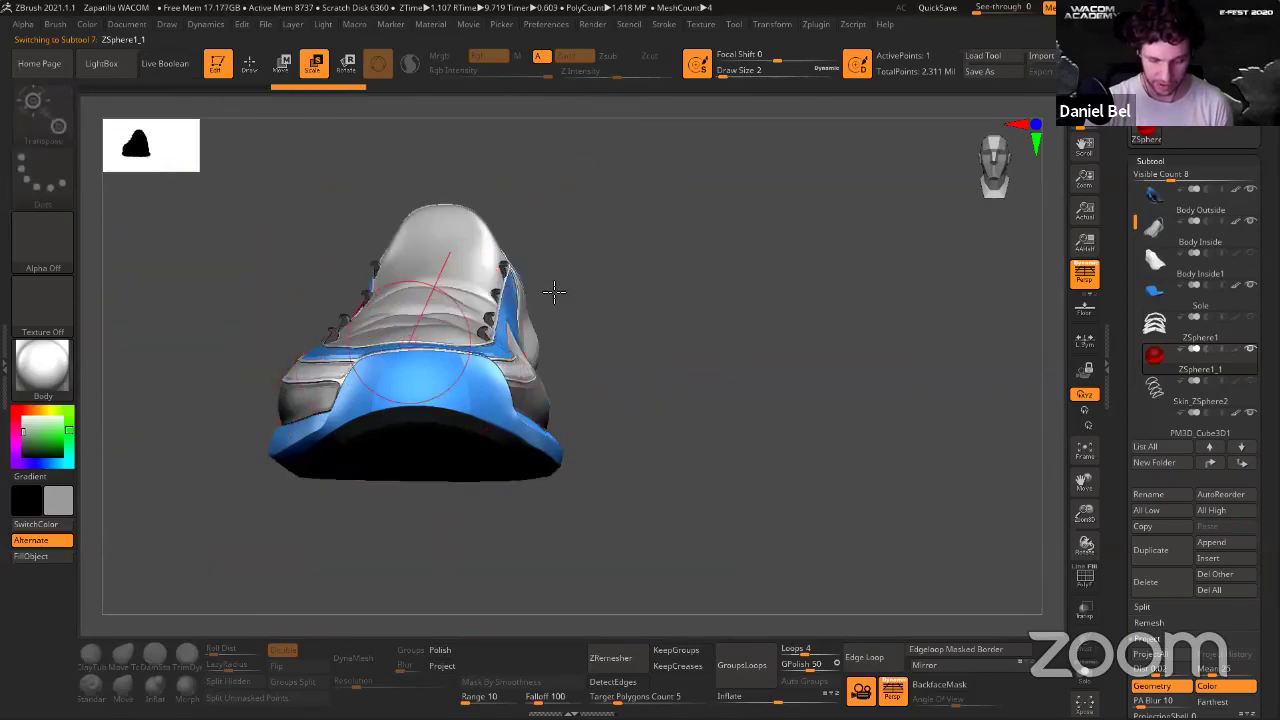
{"action": "key", "text": "w"}
{"action": "left_click_drag", "start_coordinate": [410, 334], "coordinate": [414, 162]}
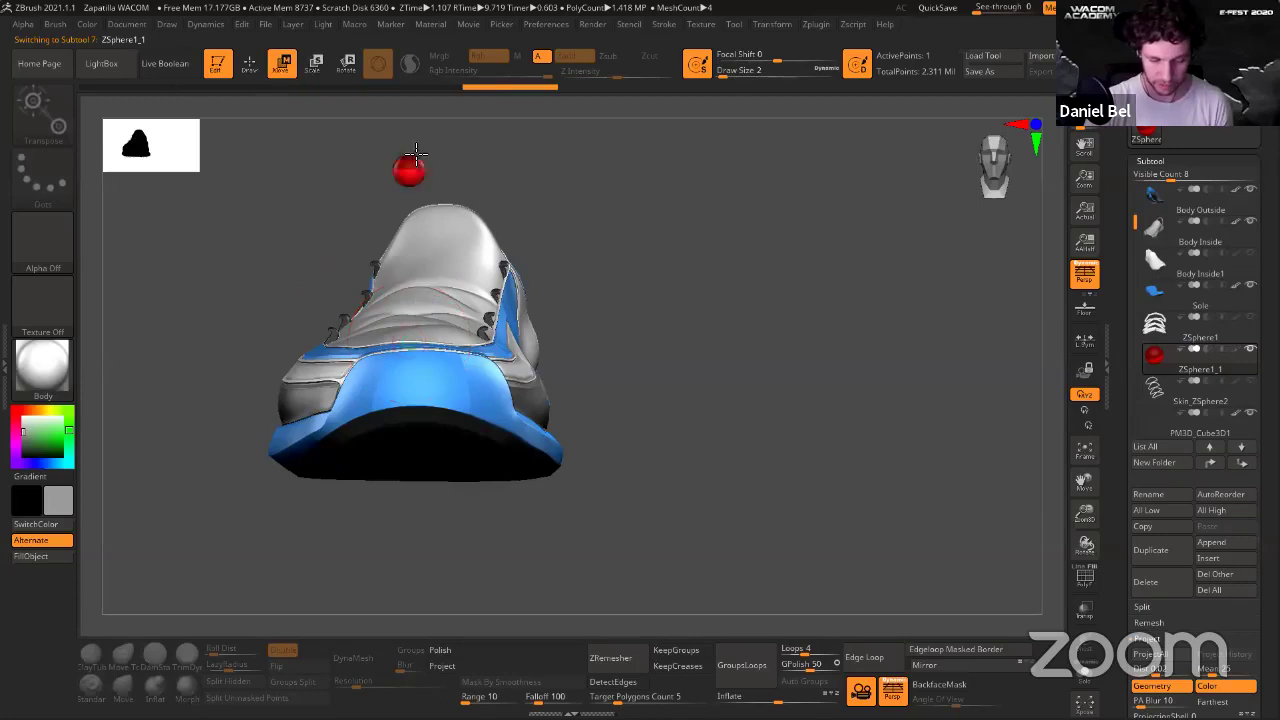
{"action": "key", "text": "ctrl+z"}
{"action": "left_click_drag", "start_coordinate": [436, 222], "coordinate": [437, 239]}
{"action": "key", "text": "q"}
{"action": "mouse_move", "coordinate": [534, 166]}
{"action": "left_mouse_down", "text": "alt"}
{"action": "mouse_move", "coordinate": [591, 217]}
{"action": "mouse_move", "coordinate": [571, 238]}
{"action": "mouse_move", "coordinate": [563, 192]}
{"action": "mouse_move", "coordinate": [572, 267]}
{"action": "left_mouse_up", "text": "alt"}
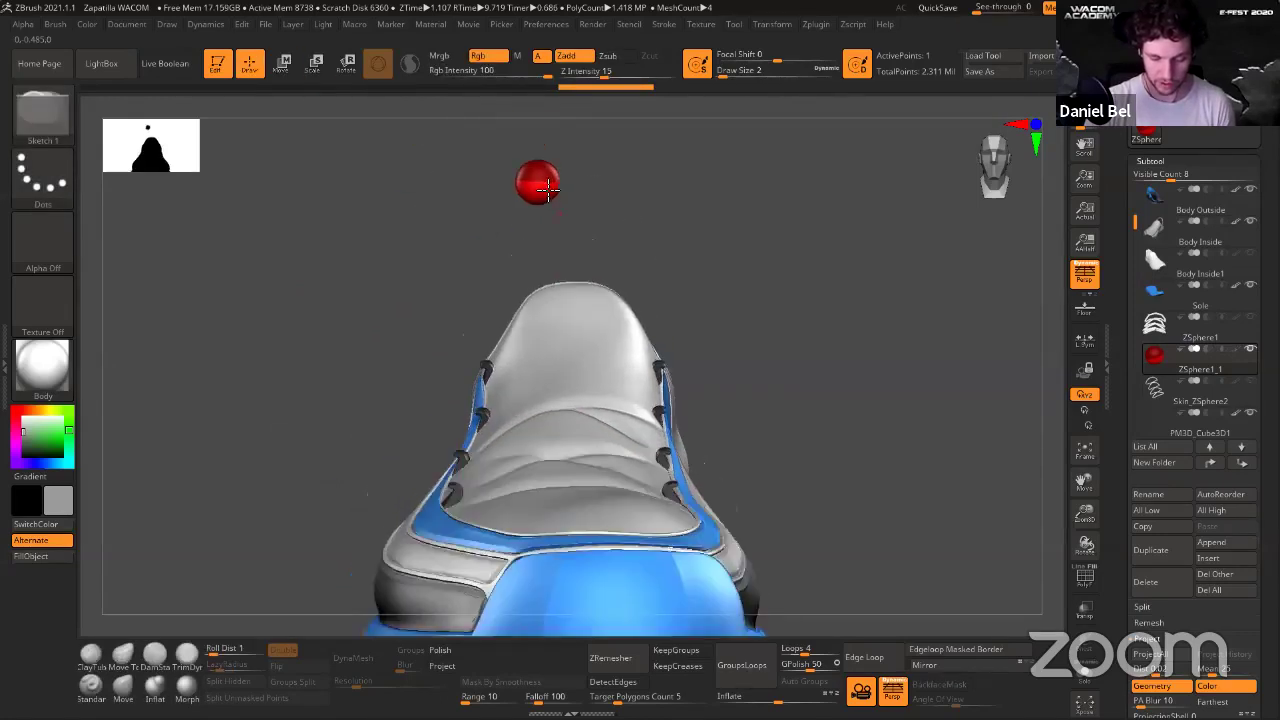
Set the draw size to 1, add a mirrored pair of spheres to the root and extend them diagonally down both sides.
{"action": "key", "text": "s"}
{"action": "left_click_drag", "start_coordinate": [557, 194], "coordinate": [551, 196]}
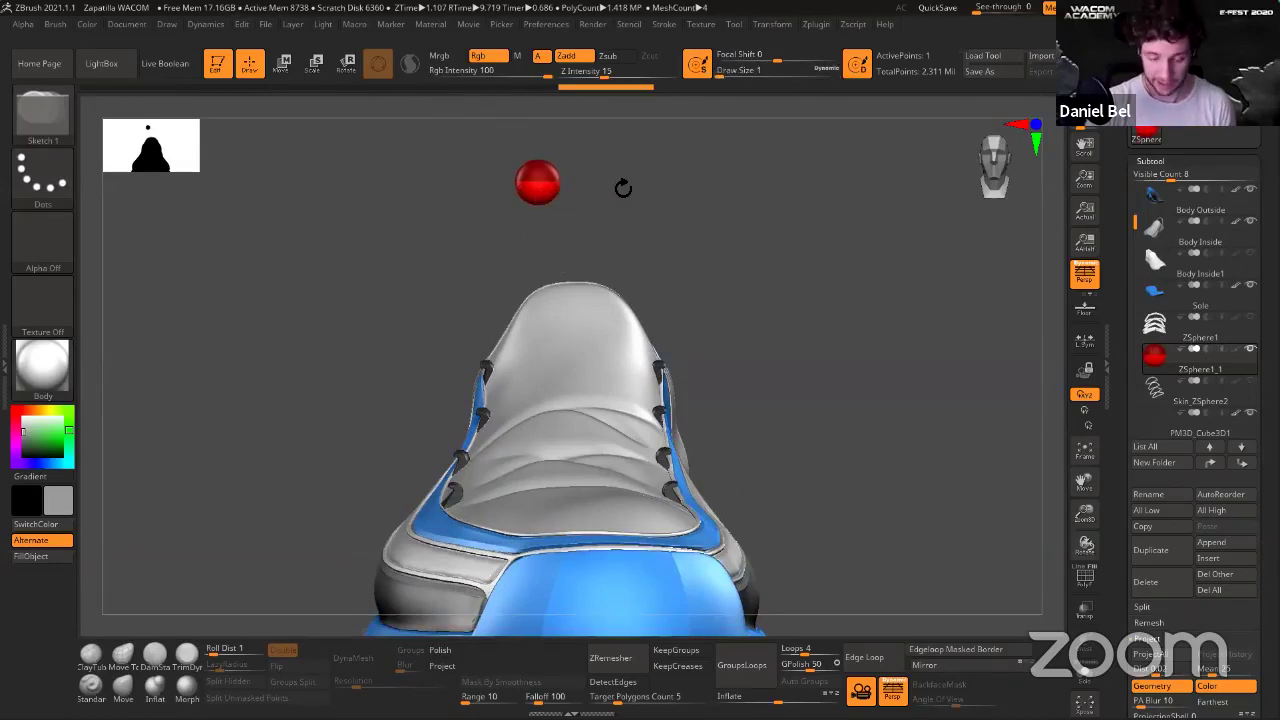
{"action": "left_click", "coordinate": [569, 207]}
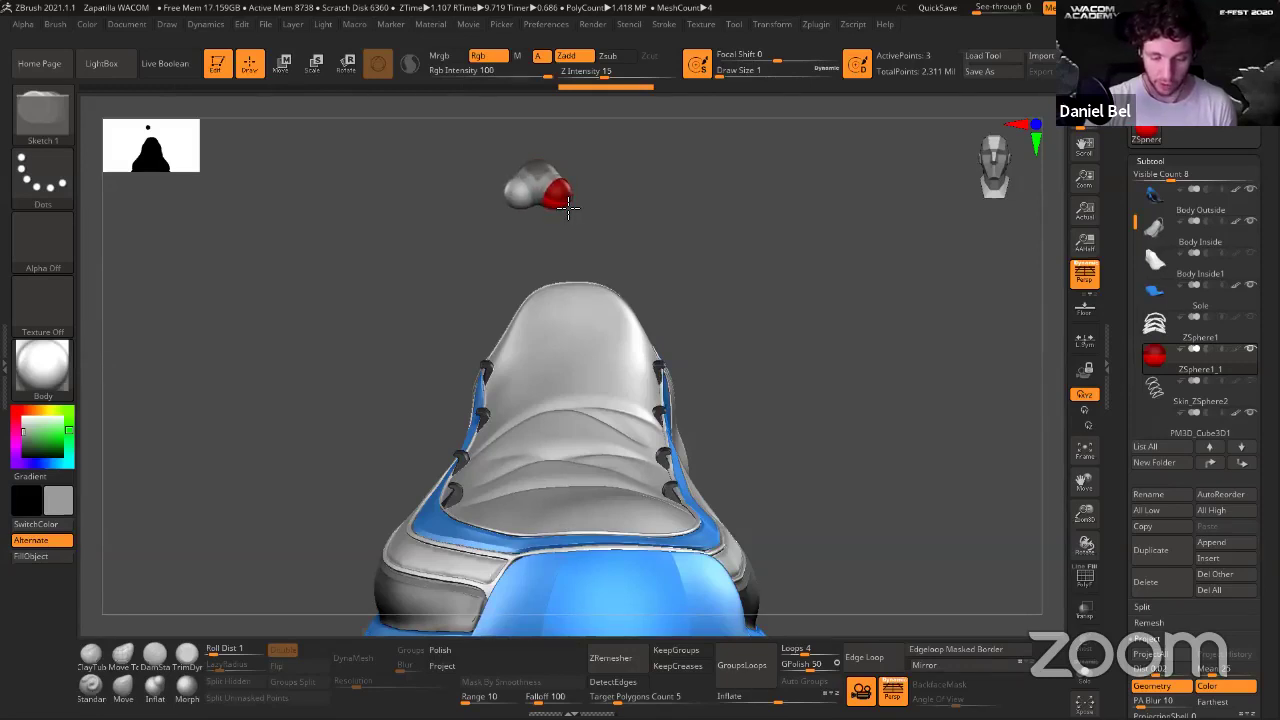
{"action": "mouse_move", "coordinate": [567, 205]}
{"action": "left_mouse_down"}
{"action": "mouse_move", "coordinate": [600, 238]}
{"action": "mouse_move", "coordinate": [680, 266]}
{"action": "mouse_move", "coordinate": [628, 258]}
{"action": "mouse_move", "coordinate": [674, 263]}
{"action": "mouse_move", "coordinate": [743, 337]}
{"action": "mouse_move", "coordinate": [729, 340]}
{"action": "left_mouse_up"}
Move the spheres on both arms to bend the chain into a symmetric arch above the tongue.
{"action": "key", "text": "w"}
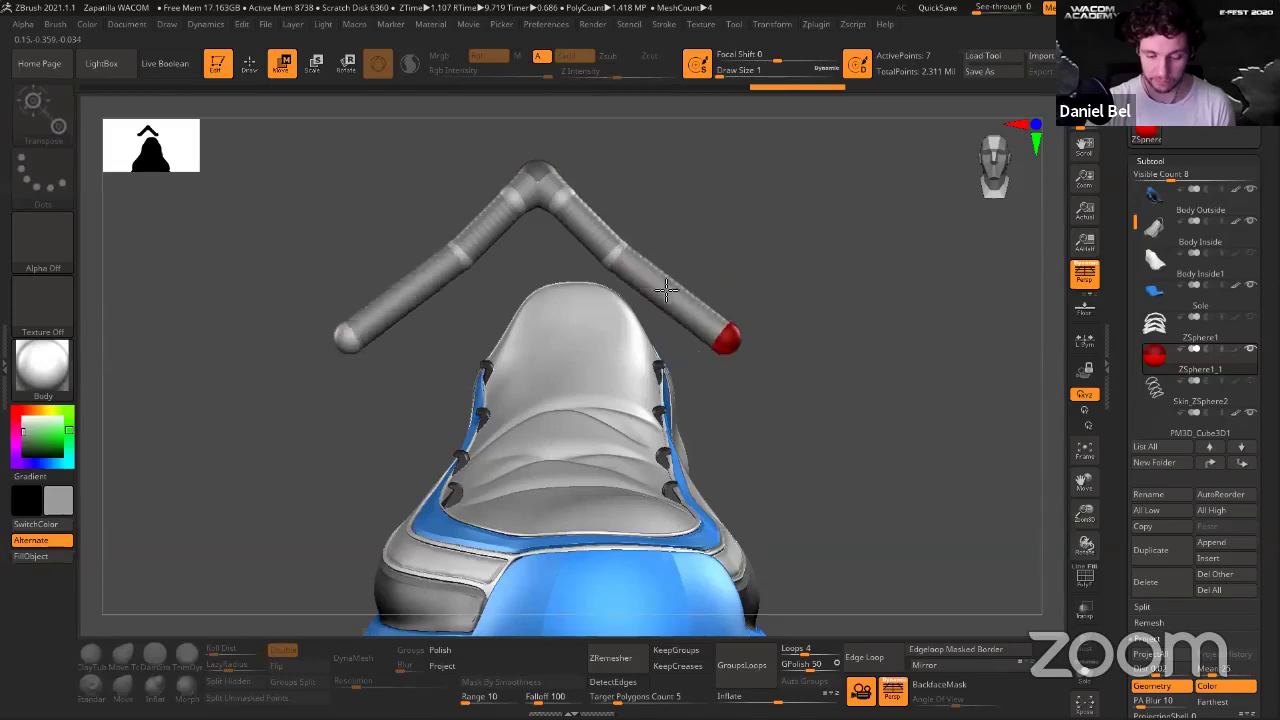
{"action": "left_click_drag", "start_coordinate": [666, 290], "coordinate": [667, 309]}
{"action": "left_click_drag", "start_coordinate": [624, 251], "coordinate": [655, 224]}
{"action": "left_click_drag", "start_coordinate": [528, 207], "coordinate": [489, 200]}
{"action": "mouse_move", "coordinate": [351, 334]}
{"action": "left_mouse_down"}
{"action": "mouse_move", "coordinate": [438, 360]}
{"action": "mouse_move", "coordinate": [392, 328]}
{"action": "left_mouse_up"}
Add another mirrored pair of spheres at the arch's ends and pull them inward toward the top lace tabs.
{"action": "key", "text": "q"}
{"action": "left_click", "coordinate": [388, 318], "text": "shift"}
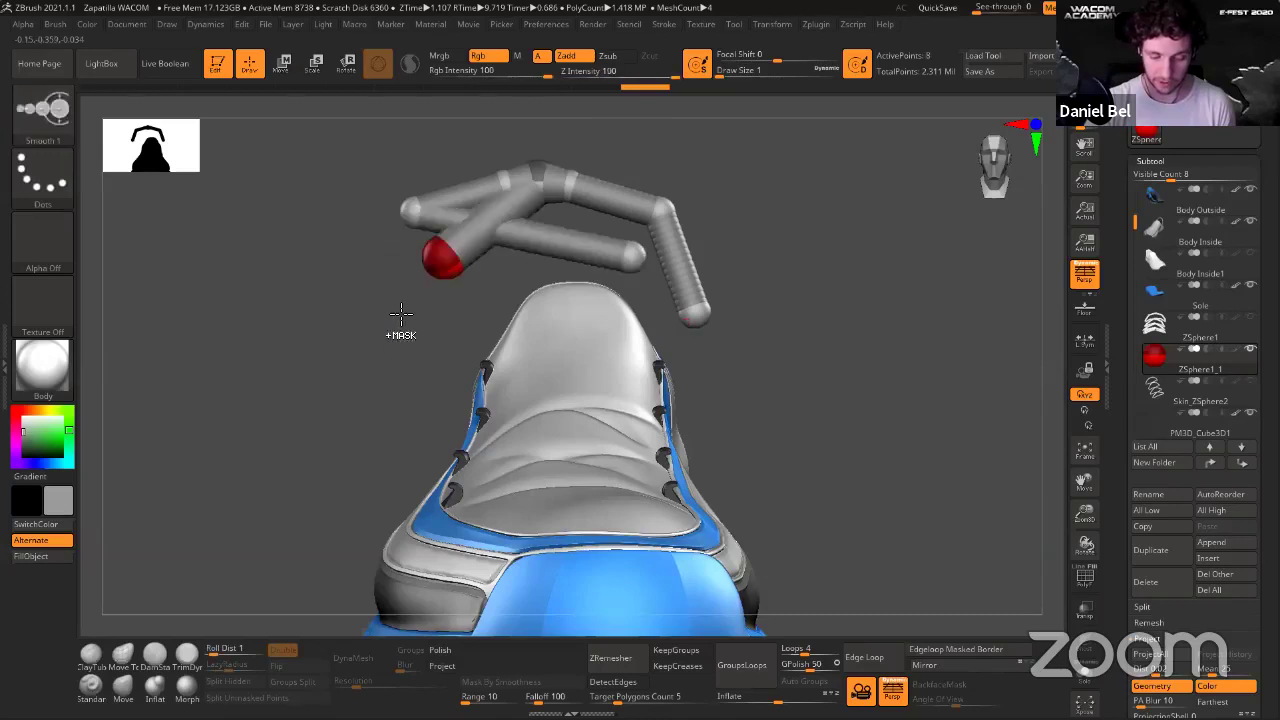
{"action": "key", "text": "ctrl+shift+z"}
{"action": "key", "text": "w"}
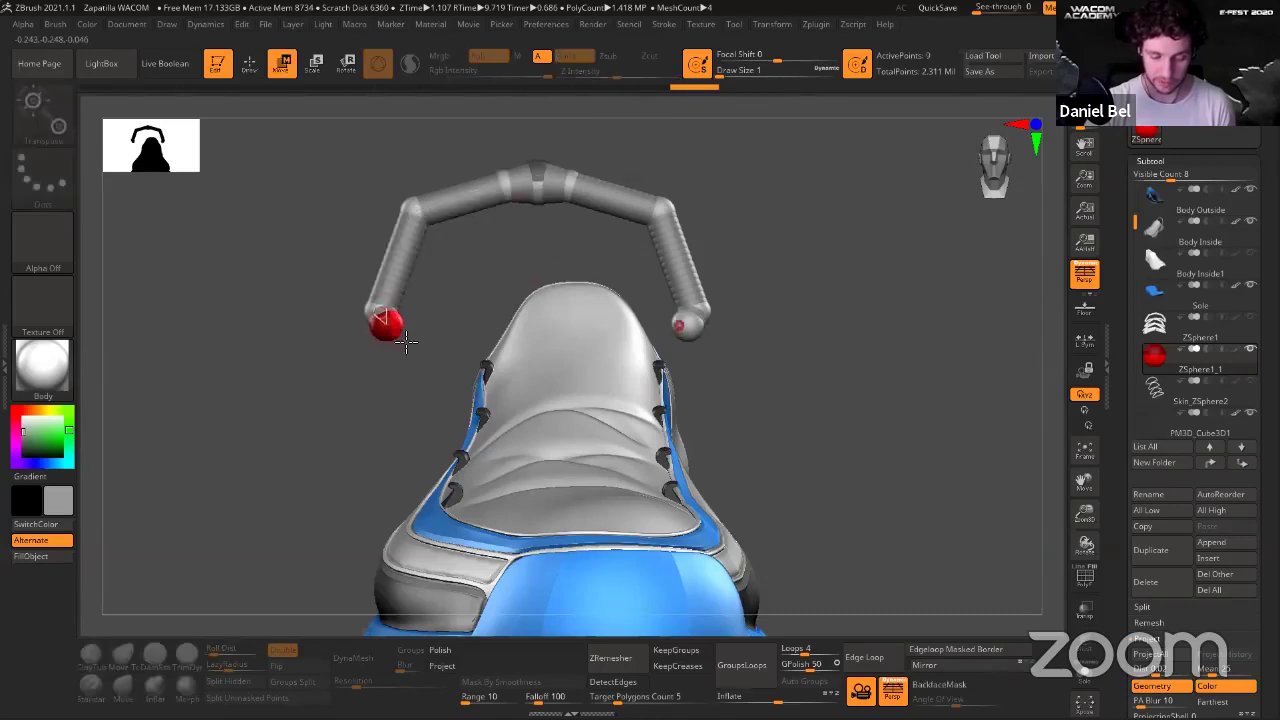
{"action": "left_click_drag", "start_coordinate": [406, 341], "coordinate": [455, 376]}
{"action": "key", "text": "q"}
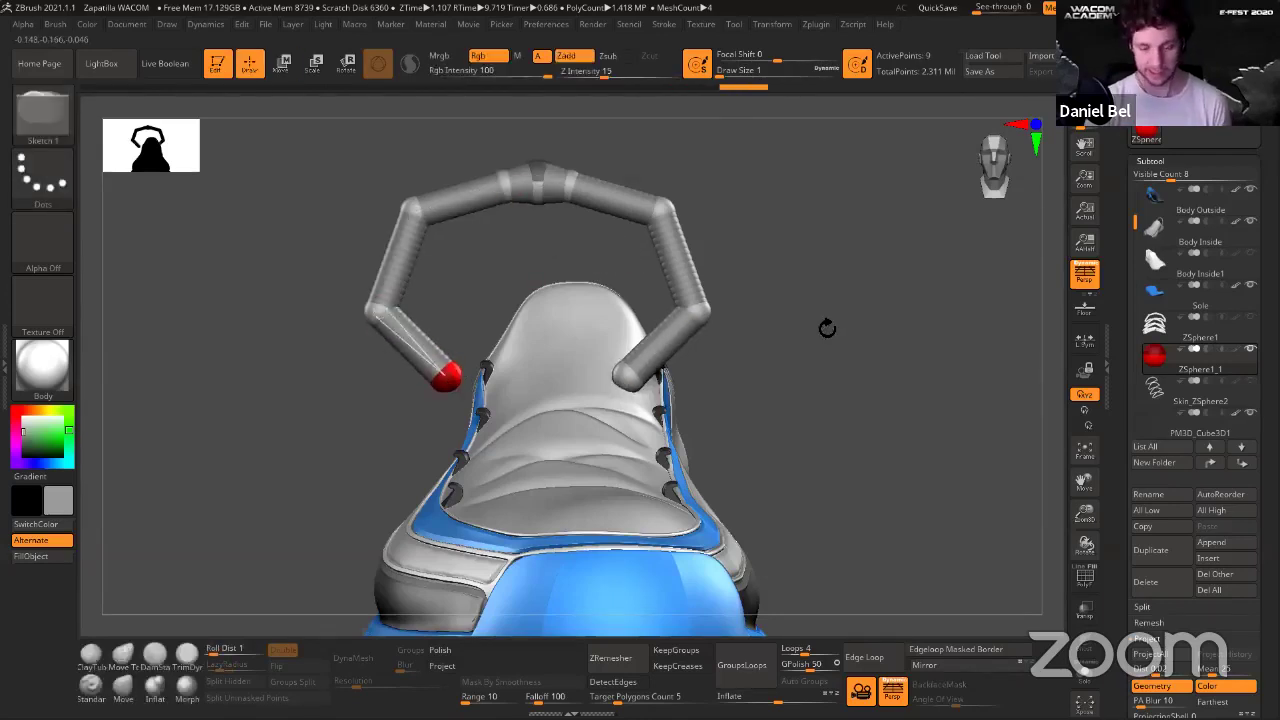
In side view, move the new chain's spheres down so its center rests near the shoe's tongue.
{"action": "mouse_move", "coordinate": [829, 329]}
{"action": "left_mouse_down"}
{"action": "mouse_move", "coordinate": [772, 316]}
{"action": "mouse_move", "coordinate": [717, 269]}
{"action": "mouse_move", "coordinate": [460, 252]}
{"action": "mouse_move", "coordinate": [480, 229]}
{"action": "mouse_move", "coordinate": [437, 240]}
{"action": "mouse_move", "coordinate": [457, 278]}
{"action": "left_mouse_up"}
{"action": "key", "text": "w"}
{"action": "key", "text": "ctrl+z"}
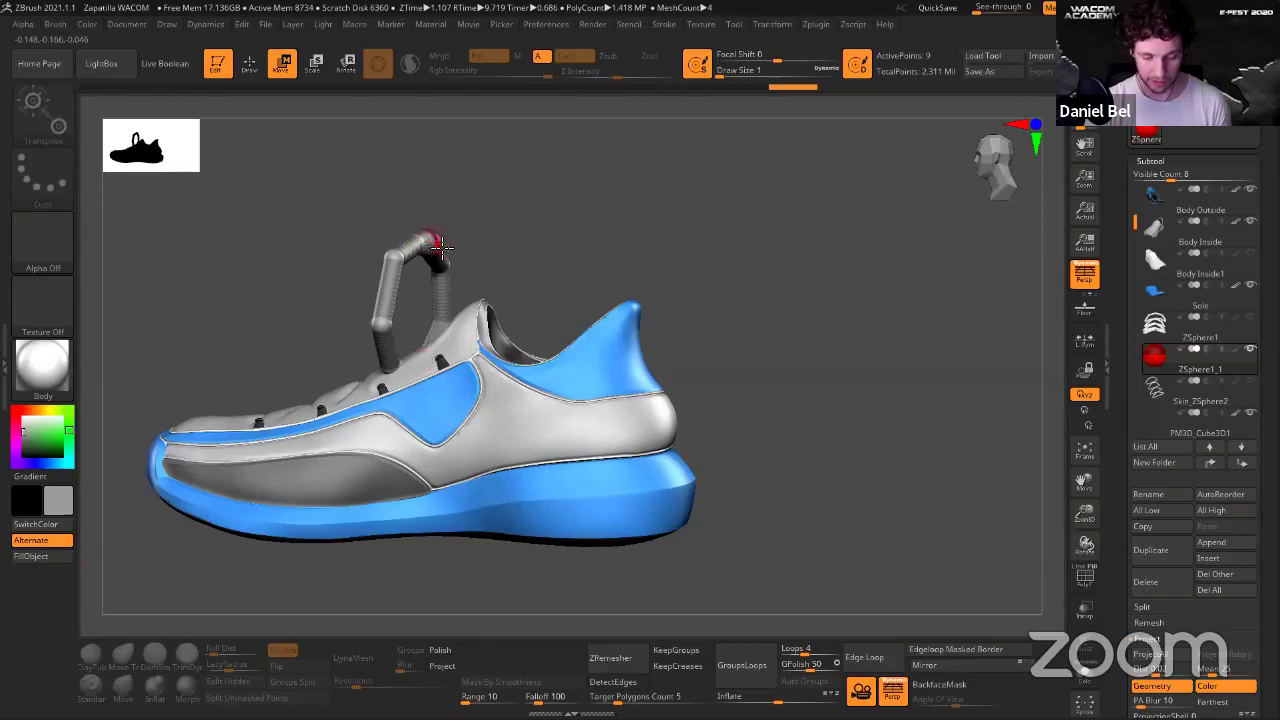
{"action": "key", "text": "ctrl+z"}
{"action": "key", "text": "ctrl+z"}
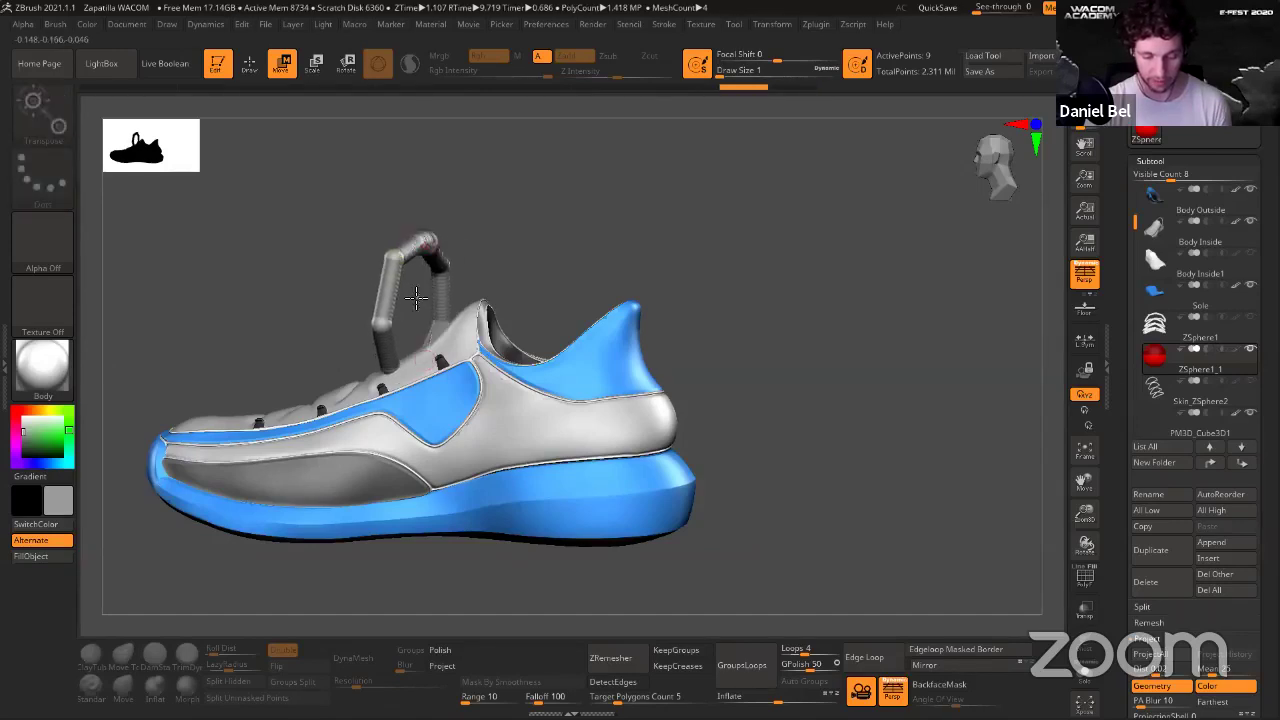
{"action": "key", "text": "ctrl+z"}
{"action": "key", "text": "ctrl+z"}
{"action": "key", "text": "ctrl+z"}
{"action": "key", "text": "ctrl+z"}
{"action": "key", "text": "ctrl+z"}
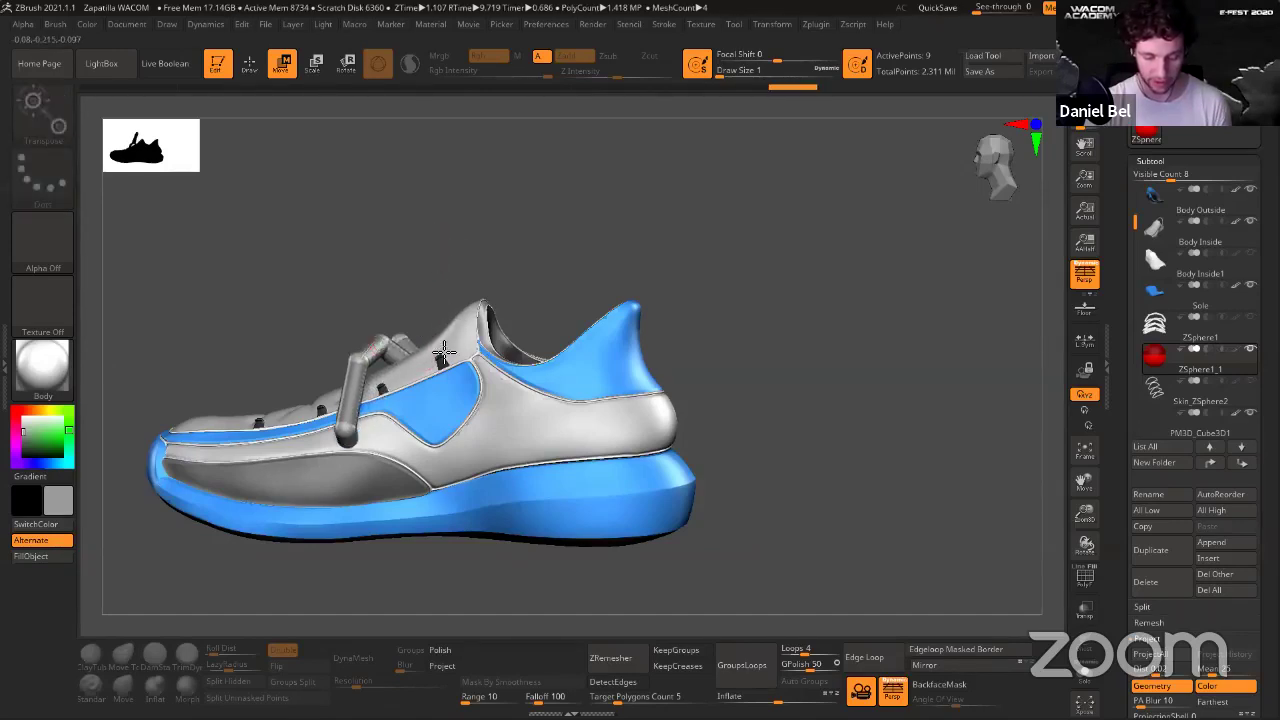
{"action": "key", "text": "ctrl+z"}
{"action": "key", "text": "ctrl+z"}
{"action": "key", "text": "ctrl+z"}
{"action": "key", "text": "ctrl+z"}
{"action": "key", "text": "ctrl+z"}
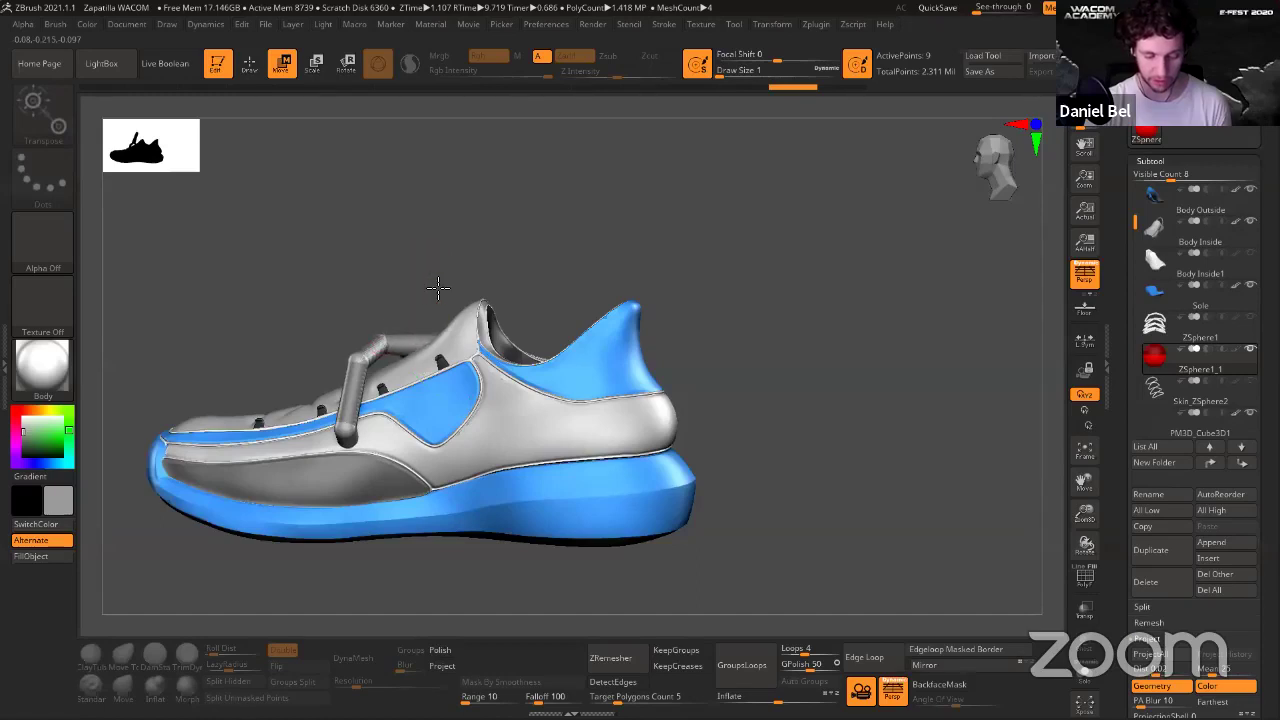
Reposition the chain's joints so both arms arch across the tongue and reach down the shoe's sides.
{"action": "key", "text": "ctrl+shift+z"}
{"action": "key", "text": "ctrl+shift+z"}
{"action": "key", "text": "ctrl+shift+z"}
{"action": "key", "text": "ctrl+shift+z"}
{"action": "key", "text": "ctrl+shift+z"}
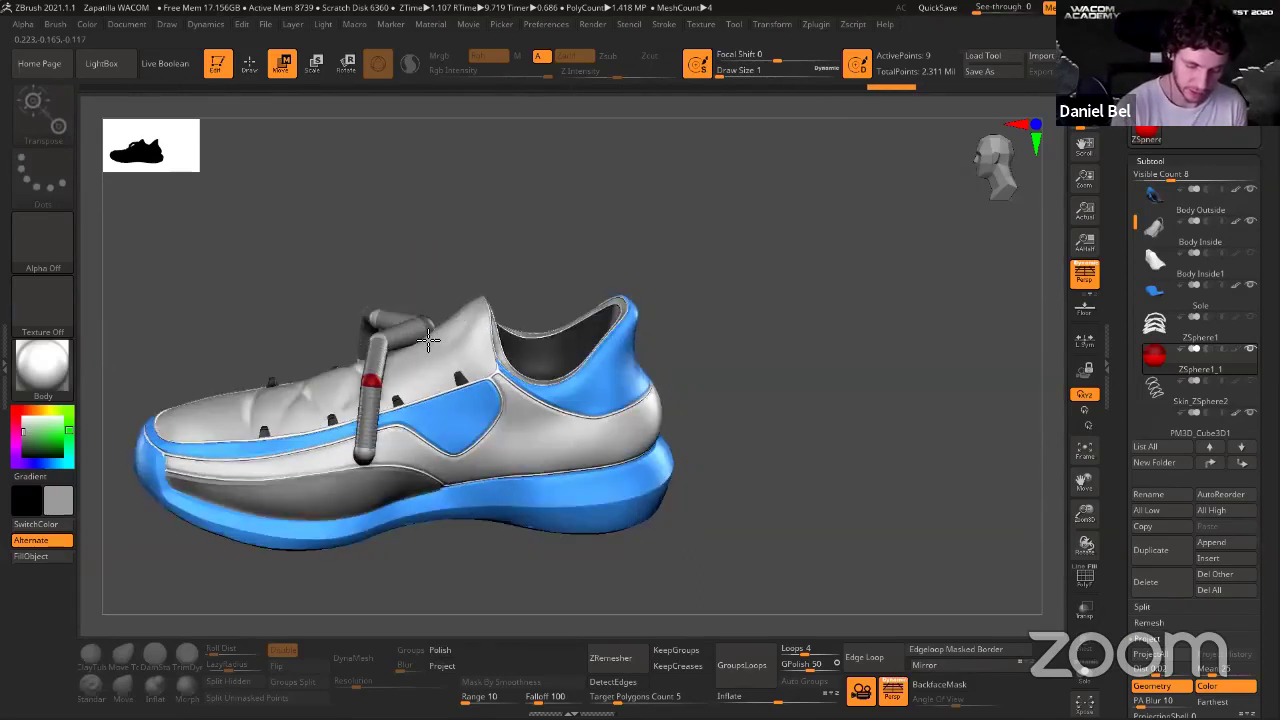
{"action": "key", "text": "ctrl+shift+z"}
{"action": "key", "text": "ctrl+shift+z"}
{"action": "key", "text": "ctrl+shift+z"}
{"action": "key", "text": "ctrl+shift+z"}
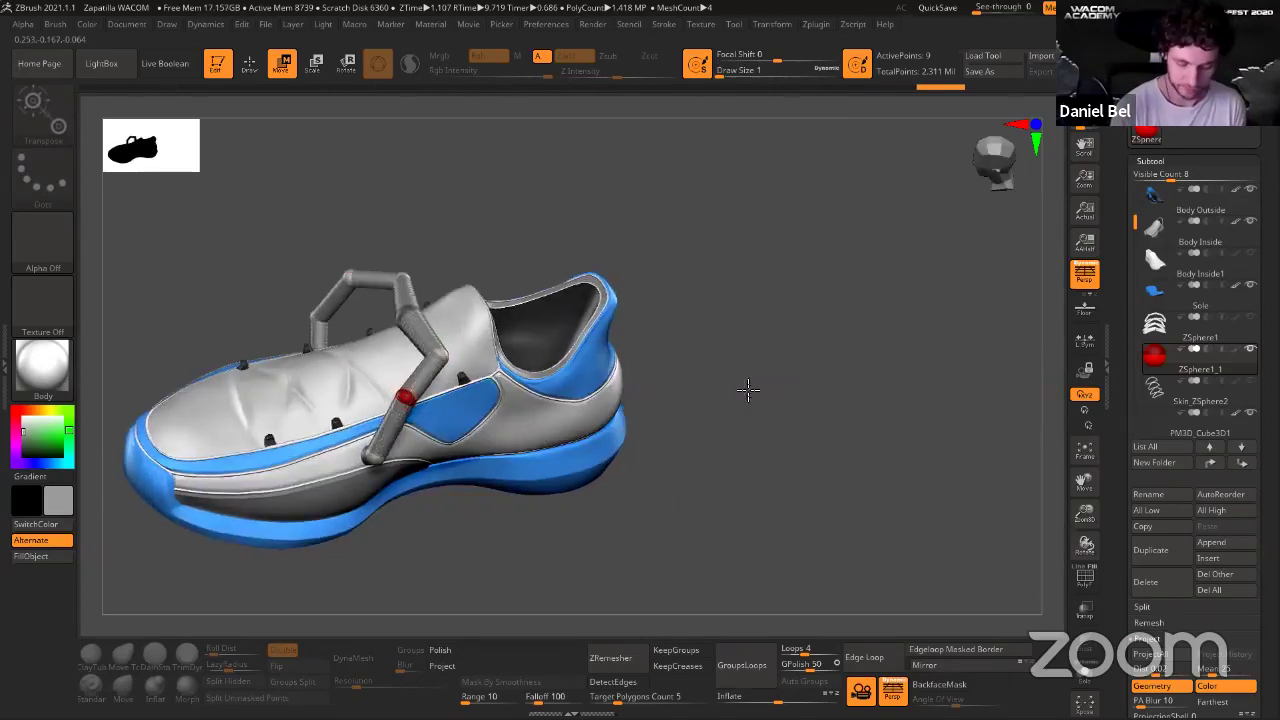
{"action": "key", "text": "ctrl+shift+z"}
{"action": "key", "text": "ctrl+shift+z"}
{"action": "key", "text": "ctrl+shift+z"}
{"action": "key", "text": "ctrl+shift+z"}
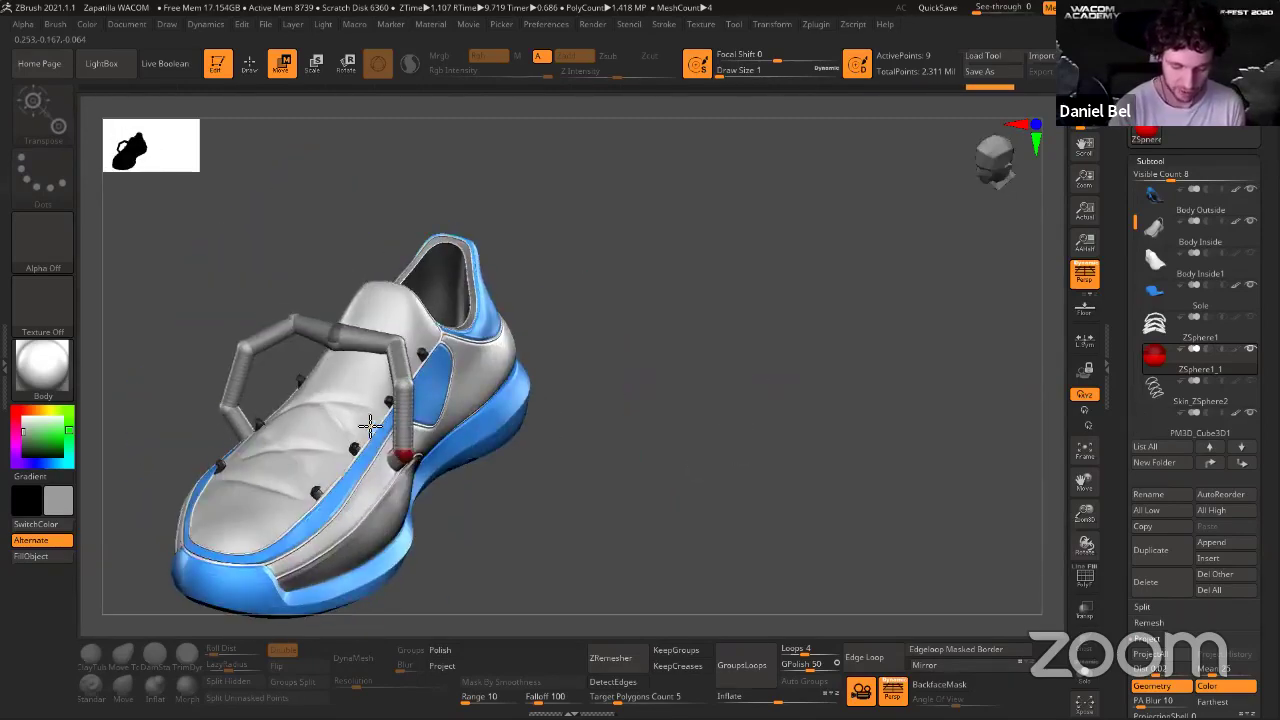
Raise the chain's side joints and bend its ends in toward the lace tabs.
{"action": "key", "text": "ctrl+z"}
{"action": "key", "text": "ctrl+z"}
{"action": "key", "text": "ctrl+z"}
{"action": "key", "text": "ctrl+z"}
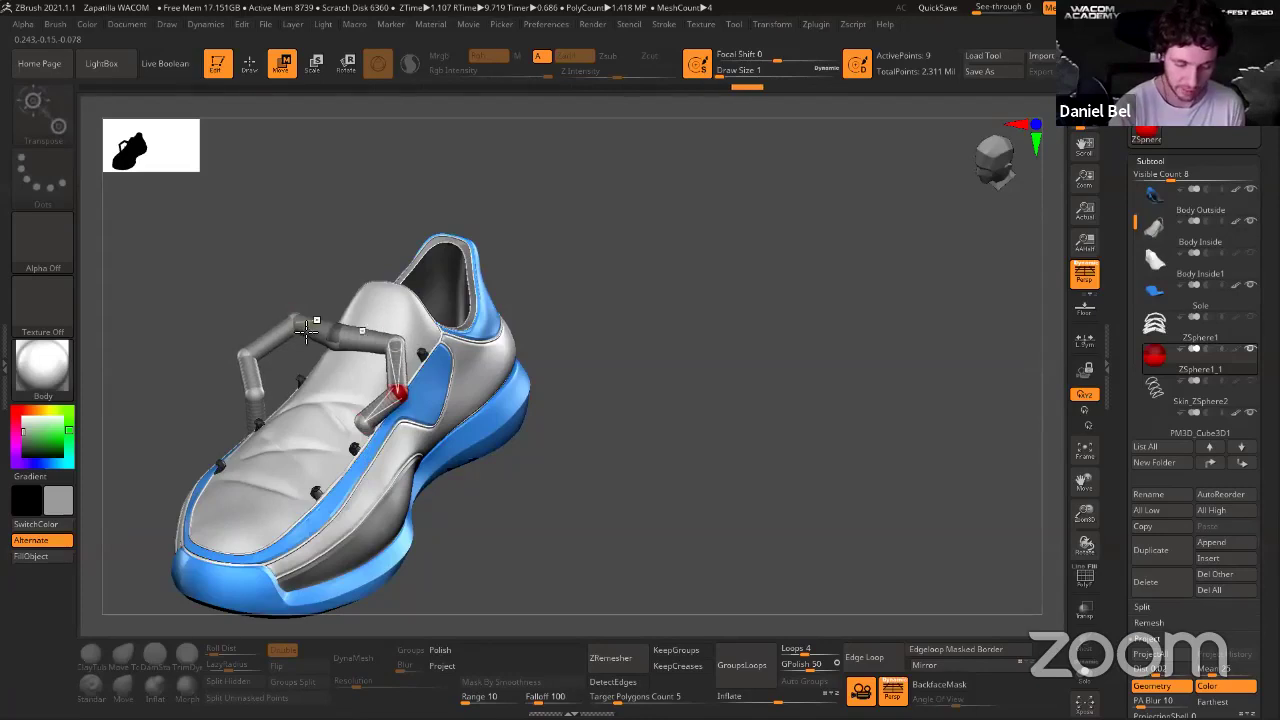
{"action": "key", "text": "ctrl+shift+z"}
{"action": "key", "text": "ctrl+shift+z"}
{"action": "left_click_drag", "start_coordinate": [718, 410], "coordinate": [756, 366]}
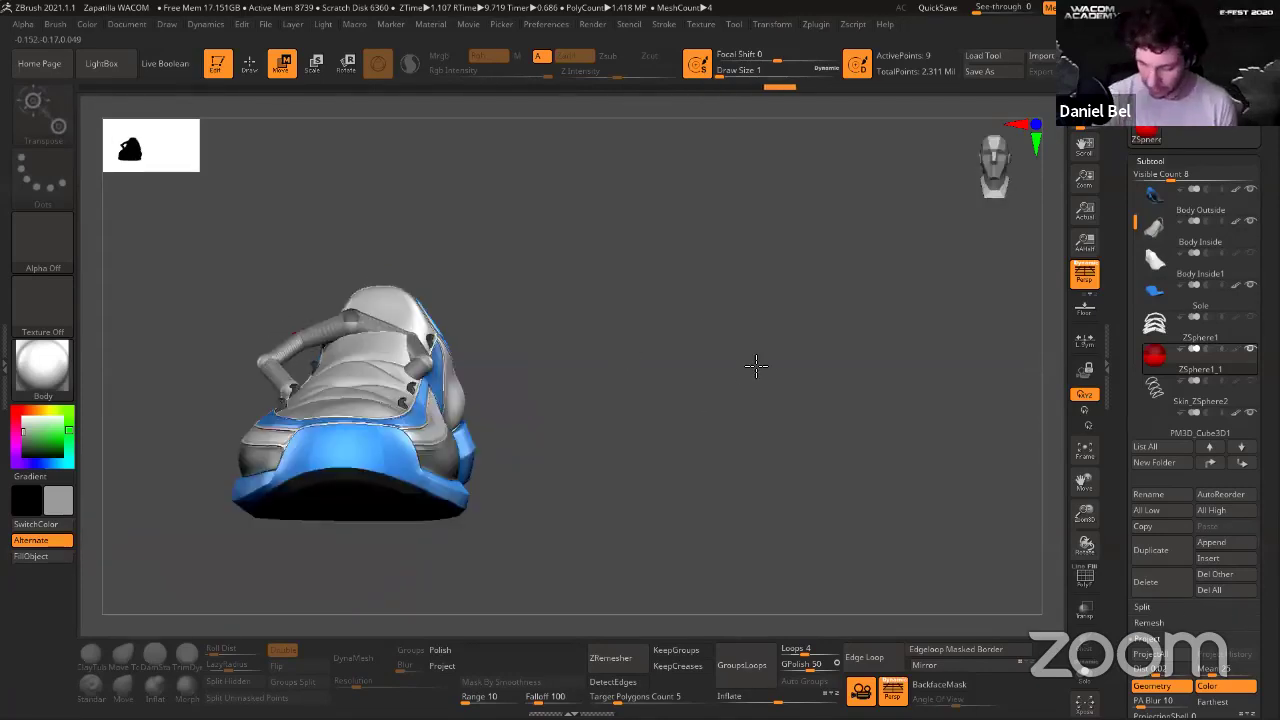
Return to the ZSphere1 subtool and turn off its skin preview to show the laces' ZSphere chain.
{"action": "left_click", "coordinate": [1163, 332]}
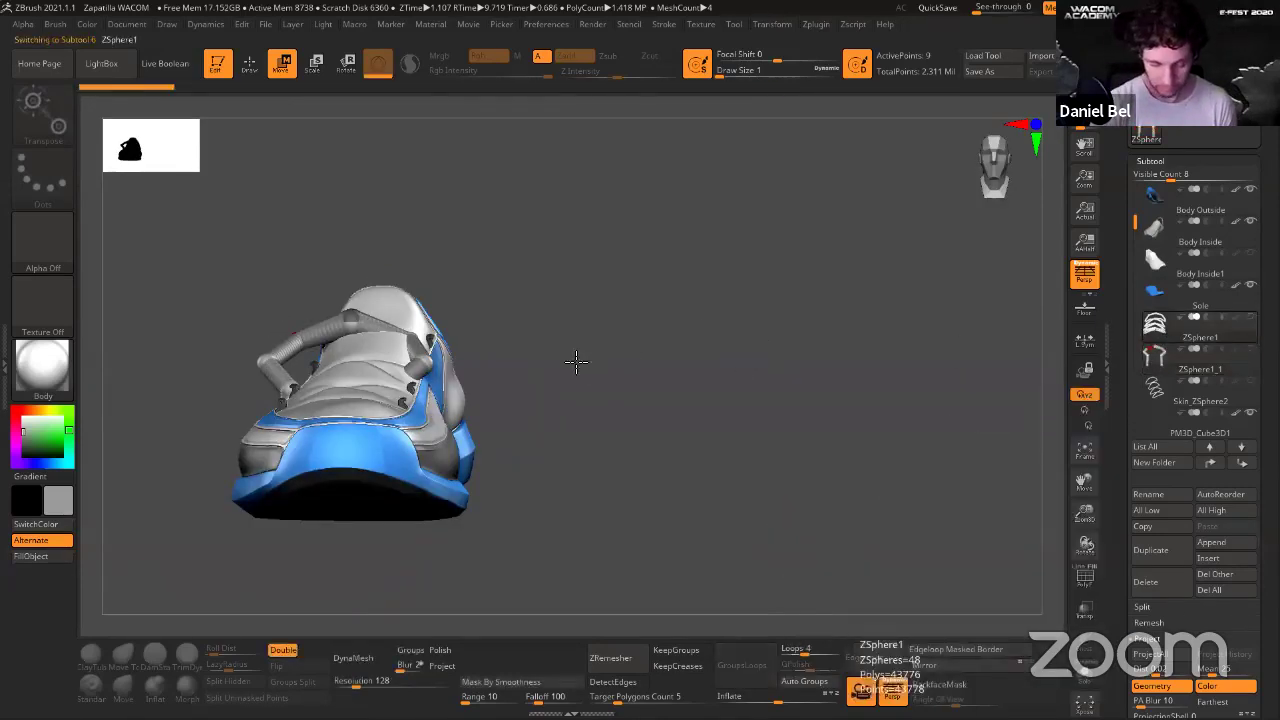
{"action": "key", "text": "a"}
{"action": "left_click_drag", "start_coordinate": [628, 320], "coordinate": [734, 286]}
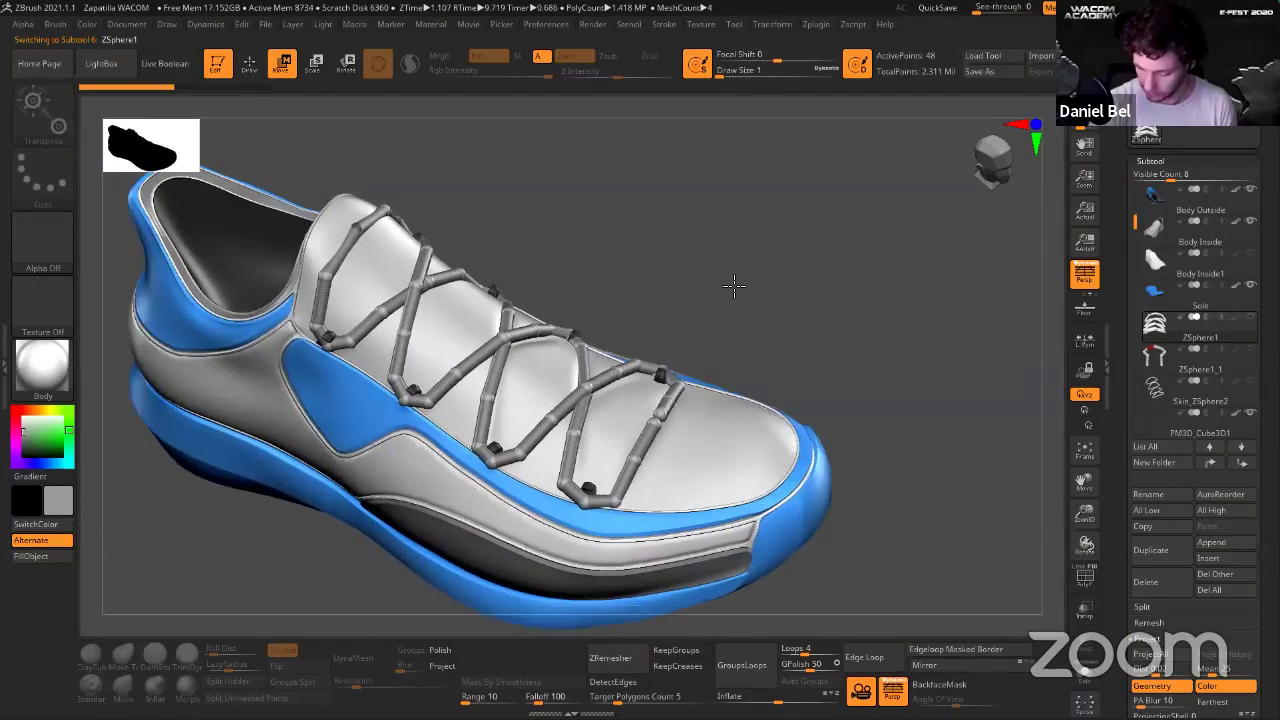
Set the laces' adaptive skin density to 1 and preview the skin with its polyframe shown.
{"action": "scroll", "coordinate": [1238, 348], "scroll_direction": "down", "scroll_amount": 10}
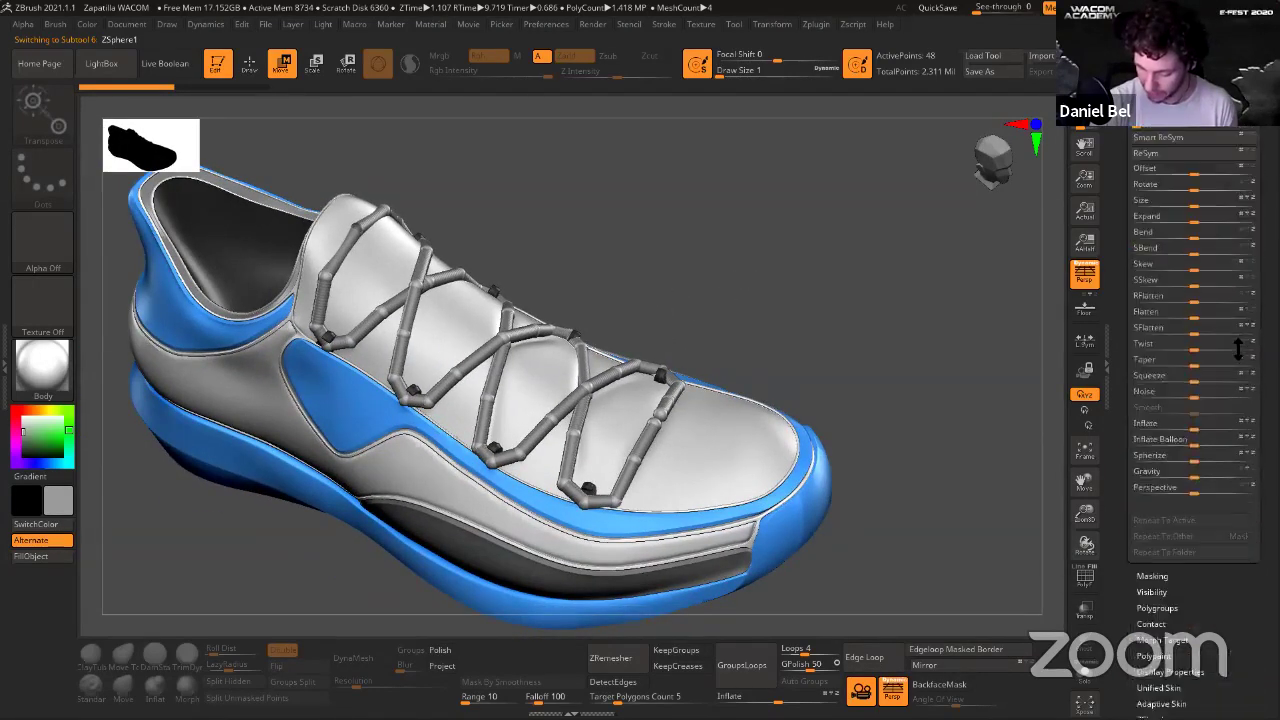
{"action": "left_click", "coordinate": [1161, 559]}
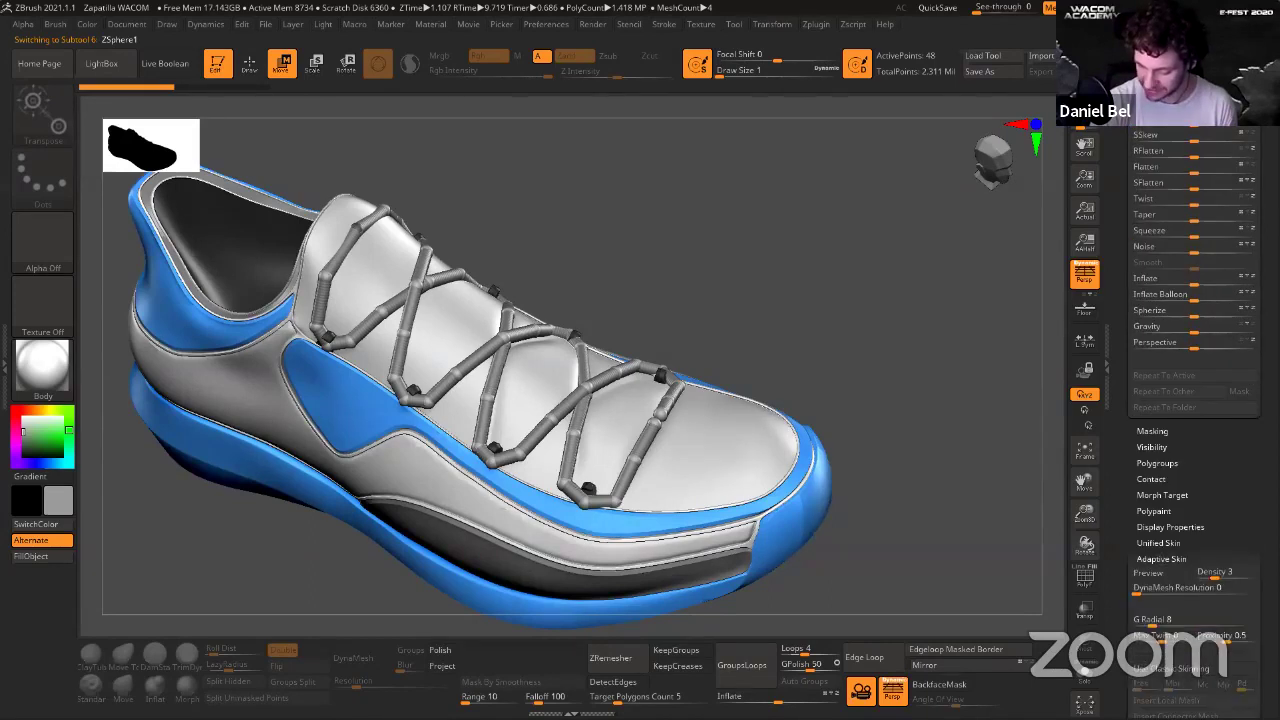
{"action": "scroll", "coordinate": [1244, 430], "scroll_direction": "down", "scroll_amount": 5}
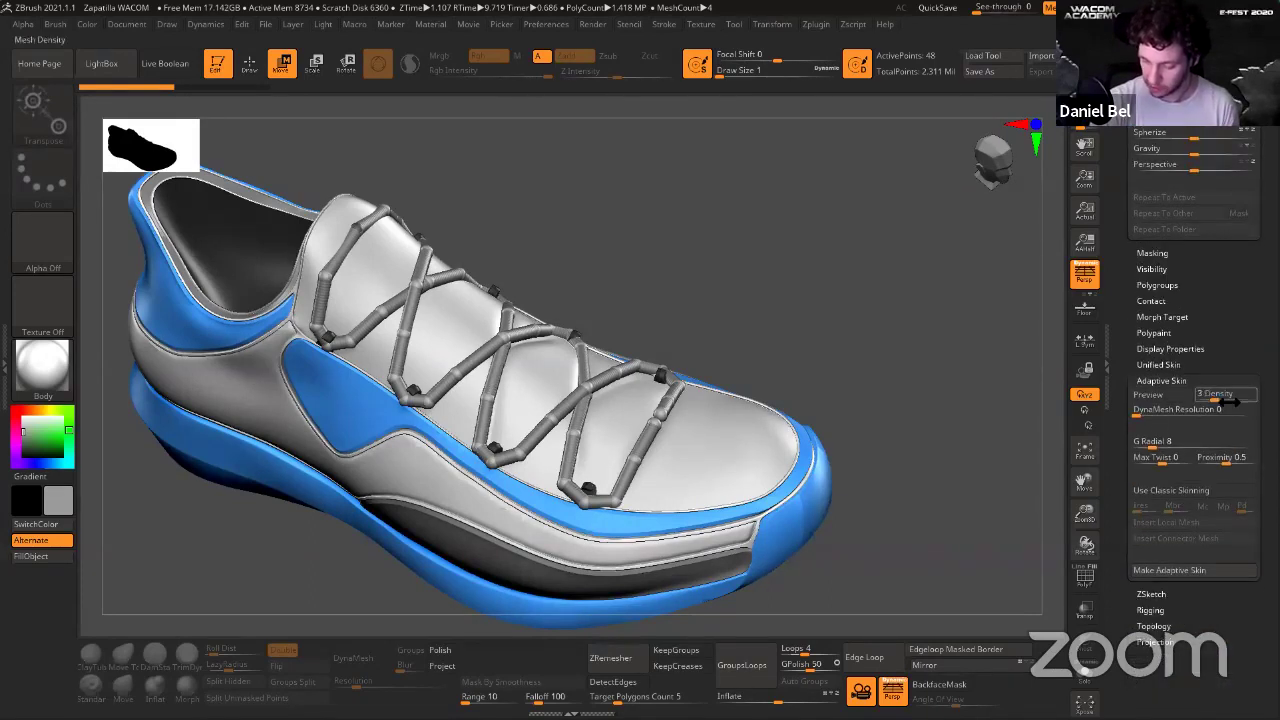
{"action": "left_click", "coordinate": [1216, 399]}
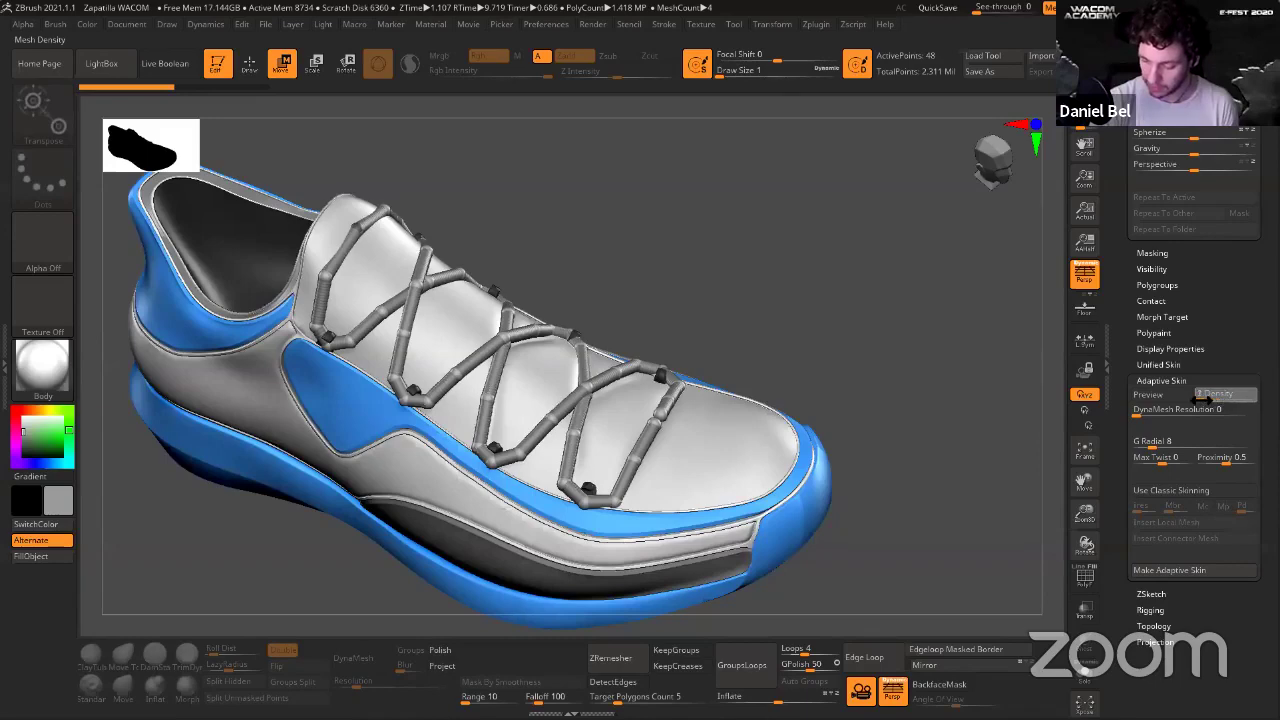
{"action": "left_click", "coordinate": [1180, 394]}
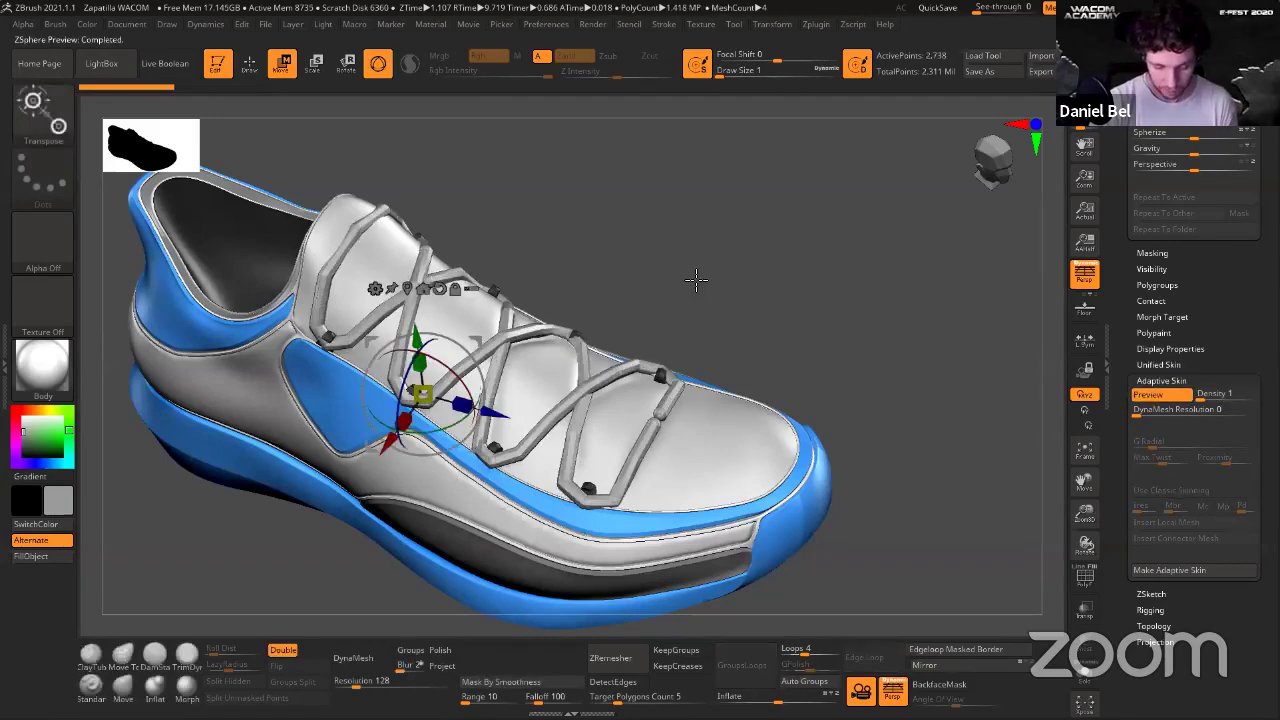
{"action": "key", "text": "shift+f"}
{"action": "scroll", "coordinate": [738, 290], "scroll_direction": "up", "scroll_amount": 2}
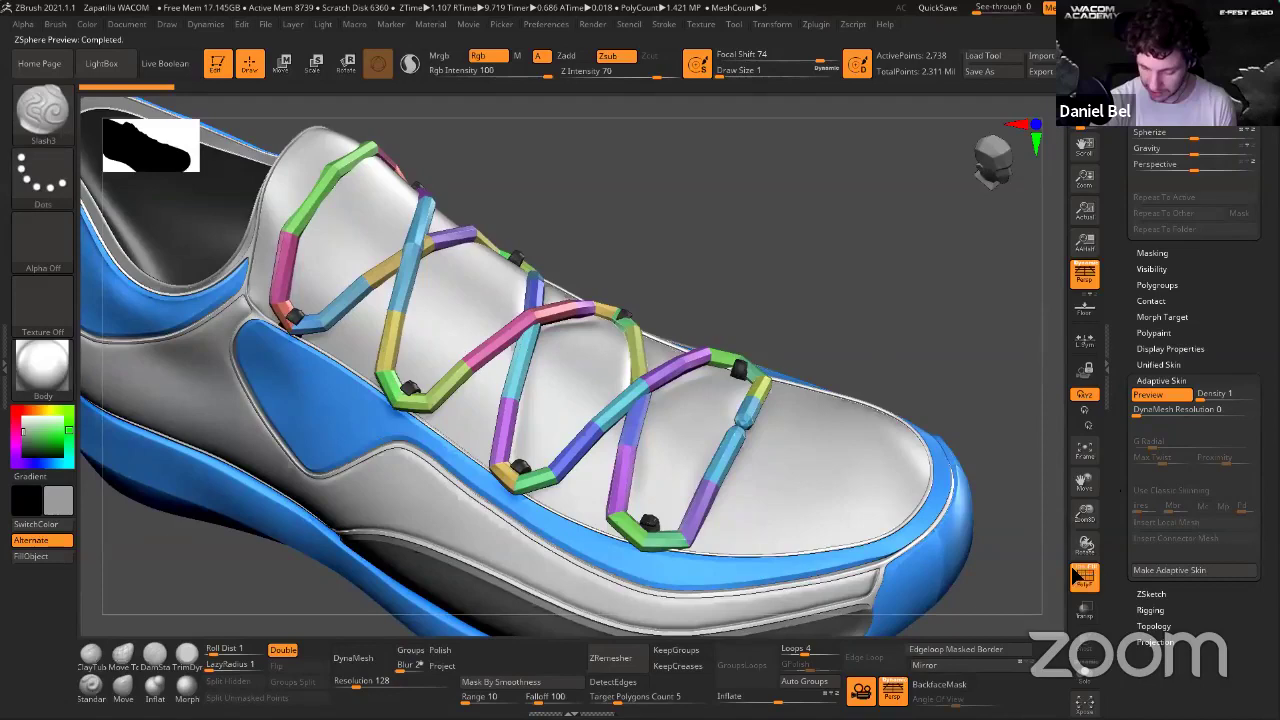
{"action": "left_click", "coordinate": [1084, 577]}
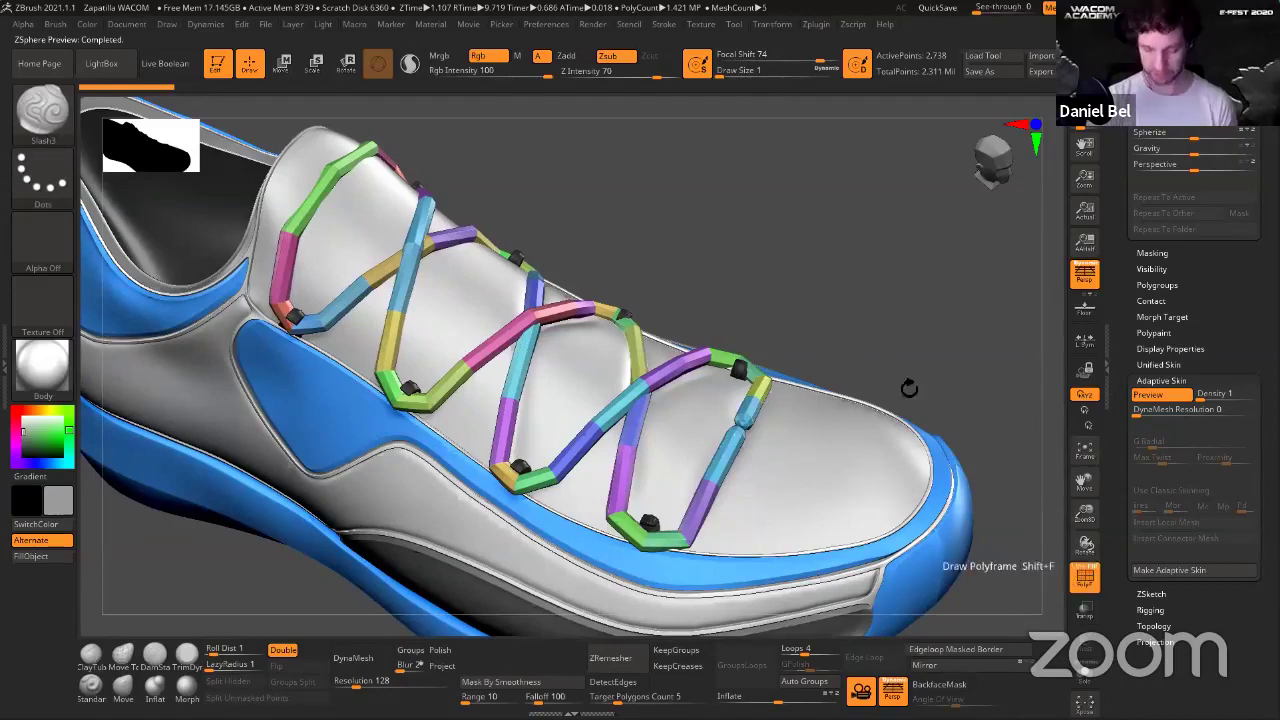
Try adaptive skin density 2, return it to 1 and generate the laces' adaptive skin mesh.
{"action": "left_click", "coordinate": [1207, 397]}
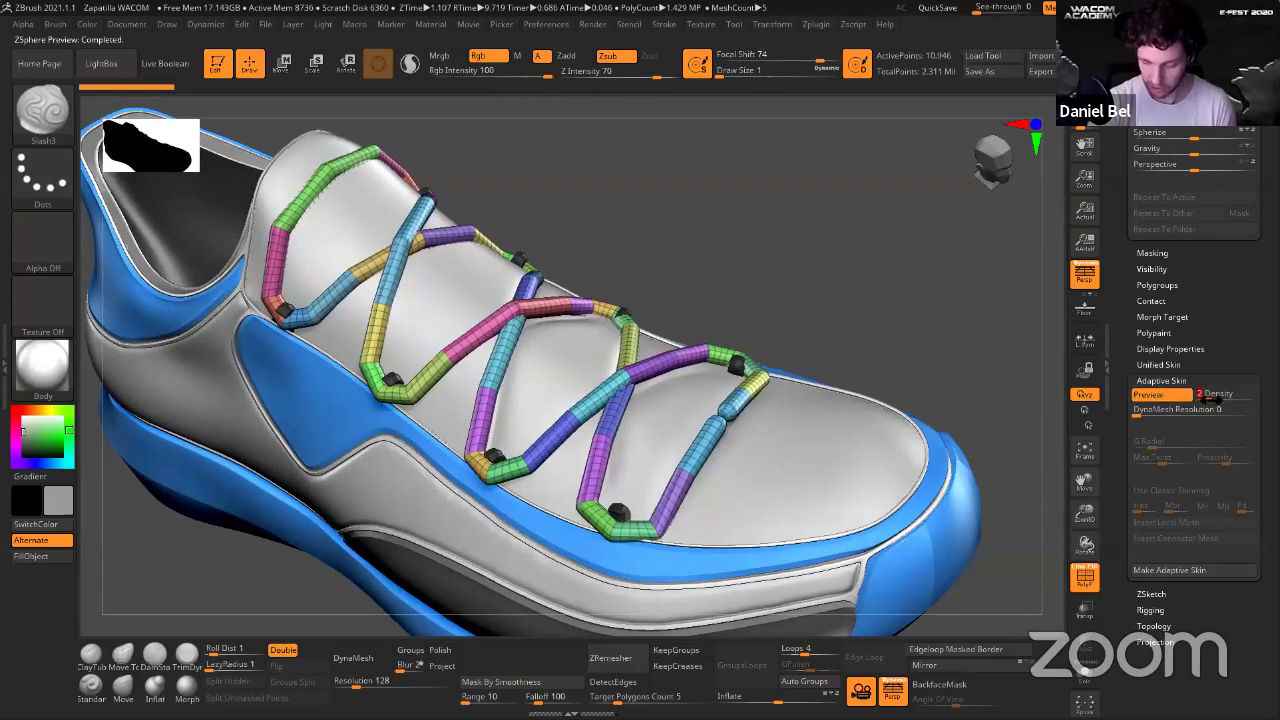
{"action": "left_click", "coordinate": [1222, 399]}
{"action": "left_click_drag", "start_coordinate": [1205, 396], "coordinate": [1190, 396]}
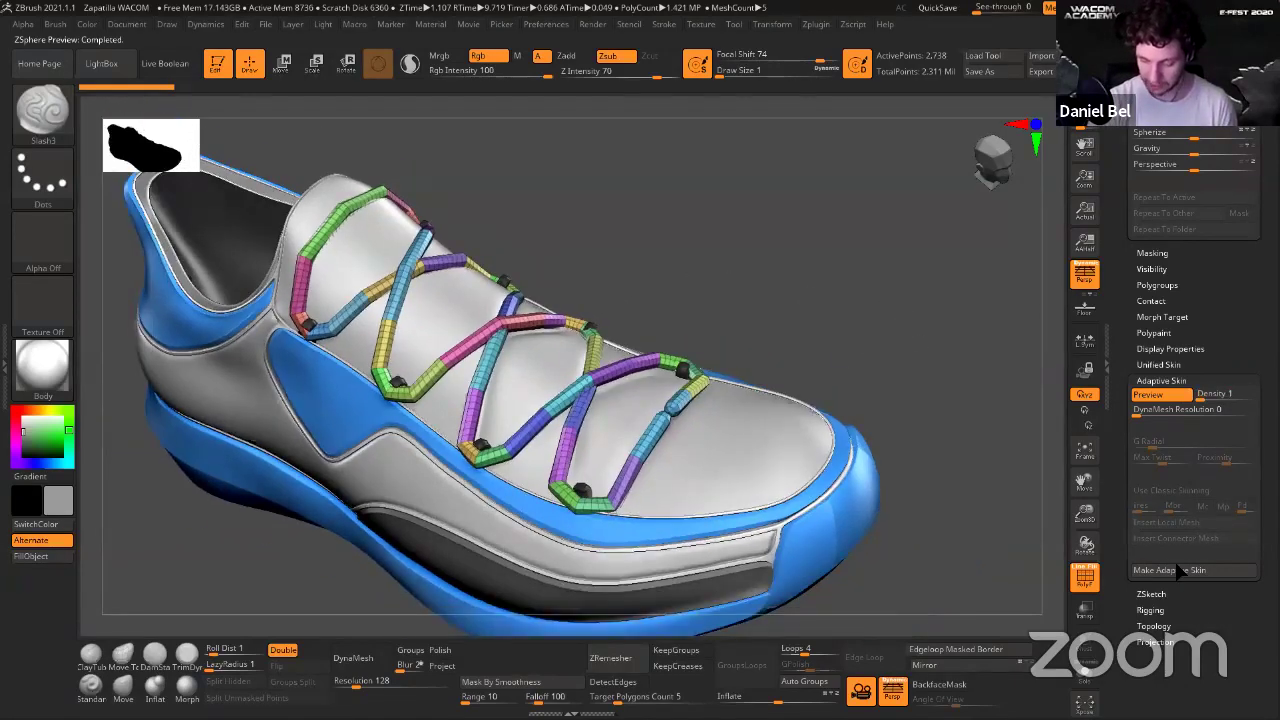
{"action": "left_click", "coordinate": [1169, 570]}
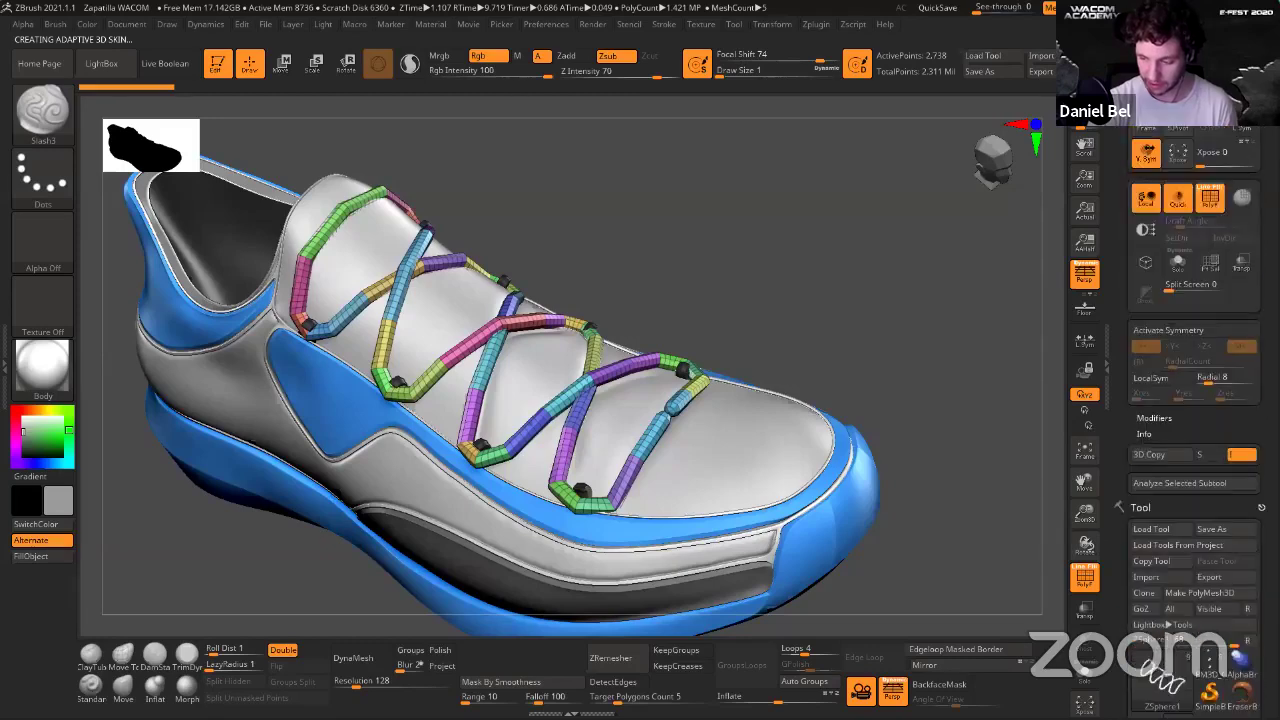
Switch to the generated lace skin as its own mesh, hide its polyframe and subdivide it twice.
{"action": "left_click_drag", "start_coordinate": [1236, 238], "coordinate": [1236, 307]}
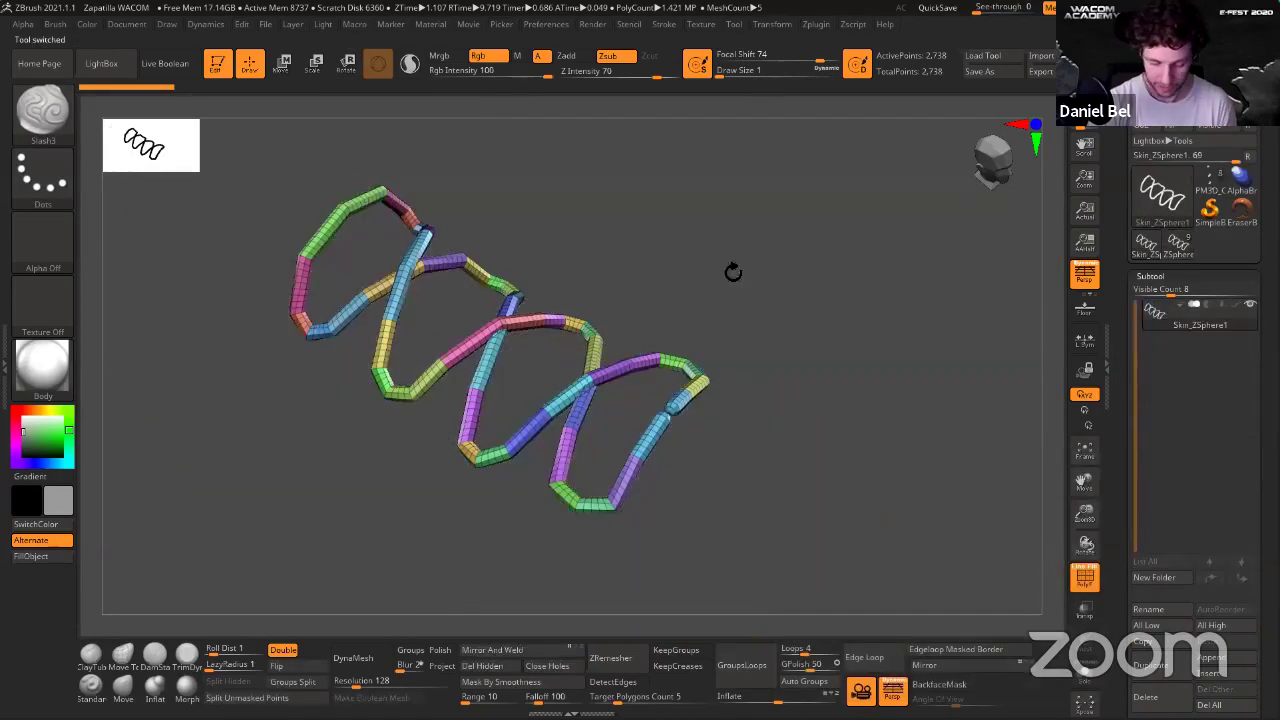
{"action": "left_click_drag", "start_coordinate": [731, 274], "coordinate": [680, 311]}
{"action": "key", "text": "shift+f"}
{"action": "left_click_drag", "start_coordinate": [760, 316], "coordinate": [675, 320]}
{"action": "key", "text": "ctrl+d"}
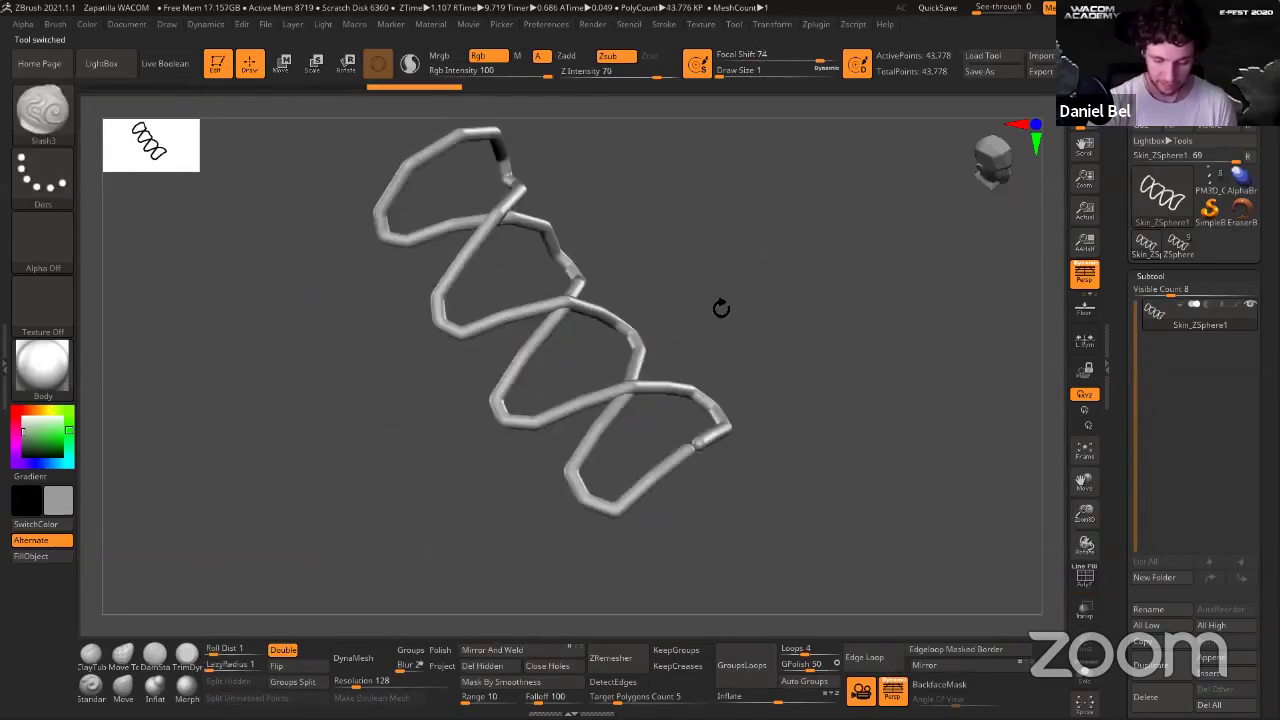
Polish the lace mesh at a lower subdivision level to smooth its bends, and check the rounded shape across the levels.
{"action": "key", "text": "shift+d"}
{"action": "key", "text": "shift+d"}
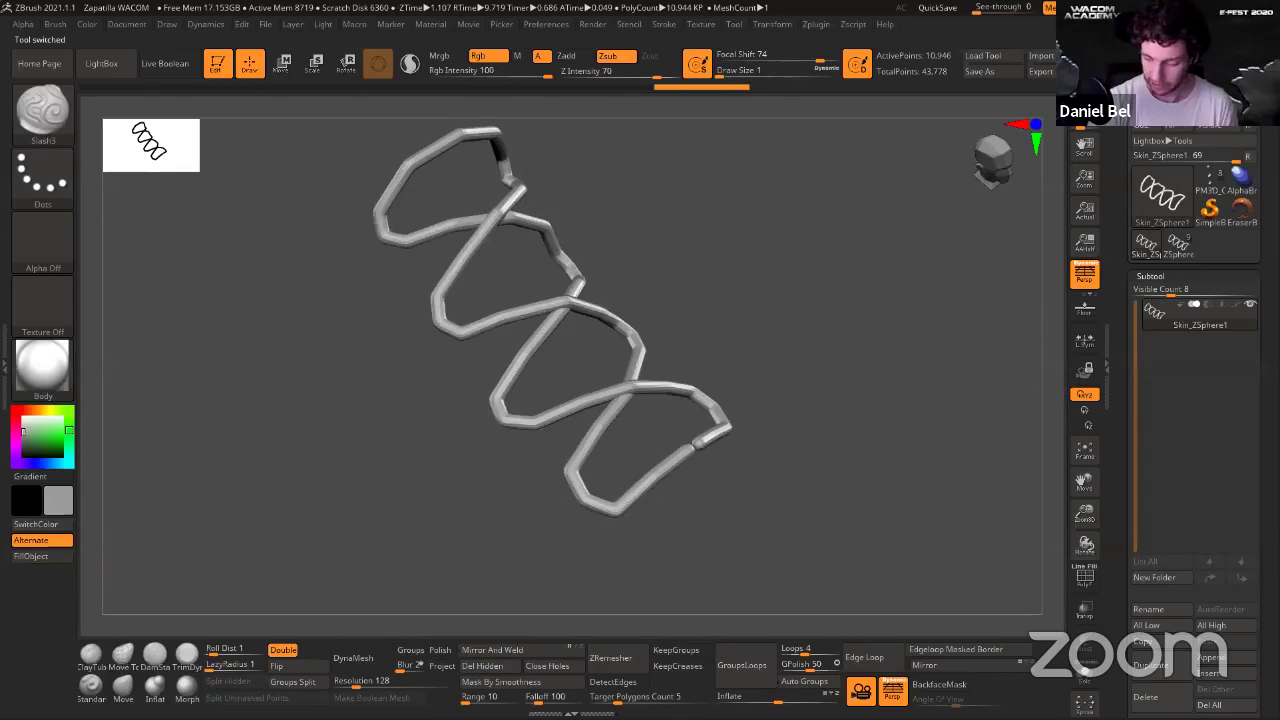
{"action": "scroll", "coordinate": [1244, 372], "scroll_direction": "down", "scroll_amount": 10}
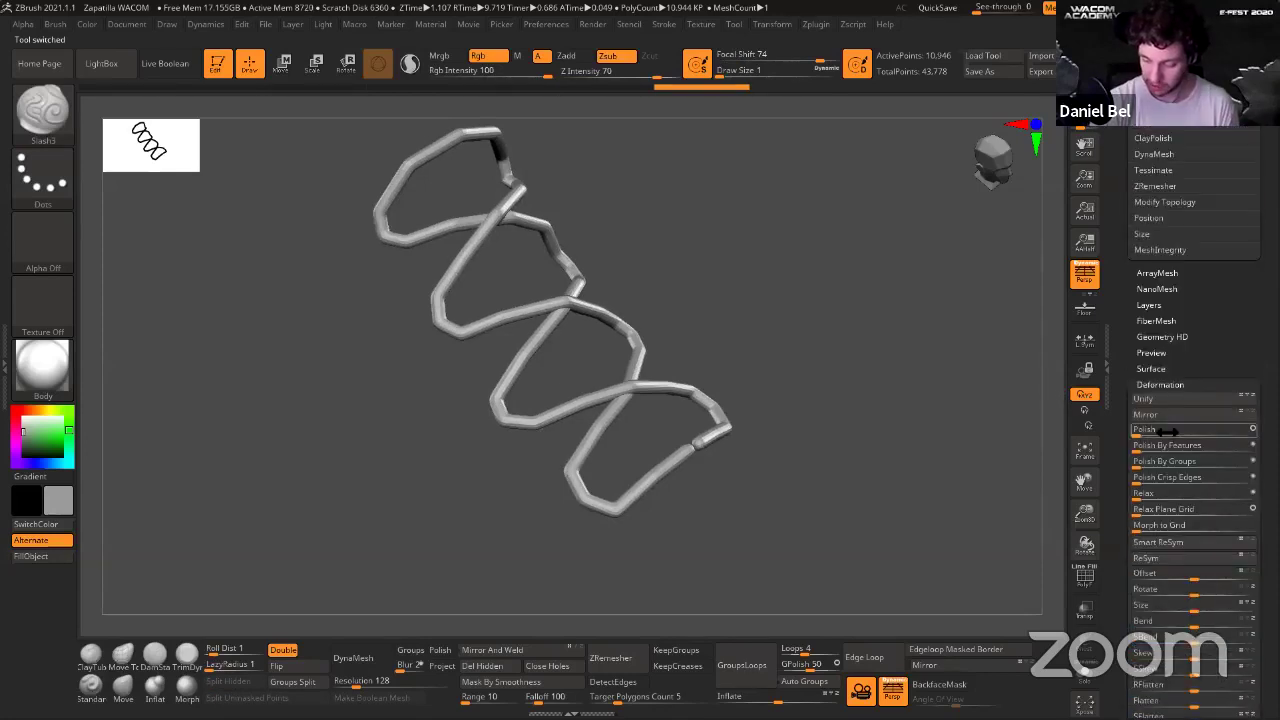
{"action": "left_click_drag", "start_coordinate": [1165, 432], "coordinate": [1250, 428]}
{"action": "key", "text": "shift+d"}
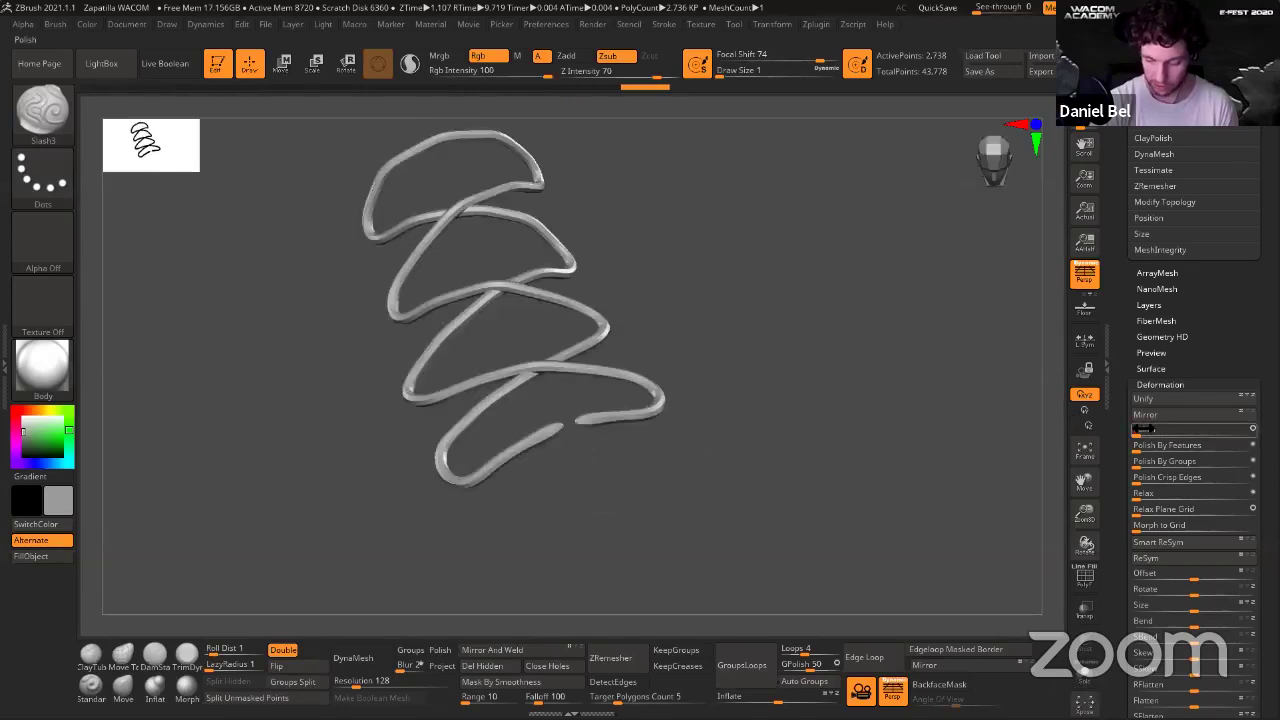
{"action": "left_click_drag", "start_coordinate": [740, 309], "coordinate": [778, 270]}
{"action": "key", "text": "shift+d"}
{"action": "key", "text": "shift+d"}
{"action": "left_click_drag", "start_coordinate": [1200, 264], "coordinate": [1200, 560]}
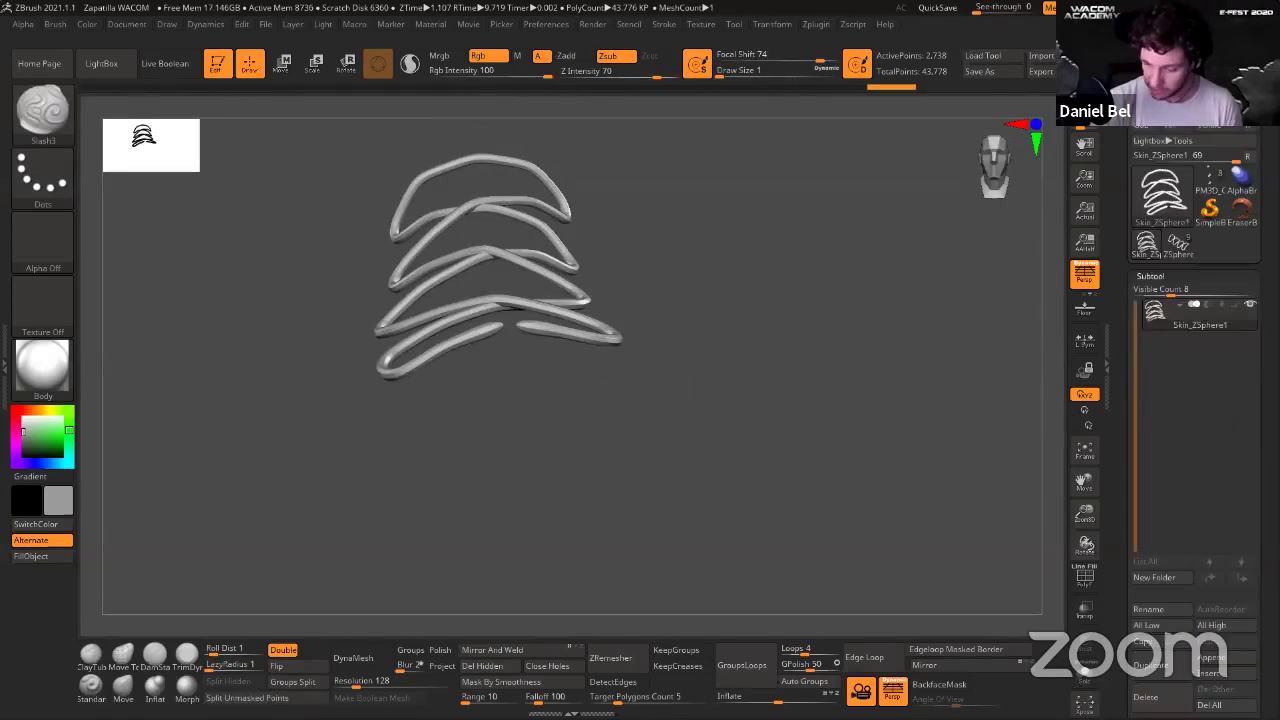
Return to the shoe tool and load the saved sneaker version with textured panels and rounded laces to examine it.
{"action": "left_click", "coordinate": [1182, 250]}
{"action": "left_click_drag", "start_coordinate": [743, 323], "coordinate": [774, 340]}
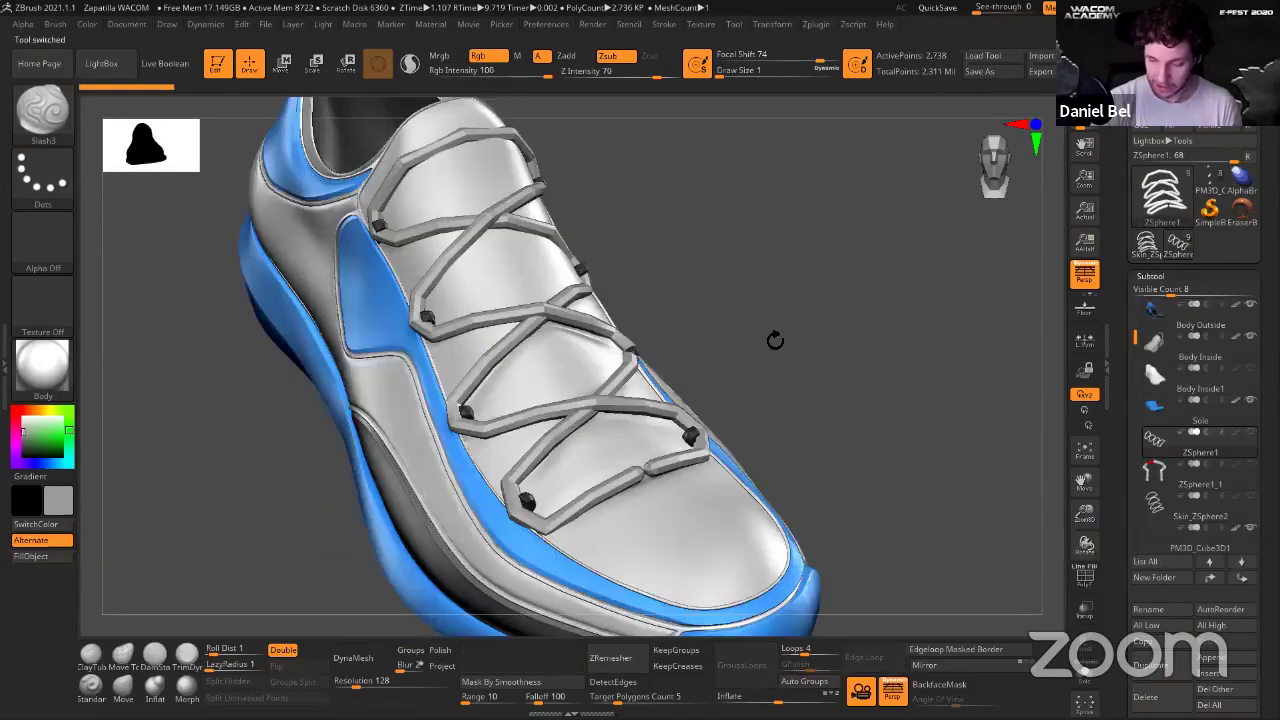
{"action": "left_click", "coordinate": [1010, 57]}
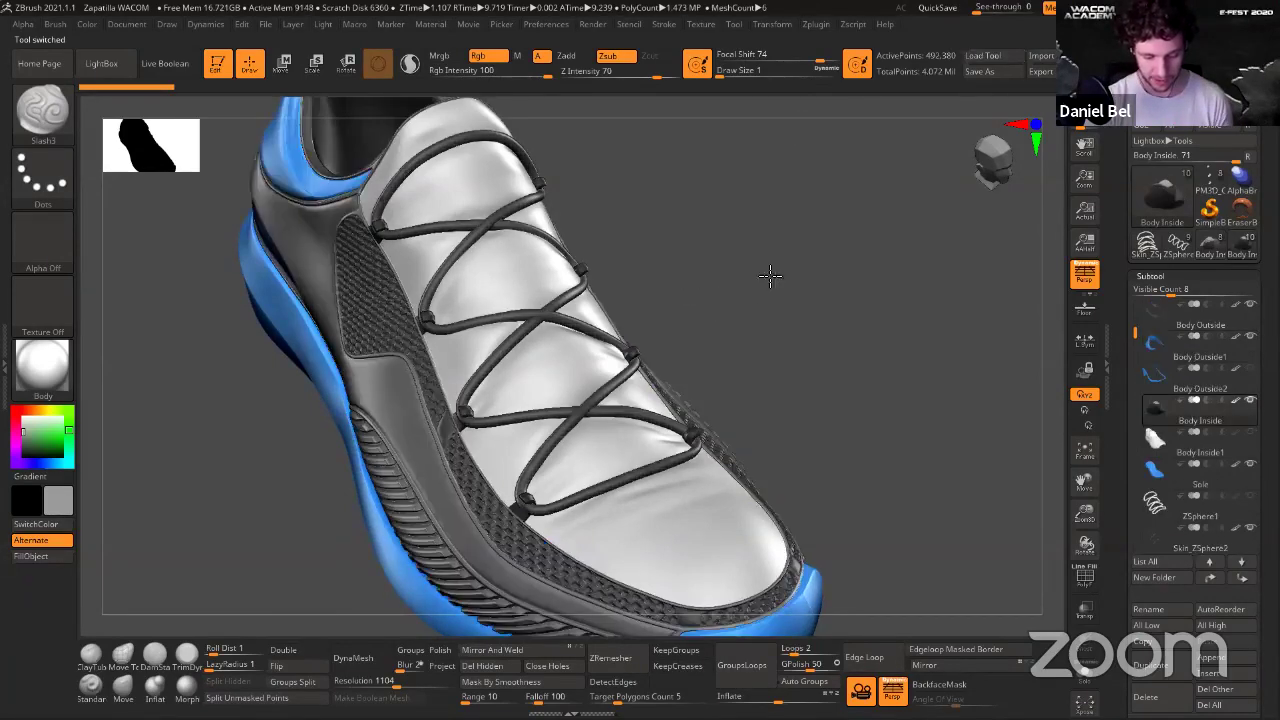
{"action": "left_click_drag", "start_coordinate": [766, 274], "coordinate": [747, 230]}
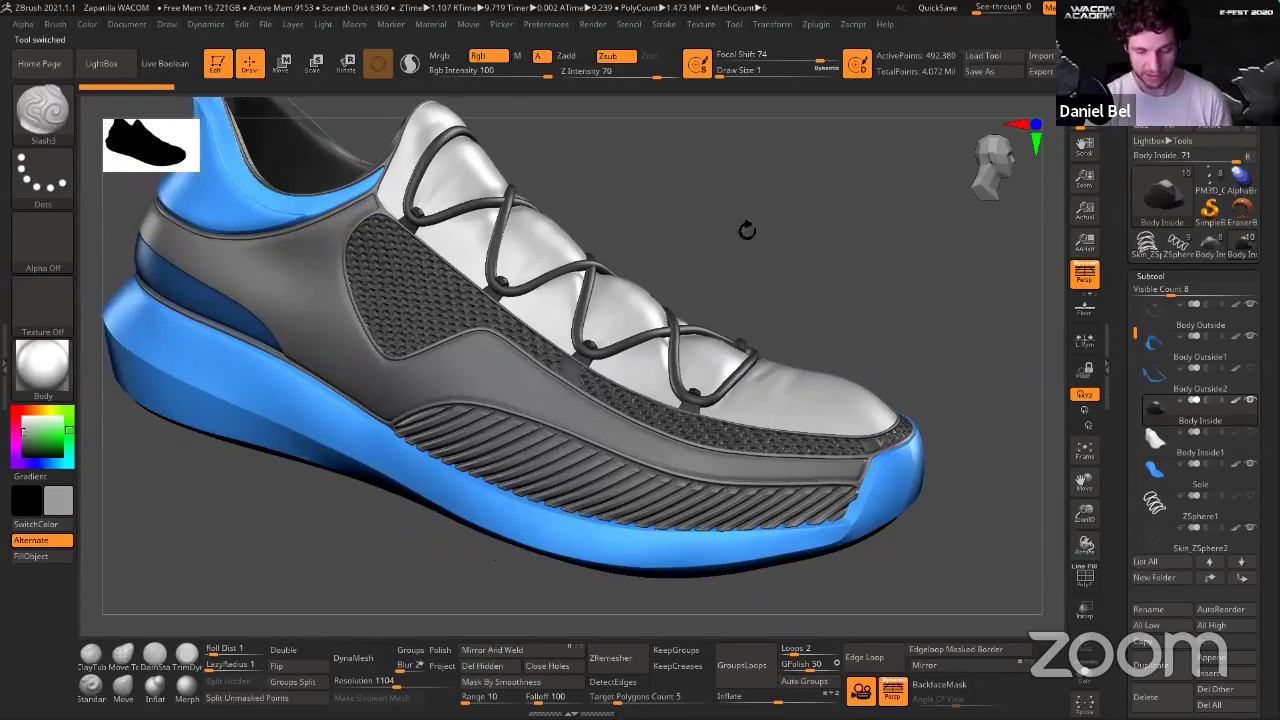
{"action": "right_click_drag", "start_coordinate": [490, 208], "coordinate": [501, 204]}
{"action": "left_click", "coordinate": [499, 210], "text": "alt"}
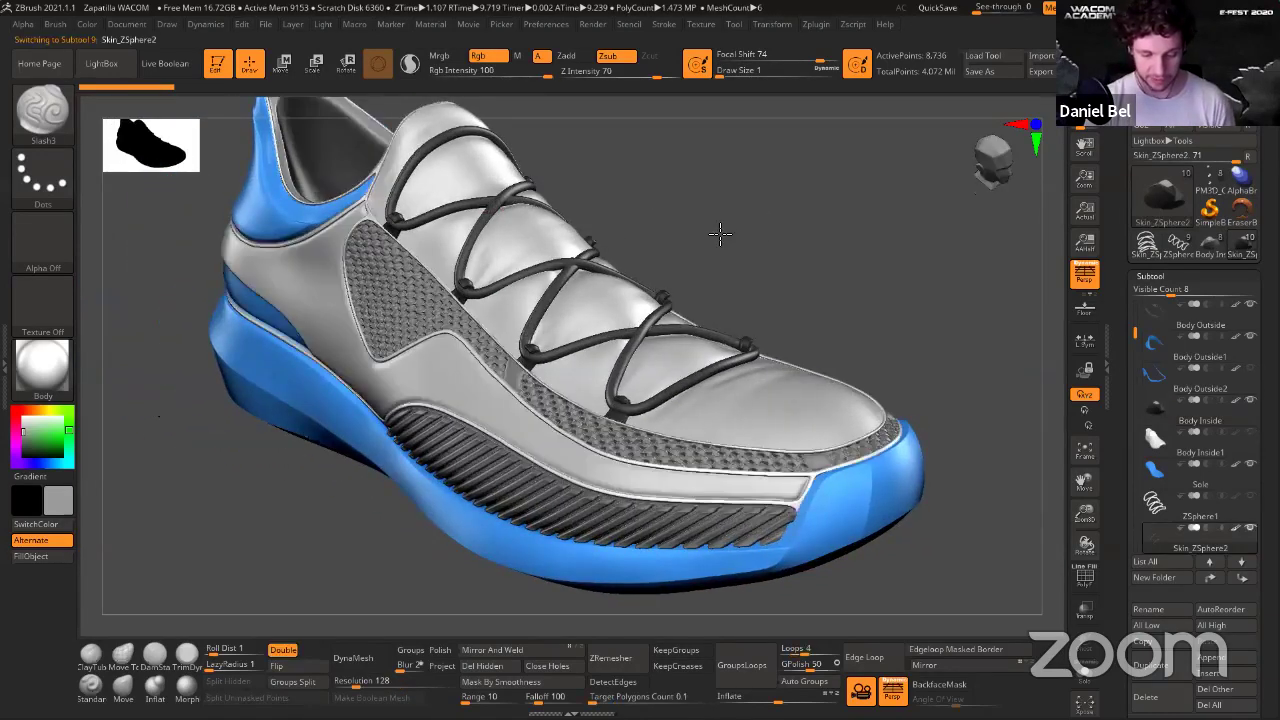
{"action": "left_click_drag", "start_coordinate": [720, 231], "coordinate": [945, 324]}
{"action": "key", "text": "ctrl+shift"}
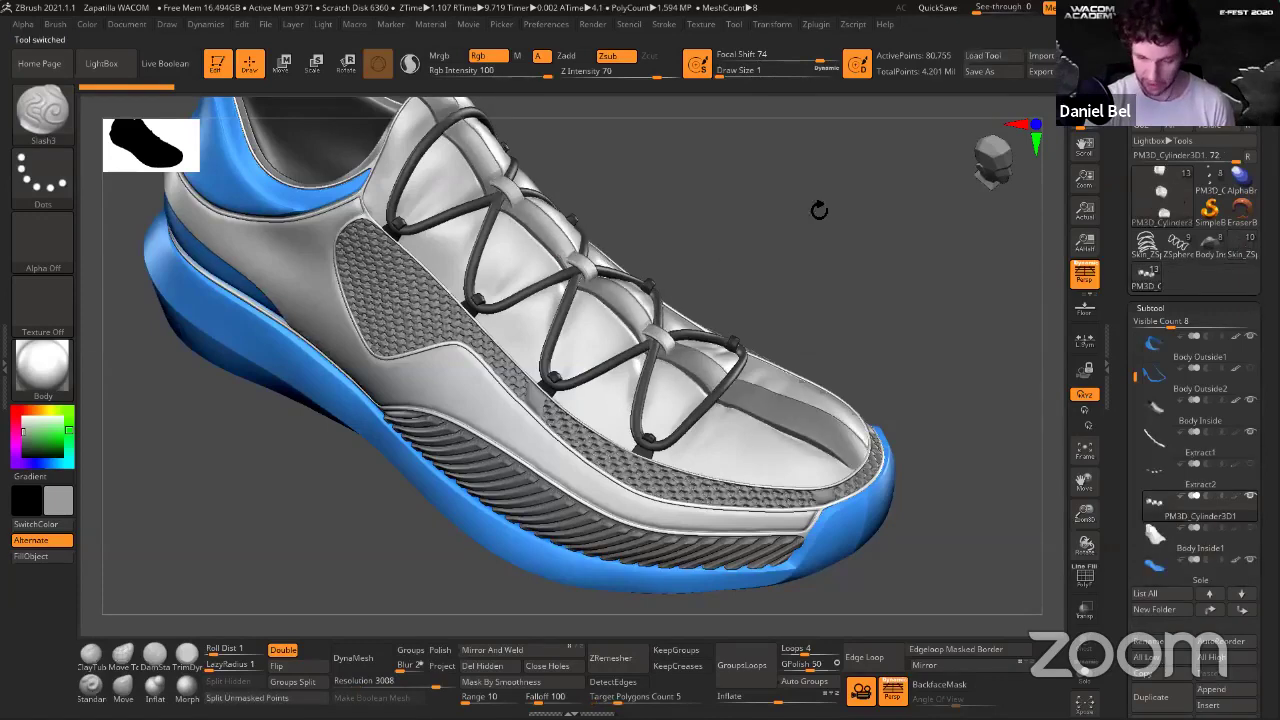
Load the next saved sneaker version and examine its centre strip, lace ties and textured Body Inside panels.
{"action": "left_click_drag", "start_coordinate": [595, 160], "coordinate": [568, 189], "text": "alt"}
{"action": "left_click", "coordinate": [1006, 63]}
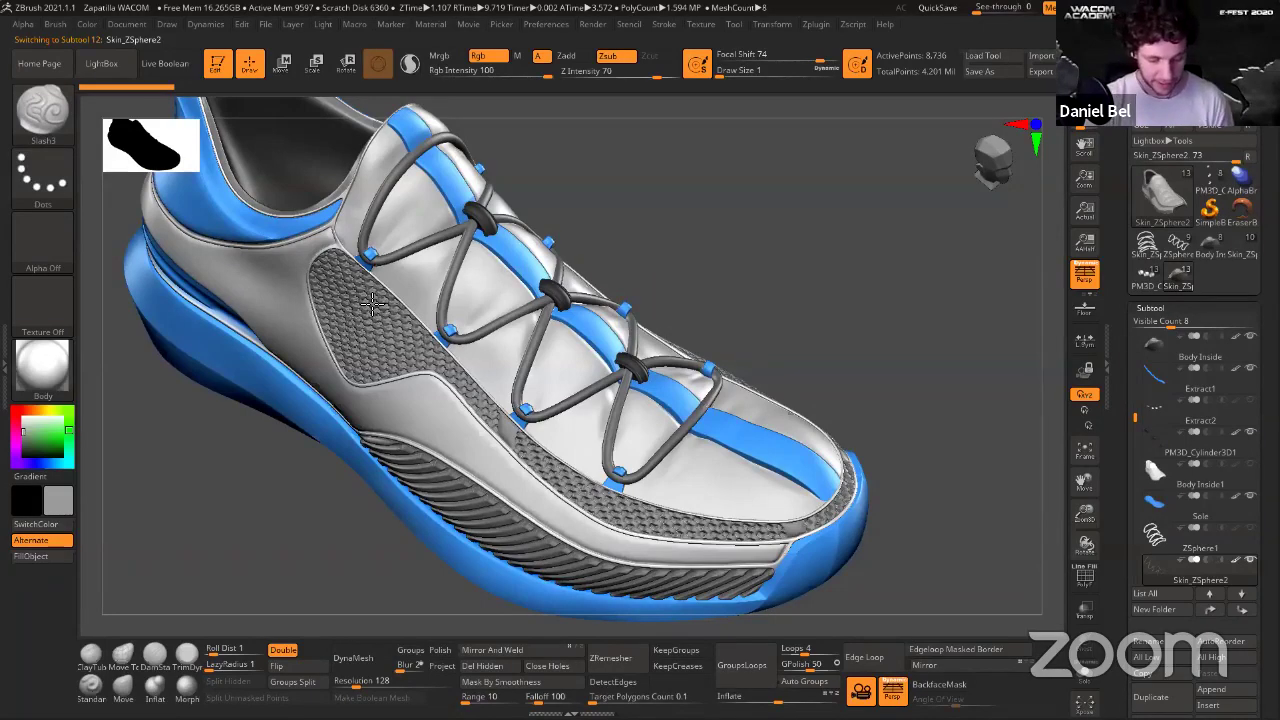
{"action": "left_click", "coordinate": [413, 326], "text": "alt"}
{"action": "left_click_drag", "start_coordinate": [731, 223], "coordinate": [1023, 574]}
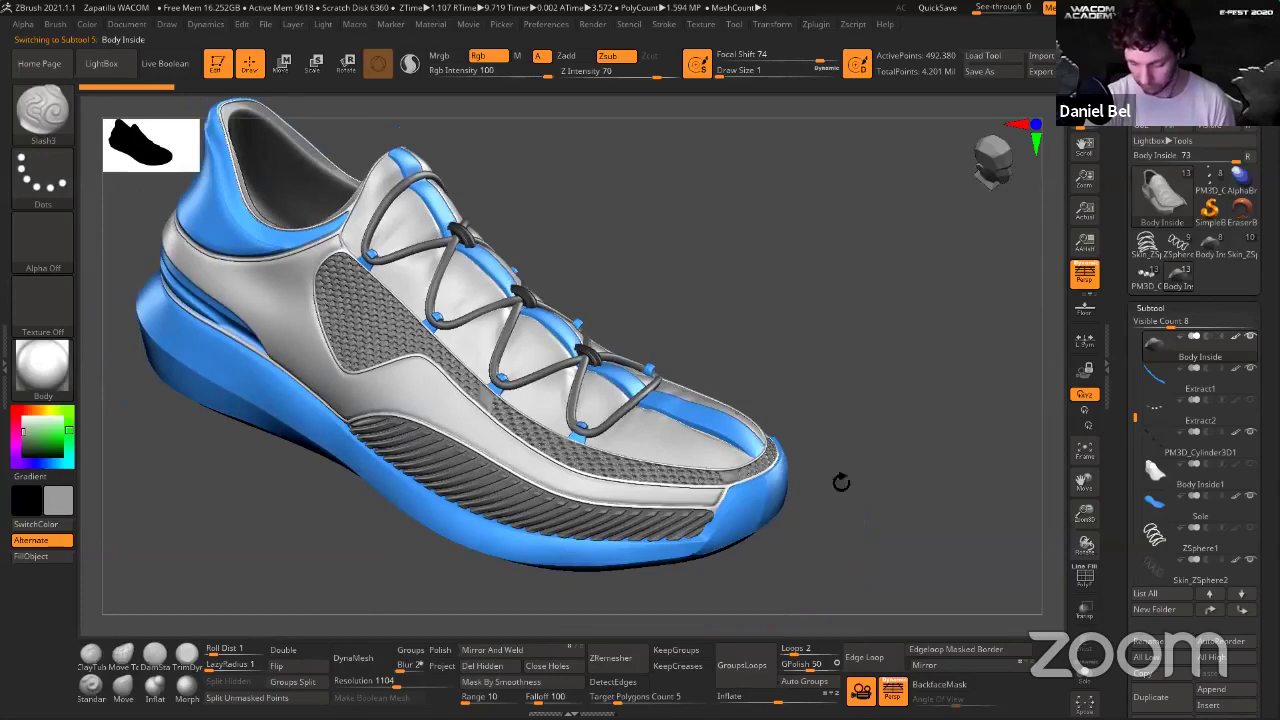
Return to the working shoe tool and isolate its Body Inside subtool.
{"action": "left_click", "coordinate": [1147, 246]}
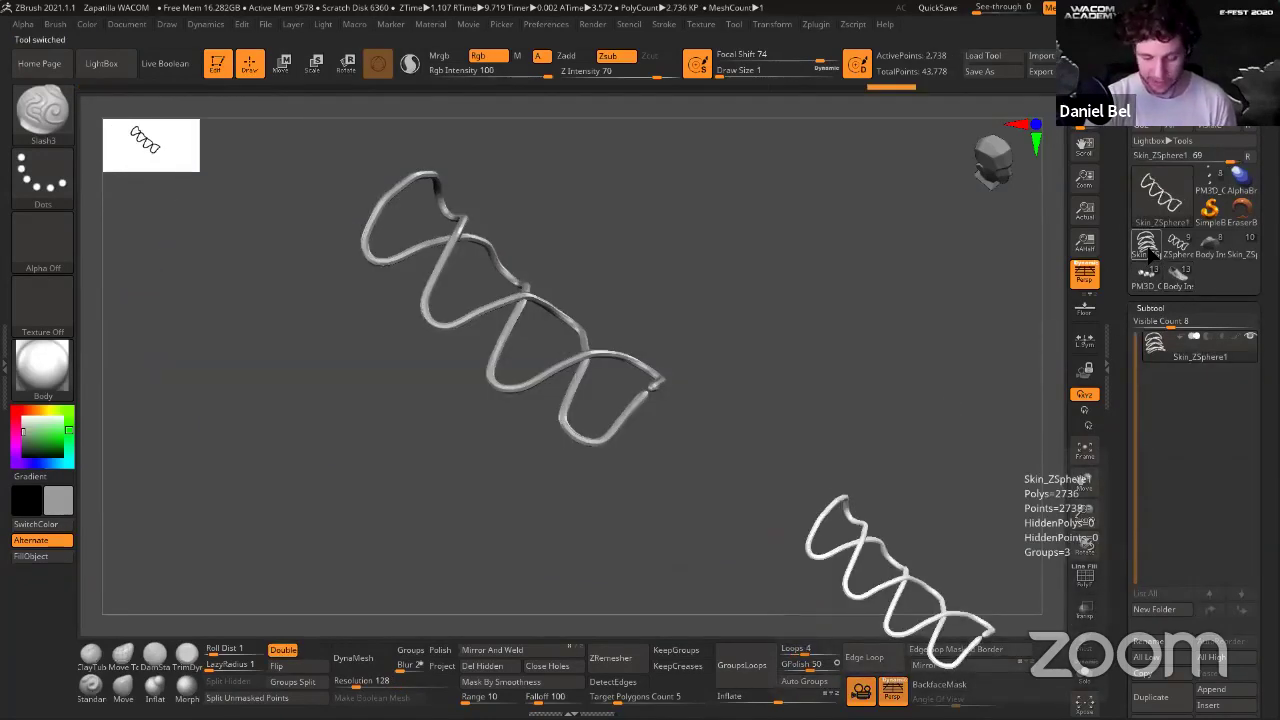
{"action": "left_click", "coordinate": [479, 340], "text": "alt"}
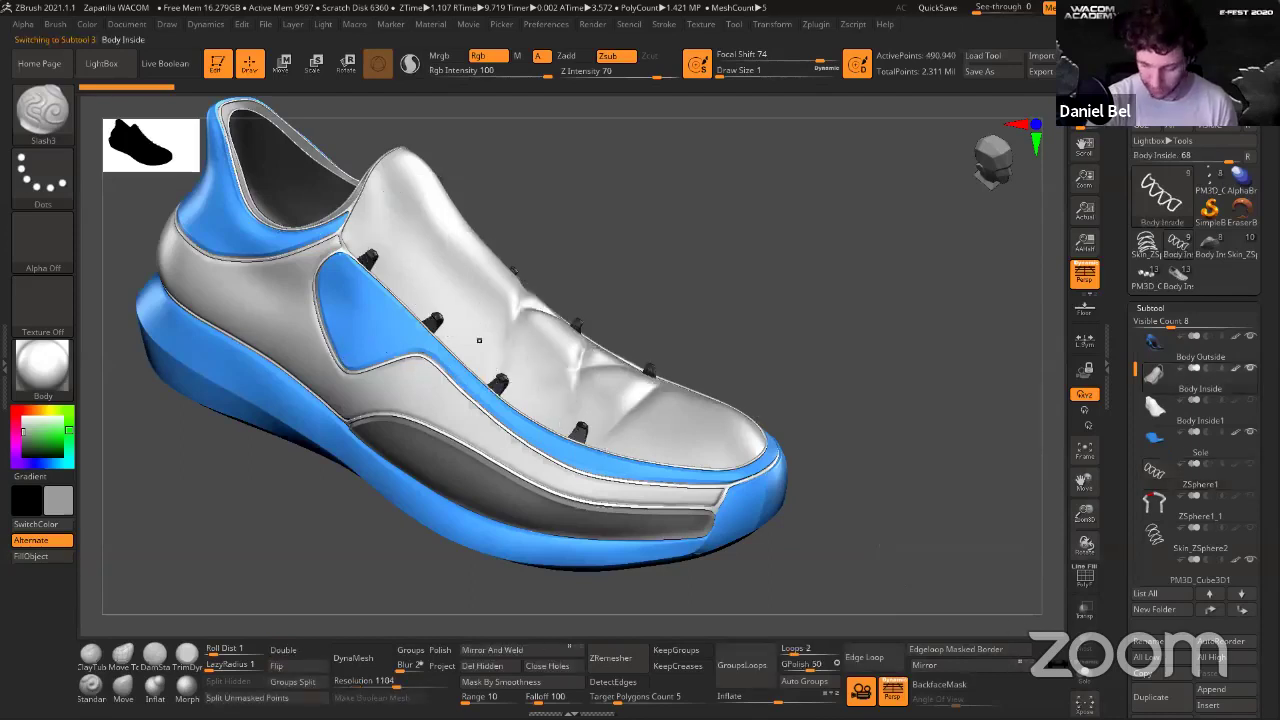
{"action": "left_click", "coordinate": [1083, 678]}
{"action": "left_click_drag", "start_coordinate": [856, 334], "coordinate": [735, 262]}
Subdivide Body Inside twice and step down one subdivision level.
{"action": "mouse_move", "coordinate": [814, 354]}
{"action": "left_mouse_down", "text": "ctrl"}
{"action": "mouse_move", "coordinate": [694, 214]}
{"action": "mouse_move", "coordinate": [717, 257]}
{"action": "mouse_move", "coordinate": [725, 322]}
{"action": "mouse_move", "coordinate": [491, 337]}
{"action": "left_mouse_up", "text": "ctrl"}
{"action": "key", "text": "ctrl+d"}
{"action": "key", "text": "ctrl+d"}
{"action": "key", "text": "shift+d"}
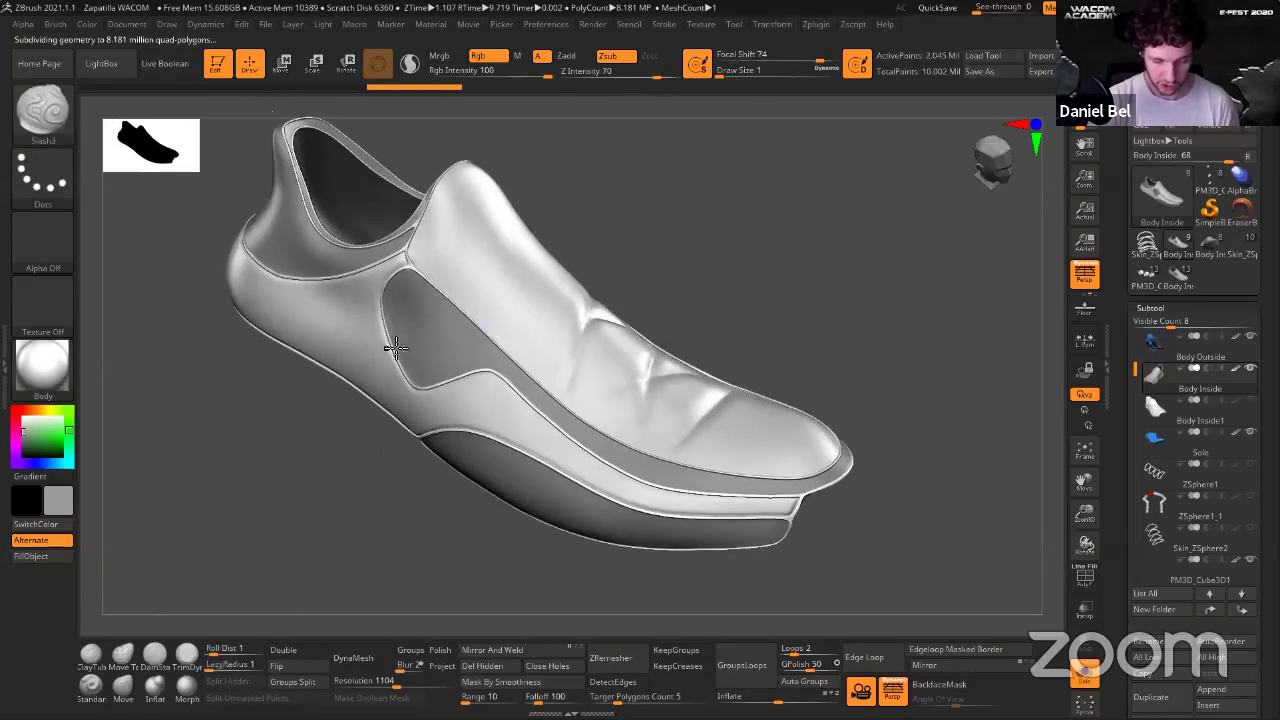
Mask all of Body Inside except the polygroup of the inset side panel.
{"action": "key", "text": "w"}
{"action": "left_click", "coordinate": [417, 343], "text": "ctrl"}
{"action": "key", "text": "q"}
{"action": "left_click_drag", "start_coordinate": [718, 263], "coordinate": [147, 360]}
Set up the Standard brush with a DragRect stroke, draw size 37 and an imported knit-pattern alpha.
{"action": "left_click", "coordinate": [91, 684]}
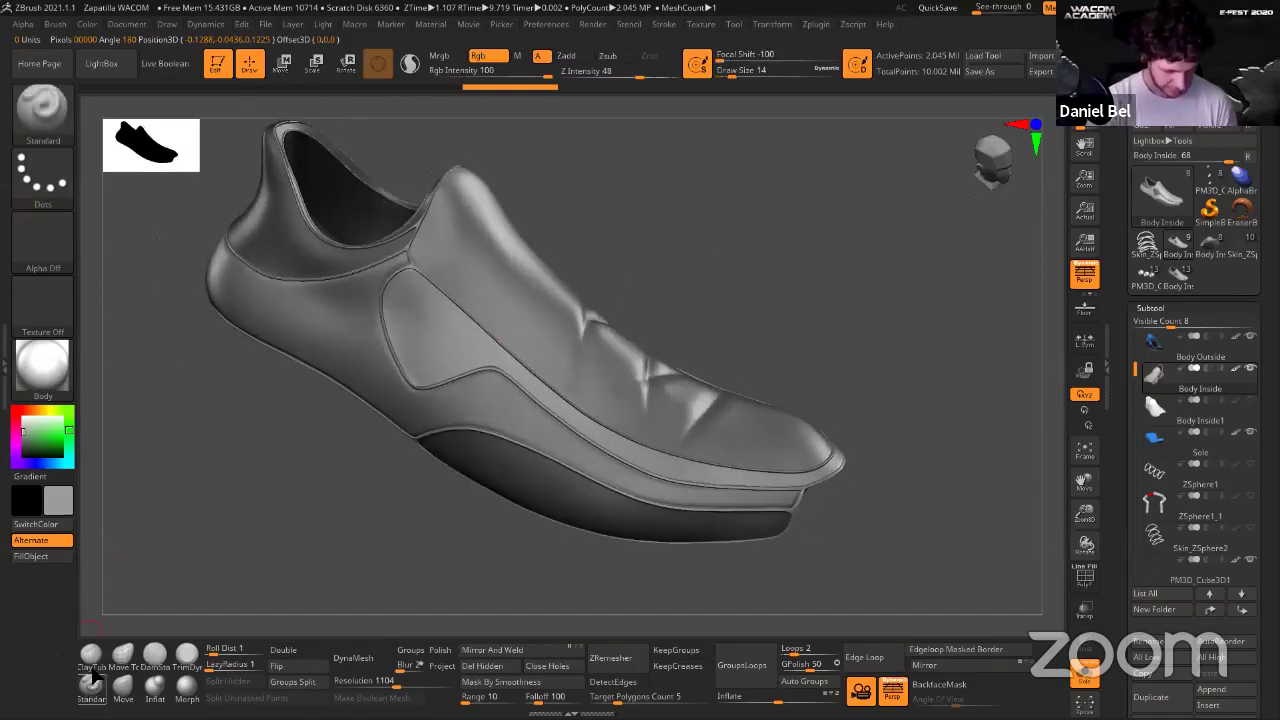
{"action": "left_click", "coordinate": [43, 175]}
{"action": "left_click", "coordinate": [190, 190]}
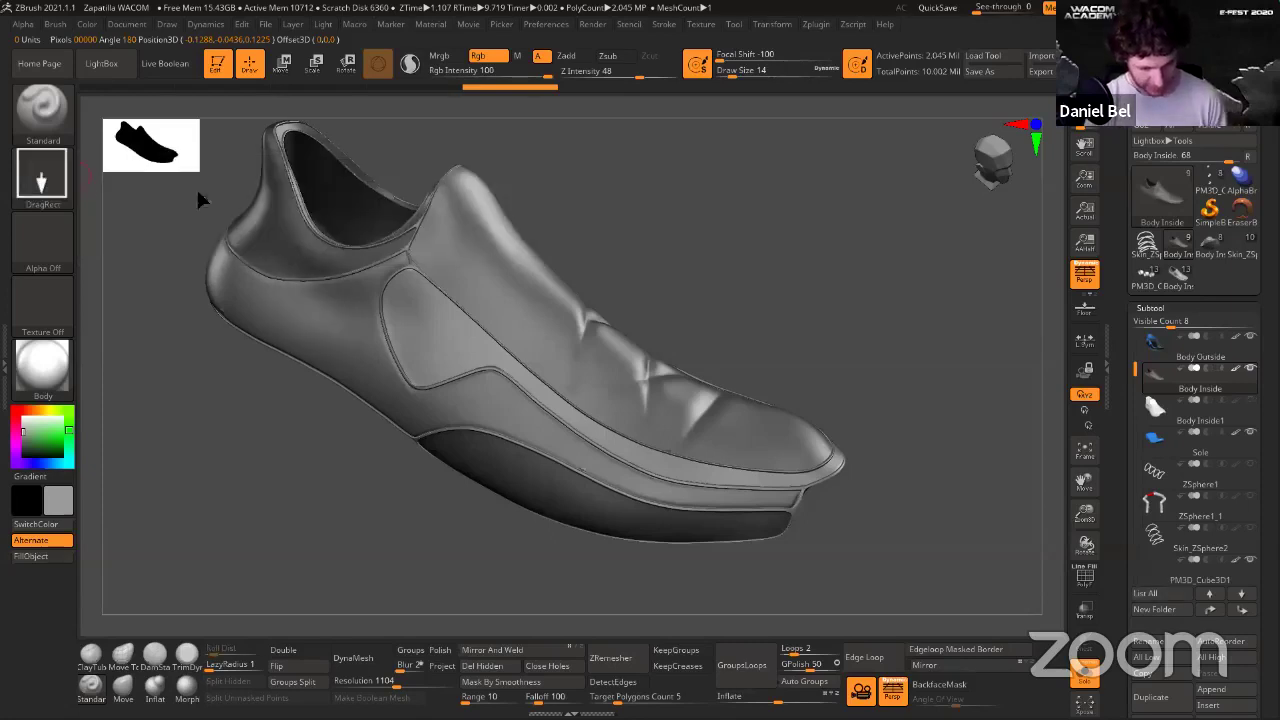
{"action": "key", "text": "s"}
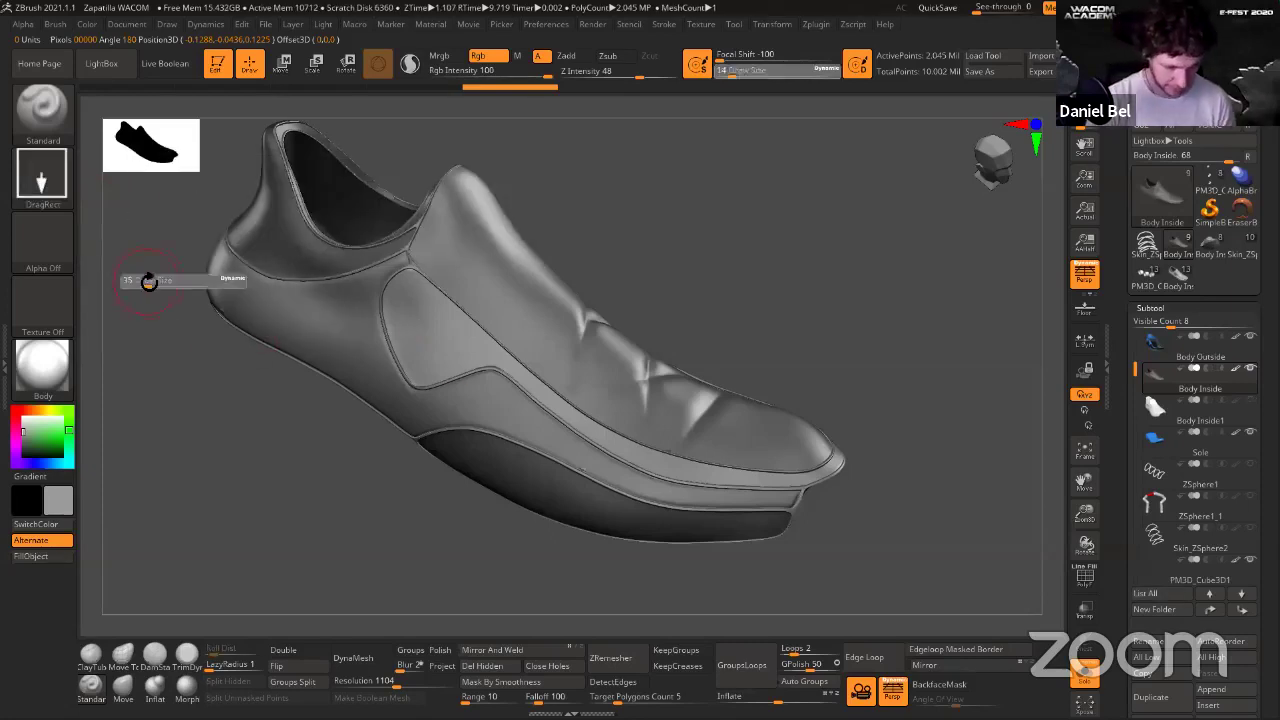
{"action": "left_click", "coordinate": [148, 283]}
{"action": "left_click", "coordinate": [64, 245]}
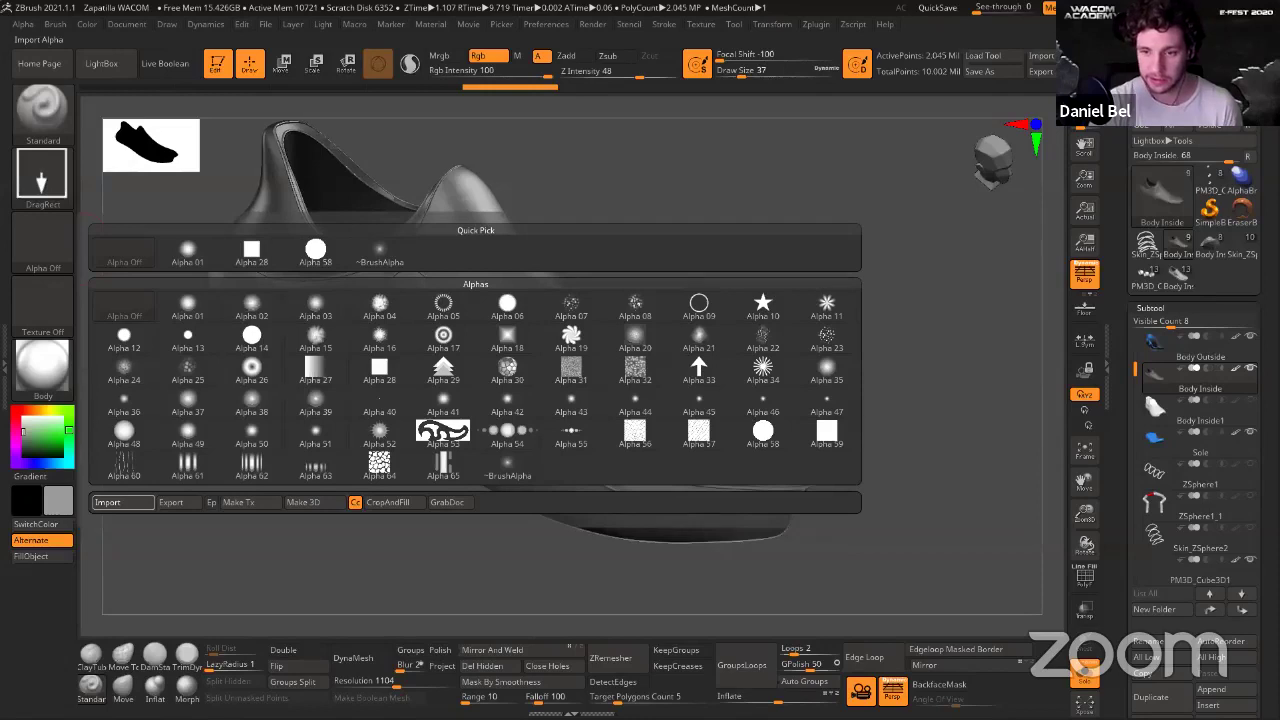
{"action": "left_click", "coordinate": [110, 502]}
Try stamping the knit alpha on the unmasked side panel, and undo each stamp.
{"action": "left_click_drag", "start_coordinate": [432, 329], "coordinate": [491, 383]}
{"action": "key", "text": "ctrl+z"}
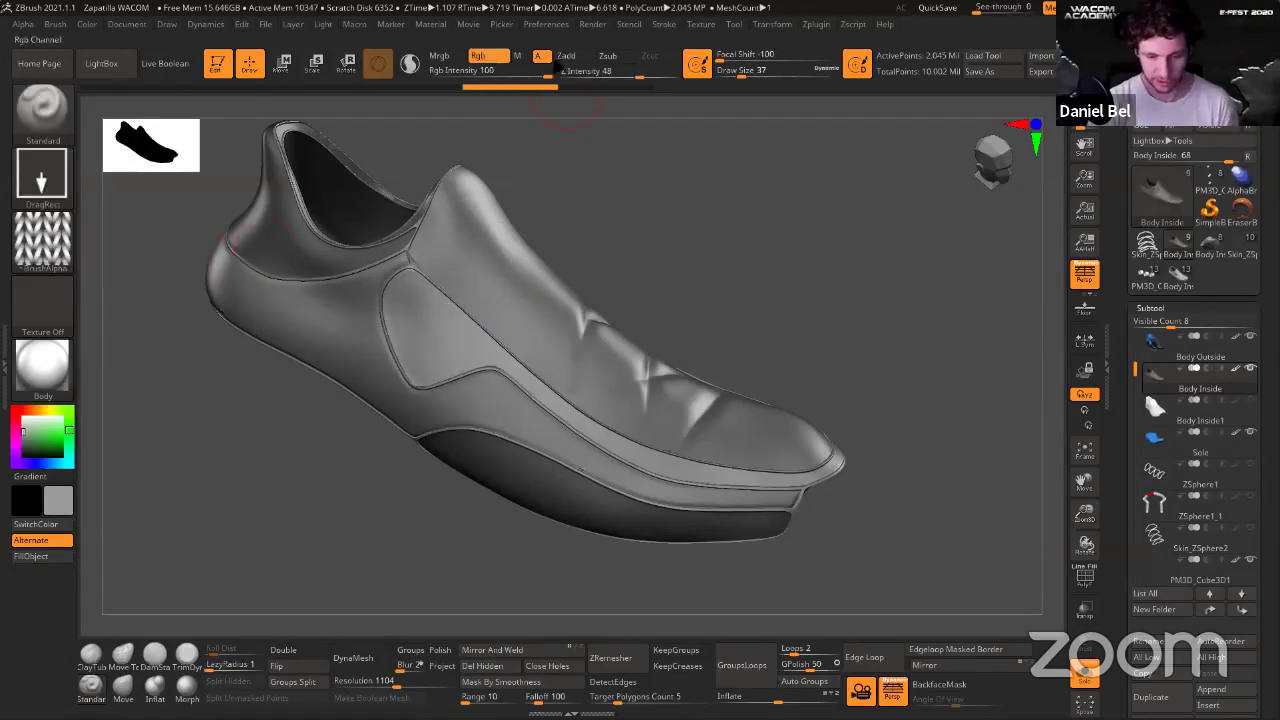
{"action": "left_click_drag", "start_coordinate": [439, 341], "coordinate": [489, 388]}
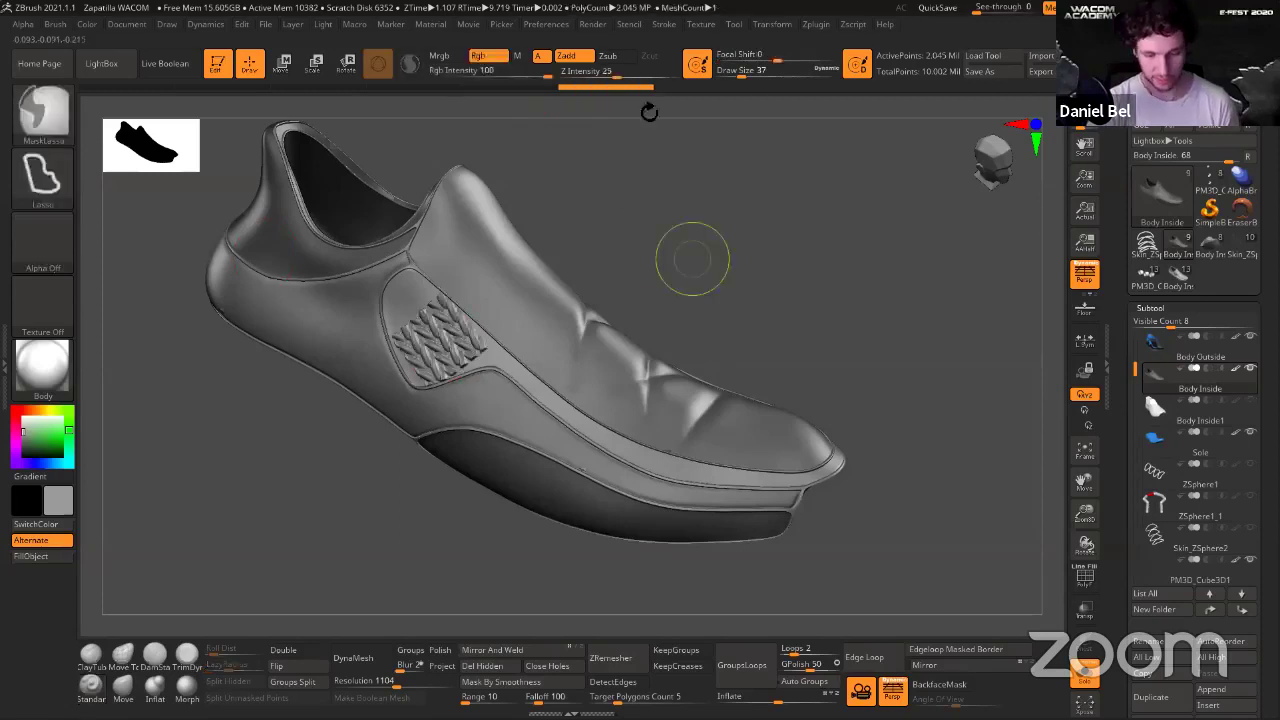
{"action": "key", "text": "ctrl+z"}
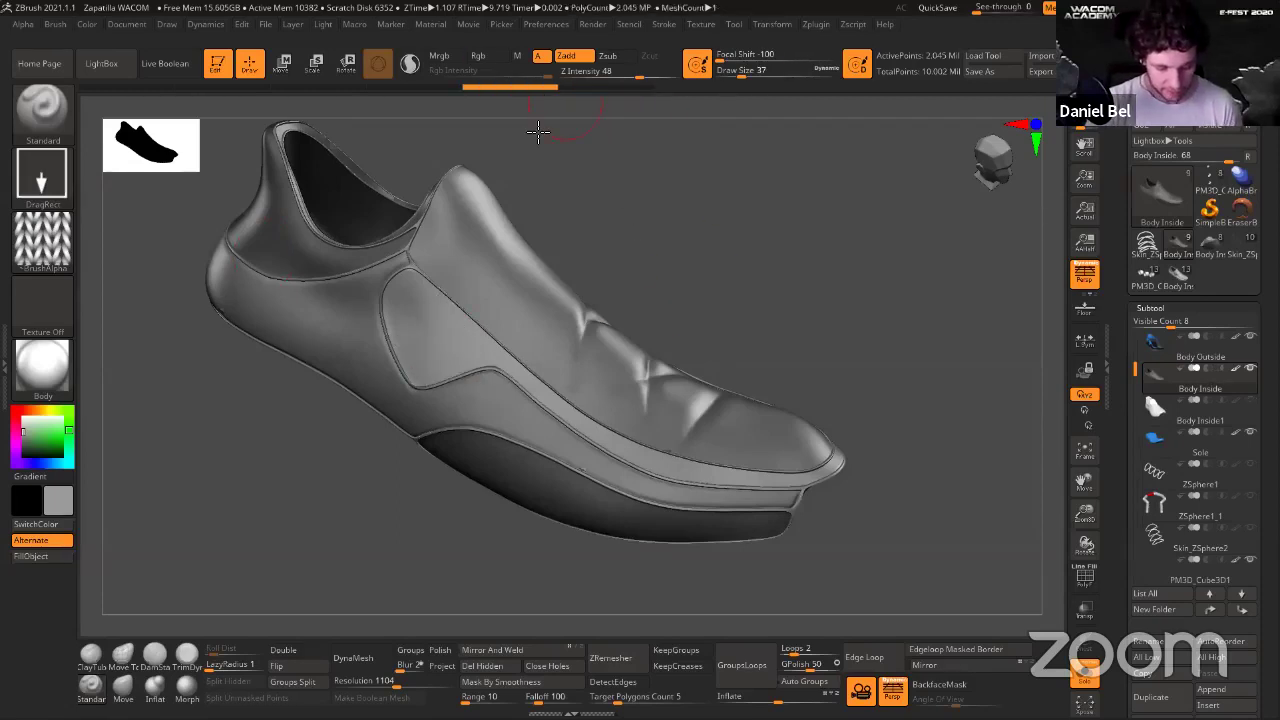
Raise Body Inside to its highest subdivision level and test knit stamps on the side panel, lowering Z Intensity to 28.
{"action": "key", "text": "ctrl+d"}
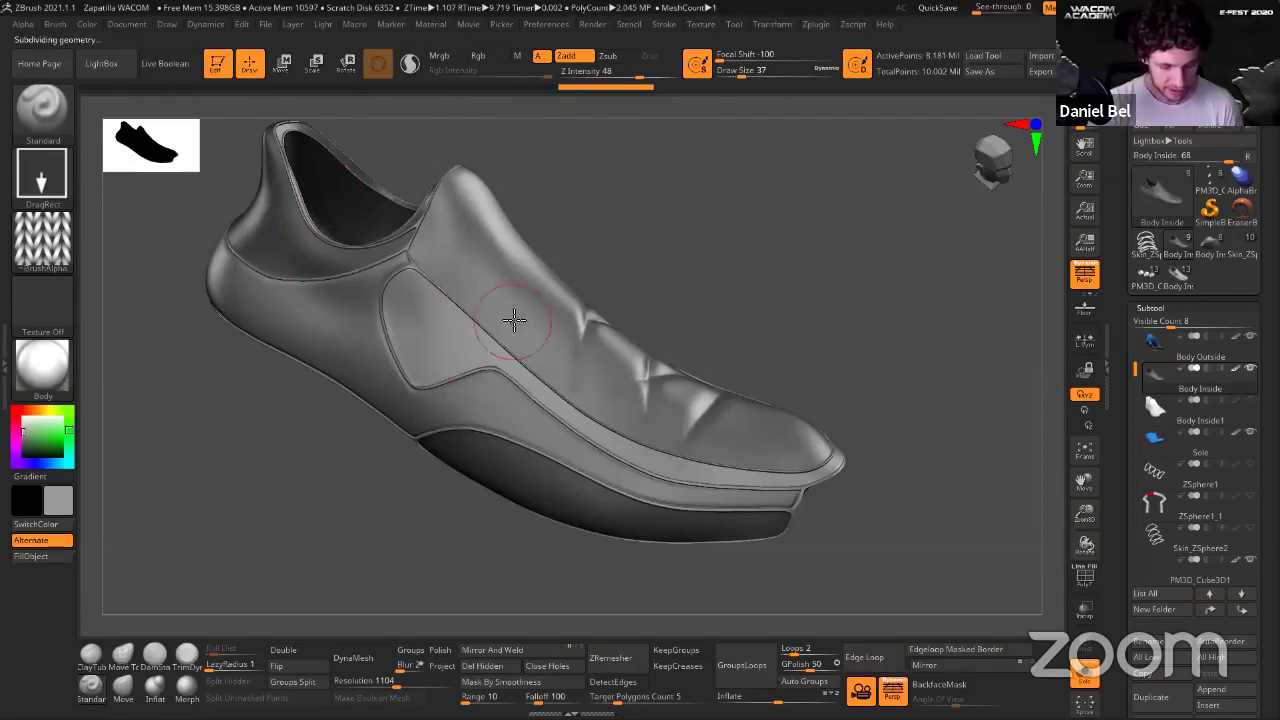
{"action": "mouse_move", "coordinate": [446, 338]}
{"action": "left_mouse_down"}
{"action": "mouse_move", "coordinate": [631, 443]}
{"action": "mouse_move", "coordinate": [762, 489]}
{"action": "left_mouse_up"}
{"action": "key", "text": "ctrl+z"}
{"action": "left_click_drag", "start_coordinate": [446, 338], "coordinate": [475, 392]}
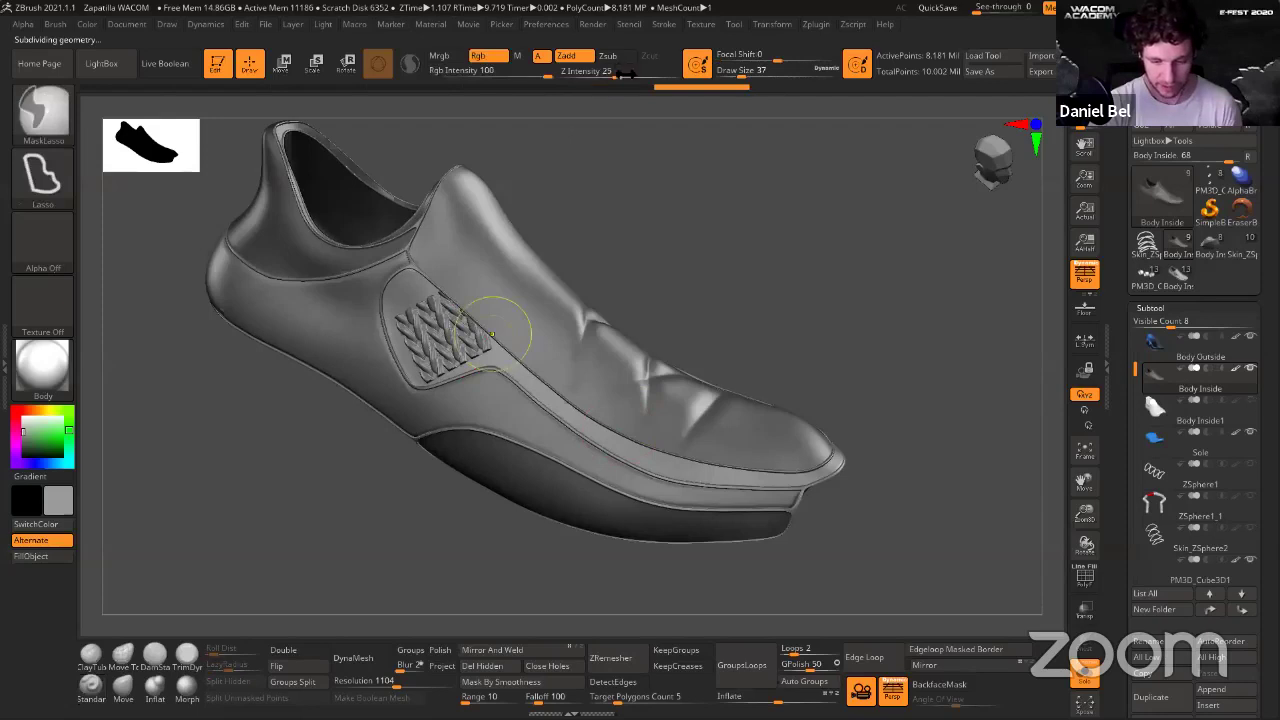
{"action": "key", "text": "ctrl+z"}
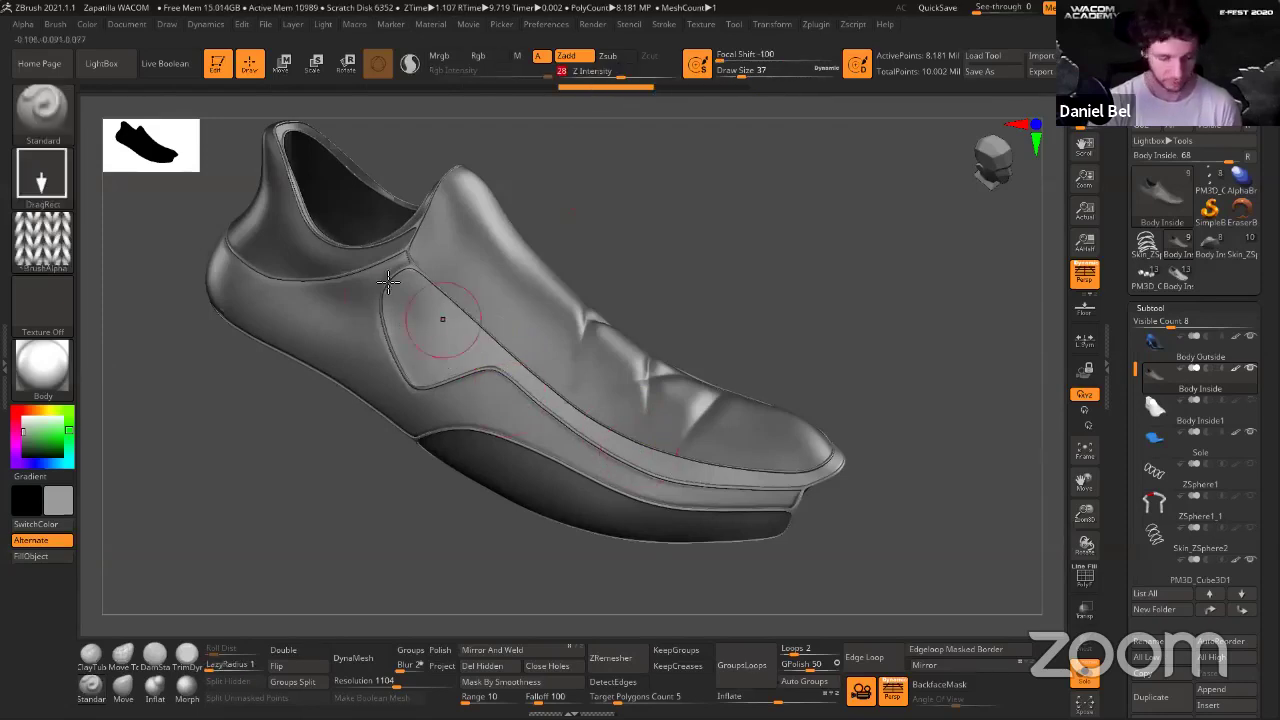
{"action": "key", "text": "ctrl+z"}
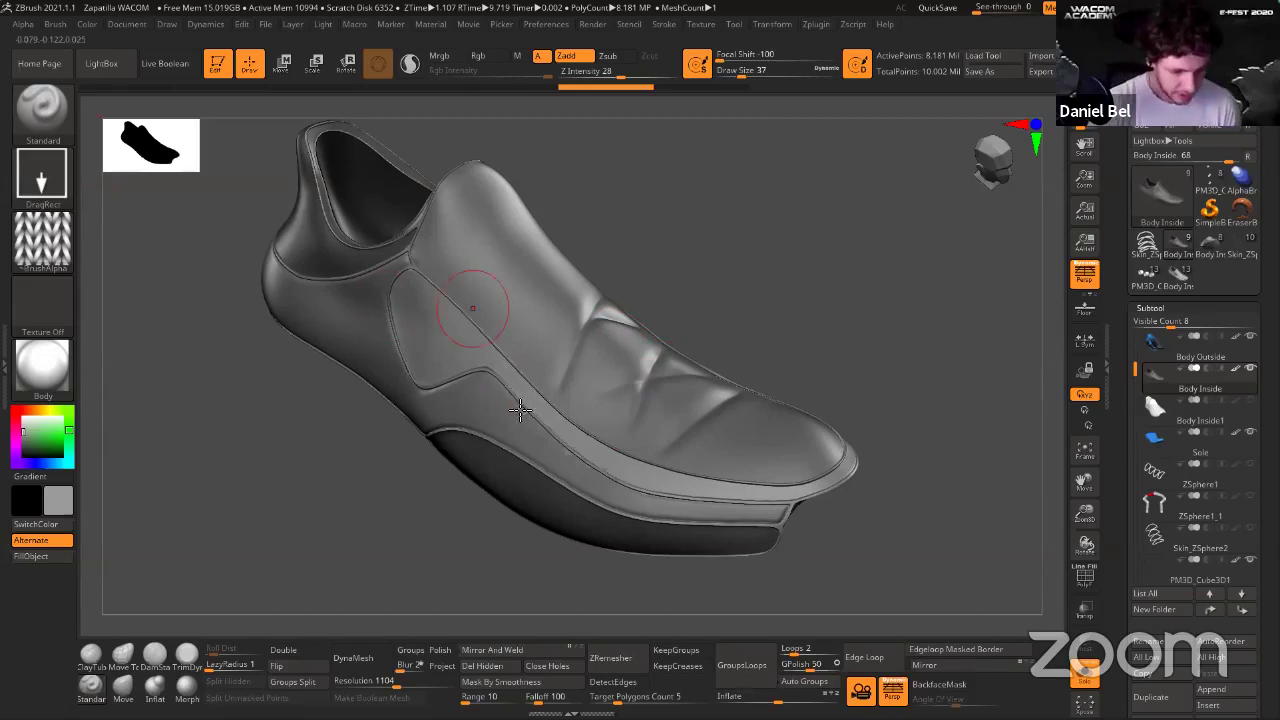
Compare the knit panels and tongue folds in the loaded sneaker versions, and return to the working shoe tool.
{"action": "left_click", "coordinate": [1178, 273]}
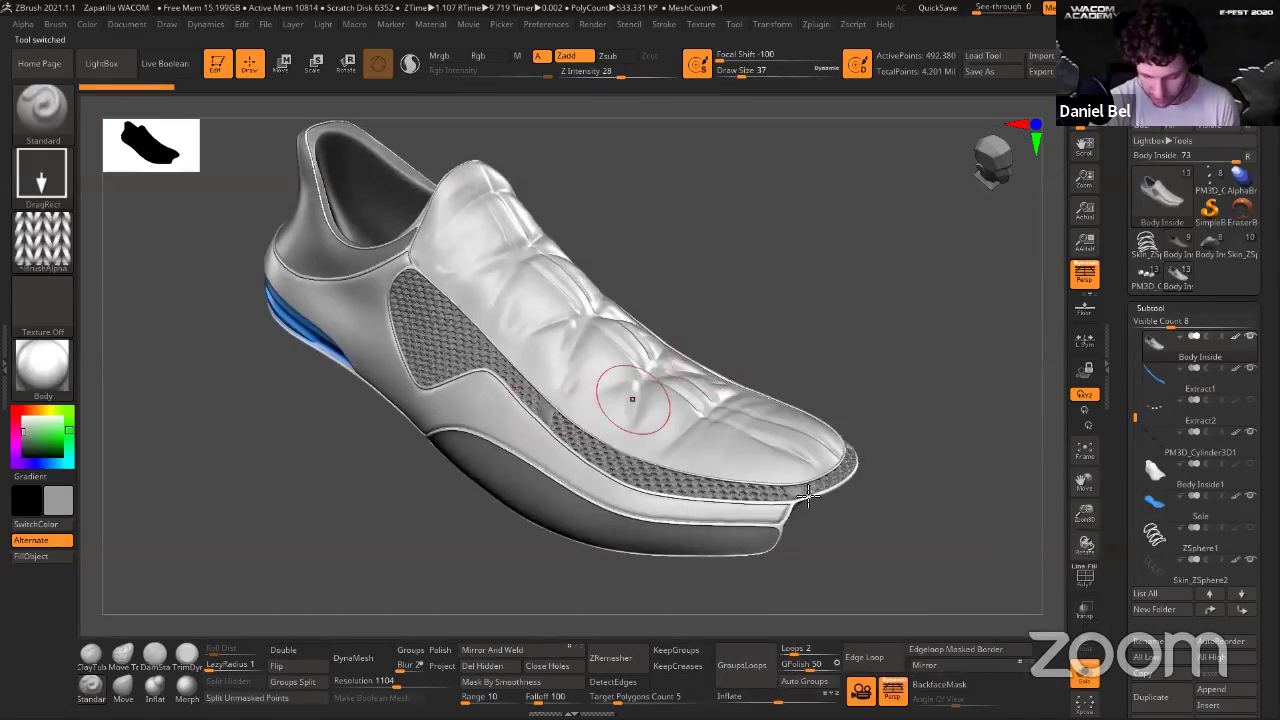
{"action": "left_click_drag", "start_coordinate": [807, 466], "coordinate": [859, 328]}
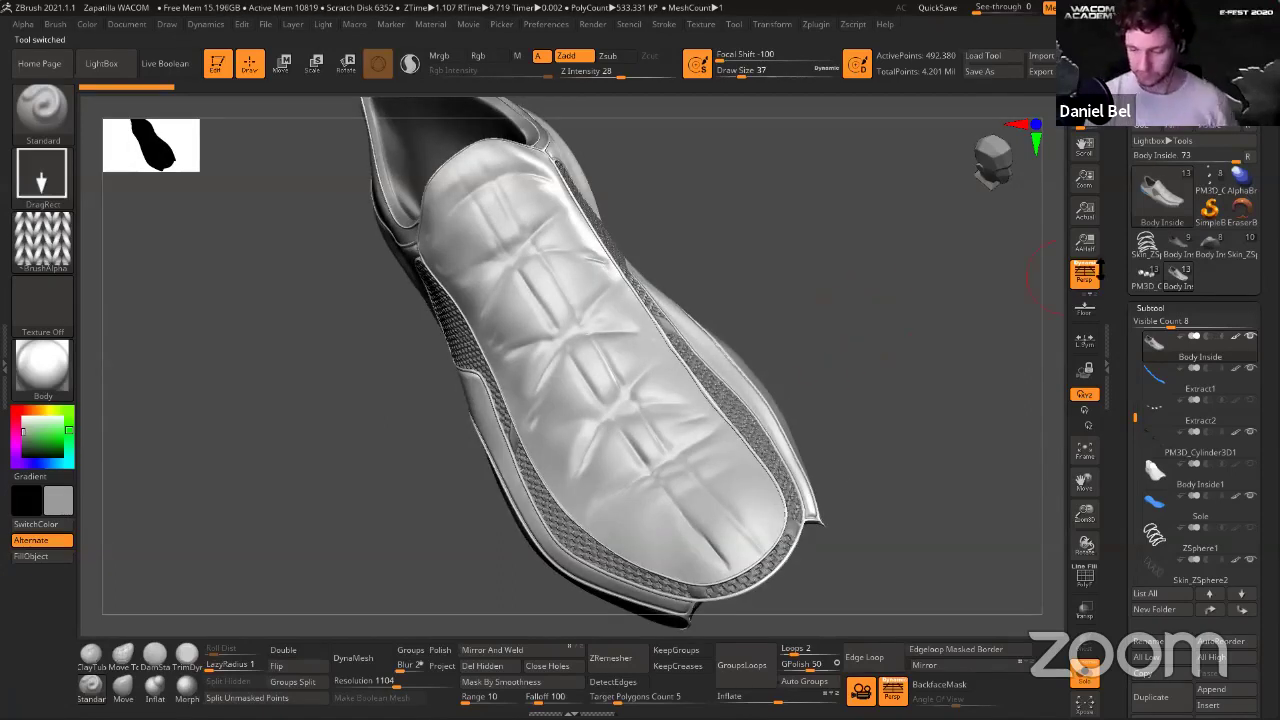
{"action": "left_click", "coordinate": [1218, 247]}
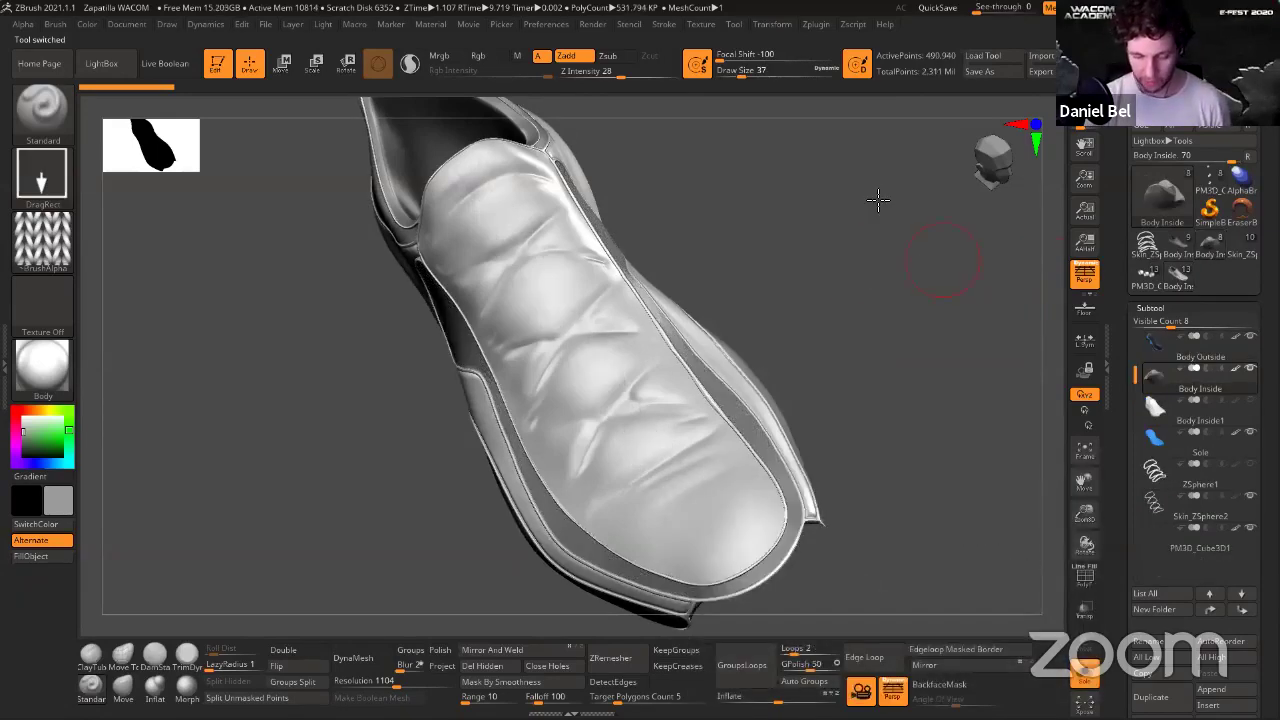
{"action": "left_click_drag", "start_coordinate": [877, 198], "coordinate": [1020, 245]}
{"action": "mouse_move", "coordinate": [1143, 282]}
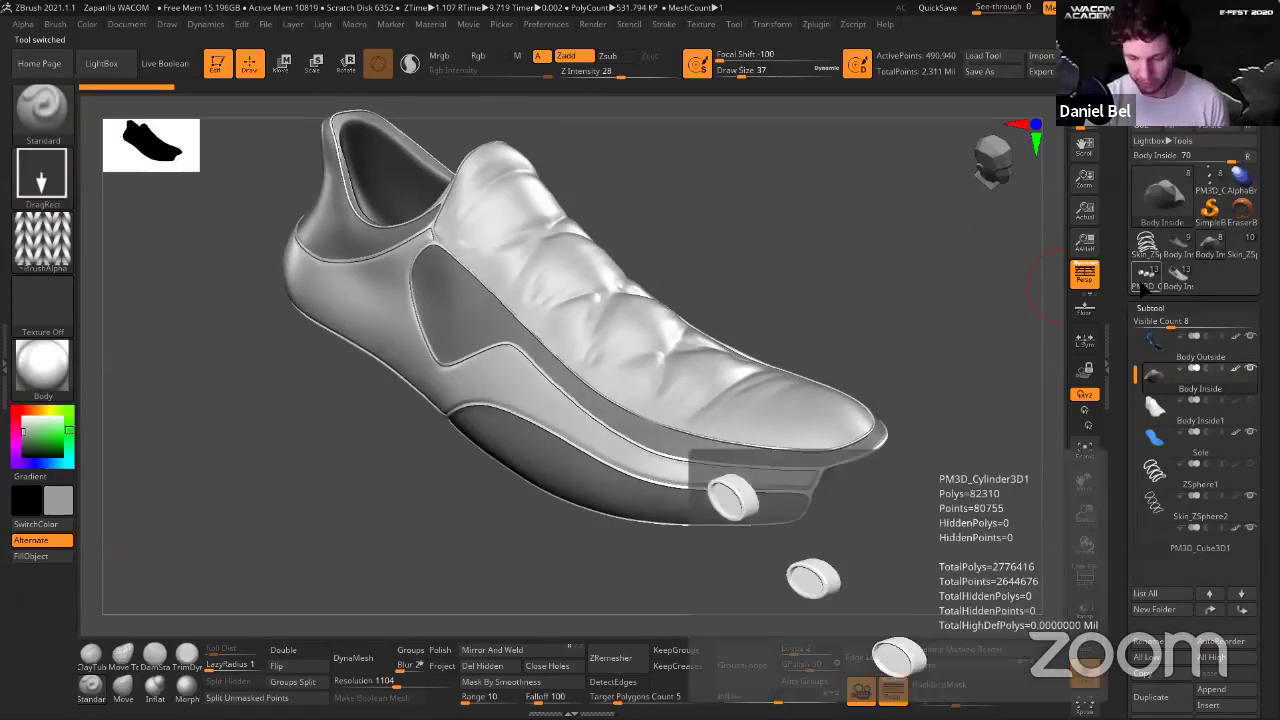
{"action": "left_click", "coordinate": [1188, 245]}
{"action": "left_click", "coordinate": [1210, 245]}
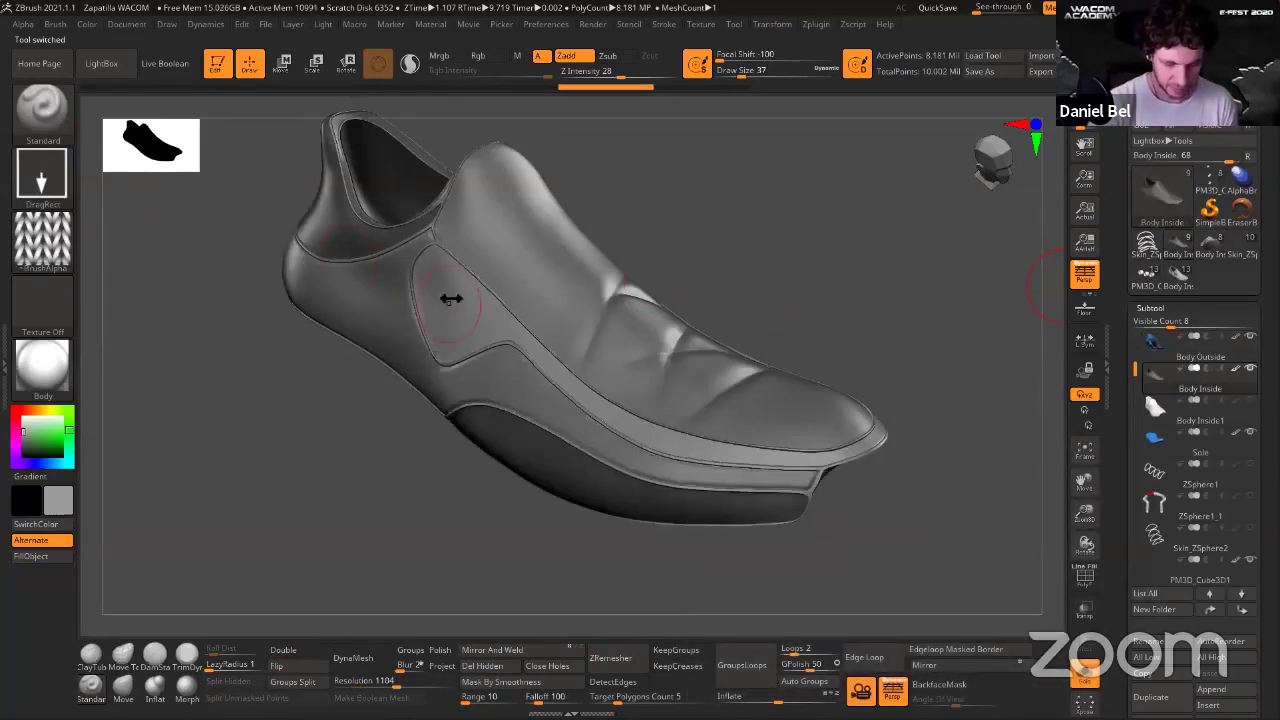
Undo the knit test stamp and set the knit alpha's horizontal and vertical tiles to 5.
{"action": "left_click_drag", "start_coordinate": [448, 296], "coordinate": [477, 251]}
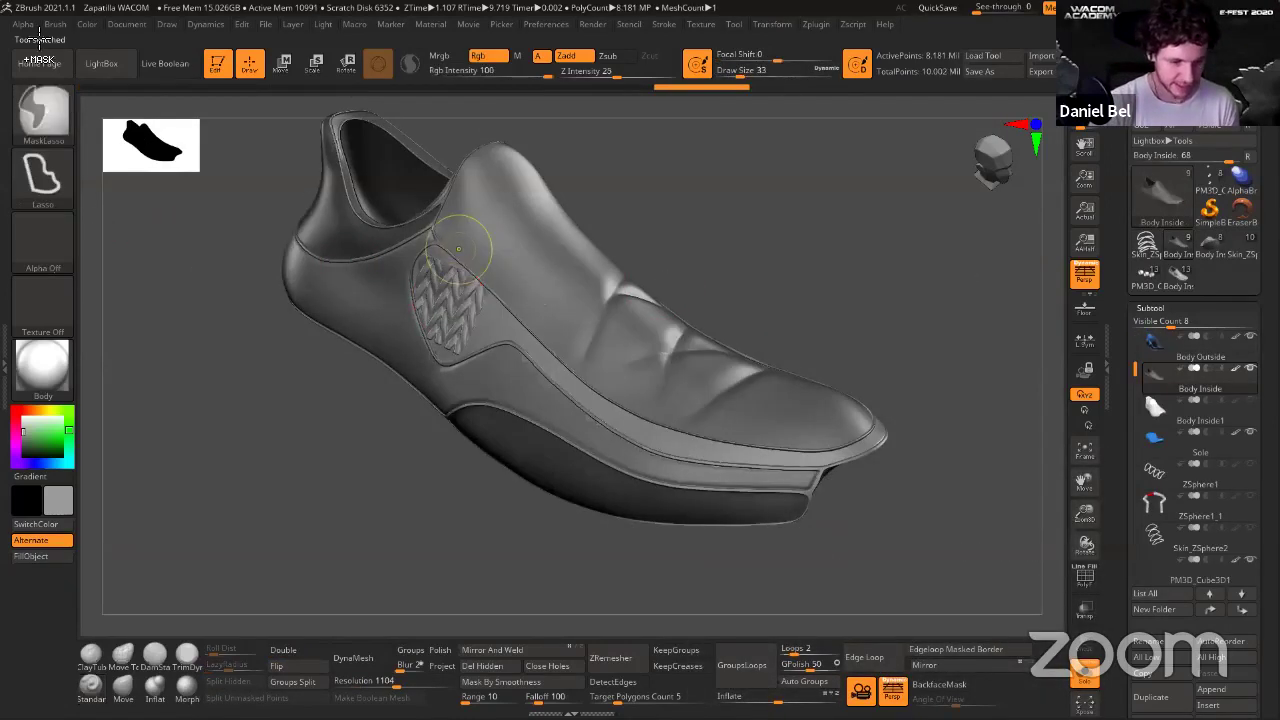
{"action": "key", "text": "ctrl+z"}
{"action": "left_click", "coordinate": [22, 24]}
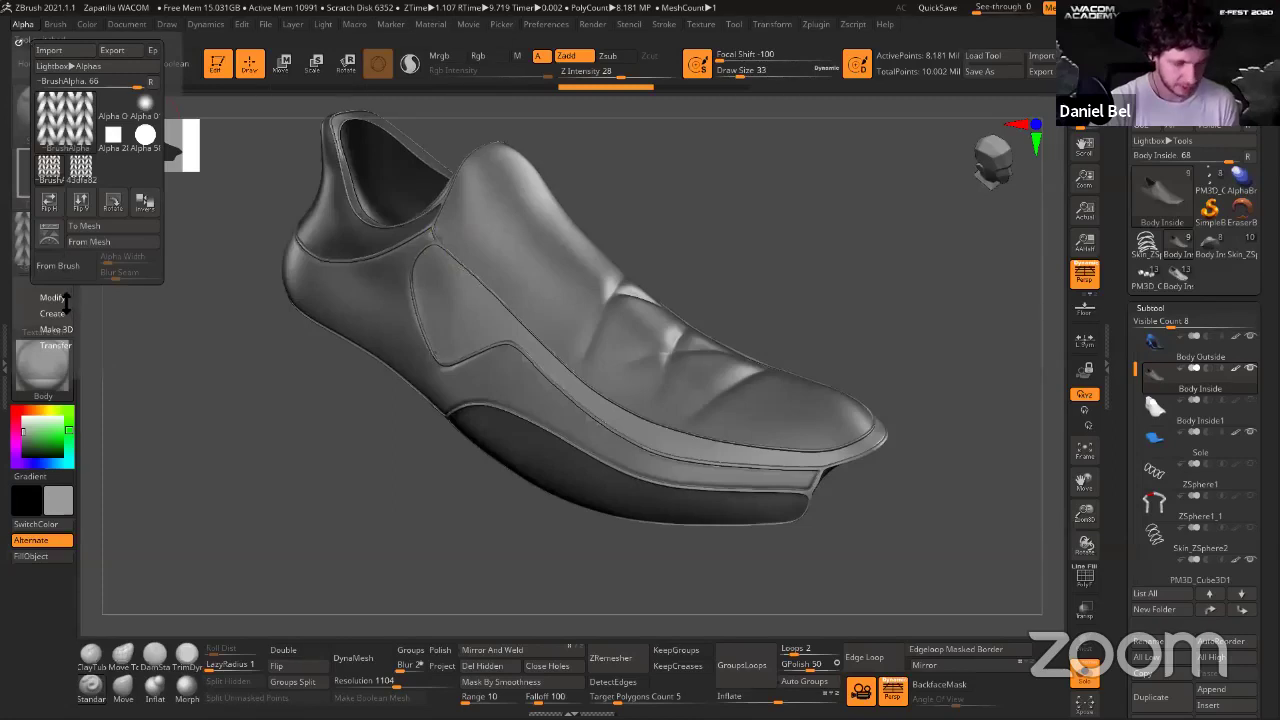
{"action": "left_click", "coordinate": [60, 298]}
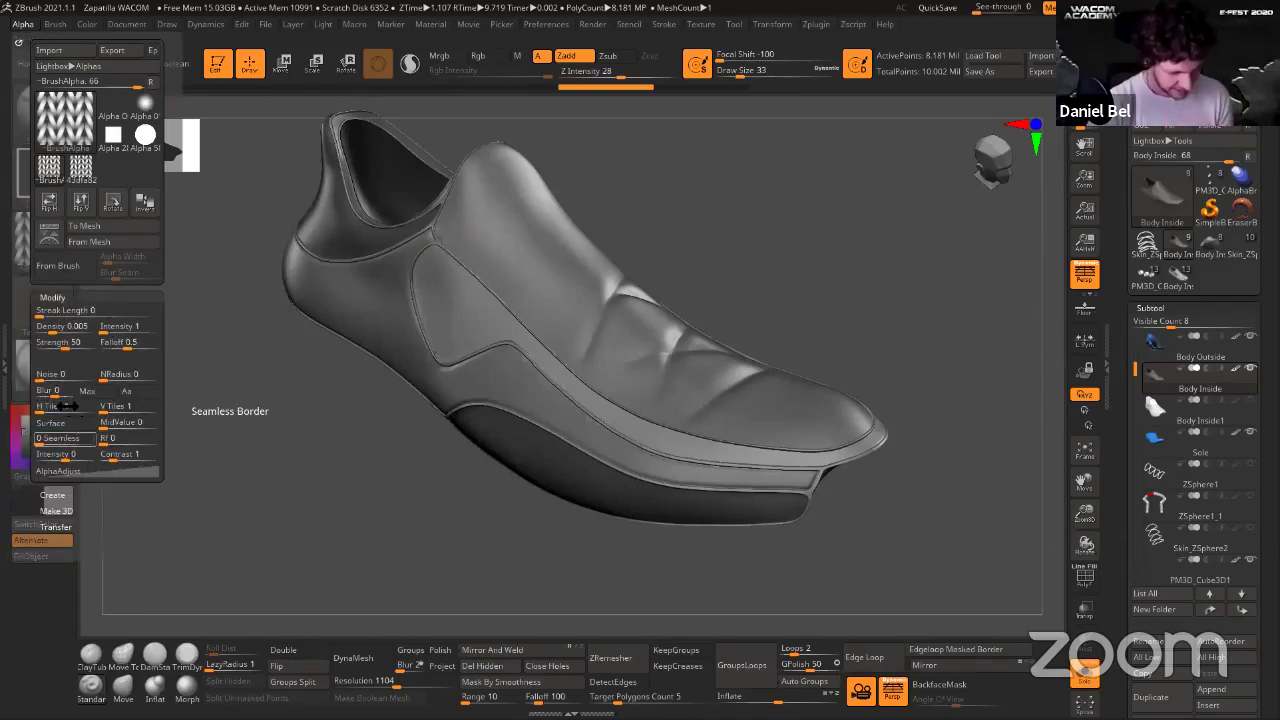
{"action": "left_click", "coordinate": [62, 405]}
{"action": "type", "text": "5"}
{"action": "key", "text": "Return"}
{"action": "left_click", "coordinate": [118, 406]}
{"action": "type", "text": "5"}
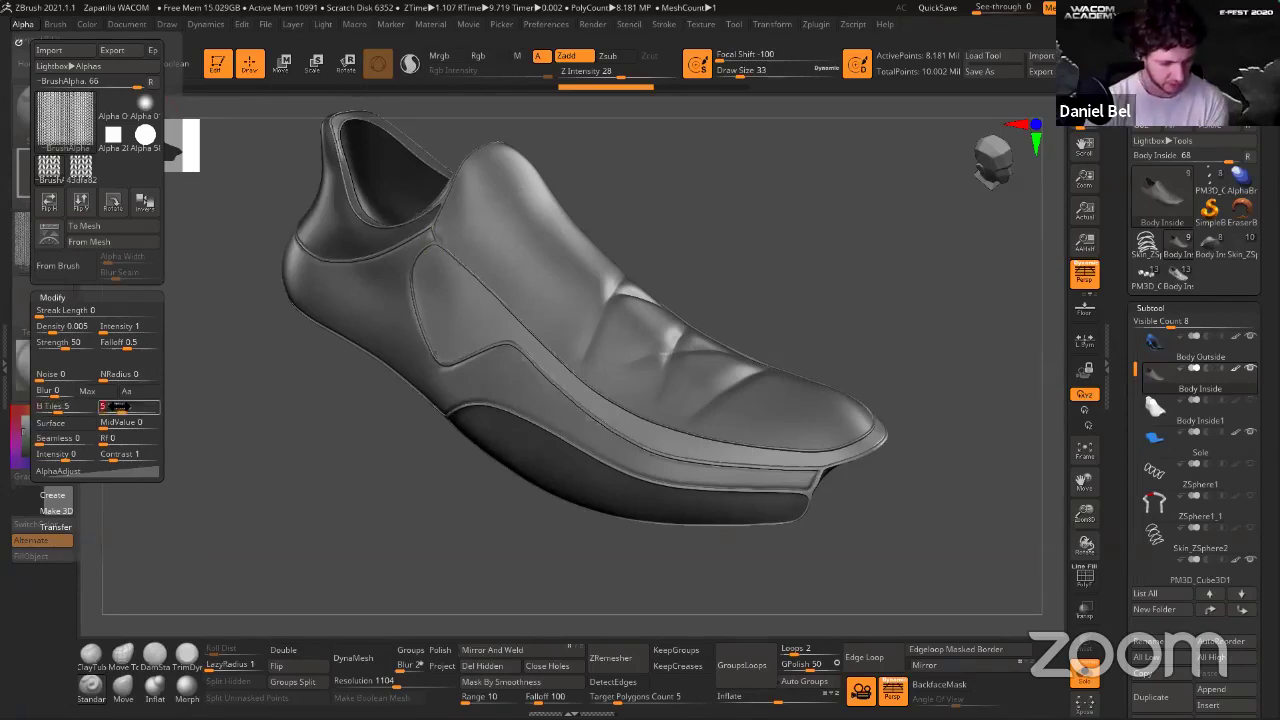
{"action": "key", "text": "Return"}
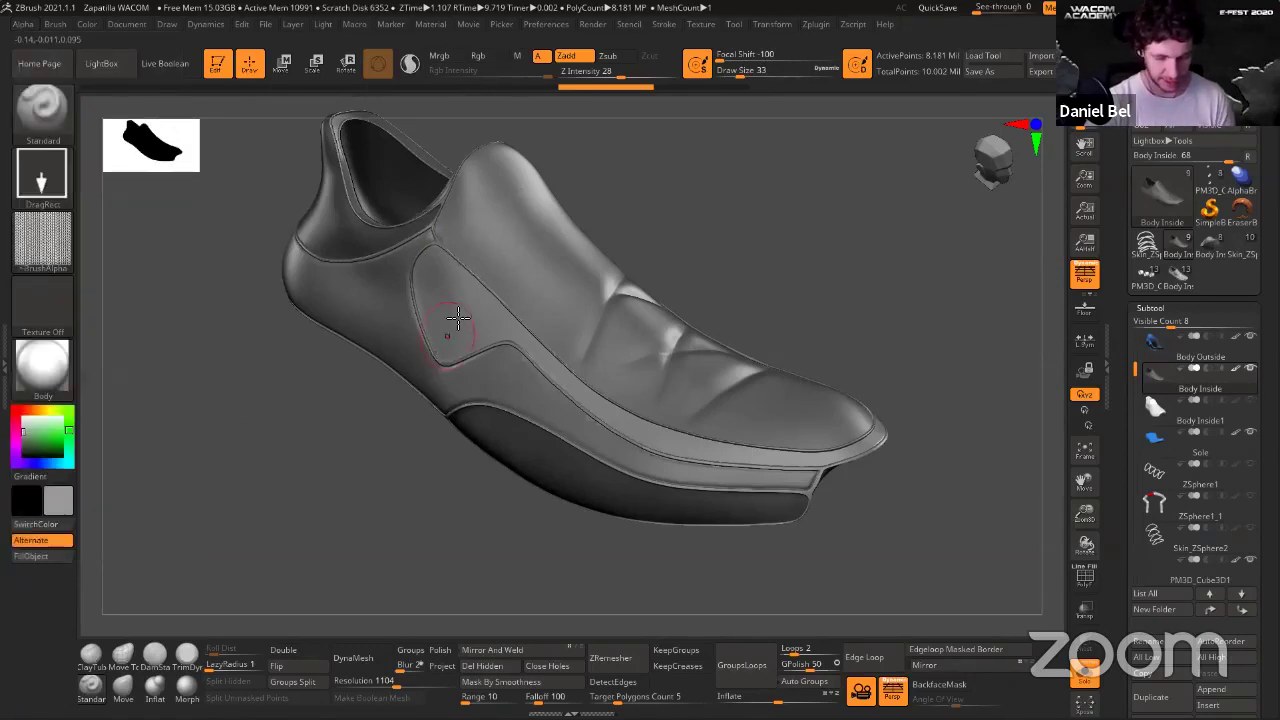
Undo another test stamp, lower Z Intensity to 10, and stamp the tiled knit alpha across the wide part of the side panel.
{"action": "mouse_move", "coordinate": [465, 305]}
{"action": "left_mouse_down"}
{"action": "mouse_move", "coordinate": [512, 217]}
{"action": "mouse_move", "coordinate": [650, 237]}
{"action": "left_mouse_up"}
{"action": "left_click_drag", "start_coordinate": [790, 227], "coordinate": [746, 217]}
{"action": "key", "text": "ctrl+z"}
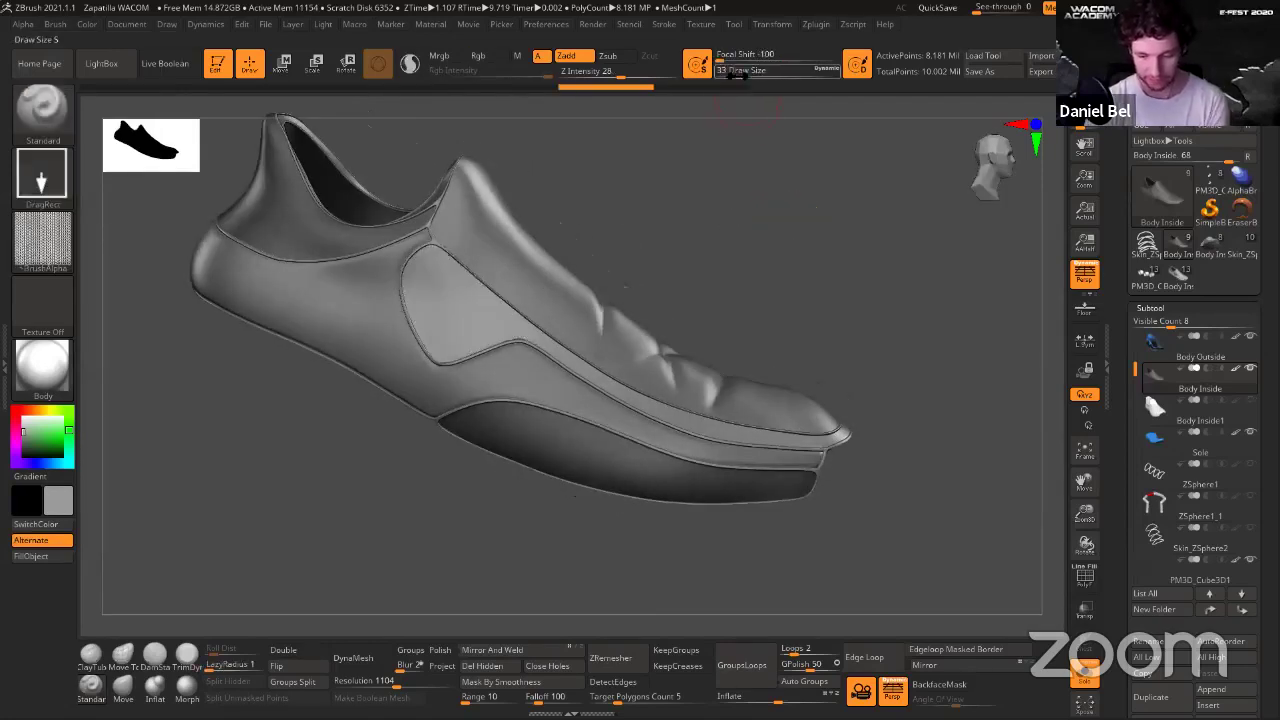
{"action": "left_click", "coordinate": [629, 72]}
{"action": "type", "text": "10"}
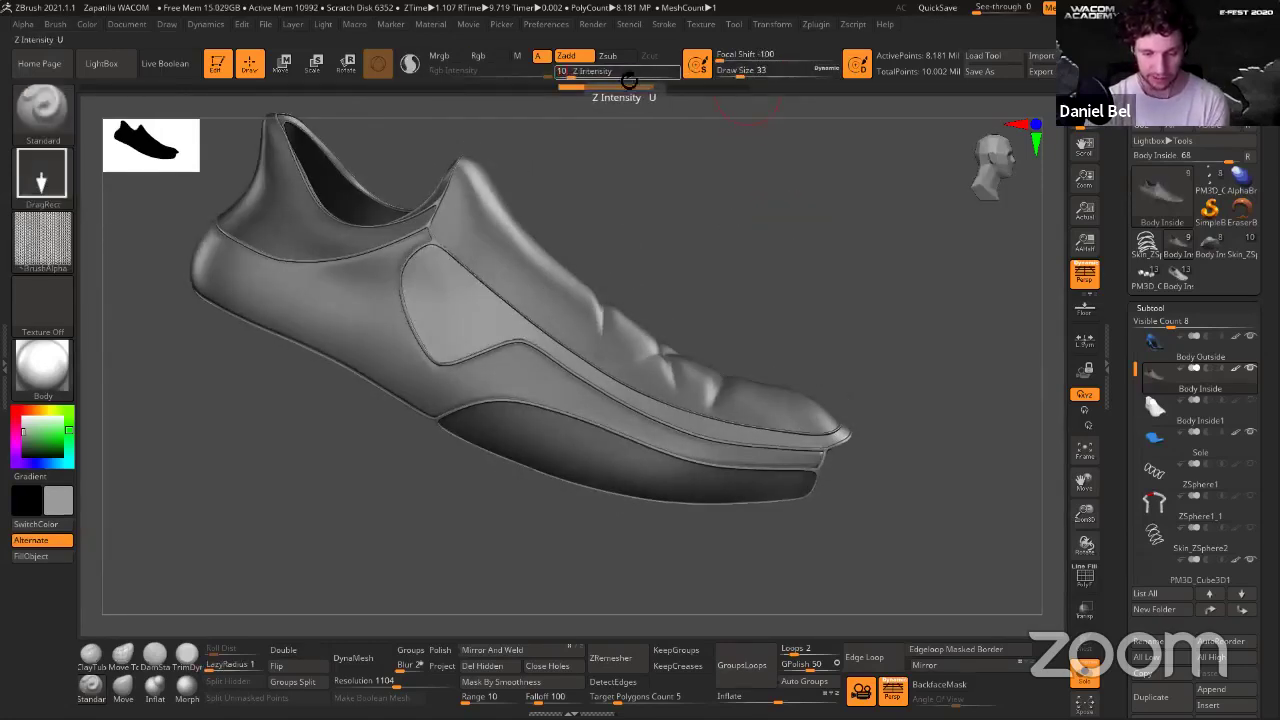
{"action": "key", "text": "Return"}
{"action": "left_click_drag", "start_coordinate": [457, 323], "coordinate": [694, 222]}
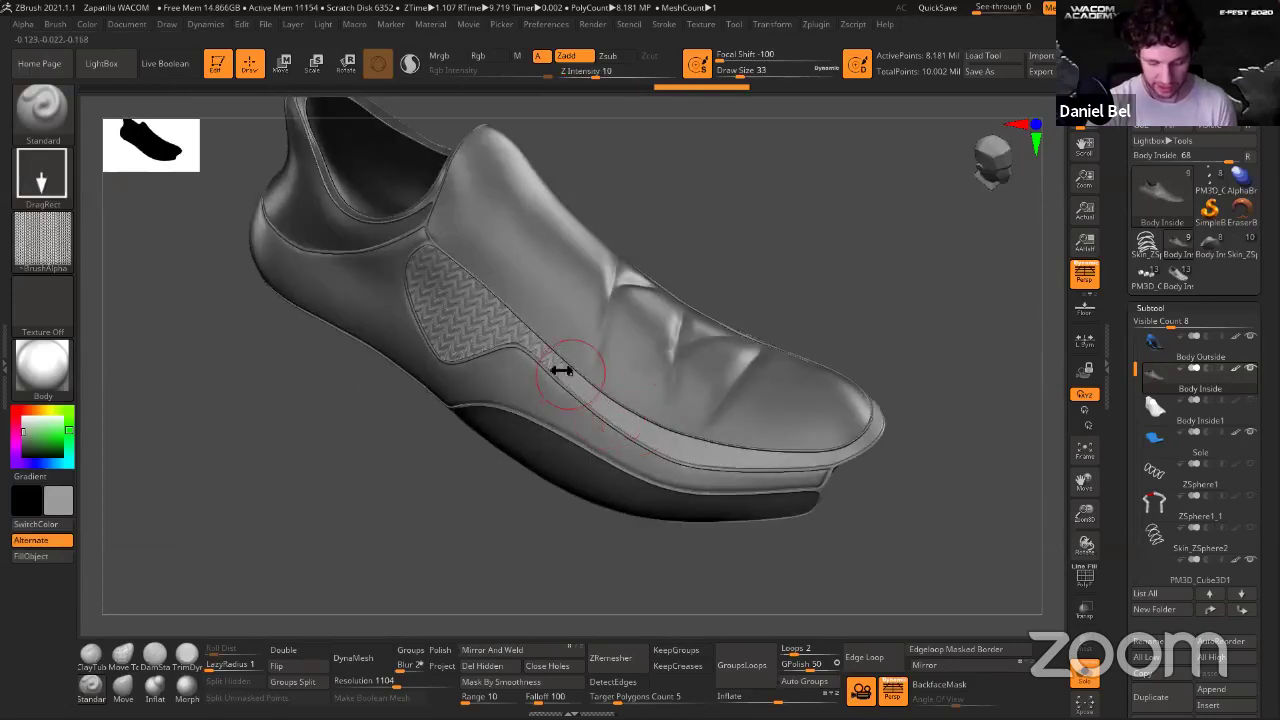
Switch the masking brush to MaskPen, mask the end of the stamped knit, and continue the knit along the narrow strip toward the toe.
{"action": "key", "text": "ctrl"}
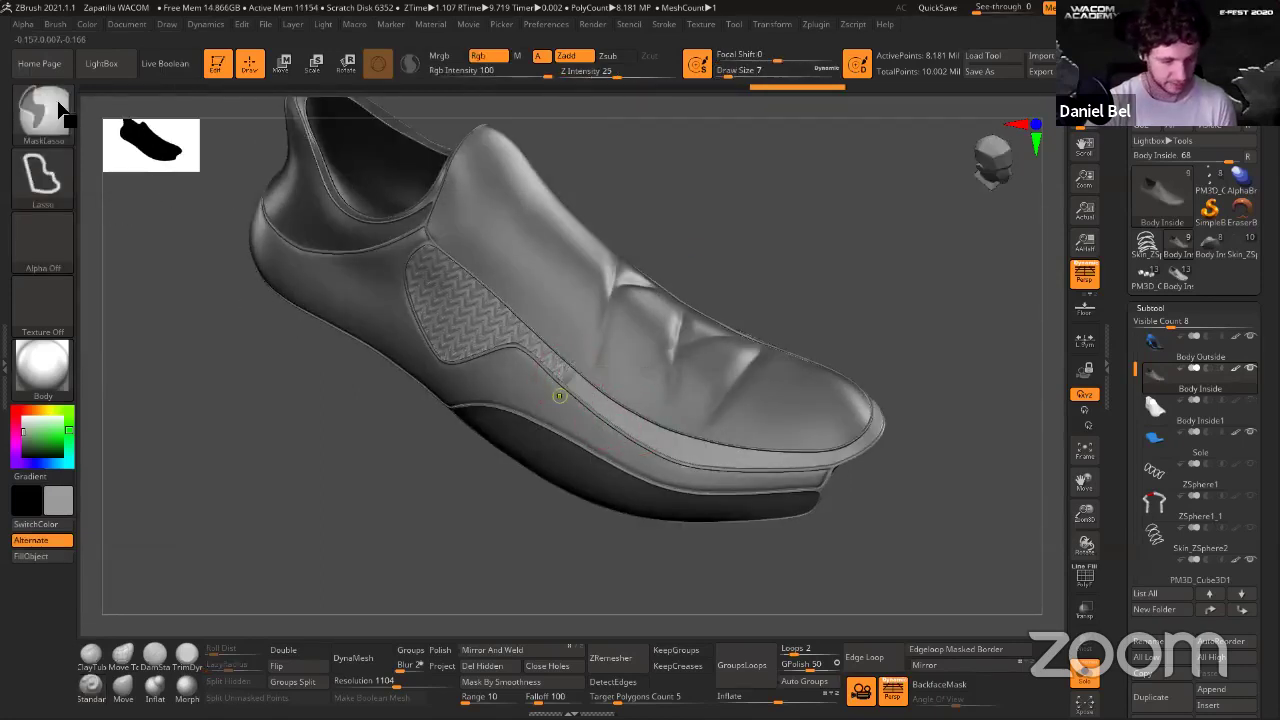
{"action": "left_click", "coordinate": [66, 112], "text": "ctrl"}
{"action": "left_click", "coordinate": [188, 126], "text": "ctrl"}
{"action": "left_click_drag", "start_coordinate": [566, 391], "coordinate": [578, 379], "text": "ctrl"}
{"action": "key", "text": "s"}
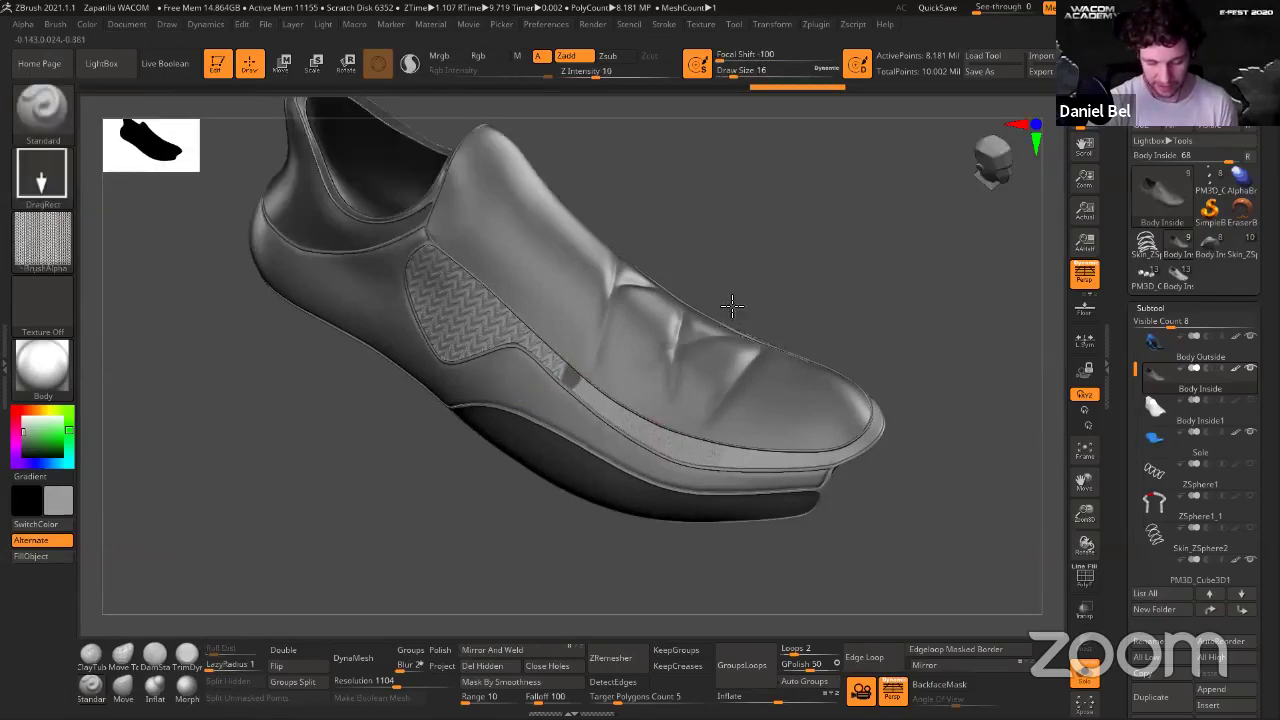
{"action": "mouse_move", "coordinate": [829, 260]}
{"action": "left_mouse_down"}
{"action": "mouse_move", "coordinate": [903, 300]}
{"action": "mouse_move", "coordinate": [911, 289]}
{"action": "mouse_move", "coordinate": [871, 277]}
{"action": "mouse_move", "coordinate": [855, 320]}
{"action": "mouse_move", "coordinate": [874, 300]}
{"action": "mouse_move", "coordinate": [603, 311]}
{"action": "mouse_move", "coordinate": [780, 231]}
{"action": "mouse_move", "coordinate": [833, 274]}
{"action": "left_mouse_up"}
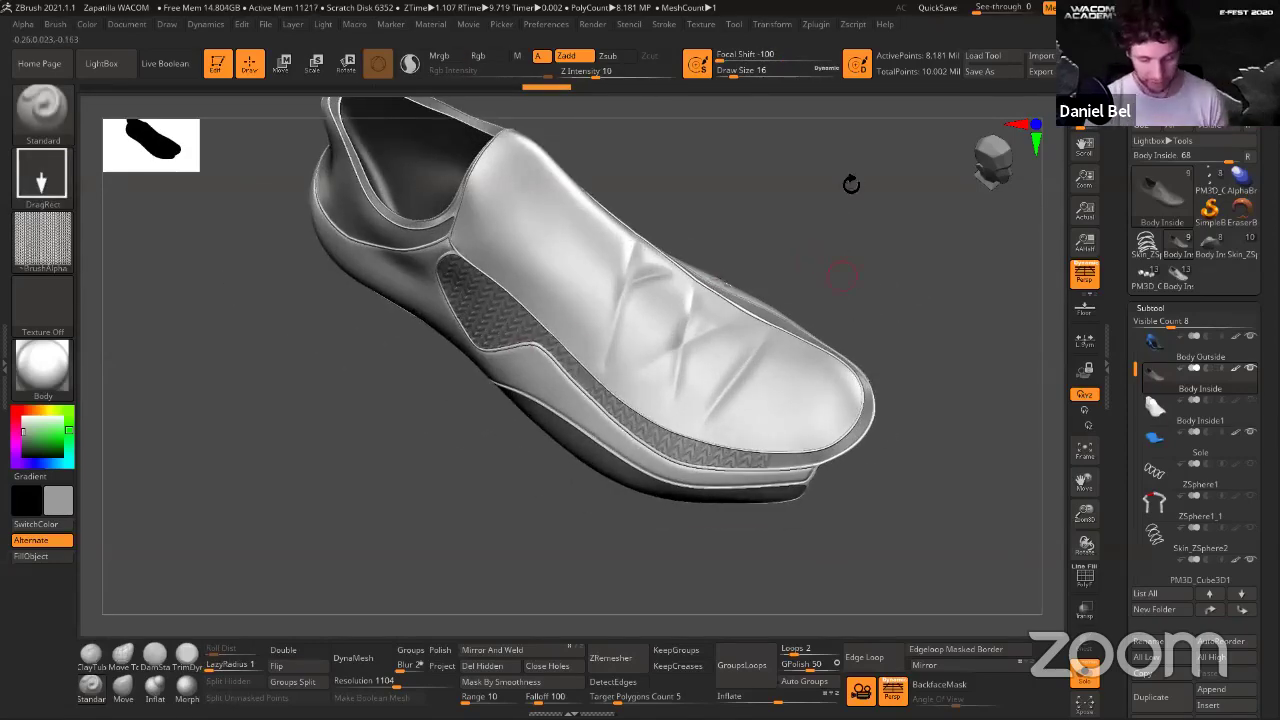
{"action": "left_click_drag", "start_coordinate": [849, 183], "coordinate": [589, 397]}
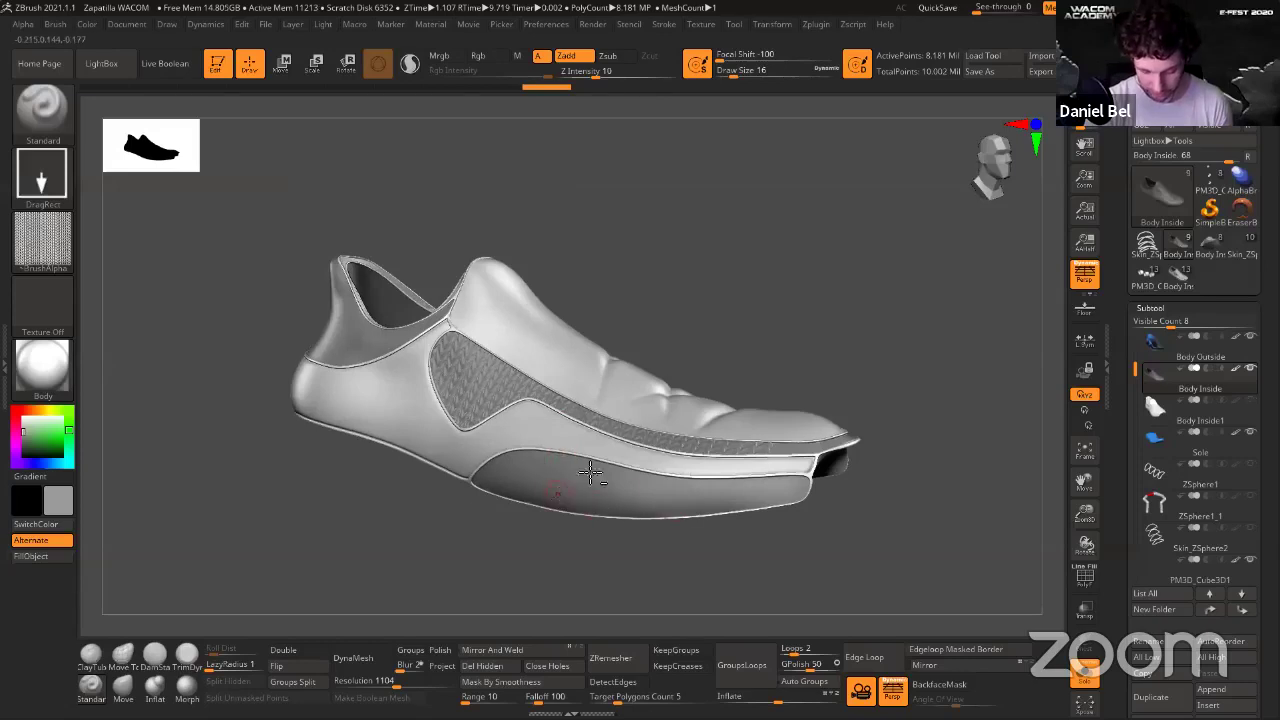
Compare the knit panels and polygroups with the other loaded sneaker versions, and switch to the finished version with laces and striped side panel.
{"action": "key", "text": "shift+f"}
{"action": "key", "text": "shift+f"}
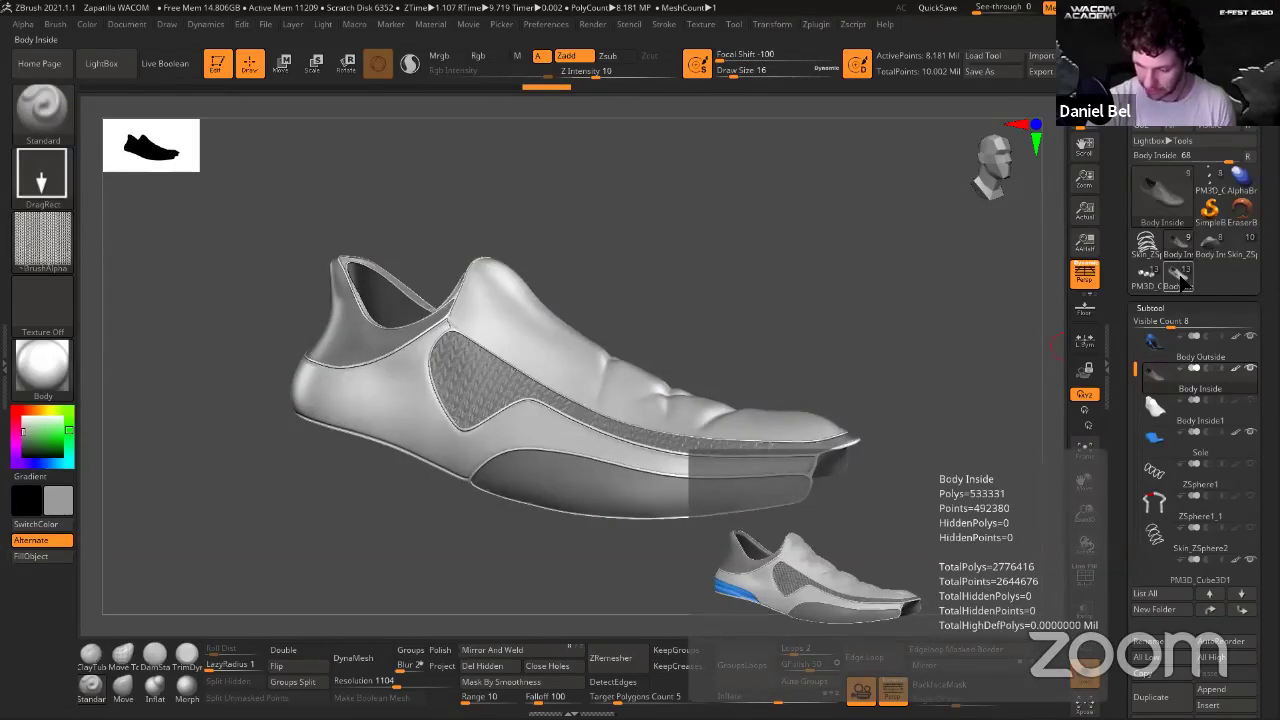
{"action": "left_click", "coordinate": [1183, 285]}
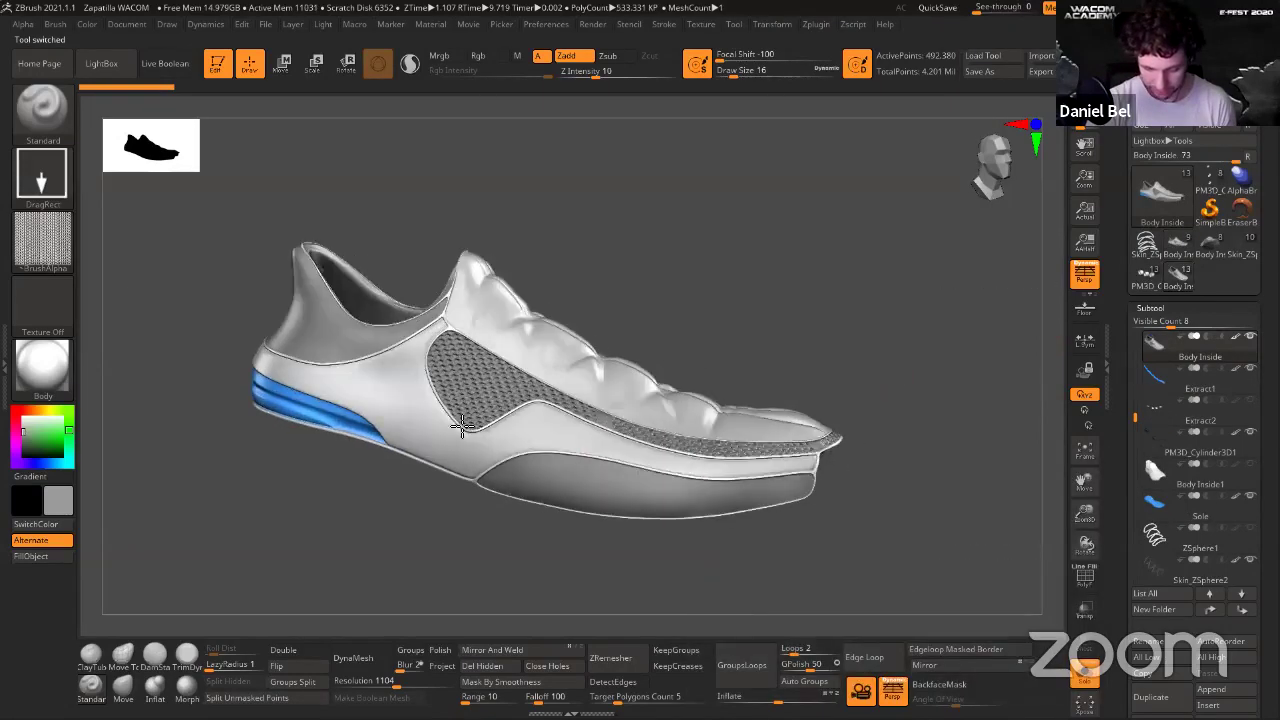
{"action": "key", "text": "shift+f"}
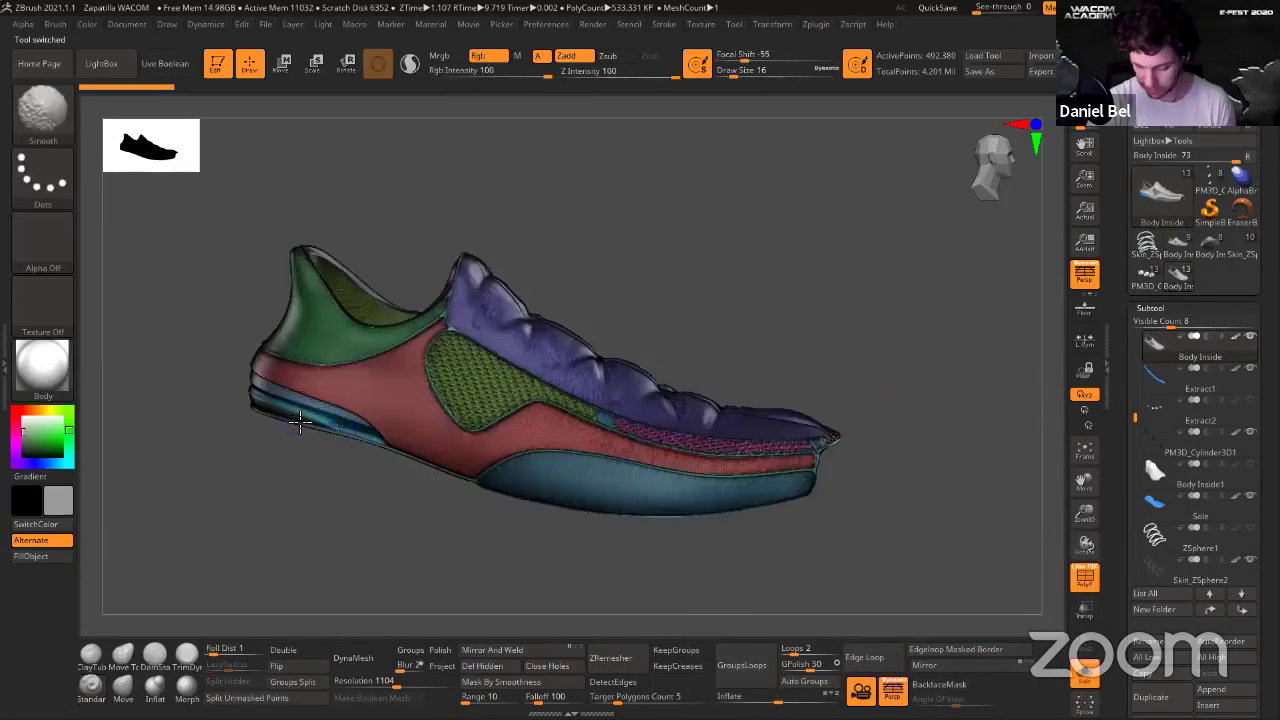
{"action": "left_click_drag", "start_coordinate": [766, 346], "coordinate": [850, 344]}
{"action": "key", "text": "shift+f"}
{"action": "left_click", "coordinate": [1183, 246]}
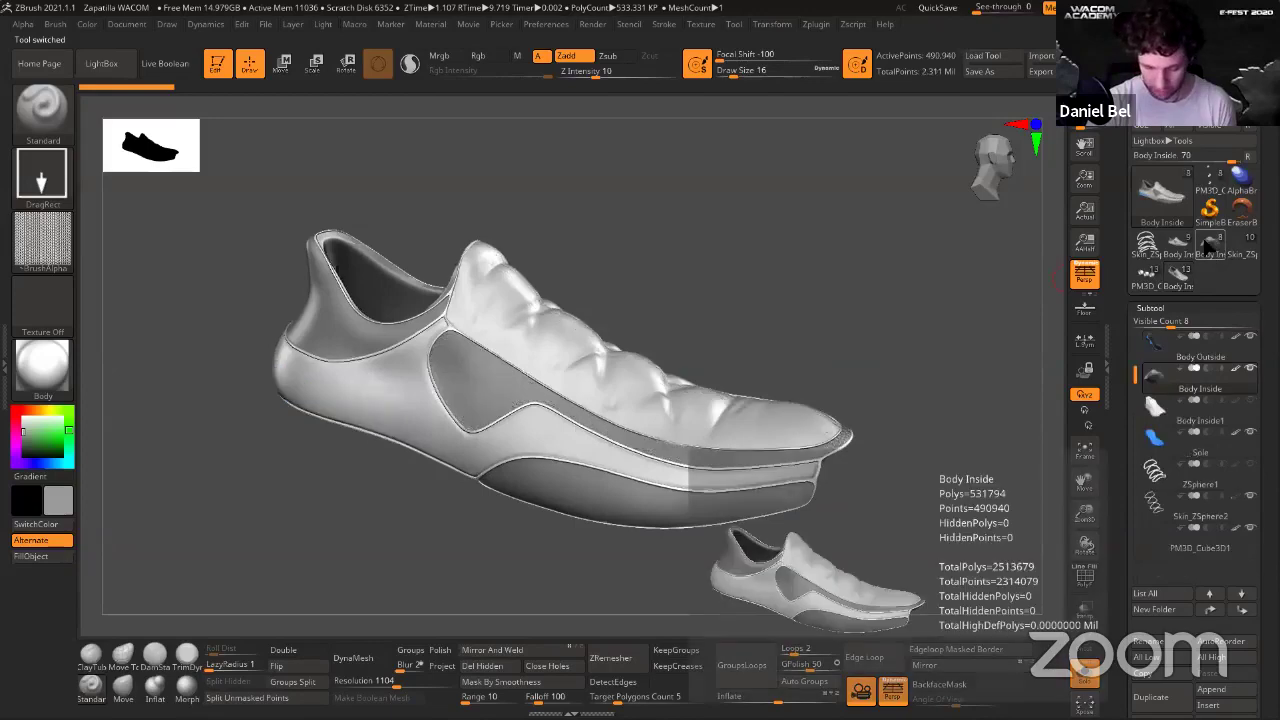
{"action": "left_click", "coordinate": [1146, 243]}
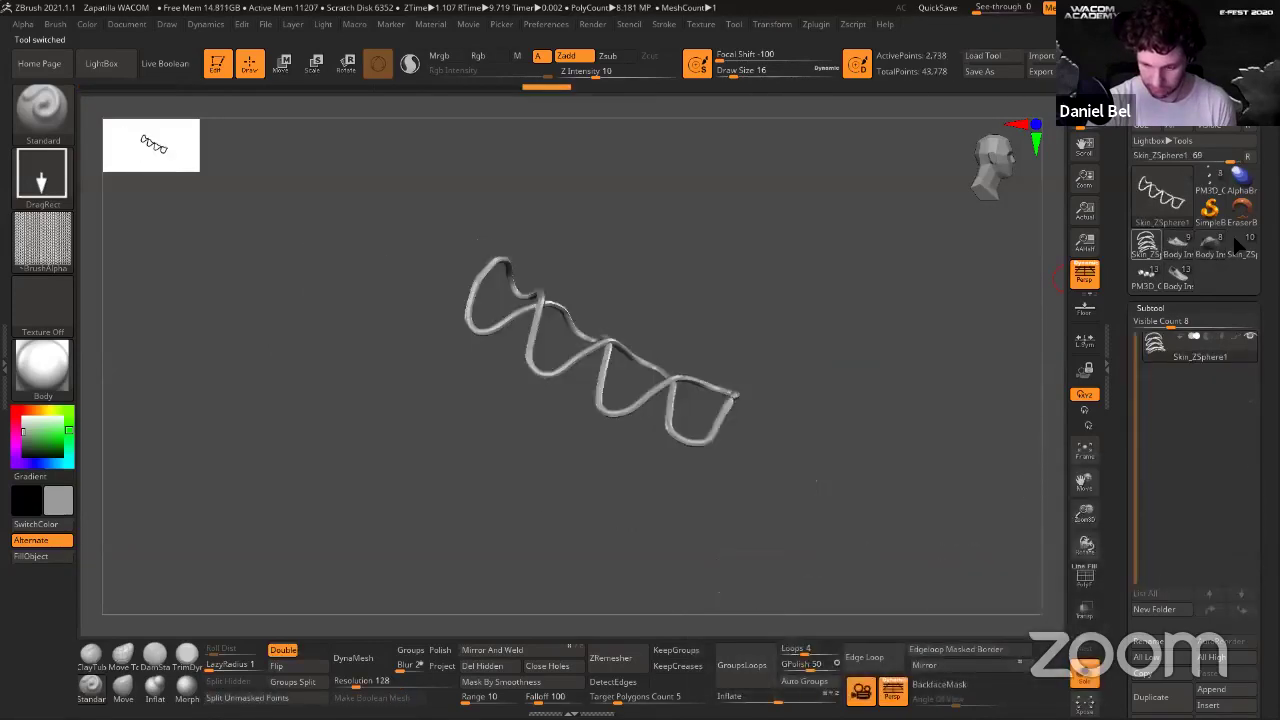
{"action": "left_click", "coordinate": [1185, 278]}
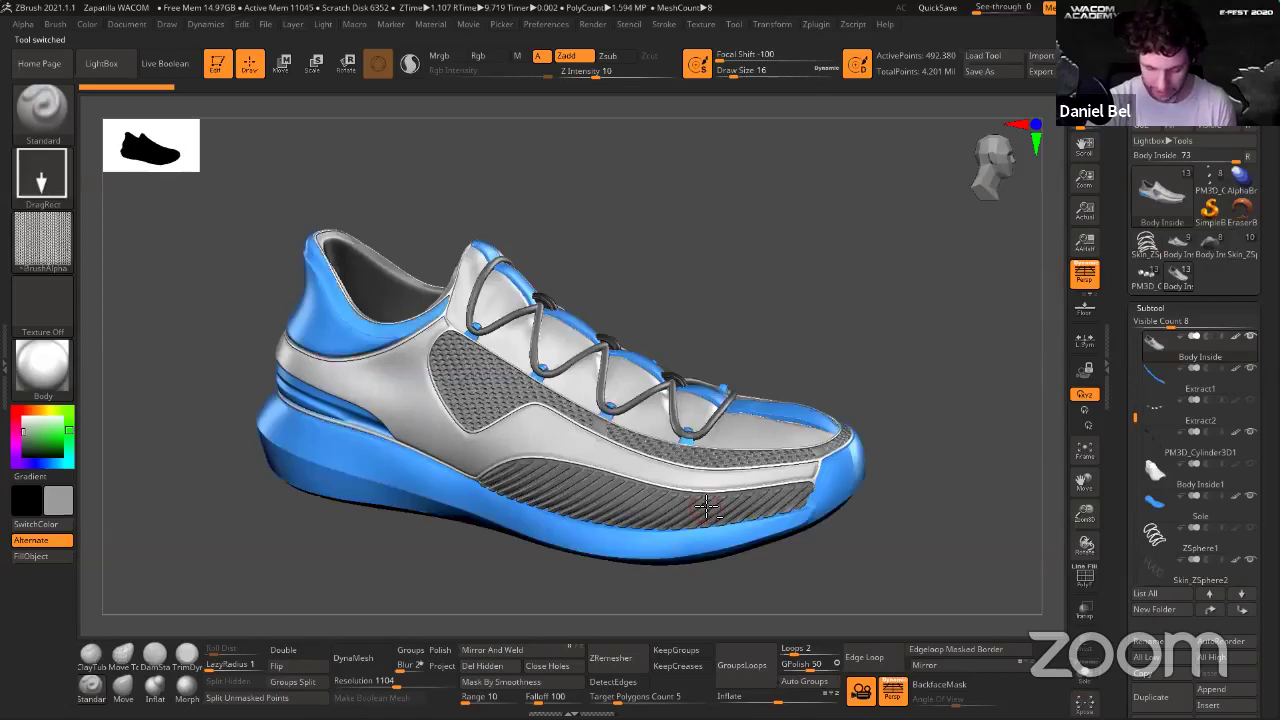
Select Body Outside, lower its subdivision level, and smooth away the stripes on the lower side panel.
{"action": "left_click", "coordinate": [706, 505], "text": "alt"}
{"action": "left_click_drag", "start_coordinate": [889, 370], "coordinate": [877, 368]}
{"action": "left_click_drag", "start_coordinate": [1040, 347], "coordinate": [993, 296], "text": "alt"}
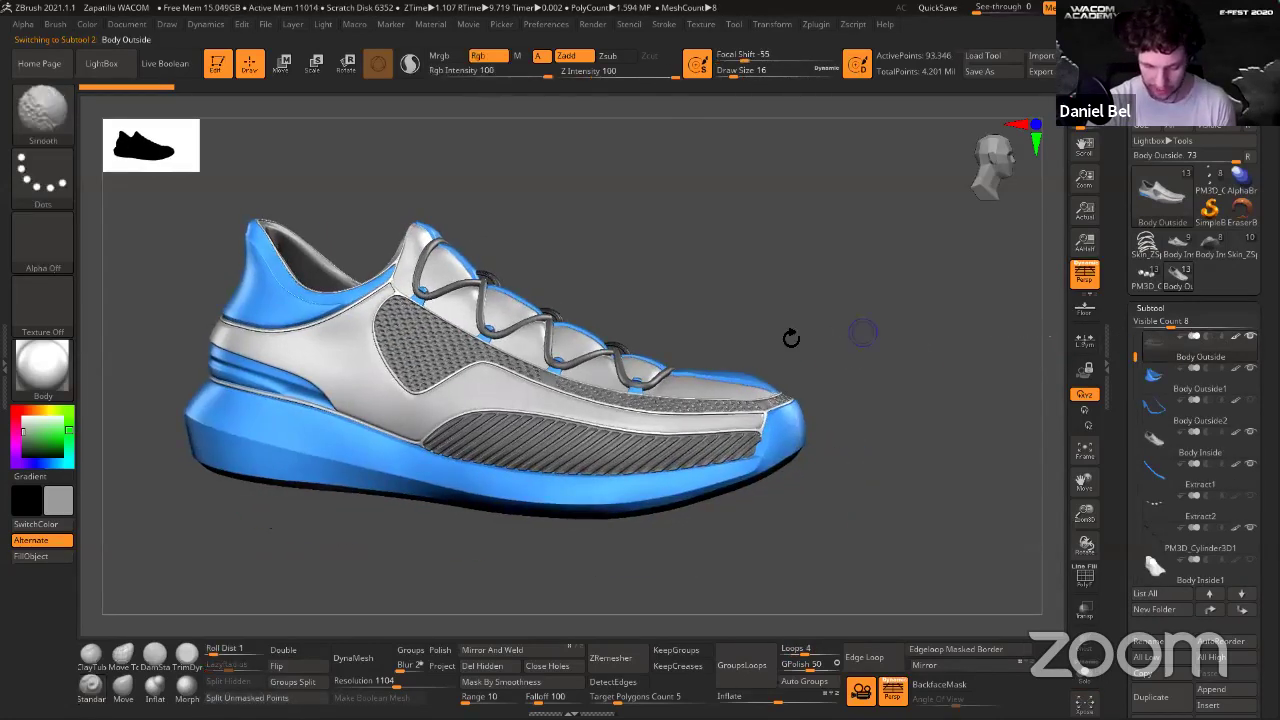
{"action": "key", "text": "shift+d"}
{"action": "mouse_move", "coordinate": [500, 443]}
{"action": "left_mouse_down", "text": "shift"}
{"action": "mouse_move", "coordinate": [574, 454]}
{"action": "mouse_move", "coordinate": [386, 450]}
{"action": "mouse_move", "coordinate": [731, 434]}
{"action": "mouse_move", "coordinate": [705, 450]}
{"action": "left_mouse_up", "text": "shift"}
{"action": "key", "text": "1"}
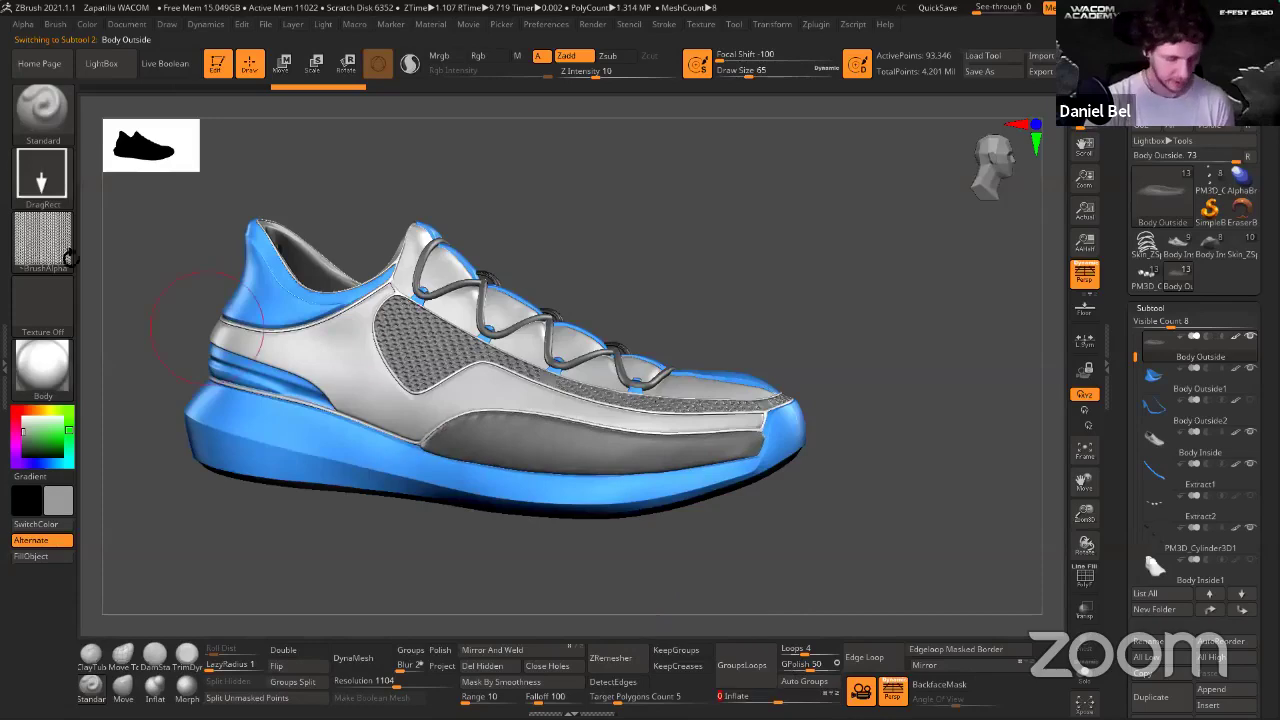
{"action": "left_click_drag", "start_coordinate": [724, 292], "coordinate": [690, 300]}
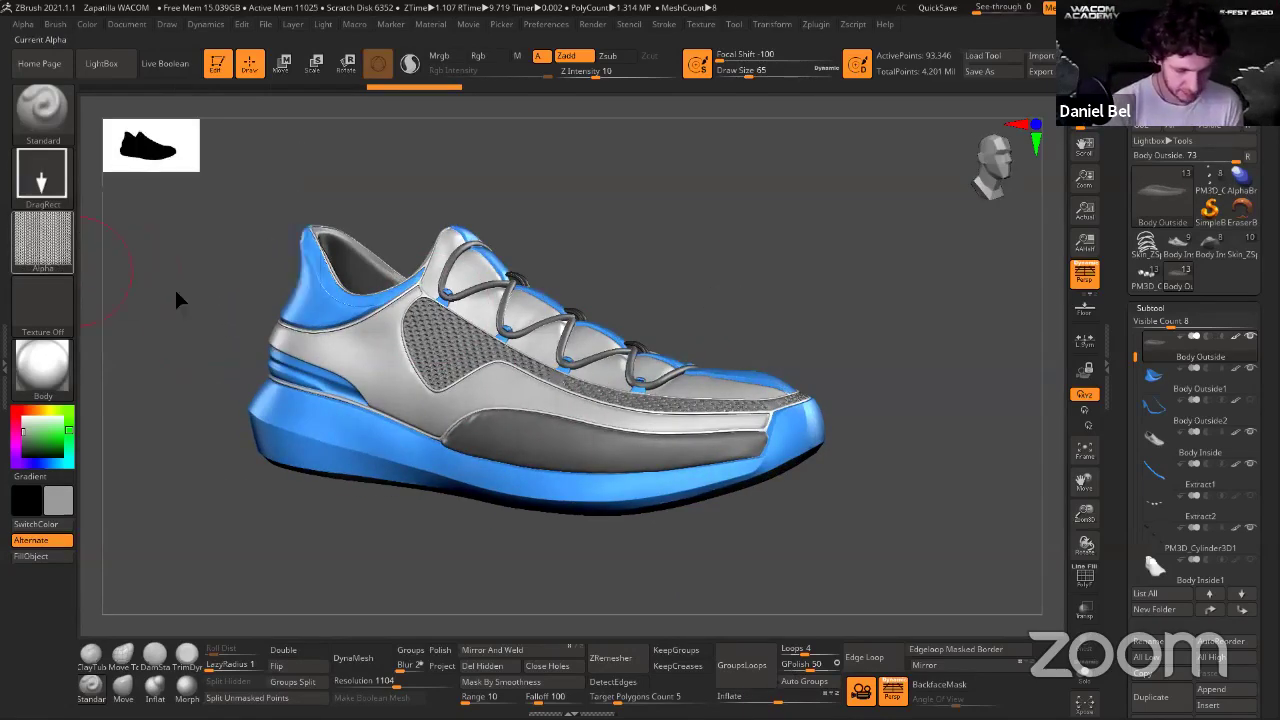
Import the Stripes Vertical alpha, try stamping it on the lower side panel, and undo the stamp.
{"action": "left_click", "coordinate": [42, 238]}
{"action": "left_click", "coordinate": [140, 478]}
{"action": "left_click", "coordinate": [42, 241]}
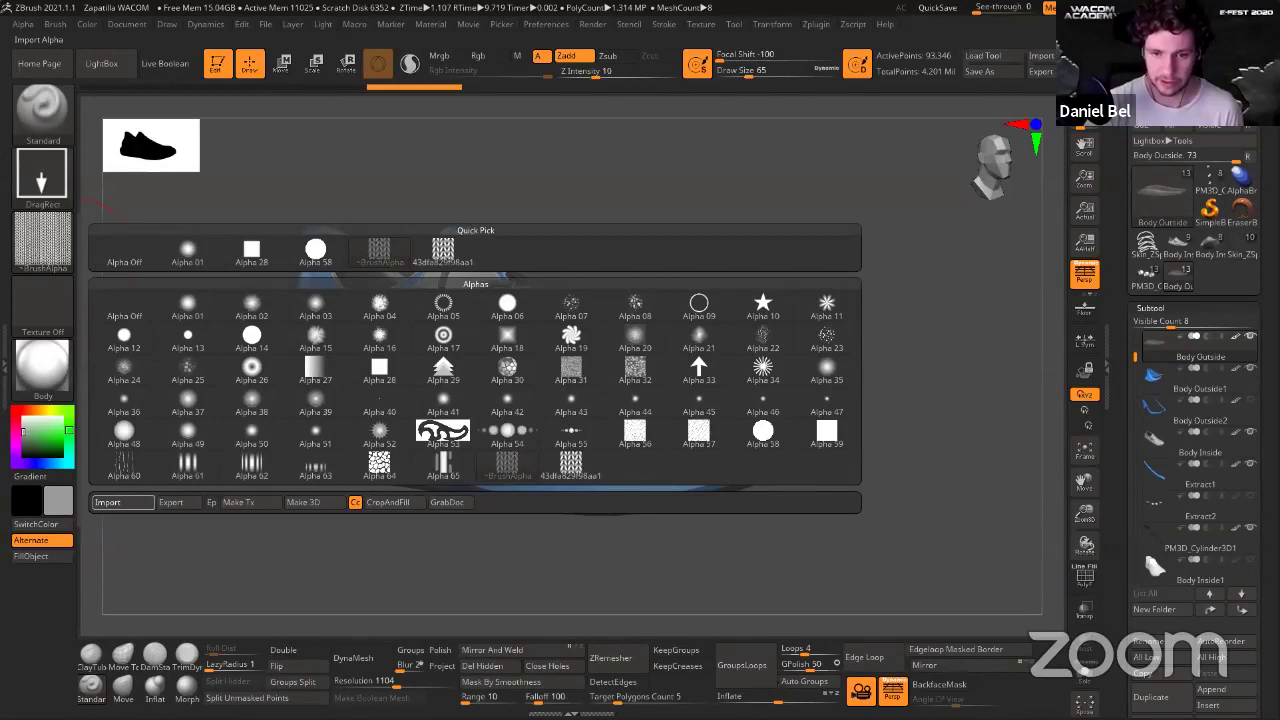
{"action": "double_click", "coordinate": [409, 63]}
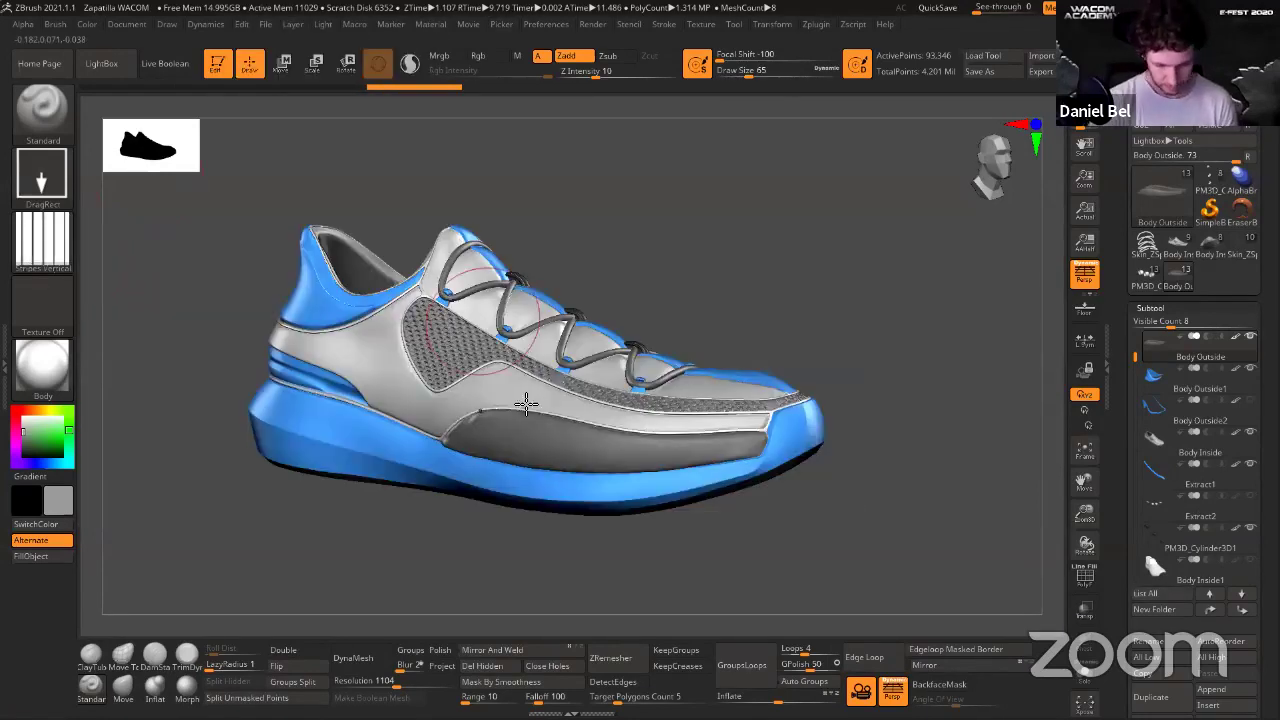
{"action": "left_click_drag", "start_coordinate": [672, 474], "coordinate": [812, 503]}
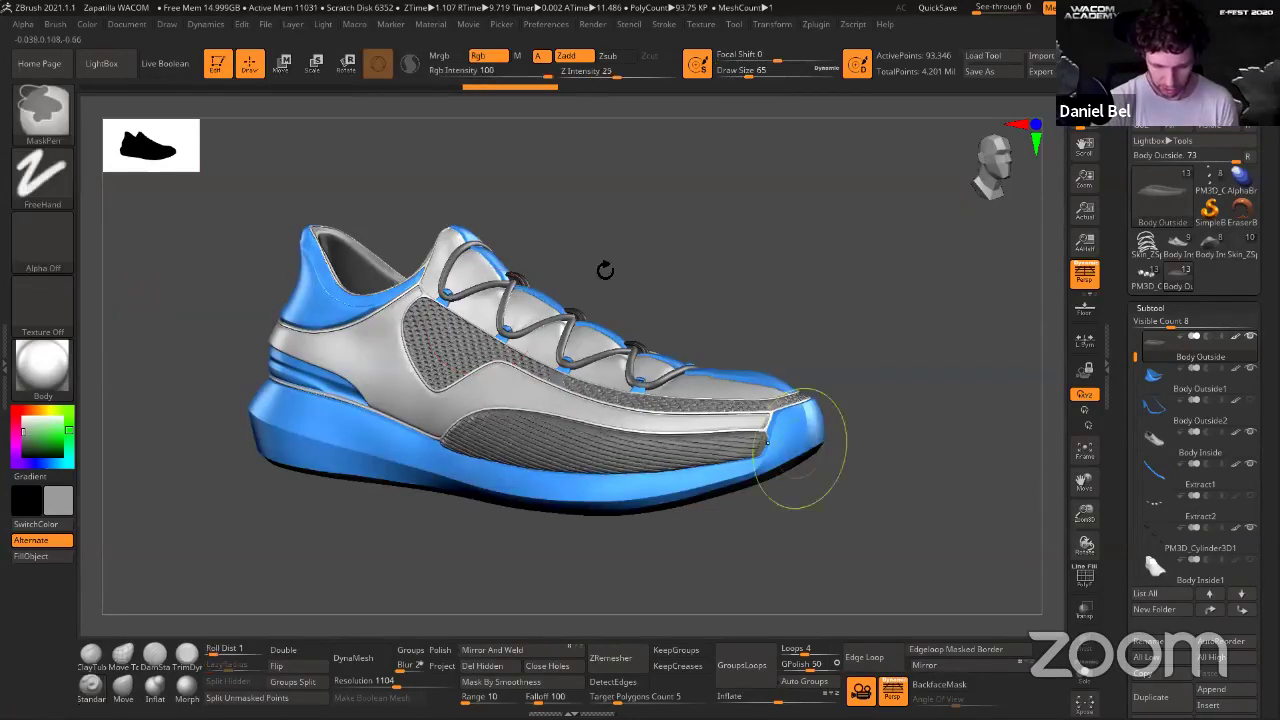
{"action": "key", "text": "ctrl+z"}
Raise Body Outside to a higher subdivision level and smooth out the remaining stripes on the lower side panel.
{"action": "key", "text": "ctrl+d"}
{"action": "key", "text": "1"}
{"action": "mouse_move", "coordinate": [604, 430]}
{"action": "left_mouse_down", "text": "shift"}
{"action": "mouse_move", "coordinate": [588, 437]}
{"action": "mouse_move", "coordinate": [686, 452]}
{"action": "mouse_move", "coordinate": [620, 462]}
{"action": "mouse_move", "coordinate": [702, 446]}
{"action": "mouse_move", "coordinate": [480, 452]}
{"action": "left_mouse_up", "text": "shift"}
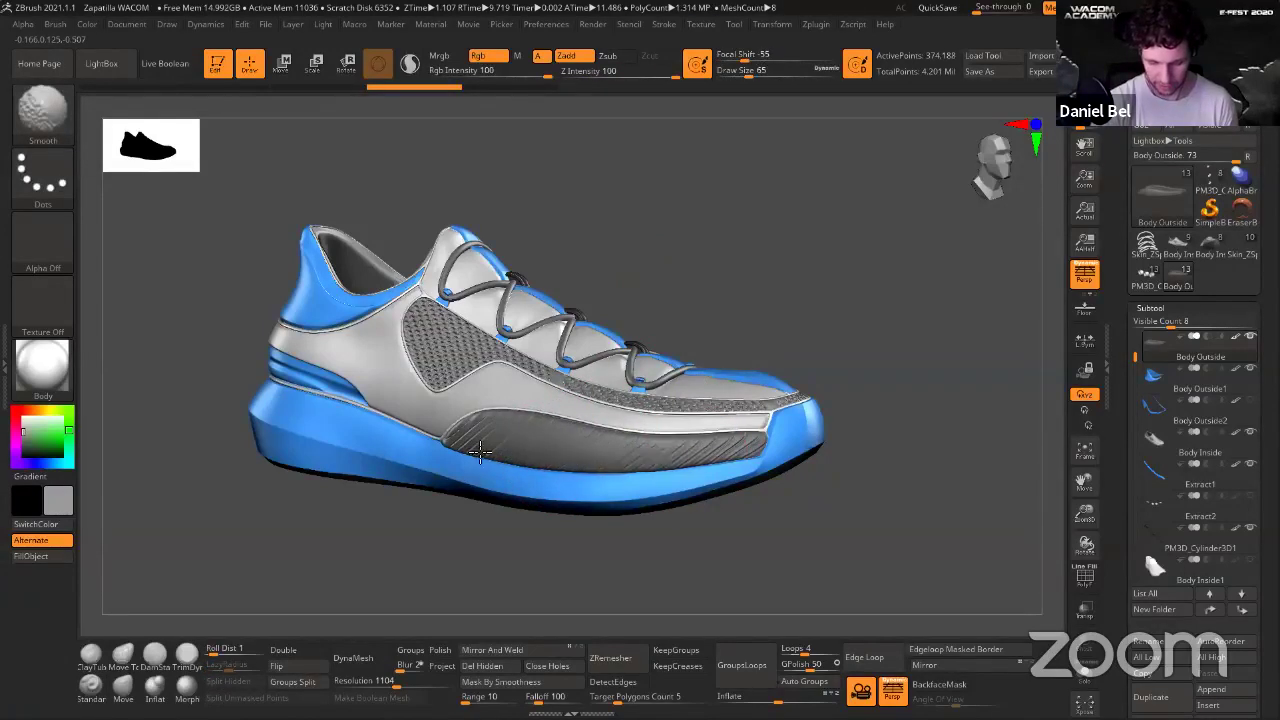
{"action": "left_click_drag", "start_coordinate": [720, 447], "coordinate": [562, 454], "text": "shift"}
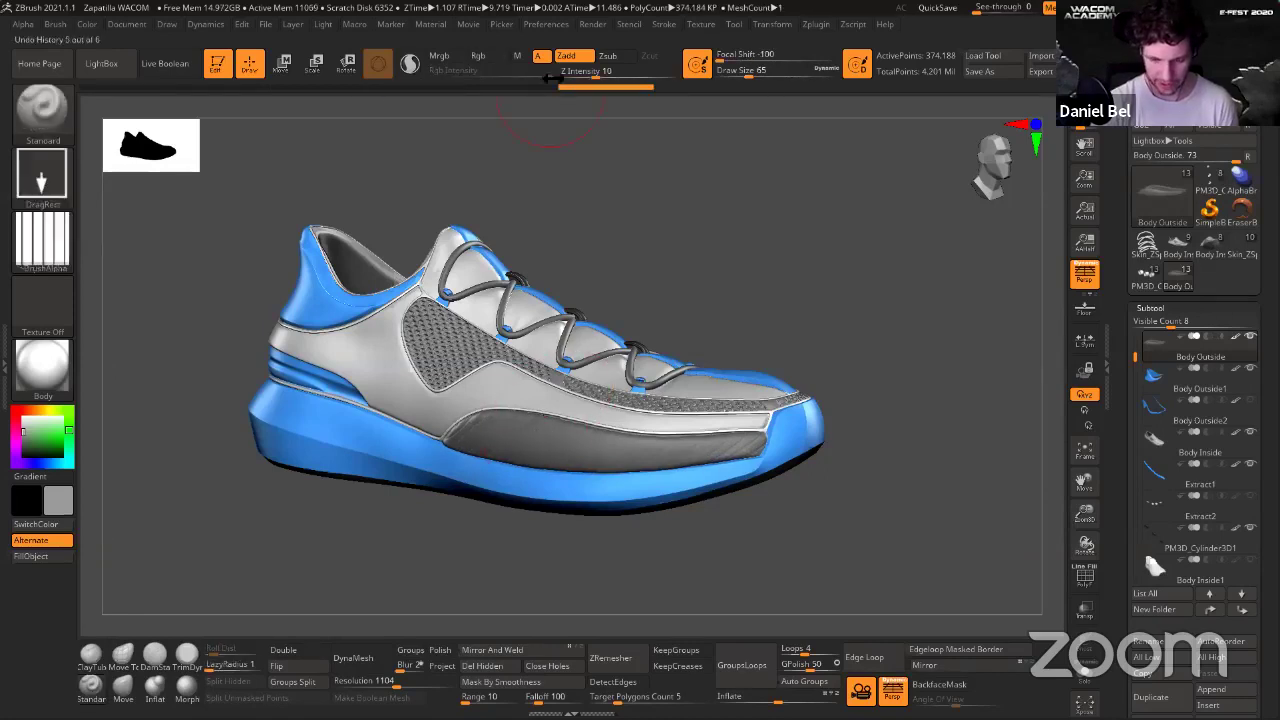
Try stamping the stripes on the lower side panel with Z Intensity 19, and undo the stamp.
{"action": "left_click", "coordinate": [609, 72]}
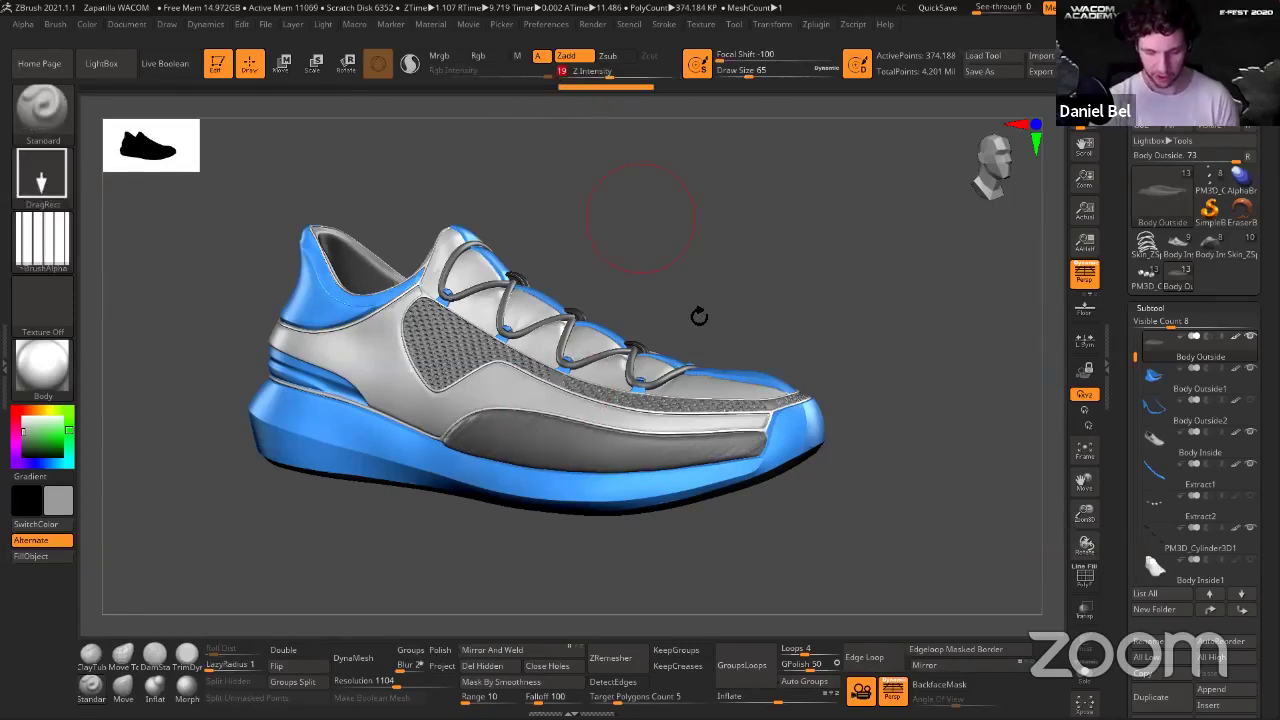
{"action": "left_click_drag", "start_coordinate": [640, 218], "coordinate": [532, 449]}
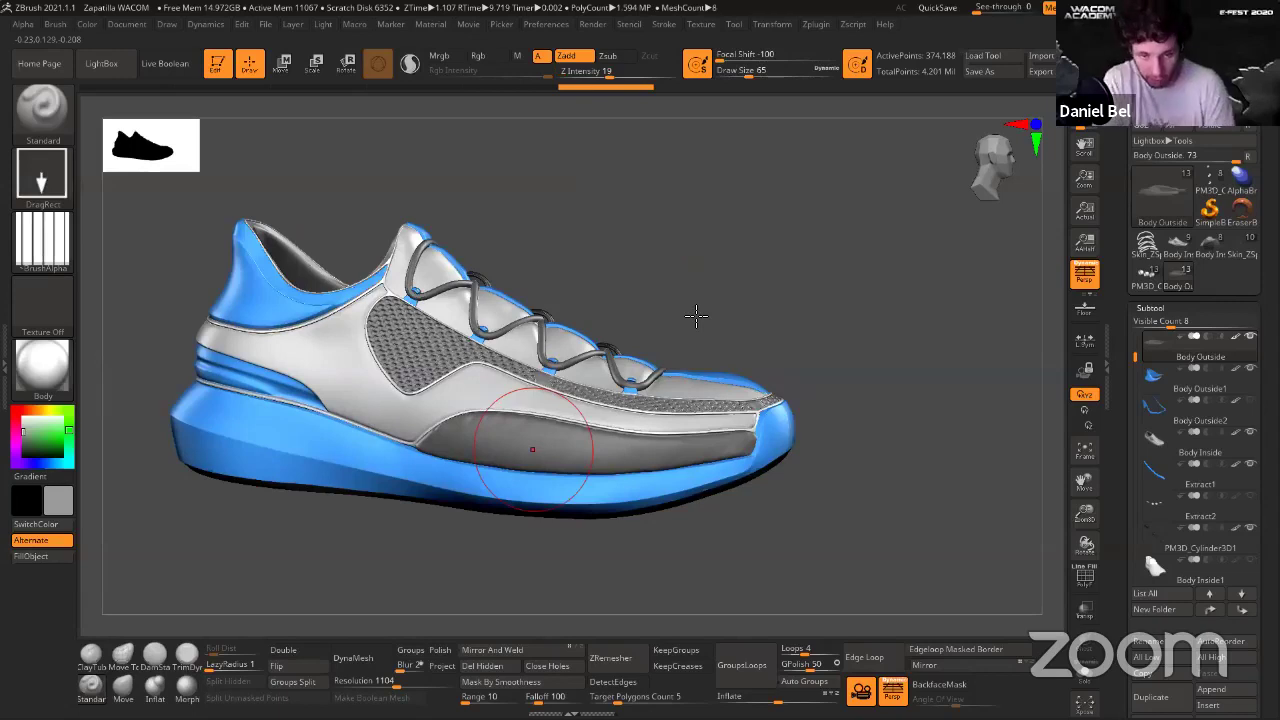
{"action": "left_click_drag", "start_coordinate": [551, 437], "coordinate": [611, 279]}
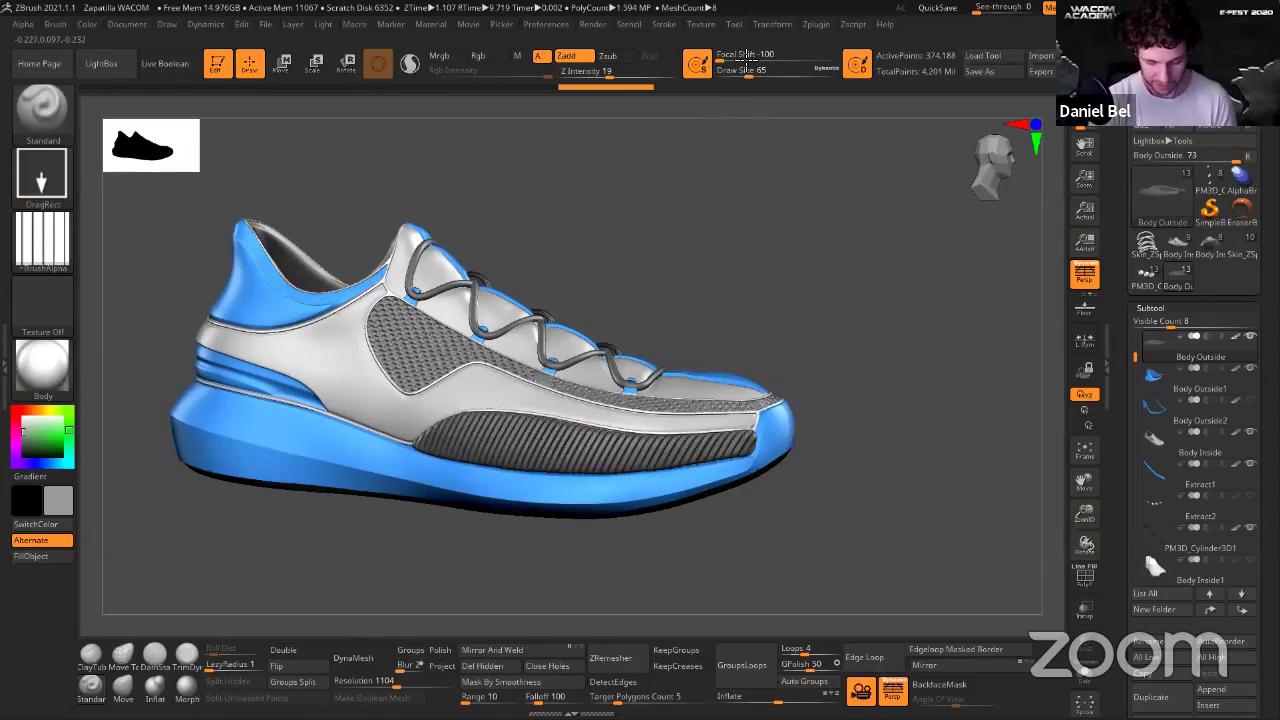
{"action": "left_click_drag", "start_coordinate": [795, 320], "coordinate": [744, 318]}
{"action": "key", "text": "ctrl+z"}
Set Z Intensity to 24 and the stripes alpha's horizontal and vertical tiles to 3, test a stamp on the lower side panel, and undo it.
{"action": "left_click", "coordinate": [616, 74]}
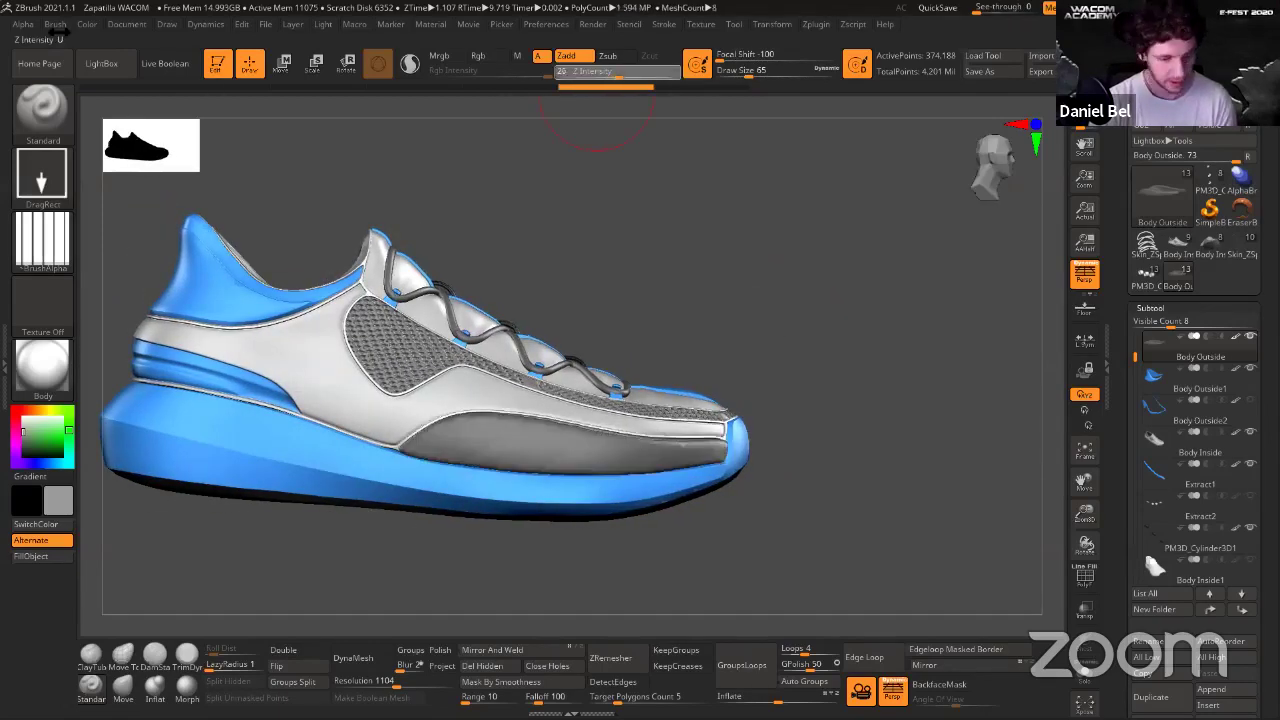
{"action": "left_click", "coordinate": [25, 26]}
{"action": "left_click", "coordinate": [67, 406]}
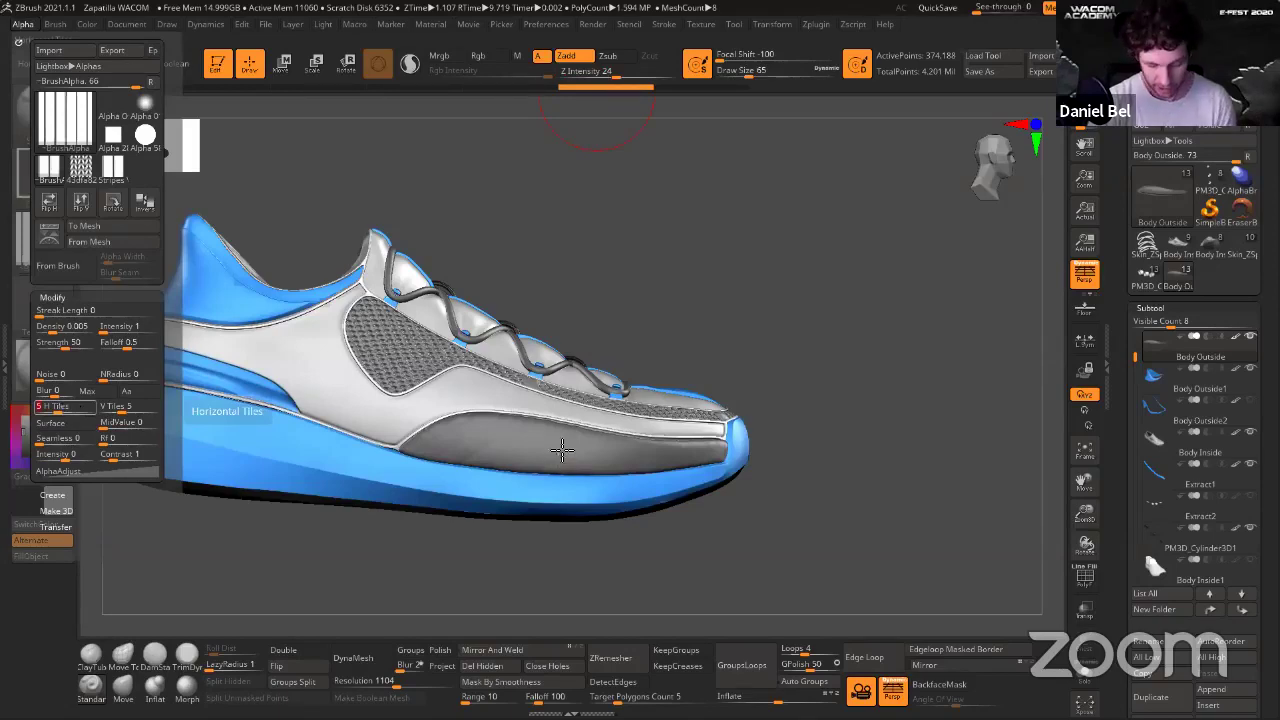
{"action": "key", "text": "Return"}
{"action": "left_click_drag", "start_coordinate": [562, 450], "coordinate": [840, 75]}
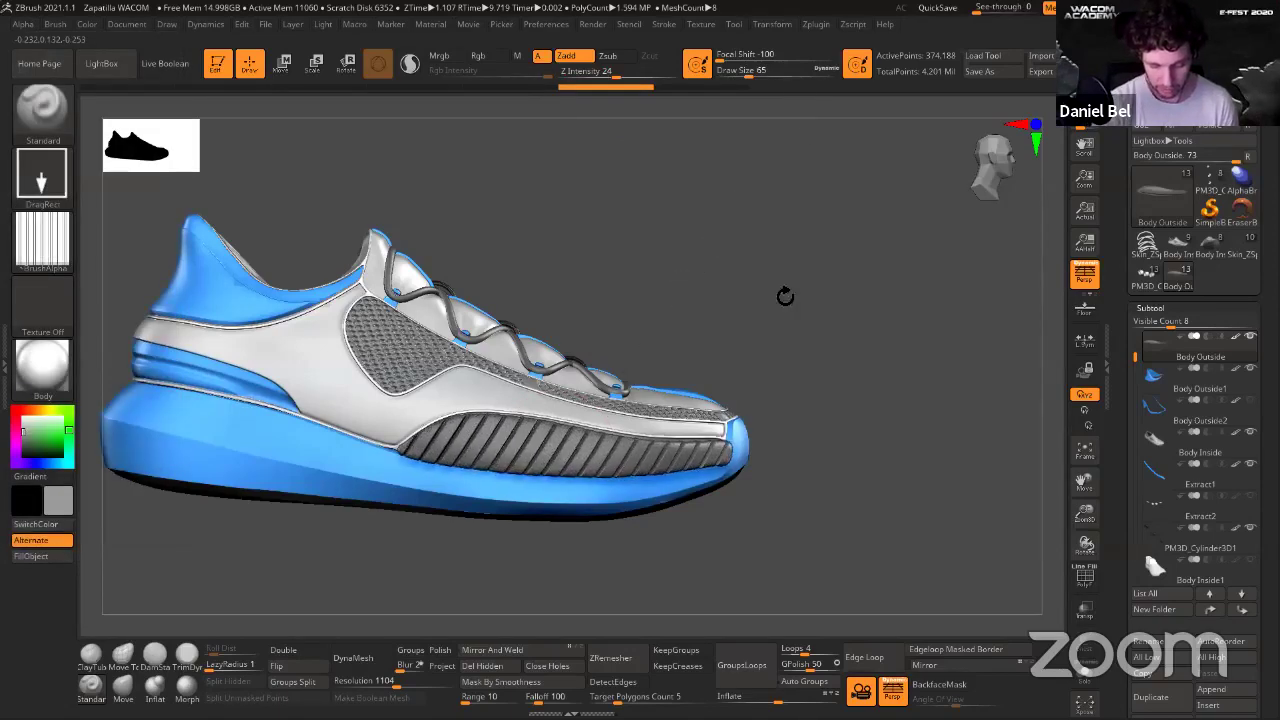
{"action": "mouse_move", "coordinate": [785, 296]}
{"action": "left_mouse_down"}
{"action": "mouse_move", "coordinate": [829, 289]}
{"action": "mouse_move", "coordinate": [781, 287]}
{"action": "left_mouse_up"}
{"action": "key", "text": "ctrl+z"}
Undo the latest change to the lower side panel and enable Surface mode for the stripes alpha.
{"action": "left_click_drag", "start_coordinate": [720, 317], "coordinate": [656, 345]}
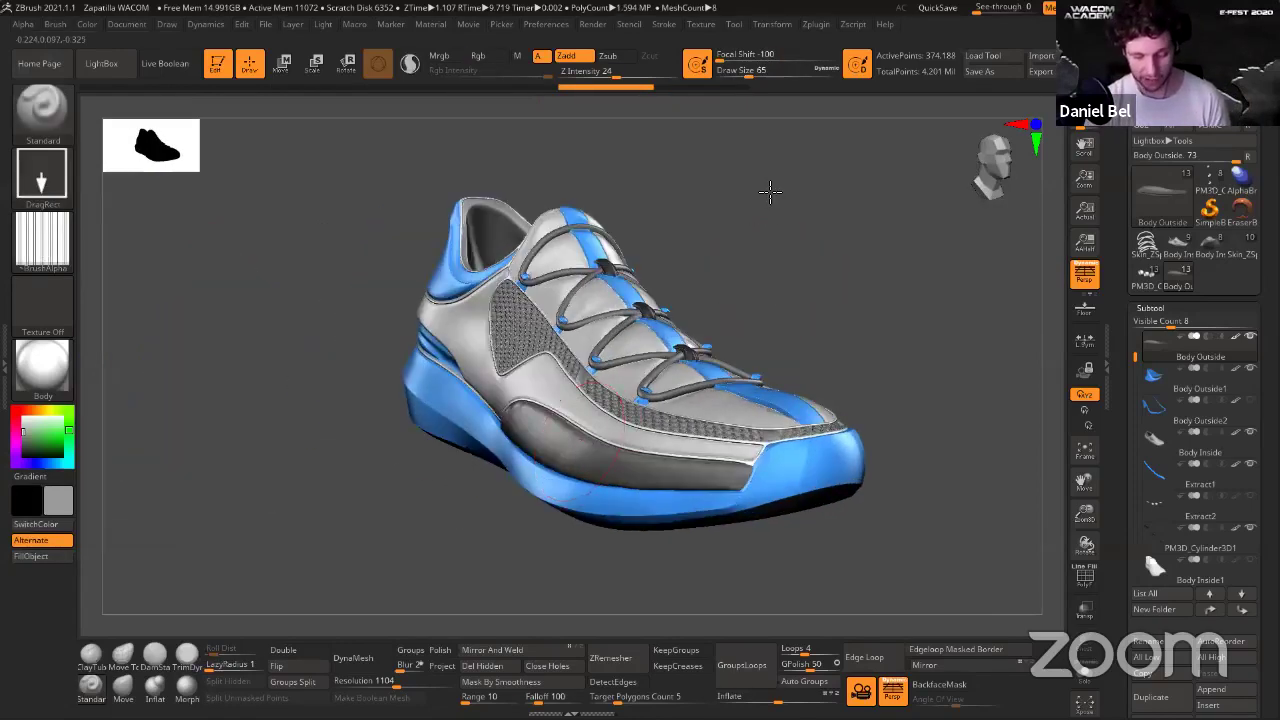
{"action": "left_click_drag", "start_coordinate": [770, 192], "coordinate": [808, 189]}
{"action": "key", "text": "ctrl+z"}
{"action": "left_click", "coordinate": [23, 25]}
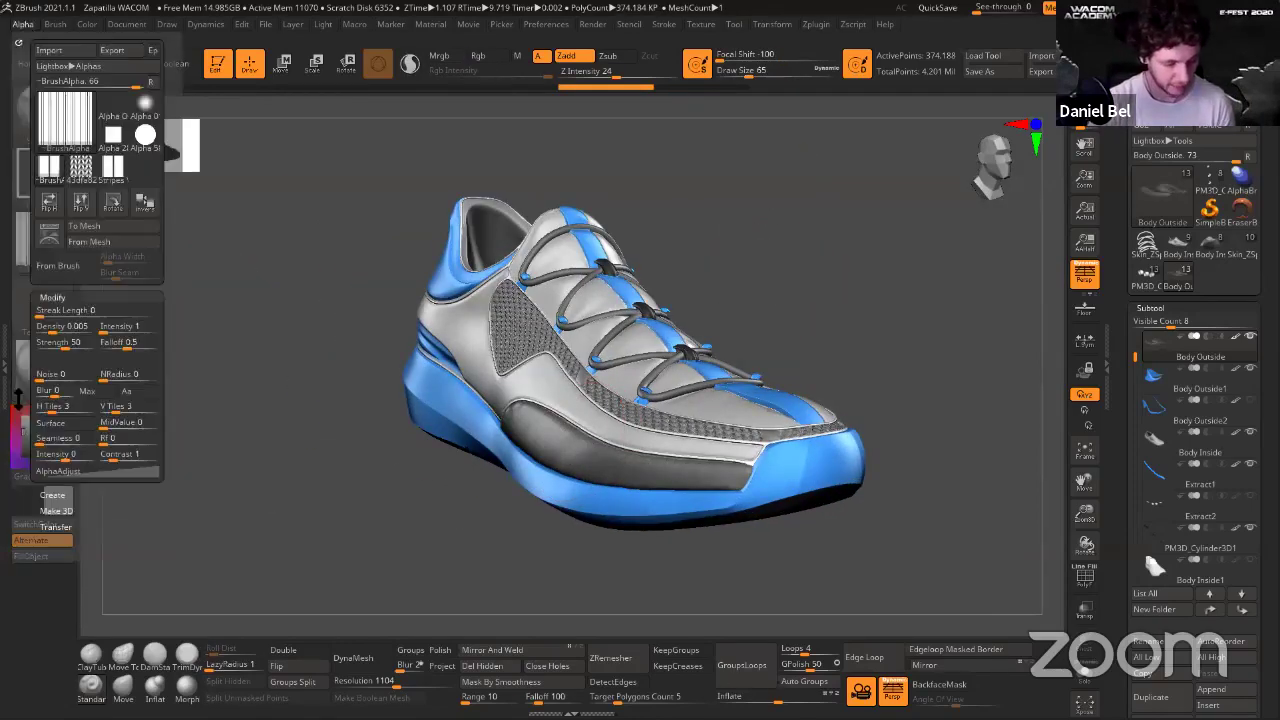
{"action": "left_click", "coordinate": [66, 424]}
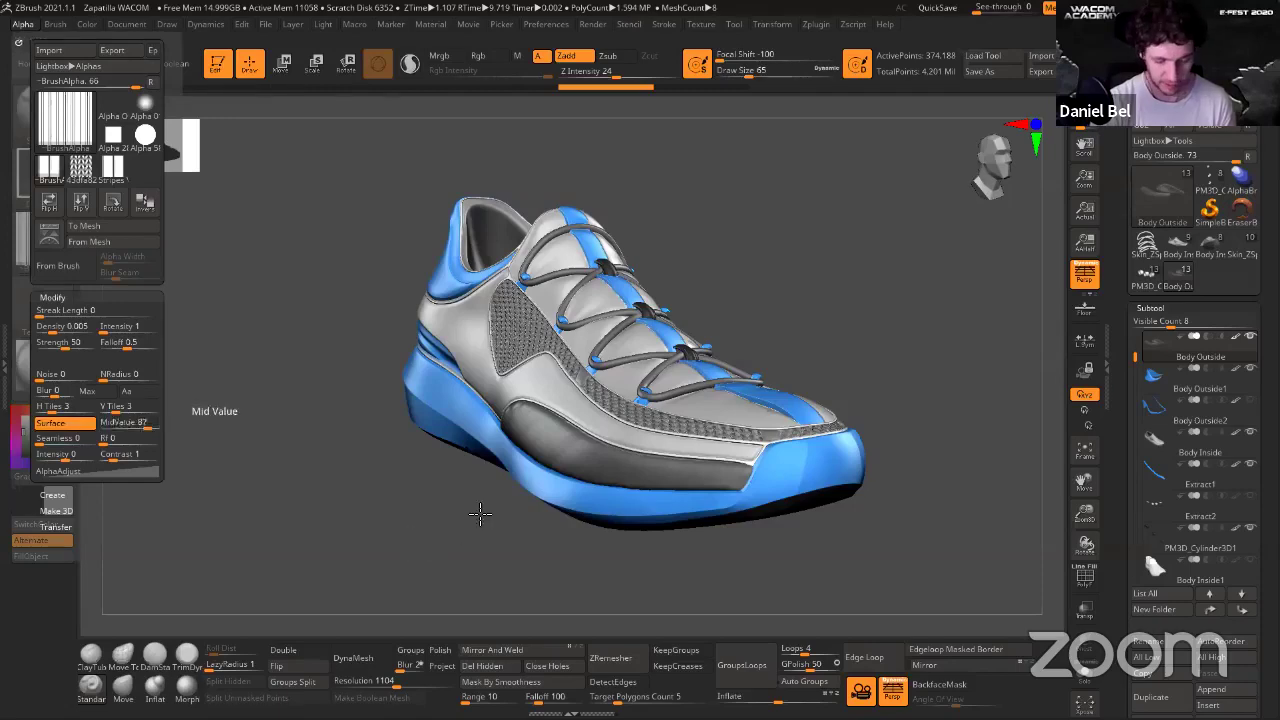
Stamp the vertical-stripes alpha on the lower side panel, undo it, and stamp it again with wider, slanted stripes along the panel.
{"action": "left_click_drag", "start_coordinate": [480, 514], "coordinate": [560, 503]}
{"action": "left_click_drag", "start_coordinate": [566, 443], "coordinate": [811, 98]}
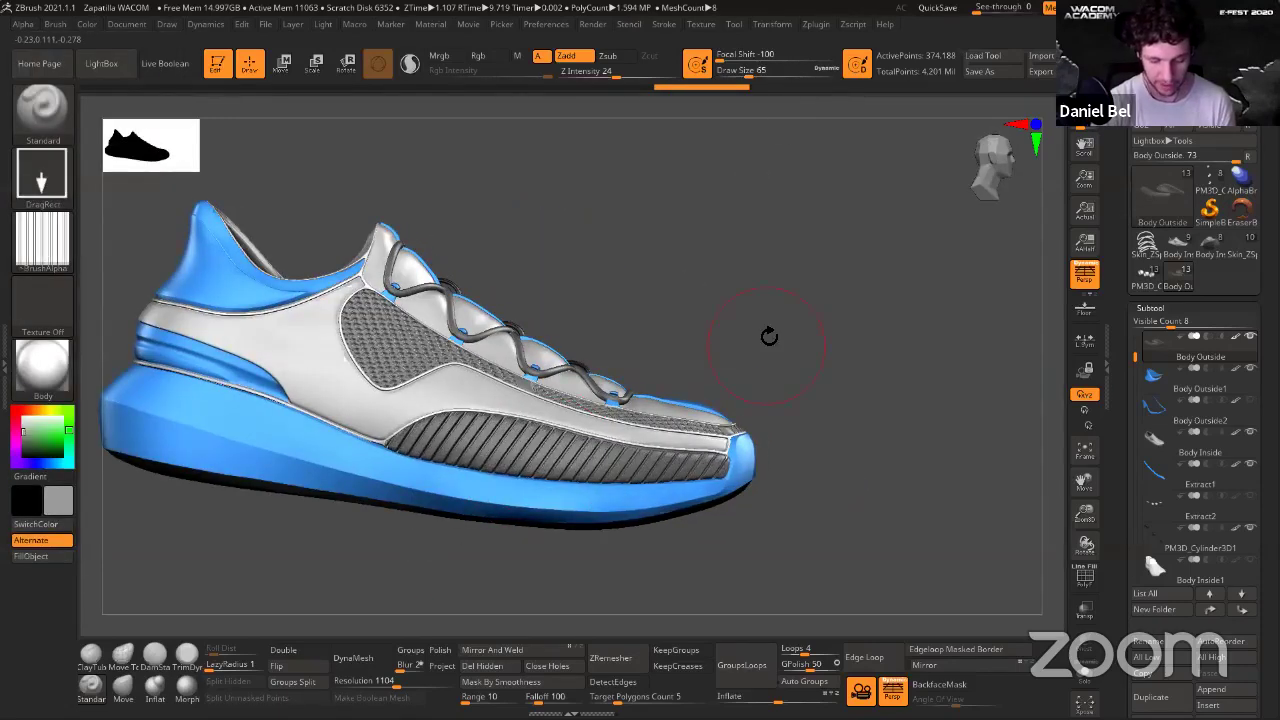
{"action": "mouse_move", "coordinate": [769, 337]}
{"action": "left_mouse_down"}
{"action": "mouse_move", "coordinate": [500, 486]}
{"action": "mouse_move", "coordinate": [700, 430]}
{"action": "left_mouse_up"}
{"action": "key", "text": "ctrl+z"}
{"action": "left_click_drag", "start_coordinate": [571, 443], "coordinate": [828, 274]}
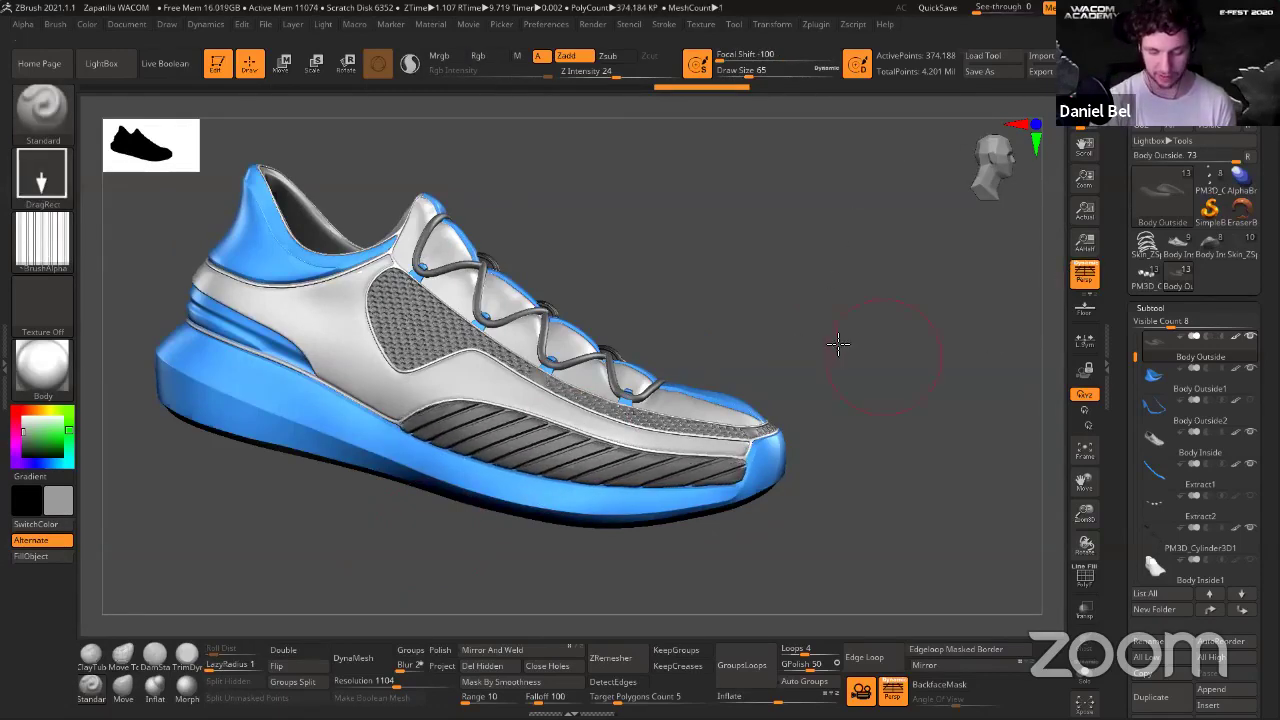
{"action": "mouse_move", "coordinate": [838, 346]}
{"action": "left_mouse_down"}
{"action": "mouse_move", "coordinate": [818, 360]}
{"action": "mouse_move", "coordinate": [806, 298]}
{"action": "mouse_move", "coordinate": [821, 329]}
{"action": "left_mouse_up"}
{"action": "left_click_drag", "start_coordinate": [838, 243], "coordinate": [783, 298]}
{"action": "left_click_drag", "start_coordinate": [857, 286], "coordinate": [850, 274]}
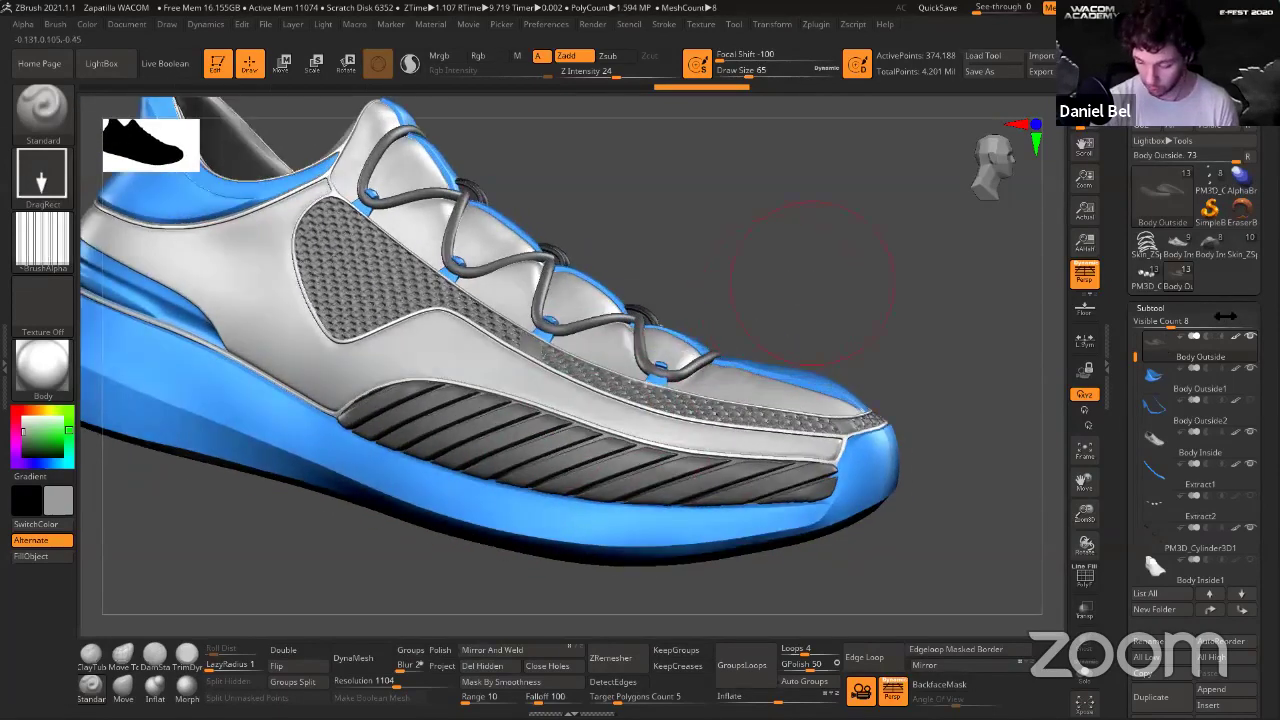
Apply a Polish deformation of 13 to Body Outside.
{"action": "left_click", "coordinate": [1194, 308]}
{"action": "left_click", "coordinate": [1190, 324]}
{"action": "left_click_drag", "start_coordinate": [1251, 545], "coordinate": [1249, 205]}
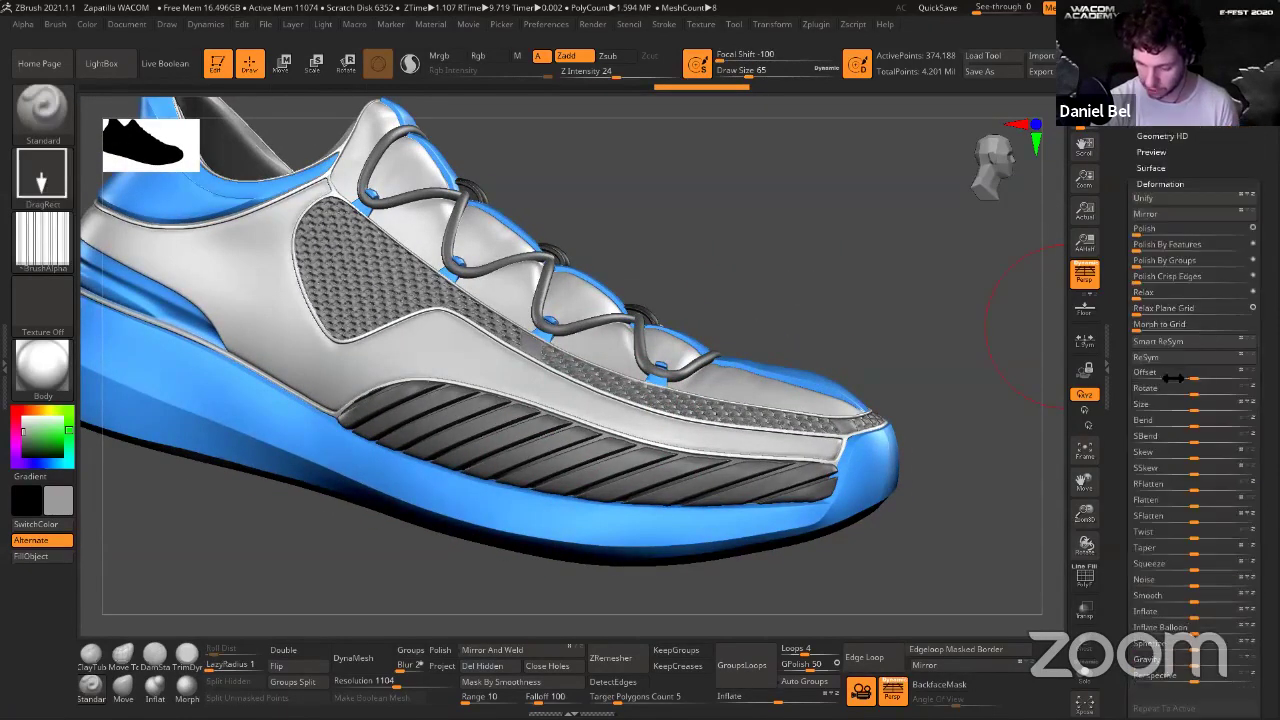
{"action": "left_click", "coordinate": [1154, 229]}
{"action": "key", "text": "Return"}
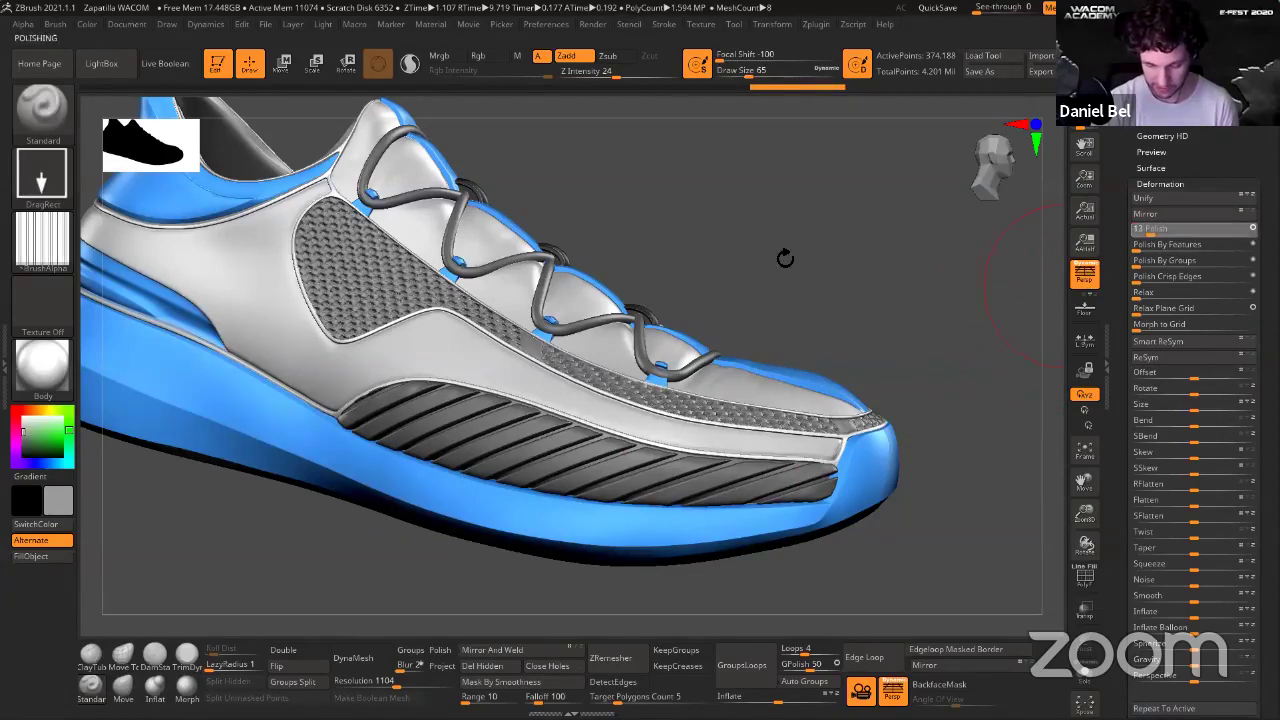
{"action": "mouse_move", "coordinate": [829, 250]}
{"action": "left_mouse_down"}
{"action": "mouse_move", "coordinate": [837, 297]}
{"action": "mouse_move", "coordinate": [814, 274]}
{"action": "mouse_move", "coordinate": [850, 252]}
{"action": "left_mouse_up"}
{"action": "key", "text": "f"}
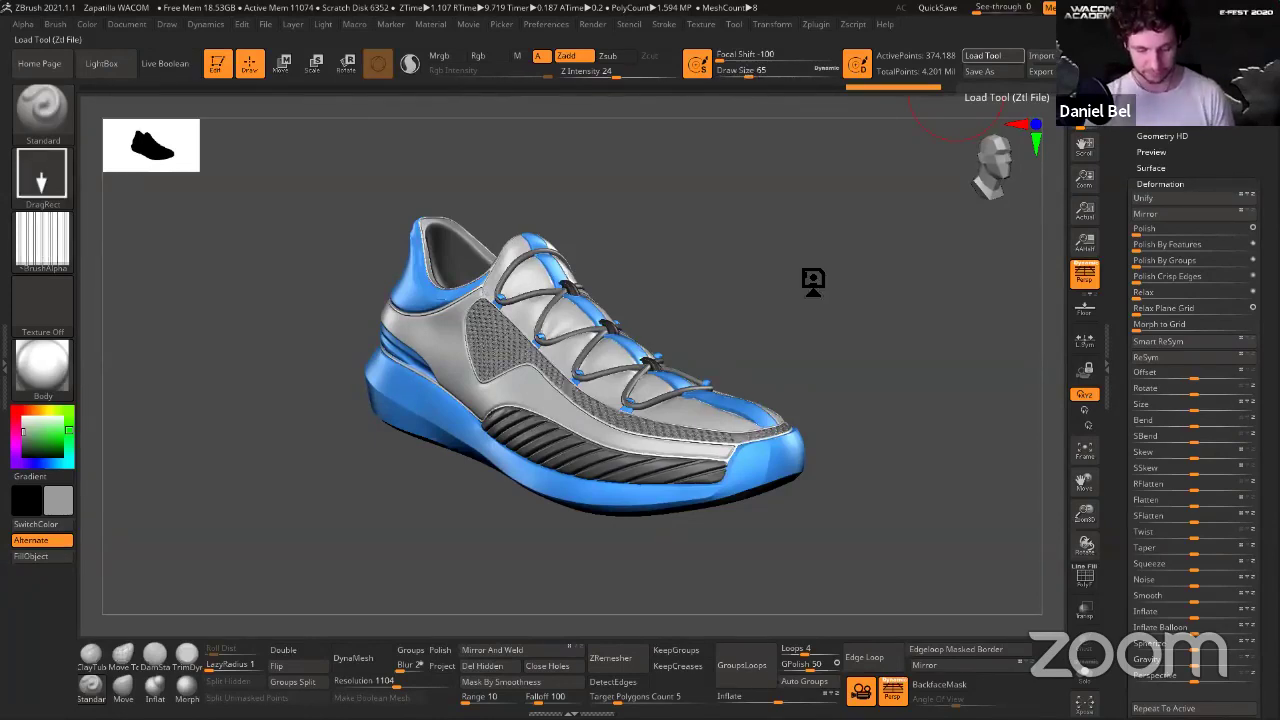
Load the more finished version of the sneaker tool and make its Body Inside subtool active.
{"action": "left_click", "coordinate": [807, 268]}
{"action": "left_click_drag", "start_coordinate": [800, 275], "coordinate": [887, 168]}
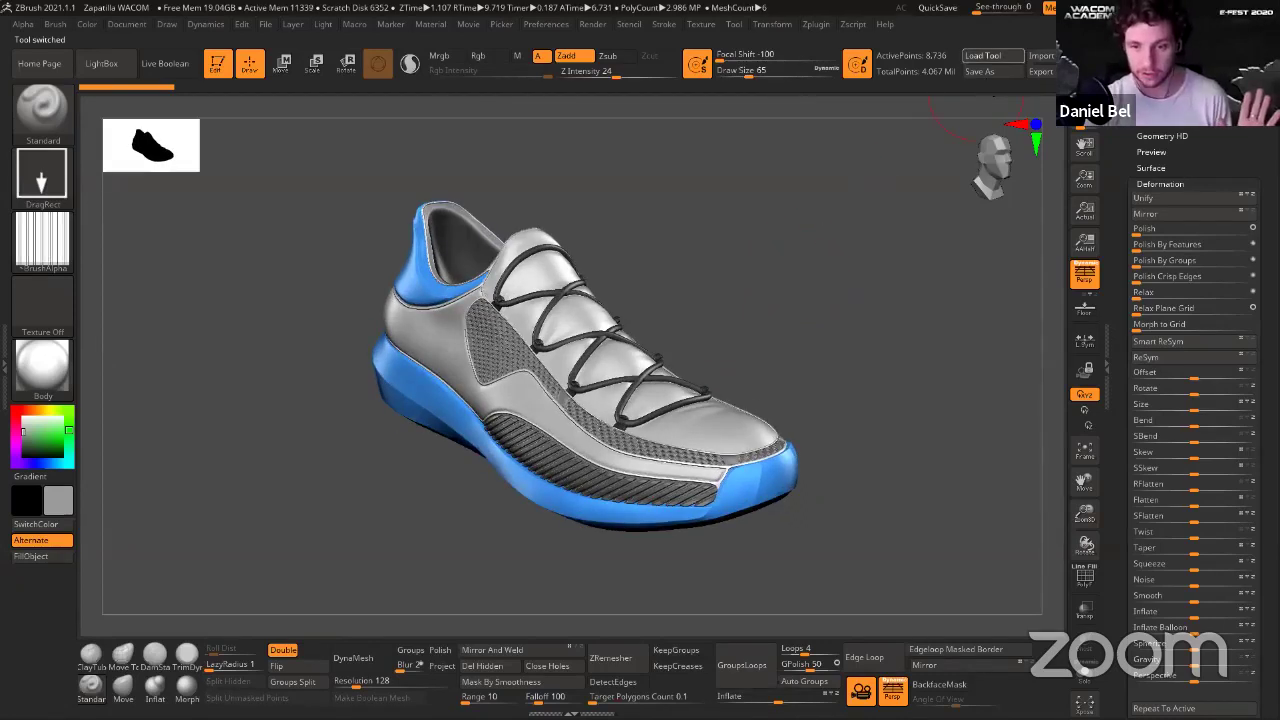
{"action": "left_click", "coordinate": [831, 238]}
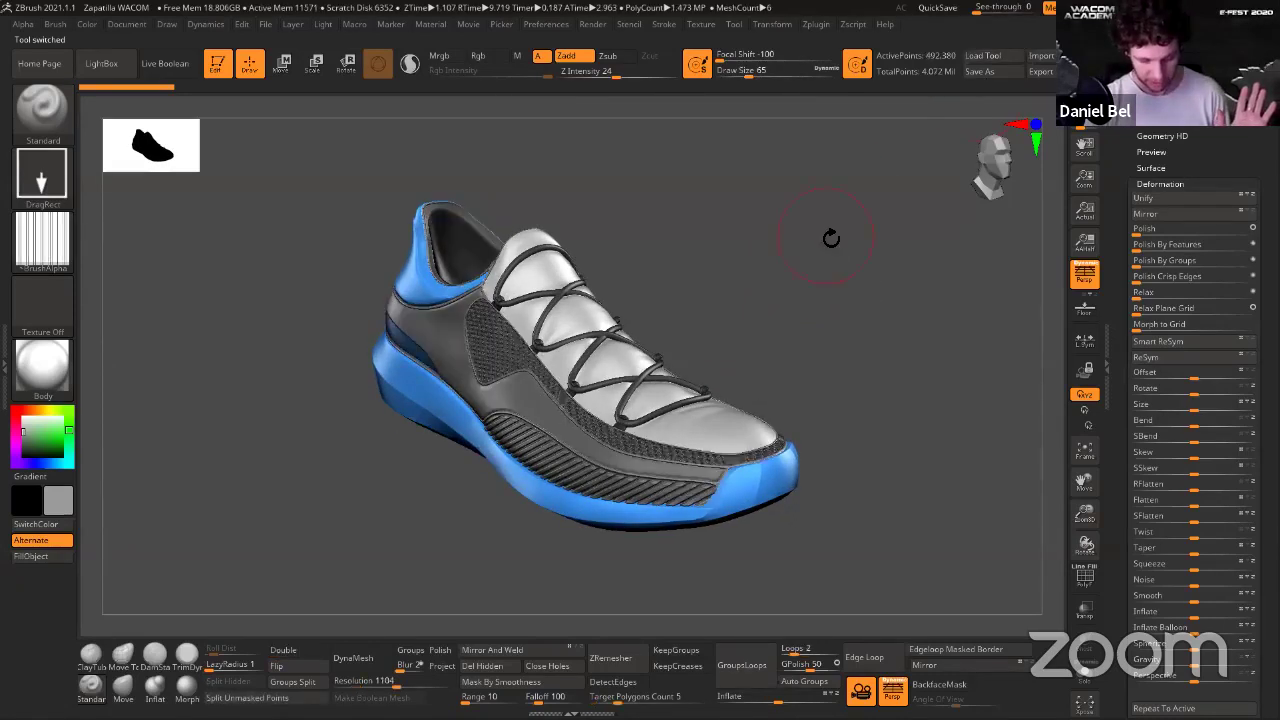
{"action": "left_click_drag", "start_coordinate": [746, 247], "coordinate": [703, 279]}
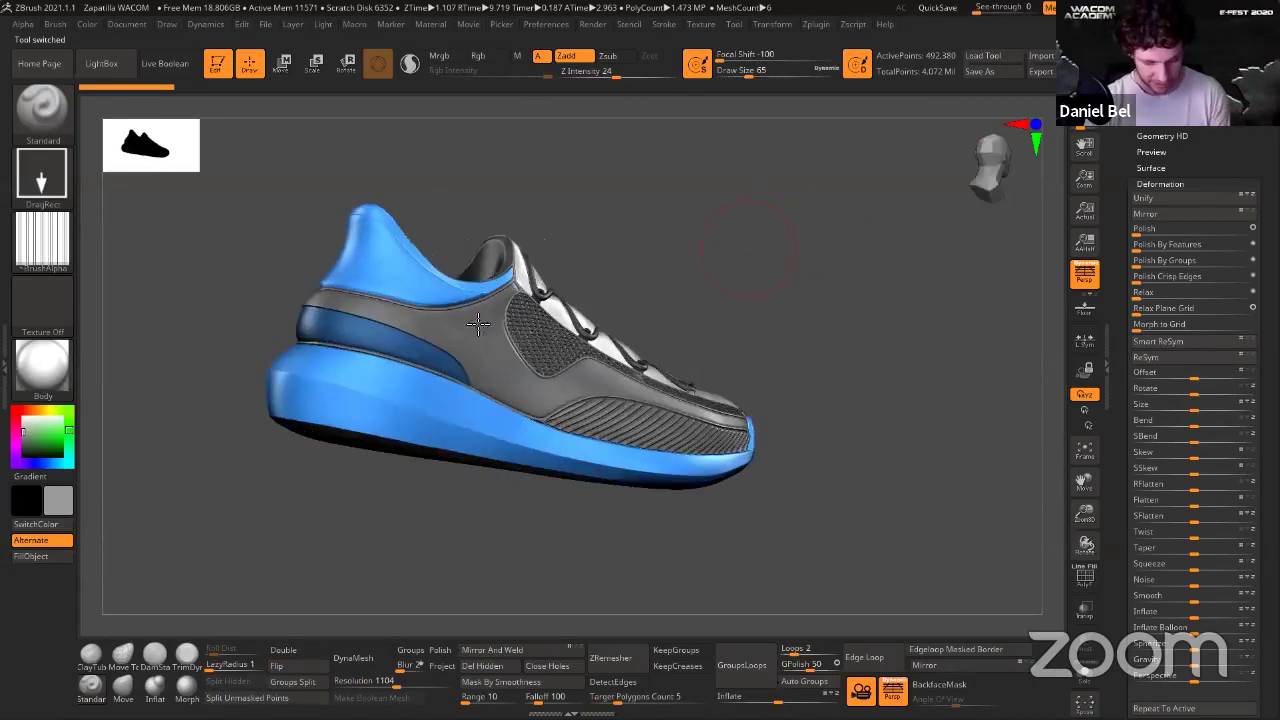
Examine the loaded sneaker's polygroups with PolyFrame and inspect the shoe from both sides and from above.
{"action": "key", "text": "shift+f"}
{"action": "key", "text": "s"}
{"action": "left_click_drag", "start_coordinate": [416, 318], "coordinate": [402, 318]}
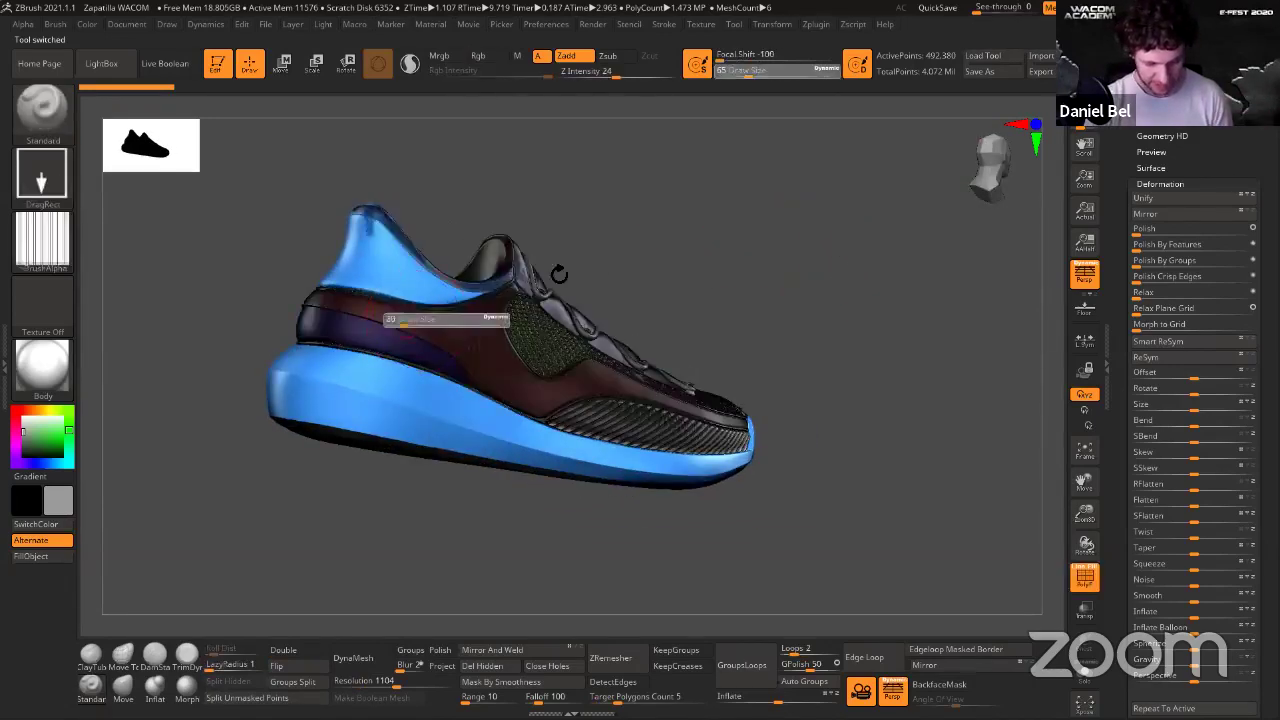
{"action": "key", "text": "shift+f"}
{"action": "mouse_move", "coordinate": [733, 282]}
{"action": "left_mouse_down"}
{"action": "mouse_move", "coordinate": [811, 251]}
{"action": "mouse_move", "coordinate": [831, 306]}
{"action": "left_mouse_up"}
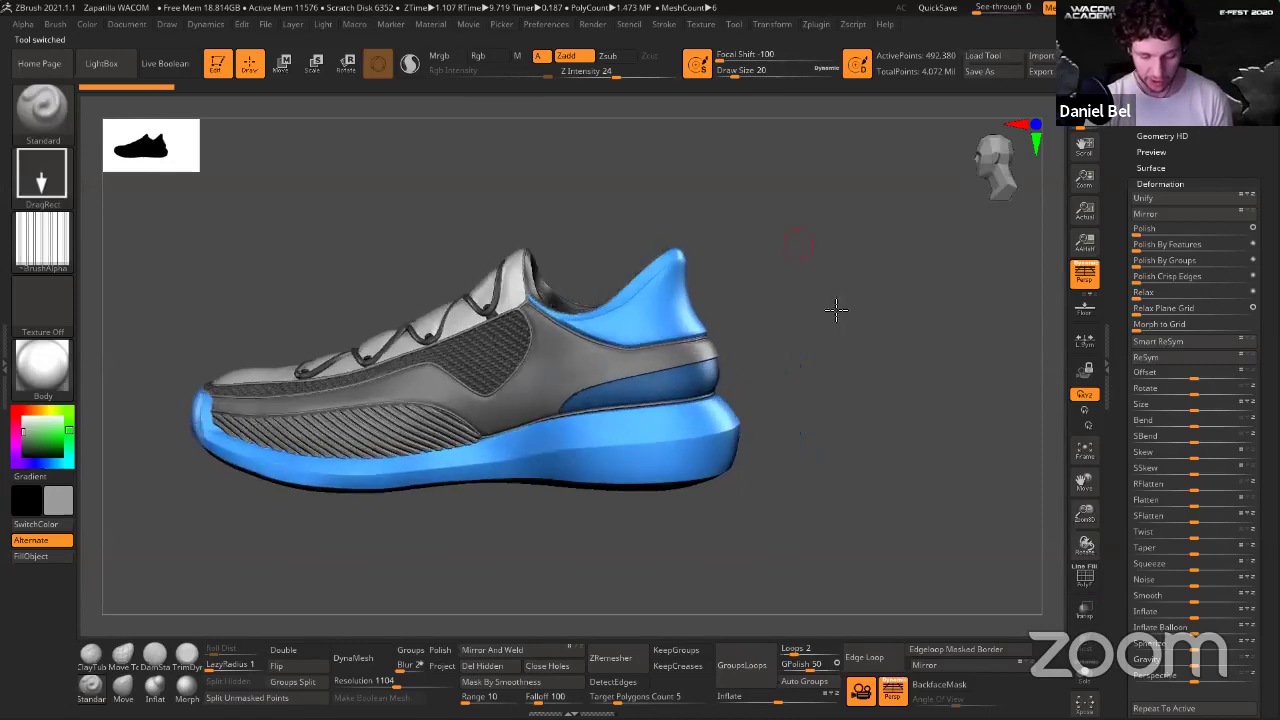
{"action": "key", "text": "ctrl"}
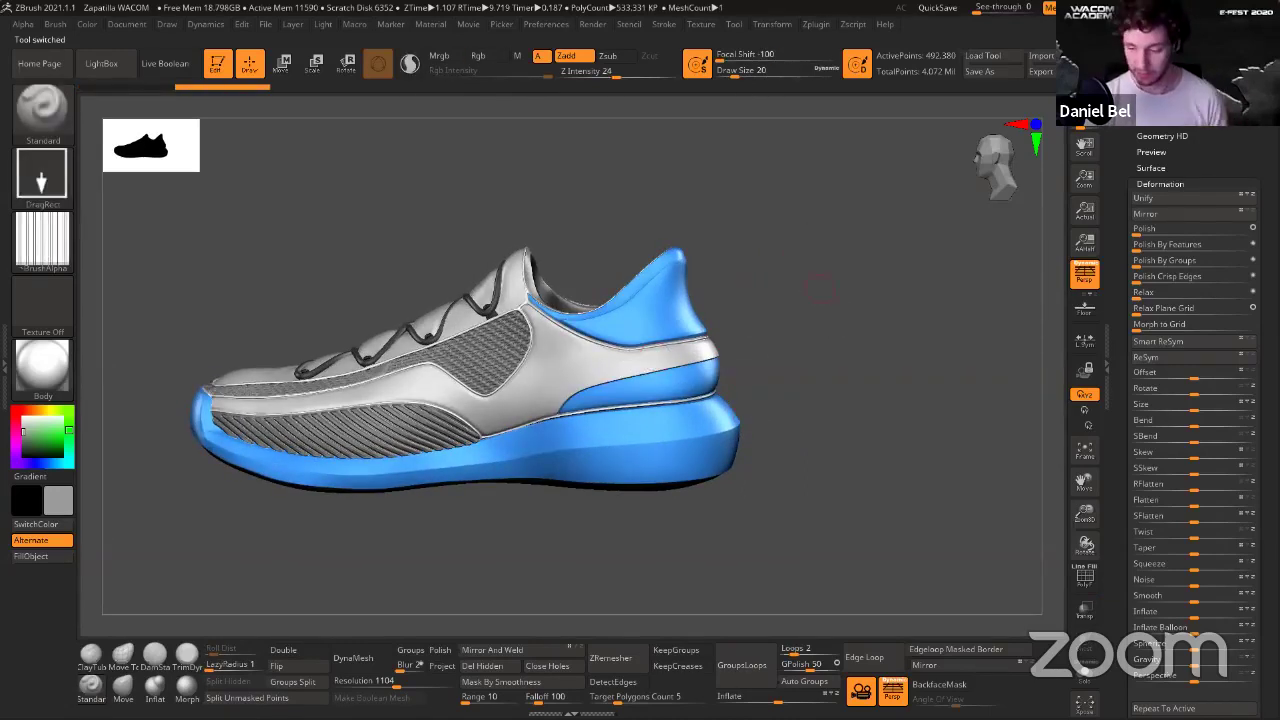
{"action": "left_click_drag", "start_coordinate": [1125, 200], "coordinate": [1125, 490]}
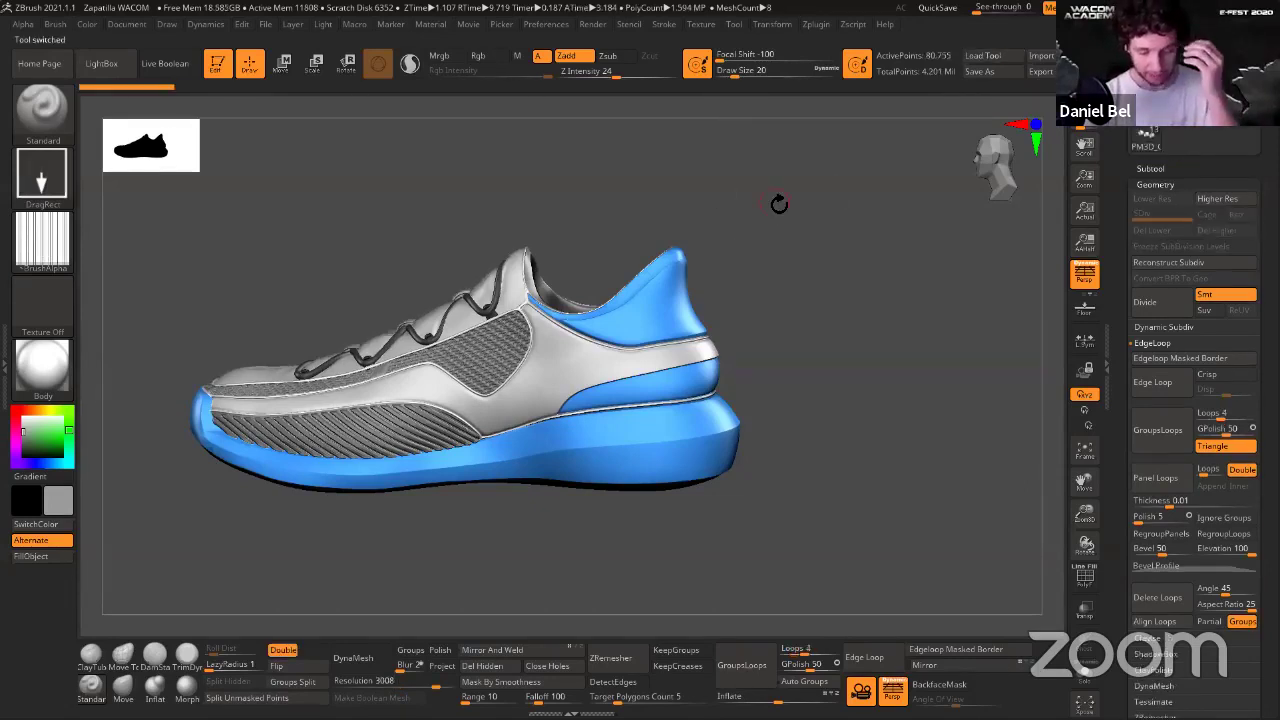
{"action": "left_click_drag", "start_coordinate": [802, 245], "coordinate": [777, 284]}
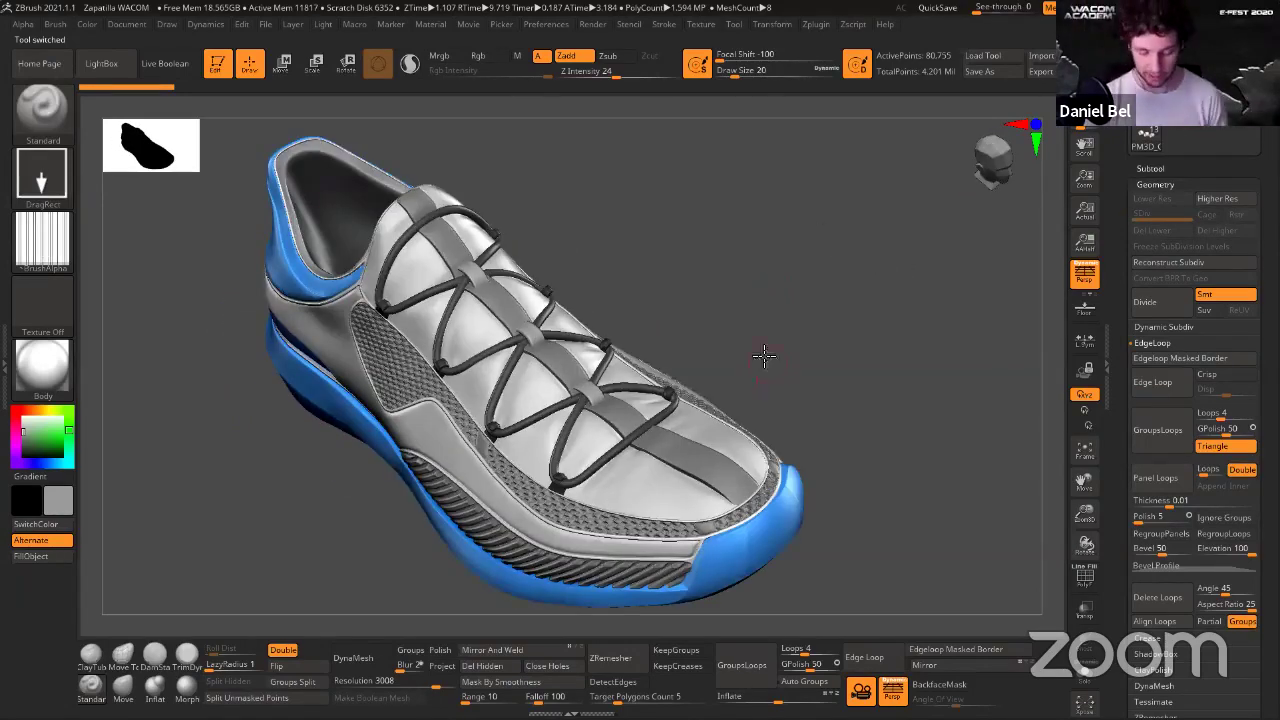
Select the Extract1 strip running along the middle of the tongue and hide it in the subtool list.
{"action": "left_click", "coordinate": [695, 452], "text": "alt"}
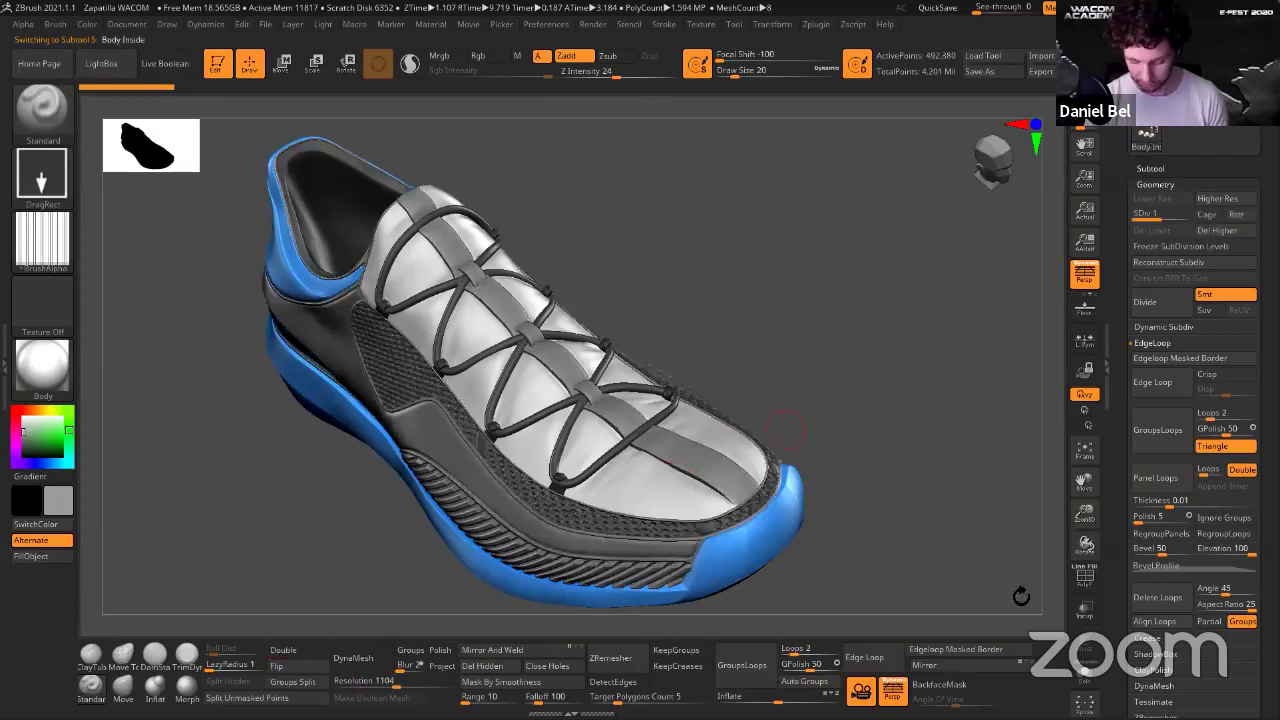
{"action": "left_click_drag", "start_coordinate": [864, 347], "coordinate": [641, 334]}
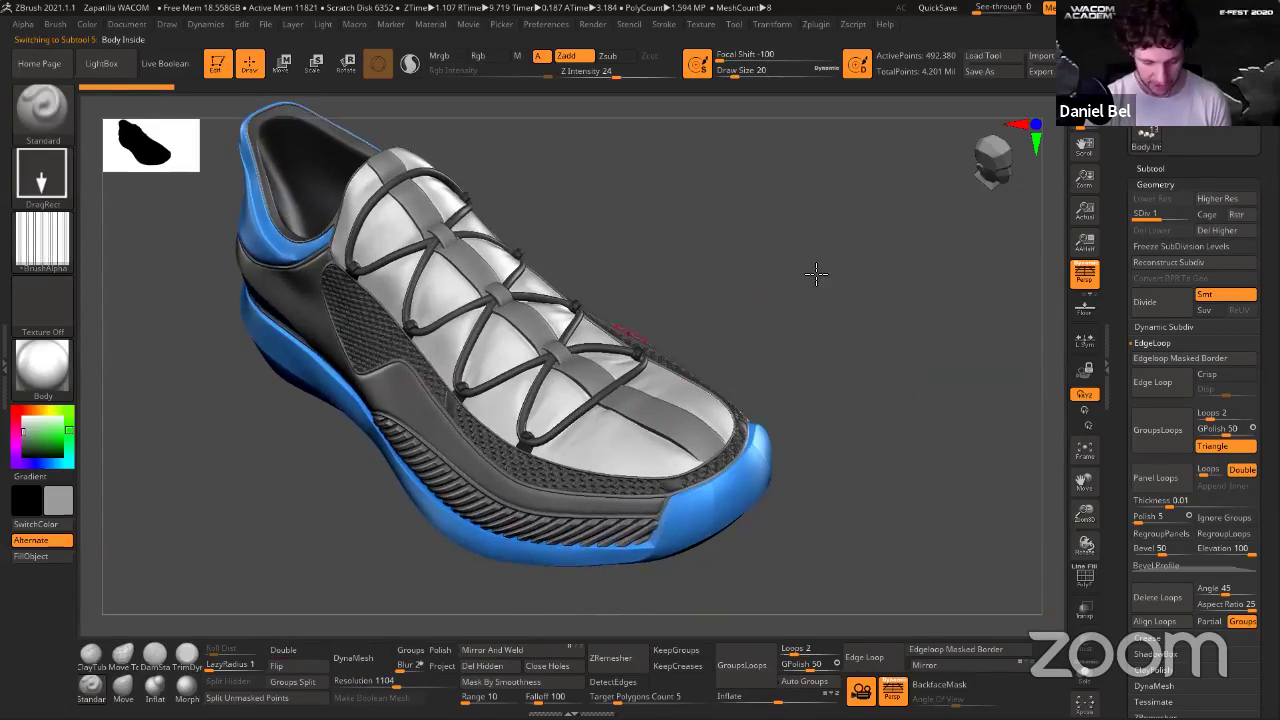
{"action": "left_click_drag", "start_coordinate": [816, 273], "coordinate": [816, 265]}
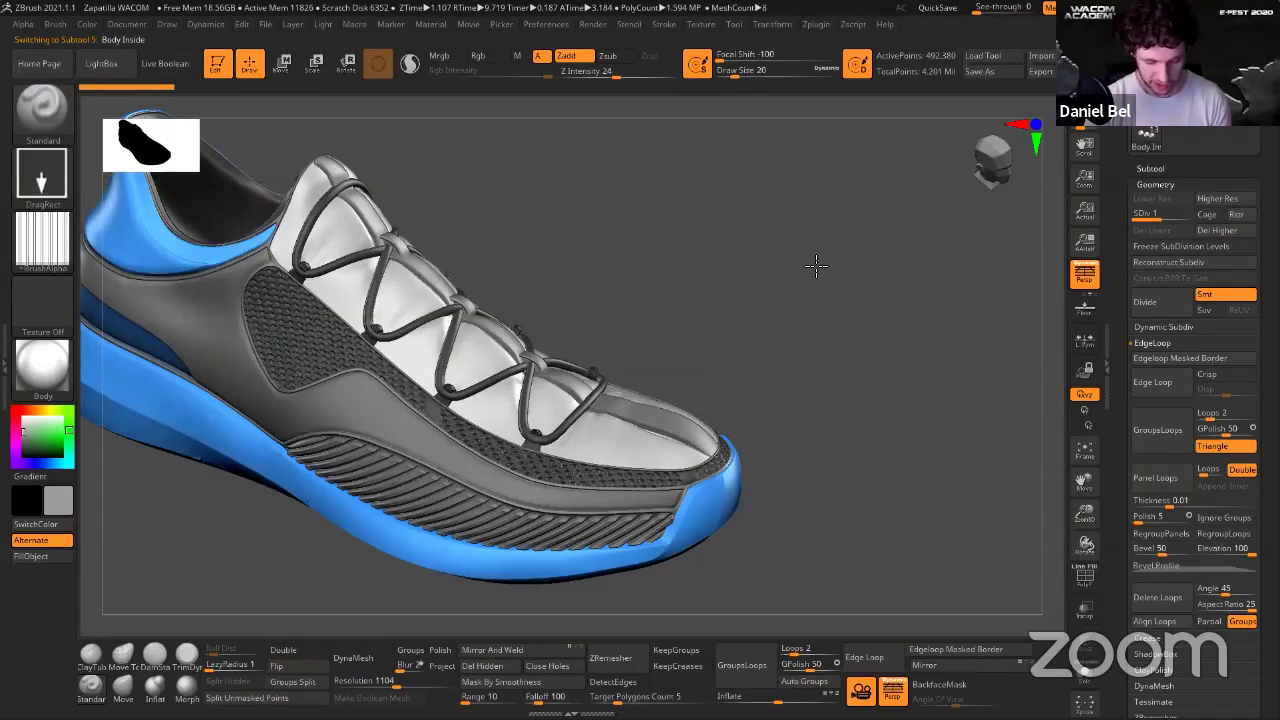
{"action": "left_click", "coordinate": [600, 497], "text": "alt"}
{"action": "left_click_drag", "start_coordinate": [641, 293], "coordinate": [846, 348]}
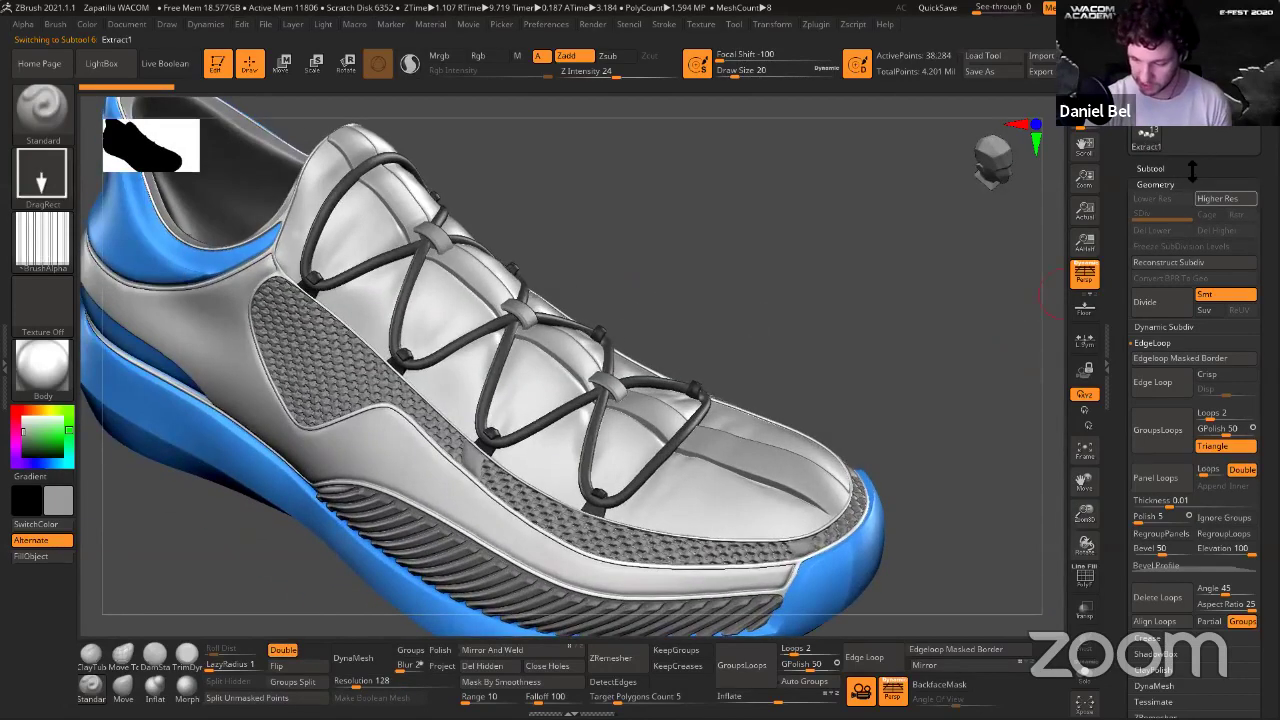
{"action": "left_click", "coordinate": [1151, 169]}
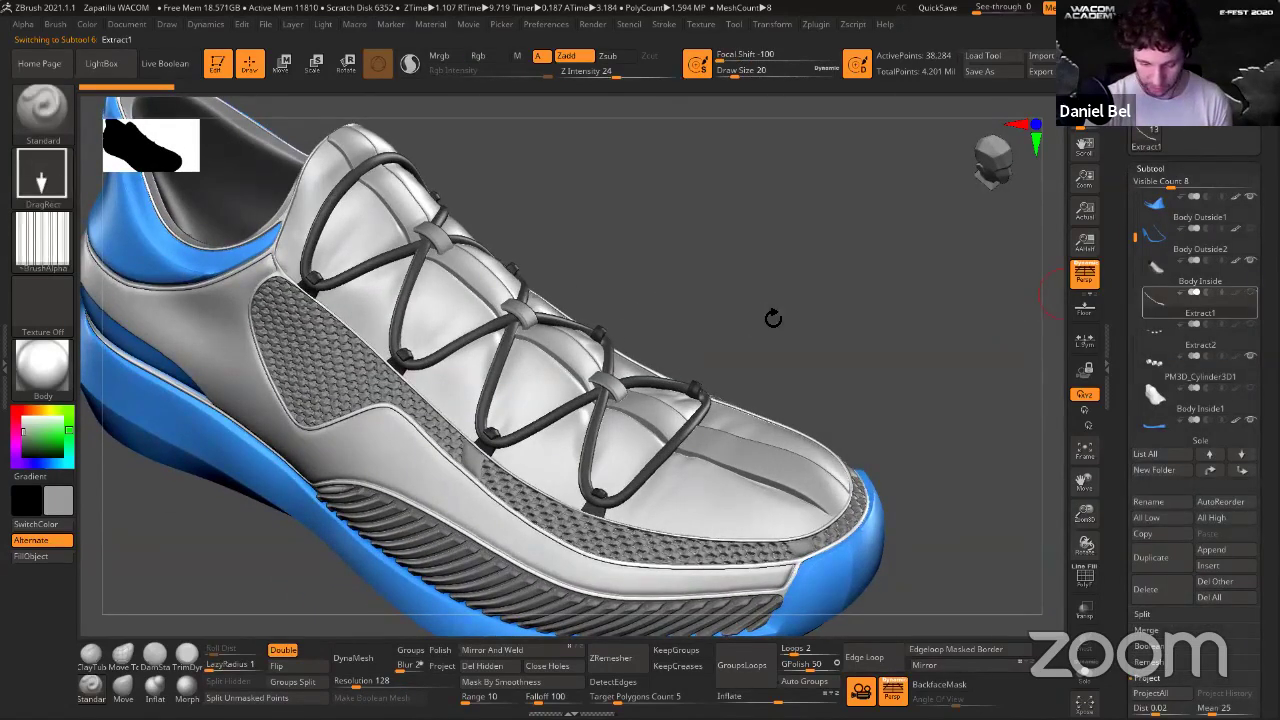
Select Body Inside and smooth the tongue surface under the laces with a draw size of 68.
{"action": "left_click", "coordinate": [543, 377], "text": "alt"}
{"action": "left_click_drag", "start_coordinate": [689, 299], "coordinate": [652, 361]}
{"action": "key", "text": "s"}
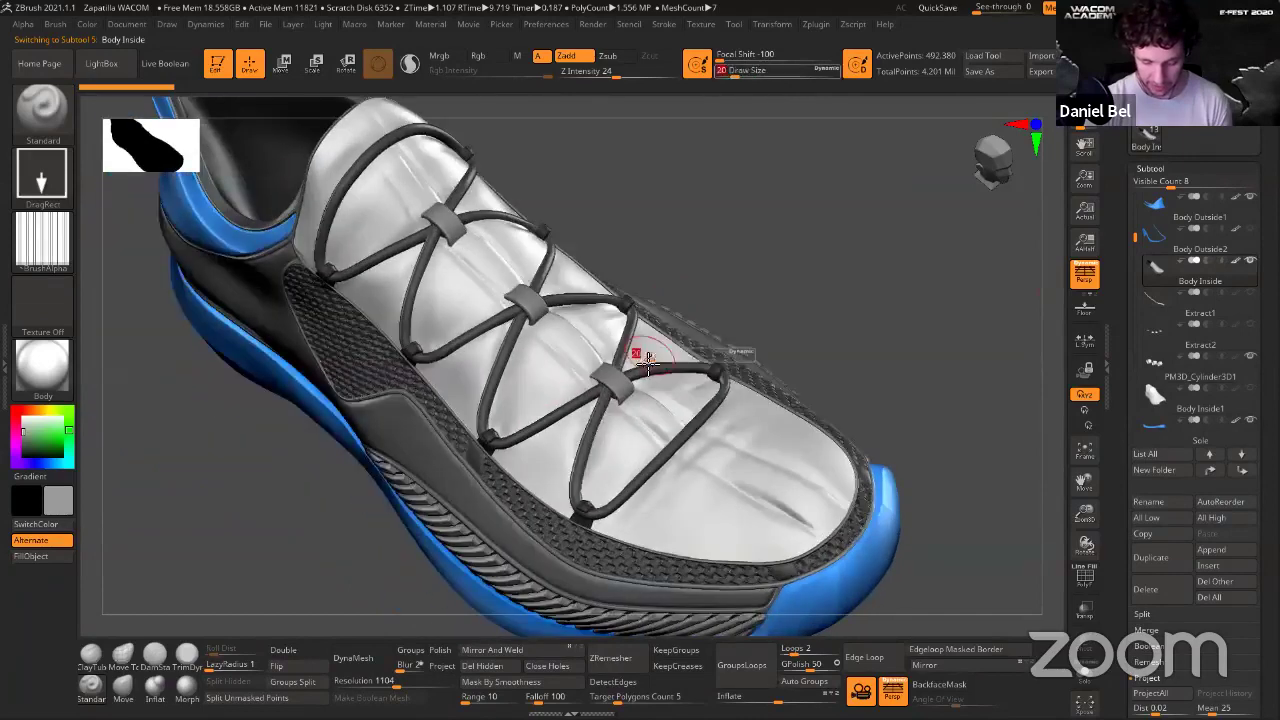
{"action": "key", "text": "shift"}
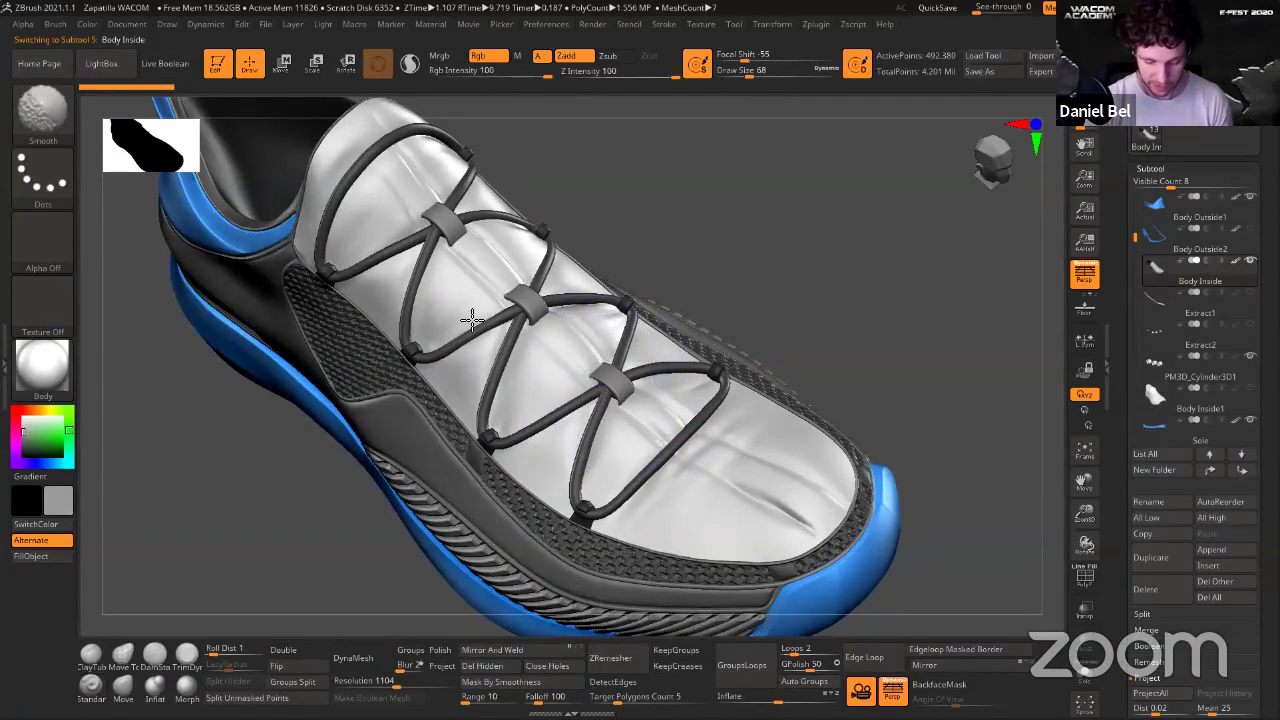
{"action": "left_click_drag", "start_coordinate": [470, 254], "coordinate": [606, 385], "text": "shift"}
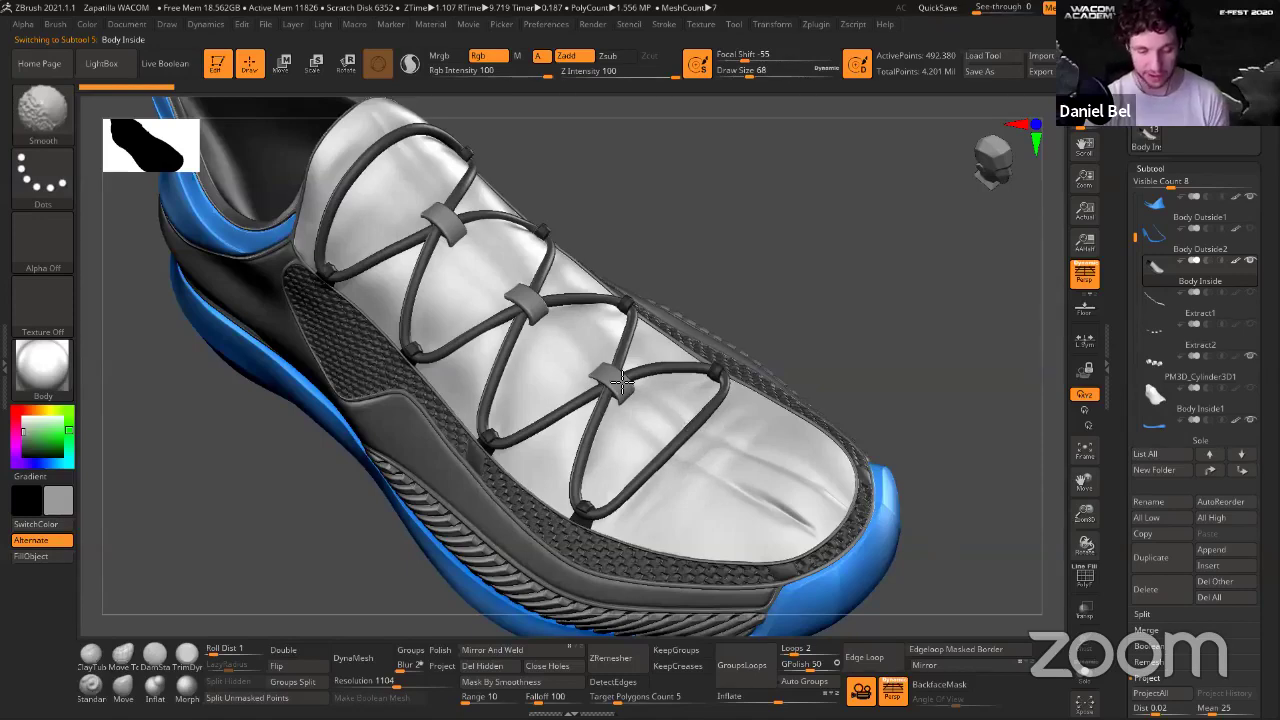
{"action": "key", "text": "shift"}
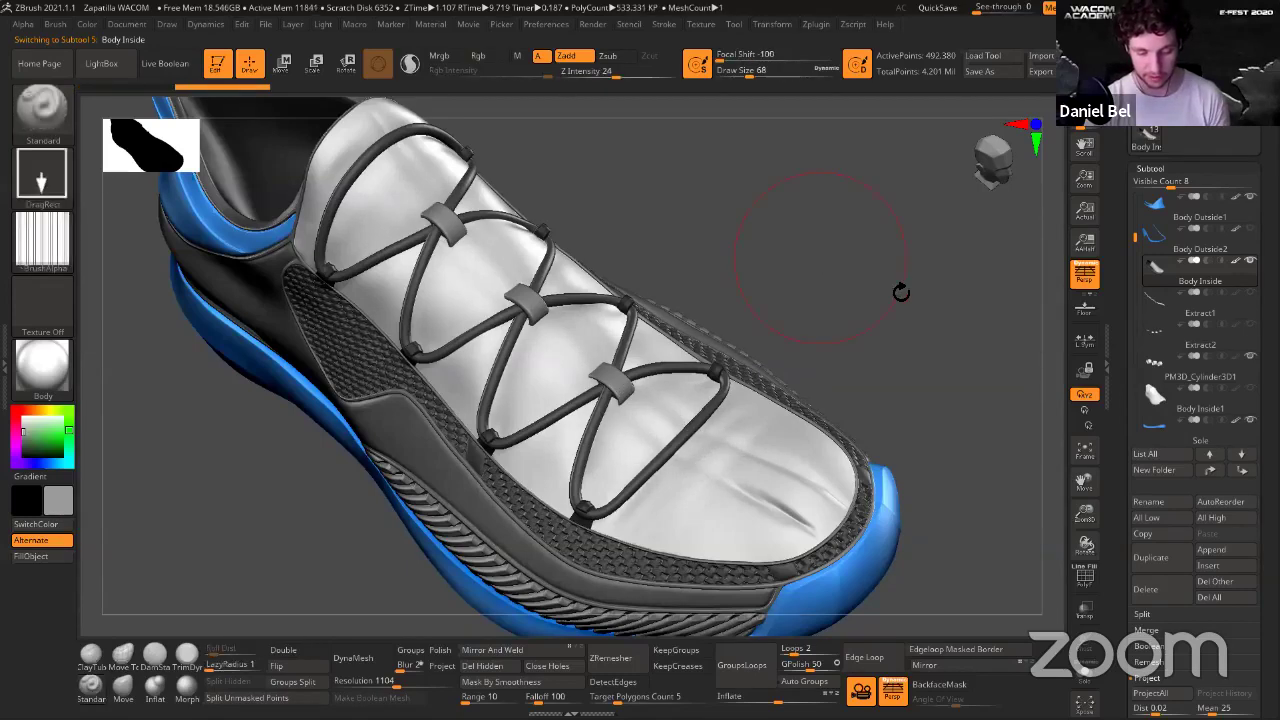
{"action": "key", "text": "shift"}
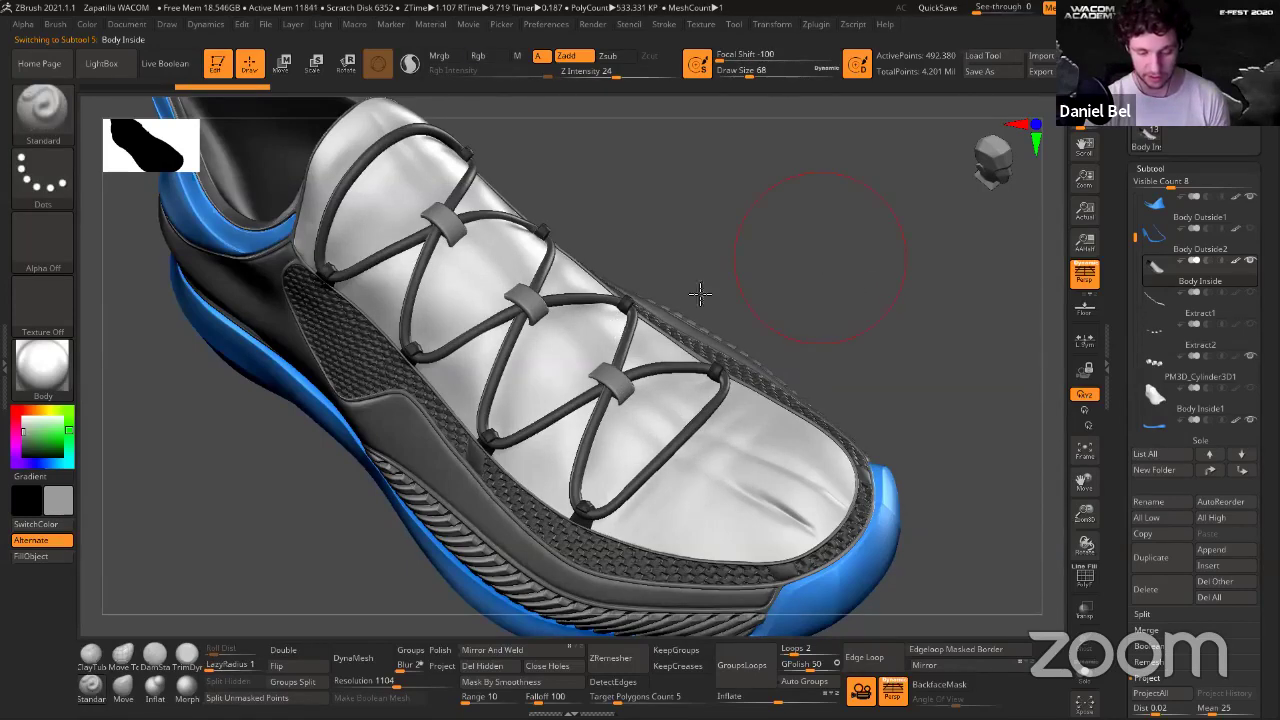
{"action": "mouse_move", "coordinate": [857, 226]}
{"action": "left_mouse_down"}
{"action": "mouse_move", "coordinate": [866, 214]}
{"action": "mouse_move", "coordinate": [825, 232]}
{"action": "left_mouse_up"}
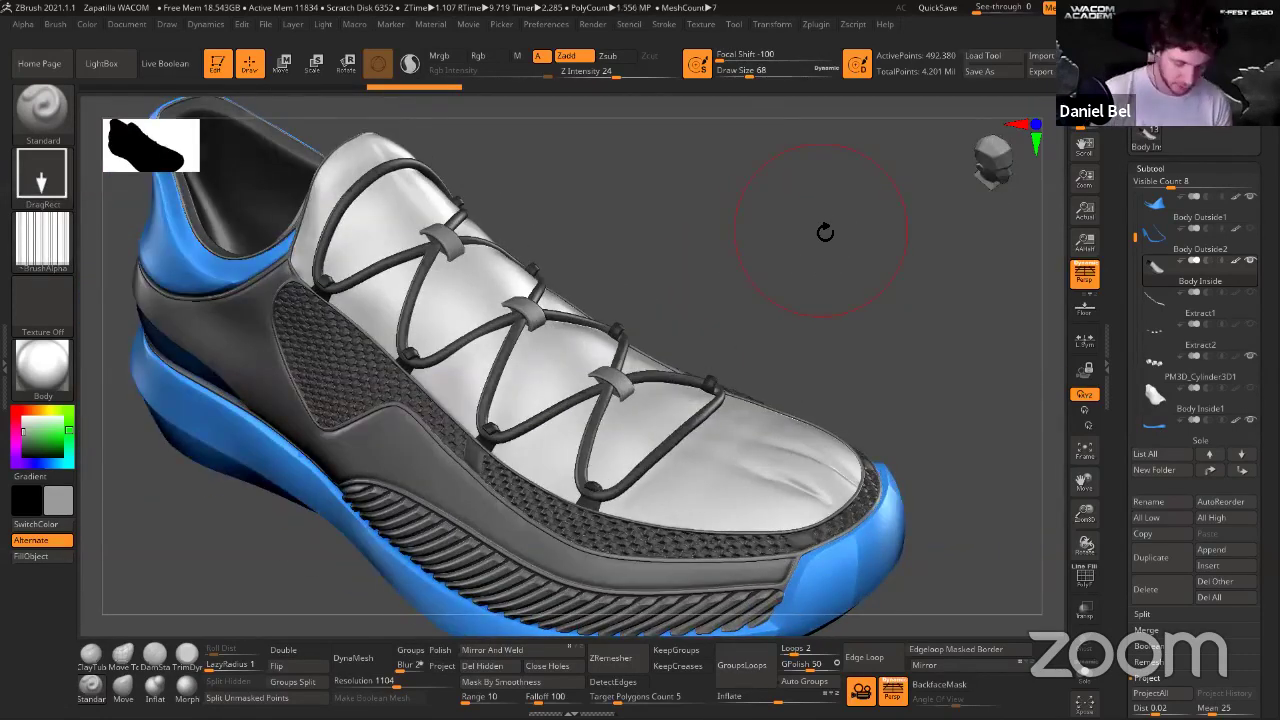
Set up the DamStandard brush with Z Intensity 22, draw size 35, and horizontal and vertical alpha tiles of 1.
{"action": "left_click", "coordinate": [156, 657]}
{"action": "right_click_drag", "start_coordinate": [546, 313], "coordinate": [525, 335]}
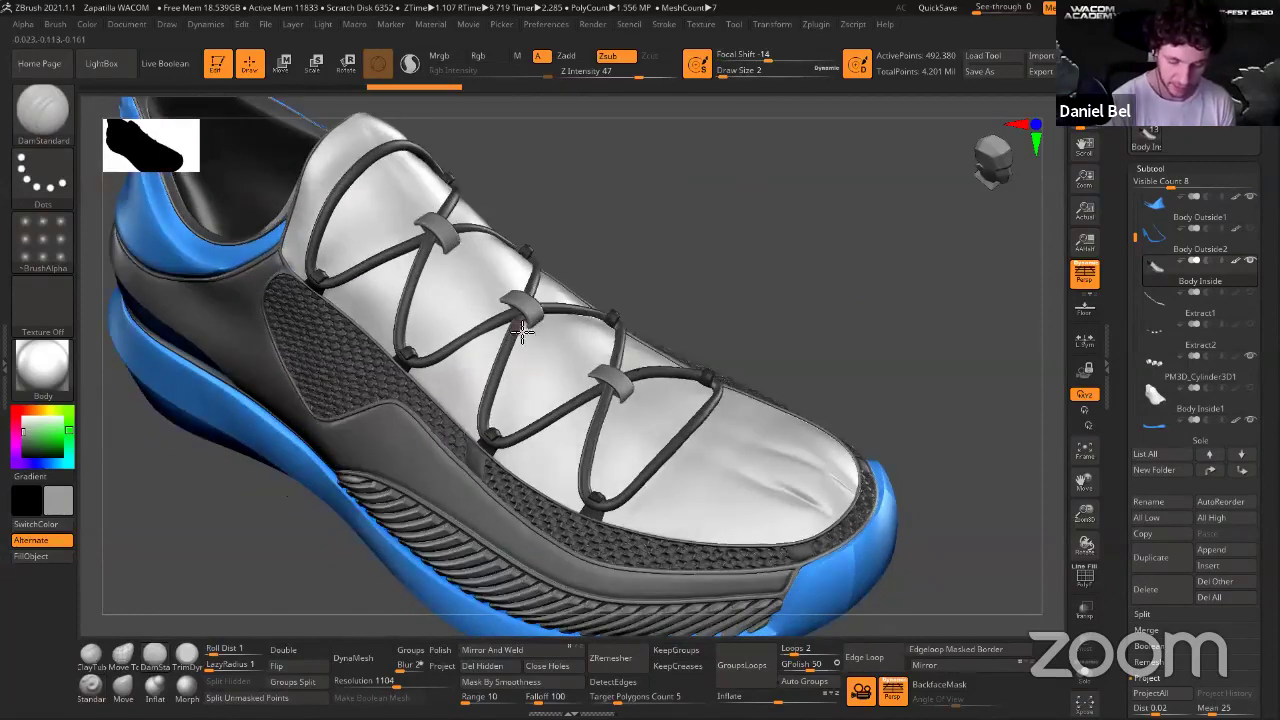
{"action": "left_click", "coordinate": [744, 74]}
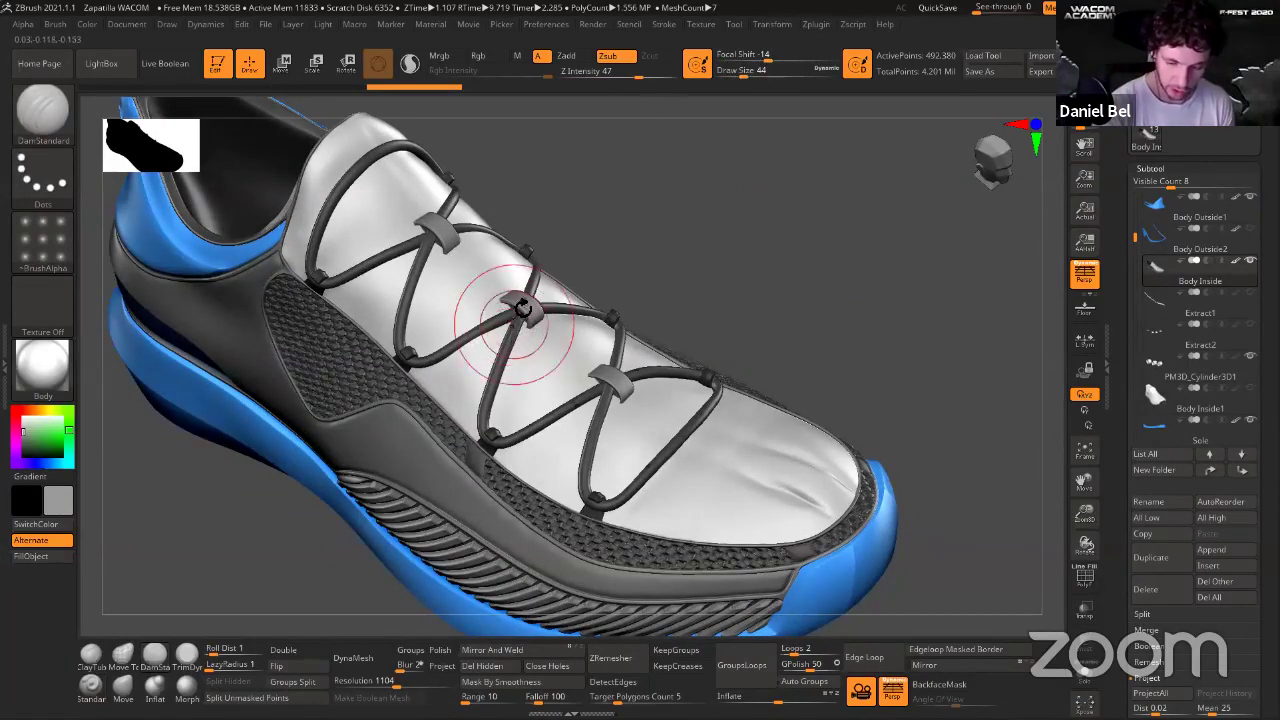
{"action": "left_click_drag", "start_coordinate": [630, 72], "coordinate": [604, 72]}
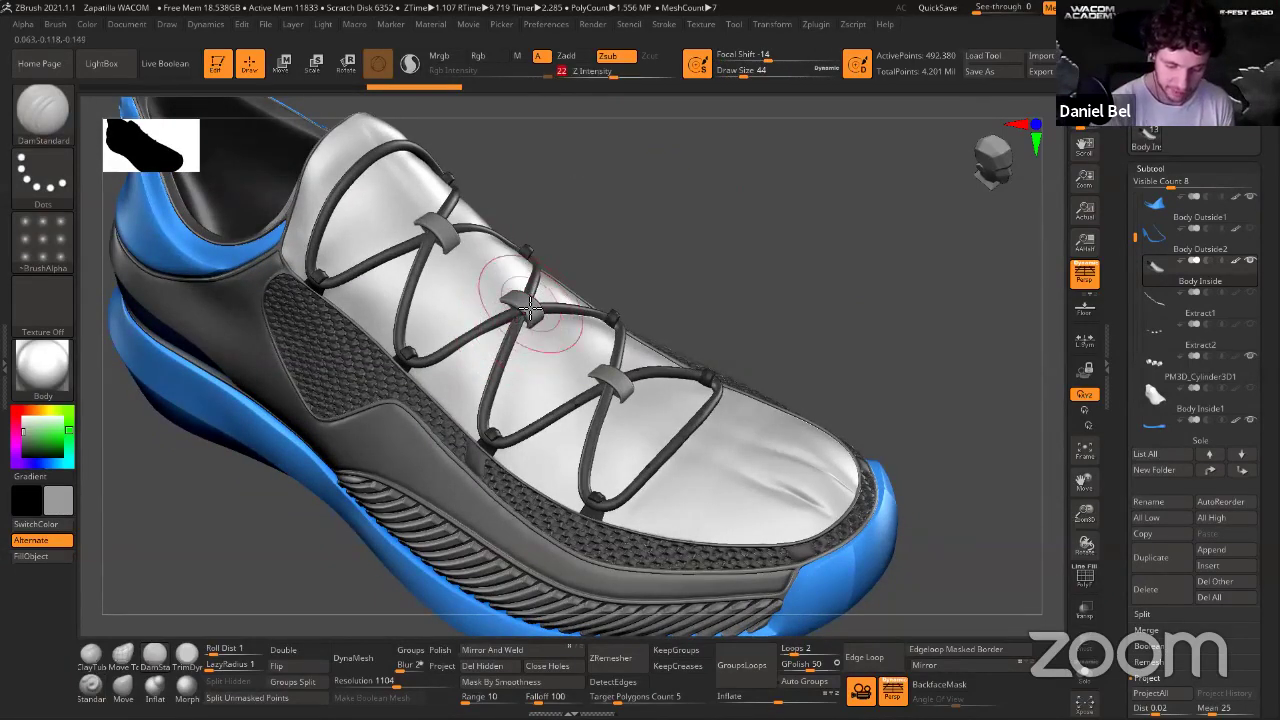
{"action": "left_click", "coordinate": [22, 23]}
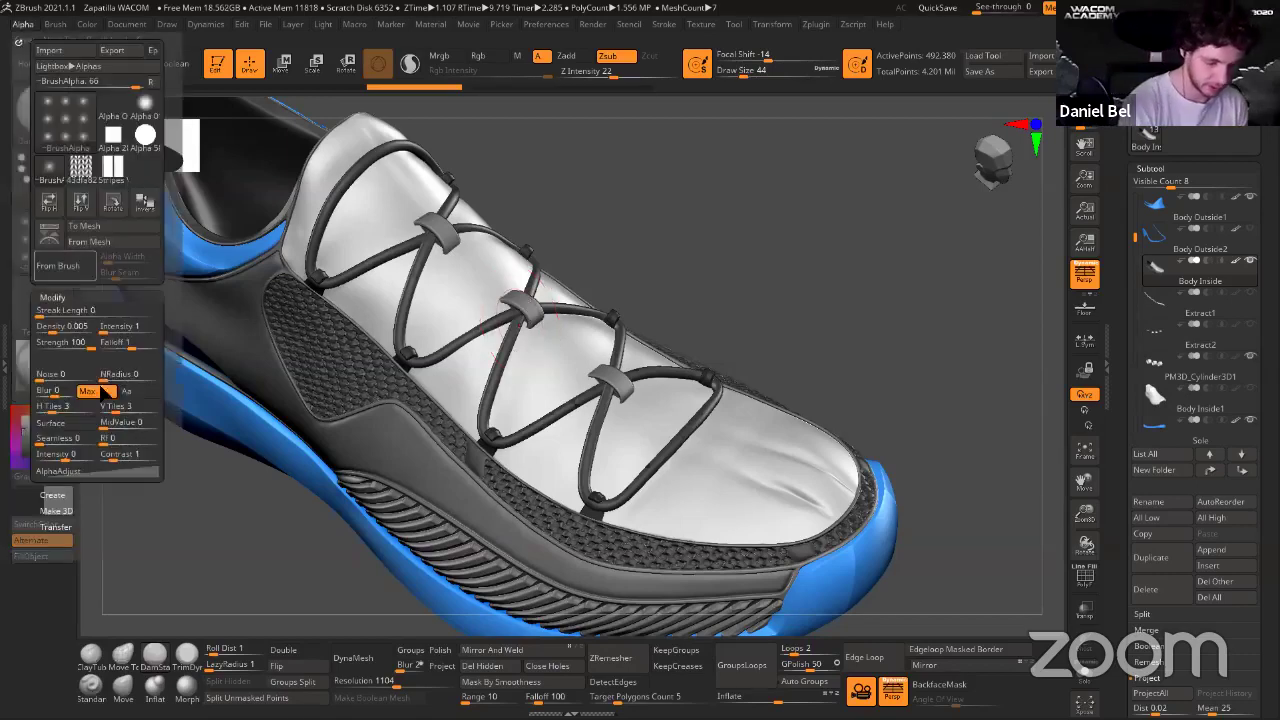
{"action": "left_click", "coordinate": [40, 406]}
{"action": "left_click", "coordinate": [106, 406]}
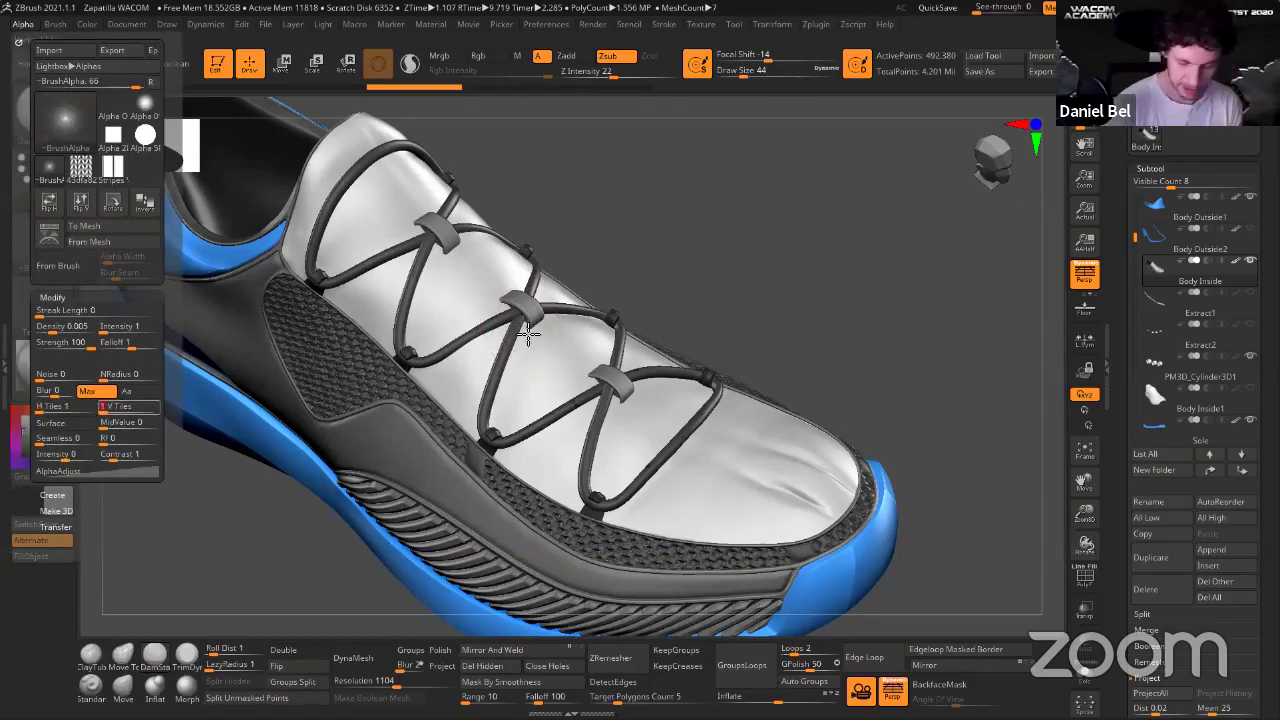
{"action": "key", "text": "bracketleft"}
Carve fabric creases around the laces on Body Inside, raising Z Intensity to 28 and reducing the draw size to 23.
{"action": "left_click_drag", "start_coordinate": [516, 326], "coordinate": [498, 403]}
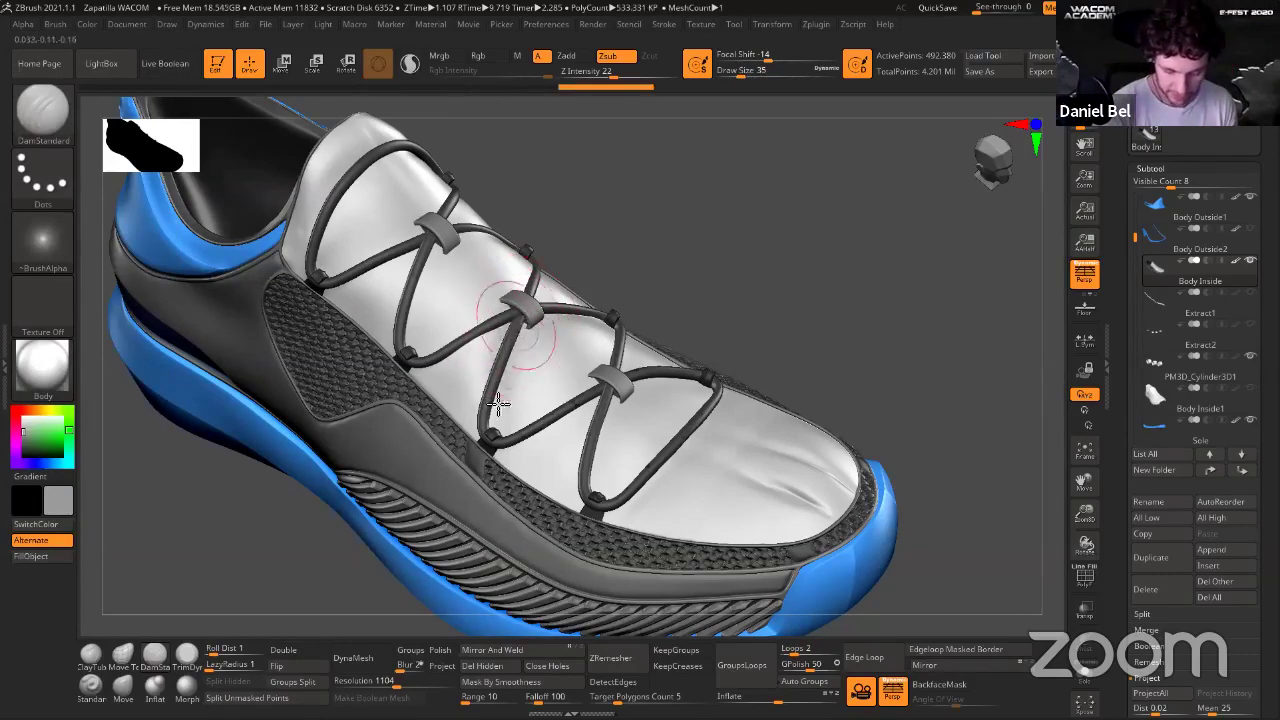
{"action": "left_click_drag", "start_coordinate": [614, 76], "coordinate": [621, 76]}
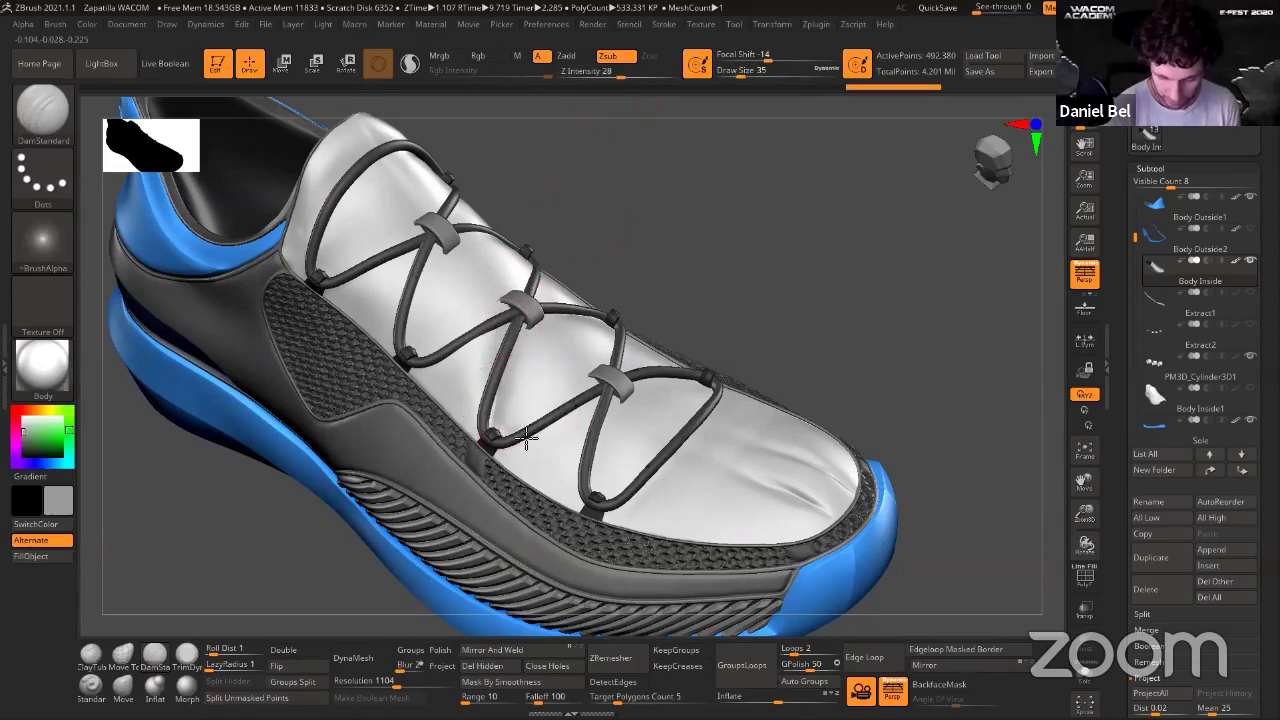
{"action": "left_click_drag", "start_coordinate": [526, 438], "coordinate": [606, 386]}
{"action": "mouse_move", "coordinate": [814, 270]}
{"action": "left_mouse_down"}
{"action": "mouse_move", "coordinate": [812, 248]}
{"action": "mouse_move", "coordinate": [770, 280]}
{"action": "left_mouse_up"}
{"action": "left_click_drag", "start_coordinate": [499, 418], "coordinate": [524, 381]}
{"action": "key", "text": "["}
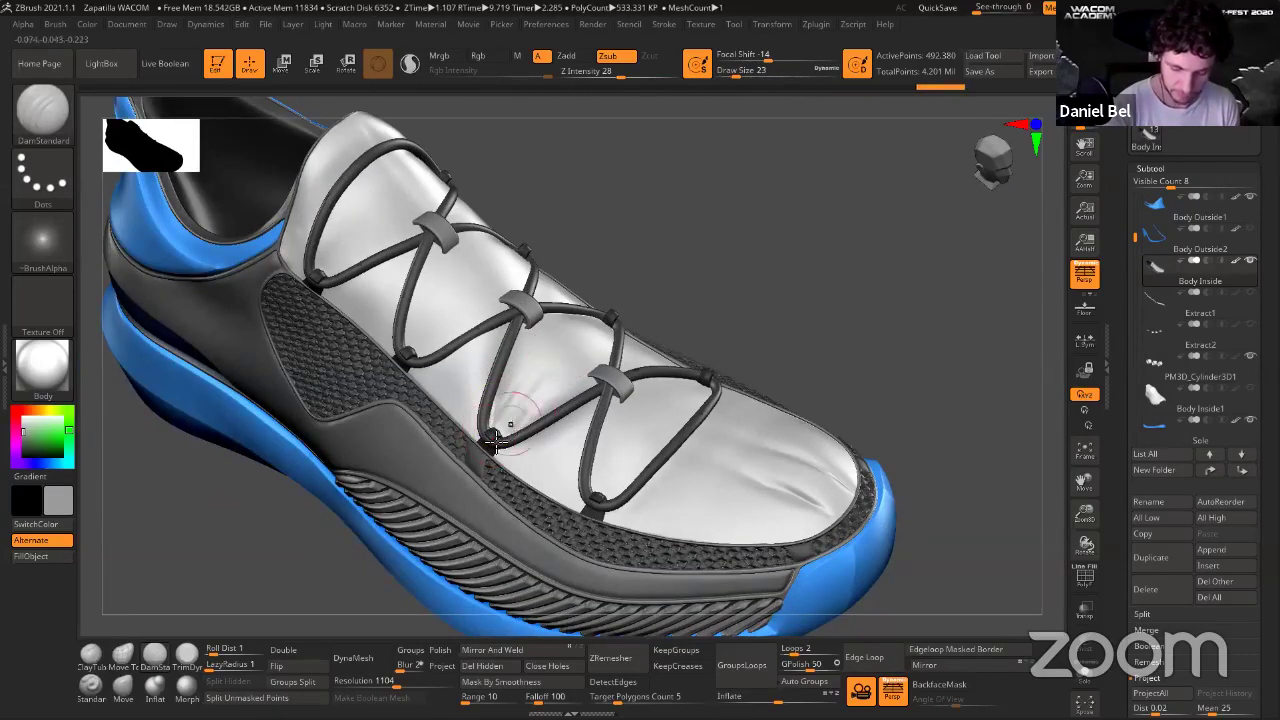
{"action": "key", "text": "shift"}
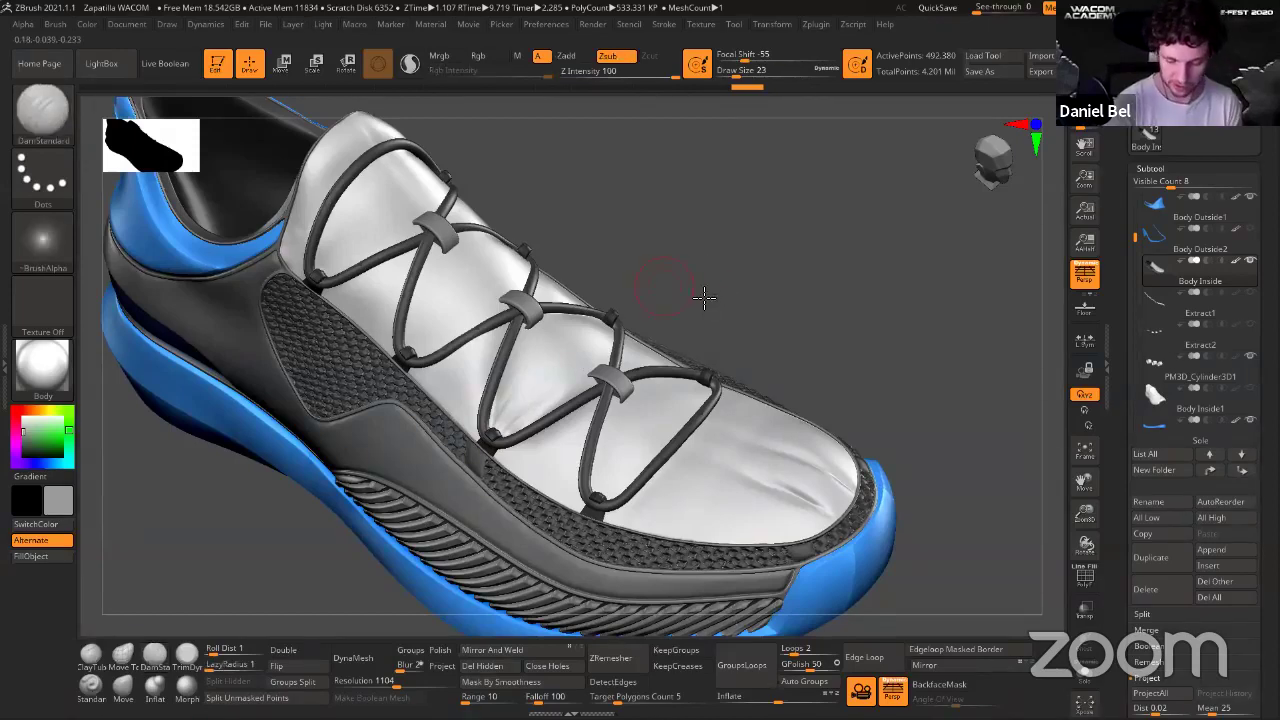
{"action": "mouse_move", "coordinate": [705, 296]}
{"action": "left_mouse_down"}
{"action": "mouse_move", "coordinate": [566, 354]}
{"action": "mouse_move", "coordinate": [580, 354]}
{"action": "left_mouse_up"}
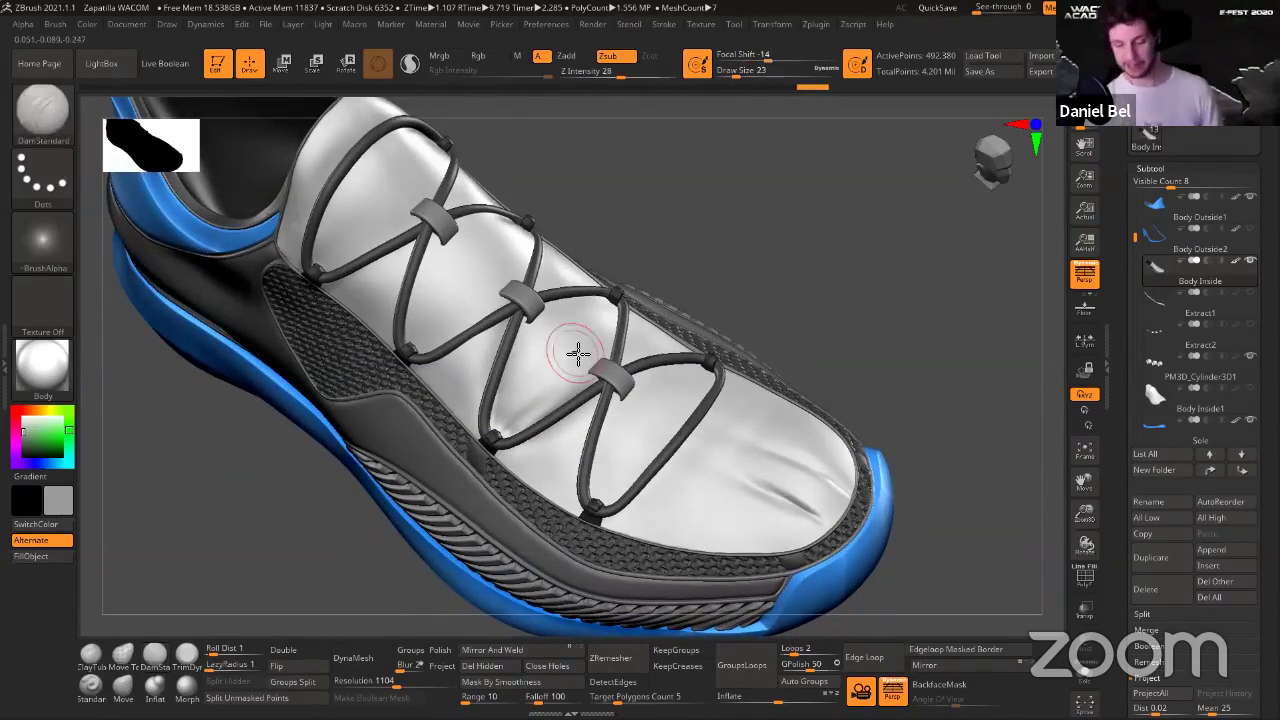
Mask a straight lengthwise strip along the middle of the Body Inside tongue, seen from above.
{"action": "left_click", "coordinate": [1210, 300]}
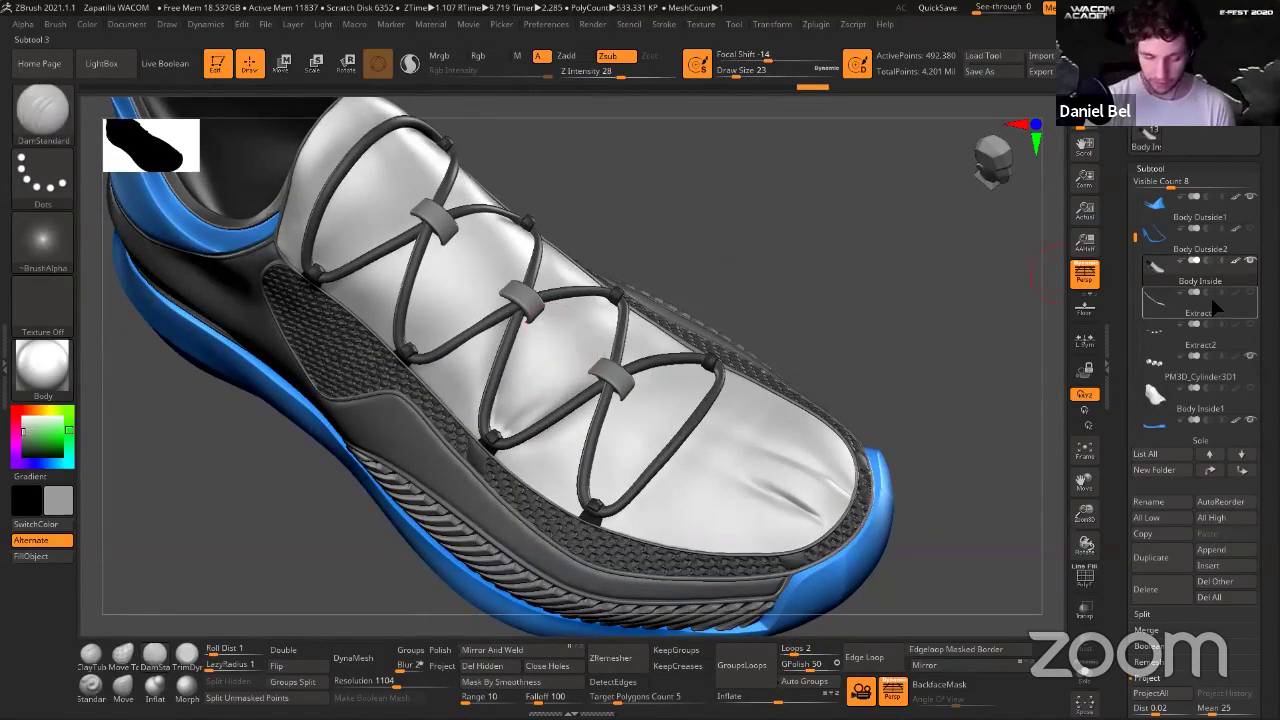
{"action": "right_click_drag", "start_coordinate": [947, 411], "coordinate": [620, 331], "text": "shift"}
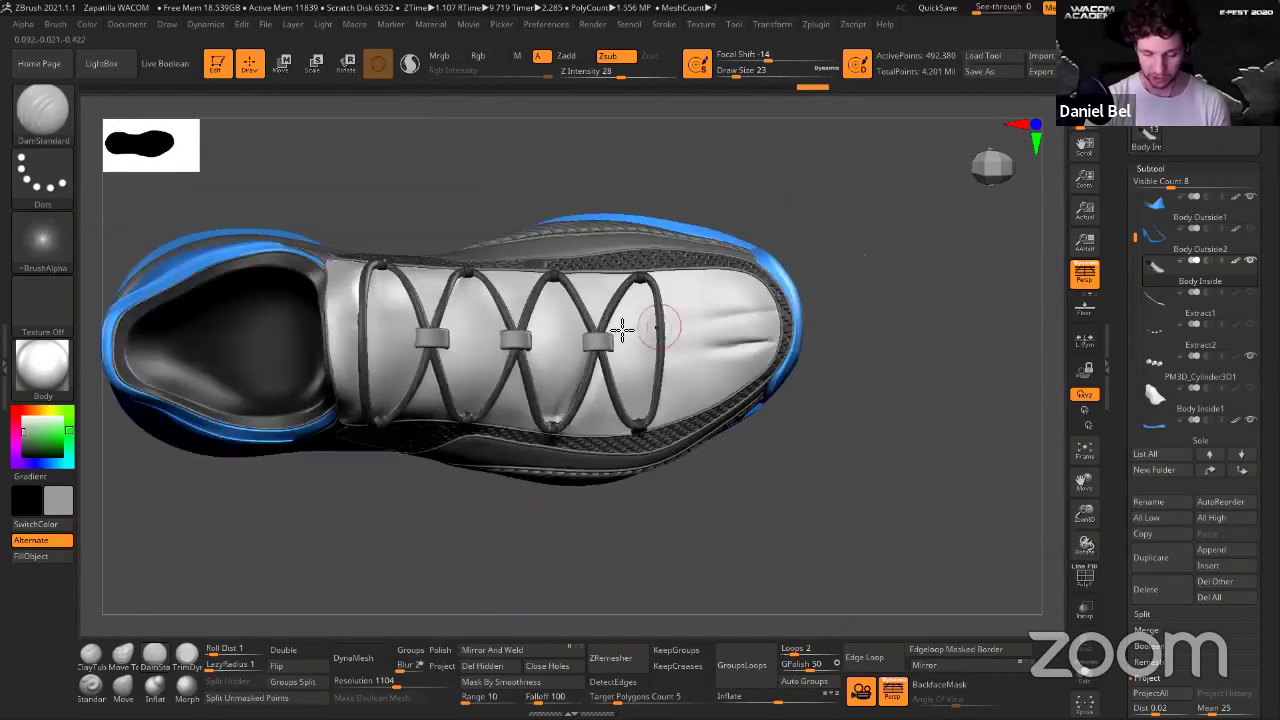
{"action": "mouse_move", "coordinate": [330, 335]}
{"action": "left_mouse_down", "text": "ctrl"}
{"action": "mouse_move", "coordinate": [590, 342]}
{"action": "mouse_move", "coordinate": [857, 318]}
{"action": "left_mouse_up", "text": "ctrl"}
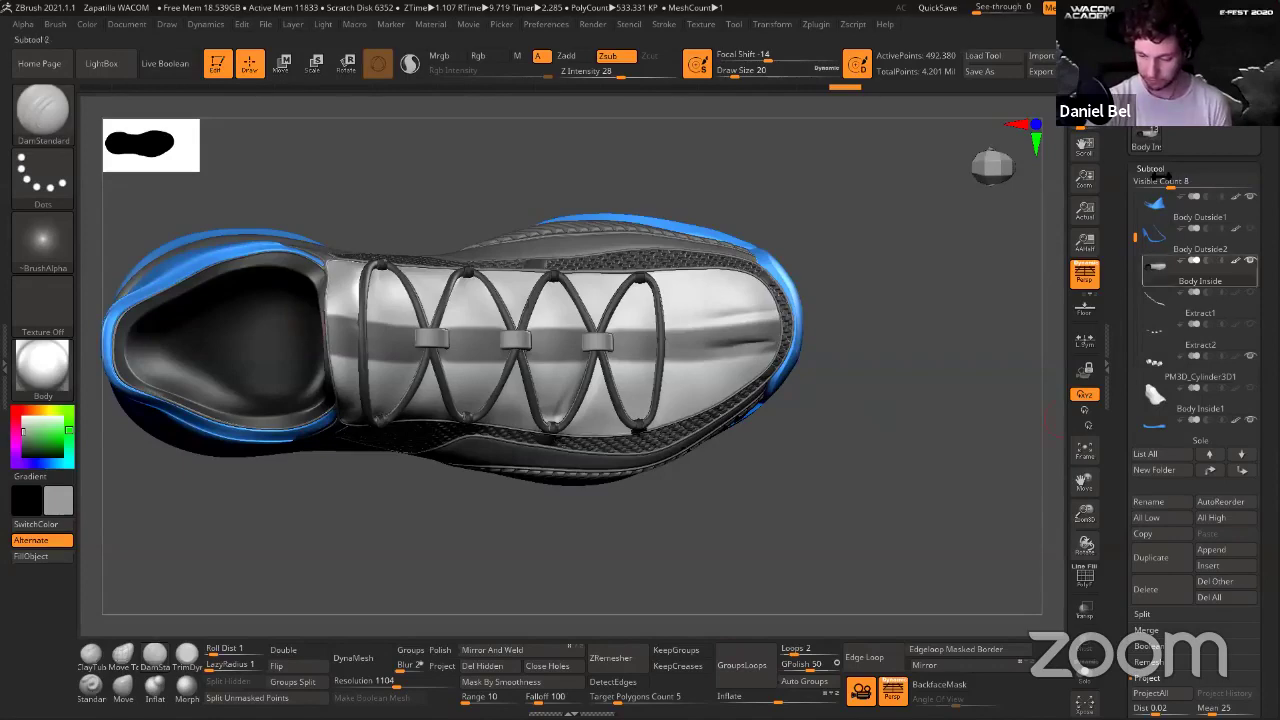
Extract the masked strip from Body Inside with S Smt 5 and thickness 0.02 and accept it as a new subtool.
{"action": "left_click", "coordinate": [1150, 168]}
{"action": "left_click", "coordinate": [1155, 184]}
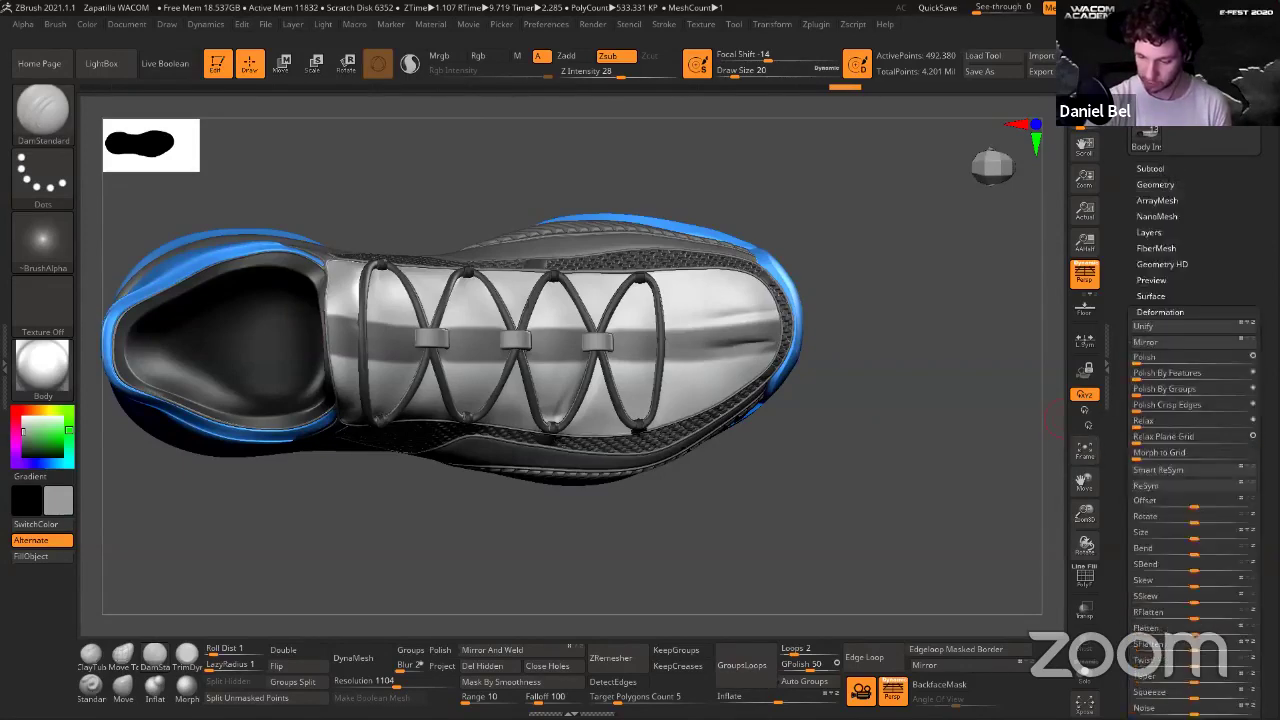
{"action": "left_click", "coordinate": [1150, 168]}
{"action": "left_click_drag", "start_coordinate": [1188, 654], "coordinate": [1186, 424]}
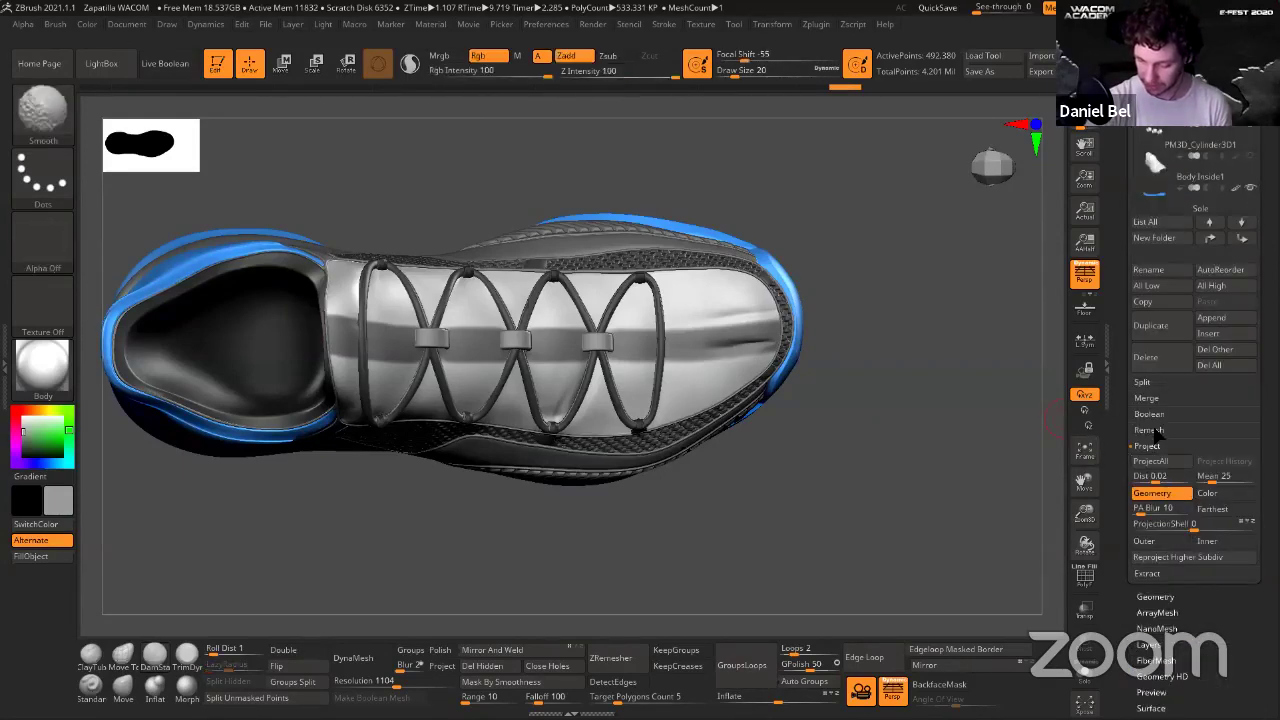
{"action": "key", "text": "shift"}
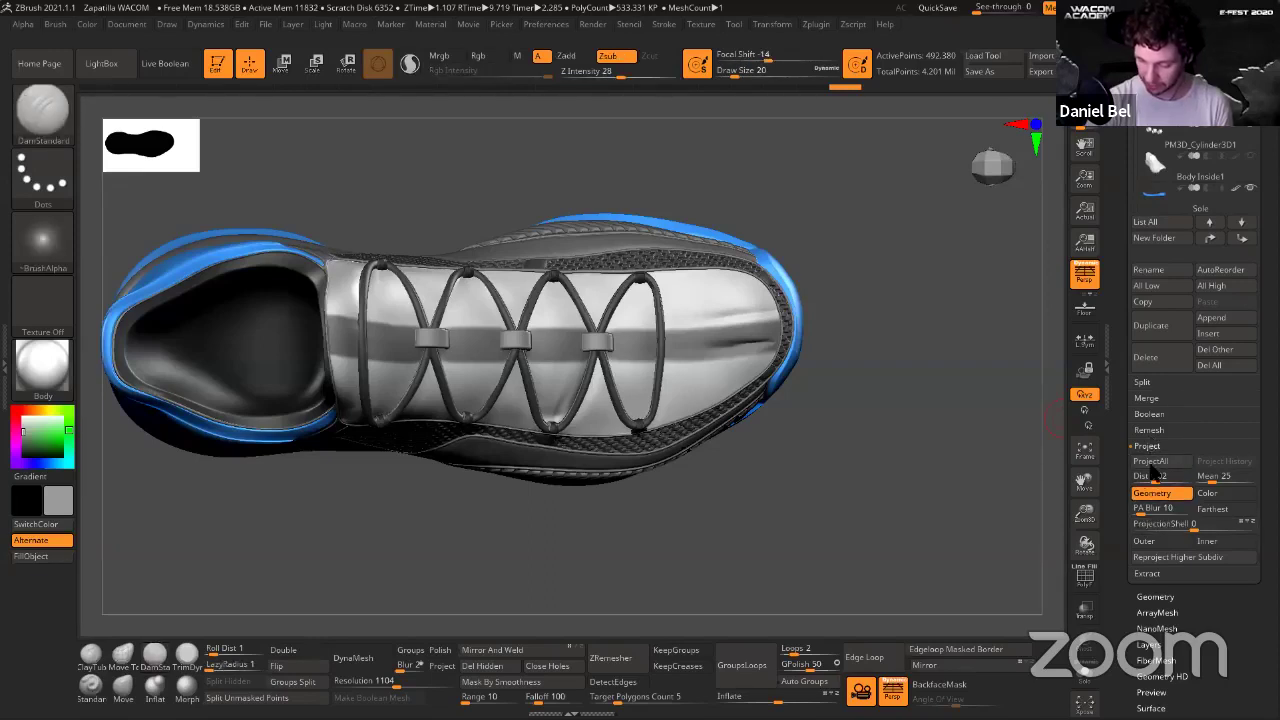
{"action": "left_click", "coordinate": [1147, 573]}
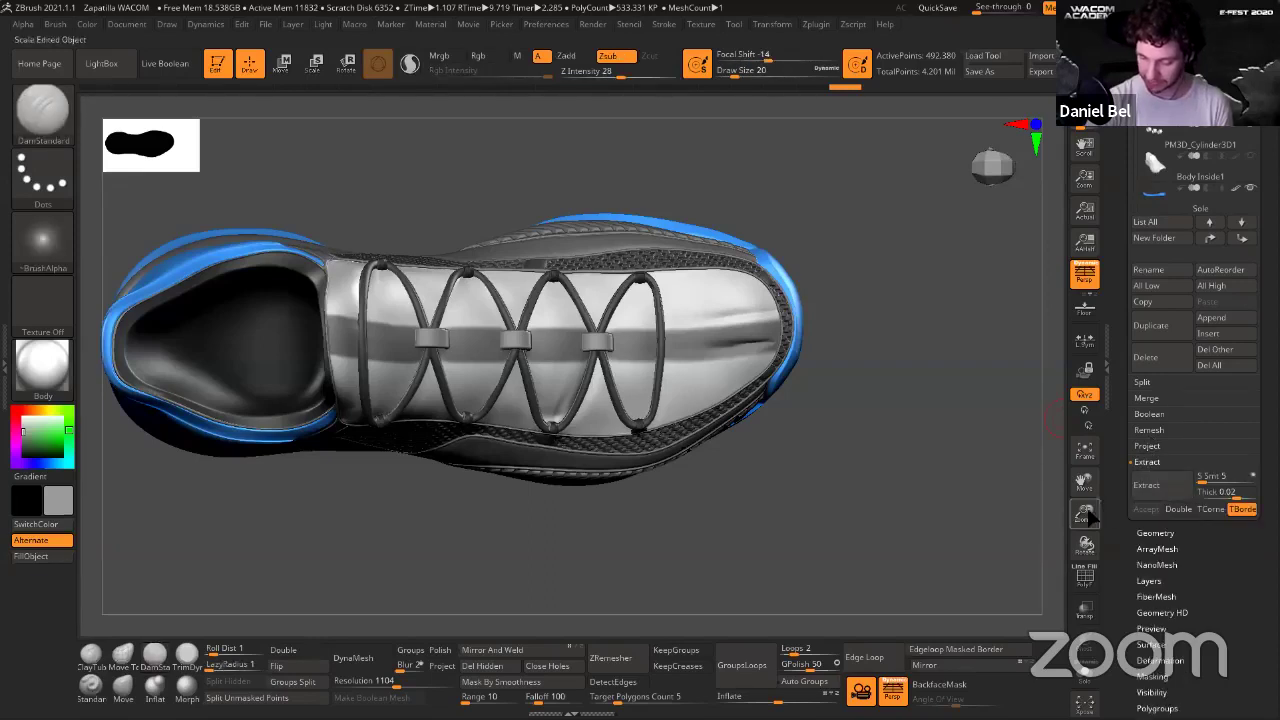
{"action": "left_click", "coordinate": [1169, 494]}
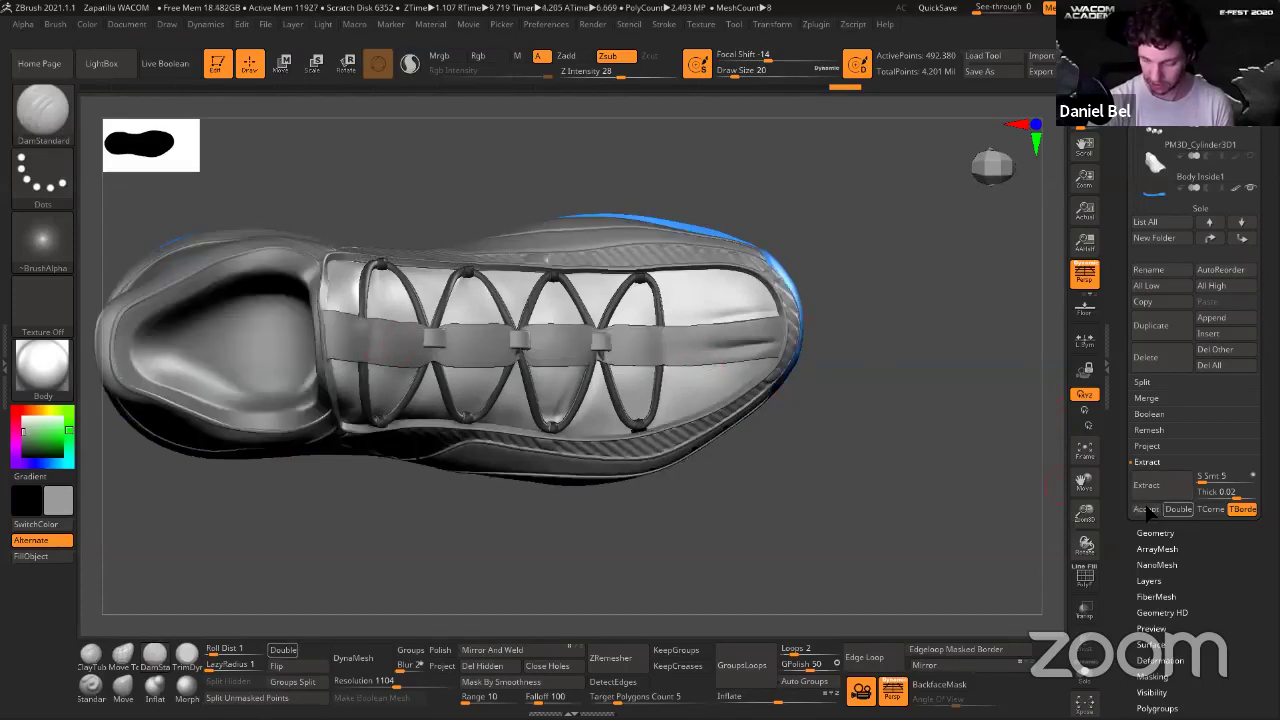
{"action": "left_click", "coordinate": [1146, 509]}
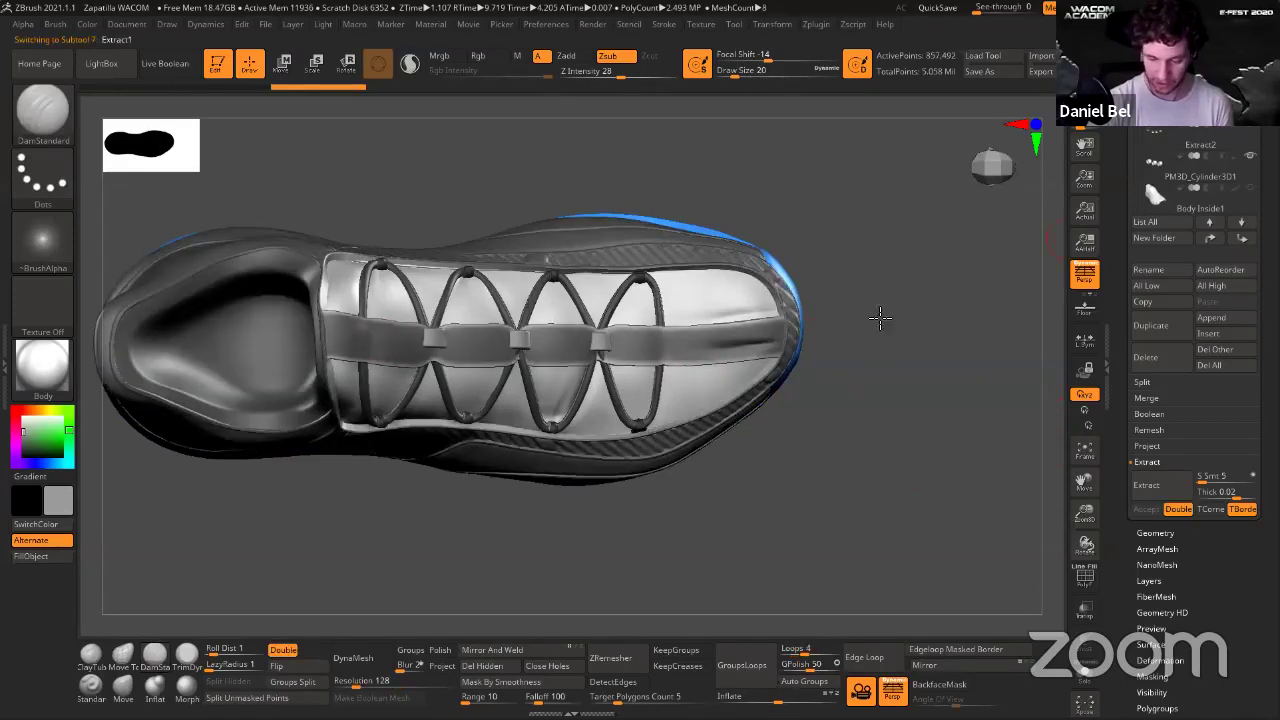
Select the thin Extract1 strip and compare it with the neighbouring Extract1 pieces in the subtool list.
{"action": "left_click", "coordinate": [757, 352], "text": "alt"}
{"action": "mouse_move", "coordinate": [880, 296]}
{"action": "left_mouse_down"}
{"action": "mouse_move", "coordinate": [741, 311]}
{"action": "mouse_move", "coordinate": [834, 452]}
{"action": "mouse_move", "coordinate": [849, 374]}
{"action": "mouse_move", "coordinate": [677, 354]}
{"action": "left_mouse_up"}
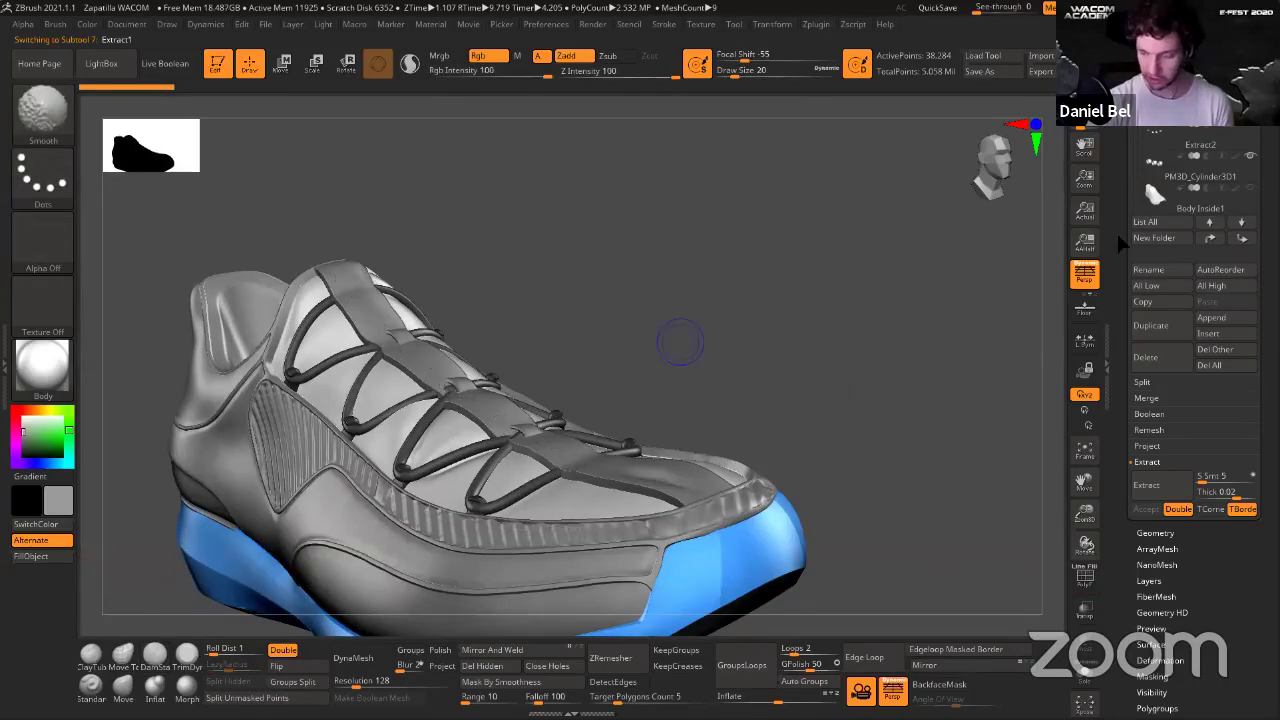
{"action": "scroll", "coordinate": [1158, 260], "scroll_direction": "up", "scroll_amount": 3}
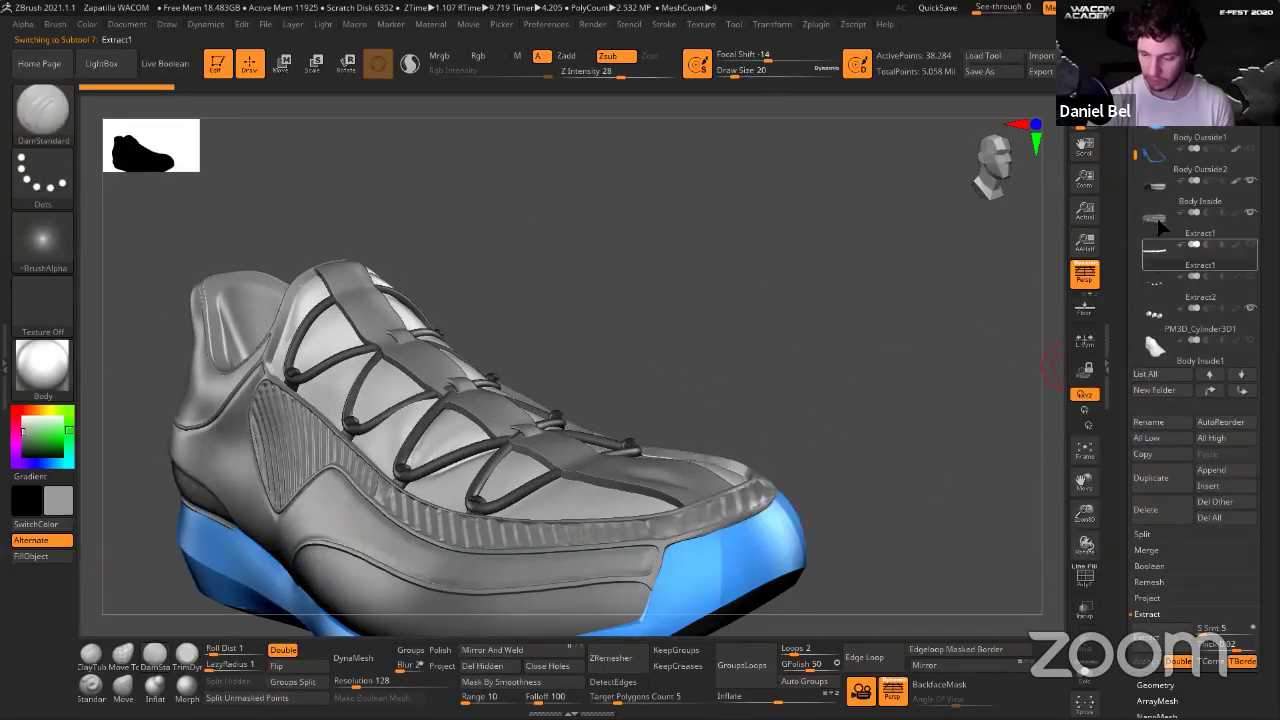
{"action": "mouse_move", "coordinate": [1155, 328]}
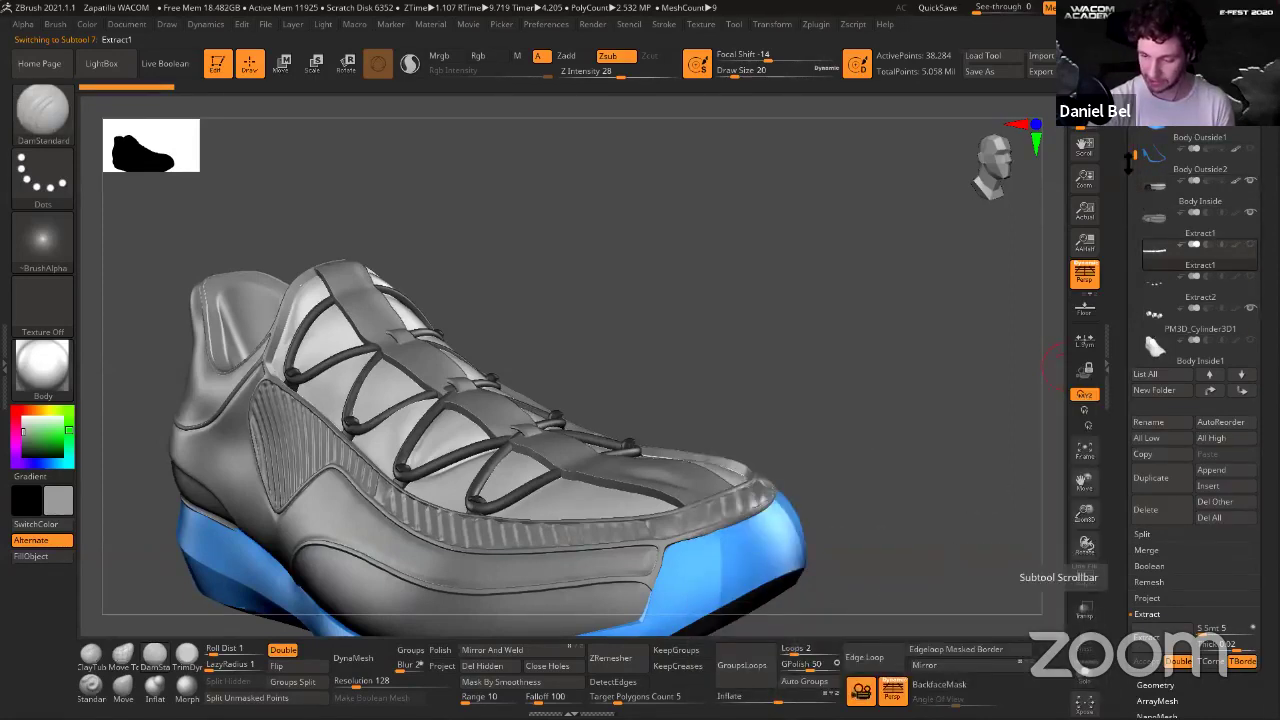
{"action": "left_click_drag", "start_coordinate": [1134, 157], "coordinate": [1140, 200]}
{"action": "scroll", "coordinate": [1139, 200], "scroll_direction": "down", "scroll_amount": 1}
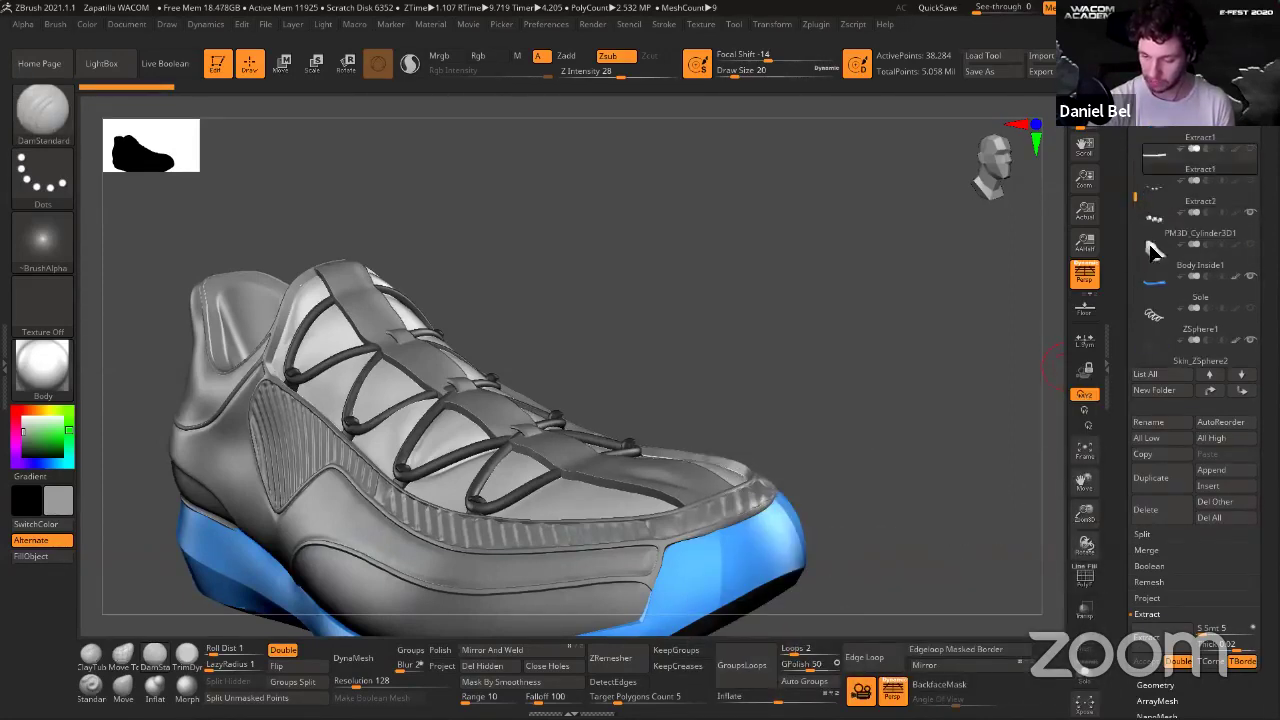
{"action": "scroll", "coordinate": [1146, 153], "scroll_direction": "up", "scroll_amount": 3}
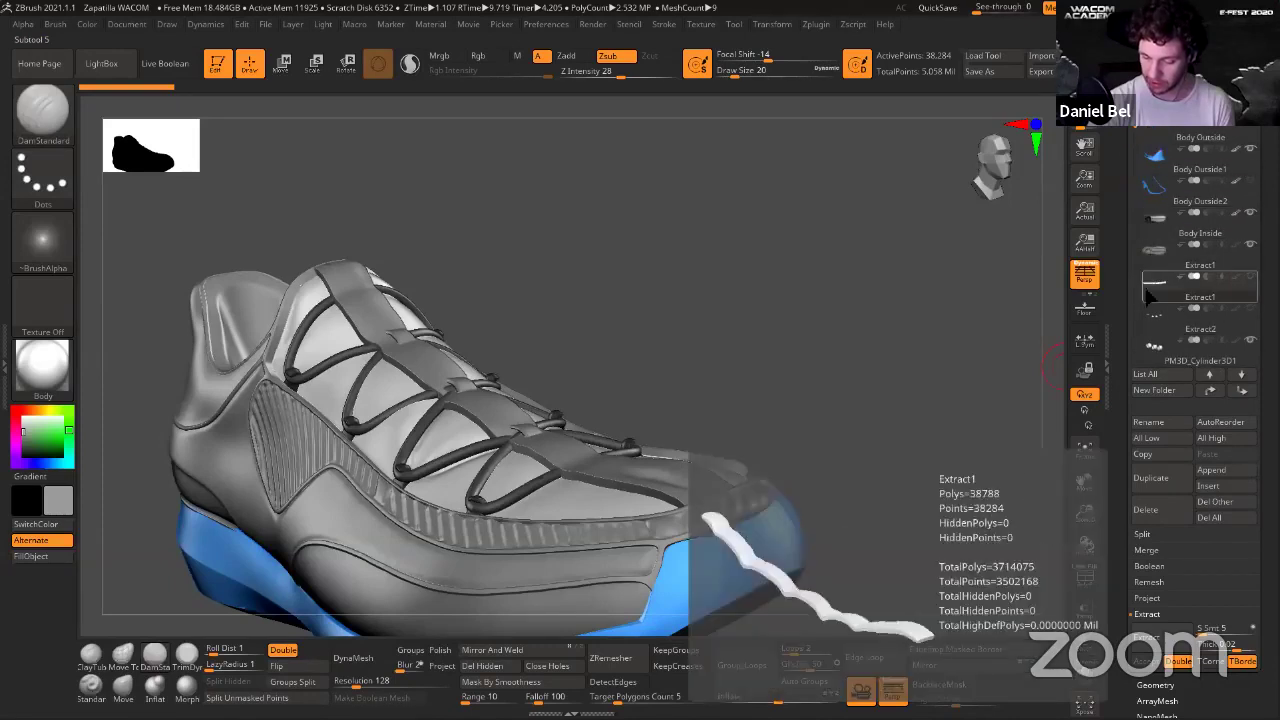
{"action": "mouse_move", "coordinate": [1155, 345]}
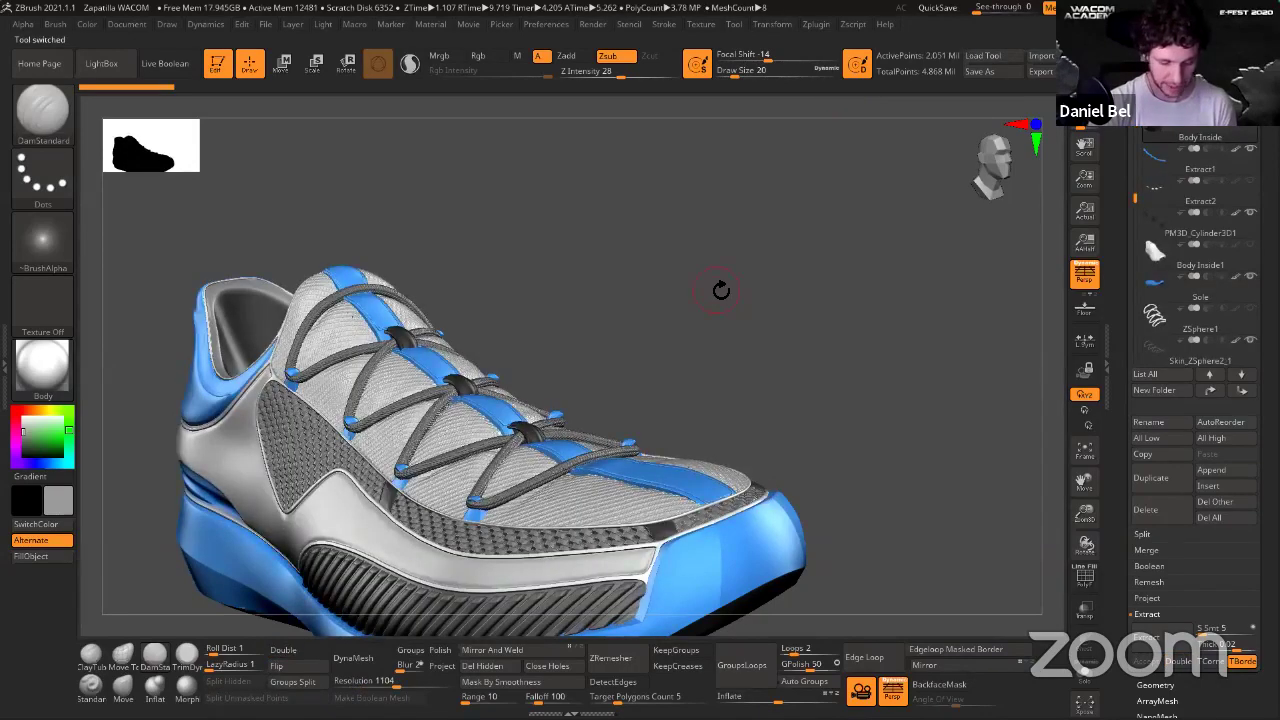
Examine the detailed sneaker version's laces, blue tongue strips and woven fabric from several angles, up close and at full size.
{"action": "left_click_drag", "start_coordinate": [720, 290], "coordinate": [738, 342]}
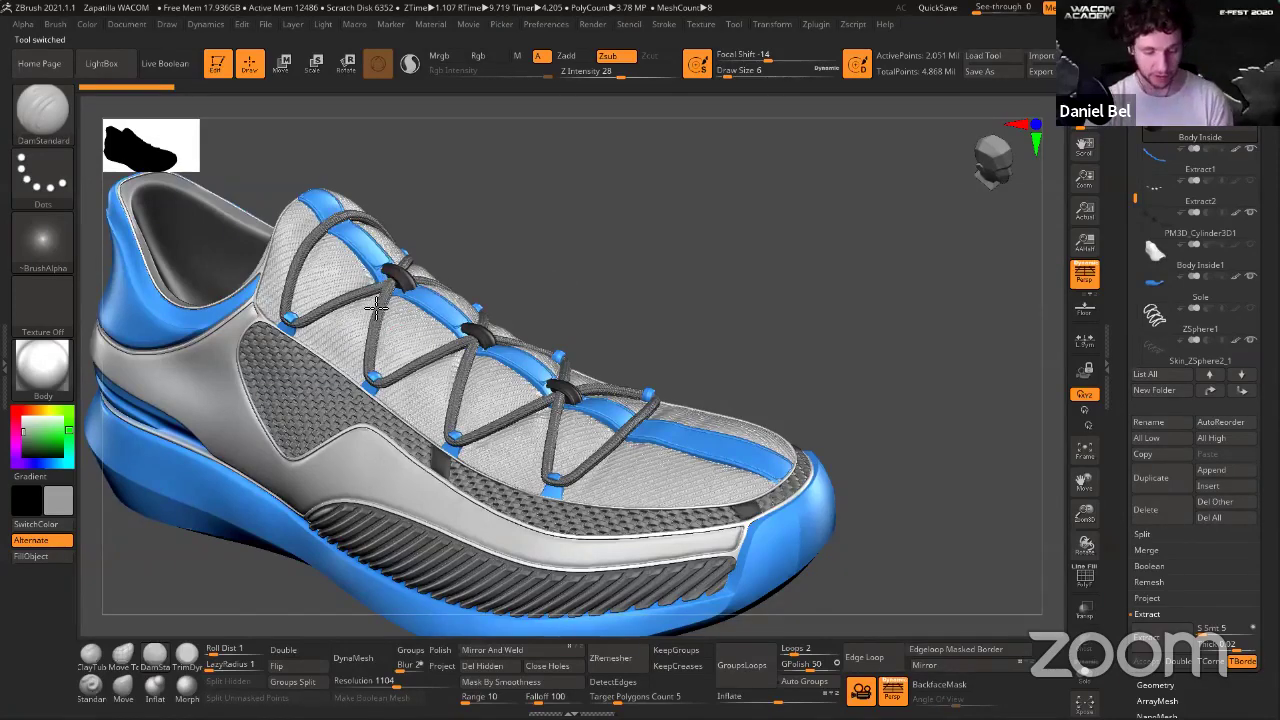
{"action": "left_click_drag", "start_coordinate": [376, 308], "coordinate": [380, 306]}
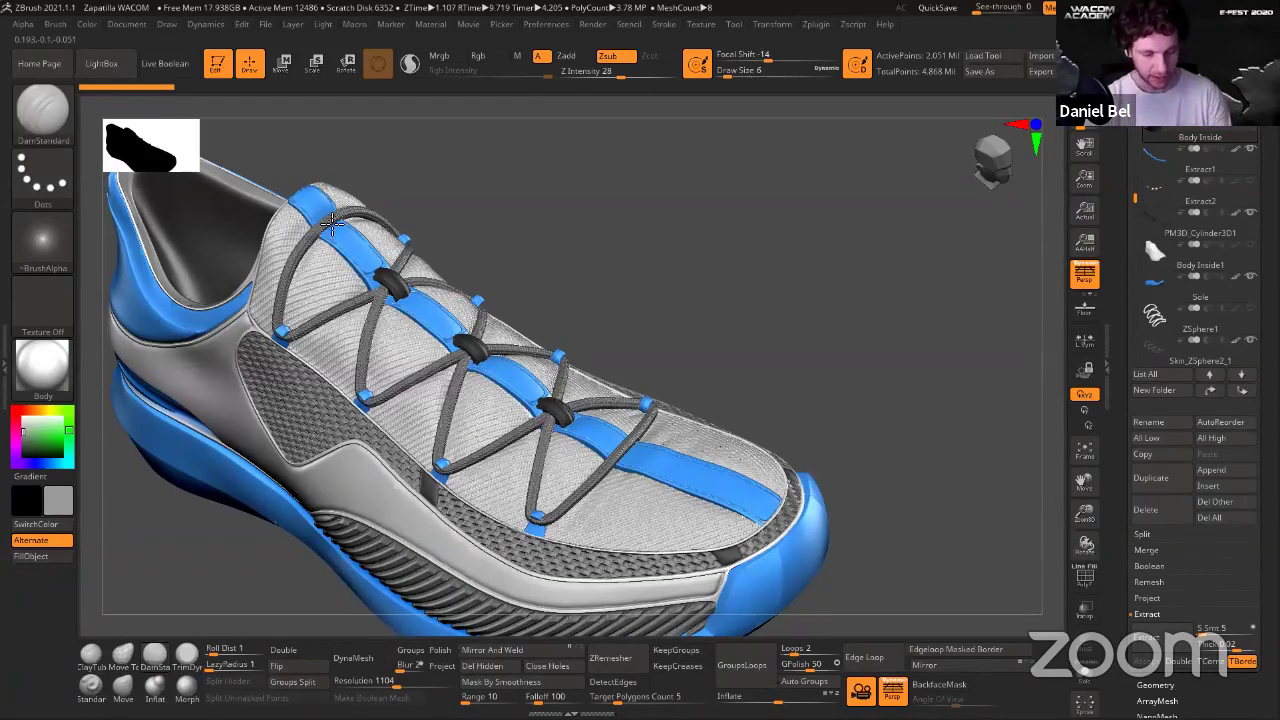
{"action": "right_click_drag", "start_coordinate": [332, 222], "coordinate": [430, 292]}
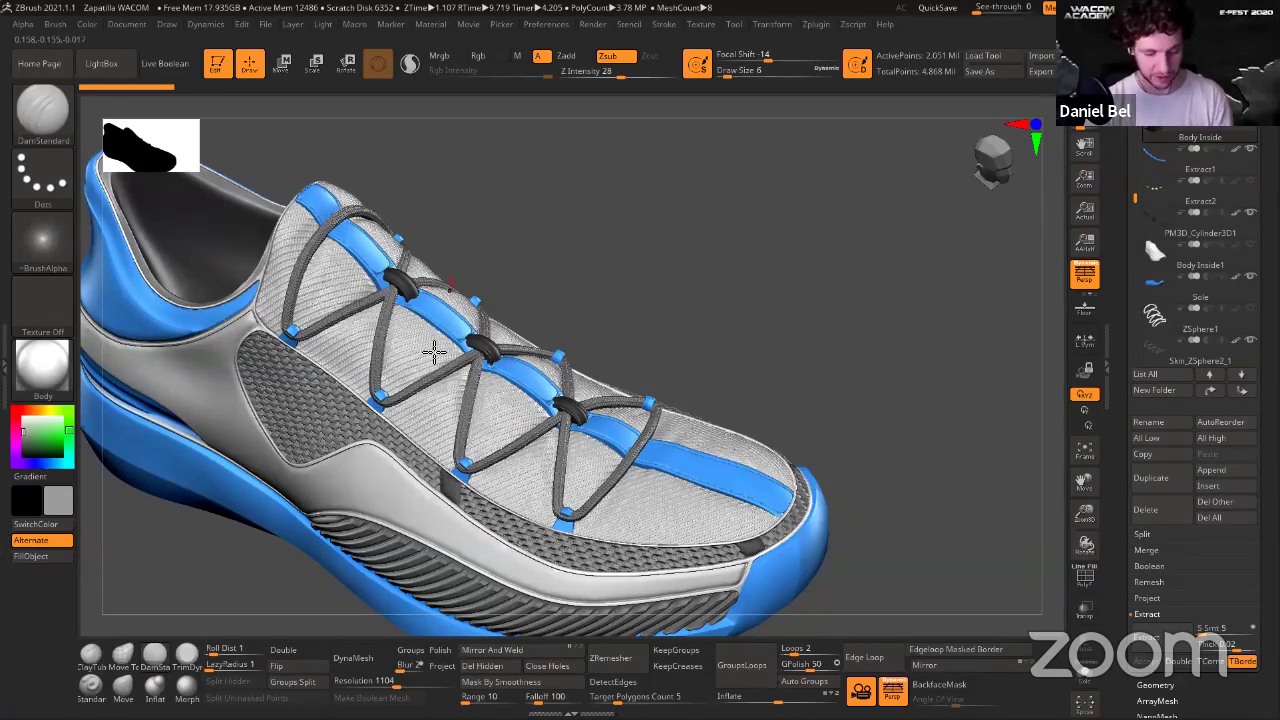
{"action": "left_click", "coordinate": [409, 347]}
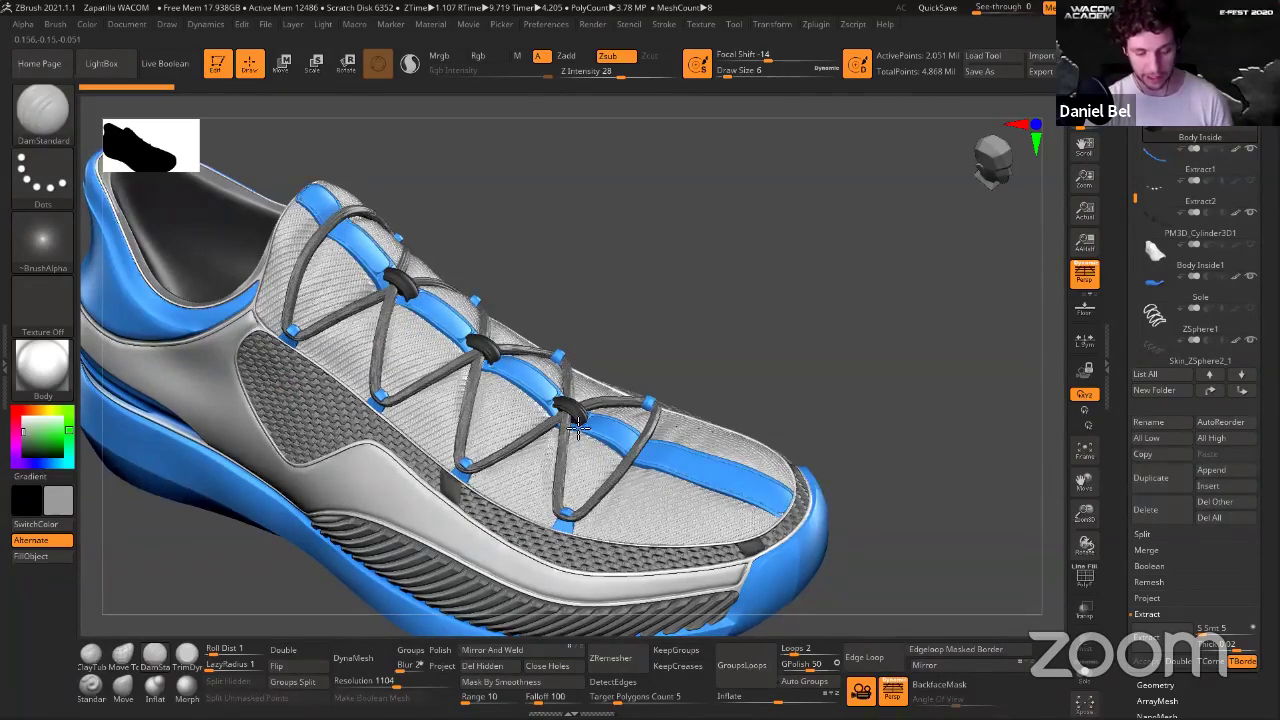
{"action": "right_click_drag", "start_coordinate": [742, 526], "coordinate": [774, 532]}
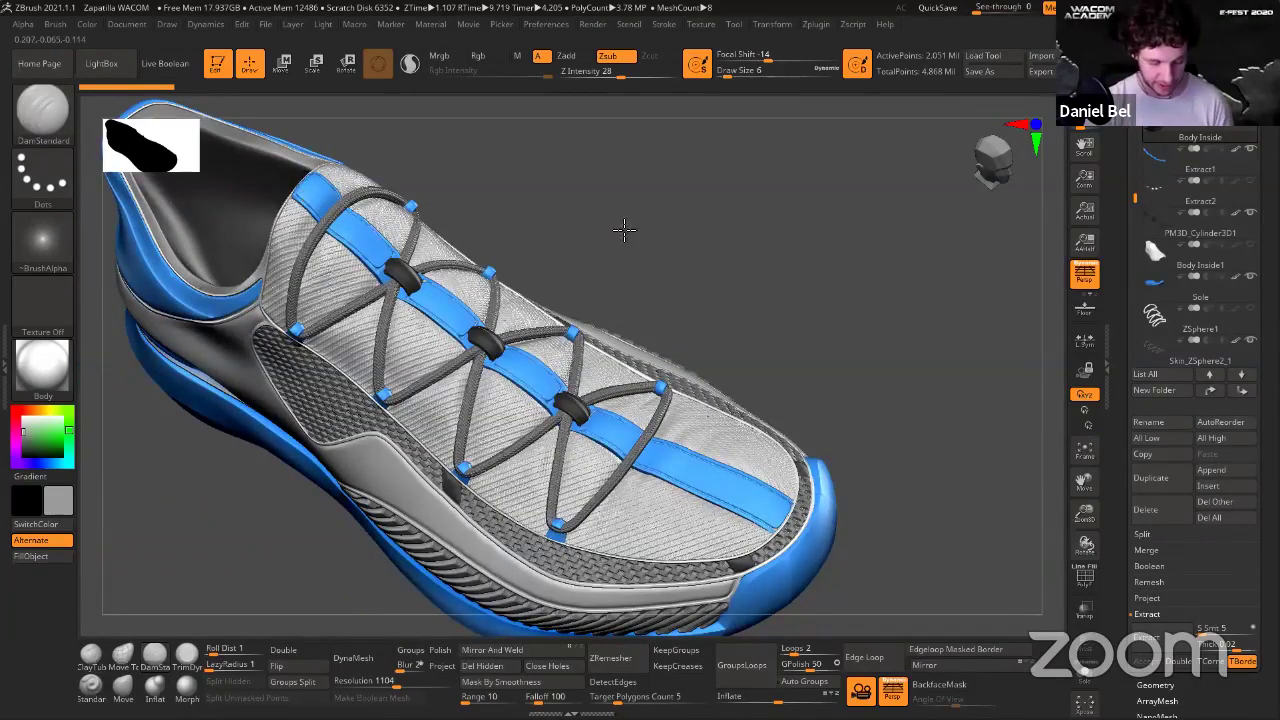
{"action": "right_click_drag", "start_coordinate": [624, 302], "coordinate": [276, 446], "text": "ctrl"}
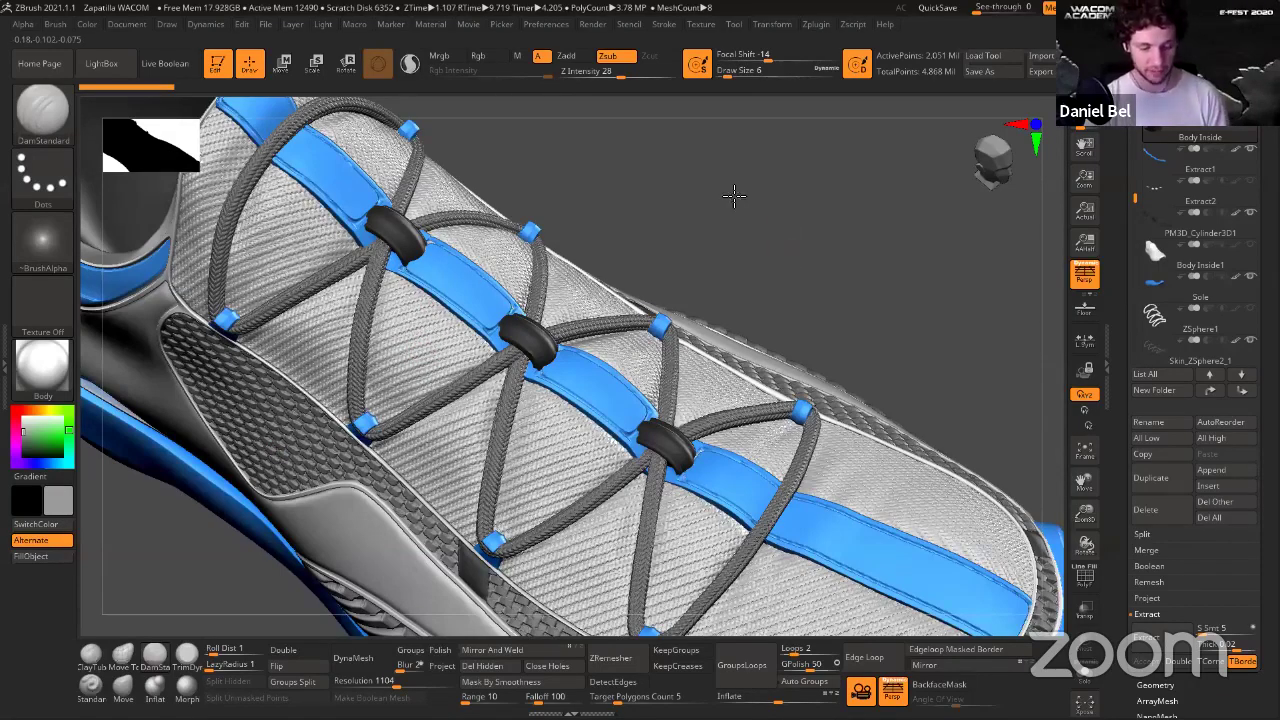
{"action": "right_click_drag", "start_coordinate": [700, 263], "coordinate": [706, 212], "text": "ctrl"}
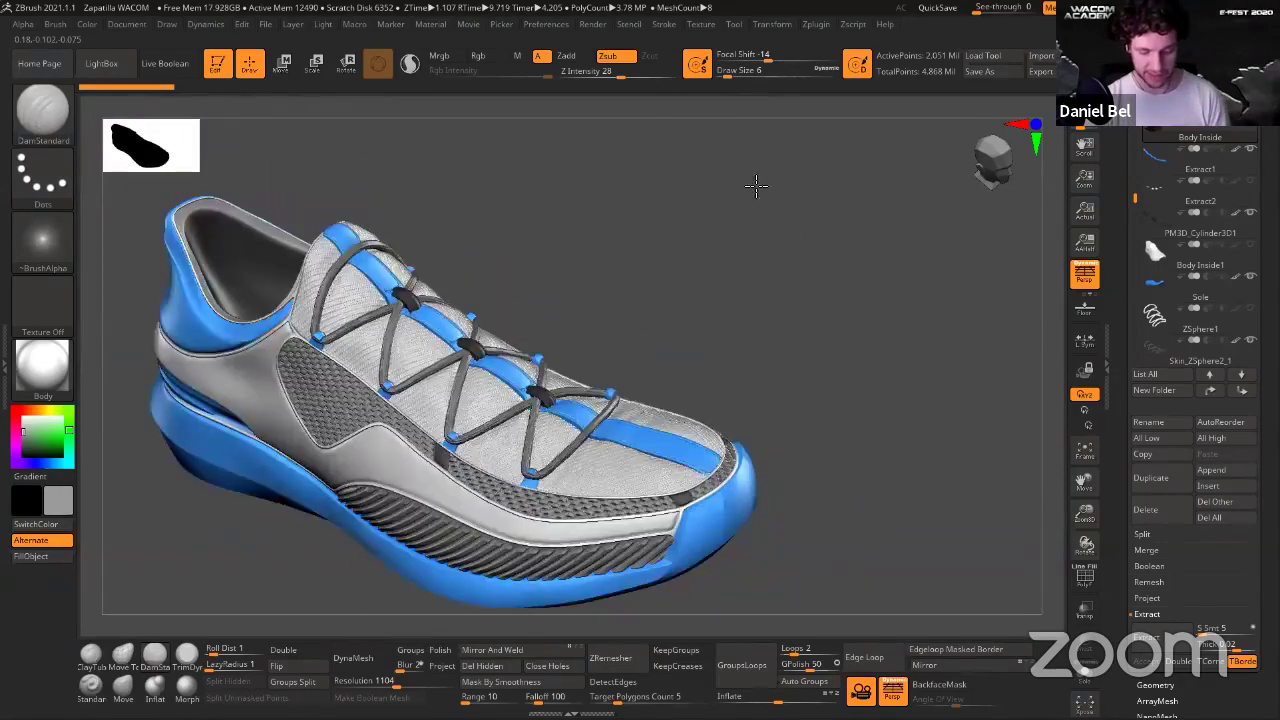
{"action": "left_click_drag", "start_coordinate": [756, 185], "coordinate": [725, 218]}
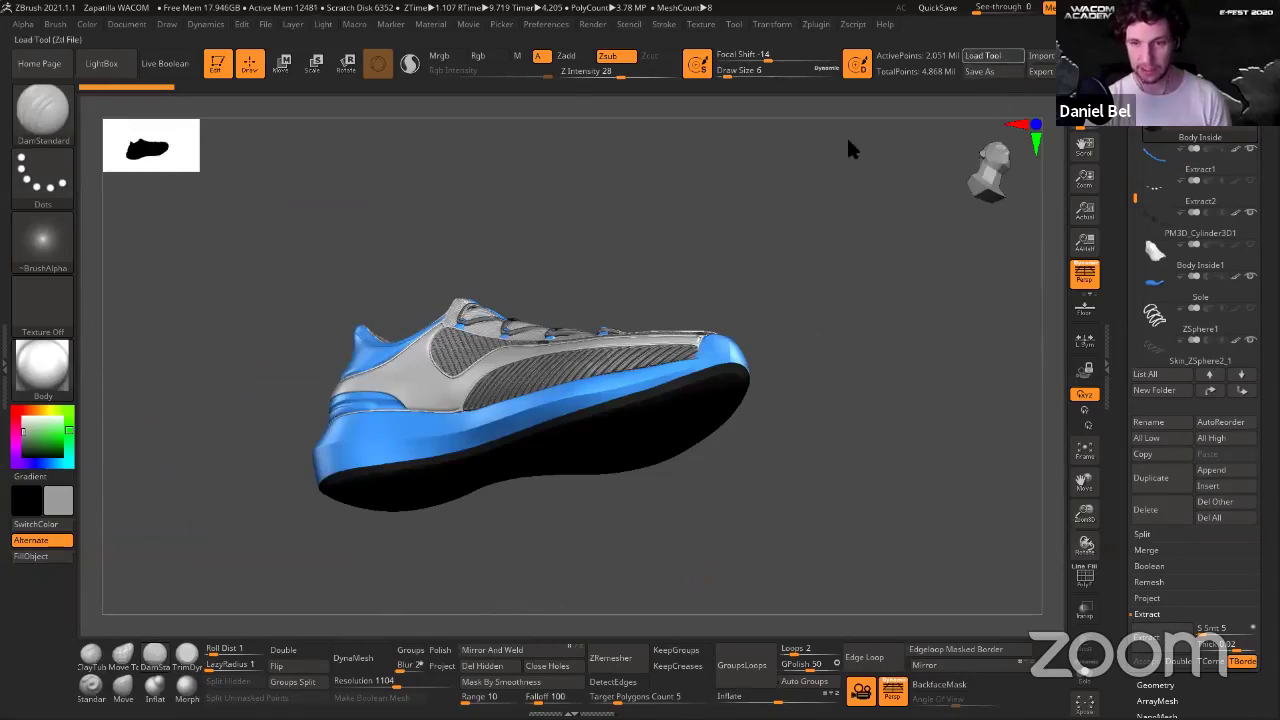
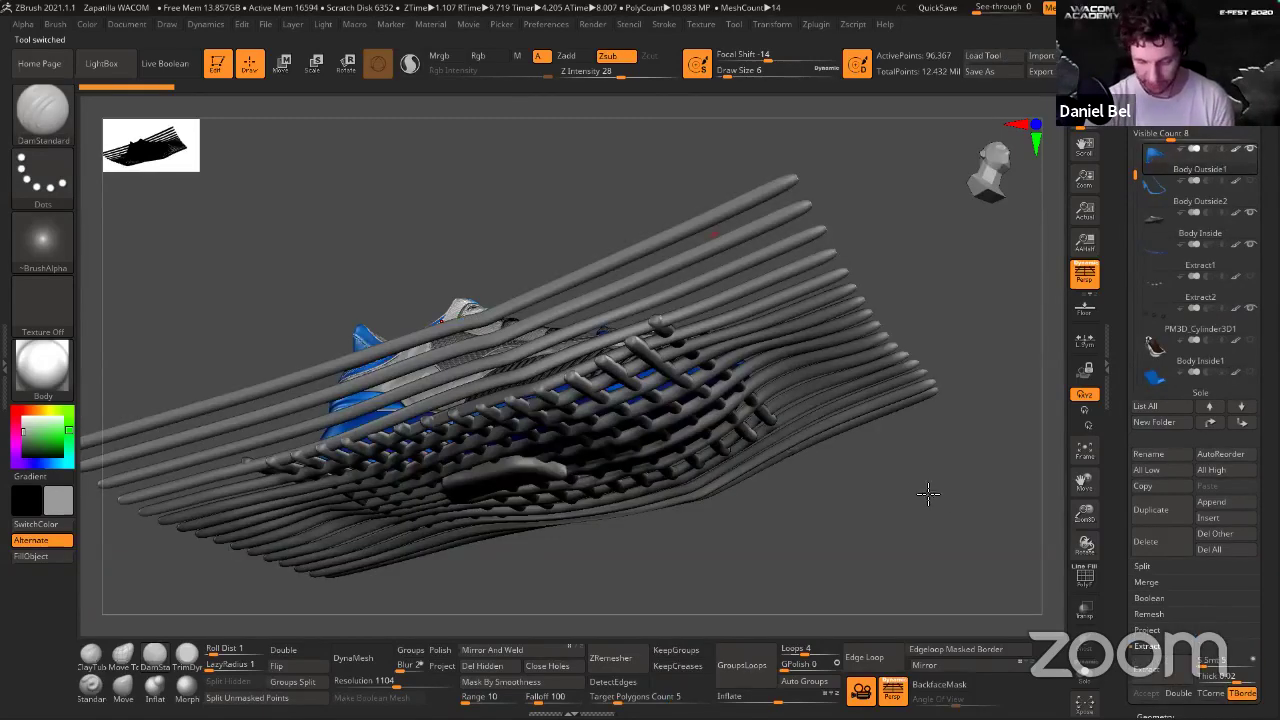
Find the Sole1 subtool in the version with sole cutters, select it and show it alone.
{"action": "left_click_drag", "start_coordinate": [946, 543], "coordinate": [960, 520]}
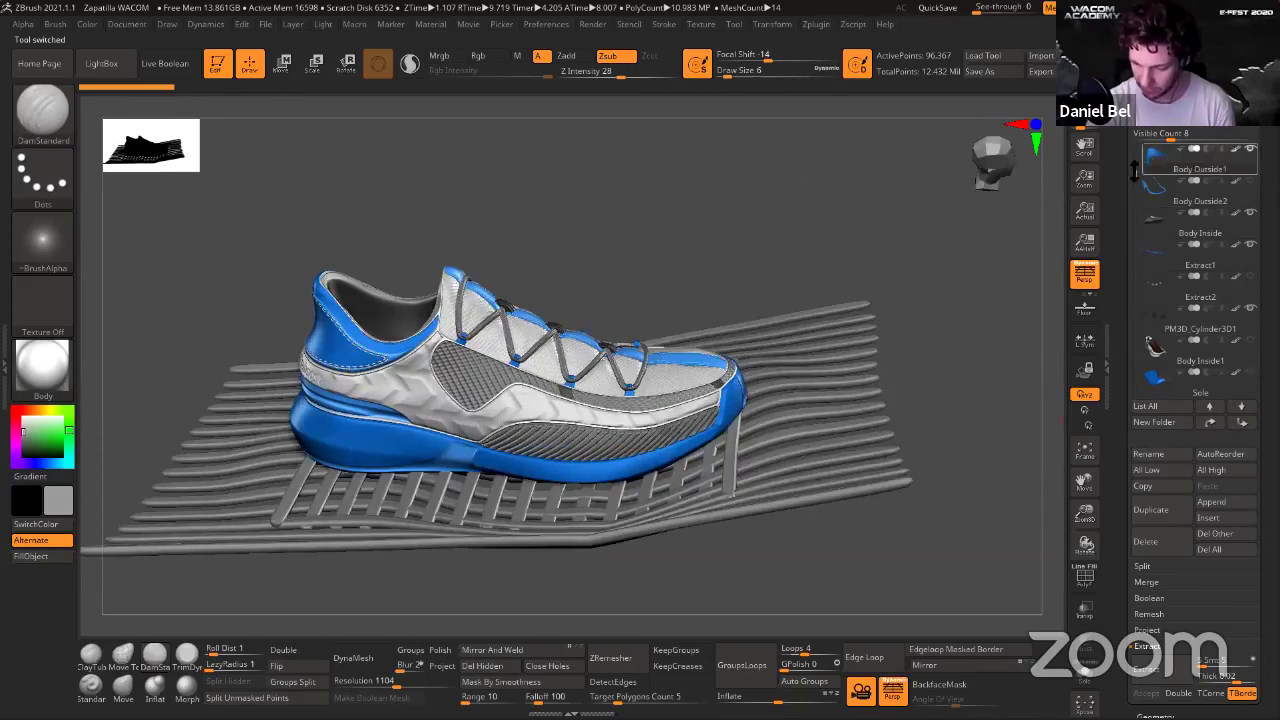
{"action": "left_click_drag", "start_coordinate": [1140, 193], "coordinate": [1136, 229]}
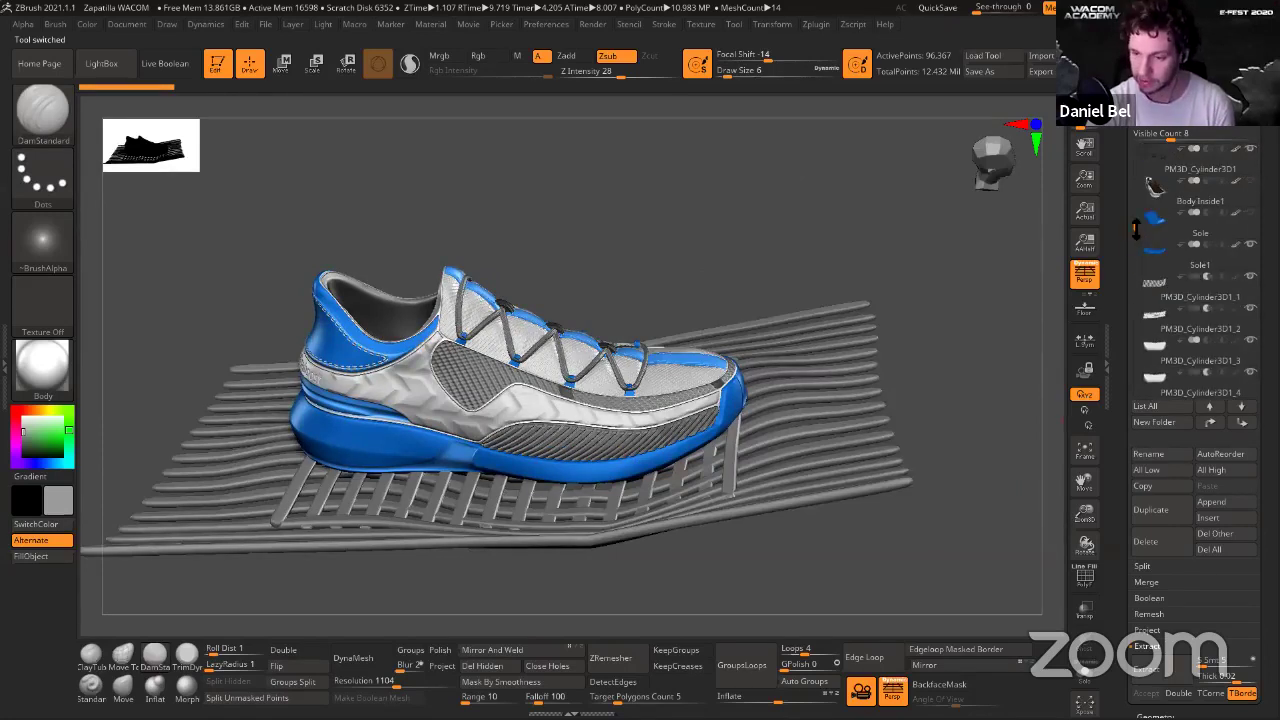
{"action": "left_click_drag", "start_coordinate": [1140, 329], "coordinate": [1138, 225]}
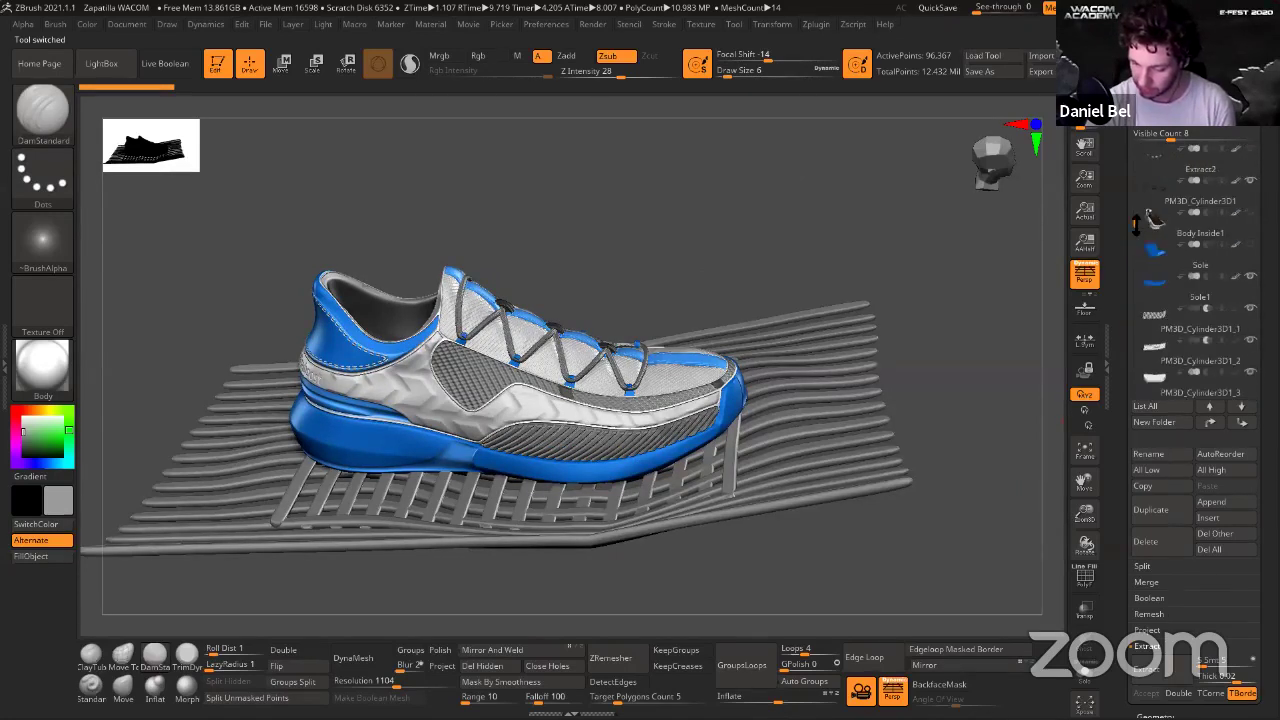
{"action": "left_click", "coordinate": [1200, 287]}
{"action": "left_click", "coordinate": [1250, 277]}
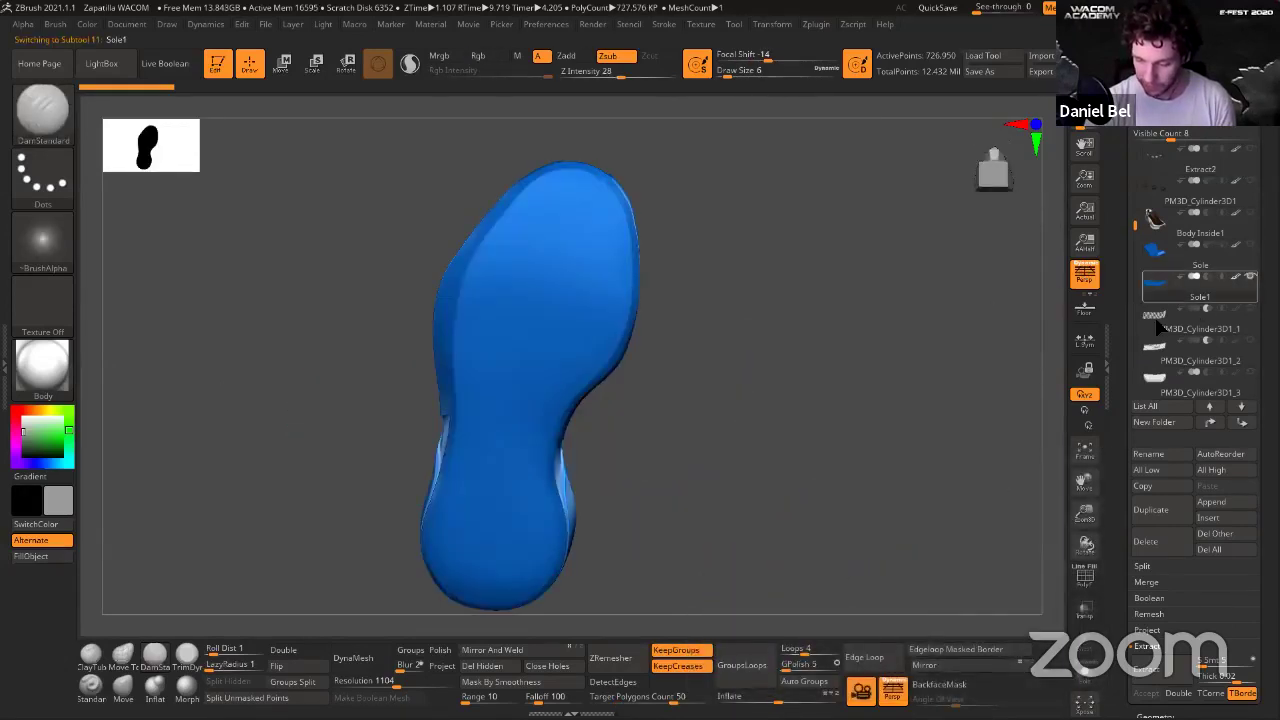
Select the PM3D_Cylinder3D1_1 bars, enable Live Boolean and make the bars visible to cut grooves into Sole1.
{"action": "left_click", "coordinate": [1160, 328]}
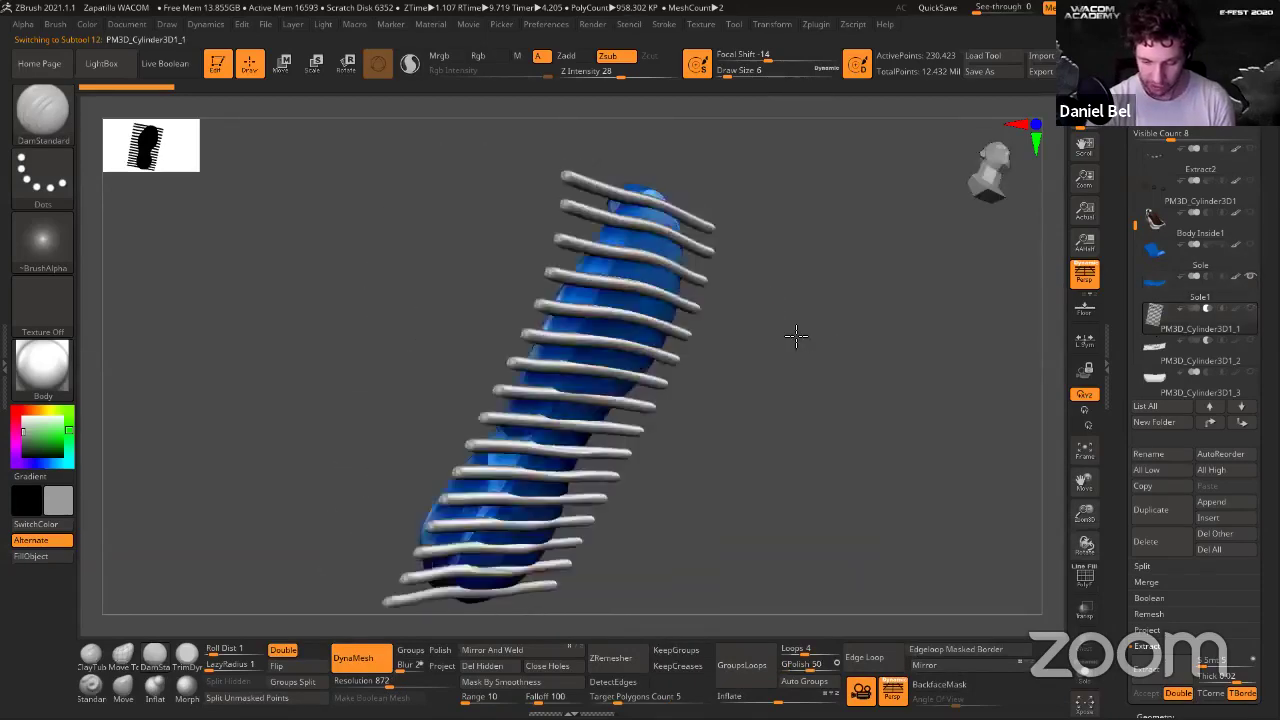
{"action": "left_click_drag", "start_coordinate": [796, 335], "coordinate": [758, 328]}
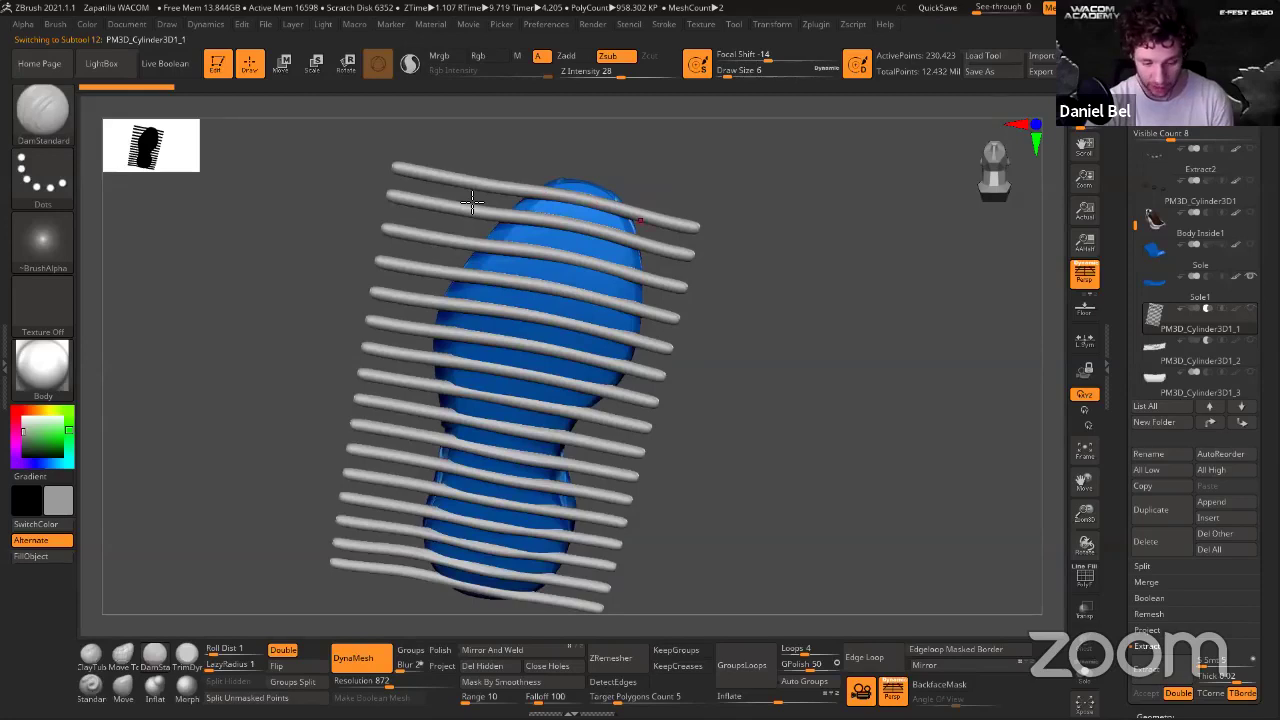
{"action": "left_click", "coordinate": [166, 64]}
{"action": "left_click", "coordinate": [1248, 310]}
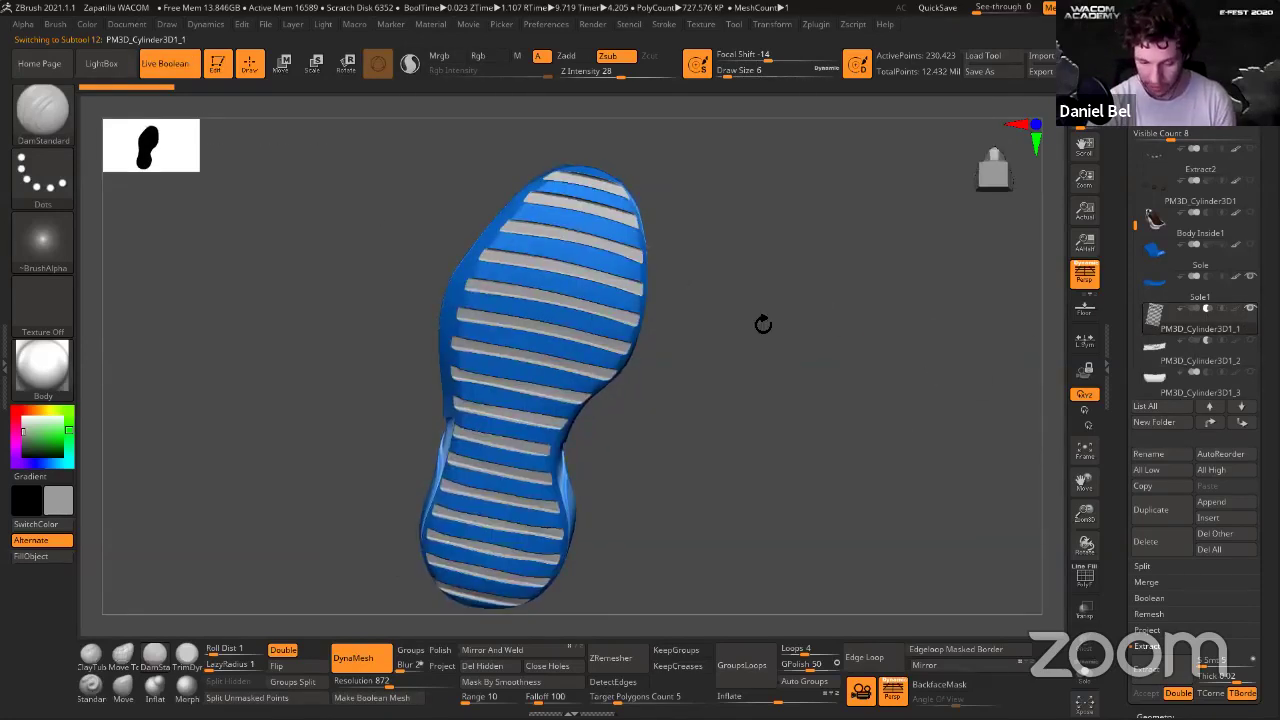
{"action": "left_click_drag", "start_coordinate": [825, 326], "coordinate": [789, 320]}
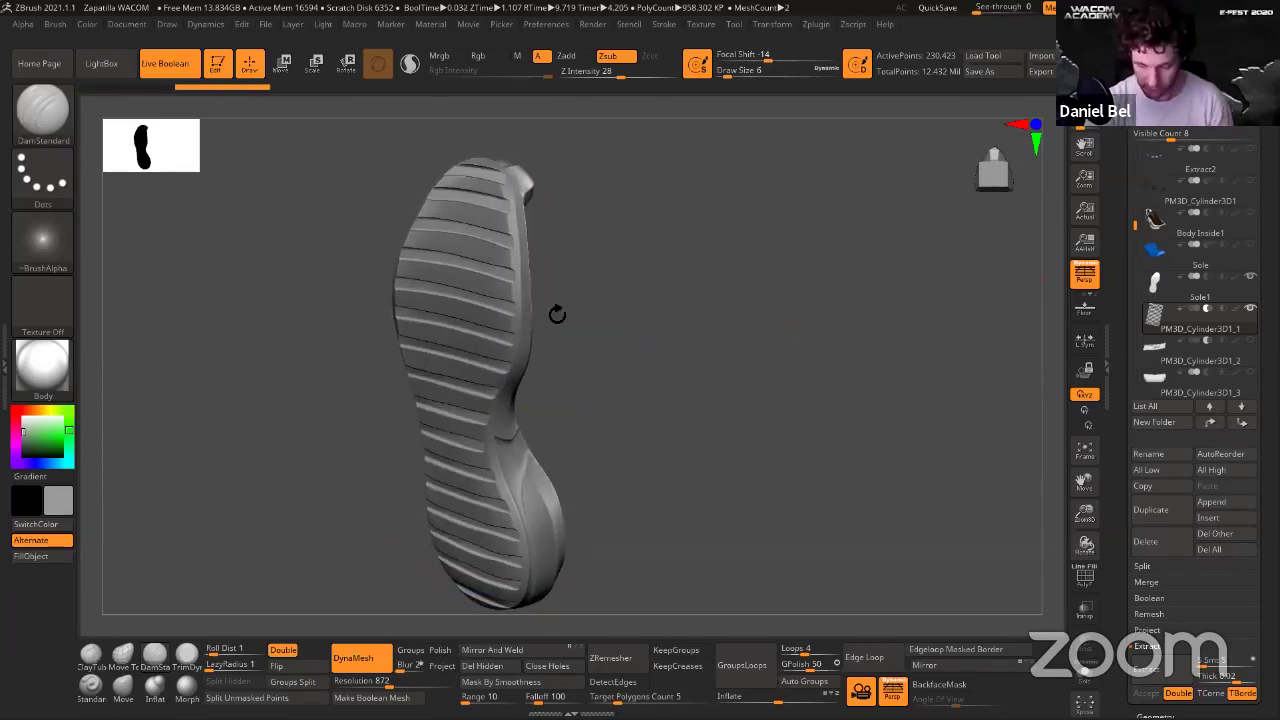
Try to shift the subtractive bars along the gizmo's red axis, undo the move and return to sculpting.
{"action": "key", "text": "w"}
{"action": "left_click_drag", "start_coordinate": [365, 177], "coordinate": [360, 180]}
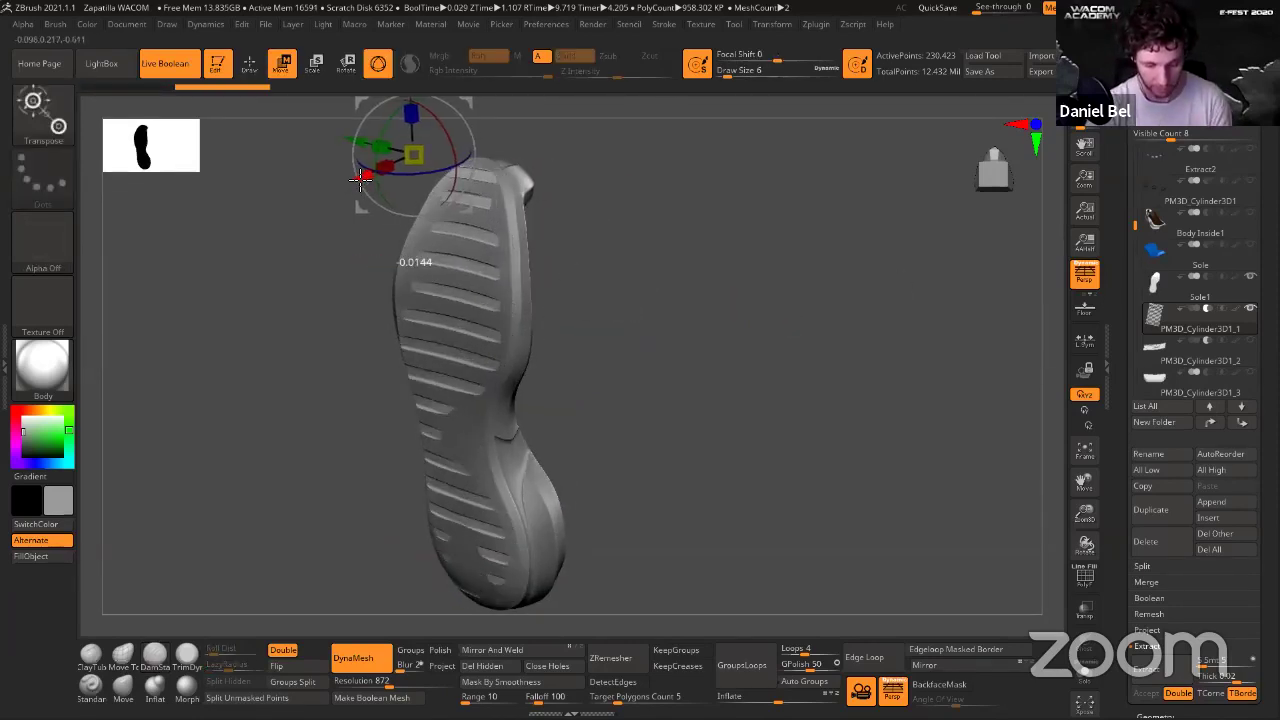
{"action": "key", "text": "ctrl+z"}
{"action": "key", "text": "q"}
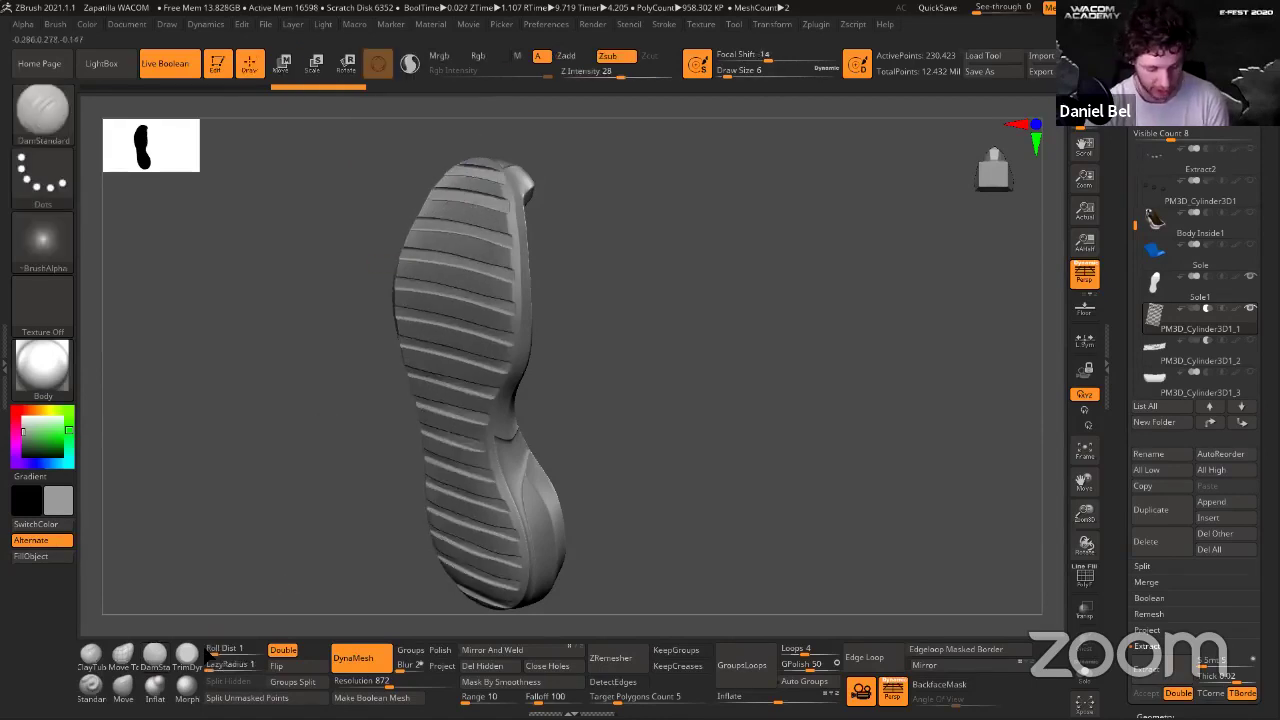
Set the draw size to 149 and check the wireframe of the cross bars cutting Sole1 from below.
{"action": "key", "text": "s"}
{"action": "left_click_drag", "start_coordinate": [469, 345], "coordinate": [495, 342]}
{"action": "key", "text": "shift+f"}
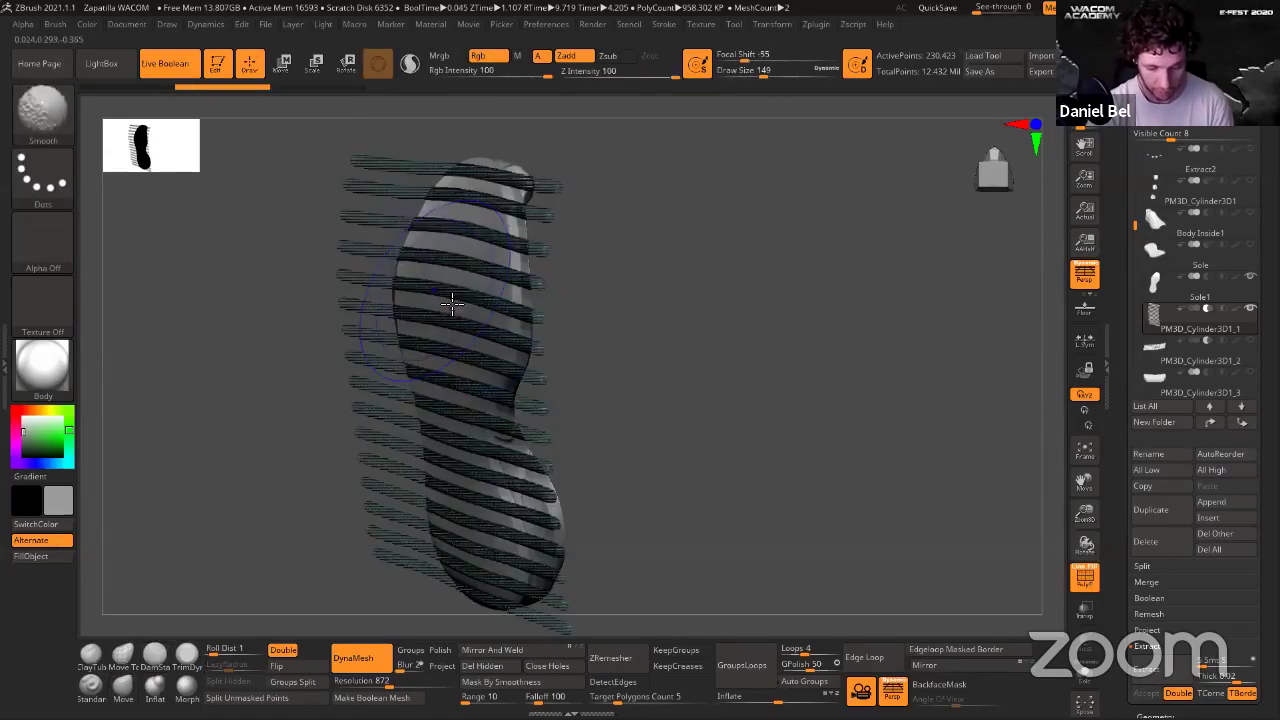
{"action": "mouse_move", "coordinate": [680, 320]}
{"action": "left_mouse_down"}
{"action": "mouse_move", "coordinate": [712, 322]}
{"action": "mouse_move", "coordinate": [423, 277]}
{"action": "left_mouse_up"}
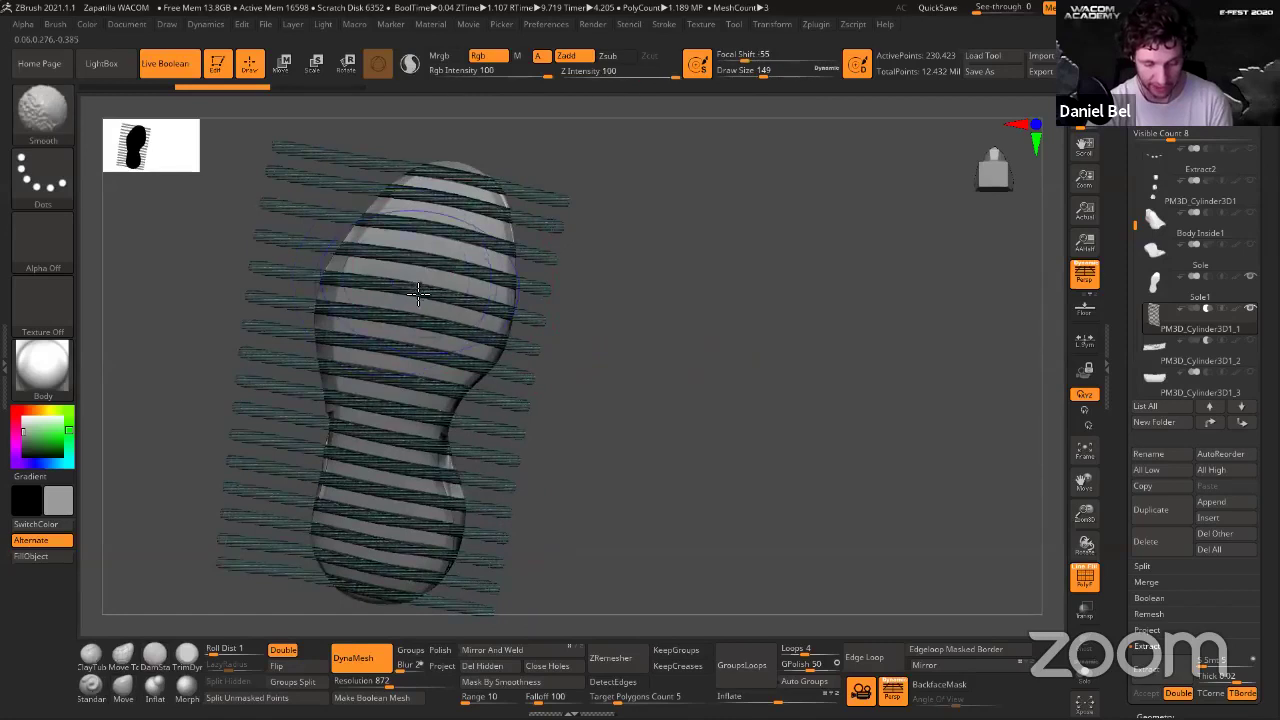
{"action": "key", "text": "shift+f"}
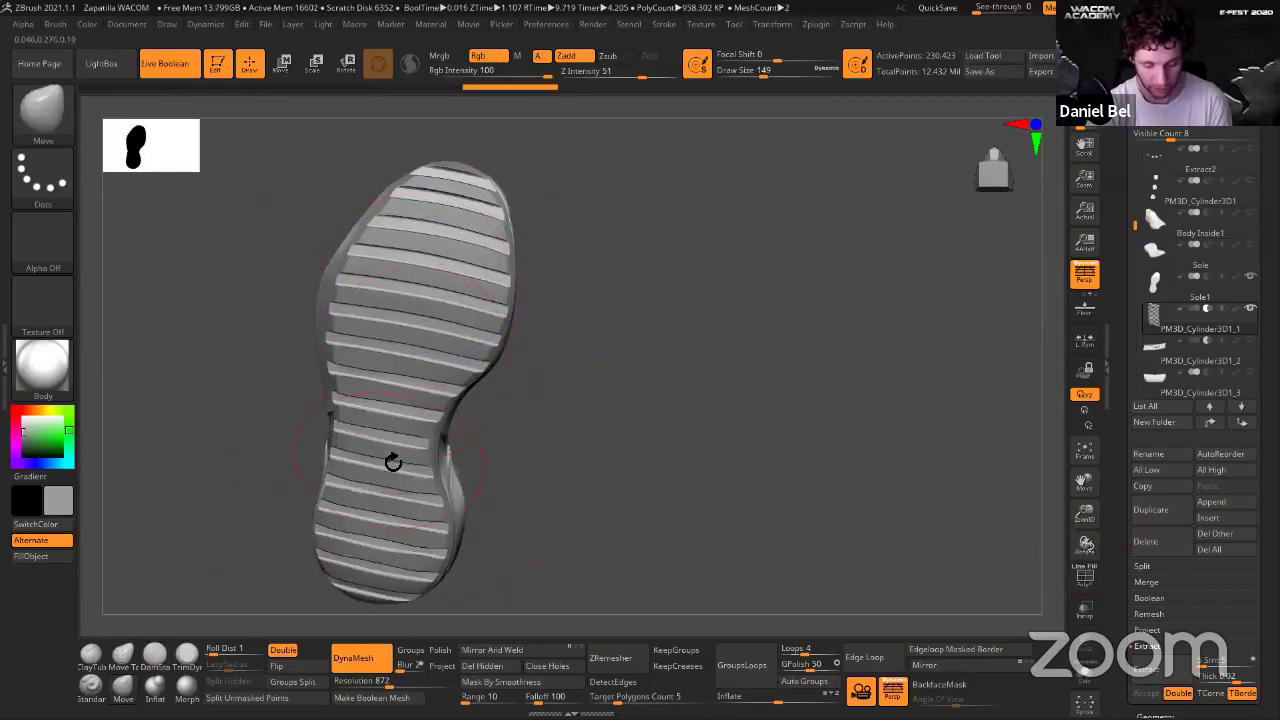
{"action": "left_click_drag", "start_coordinate": [737, 414], "coordinate": [722, 410]}
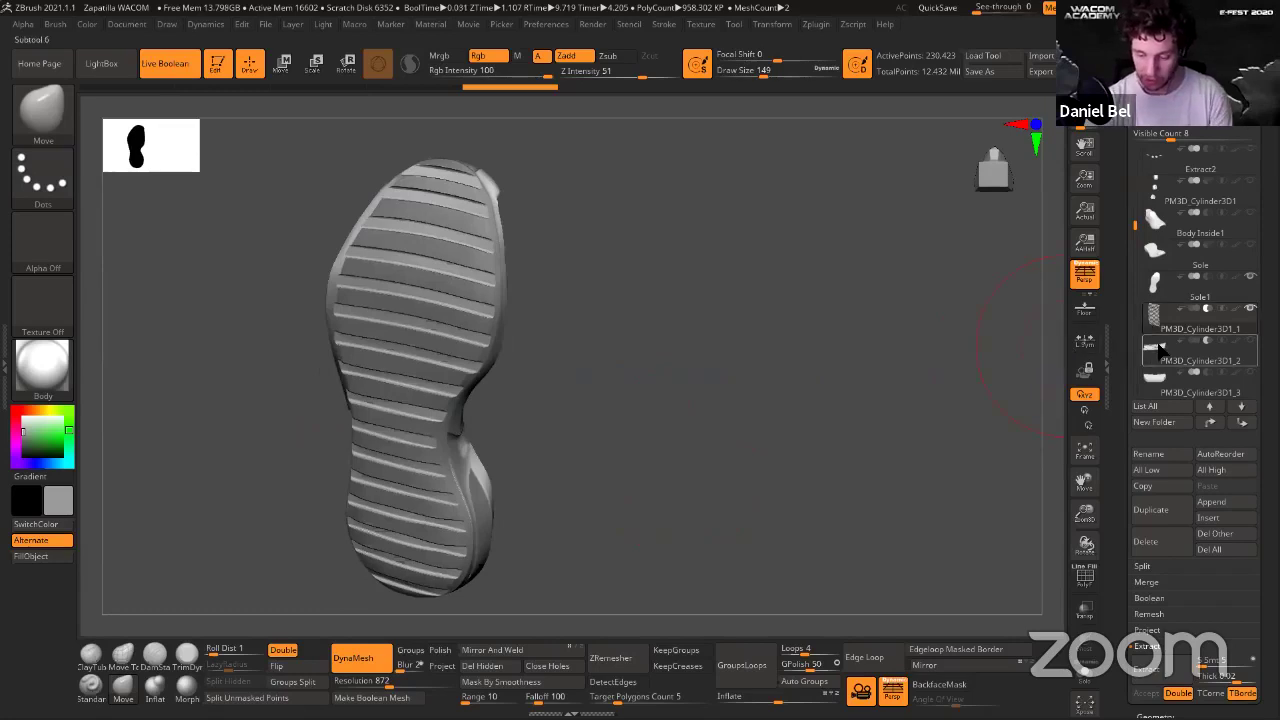
Show and select the lengthwise PM3D_Cylinder3D1_2 bars and nudge them across the forefoot with the Move brush, checking their wireframe.
{"action": "left_click", "coordinate": [1208, 348]}
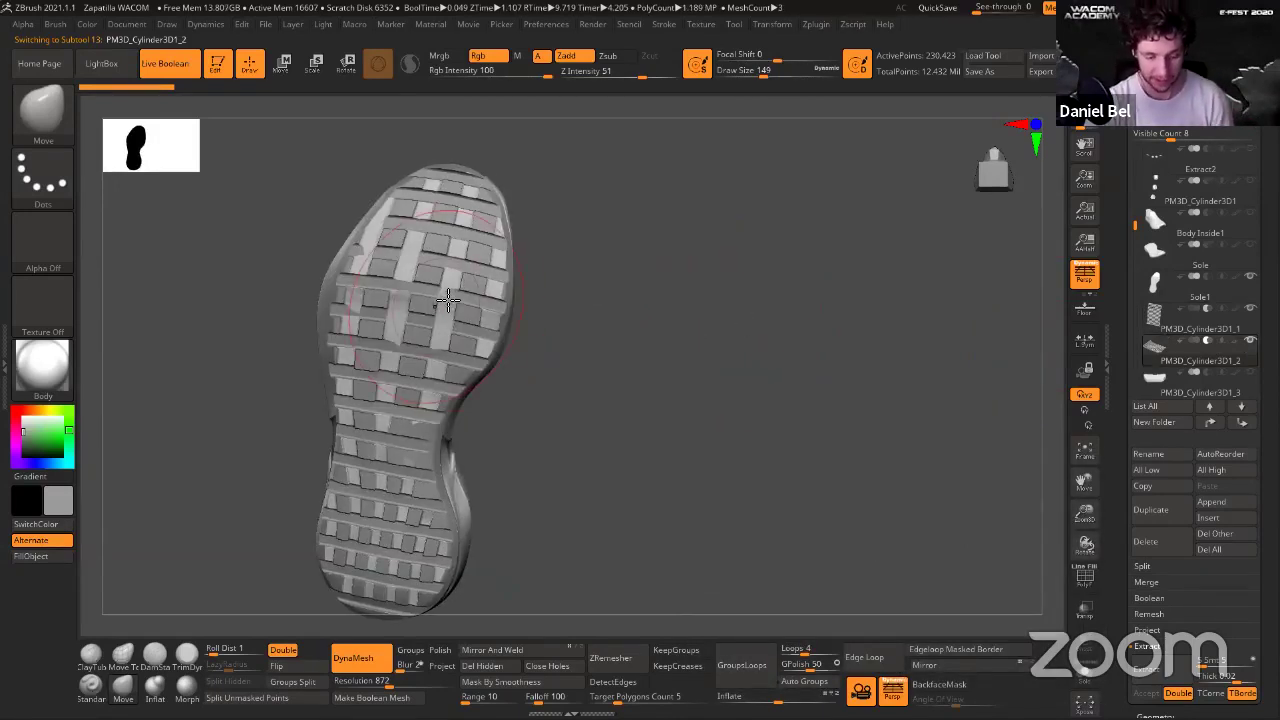
{"action": "left_click_drag", "start_coordinate": [447, 301], "coordinate": [452, 296]}
{"action": "left_click_drag", "start_coordinate": [376, 288], "coordinate": [374, 286]}
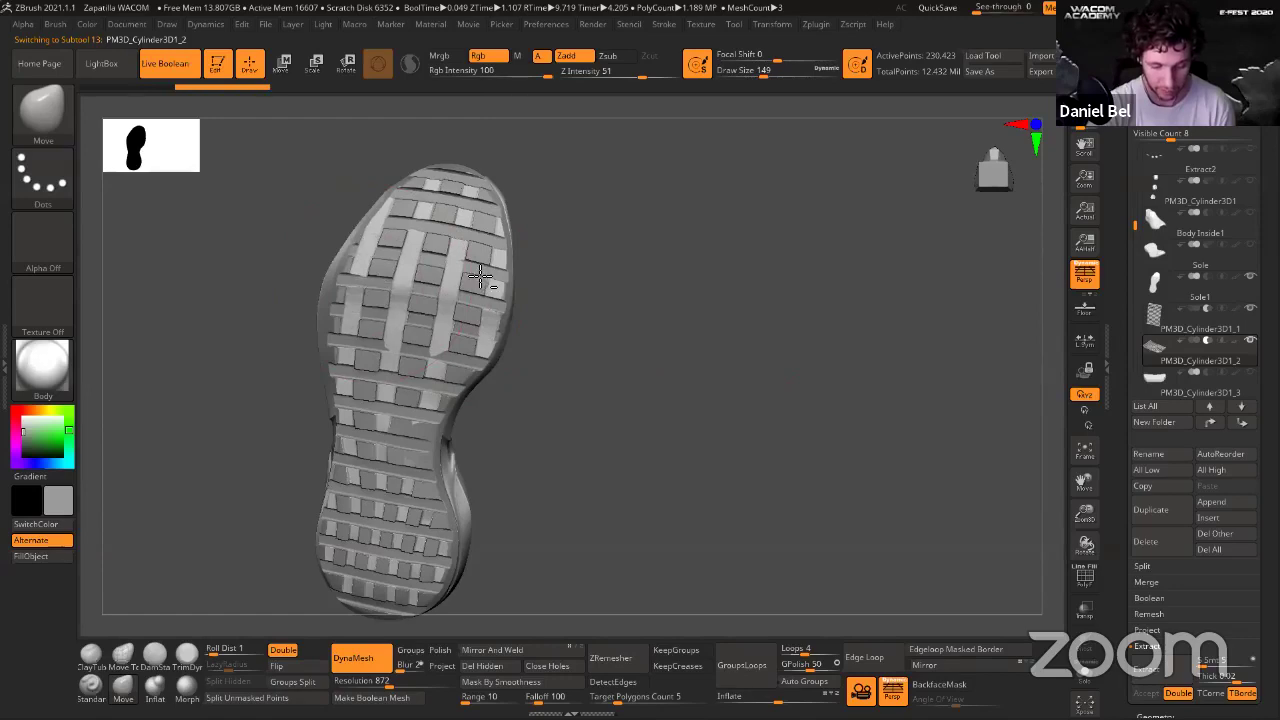
{"action": "left_click_drag", "start_coordinate": [490, 283], "coordinate": [466, 237]}
{"action": "key", "text": "shift+f"}
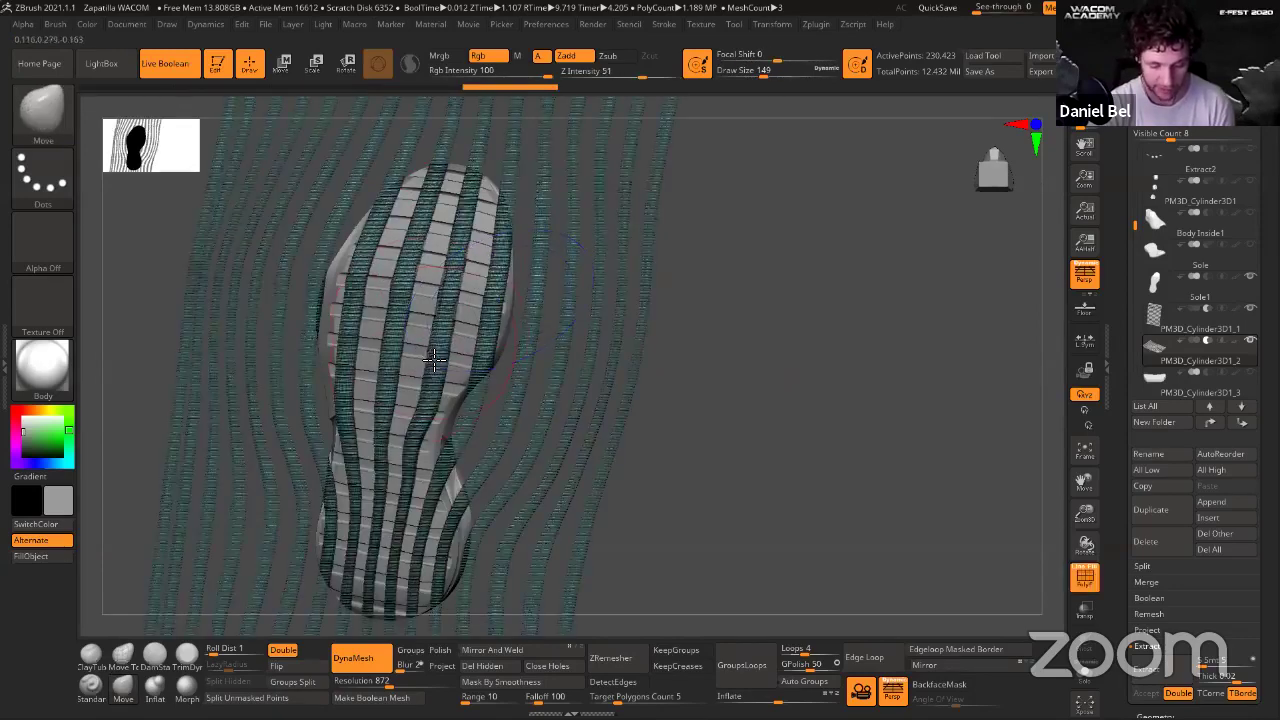
{"action": "mouse_move", "coordinate": [782, 352]}
{"action": "left_mouse_down"}
{"action": "mouse_move", "coordinate": [703, 391]}
{"action": "mouse_move", "coordinate": [722, 322]}
{"action": "left_mouse_up"}
{"action": "key", "text": "shift+f"}
{"action": "key", "text": "s"}
{"action": "left_click_drag", "start_coordinate": [458, 358], "coordinate": [406, 341]}
{"action": "mouse_move", "coordinate": [684, 380]}
{"action": "left_mouse_down"}
{"action": "mouse_move", "coordinate": [771, 400]}
{"action": "mouse_move", "coordinate": [742, 392]}
{"action": "mouse_move", "coordinate": [767, 356]}
{"action": "left_mouse_up"}
Make PM3D_Cylinder3D1_3 visible and set it to subtract so it cuts a recess in the middle of the sole.
{"action": "left_click", "coordinate": [1250, 372]}
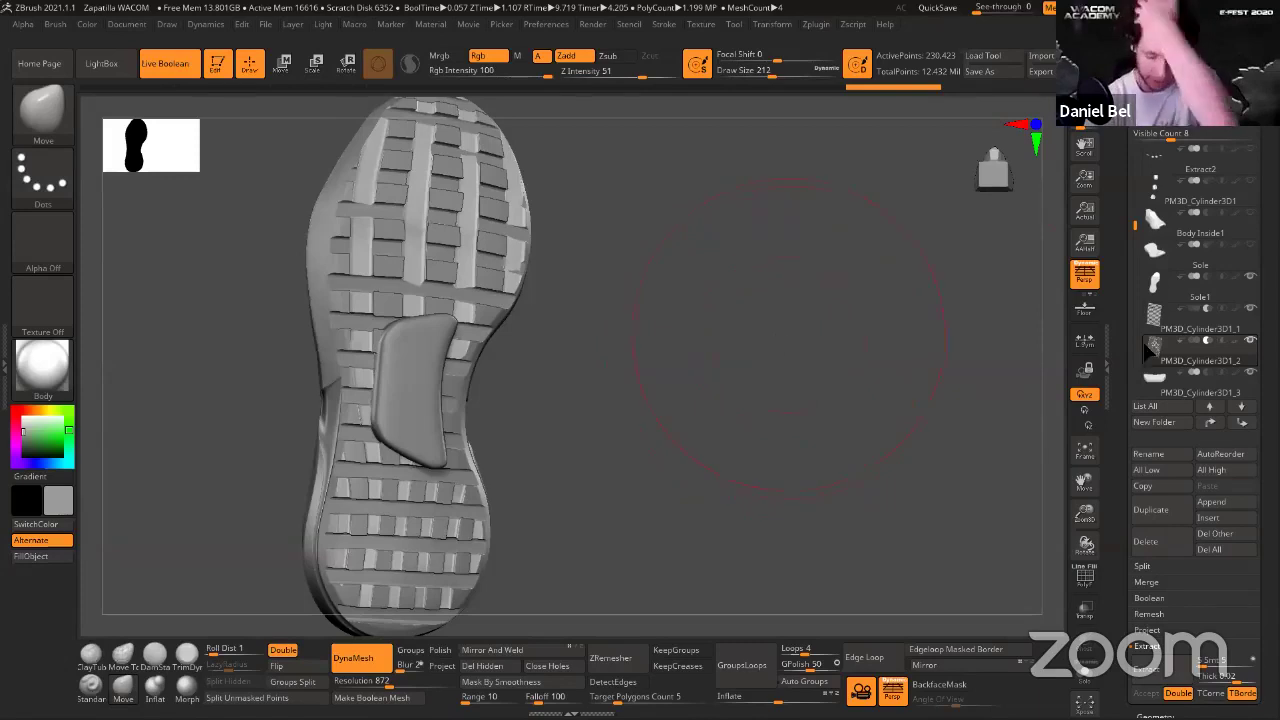
{"action": "left_click", "coordinate": [1206, 372]}
{"action": "left_click_drag", "start_coordinate": [833, 354], "coordinate": [826, 347]}
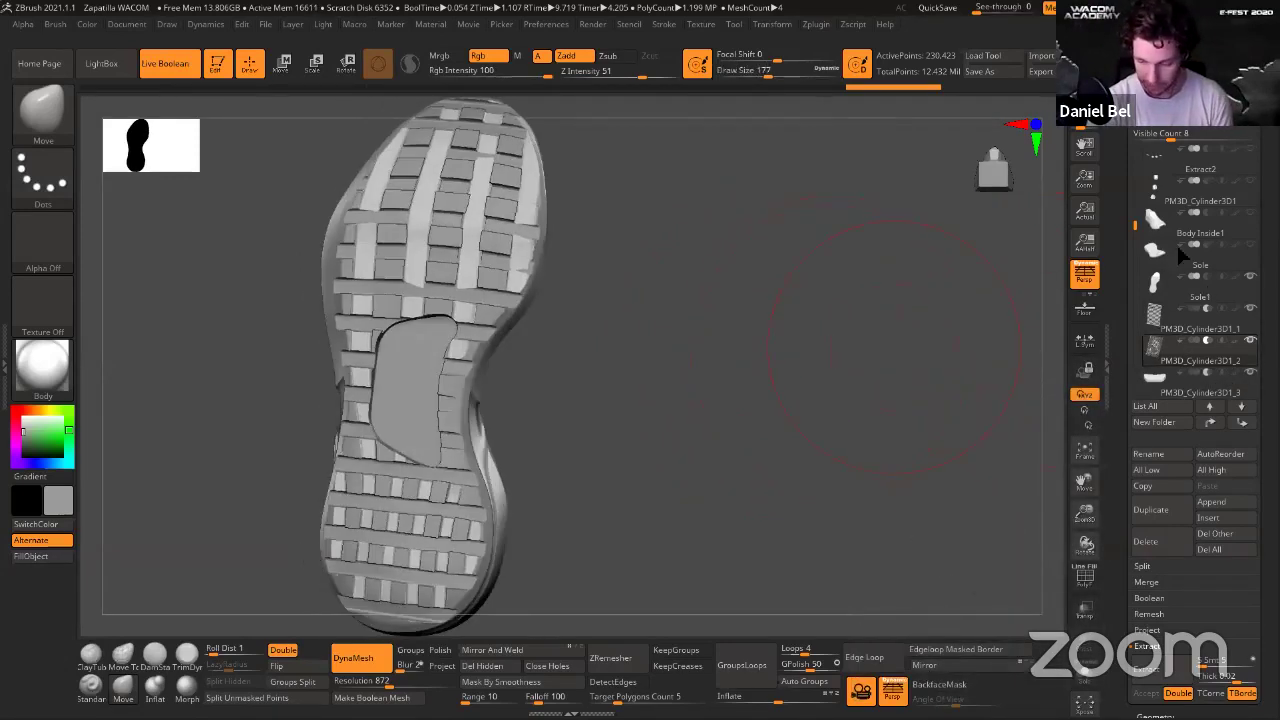
Make PM3D_Cylinder3D1_4, PM3D_Cylinder3D1_5 and PM3D_Cylinder3D1_6 visible to build the stepped recess and its ultraboost plaque.
{"action": "left_click_drag", "start_coordinate": [1133, 228], "coordinate": [1133, 247]}
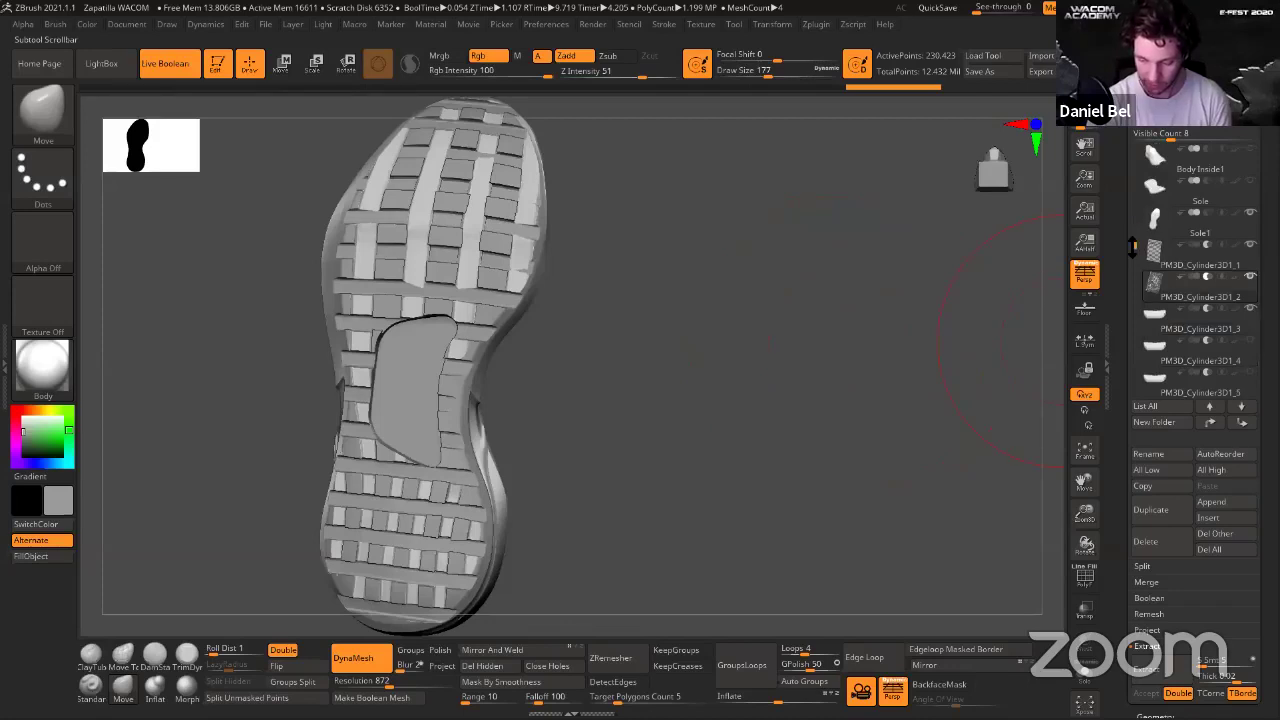
{"action": "mouse_move", "coordinate": [740, 350]}
{"action": "left_mouse_down"}
{"action": "mouse_move", "coordinate": [744, 313]}
{"action": "mouse_move", "coordinate": [757, 360]}
{"action": "mouse_move", "coordinate": [765, 345]}
{"action": "left_mouse_up"}
{"action": "left_click", "coordinate": [1250, 372]}
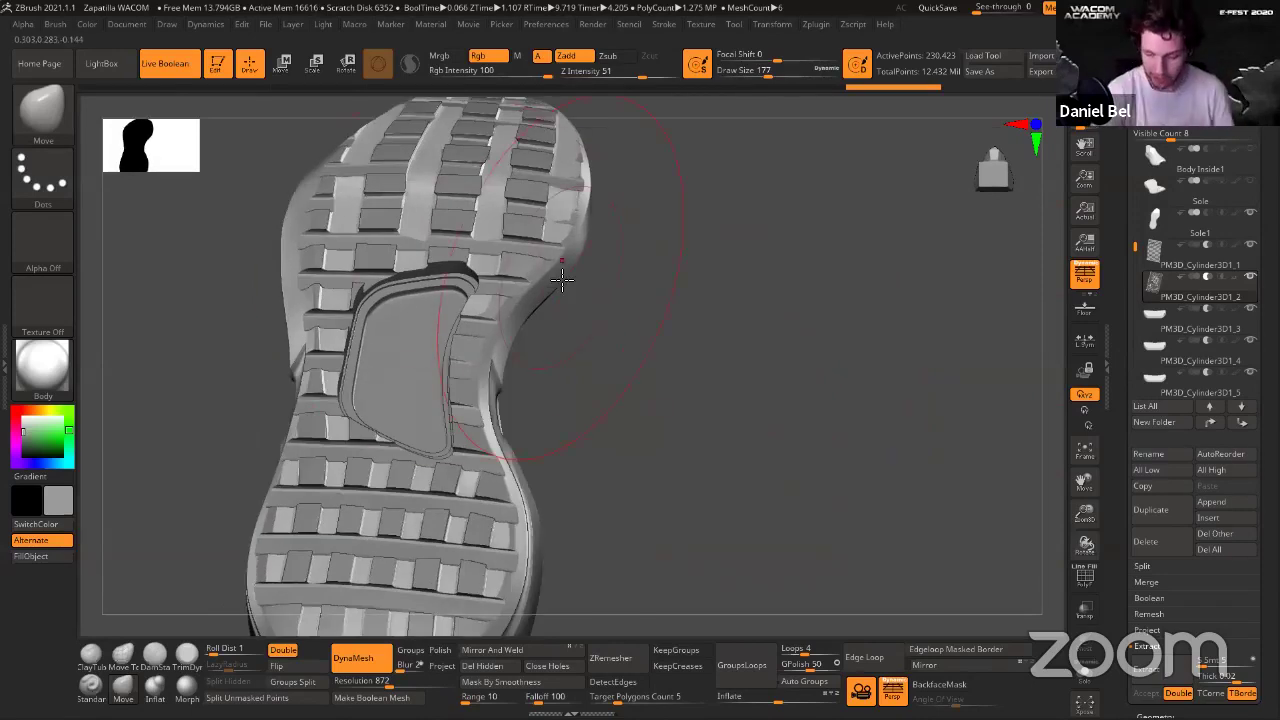
{"action": "left_click_drag", "start_coordinate": [1134, 249], "coordinate": [1134, 266]}
{"action": "left_click", "coordinate": [1250, 372]}
{"action": "key", "text": "s"}
{"action": "mouse_move", "coordinate": [789, 341]}
{"action": "left_mouse_down"}
{"action": "mouse_move", "coordinate": [737, 354]}
{"action": "mouse_move", "coordinate": [766, 360]}
{"action": "mouse_move", "coordinate": [777, 345]}
{"action": "mouse_move", "coordinate": [748, 360]}
{"action": "left_mouse_up"}
{"action": "key", "text": "s"}
{"action": "mouse_move", "coordinate": [752, 352]}
{"action": "left_mouse_down"}
{"action": "mouse_move", "coordinate": [733, 330]}
{"action": "mouse_move", "coordinate": [734, 257]}
{"action": "mouse_move", "coordinate": [760, 249]}
{"action": "mouse_move", "coordinate": [754, 277]}
{"action": "mouse_move", "coordinate": [737, 249]}
{"action": "left_mouse_up"}
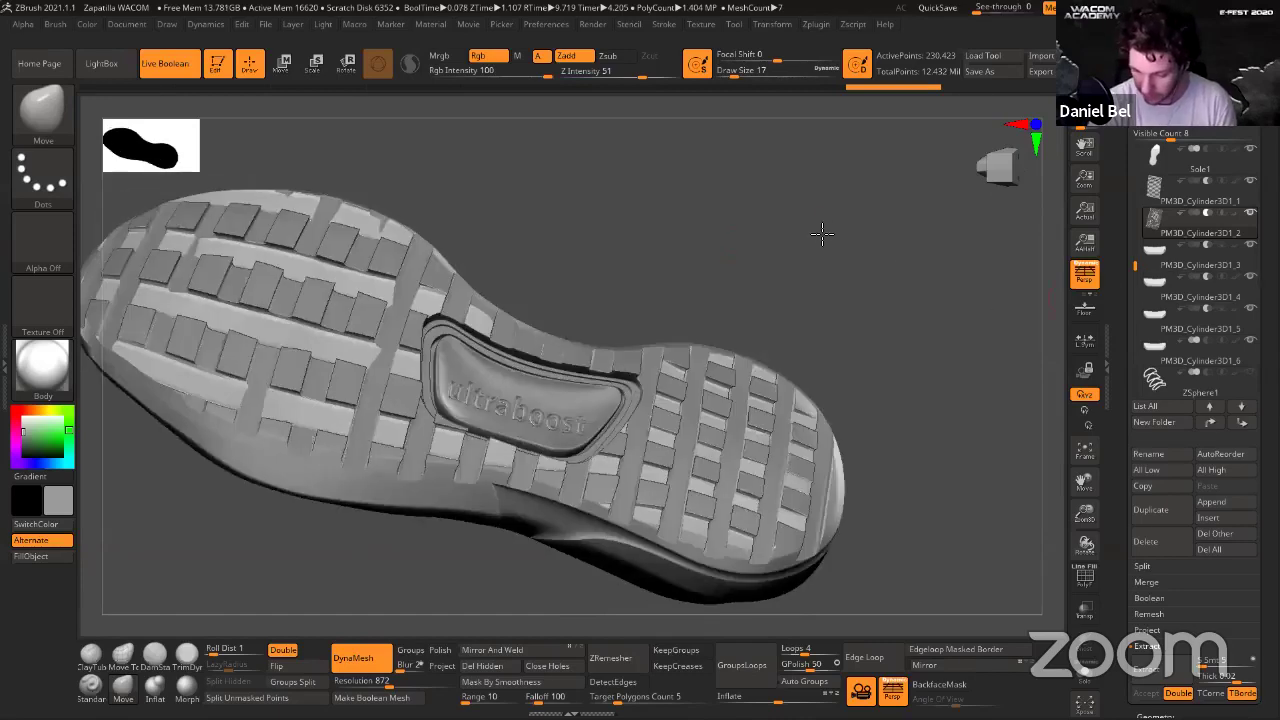
Select the PM3D_Cylinder3D1_6 plaque and smooth away its ultraboost lettering.
{"action": "left_click", "coordinate": [1155, 345]}
{"action": "left_click_drag", "start_coordinate": [1136, 266], "coordinate": [1141, 285]}
{"action": "mouse_move", "coordinate": [1165, 318]}
{"action": "left_click", "coordinate": [537, 402], "text": "alt"}
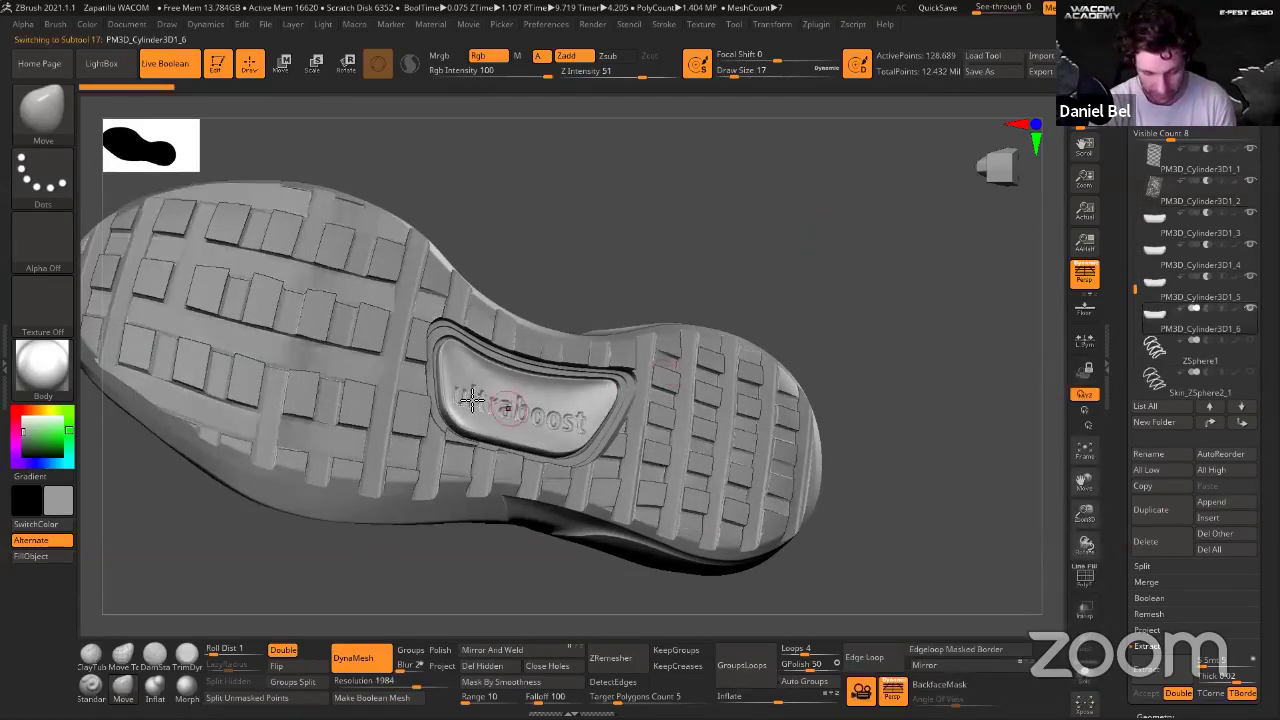
{"action": "mouse_move", "coordinate": [557, 420]}
{"action": "left_mouse_down", "text": "shift"}
{"action": "mouse_move", "coordinate": [570, 412]}
{"action": "mouse_move", "coordinate": [475, 400]}
{"action": "mouse_move", "coordinate": [560, 420]}
{"action": "left_mouse_up", "text": "shift"}
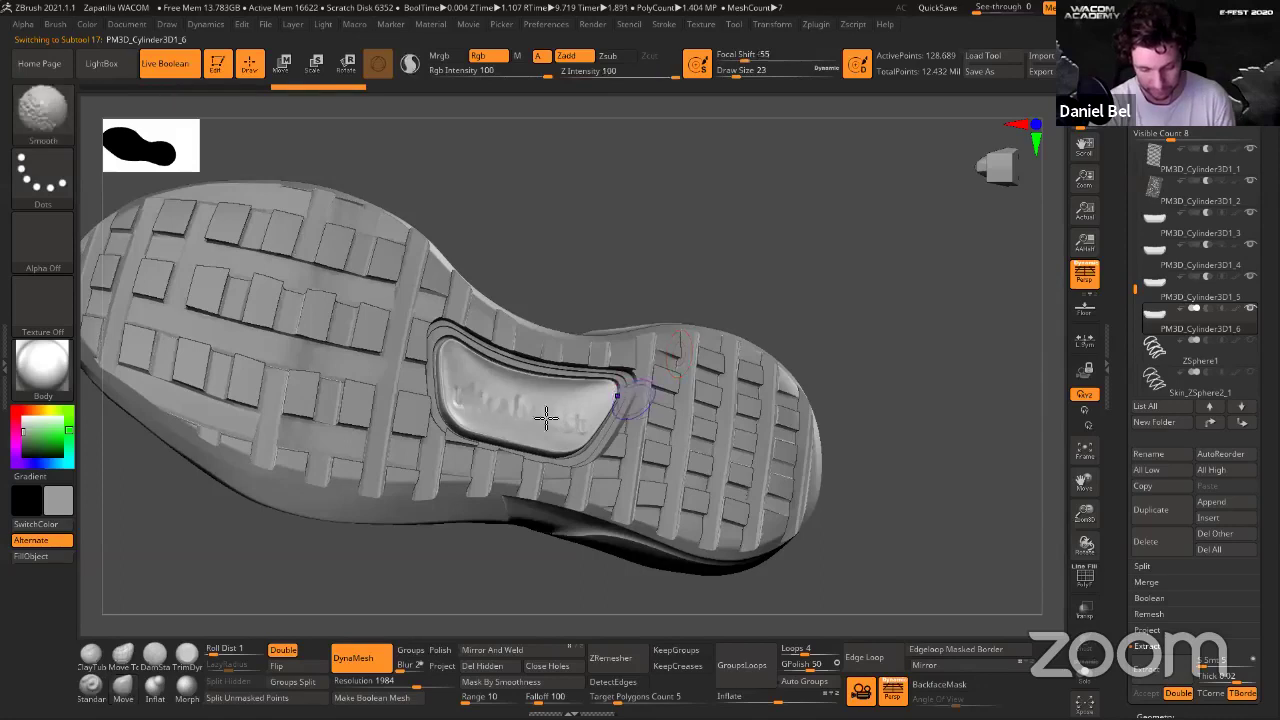
{"action": "mouse_move", "coordinate": [543, 420]}
{"action": "left_mouse_down", "text": "shift"}
{"action": "mouse_move", "coordinate": [441, 382]}
{"action": "mouse_move", "coordinate": [480, 400]}
{"action": "left_mouse_up", "text": "shift"}
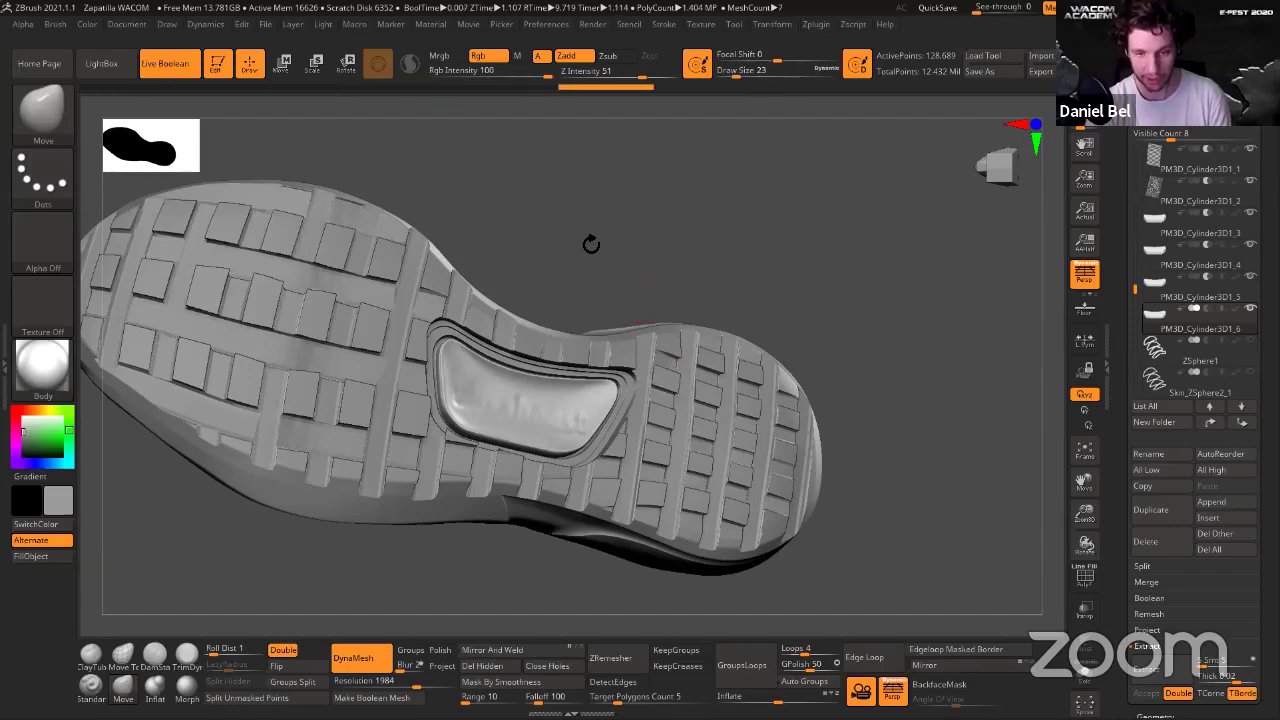
{"action": "left_click_drag", "start_coordinate": [591, 244], "coordinate": [581, 248]}
Check the Refs image folder, choose the Standard brush and import the FAST text image as its alpha.
{"action": "key", "text": "alt+Tab"}
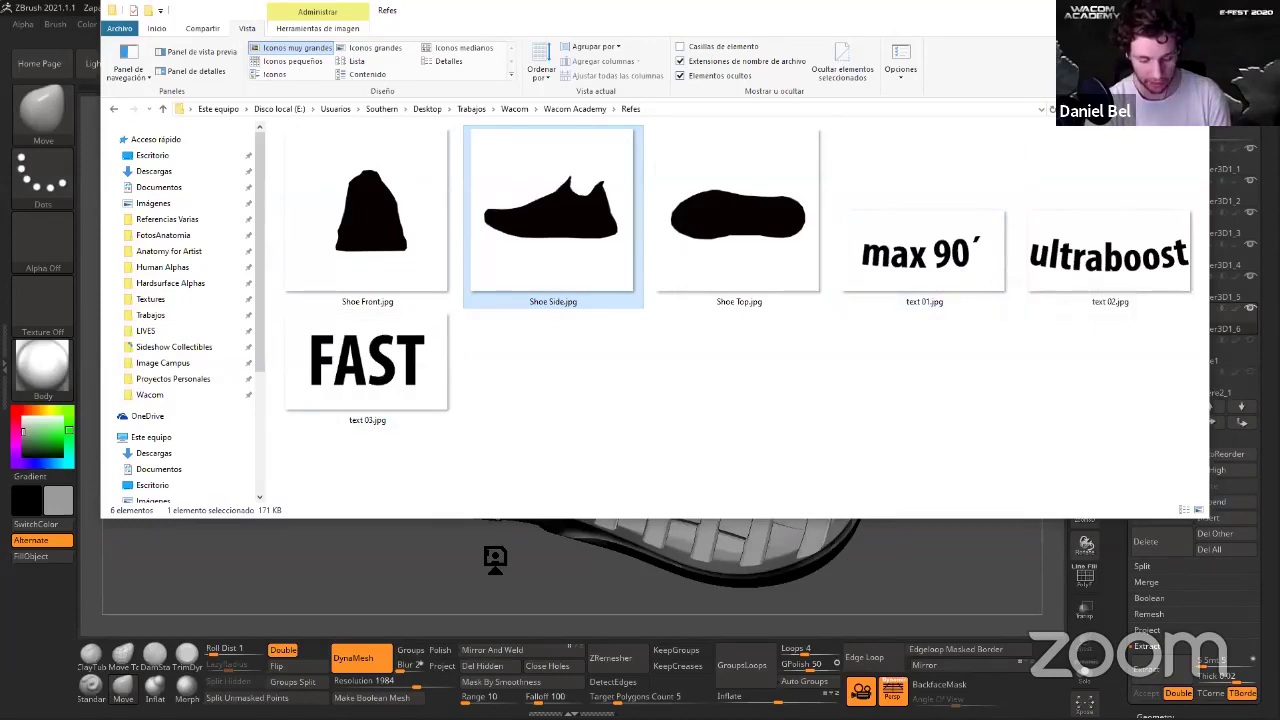
{"action": "key", "text": "alt+Tab"}
{"action": "left_click", "coordinate": [98, 682]}
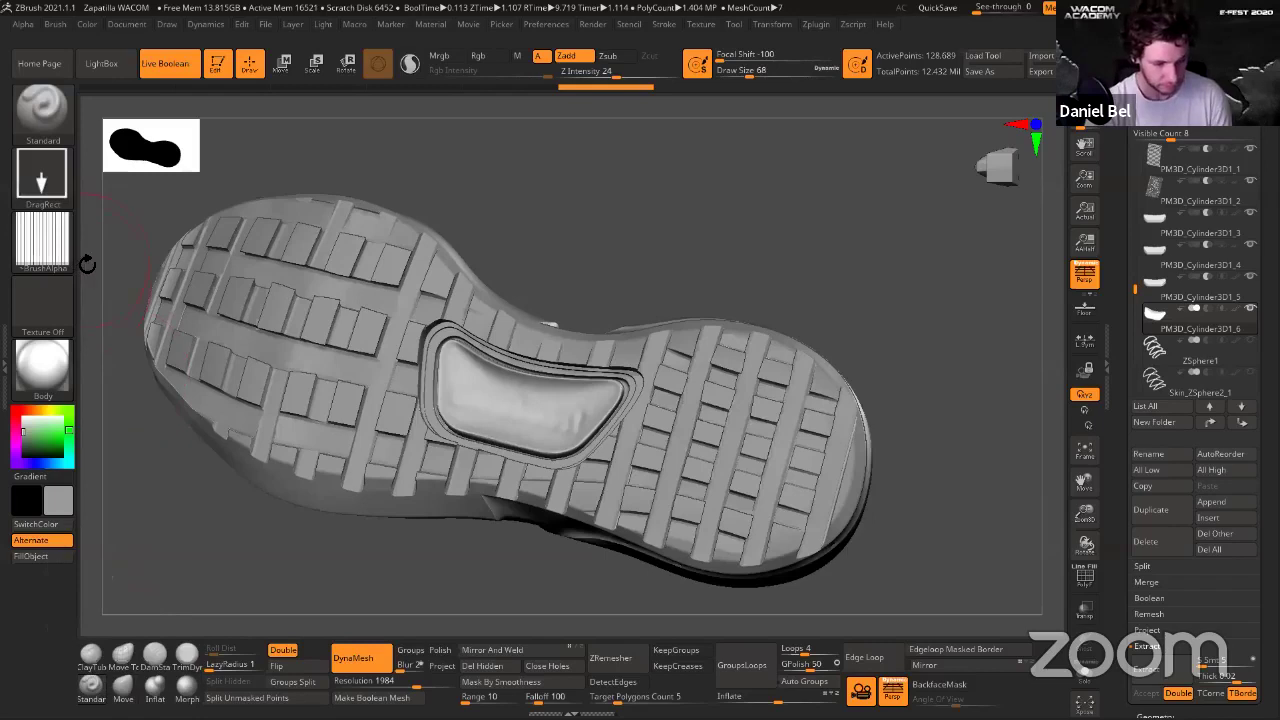
{"action": "left_click", "coordinate": [64, 224]}
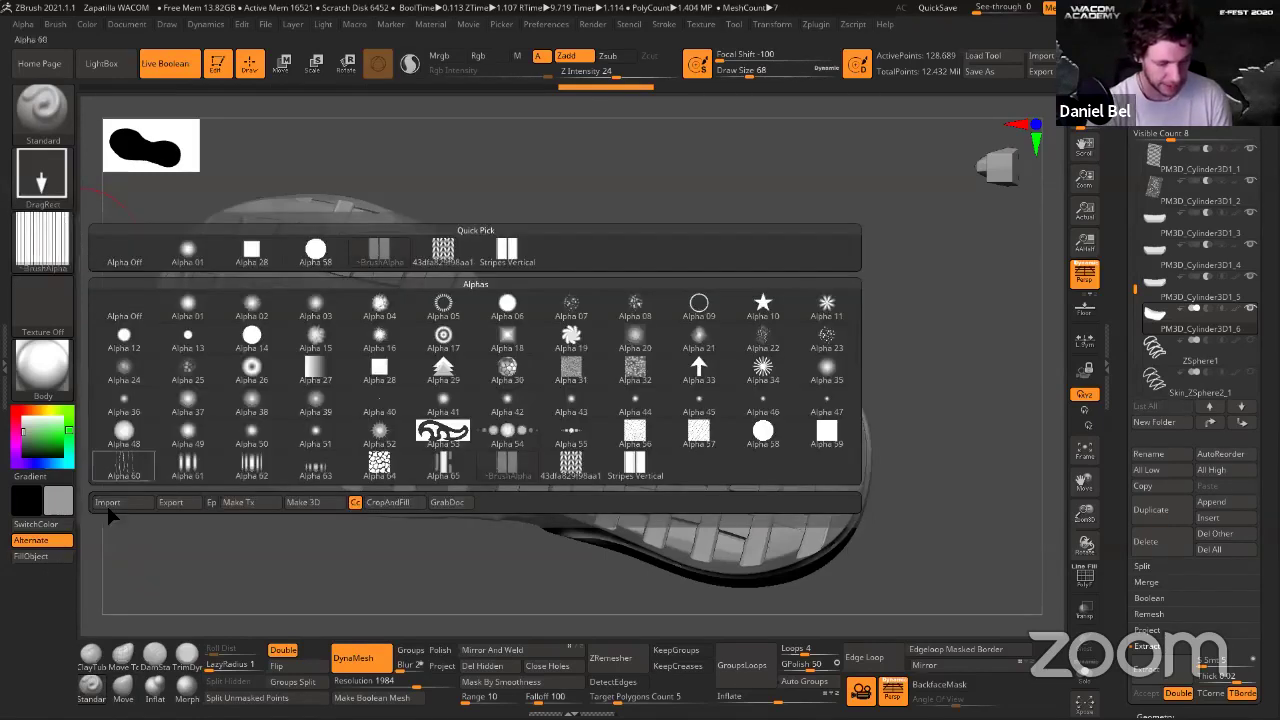
{"action": "left_click", "coordinate": [108, 508]}
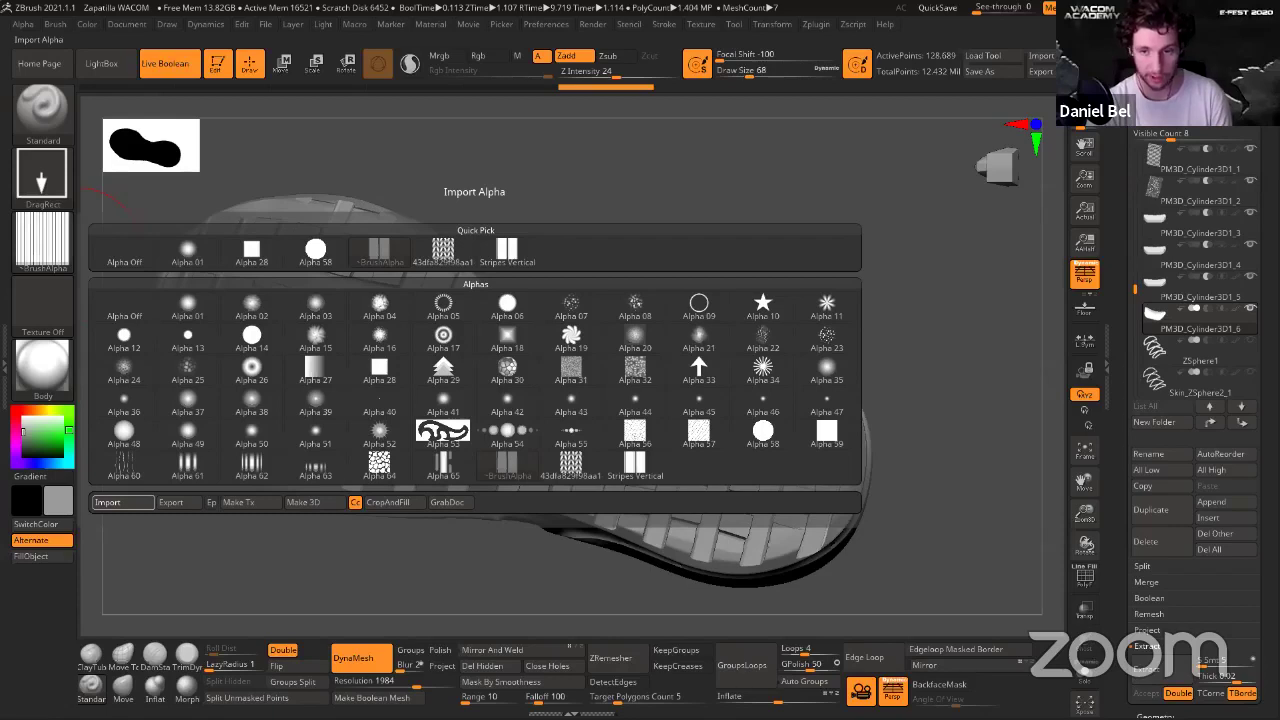
{"action": "double_click", "coordinate": [600, 127]}
Try stamping small FAST lettering onto the middle of the plaque, then undo it.
{"action": "left_click_drag", "start_coordinate": [510, 403], "coordinate": [585, 426]}
{"action": "key", "text": "ctrl+z"}
{"action": "key", "text": "ctrl+shift+z"}
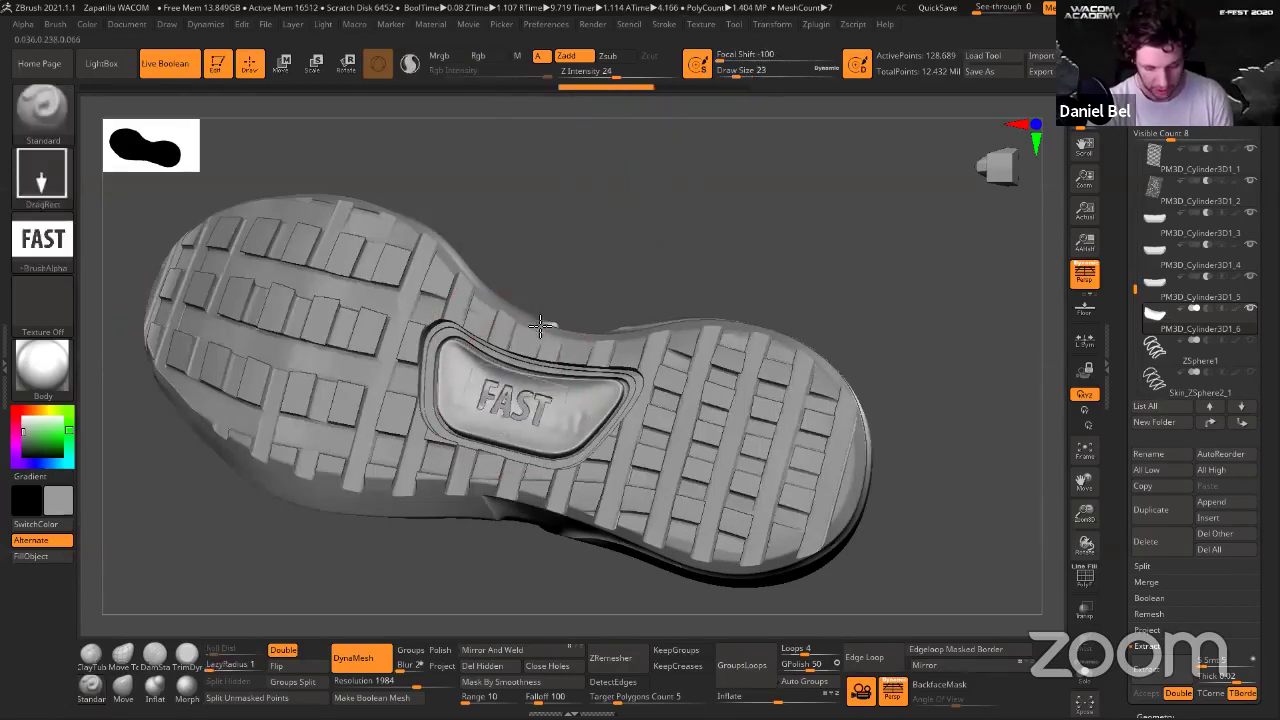
{"action": "key", "text": "ctrl+z"}
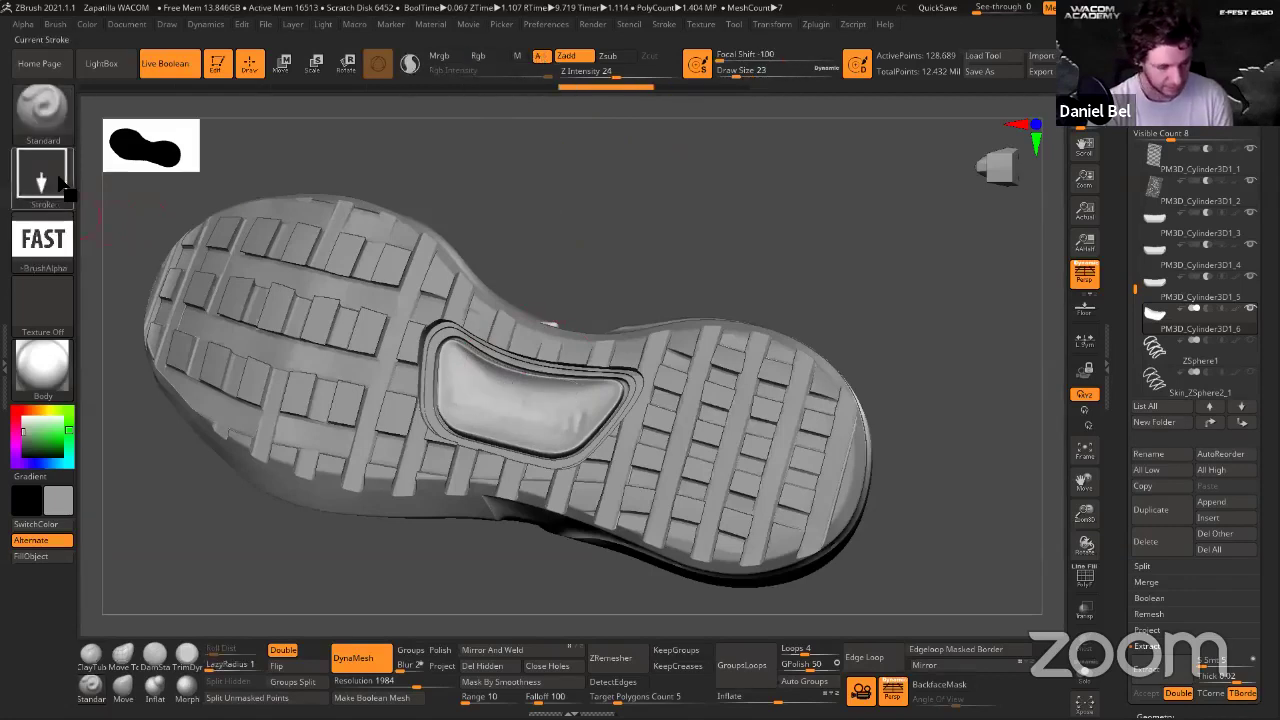
Try stamping the FAST alpha onto the plaque at other sizes and mirrored, undoing each stamp.
{"action": "left_click", "coordinate": [23, 25]}
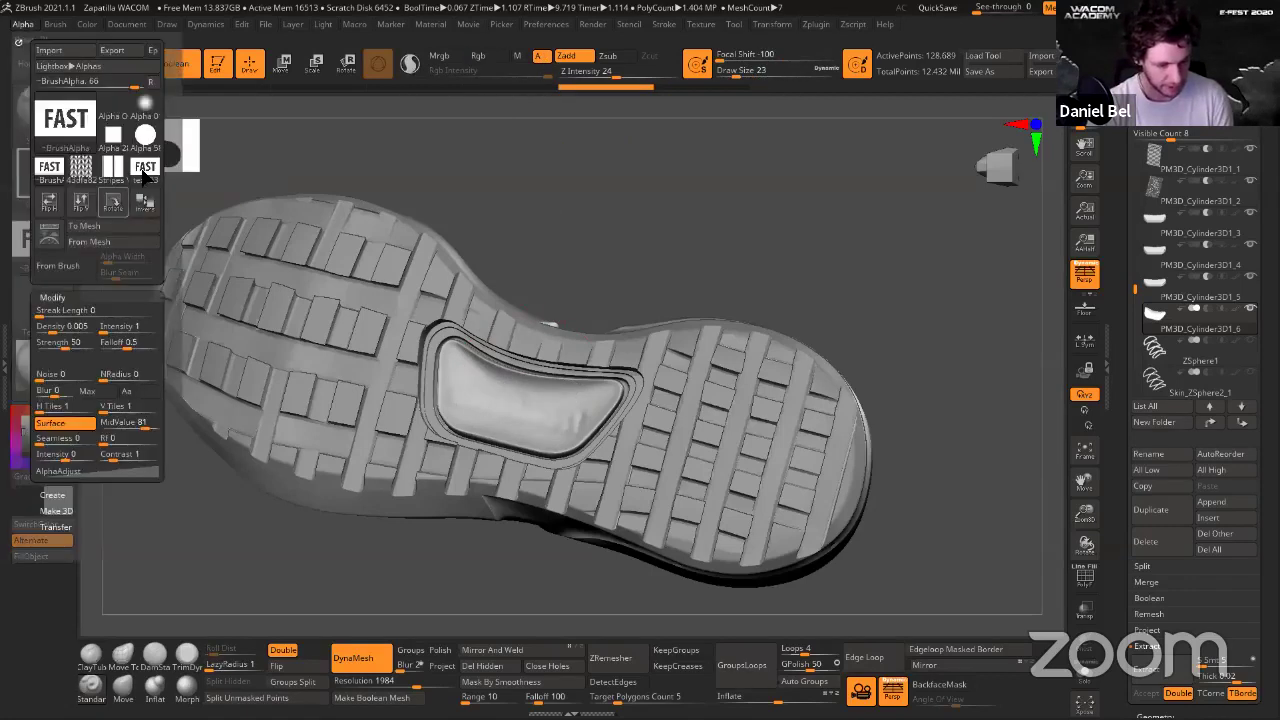
{"action": "left_click_drag", "start_coordinate": [500, 392], "coordinate": [534, 268]}
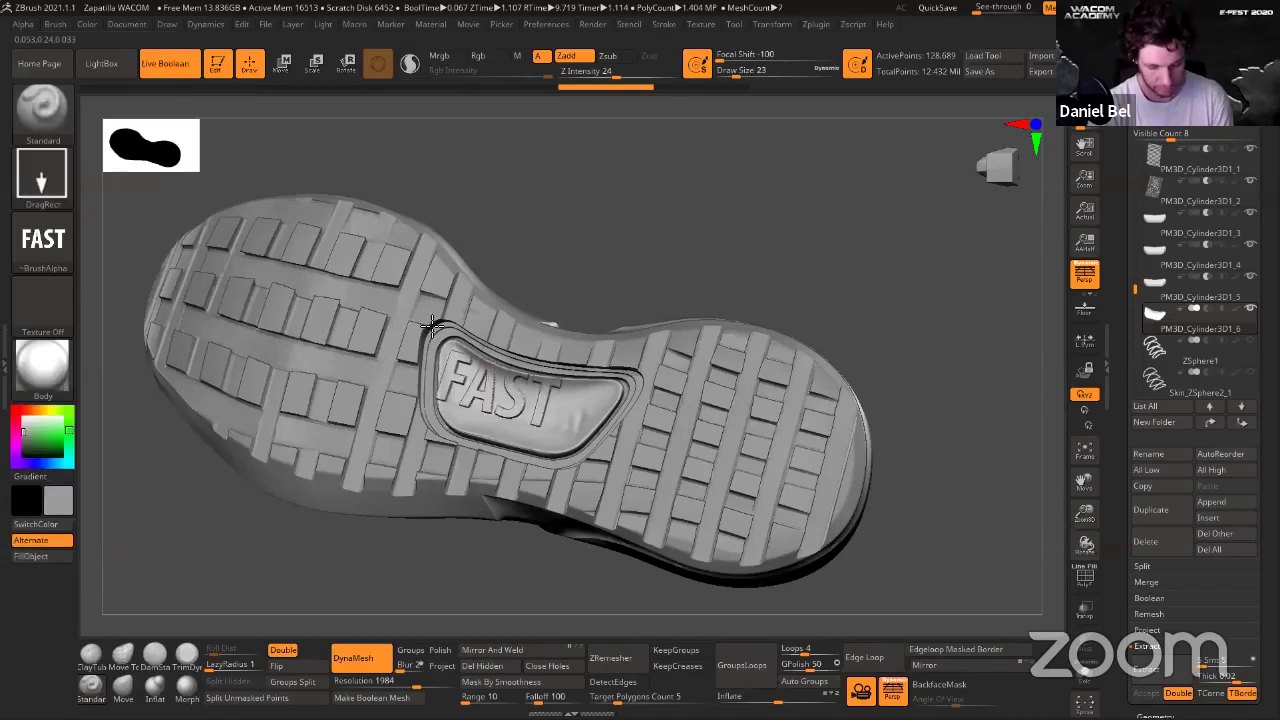
{"action": "key", "text": "ctrl+z"}
{"action": "mouse_move", "coordinate": [510, 408]}
{"action": "left_mouse_down"}
{"action": "mouse_move", "coordinate": [551, 260]}
{"action": "mouse_move", "coordinate": [551, 109]}
{"action": "left_mouse_up"}
{"action": "key", "text": "ctrl"}
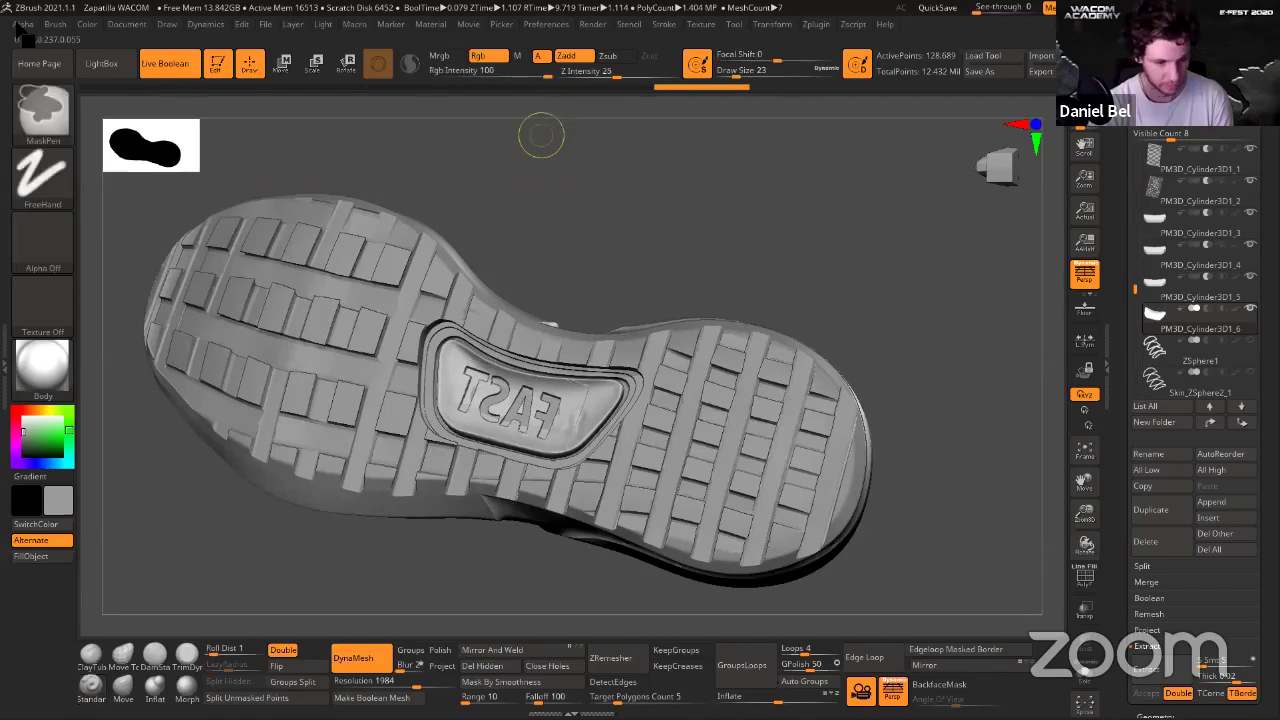
{"action": "key", "text": "ctrl+z"}
Restore the FAST alpha's reading direction, stamp it large across the plaque and check the plaque in Solo mode.
{"action": "left_click", "coordinate": [26, 25]}
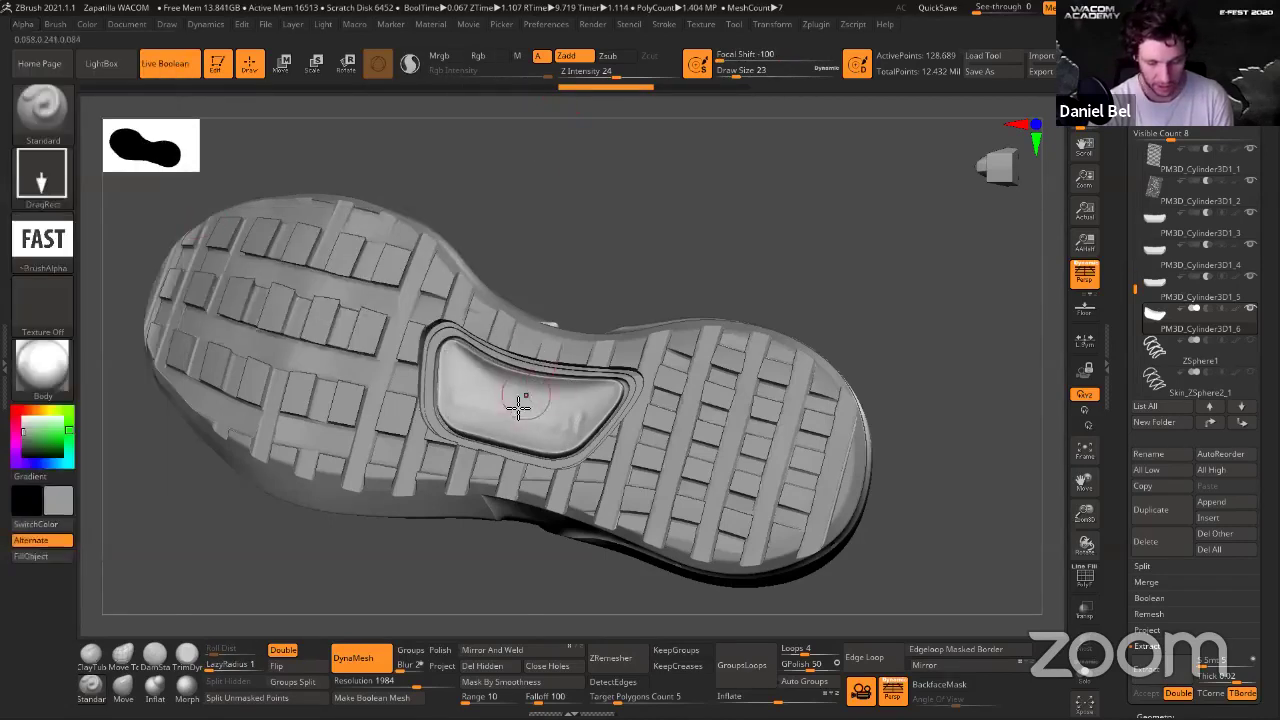
{"action": "left_click_drag", "start_coordinate": [516, 410], "coordinate": [560, 405]}
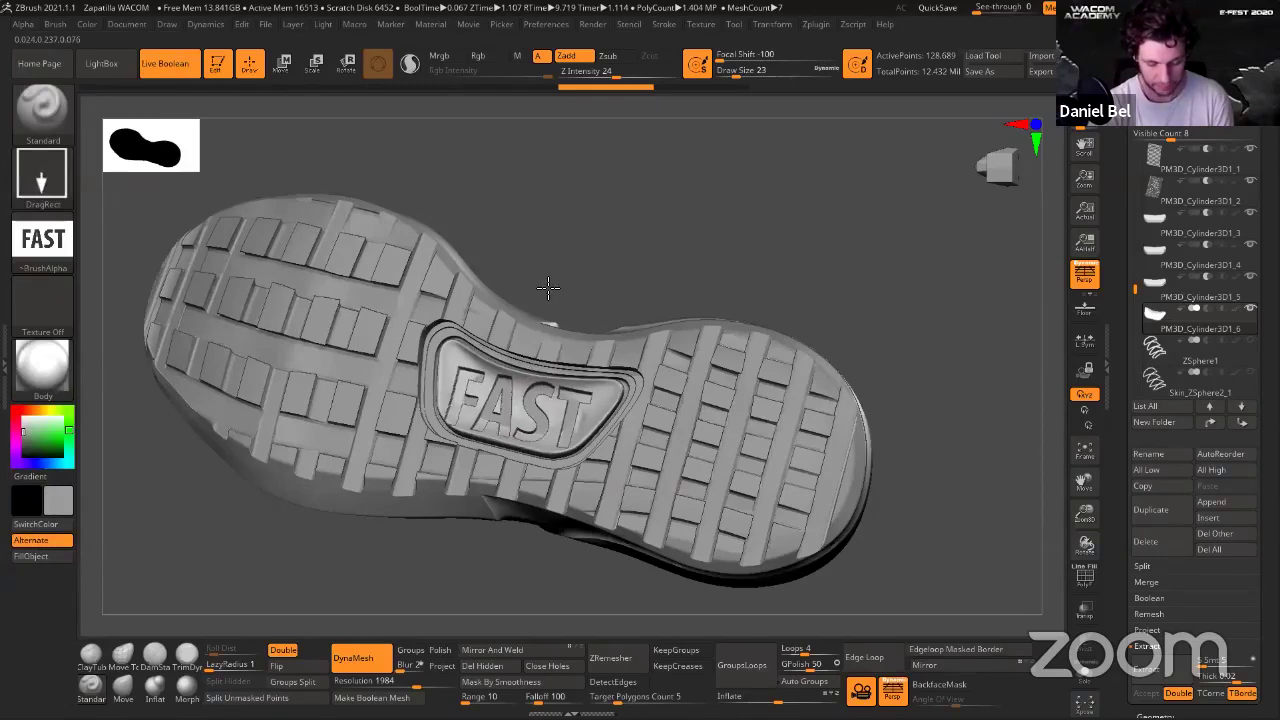
{"action": "left_click", "coordinate": [1086, 676]}
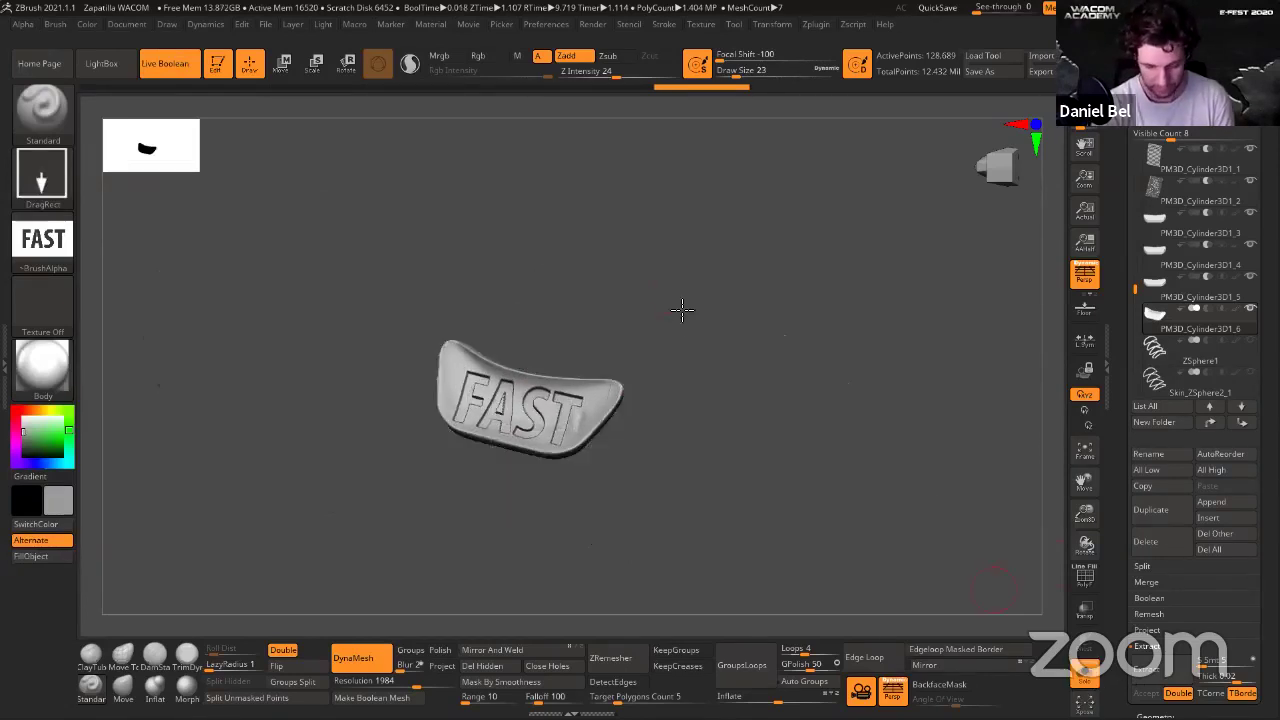
{"action": "key", "text": "f"}
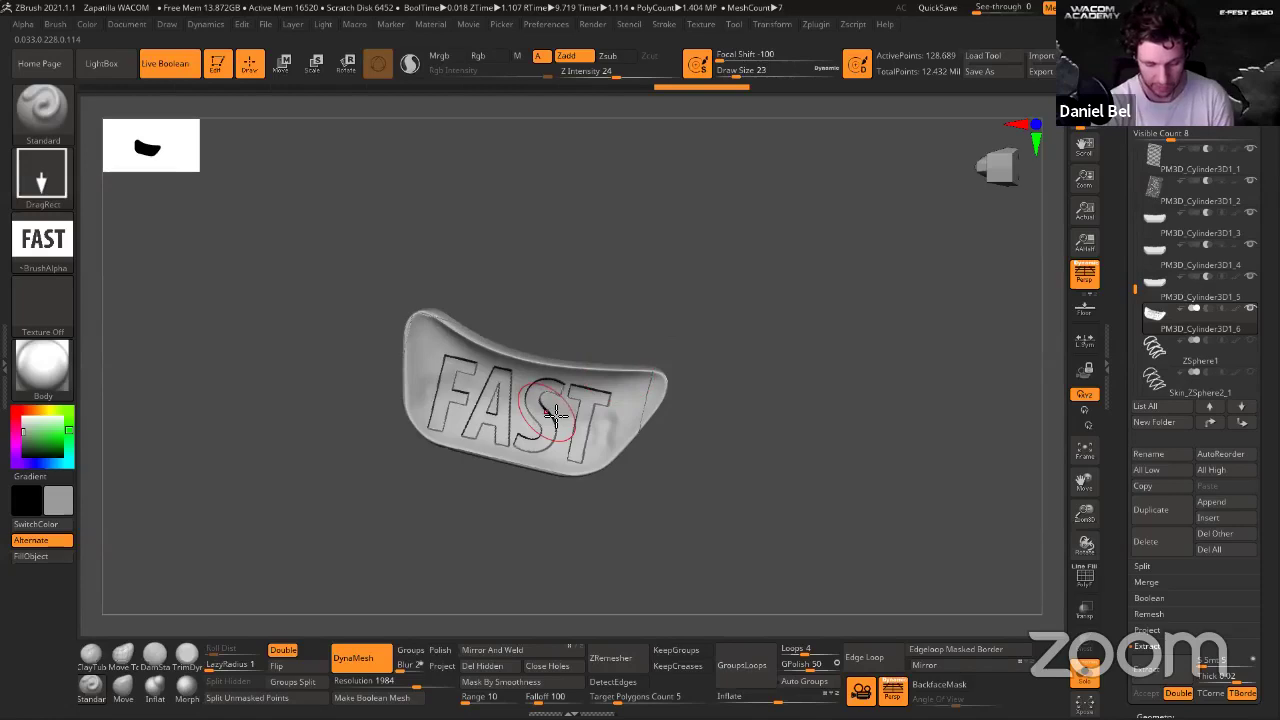
{"action": "left_click_drag", "start_coordinate": [783, 475], "coordinate": [889, 490]}
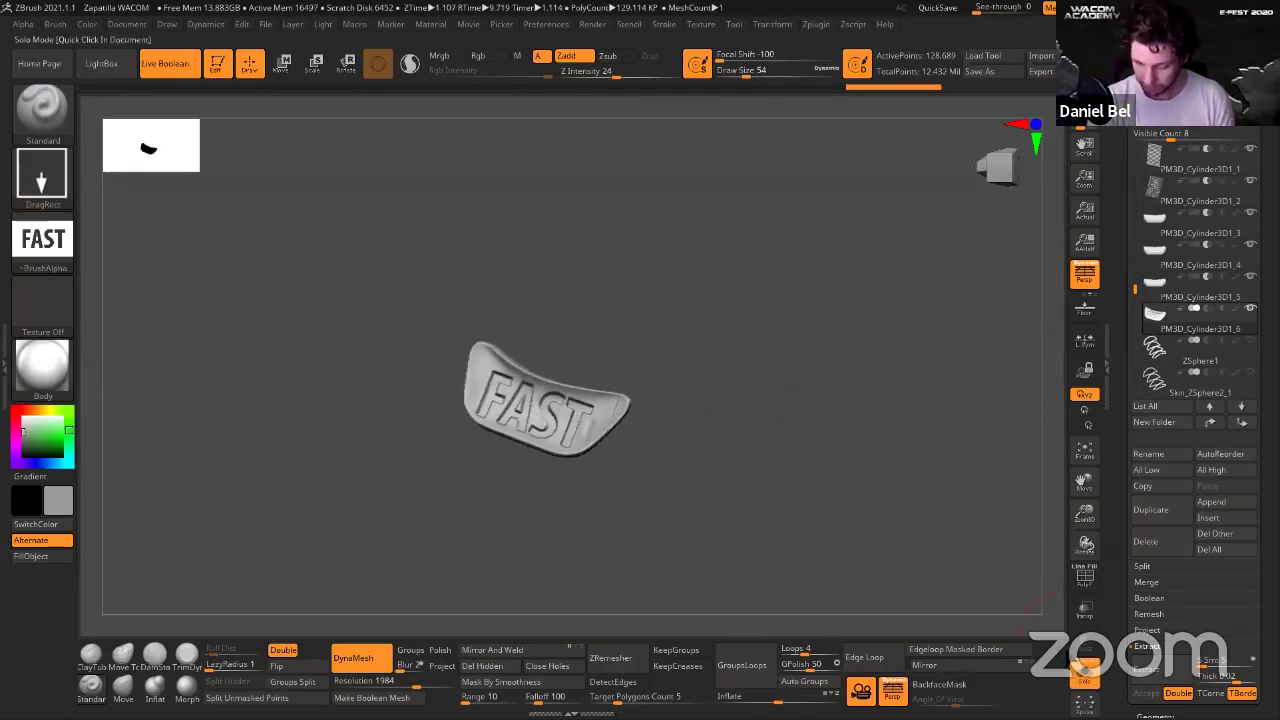
{"action": "left_click", "coordinate": [1068, 656]}
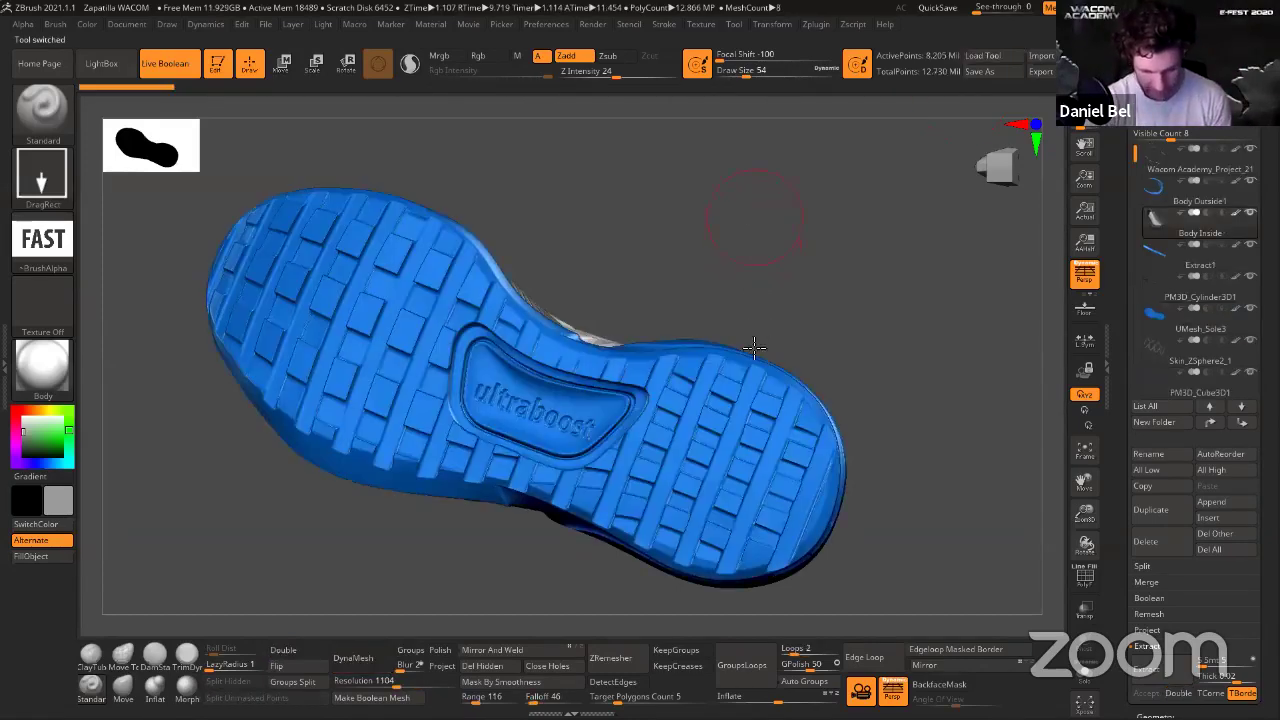
Examine the finished blue and grey sneaker version from the sole, both sides and the front.
{"action": "left_click_drag", "start_coordinate": [752, 372], "coordinate": [866, 294]}
{"action": "key", "text": "s"}
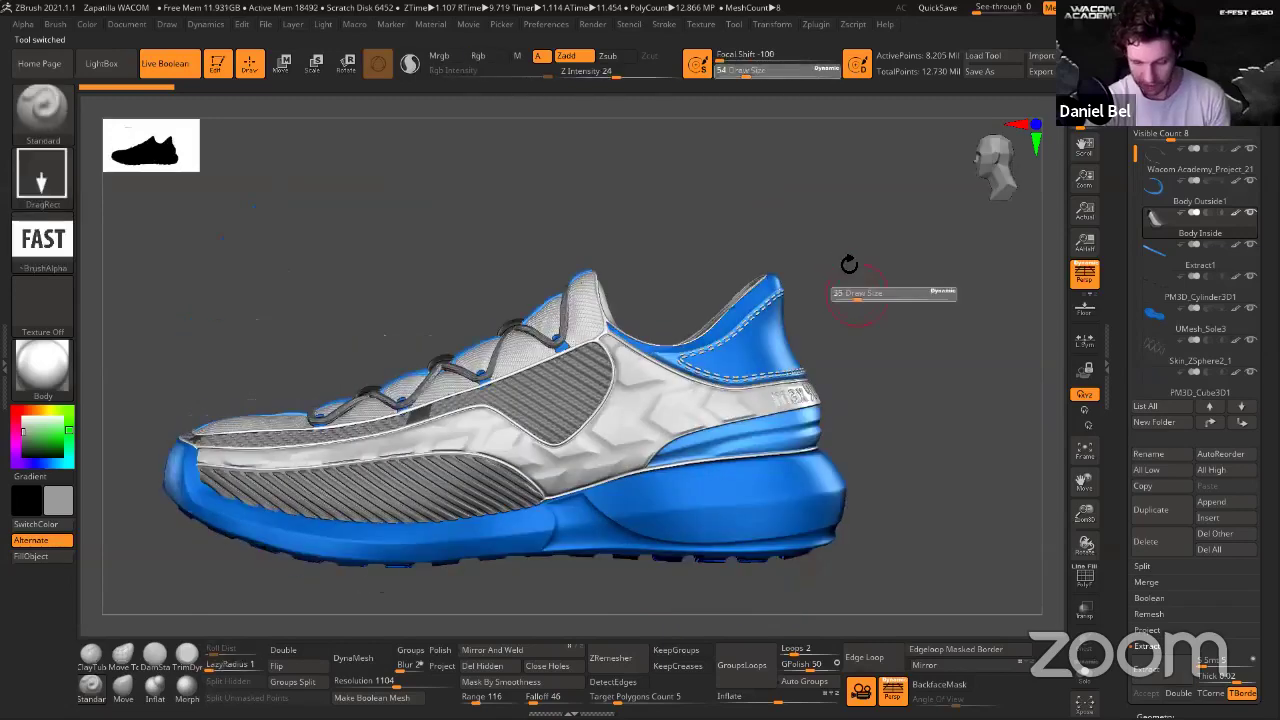
{"action": "mouse_move", "coordinate": [937, 260]}
{"action": "left_mouse_down"}
{"action": "mouse_move", "coordinate": [741, 286]}
{"action": "mouse_move", "coordinate": [761, 272]}
{"action": "left_mouse_up"}
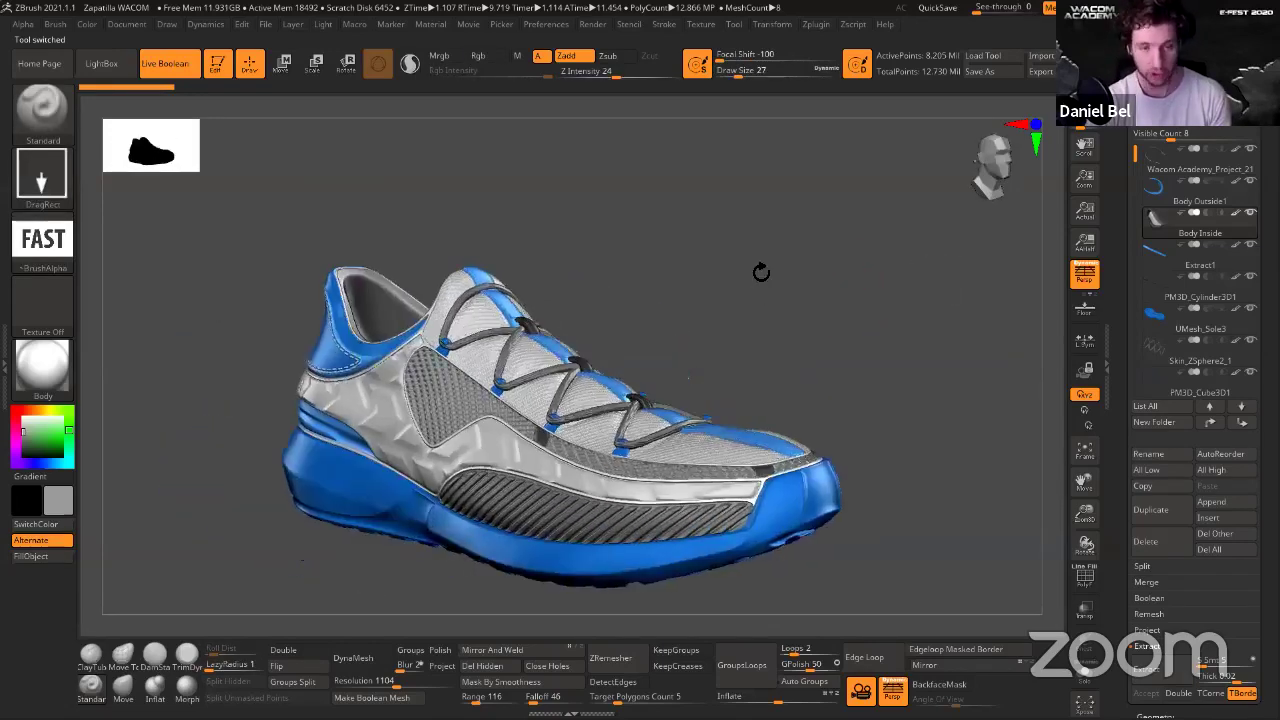
{"action": "key", "text": "f"}
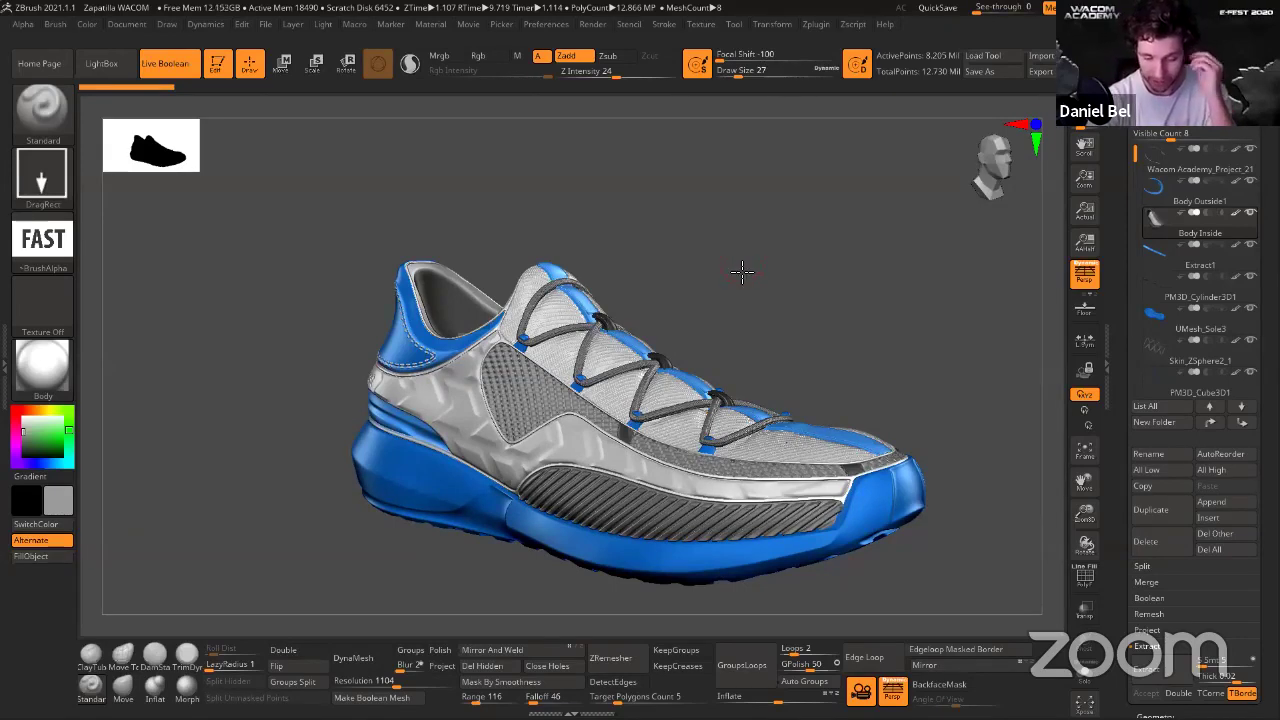
{"action": "left_click_drag", "start_coordinate": [743, 271], "coordinate": [785, 213]}
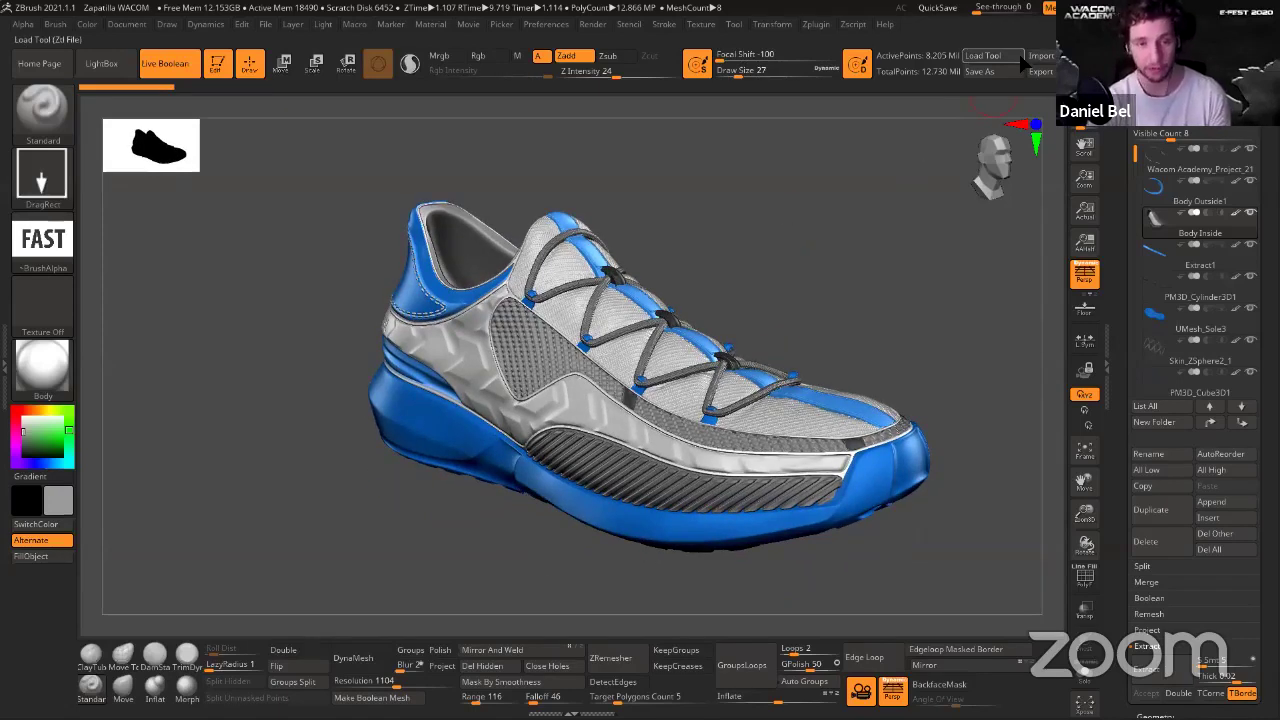
{"action": "left_click_drag", "start_coordinate": [791, 266], "coordinate": [777, 229]}
{"action": "left_click_drag", "start_coordinate": [572, 250], "coordinate": [388, 237]}
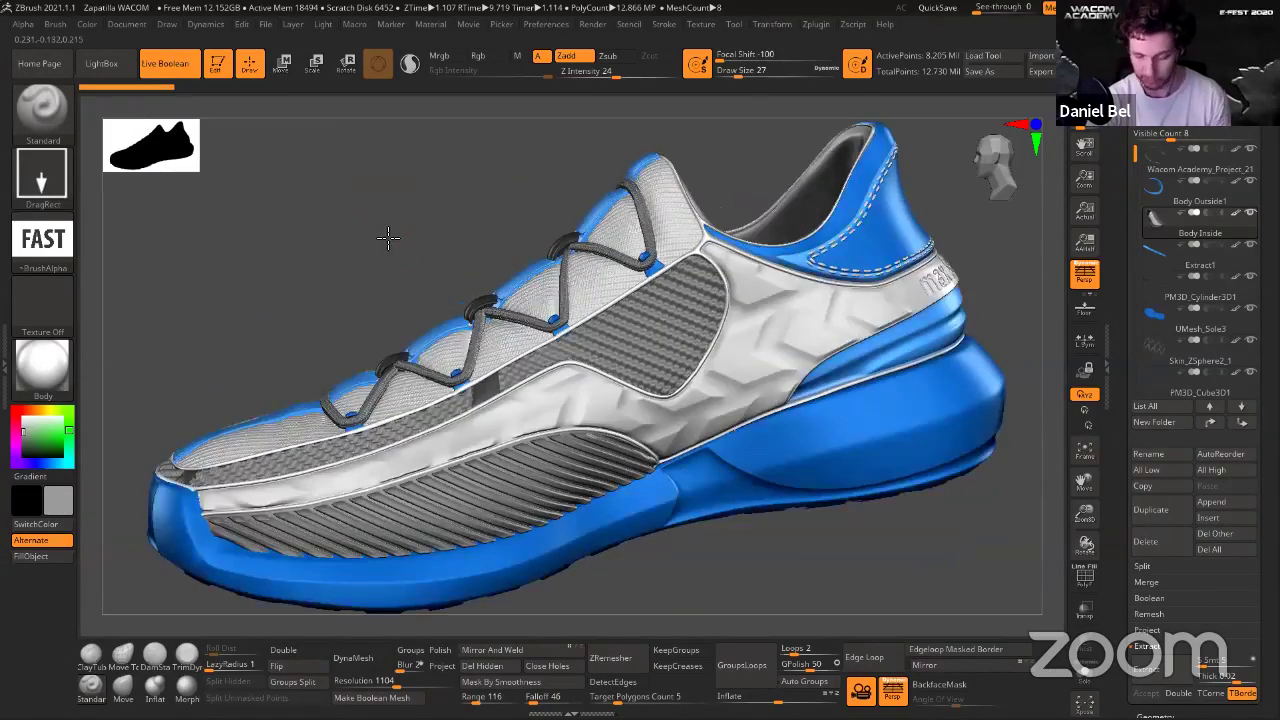
Examine the blue and grey sneaker's side panels, laces and toe from side and three-quarter views.
{"action": "left_click_drag", "start_coordinate": [429, 277], "coordinate": [732, 260]}
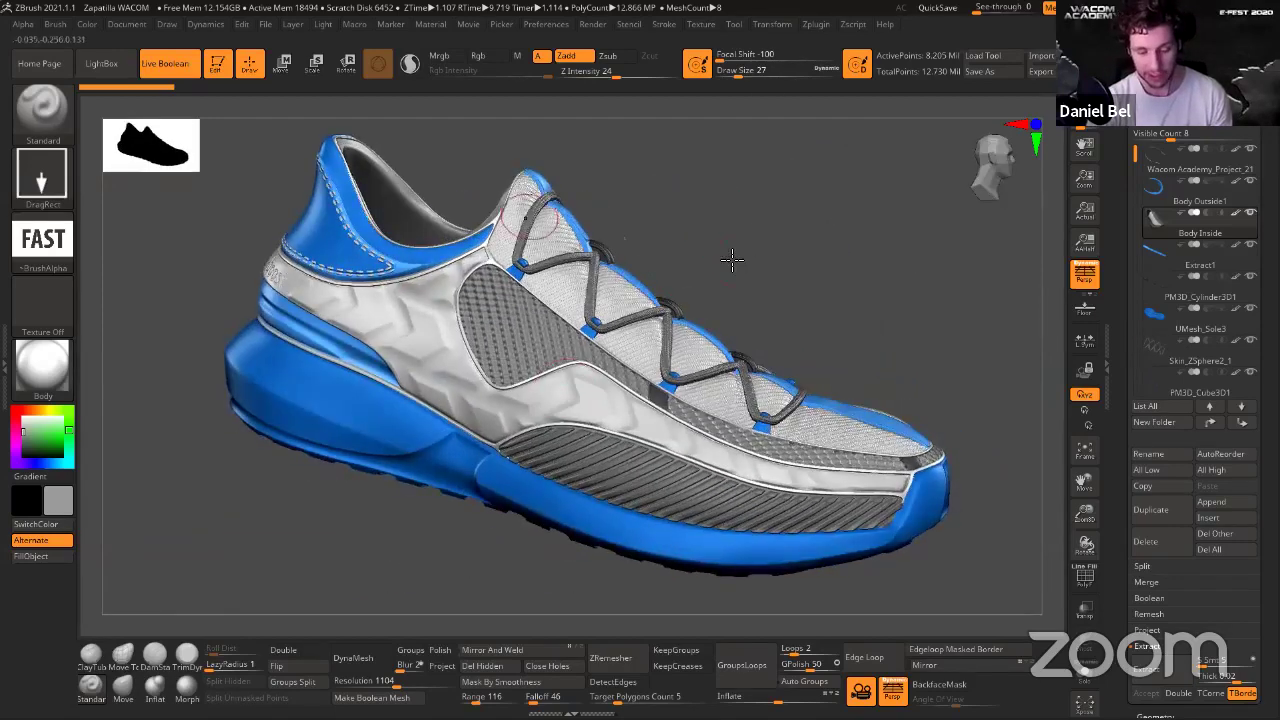
{"action": "left_click_drag", "start_coordinate": [583, 275], "coordinate": [612, 253]}
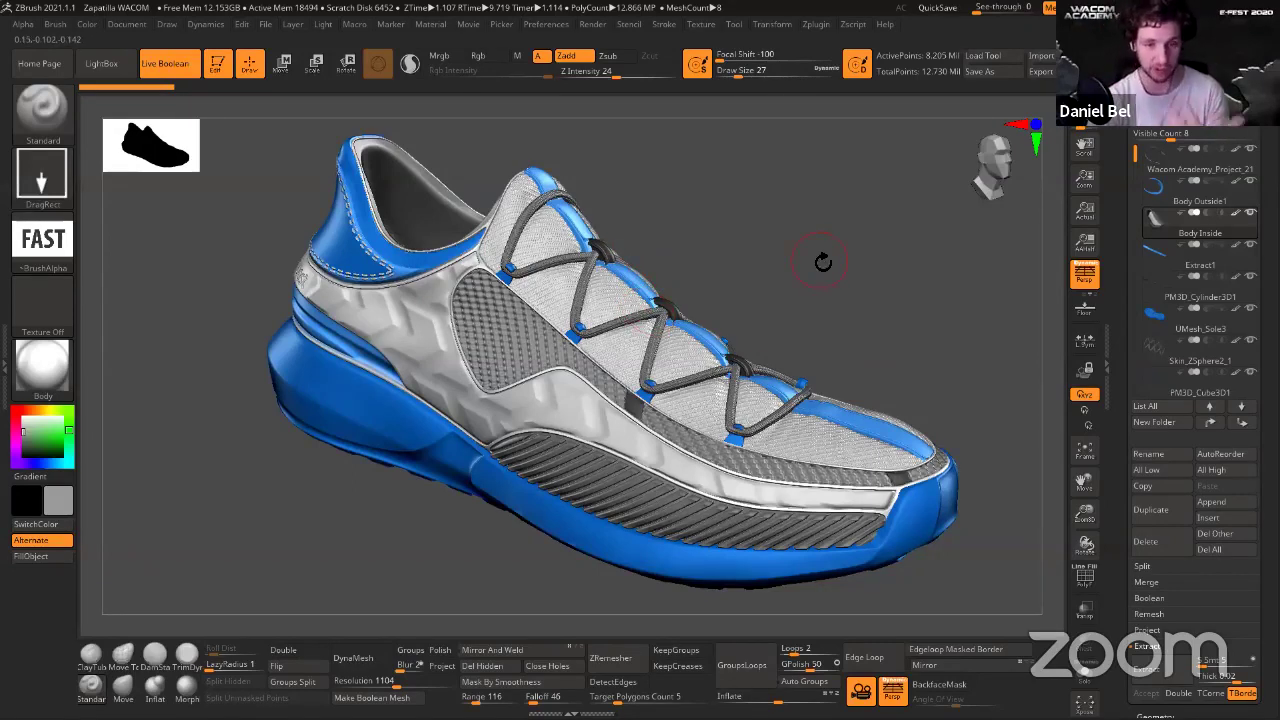
{"action": "left_click_drag", "start_coordinate": [809, 263], "coordinate": [847, 214]}
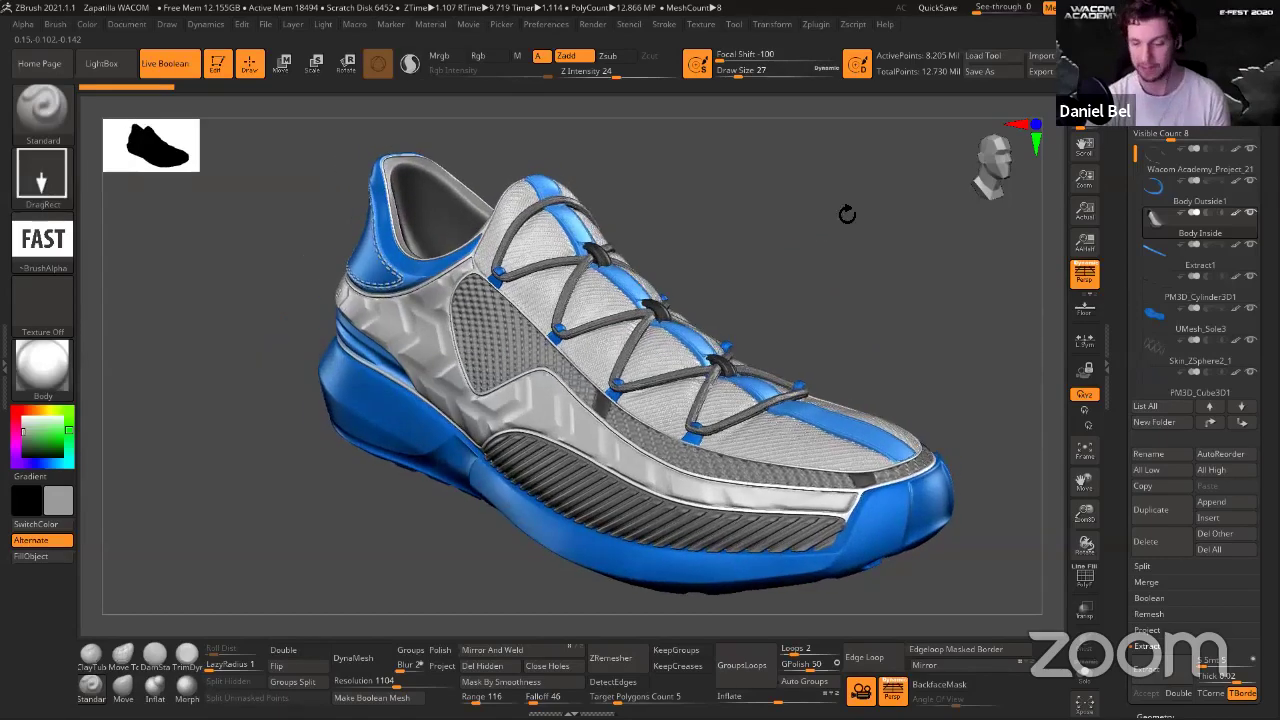
Switch to the dark sneaker version with the heel pull loop and inspect it framed from the side and three-quarter angles.
{"action": "left_click", "coordinate": [1015, 55]}
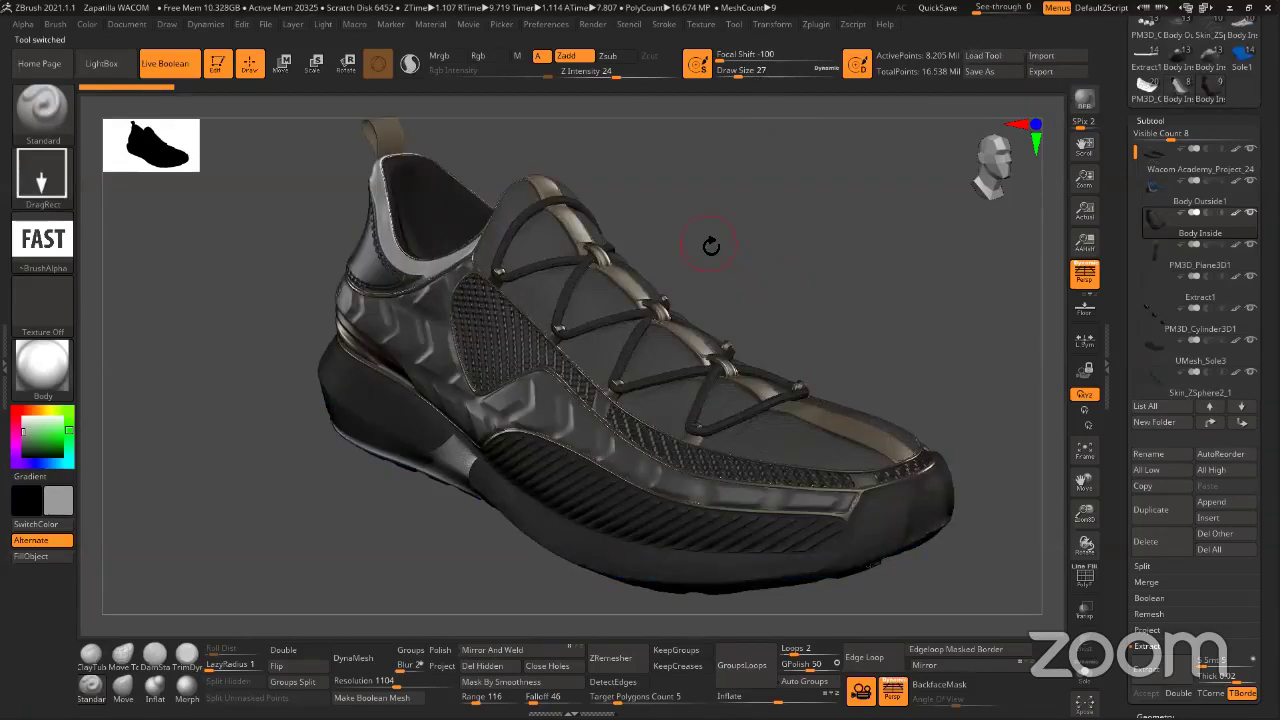
{"action": "left_click_drag", "start_coordinate": [831, 166], "coordinate": [834, 243]}
{"action": "left_click_drag", "start_coordinate": [965, 262], "coordinate": [855, 274]}
{"action": "left_click", "coordinate": [854, 274]}
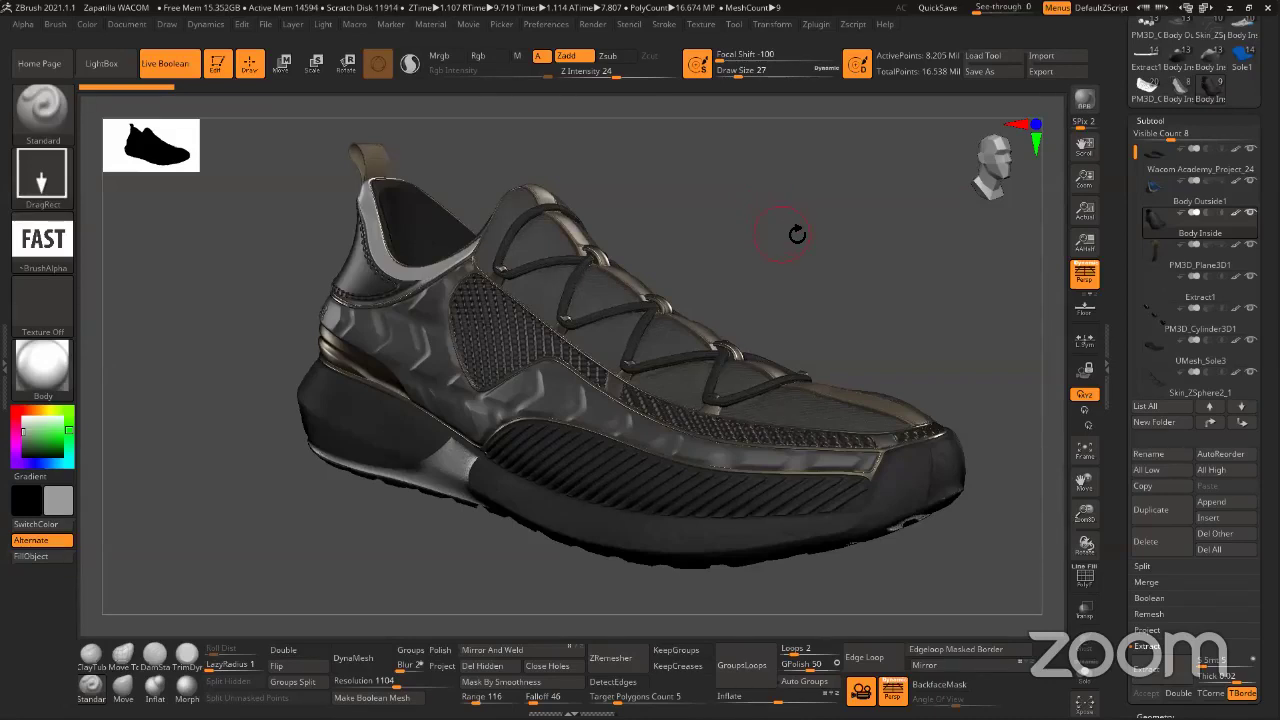
{"action": "key", "text": "f"}
{"action": "key", "text": "f"}
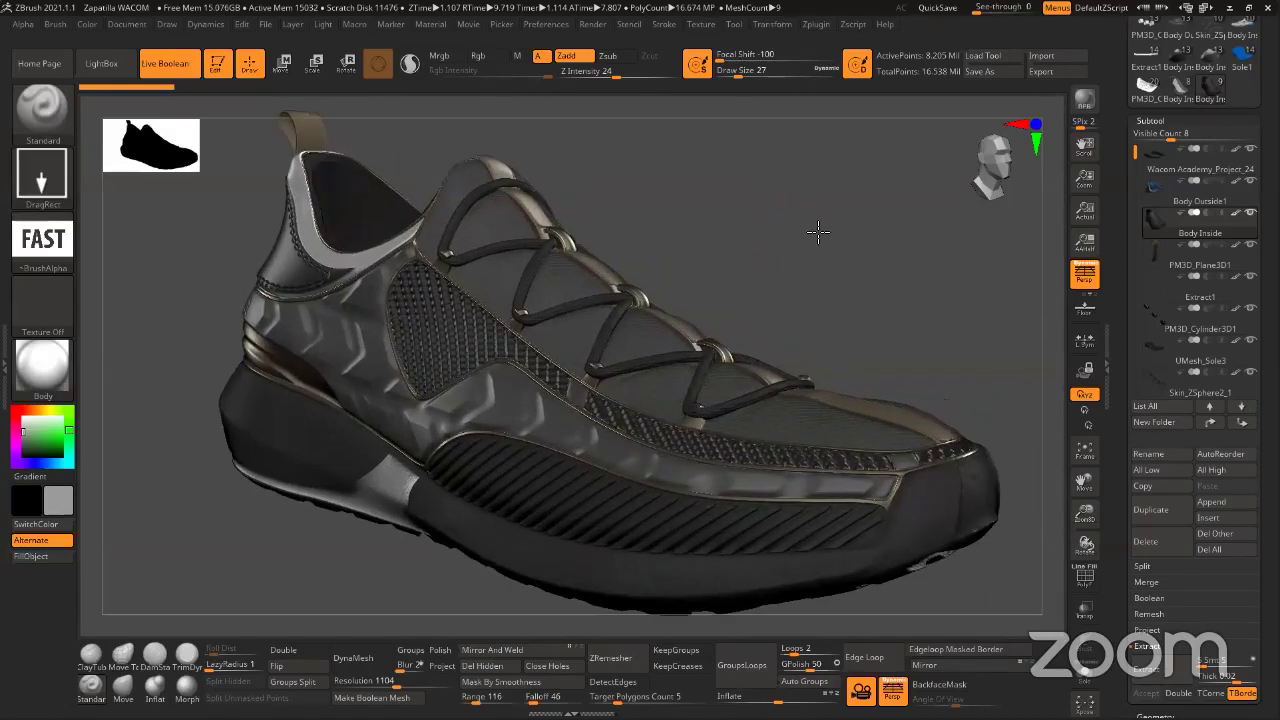
{"action": "left_click_drag", "start_coordinate": [818, 226], "coordinate": [818, 221]}
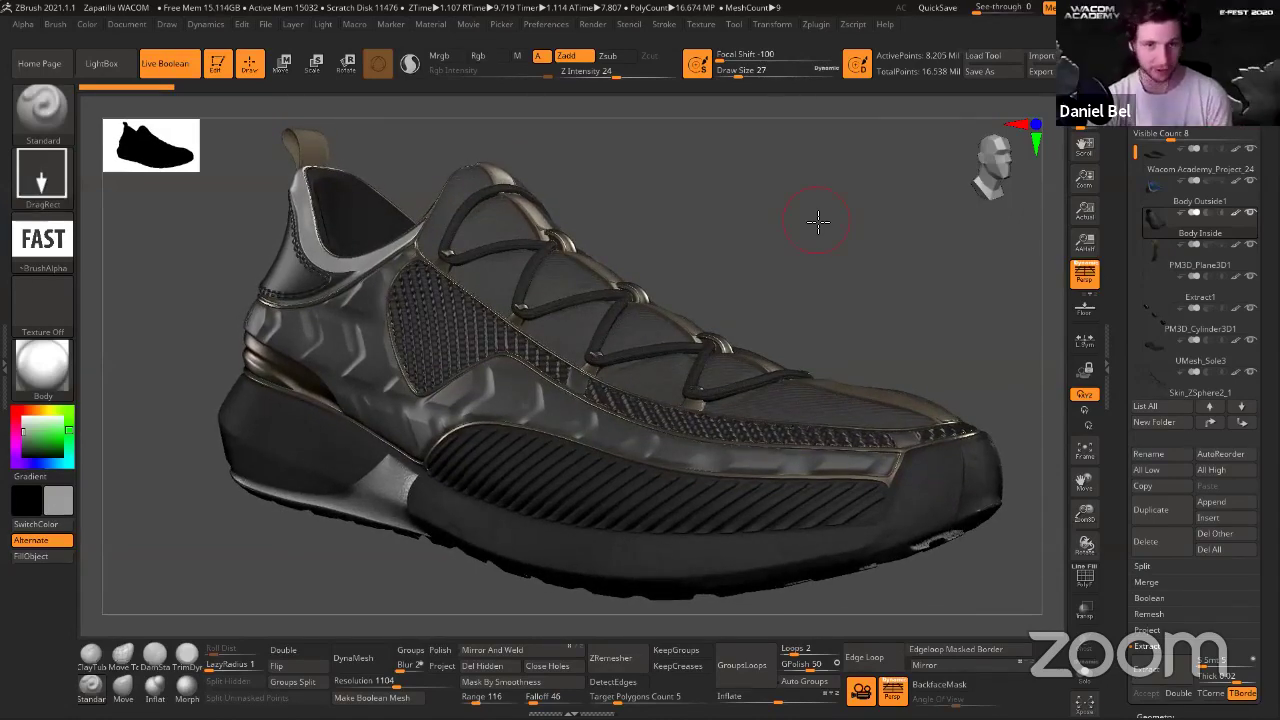
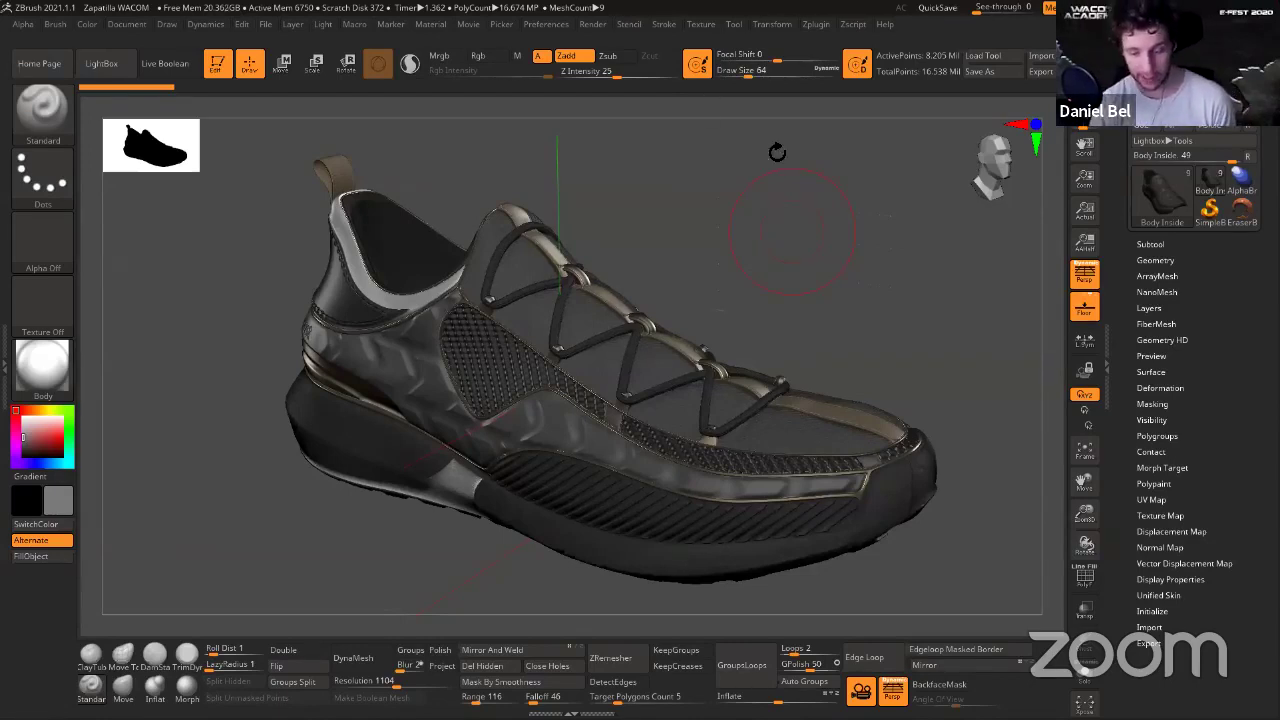
Render the dark sneaker with BPR from a three-quarter side view.
{"action": "left_click_drag", "start_coordinate": [791, 242], "coordinate": [791, 242]}
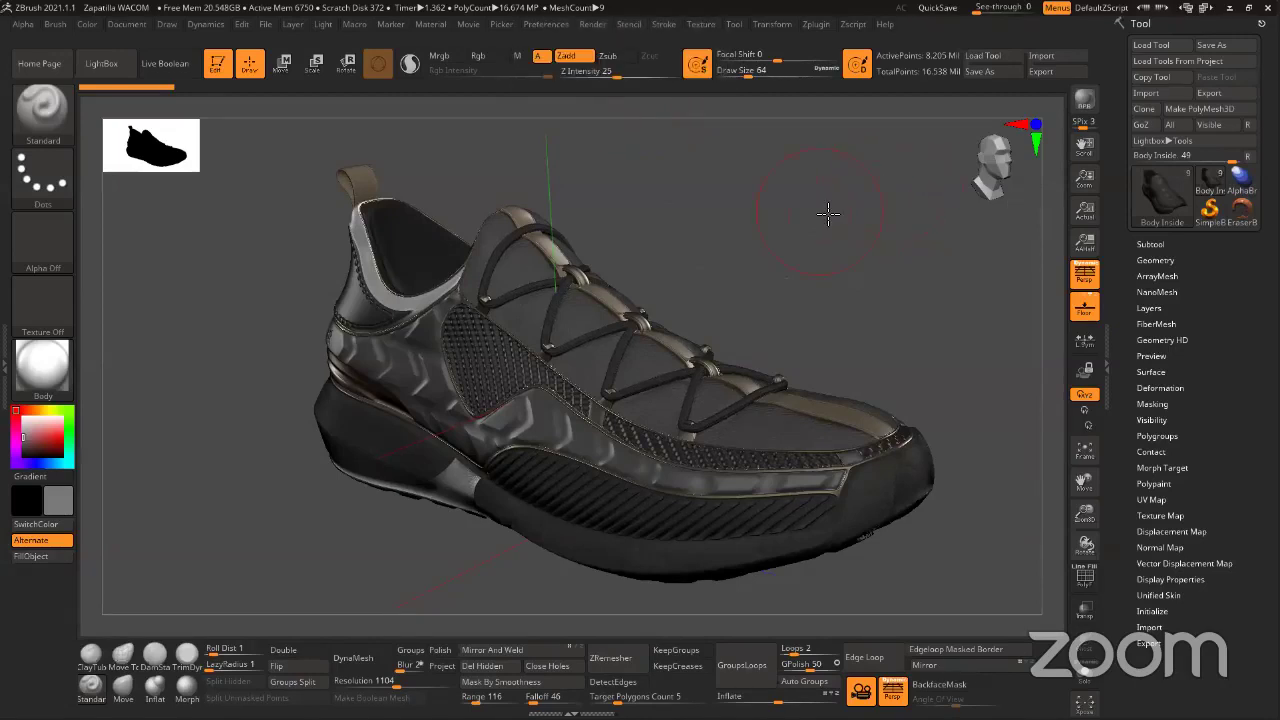
{"action": "mouse_move", "coordinate": [826, 216]}
{"action": "left_mouse_down"}
{"action": "mouse_move", "coordinate": [846, 236]}
{"action": "mouse_move", "coordinate": [815, 215]}
{"action": "left_mouse_up"}
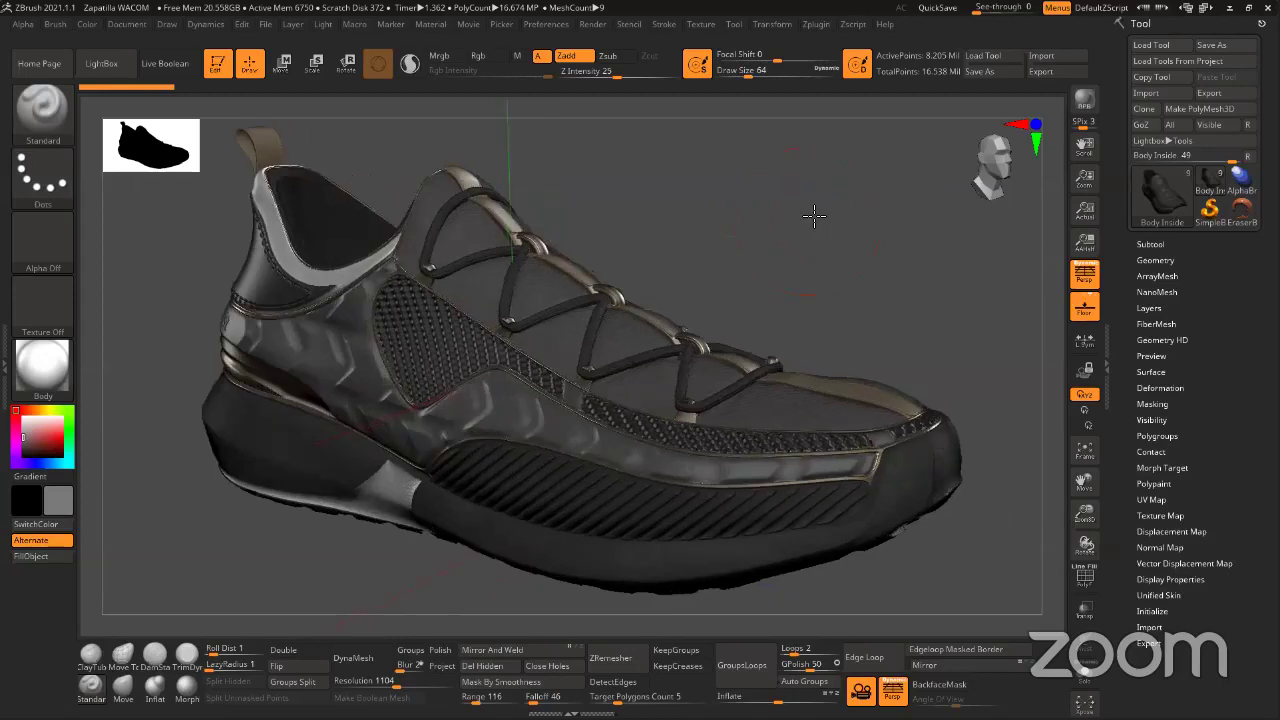
{"action": "left_click", "coordinate": [1077, 104]}
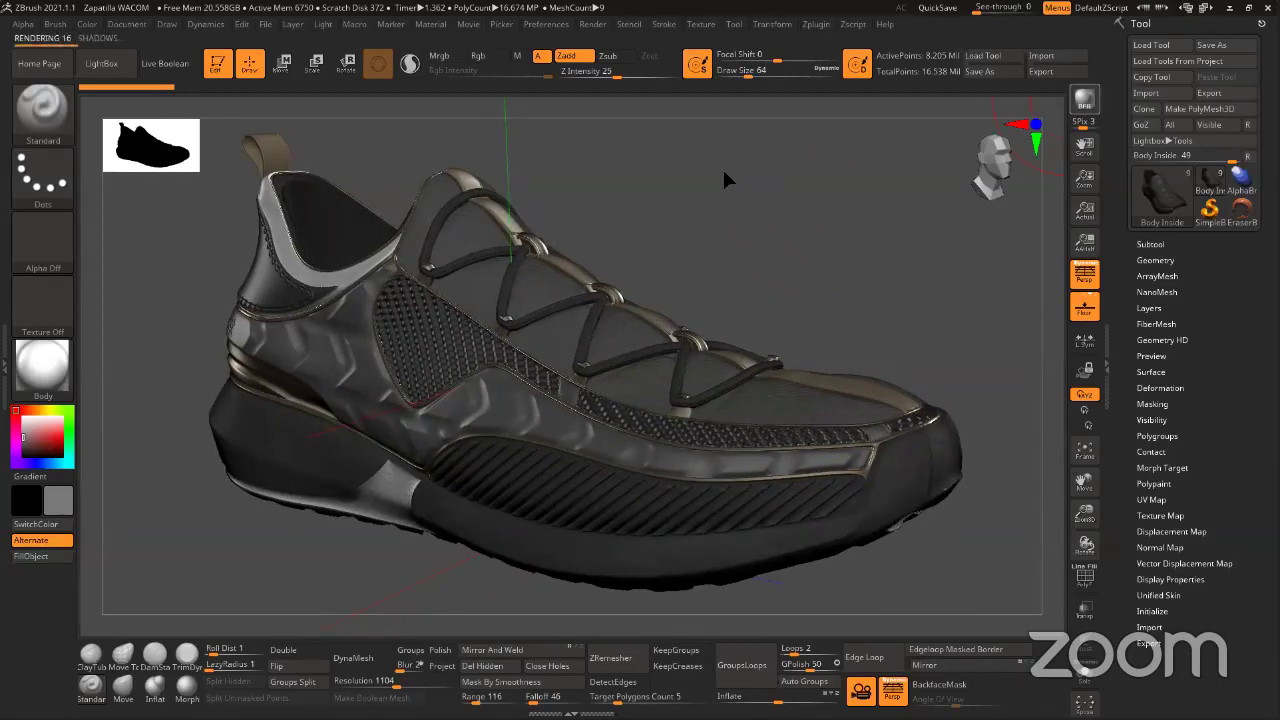